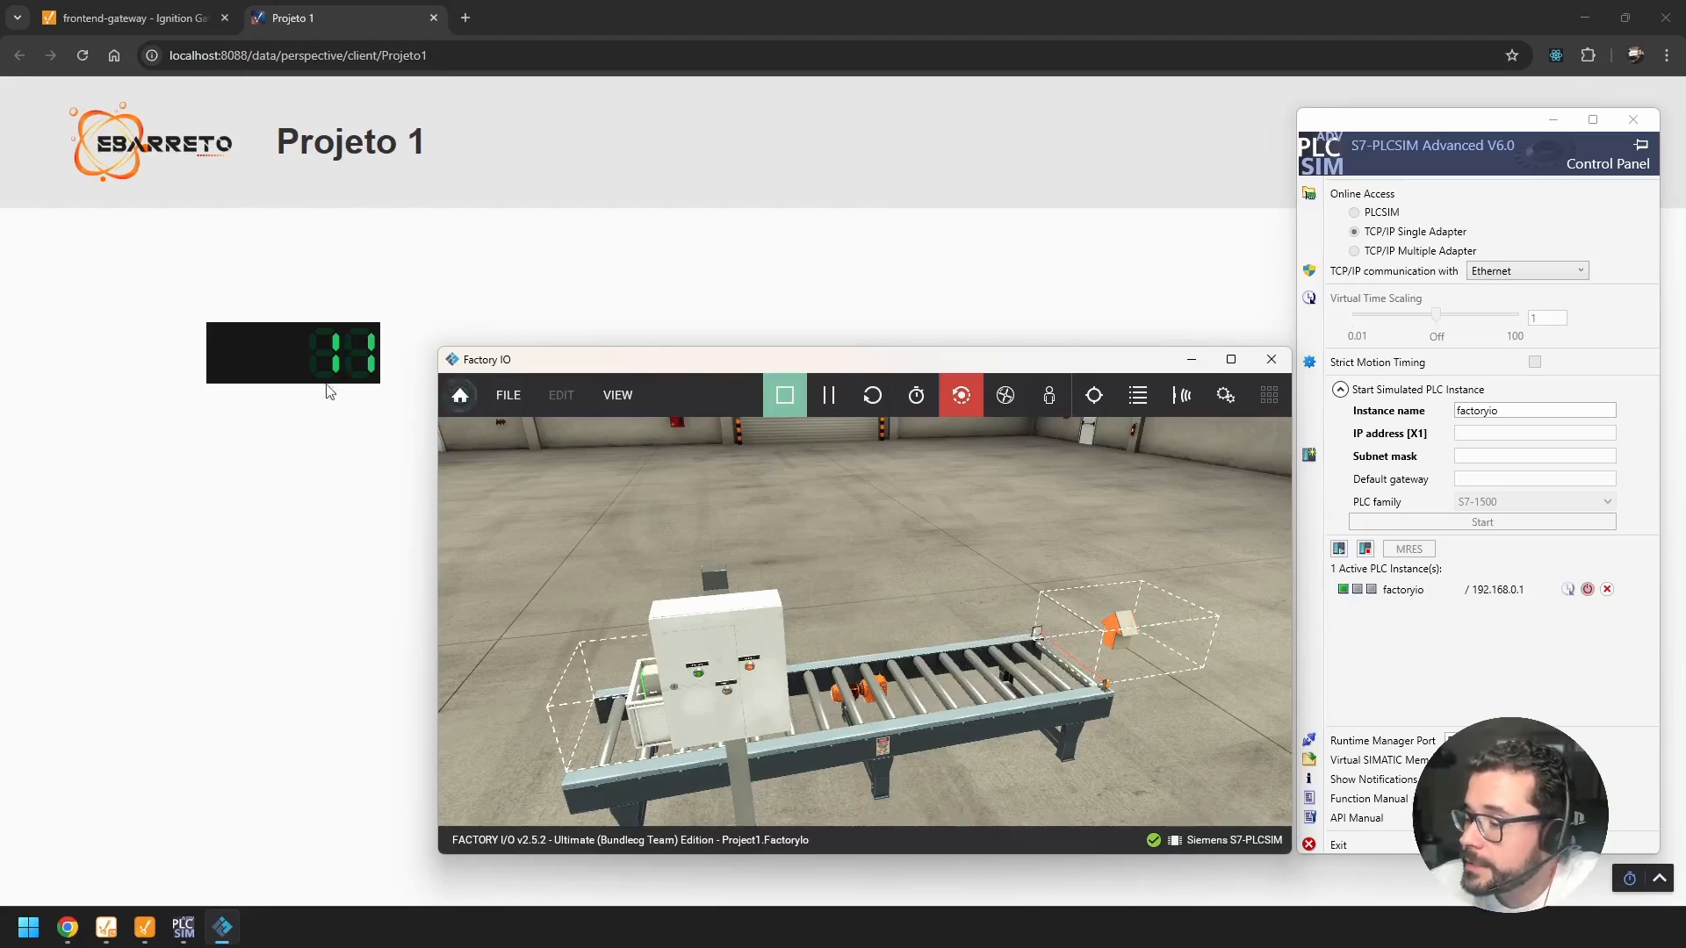
Step: Examine the conveyor scene and the buttons on its control cabinet in Factory IO
{"action": "scroll", "coordinate": [445, 553], "scroll_direction": "up", "scroll_amount": 3}
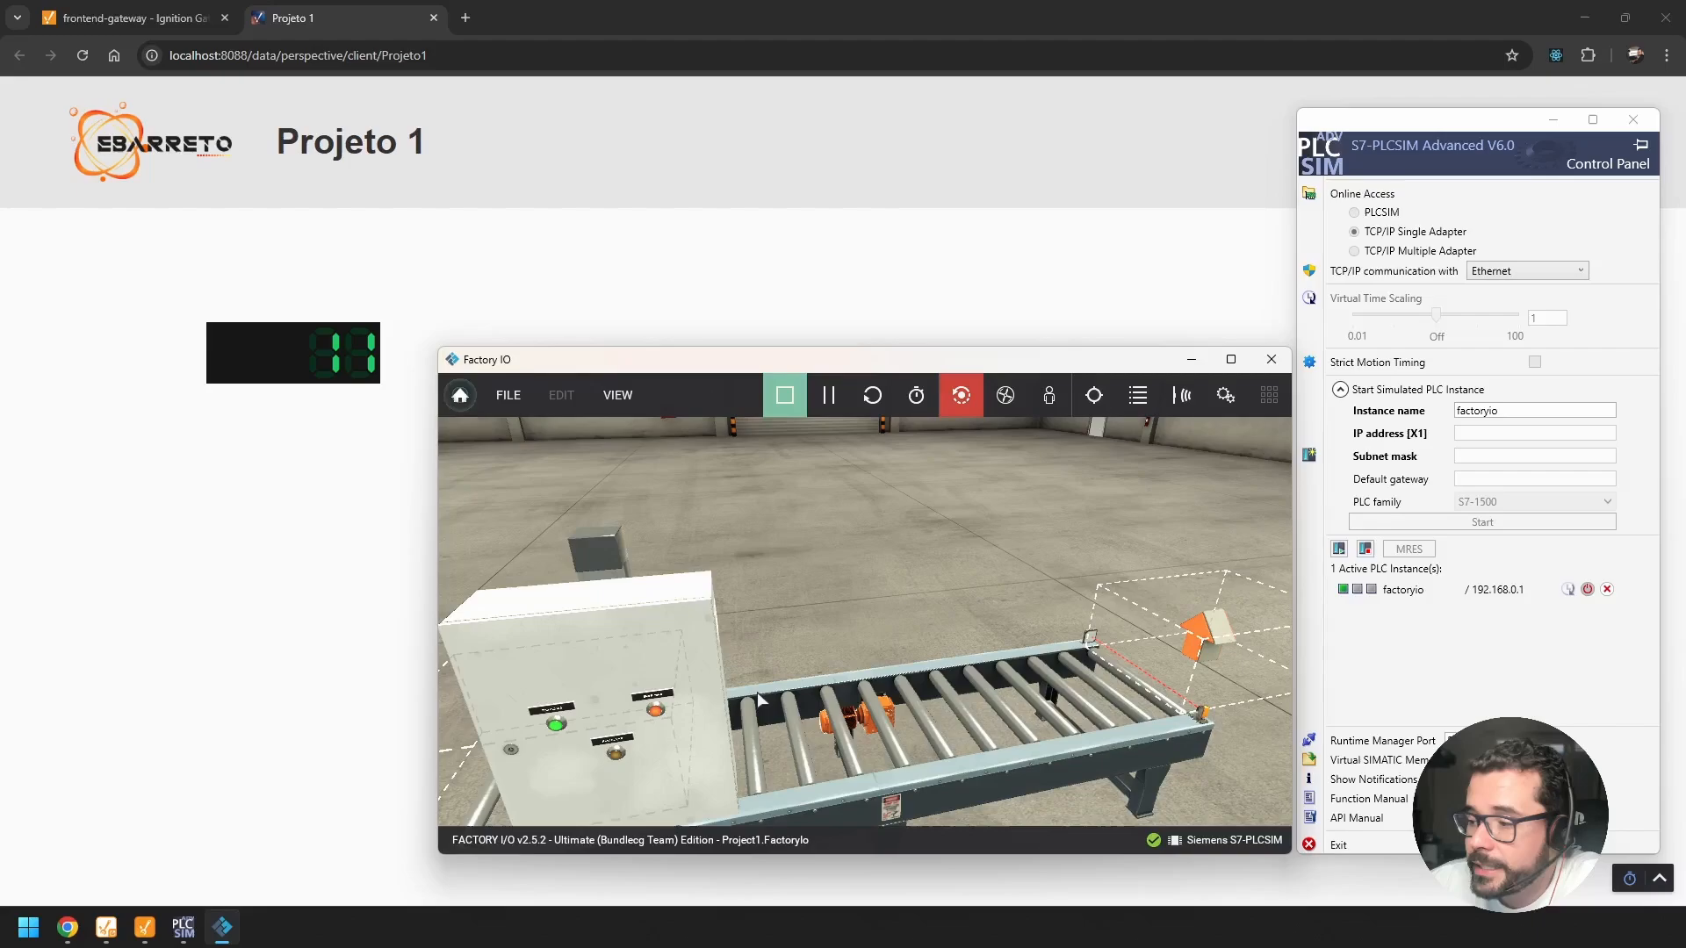
{"action": "scroll", "coordinate": [757, 692], "scroll_direction": "down", "scroll_amount": 3}
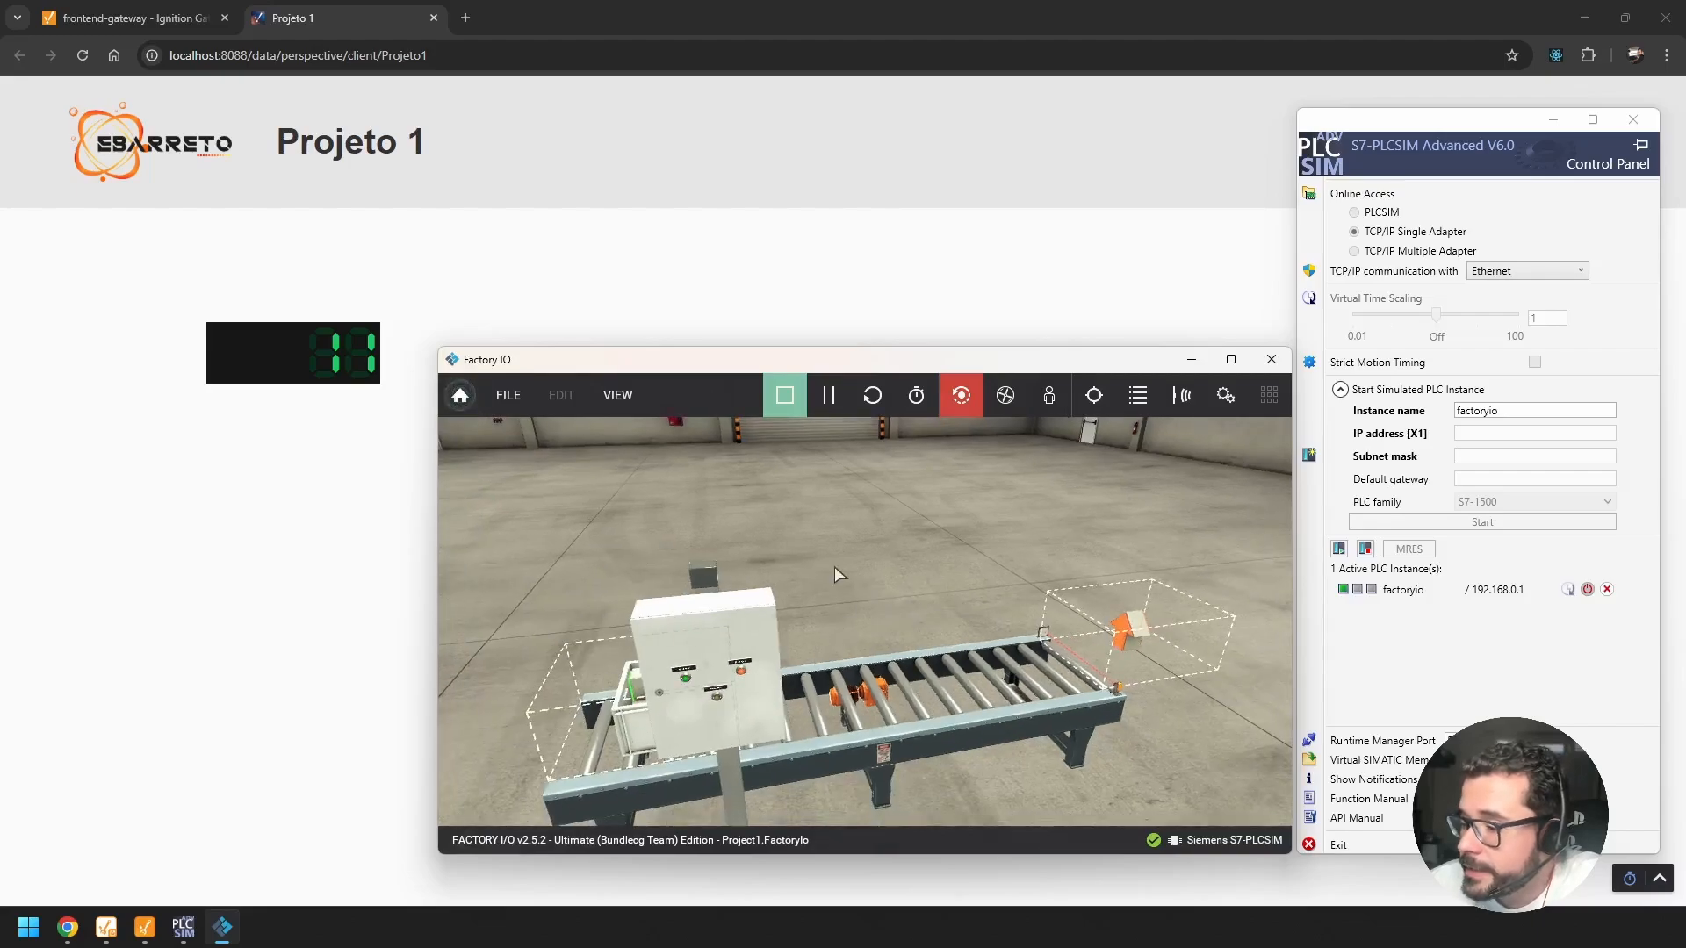
{"action": "scroll", "coordinate": [826, 571], "scroll_direction": "up", "scroll_amount": 3}
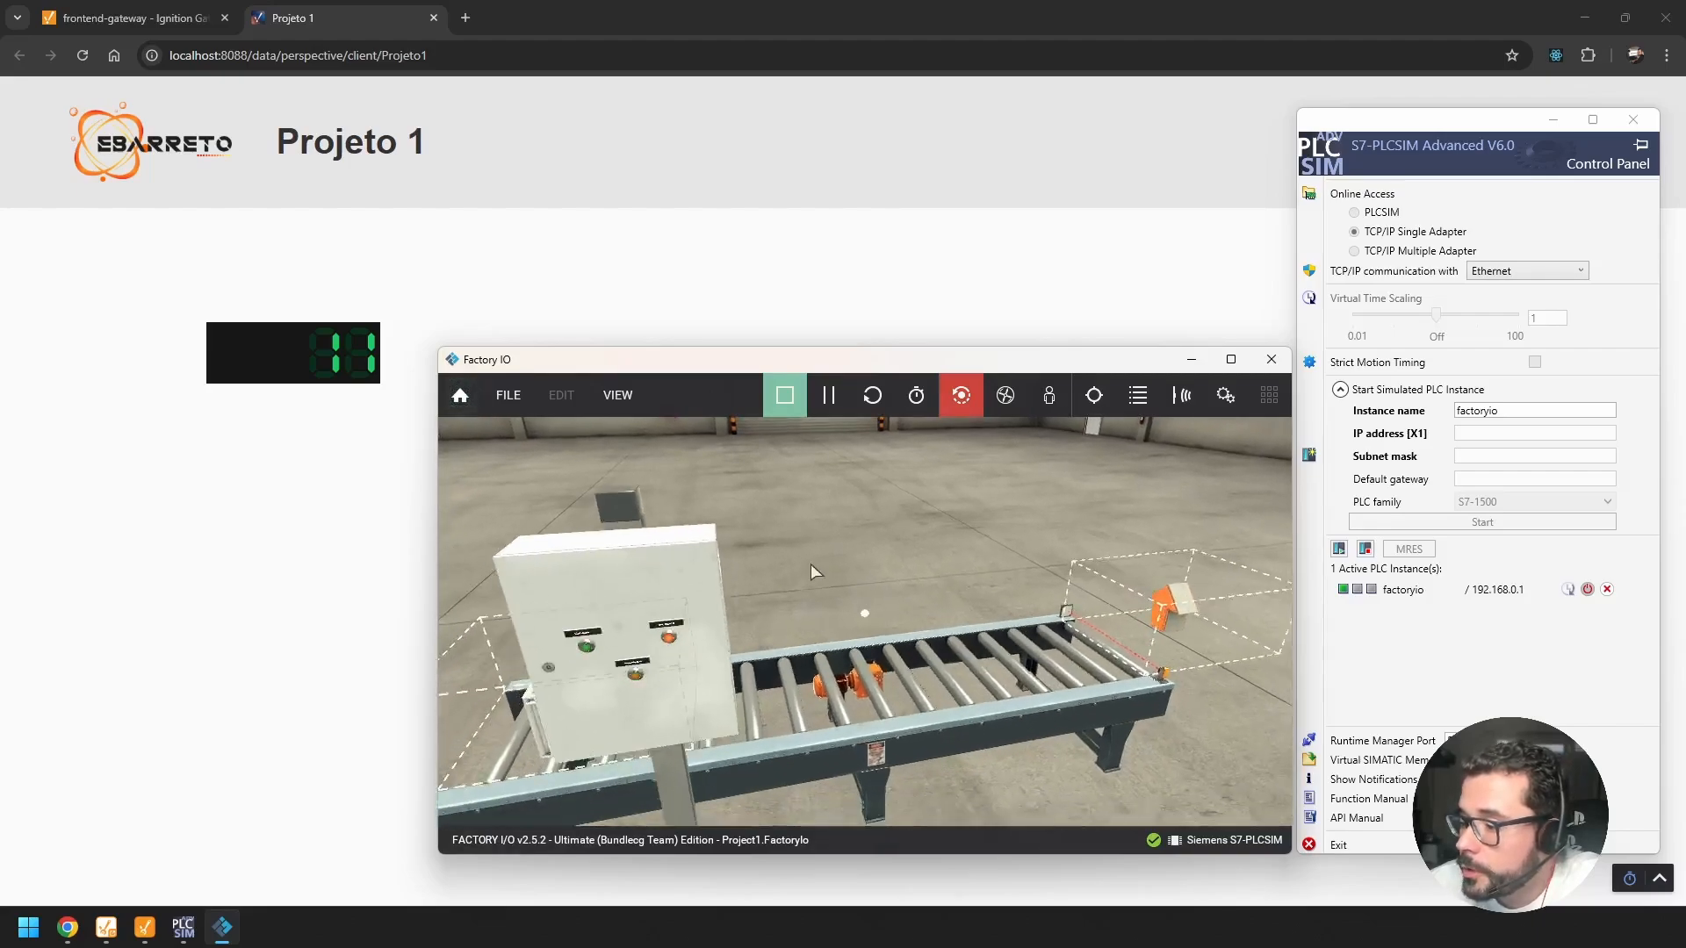
{"action": "scroll", "coordinate": [817, 569], "scroll_direction": "down", "scroll_amount": 4}
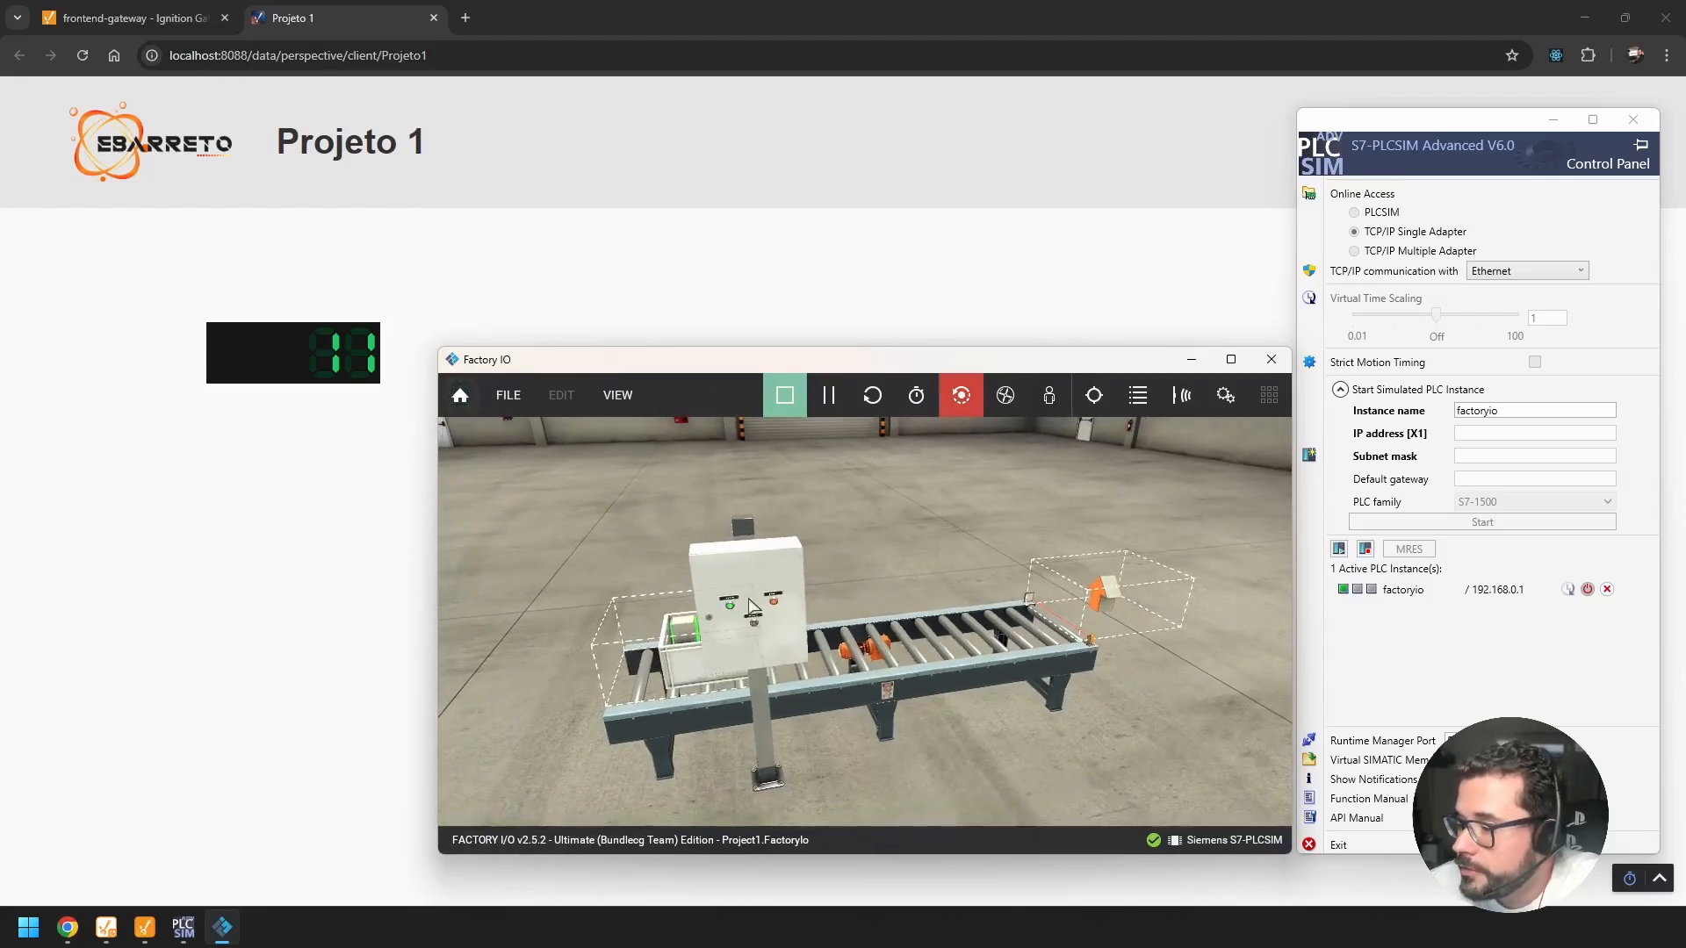
{"action": "scroll", "coordinate": [748, 600], "scroll_direction": "up", "scroll_amount": 5}
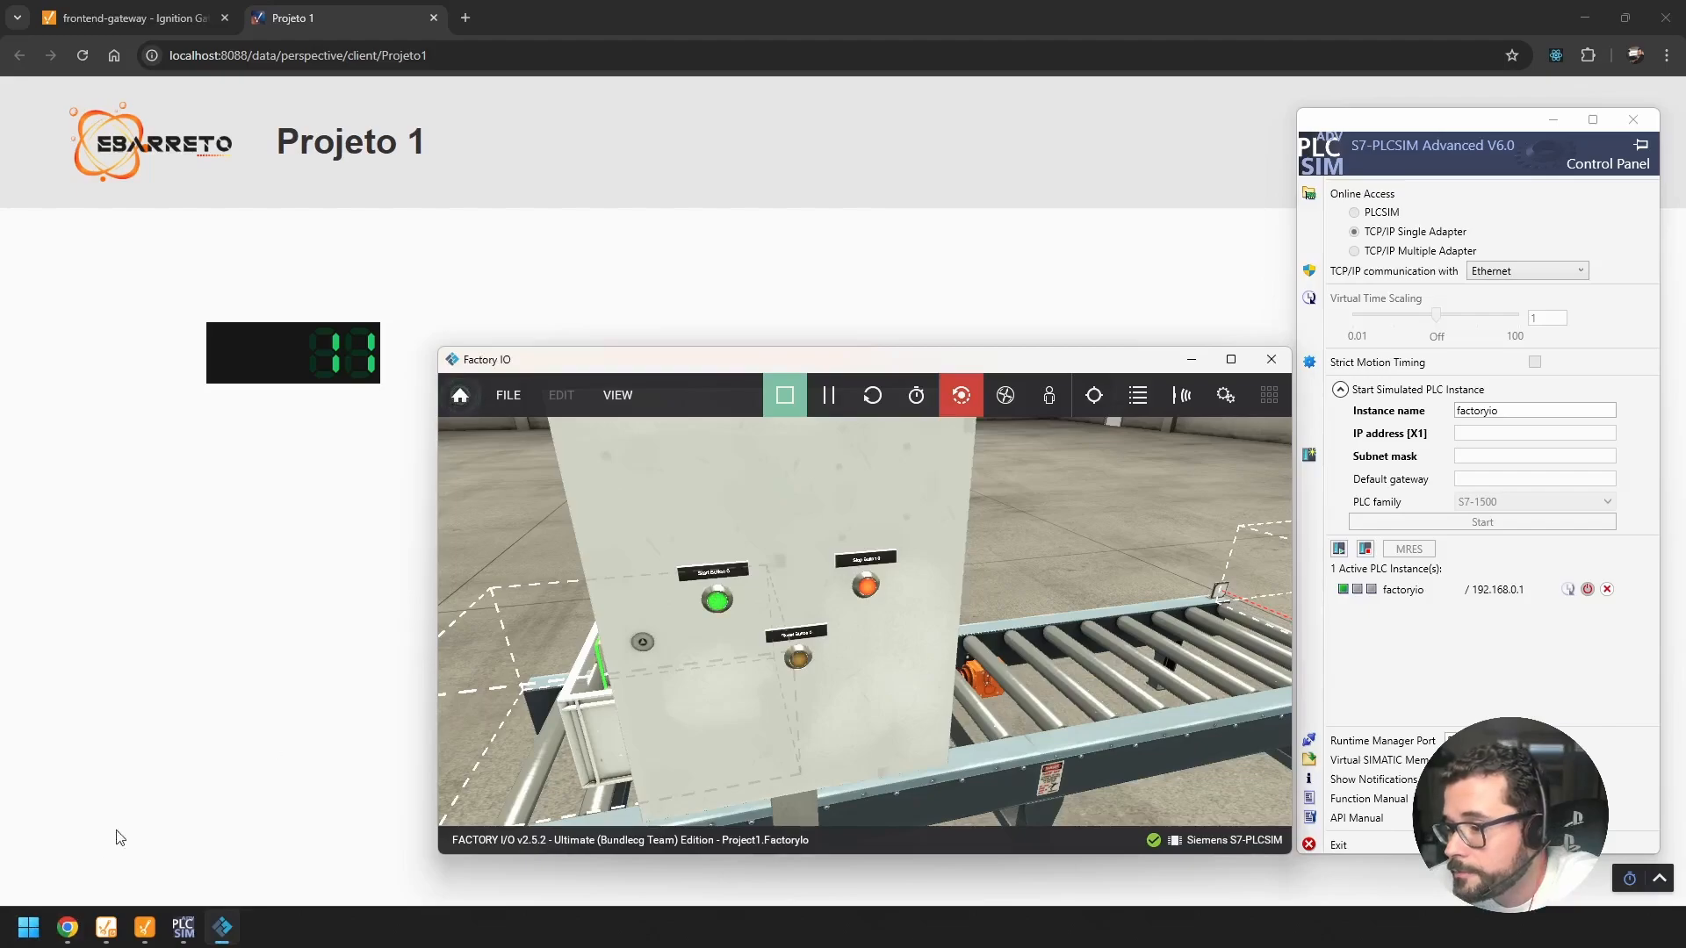
Step: Launch TIA Portal V16 and open the recent project Project1.Factoryio.ap16
{"action": "left_click", "coordinate": [28, 926]}
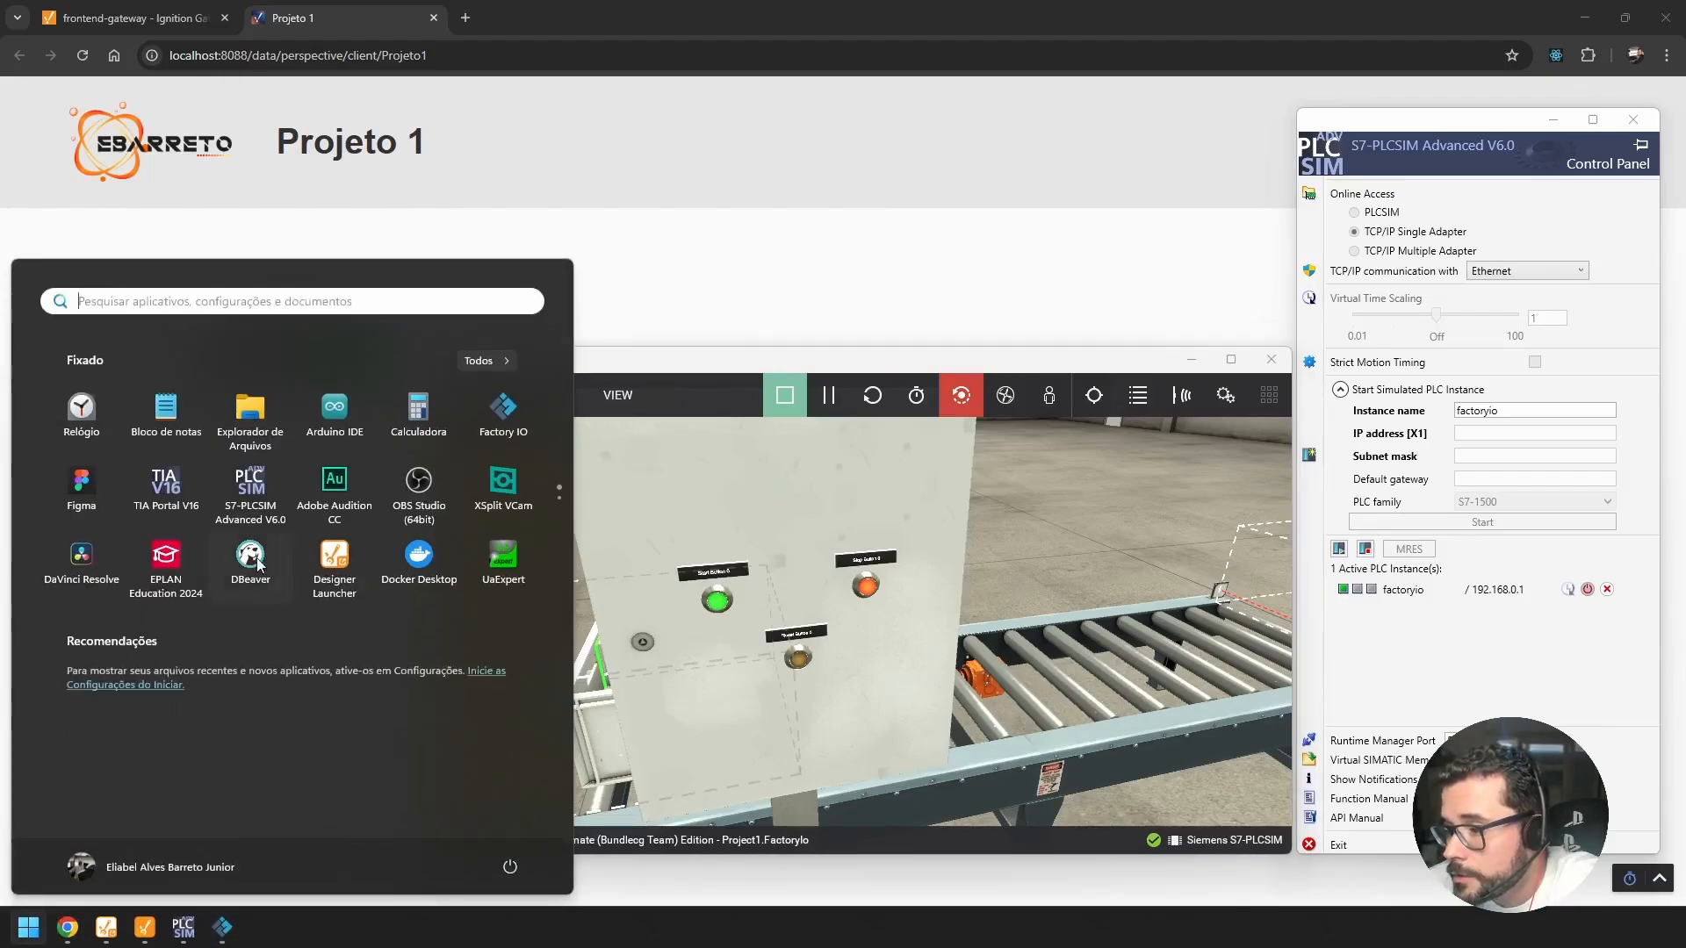
{"action": "left_click", "coordinate": [167, 502]}
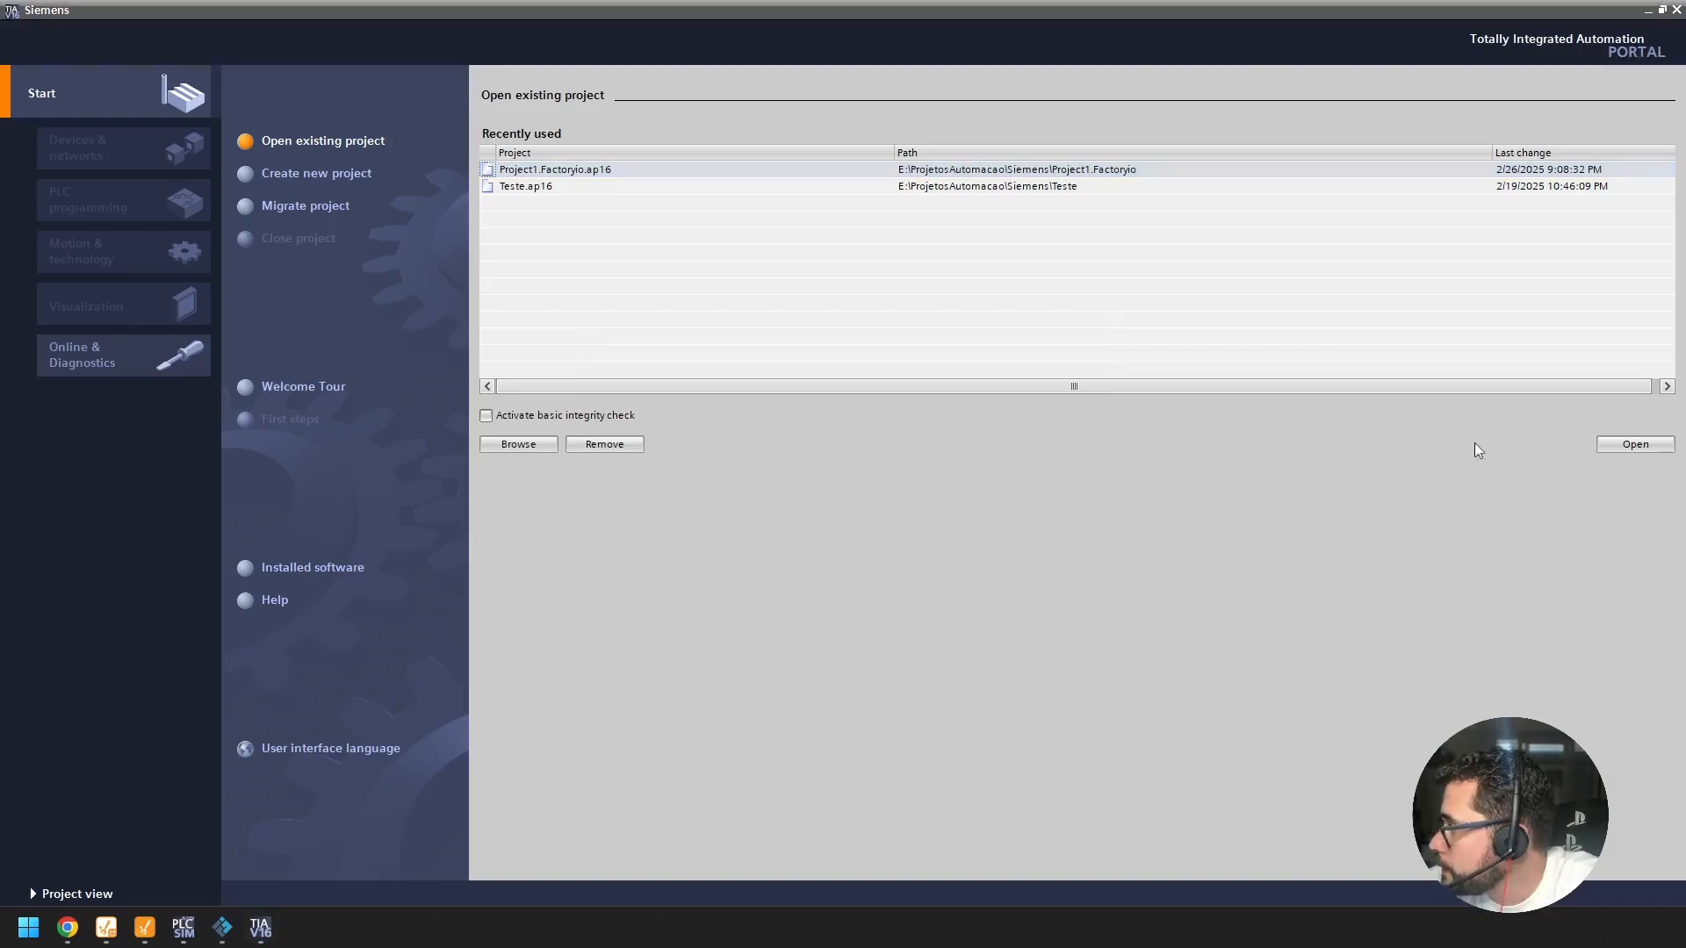
{"action": "double_click", "coordinate": [591, 171]}
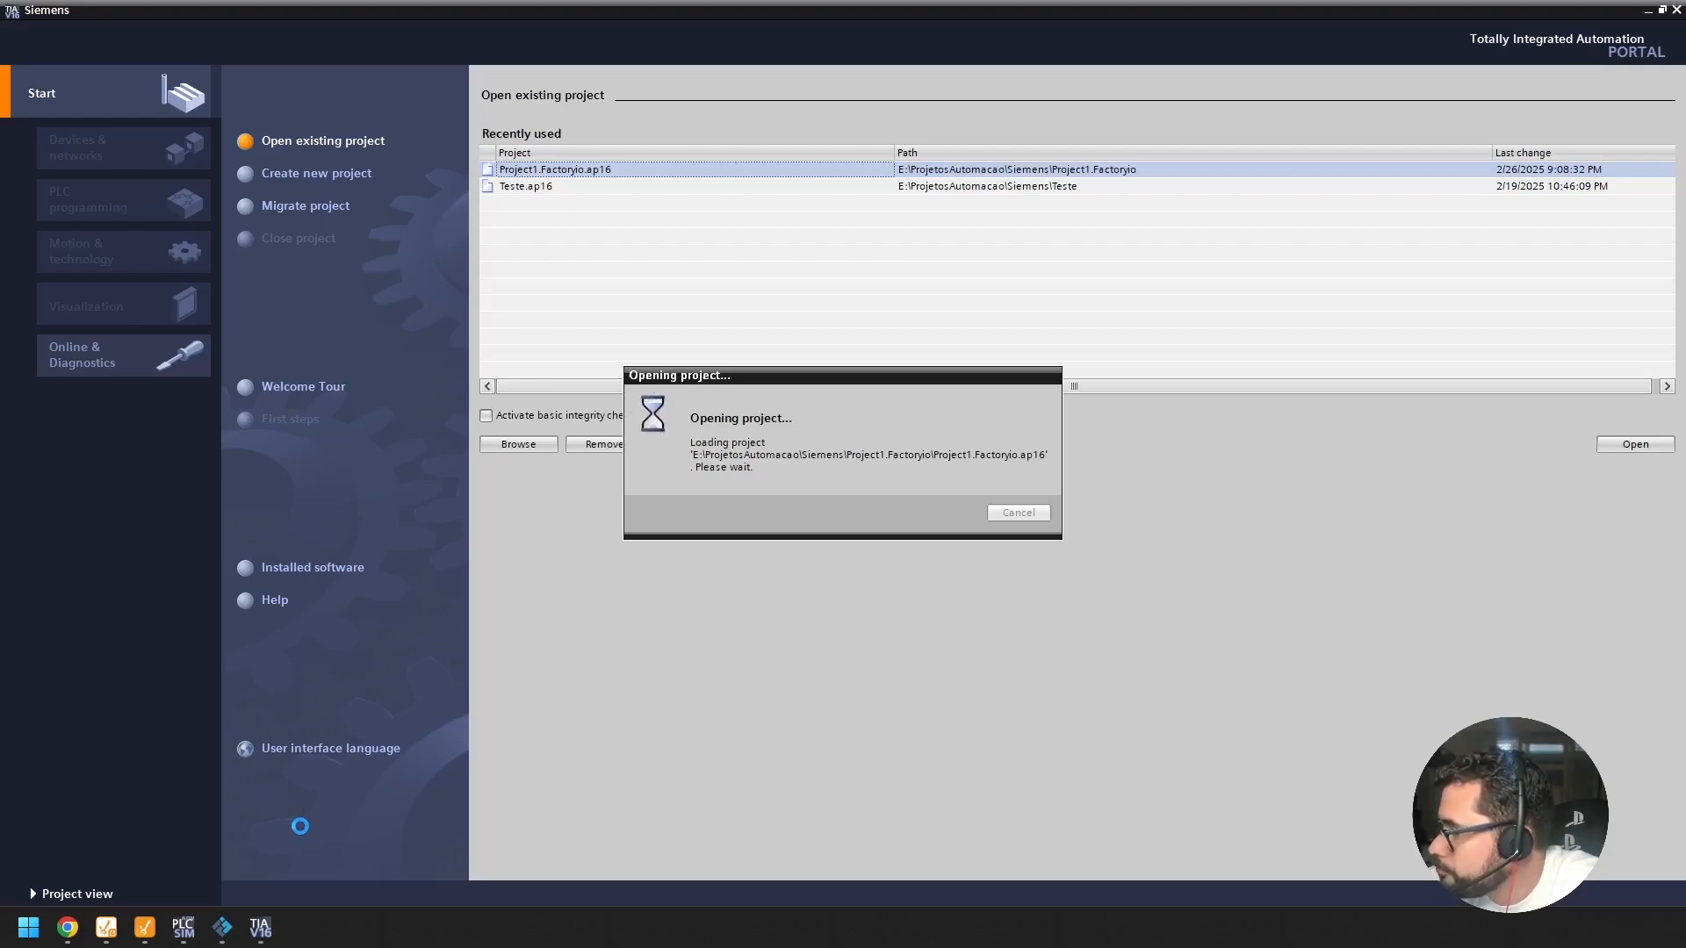
Step: Check the factoryio instance in S7-PLCSIM Advanced, and return to TIA Portal with the project view open
{"action": "mouse_move", "coordinate": [193, 932]}
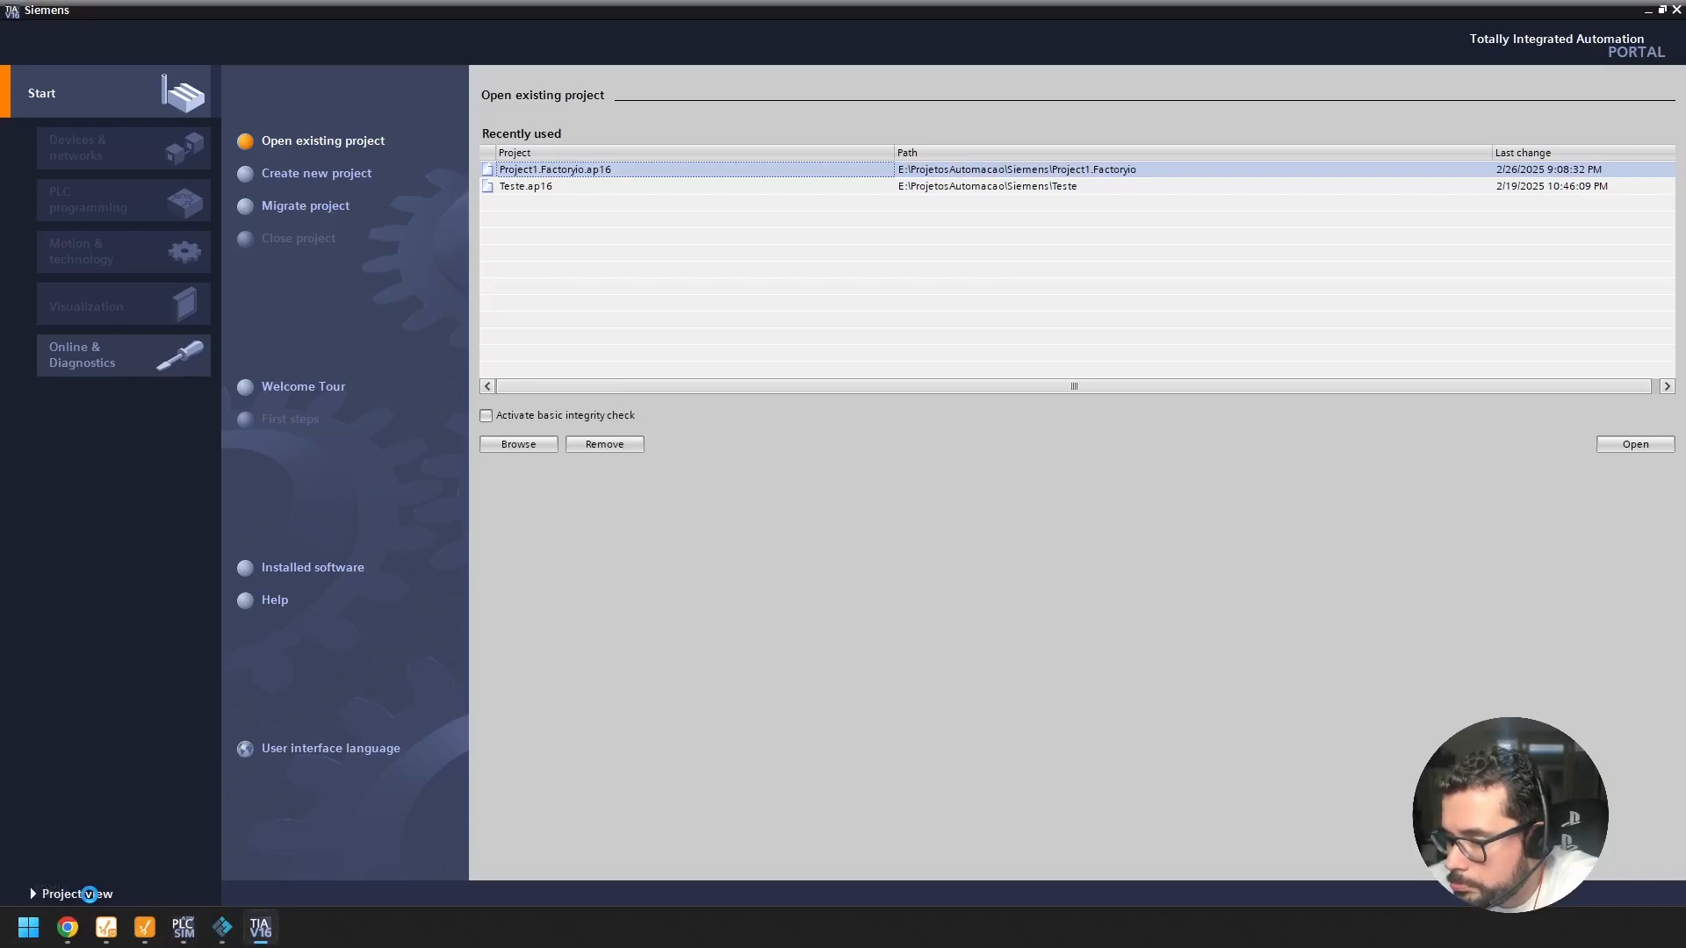
{"action": "mouse_move", "coordinate": [247, 913]}
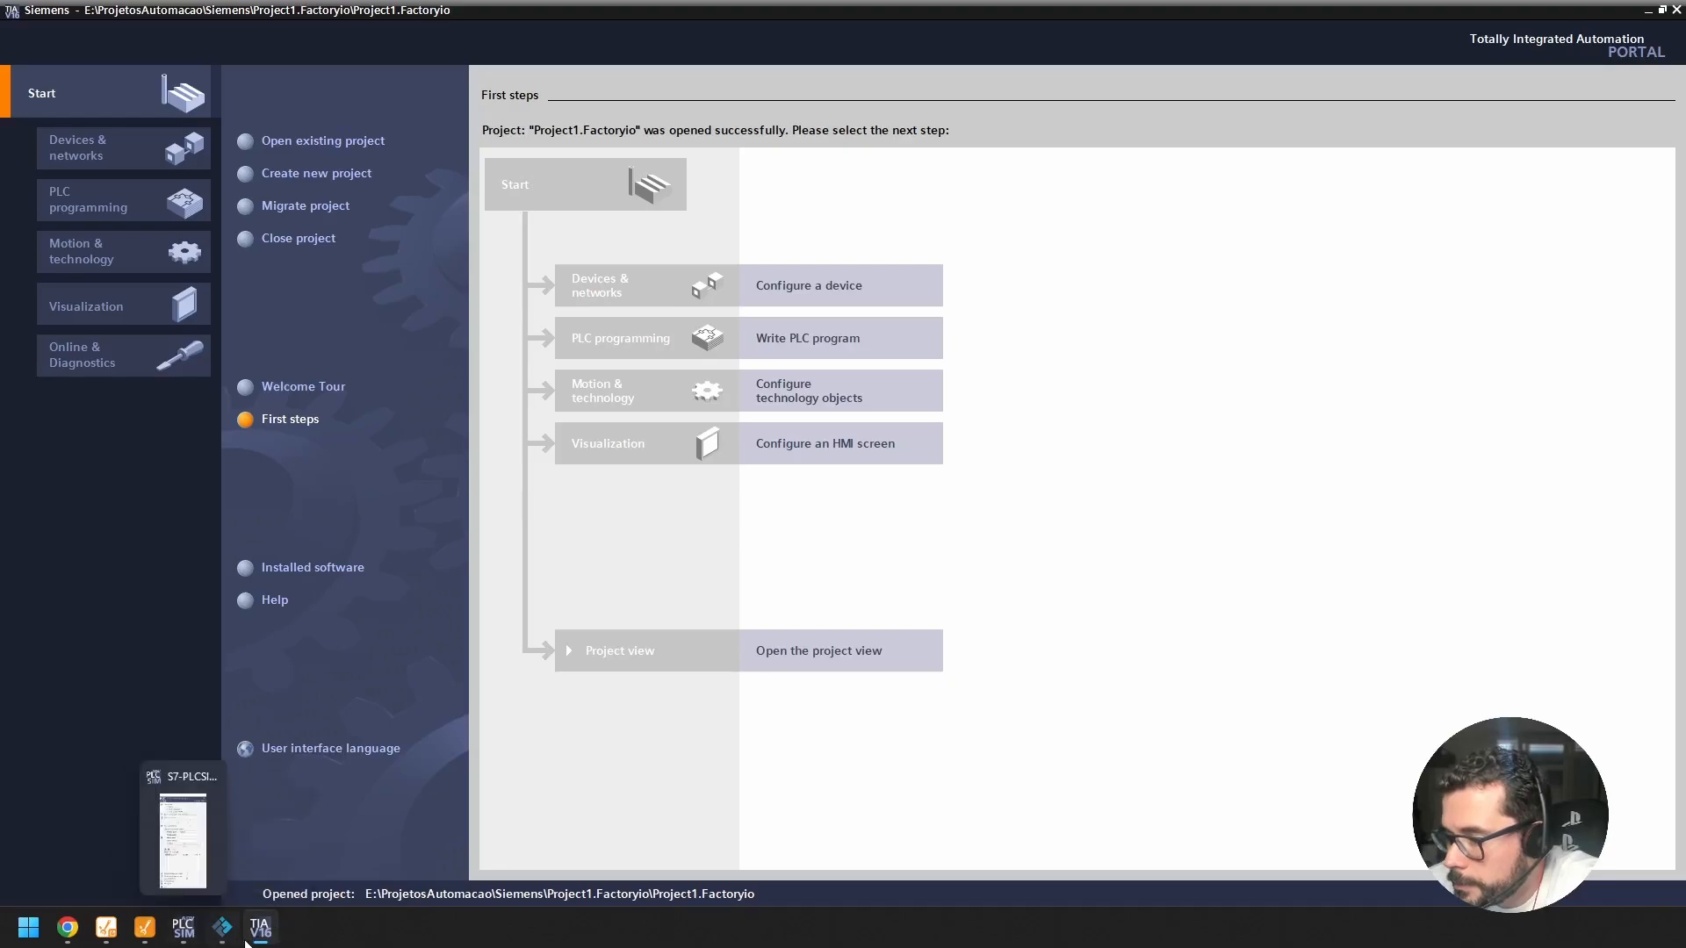
{"action": "left_click", "coordinate": [185, 934]}
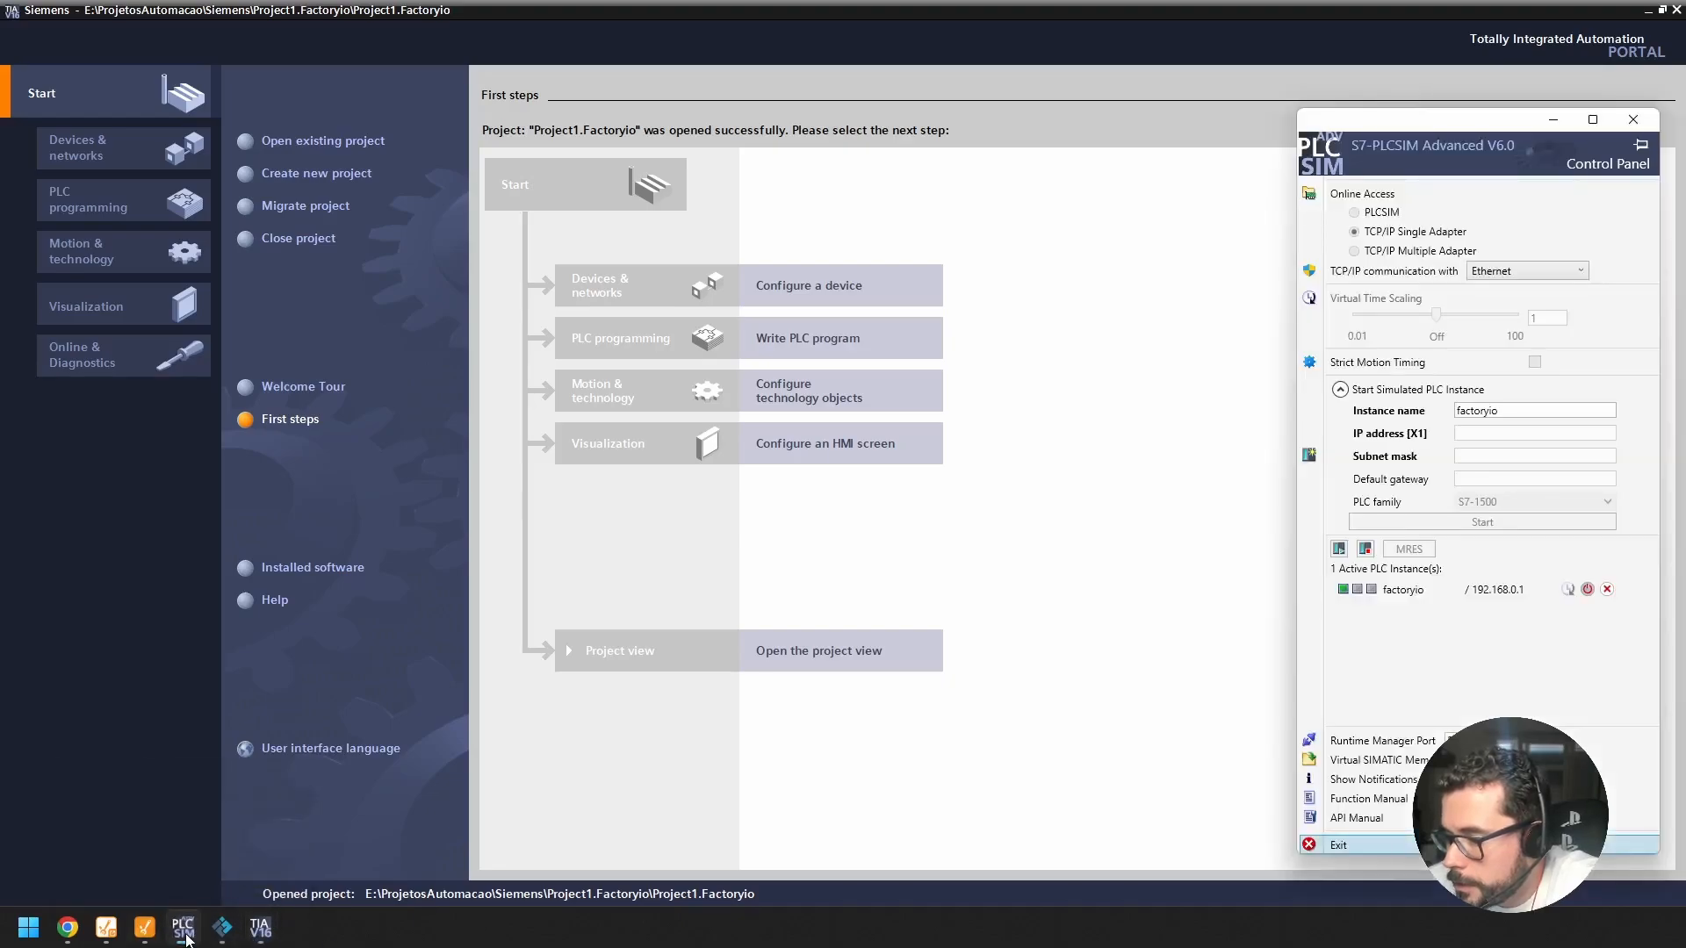
{"action": "left_click", "coordinate": [260, 933]}
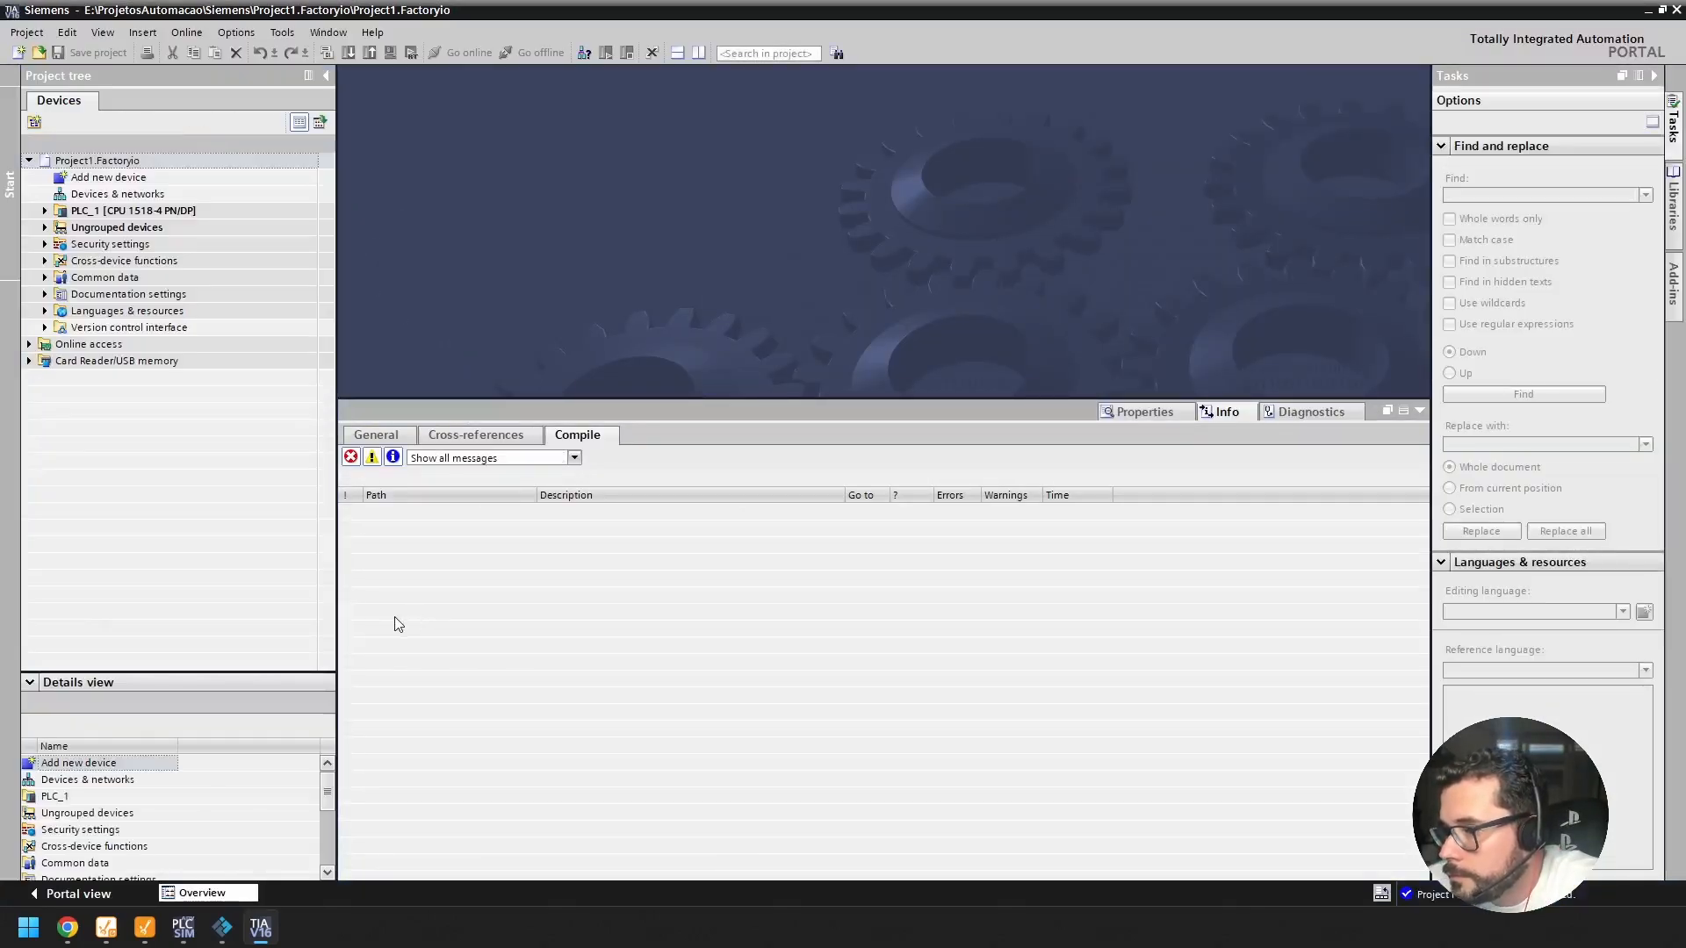
Step: Expand PLC_1 in the project tree and go online with it
{"action": "left_click", "coordinate": [45, 211]}
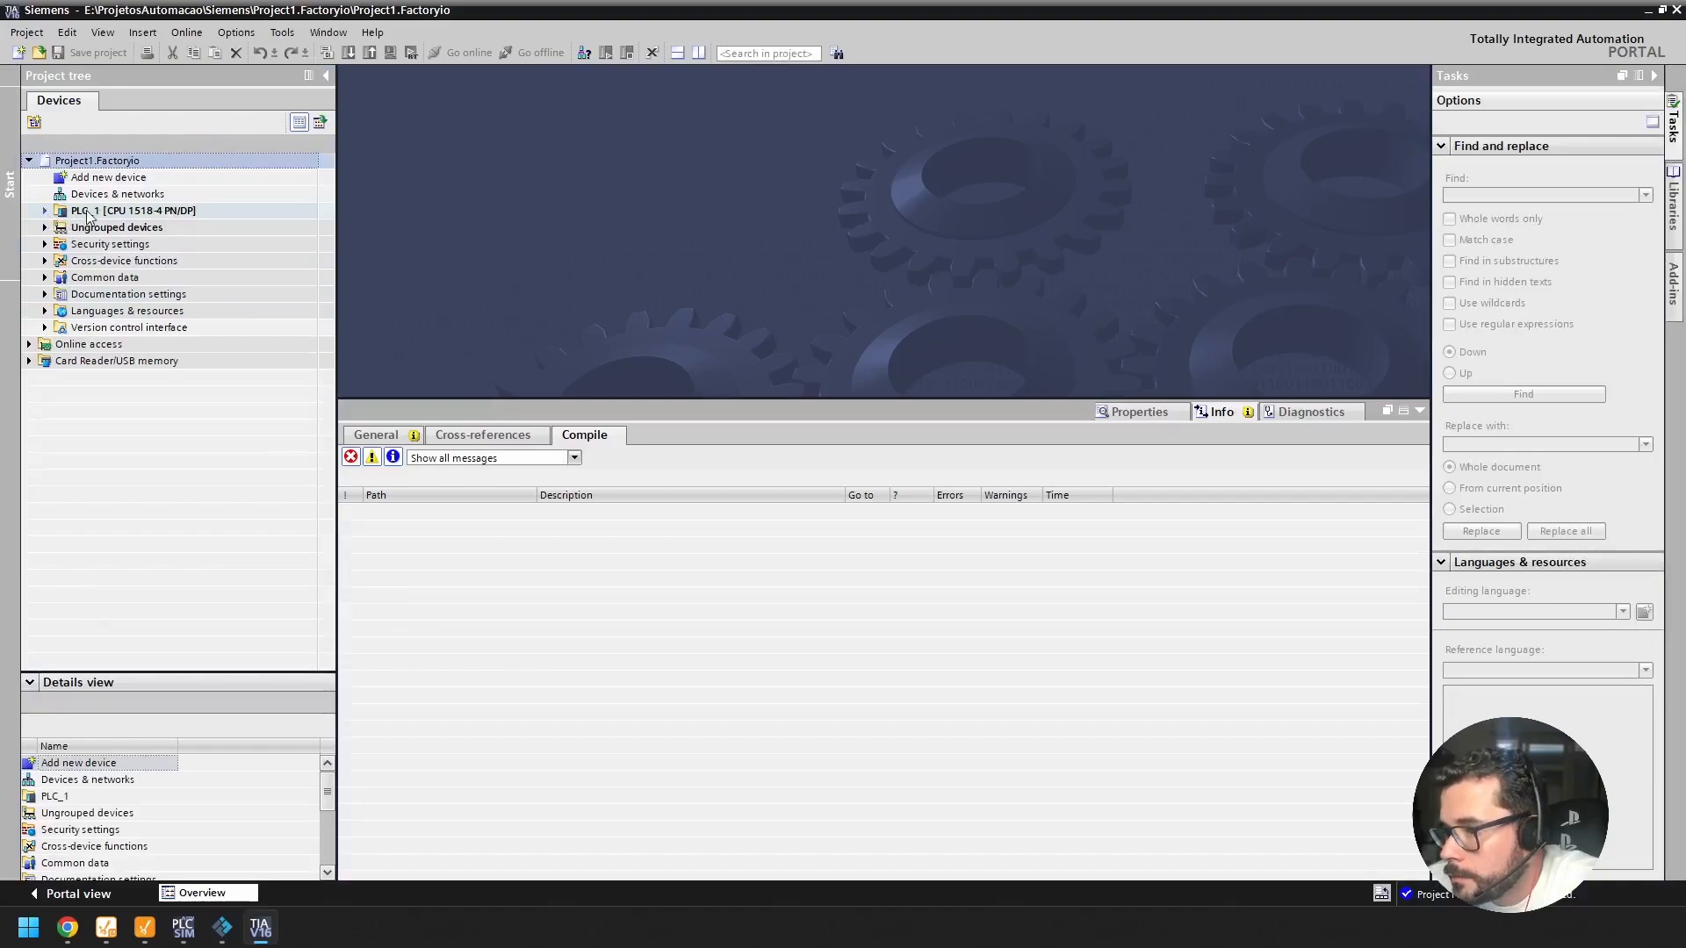
{"action": "right_click", "coordinate": [156, 216]}
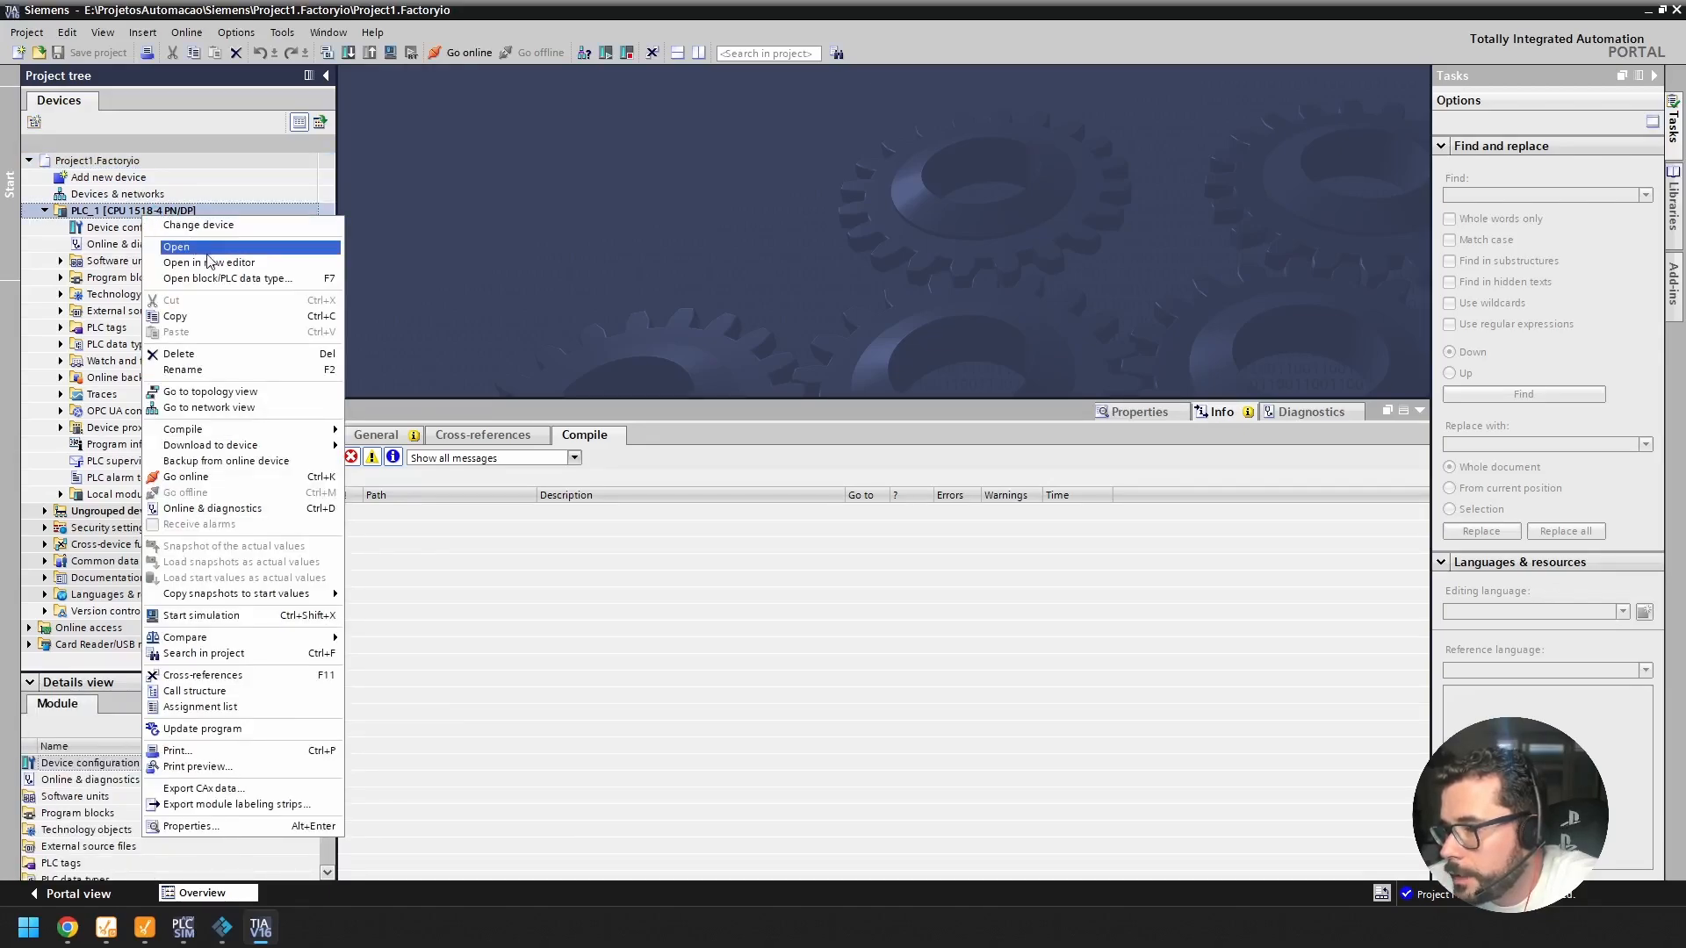
{"action": "left_click", "coordinate": [458, 58]}
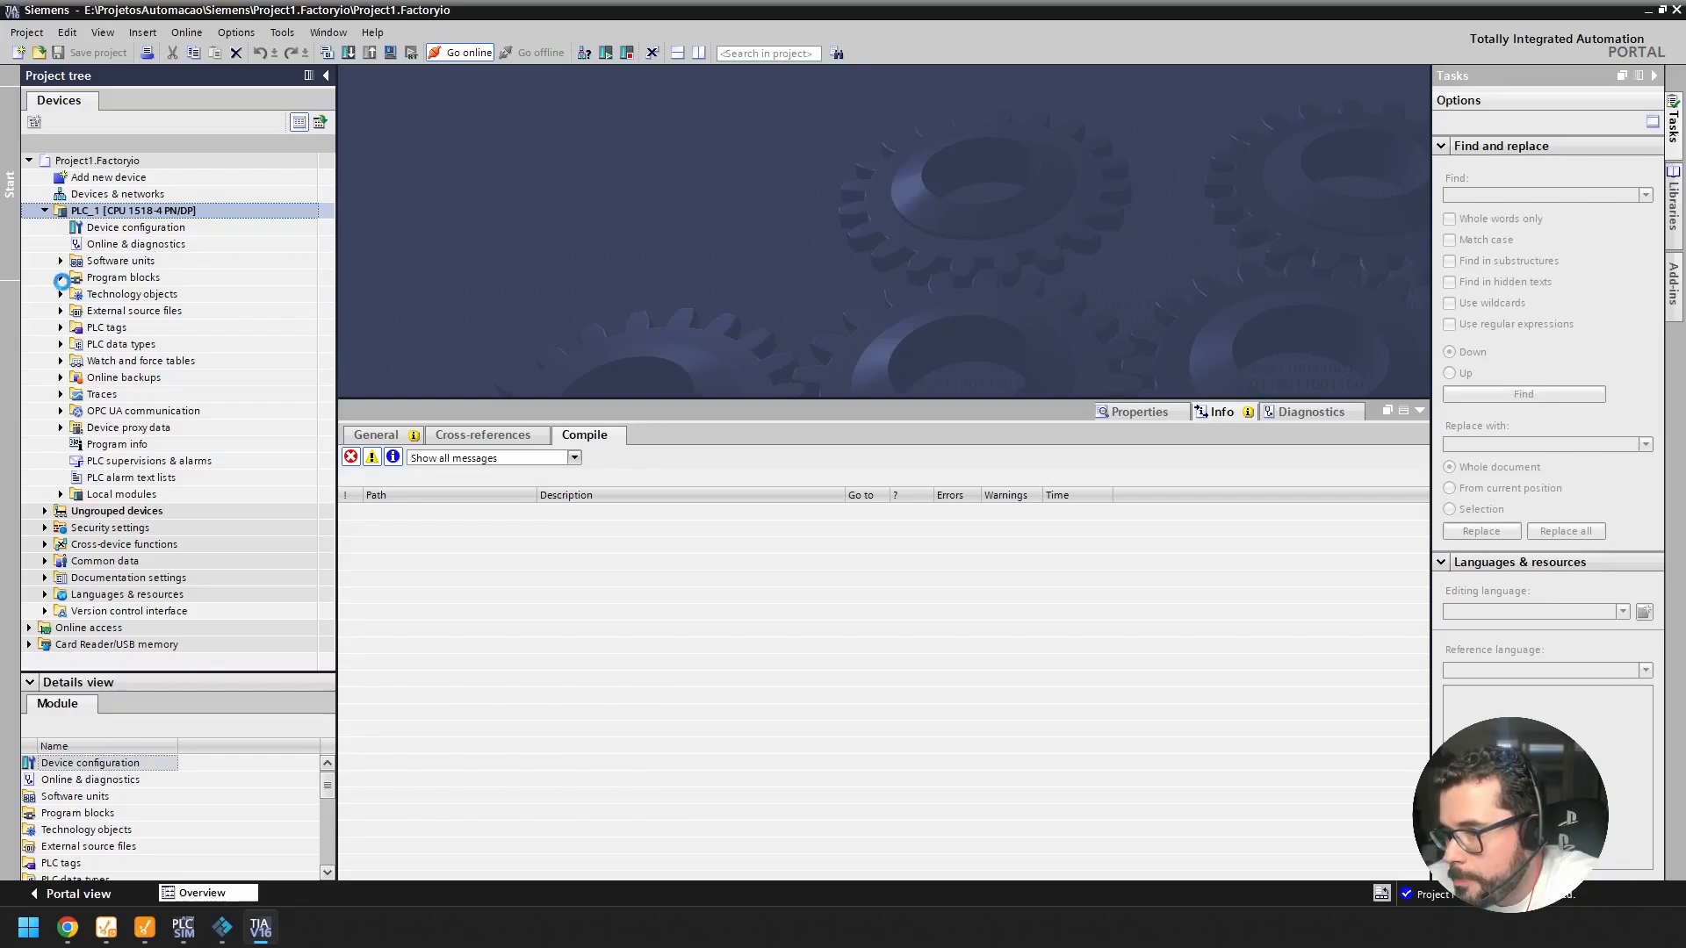
{"action": "mouse_move", "coordinate": [260, 928]}
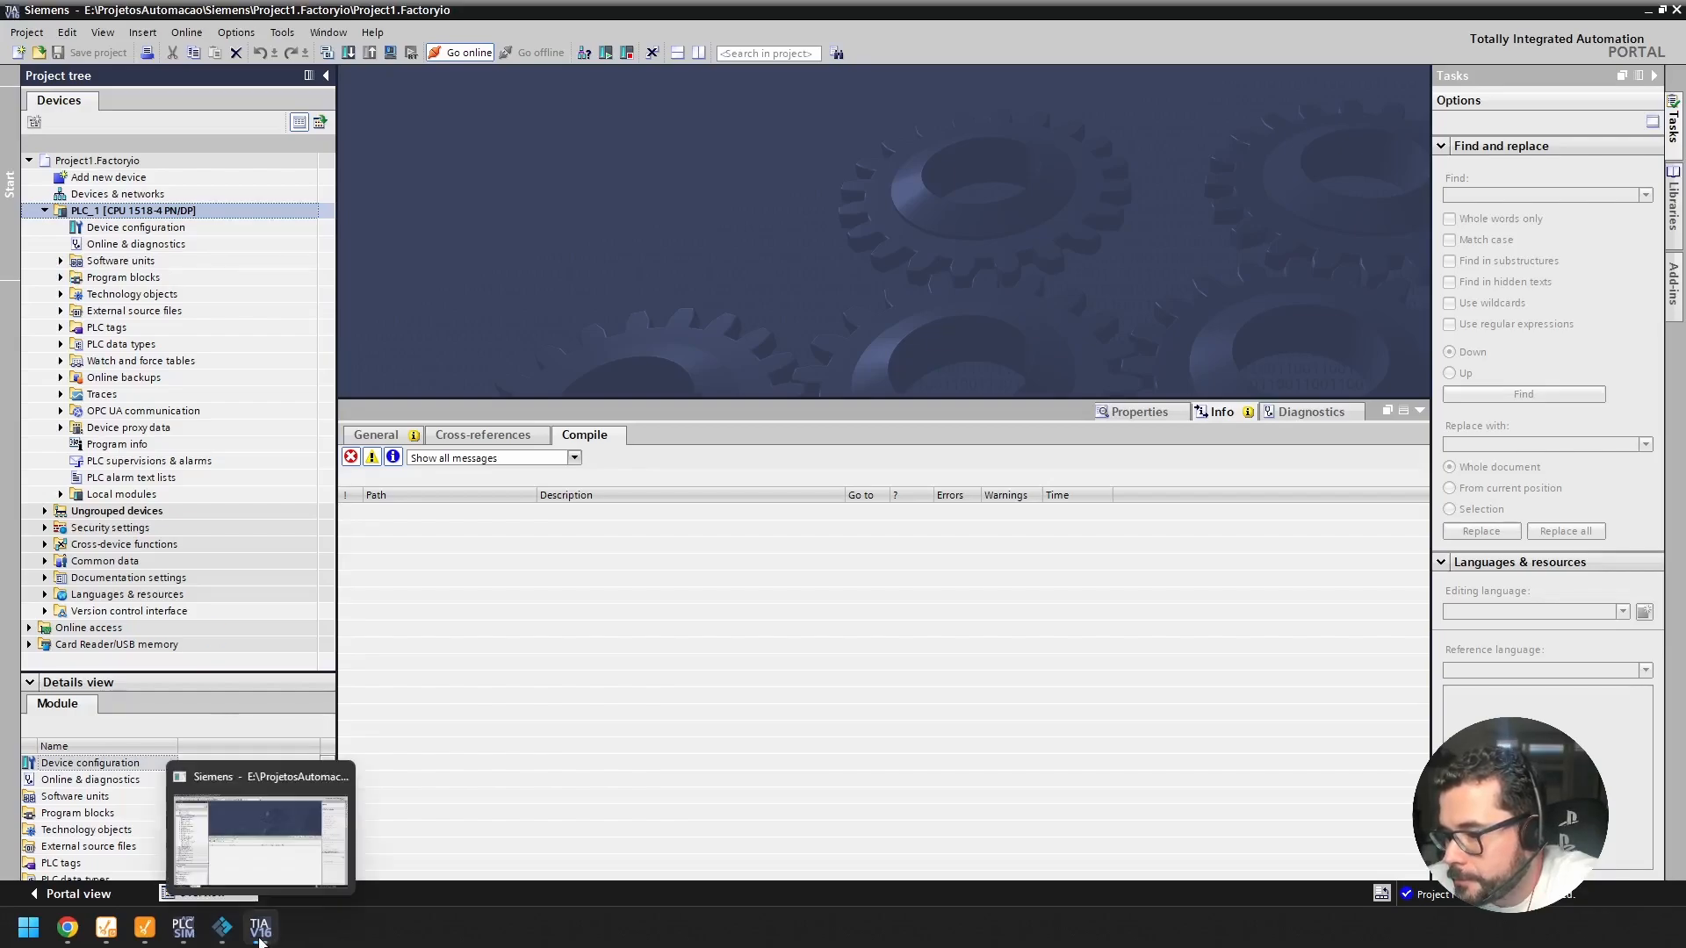
{"action": "left_click", "coordinate": [222, 927]}
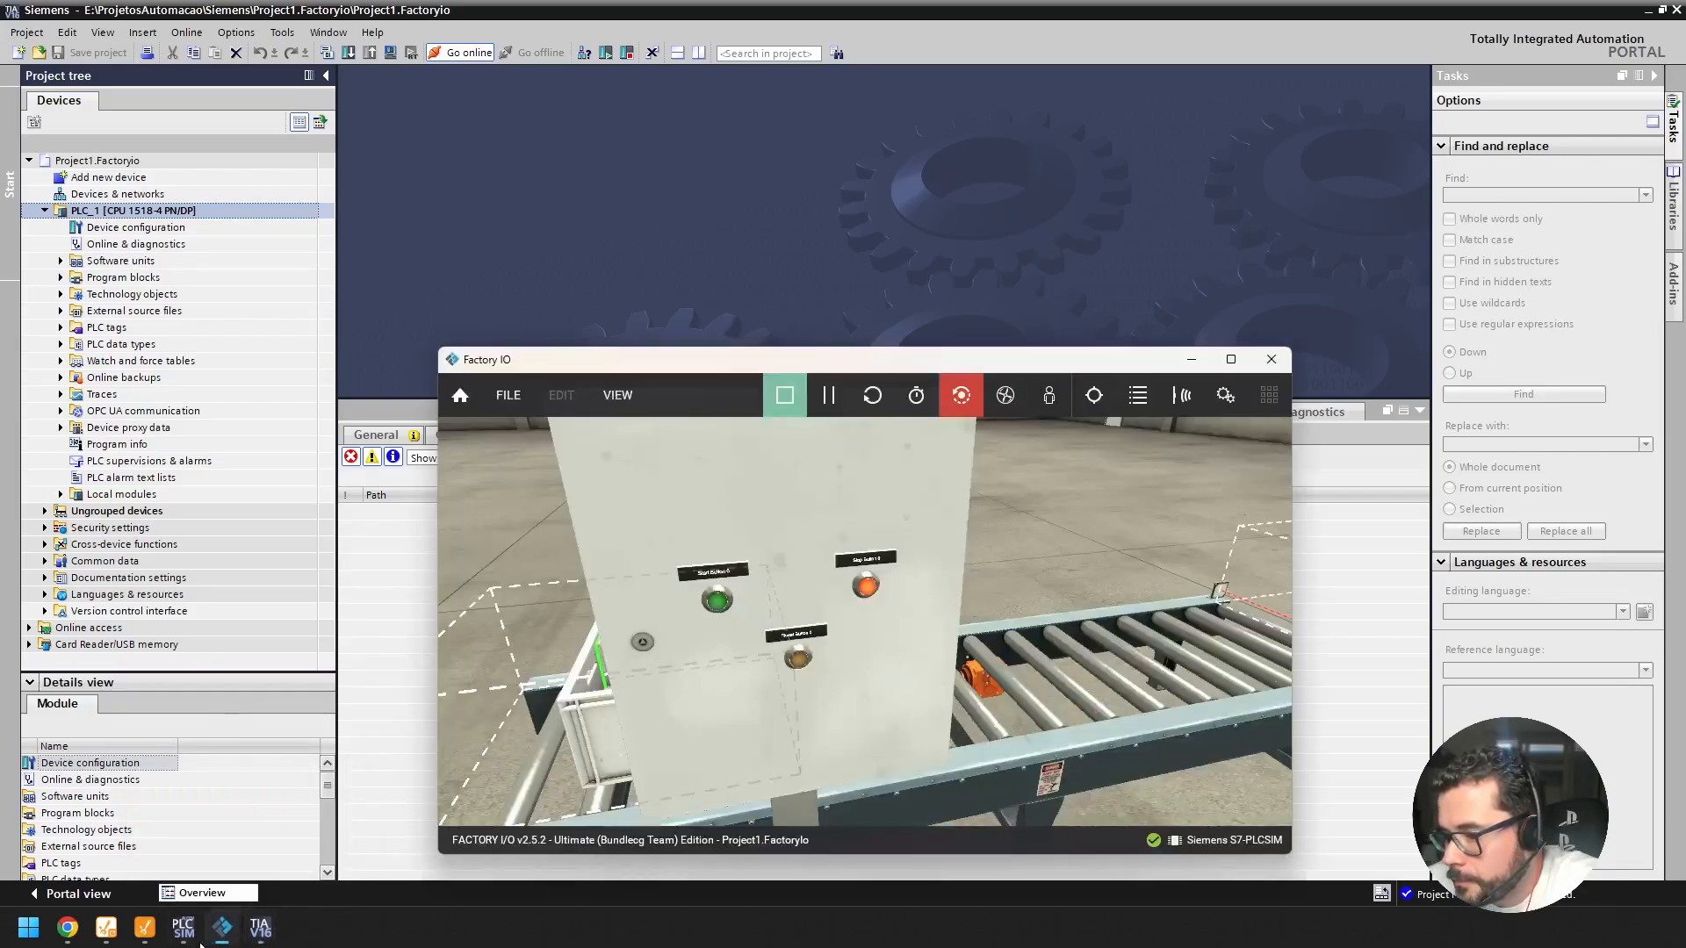
{"action": "mouse_move", "coordinate": [146, 933]}
{"action": "left_click", "coordinate": [193, 848]}
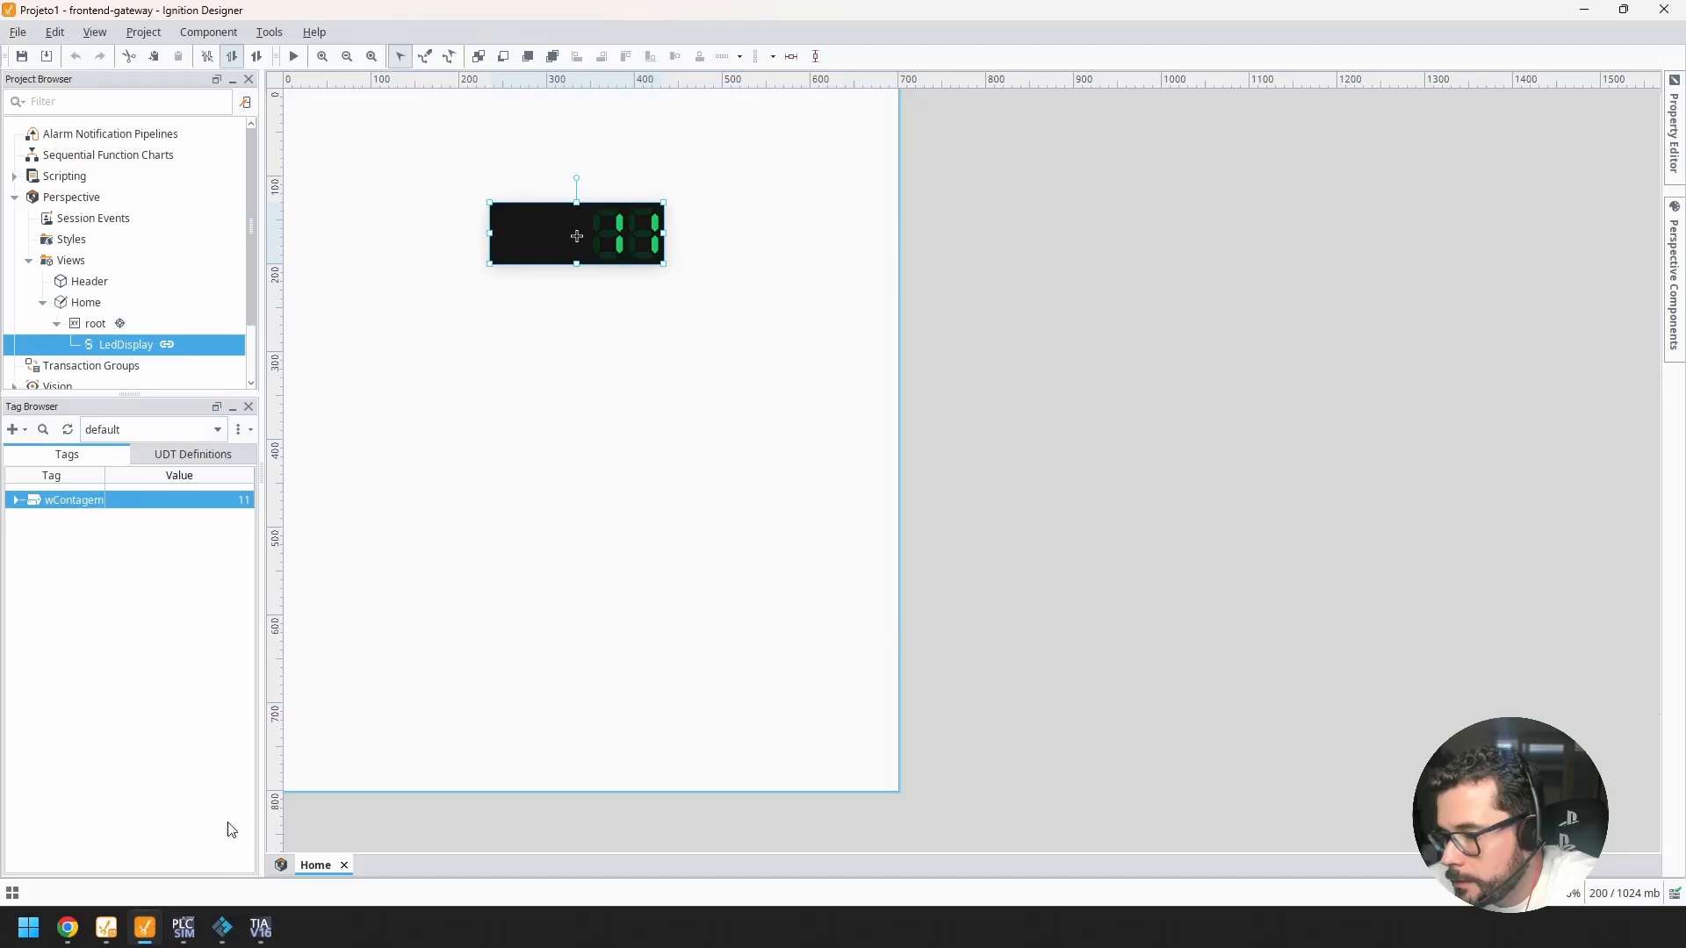
{"action": "left_click", "coordinate": [260, 928]}
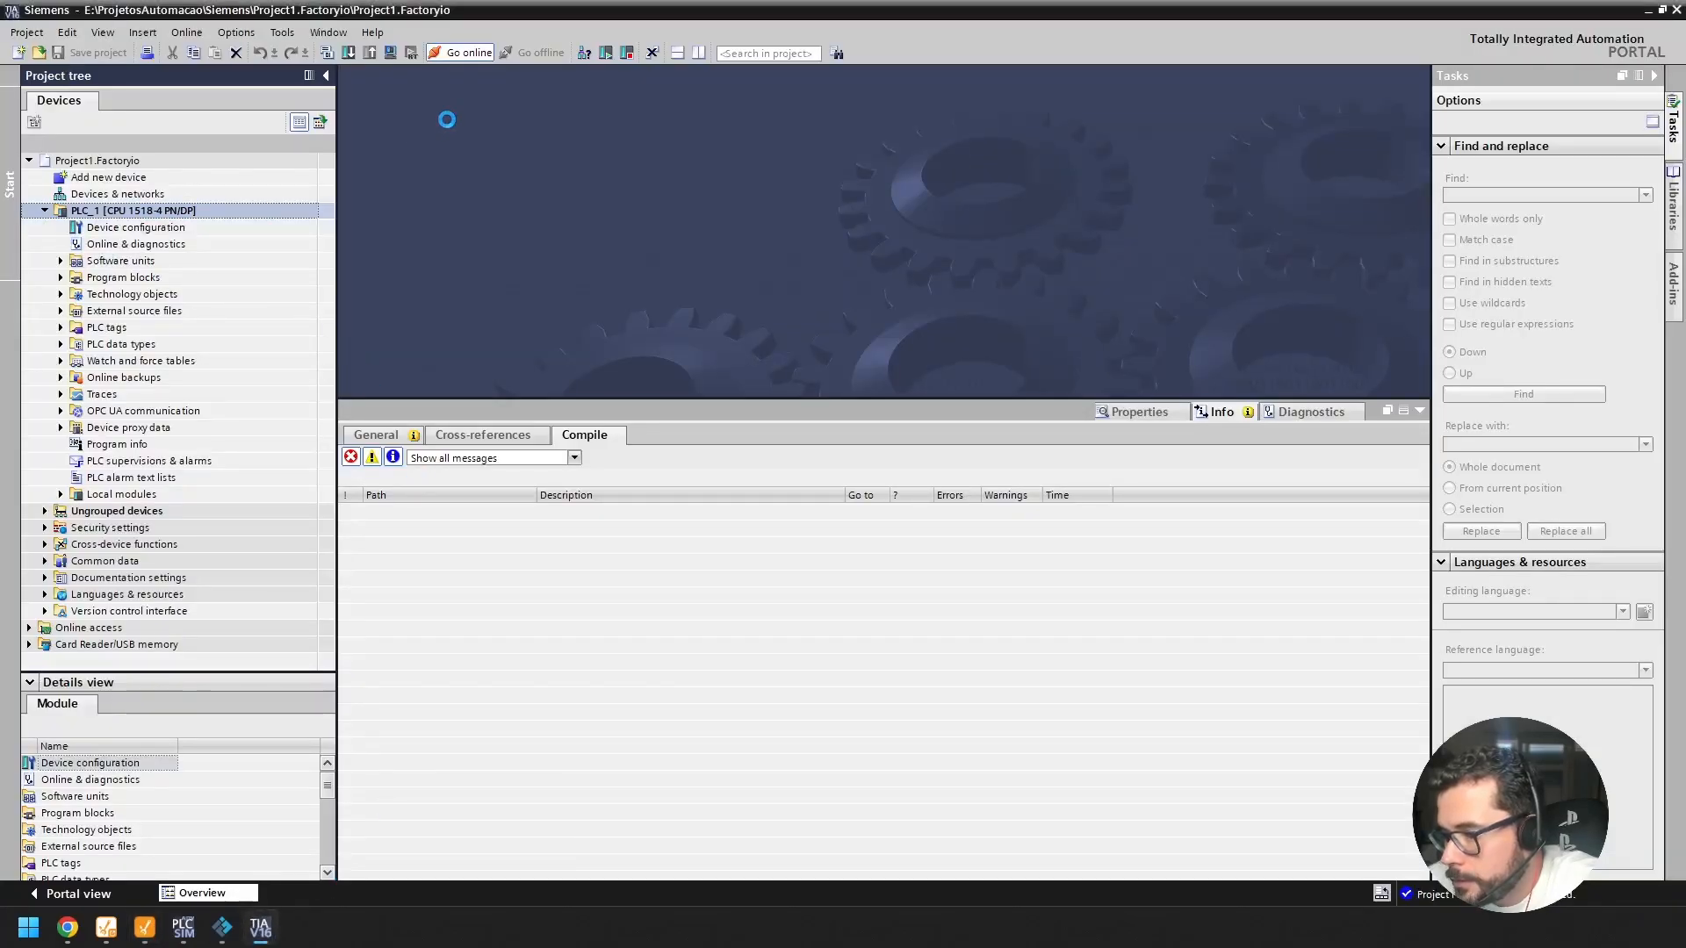
{"action": "left_click", "coordinate": [182, 927]}
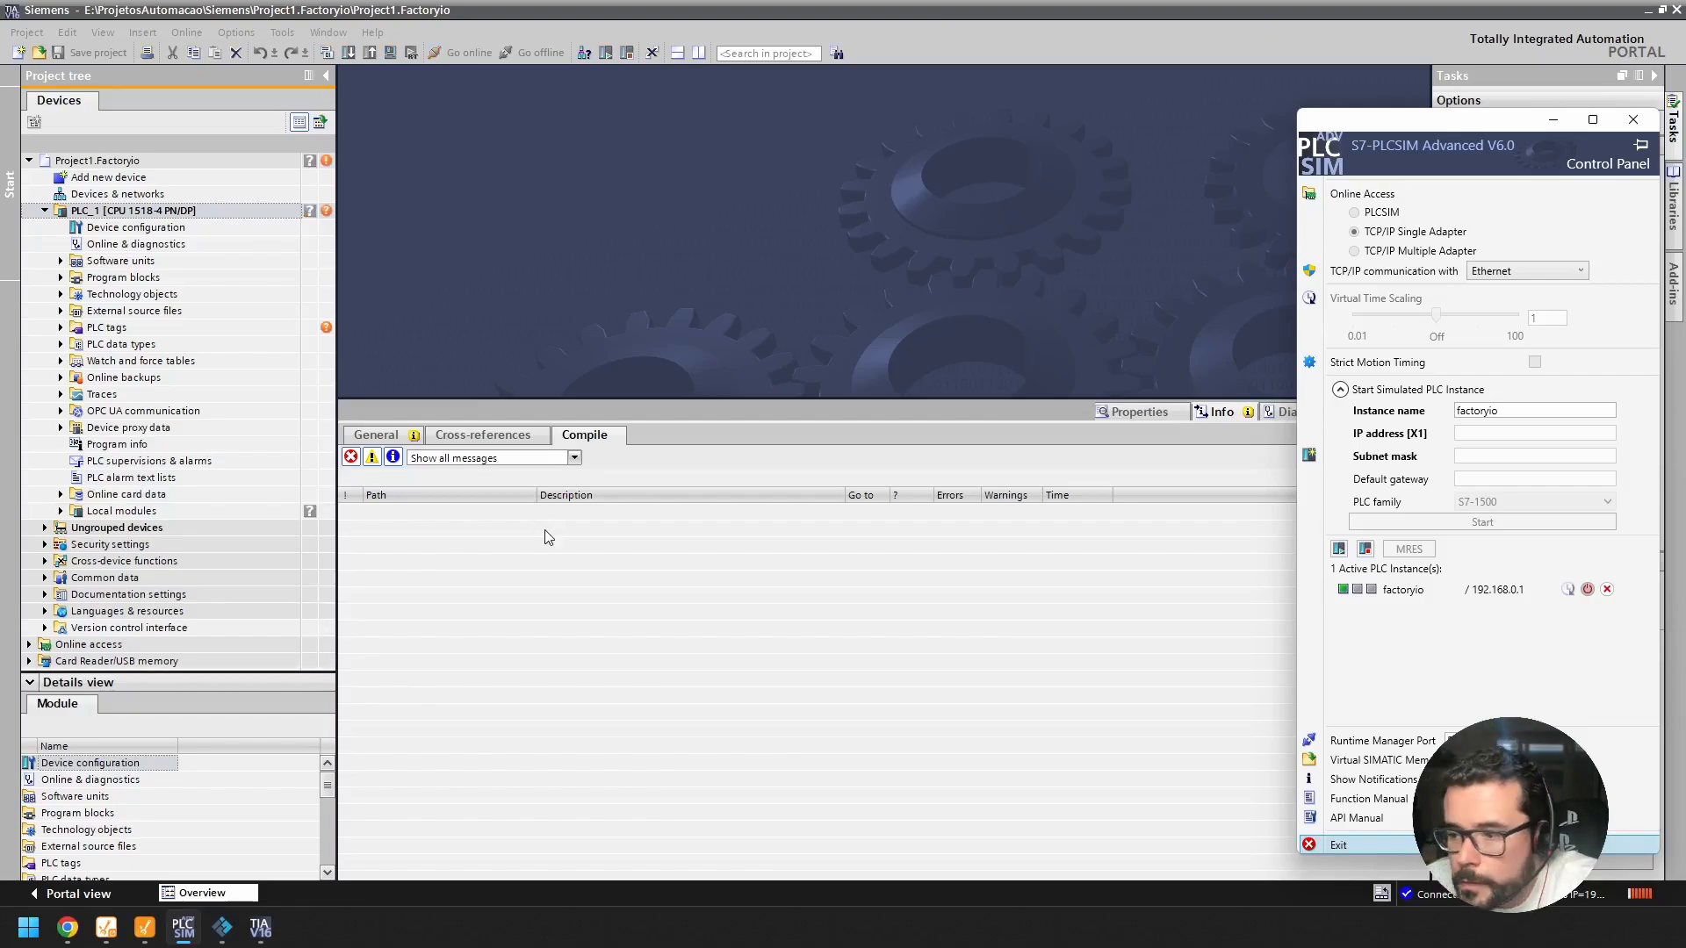
Step: Open the Main [OB1] program block of PLC_1 and enlarge its ladder editing area
{"action": "left_click", "coordinate": [63, 279]}
{"action": "left_click", "coordinate": [60, 277]}
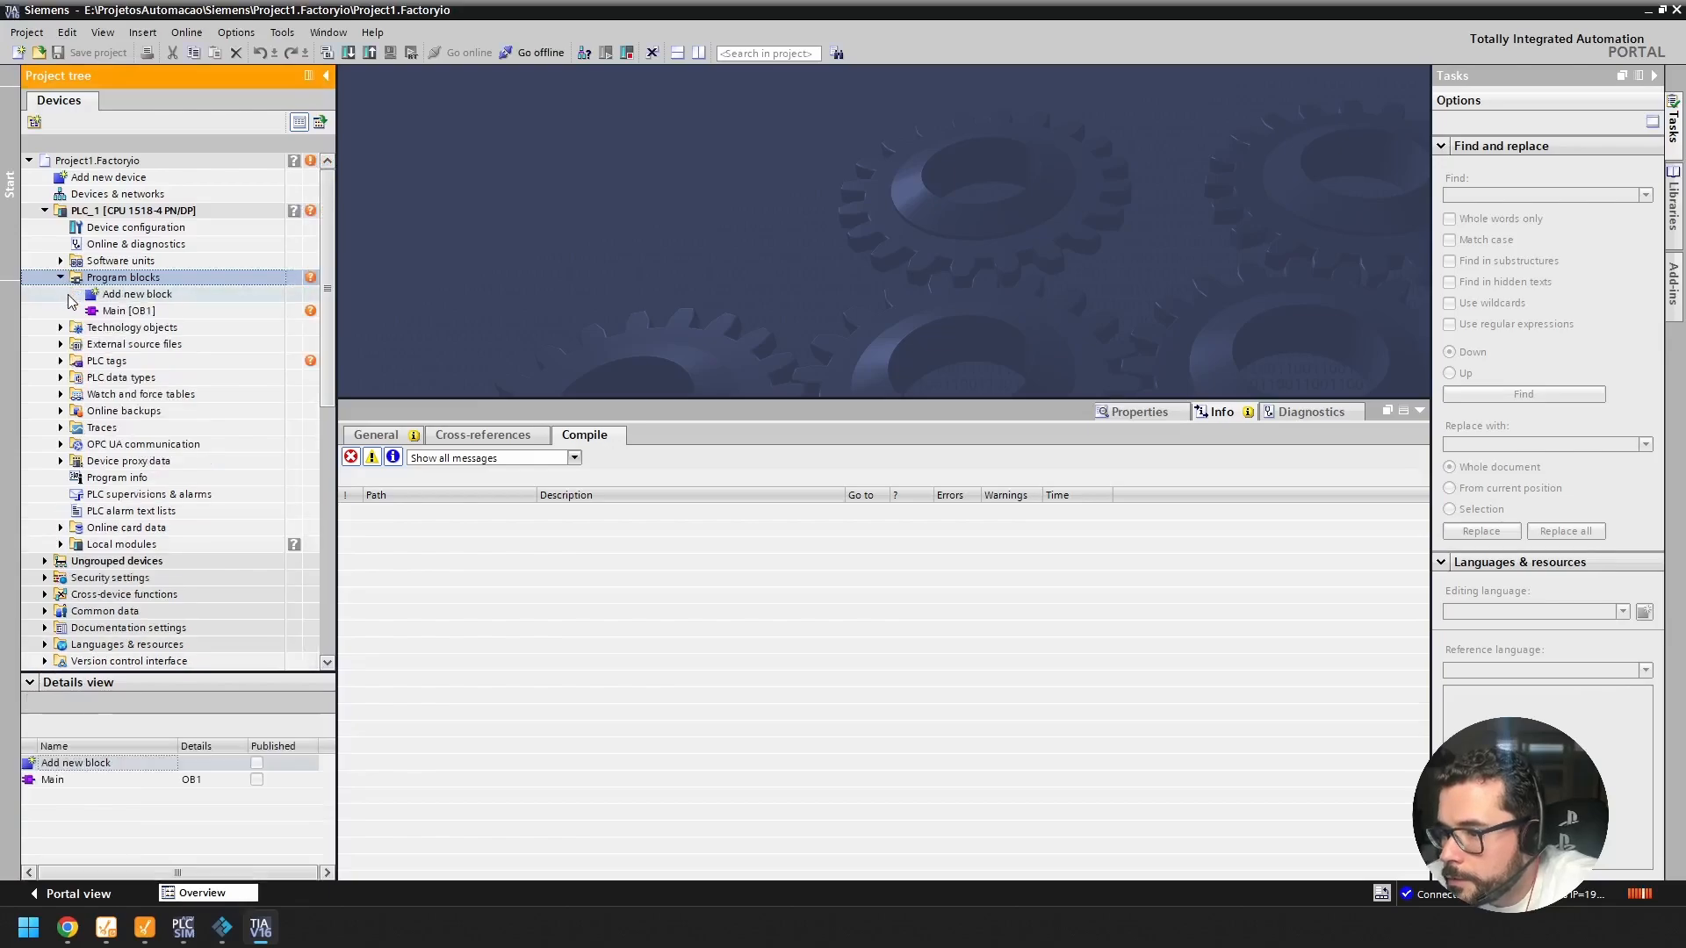
{"action": "left_click", "coordinate": [120, 312]}
{"action": "double_click", "coordinate": [119, 313]}
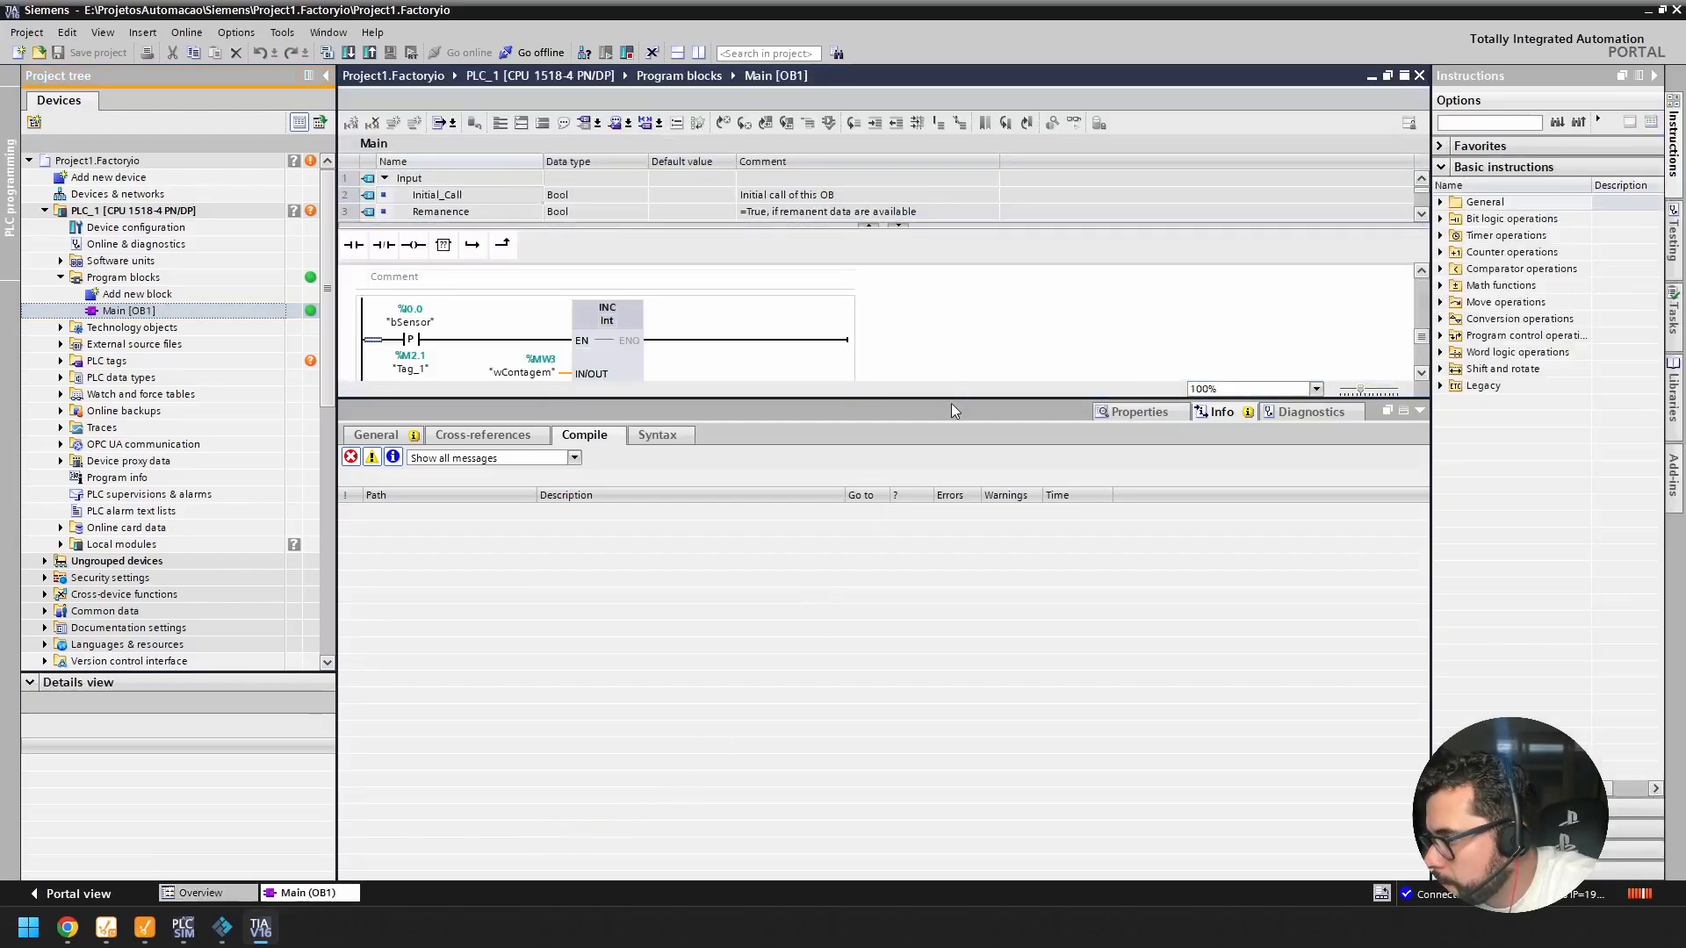
{"action": "left_click_drag", "start_coordinate": [960, 400], "coordinate": [956, 657]}
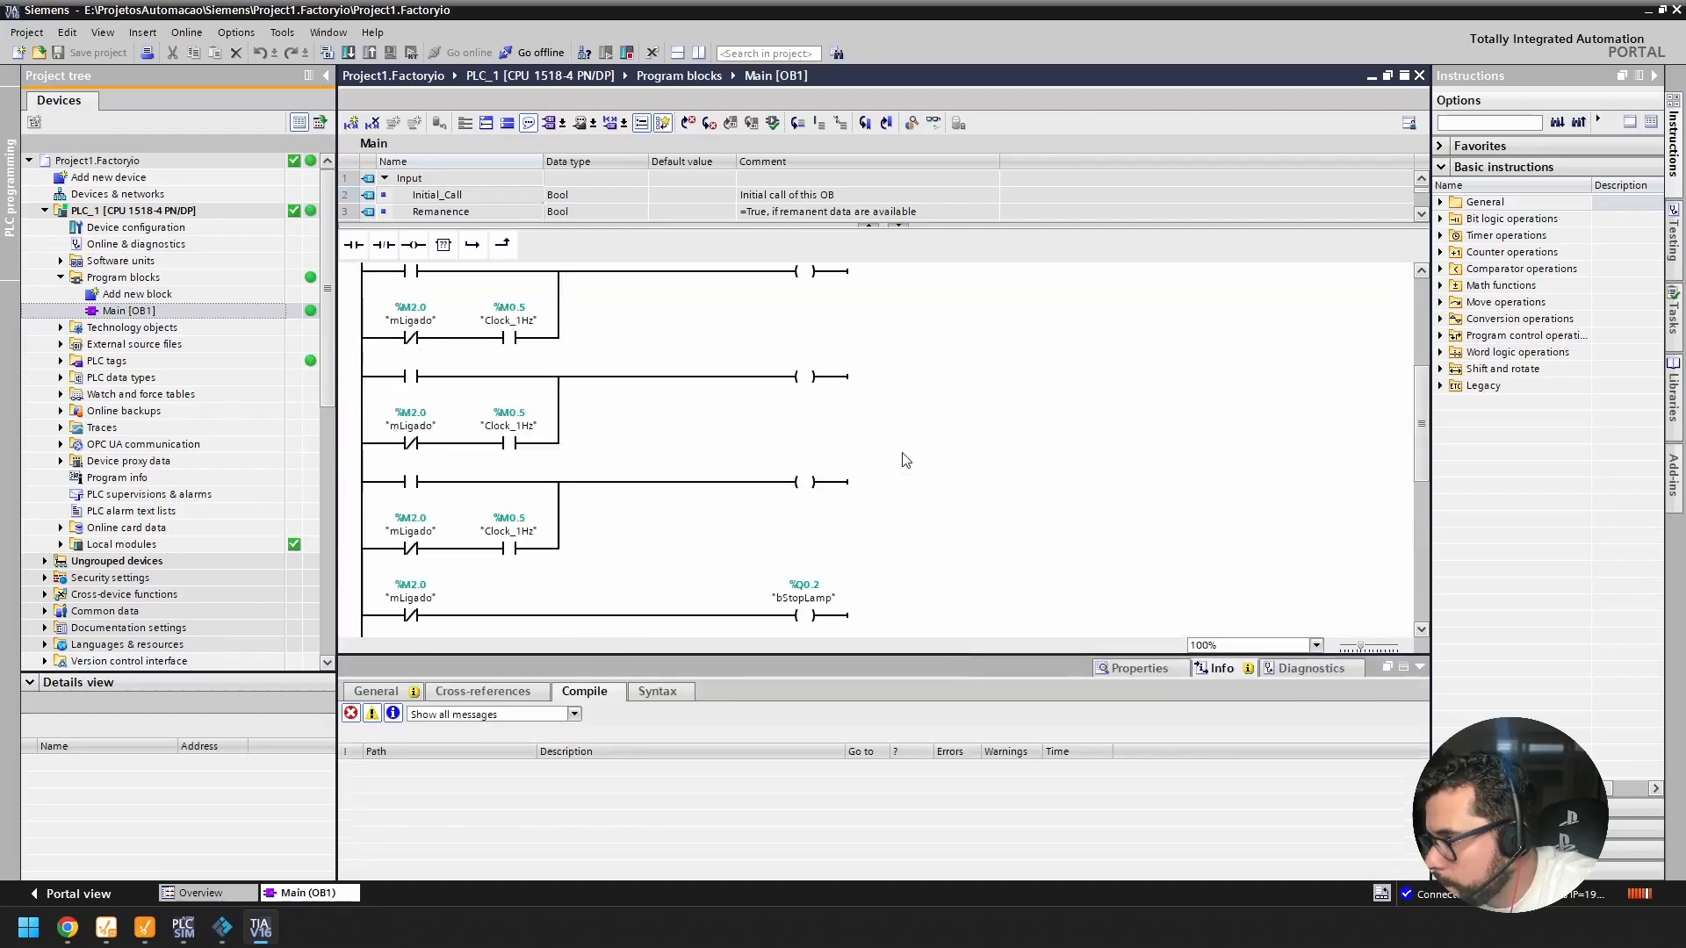
Step: Examine how the bStartButton and bStopButton contacts and the mLigado coil form the latch in Network 1
{"action": "left_click", "coordinate": [412, 405]}
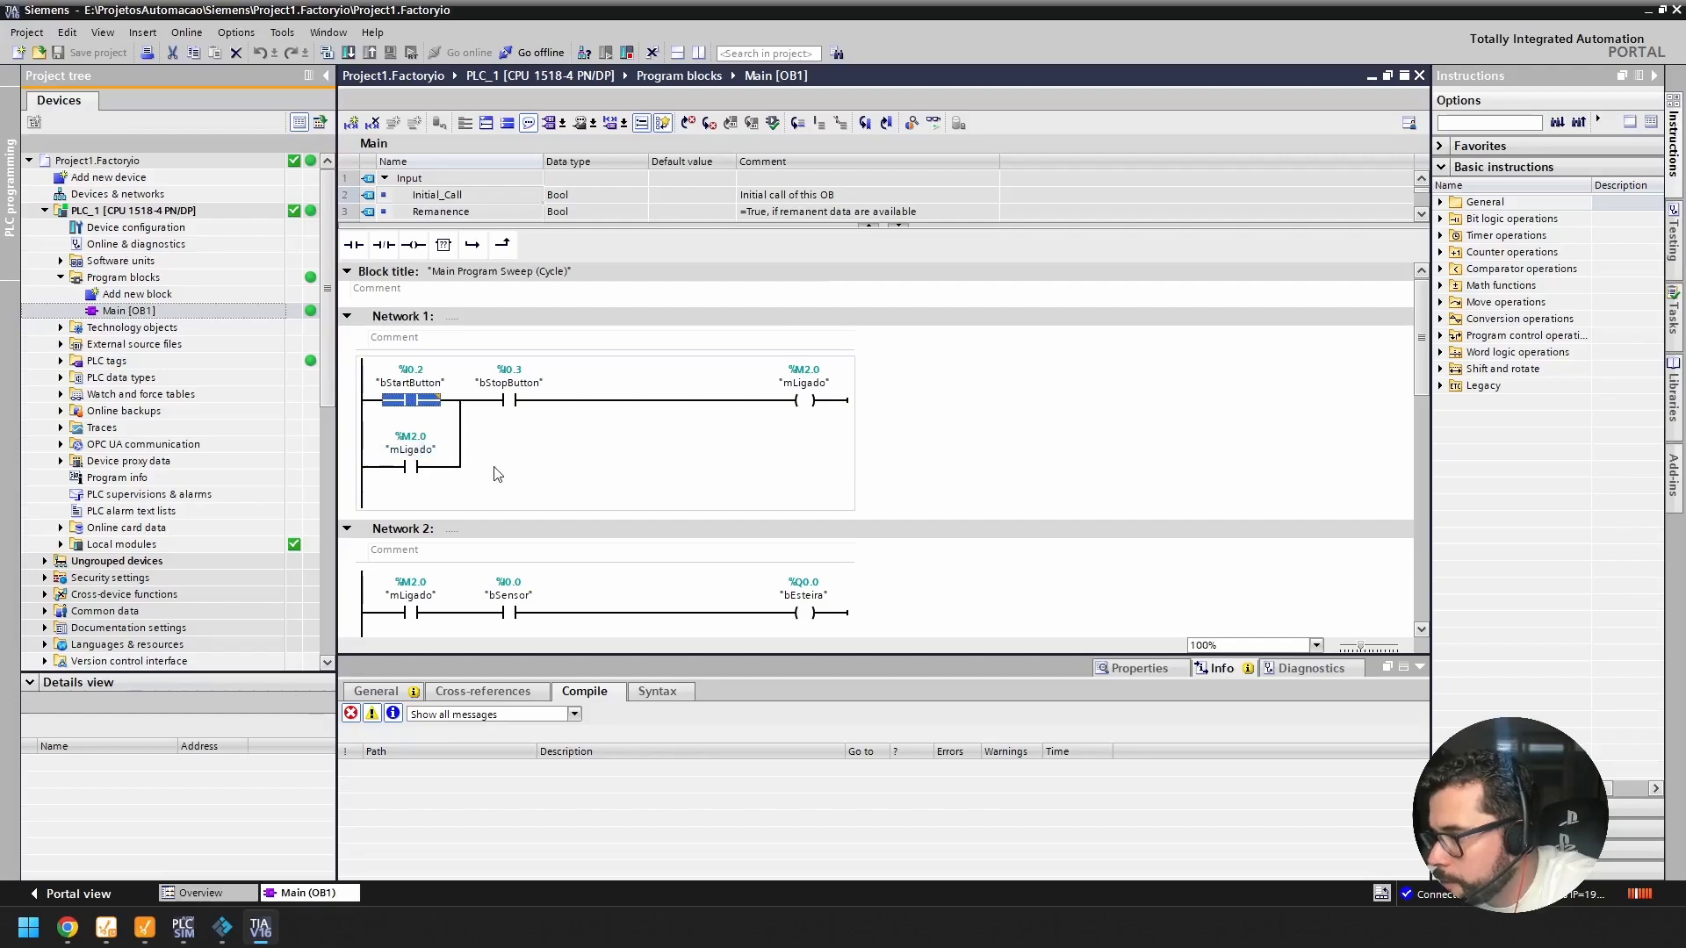
{"action": "left_click", "coordinate": [511, 402]}
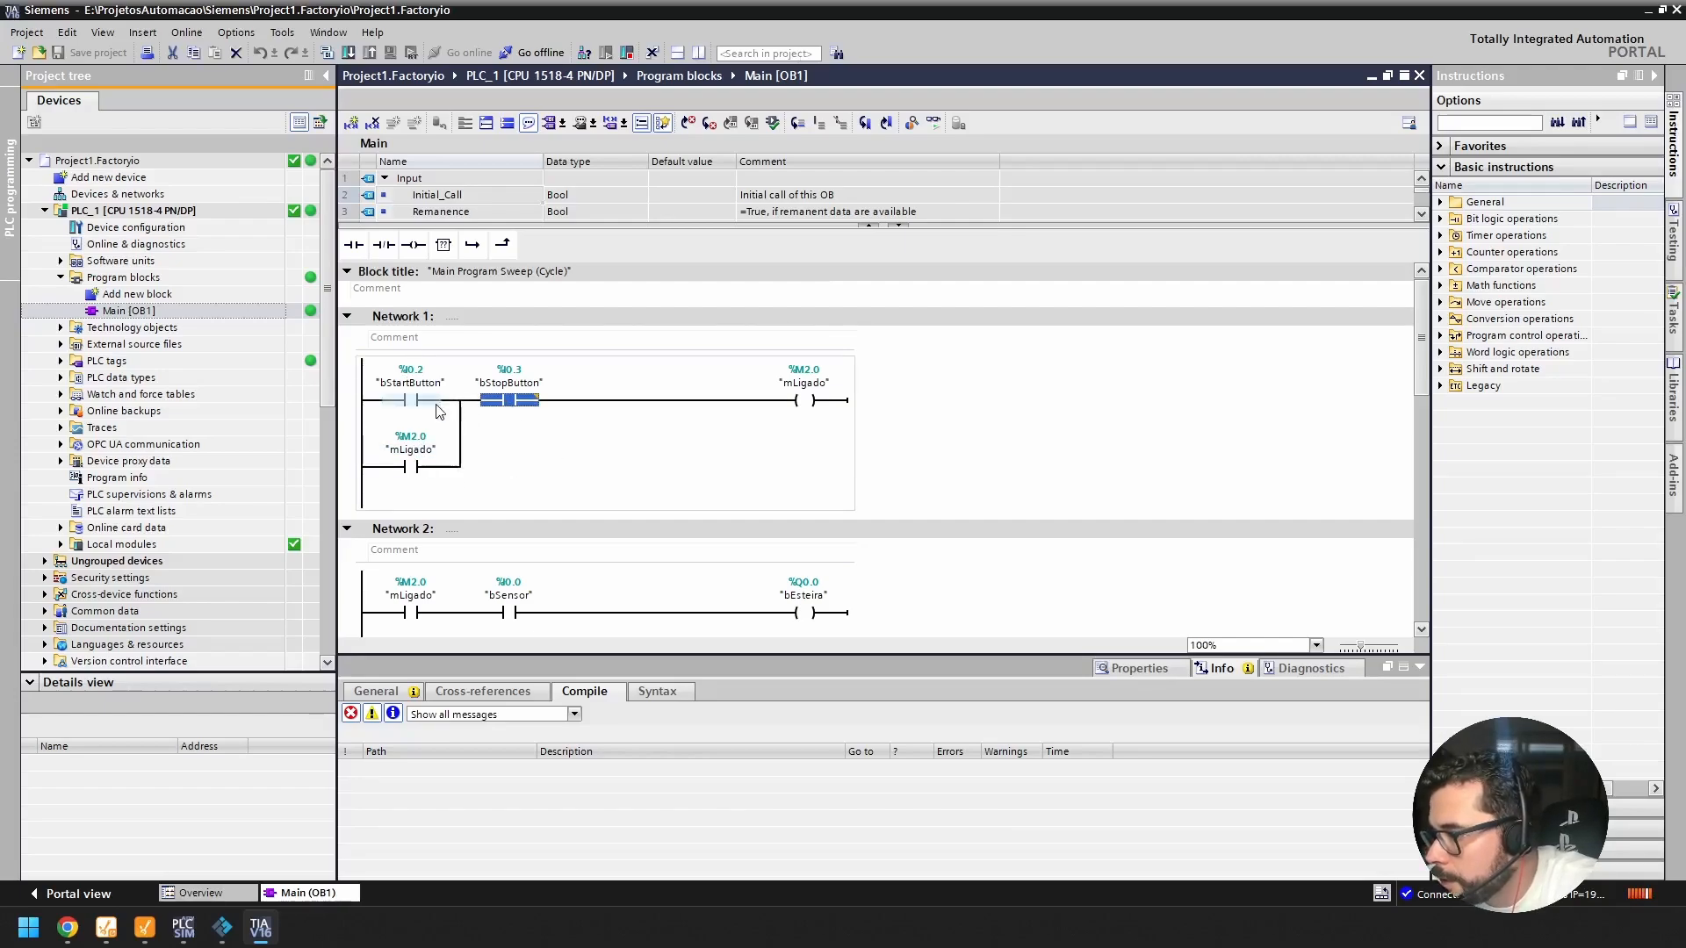
{"action": "left_click", "coordinate": [800, 406]}
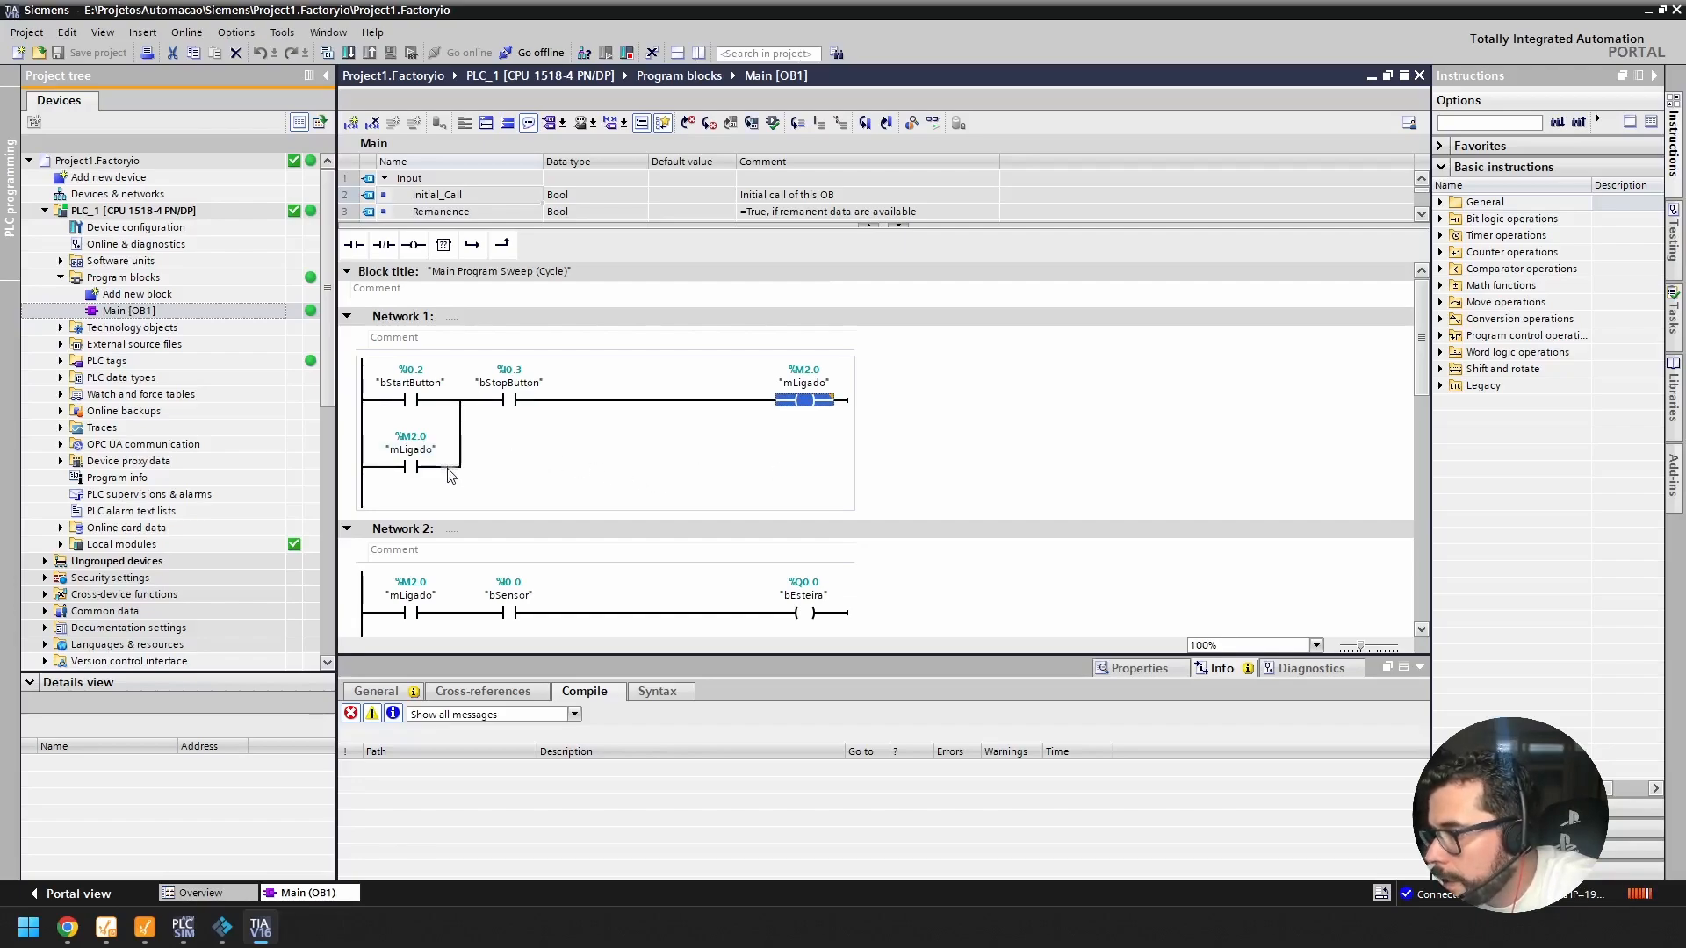
{"action": "scroll", "coordinate": [448, 475], "scroll_direction": "down", "scroll_amount": 3}
{"action": "scroll", "coordinate": [430, 412], "scroll_direction": "up", "scroll_amount": 3}
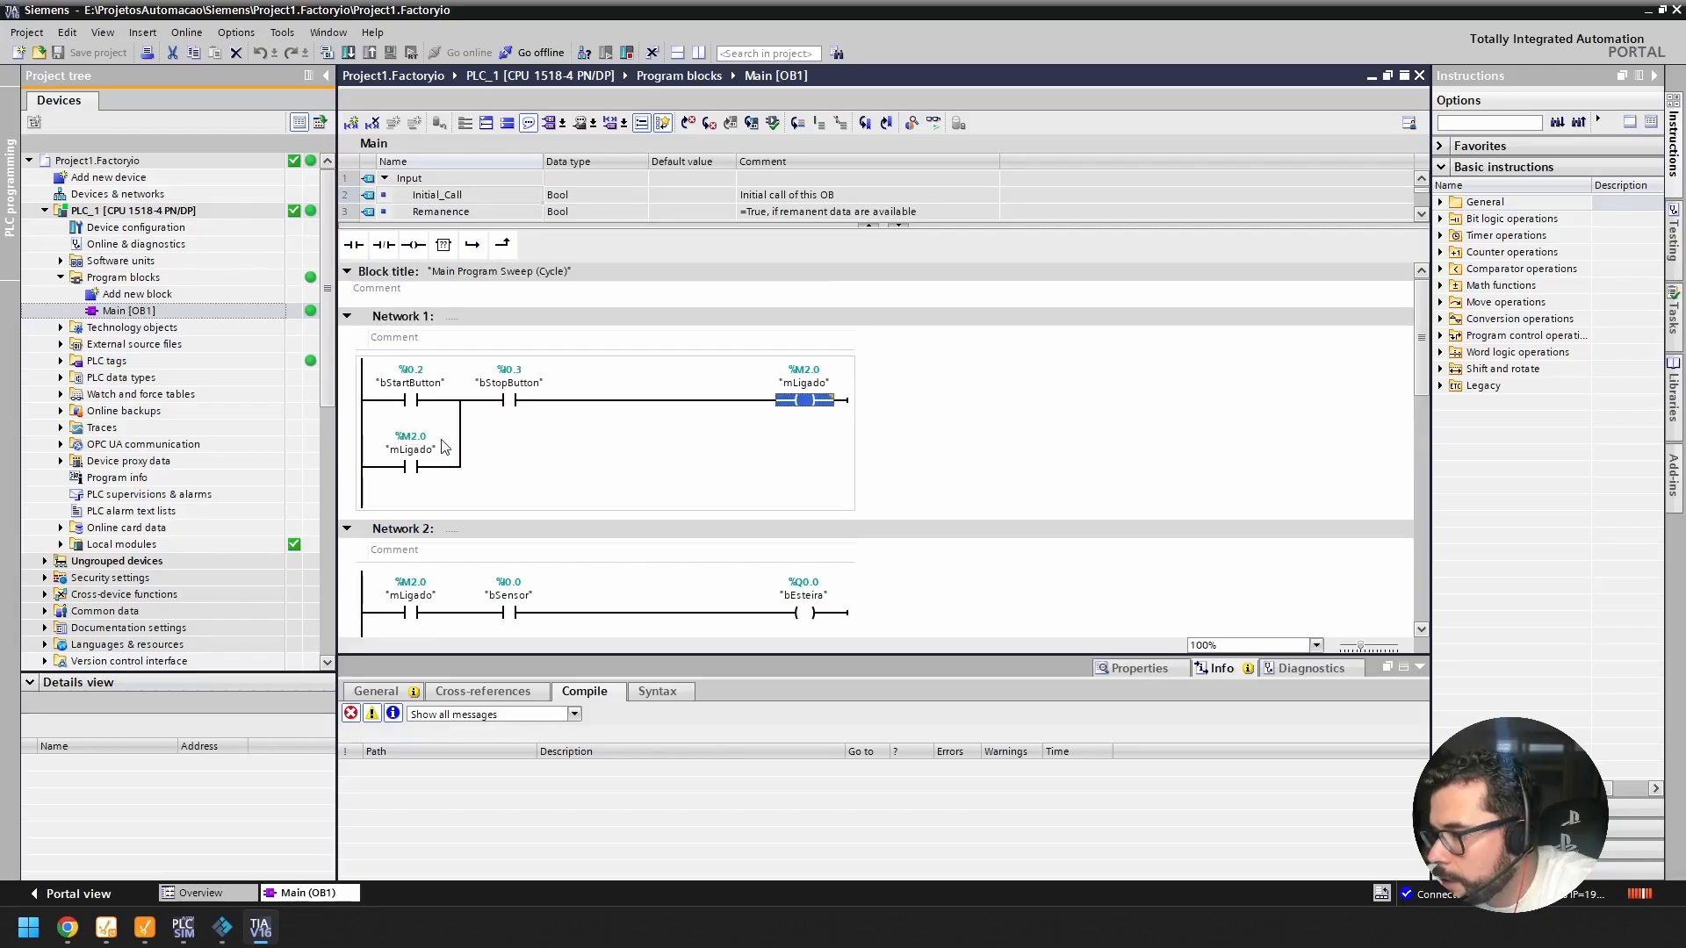
{"action": "left_click", "coordinate": [413, 402]}
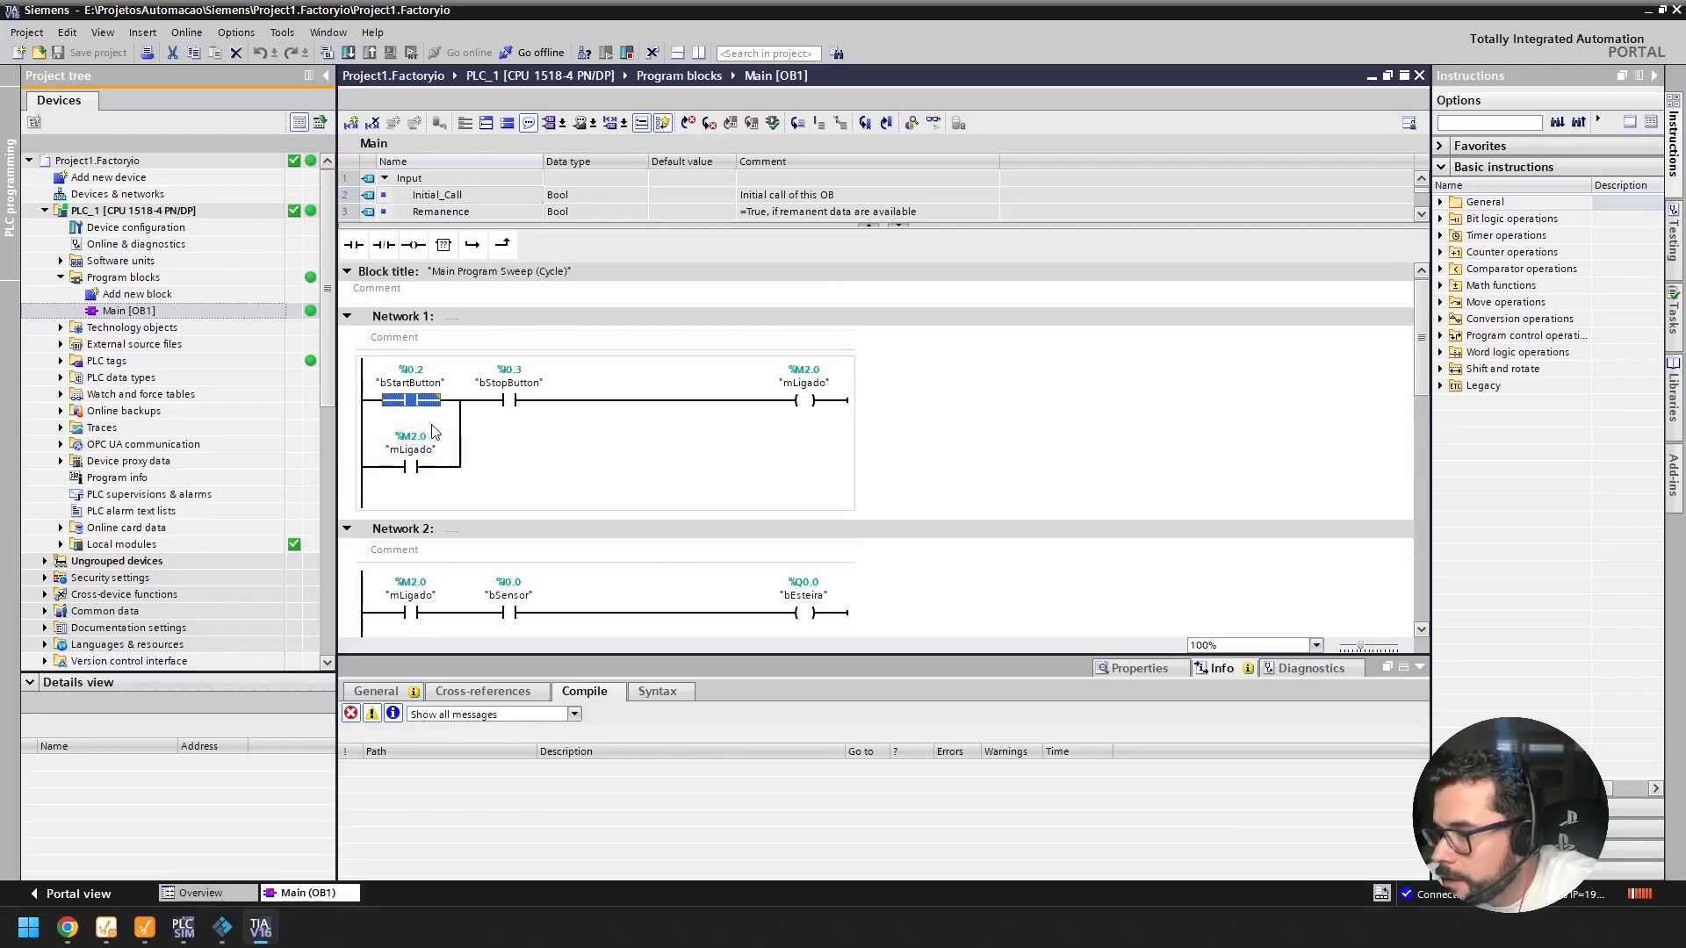
{"action": "scroll", "coordinate": [414, 404], "scroll_direction": "down", "scroll_amount": 2}
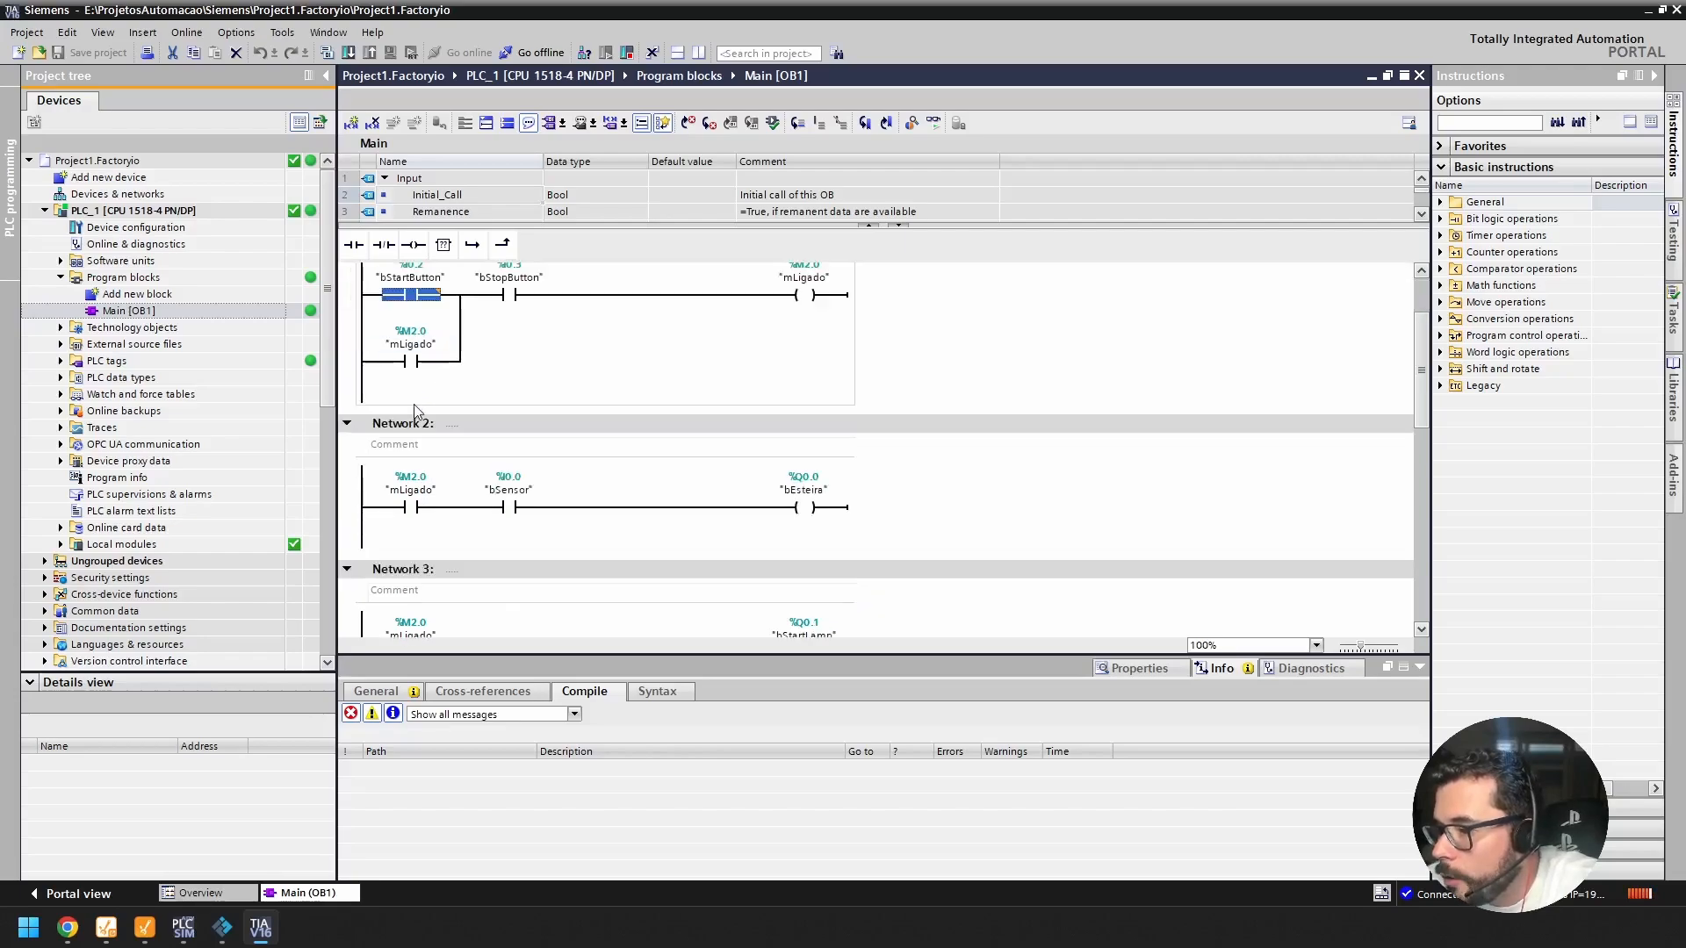
{"action": "scroll", "coordinate": [414, 404], "scroll_direction": "up", "scroll_amount": 2}
Step: Add a parallel branch with an unassigned normally open contact beneath bStartButton in Network 1 and close it onto the rung
{"action": "left_click", "coordinate": [370, 402]}
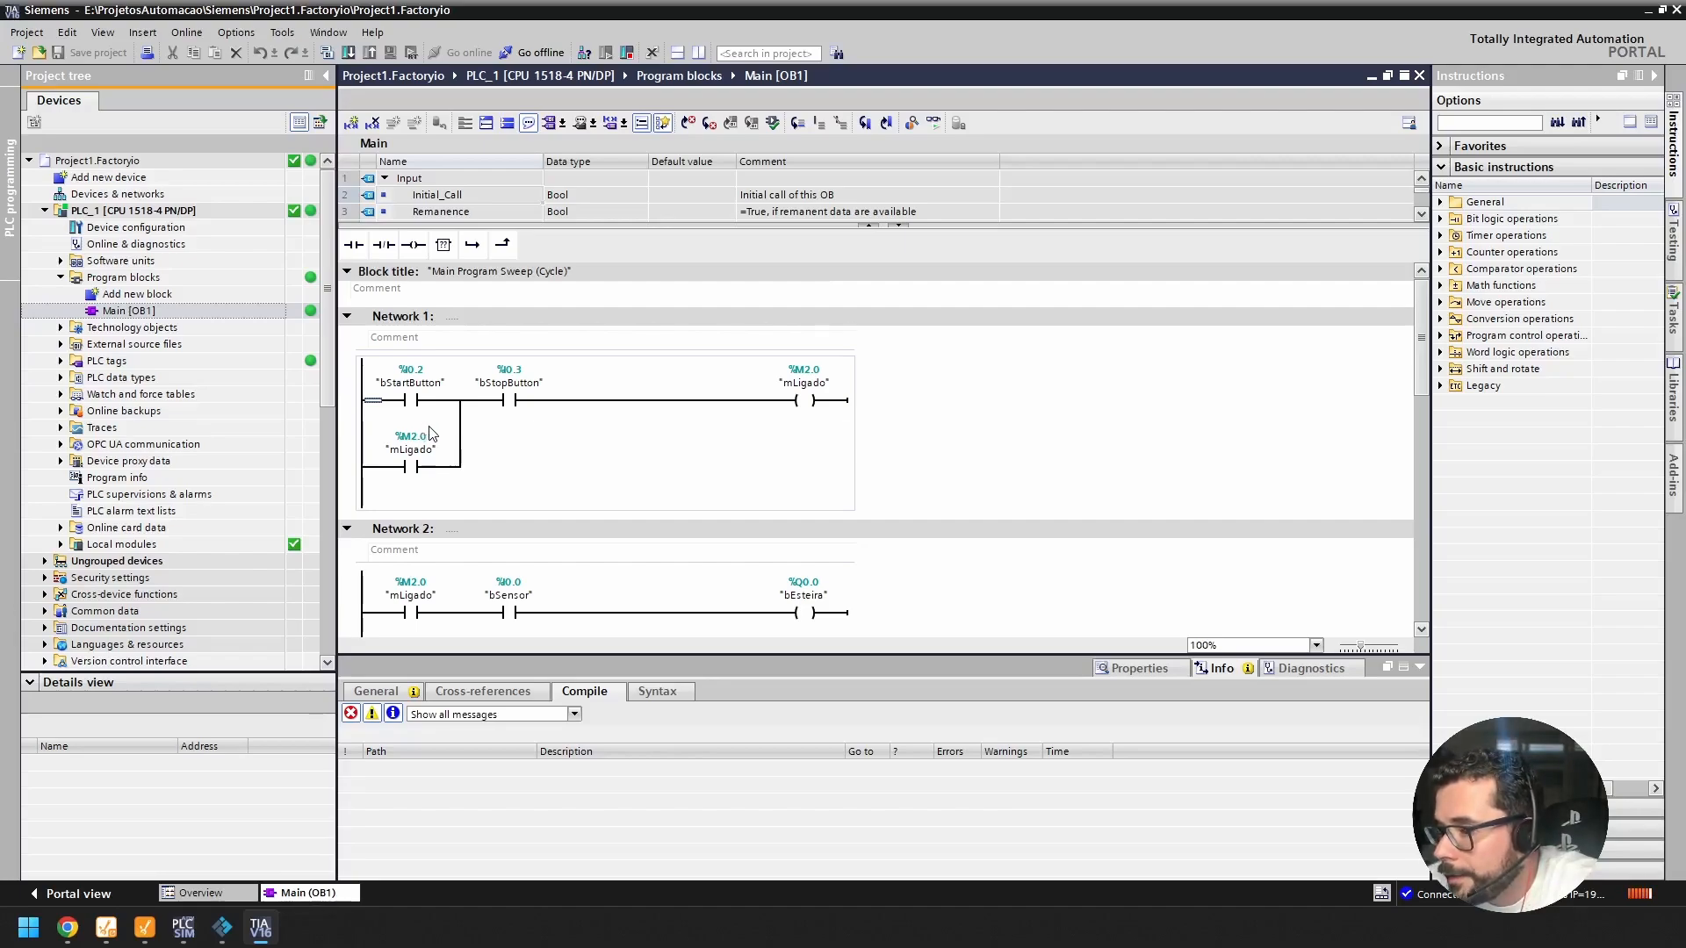
{"action": "mouse_move", "coordinate": [472, 246]}
{"action": "left_mouse_down"}
{"action": "mouse_move", "coordinate": [478, 304]}
{"action": "mouse_move", "coordinate": [442, 429]}
{"action": "left_mouse_up"}
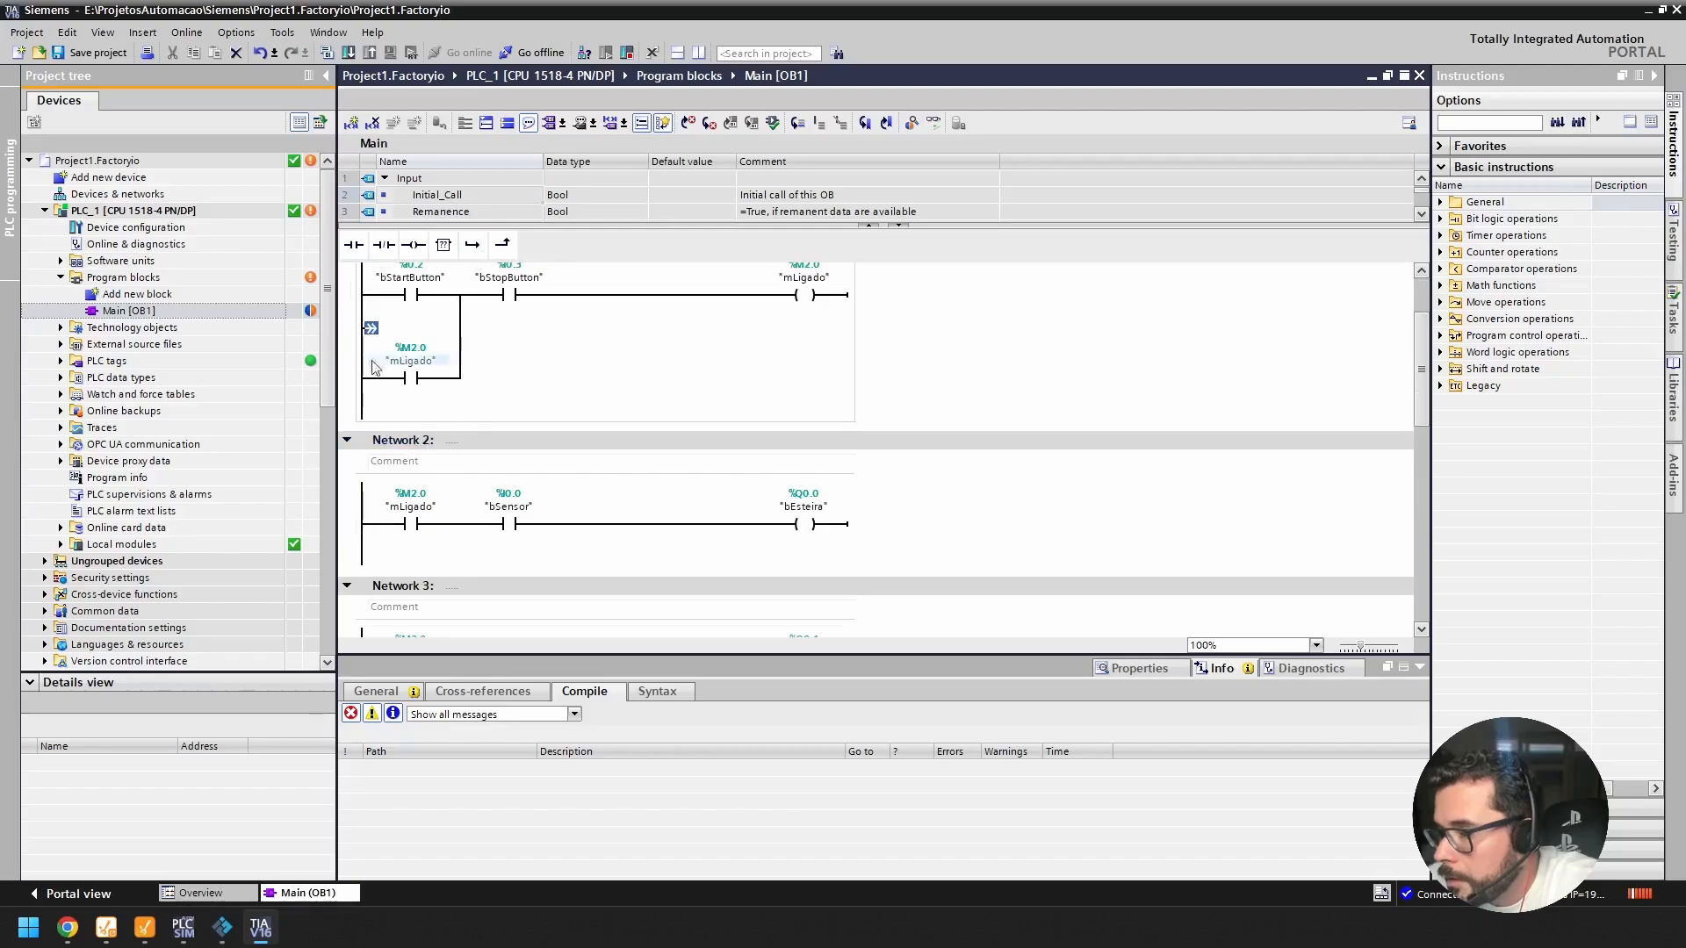
{"action": "left_click_drag", "start_coordinate": [358, 246], "coordinate": [411, 345]}
{"action": "left_click_drag", "start_coordinate": [507, 248], "coordinate": [509, 248]}
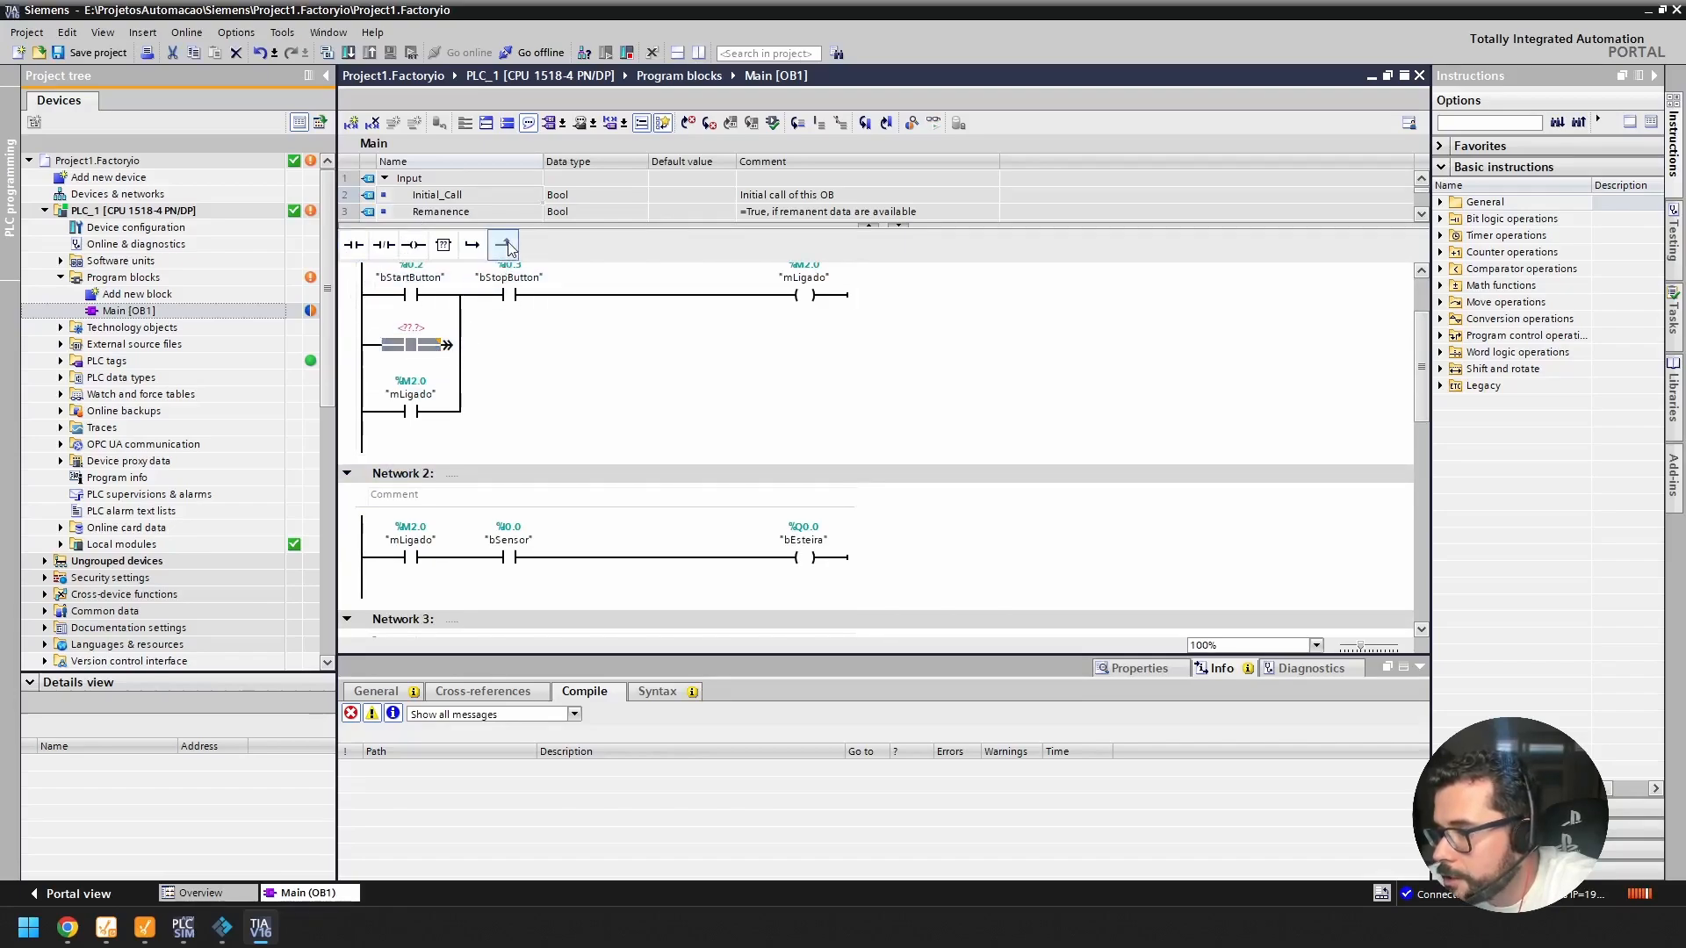
{"action": "left_click", "coordinate": [509, 249]}
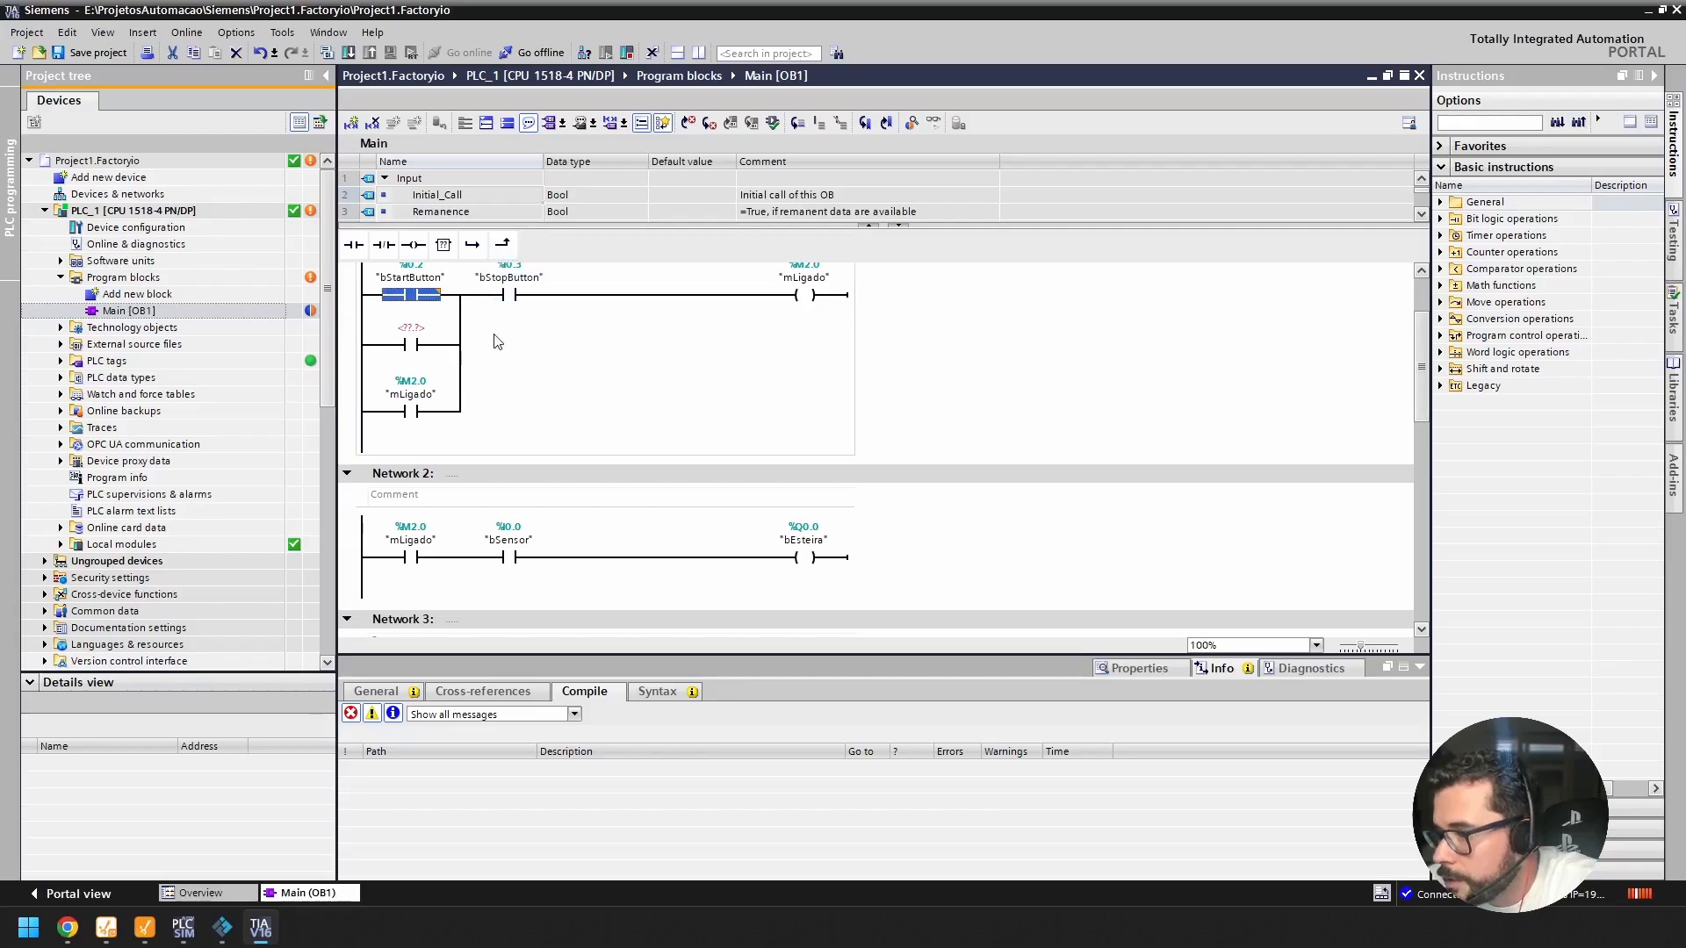
Step: Add a parallel branch with an unassigned normally closed contact beneath bStopButton in Network 1 and close it onto the rung
{"action": "left_click", "coordinate": [471, 295]}
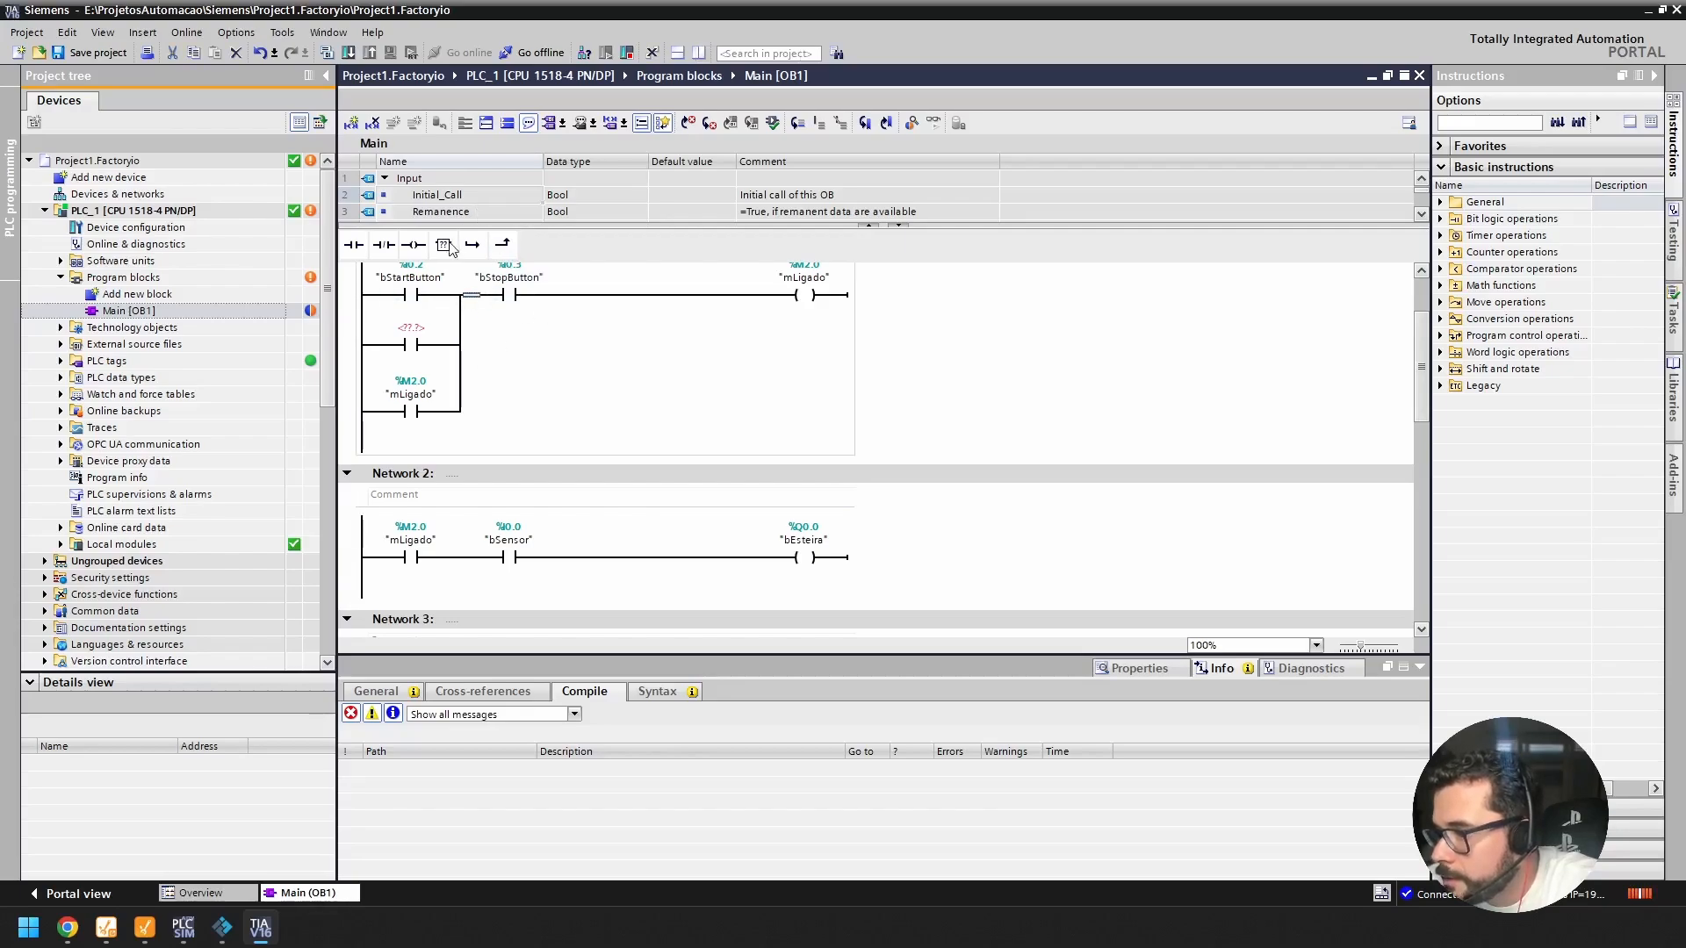
{"action": "left_click", "coordinate": [475, 247]}
{"action": "left_click", "coordinate": [383, 246]}
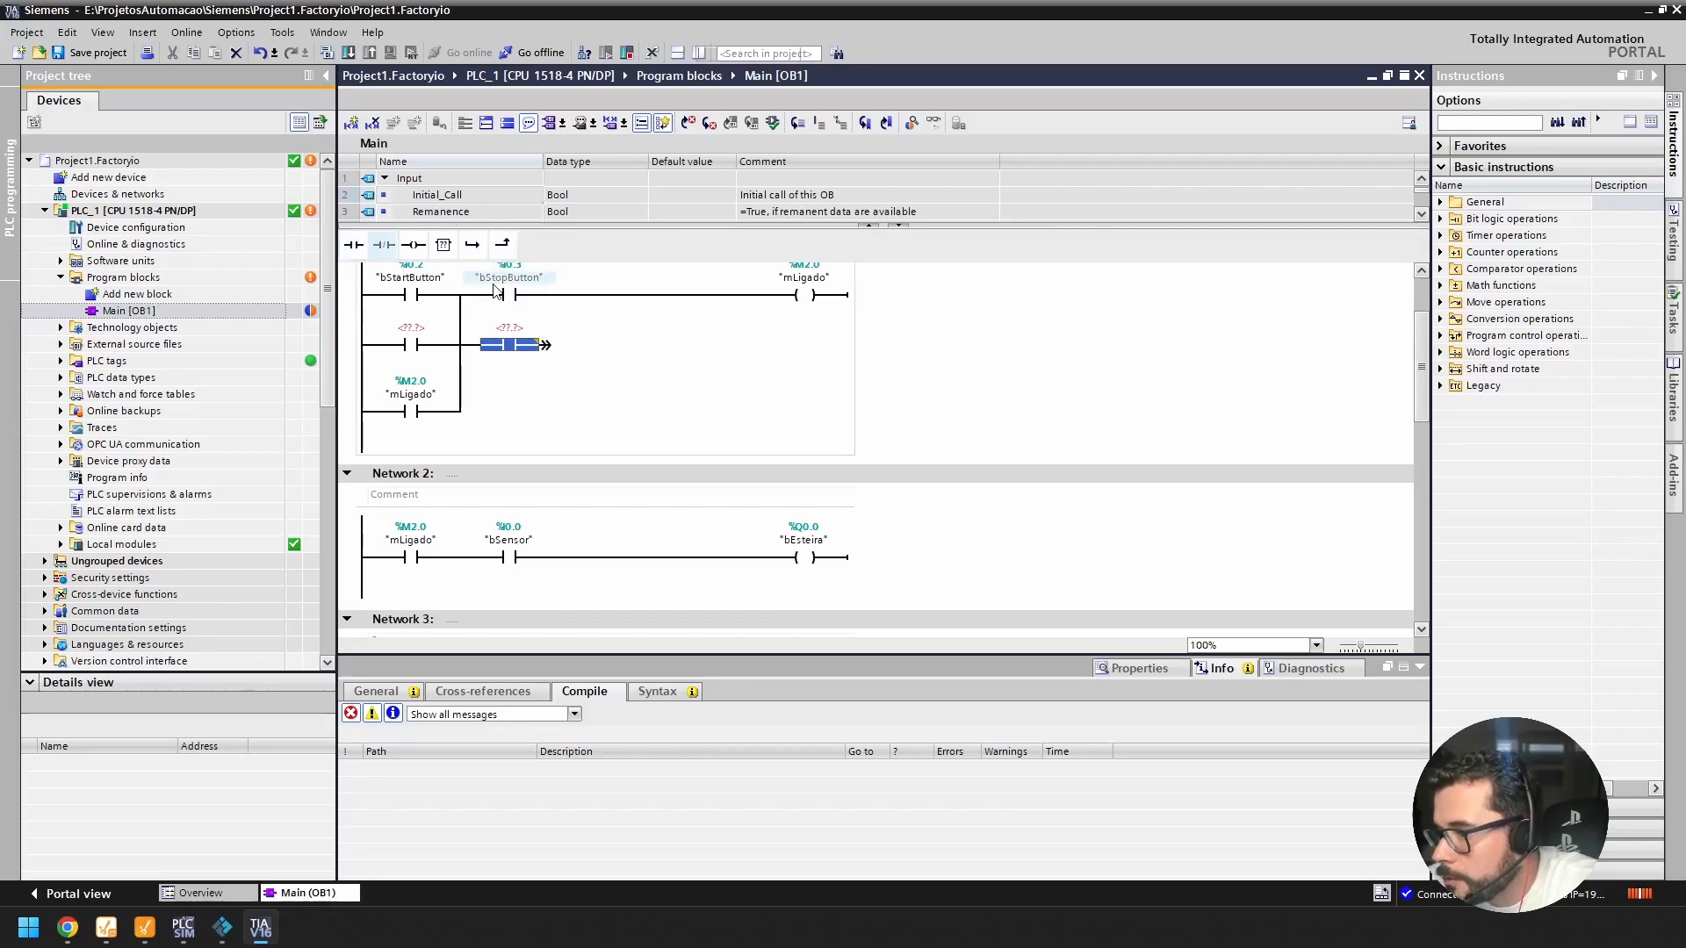
{"action": "left_click", "coordinate": [502, 245]}
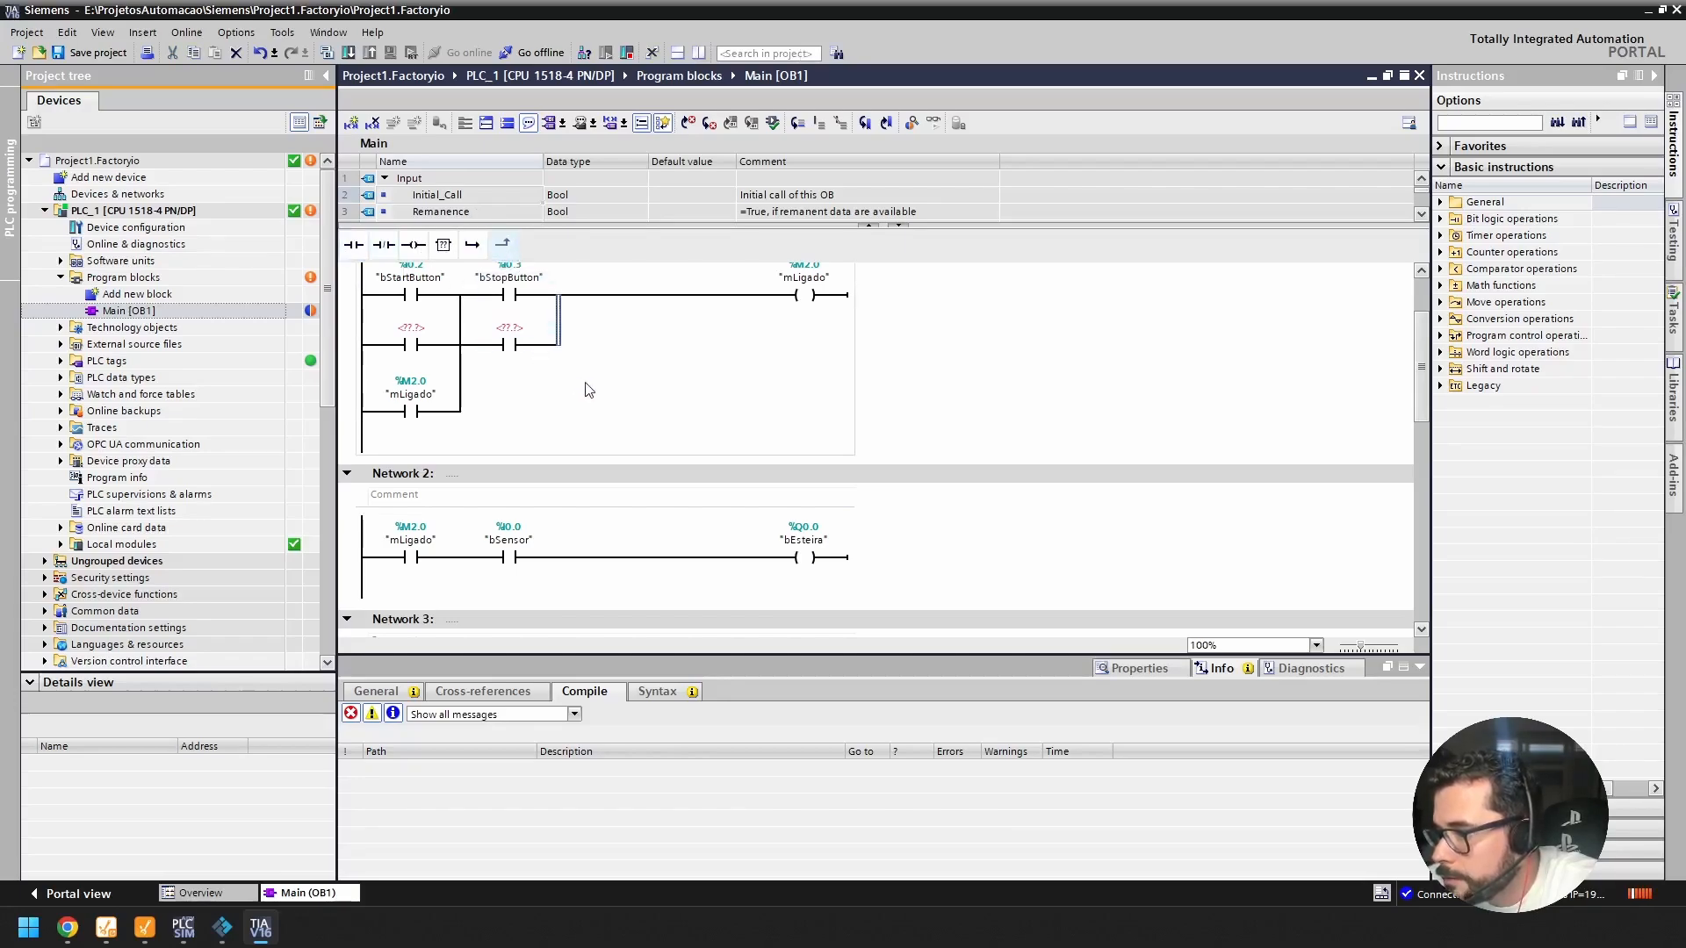
Step: Assign the operand bStartIgnition to the empty contact beneath bStartButton in Network 1
{"action": "scroll", "coordinate": [538, 387], "scroll_direction": "up", "scroll_amount": 2}
{"action": "left_click", "coordinate": [410, 433]}
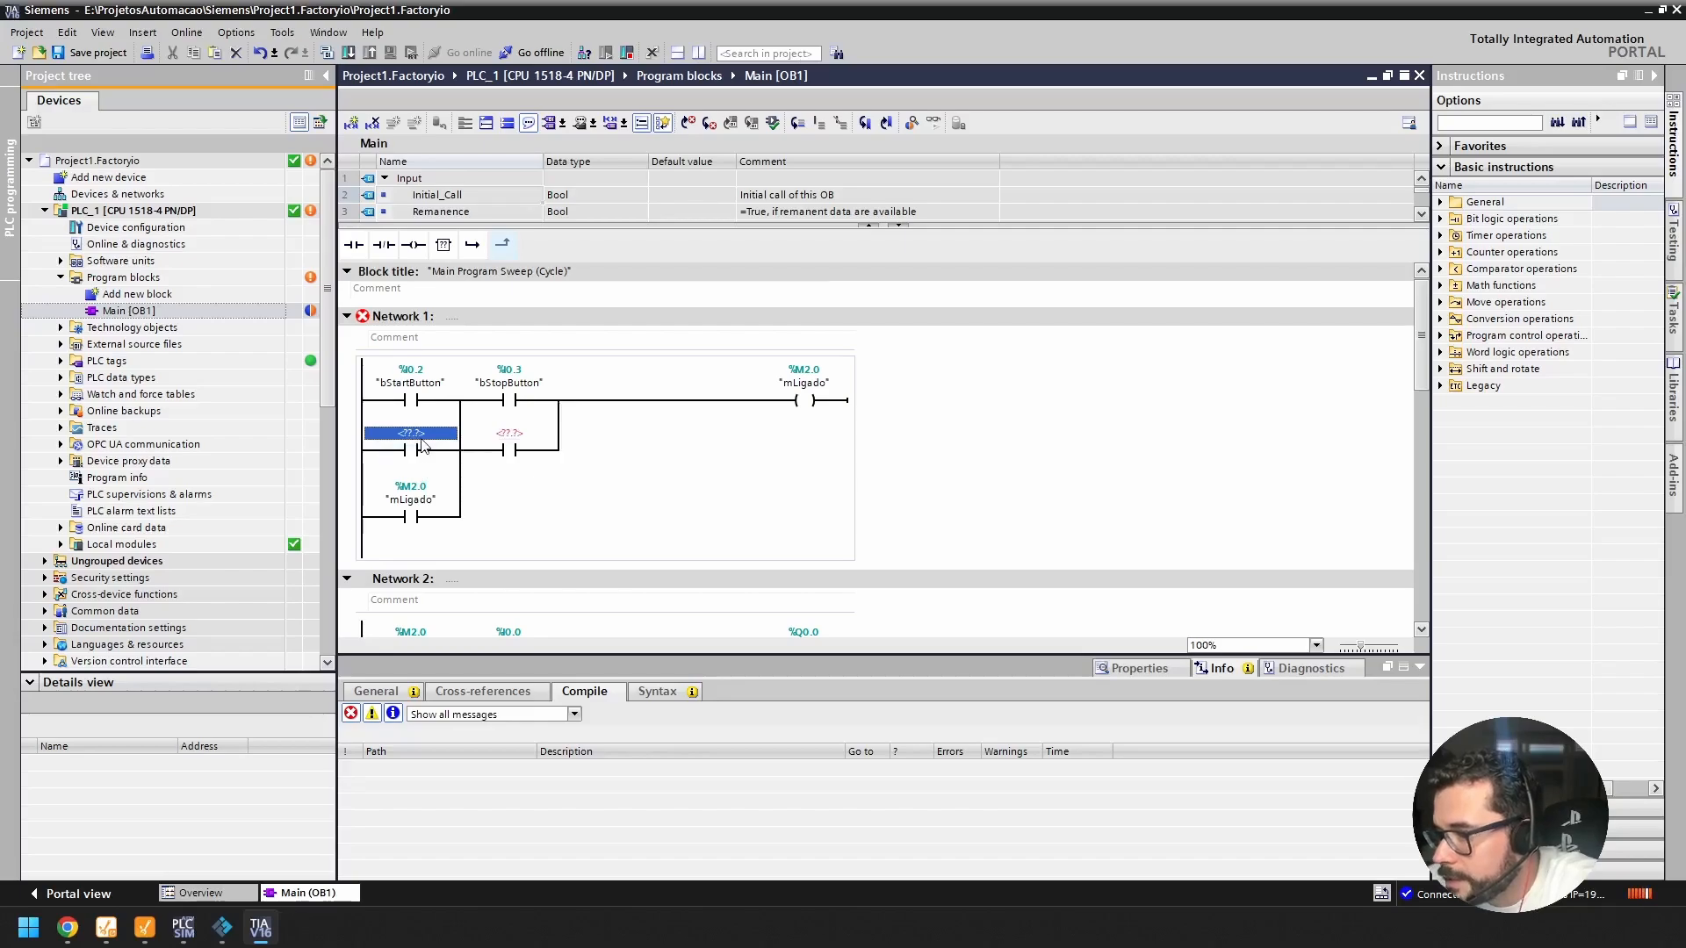
{"action": "left_click", "coordinate": [423, 435]}
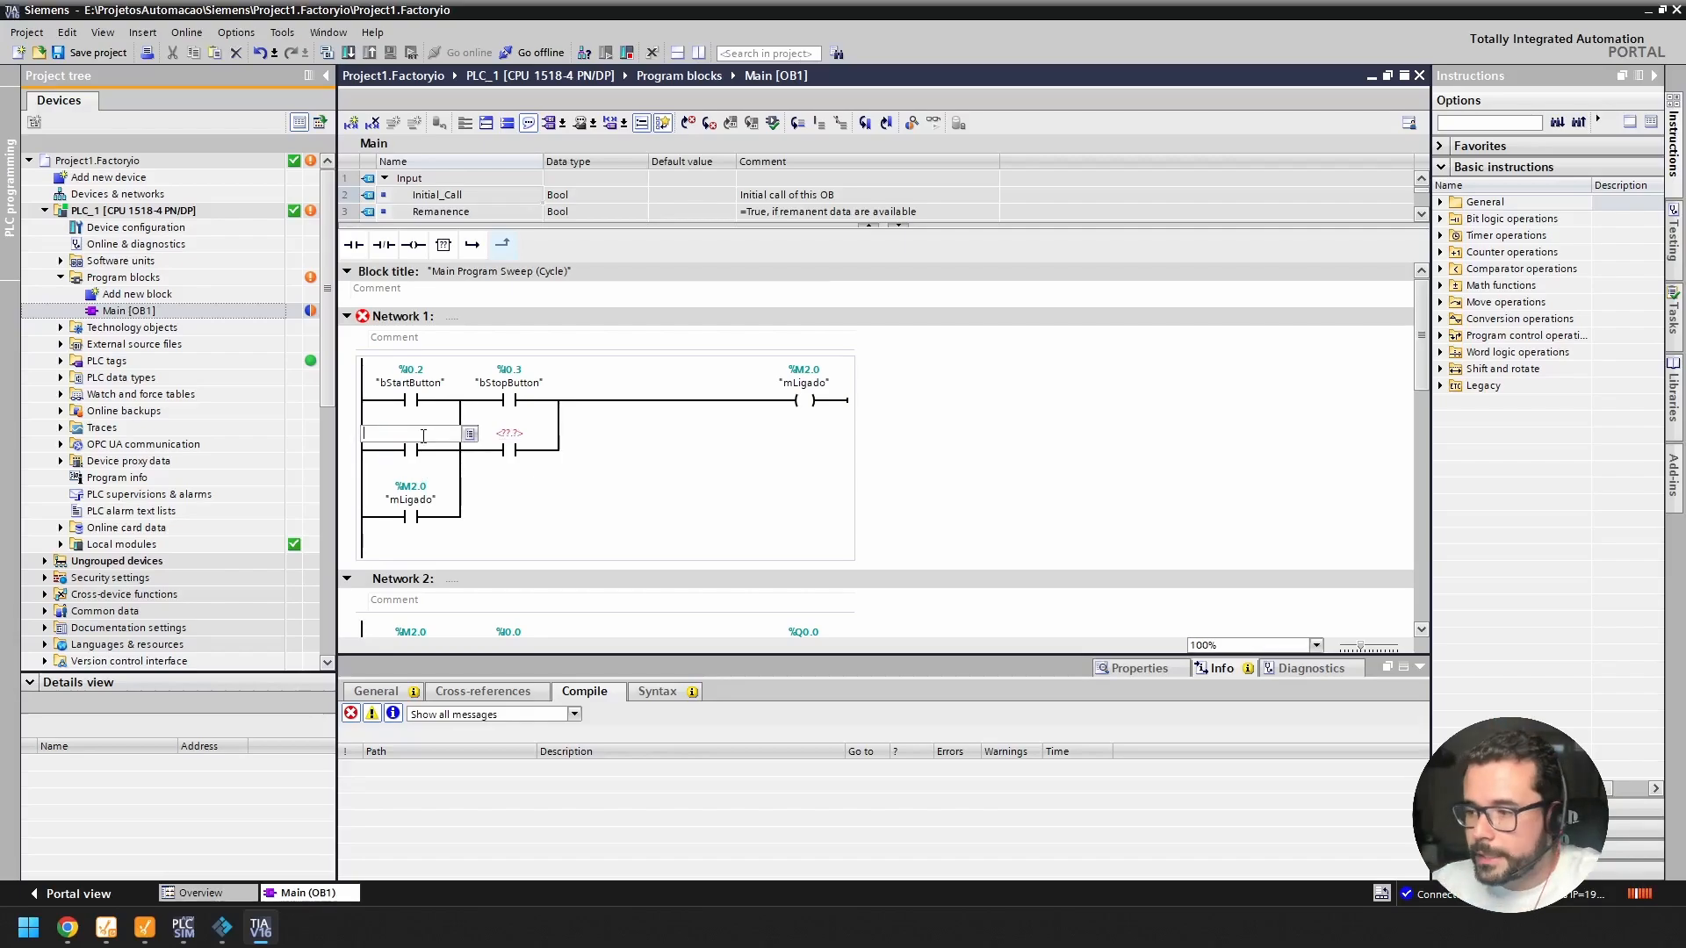
{"action": "type", "text": "b"}
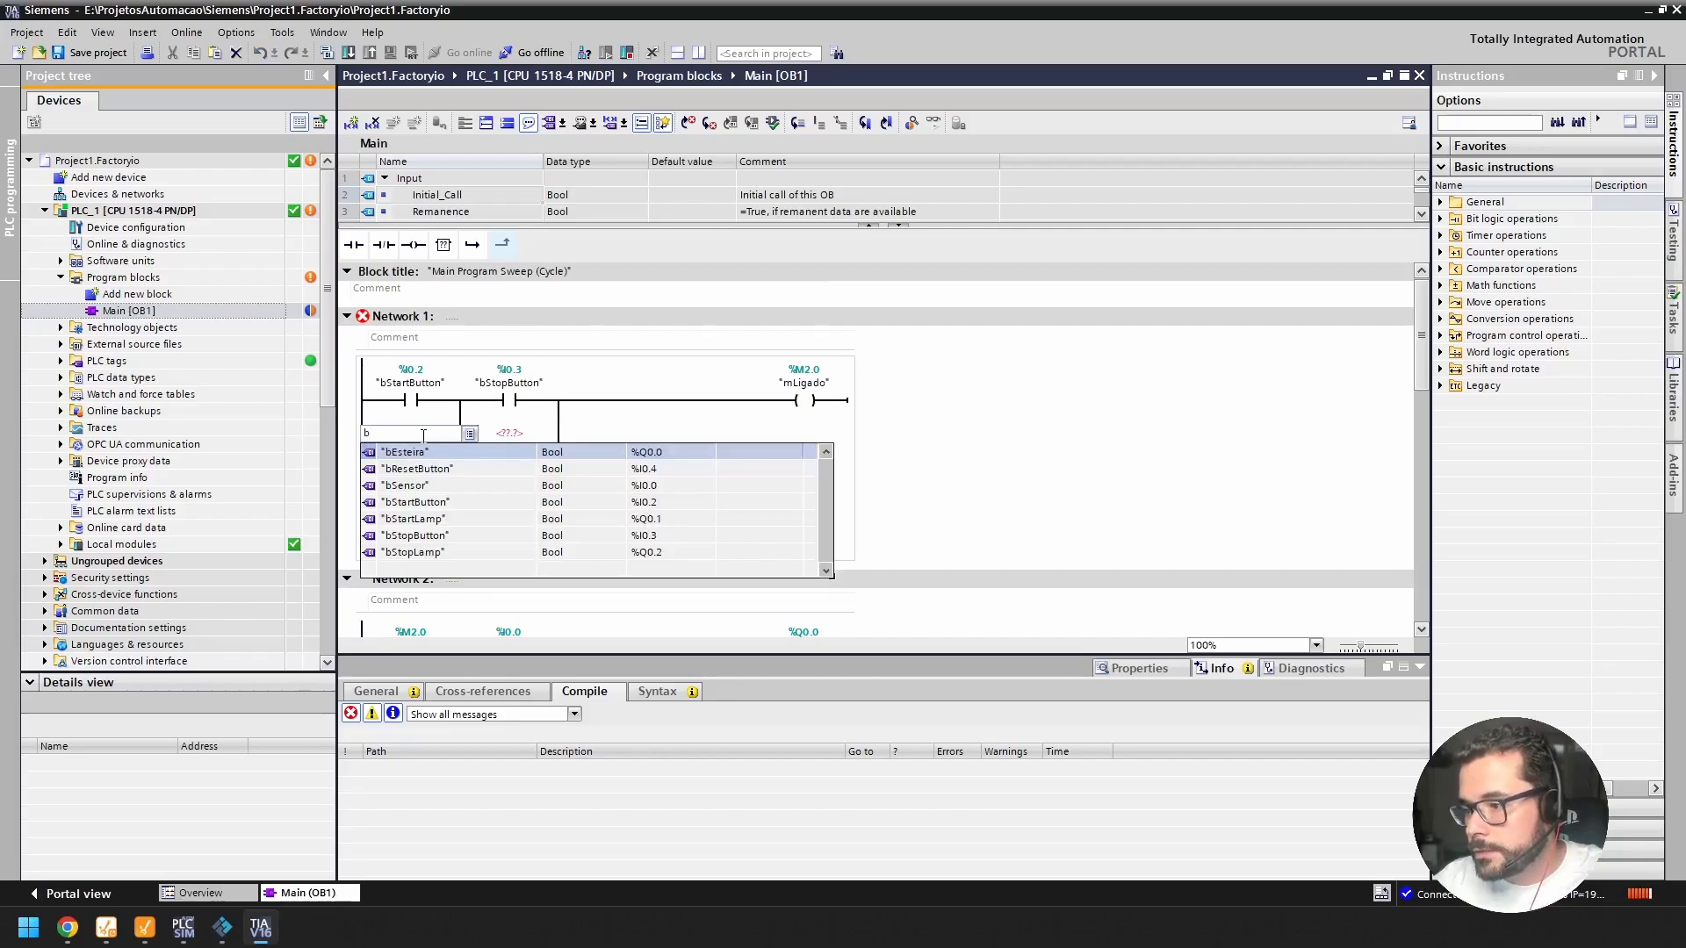
{"action": "type", "text": "Start"}
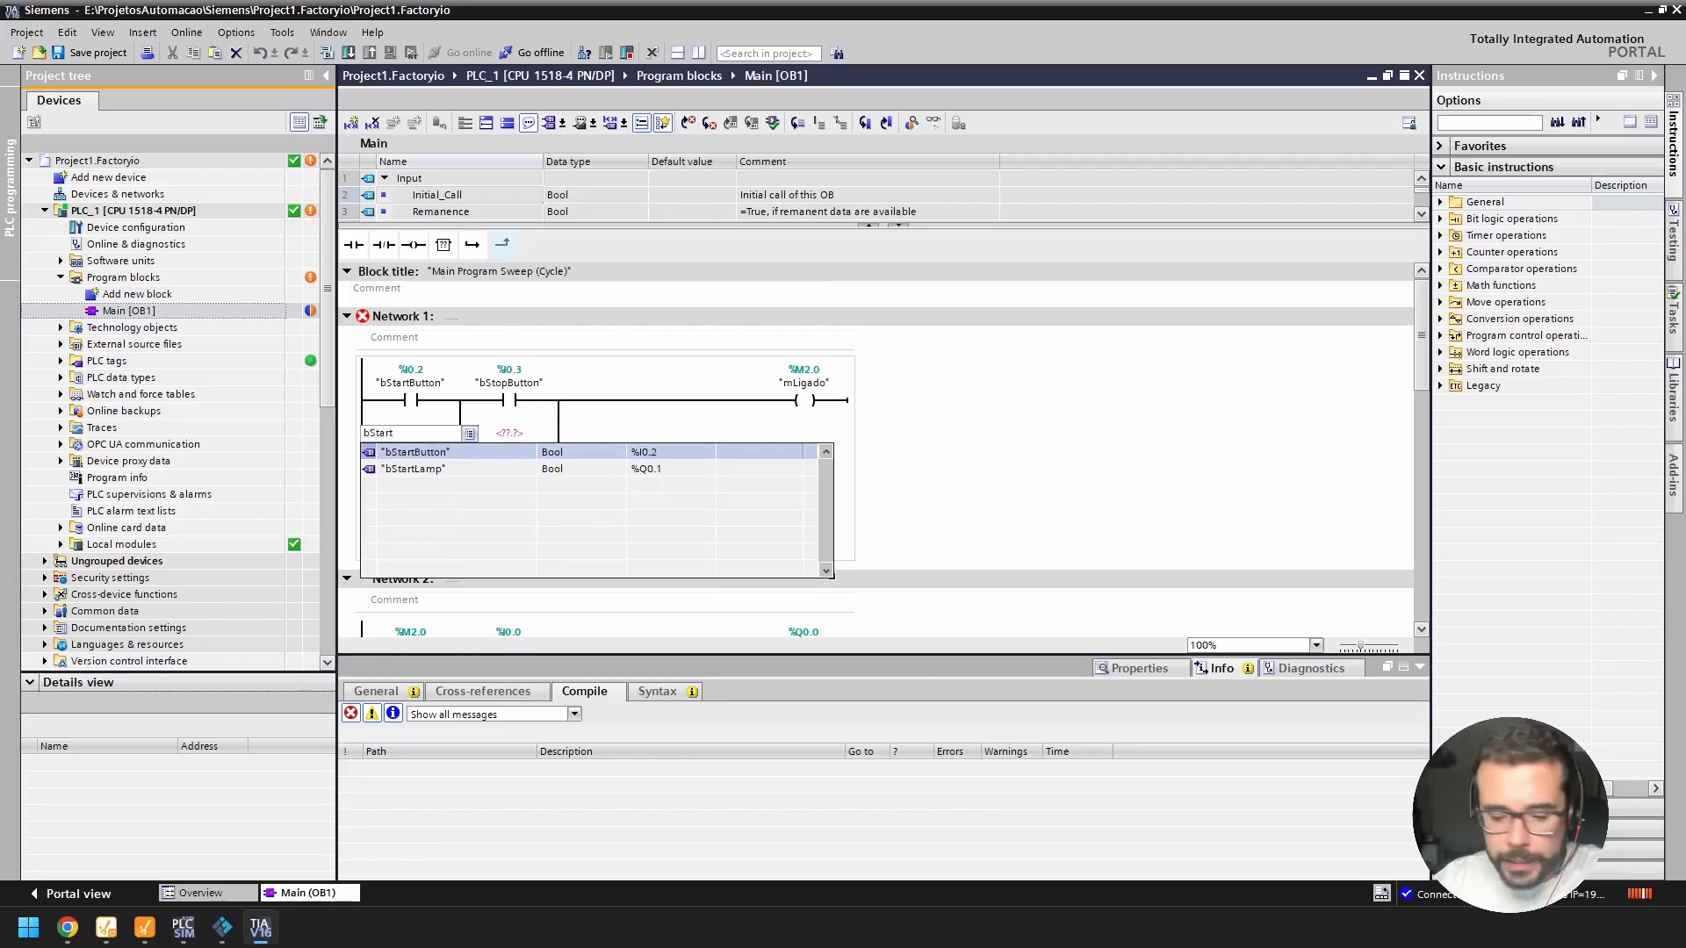
{"action": "type", "text": "Ignition"}
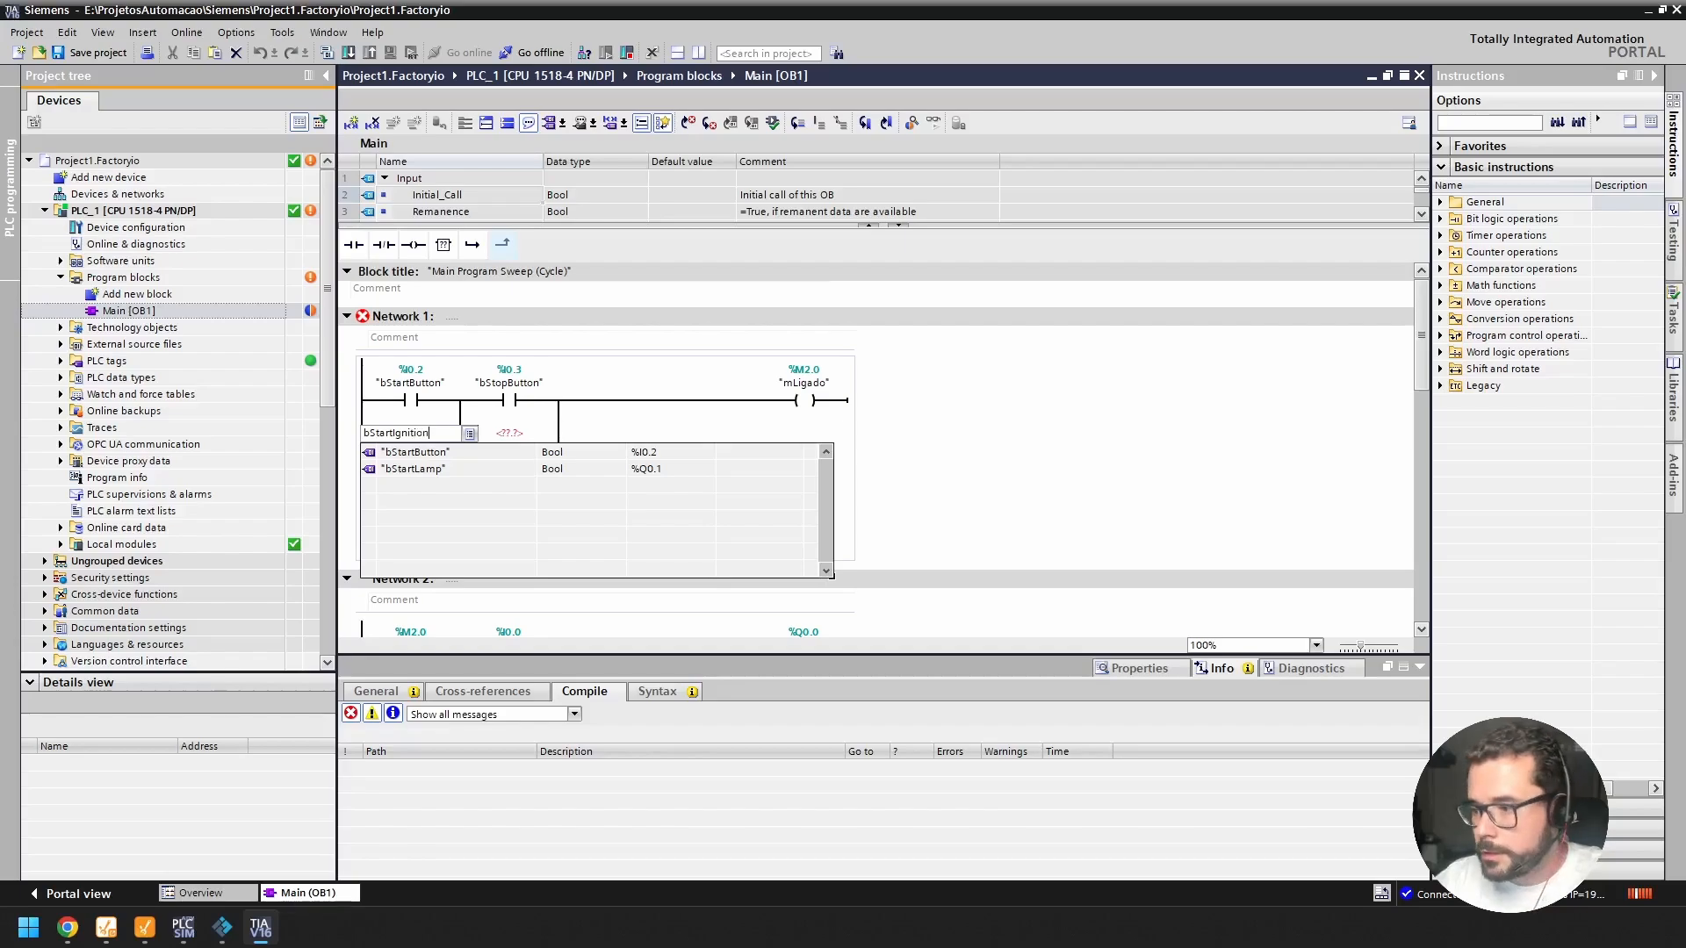
{"action": "left_click", "coordinate": [423, 437]}
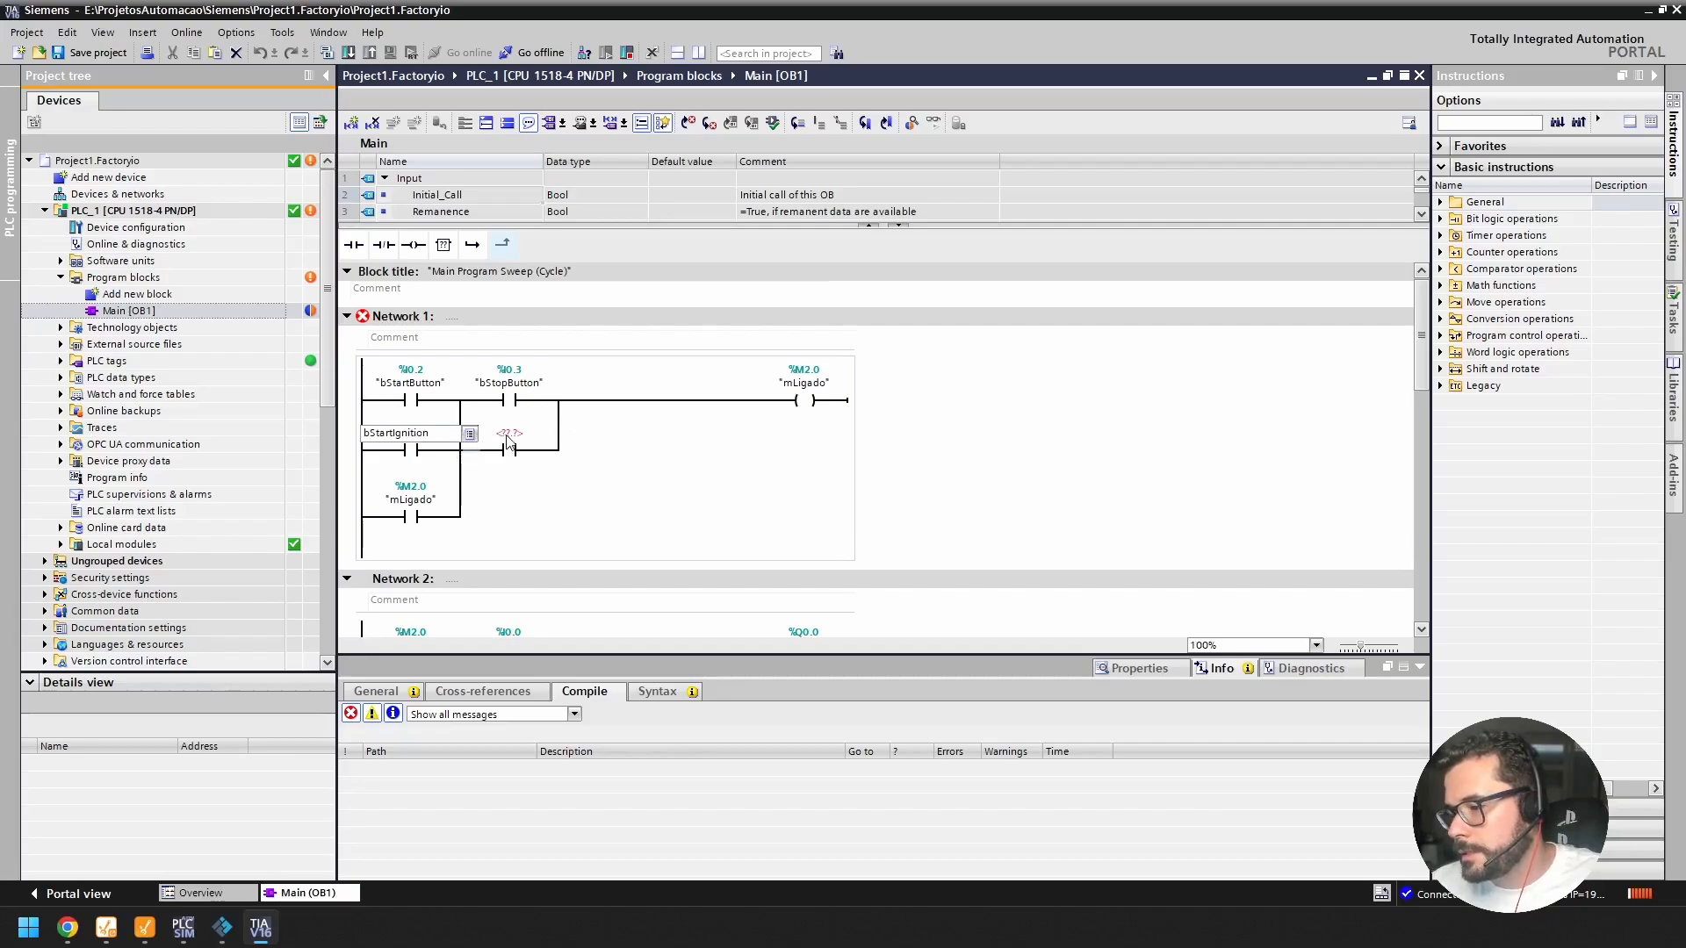
{"action": "key", "text": "Return"}
Step: Define bStartIgnition as a Bool tag in the Global Memory section, stored in the Default tag table
{"action": "left_click", "coordinate": [419, 441]}
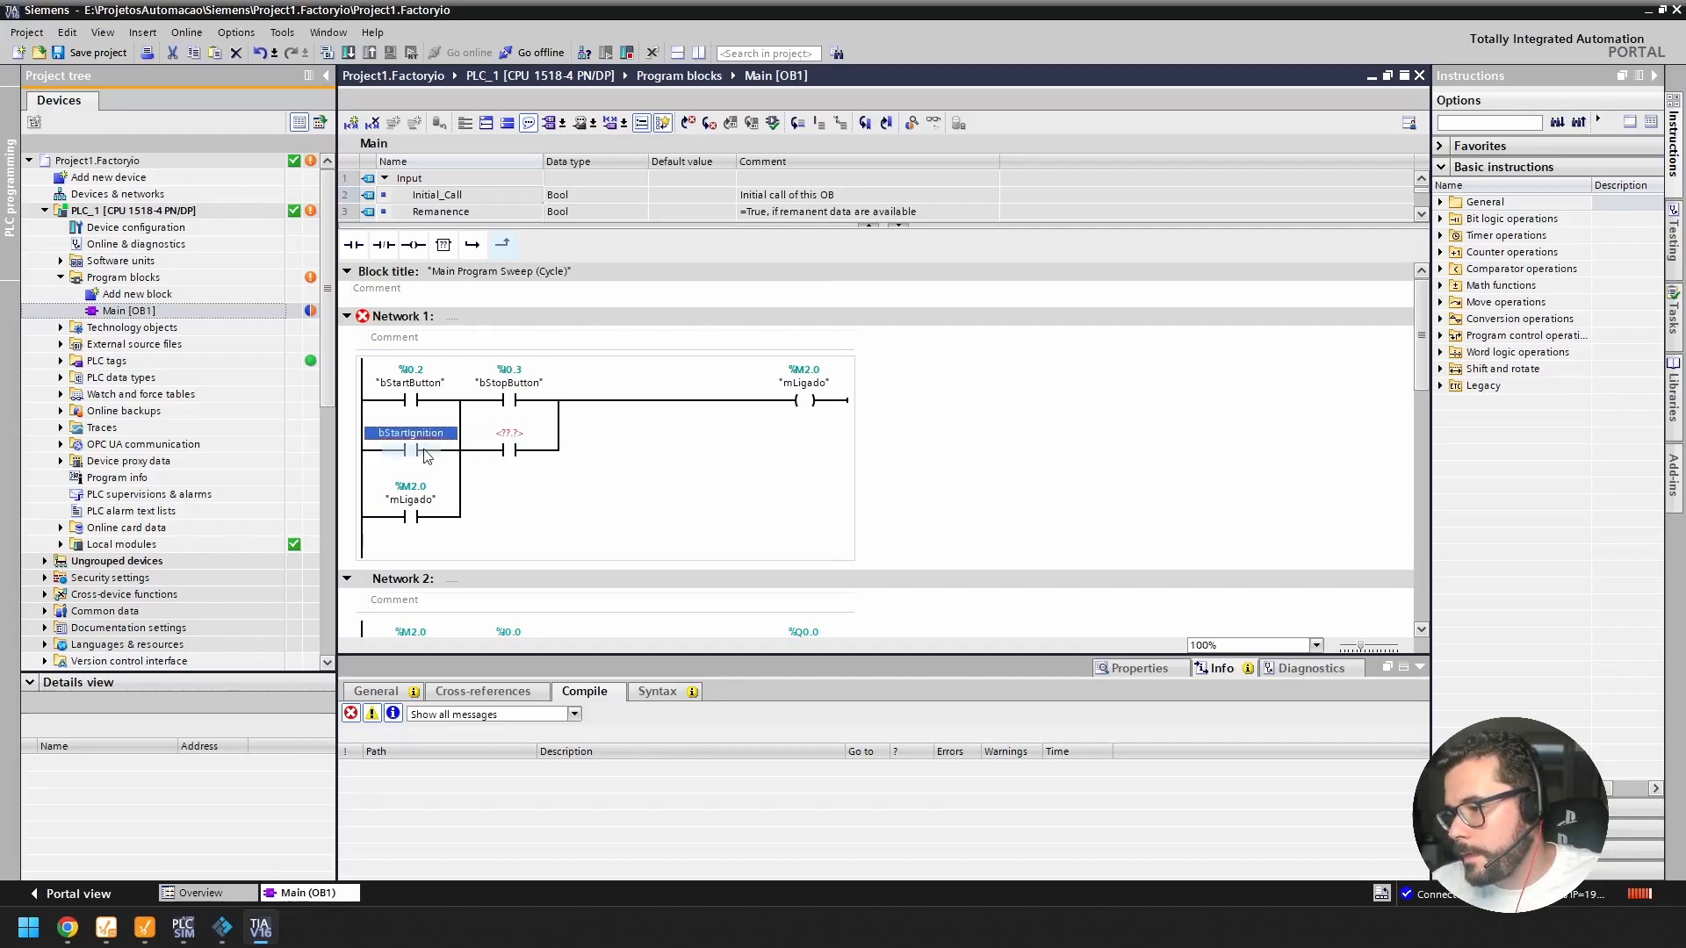
{"action": "right_click", "coordinate": [420, 442]}
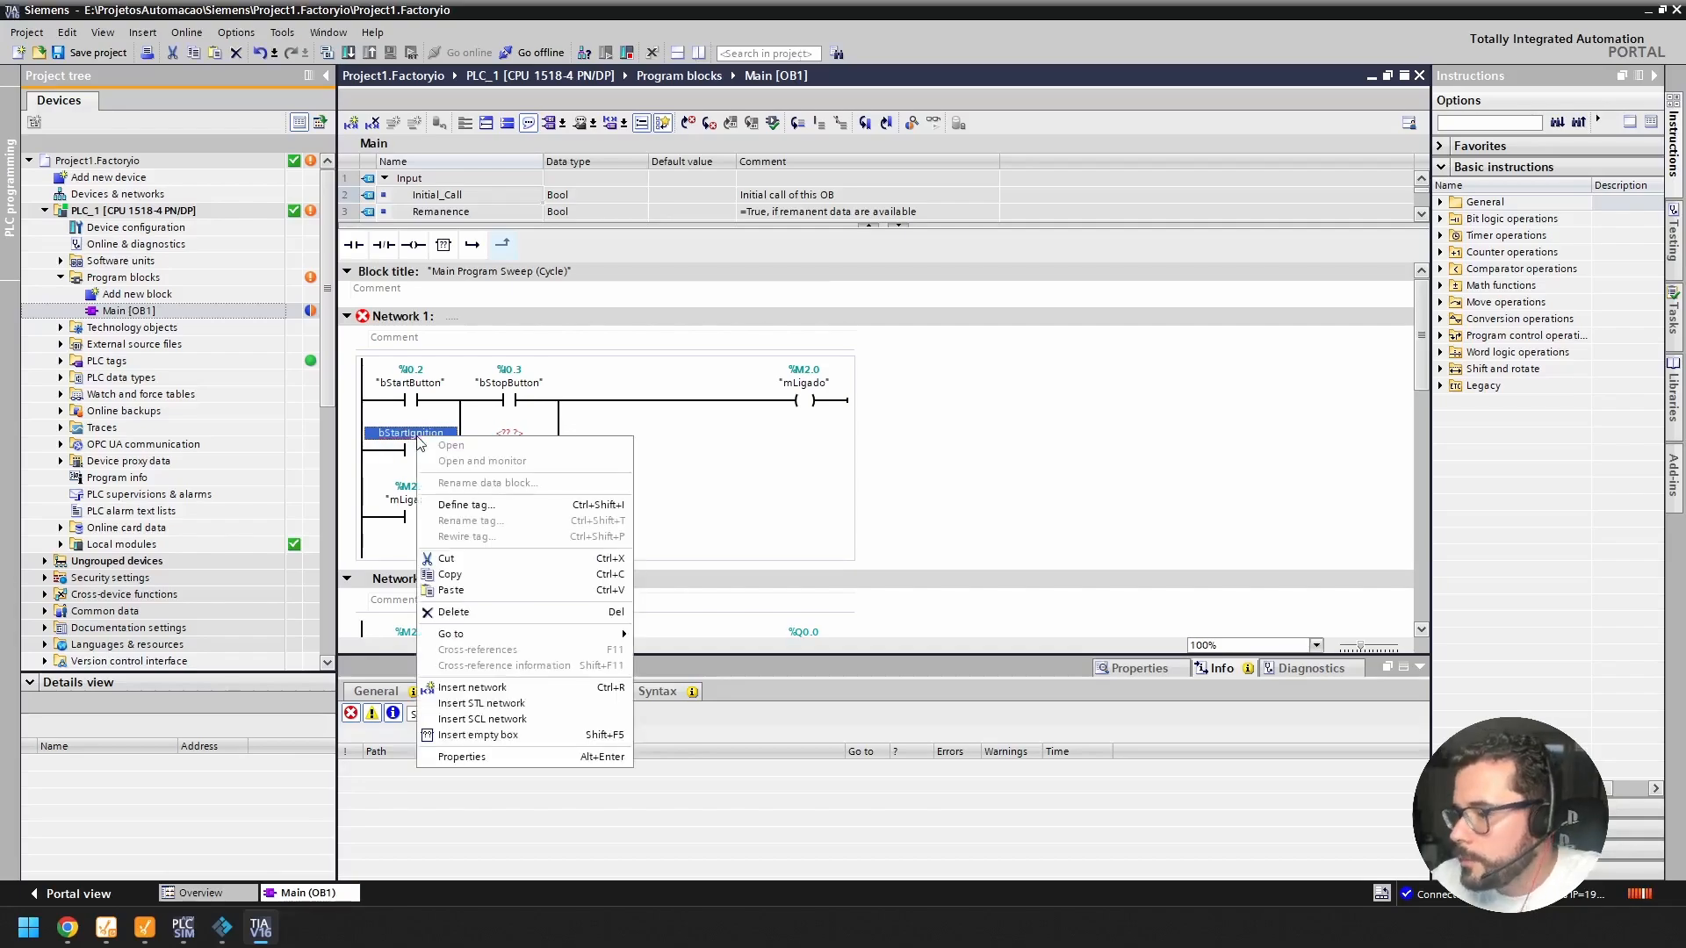
{"action": "left_click", "coordinate": [493, 505]}
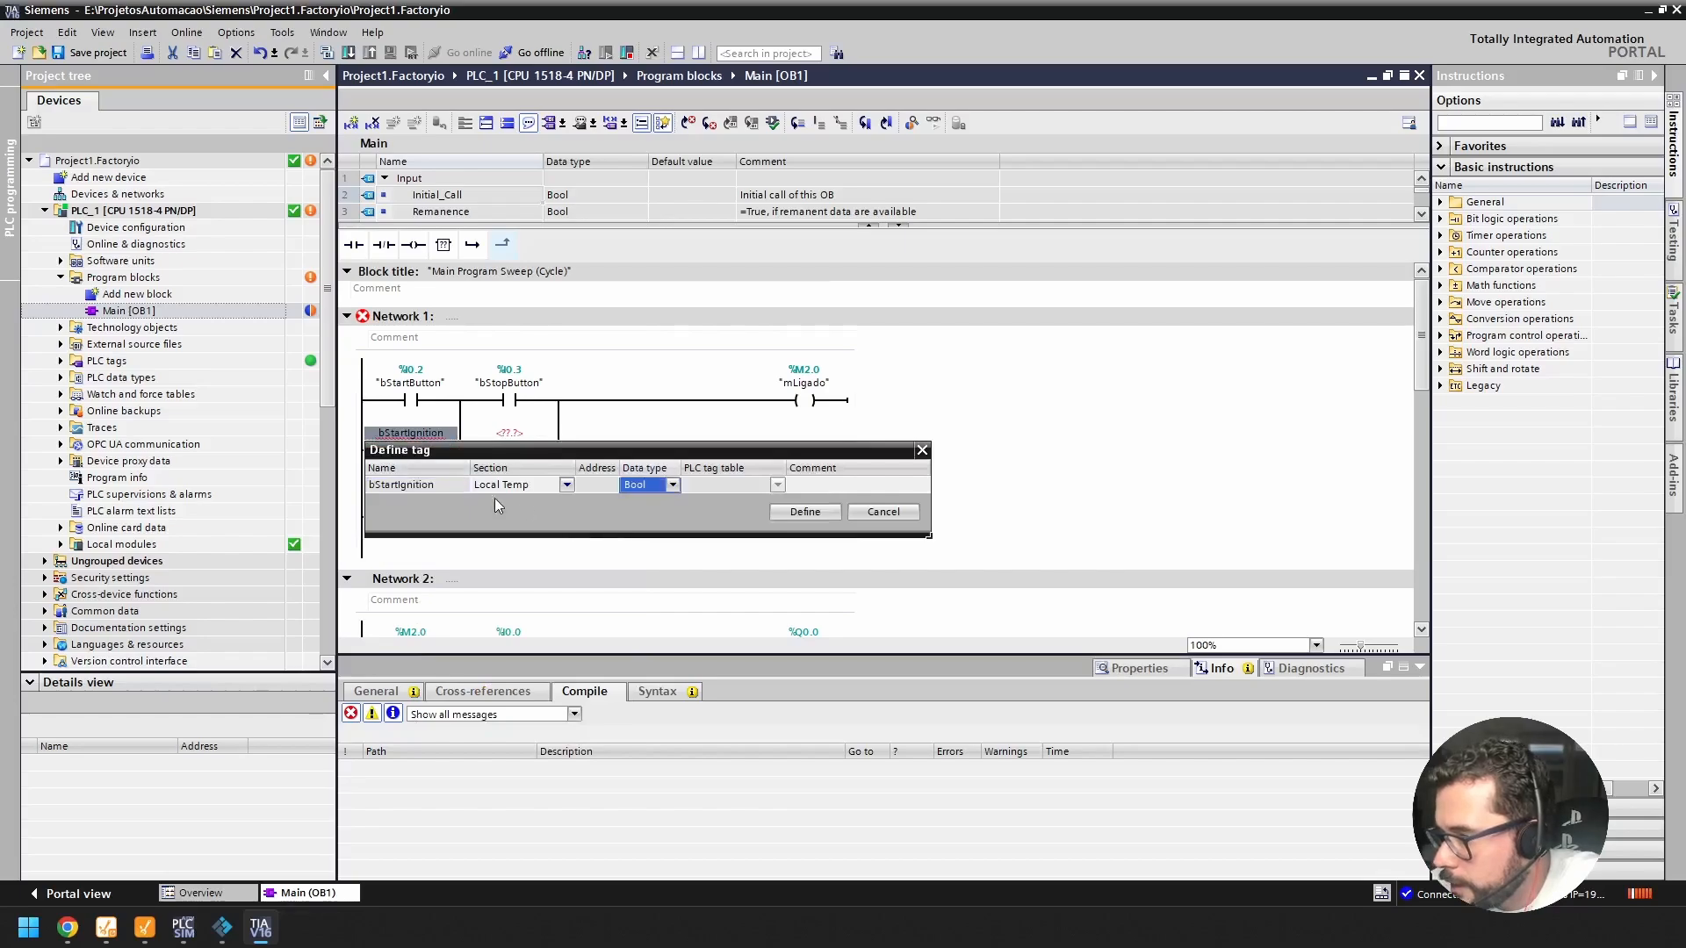
{"action": "left_click", "coordinate": [566, 484]}
{"action": "left_click", "coordinate": [566, 485]}
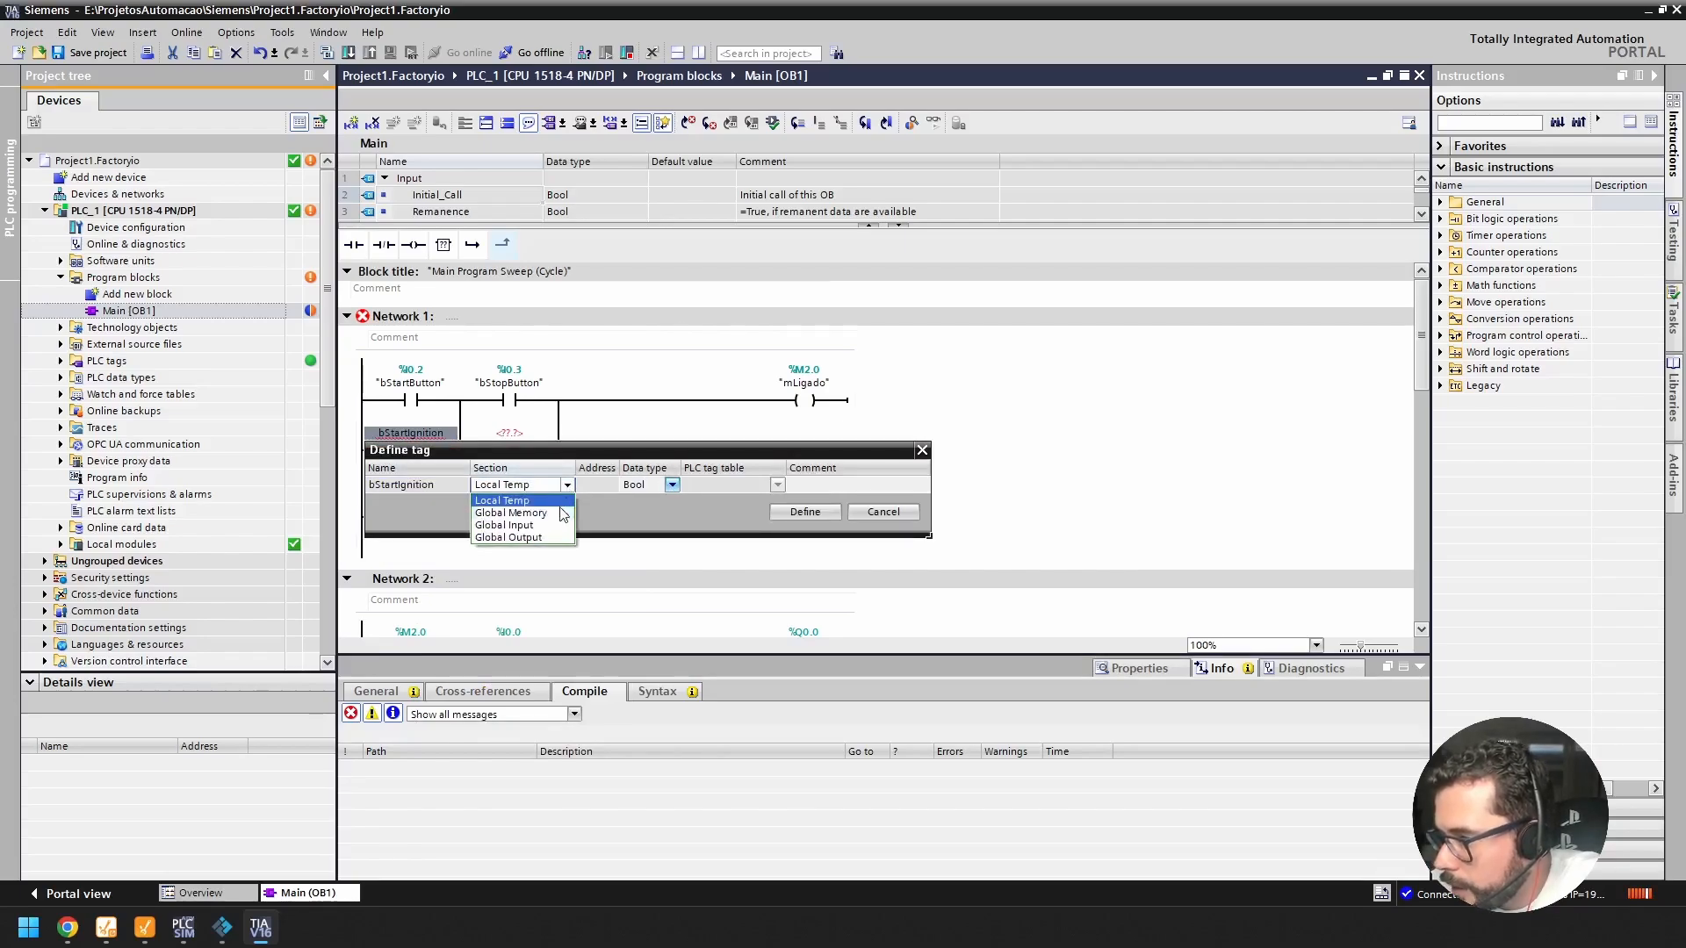
{"action": "left_click", "coordinate": [555, 512]}
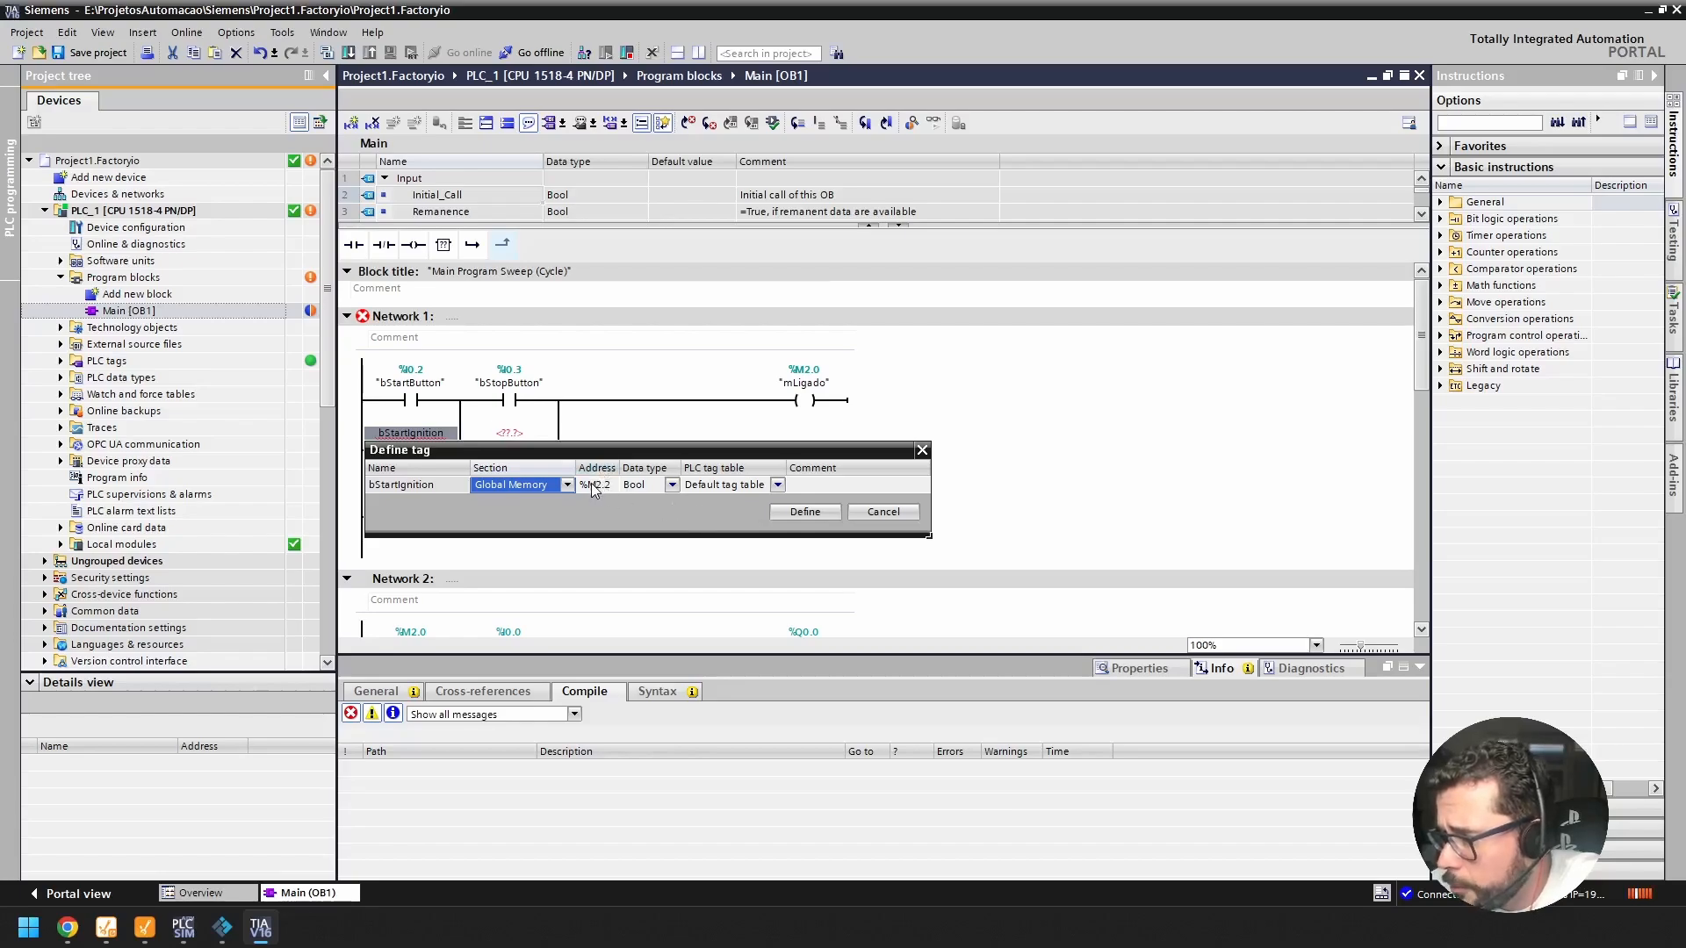
{"action": "left_click", "coordinate": [792, 515]}
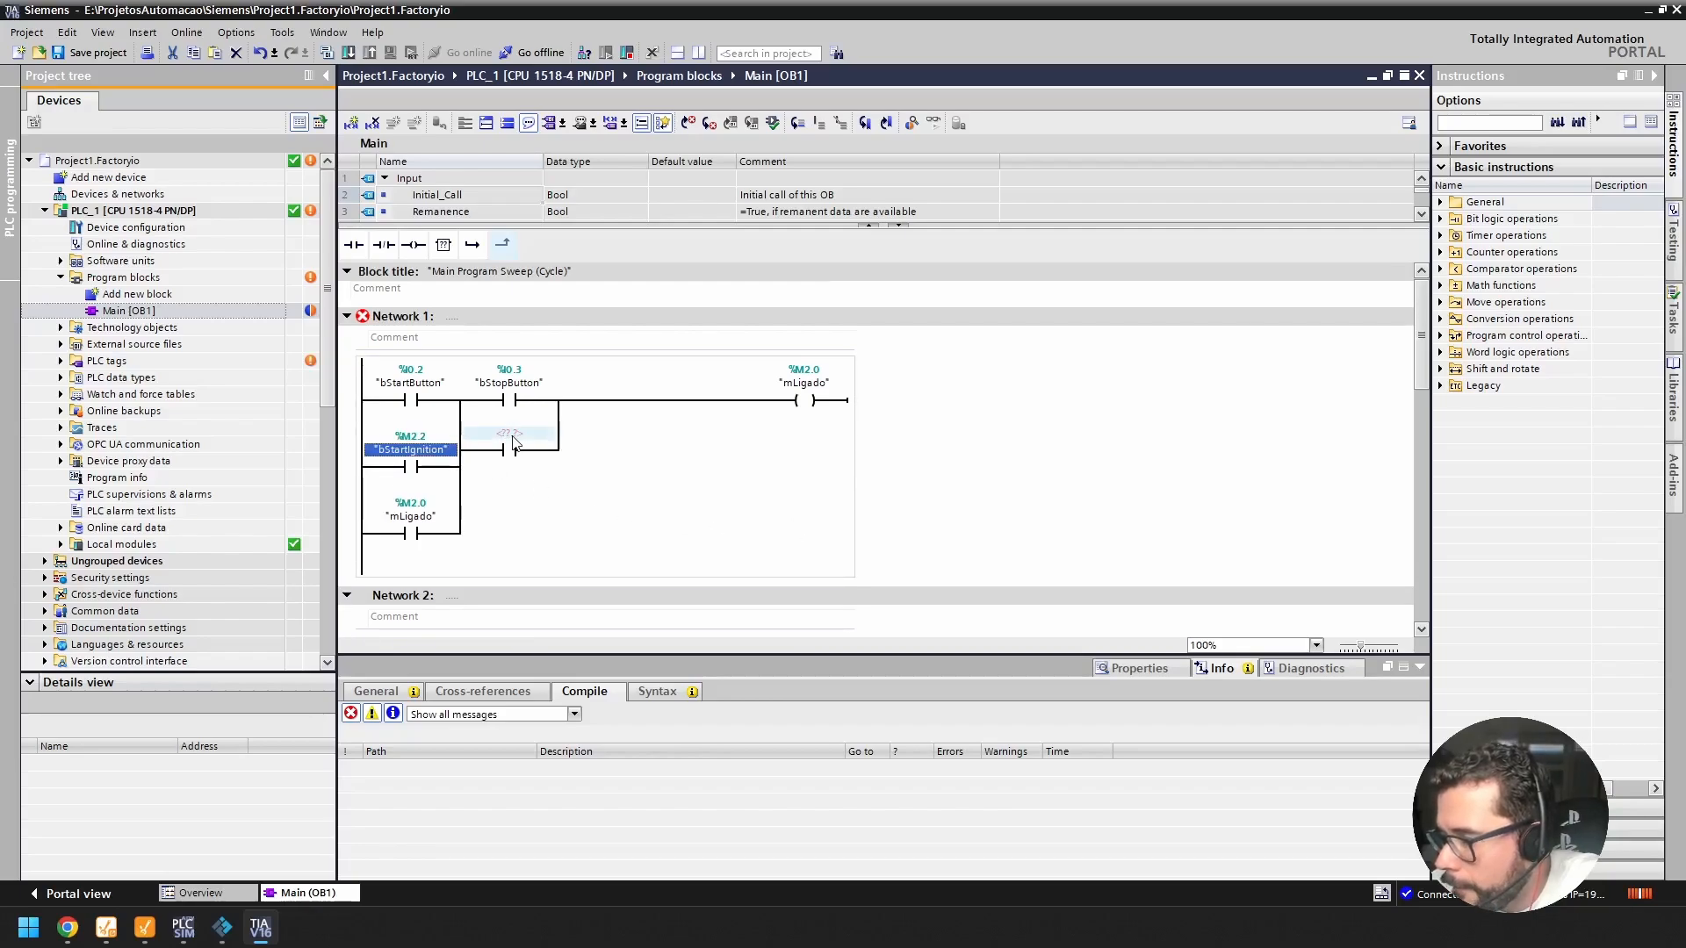
Step: Assign the operand bStopIgnition to the empty contact beneath bStopButton in Network 1
{"action": "left_click", "coordinate": [513, 437]}
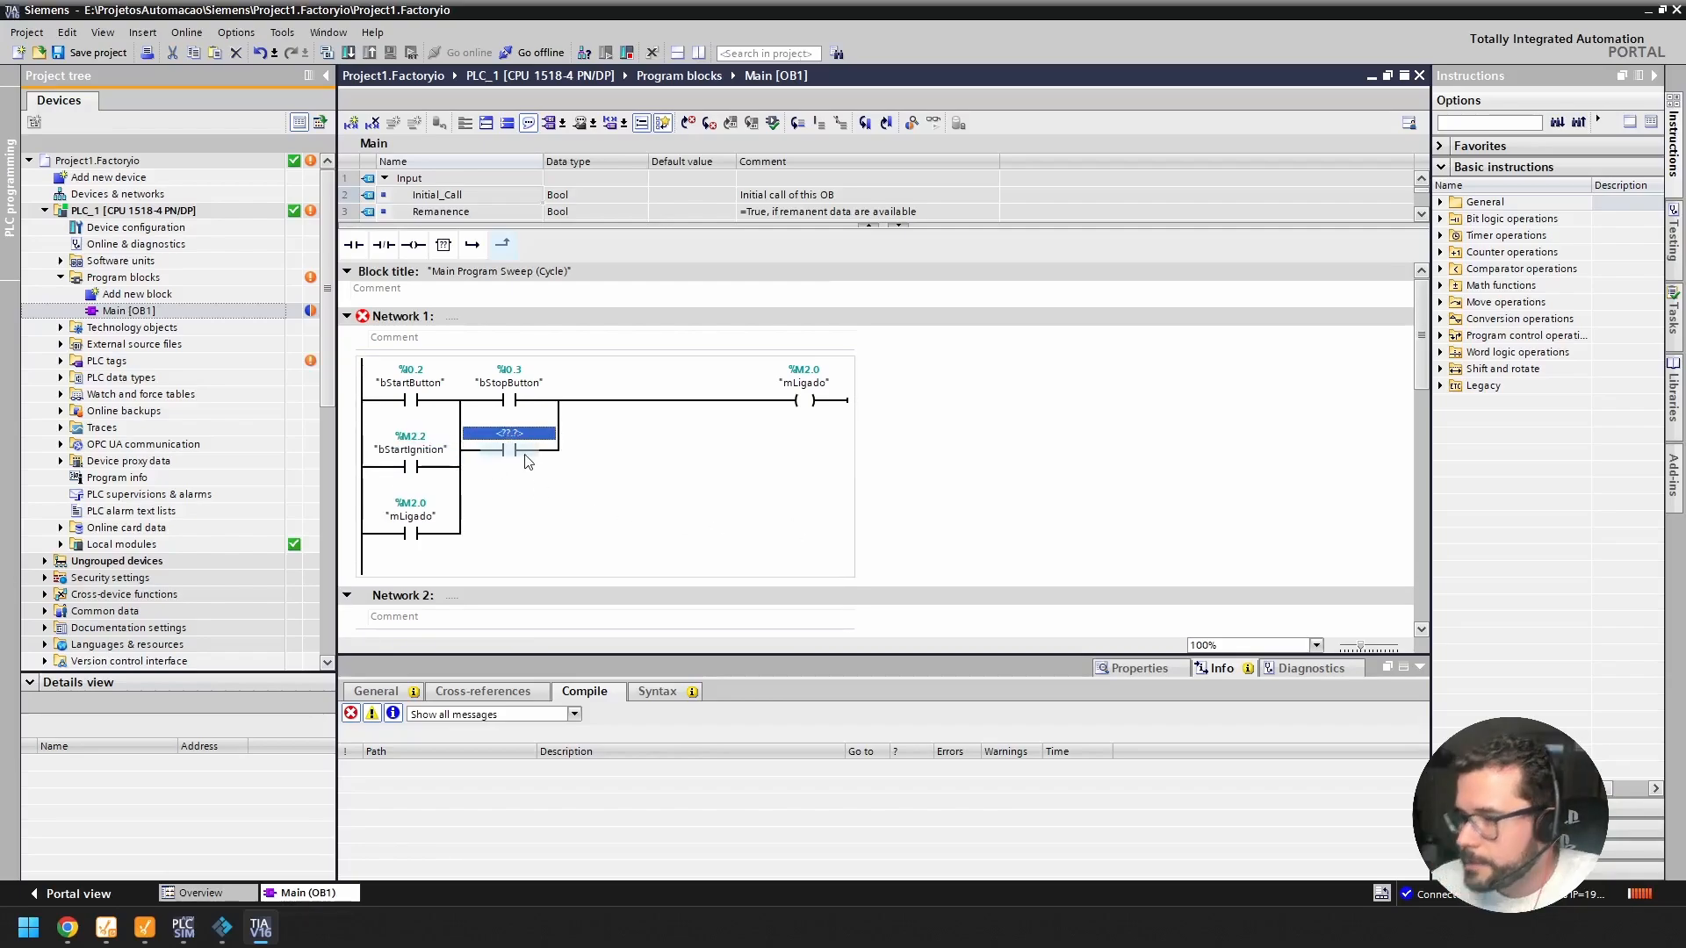
{"action": "type", "text": "bStop"}
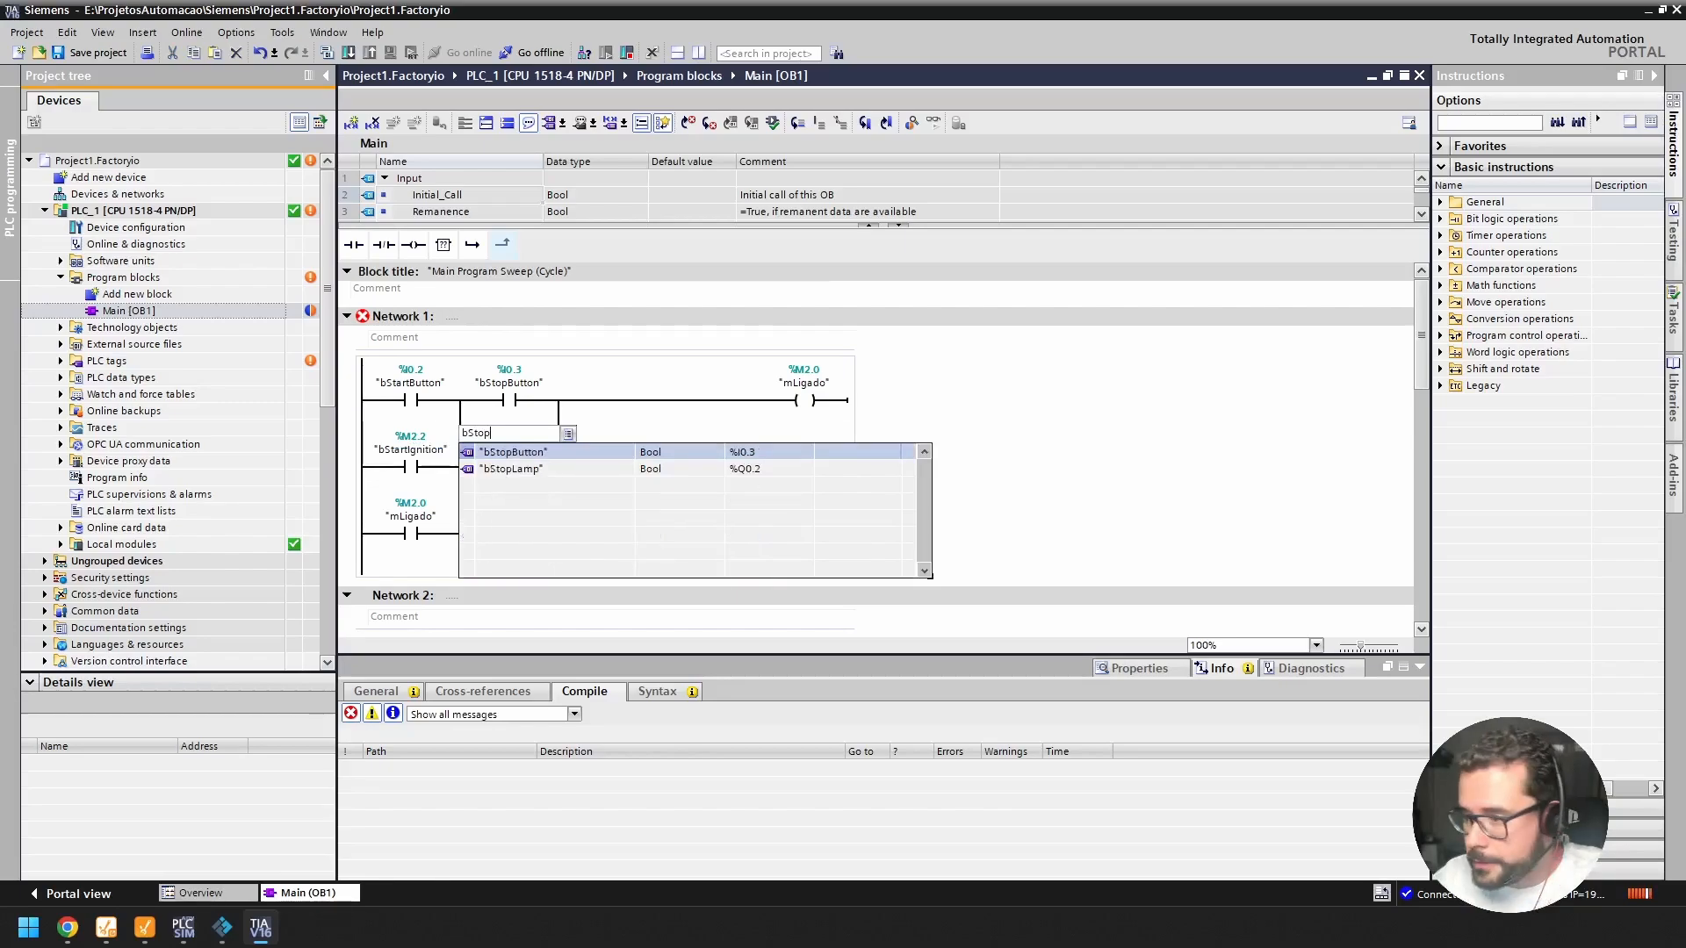
{"action": "type", "text": "Buuton"}
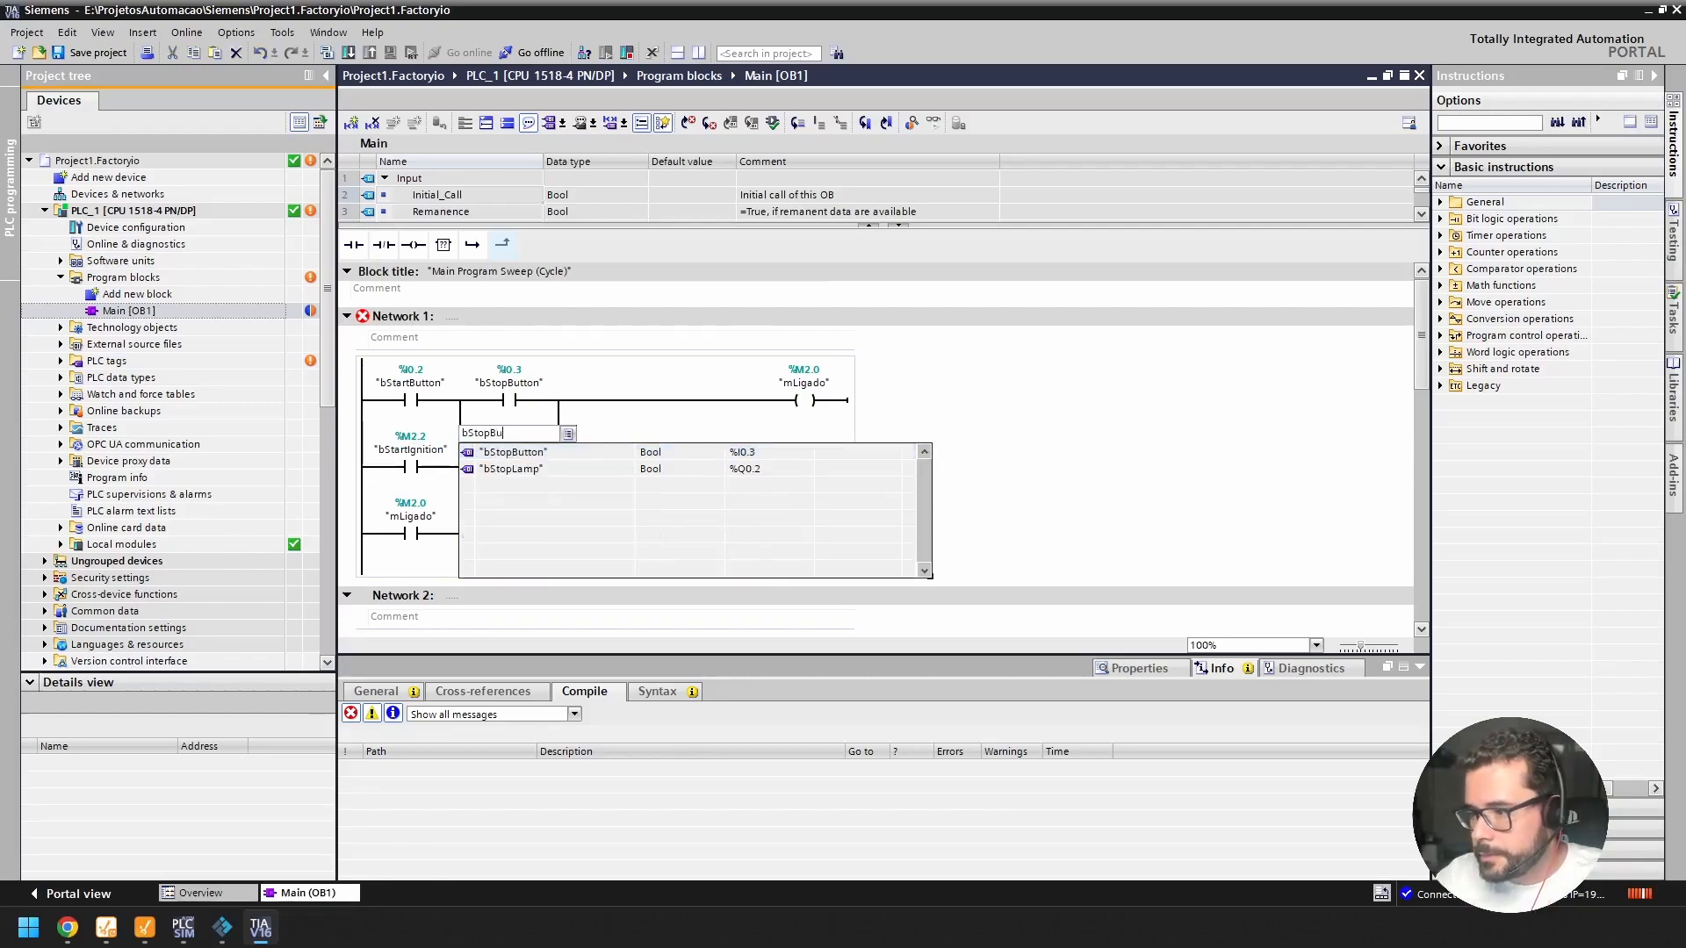
{"action": "left_click", "coordinate": [525, 452]}
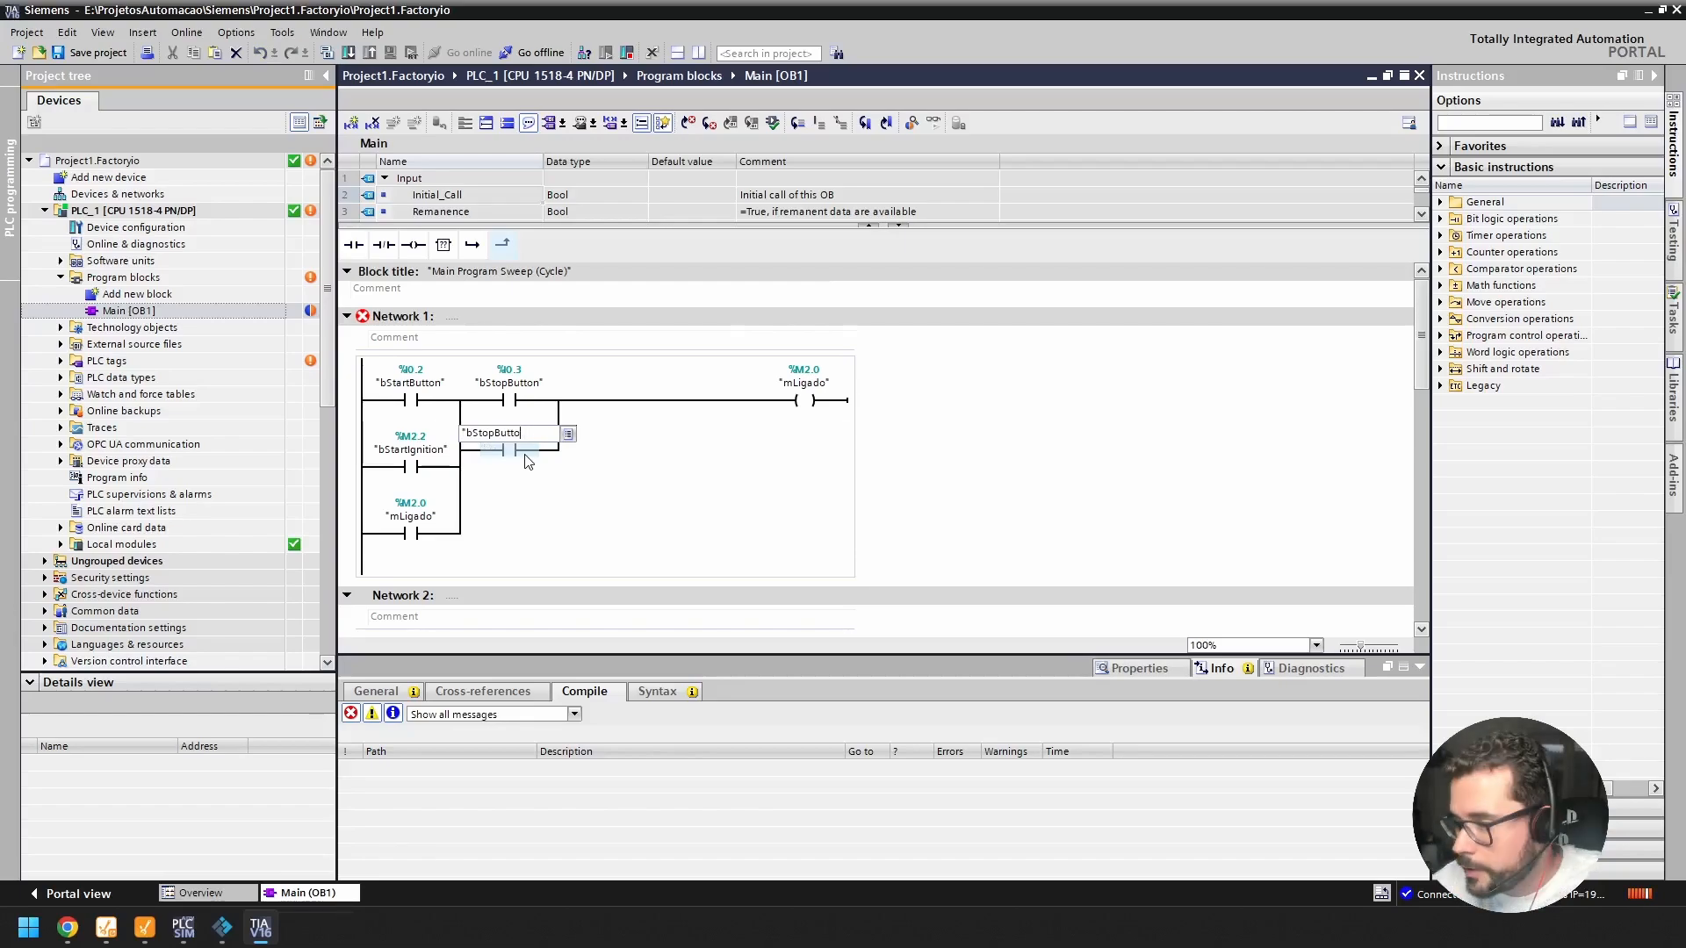
{"action": "key", "text": "BackSpace"}
{"action": "key", "text": "BackSpace"}
{"action": "key", "text": "BackSpace"}
{"action": "key", "text": "BackSpace"}
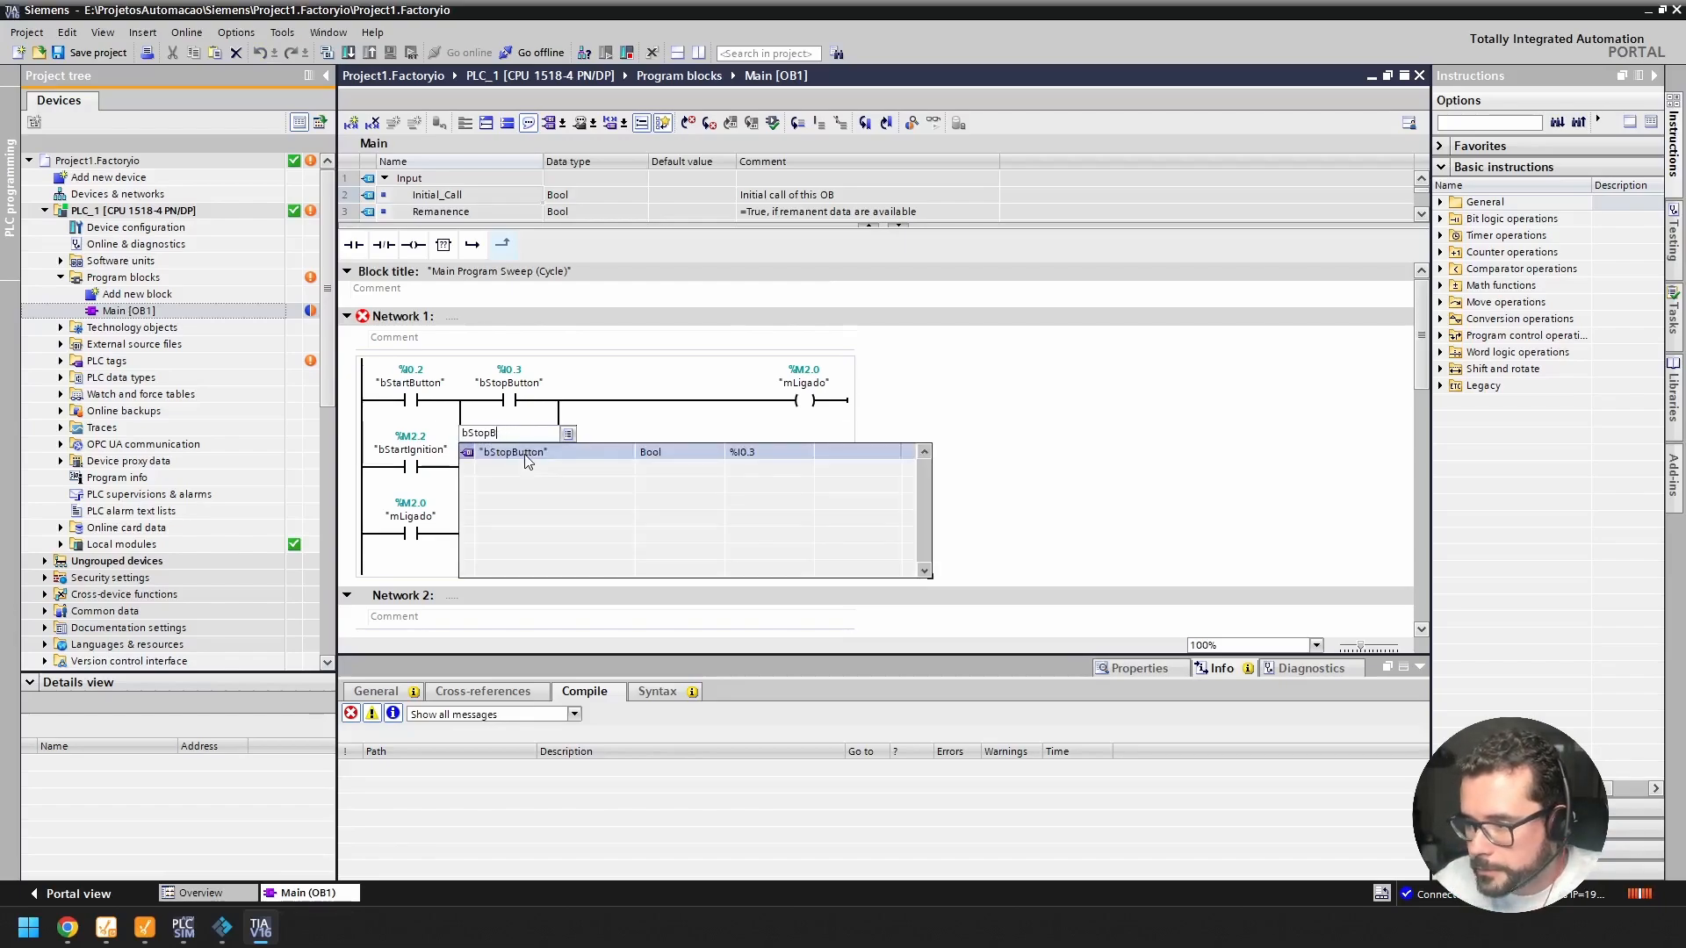
{"action": "type", "text": "Ignition"}
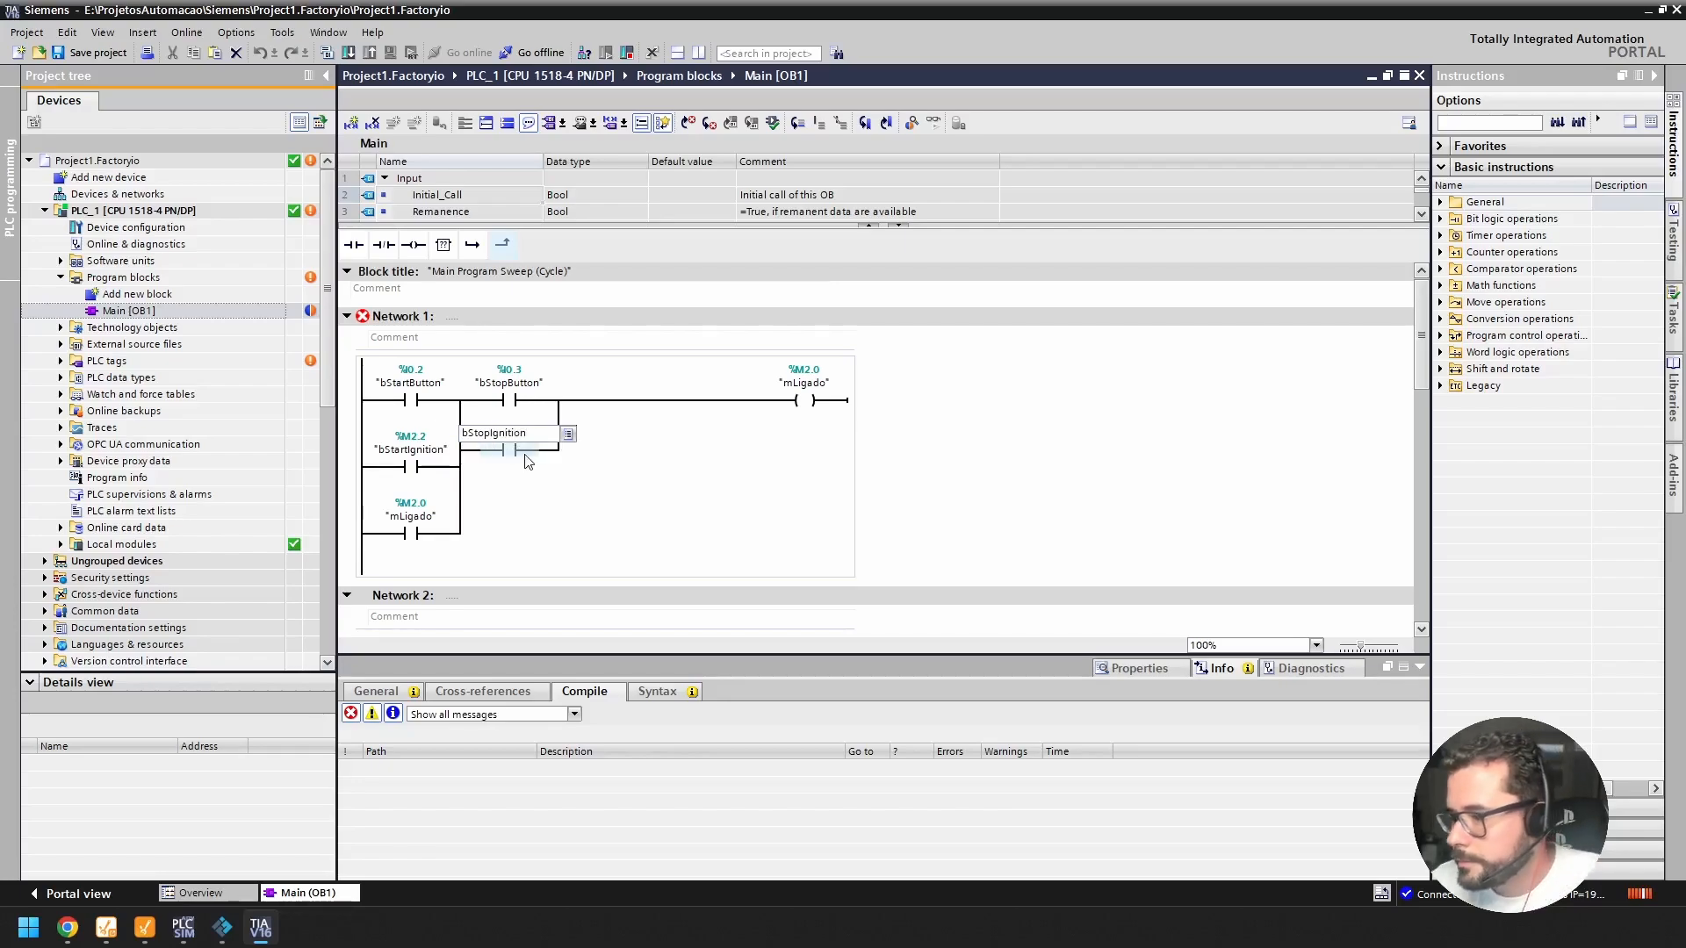
{"action": "key", "text": "Return"}
Step: Define bStopIgnition as a Bool tag in the Global Memory section, stored in the Default tag table
{"action": "right_click", "coordinate": [521, 423]}
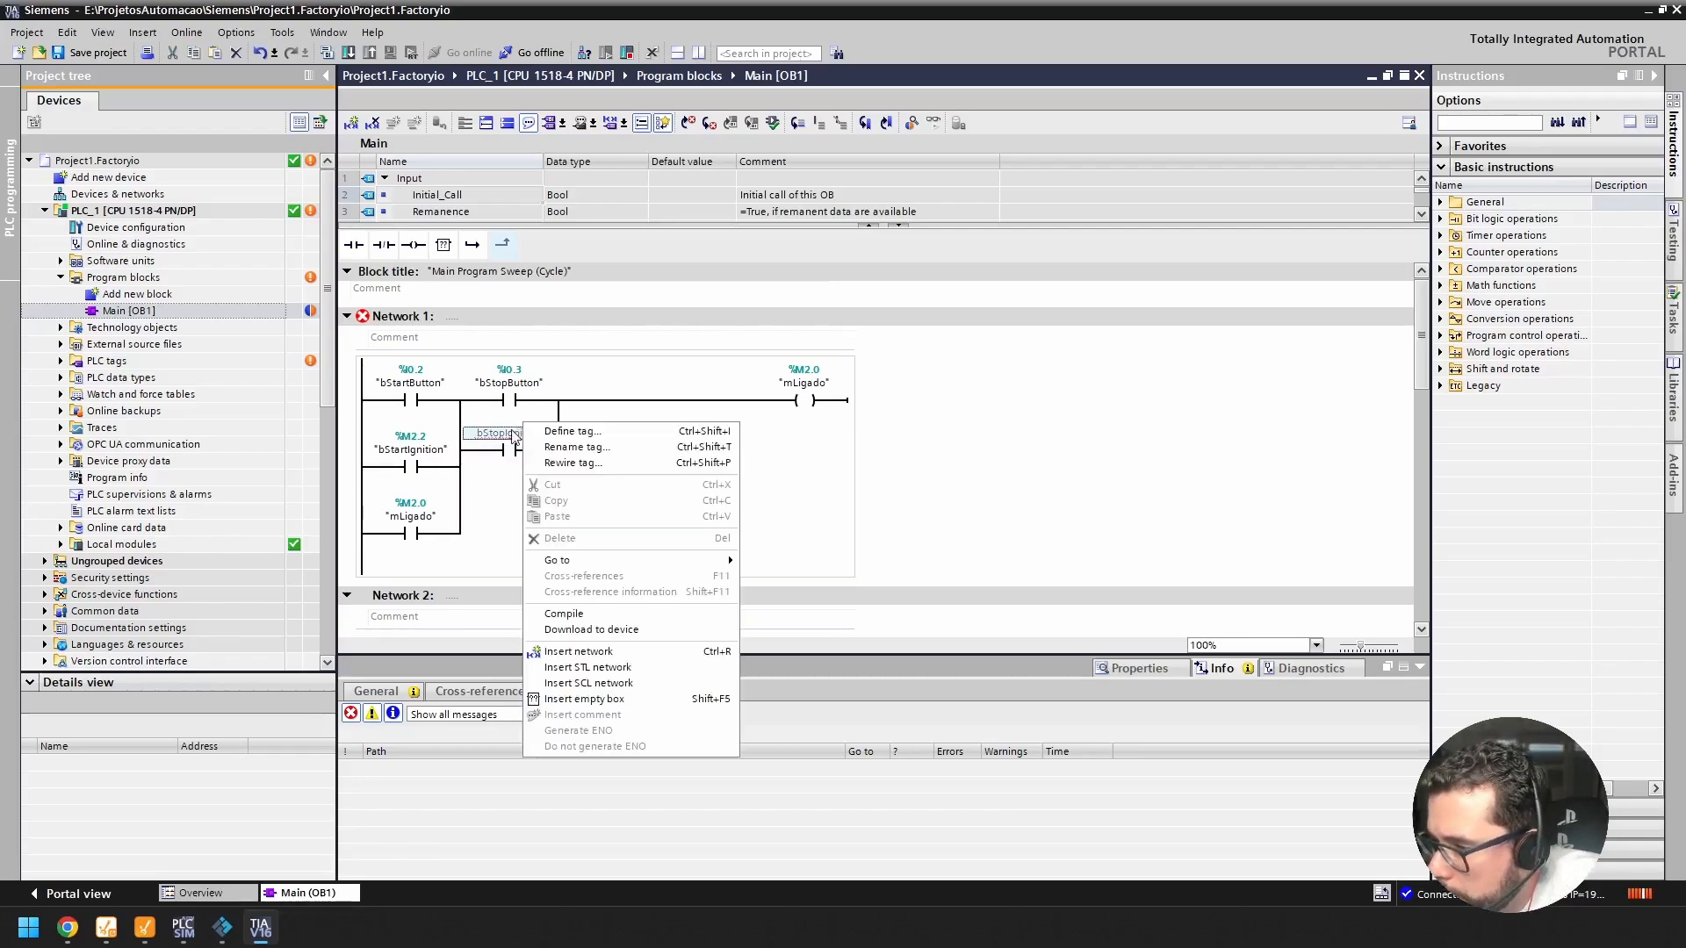
{"action": "right_click", "coordinate": [520, 438]}
{"action": "left_click", "coordinate": [586, 510]}
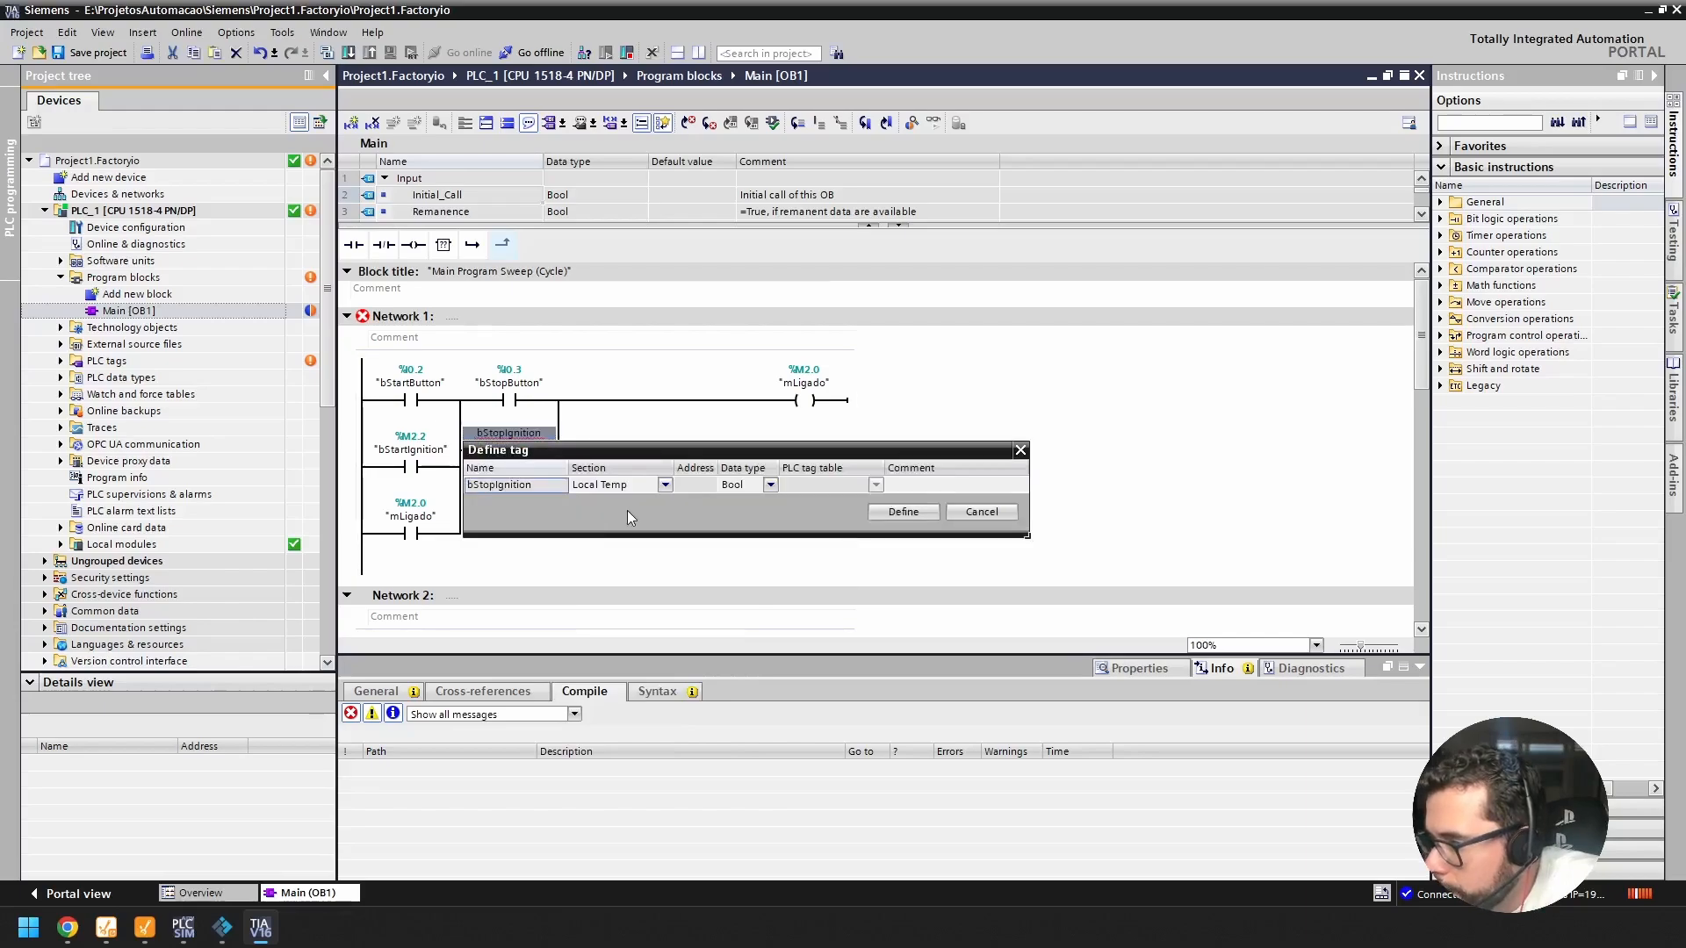
{"action": "left_click", "coordinate": [730, 484]}
{"action": "left_click", "coordinate": [666, 485]}
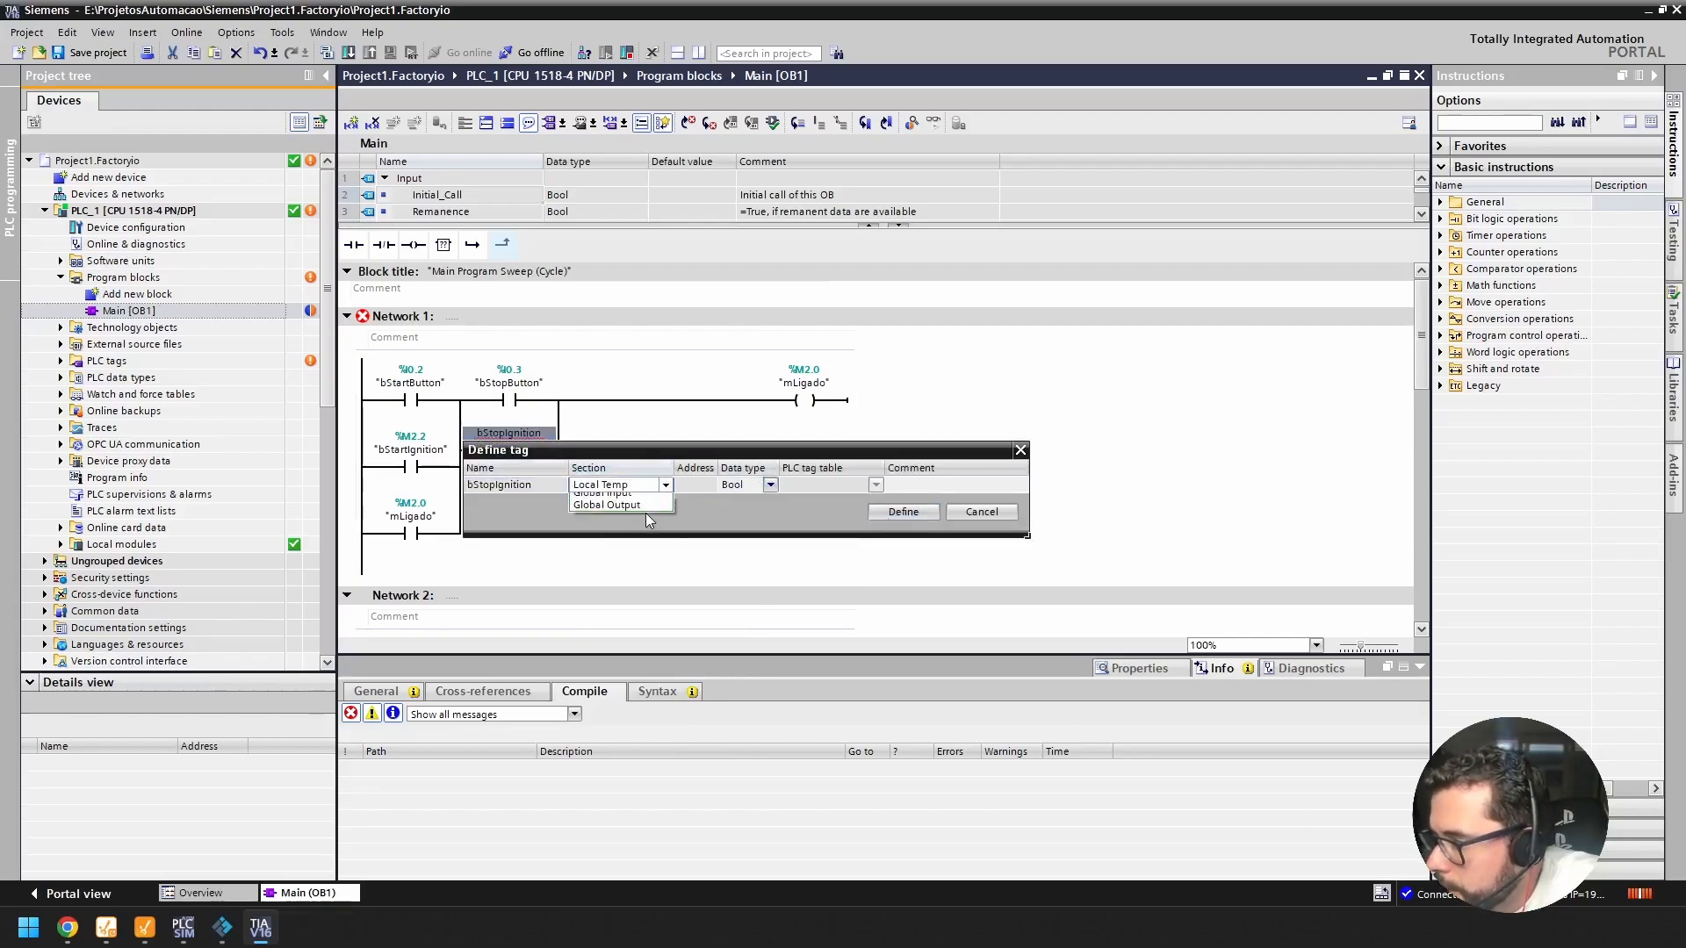
{"action": "left_click", "coordinate": [648, 526]}
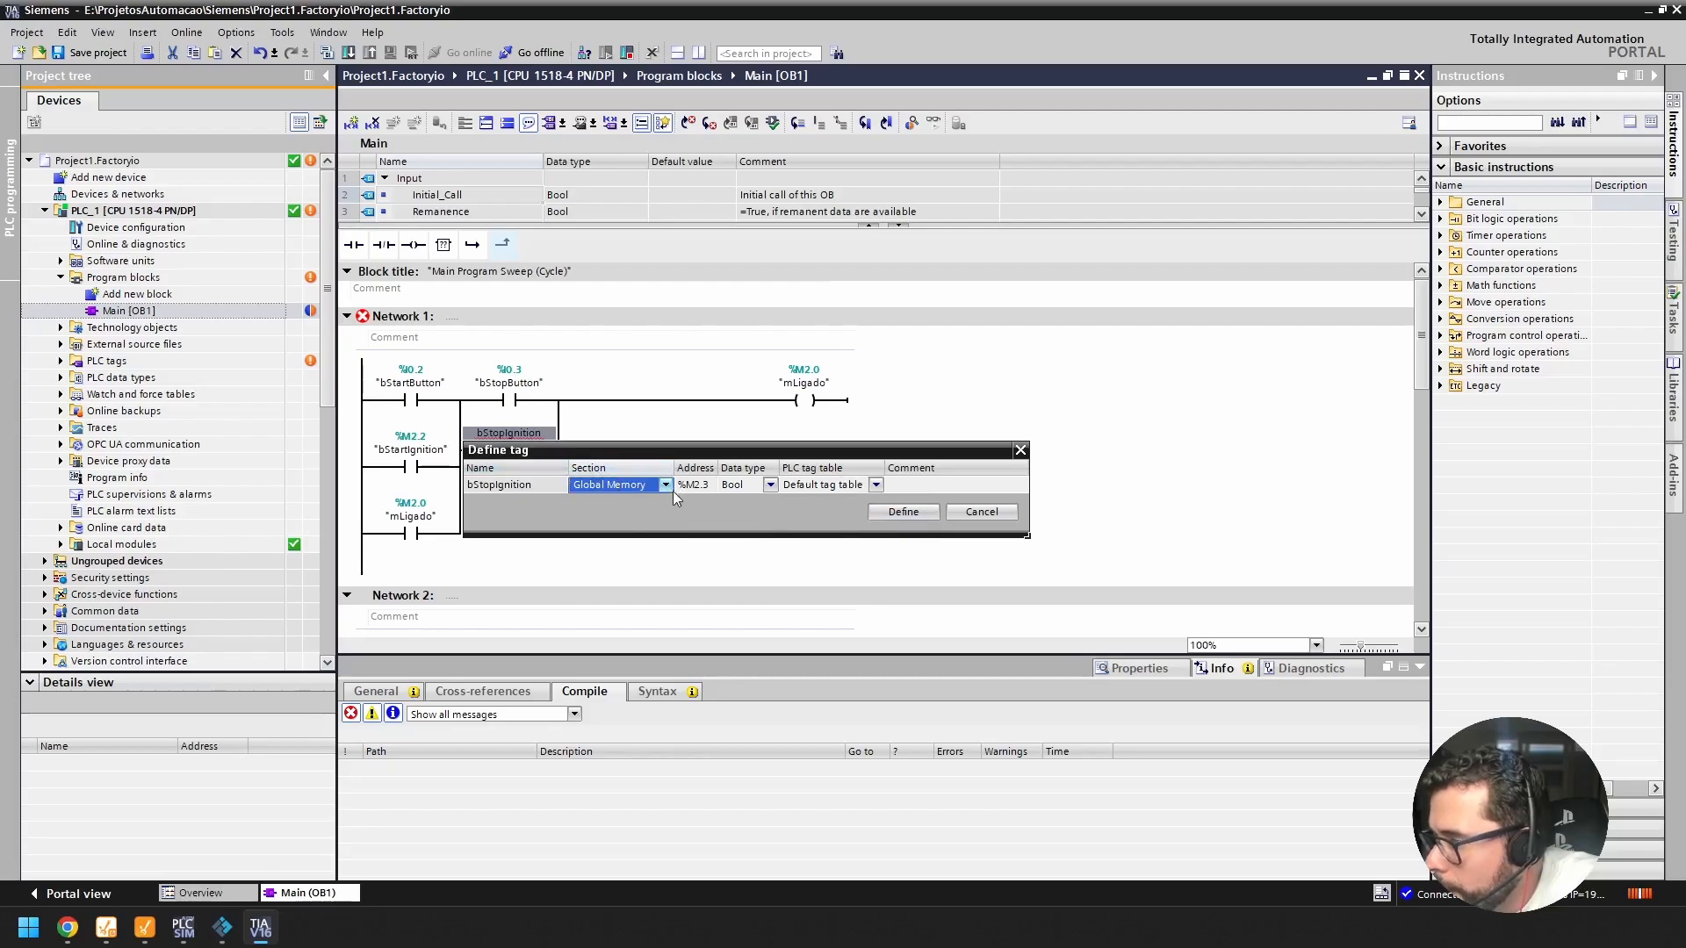
{"action": "left_click", "coordinate": [915, 515]}
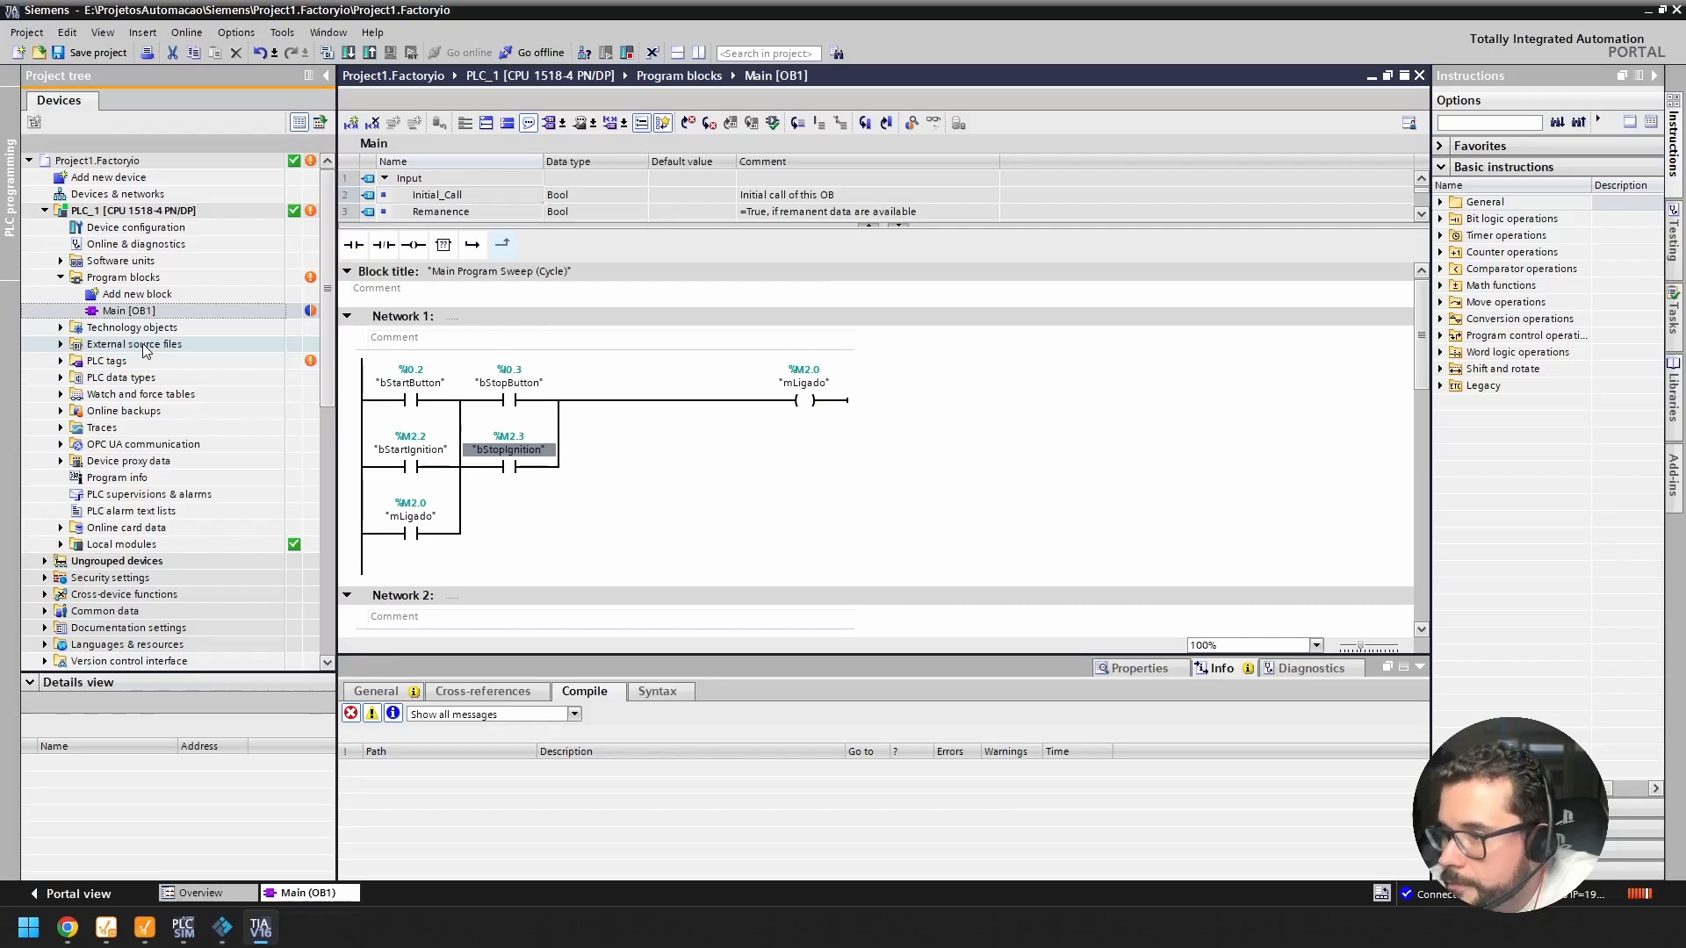
Step: Open PLC_1's Default tag table and check the addresses of bStartIgnition and Tag_1
{"action": "left_click", "coordinate": [60, 361]}
{"action": "double_click", "coordinate": [167, 411]}
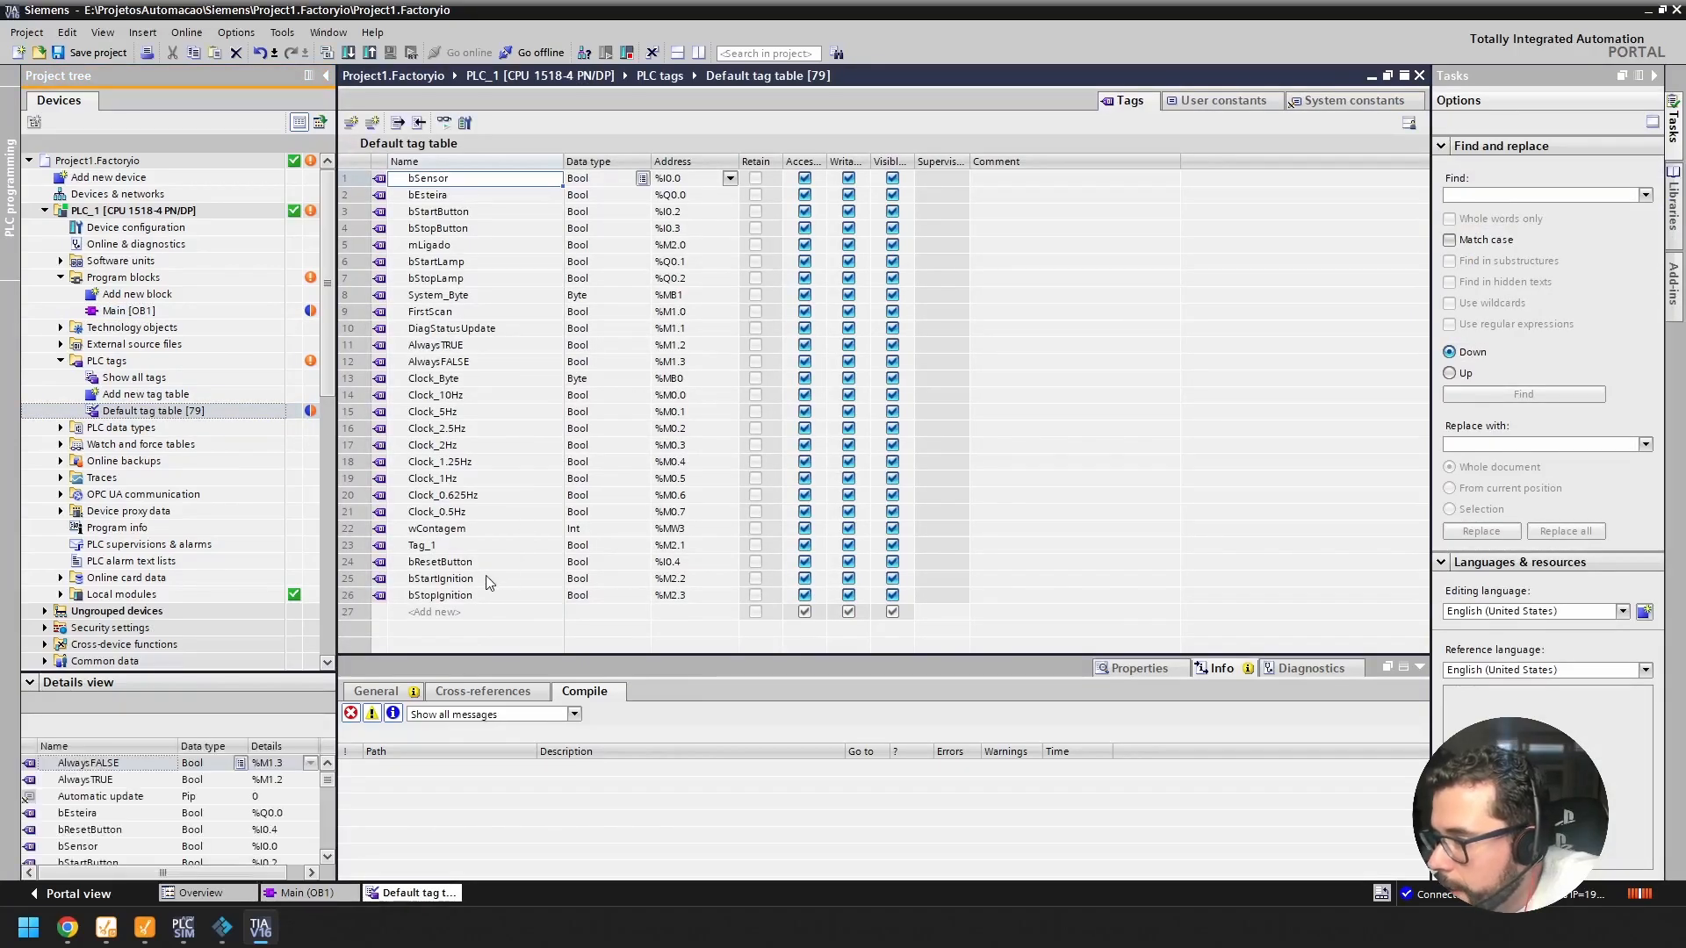
{"action": "left_click", "coordinate": [479, 580]}
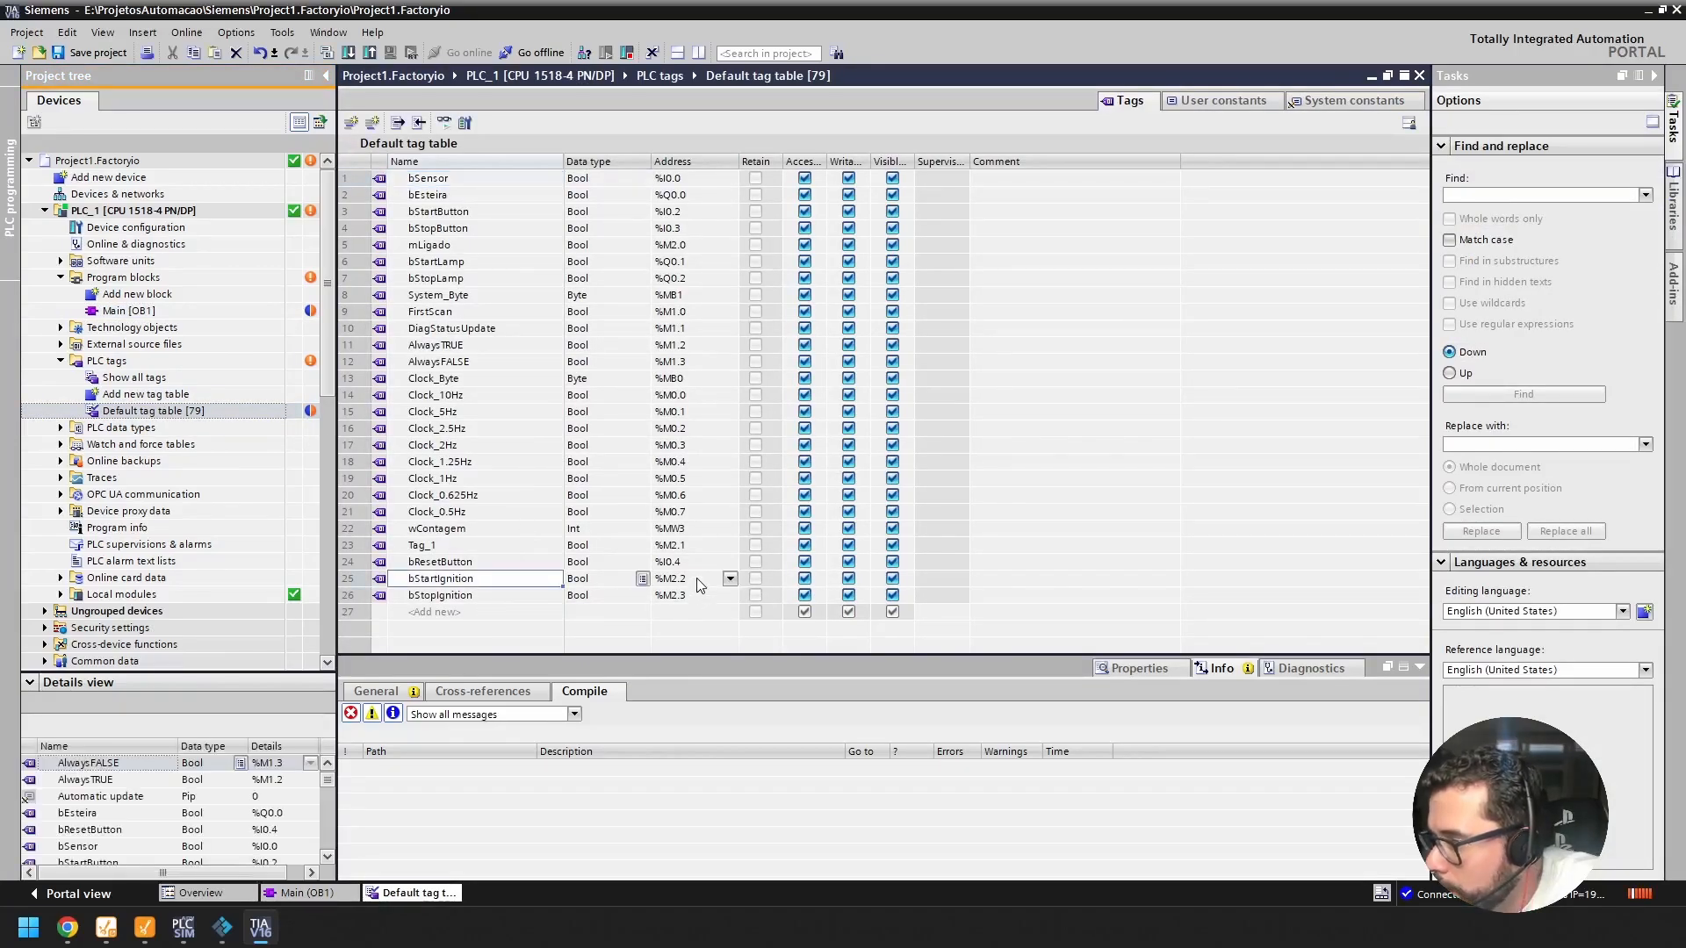
{"action": "left_click", "coordinate": [698, 579]}
{"action": "left_click", "coordinate": [698, 546]}
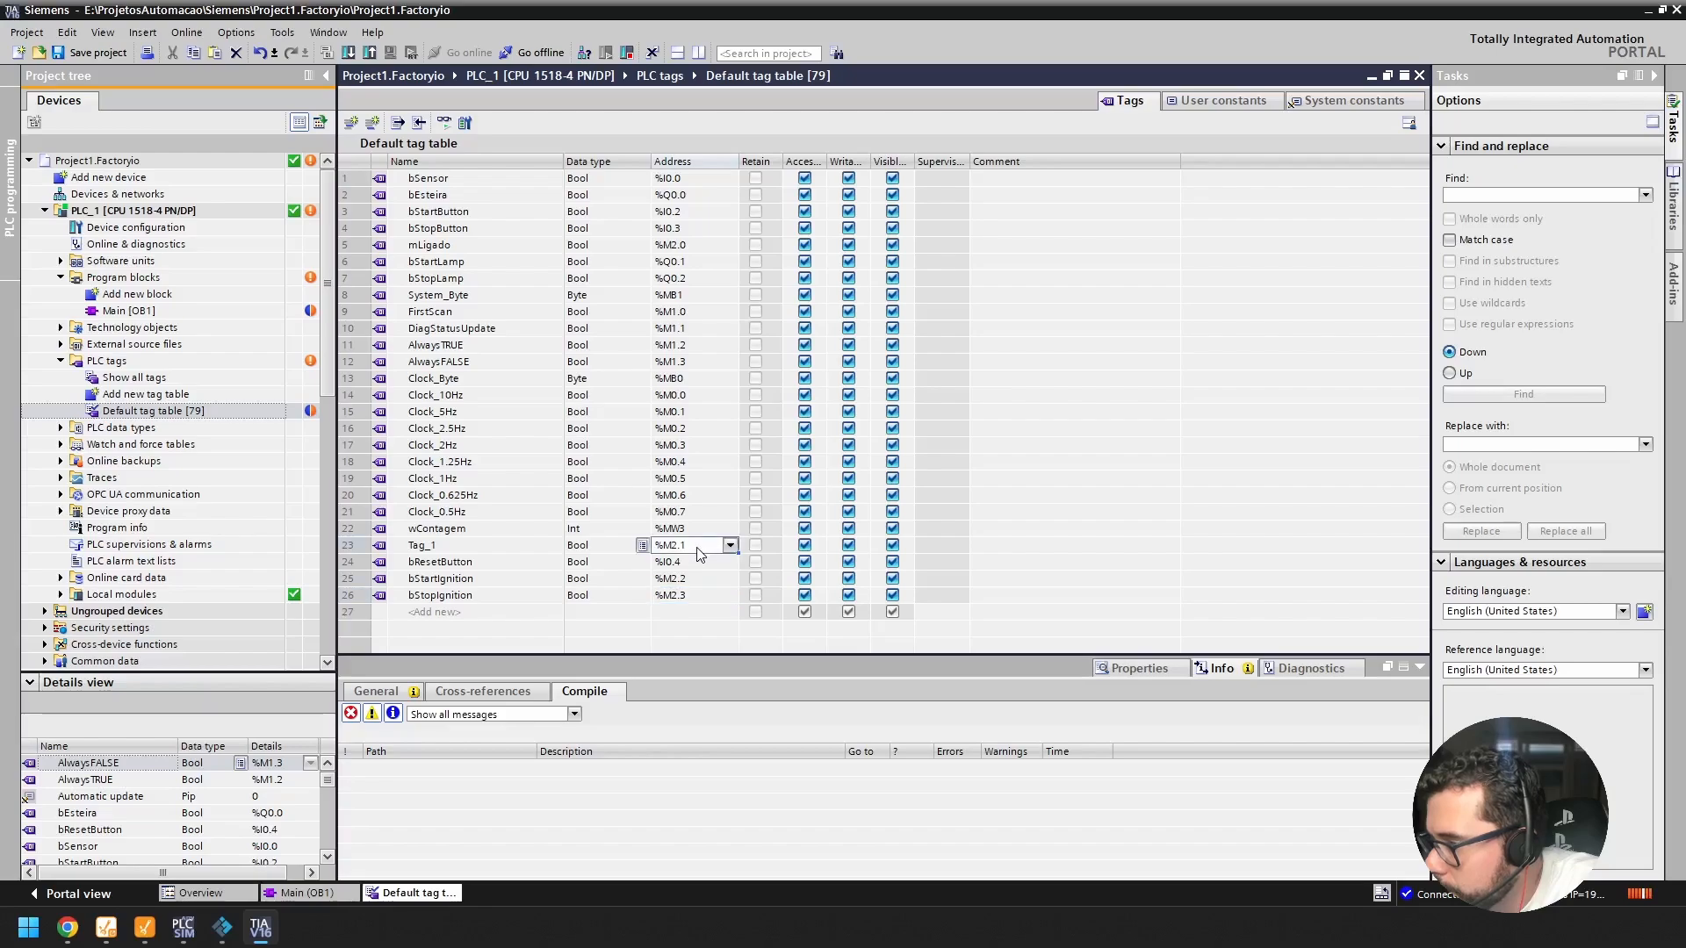
{"action": "left_click", "coordinate": [624, 546]}
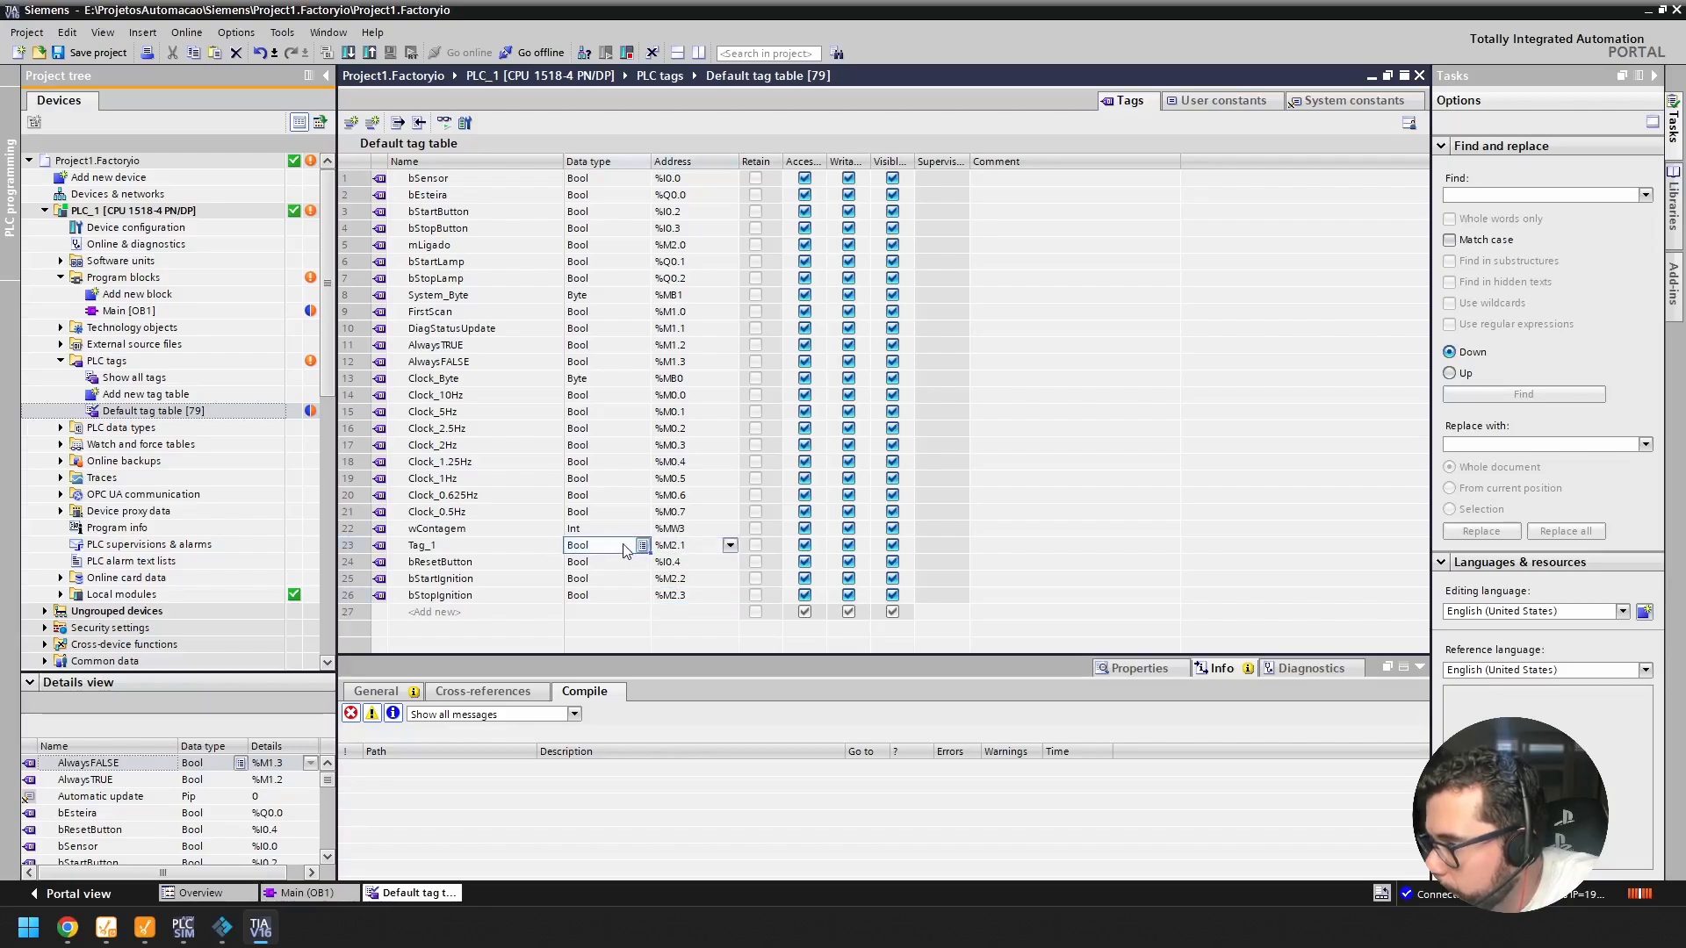
{"action": "left_click", "coordinate": [687, 549]}
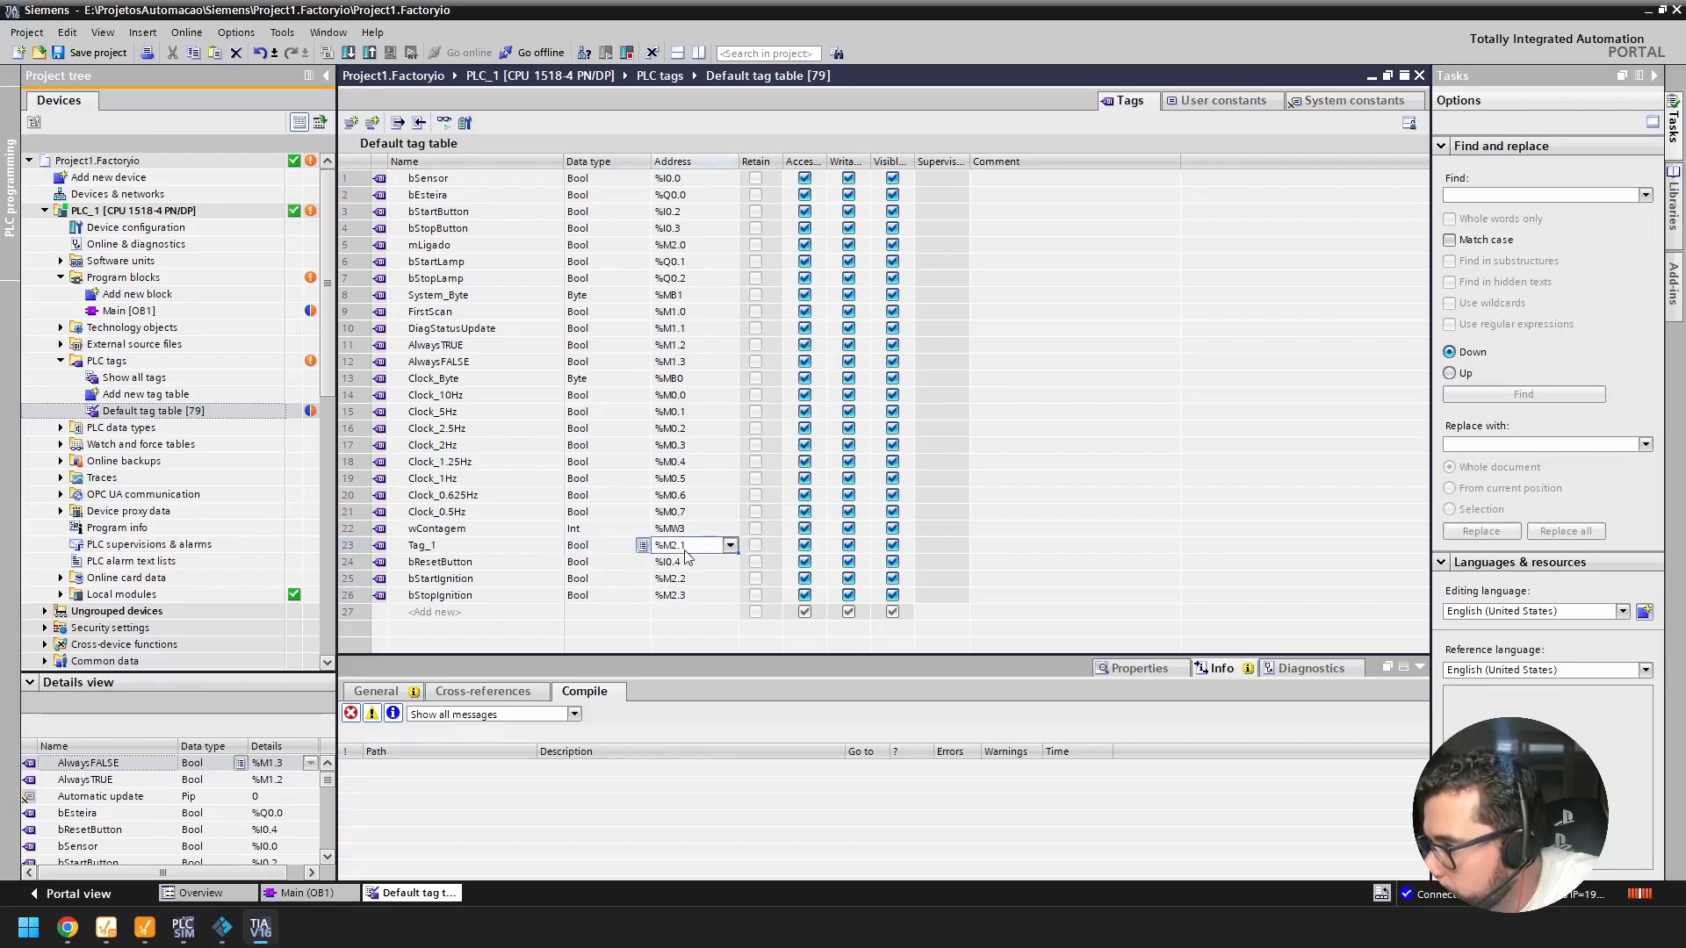
Step: Sort the Default tag table by address and compare the mLigado and Tag_1 entries
{"action": "left_click", "coordinate": [701, 165]}
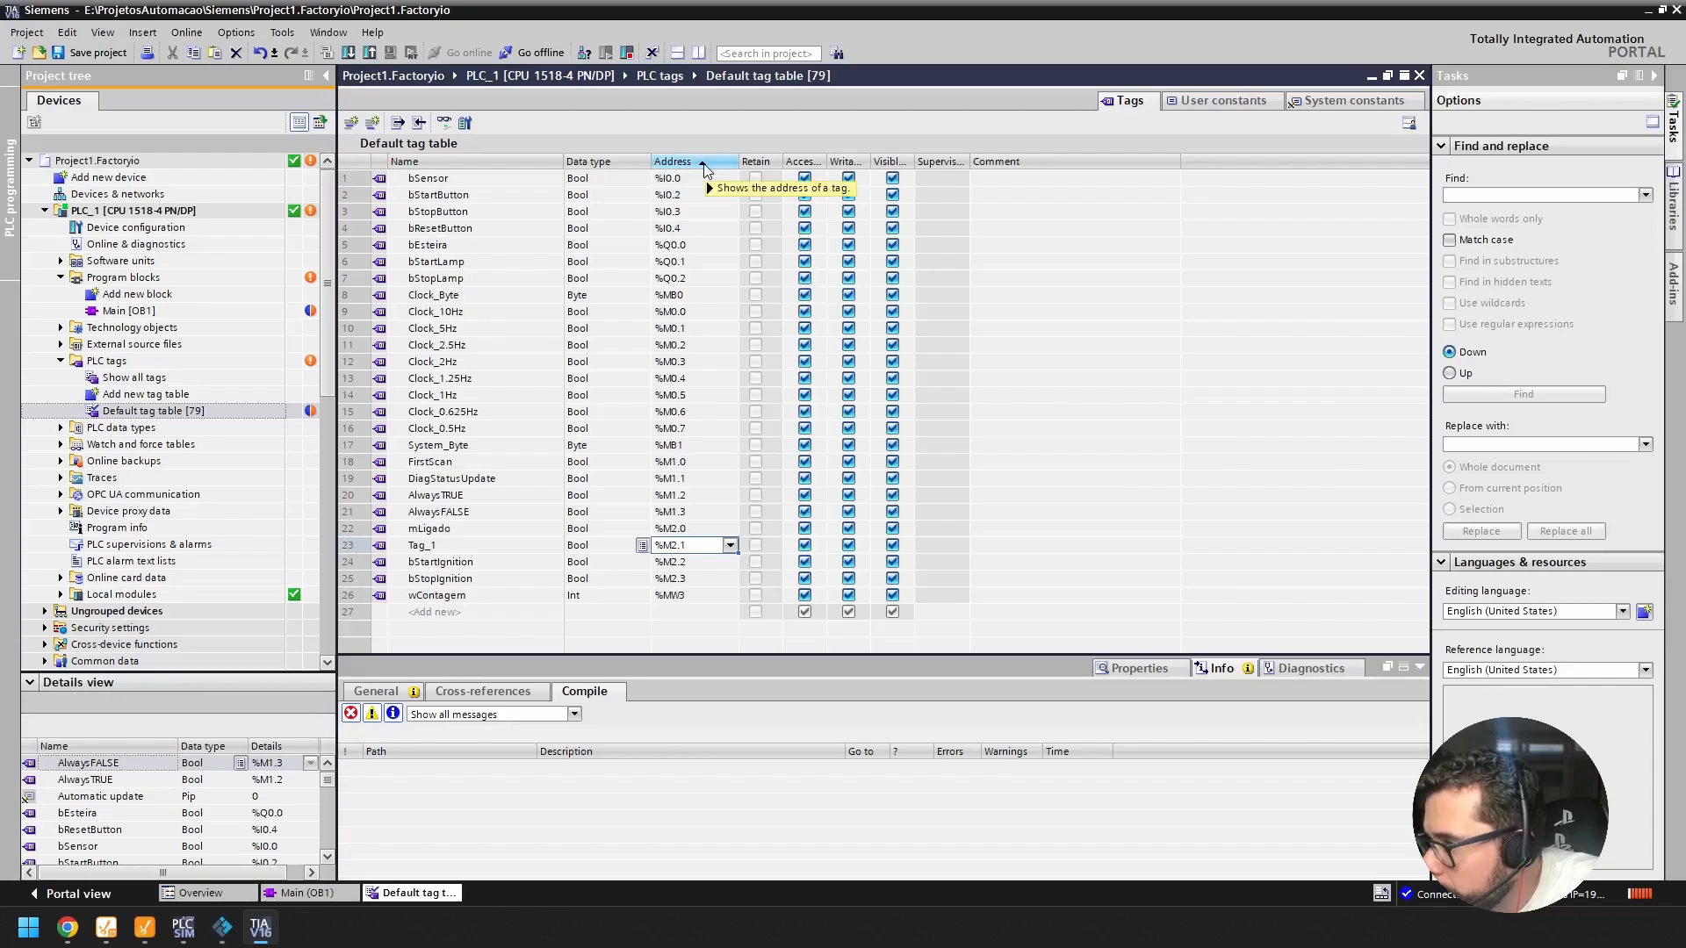
{"action": "left_click", "coordinate": [692, 534]}
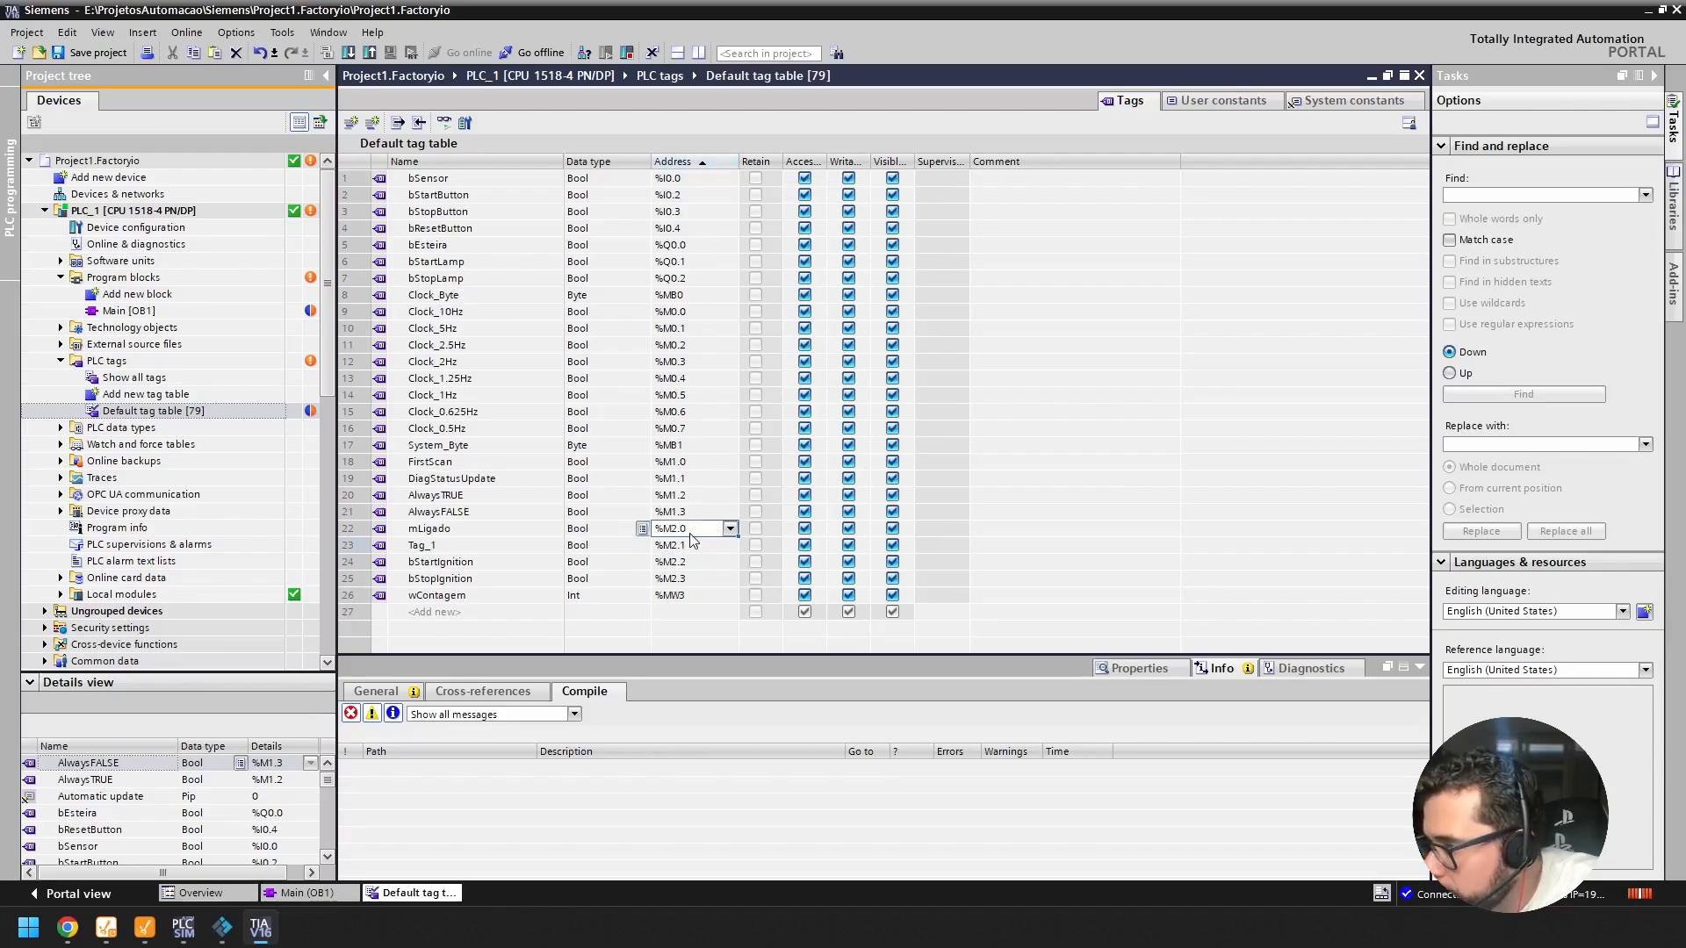
{"action": "left_click", "coordinate": [516, 546]}
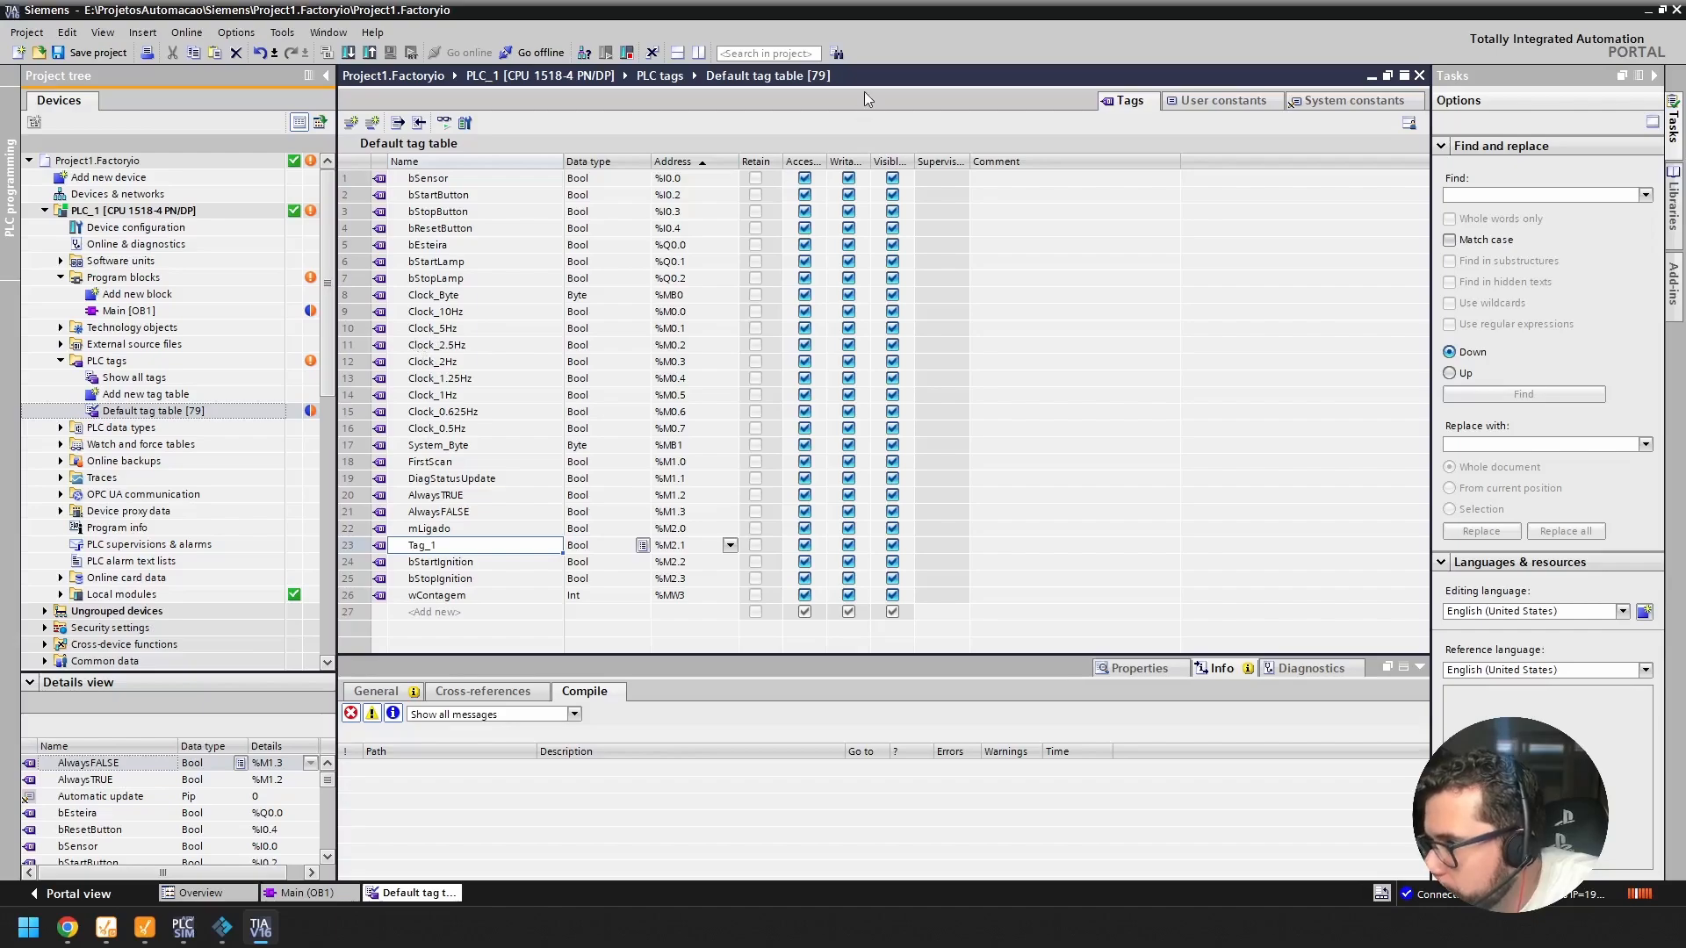
Step: Download the Main block and Default tag table changes to PLC_1 and check their online status in the project tree
{"action": "right_click", "coordinate": [254, 215]}
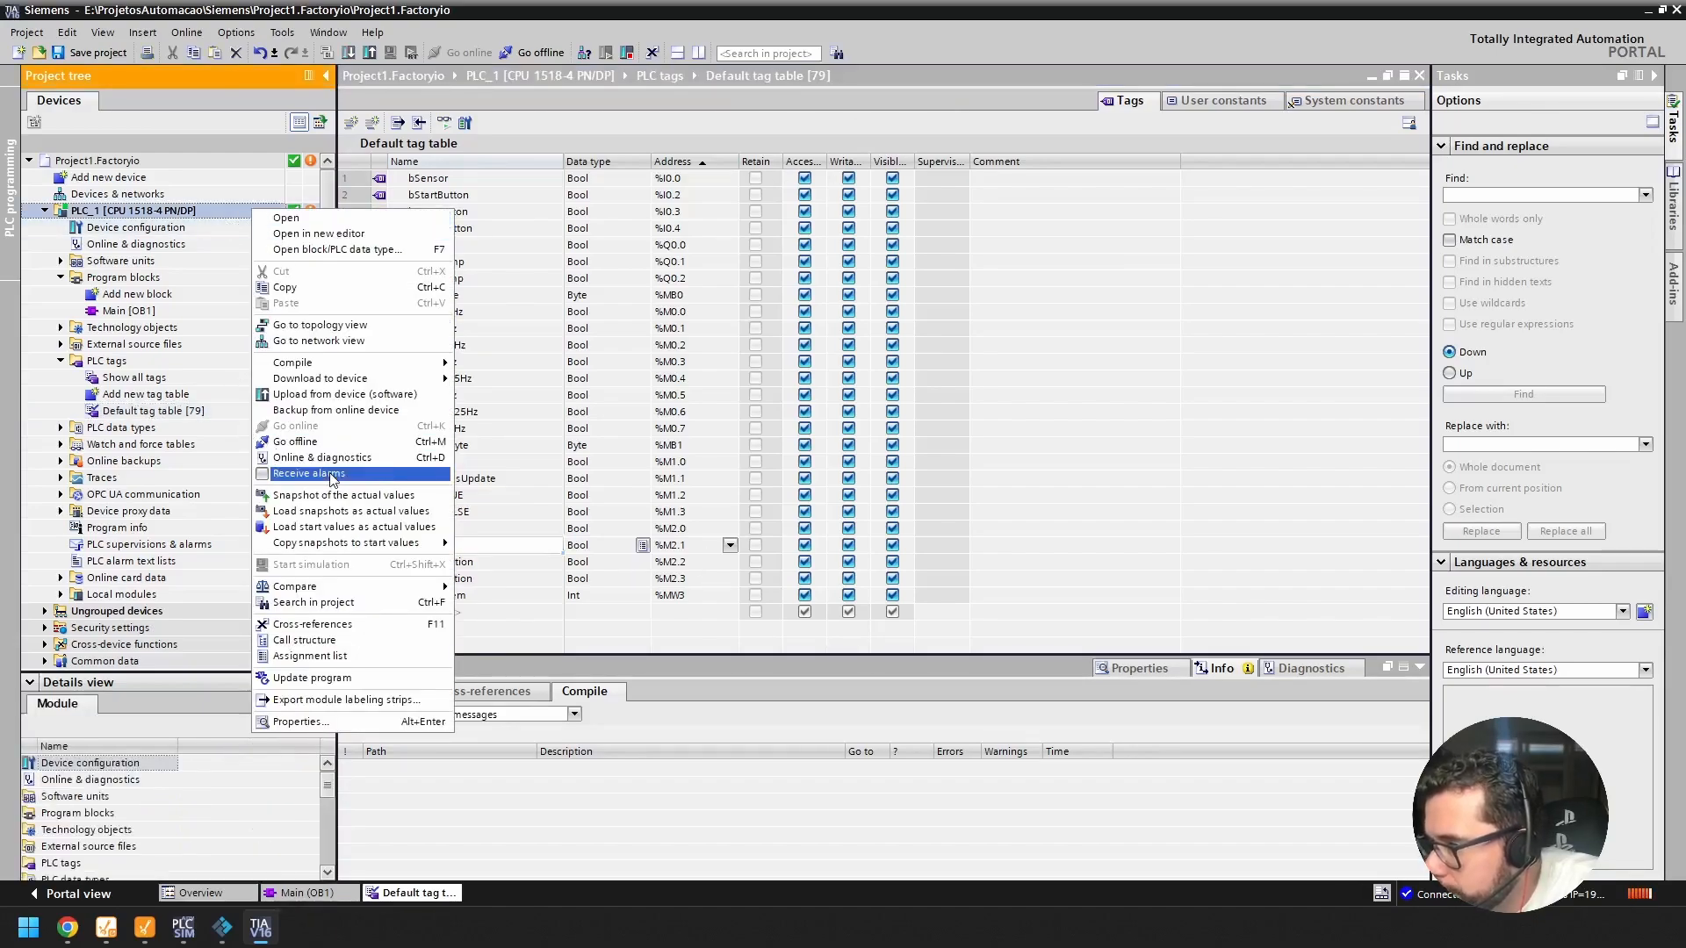
{"action": "mouse_move", "coordinate": [418, 380]}
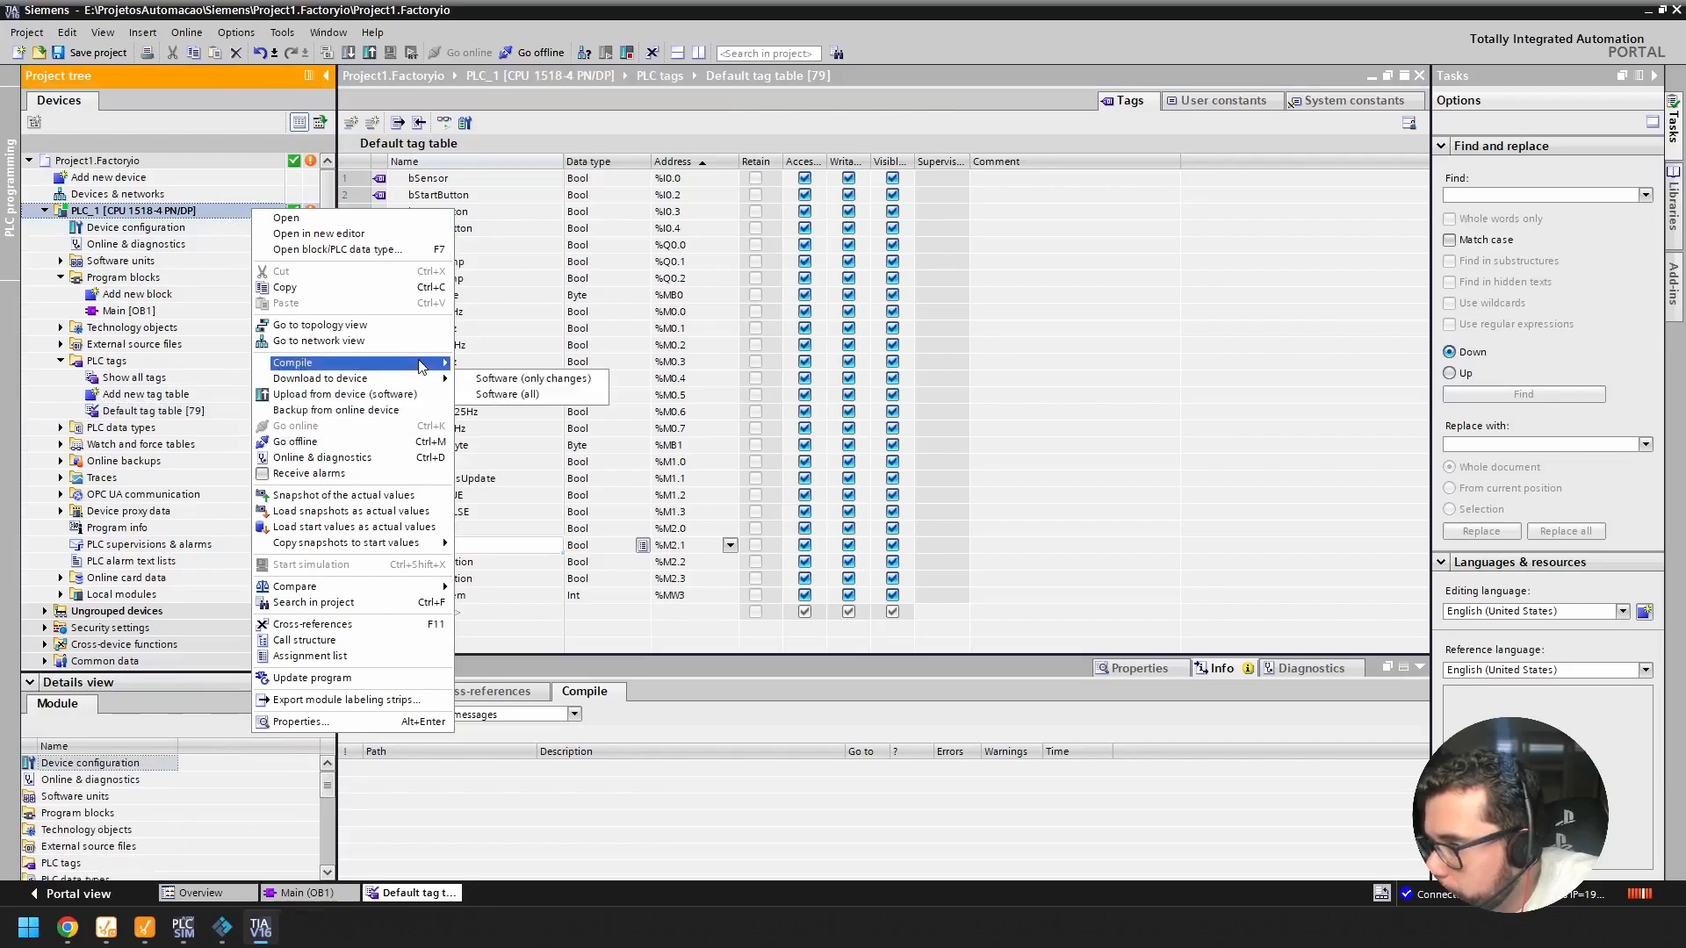
{"action": "left_click", "coordinate": [529, 385]}
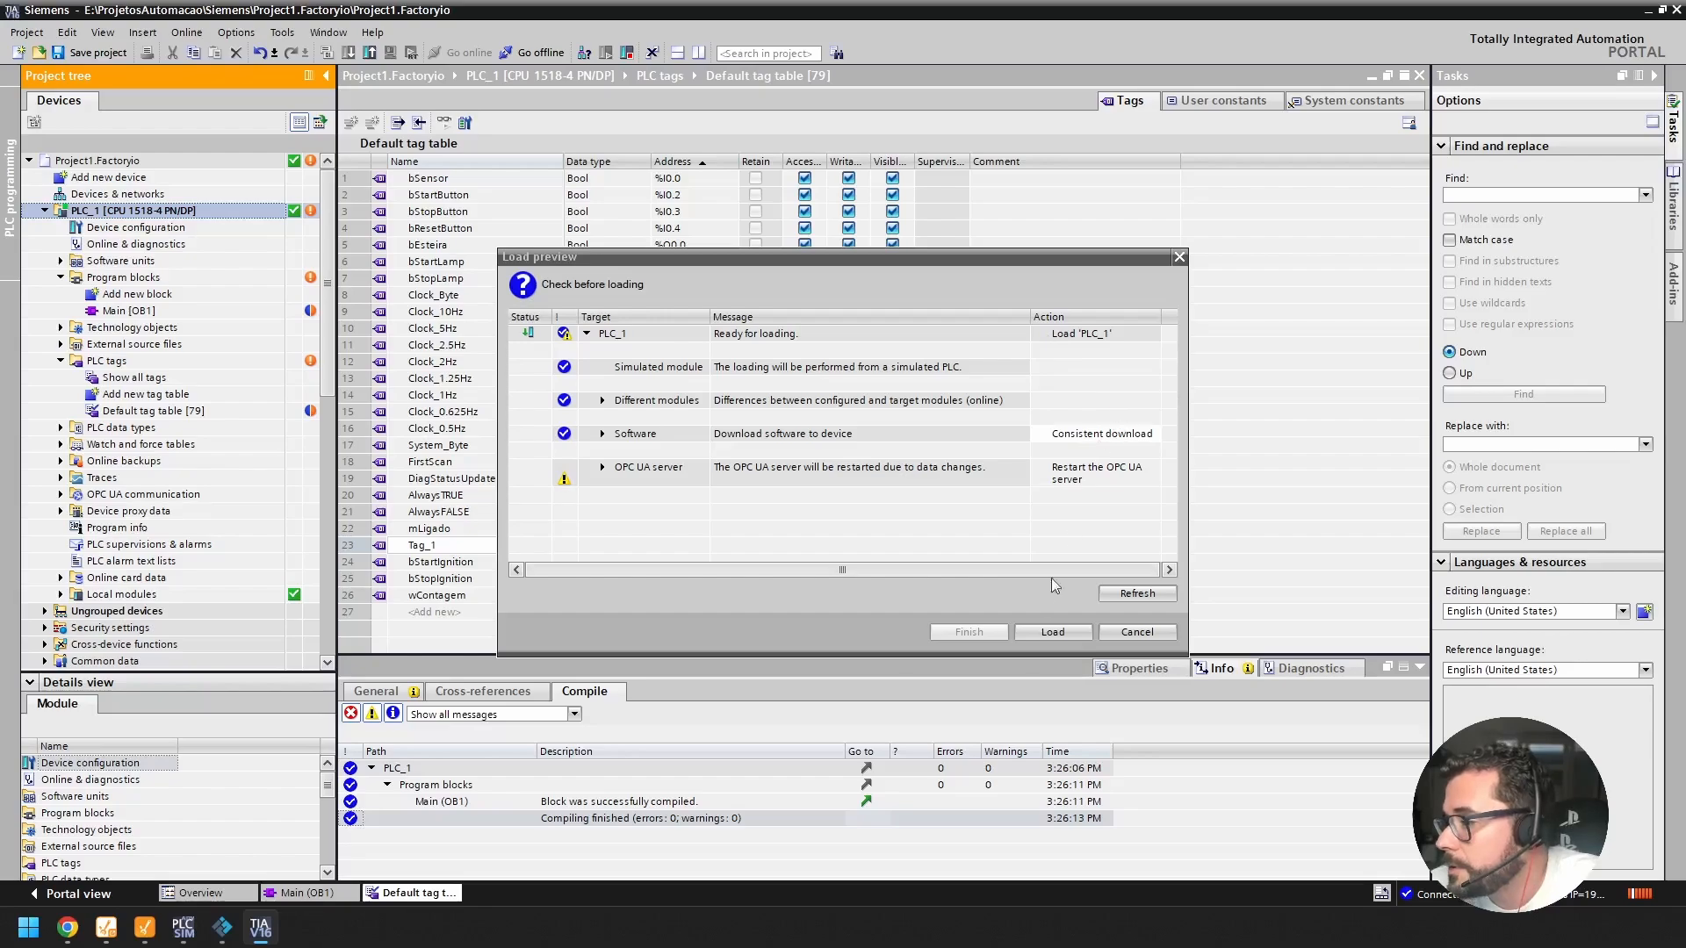
{"action": "left_click", "coordinate": [1065, 635]}
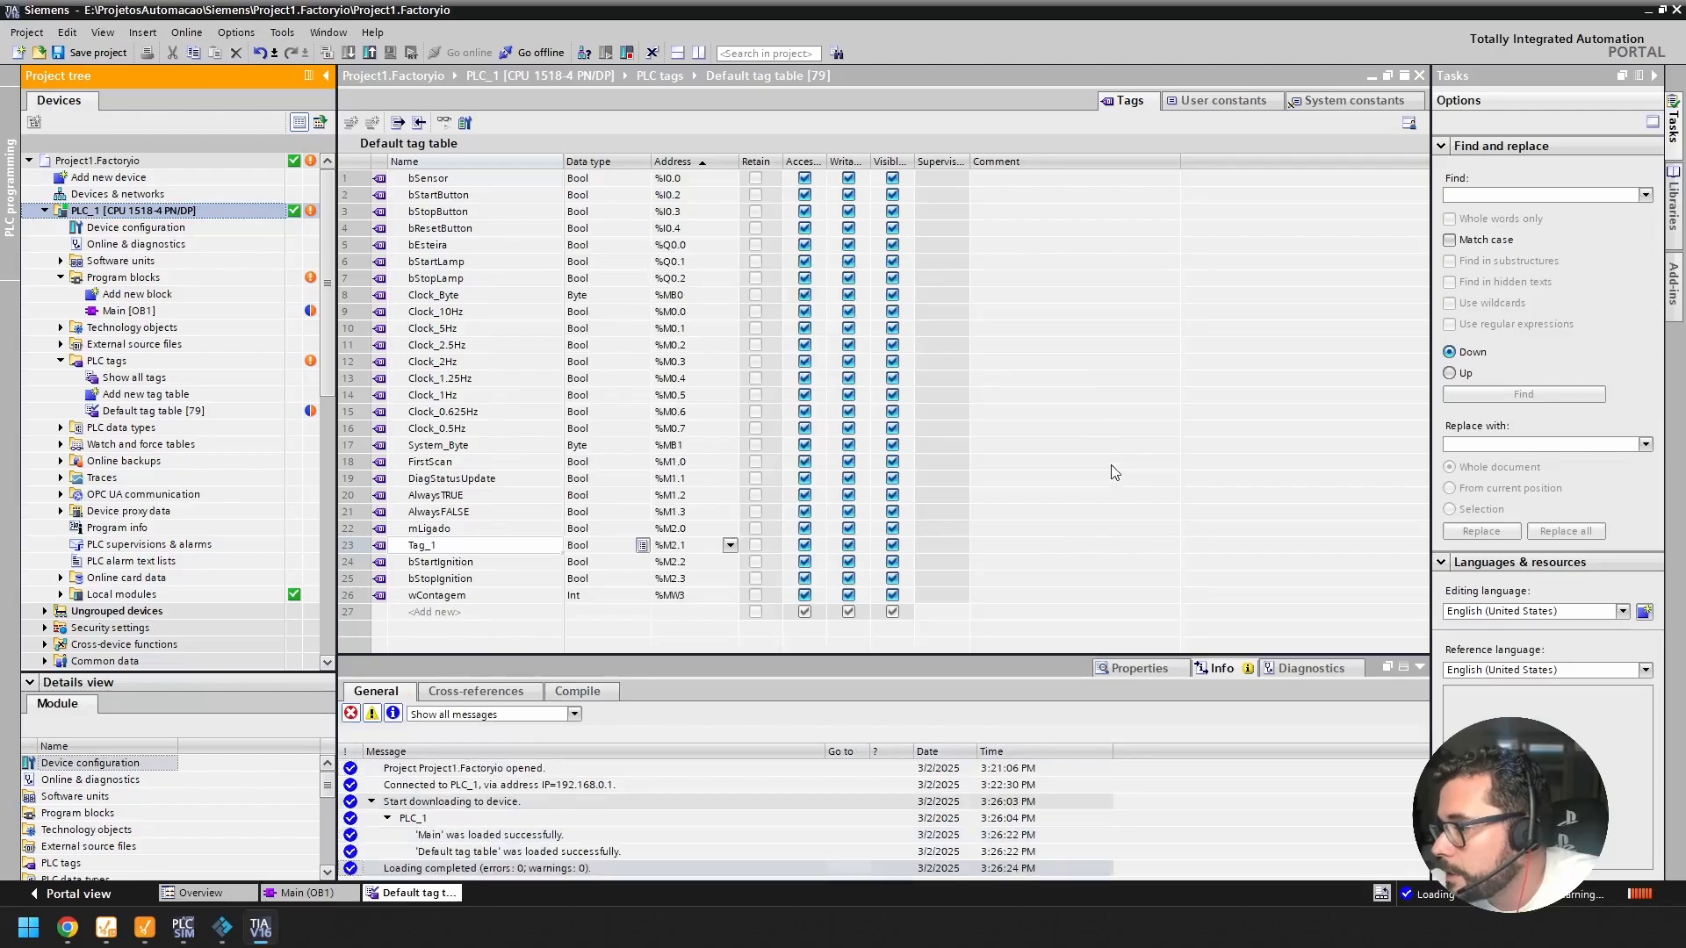
{"action": "left_click", "coordinate": [199, 213]}
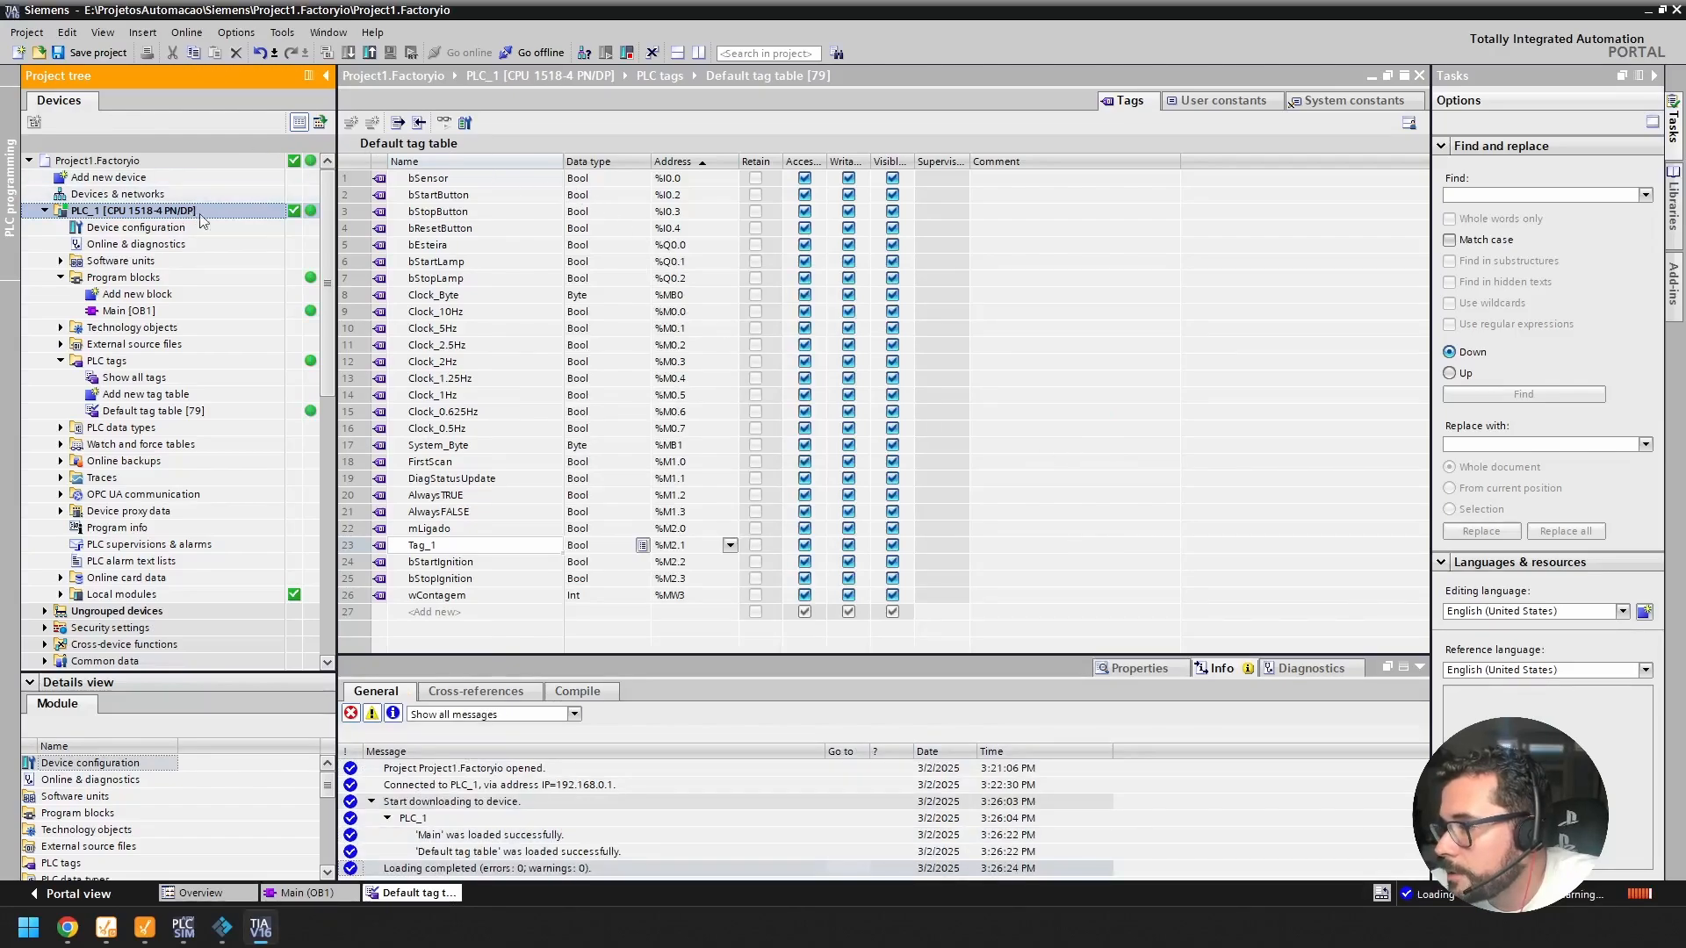
{"action": "left_click", "coordinate": [247, 229]}
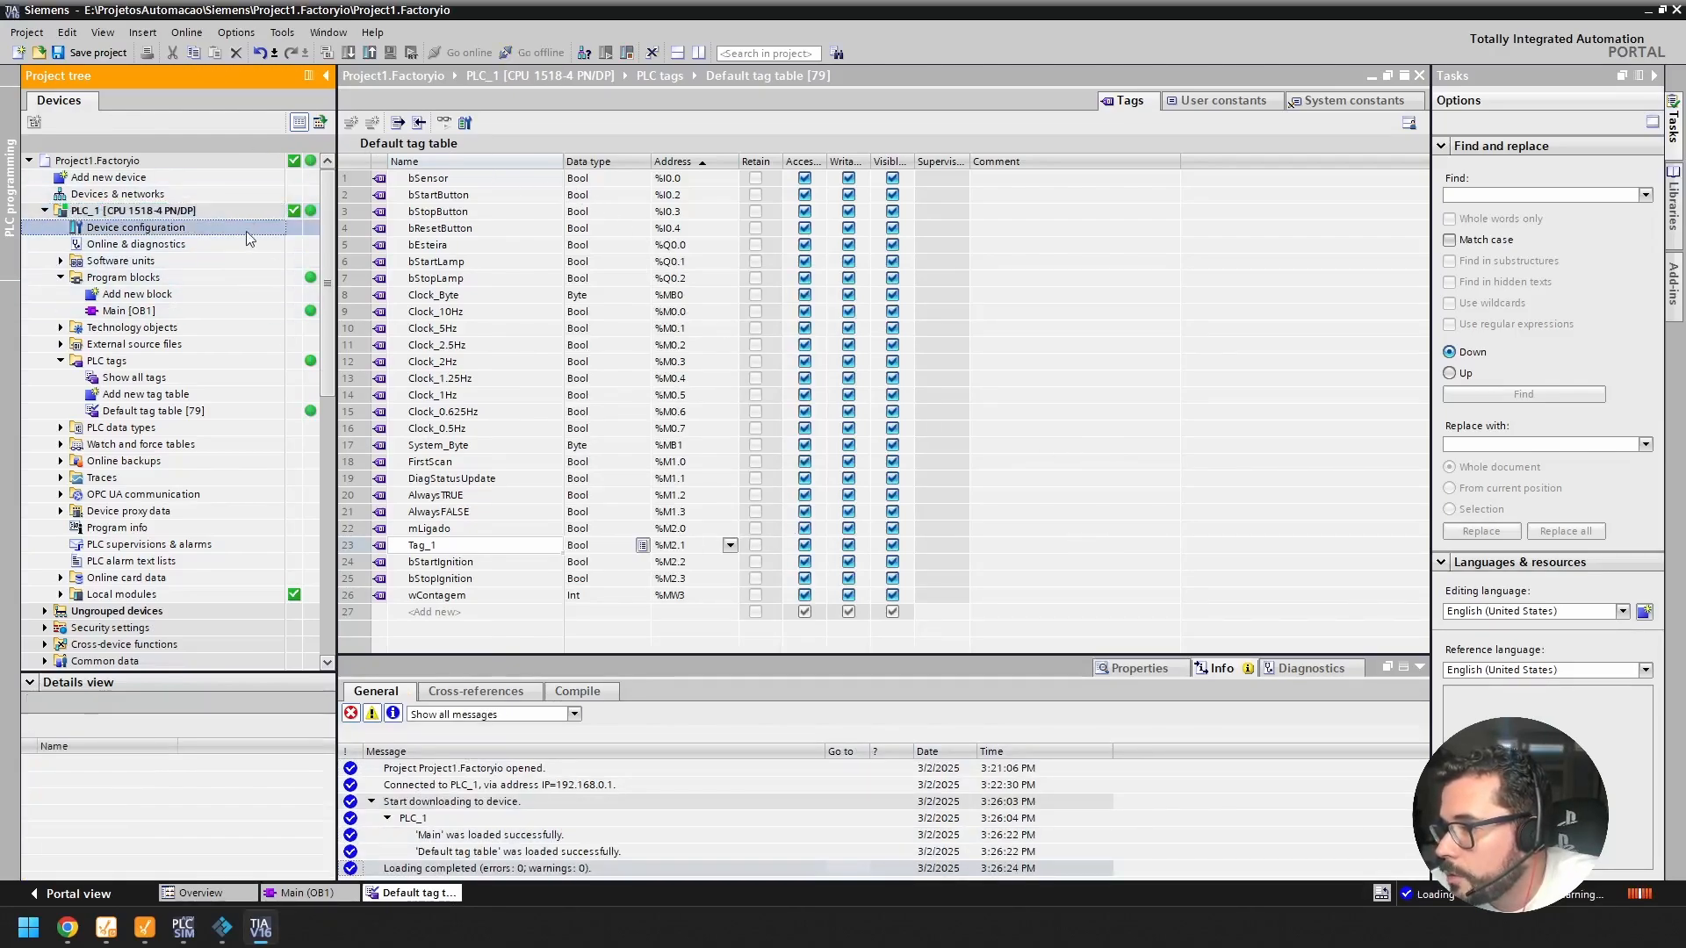
{"action": "left_click", "coordinate": [207, 311]}
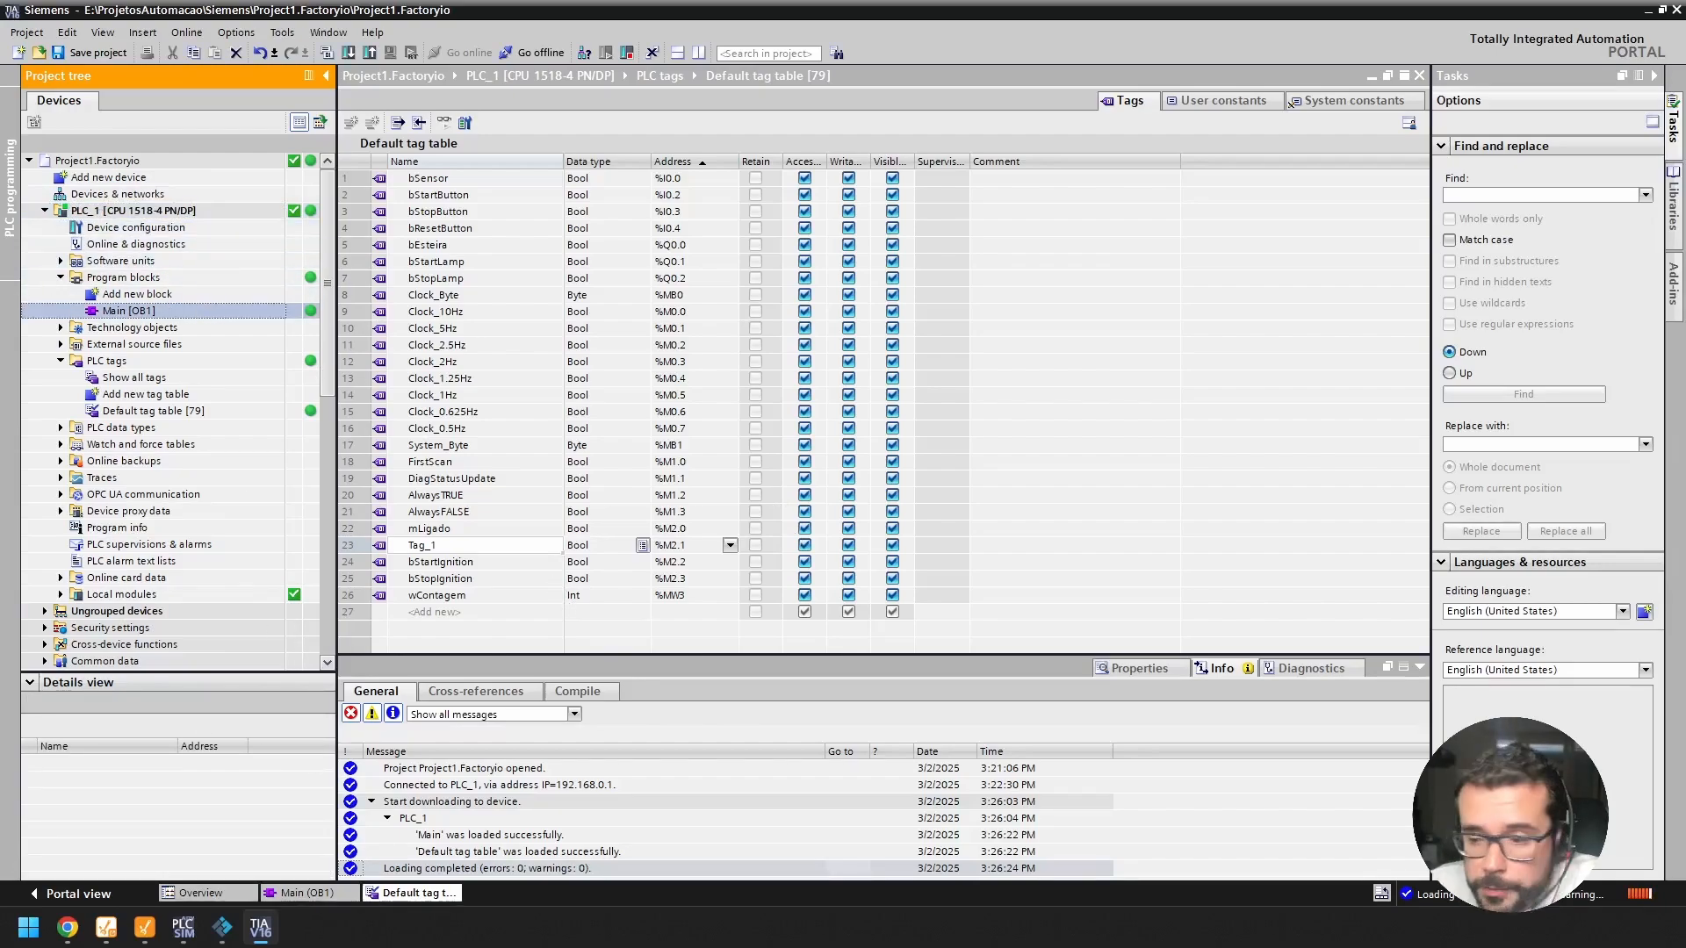
Step: Switch to UaExpert, add PLC_1's anonymous None - None endpoint from opc.tcp://192.168.0.1:4840, and connect to that server
{"action": "left_click", "coordinate": [28, 928]}
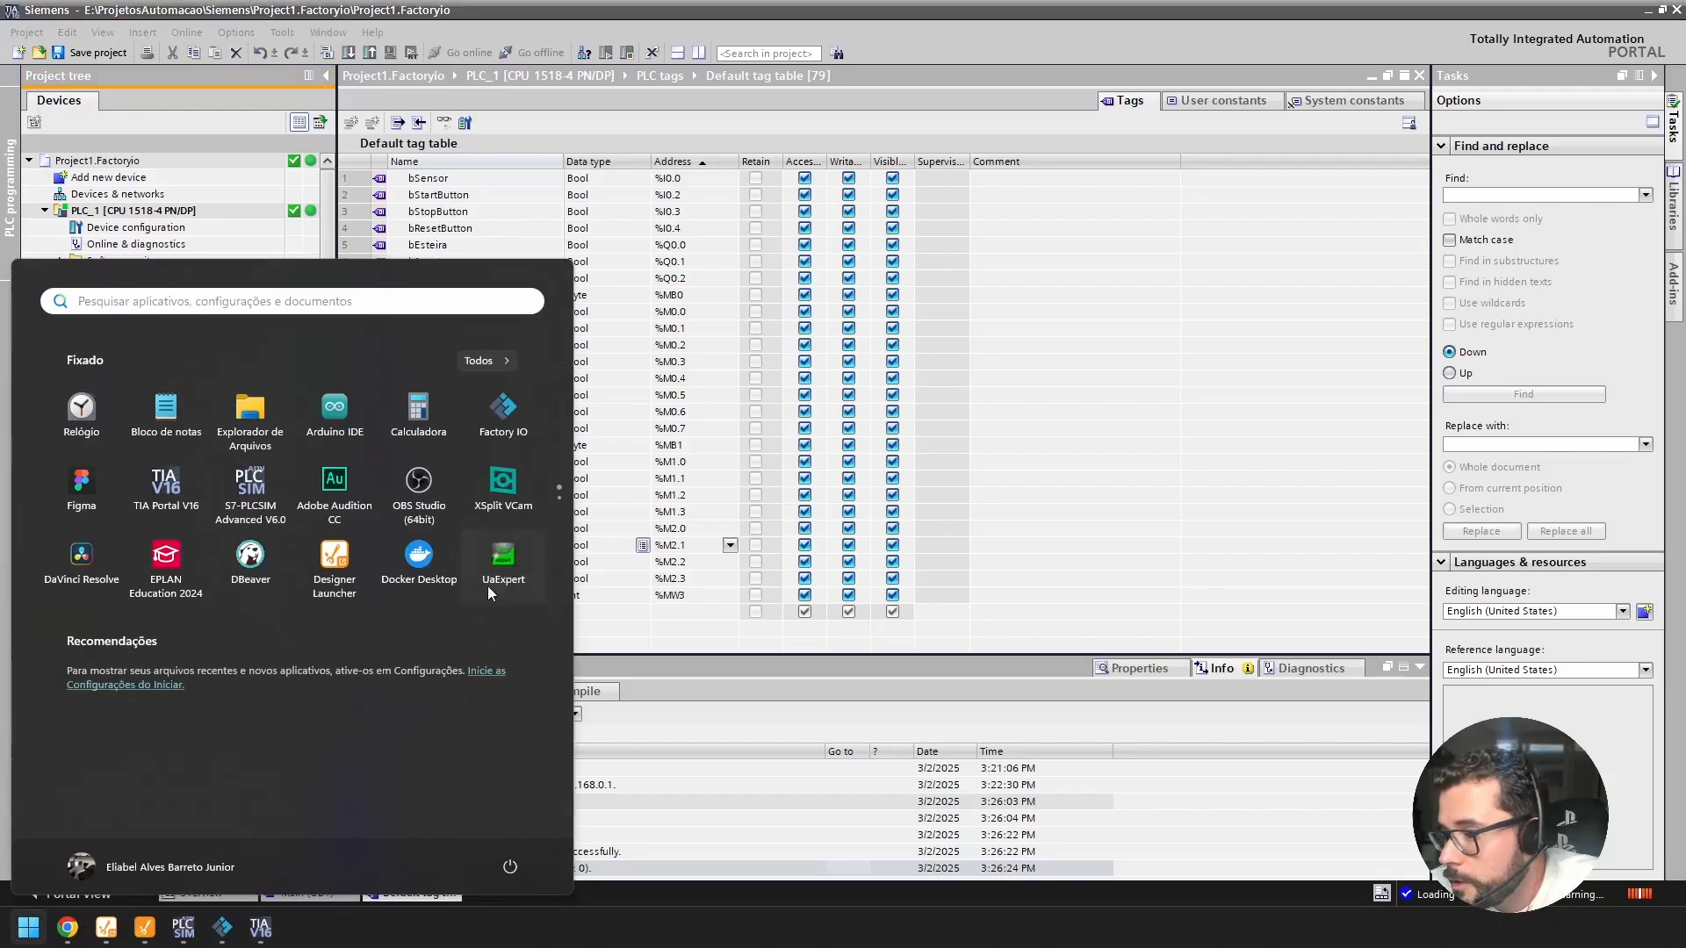
{"action": "left_click", "coordinate": [493, 588]}
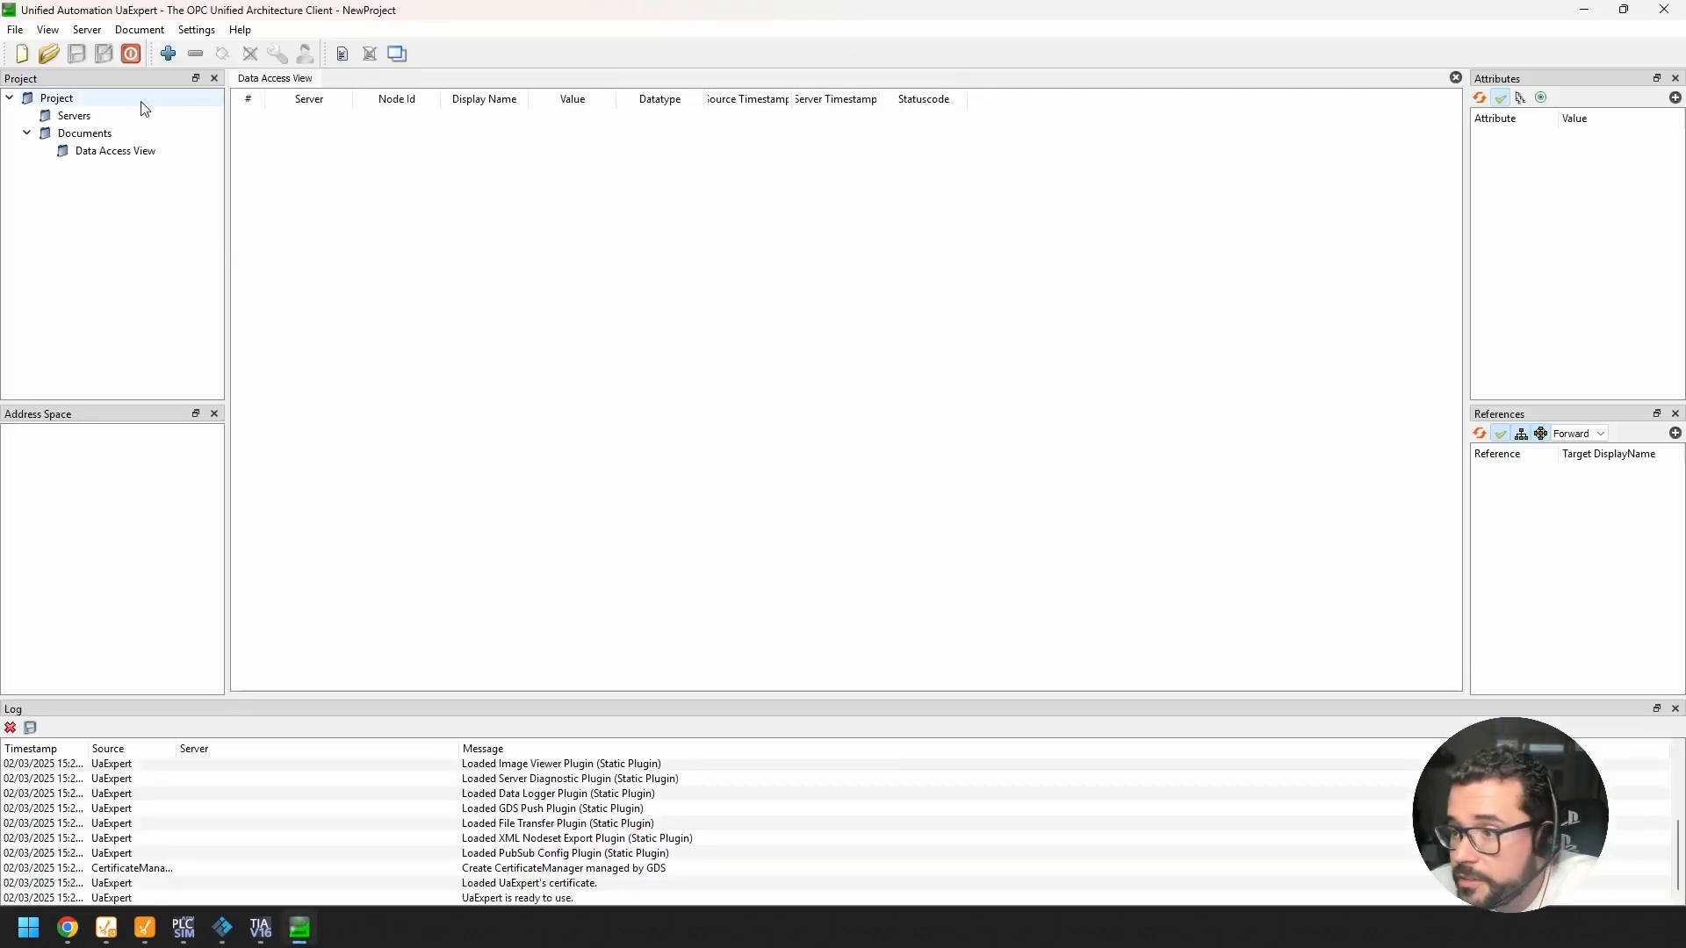
{"action": "left_click", "coordinate": [168, 54]}
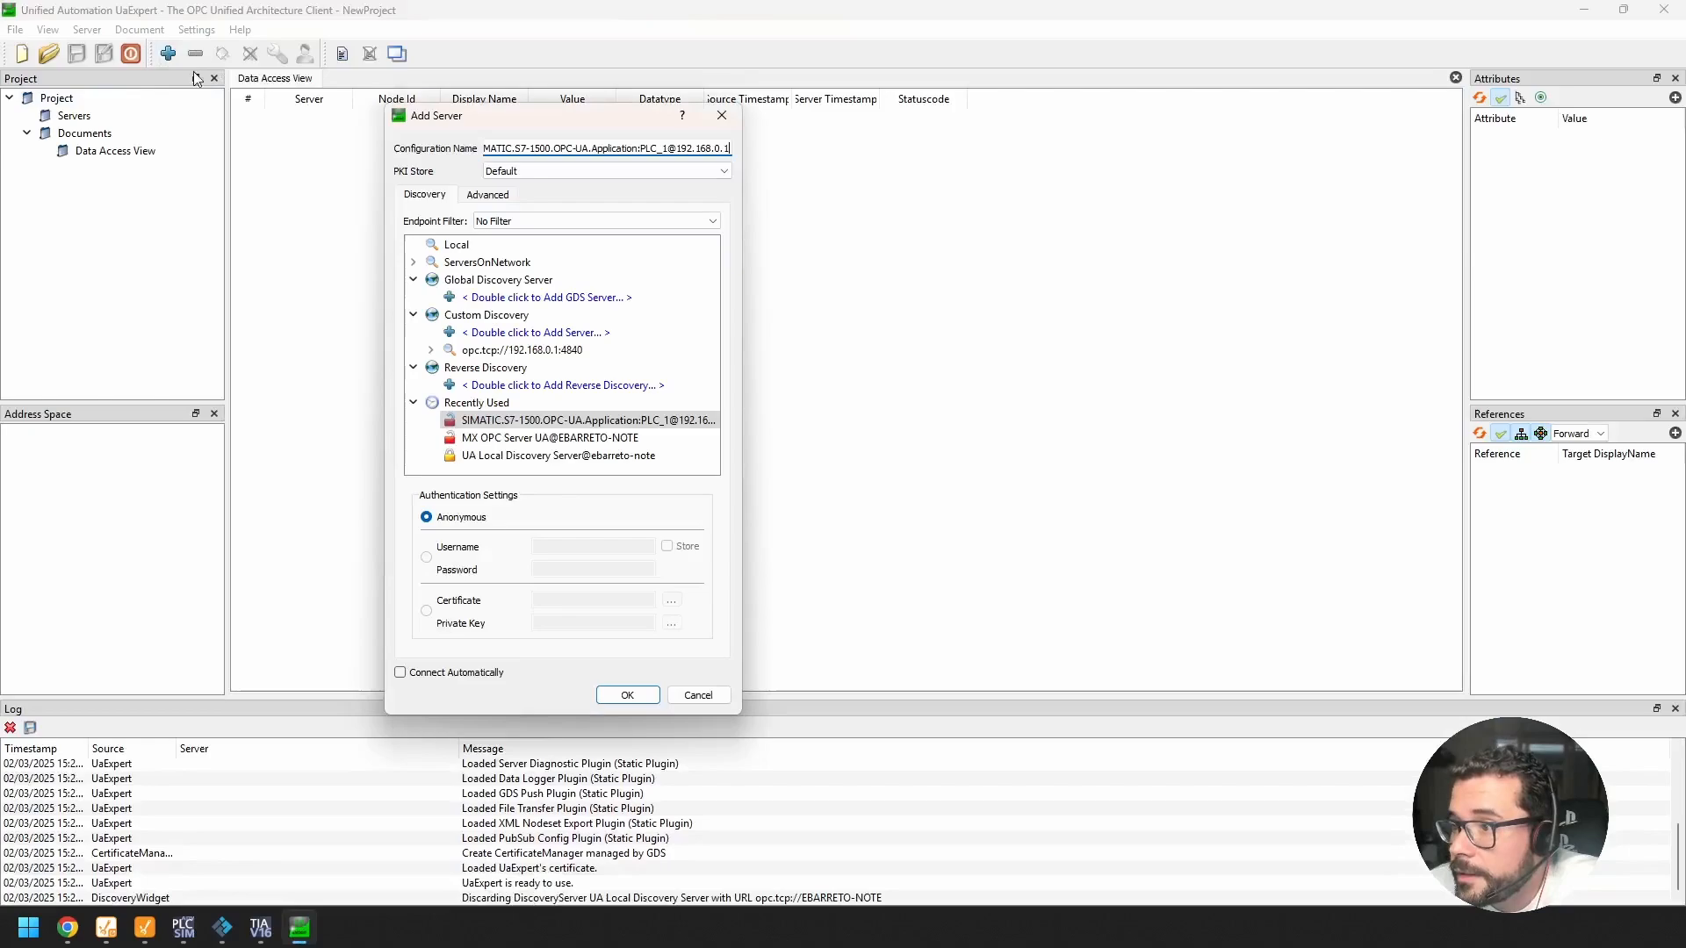
{"action": "double_click", "coordinate": [518, 349]}
{"action": "left_click", "coordinate": [530, 368]}
{"action": "double_click", "coordinate": [531, 369]}
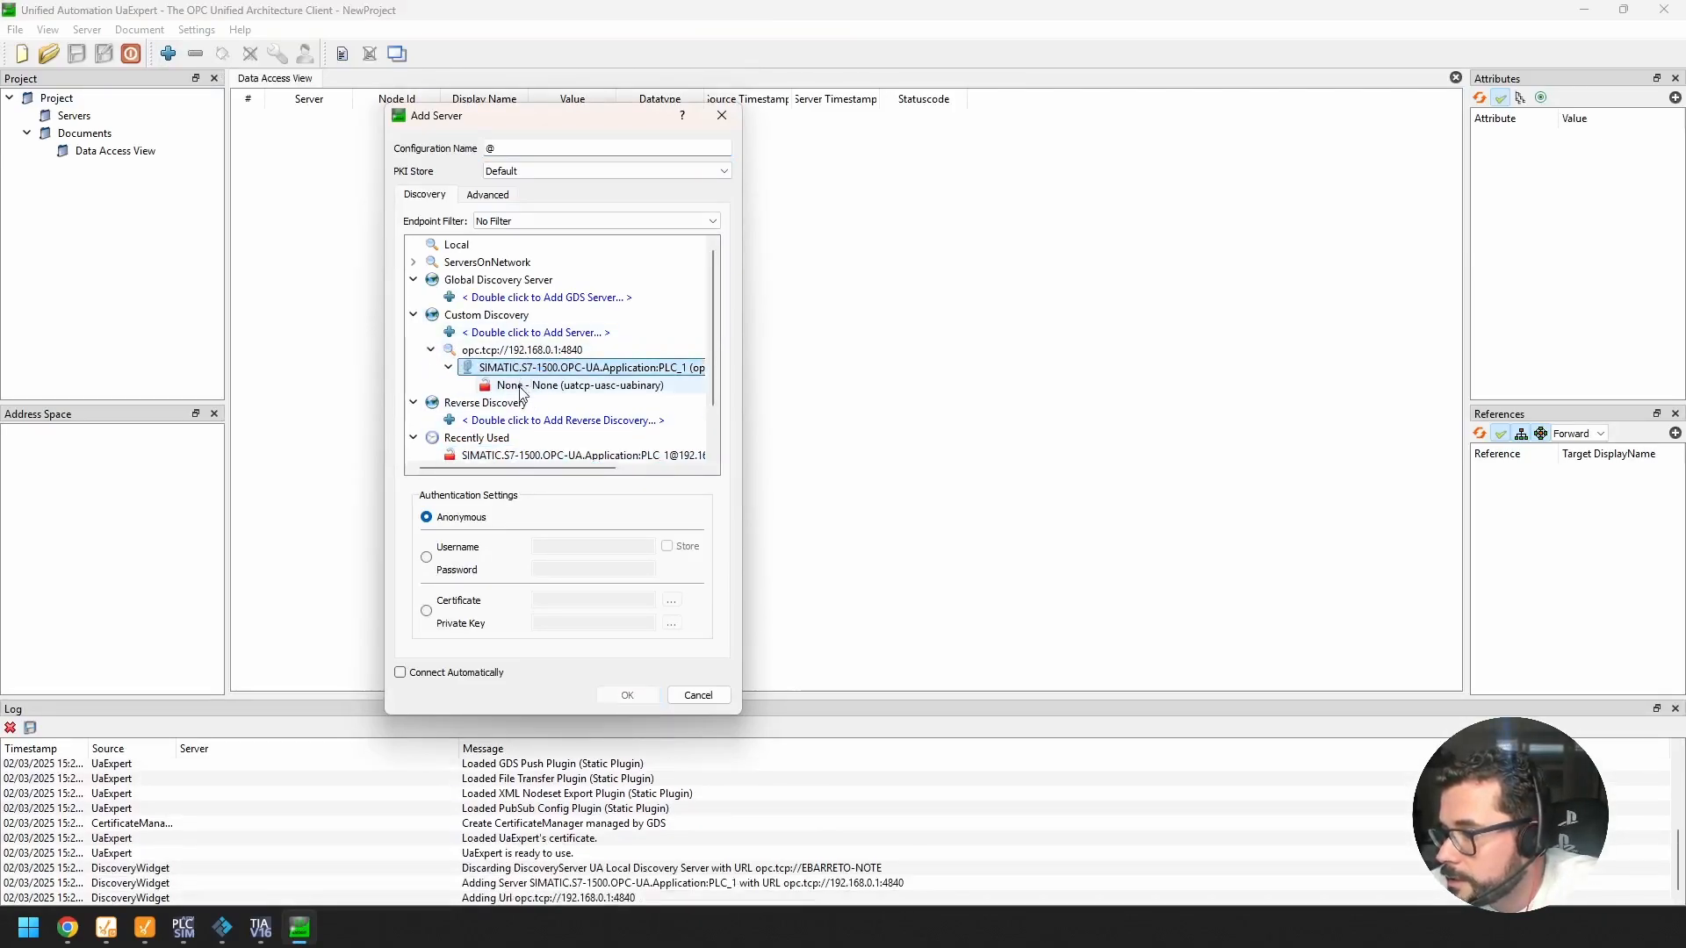
{"action": "double_click", "coordinate": [562, 385]}
{"action": "left_click", "coordinate": [948, 482]}
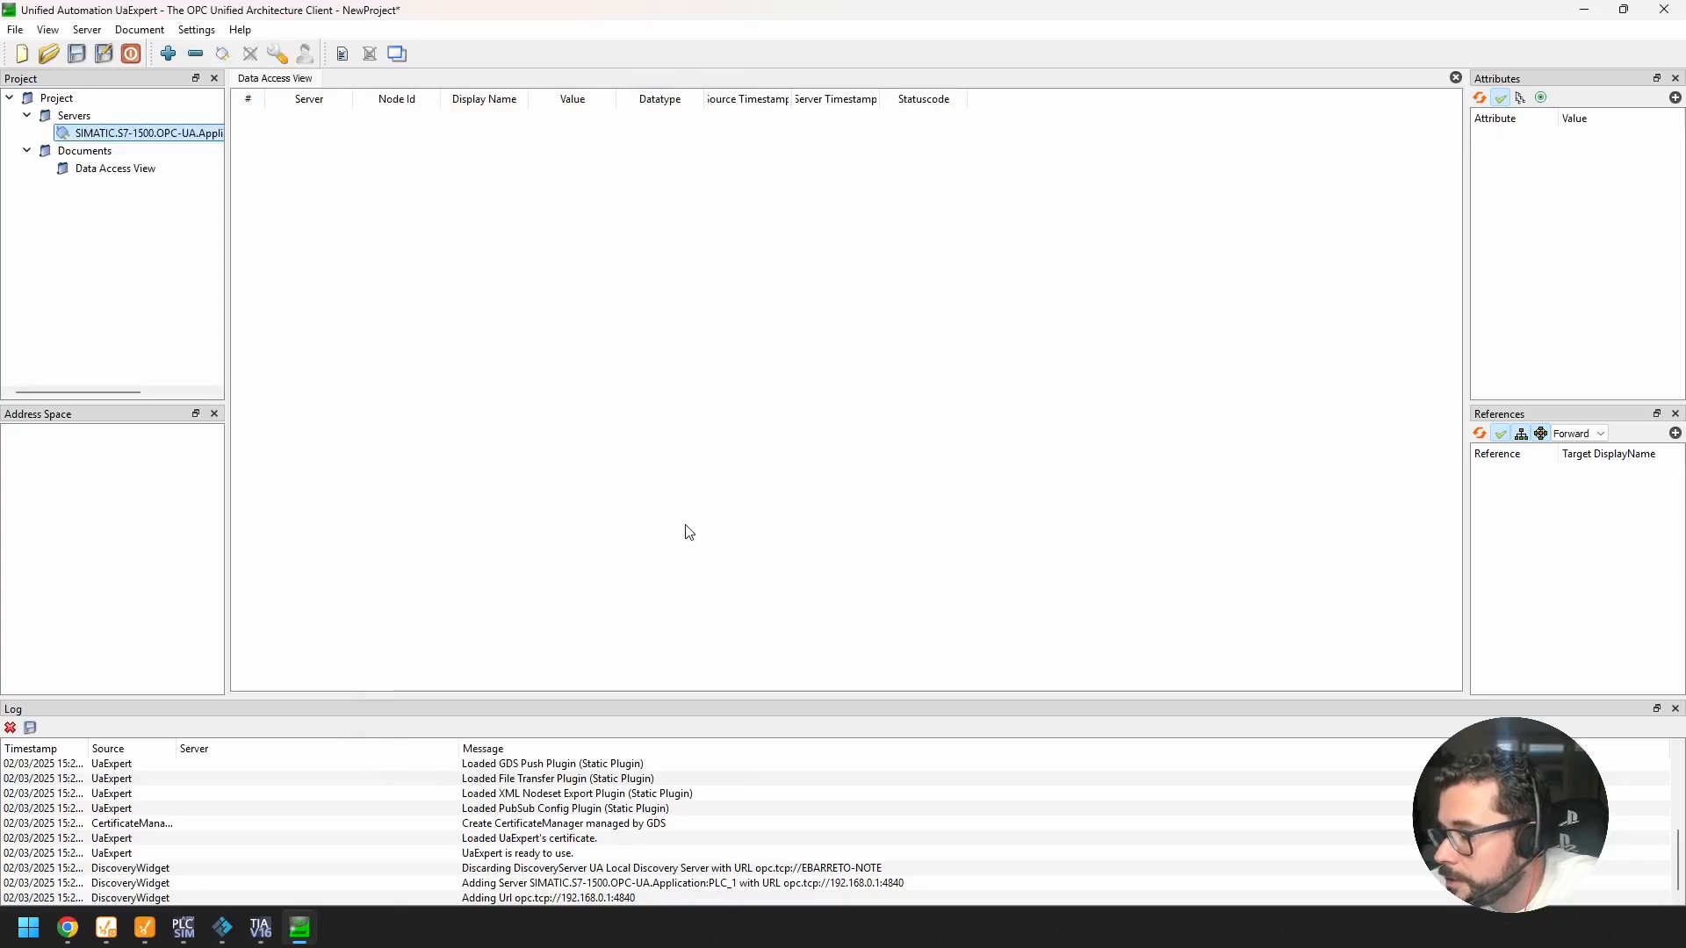
{"action": "right_click", "coordinate": [86, 132]}
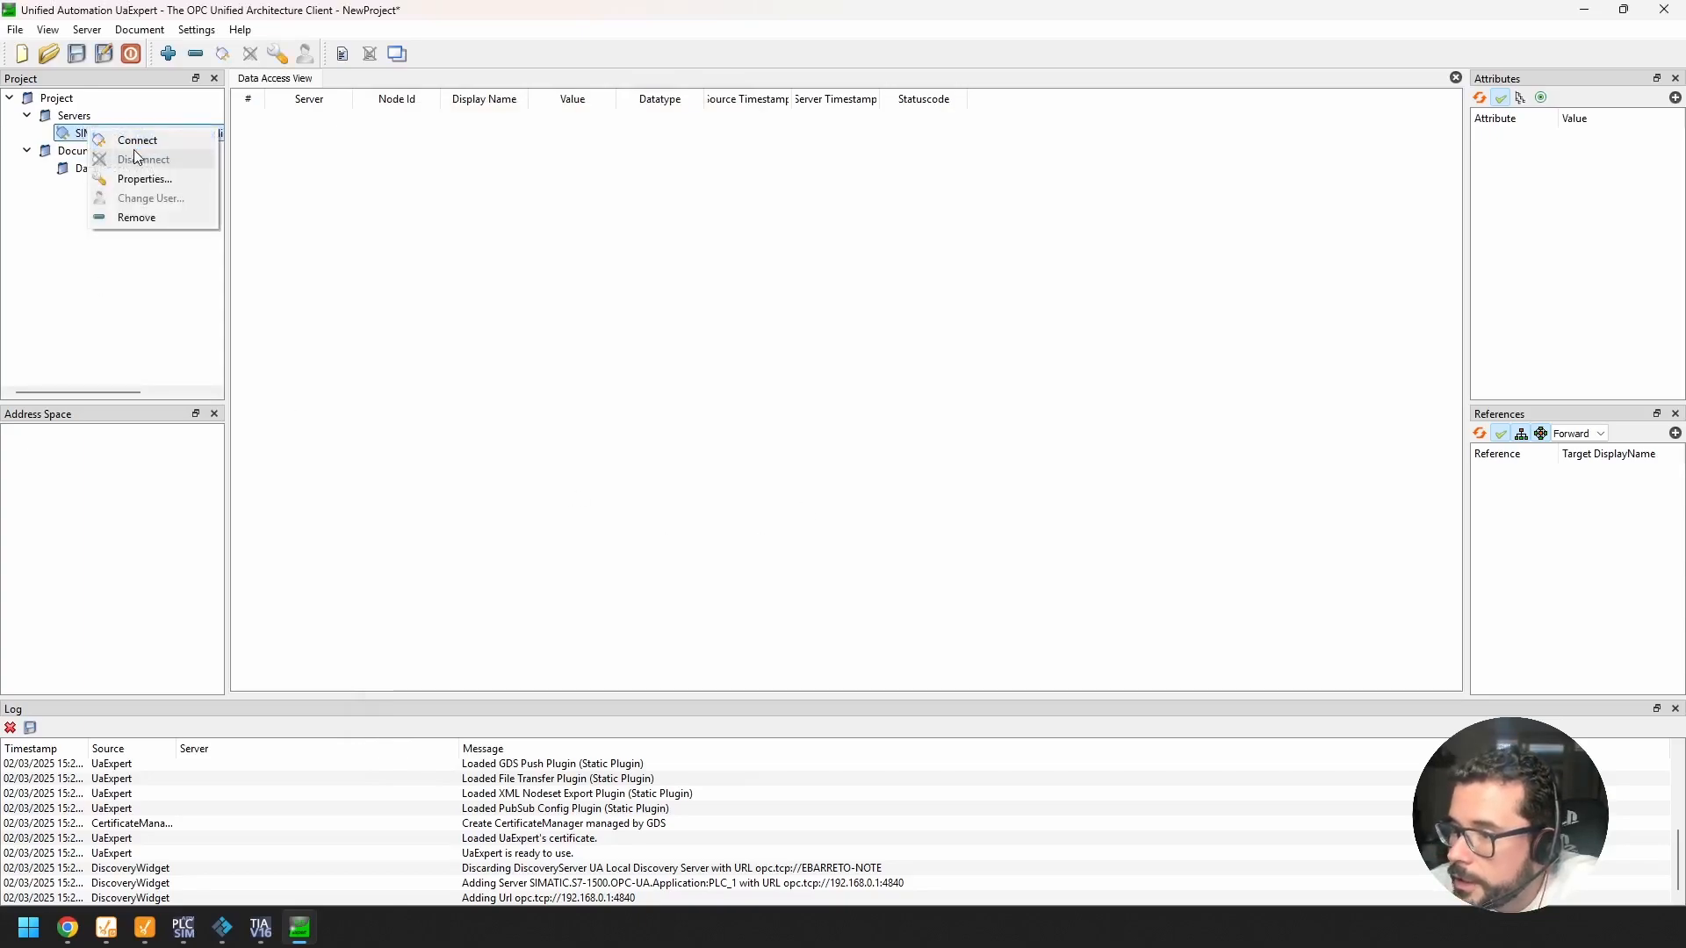
{"action": "left_click", "coordinate": [132, 140]}
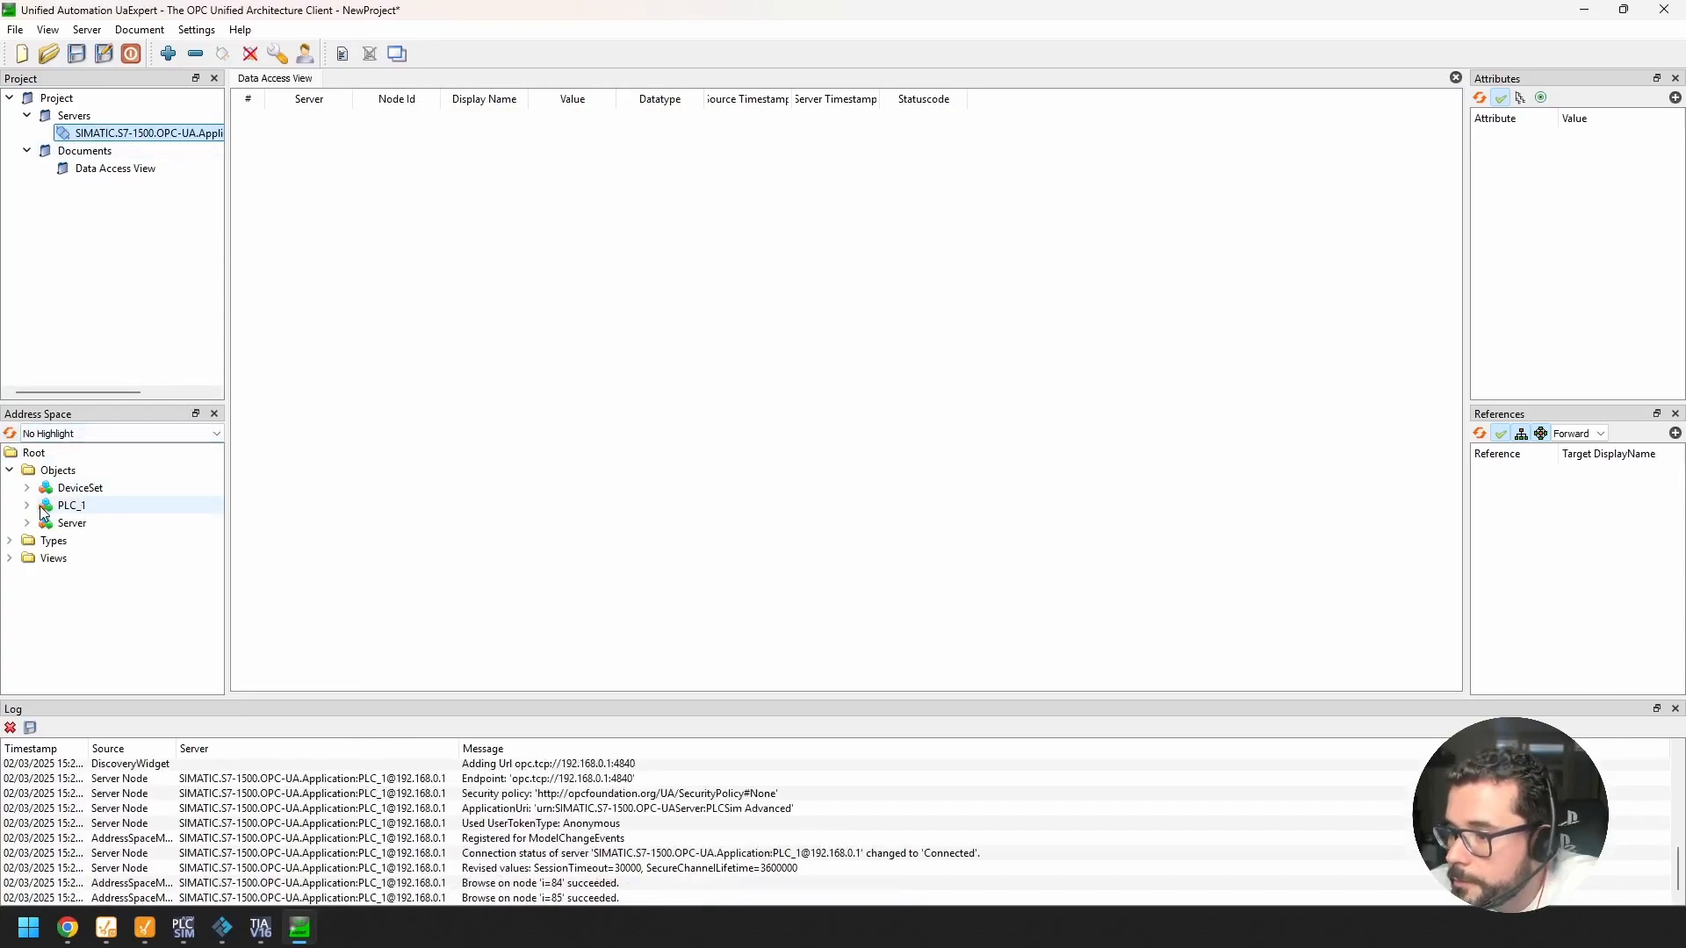
Step: Browse PLC_1's Memory folder in the address space and rebrowse it to look for bStartIgnition and bStopIgnition
{"action": "left_click", "coordinate": [28, 505]}
{"action": "scroll", "coordinate": [55, 507], "scroll_direction": "down", "scroll_amount": 1}
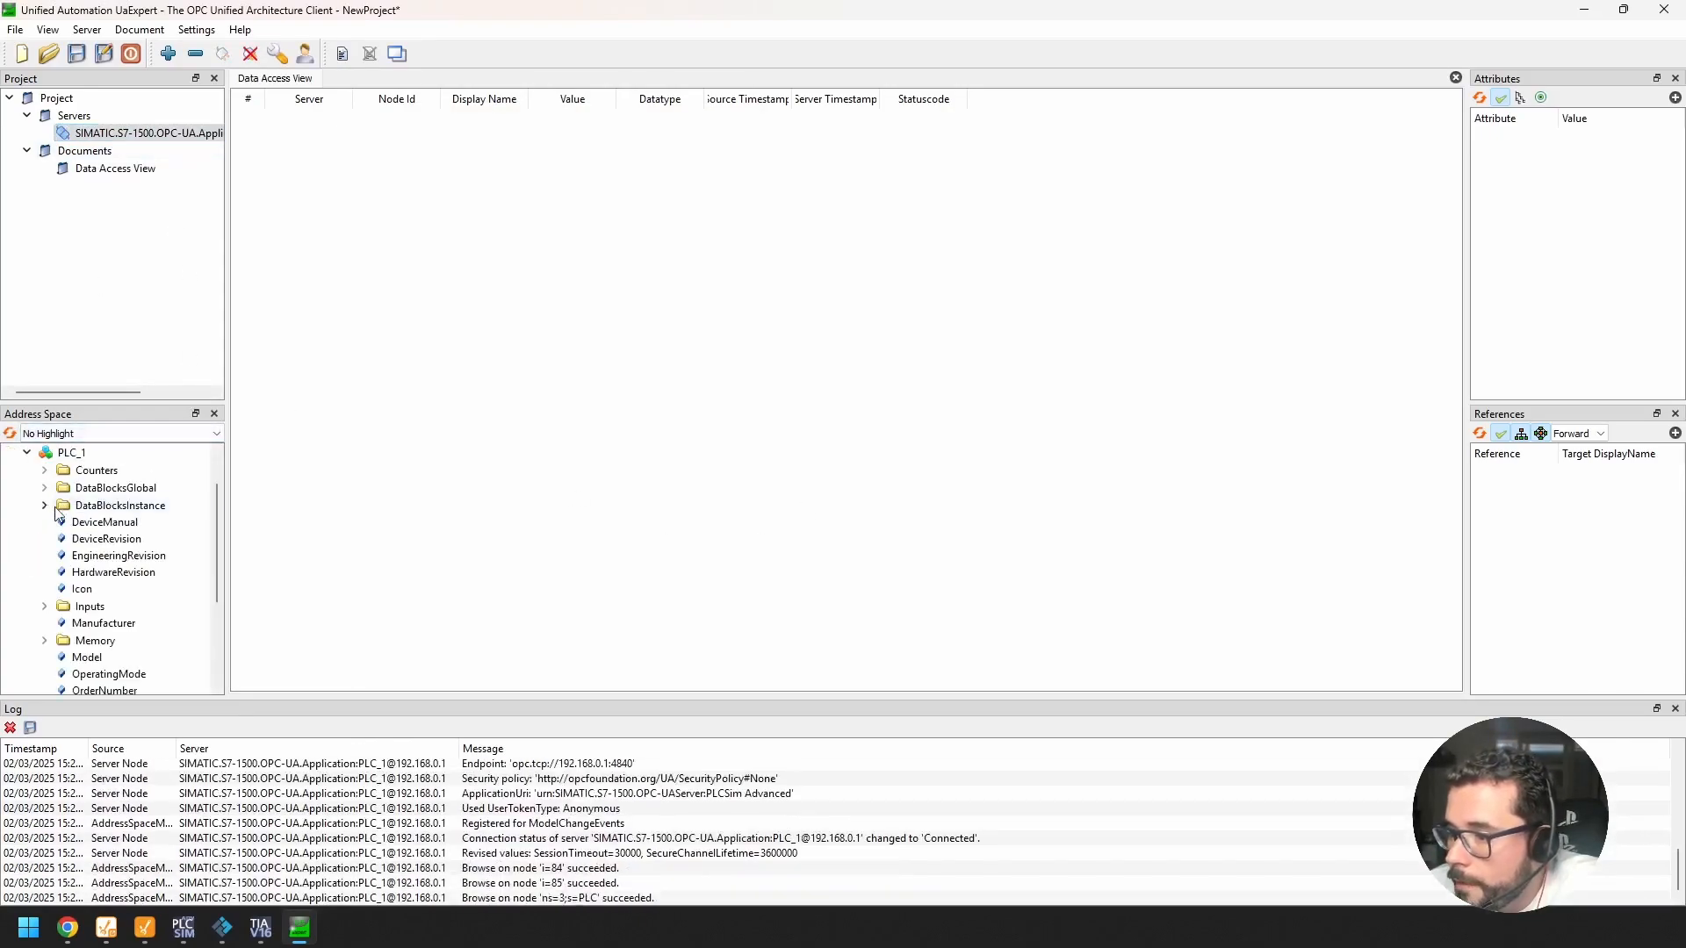
{"action": "left_click", "coordinate": [46, 641]}
{"action": "scroll", "coordinate": [97, 637], "scroll_direction": "down", "scroll_amount": 3}
{"action": "scroll", "coordinate": [144, 624], "scroll_direction": "up", "scroll_amount": 1}
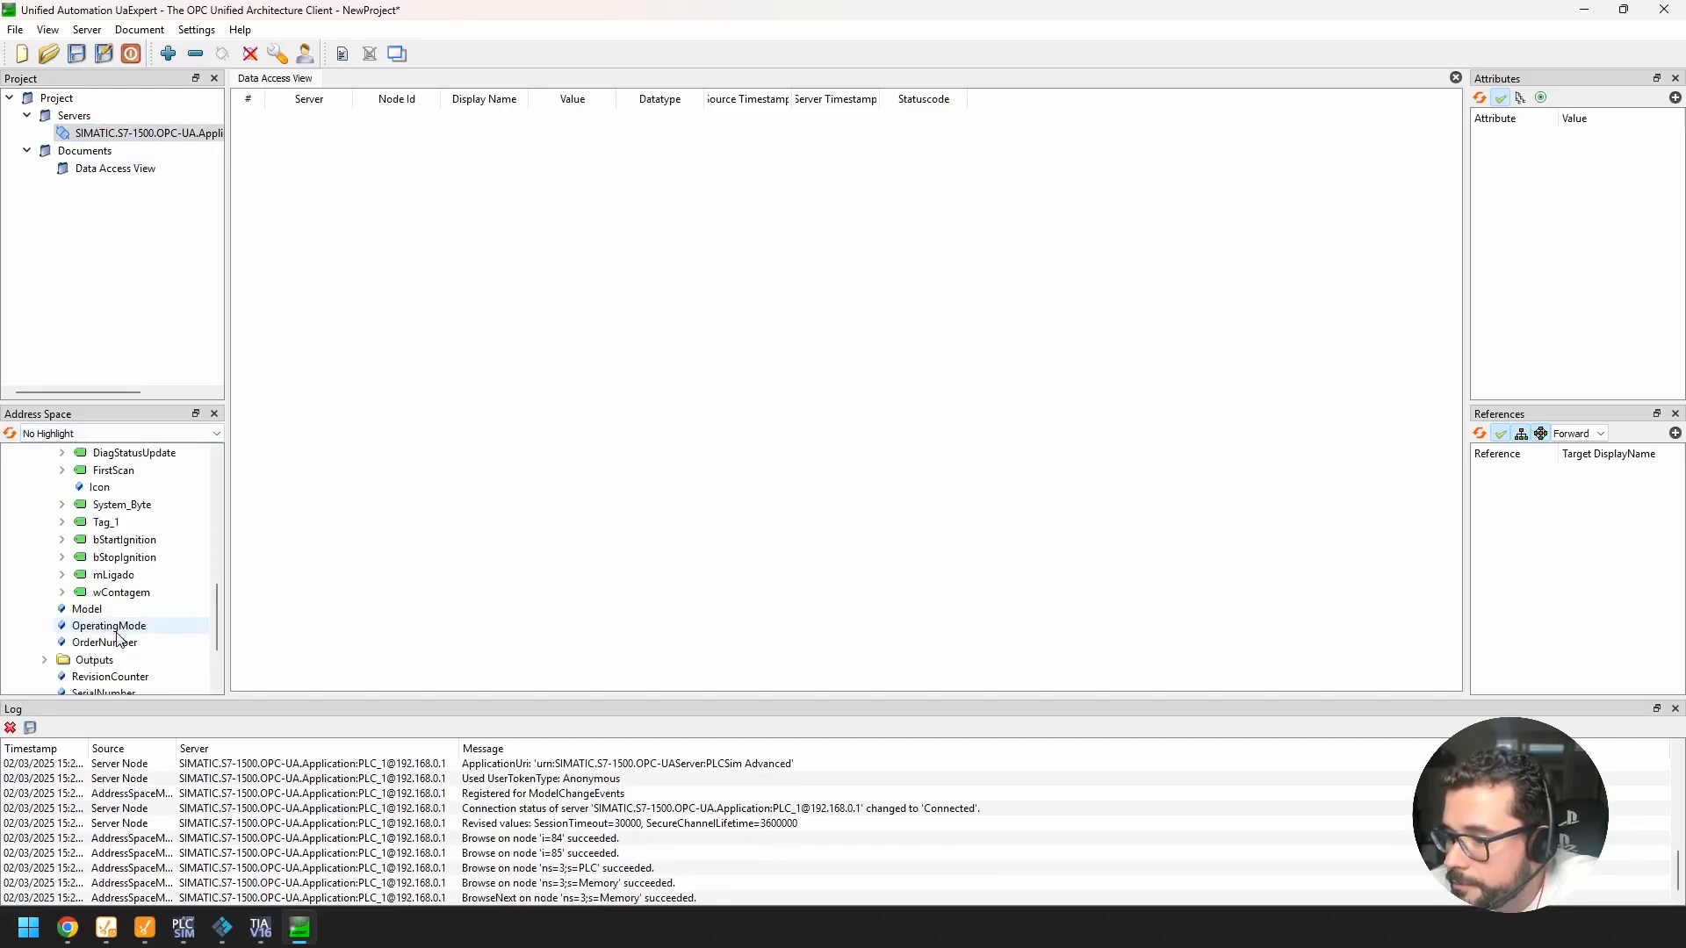
{"action": "left_click", "coordinate": [155, 593]}
{"action": "scroll", "coordinate": [160, 593], "scroll_direction": "up", "scroll_amount": 5}
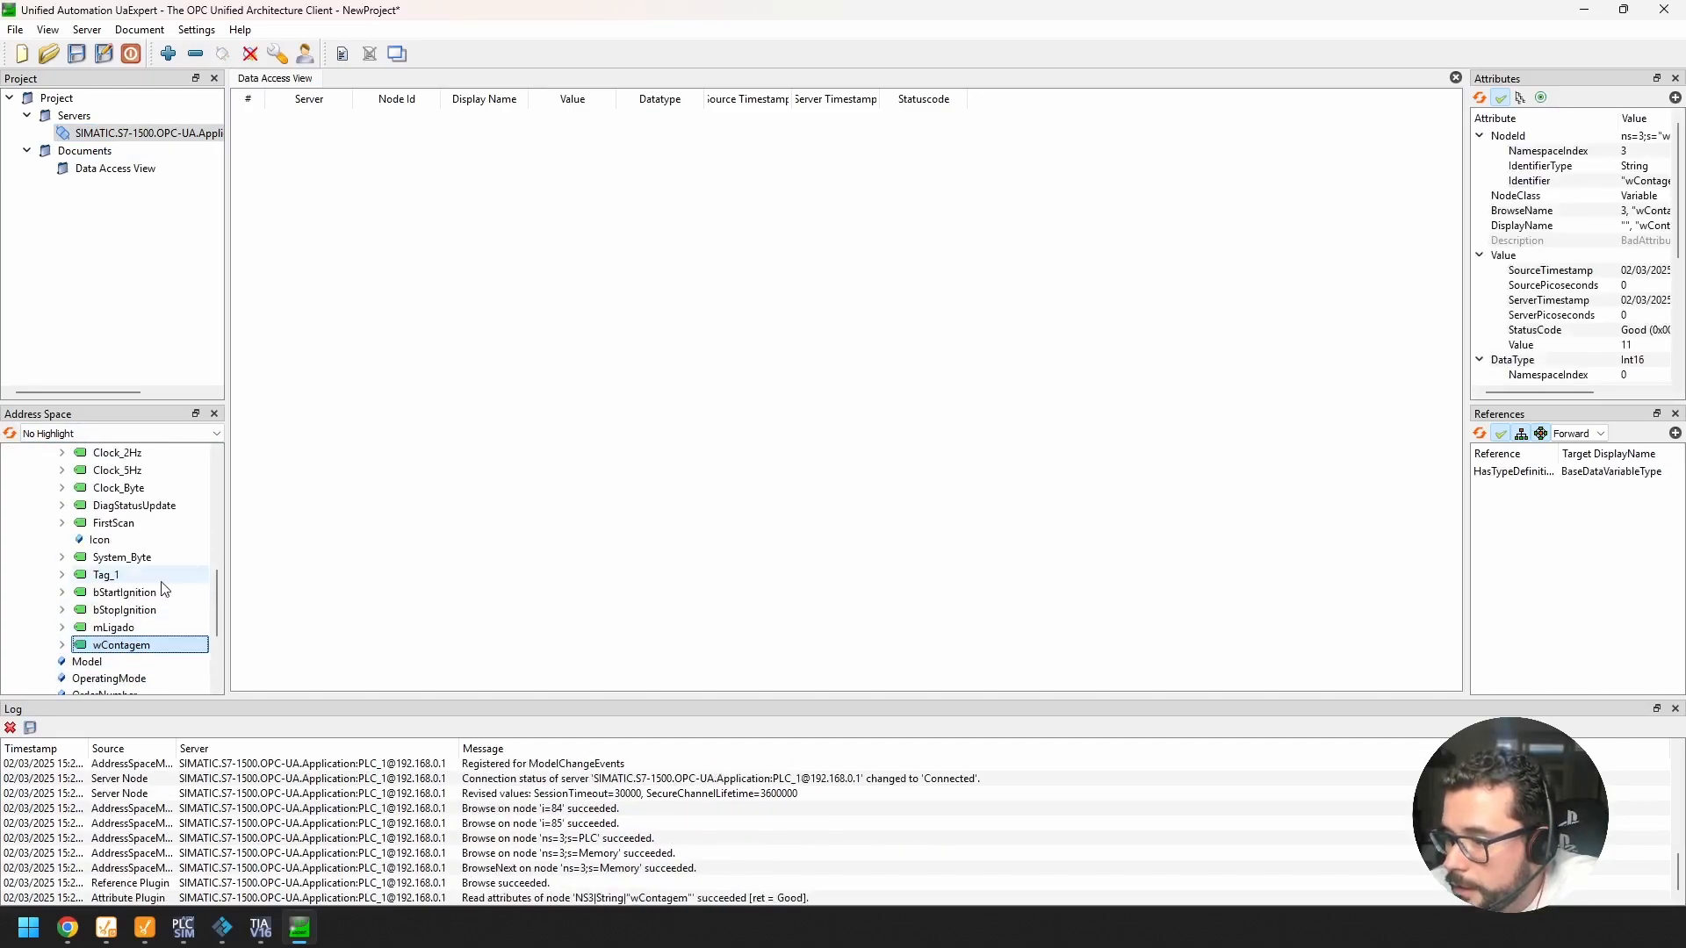
{"action": "left_click", "coordinate": [130, 506]}
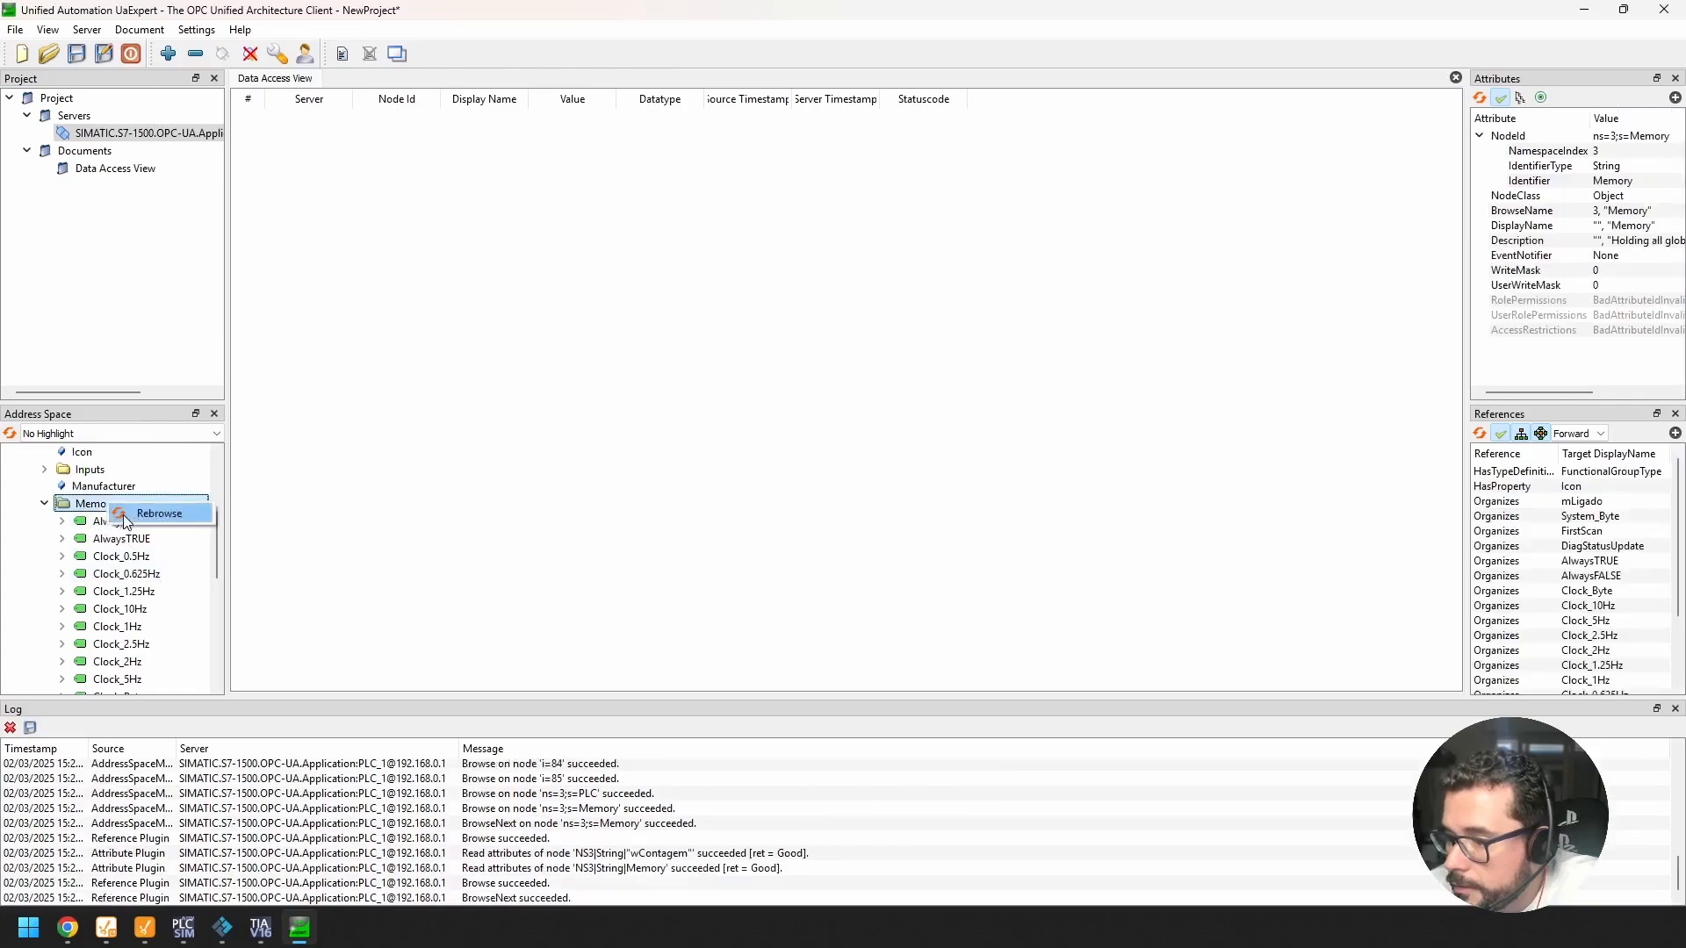
{"action": "scroll", "coordinate": [139, 518], "scroll_direction": "down", "scroll_amount": 4}
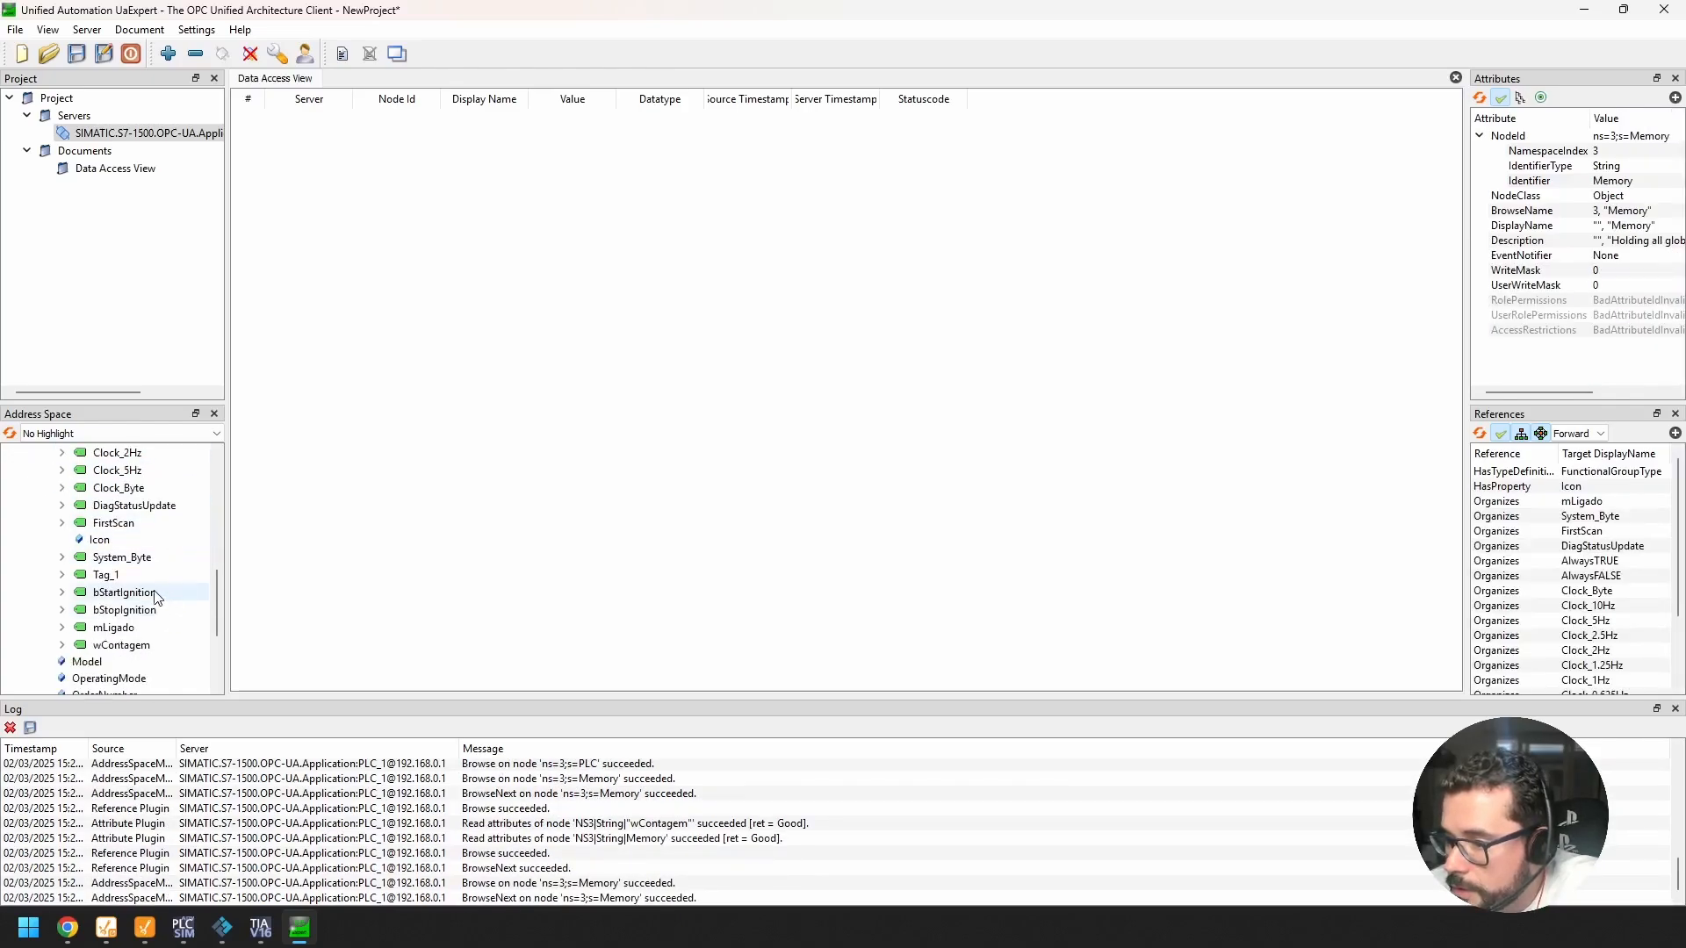
Step: Add bStartIgnition and bStopIgnition to the Data Access View to monitor their values
{"action": "left_click", "coordinate": [156, 593]}
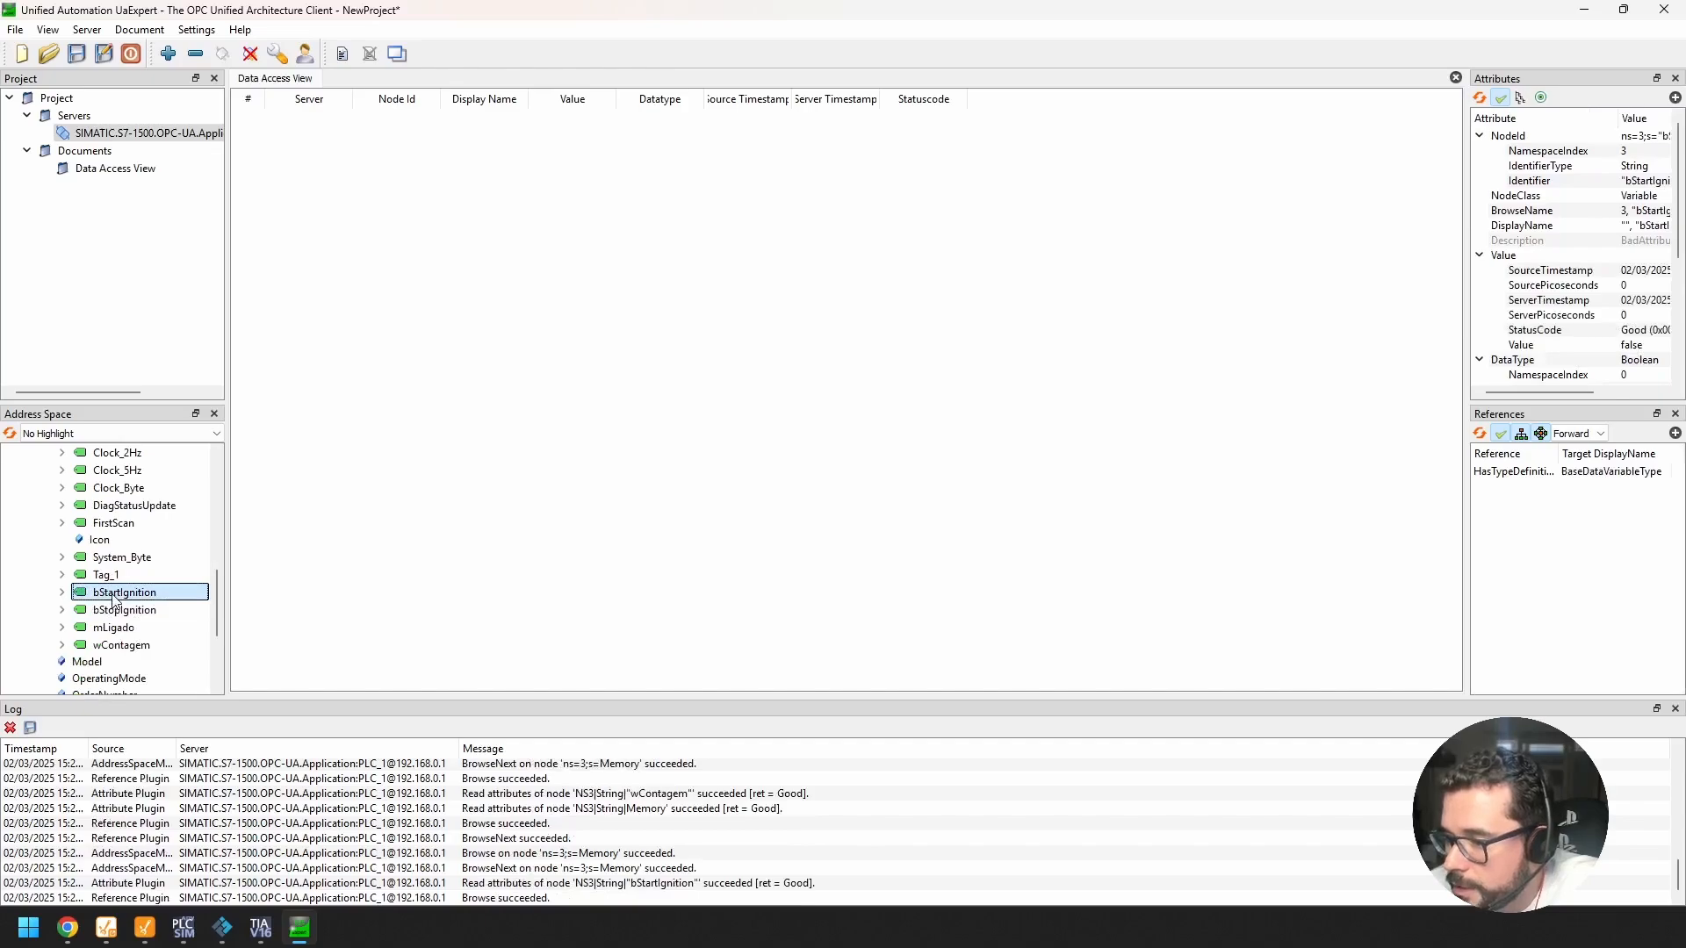
{"action": "left_click_drag", "start_coordinate": [115, 601], "coordinate": [385, 406]}
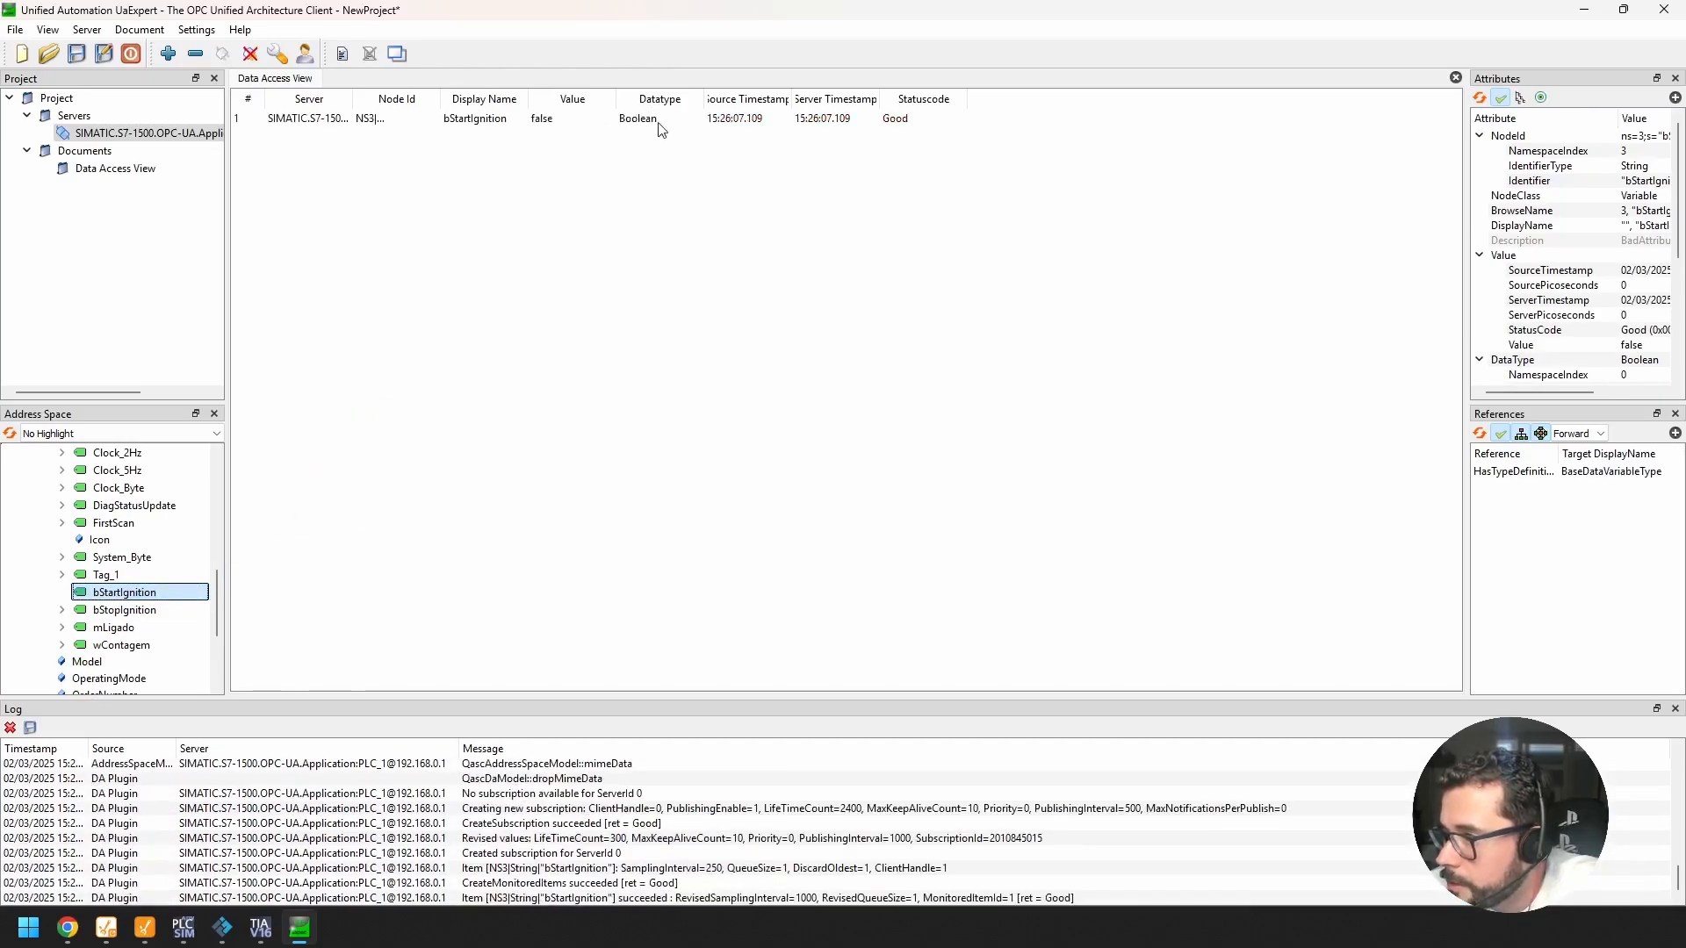
{"action": "left_click_drag", "start_coordinate": [124, 610], "coordinate": [455, 323]}
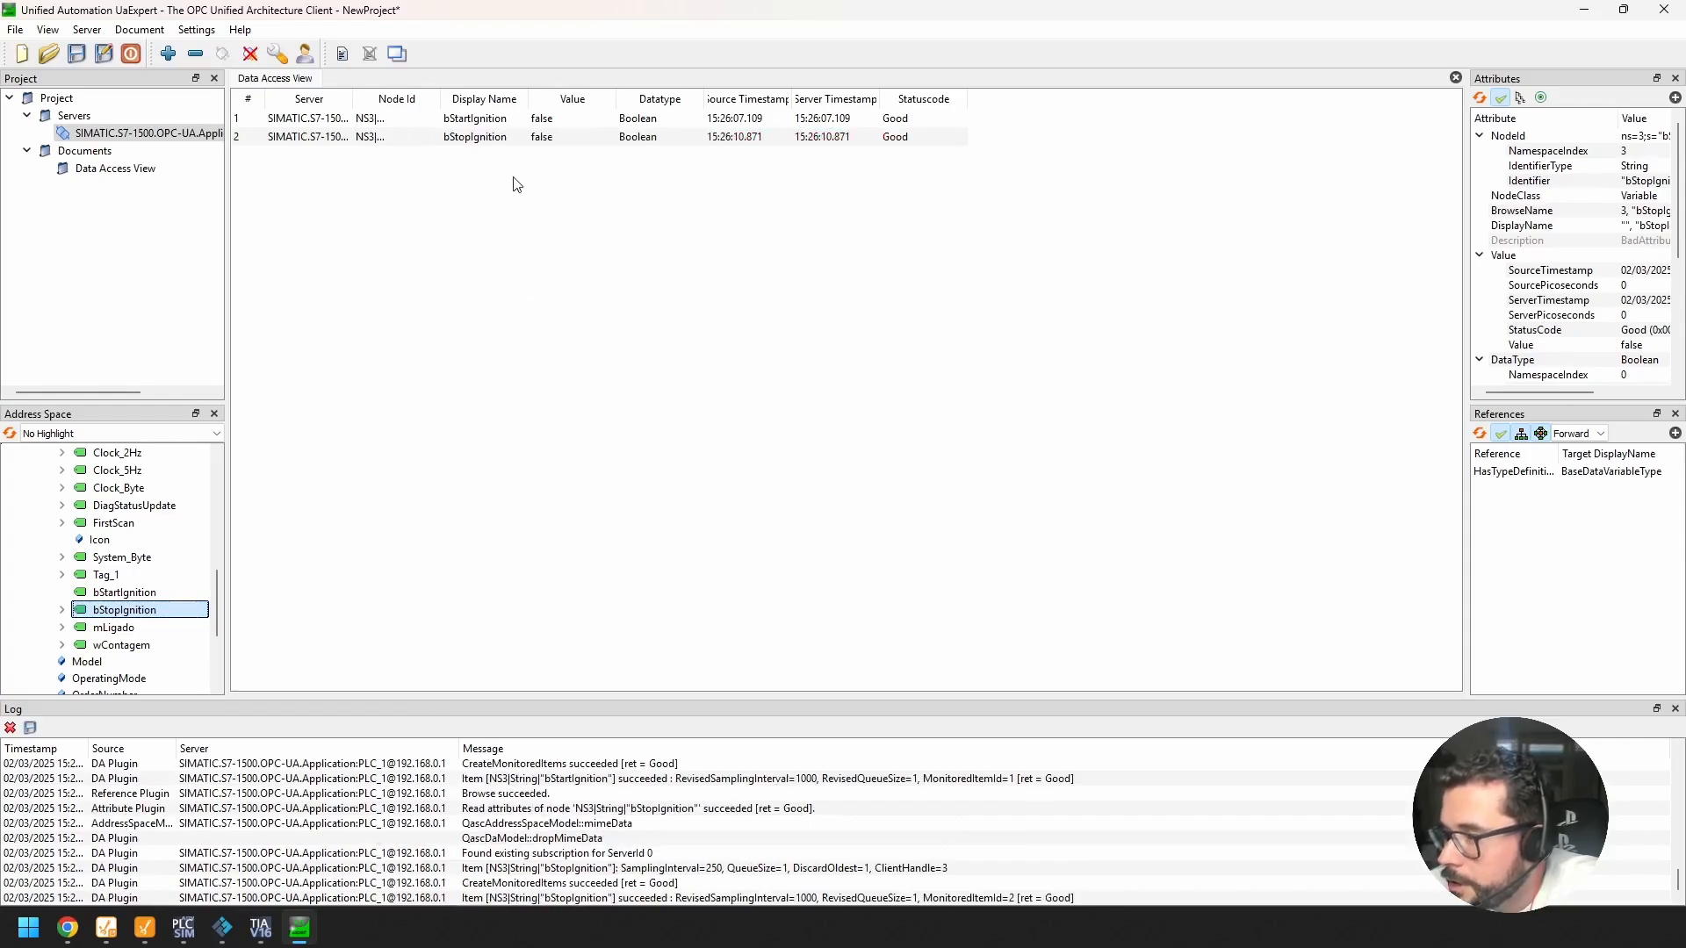
Step: Close UaExpert without saving its project, and close TIA Portal with the changes to Project1.Factoryio saved
{"action": "left_click_drag", "start_coordinate": [530, 18], "coordinate": [1025, 85]}
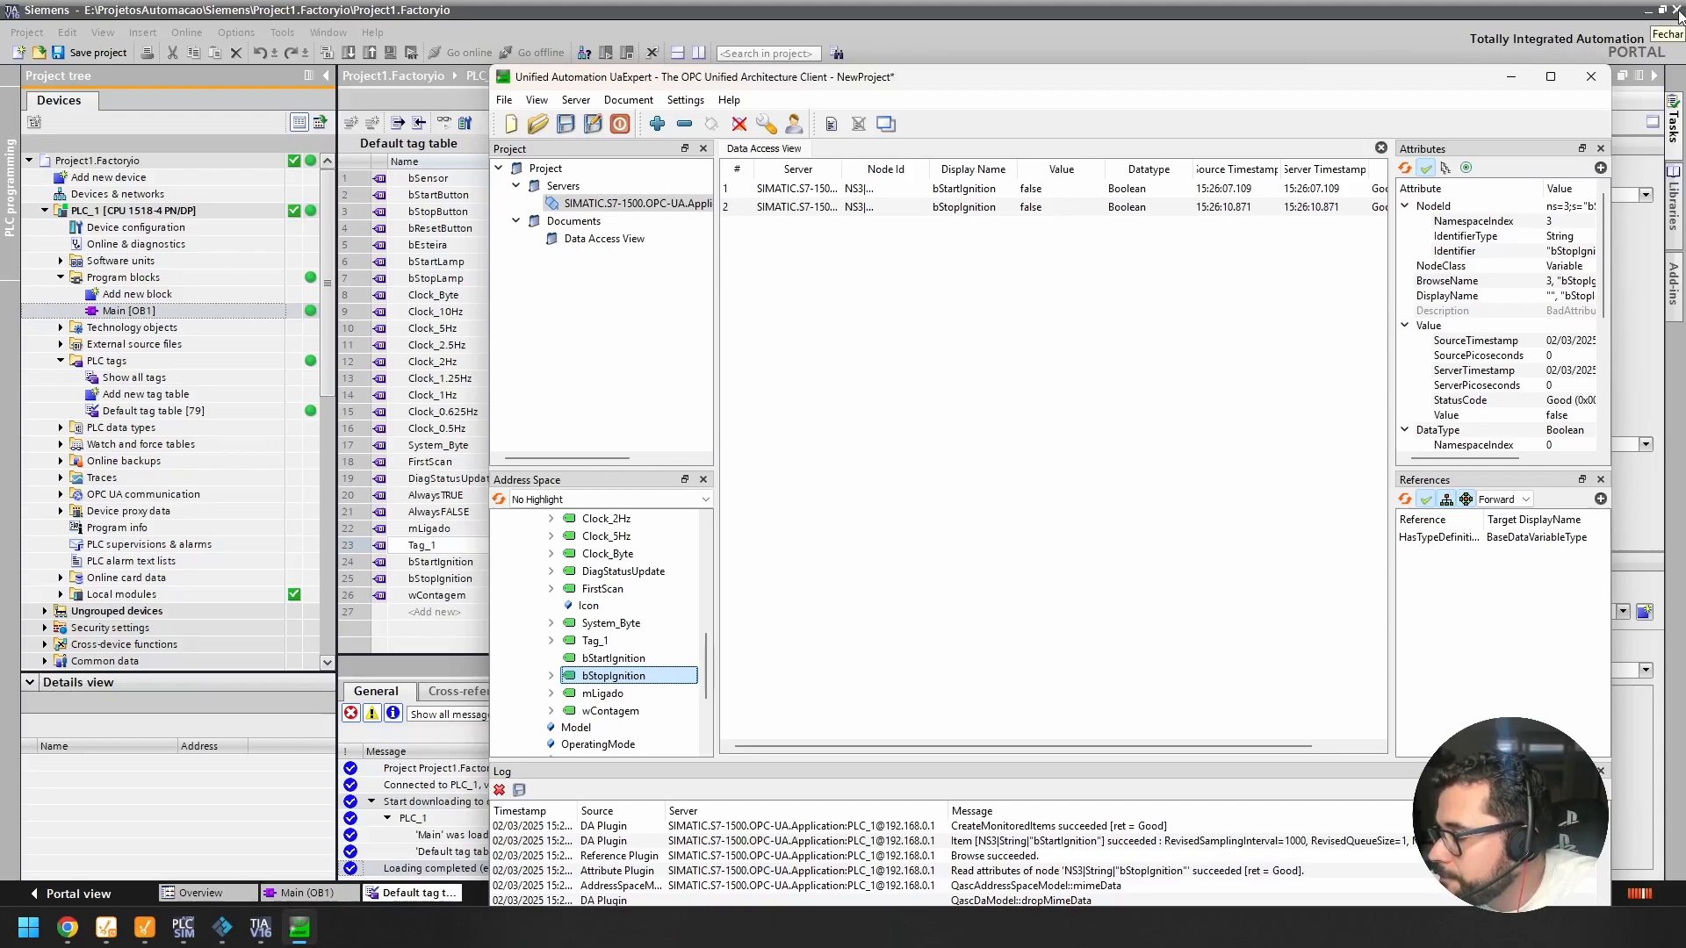
{"action": "left_click", "coordinate": [1590, 78]}
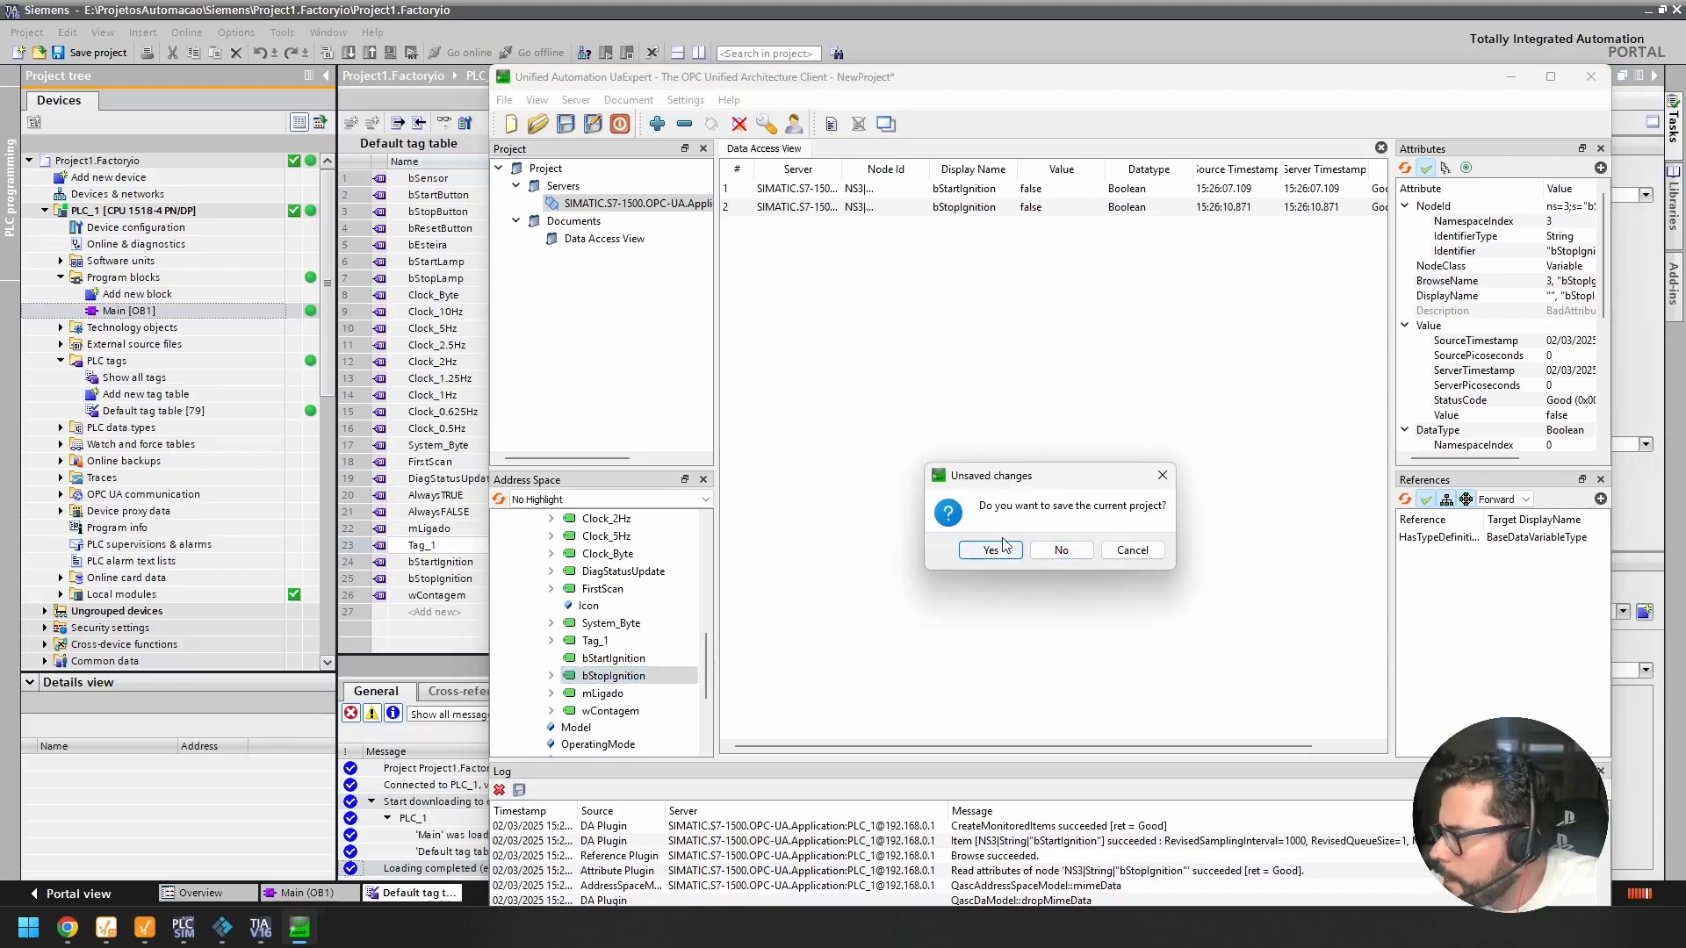
{"action": "left_click", "coordinate": [1077, 548]}
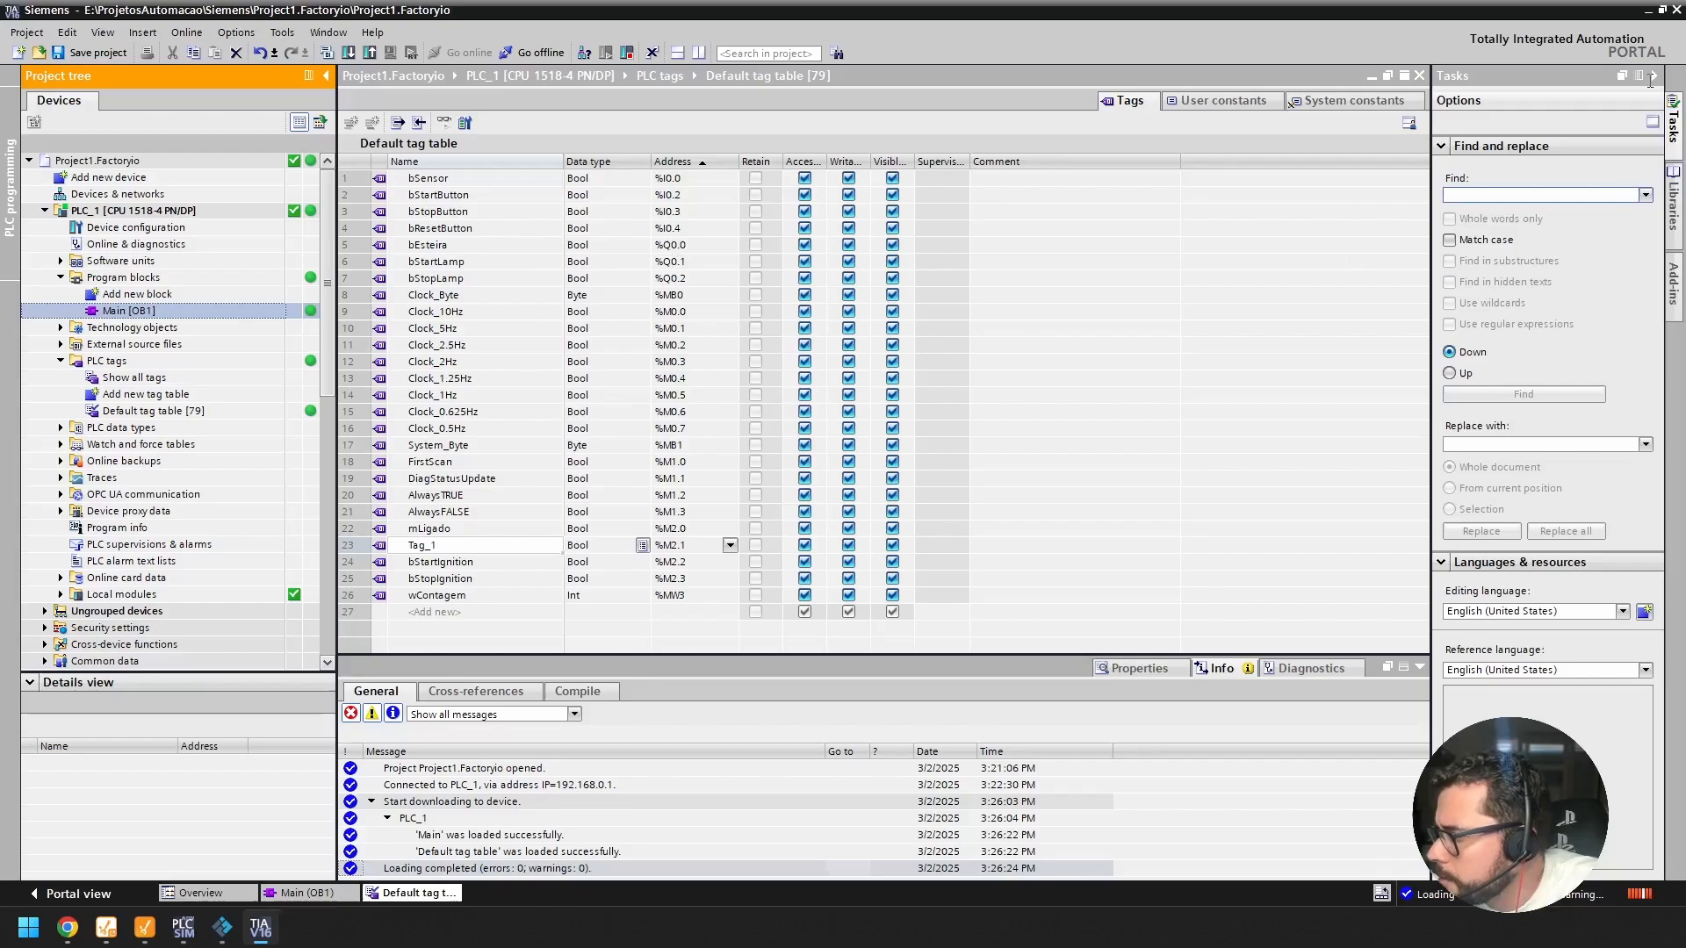
{"action": "left_click", "coordinate": [1674, 10]}
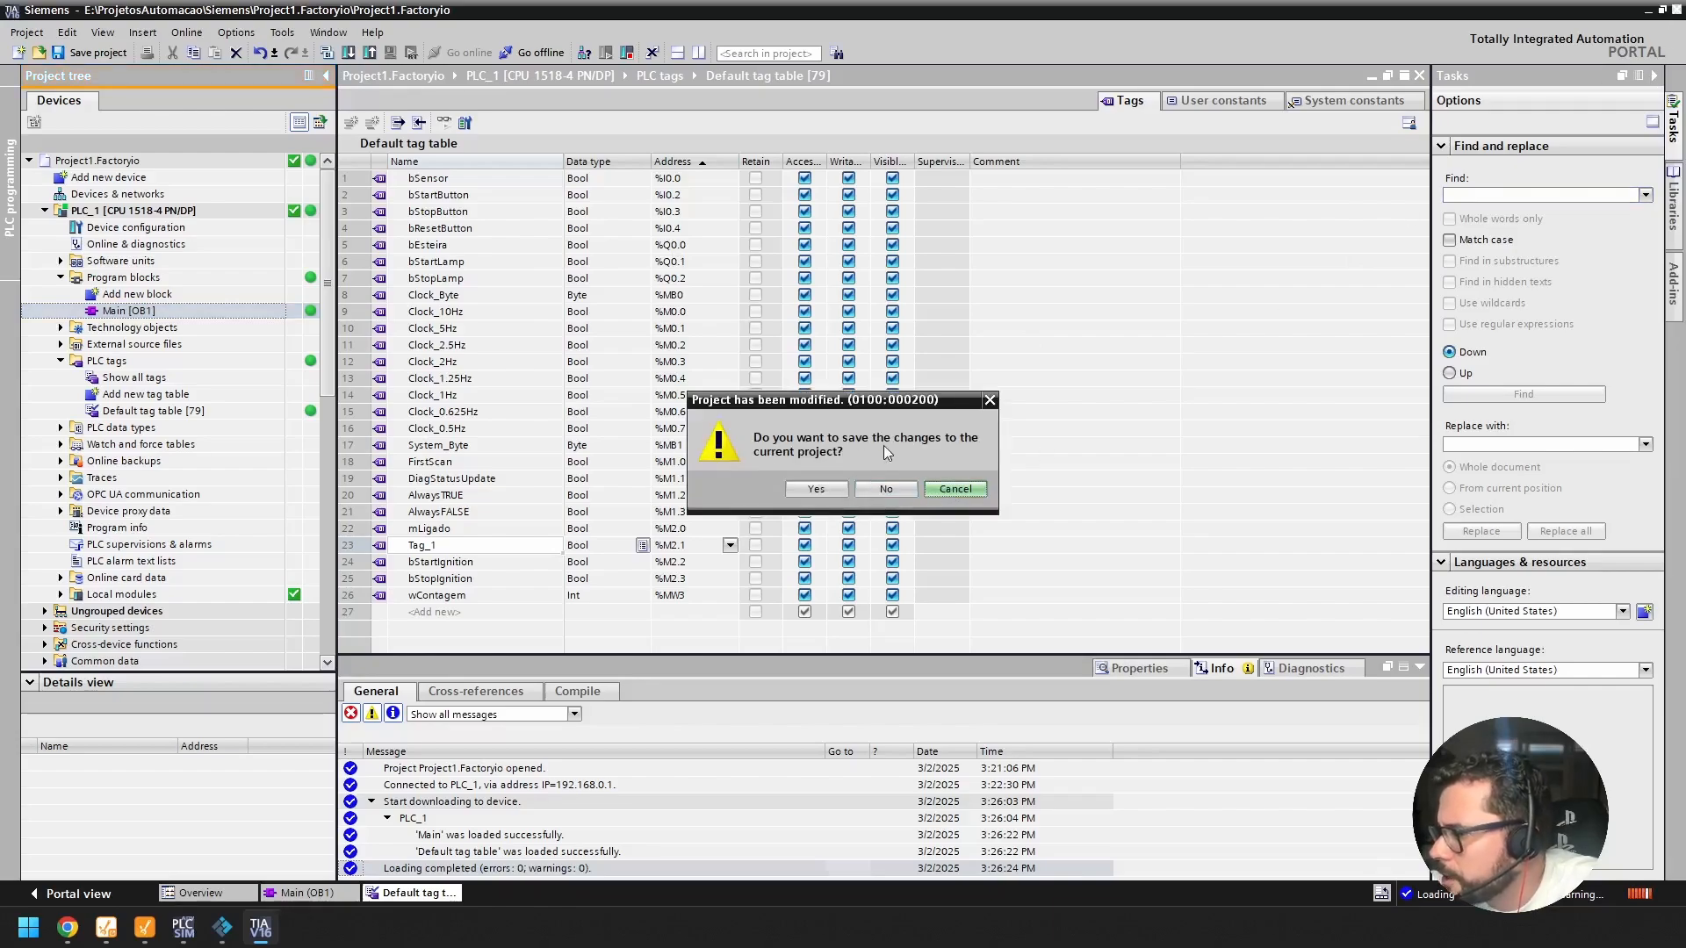
{"action": "left_click", "coordinate": [824, 492]}
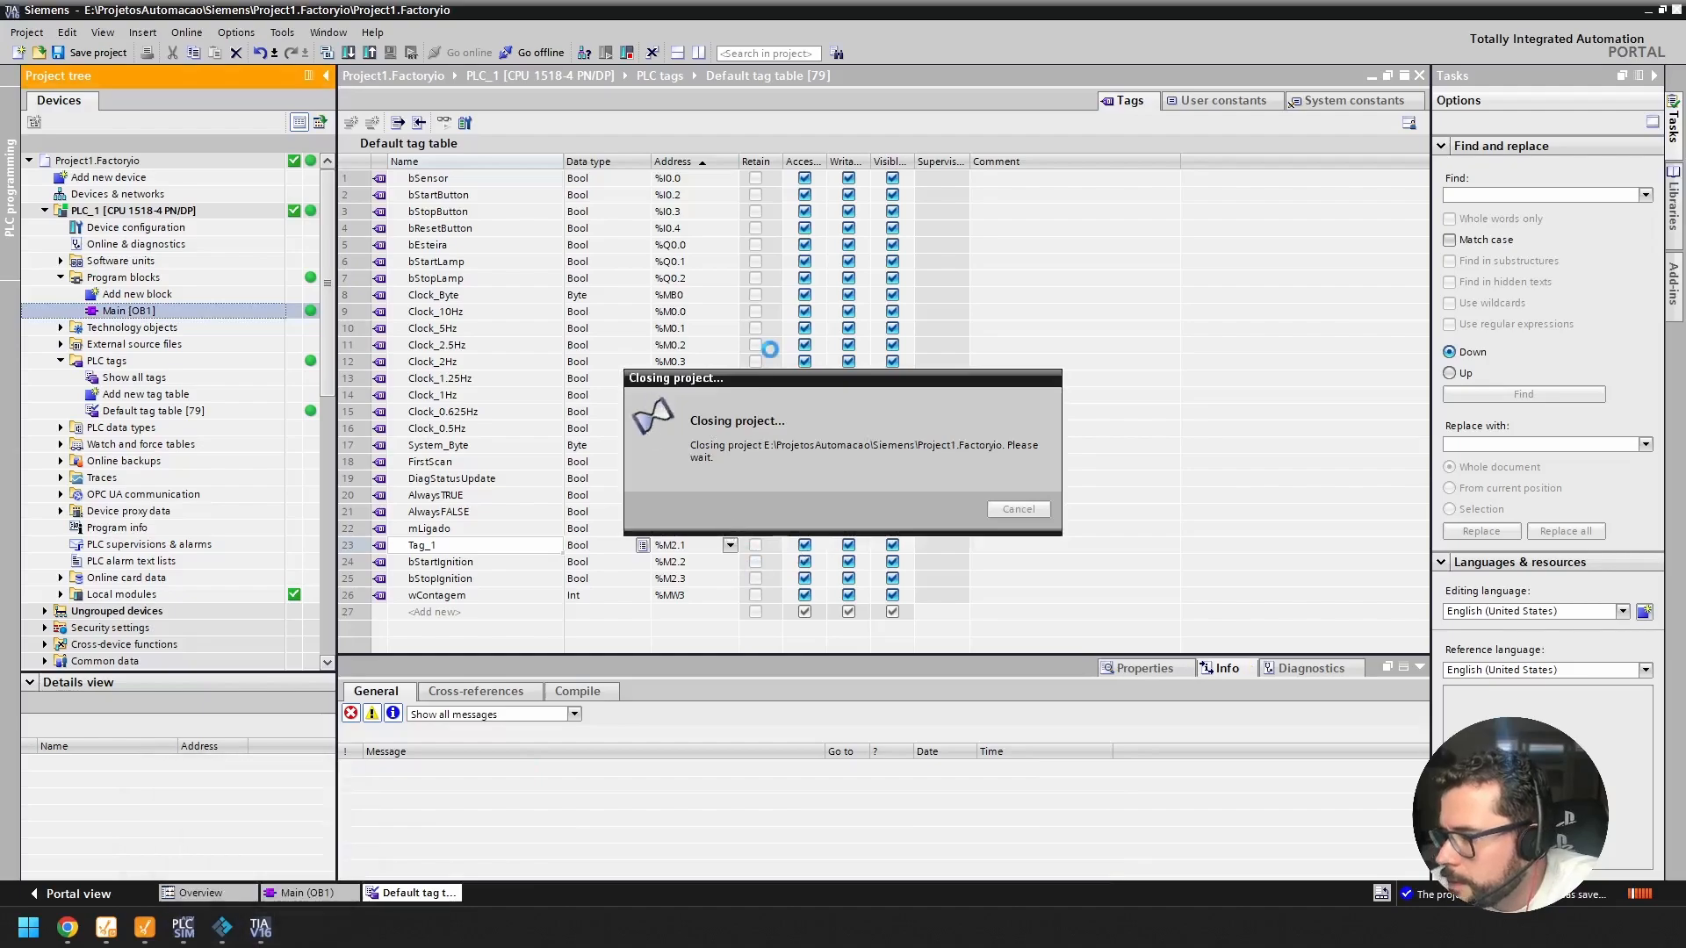
Step: Switch to Ignition Designer and dock the Perspective Property Editor and Perspective Components palette beside the Home view
{"action": "left_click", "coordinate": [143, 931]}
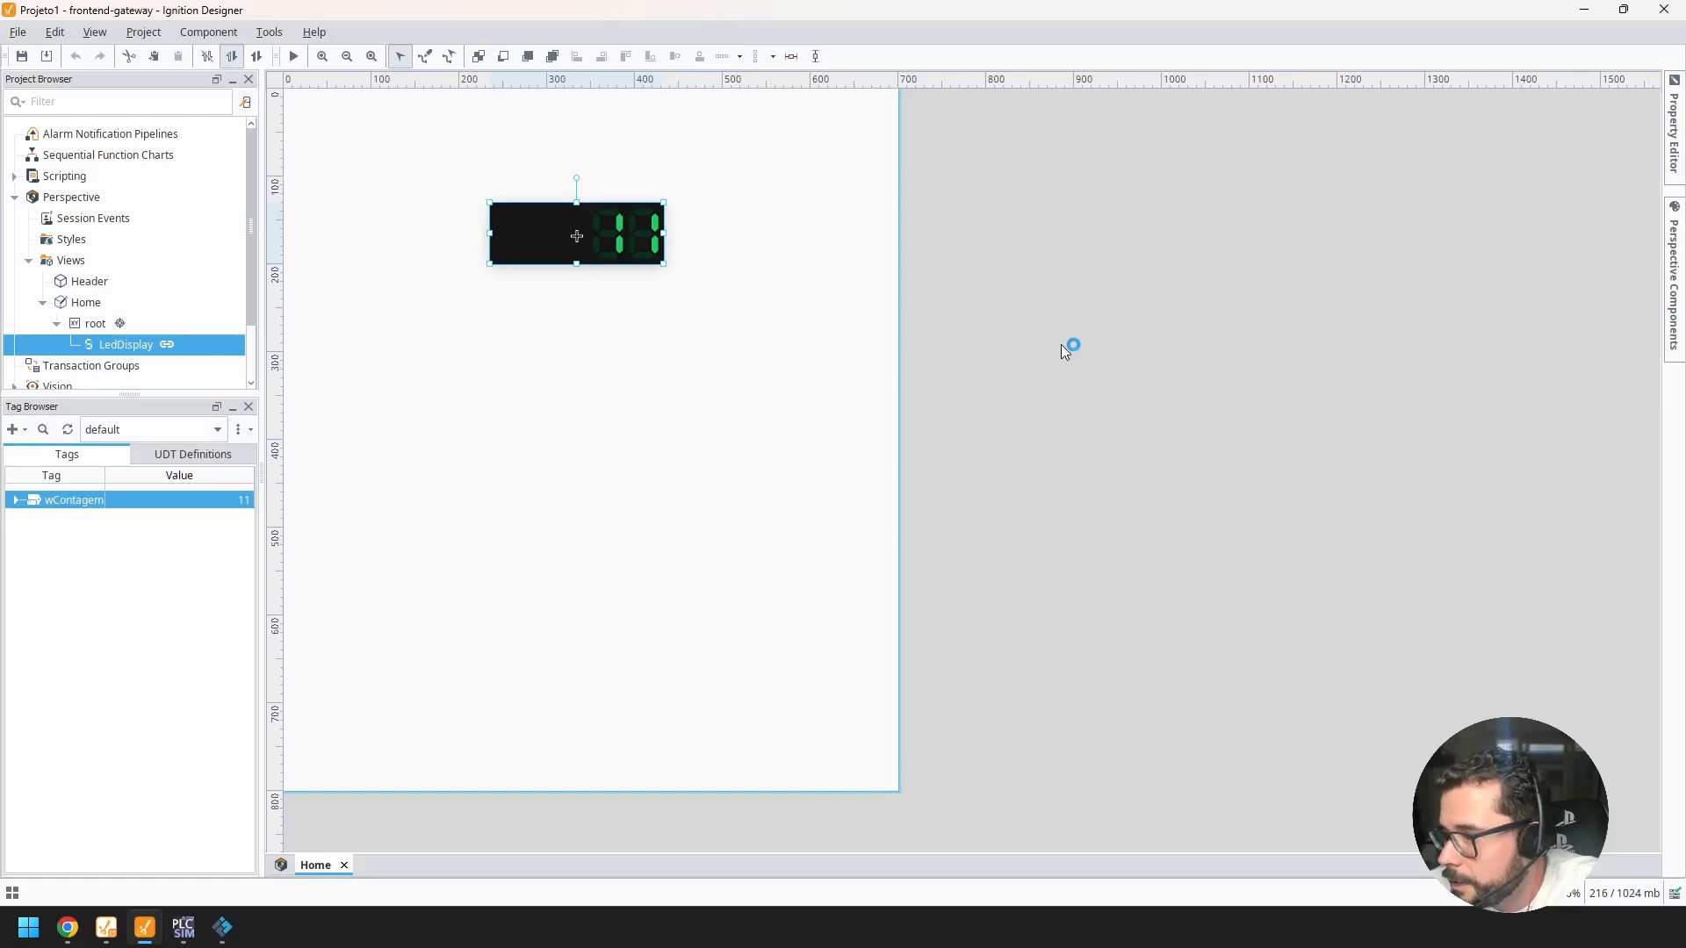
{"action": "left_click", "coordinate": [1673, 123]}
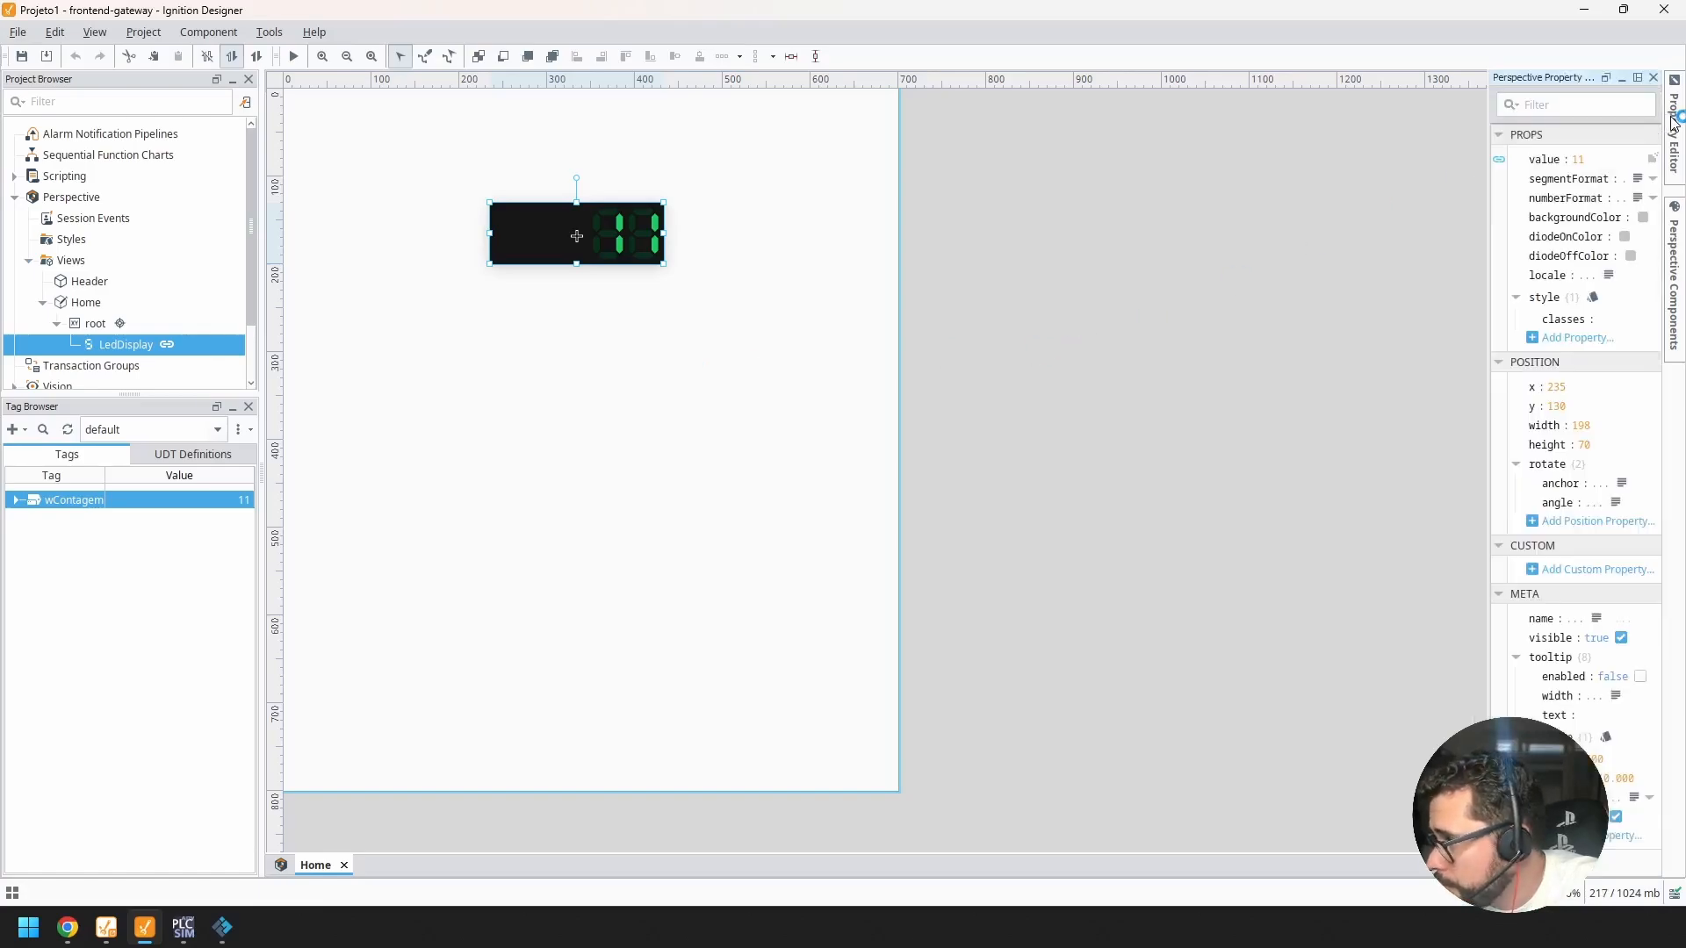
{"action": "left_click", "coordinate": [1637, 79]}
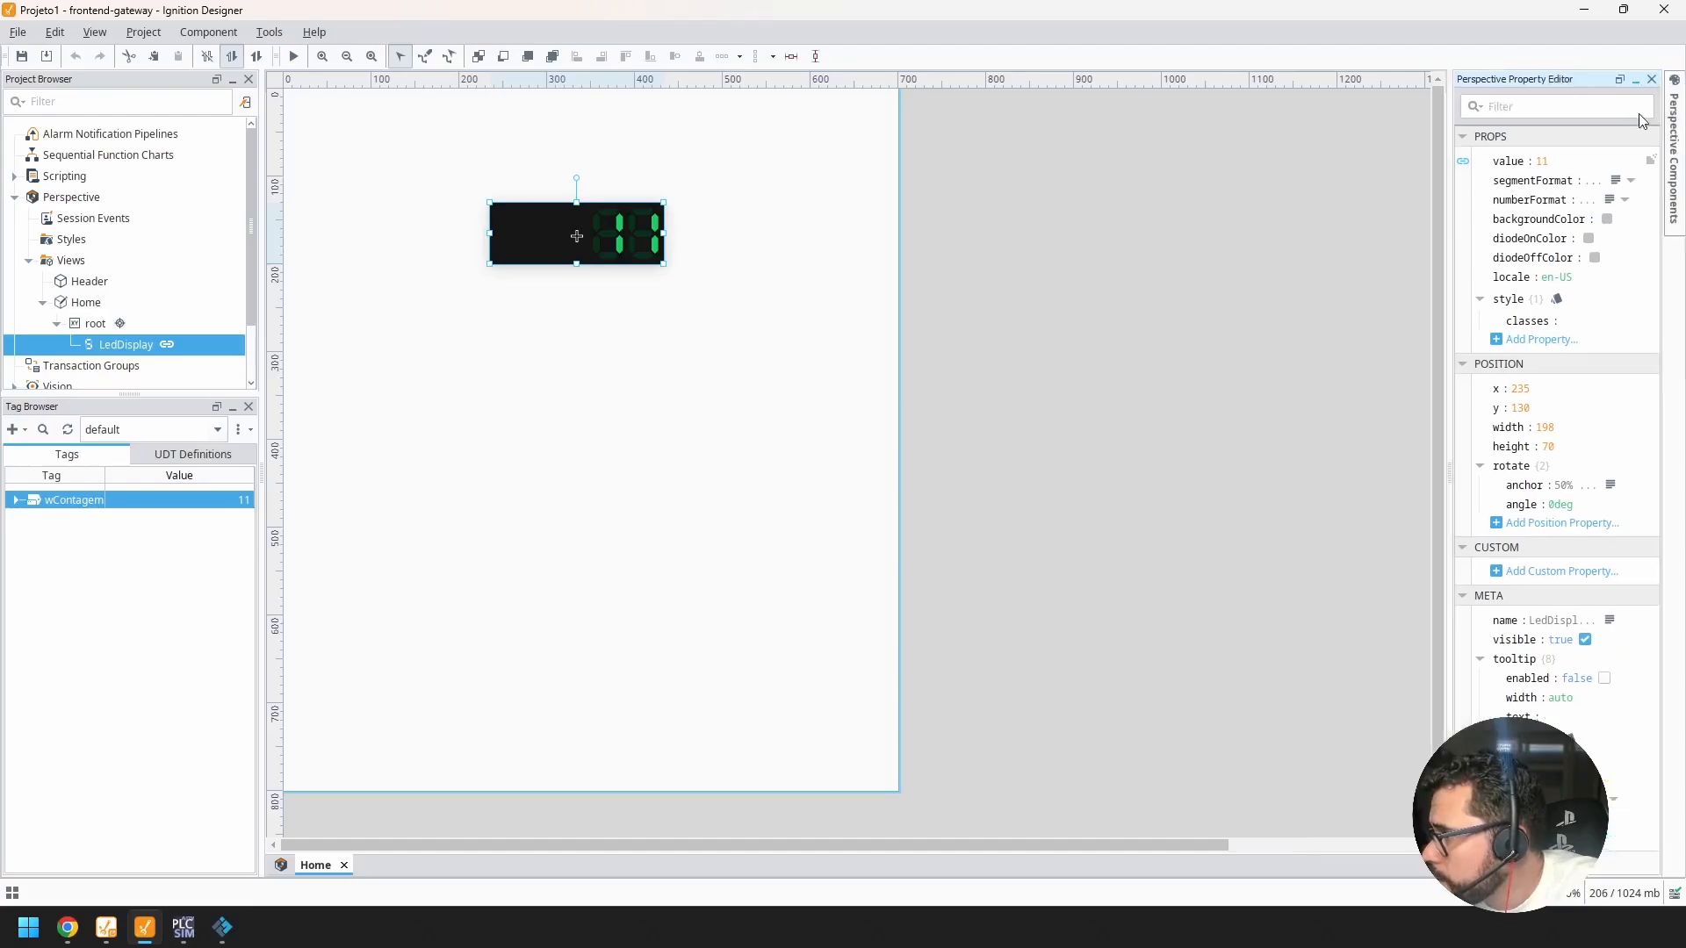
{"action": "left_click", "coordinate": [1677, 191]}
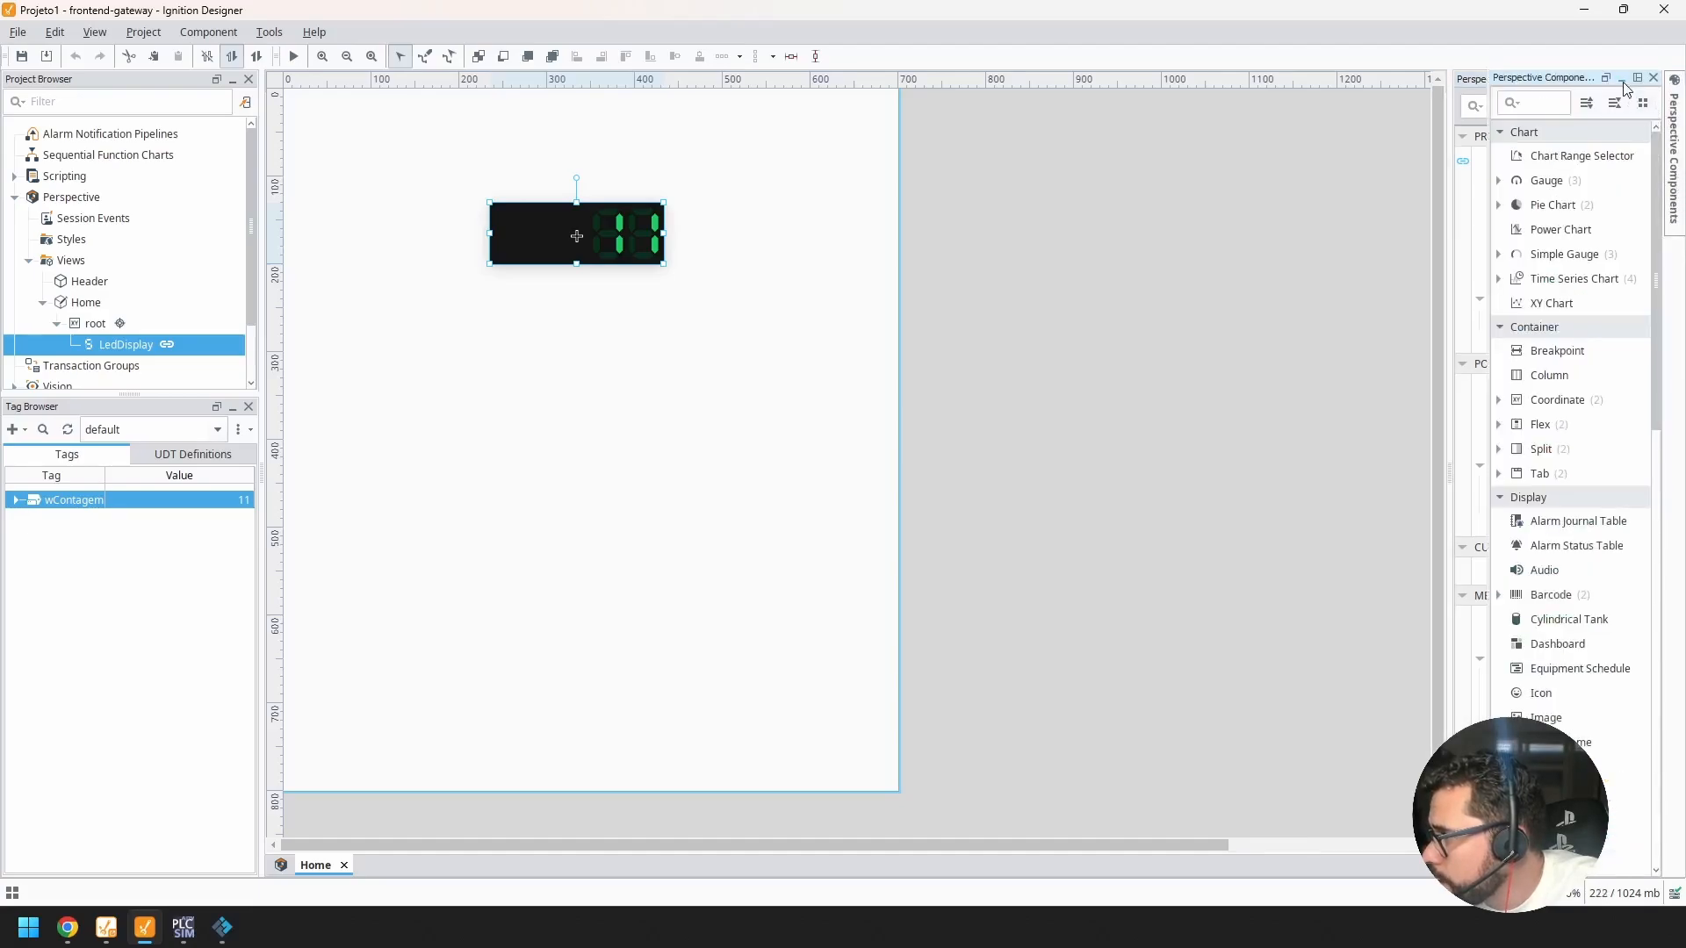
{"action": "left_click", "coordinate": [1637, 79]}
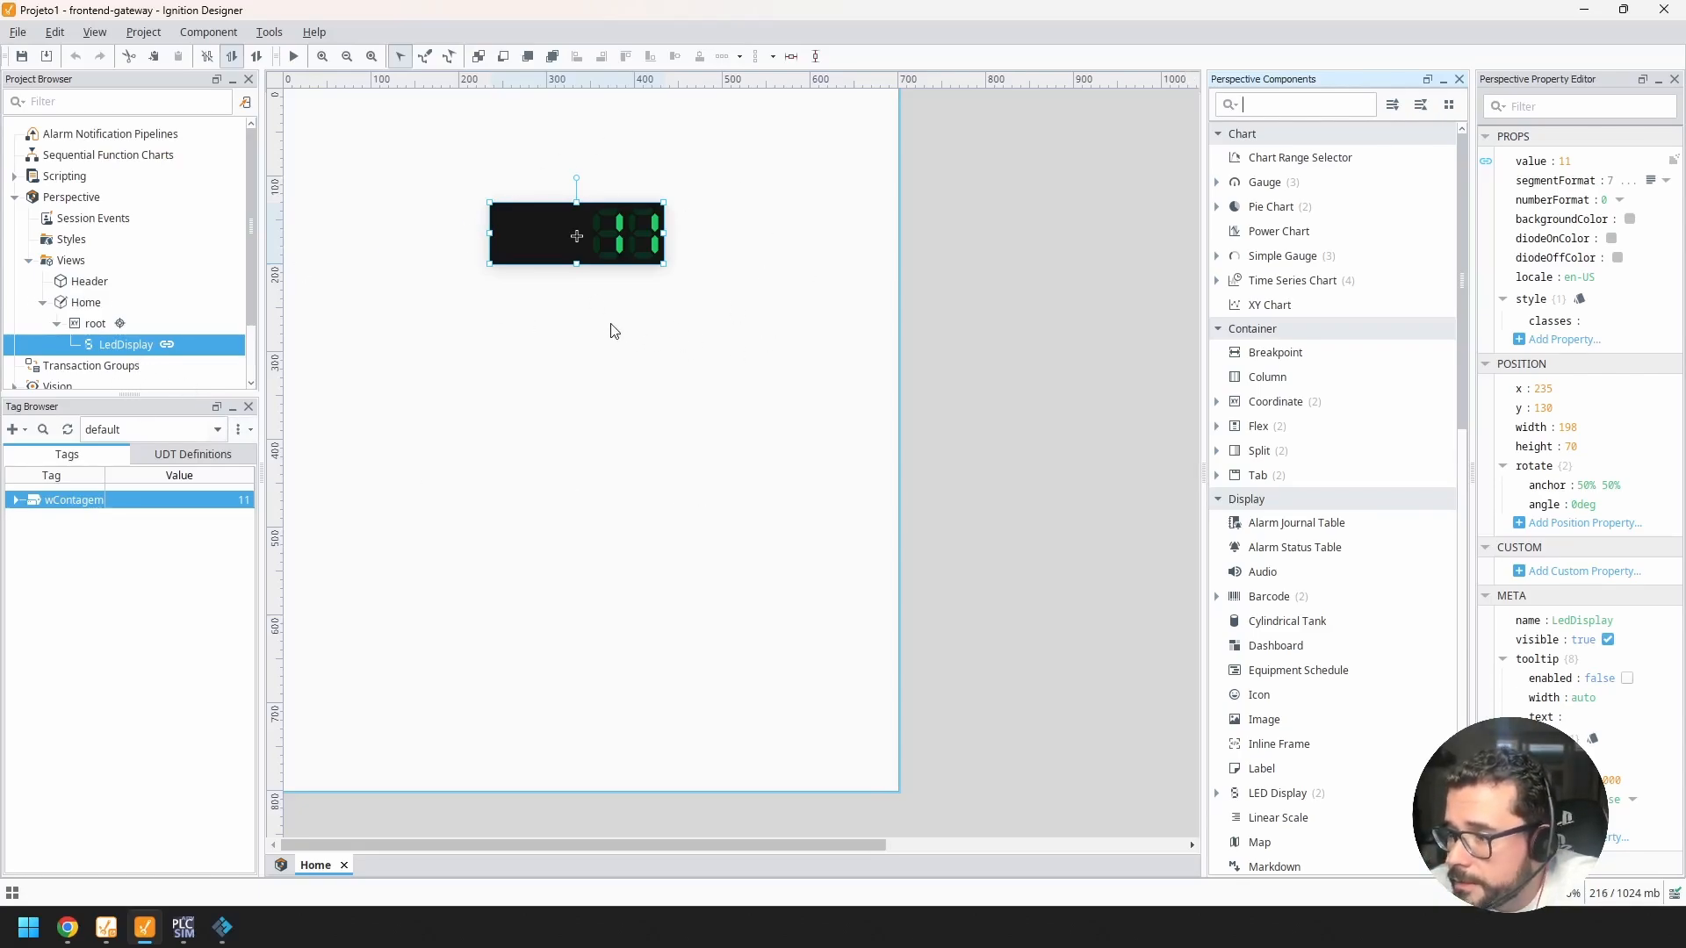
{"action": "left_click", "coordinate": [99, 542]}
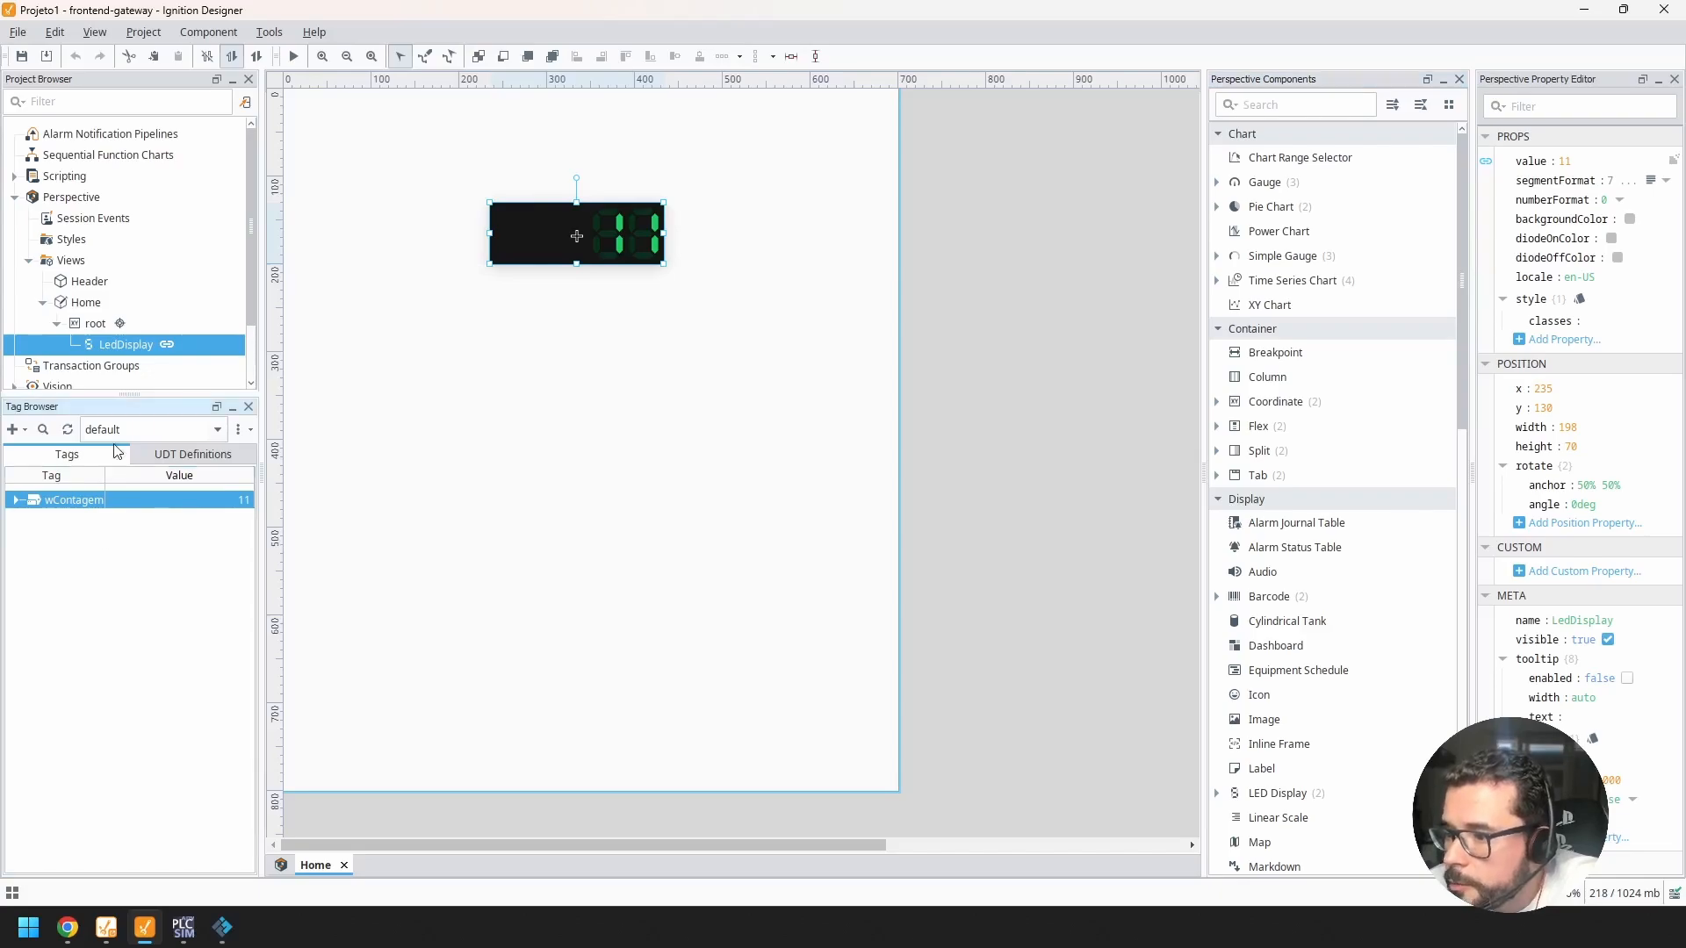
{"action": "left_click", "coordinate": [13, 429]}
{"action": "mouse_move", "coordinate": [112, 533]}
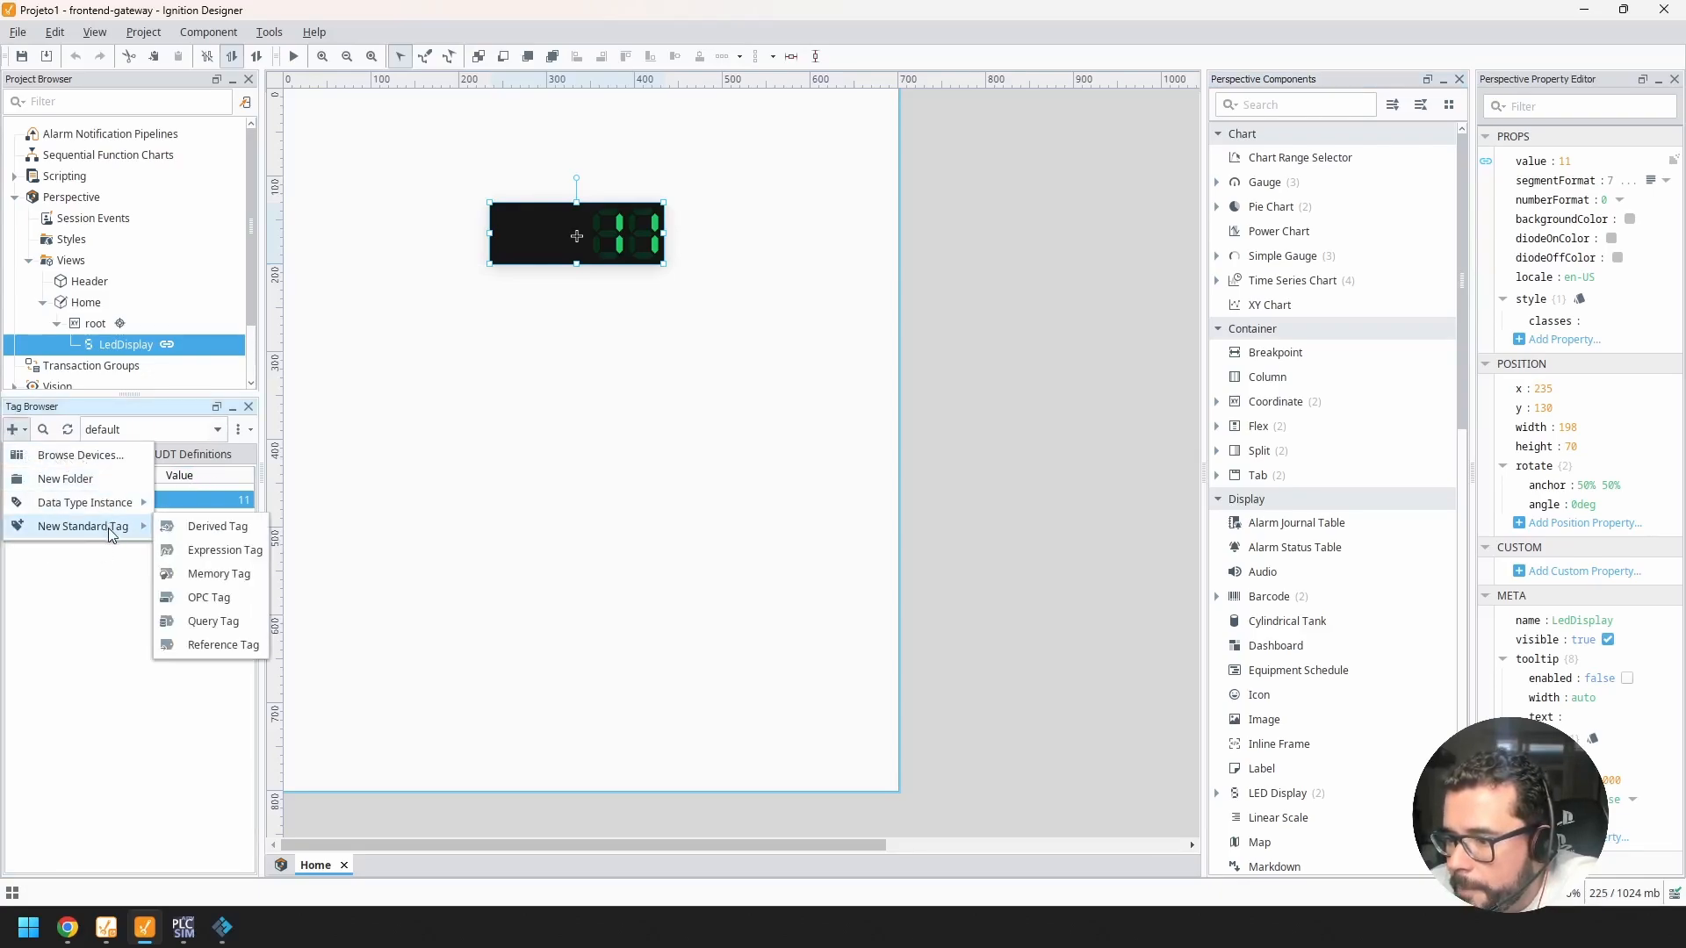
{"action": "left_click", "coordinate": [80, 603]}
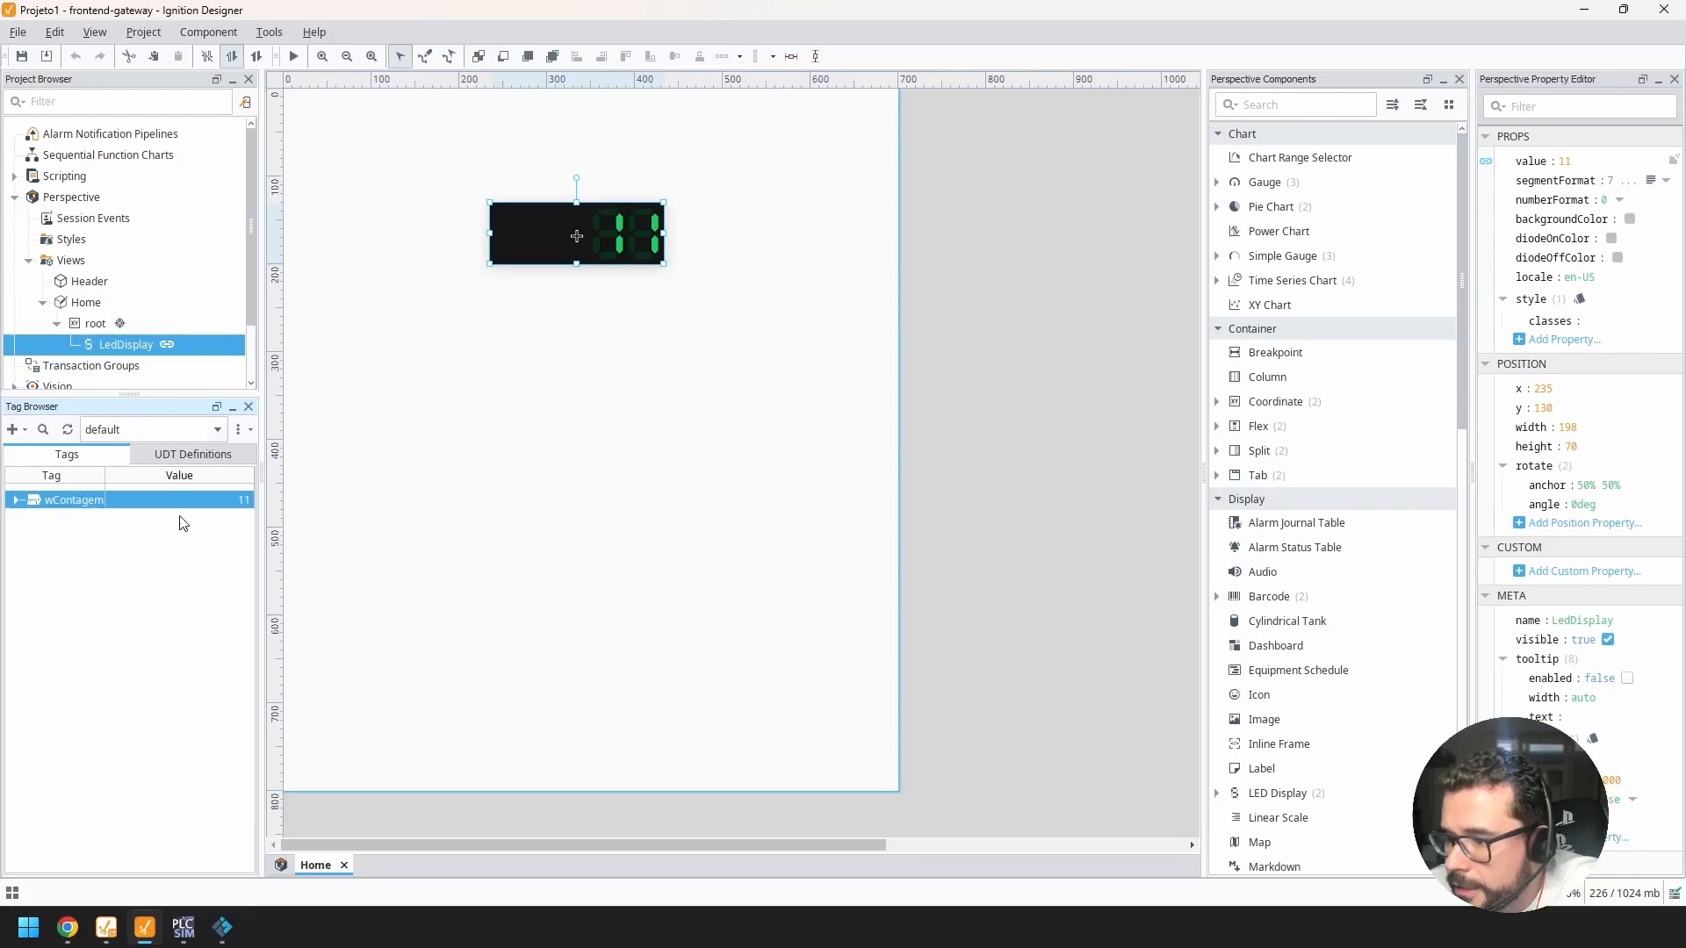
Step: Review the wContagem tag's properties in the Tag Editor and leave it without making changes
{"action": "right_click", "coordinate": [100, 529]}
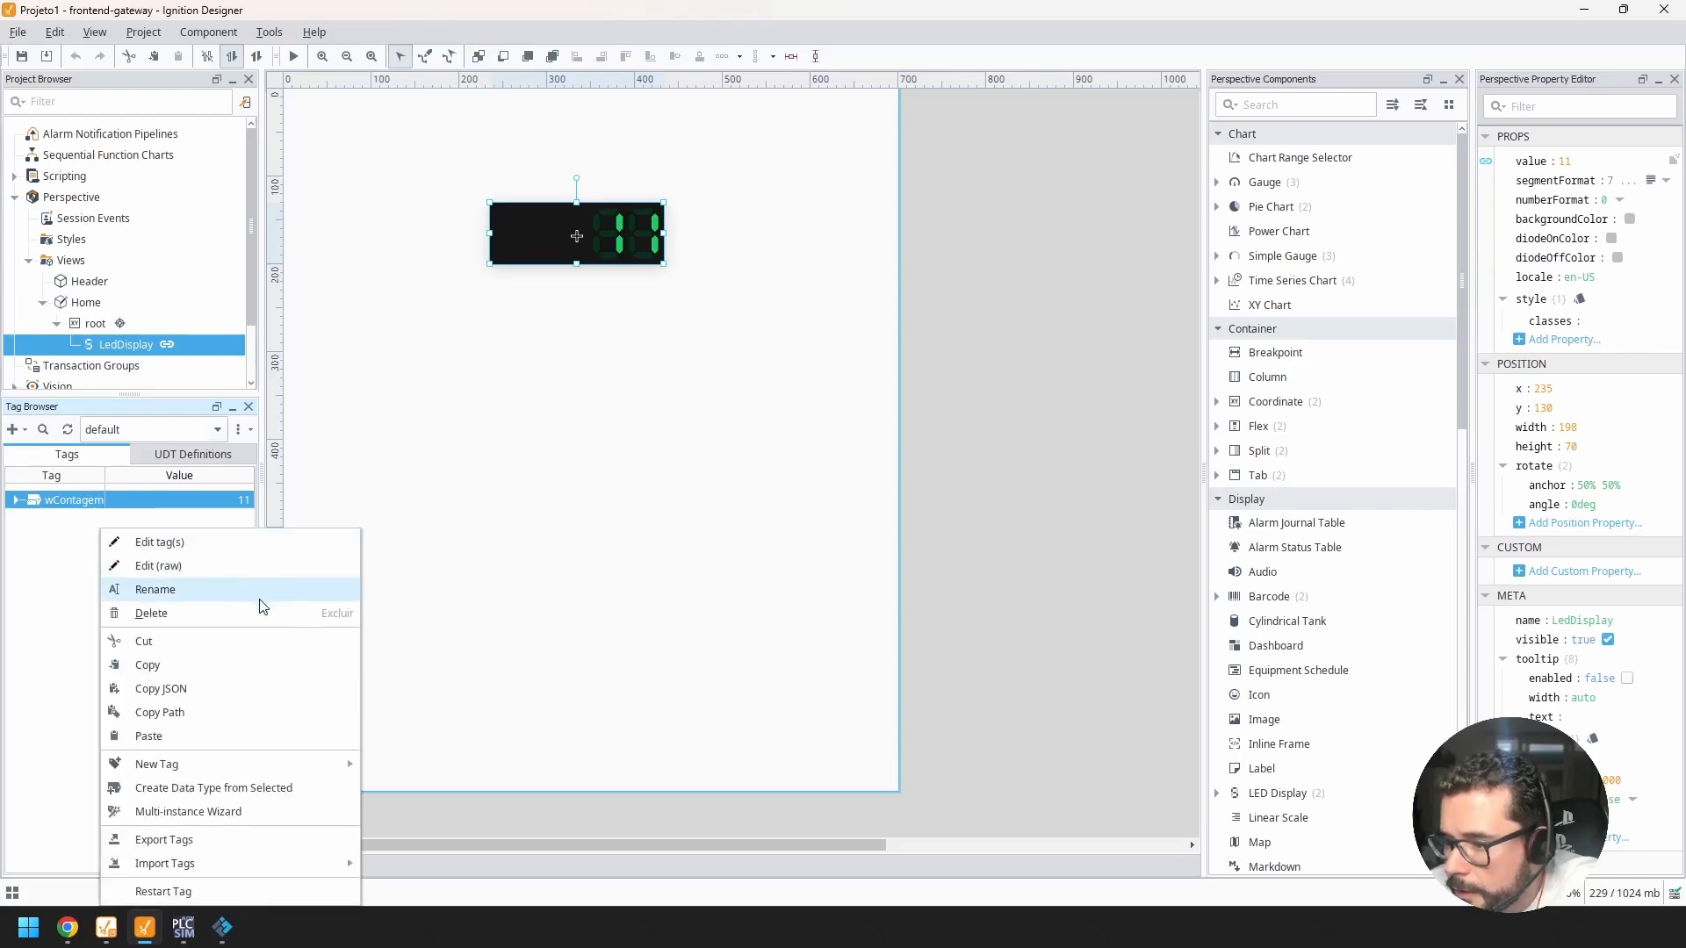
{"action": "left_click", "coordinate": [273, 545]}
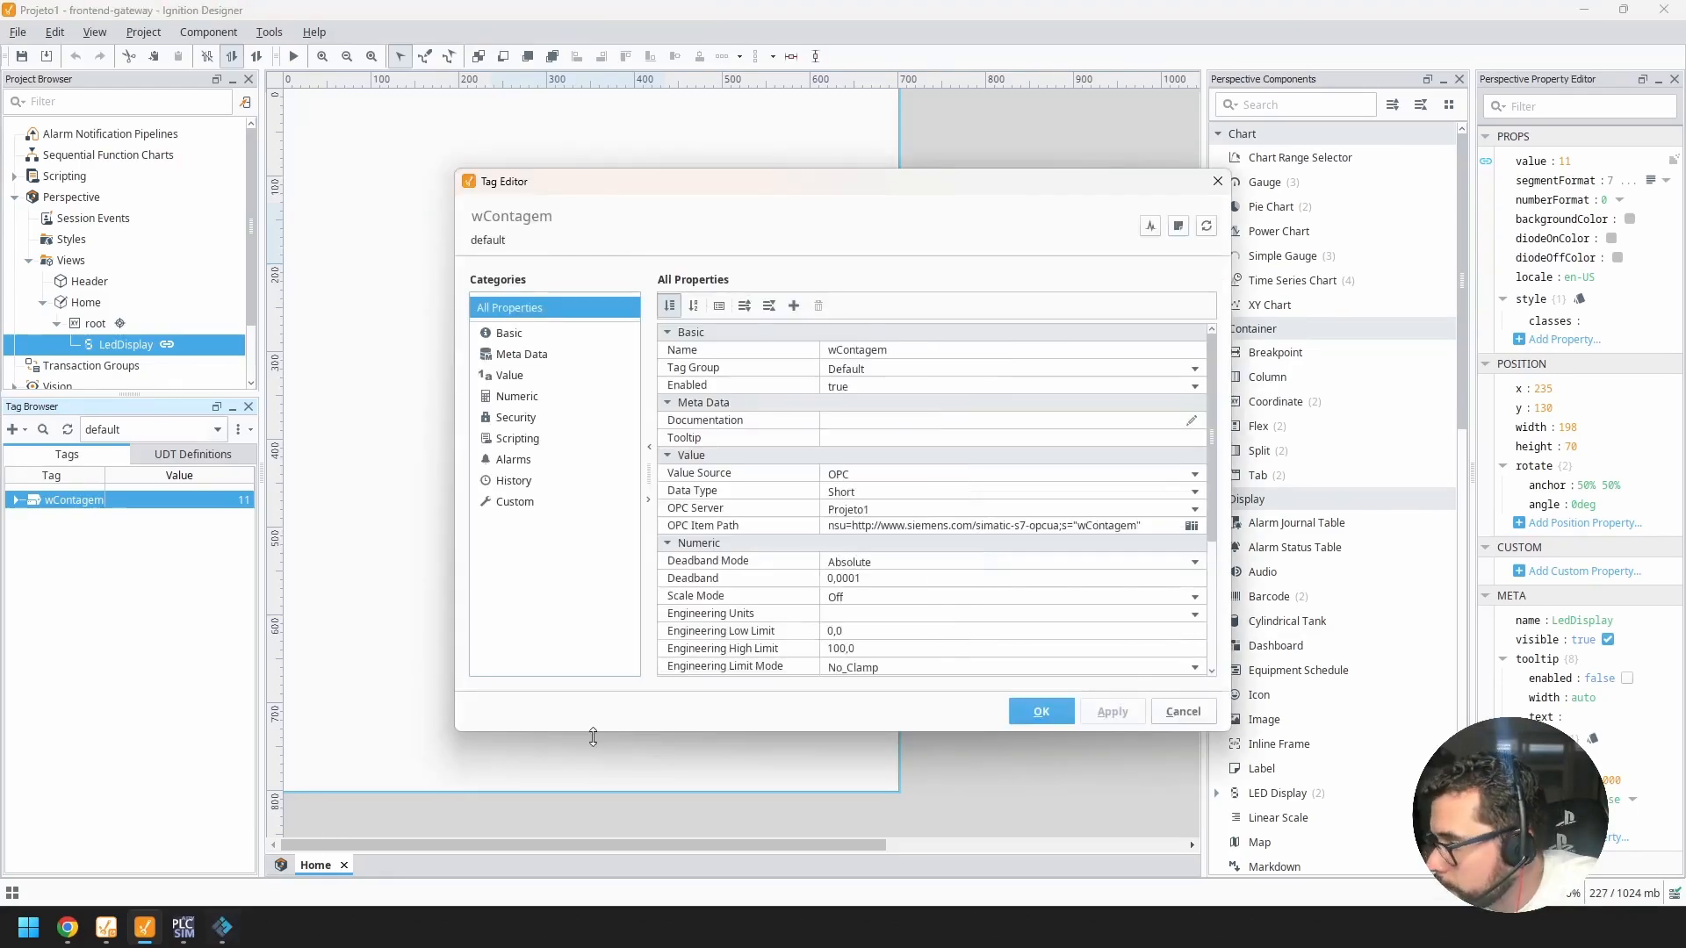
{"action": "scroll", "coordinate": [949, 531], "scroll_direction": "down", "scroll_amount": 5}
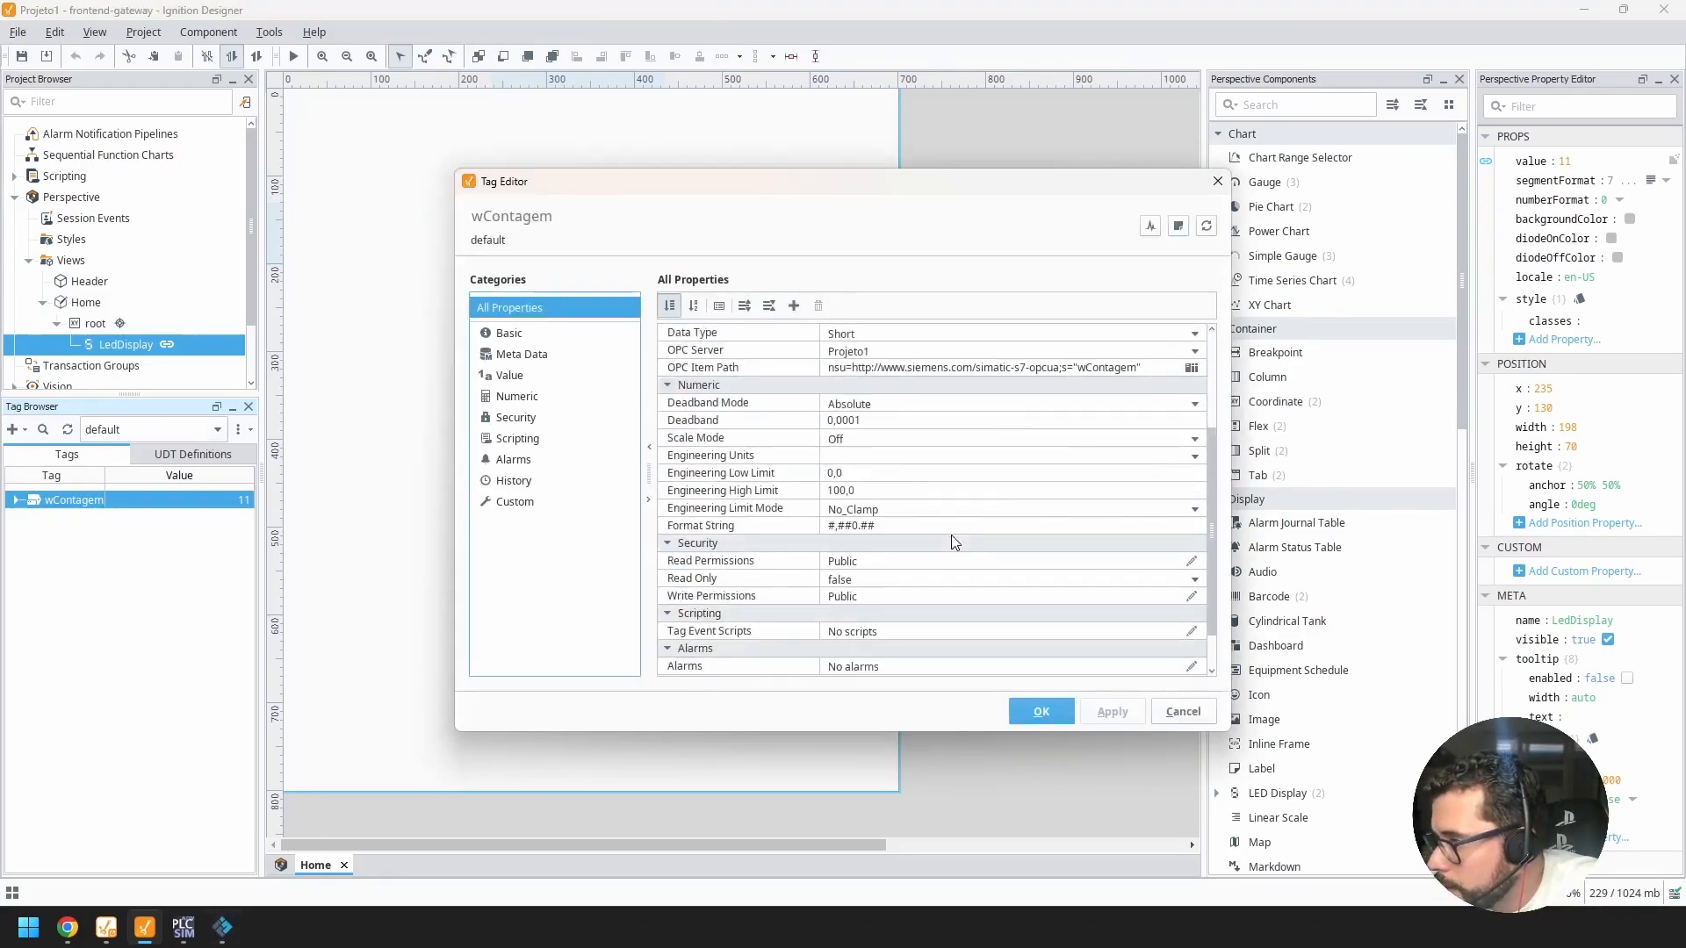
{"action": "left_click", "coordinate": [1158, 719]}
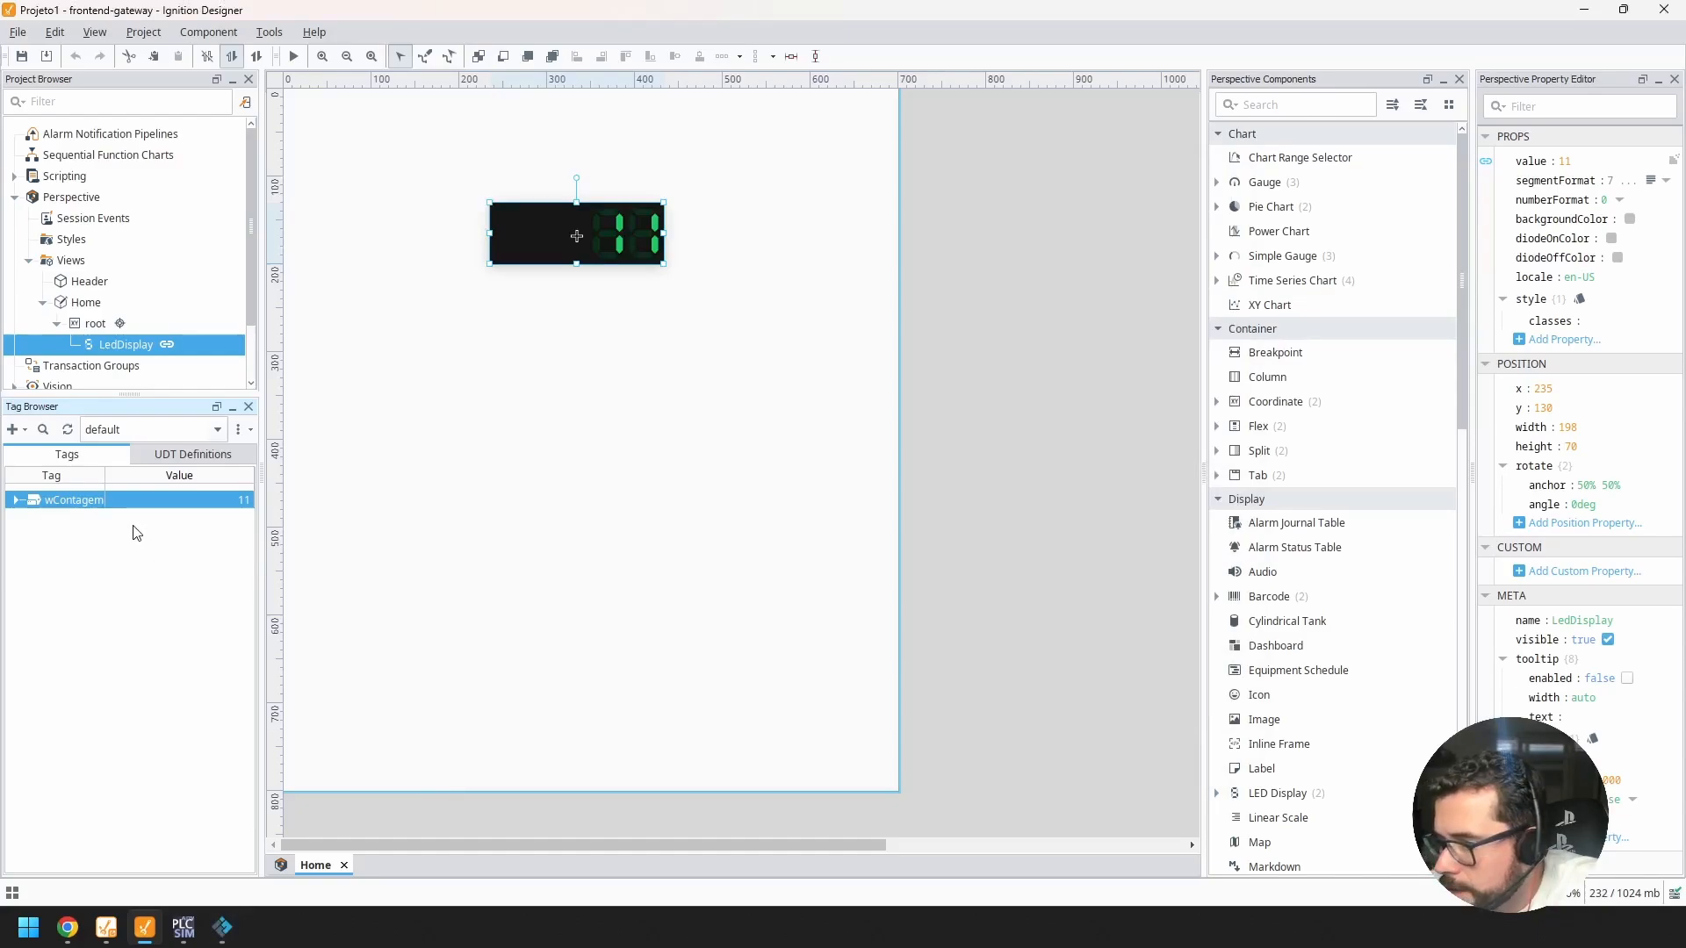
Step: Open the Connected Devices browser for the default tag provider and expand Projeto1, PLC_1 and its Memory folder
{"action": "left_click", "coordinate": [24, 430]}
{"action": "left_click", "coordinate": [64, 455]}
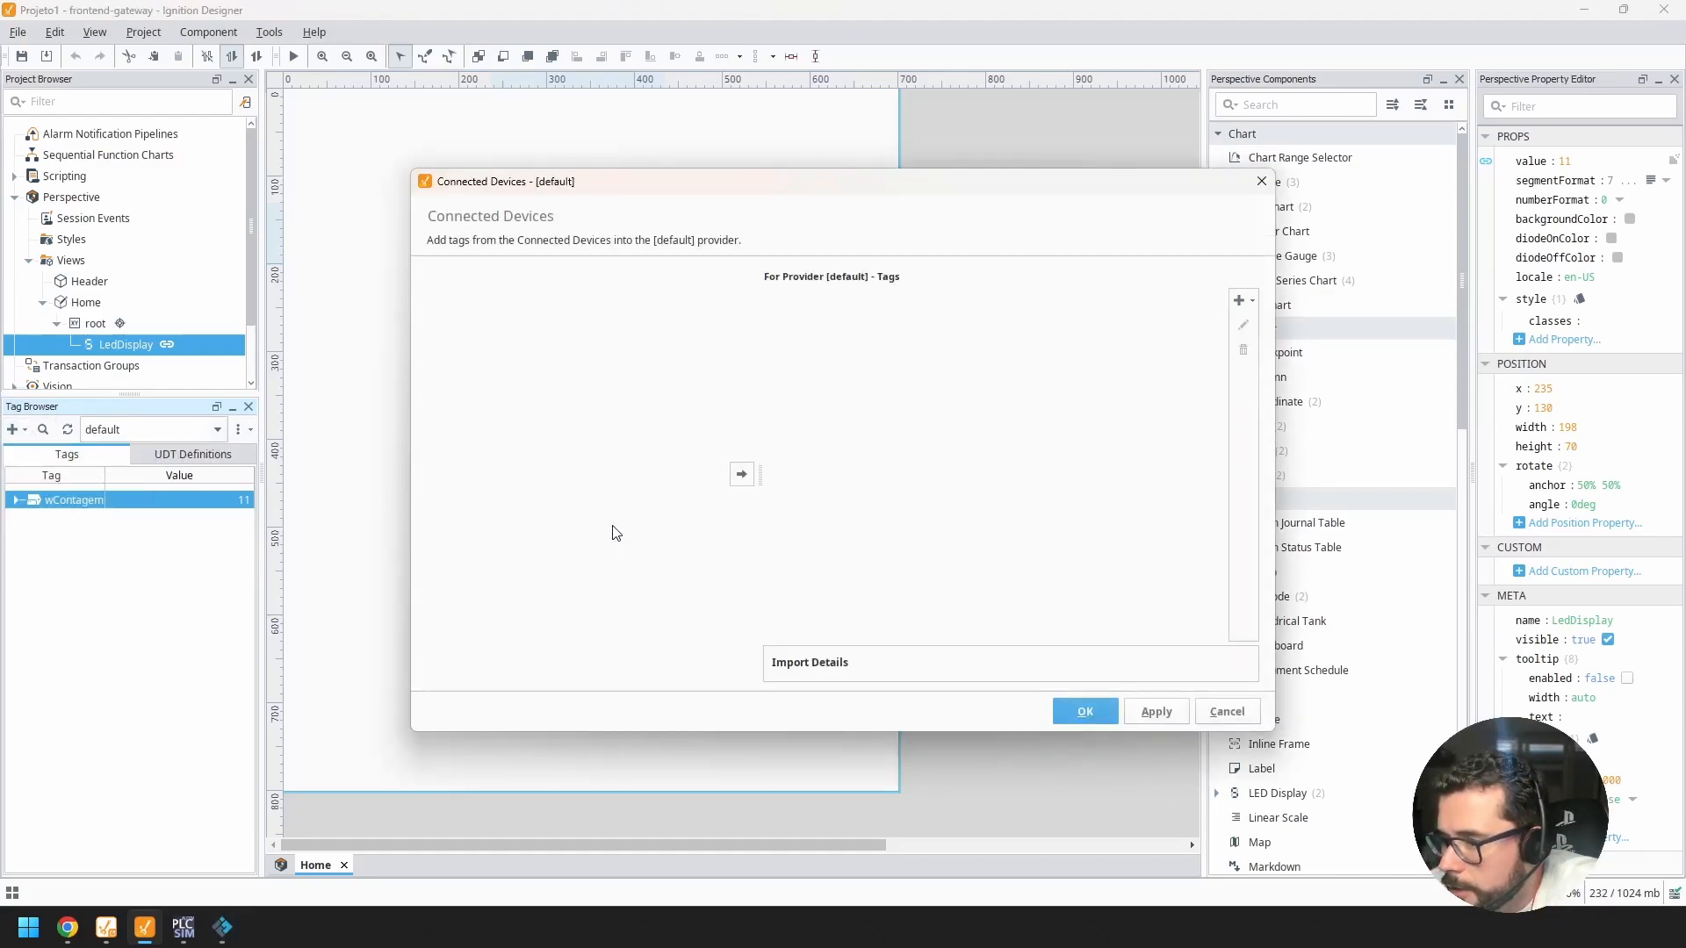
{"action": "left_click", "coordinate": [432, 332]}
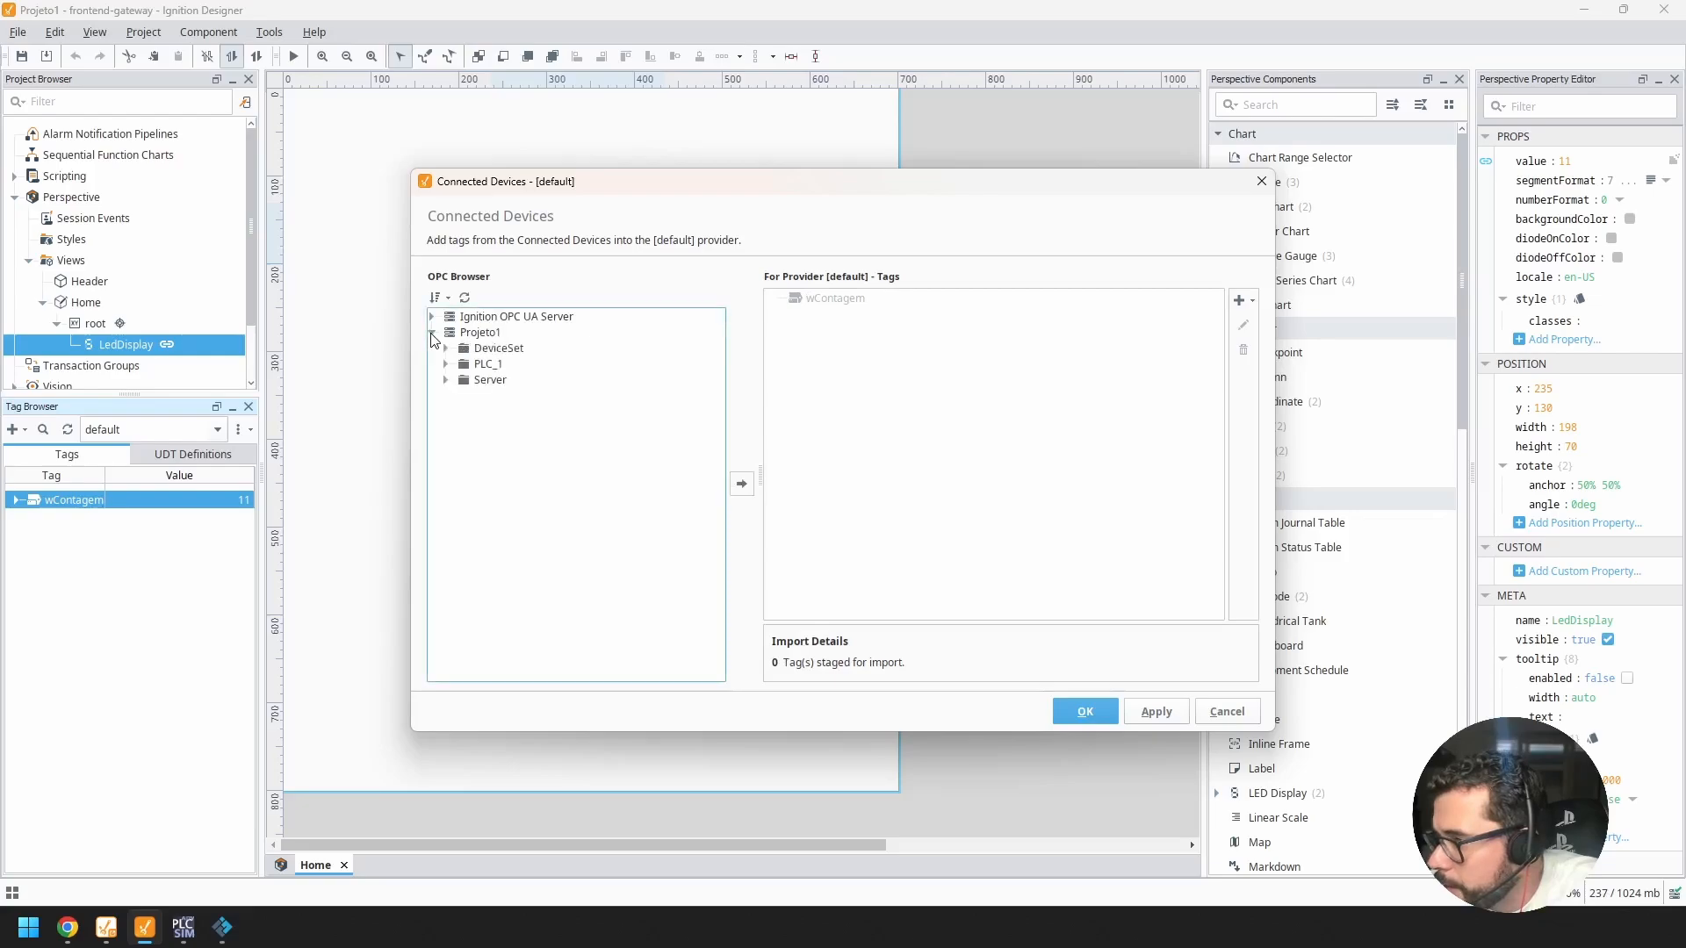
{"action": "left_click", "coordinate": [445, 364]}
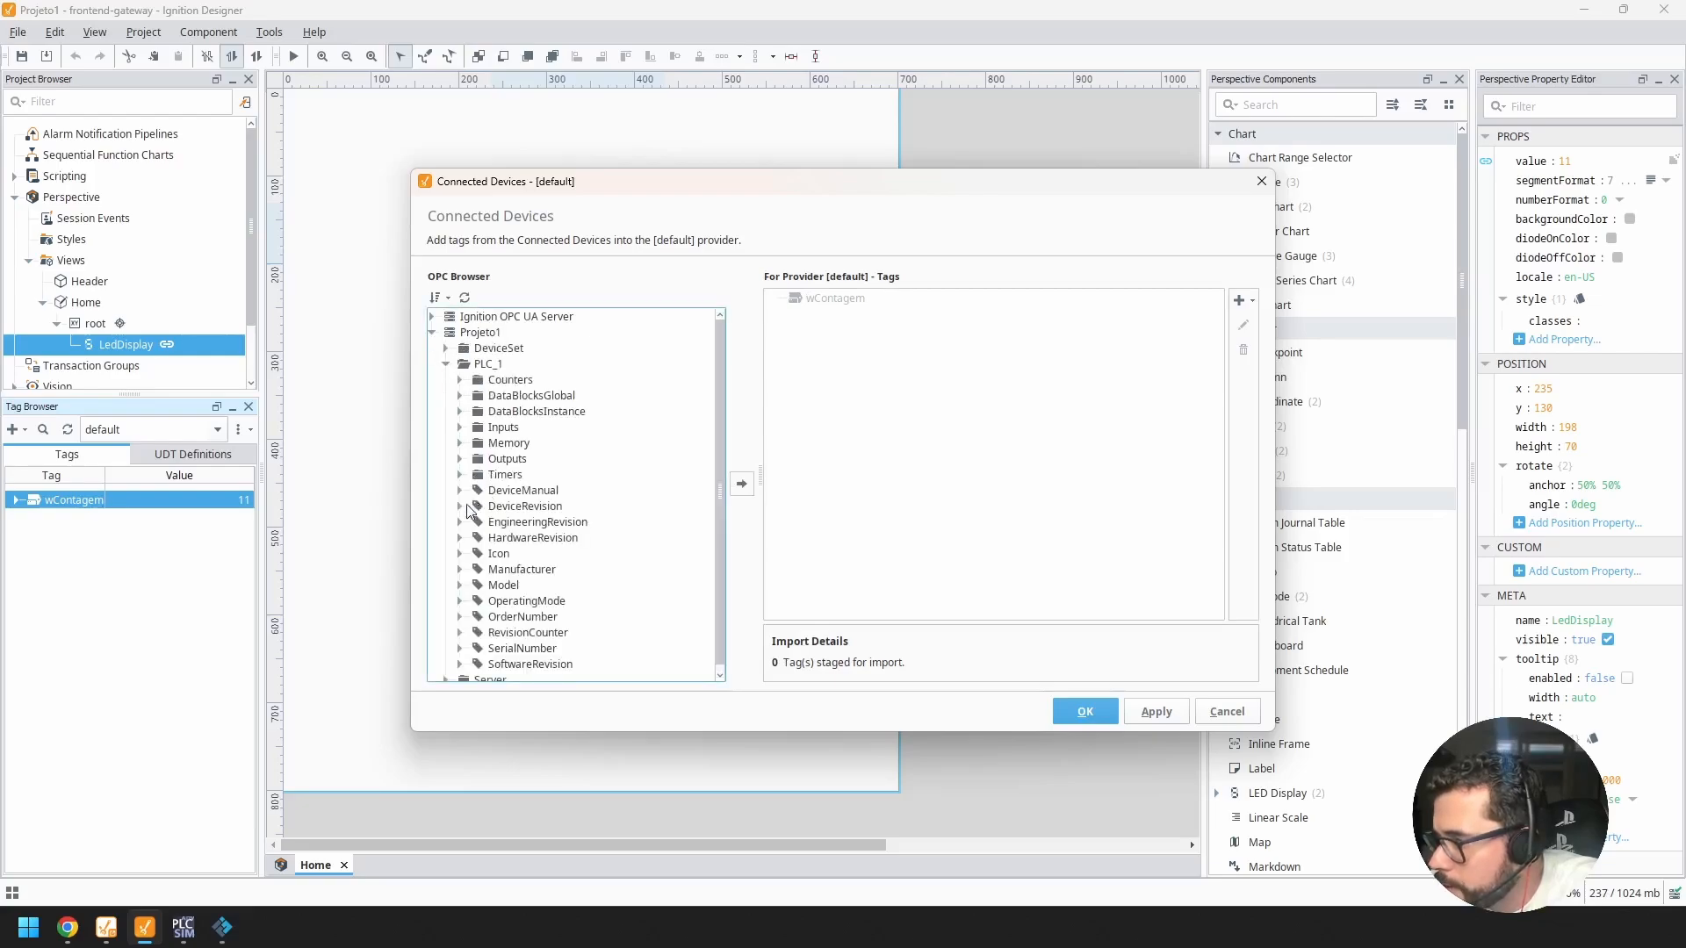
{"action": "left_click", "coordinate": [459, 444]}
{"action": "scroll", "coordinate": [472, 494], "scroll_direction": "down", "scroll_amount": 3}
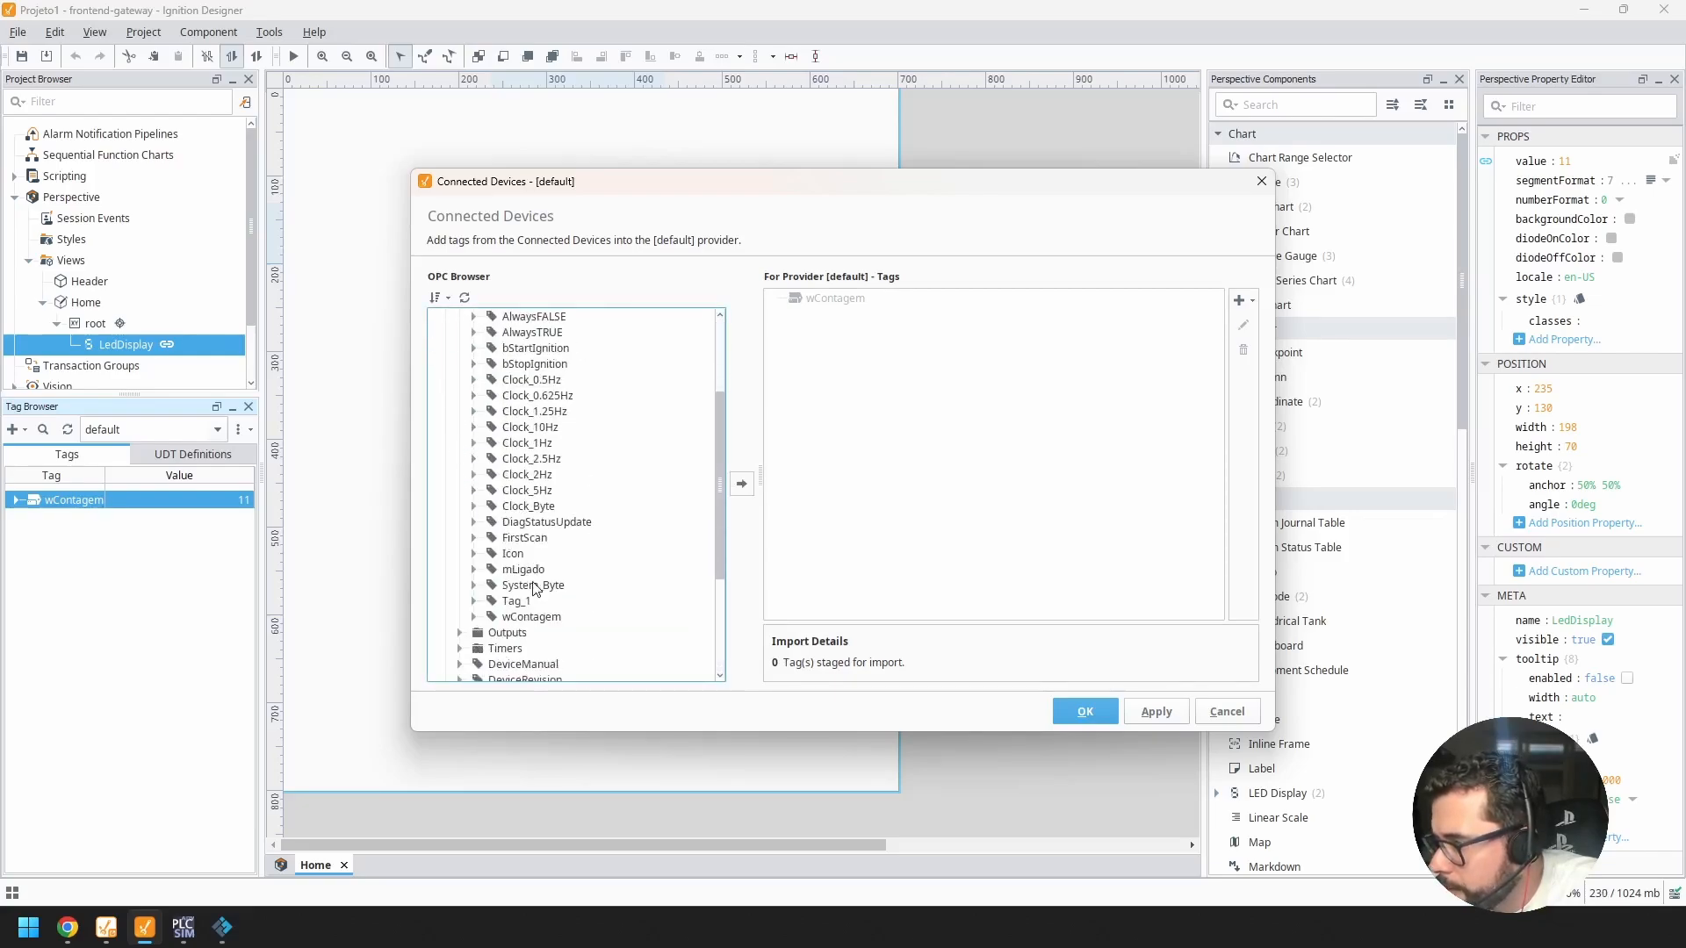
{"action": "scroll", "coordinate": [562, 586], "scroll_direction": "up", "scroll_amount": 1}
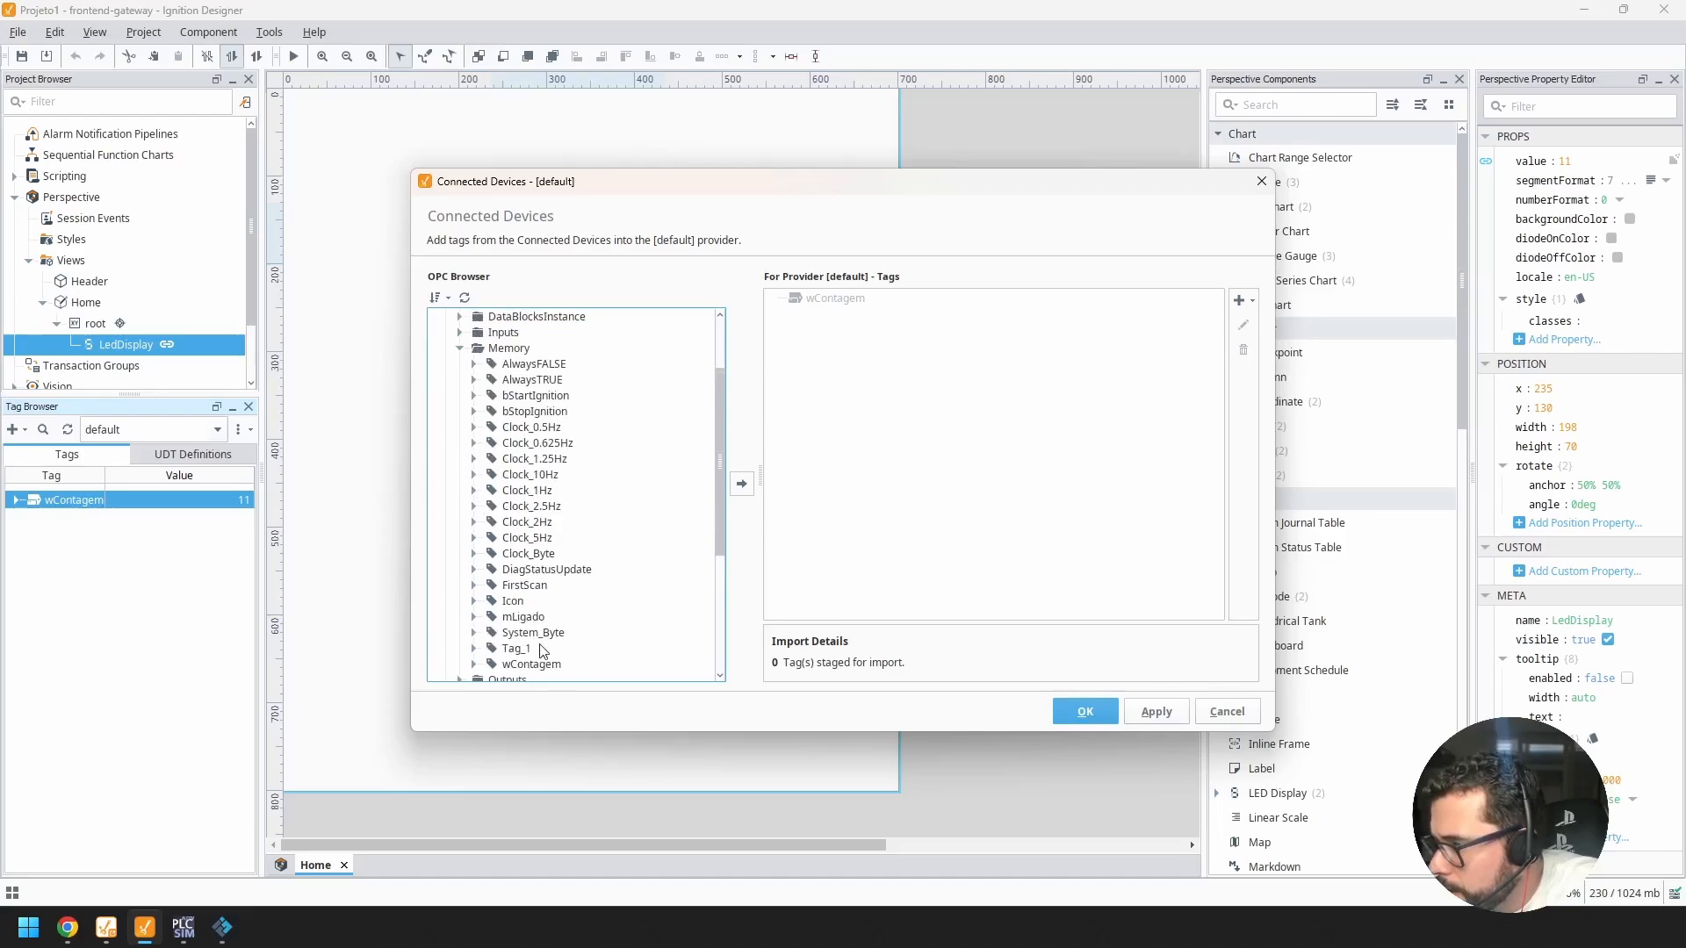
{"action": "scroll", "coordinate": [538, 522], "scroll_direction": "down", "scroll_amount": 1}
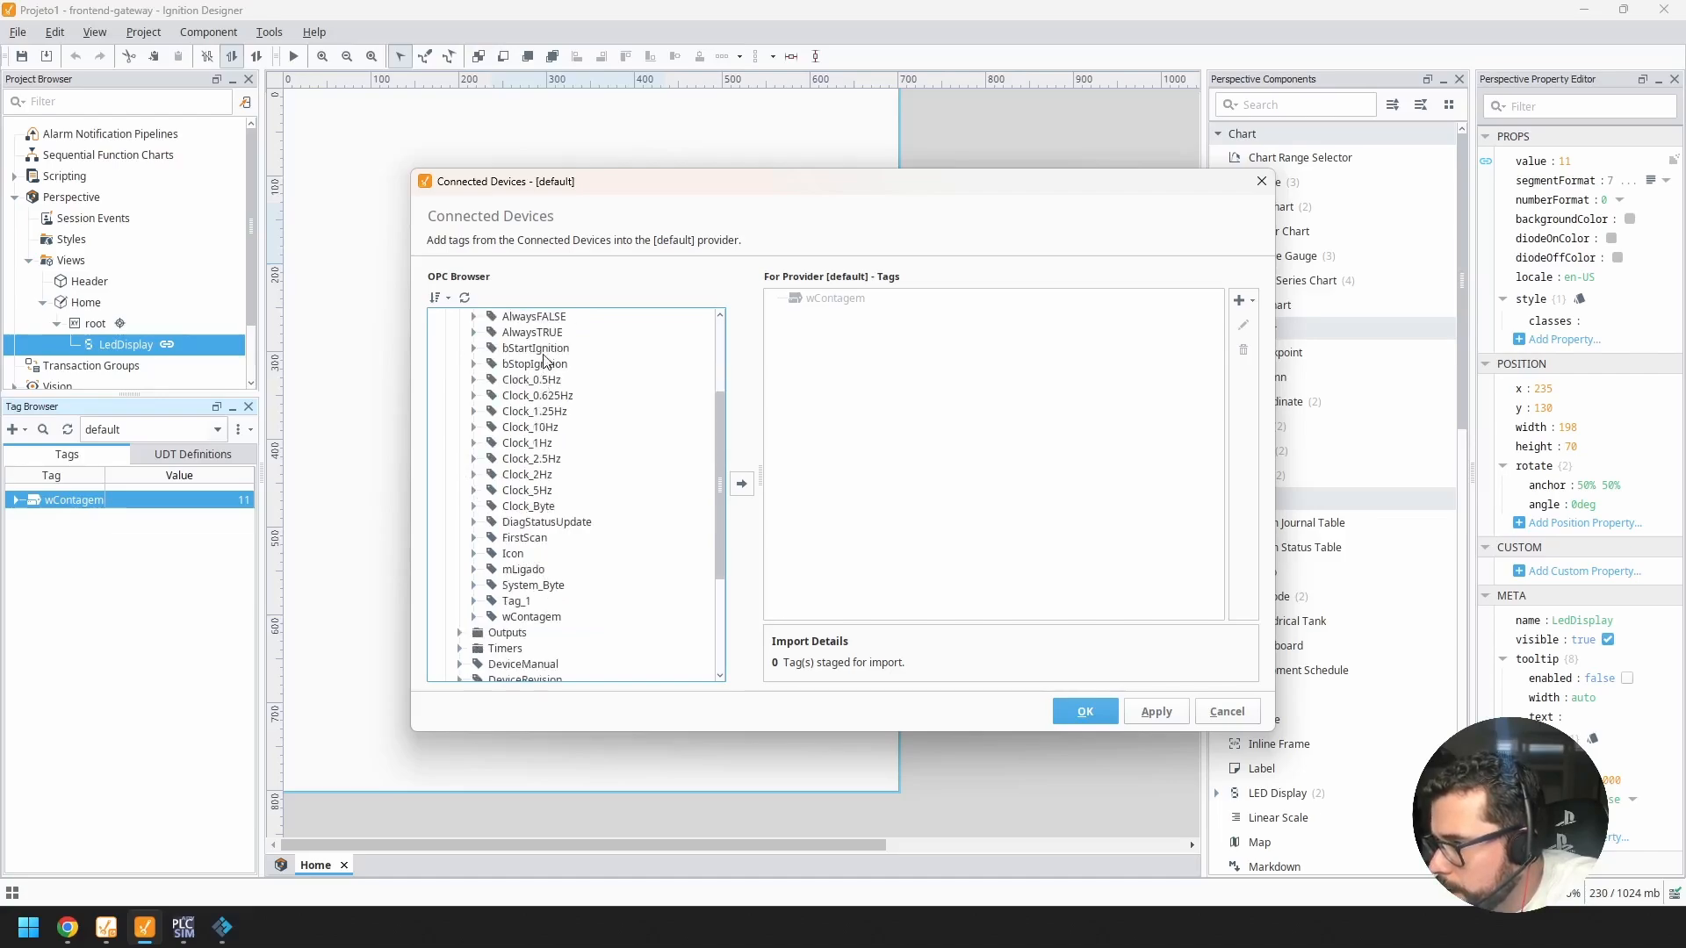
Step: Import bStartIgnition and bStopIgnition from the Memory folder into the default tag provider
{"action": "left_click", "coordinate": [543, 352]}
{"action": "left_click_drag", "start_coordinate": [544, 353], "coordinate": [833, 383]}
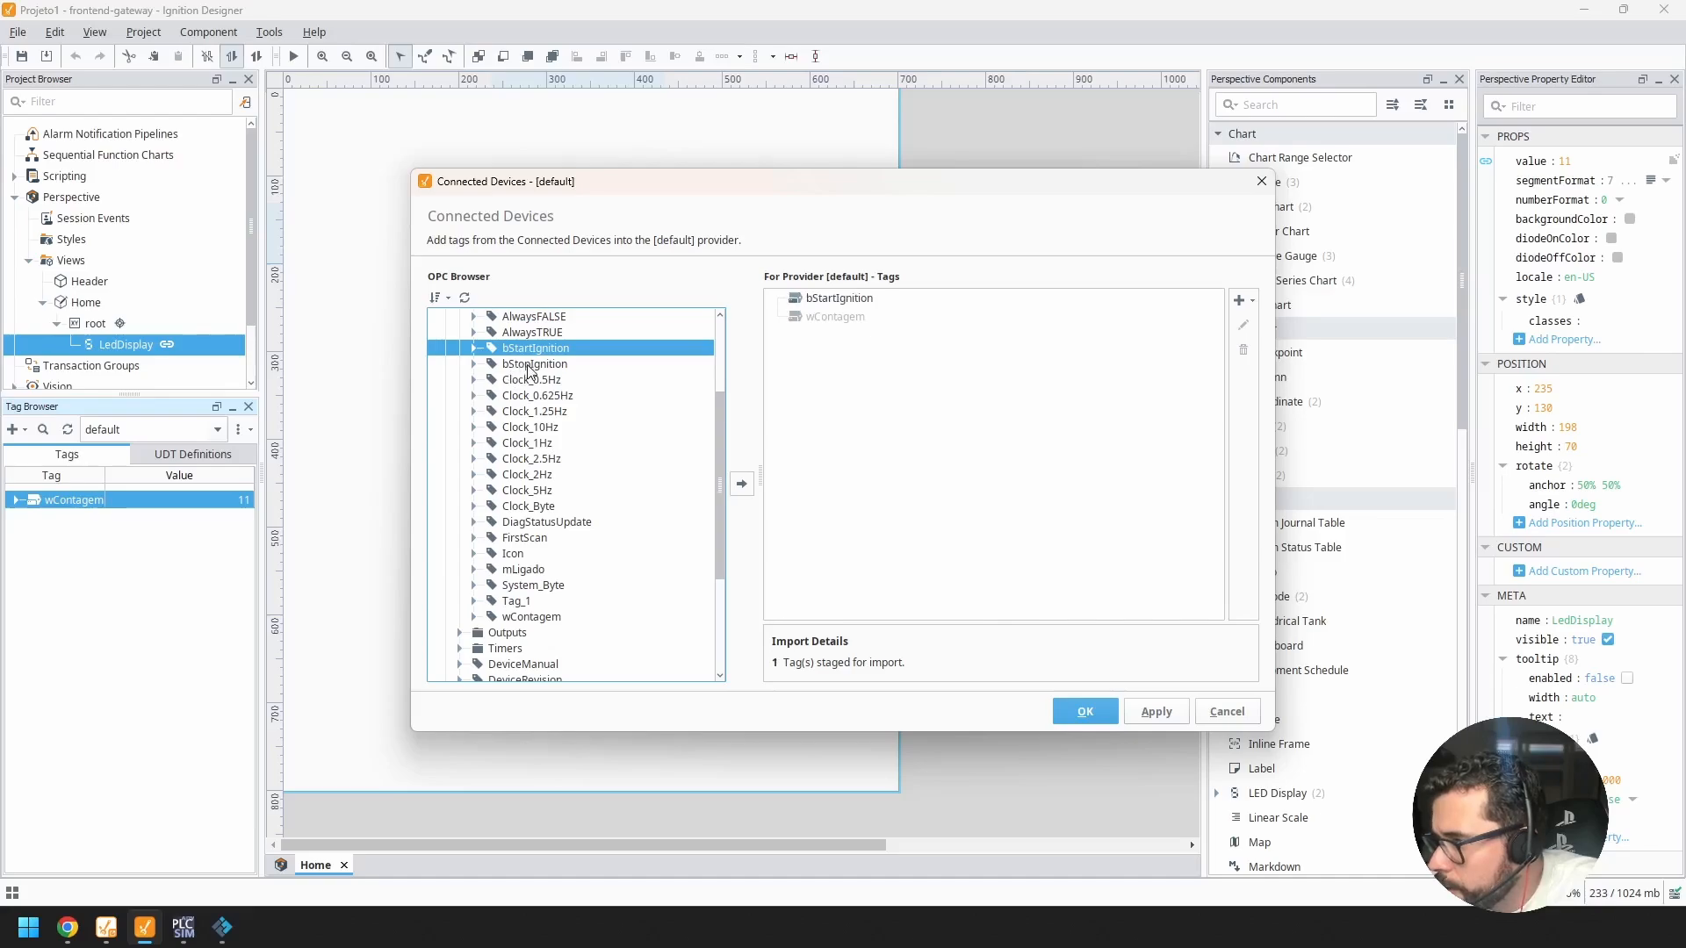
{"action": "left_click_drag", "start_coordinate": [530, 369], "coordinate": [787, 370]}
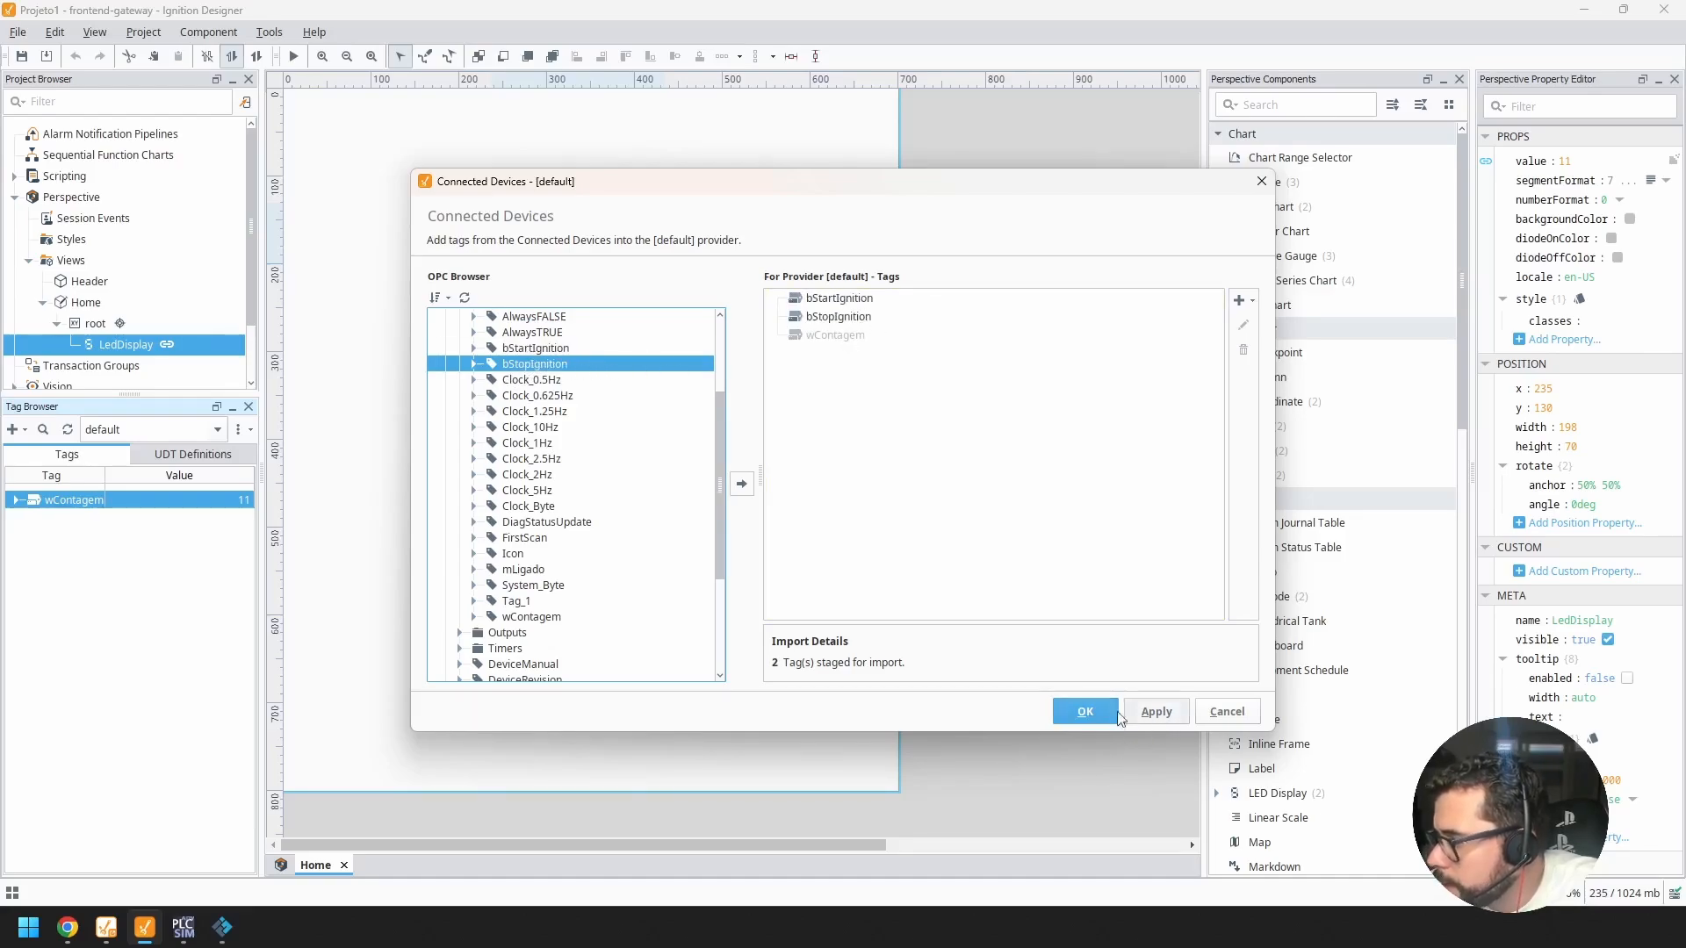
{"action": "left_click", "coordinate": [1089, 713]}
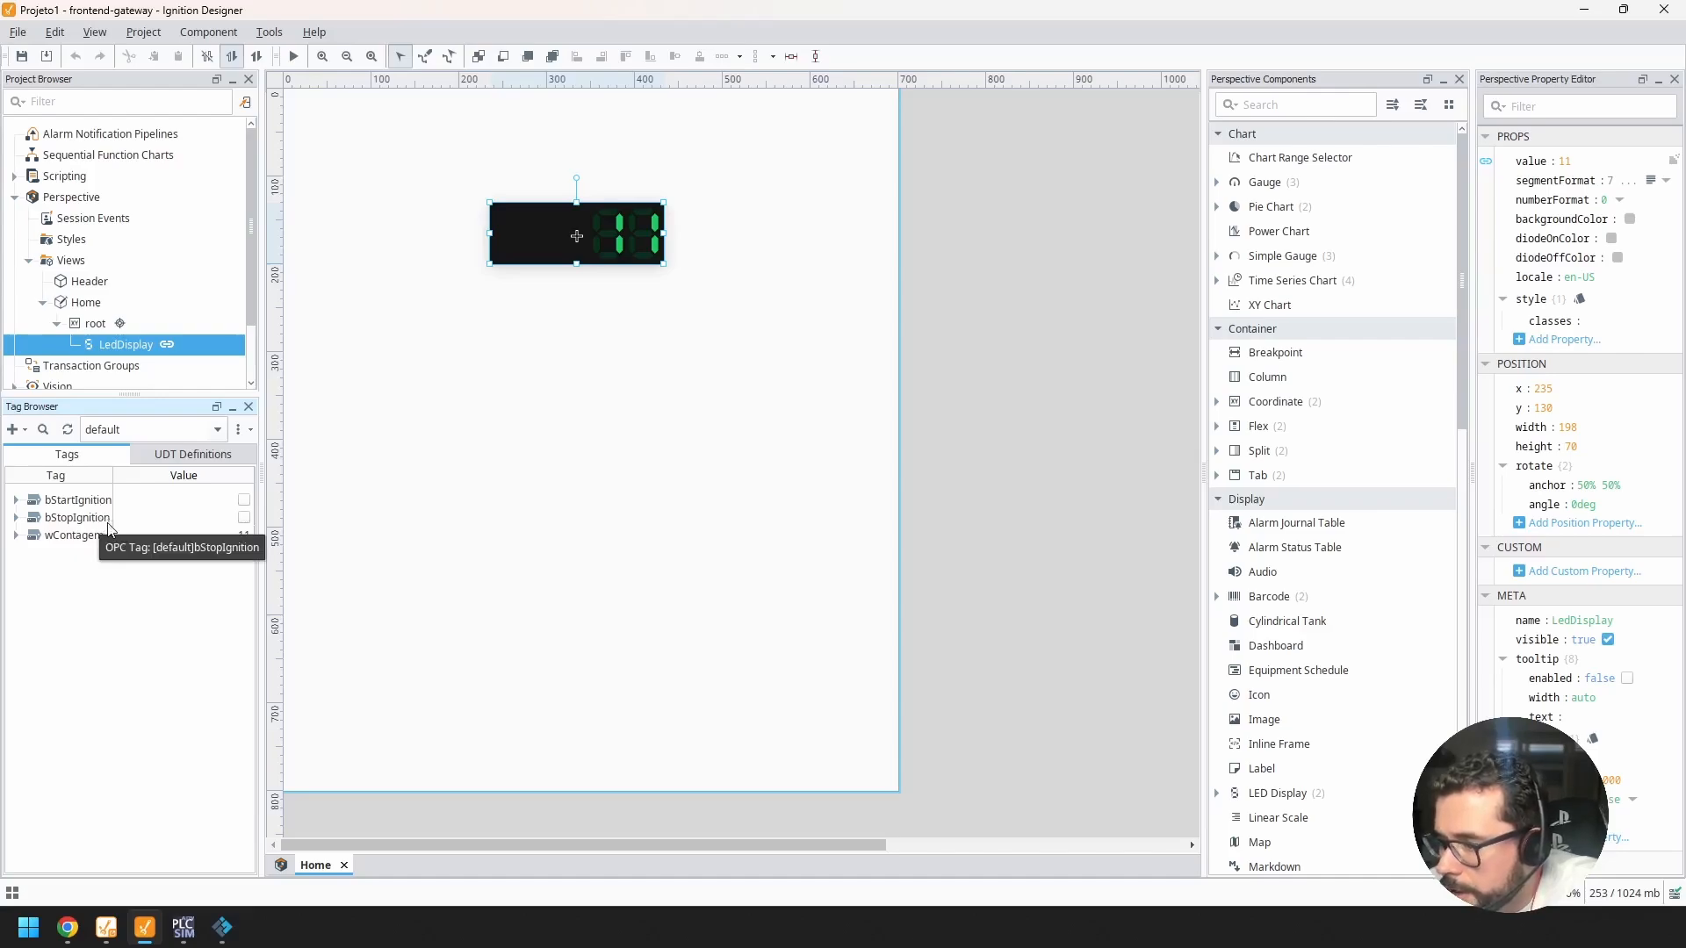
Step: Search the Perspective components for button and place a Button below the LED display at about x 130, y 349
{"action": "left_click", "coordinate": [771, 519]}
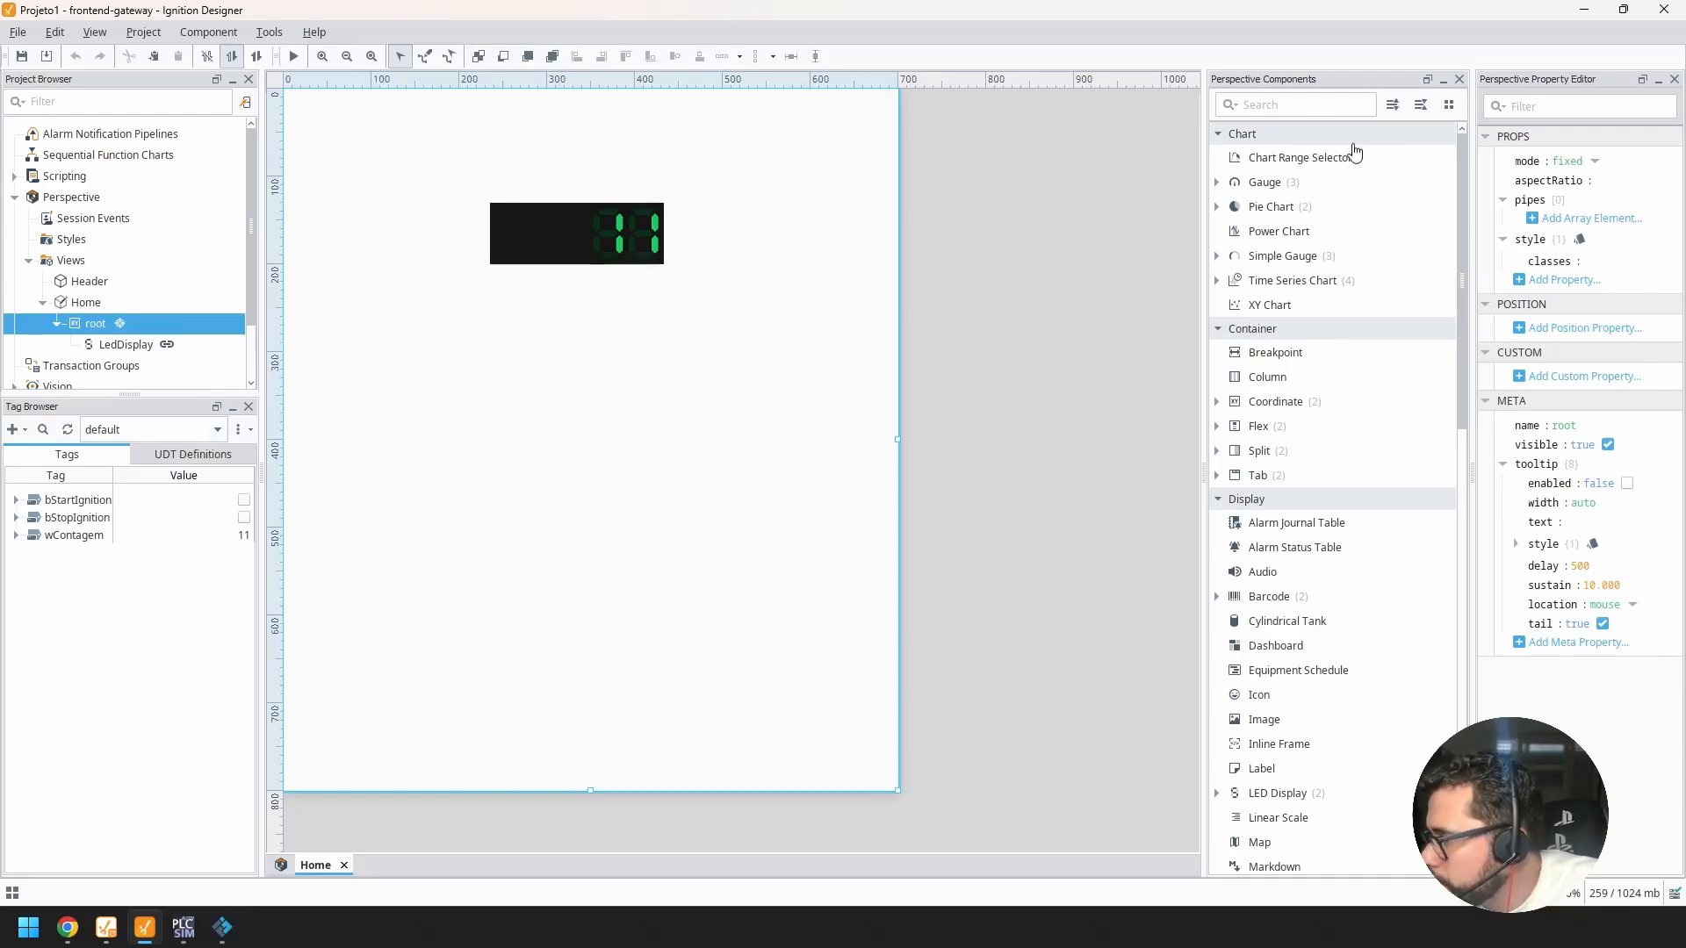
{"action": "left_click", "coordinate": [1295, 106]}
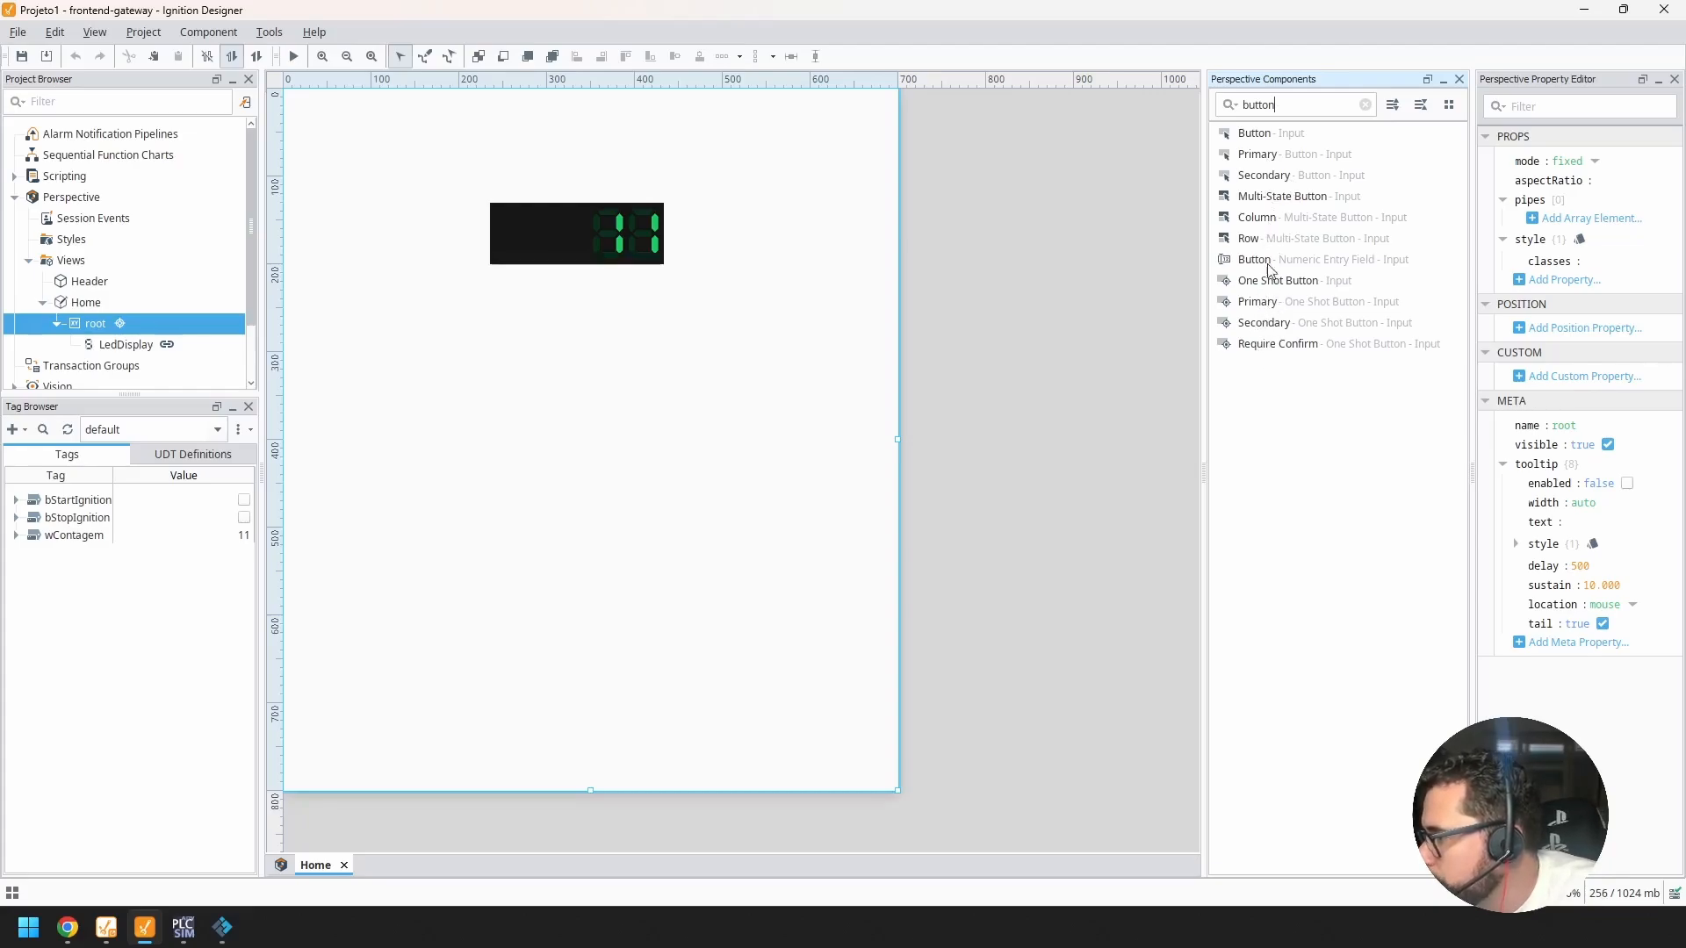
{"action": "left_click", "coordinate": [1278, 136]}
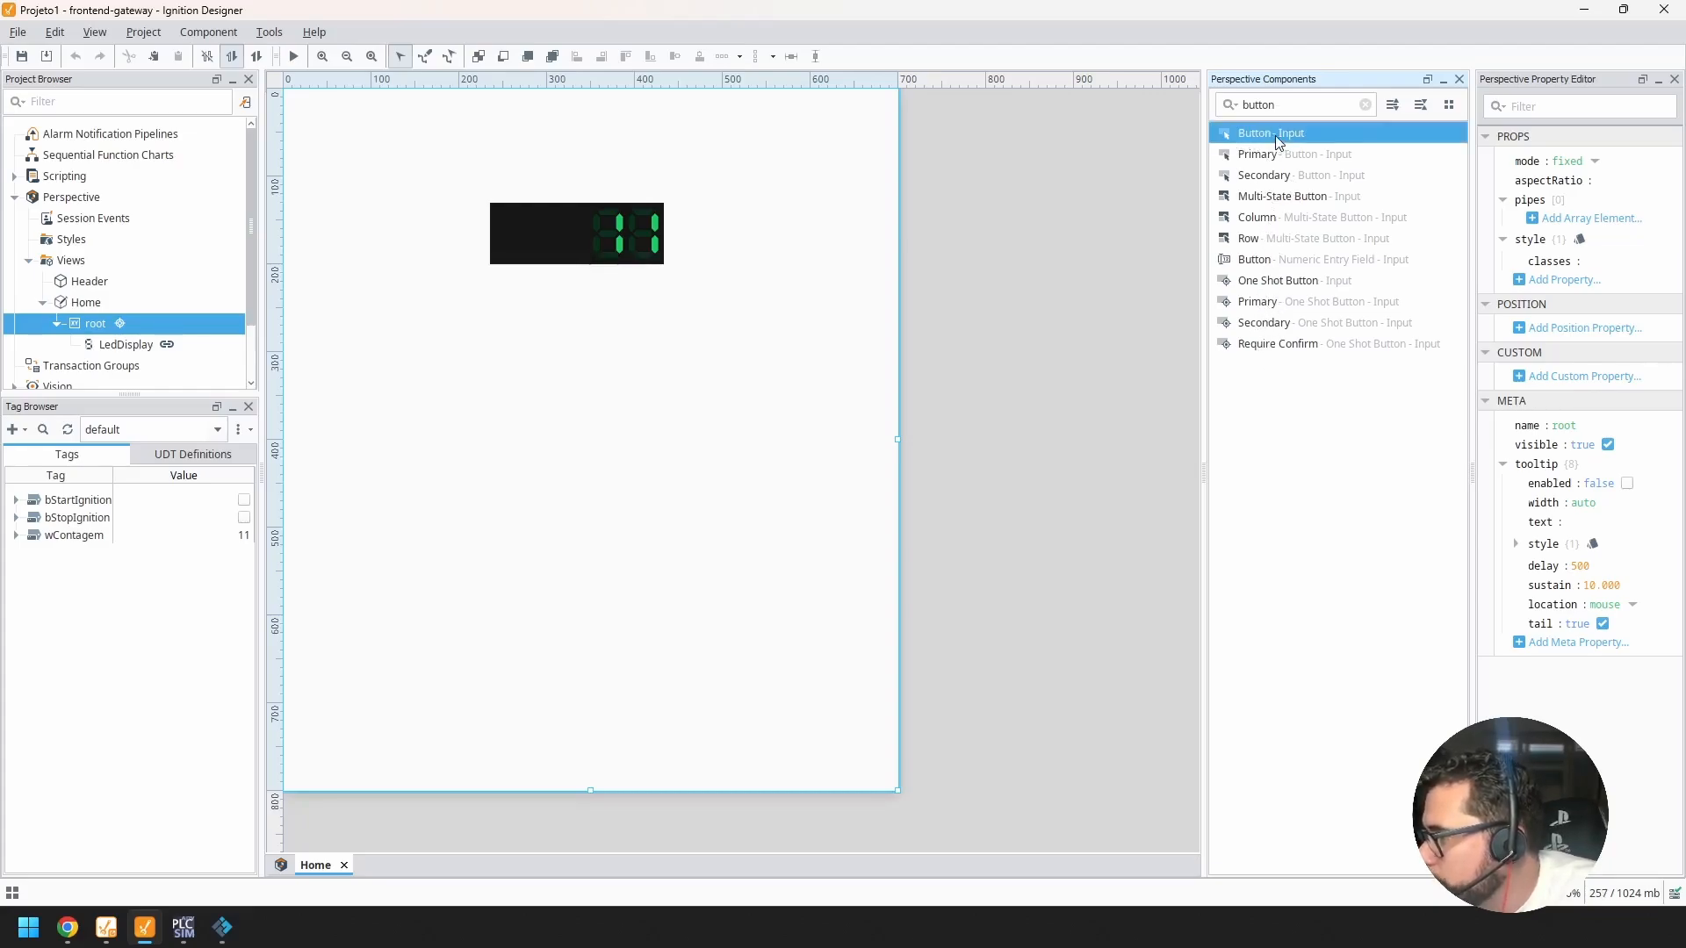
{"action": "left_click_drag", "start_coordinate": [1298, 143], "coordinate": [738, 370]}
{"action": "left_click_drag", "start_coordinate": [402, 403], "coordinate": [461, 424]}
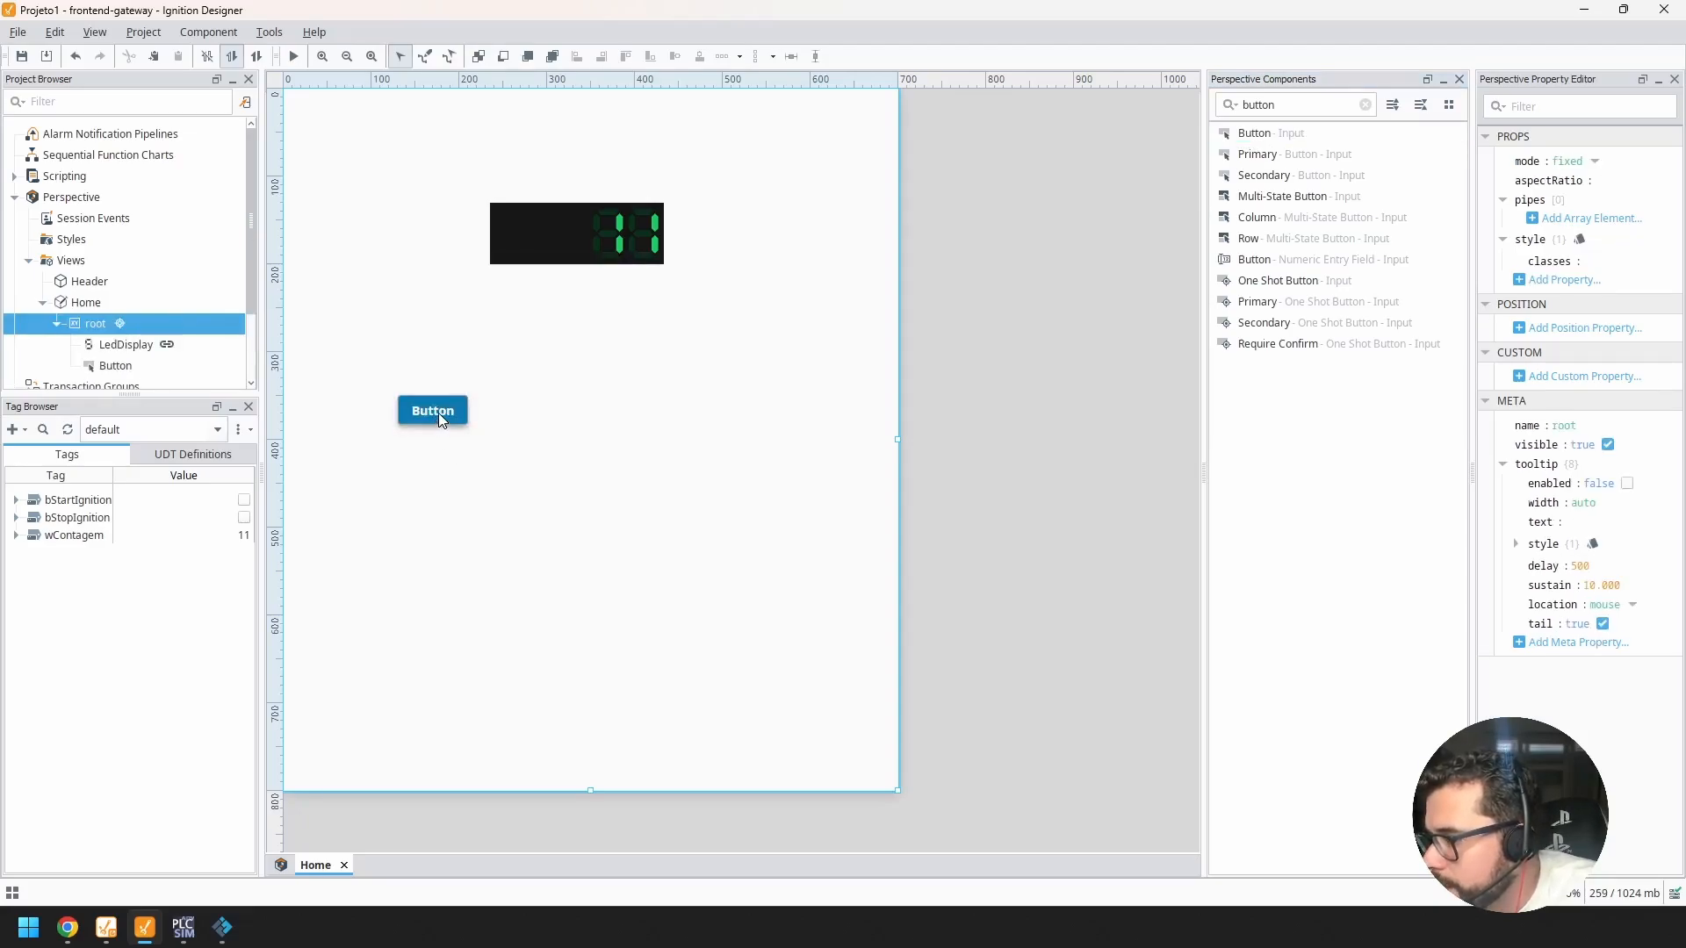
{"action": "left_click", "coordinate": [439, 413]}
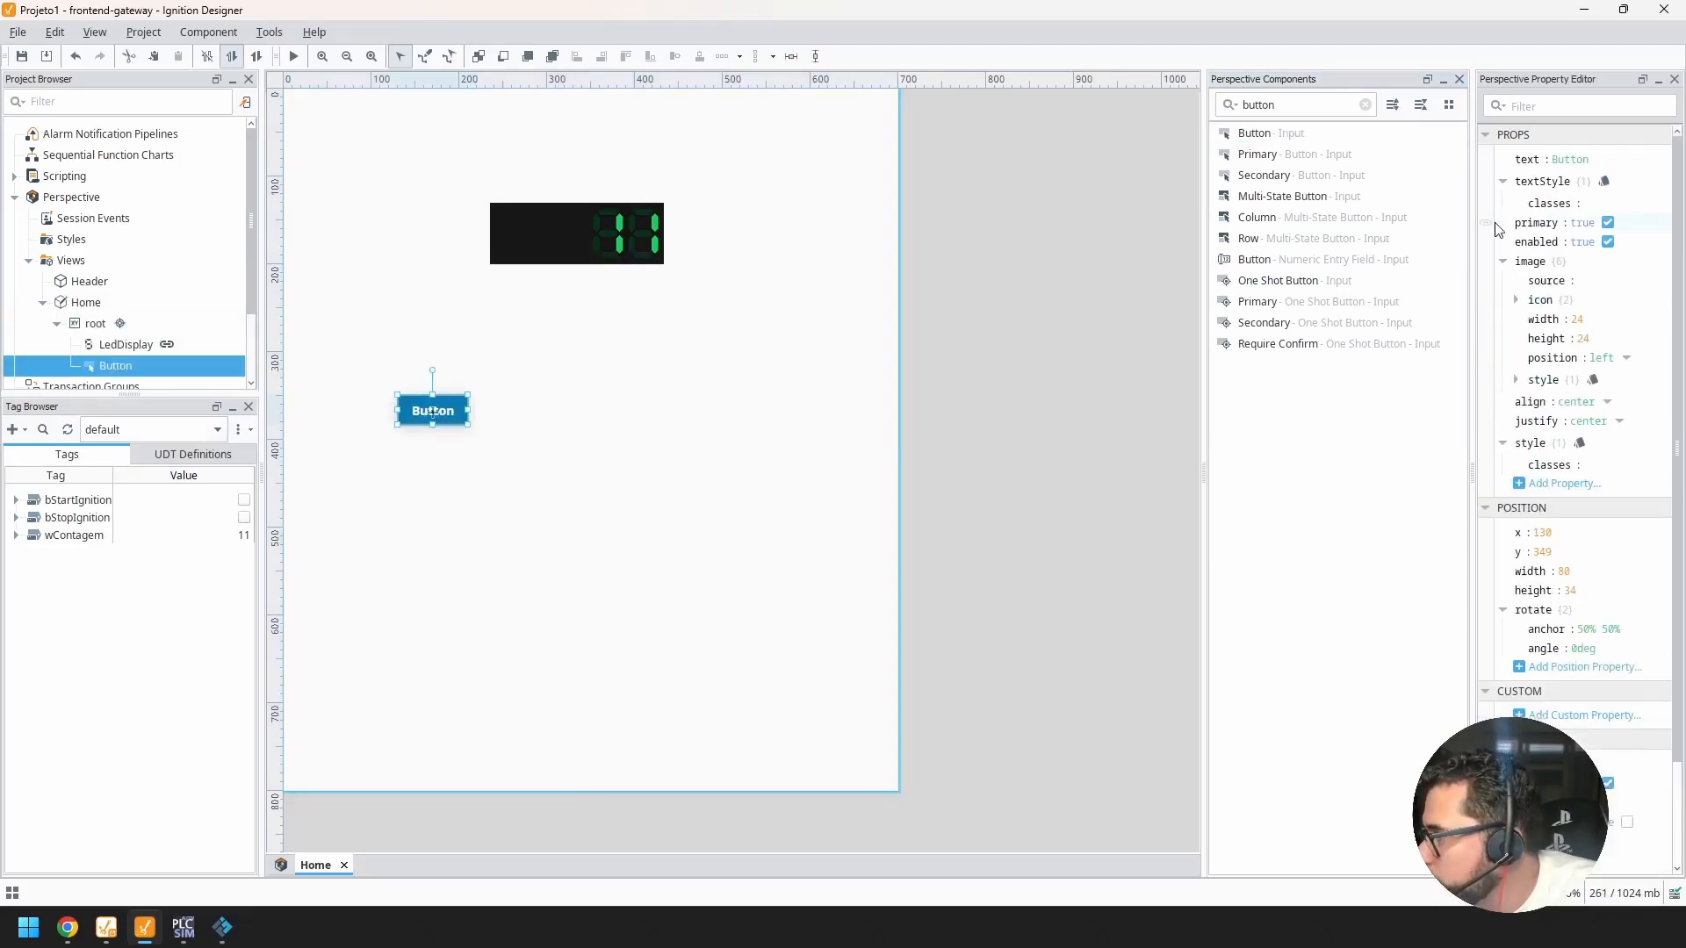
{"action": "left_click", "coordinate": [471, 418]}
{"action": "left_click", "coordinate": [455, 419]}
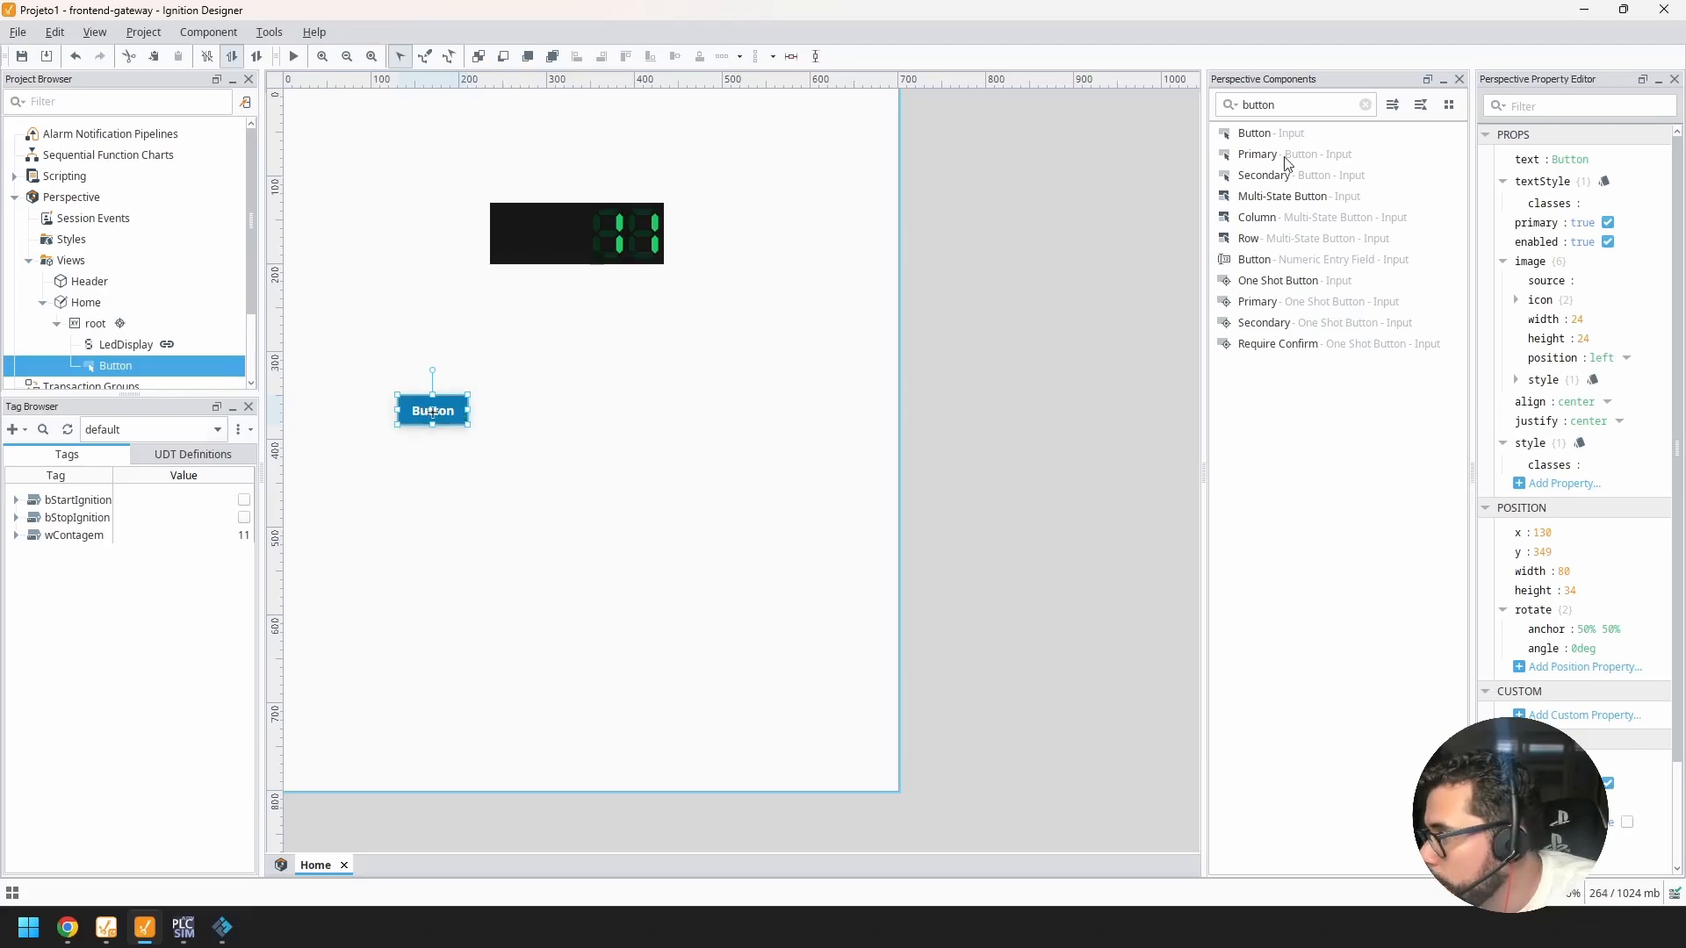
Step: Set the button's text to Start and enlarge the button to about 180 by 68
{"action": "left_click", "coordinate": [1570, 160]}
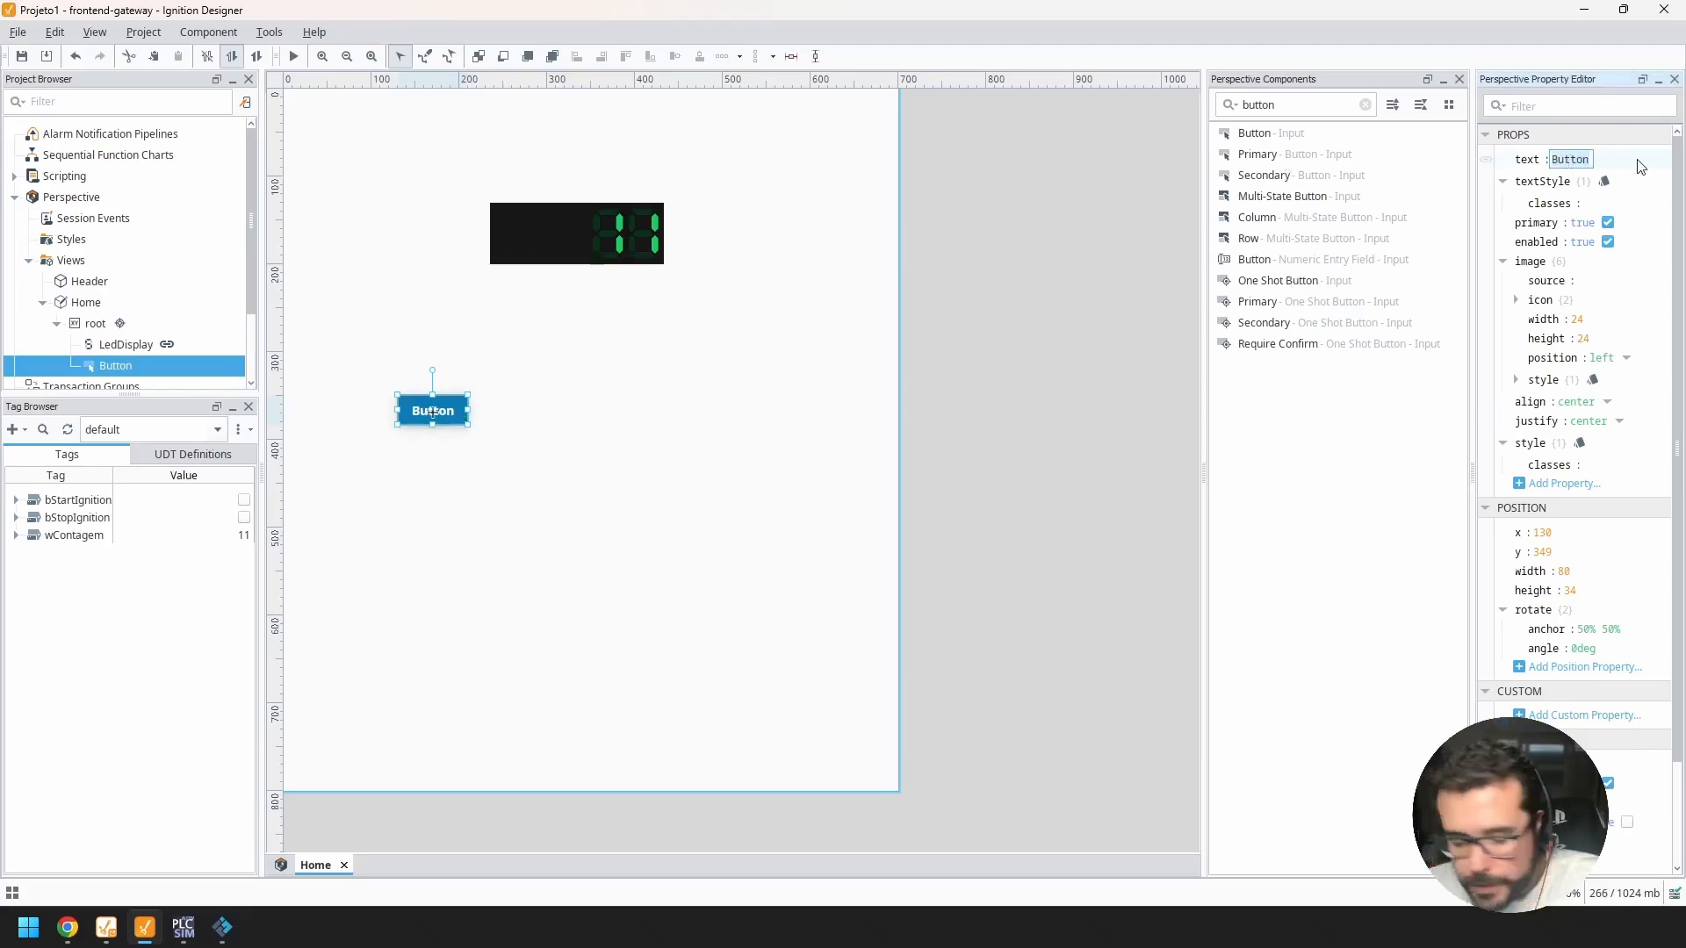
{"action": "type", "text": "Start"}
{"action": "key", "text": "Return"}
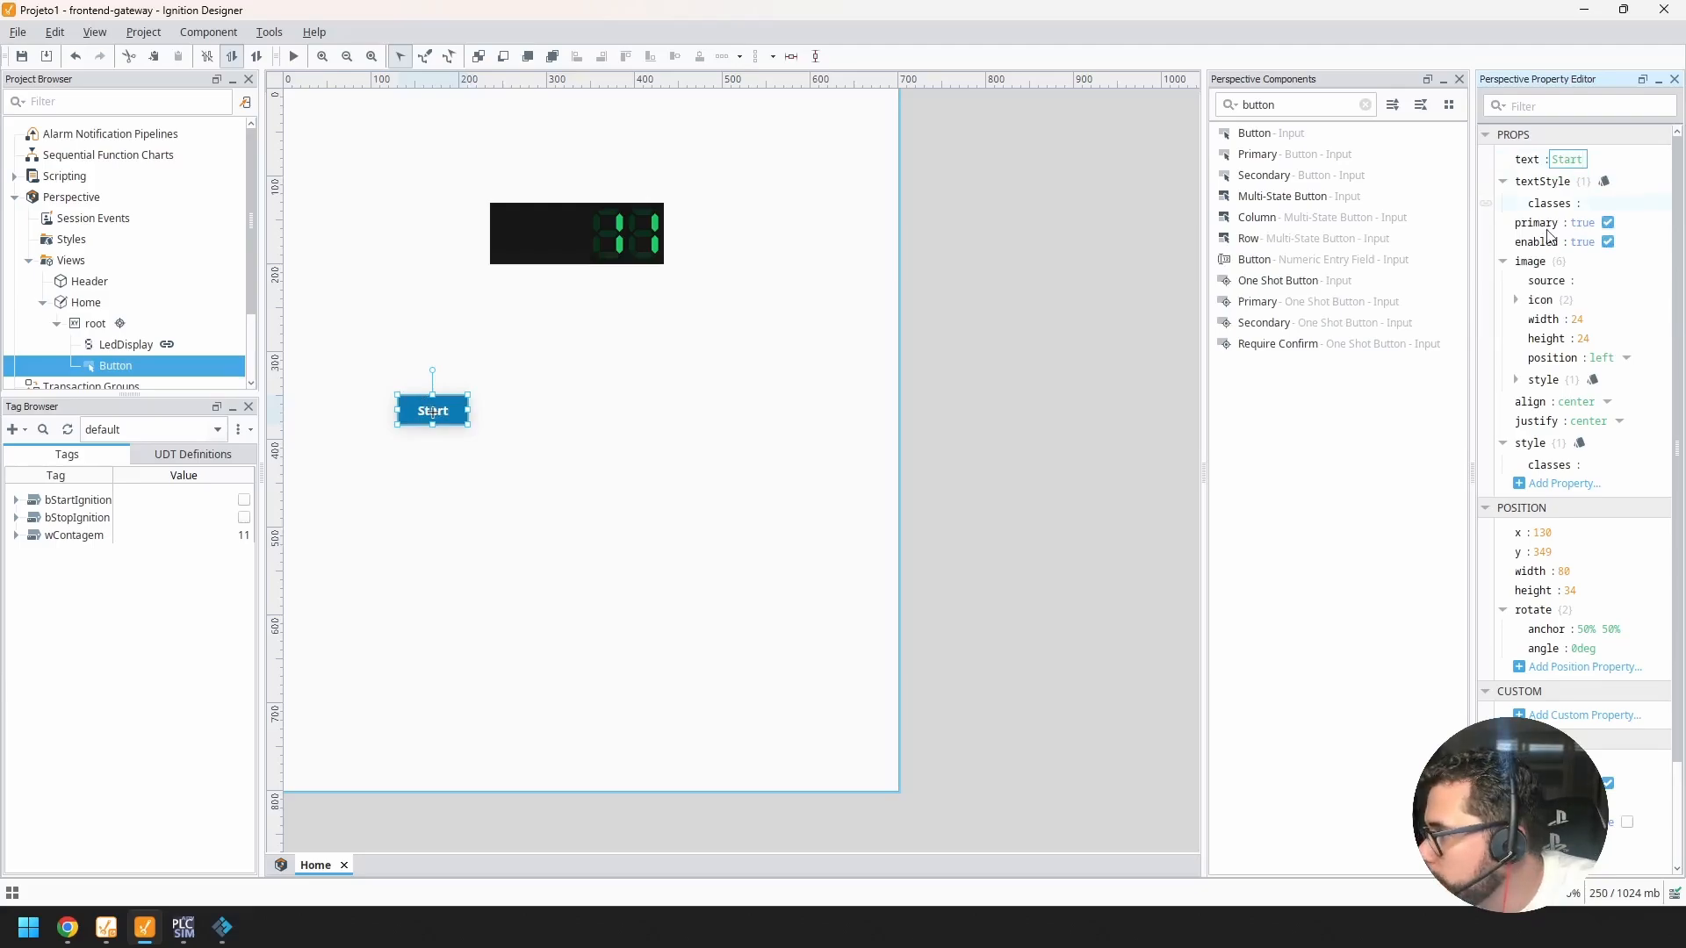
{"action": "left_click", "coordinate": [572, 426]}
{"action": "left_click", "coordinate": [442, 419]}
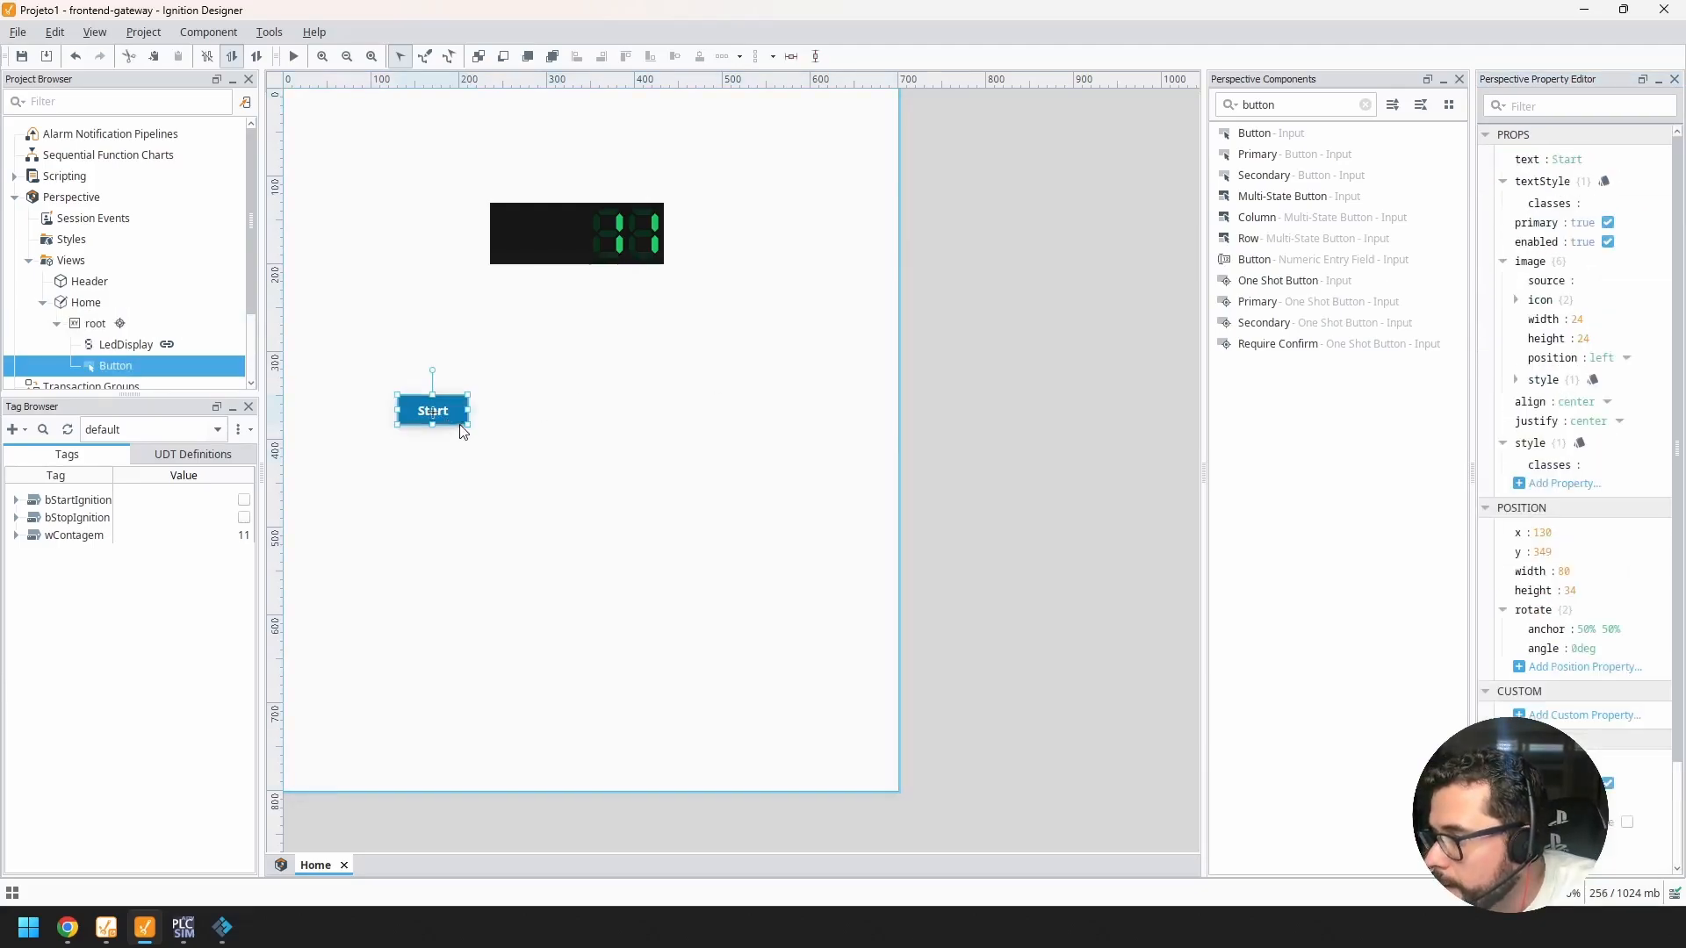
{"action": "mouse_move", "coordinate": [468, 426]}
{"action": "left_mouse_down"}
{"action": "mouse_move", "coordinate": [538, 471]}
{"action": "mouse_move", "coordinate": [555, 455]}
{"action": "mouse_move", "coordinate": [487, 437]}
{"action": "left_mouse_up"}
{"action": "left_click", "coordinate": [498, 520]}
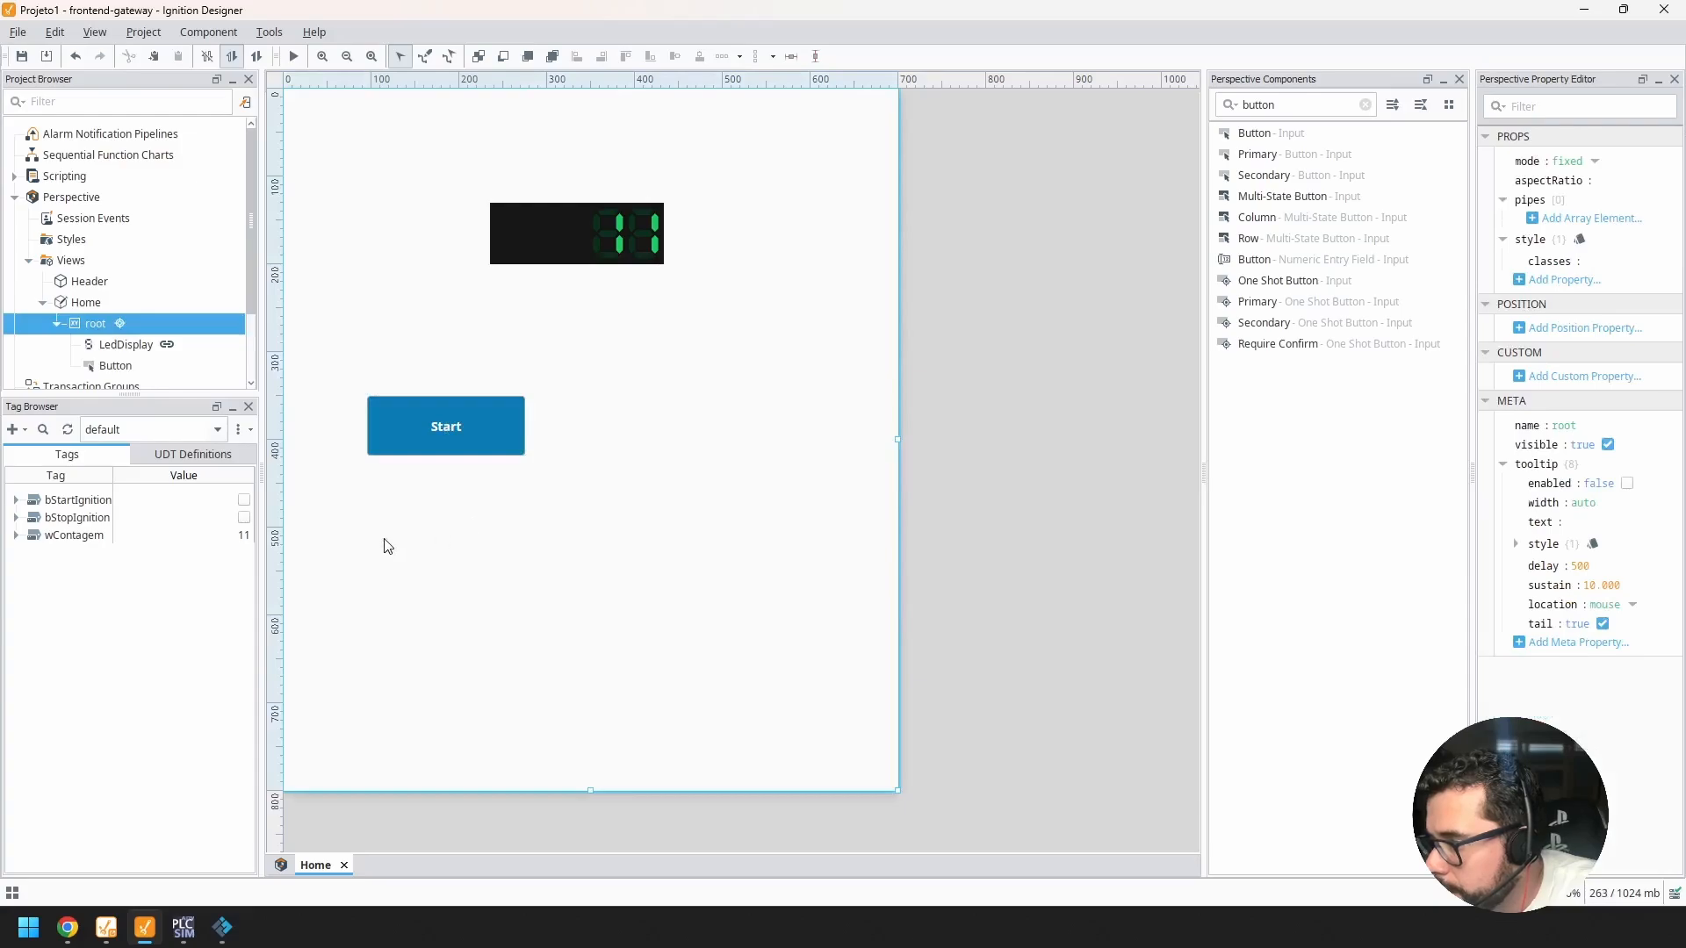
Step: Try to attach the bStartIgnition tag to the Start button as a Toggle Switch, and delete the placed switch
{"action": "left_click", "coordinate": [77, 502]}
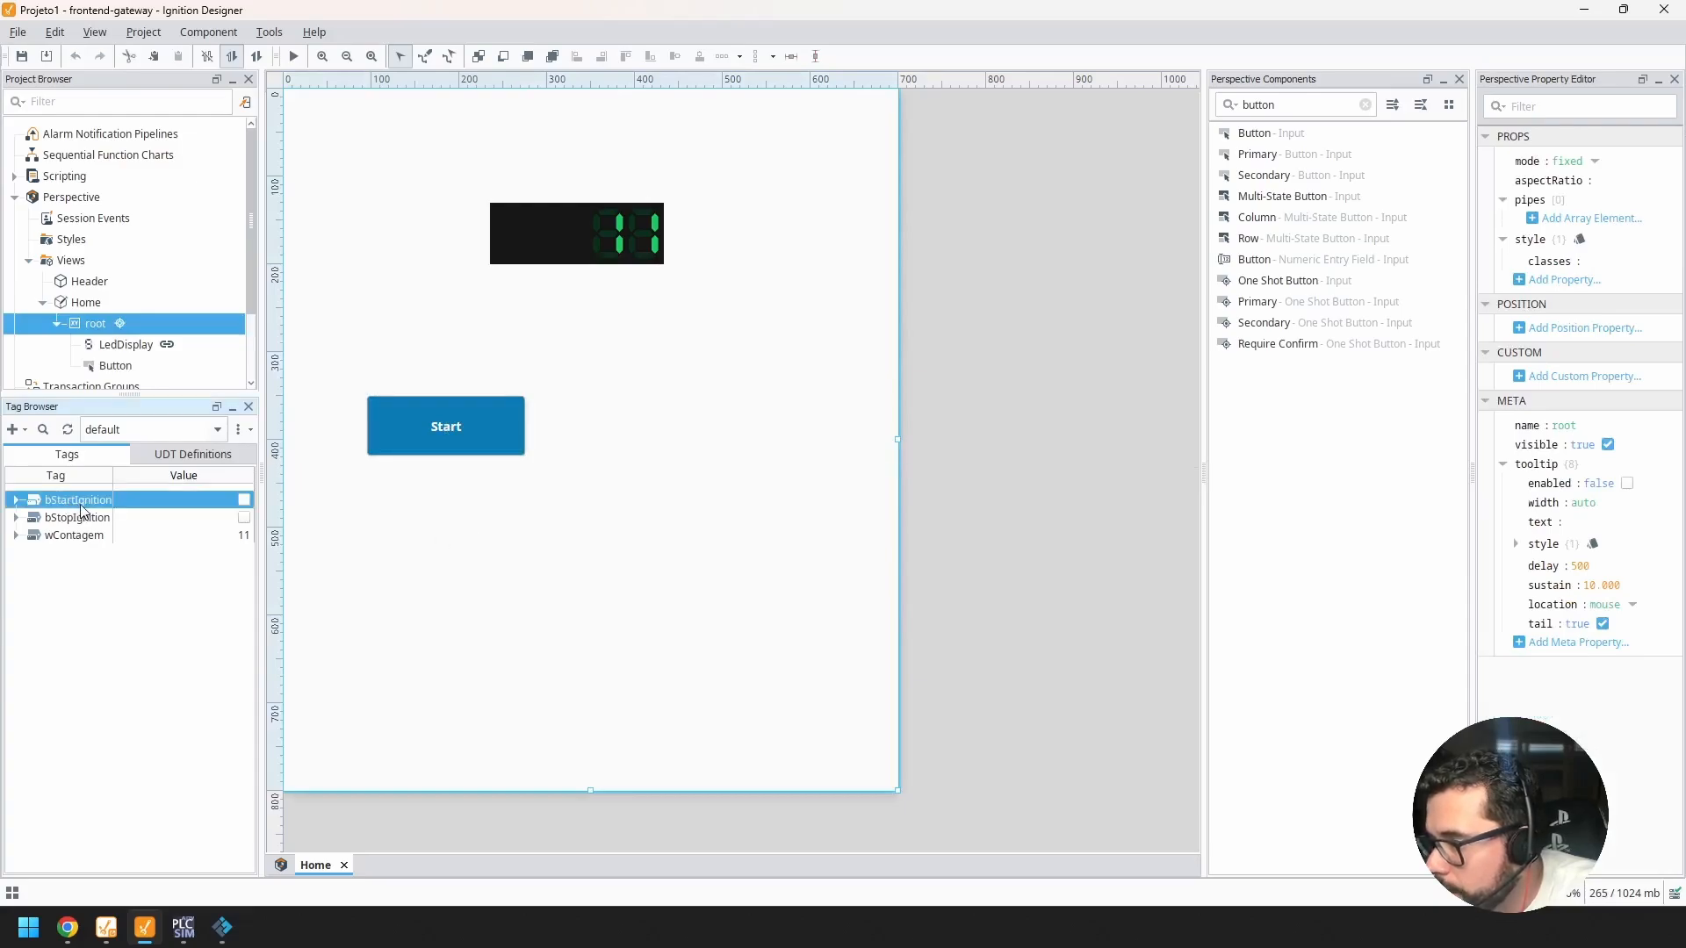
{"action": "left_click_drag", "start_coordinate": [86, 509], "coordinate": [252, 503]}
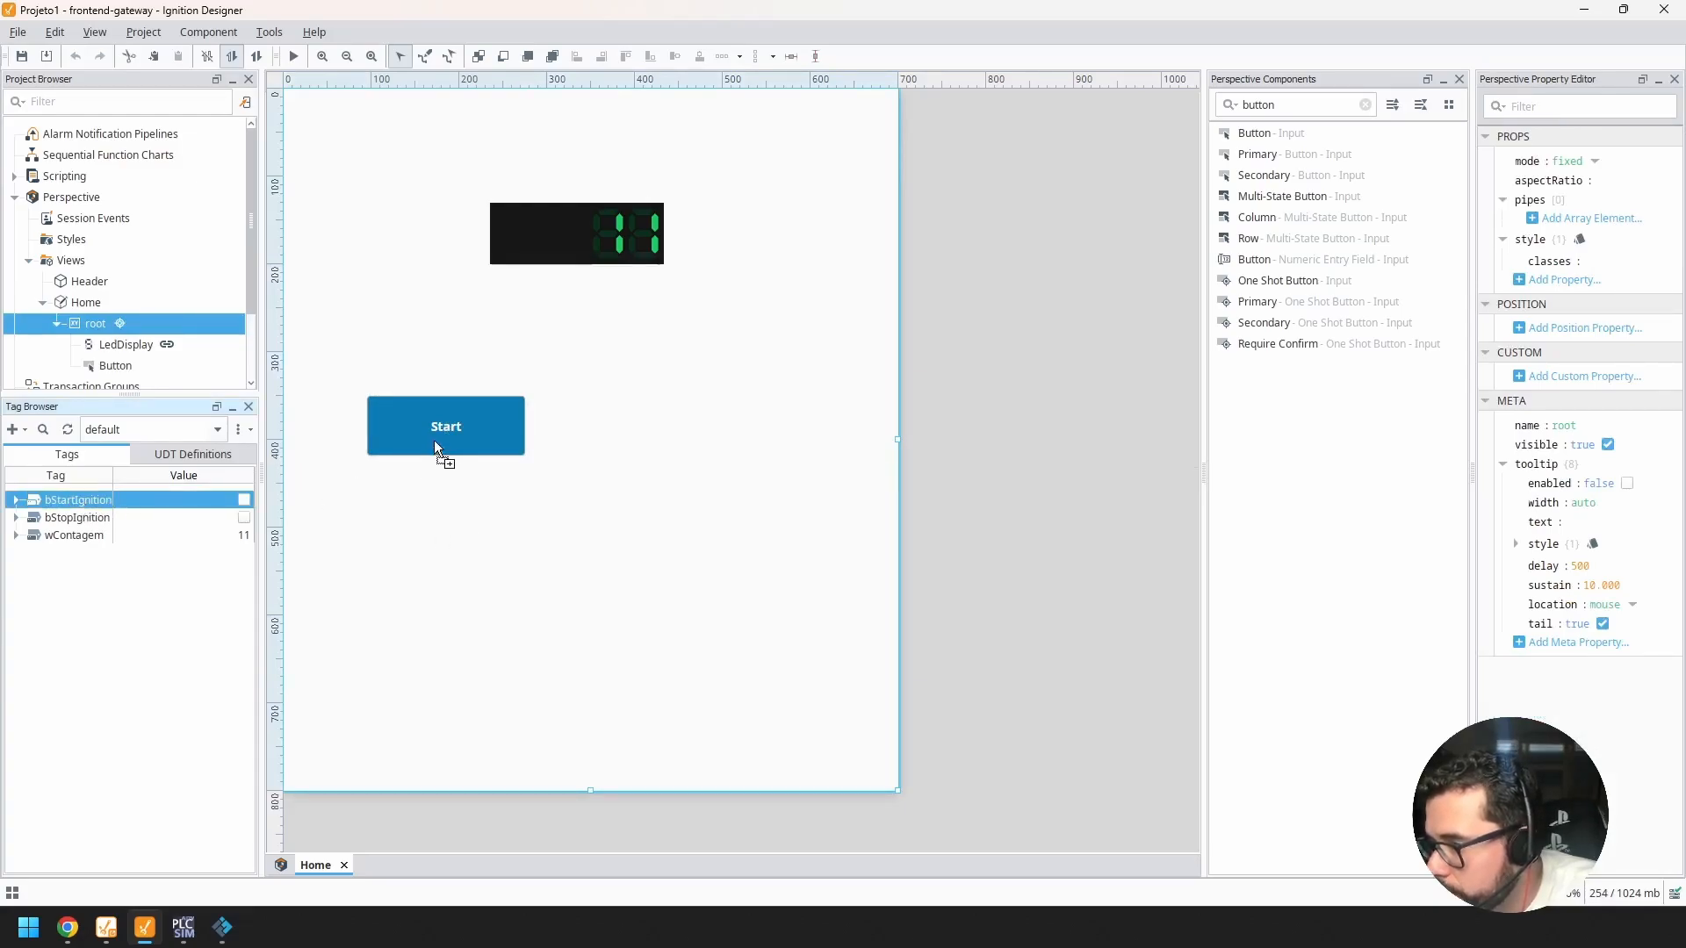
{"action": "left_click_drag", "start_coordinate": [434, 440], "coordinate": [434, 439]}
{"action": "left_click", "coordinate": [753, 442]}
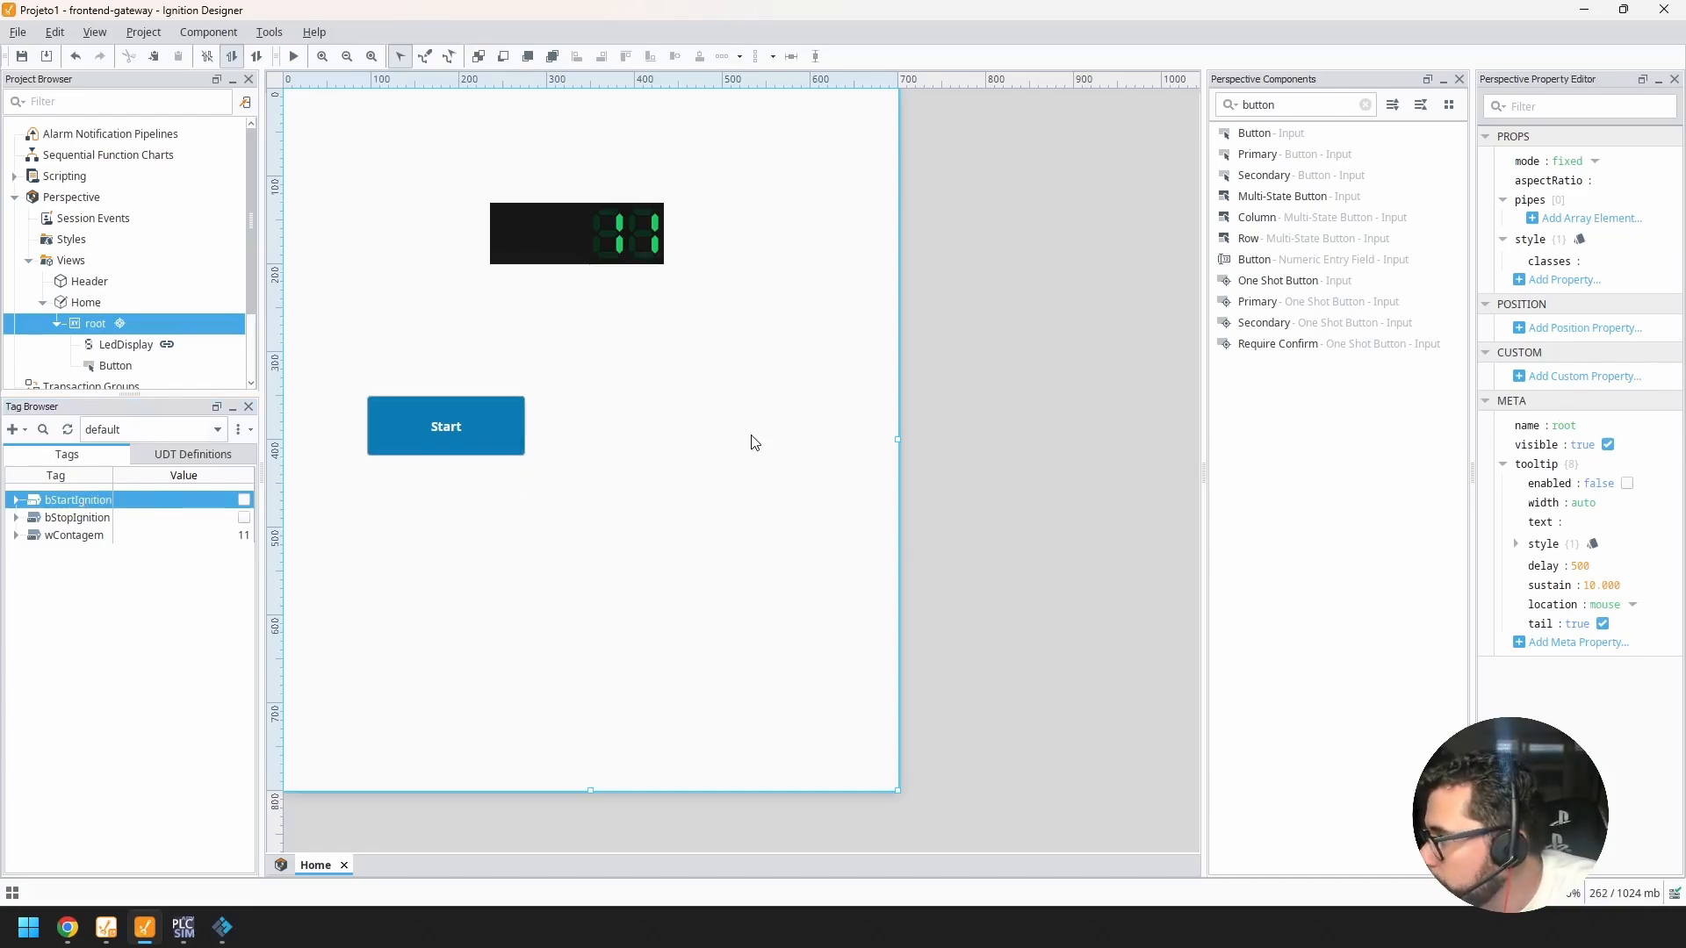
{"action": "left_click_drag", "start_coordinate": [98, 505], "coordinate": [403, 426]}
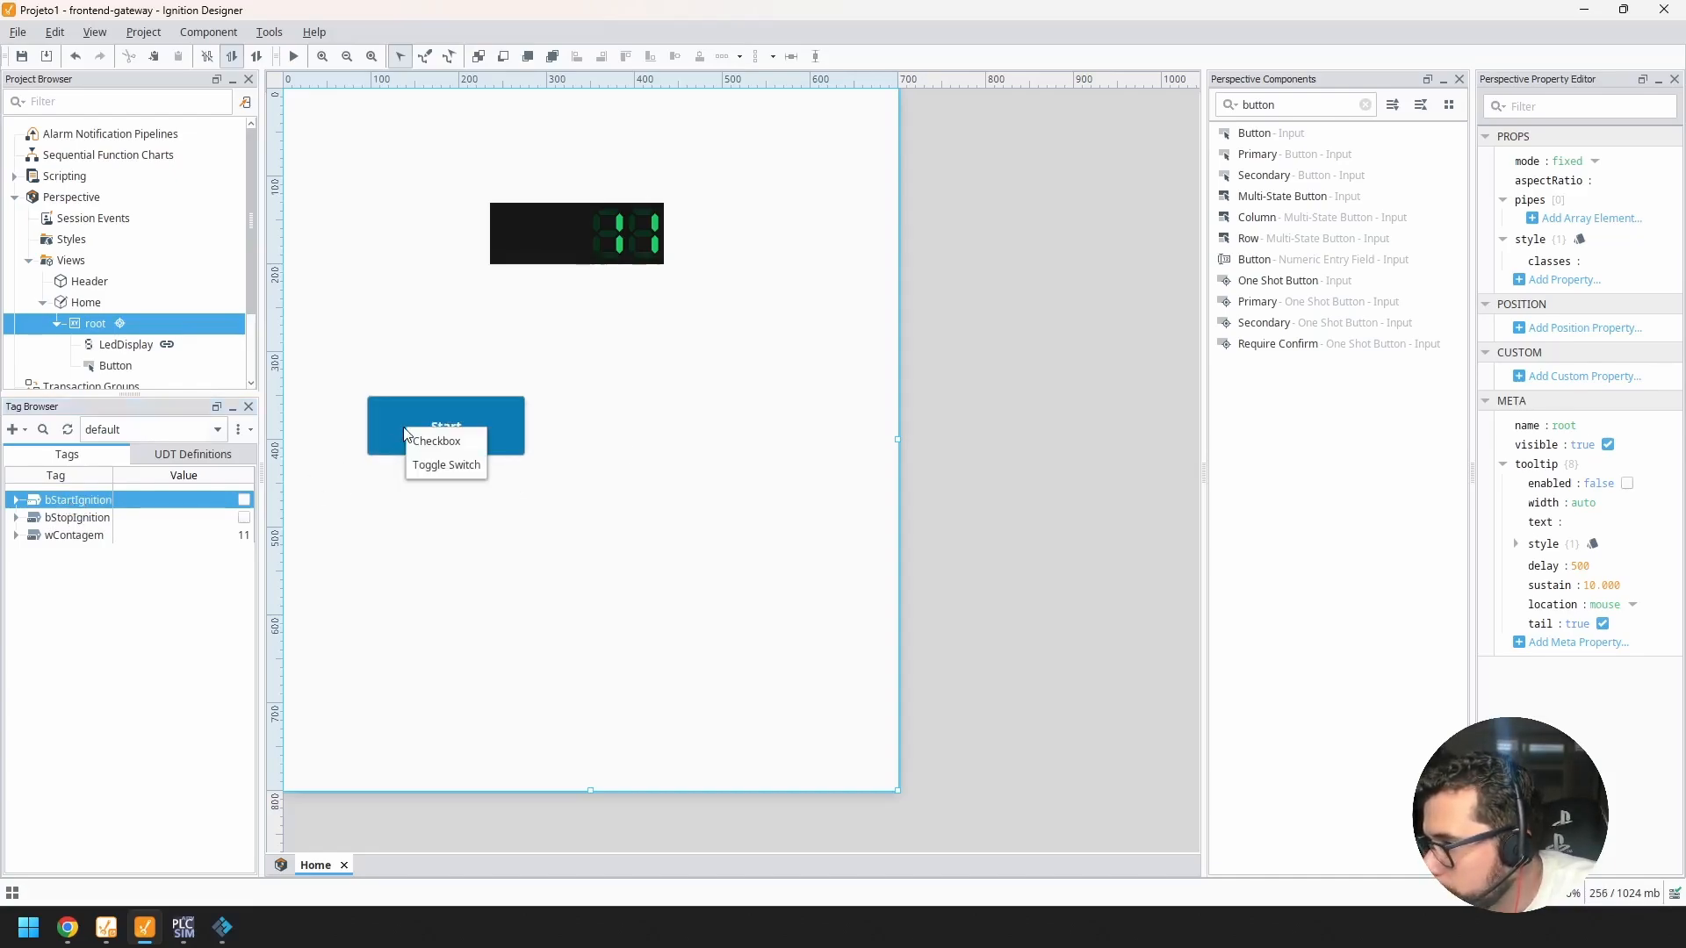
{"action": "left_click", "coordinate": [467, 464]}
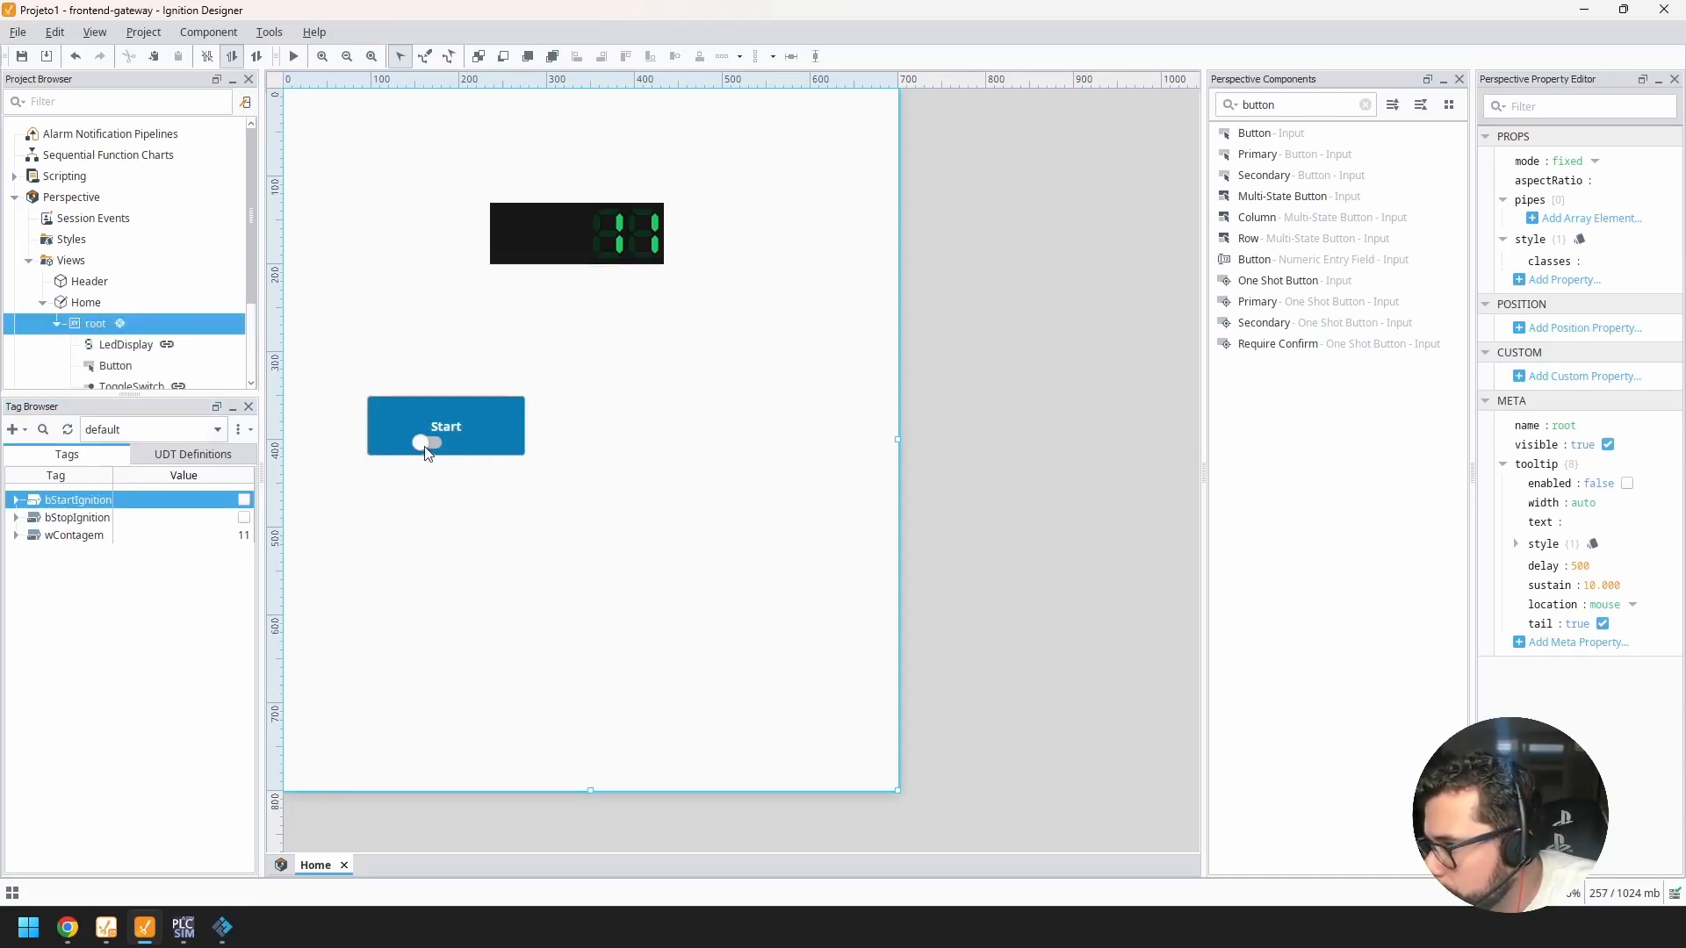
{"action": "left_click", "coordinate": [435, 443]}
{"action": "left_click_drag", "start_coordinate": [430, 446], "coordinate": [437, 541]}
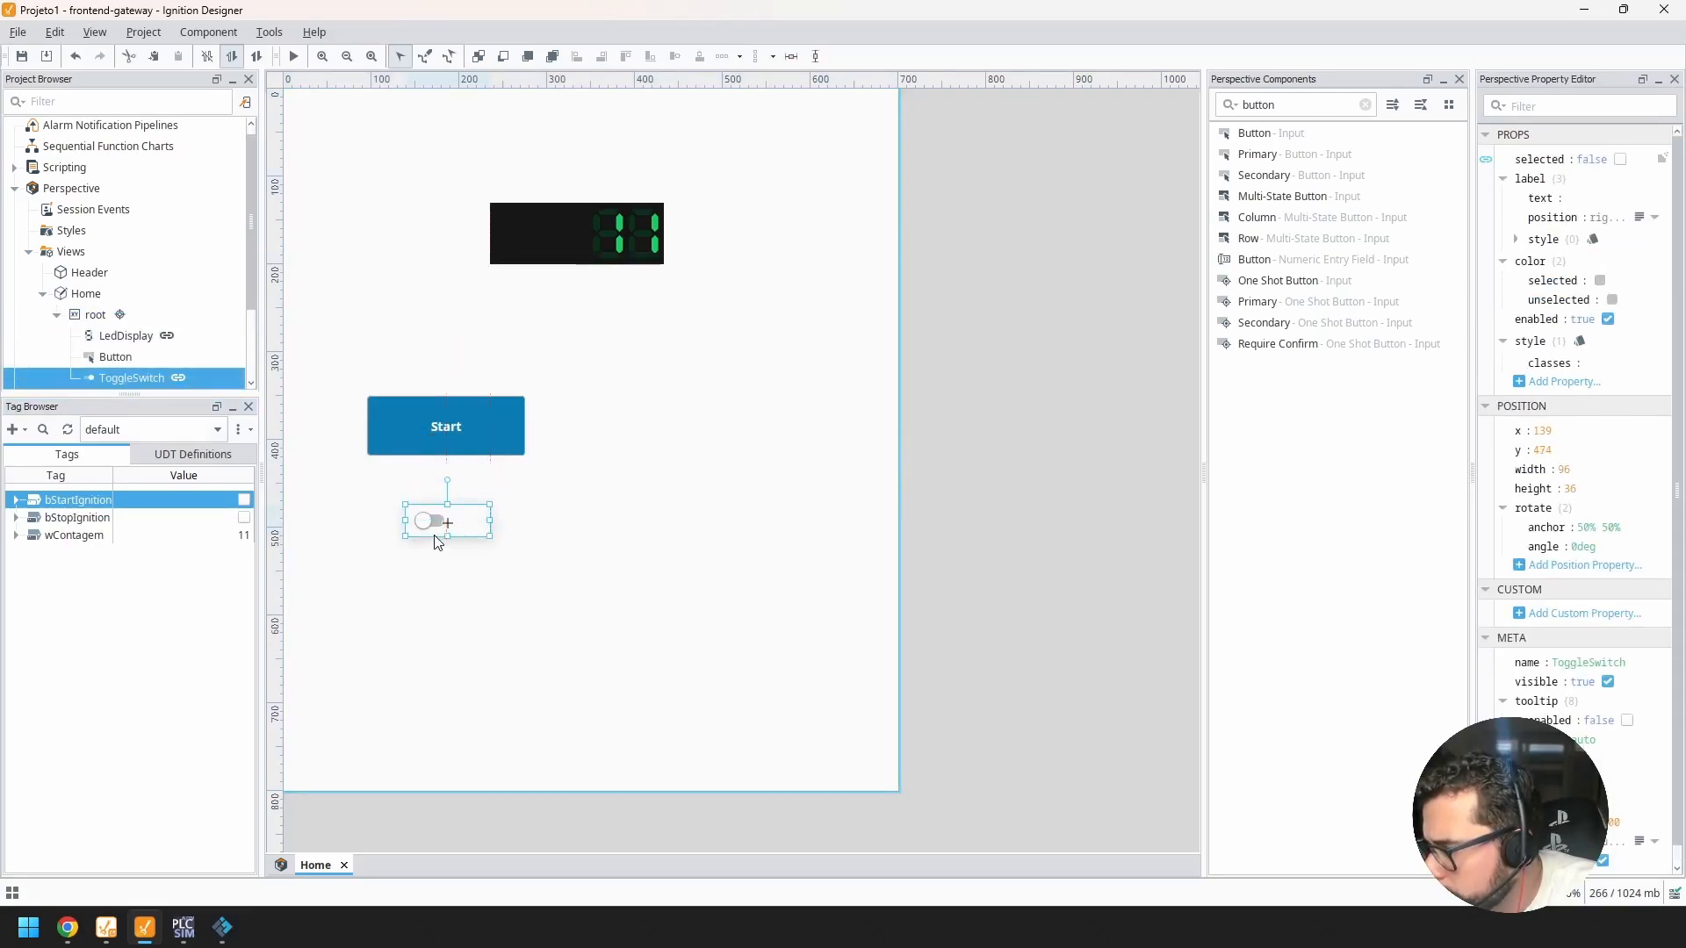
{"action": "key", "text": "Delete"}
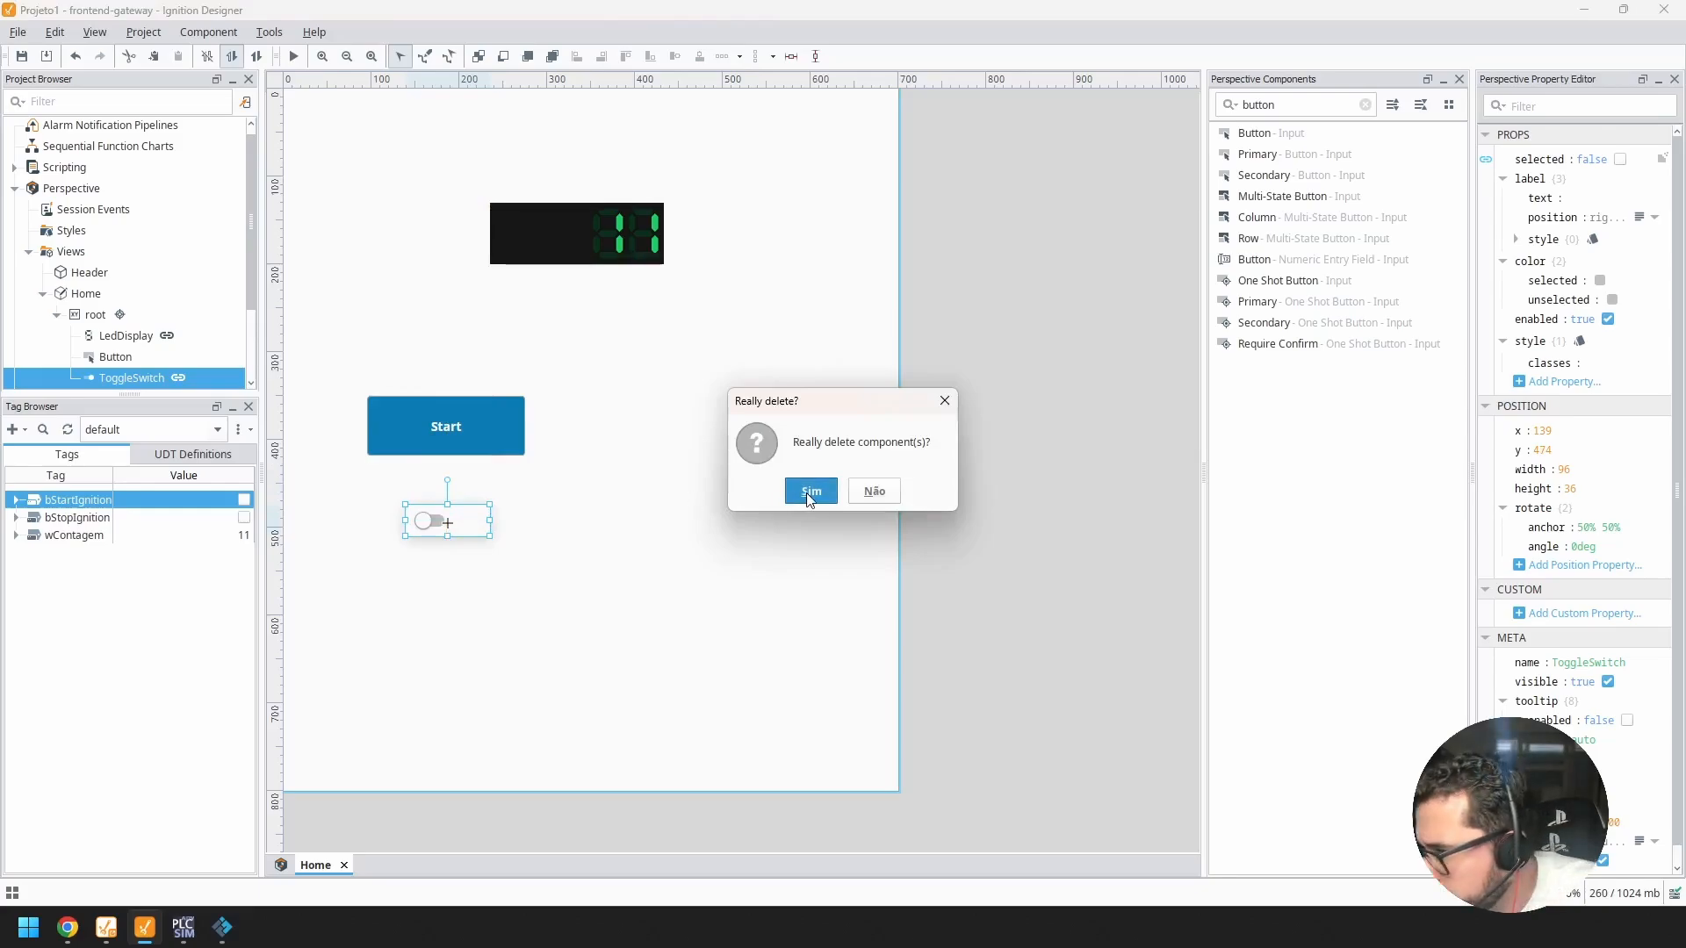
{"action": "left_click", "coordinate": [810, 490]}
Step: Select the Start button and look through its position and meta properties
{"action": "left_click", "coordinate": [496, 422]}
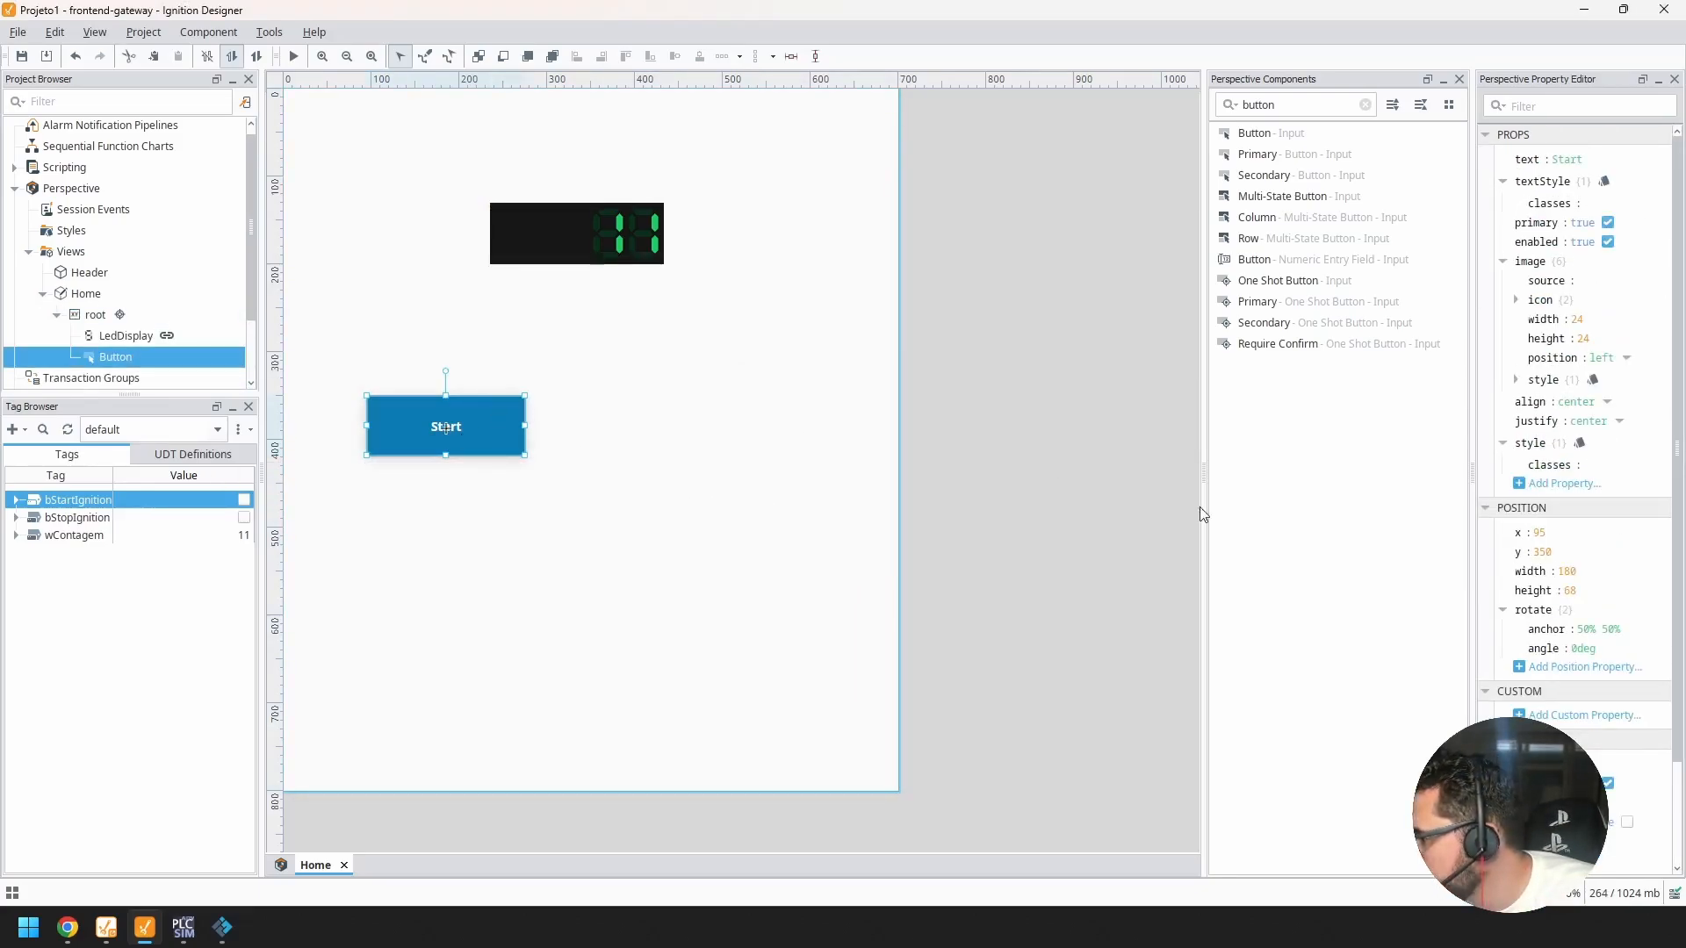
{"action": "left_click", "coordinate": [474, 489]}
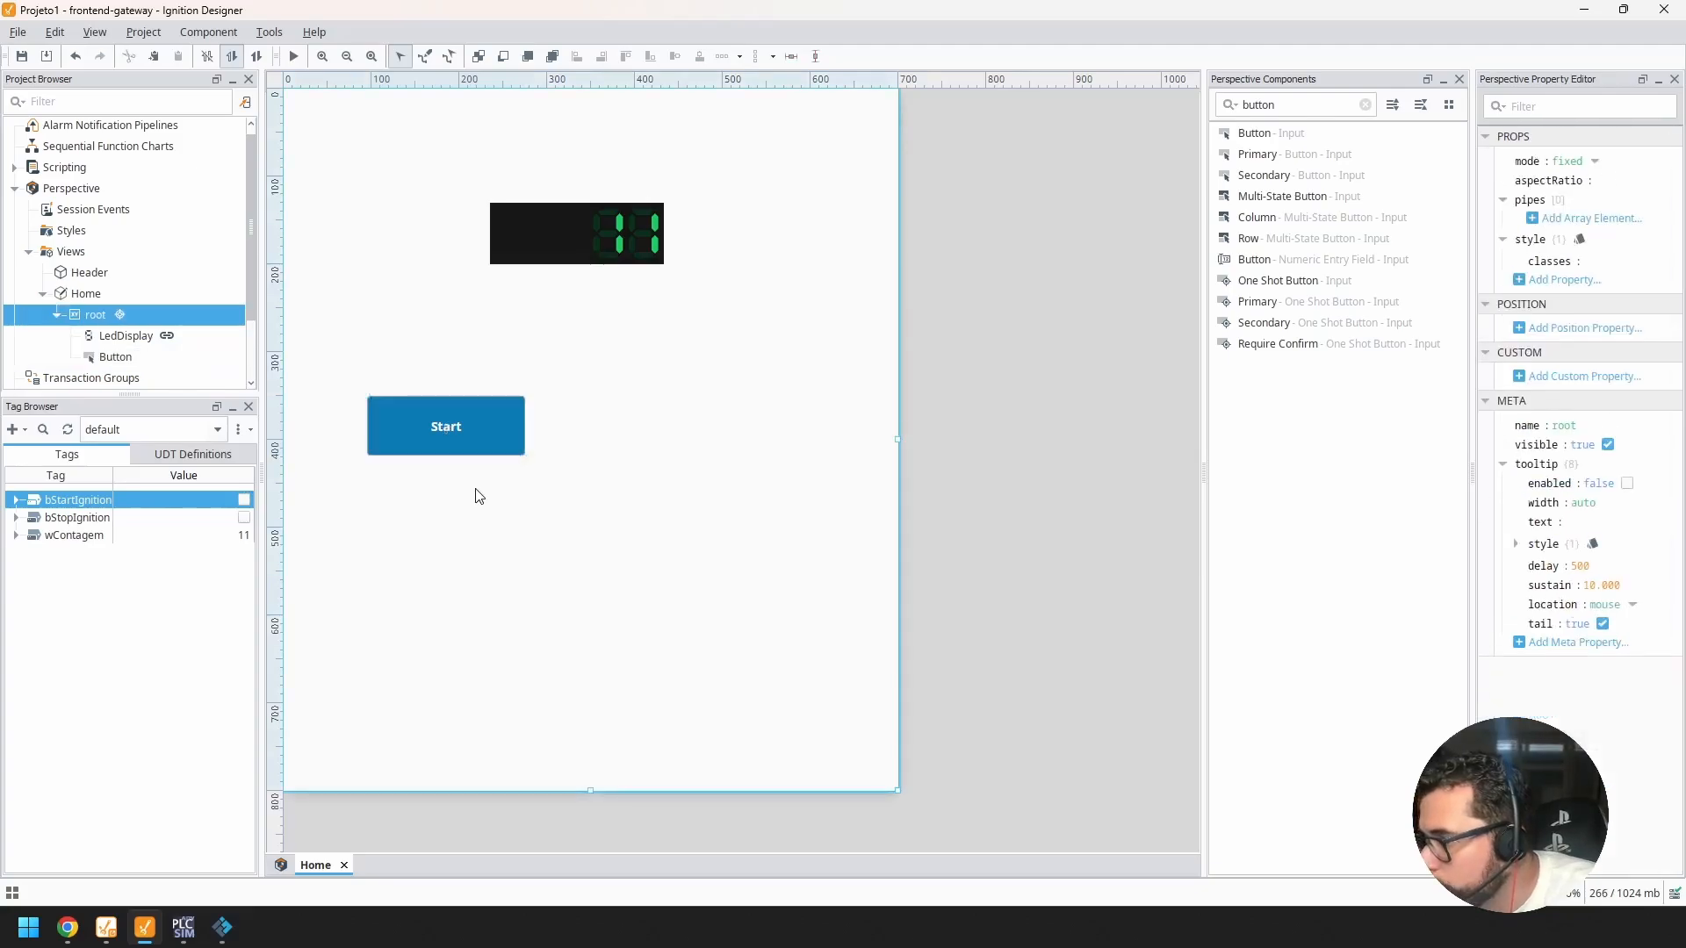
{"action": "left_click", "coordinate": [475, 413]}
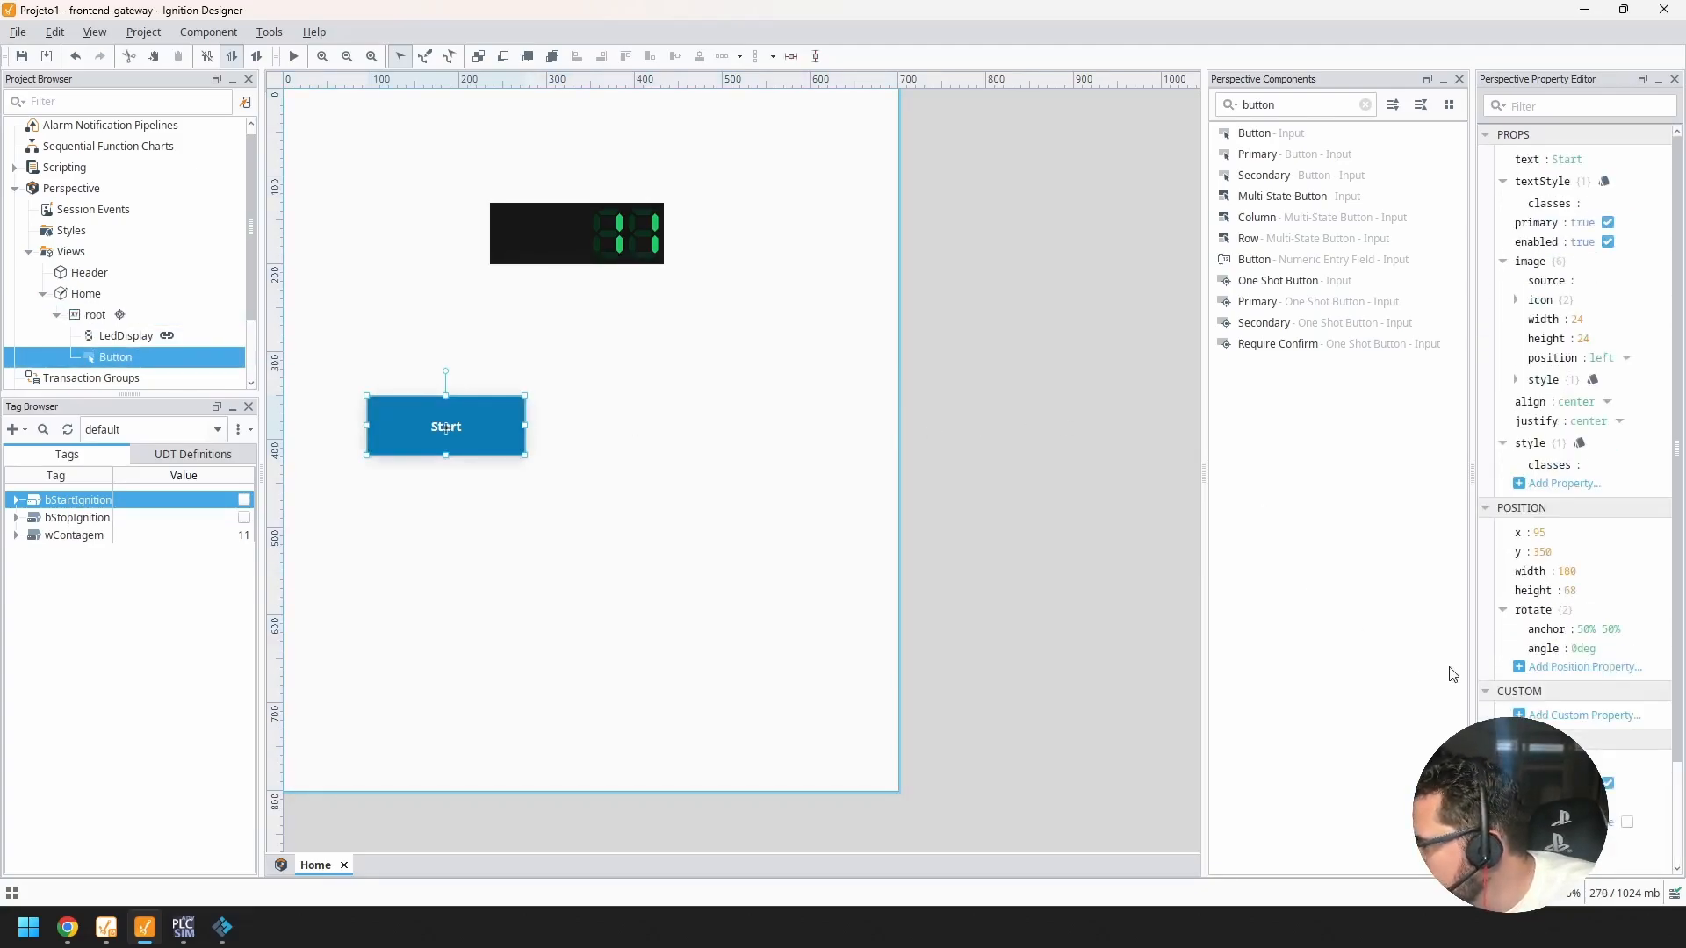
{"action": "scroll", "coordinate": [1512, 680], "scroll_direction": "down", "scroll_amount": 2}
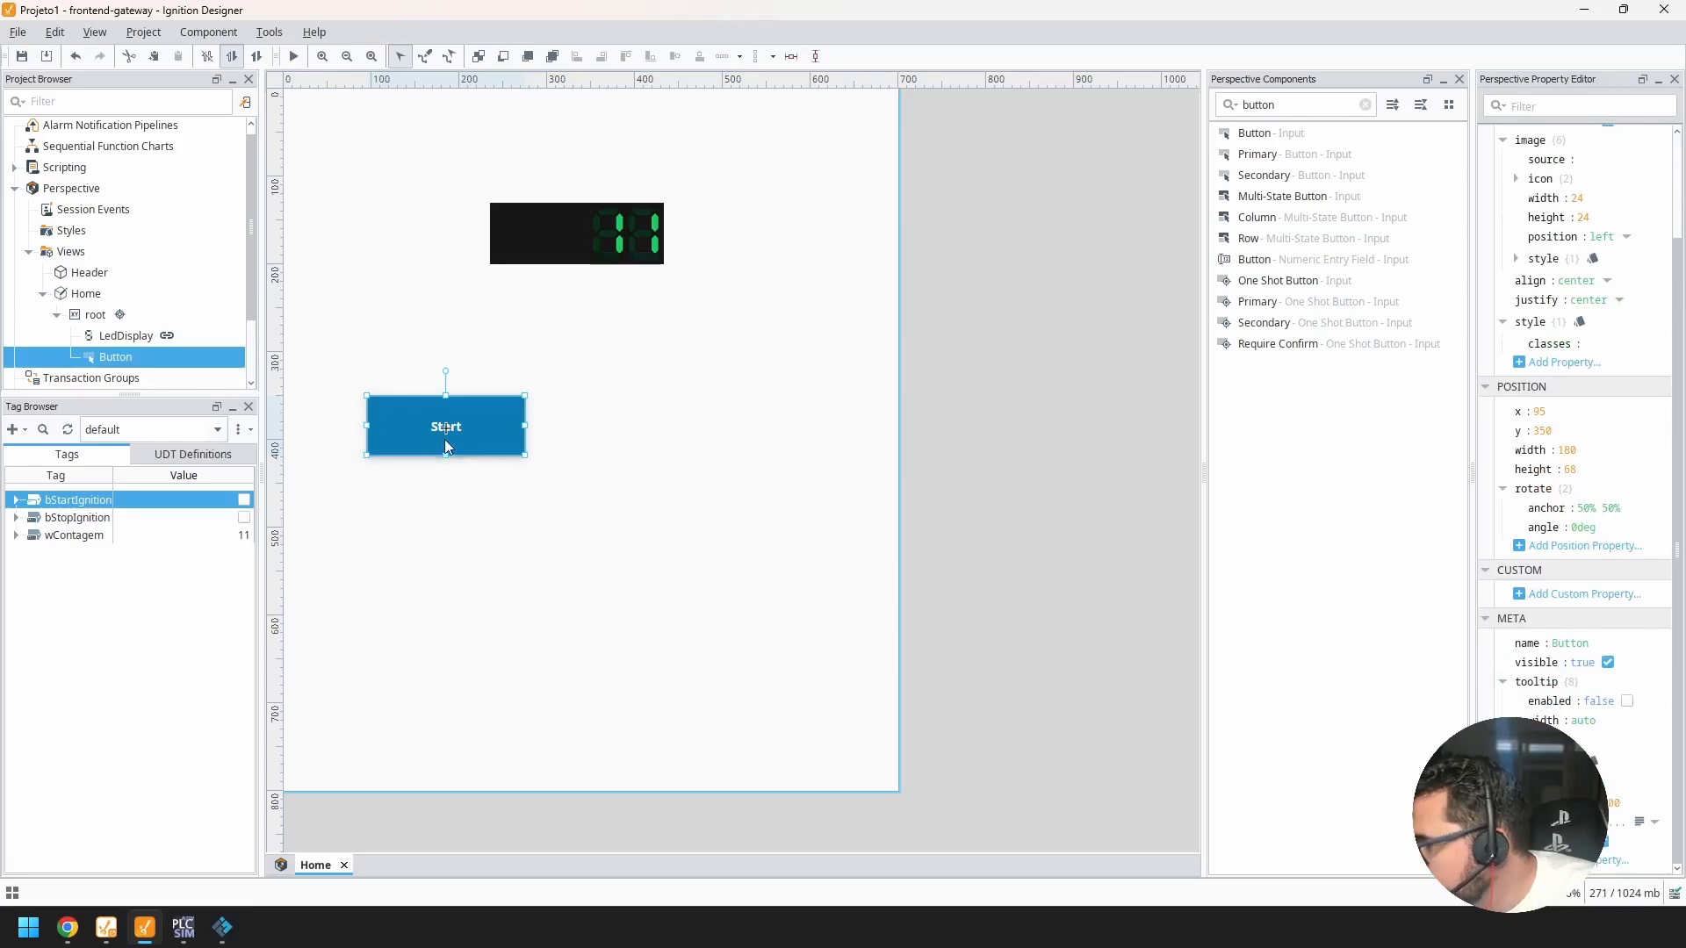
{"action": "left_click", "coordinate": [755, 509]}
{"action": "left_click_drag", "start_coordinate": [325, 369], "coordinate": [791, 521]}
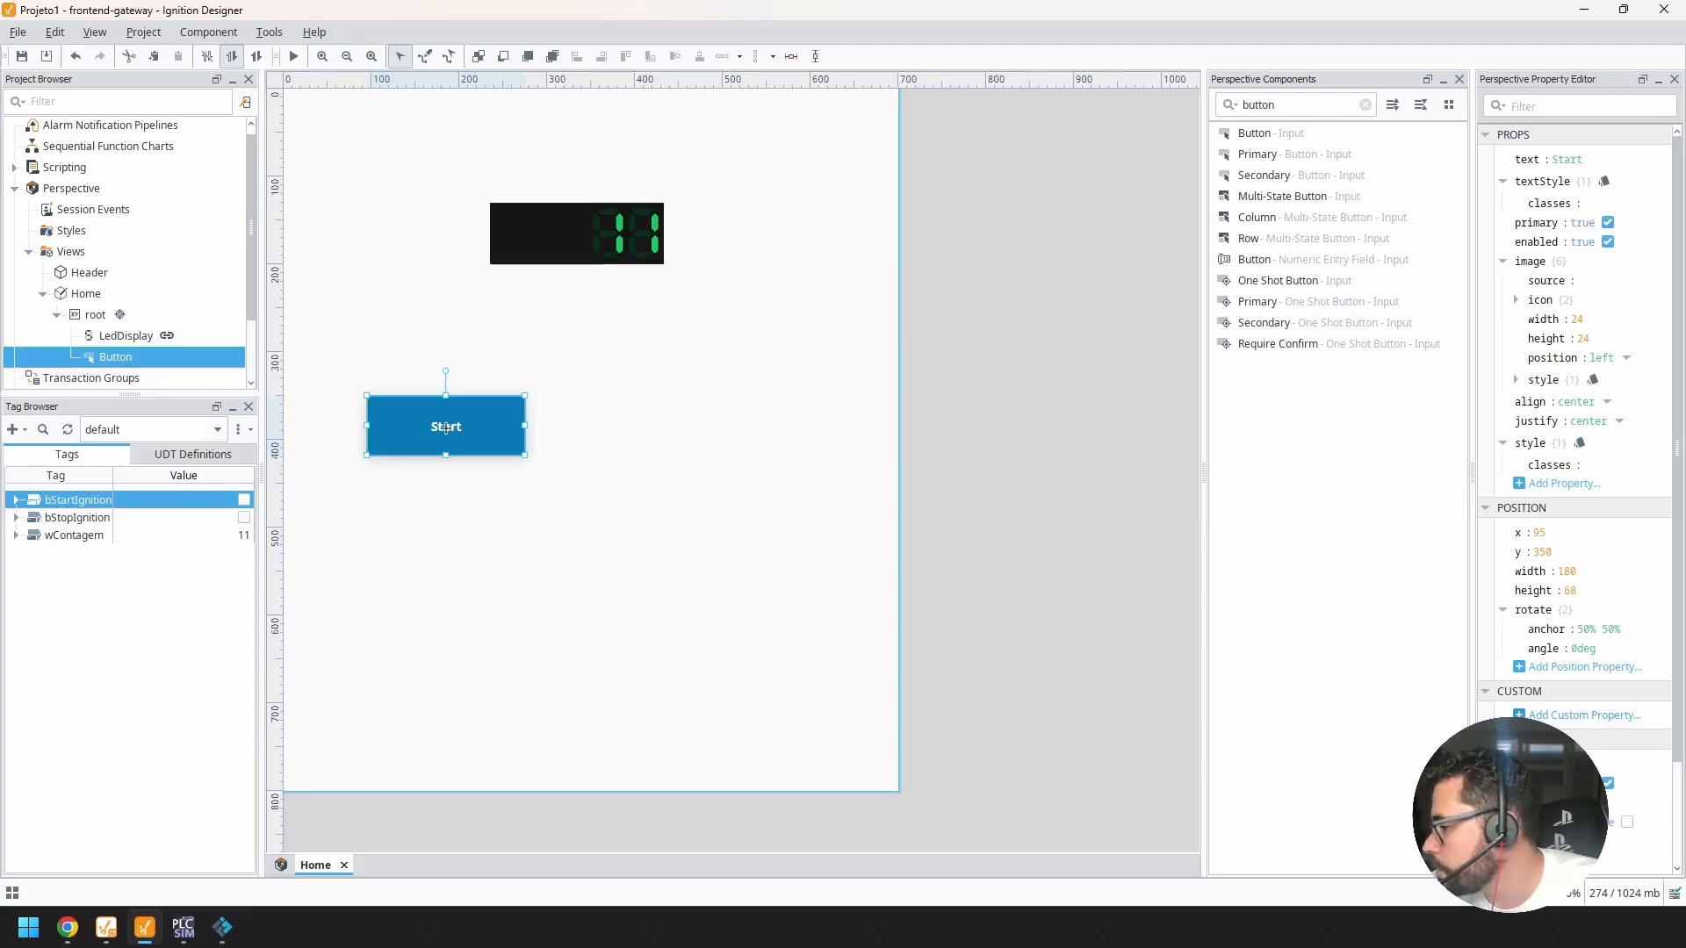
Step: Look through the Start button's event configuration and its onClick actions, and leave it without changes
{"action": "scroll", "coordinate": [1576, 491], "scroll_direction": "down", "scroll_amount": 3}
{"action": "right_click", "coordinate": [479, 434]}
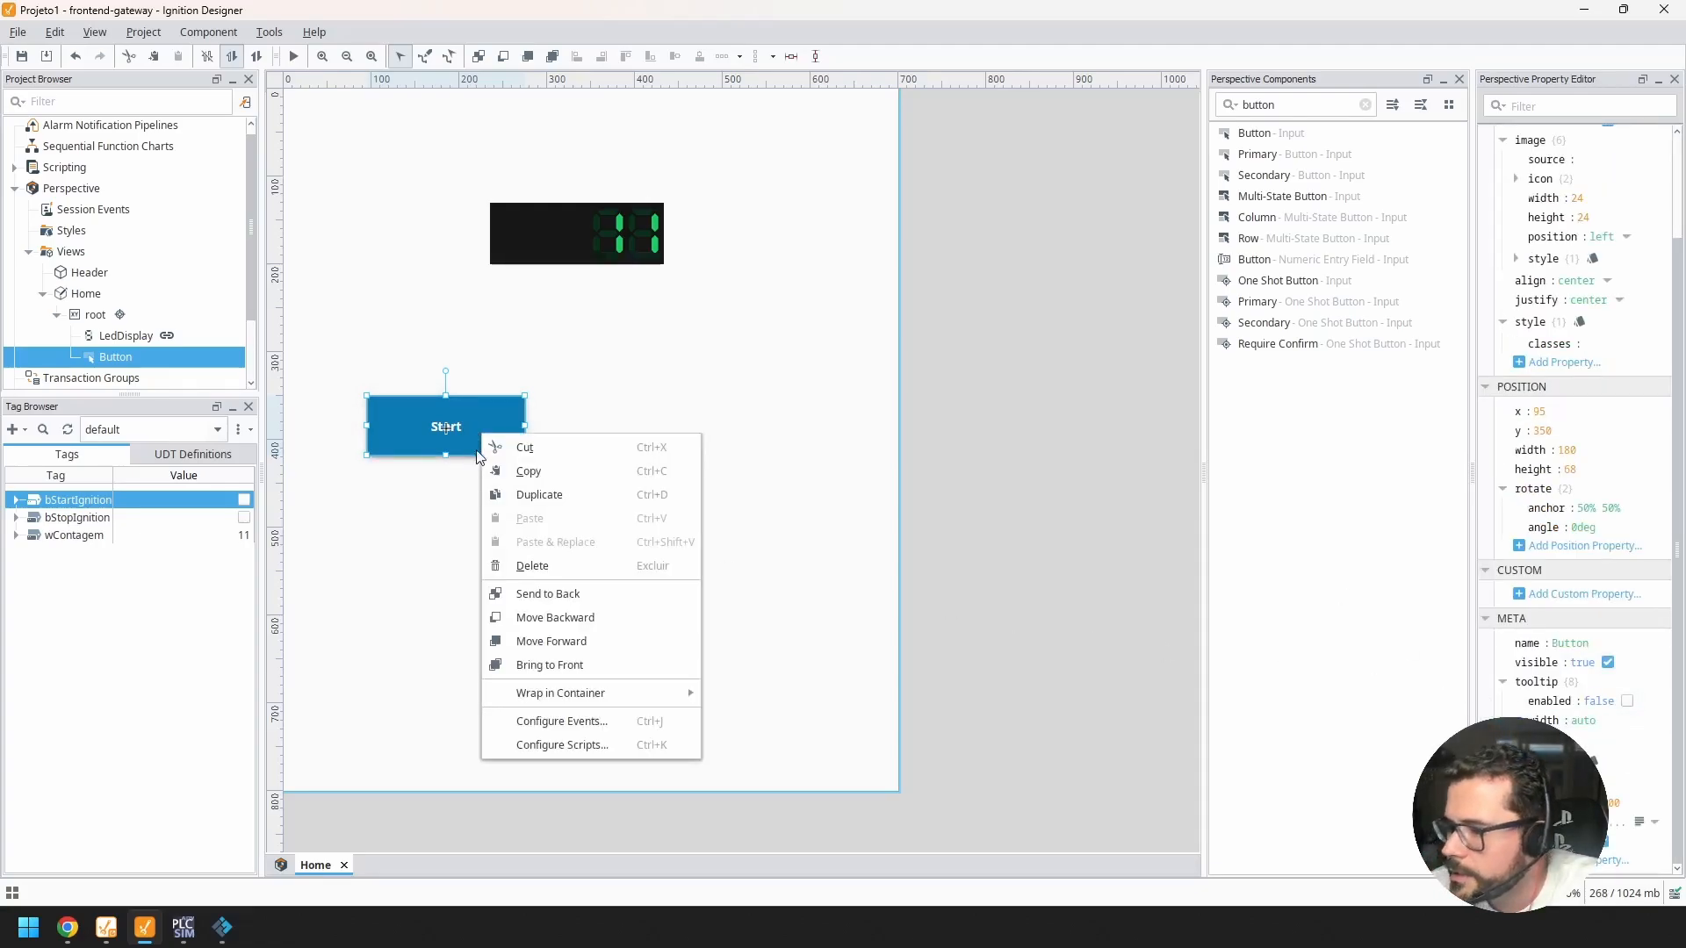
{"action": "left_click", "coordinate": [606, 723]}
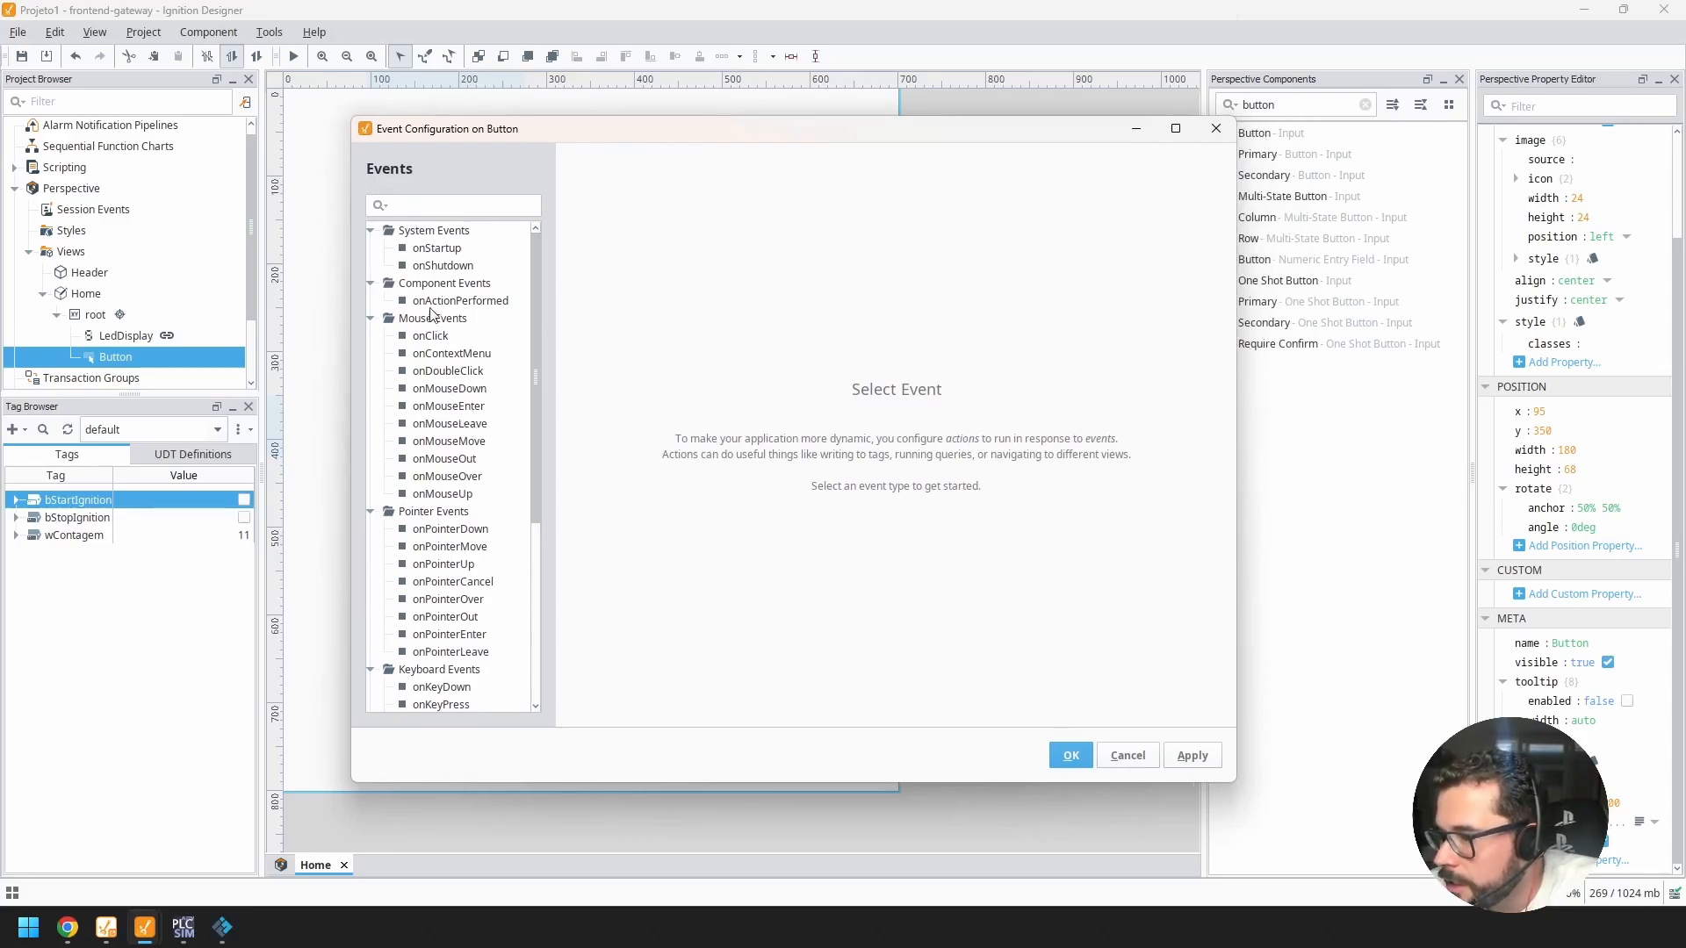
{"action": "scroll", "coordinate": [429, 259], "scroll_direction": "down", "scroll_amount": 1}
{"action": "scroll", "coordinate": [429, 267], "scroll_direction": "up", "scroll_amount": 1}
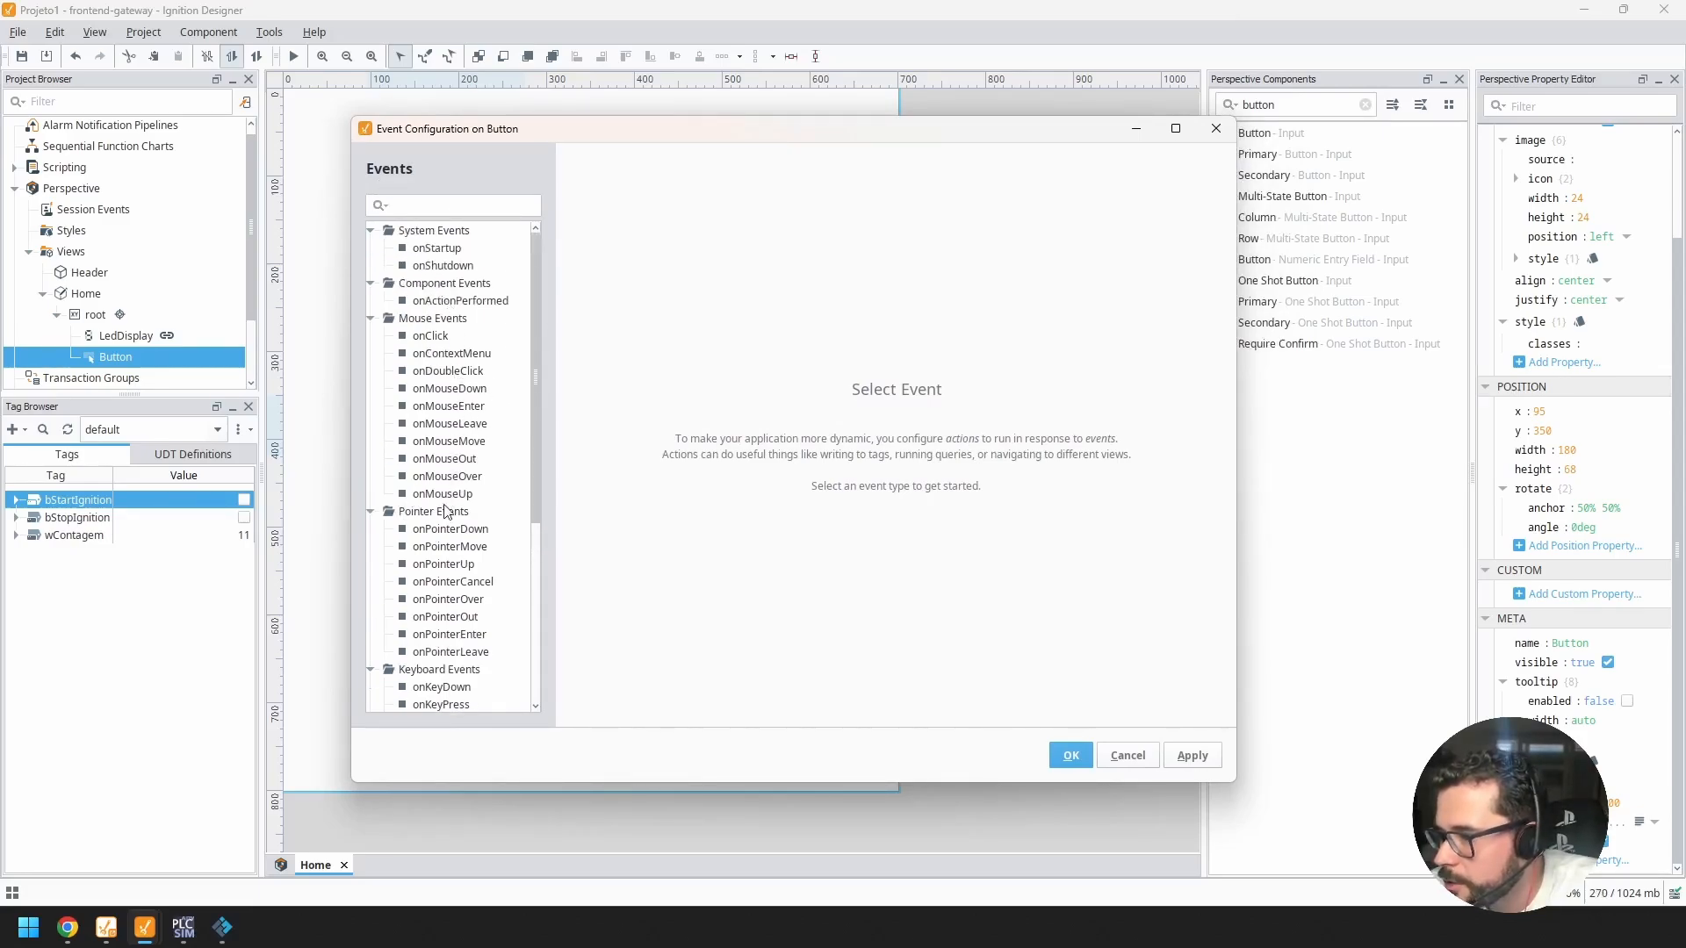
{"action": "left_click", "coordinate": [443, 339]}
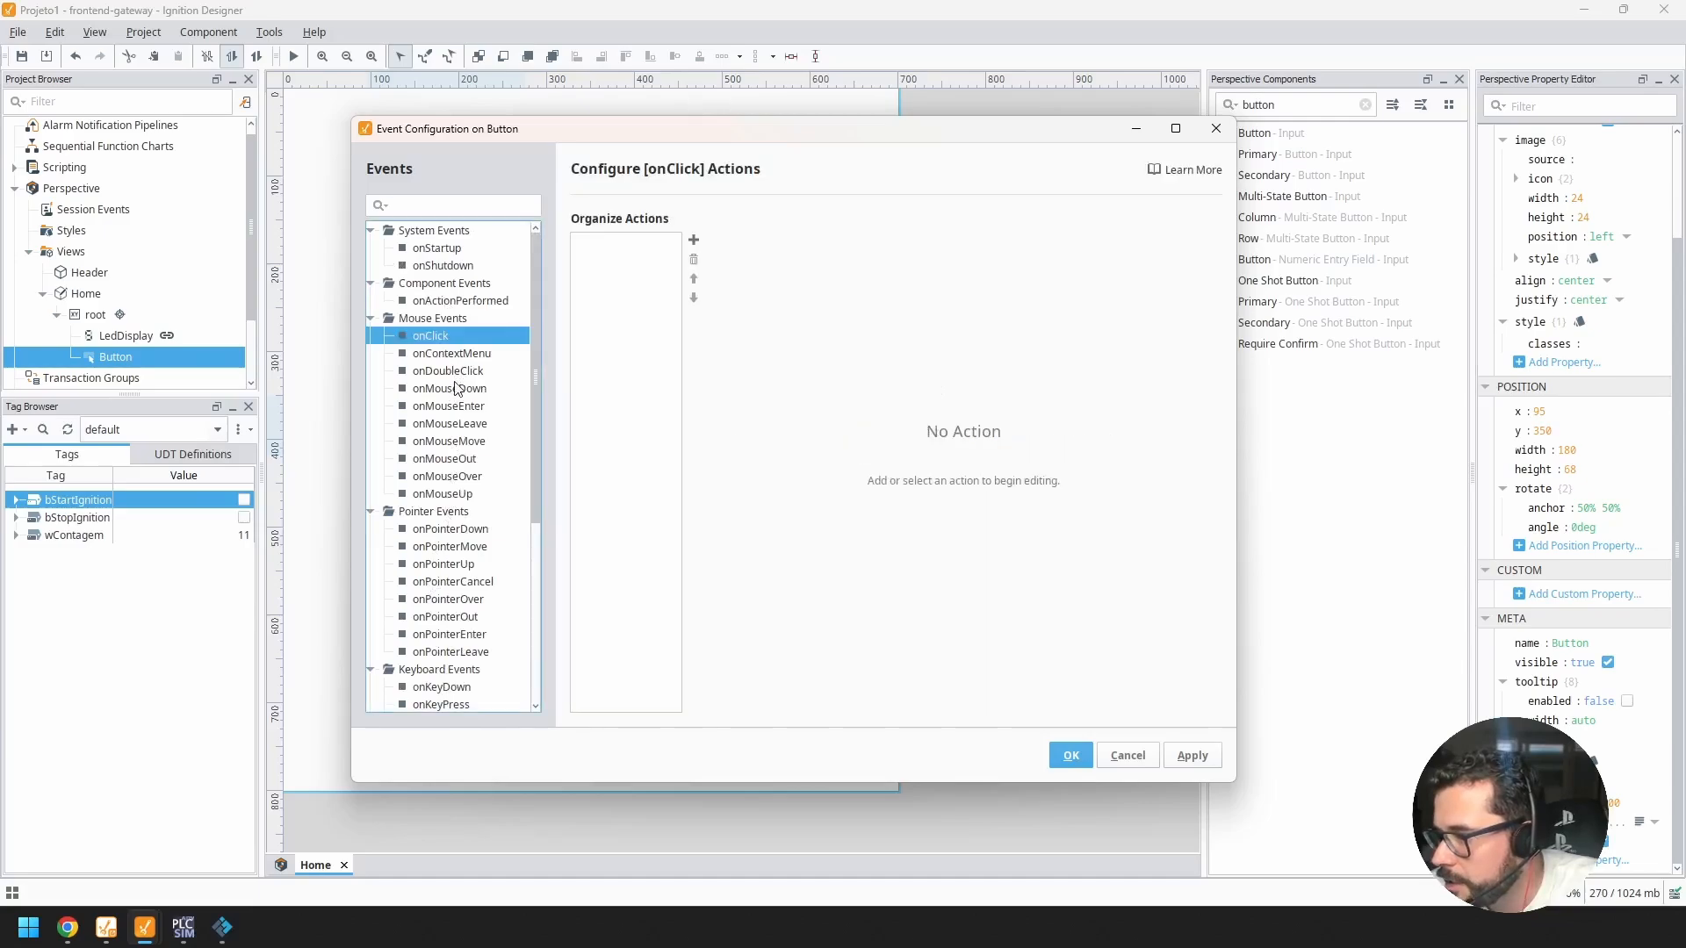
{"action": "left_click", "coordinate": [605, 285]}
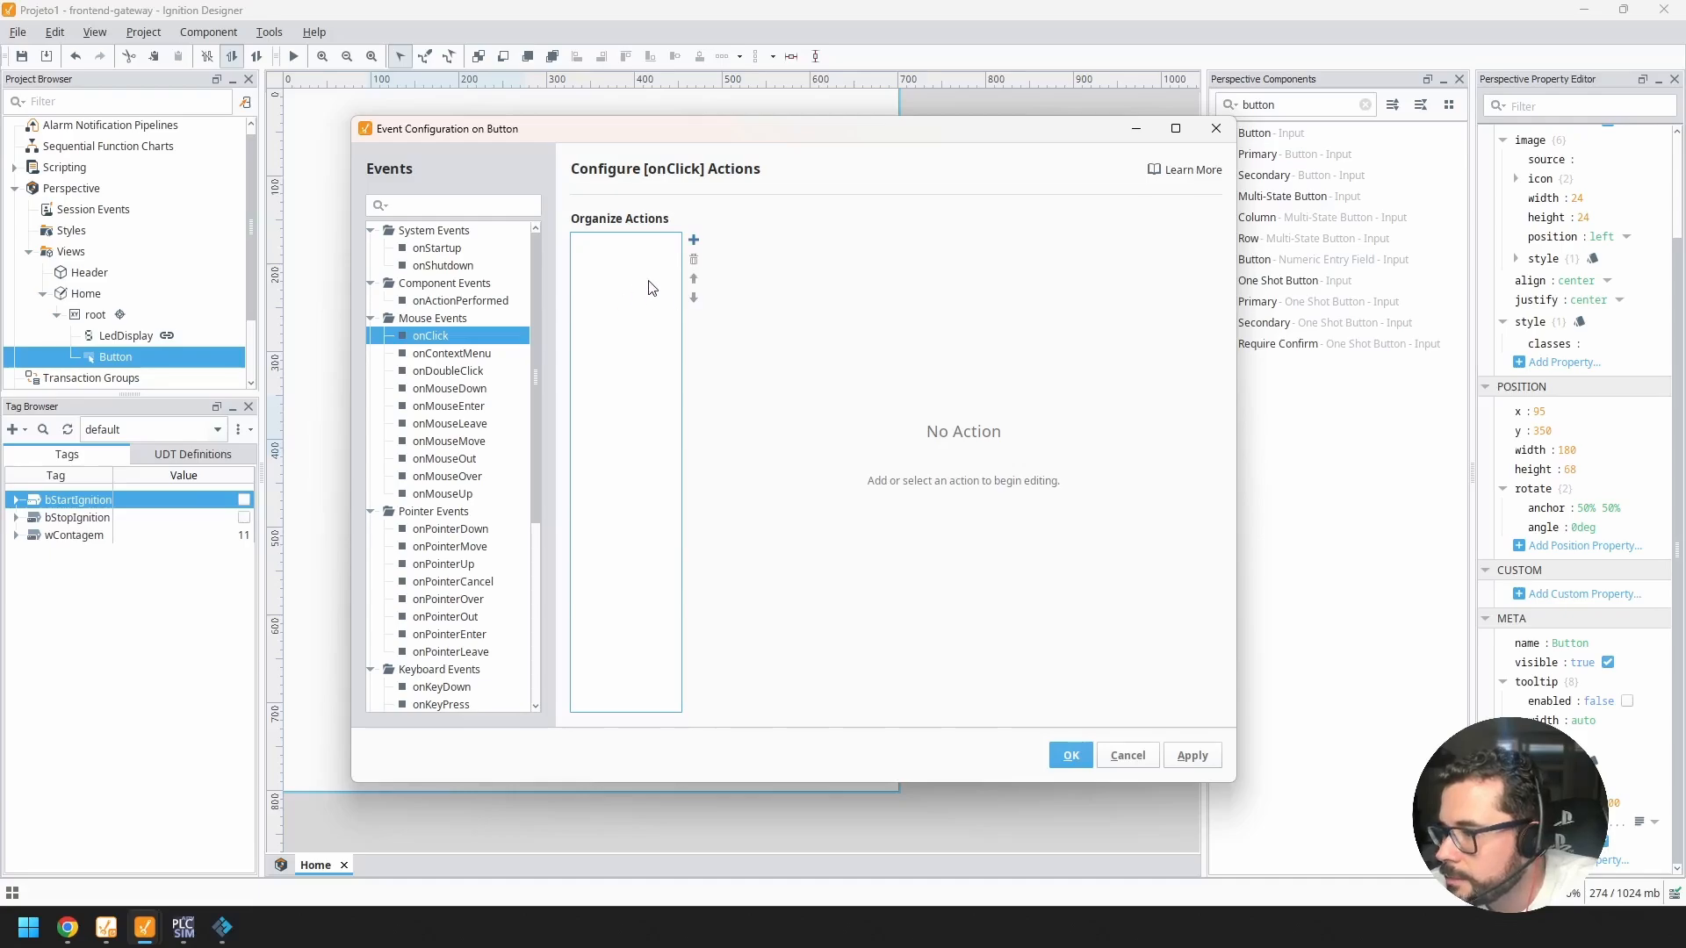
{"action": "left_click", "coordinate": [1150, 758]}
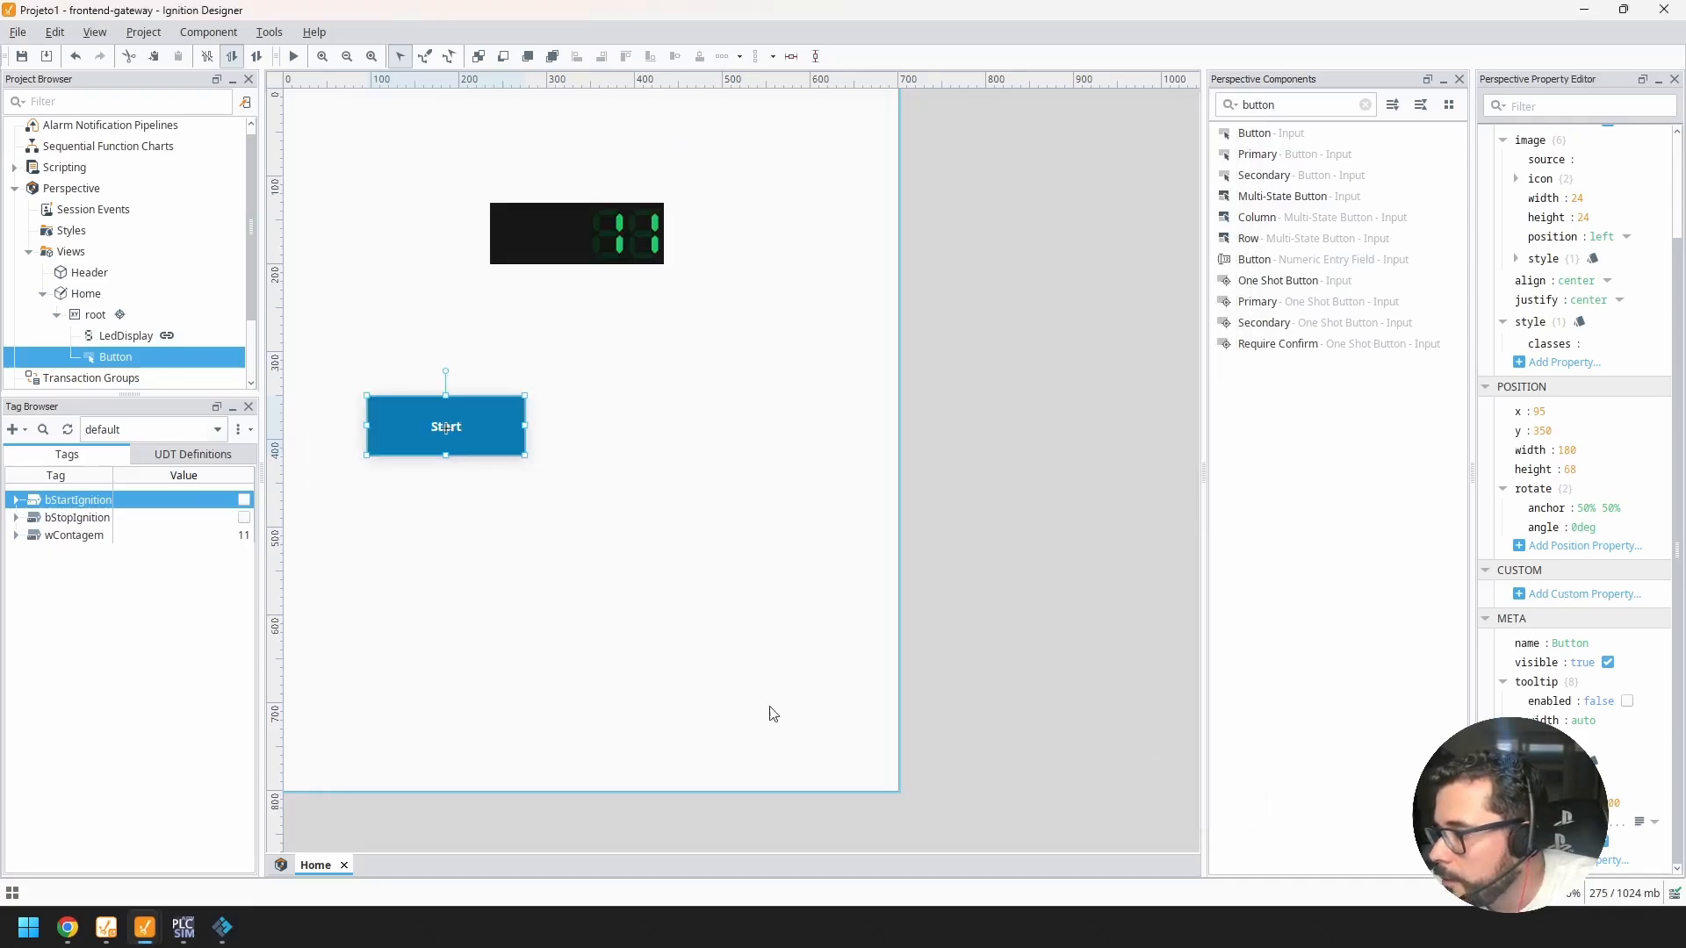
{"action": "right_click", "coordinate": [474, 422]}
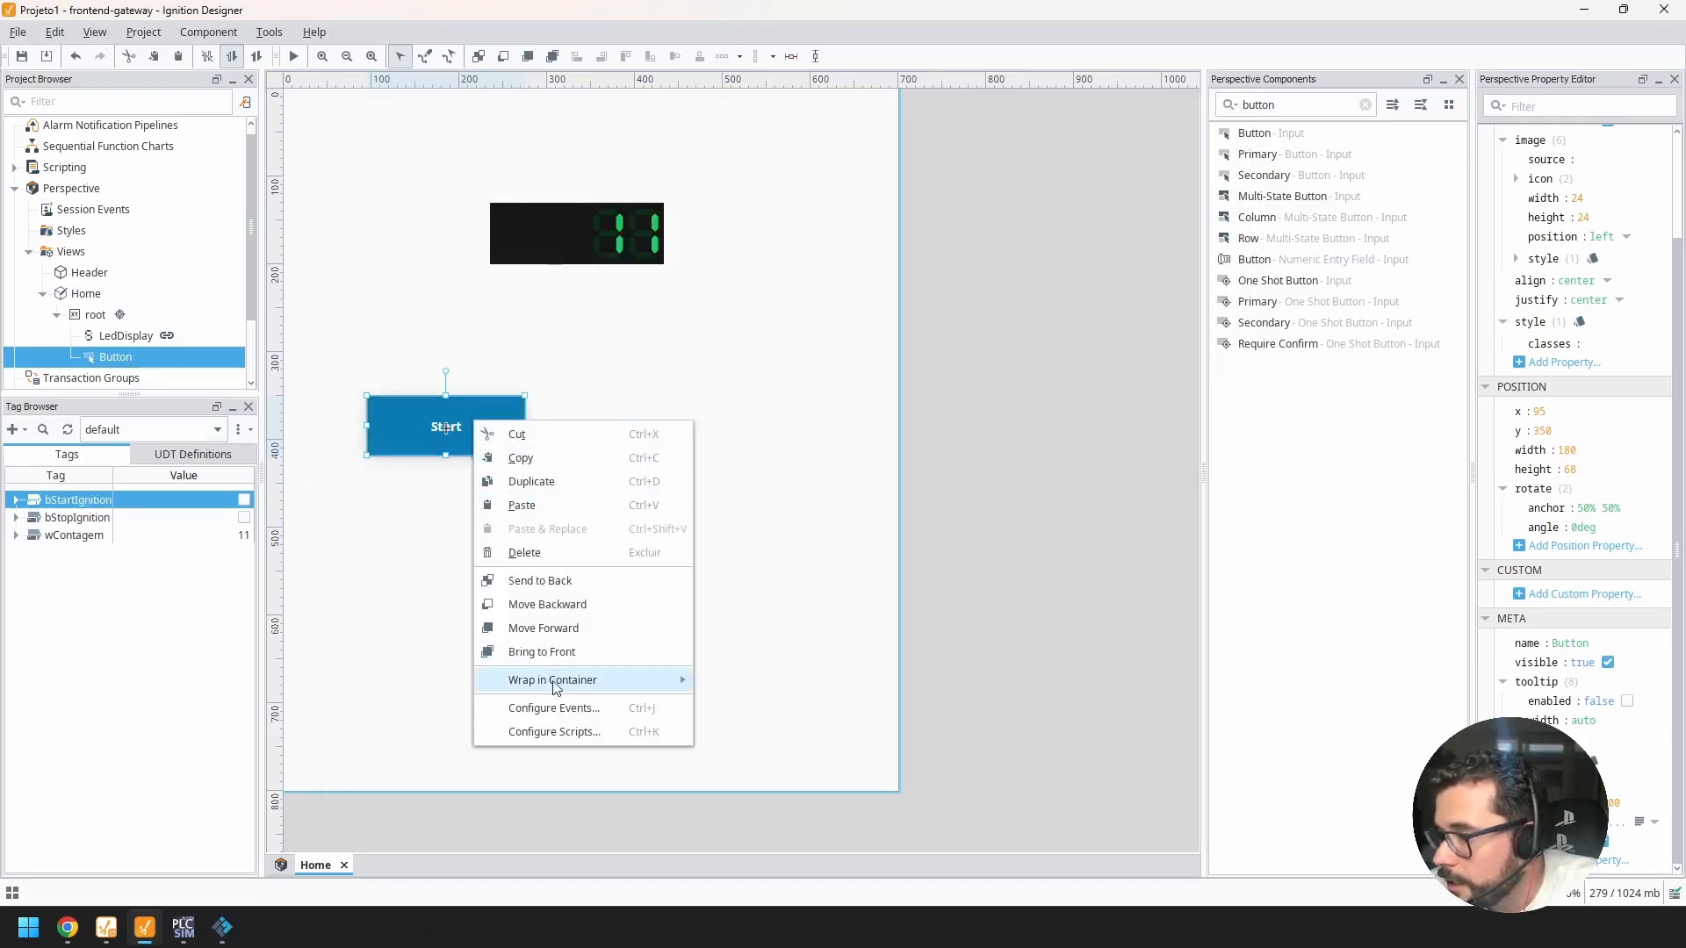
{"action": "left_click", "coordinate": [555, 732]}
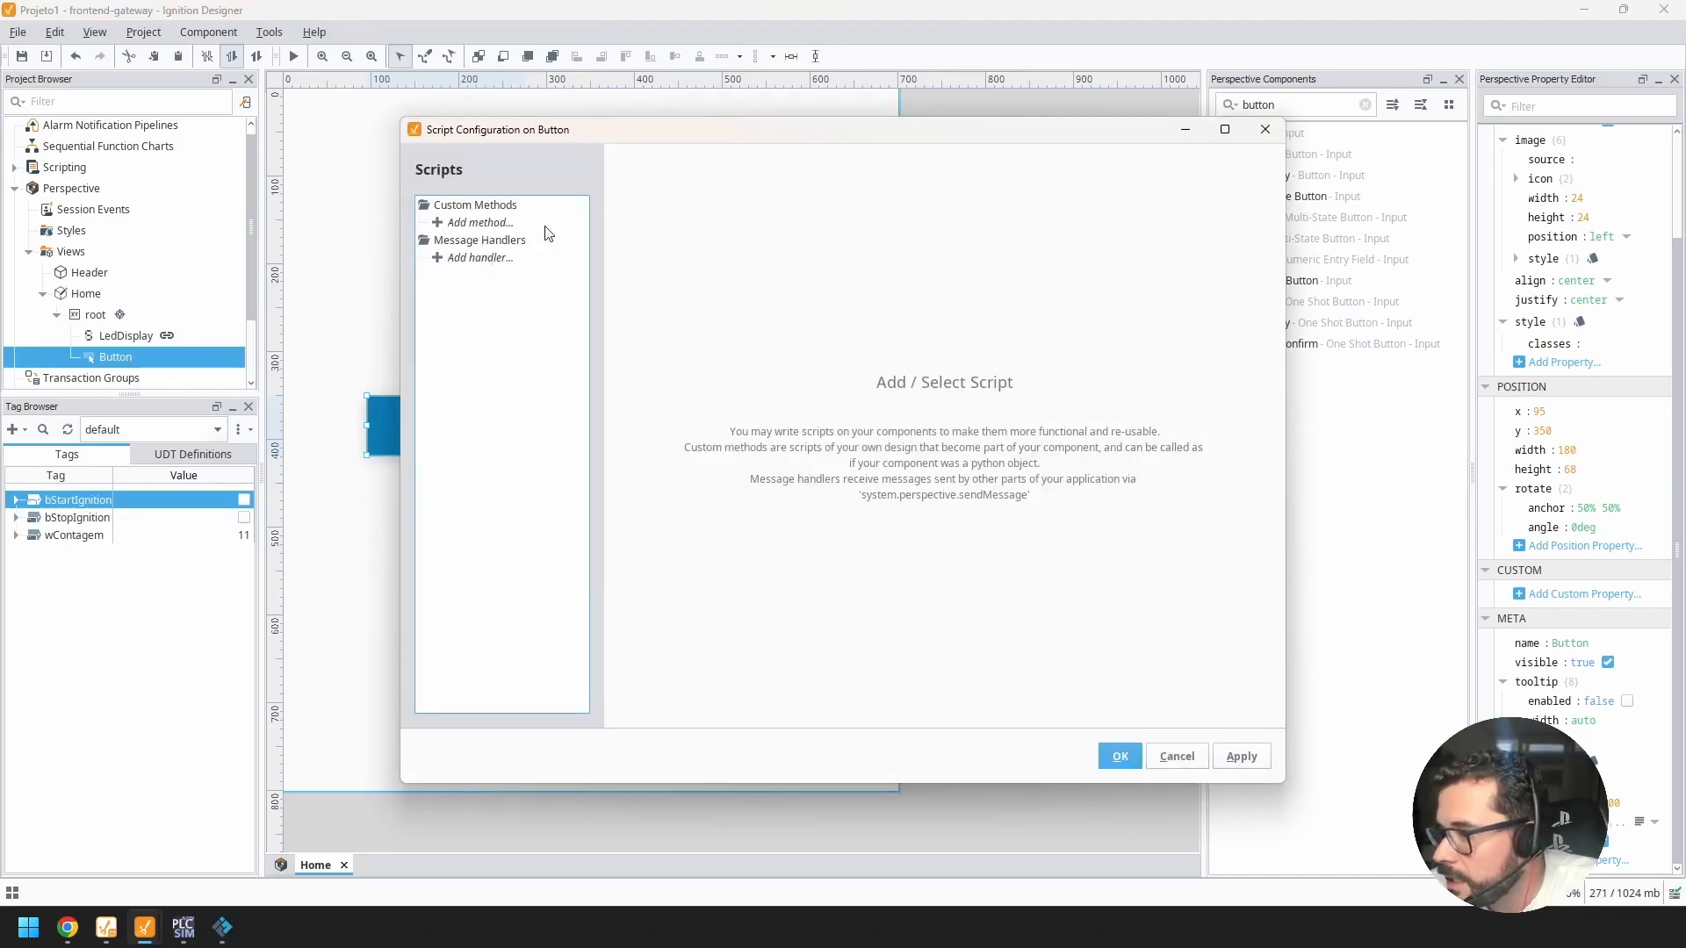
{"action": "left_click", "coordinate": [480, 222]}
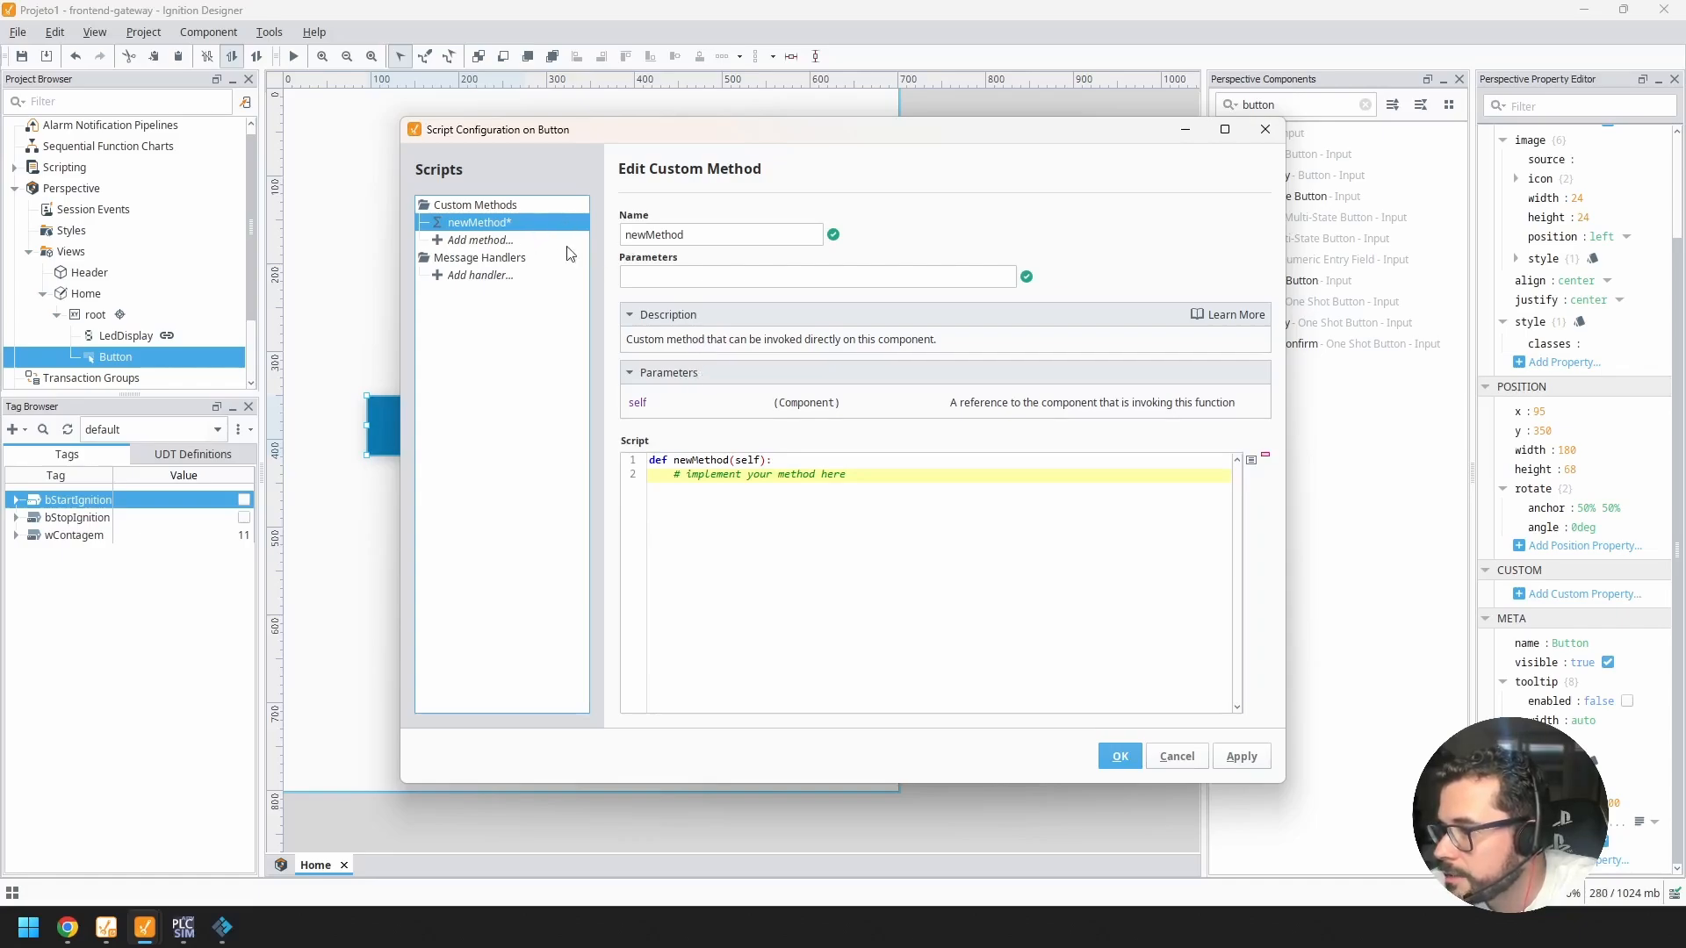
{"action": "left_click", "coordinate": [868, 277]}
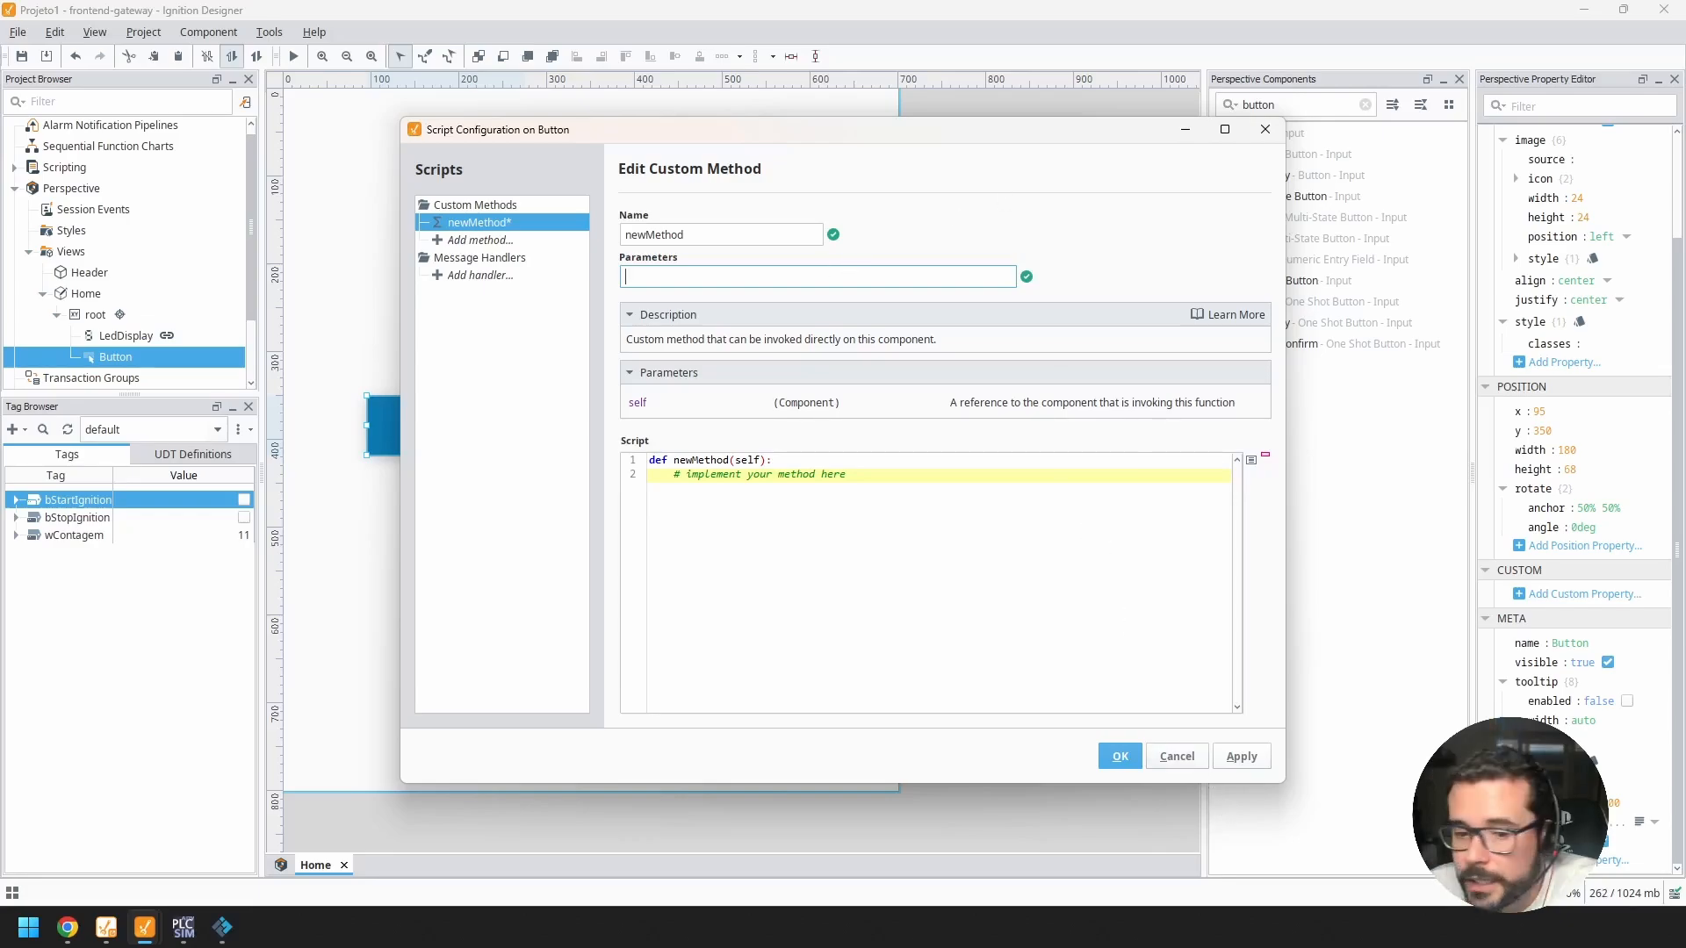
{"action": "left_click", "coordinate": [95, 314]}
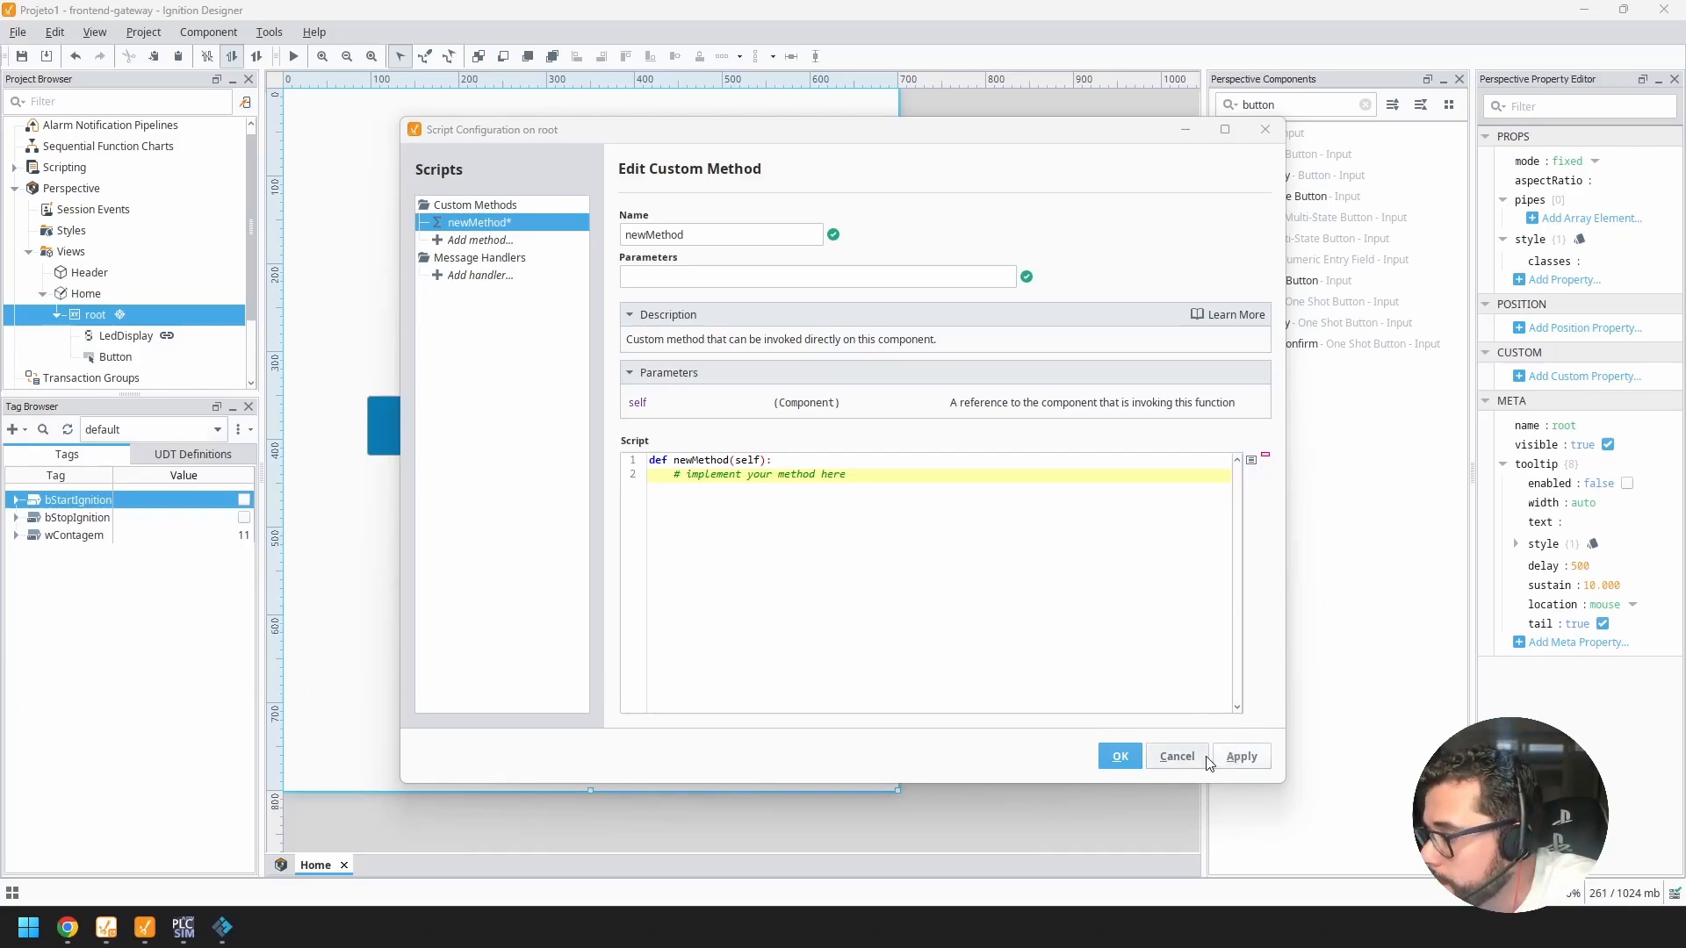
{"action": "left_click", "coordinate": [1177, 756]}
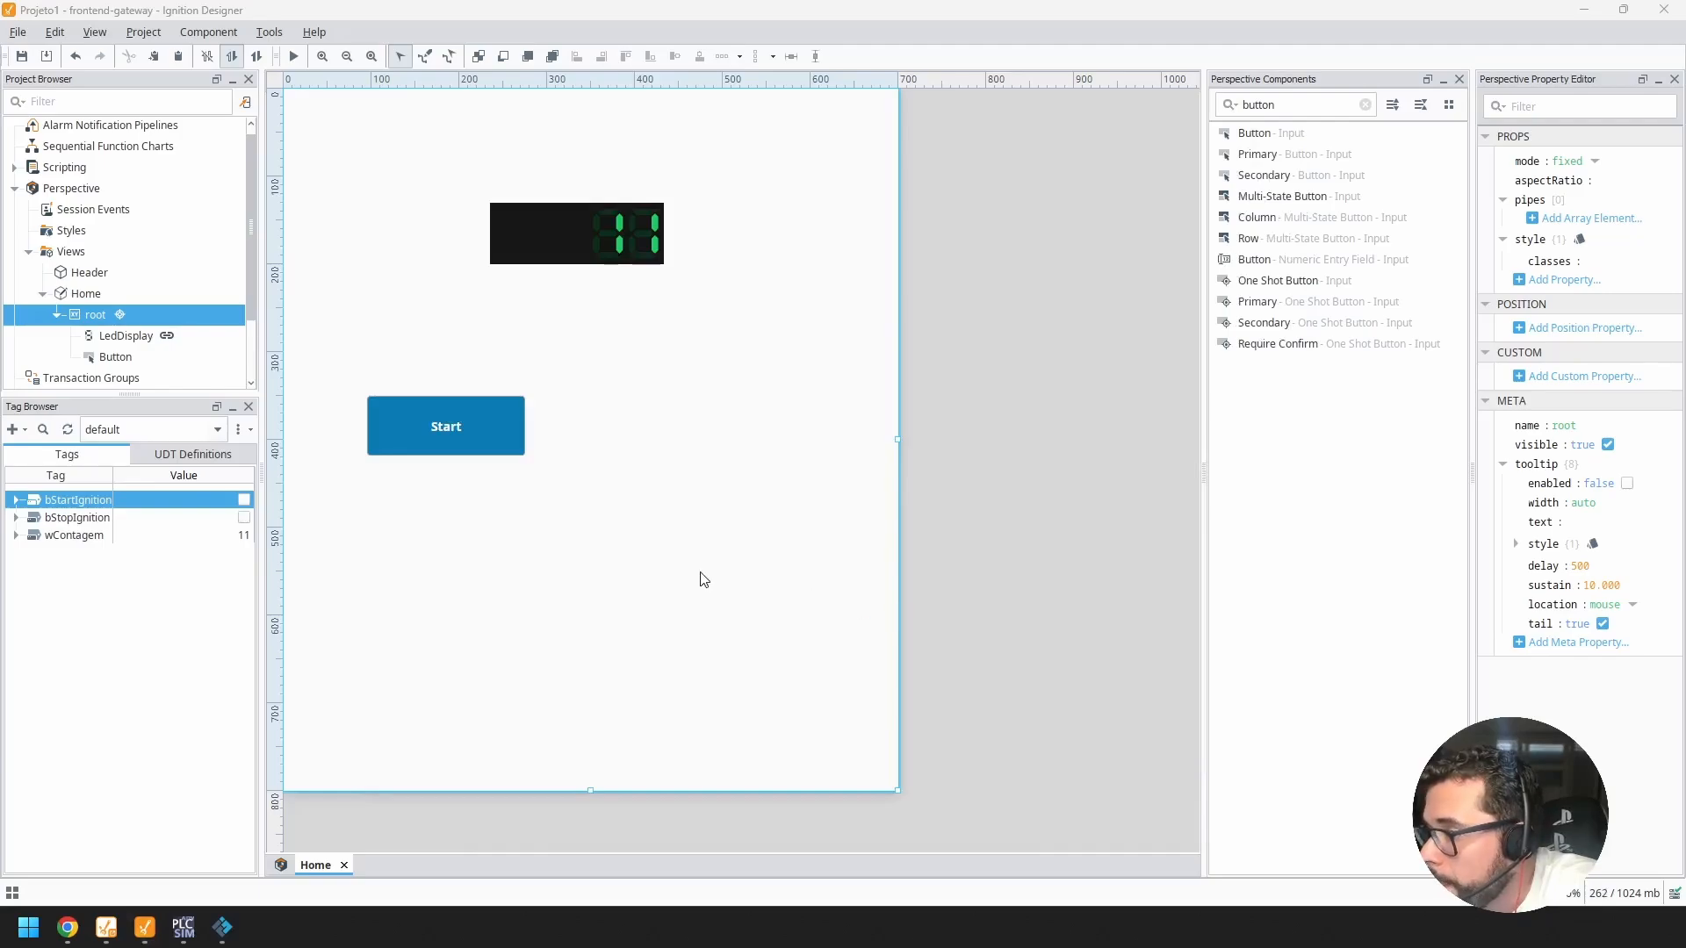
Step: Open the Start button's event configuration and examine its mouse events, including onClick, onDoubleClick, onMouseDown, onMouseEnter, onMouseLeave and onMouseUp
{"action": "left_click", "coordinate": [446, 418]}
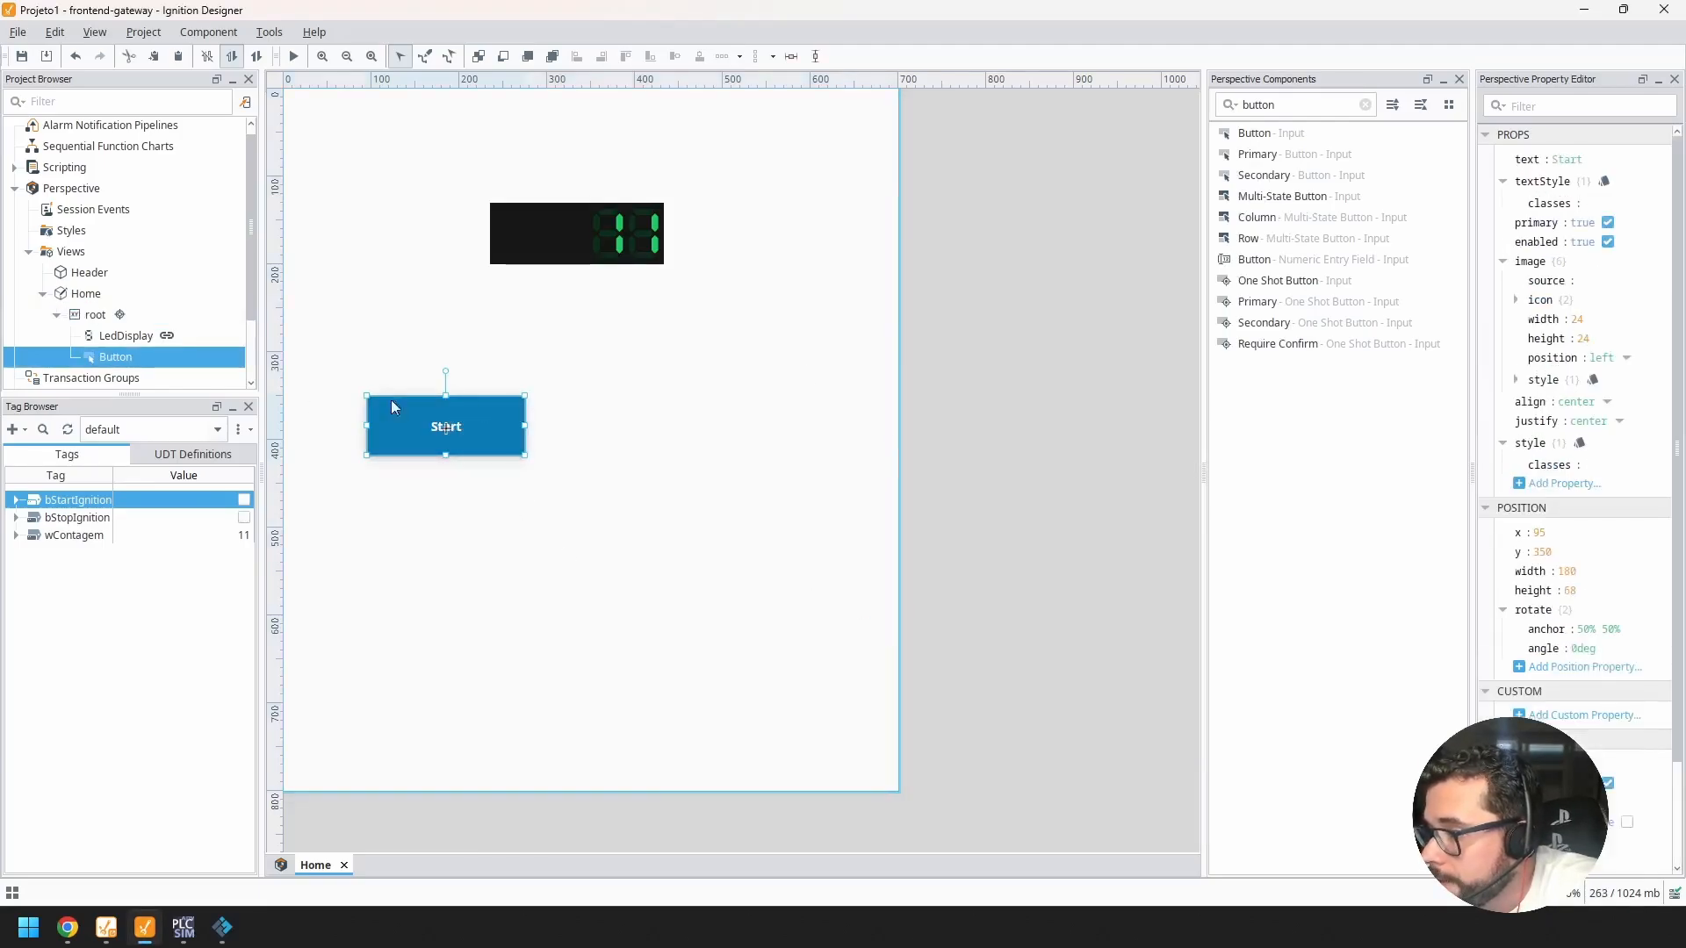
{"action": "right_click", "coordinate": [446, 426]}
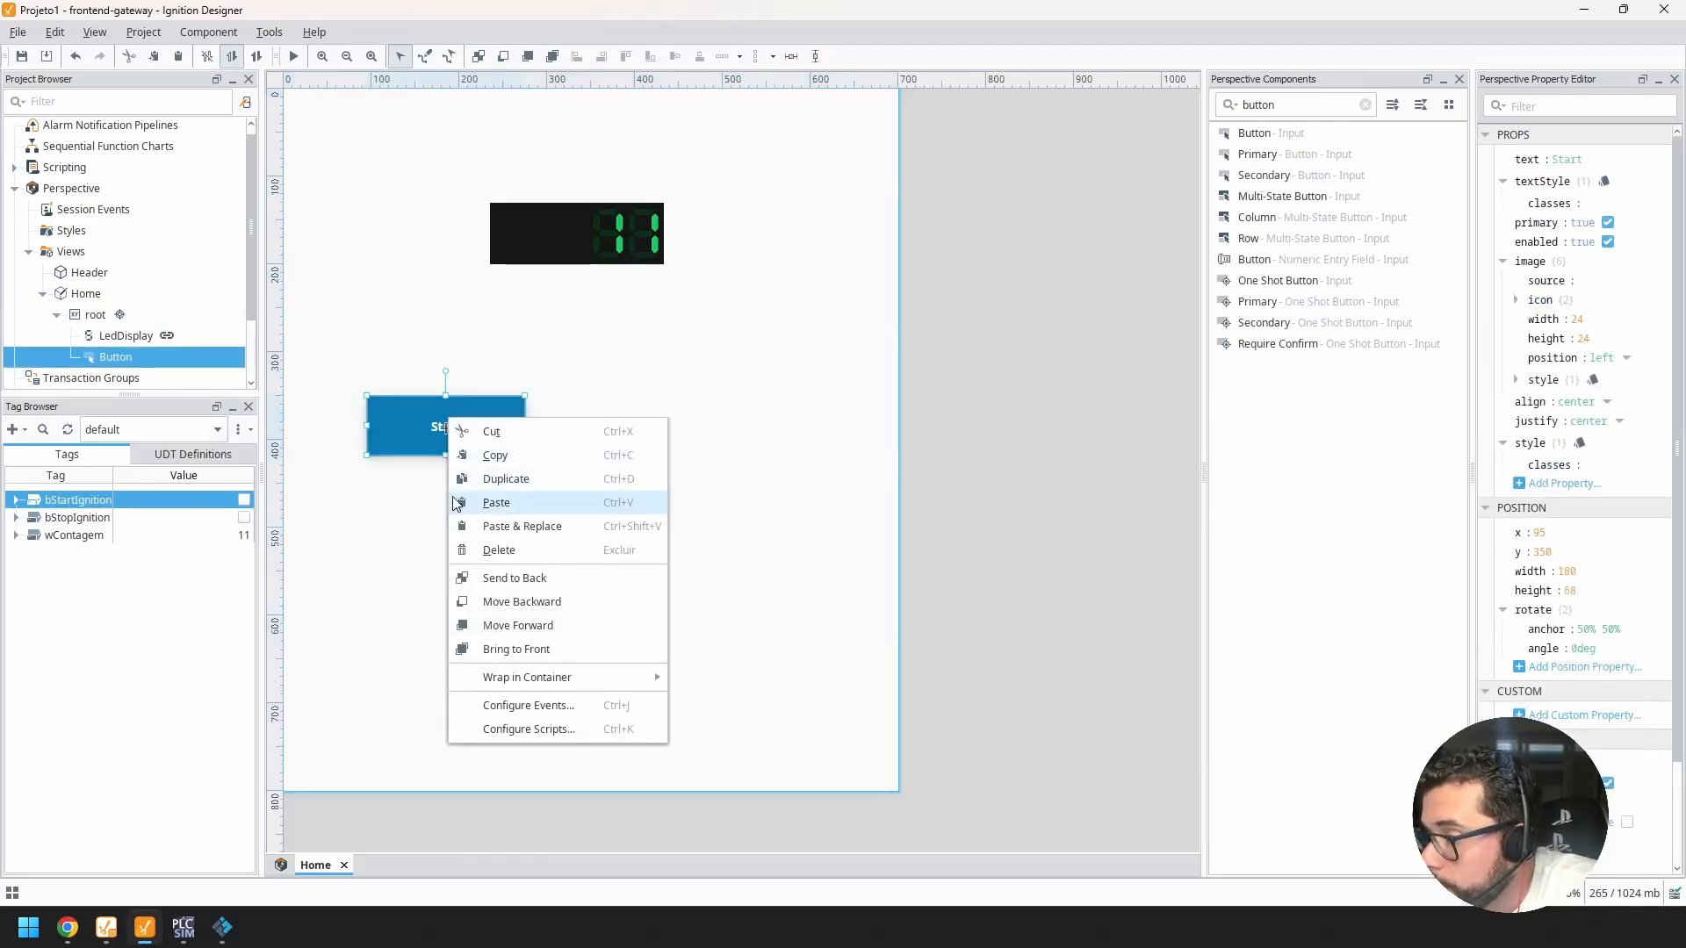
{"action": "left_click", "coordinate": [575, 707]}
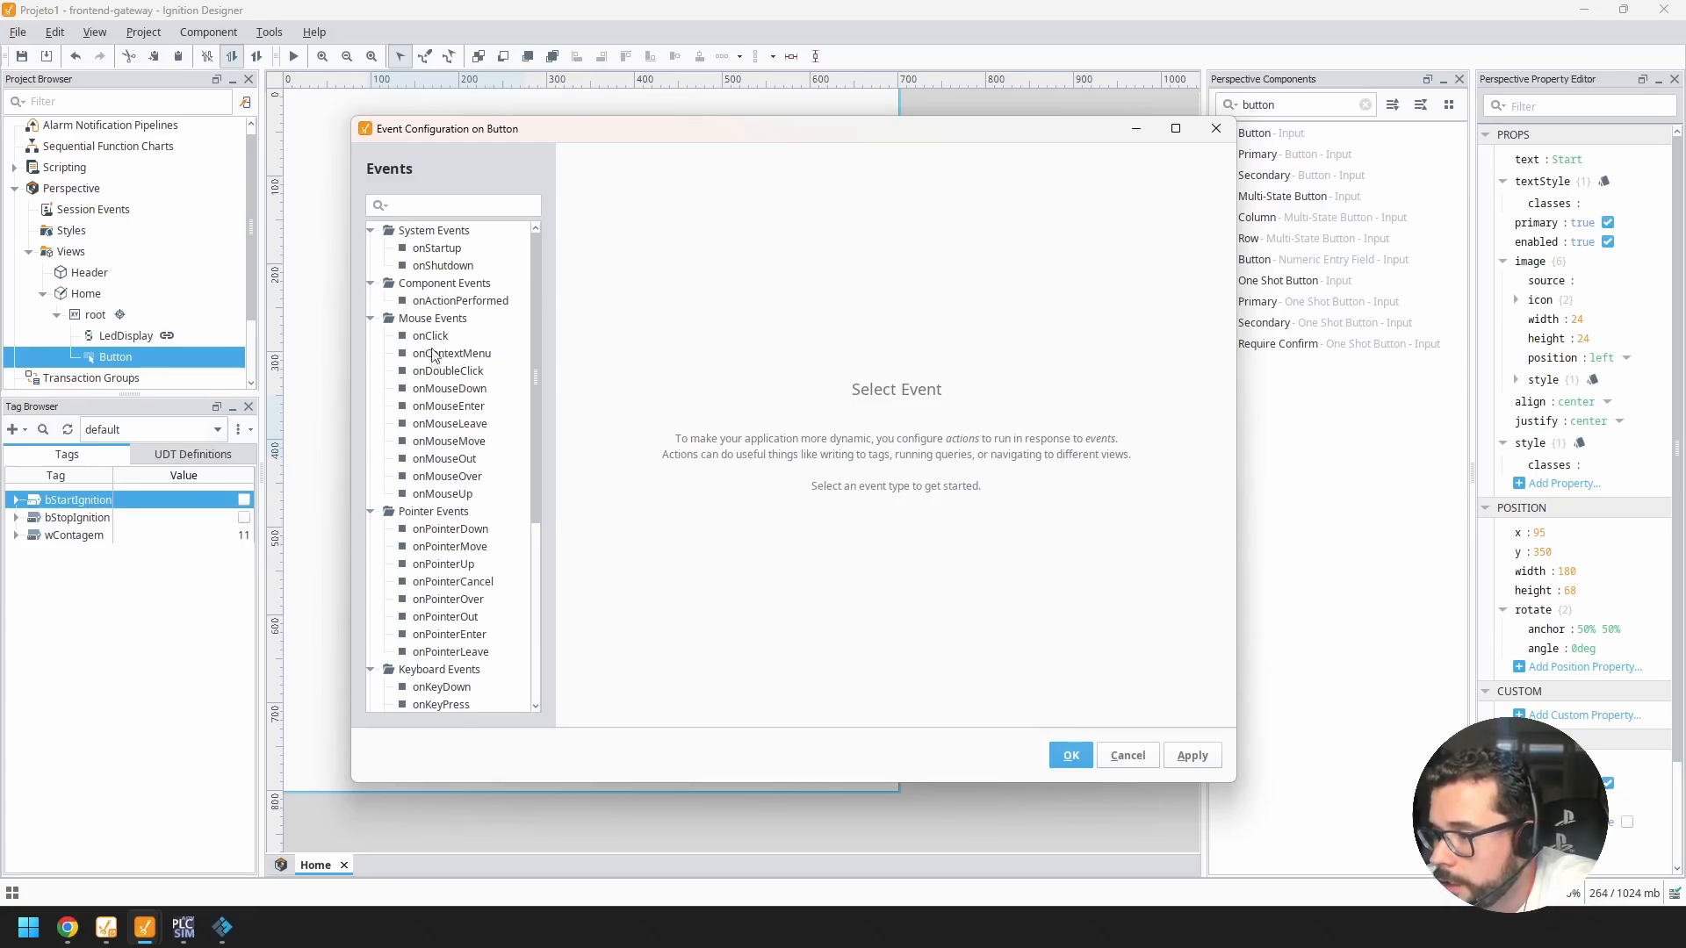
{"action": "left_click", "coordinate": [437, 322]}
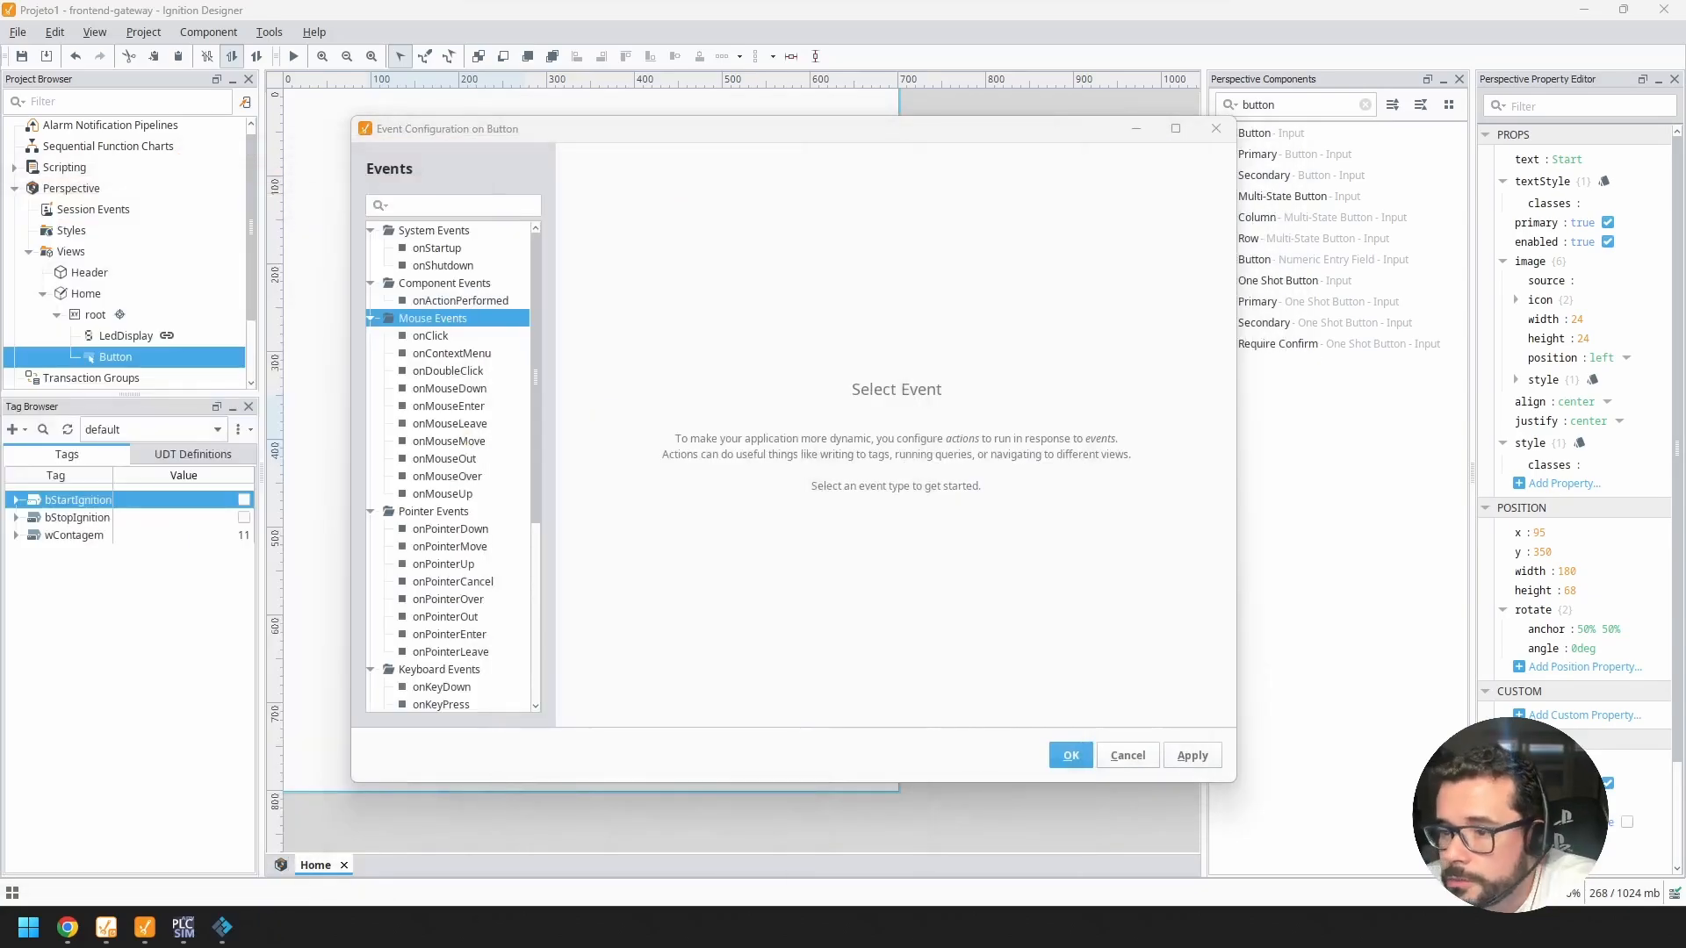
{"action": "left_click", "coordinate": [441, 337]}
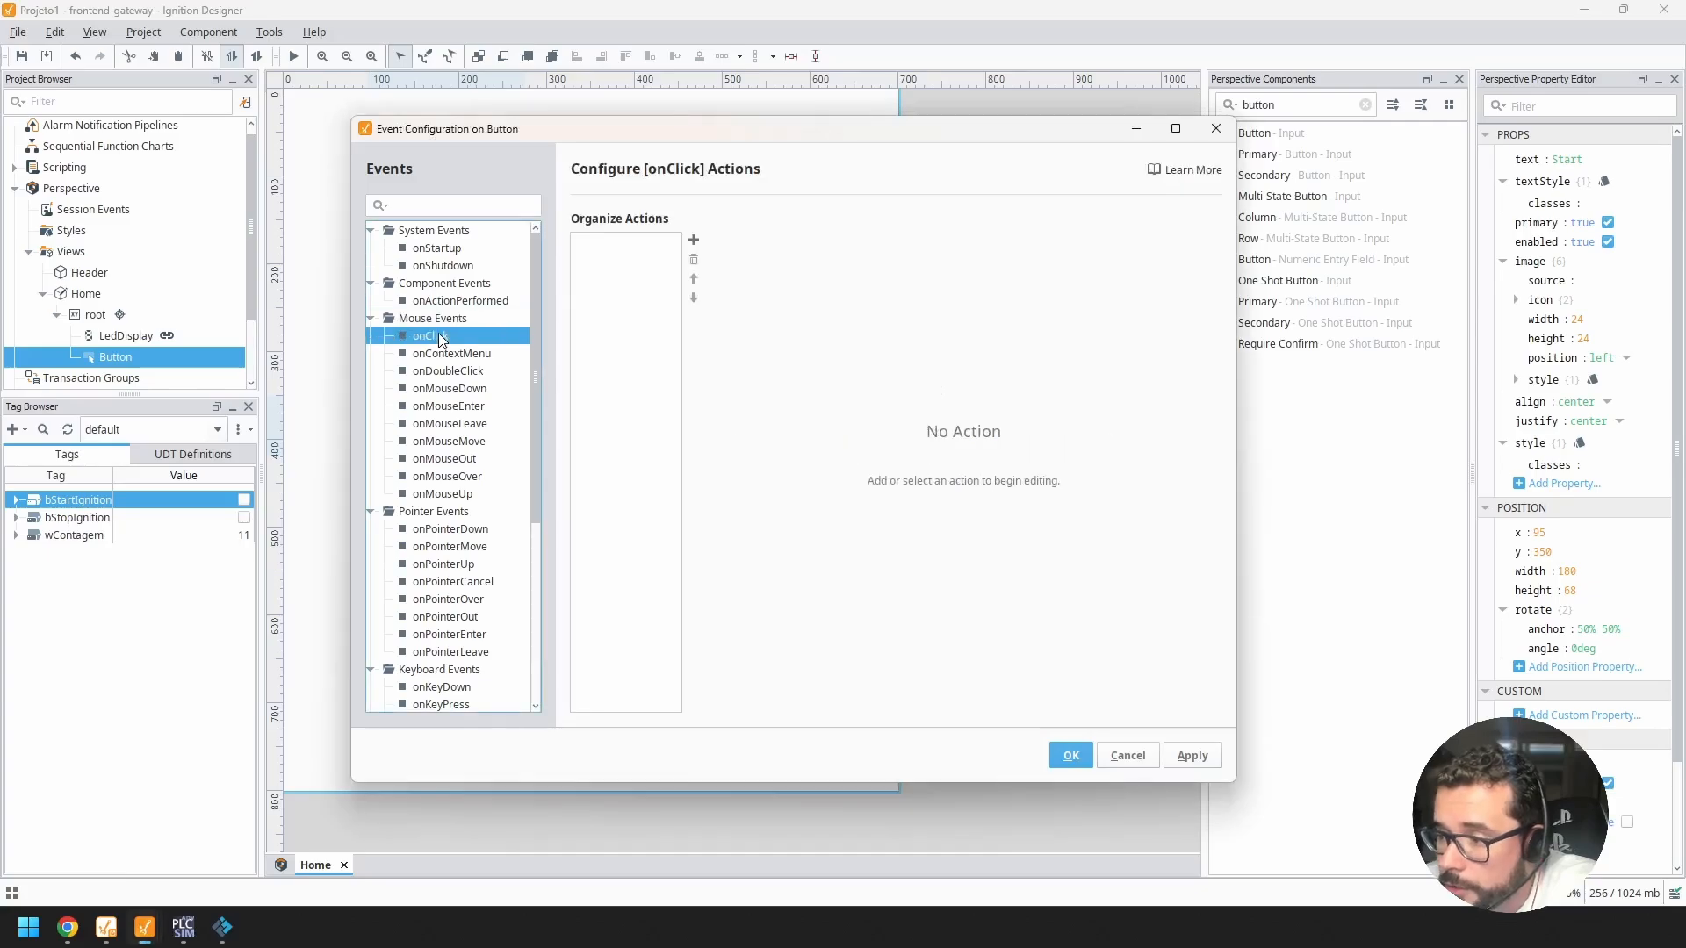
{"action": "left_click", "coordinate": [466, 371]}
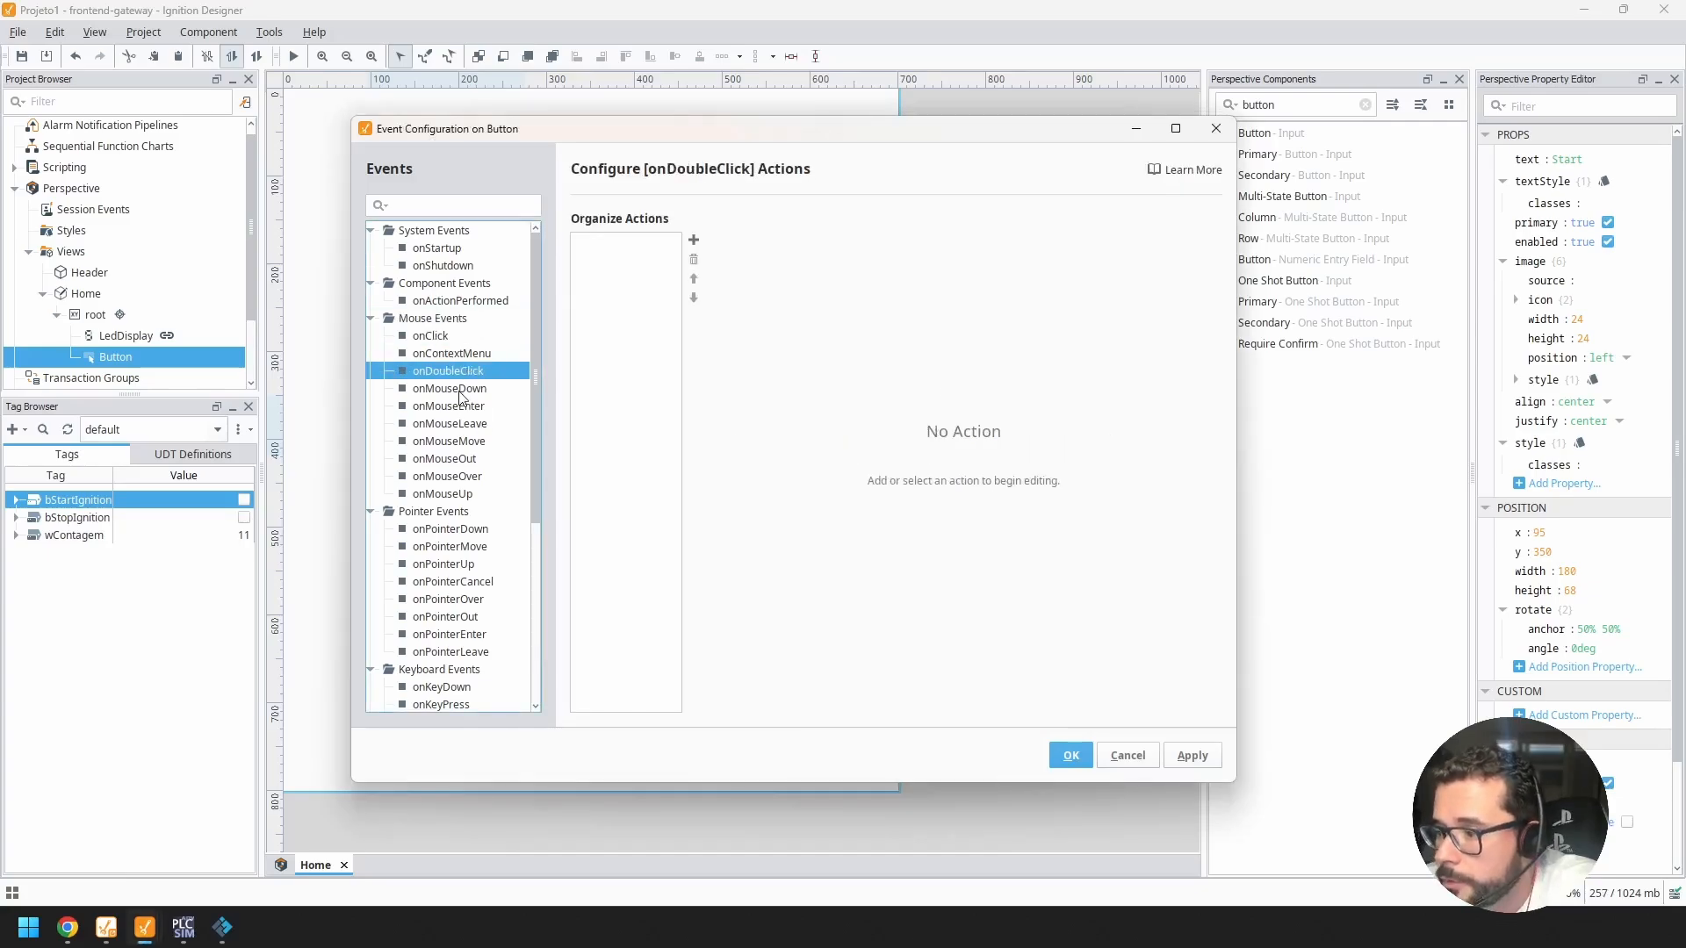
{"action": "left_click", "coordinate": [459, 390]}
{"action": "left_click", "coordinate": [461, 407]}
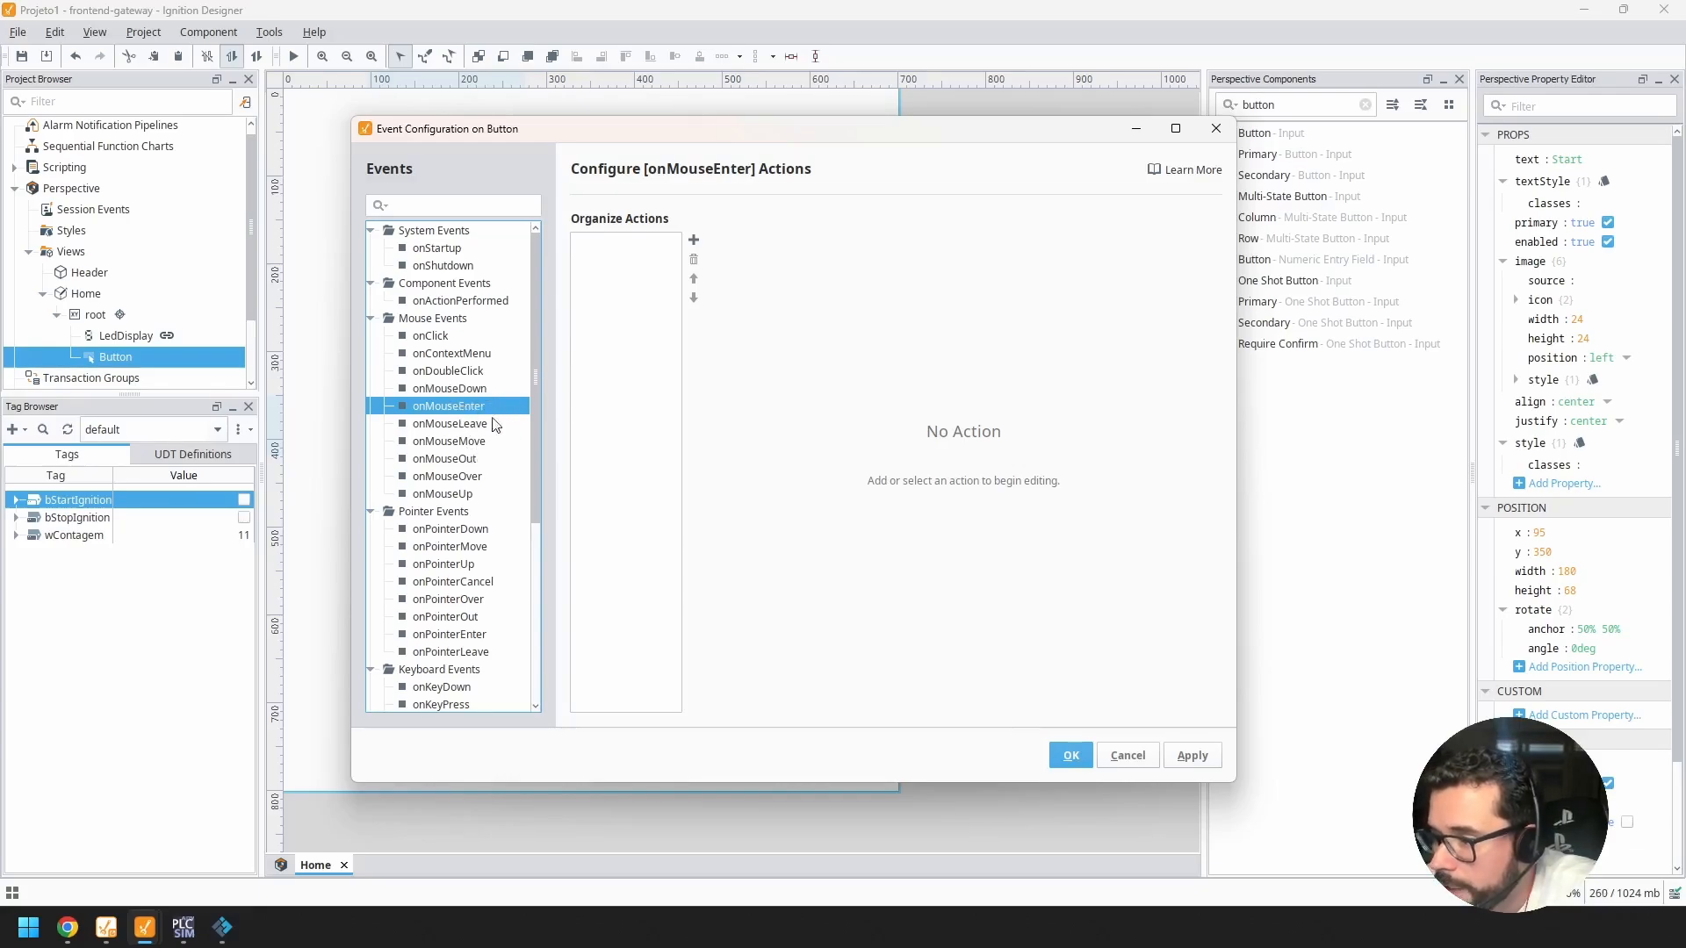
{"action": "left_click", "coordinate": [445, 425]}
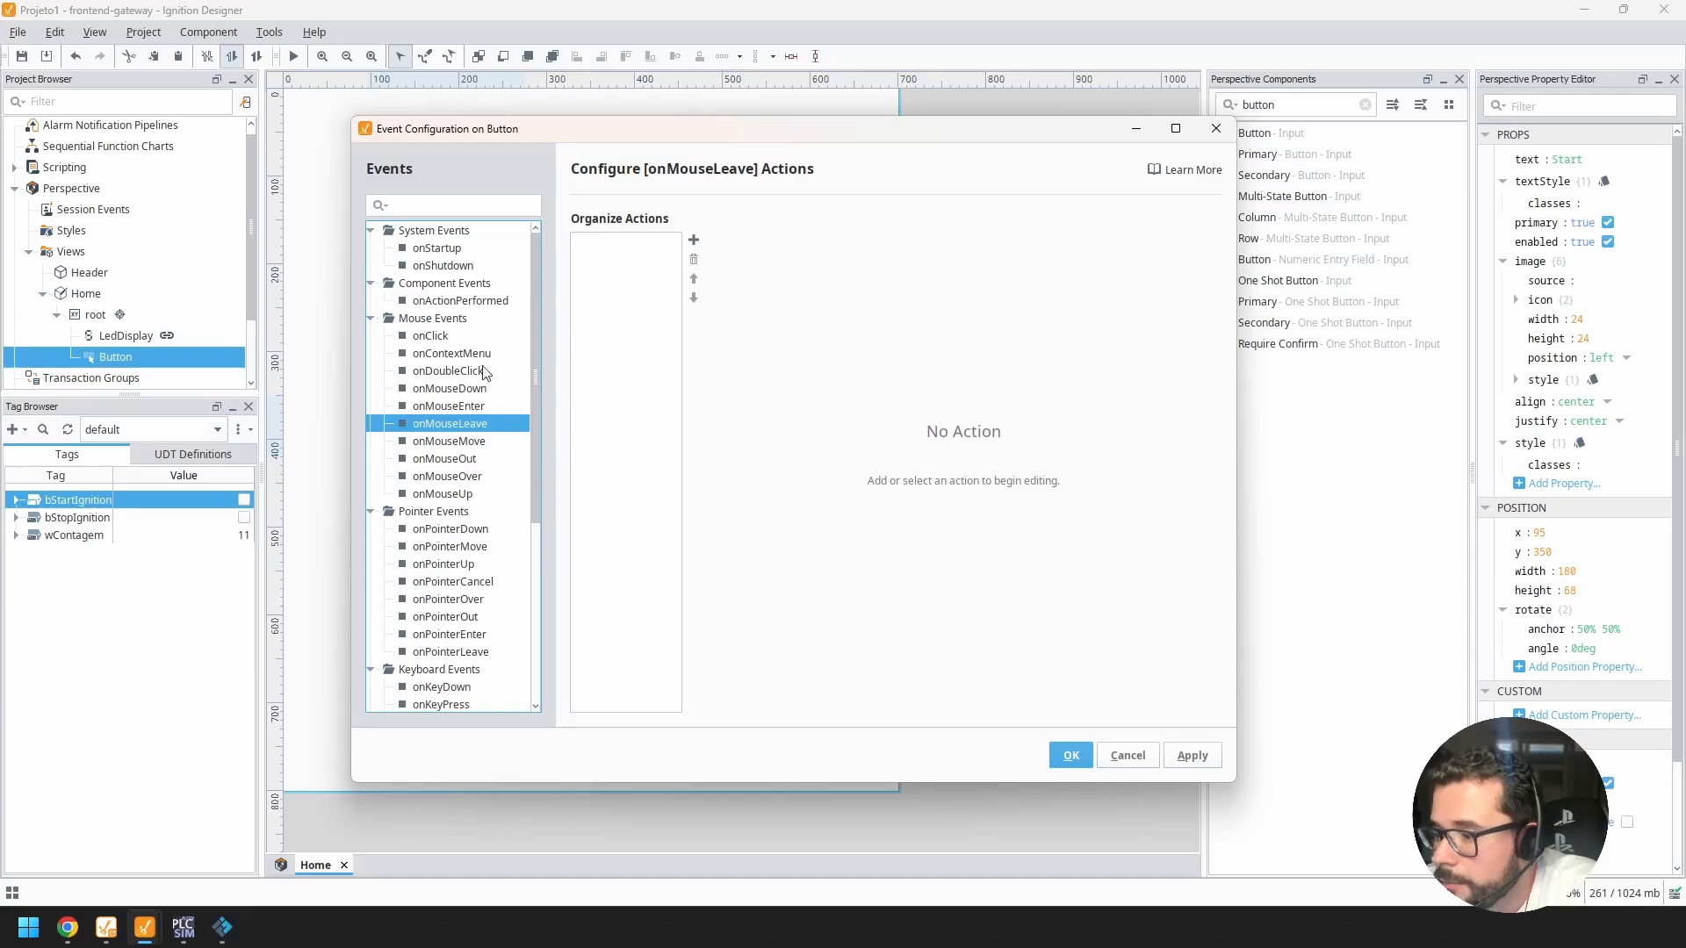
{"action": "left_click", "coordinate": [445, 495]}
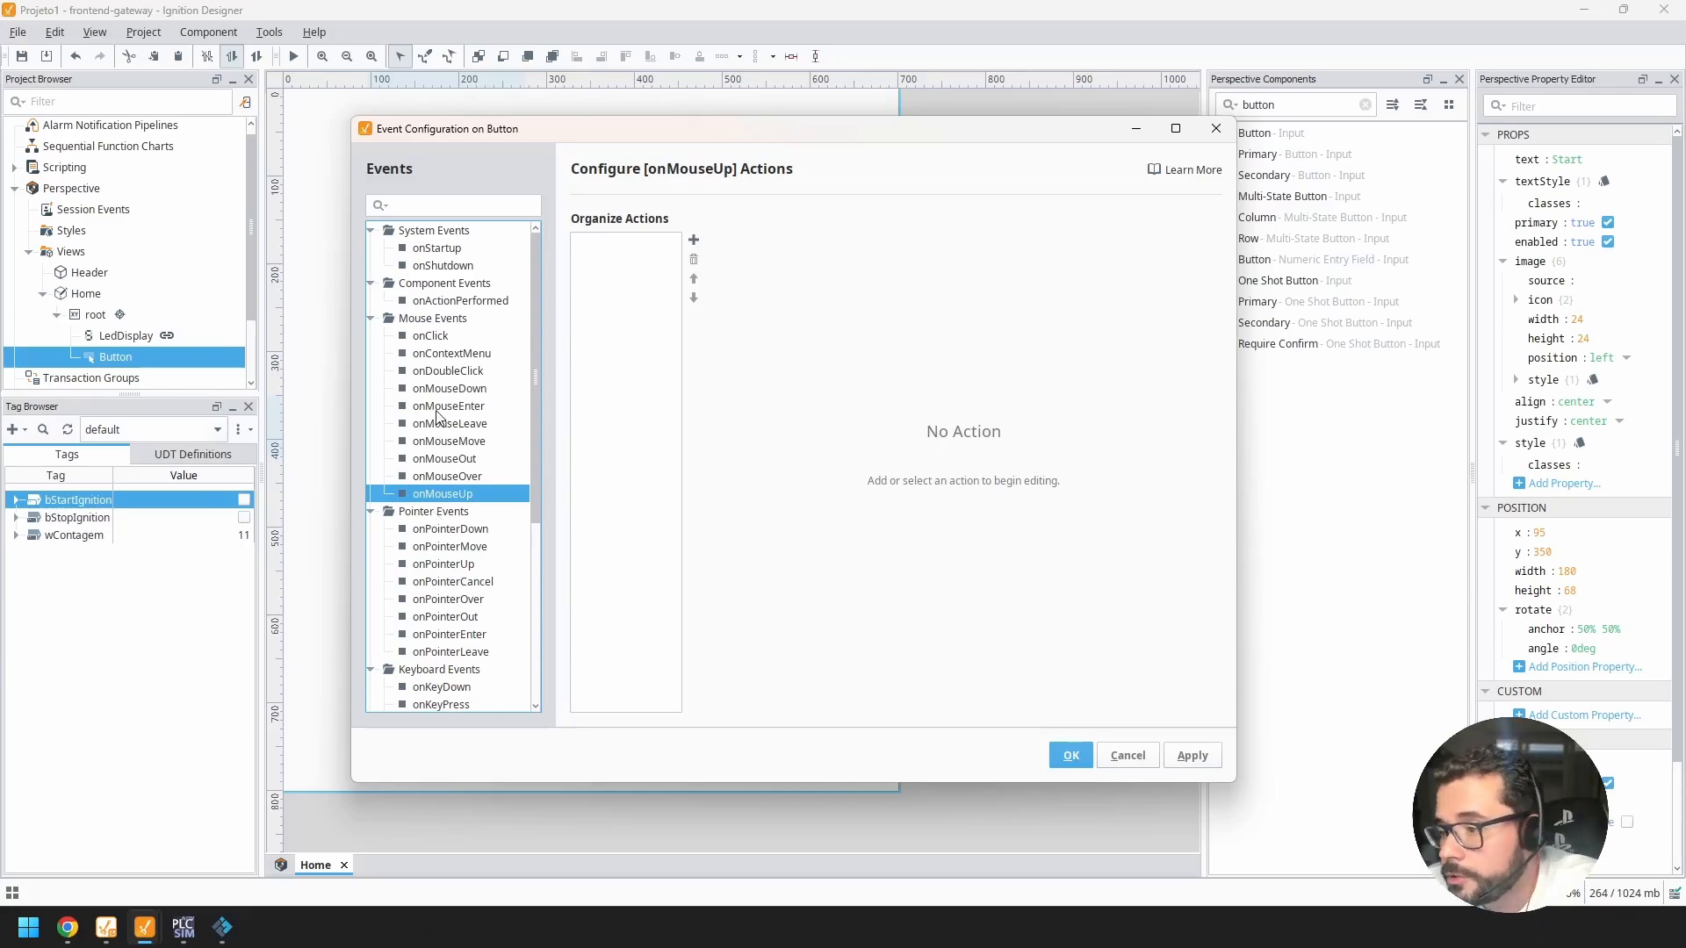
{"action": "left_click", "coordinate": [453, 389]}
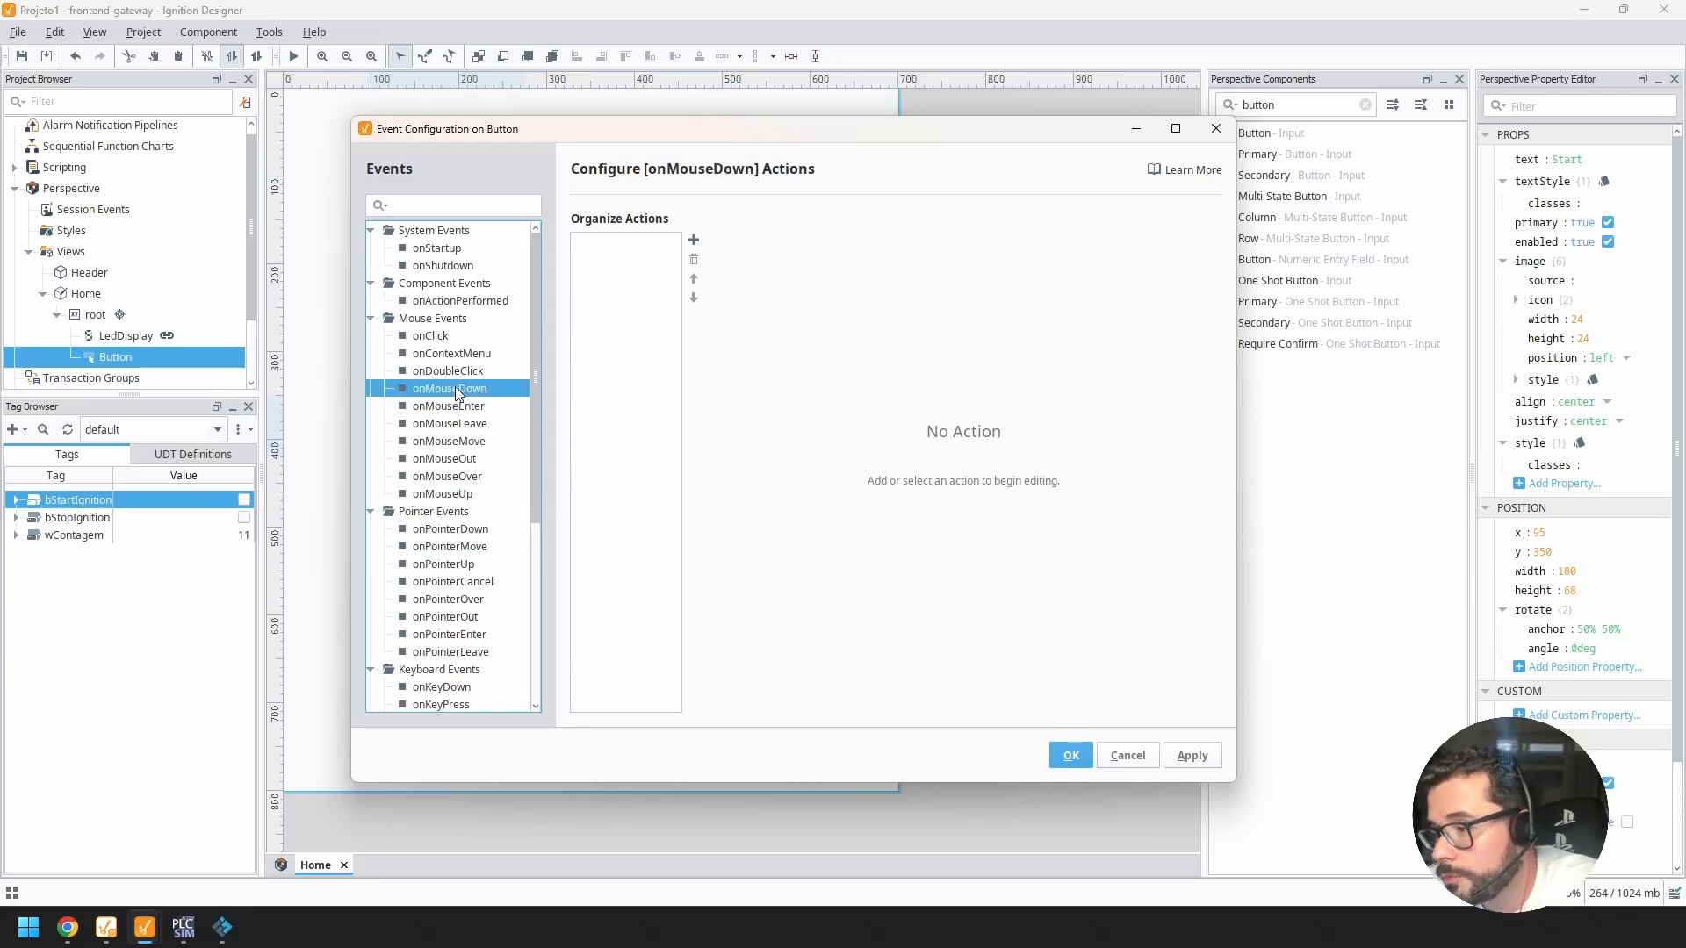
Step: Add a Script action to the Start button's onMouseUp event and place the cursor in the empty runAction body
{"action": "left_click", "coordinate": [453, 495]}
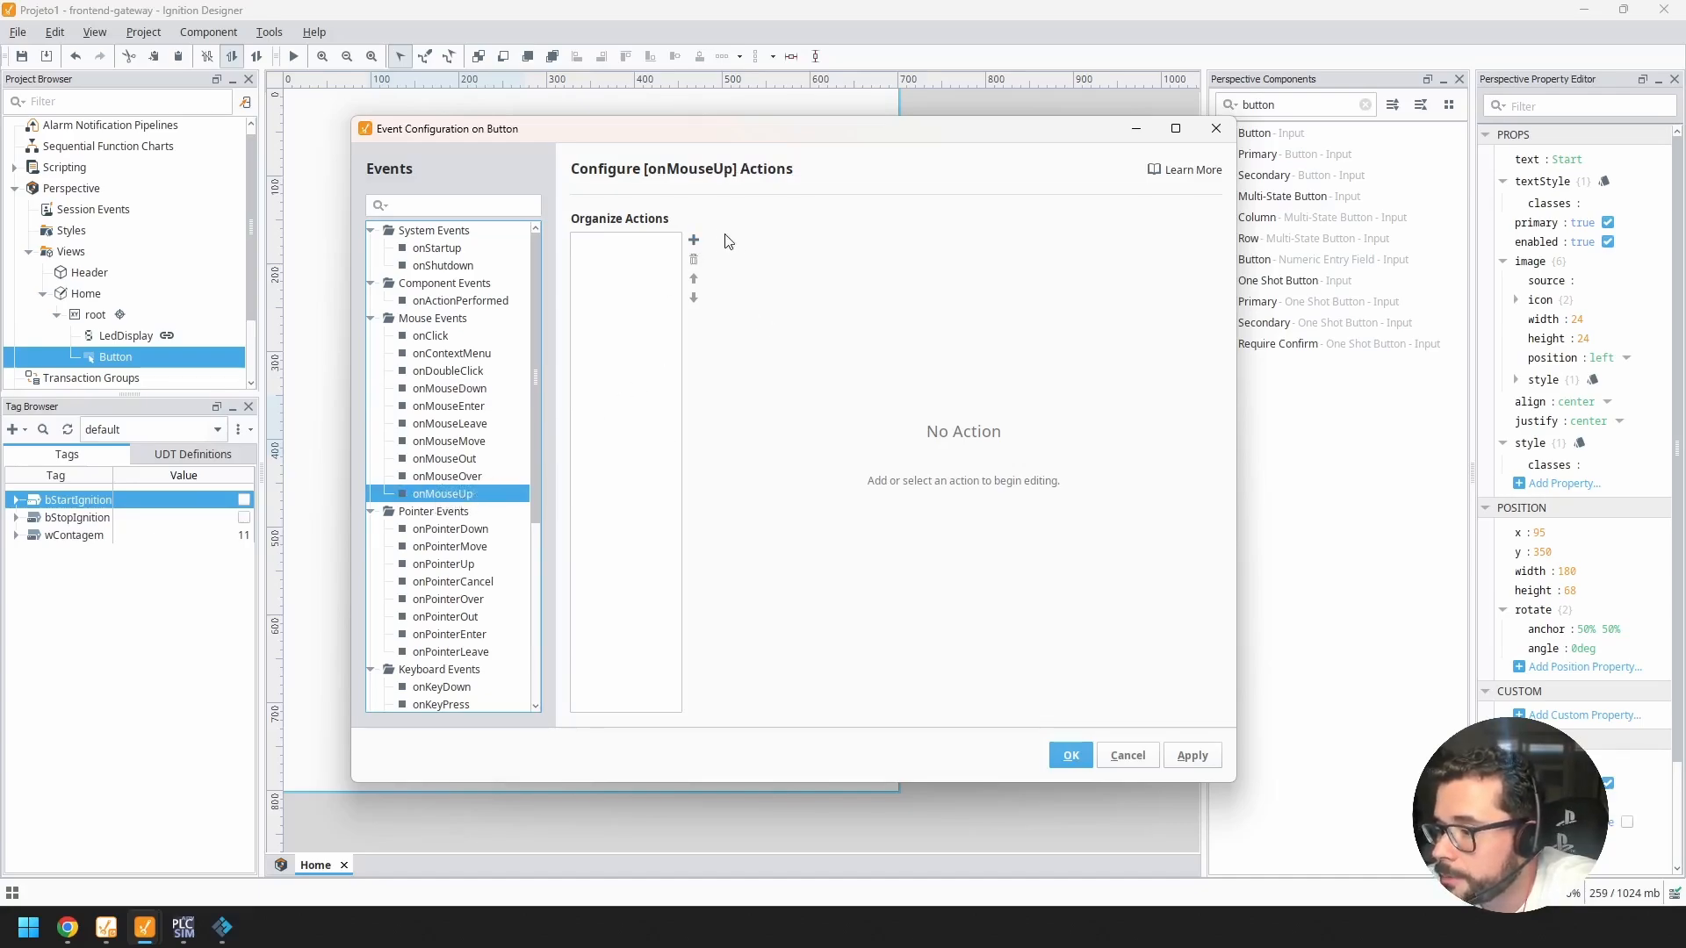
{"action": "left_click", "coordinate": [693, 240]}
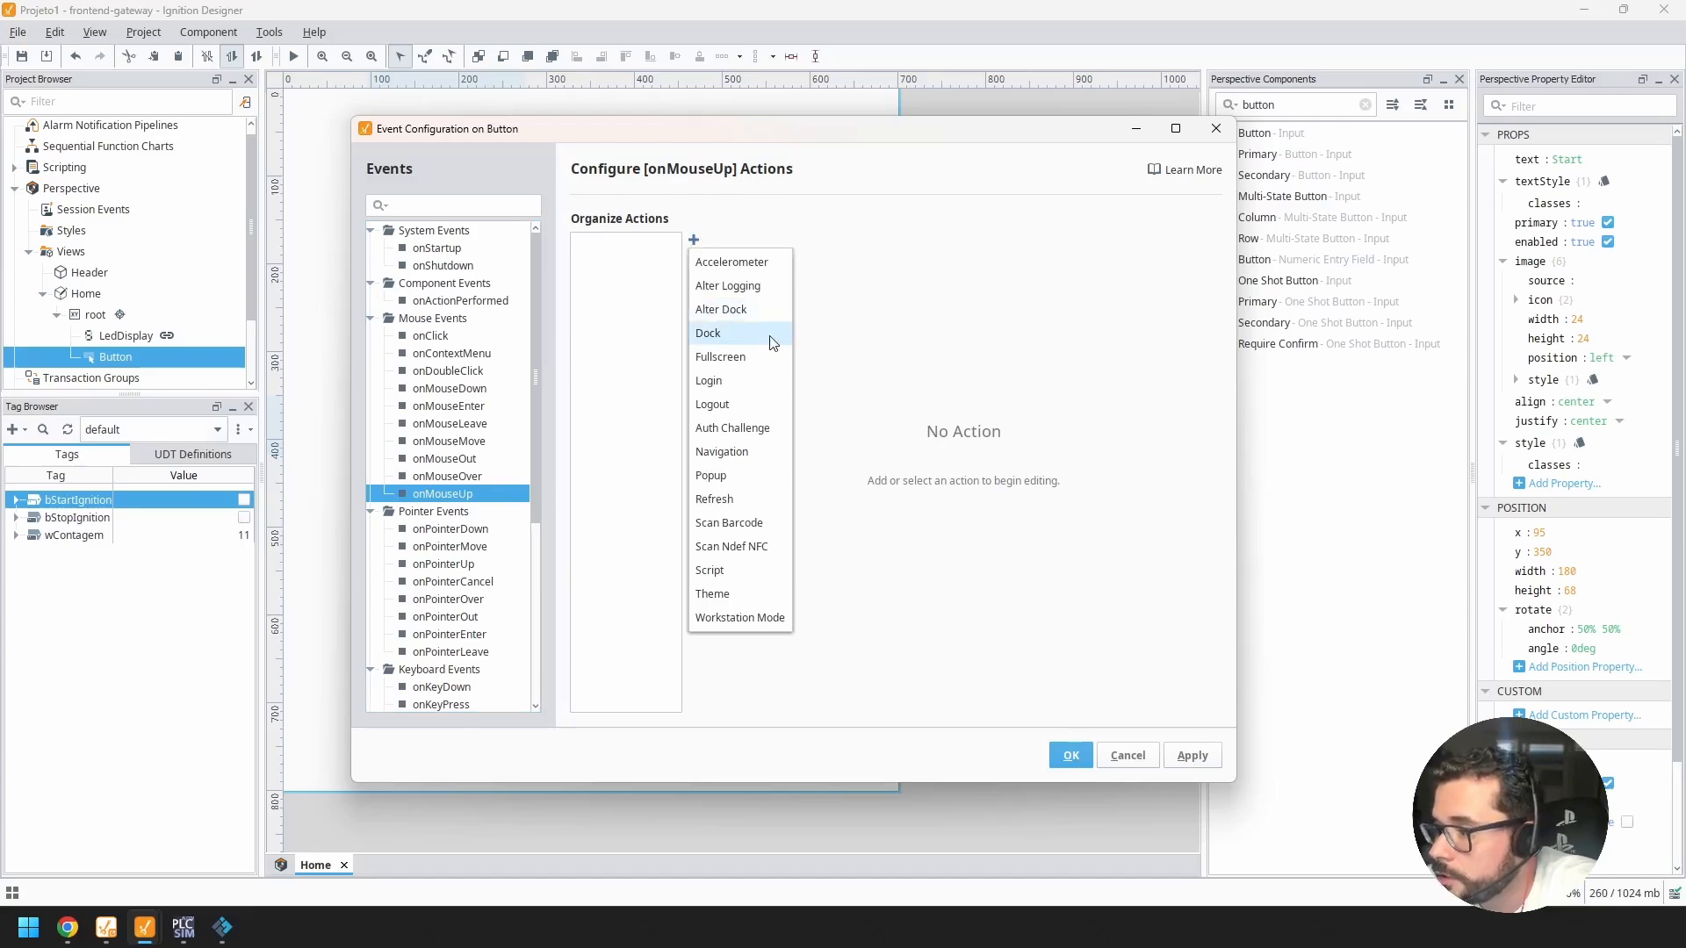
{"action": "left_click", "coordinate": [730, 576]}
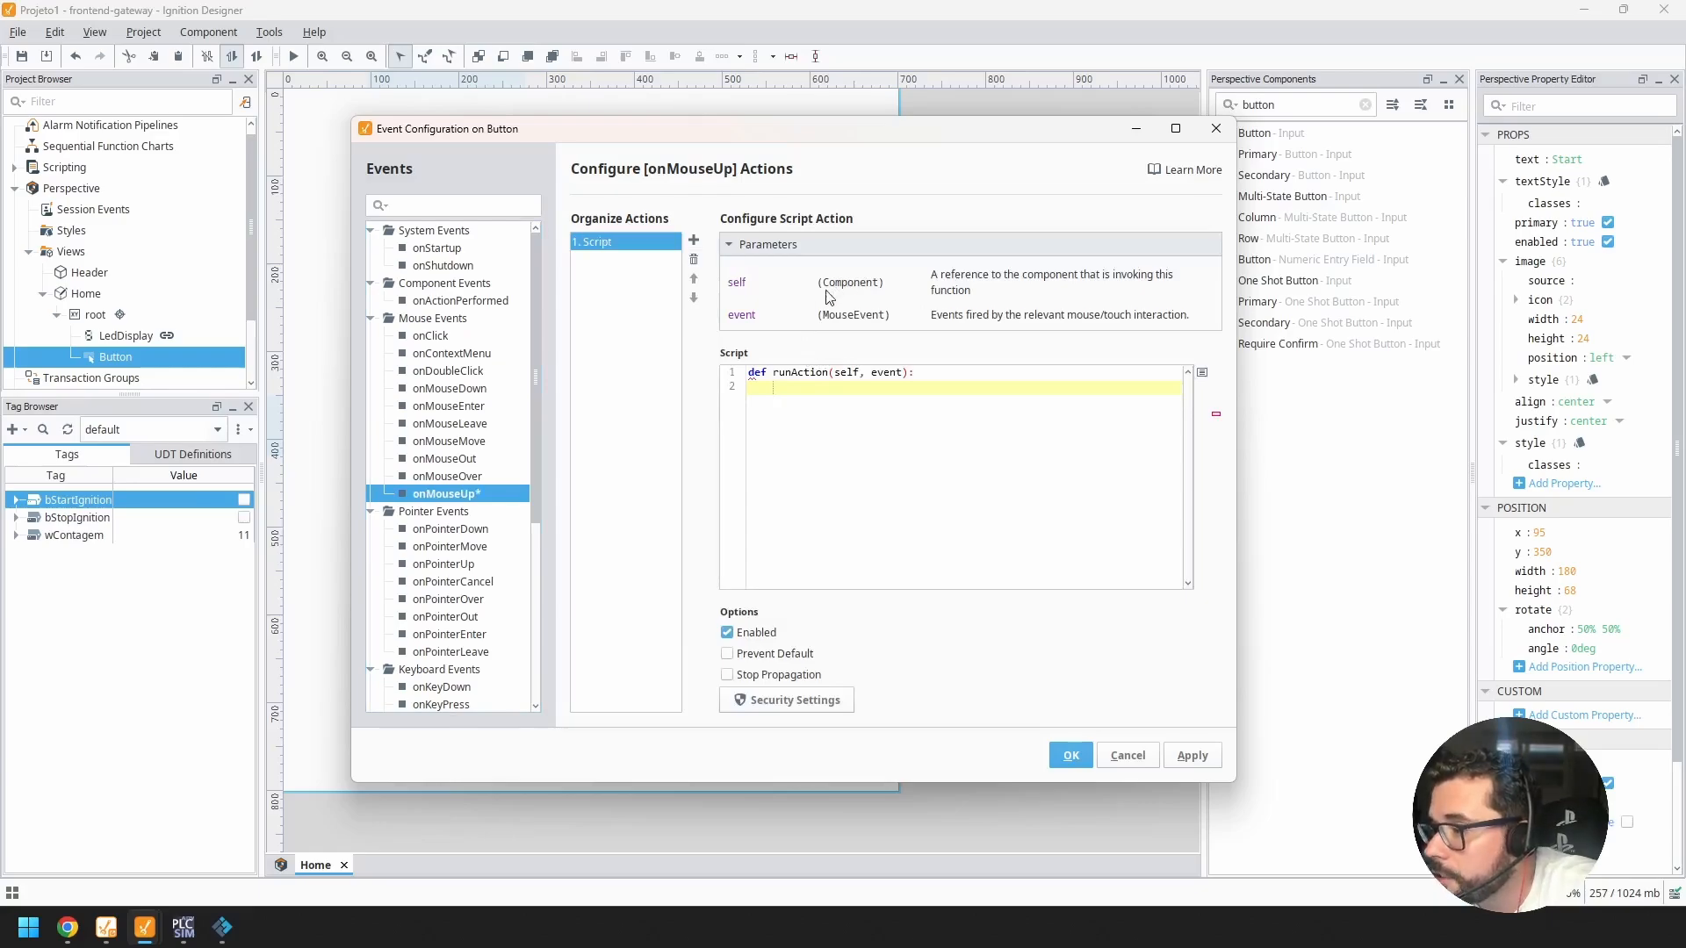
{"action": "left_click_drag", "start_coordinate": [751, 369], "coordinate": [914, 372]}
{"action": "left_click", "coordinate": [912, 400]}
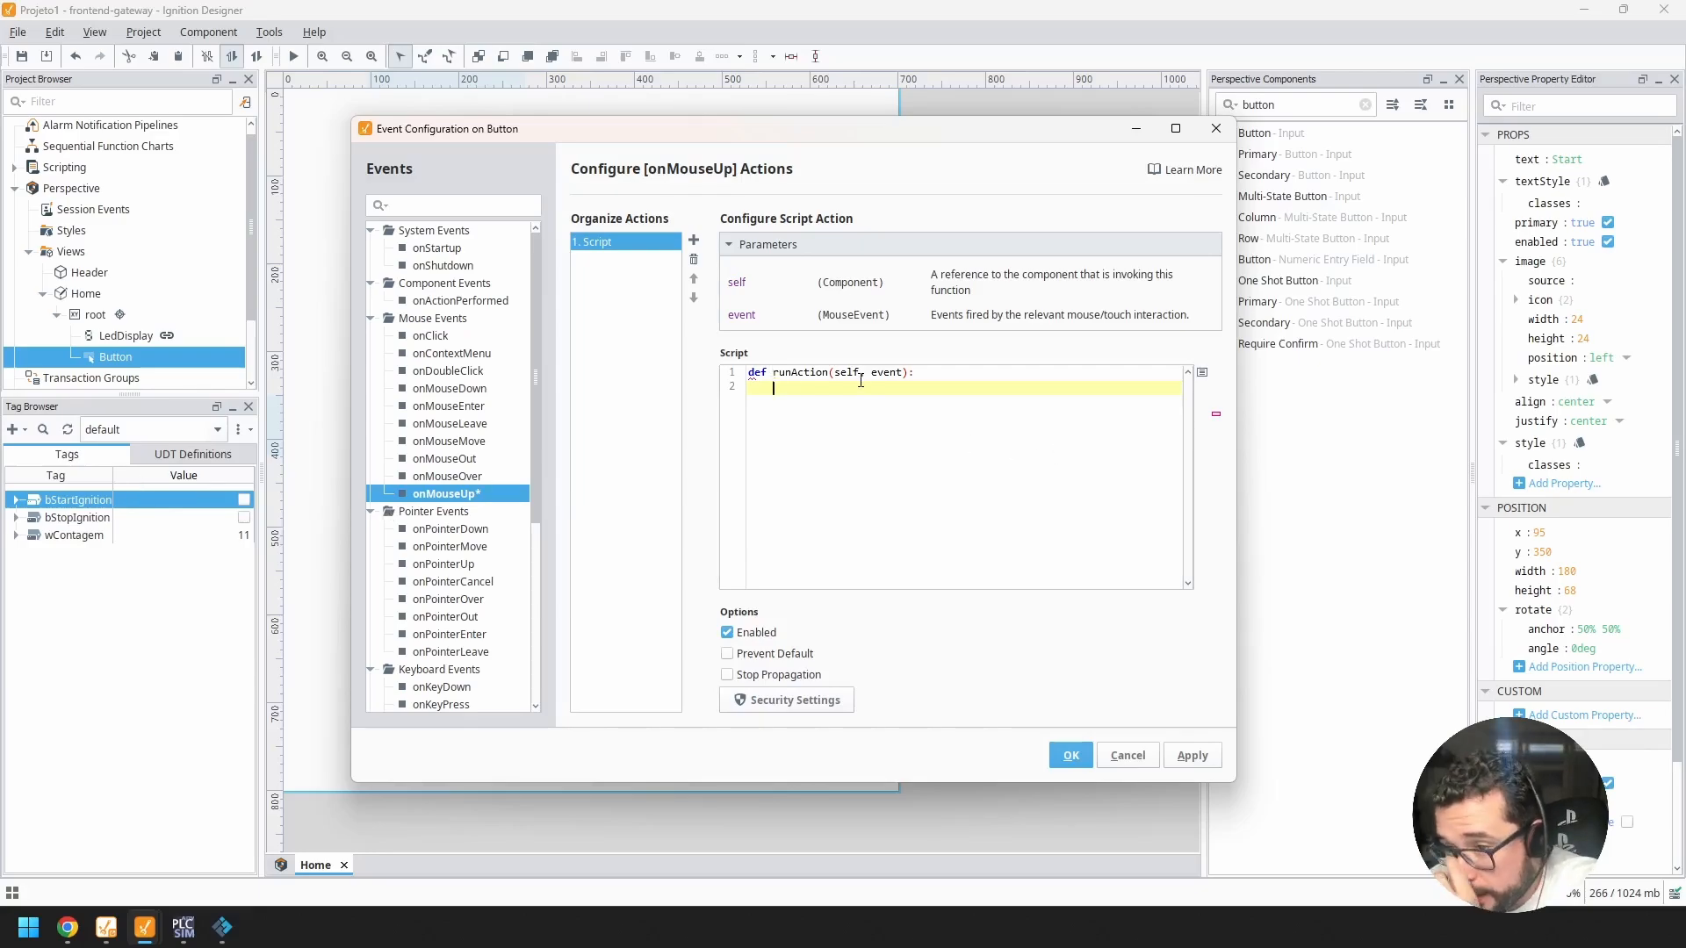
{"action": "left_click", "coordinate": [1205, 376]}
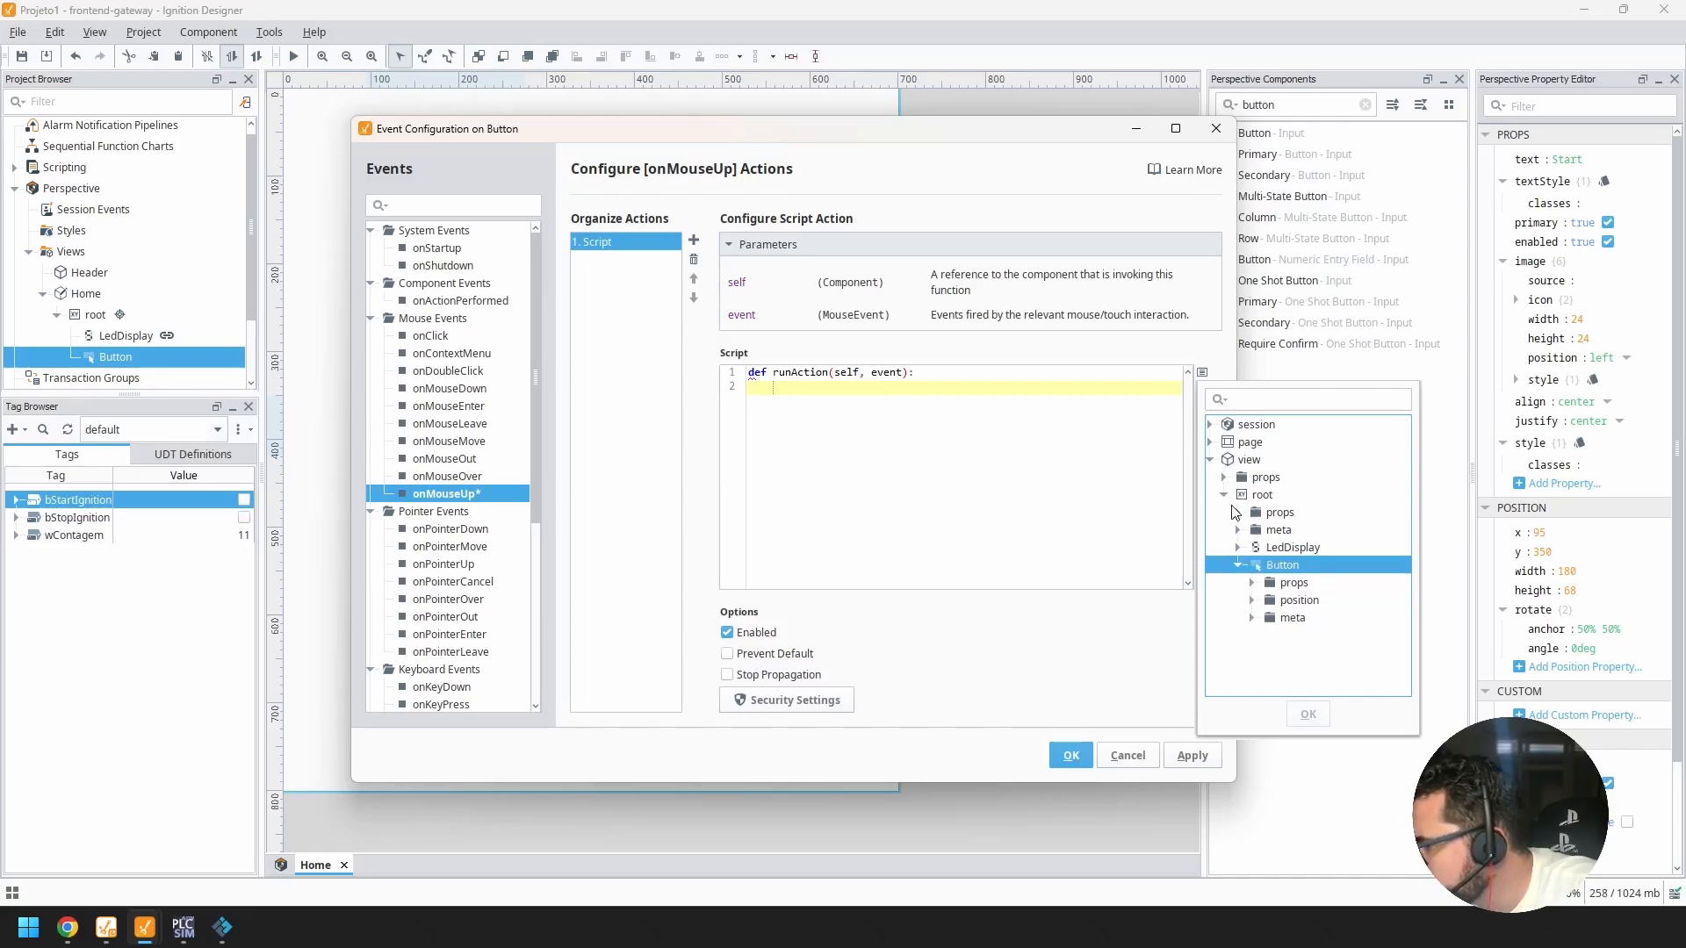
{"action": "left_click", "coordinate": [1018, 438]}
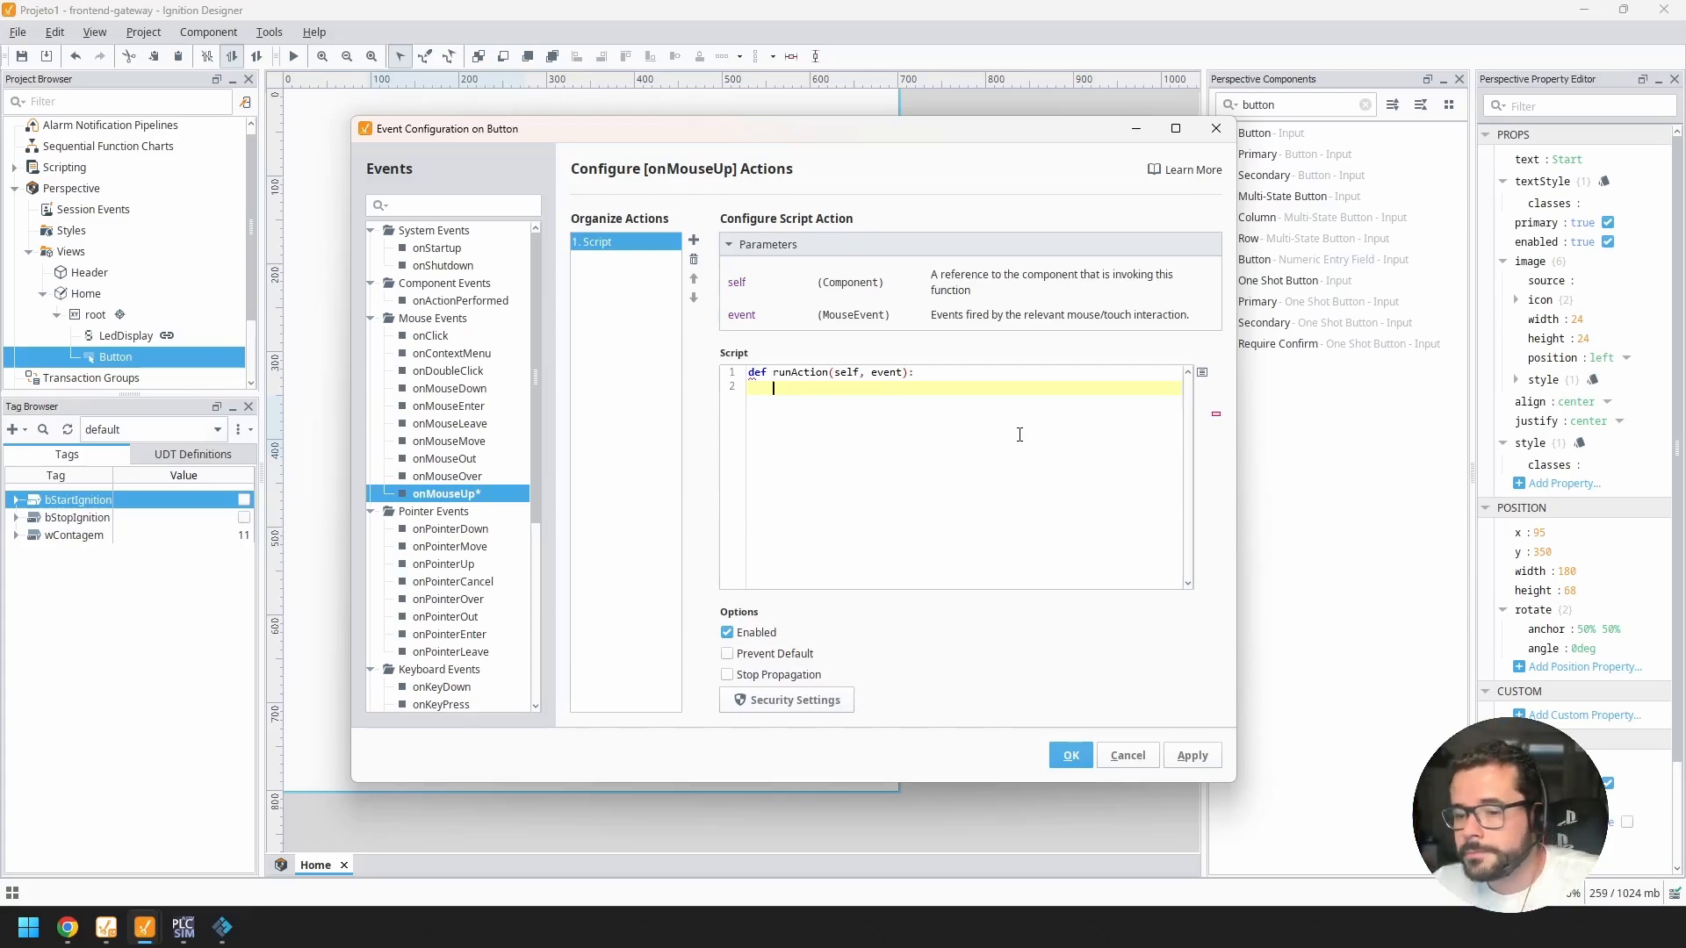
Step: Insert a system.tag.writeBlocking(tagPaths, values) call in the body of the Start button's onMouseUp script
{"action": "type", "text": "system."}
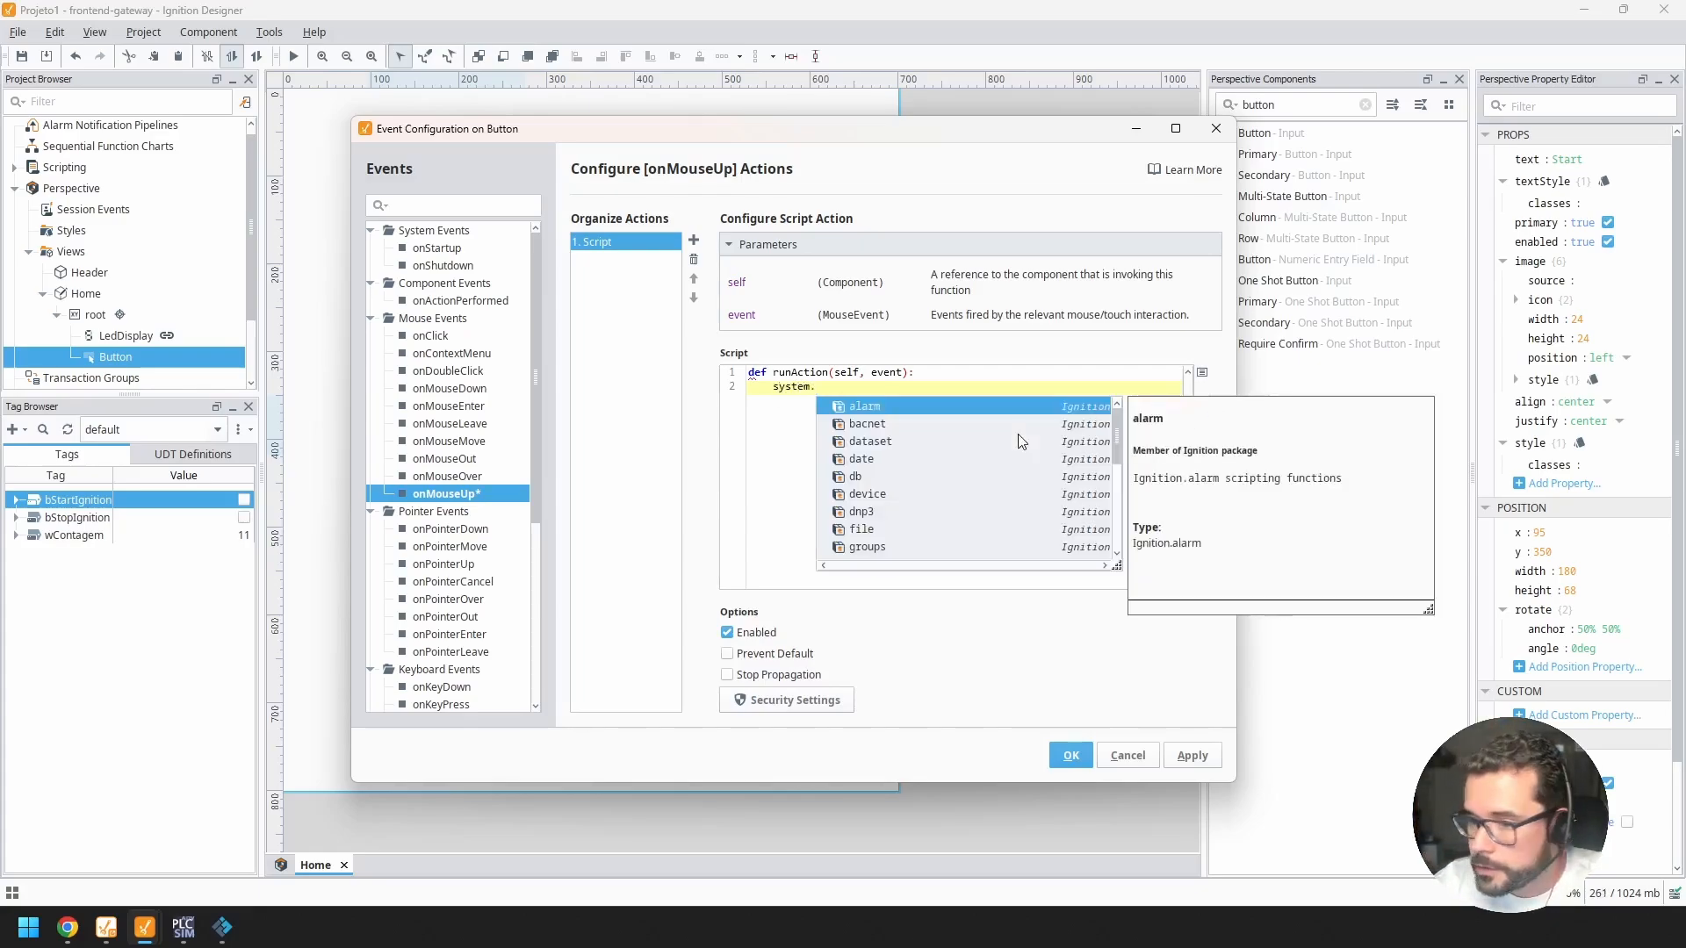
{"action": "type", "text": "ta"}
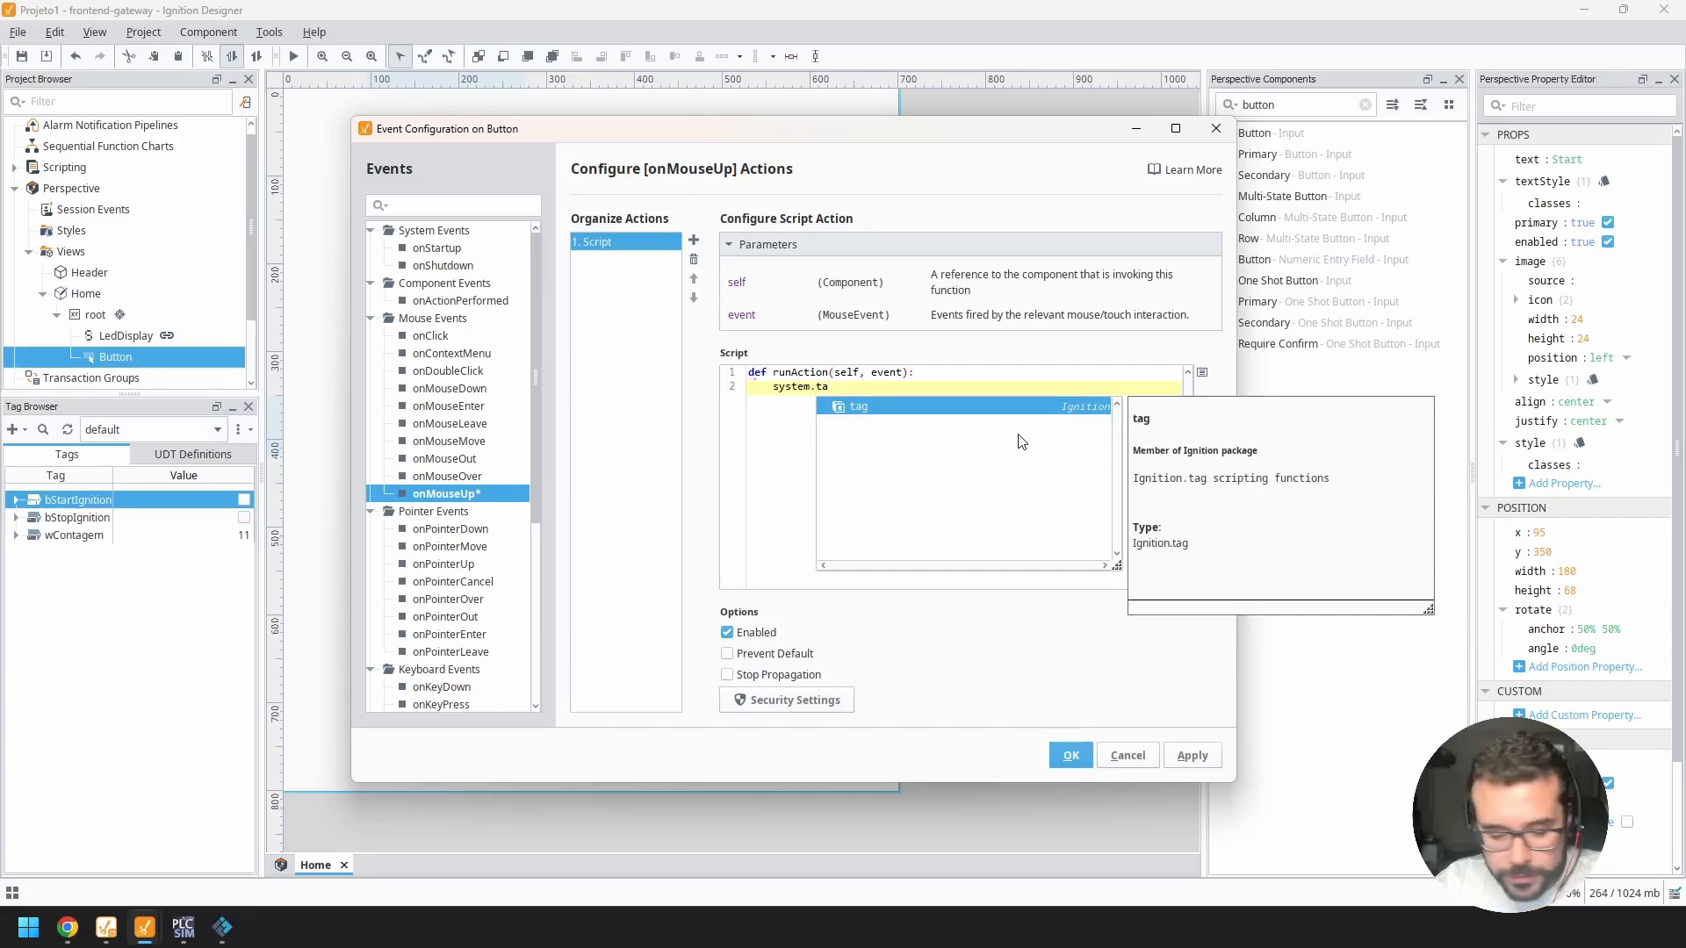
{"action": "type", "text": "g."}
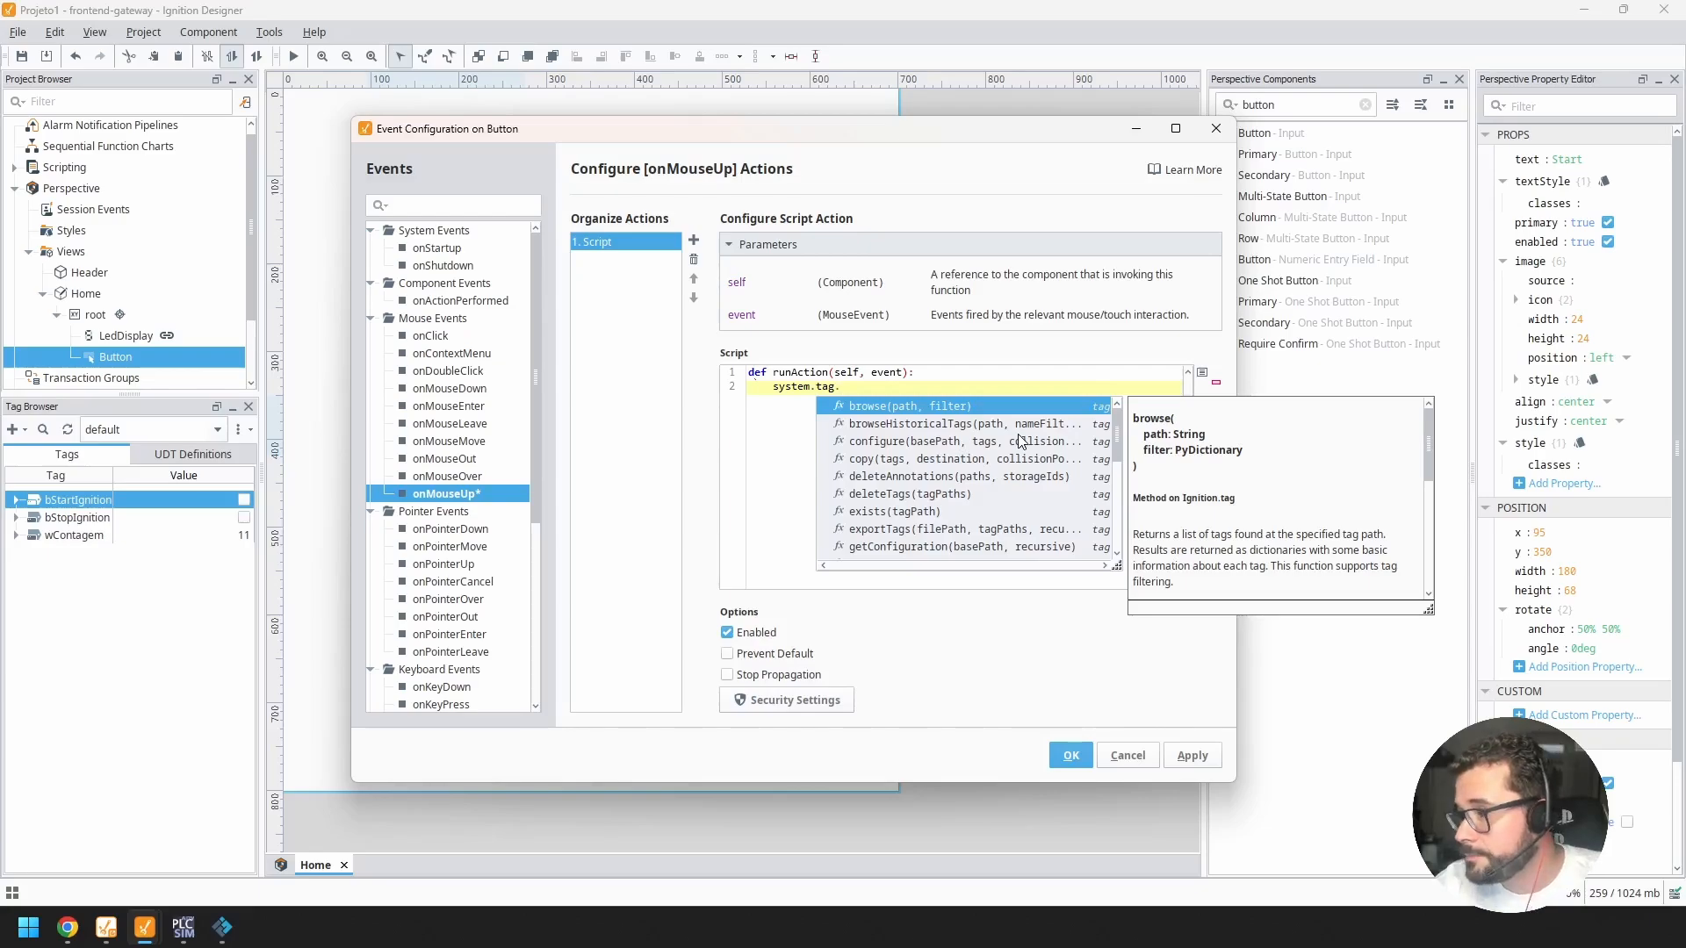
{"action": "double_click", "coordinate": [795, 388]}
{"action": "double_click", "coordinate": [826, 388]}
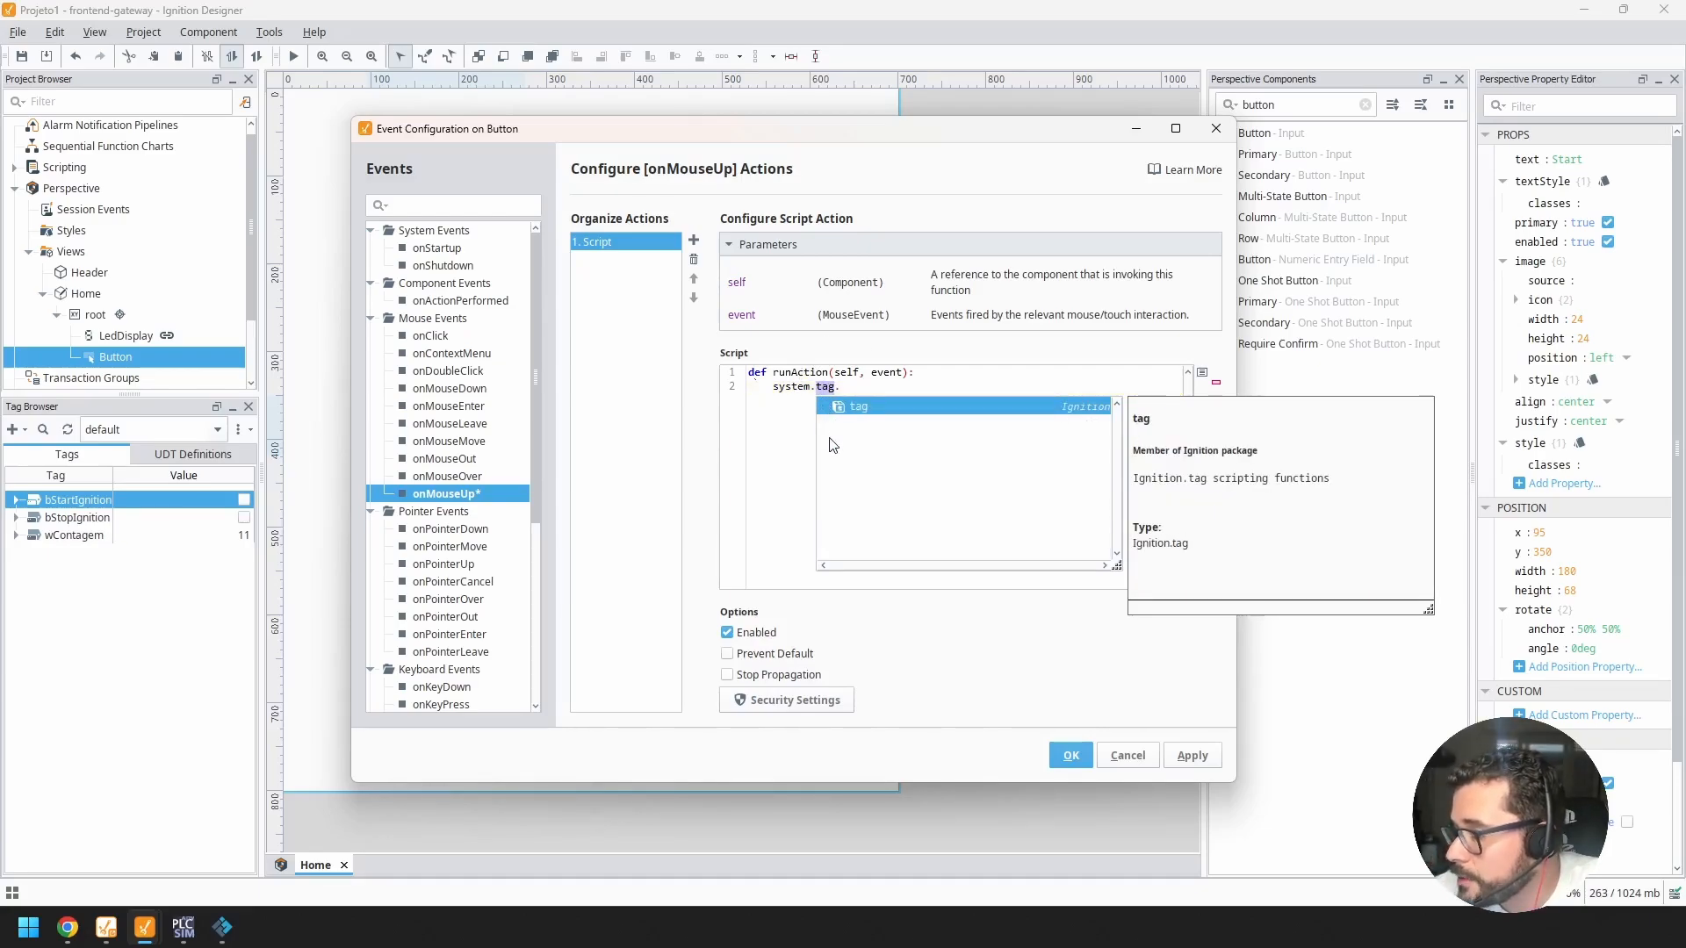
{"action": "left_click", "coordinate": [855, 387]}
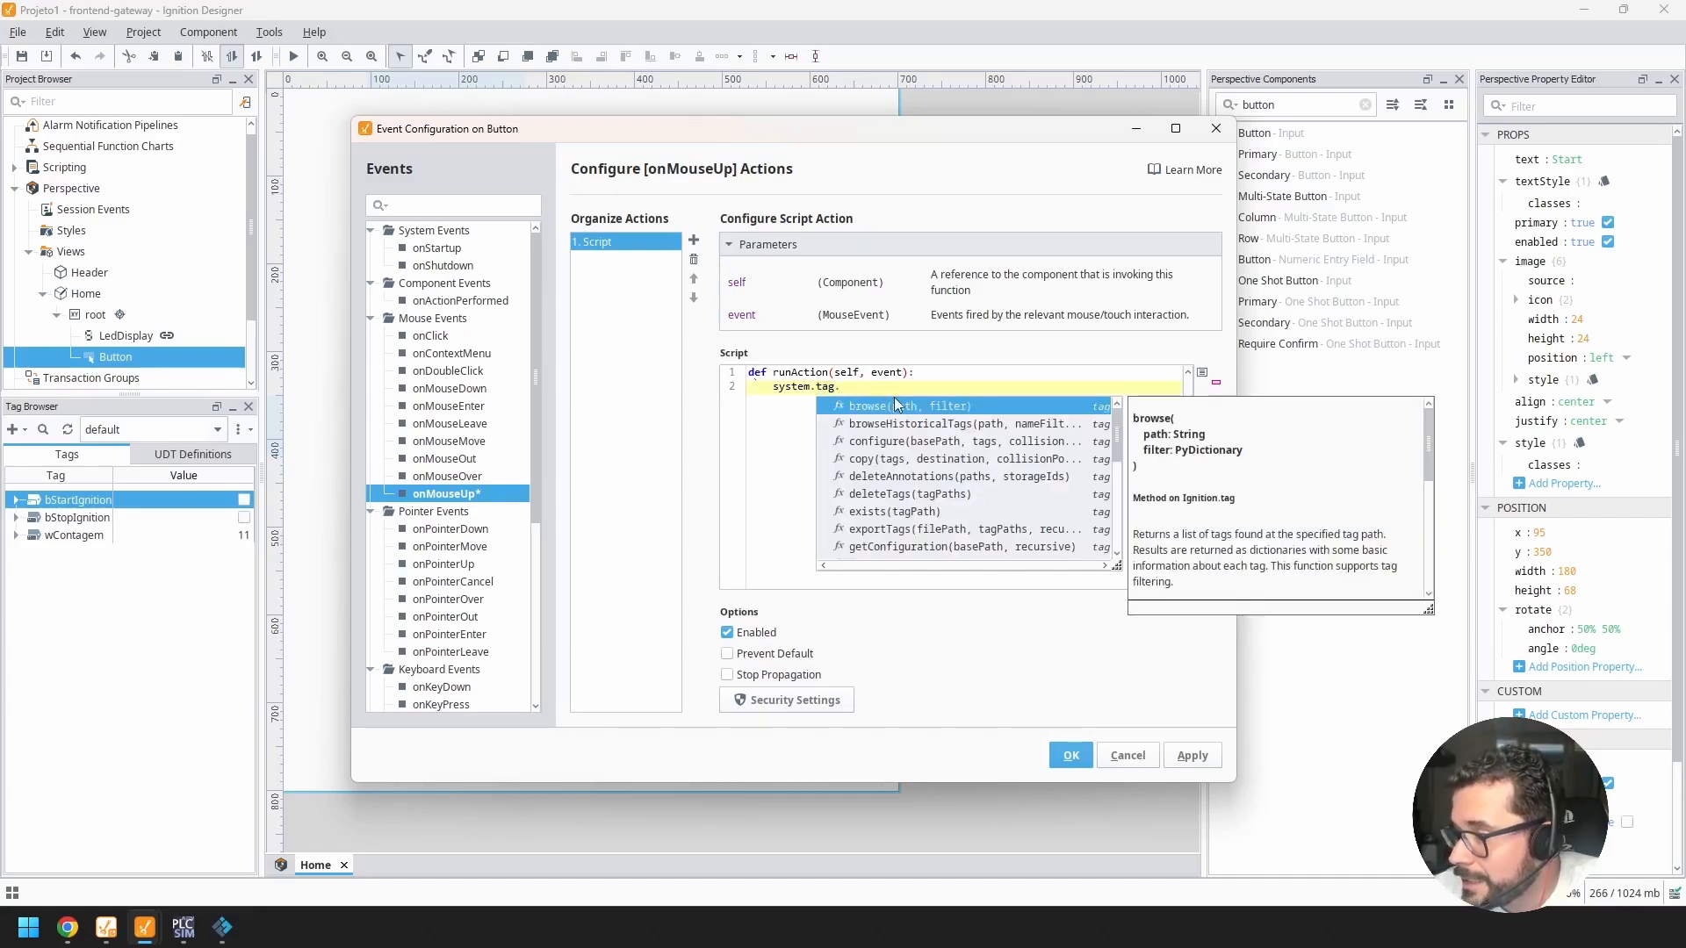
{"action": "scroll", "coordinate": [904, 500], "scroll_direction": "down", "scroll_amount": 2}
{"action": "scroll", "coordinate": [904, 500], "scroll_direction": "down", "scroll_amount": 2}
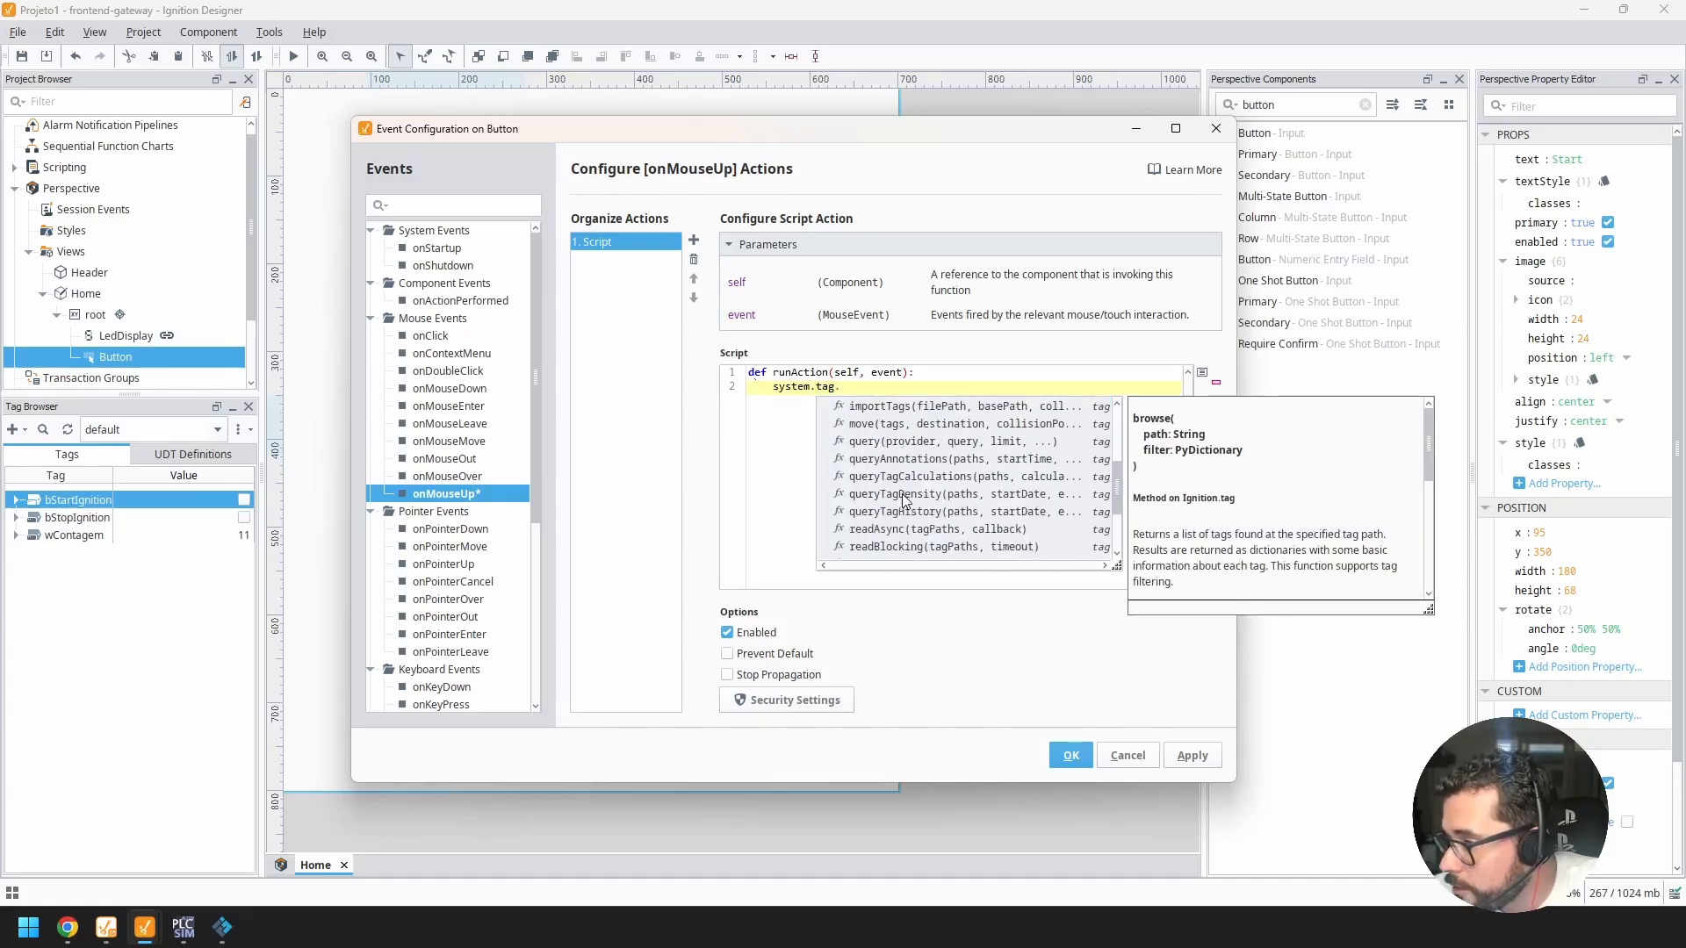
{"action": "scroll", "coordinate": [893, 499], "scroll_direction": "down", "scroll_amount": 1}
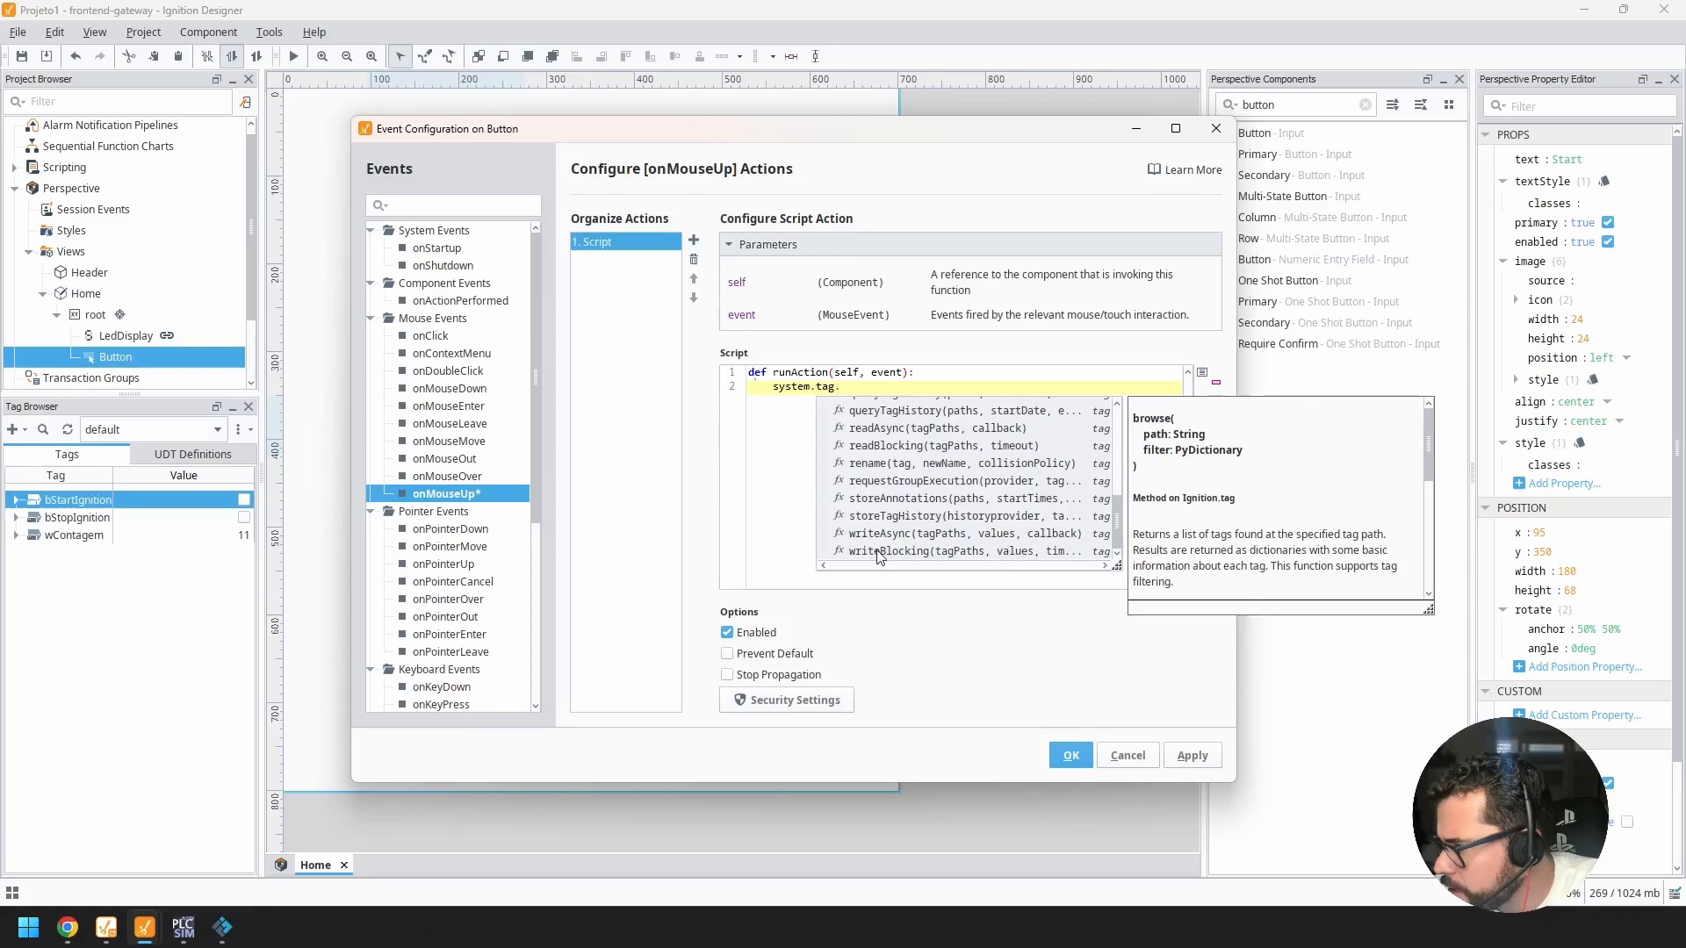
{"action": "double_click", "coordinate": [913, 551]}
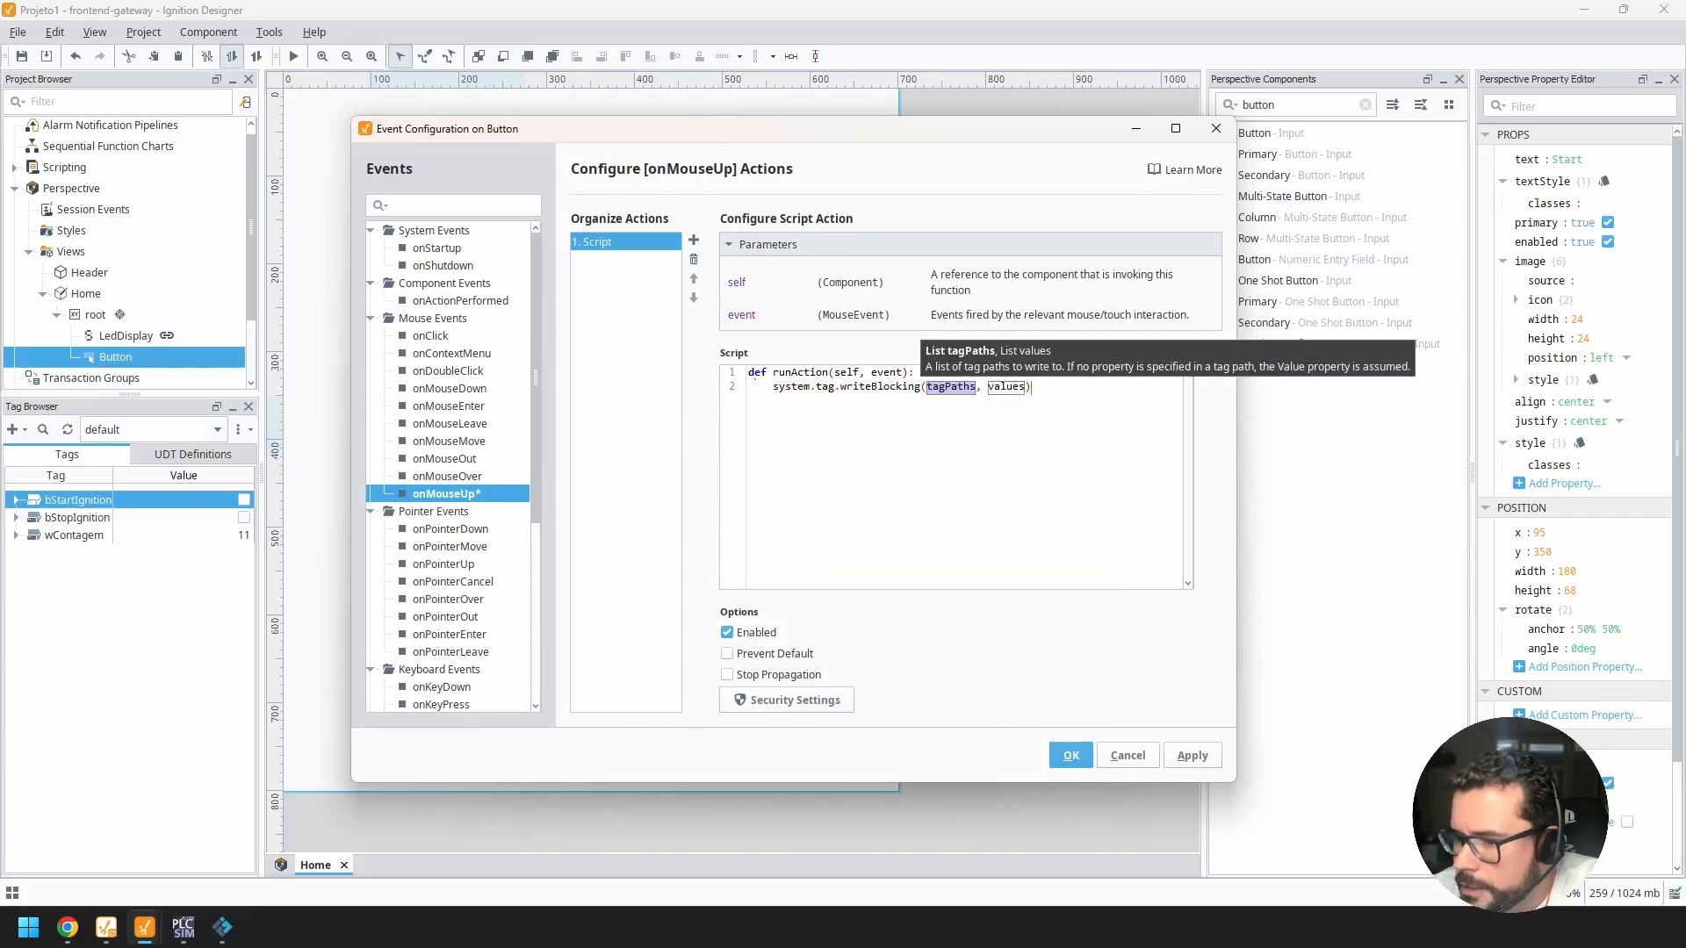
Step: Replace the values argument of the writeBlocking call with the list [False]
{"action": "key", "text": "alt+Tab"}
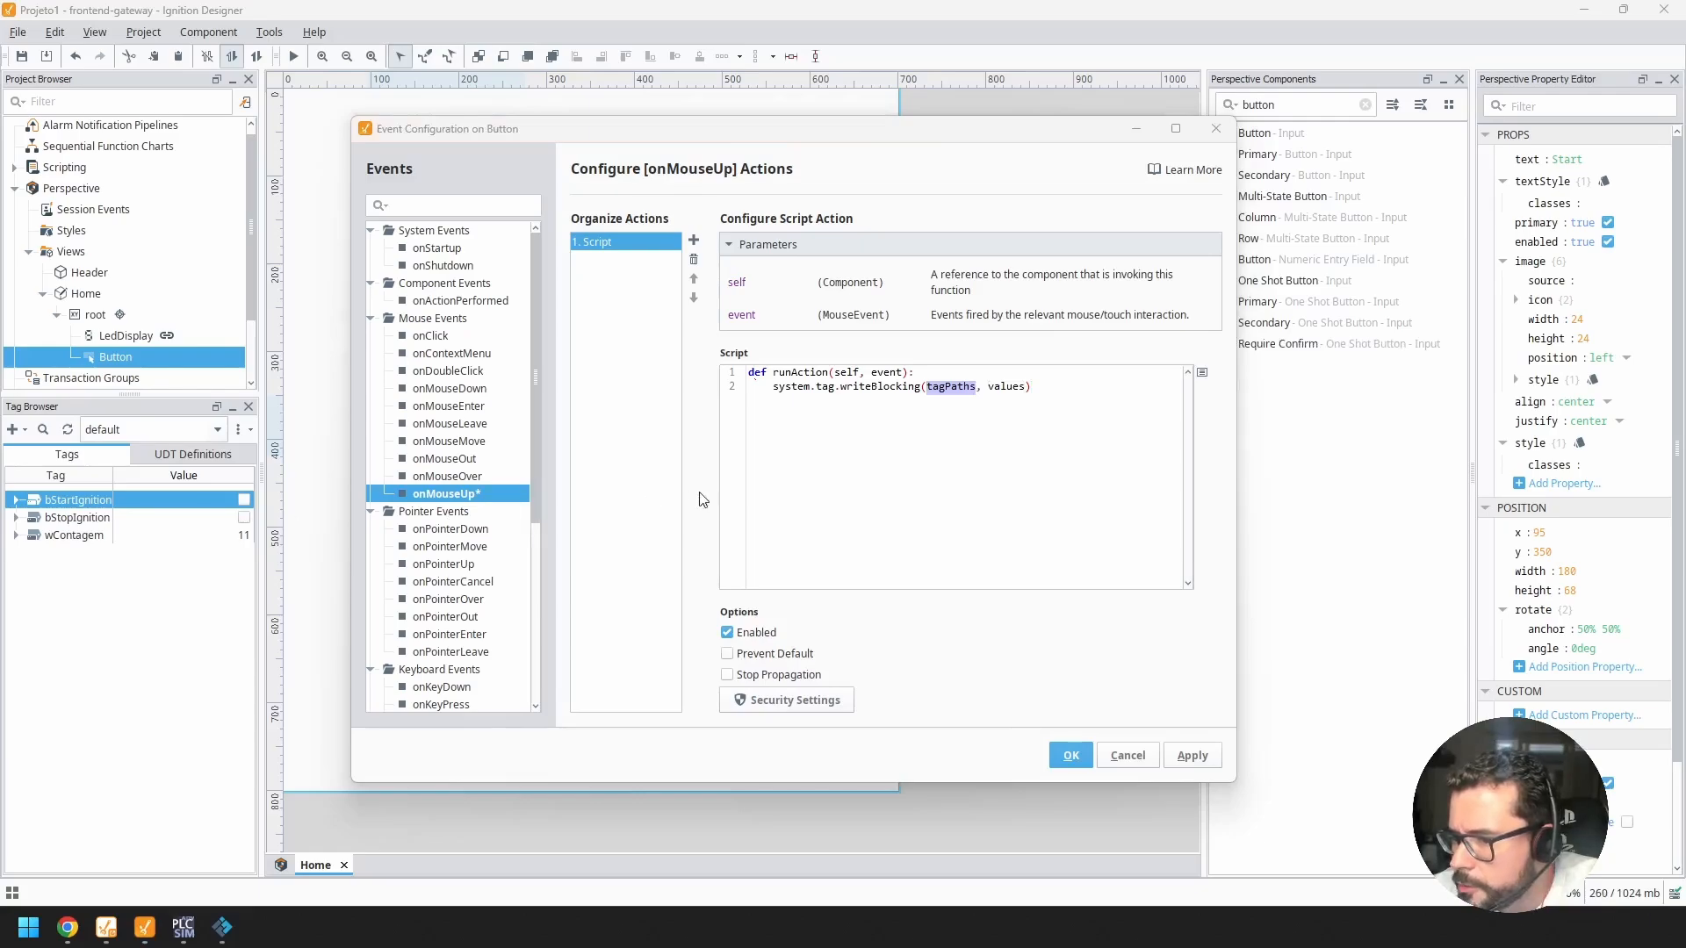
{"action": "key", "text": "alt+Tab"}
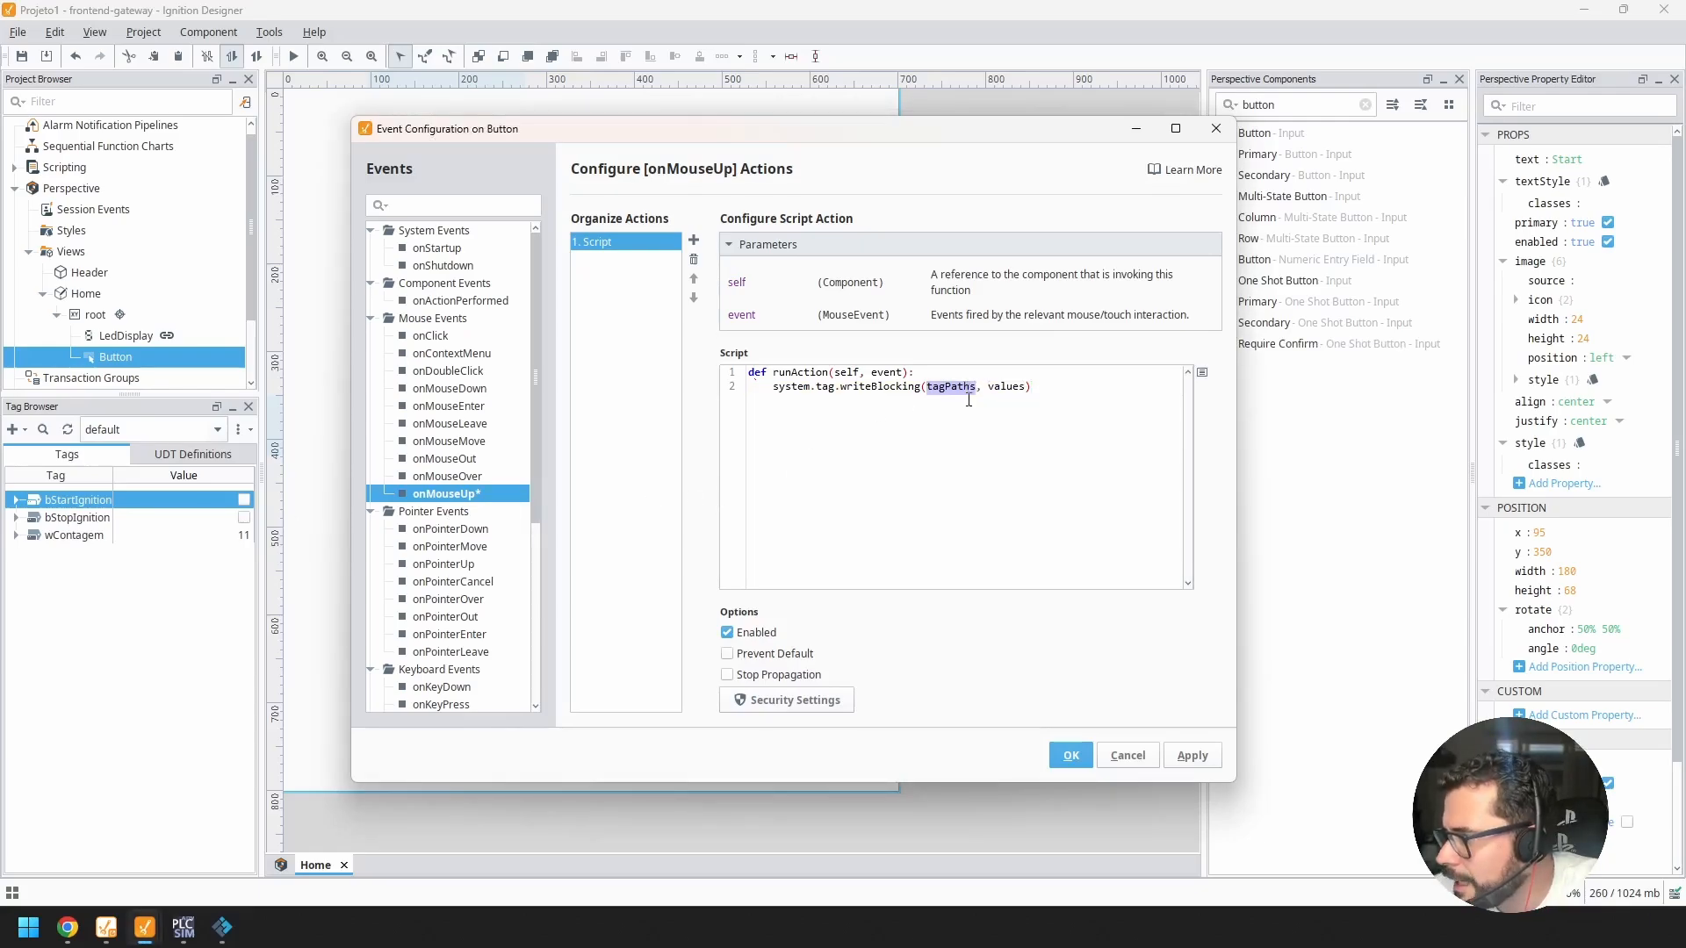
{"action": "key", "text": "Tab"}
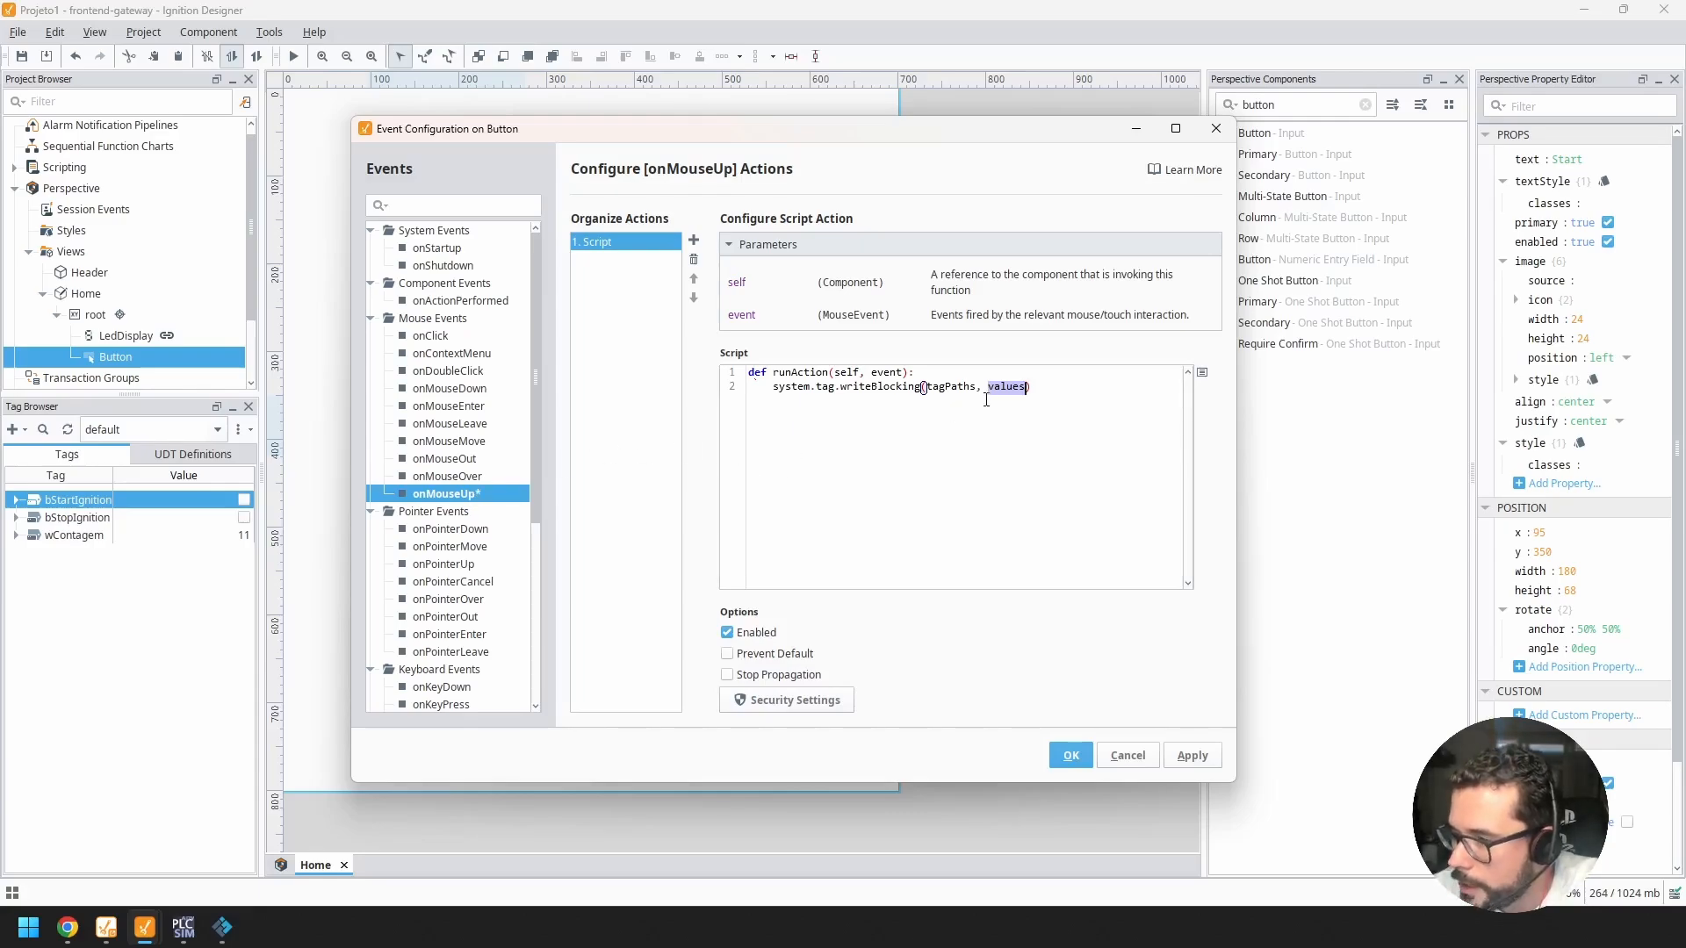
{"action": "type", "text": "False"}
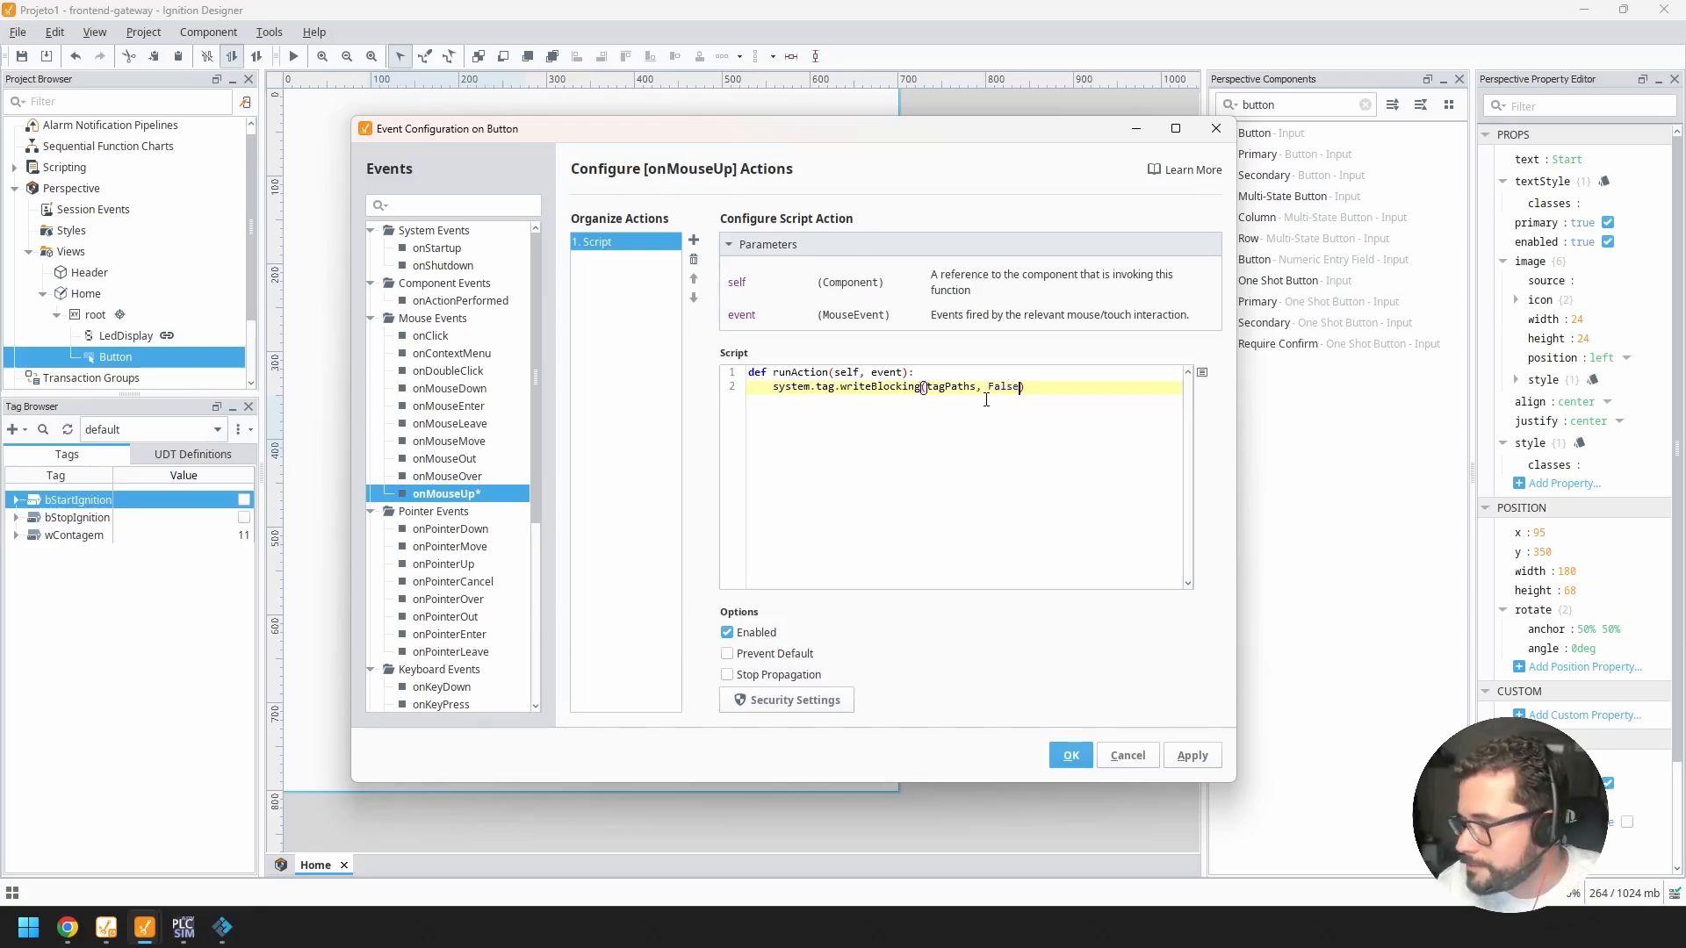
{"action": "key", "text": "Left"}
{"action": "key", "text": "shift+Right"}
{"action": "key", "text": "shift+Right"}
{"action": "key", "text": "shift+Right"}
{"action": "key", "text": "shift+Right"}
{"action": "key", "text": "shift+Right"}
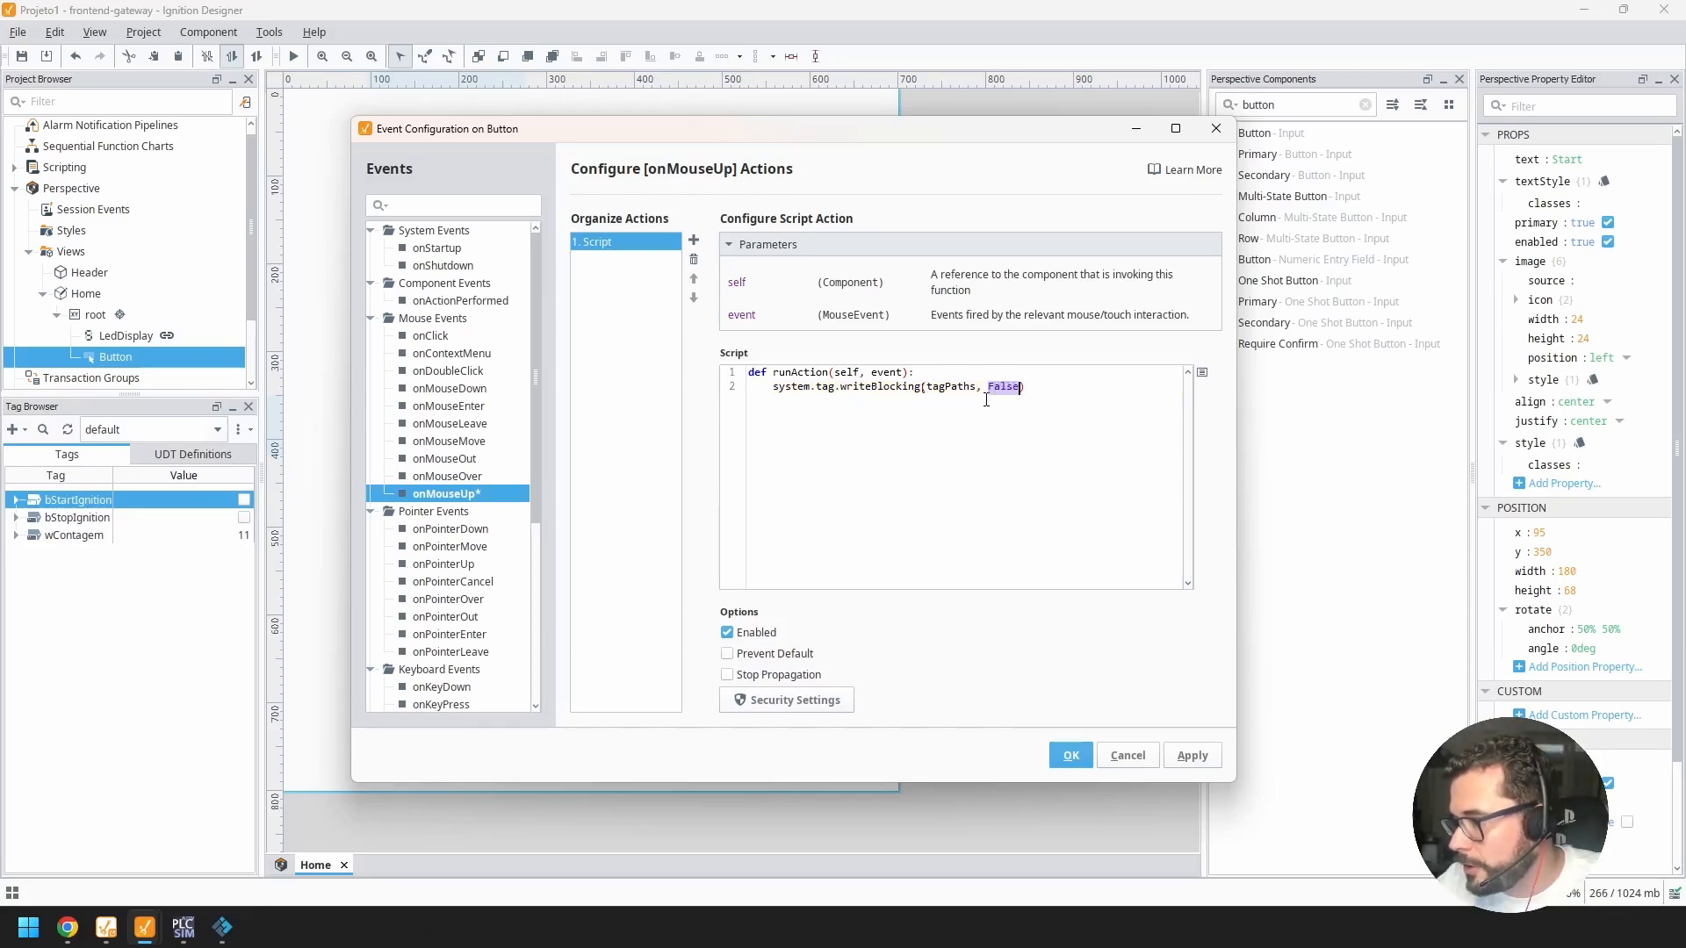
{"action": "key", "text": "Left"}
{"action": "key", "text": "Left"}
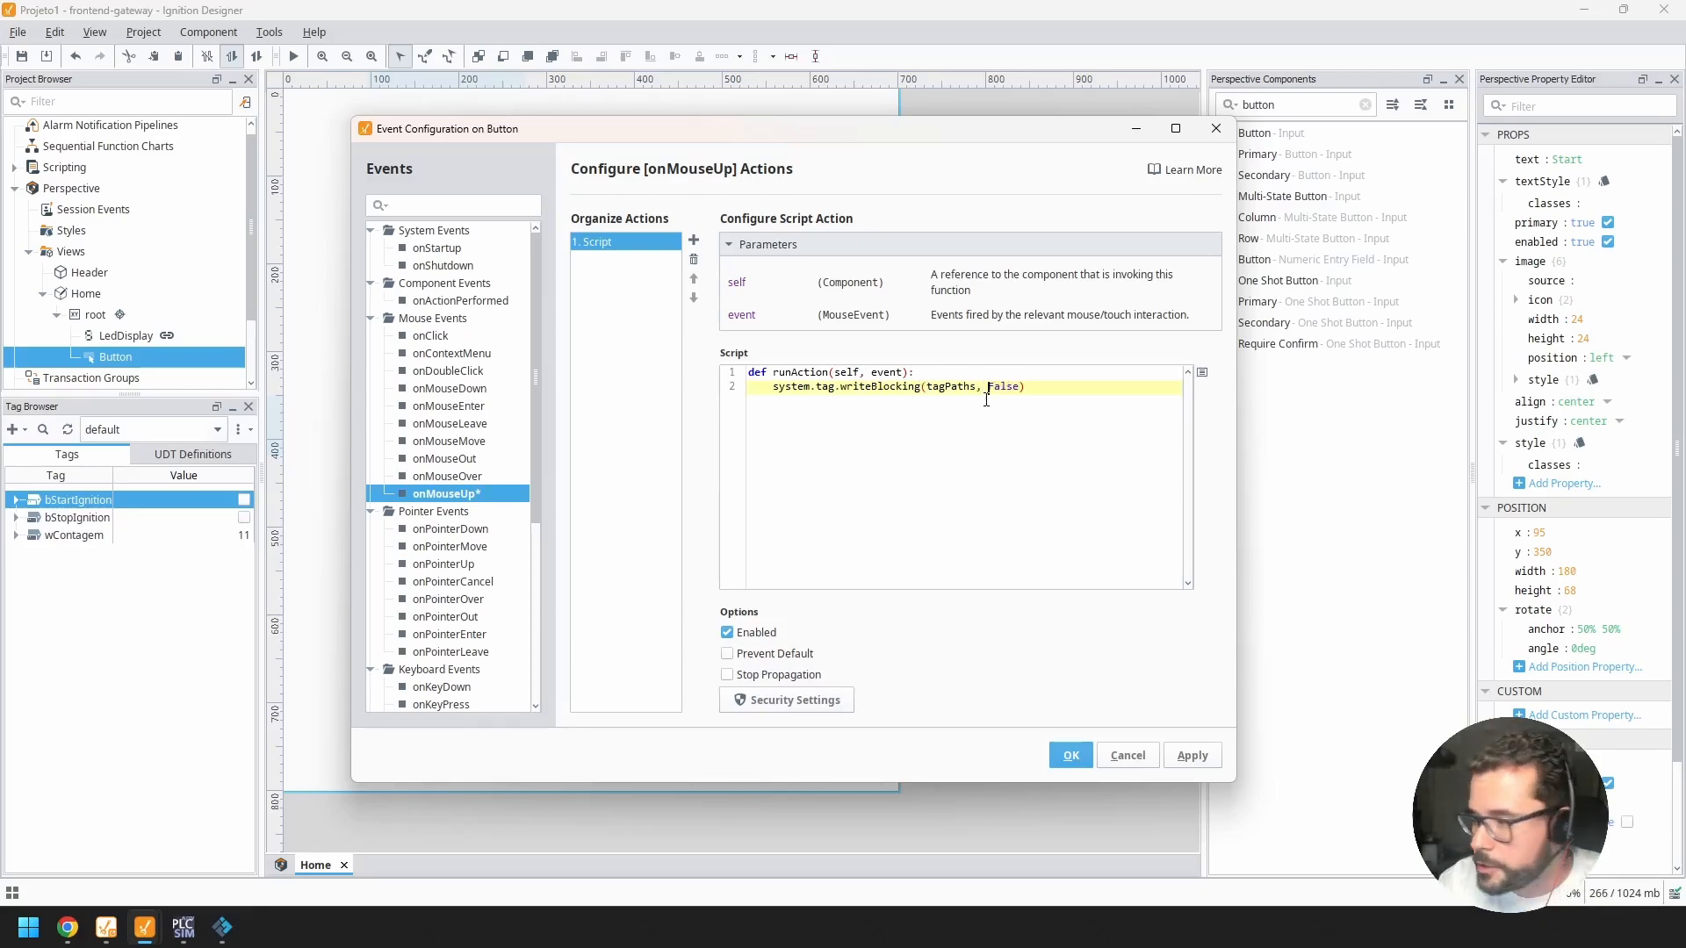
{"action": "key", "text": "BackSpace"}
{"action": "type", "text": "[]"}
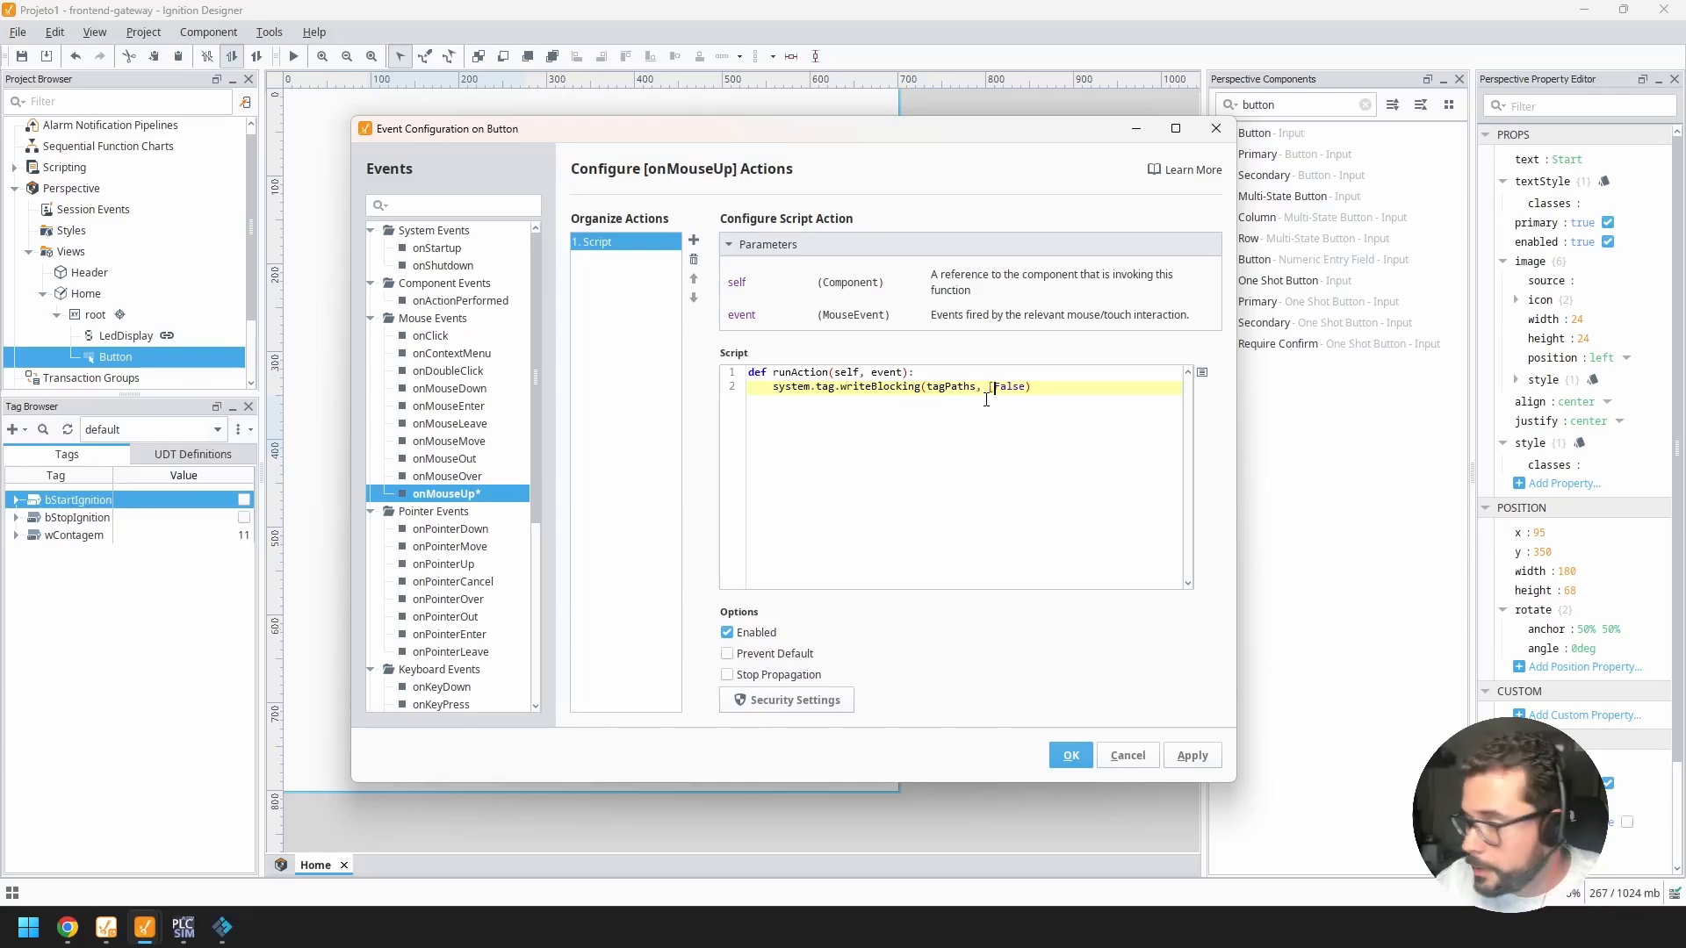
{"action": "key", "text": "BackSpace"}
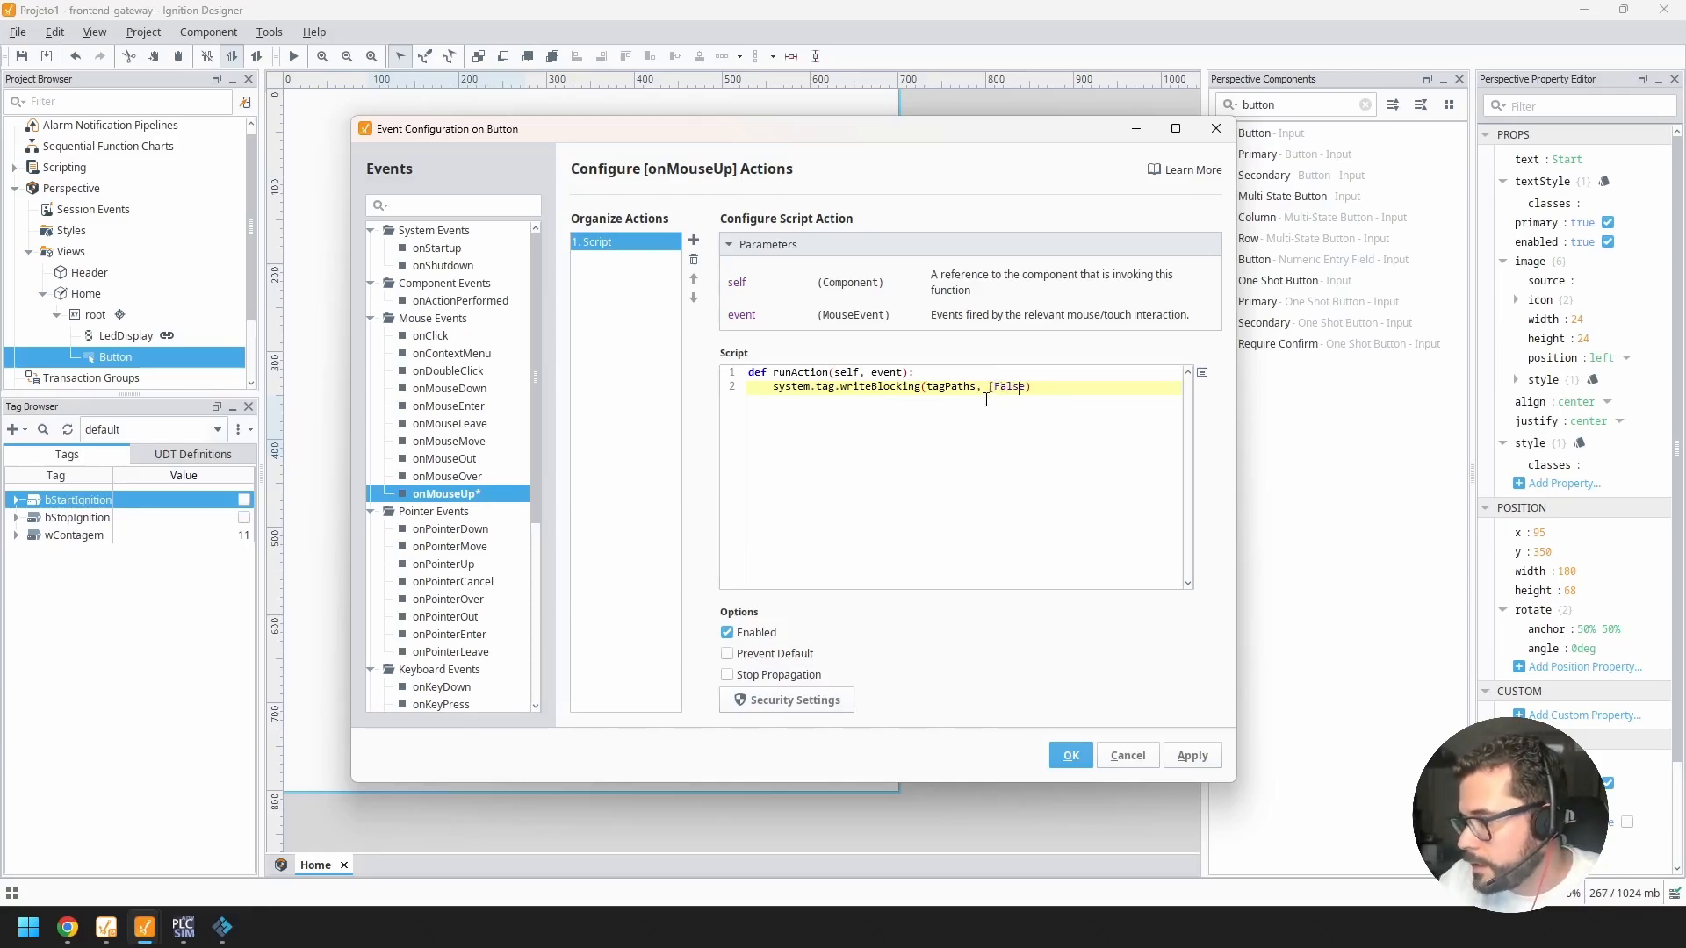
{"action": "key", "text": "Right"}
{"action": "type", "text": "]"}
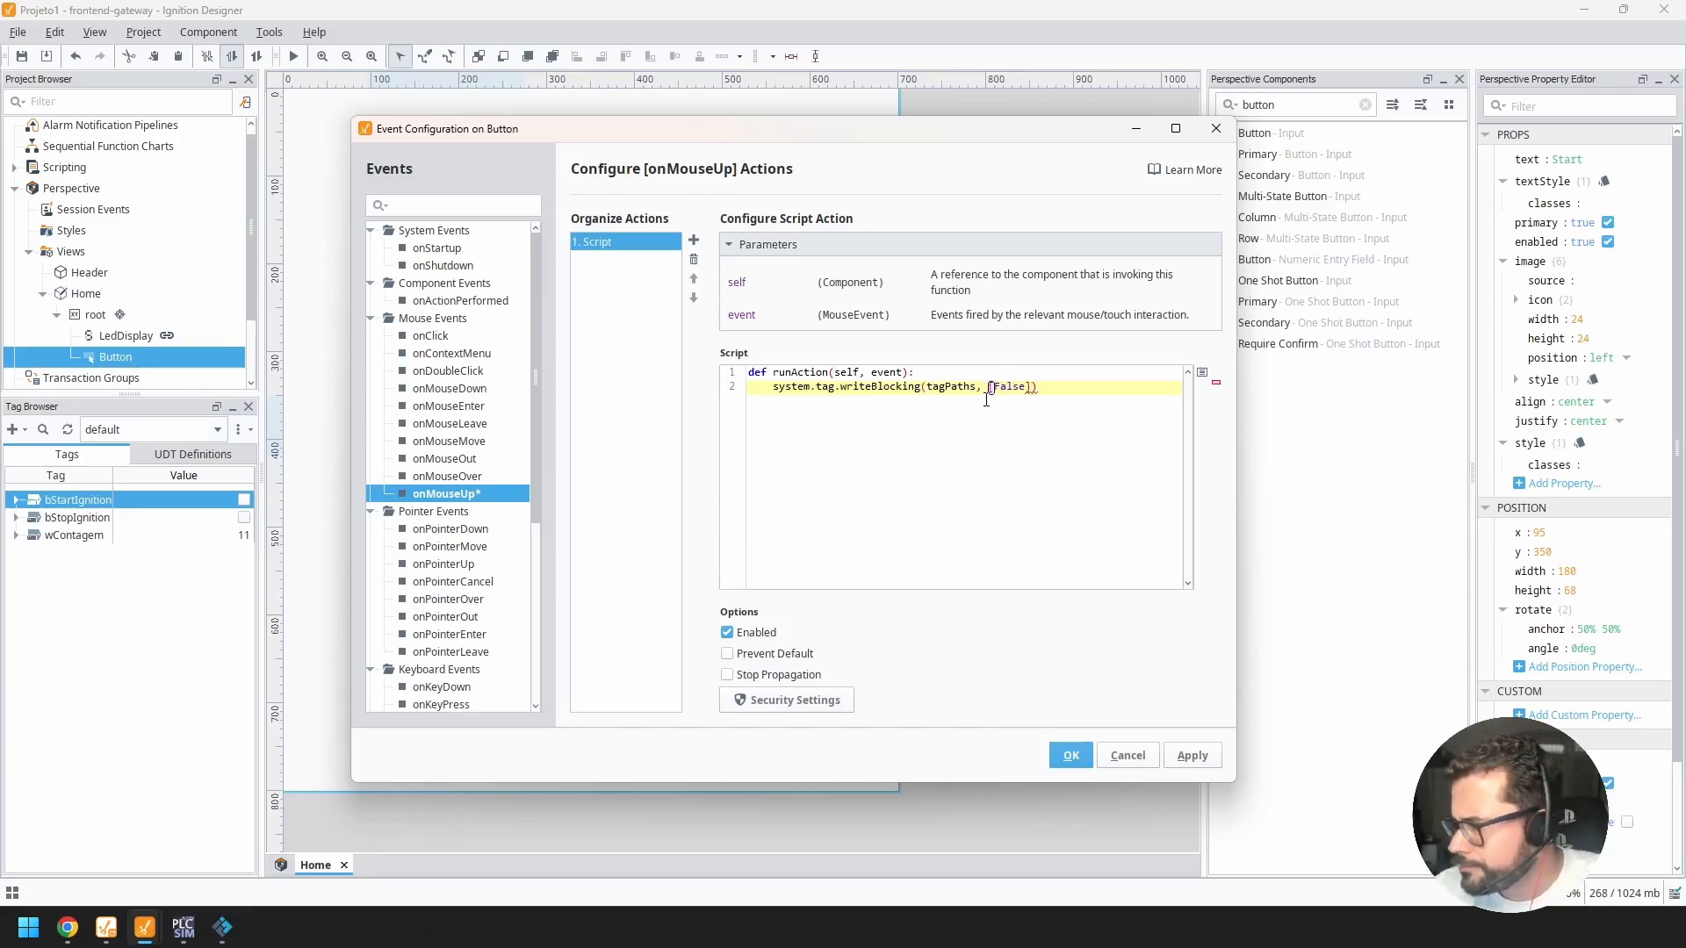
Step: Replace the tagPaths argument of the writeBlocking call with a list holding an empty quoted string
{"action": "double_click", "coordinate": [938, 388]}
{"action": "double_click", "coordinate": [1001, 387]}
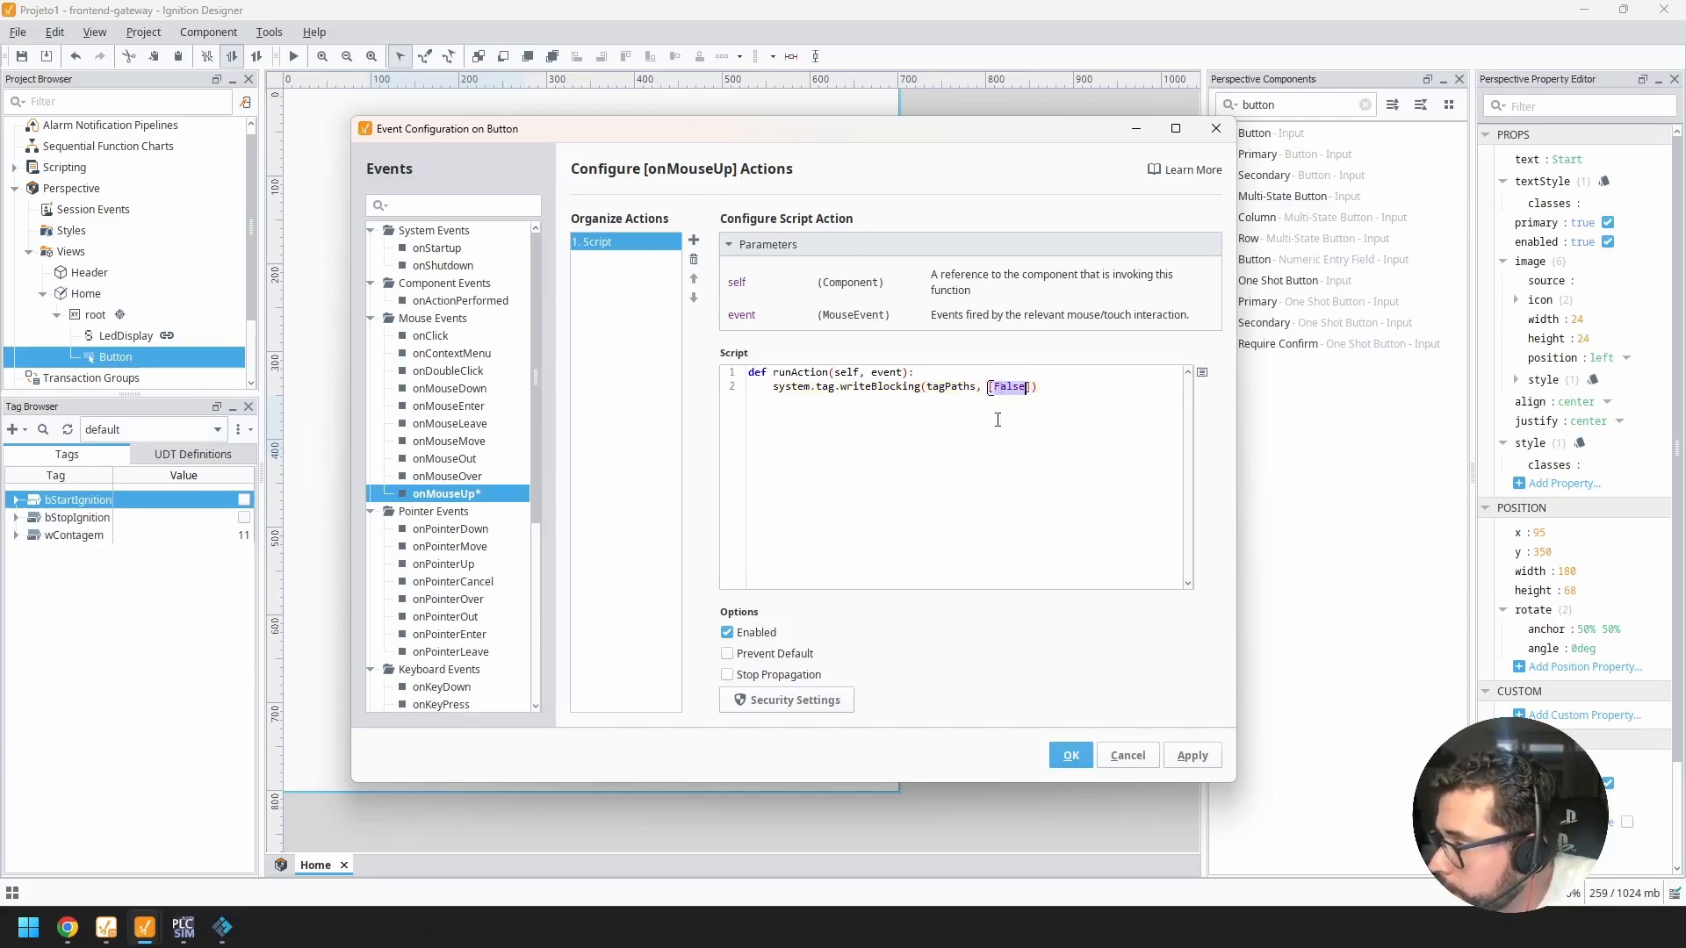
{"action": "double_click", "coordinate": [953, 387]}
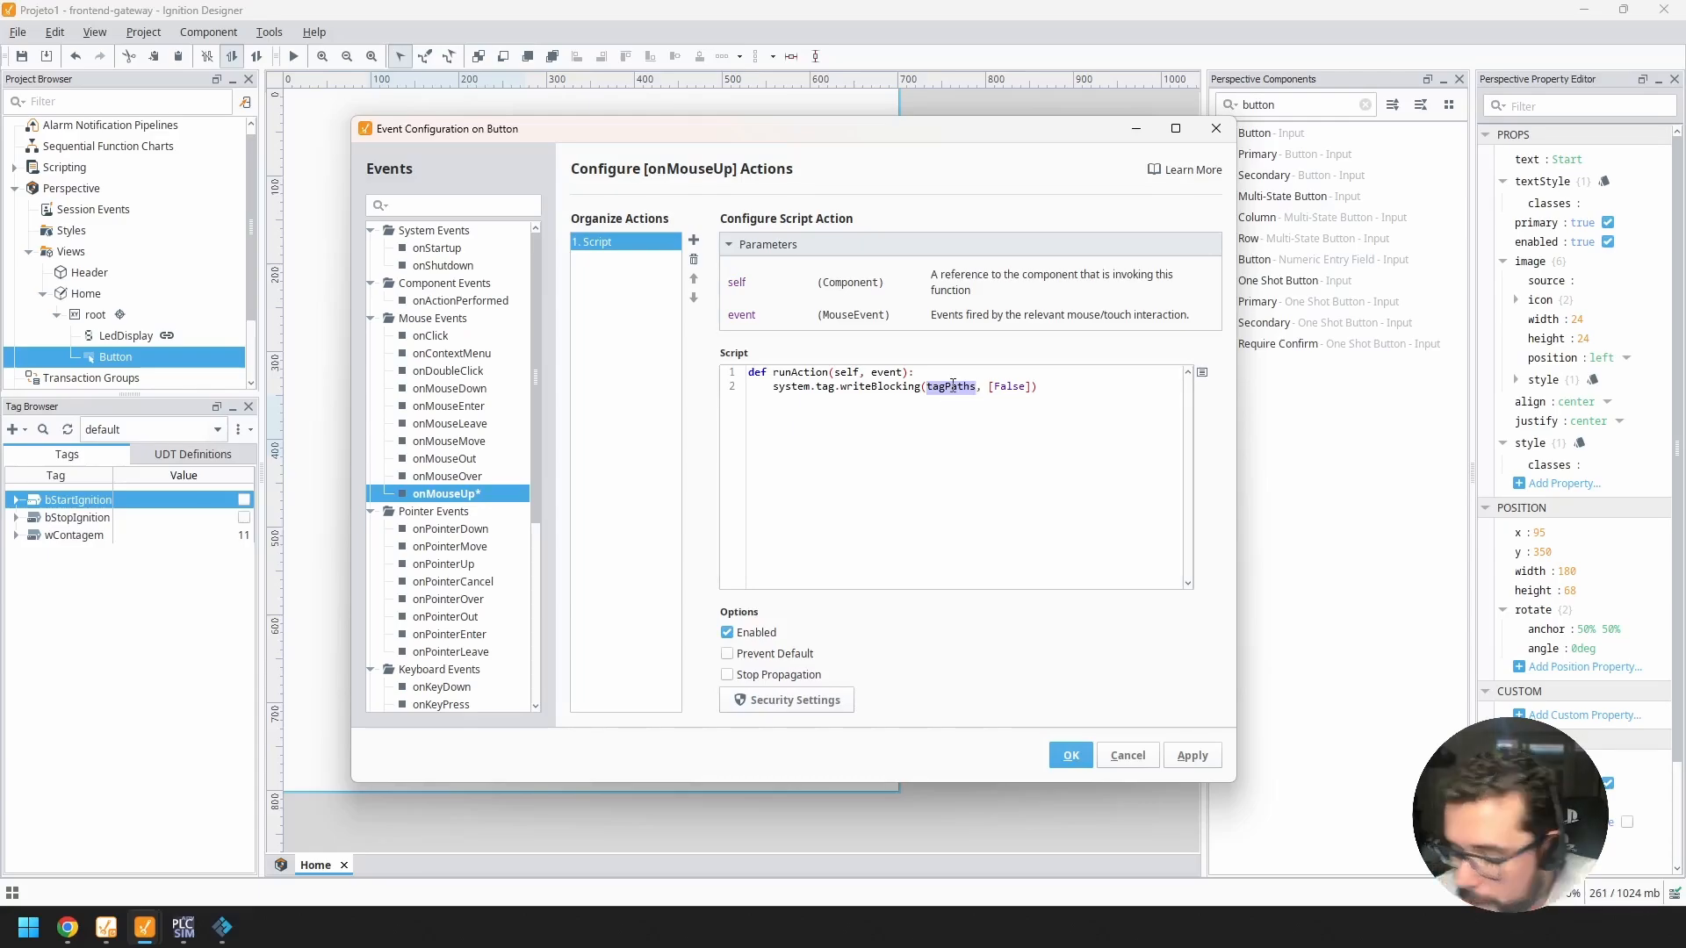
{"action": "type", "text": "["}
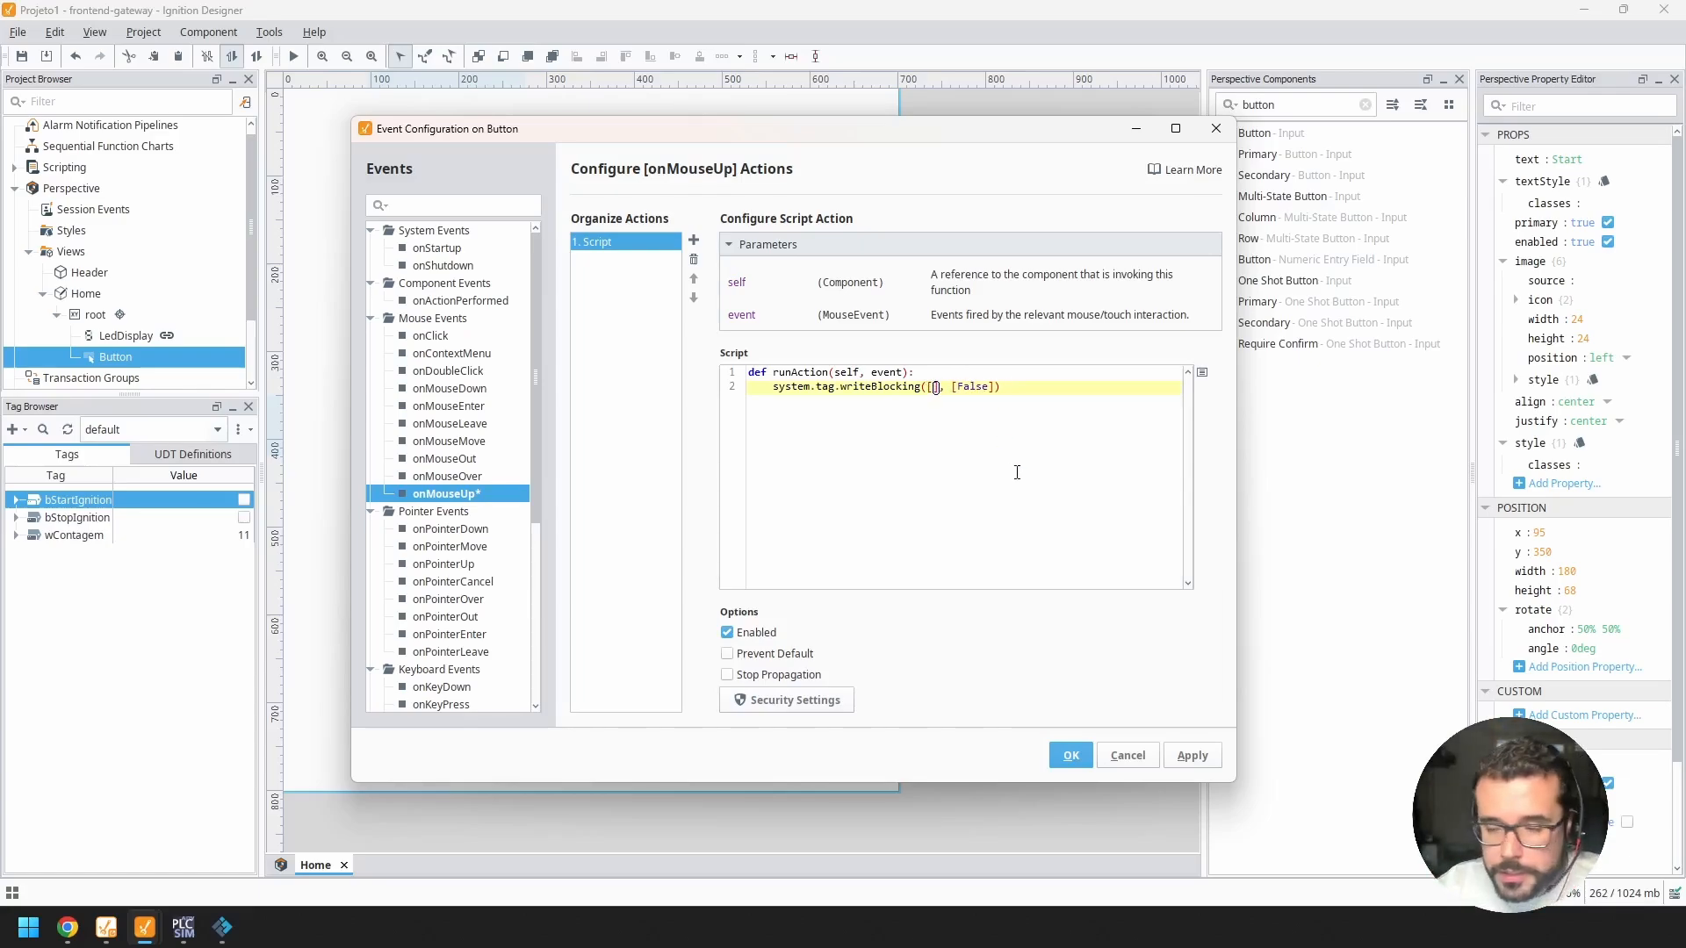
{"action": "type", "text": "\""}
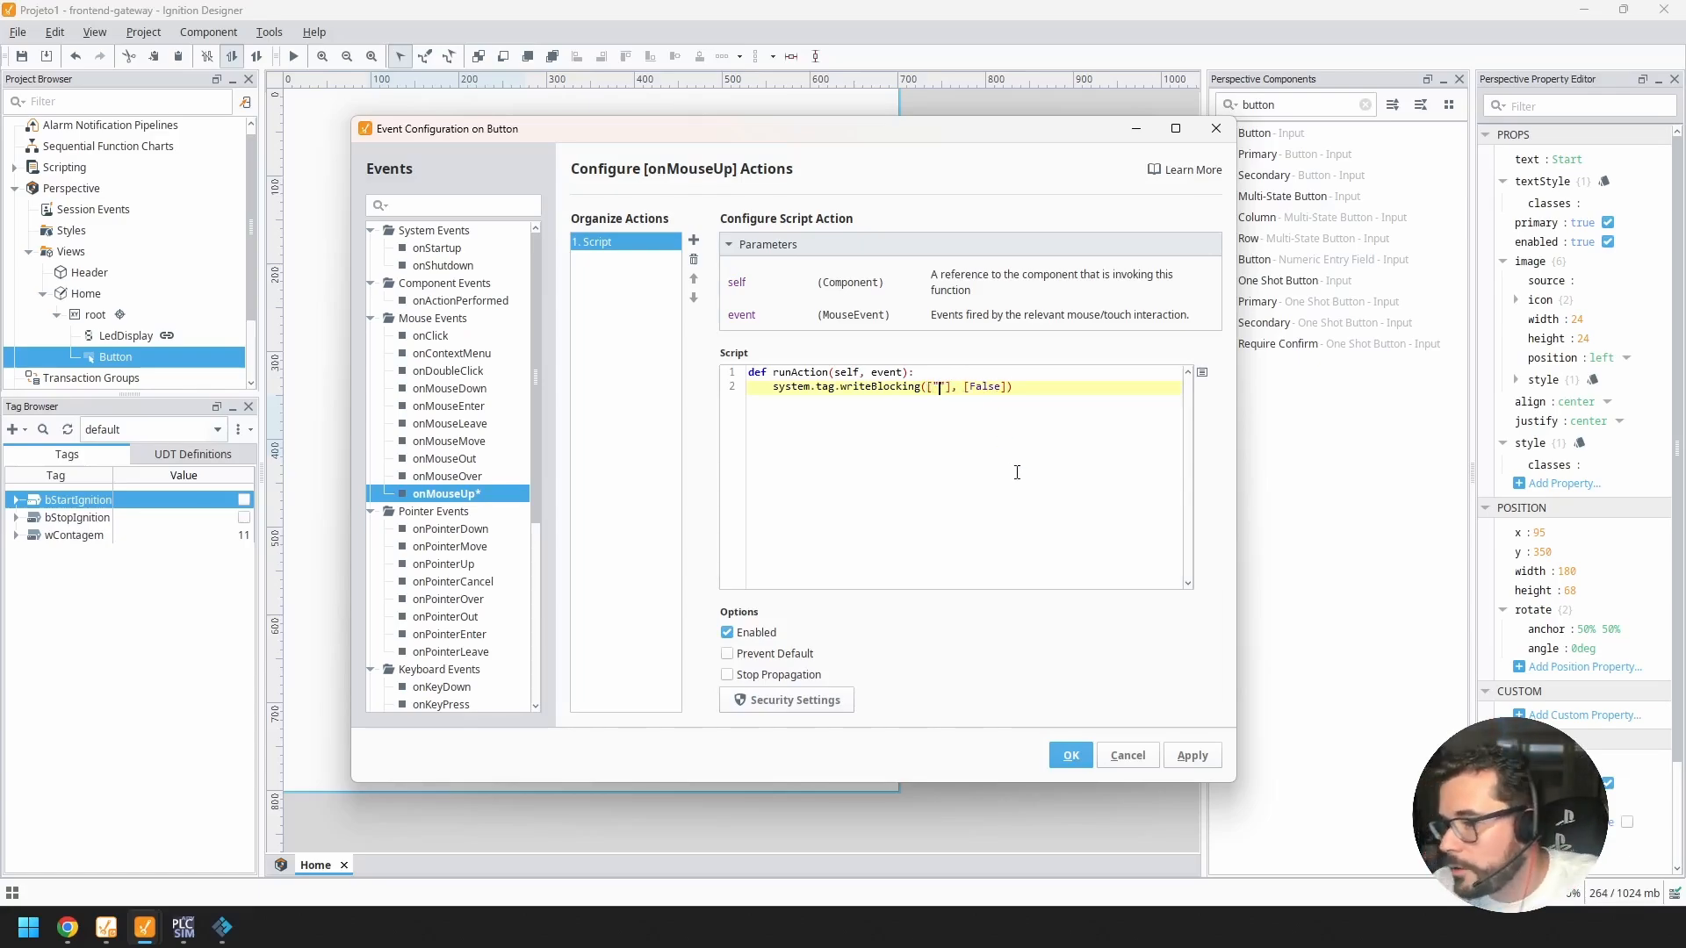
Step: Browse the session, page and view properties available to the script, search them for bStart, and close the property browser without inserting anything
{"action": "left_click", "coordinate": [1202, 373]}
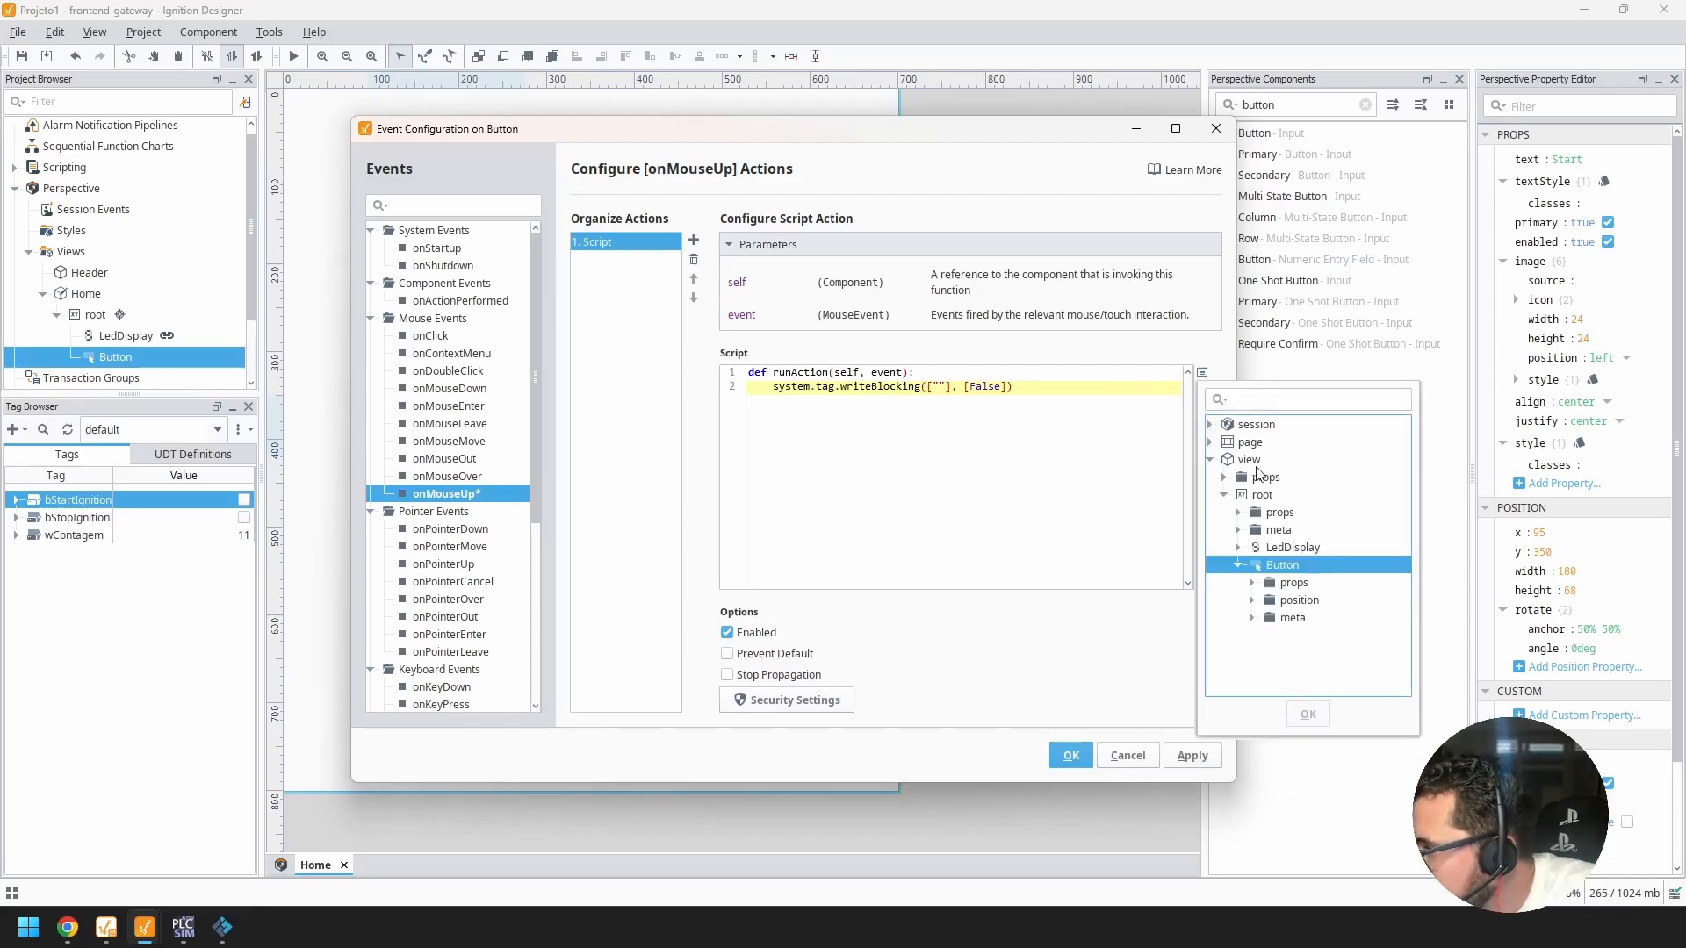
{"action": "left_click", "coordinate": [1223, 441]}
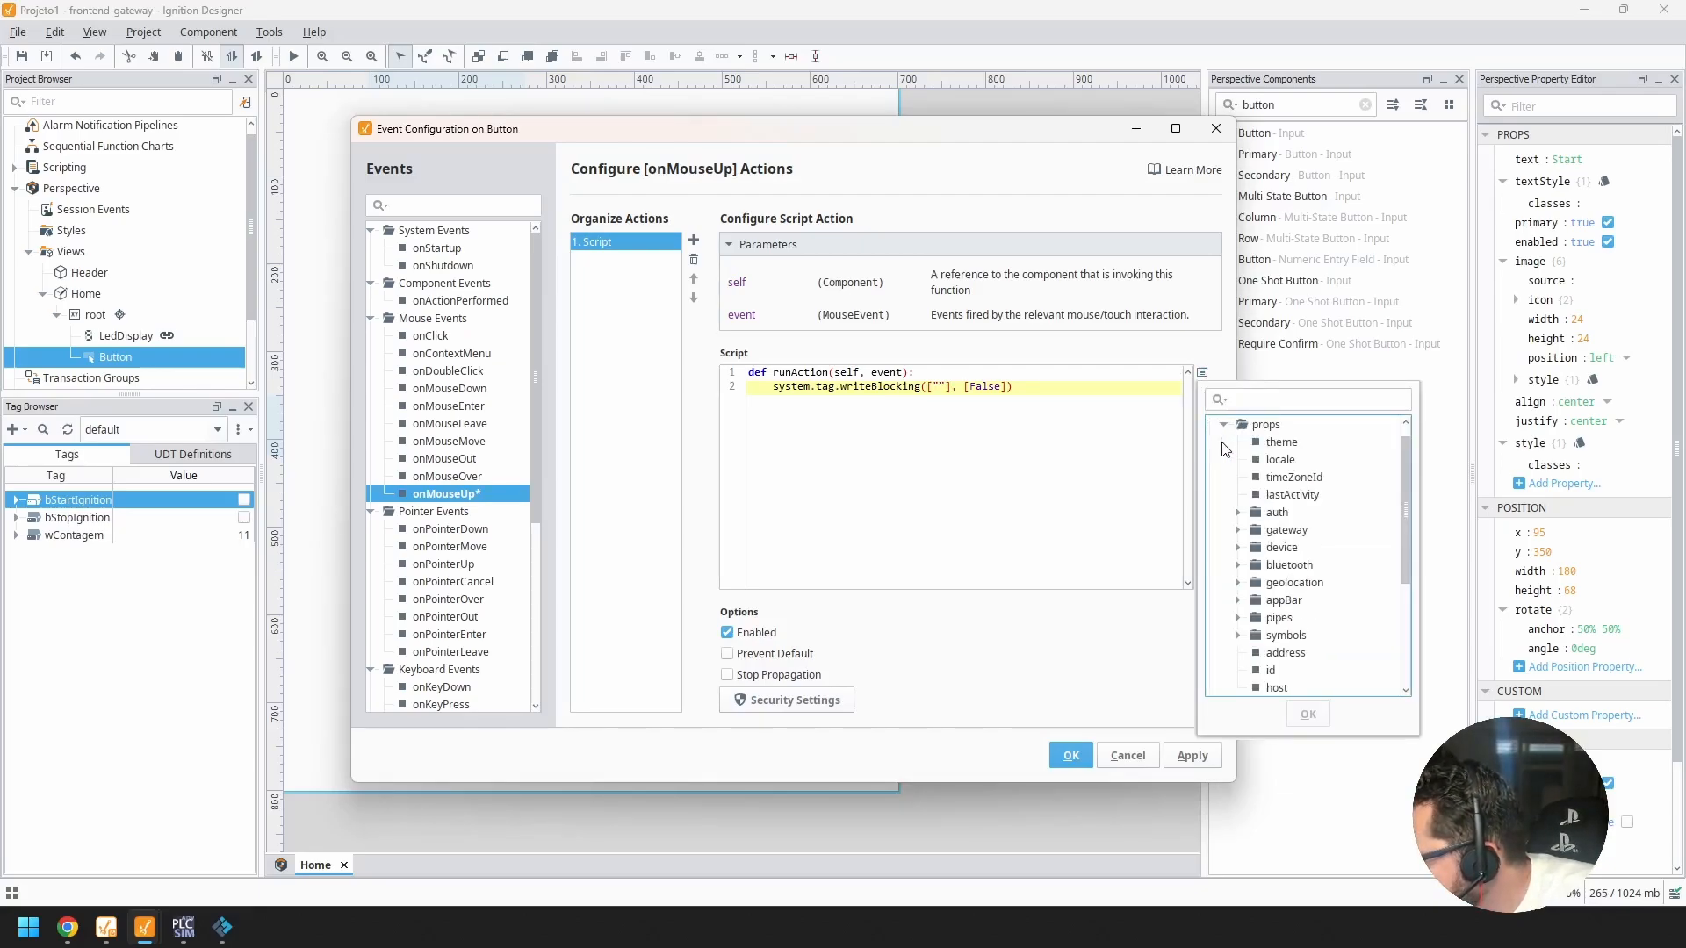
{"action": "scroll", "coordinate": [1229, 474], "scroll_direction": "down", "scroll_amount": 4}
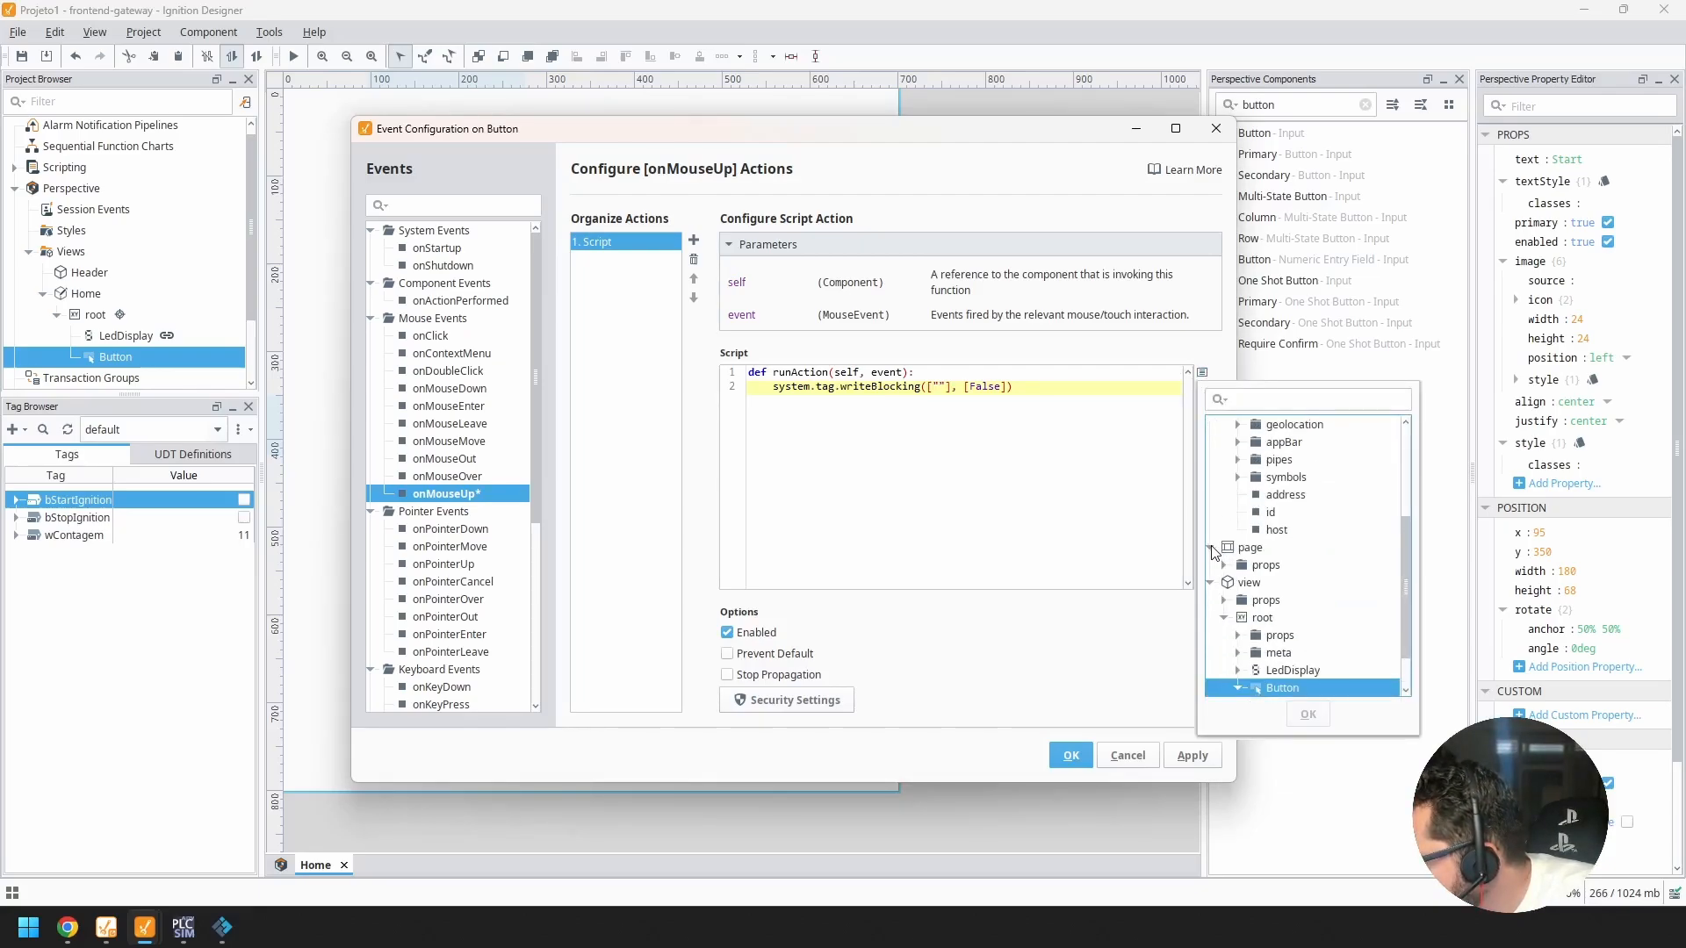
{"action": "left_click", "coordinate": [1223, 513]}
{"action": "scroll", "coordinate": [1224, 519], "scroll_direction": "down", "scroll_amount": 3}
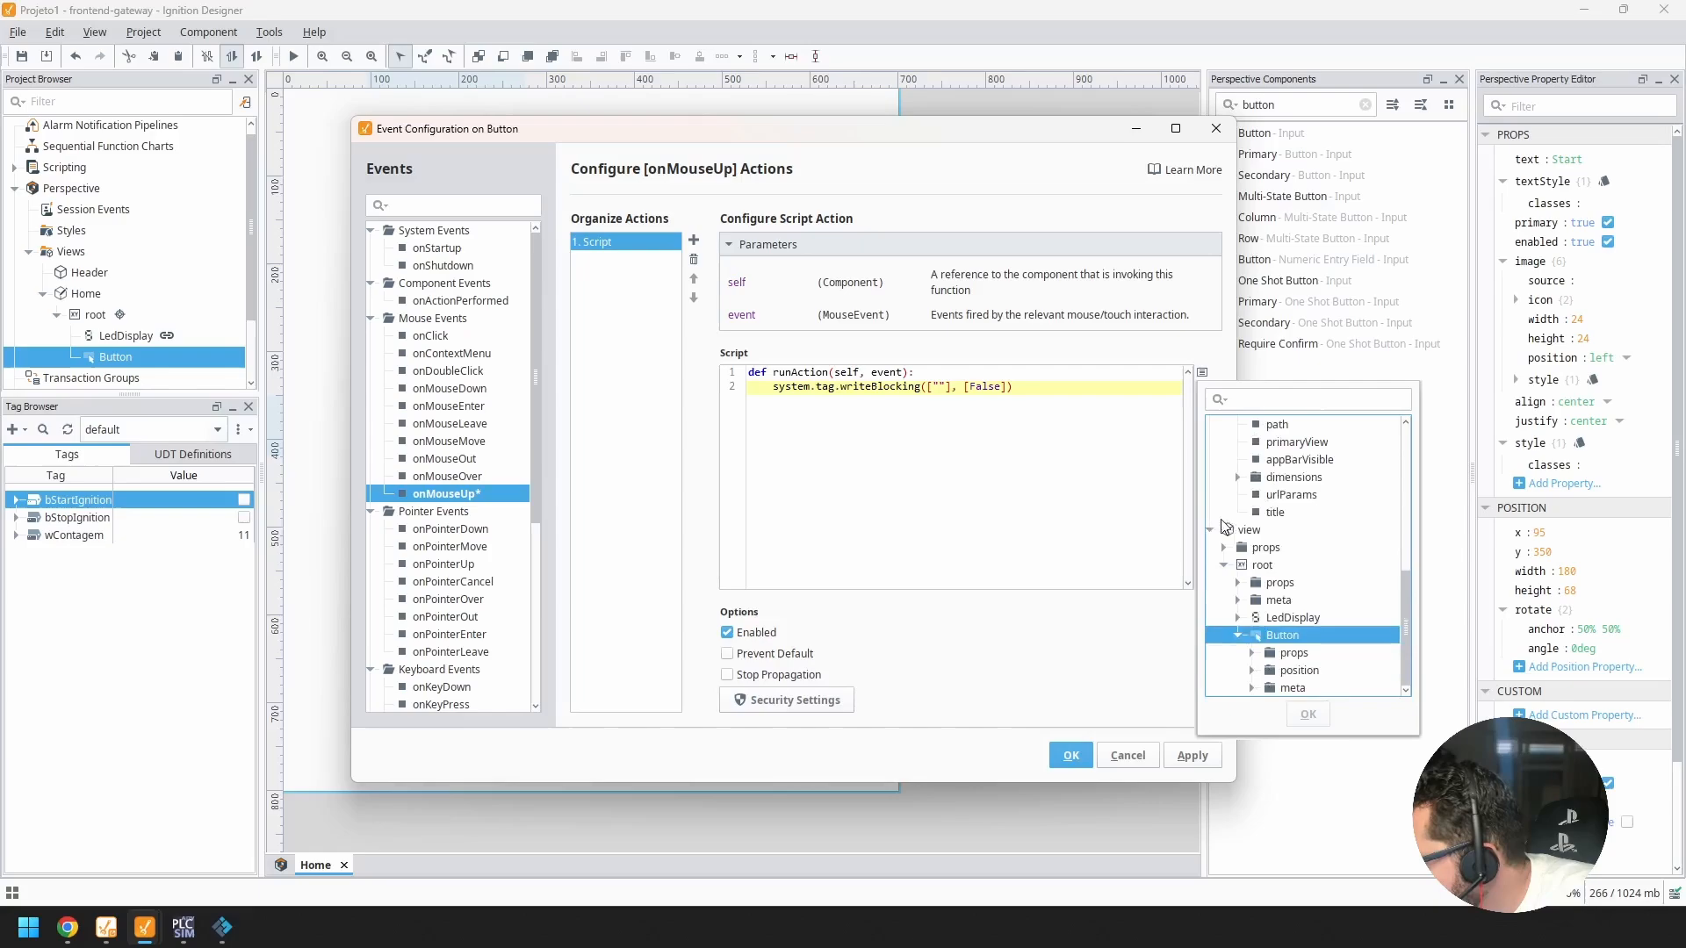
{"action": "left_click", "coordinate": [1246, 405]}
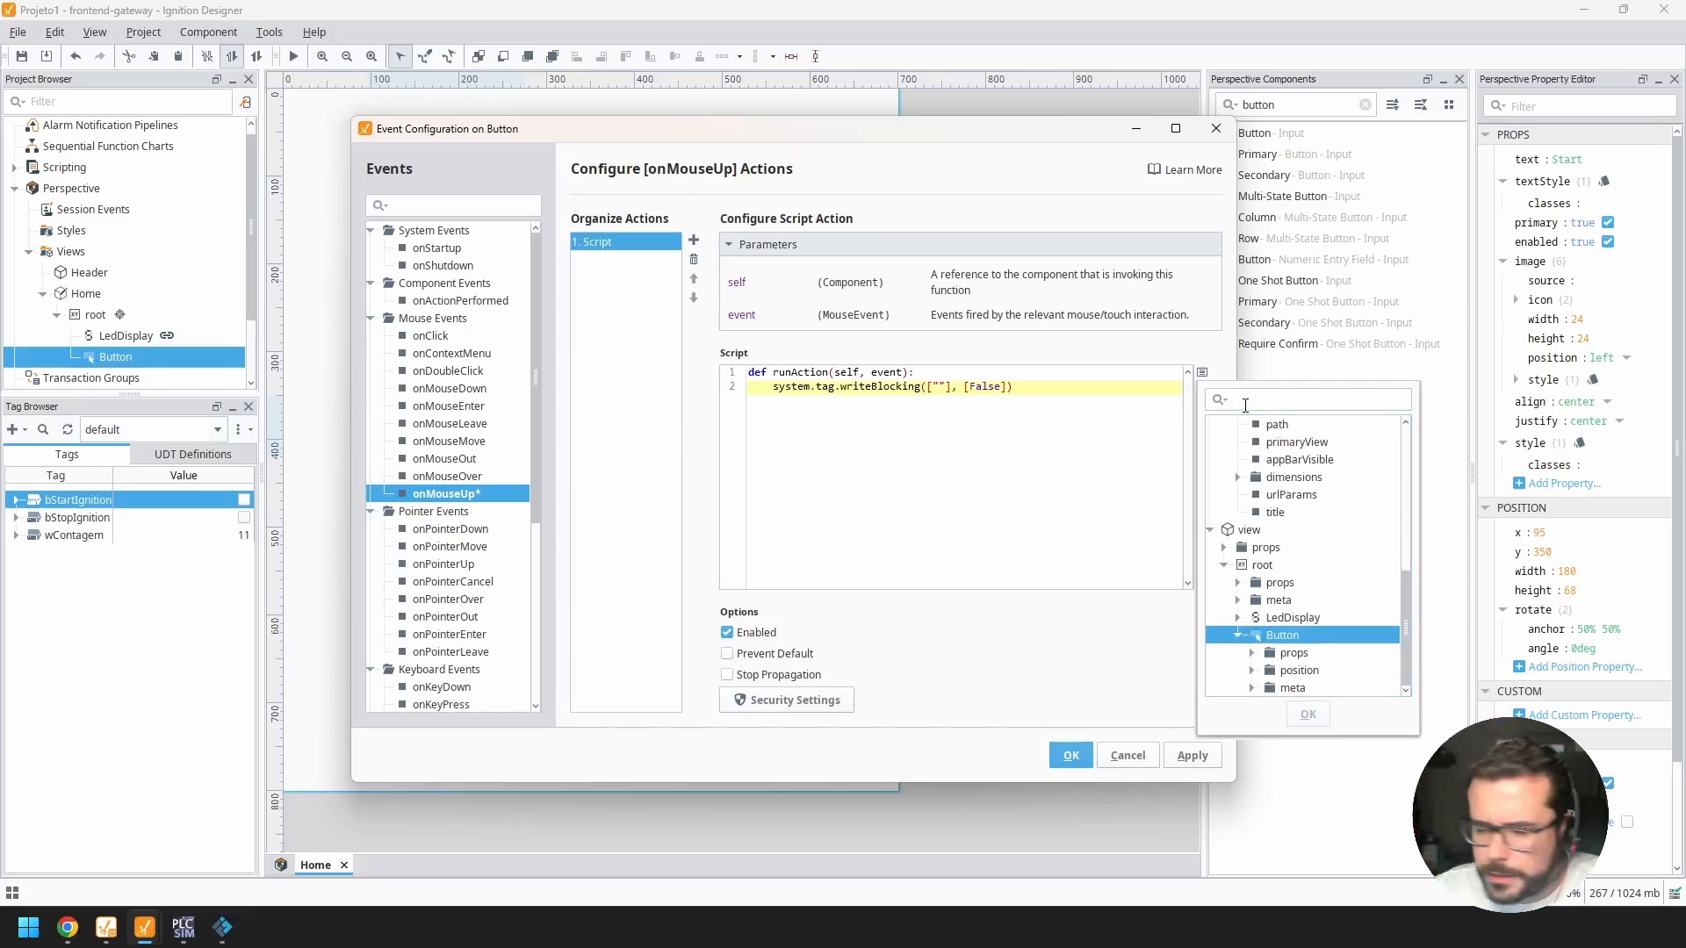
{"action": "type", "text": "bStart"}
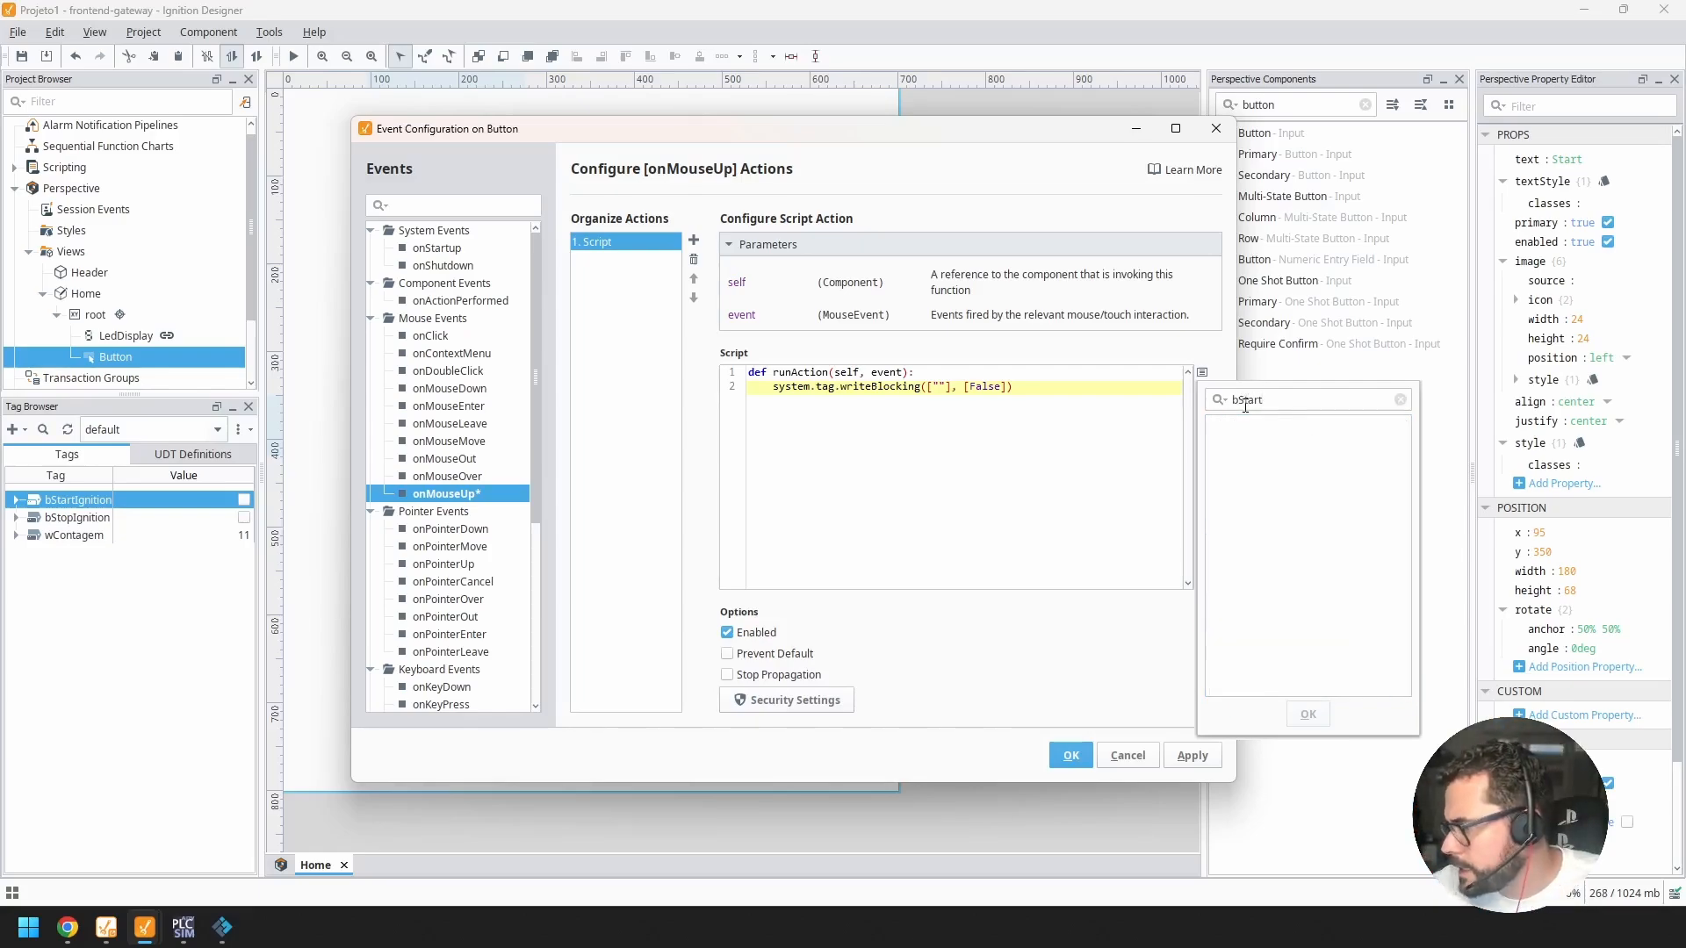
{"action": "left_click", "coordinate": [1338, 361]}
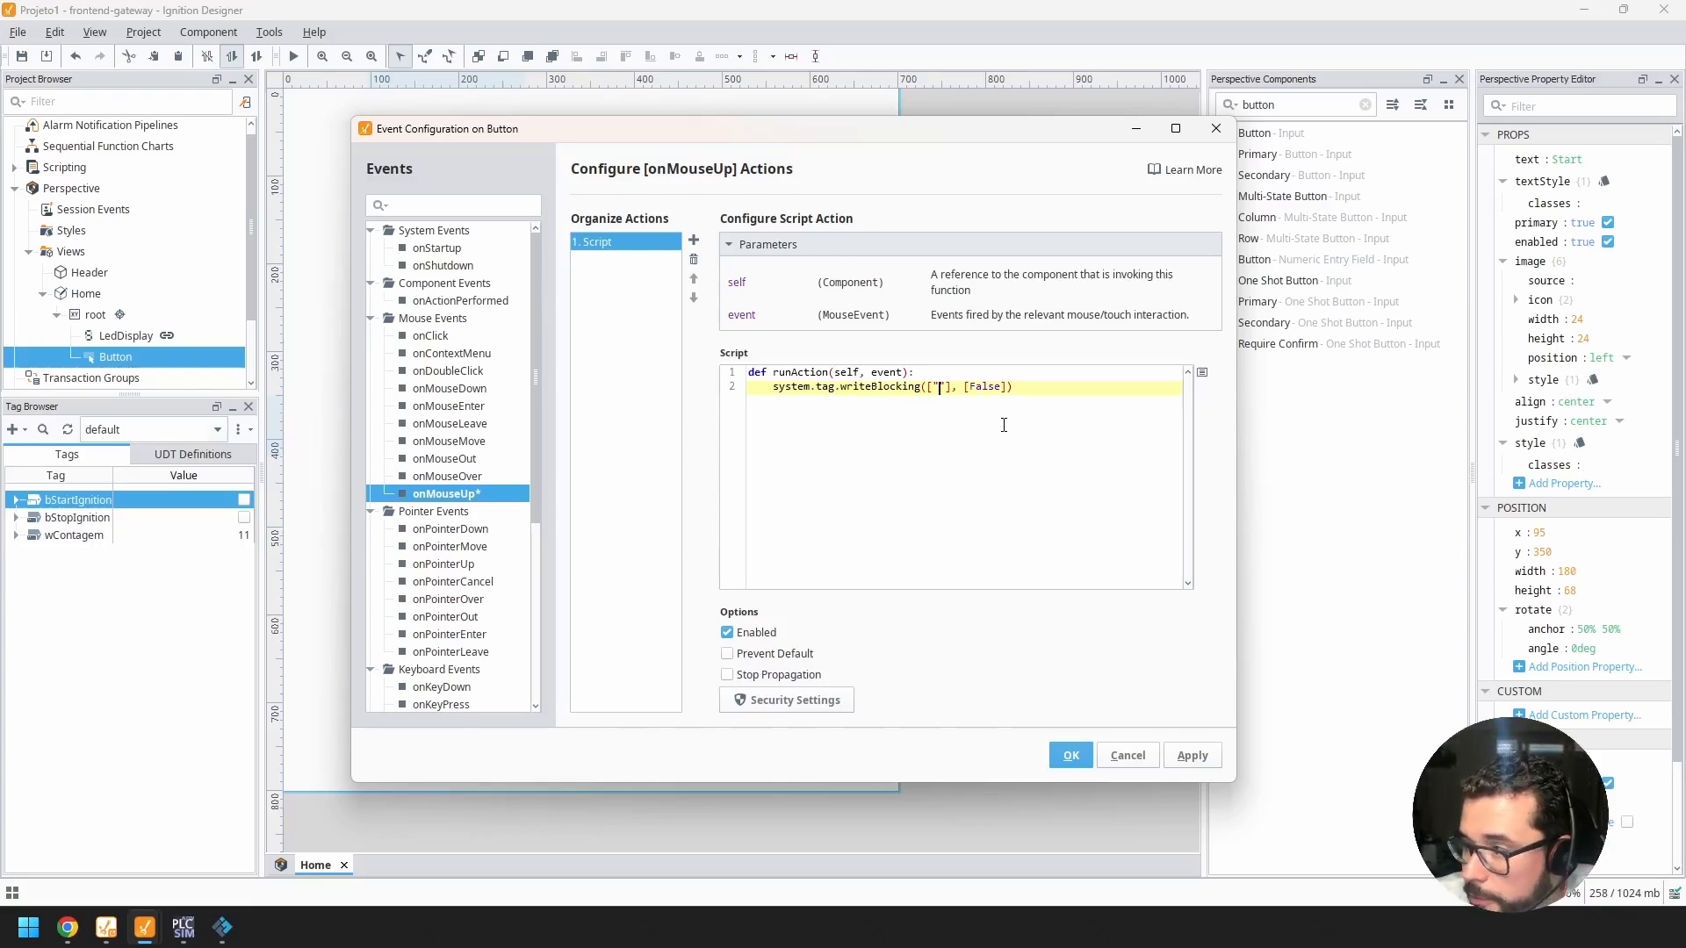
Step: Enter the tag provider prefix [default] inside the quoted path of the writeBlocking call
{"action": "type", "text": "de"}
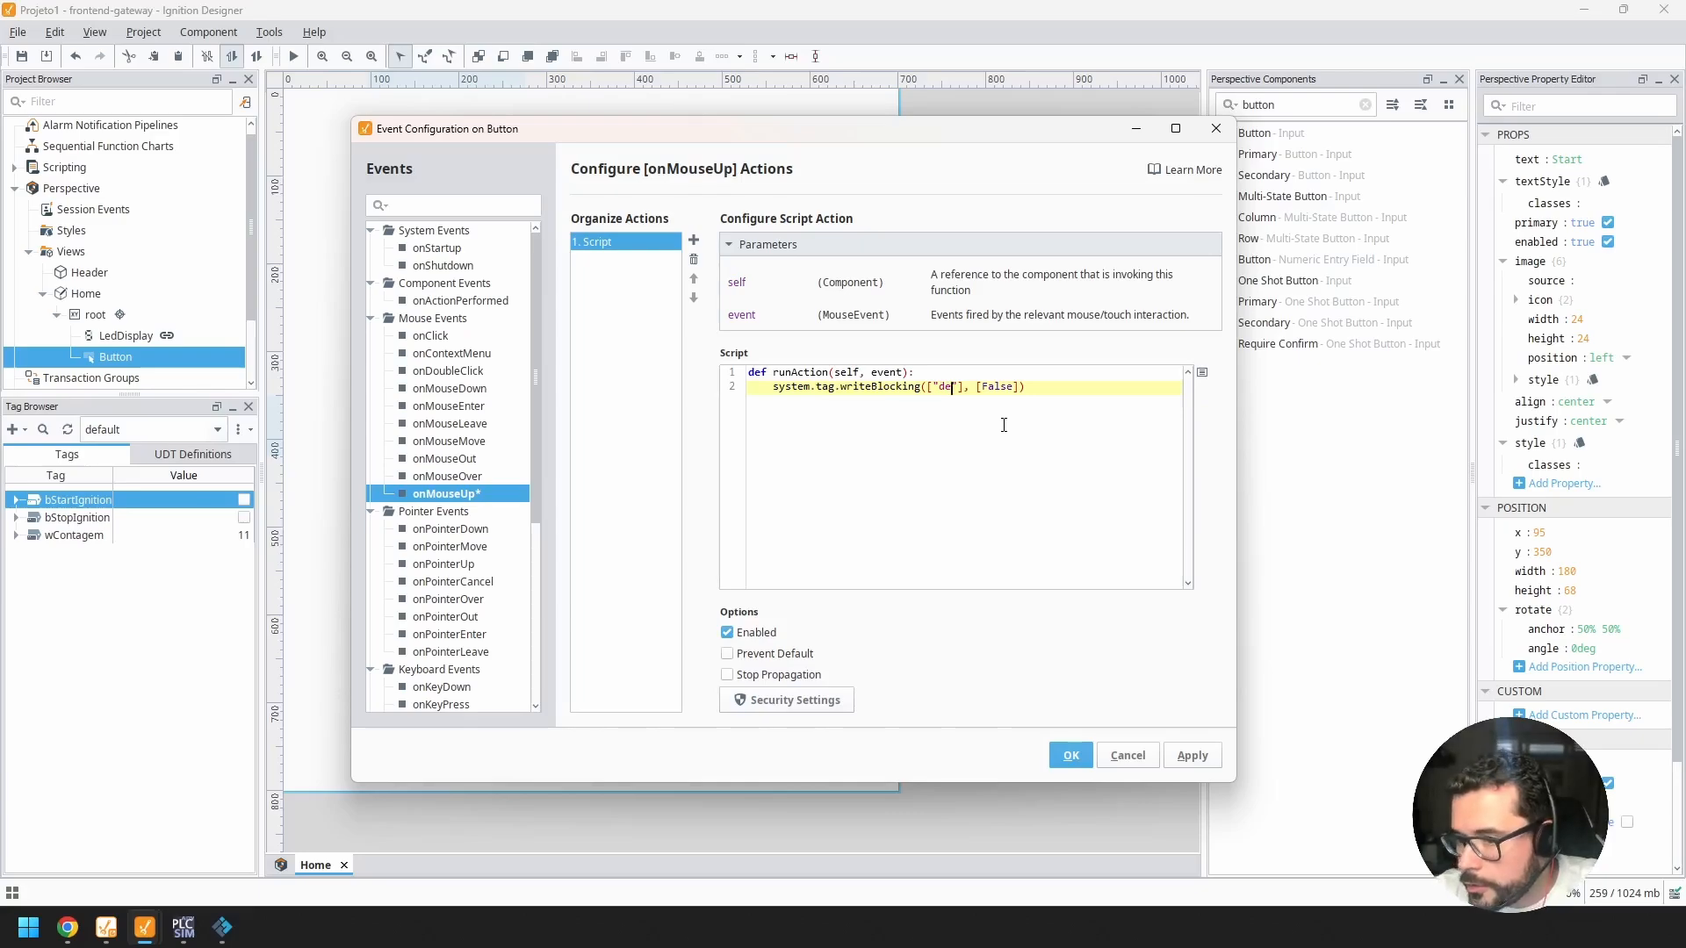
{"action": "key", "text": "BackSpace"}
{"action": "key", "text": "BackSpace"}
{"action": "type", "text": "[]"}
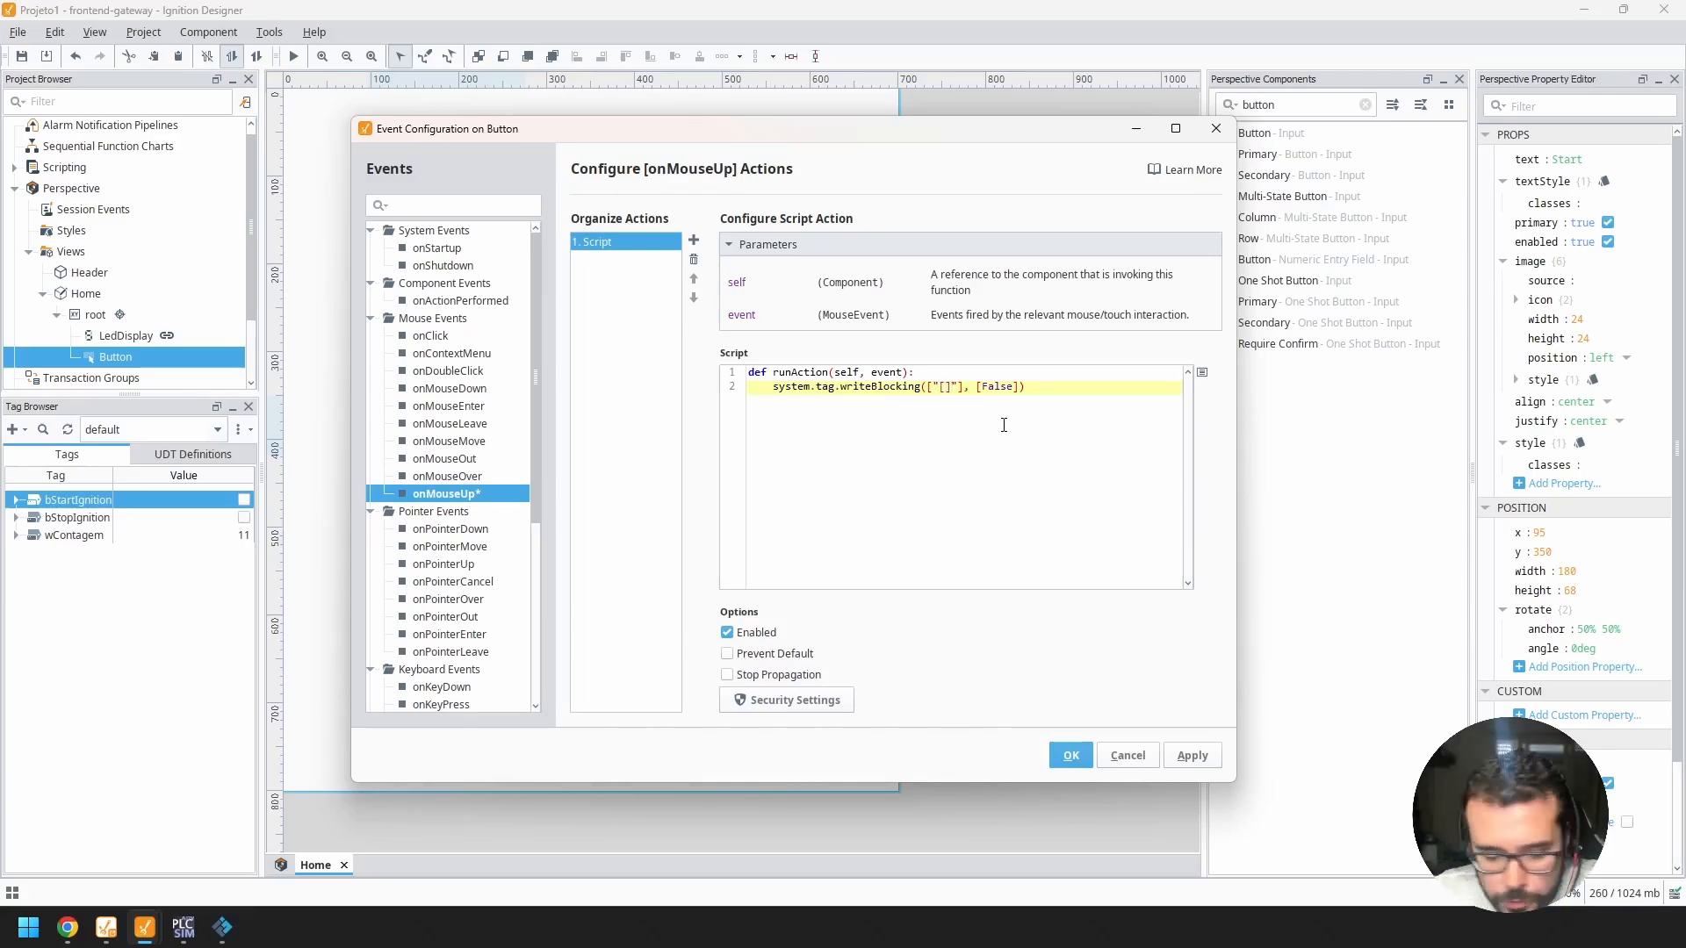
{"action": "type", "text": "default"}
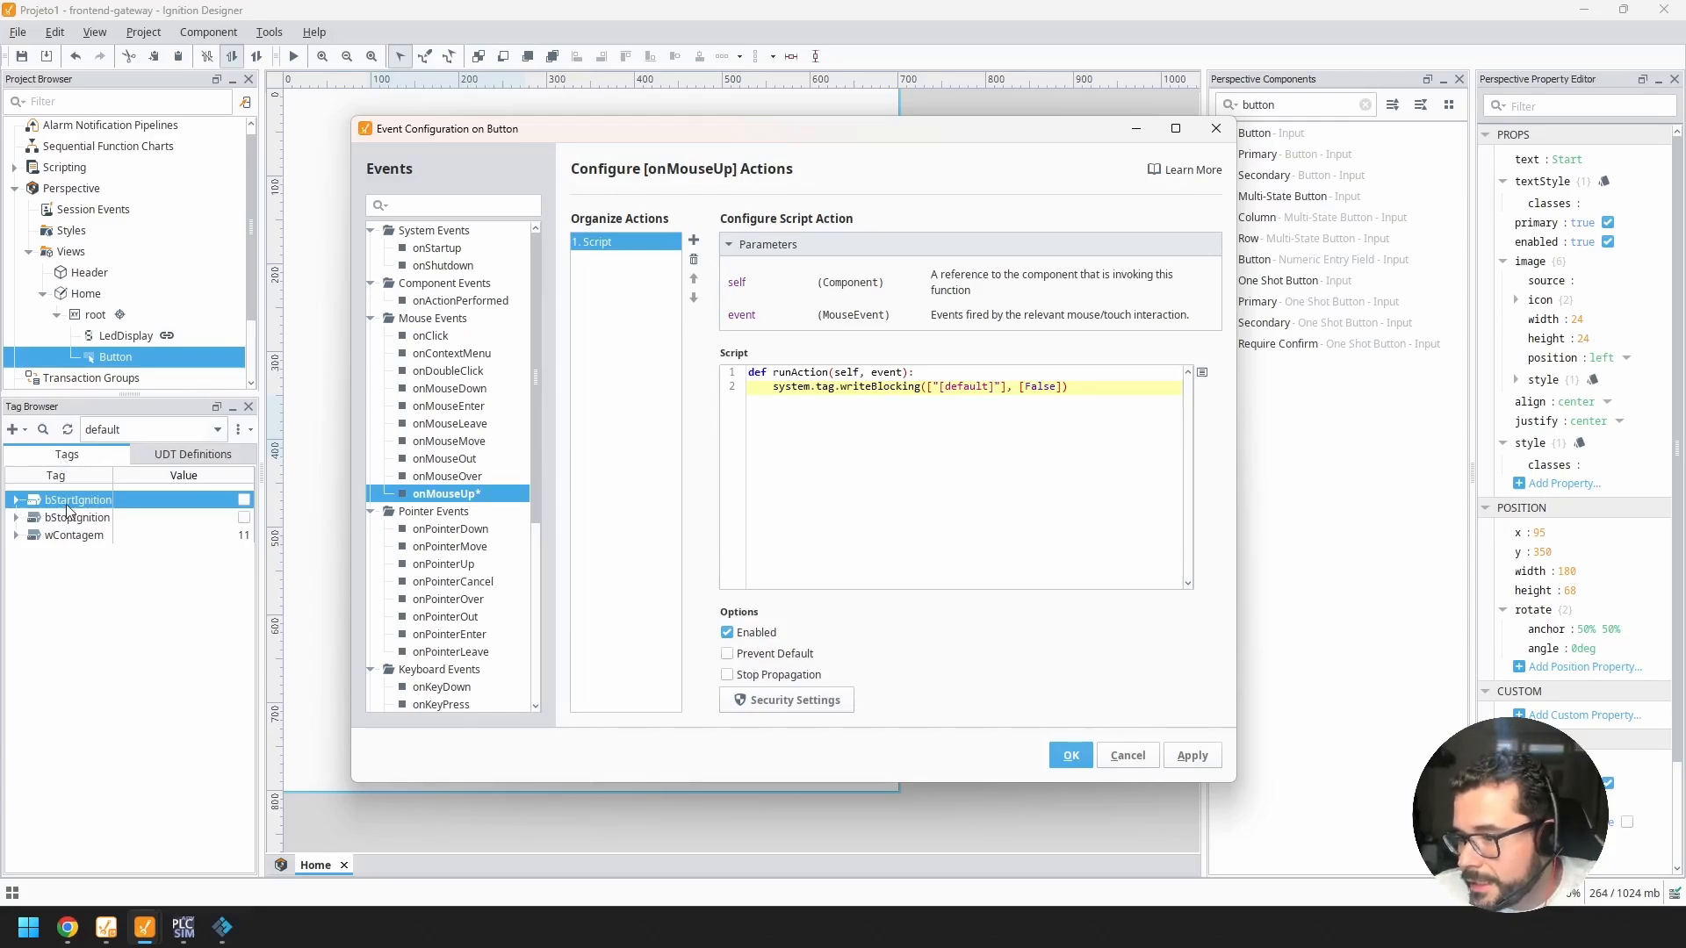
Step: Complete the quoted tag path in the onMouseUp script as [default]bStartIgnition
{"action": "left_click_drag", "start_coordinate": [67, 505], "coordinate": [158, 500]}
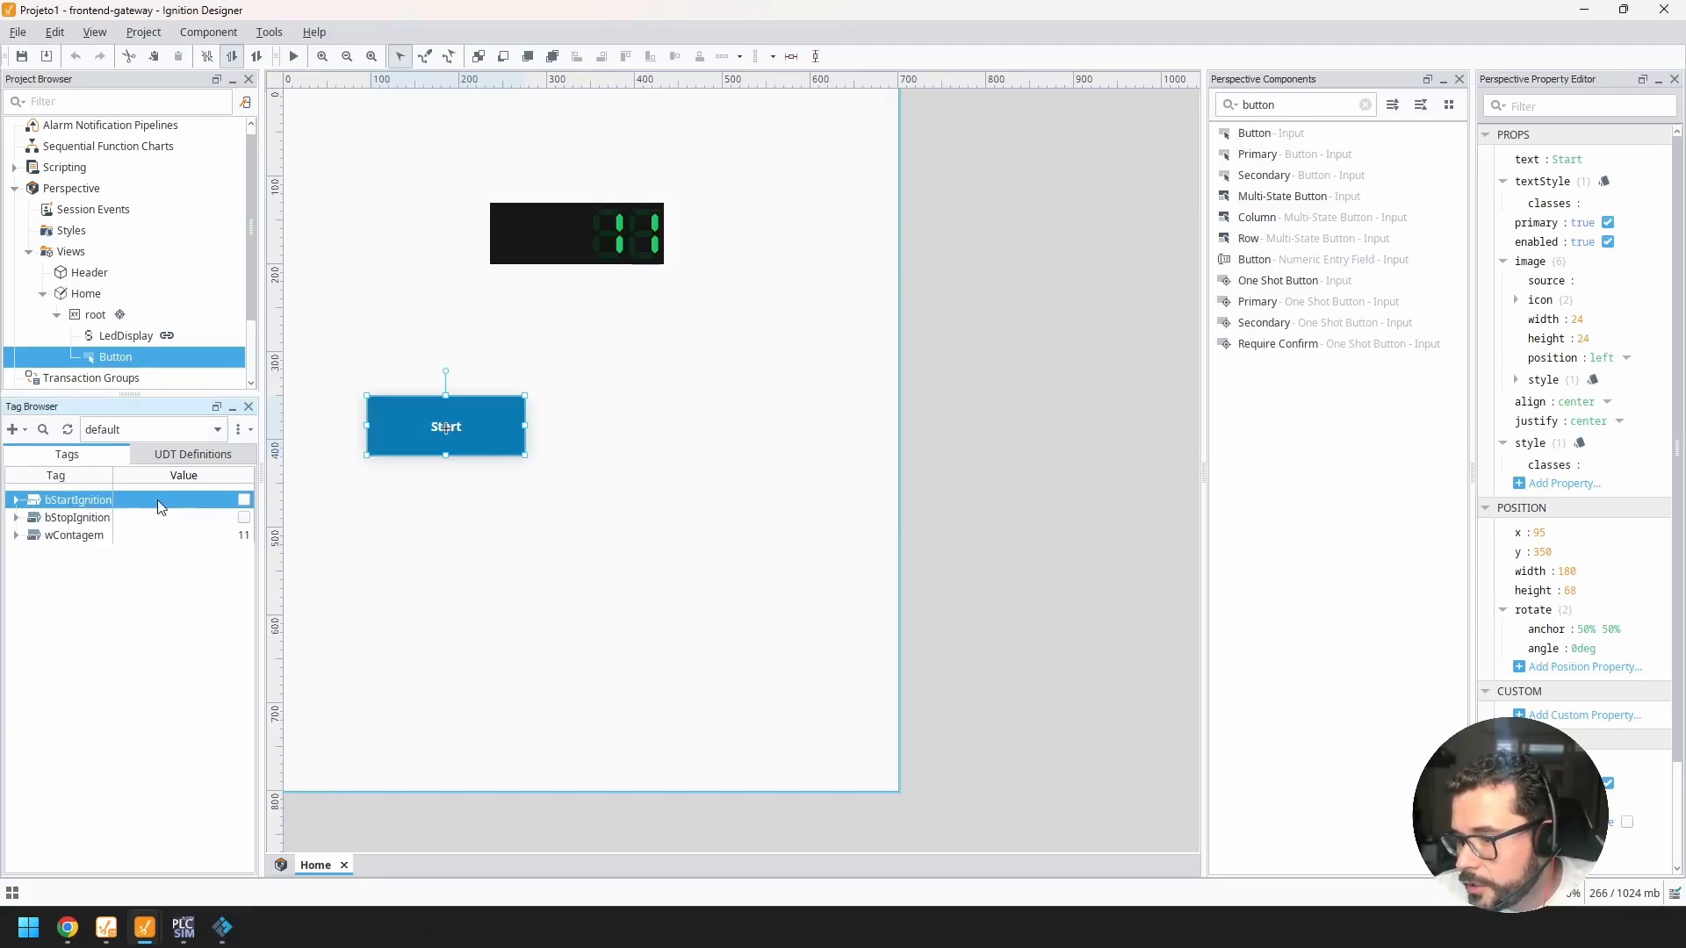
{"action": "mouse_move", "coordinate": [145, 928]}
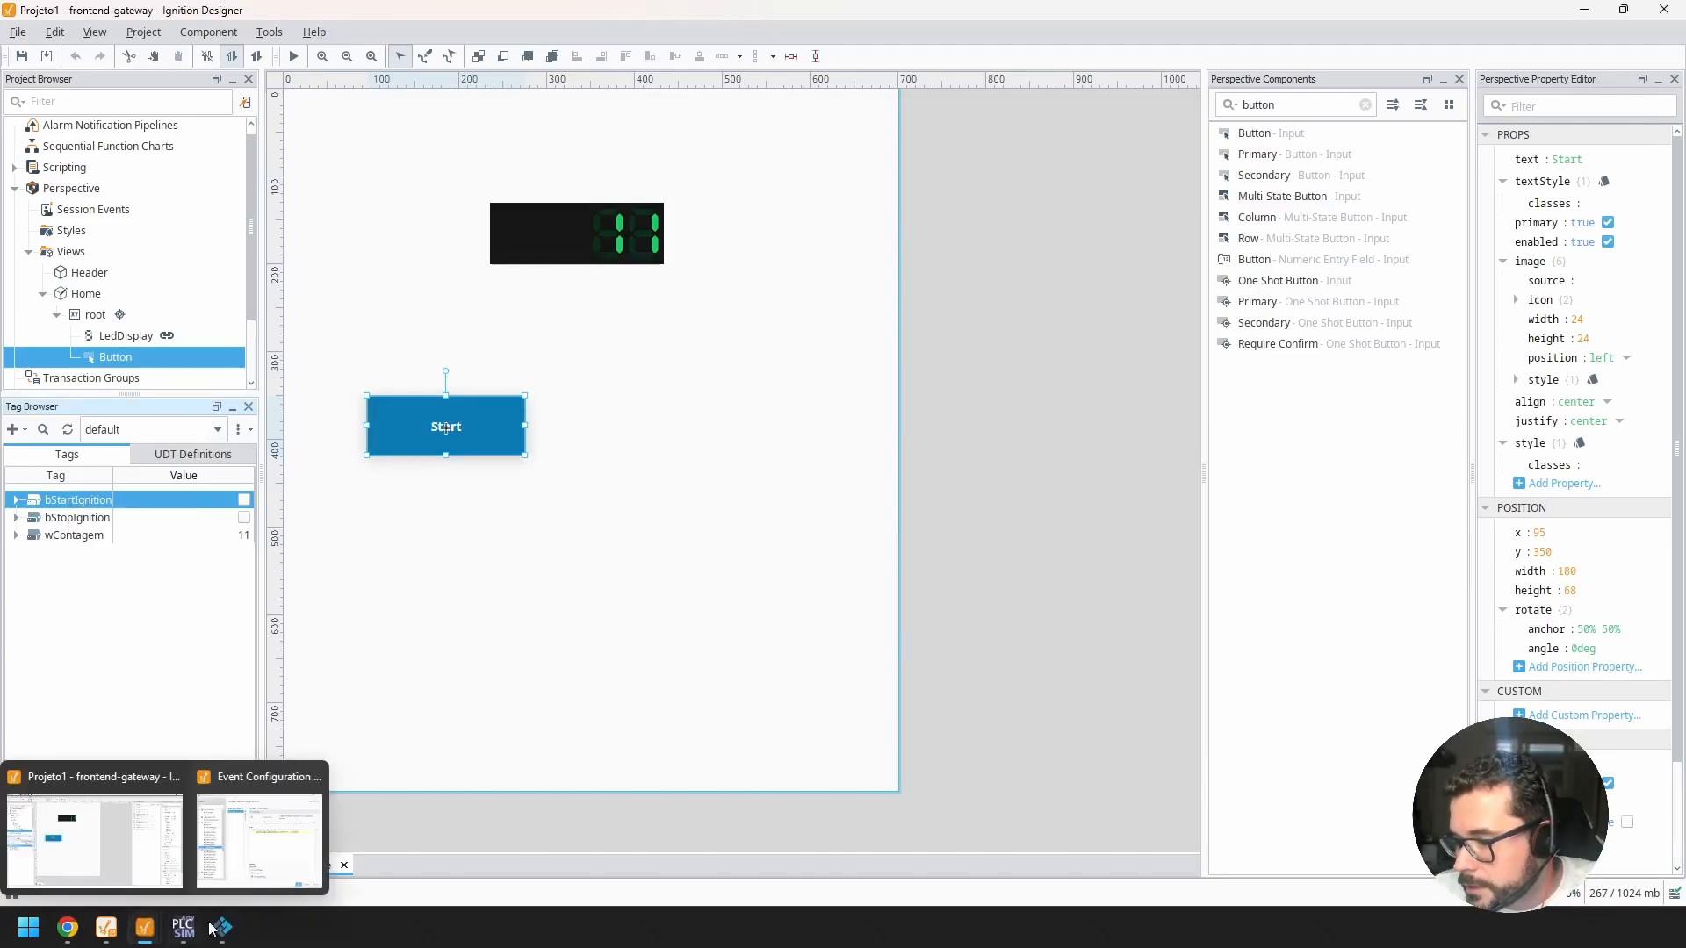
{"action": "left_click", "coordinate": [321, 845]}
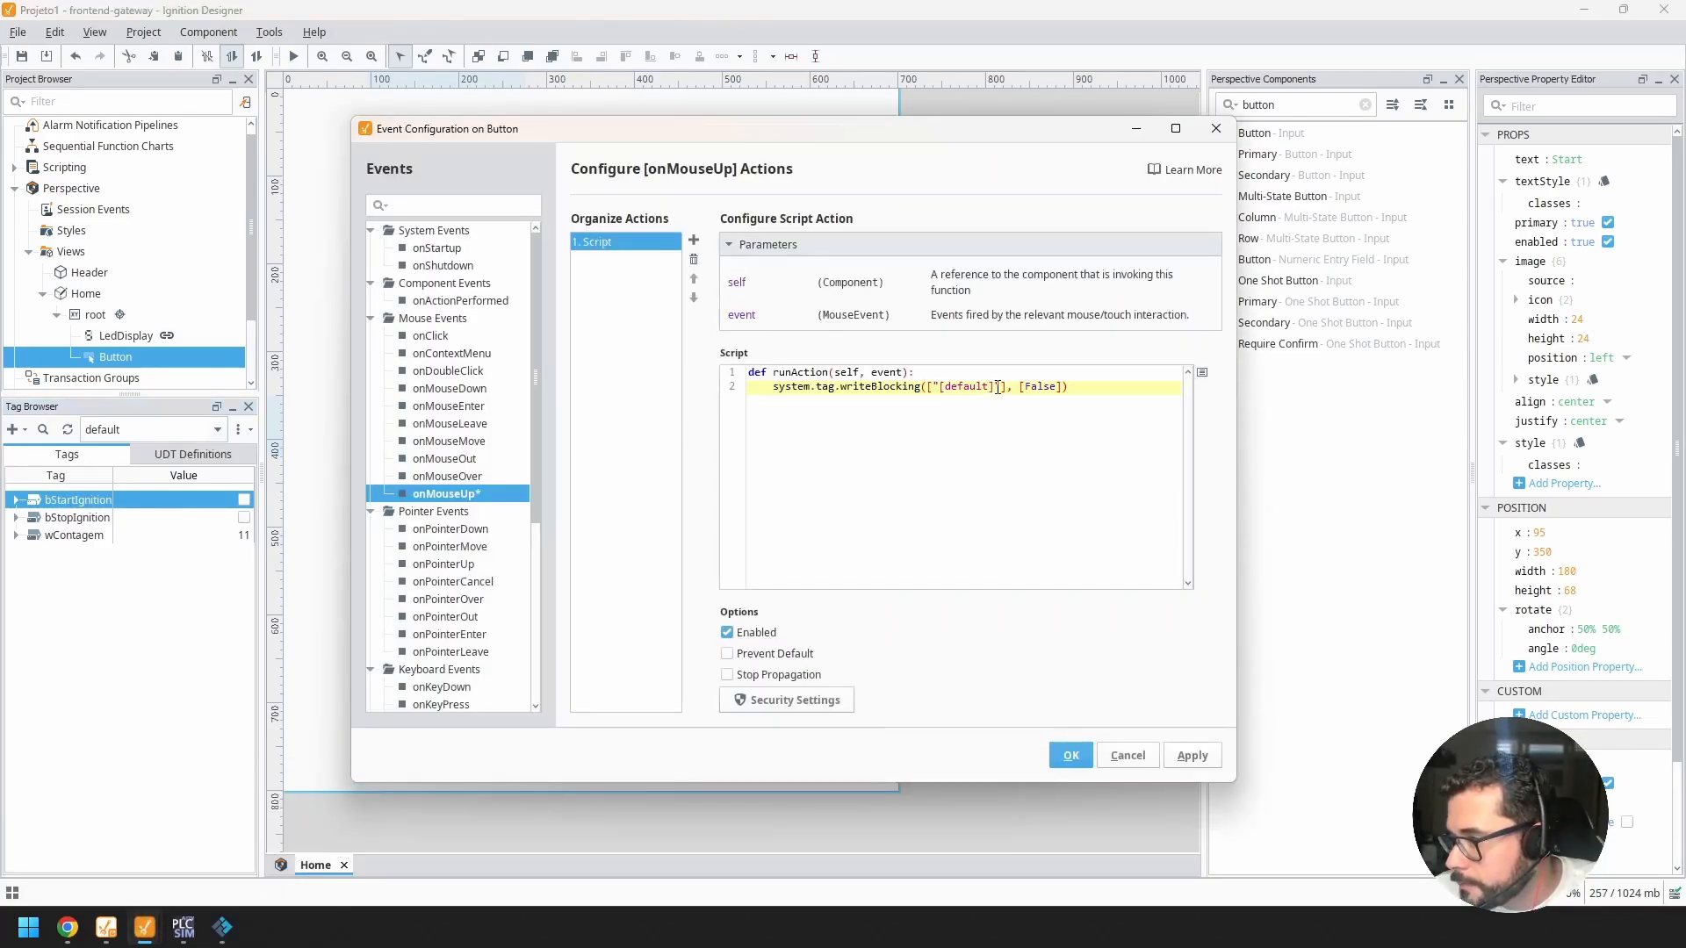
{"action": "type", "text": "bStart"}
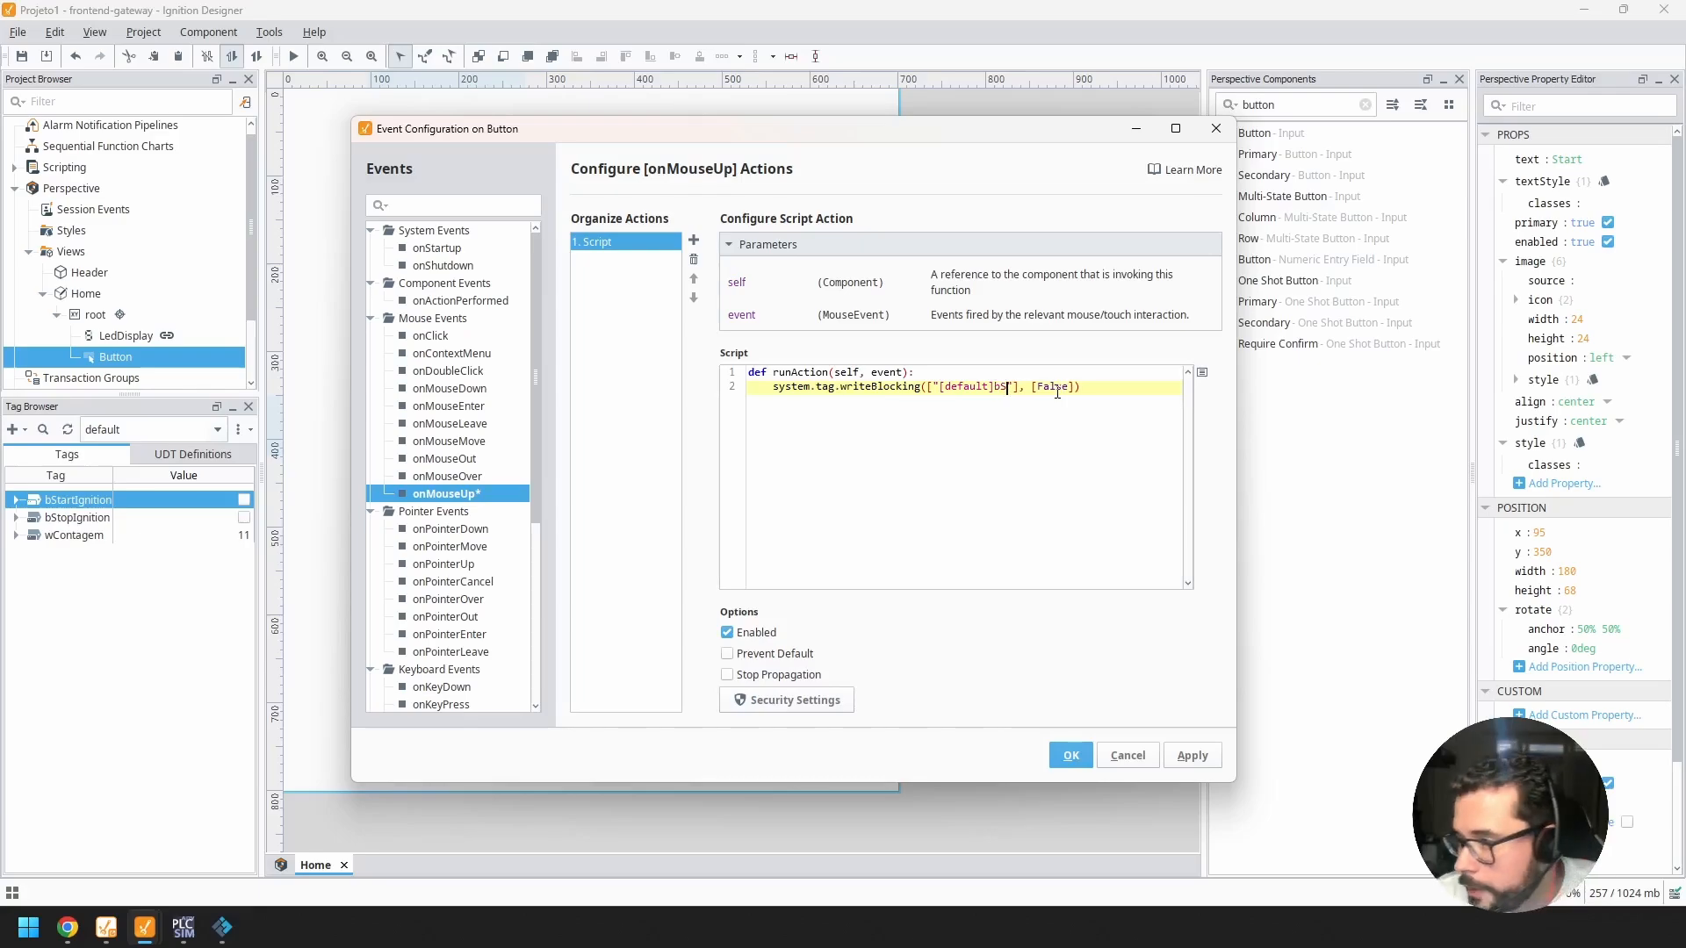
{"action": "type", "text": "Ignition"}
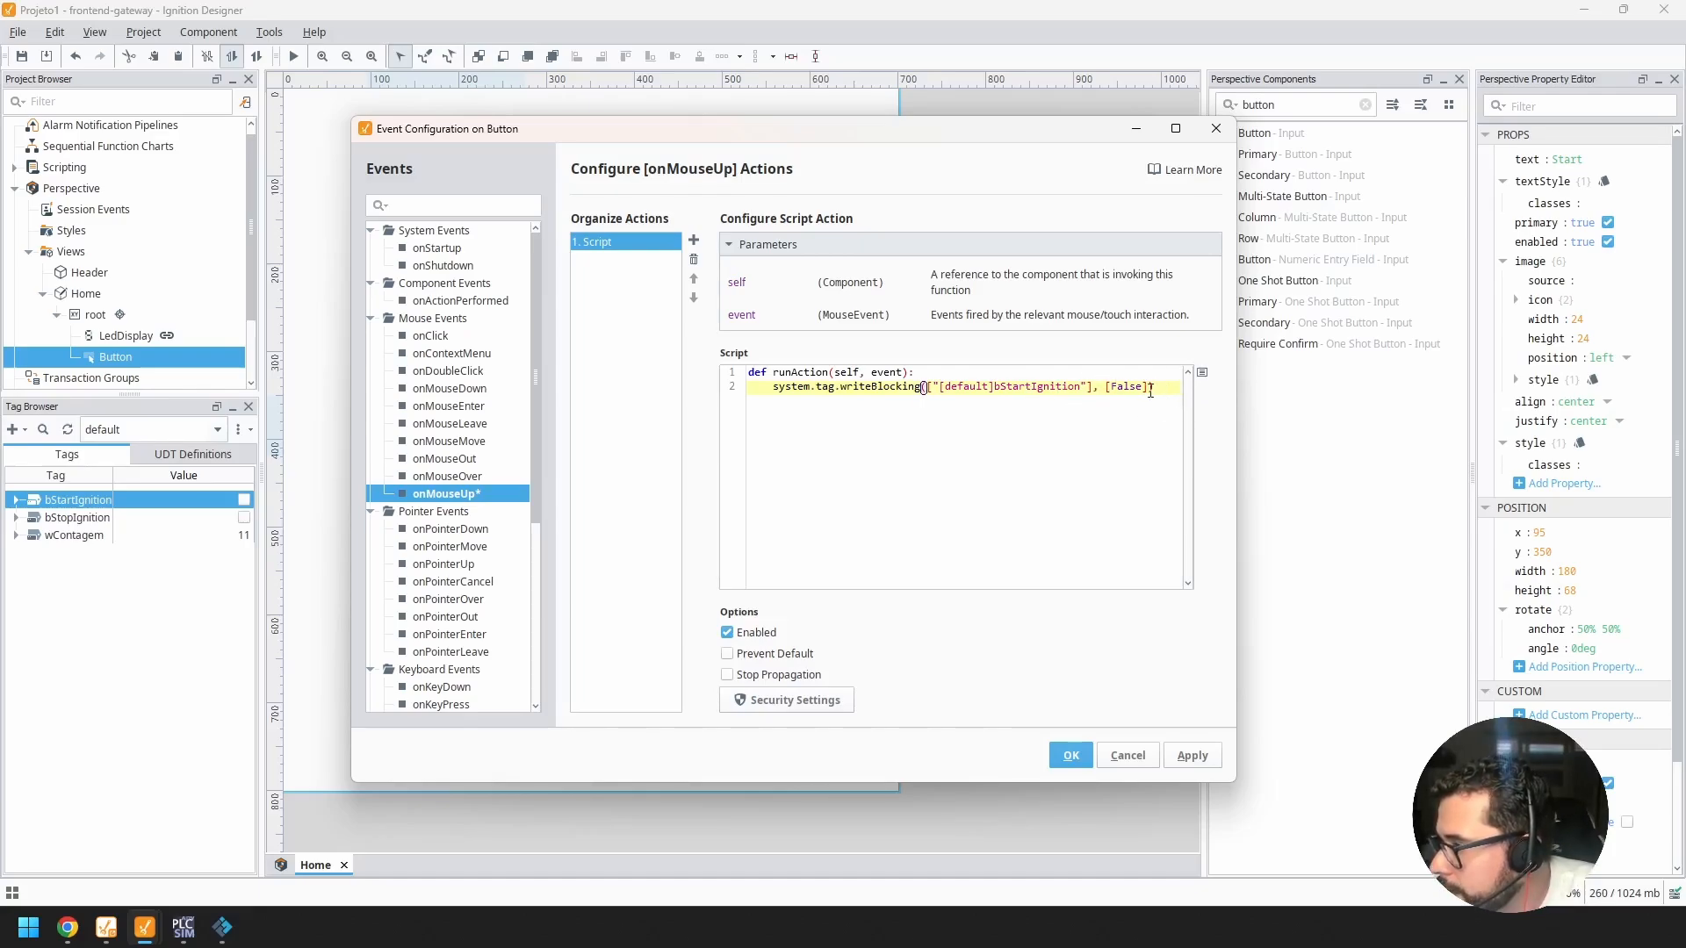
Step: Add a Script action to the Start button's onMouseDown event and copy the writeBlocking line from the onMouseUp script into it
{"action": "left_click_drag", "start_coordinate": [1151, 391], "coordinate": [774, 395]}
{"action": "key", "text": "ctrl+c"}
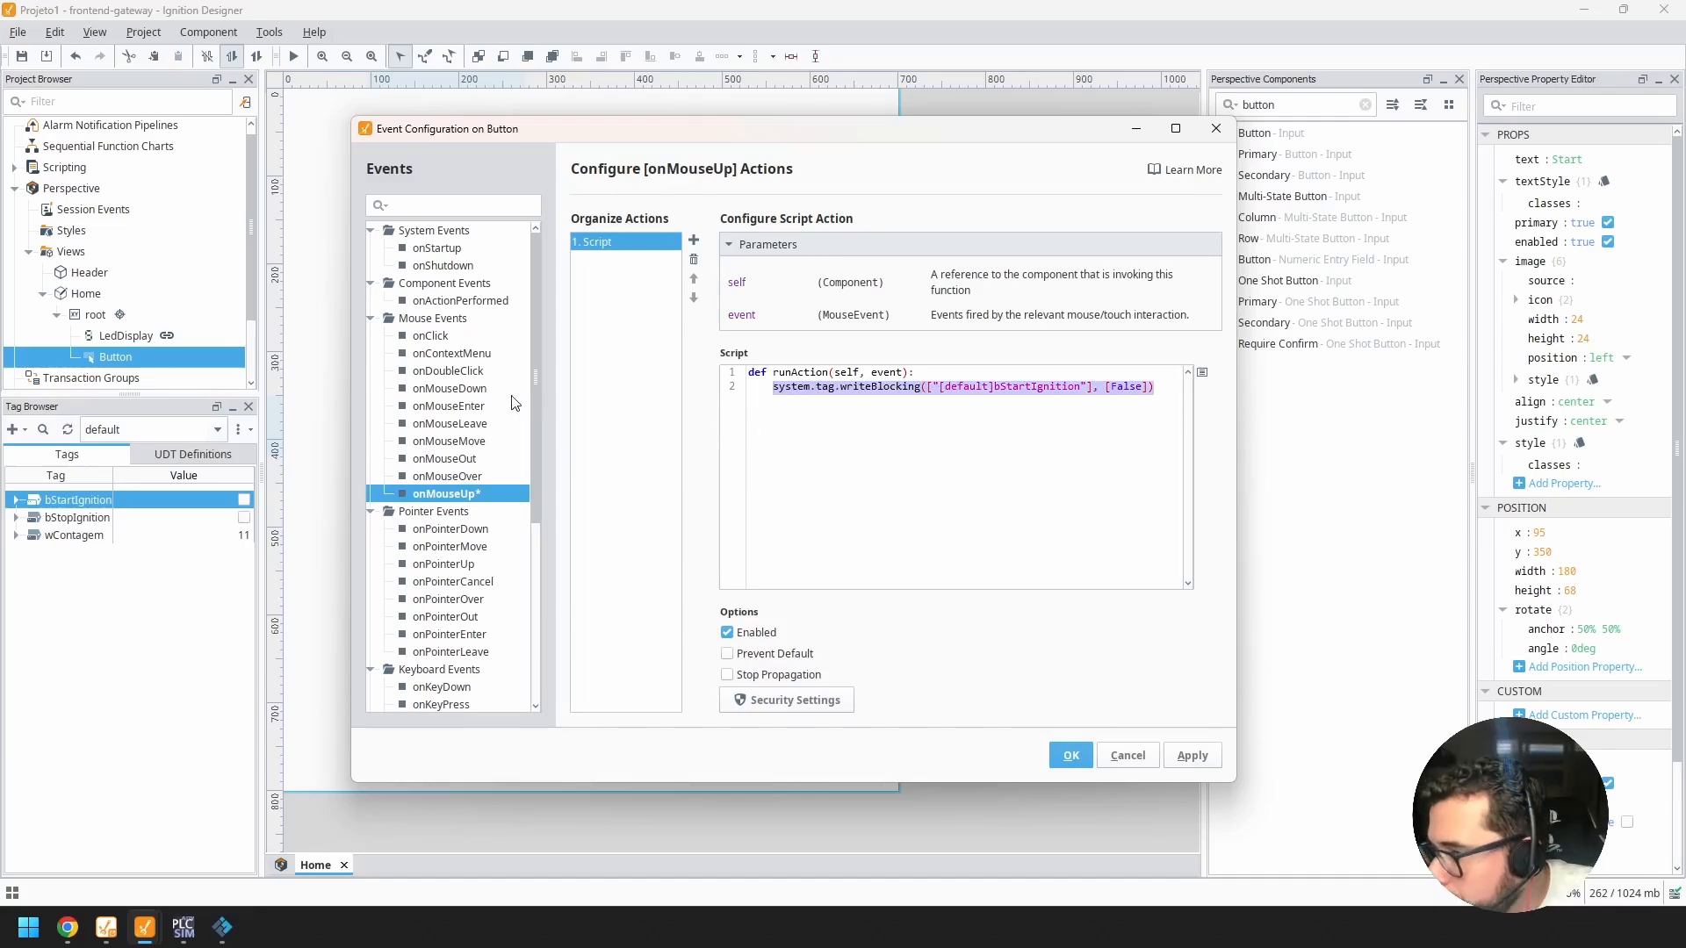
{"action": "left_click", "coordinate": [479, 389]}
{"action": "left_click", "coordinate": [694, 240]}
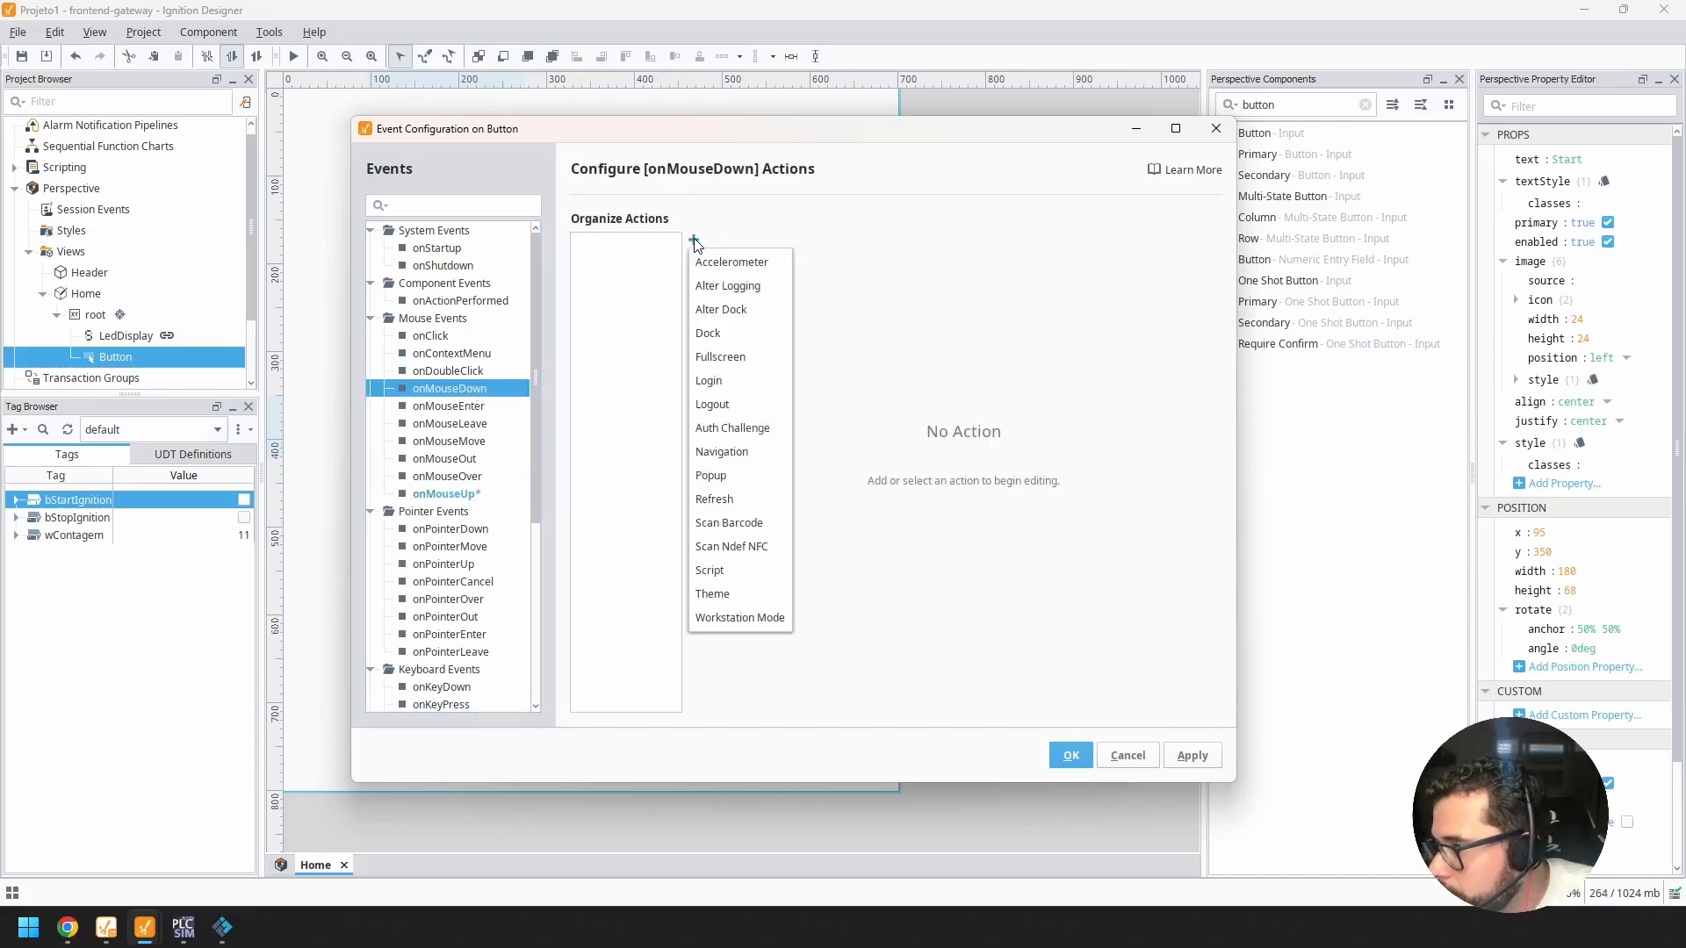
{"action": "left_click", "coordinate": [709, 571]}
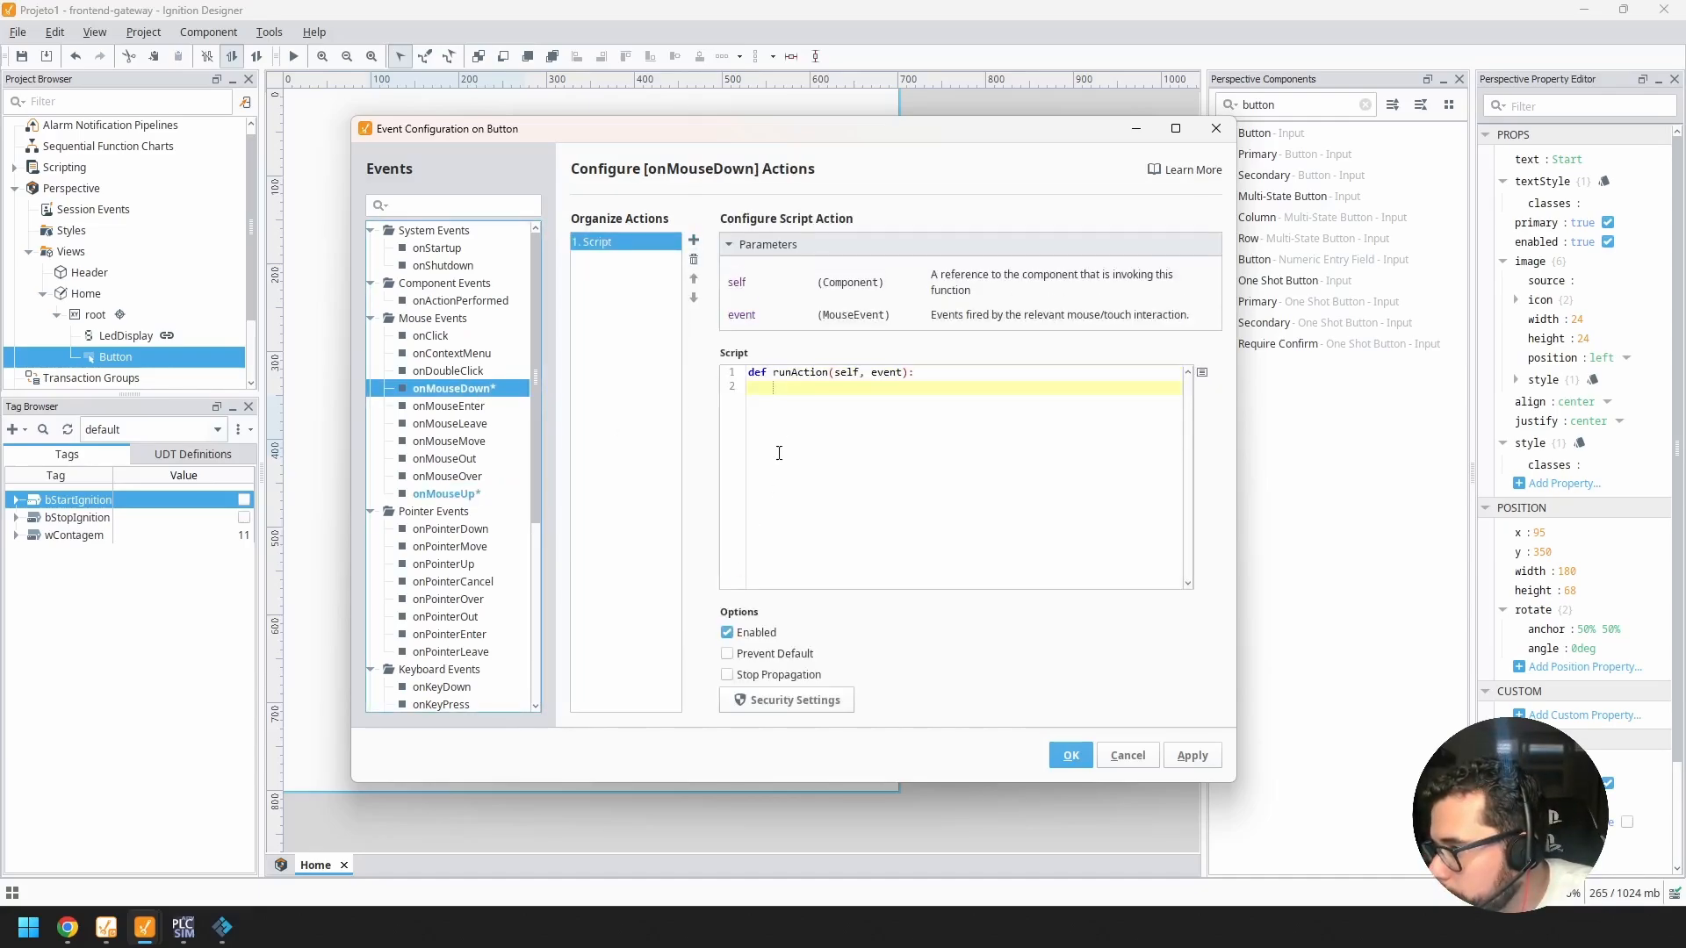
{"action": "key", "text": "ctrl+v"}
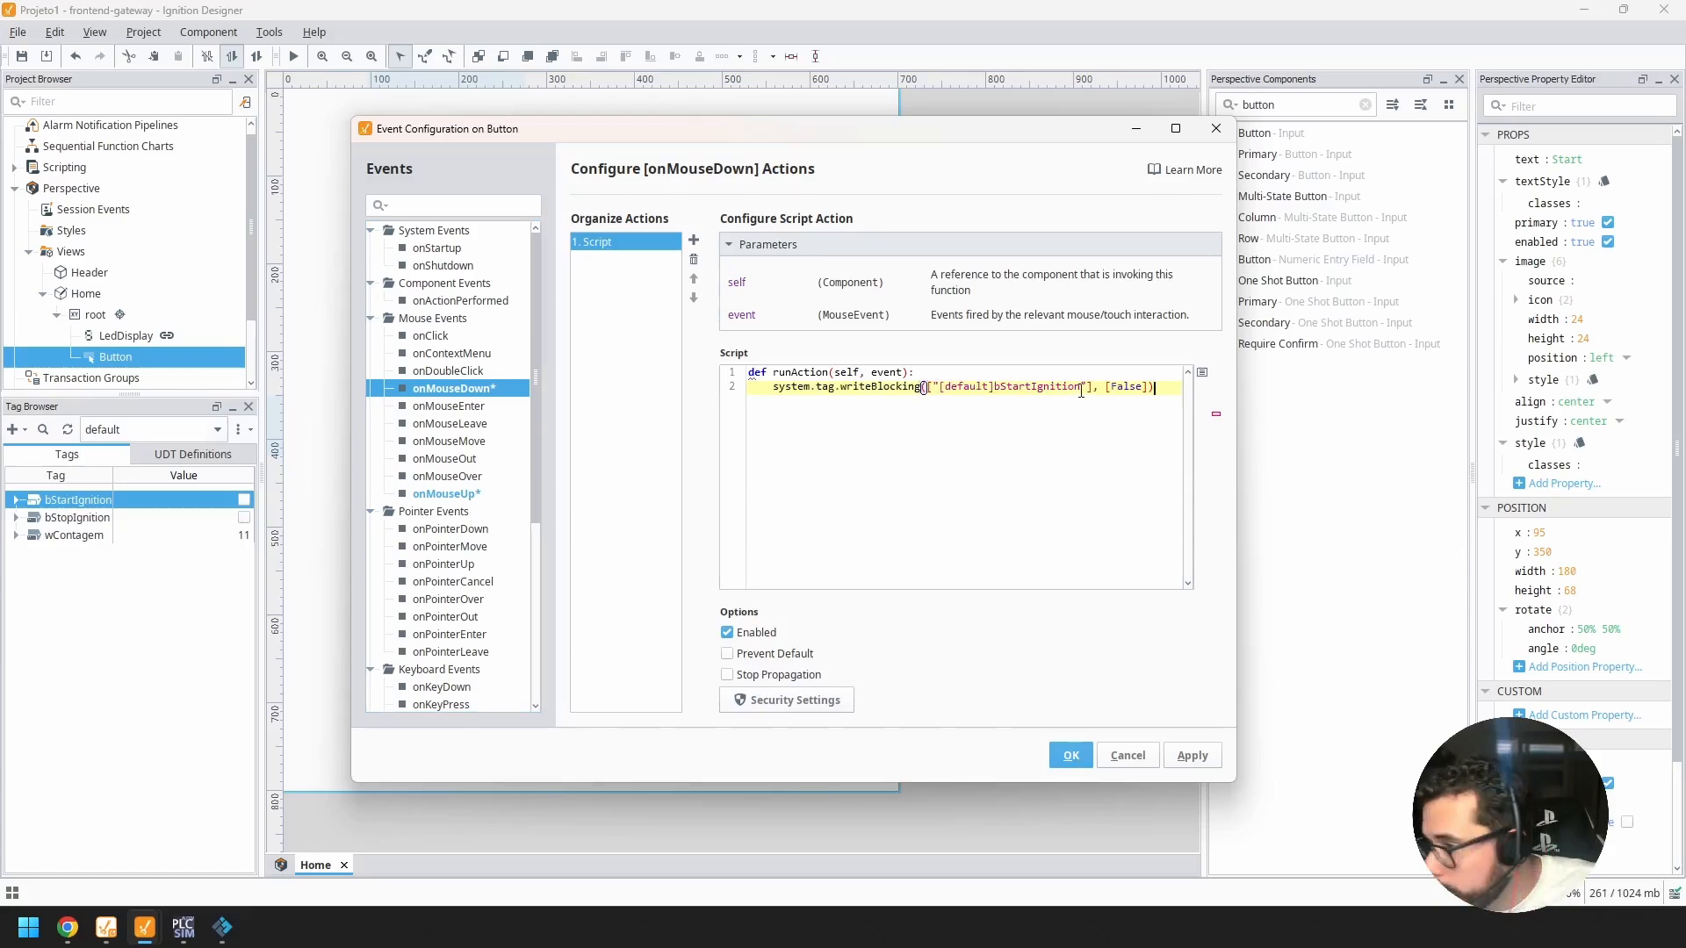
Step: Set the value written by the onMouseDown script to True, then apply the button's event configuration and close it
{"action": "double_click", "coordinate": [1117, 389]}
{"action": "type", "text": "True"}
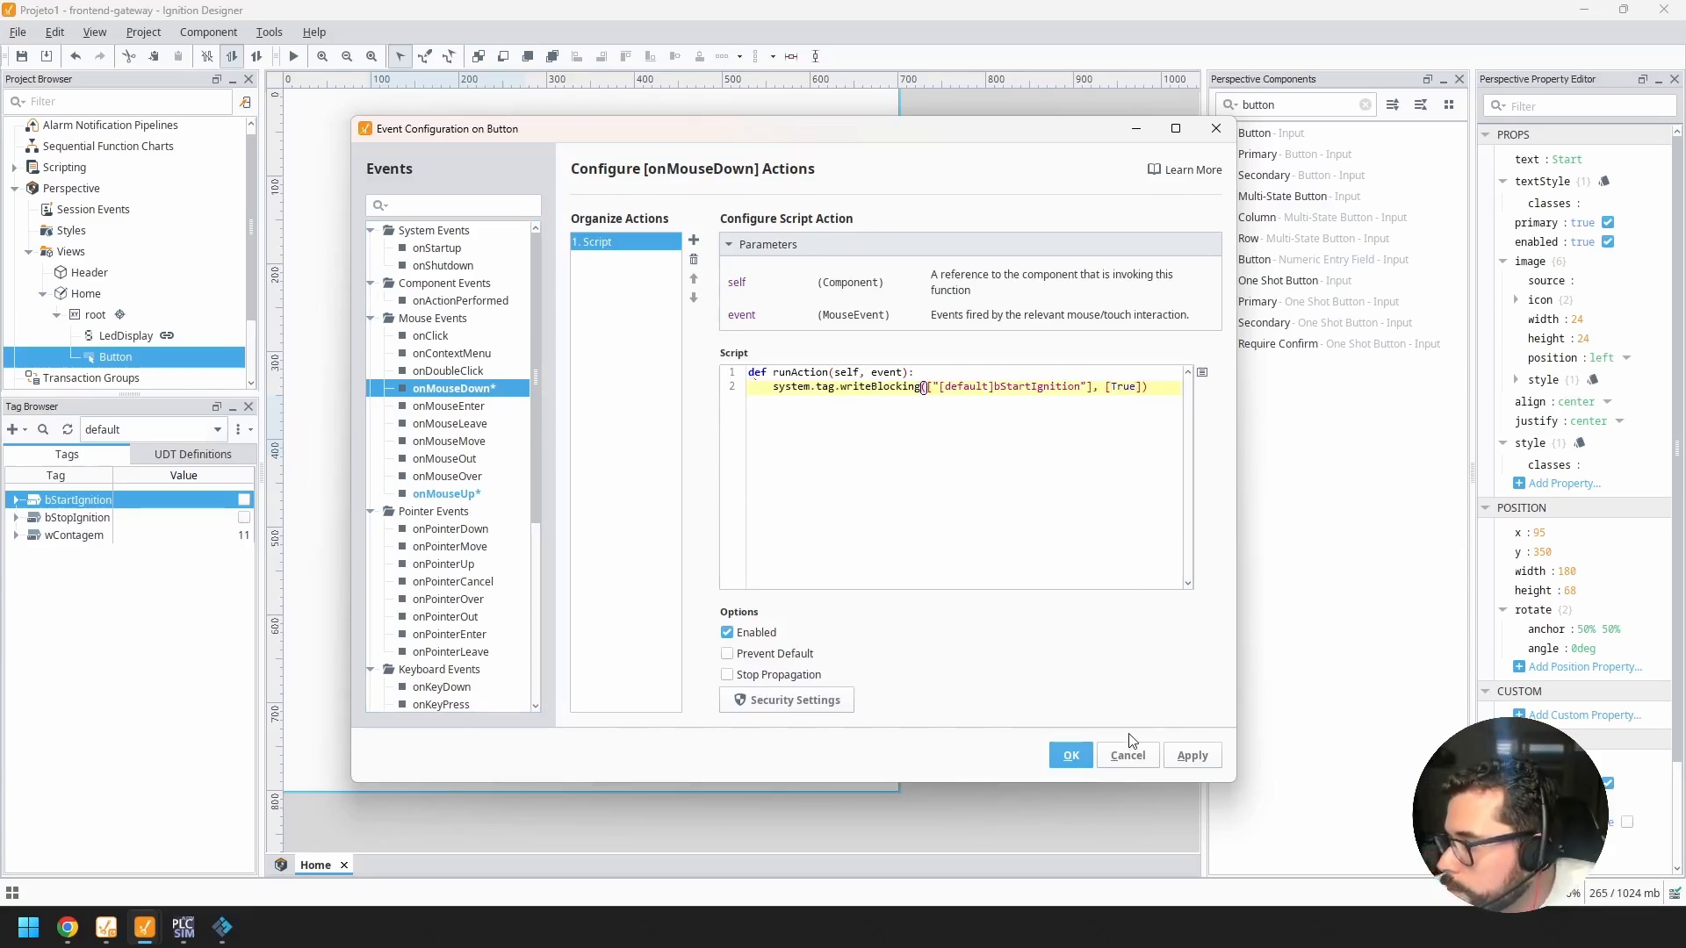
{"action": "left_click", "coordinate": [1199, 759]}
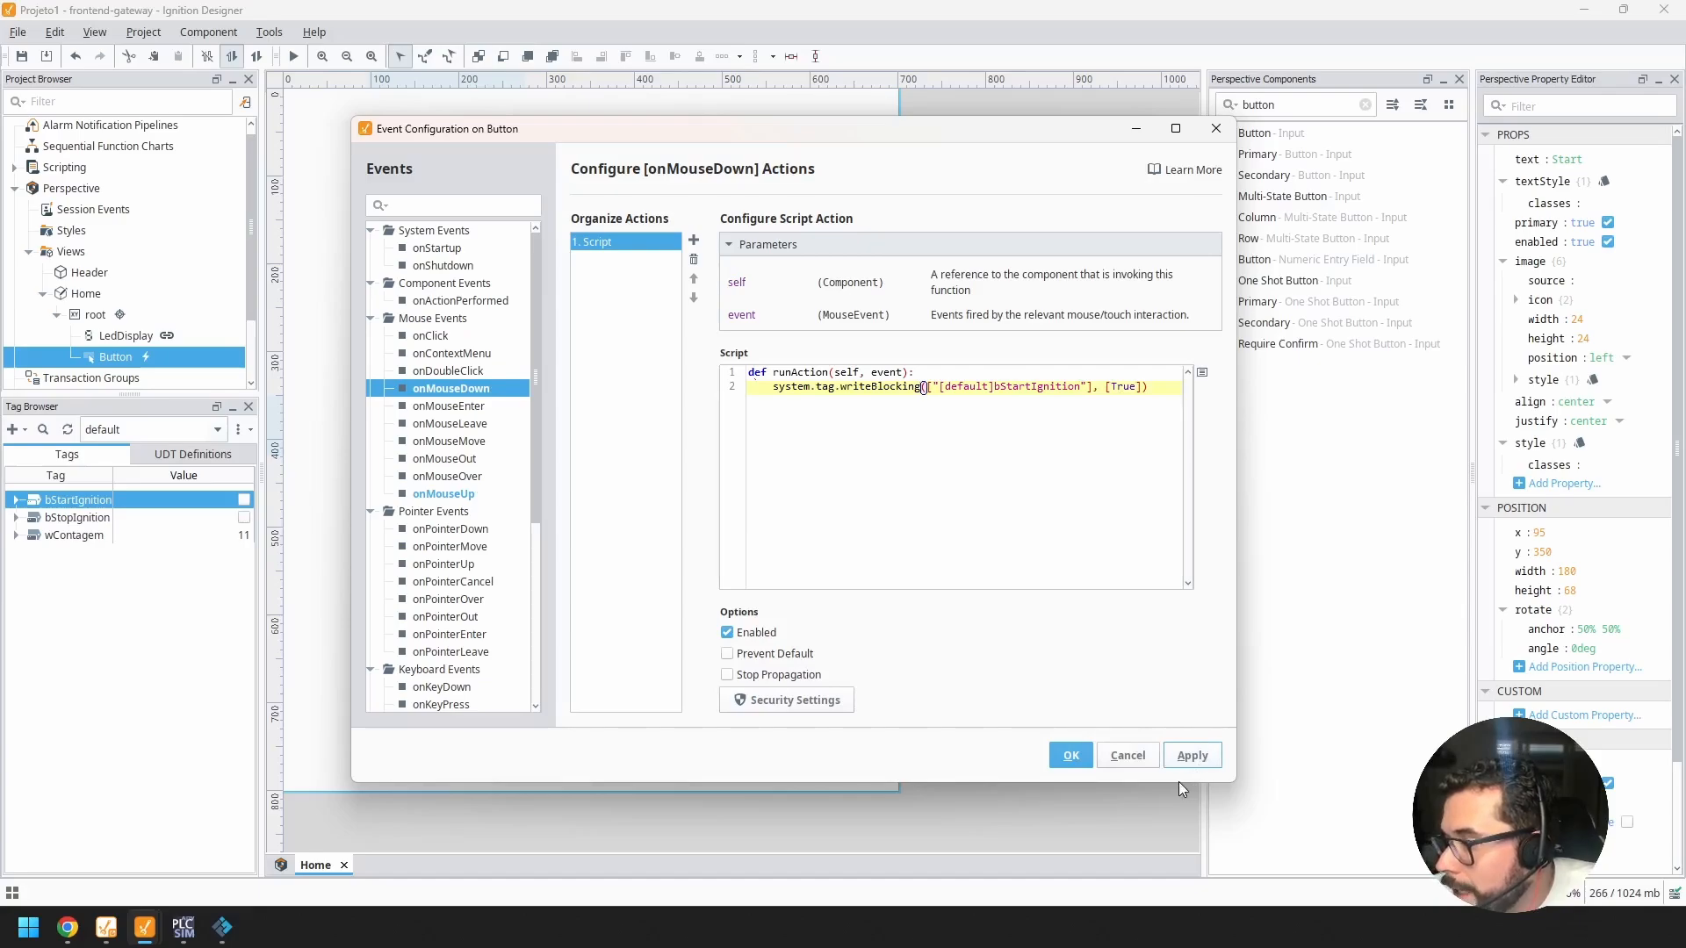
{"action": "left_click", "coordinate": [1070, 760]}
{"action": "left_click", "coordinate": [737, 587]}
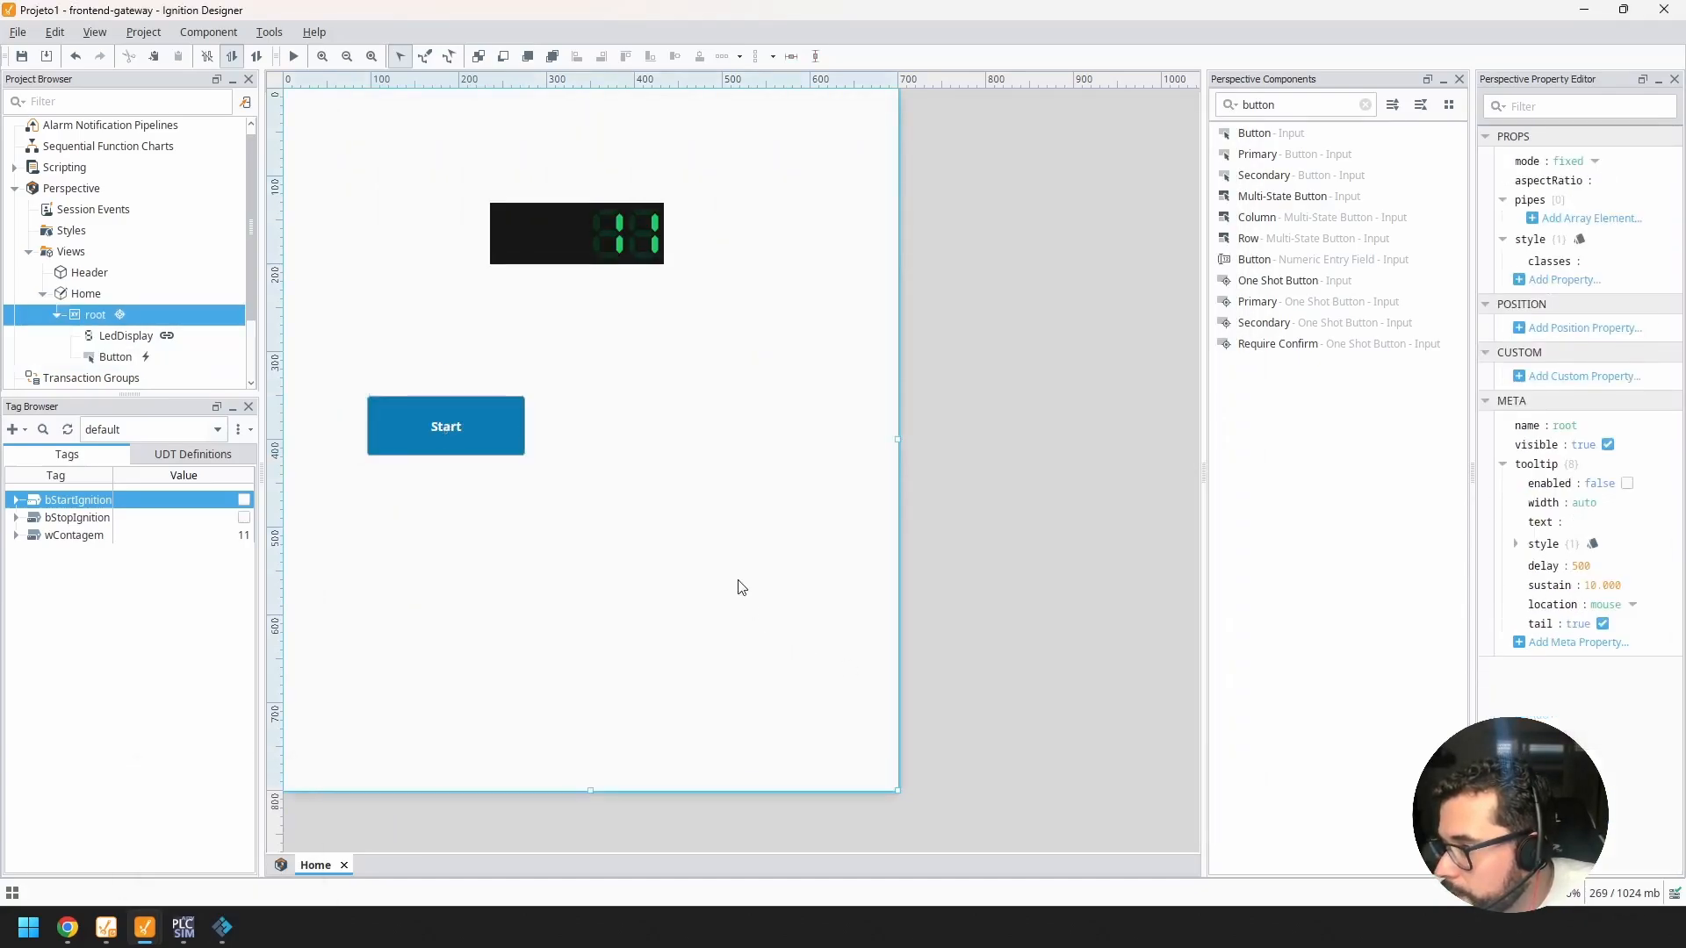
Step: Run the Home view in preview mode and trigger the Start button
{"action": "left_click", "coordinate": [427, 415]}
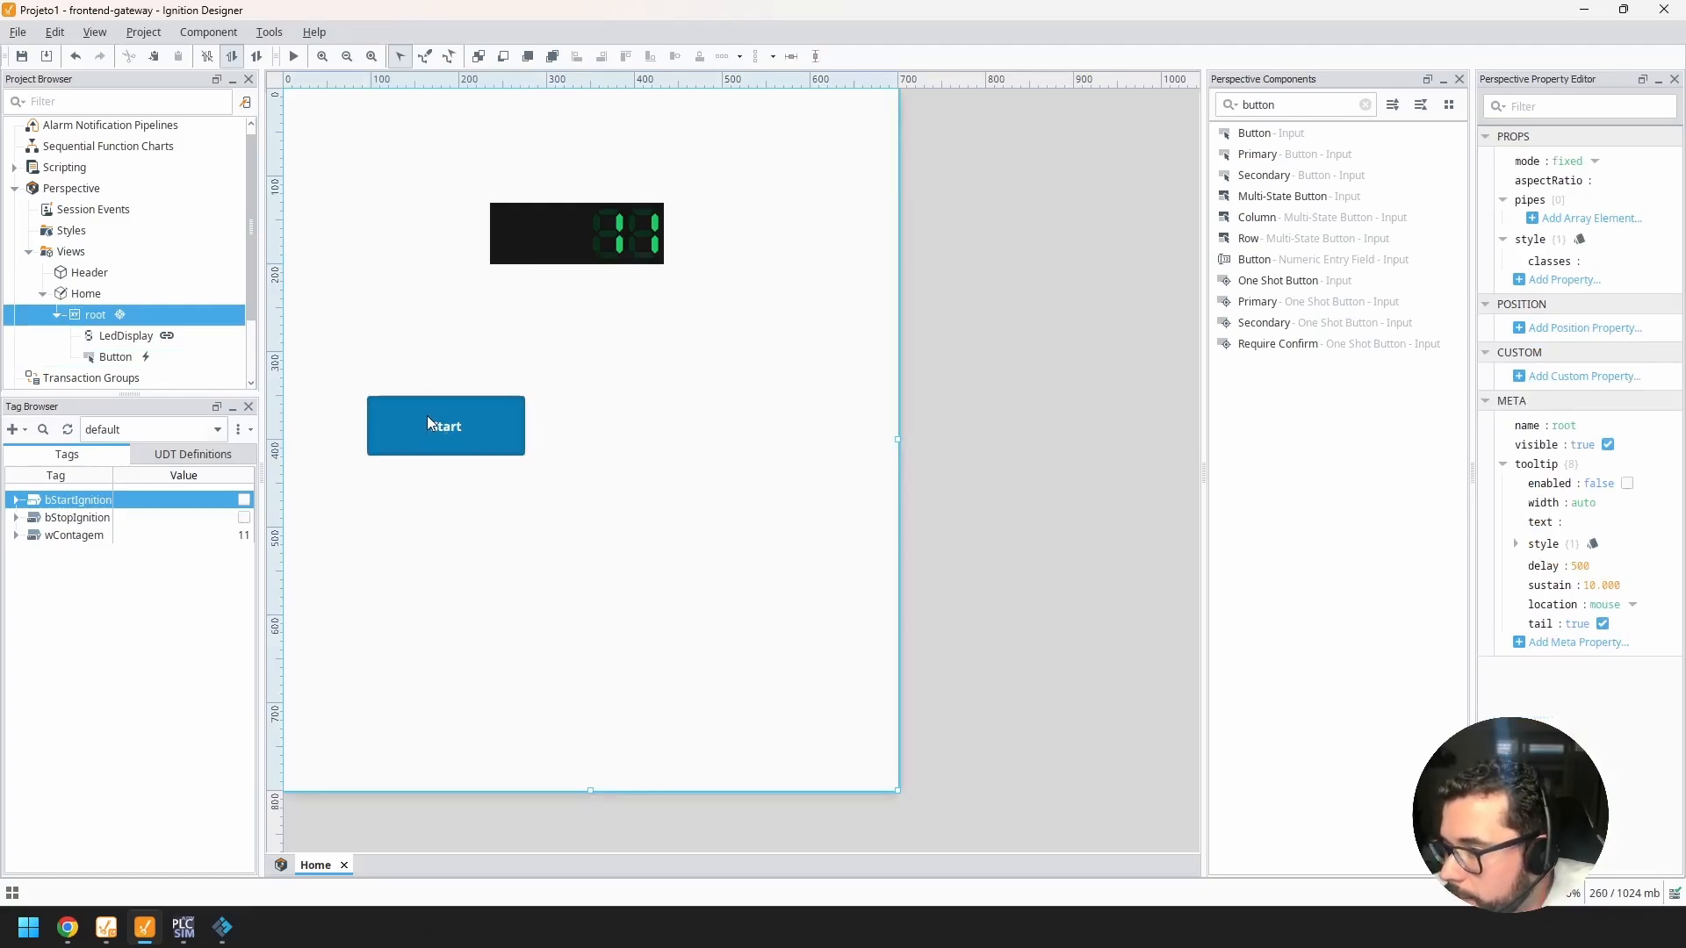
{"action": "left_click", "coordinate": [426, 415]}
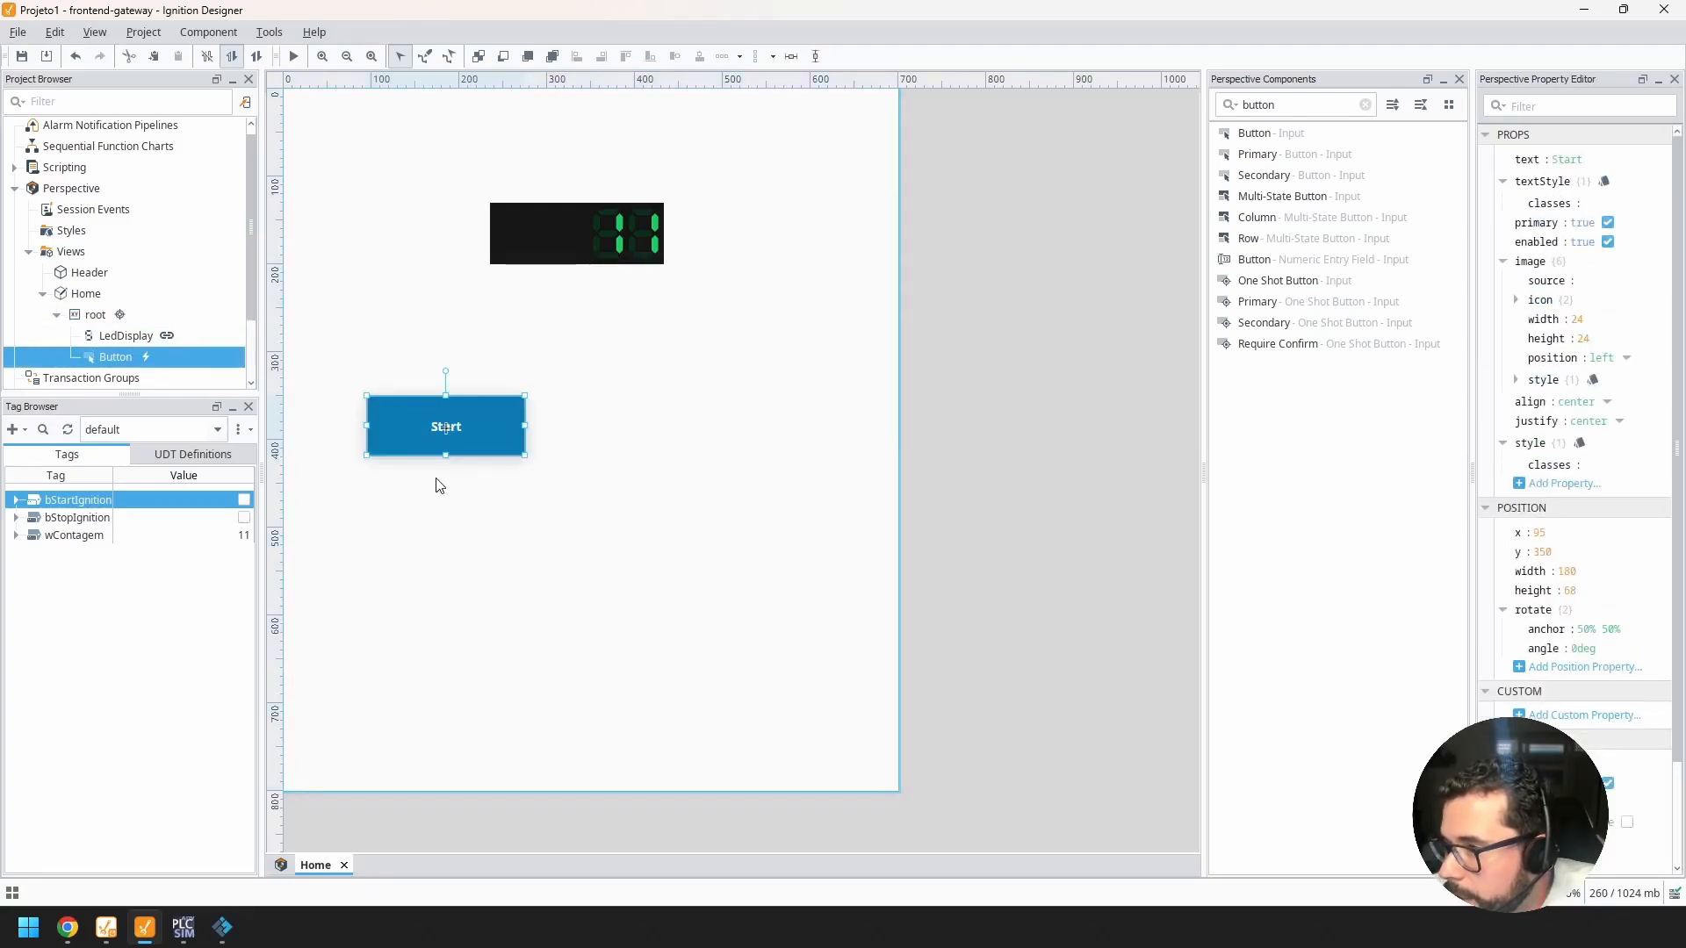
{"action": "left_click", "coordinate": [293, 57]}
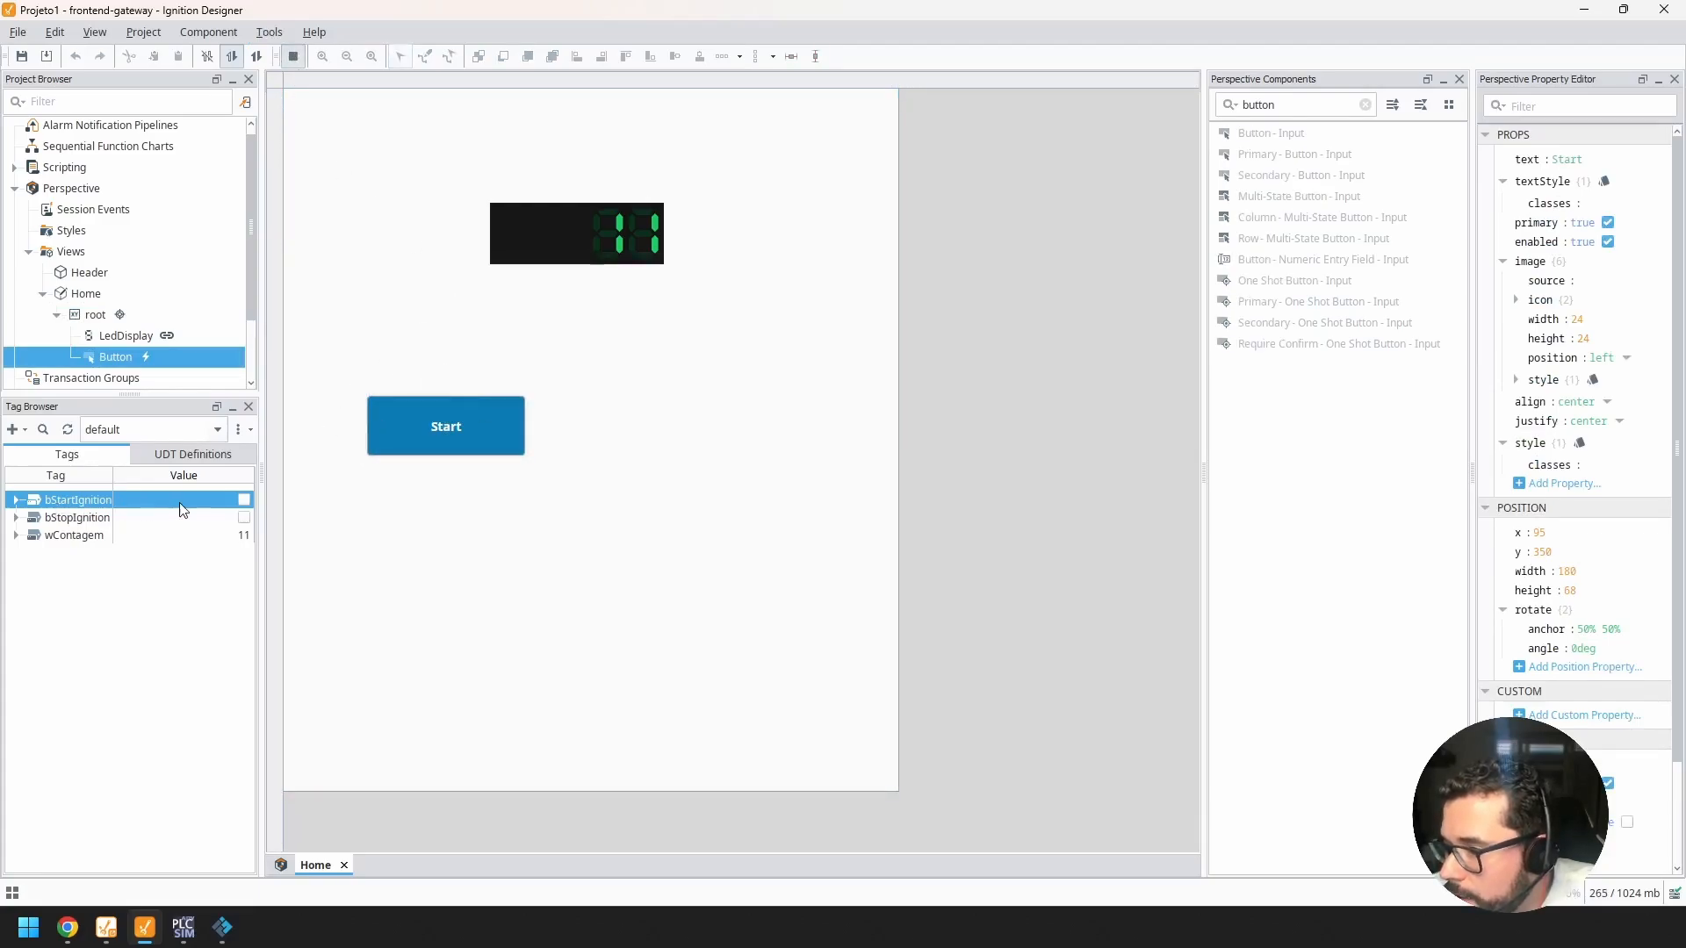
{"action": "left_click", "coordinate": [465, 431]}
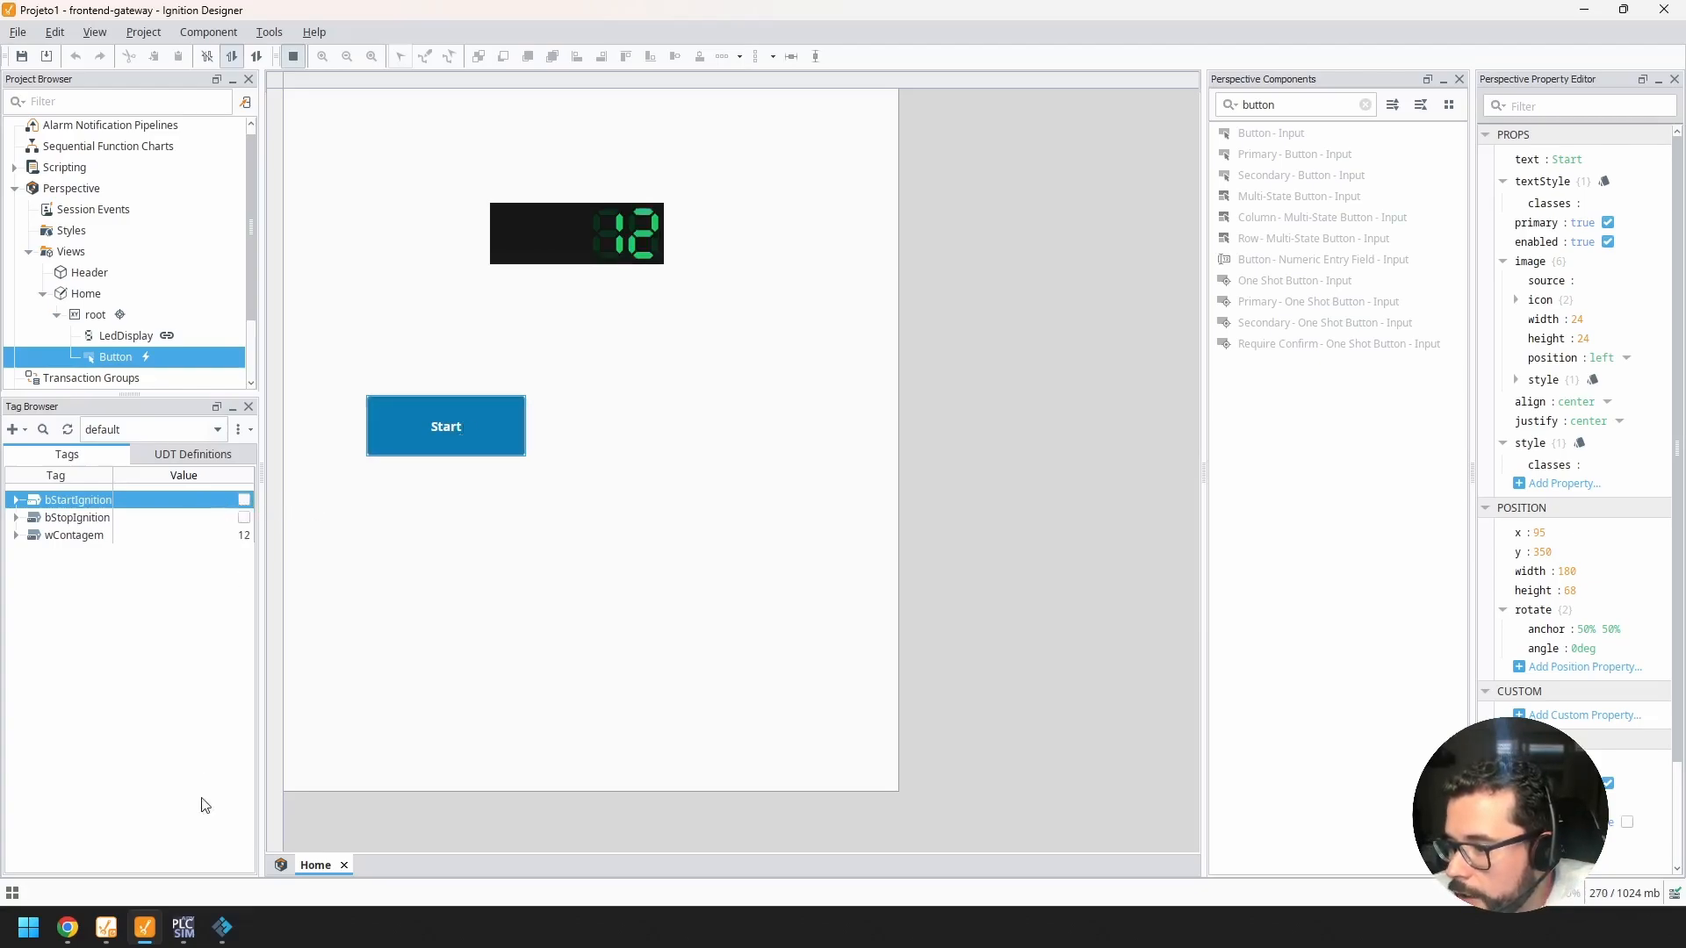
Step: Arrange Ignition Designer beside Factory IO with the whole conveyor in view, and collapse the Designer's Perspective Components and Property Editor panes
{"action": "left_click", "coordinate": [183, 929]}
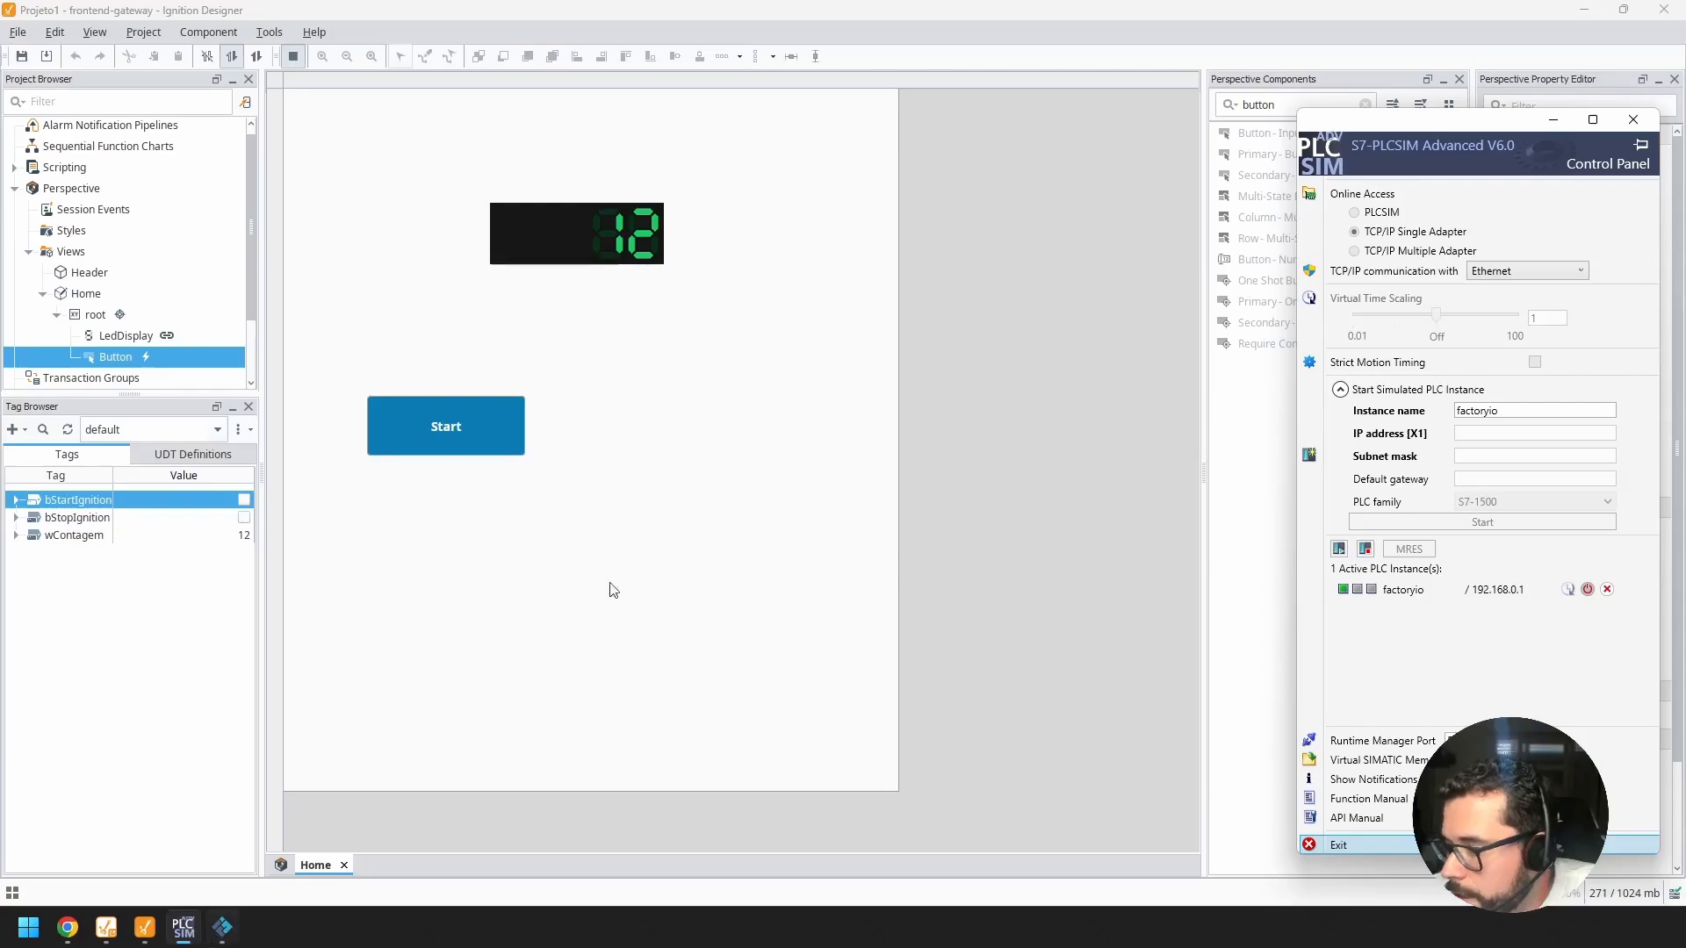
{"action": "left_click_drag", "start_coordinate": [845, 8], "coordinate": [418, 15]}
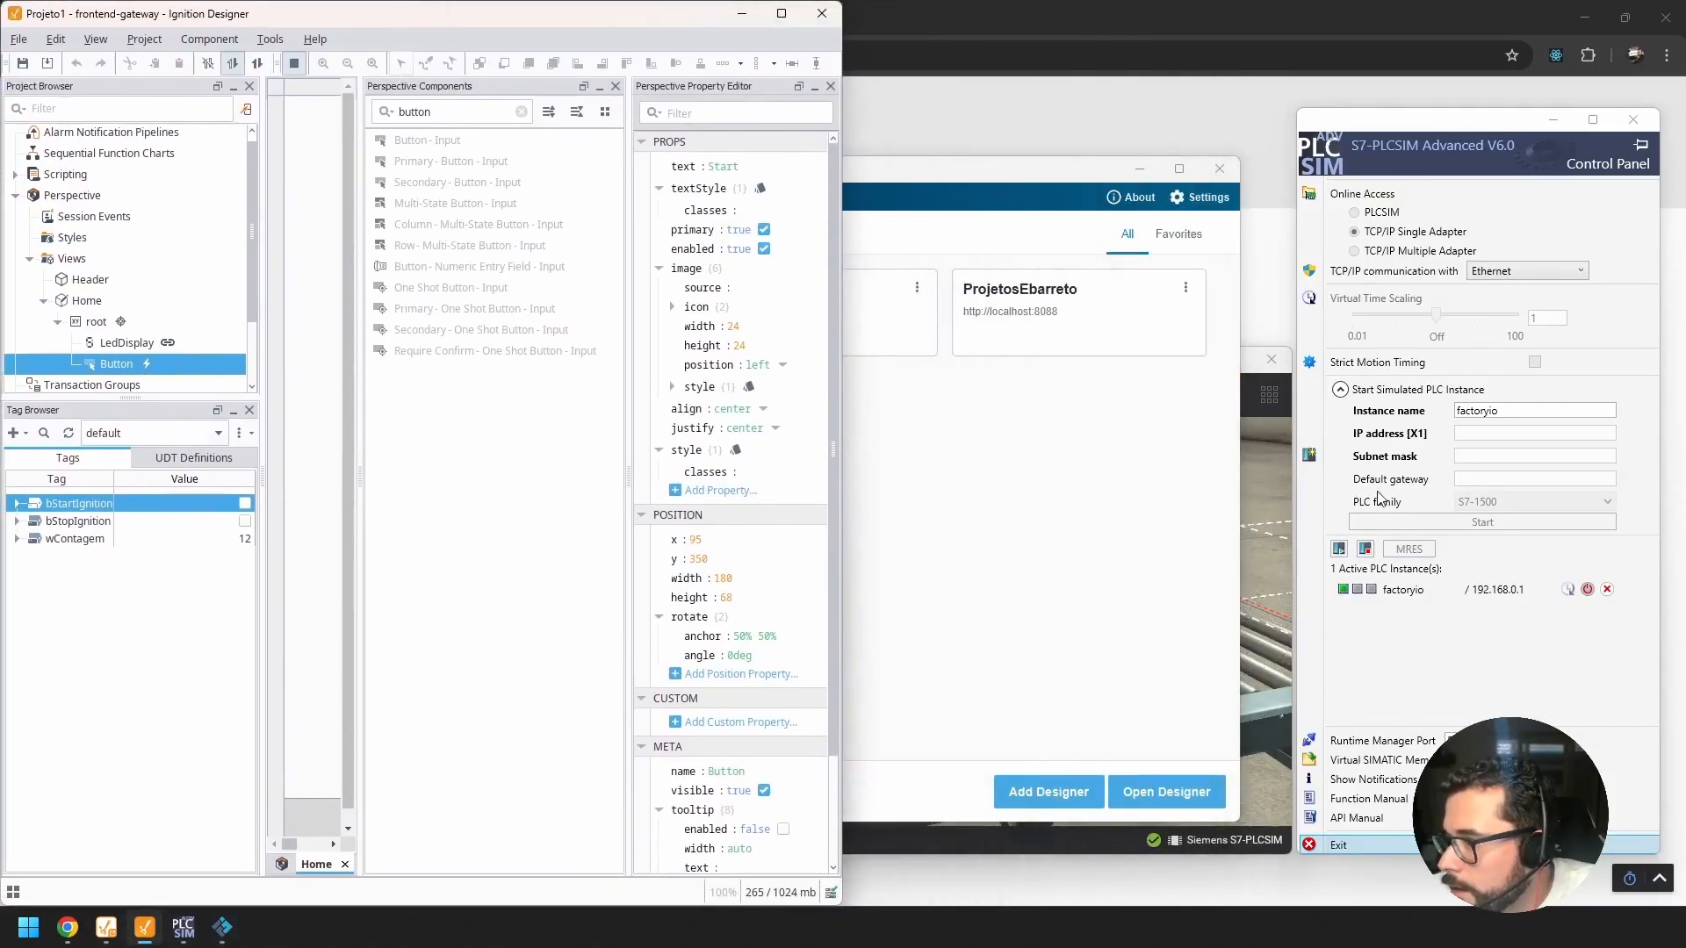
{"action": "left_click", "coordinate": [1280, 471]}
{"action": "left_click_drag", "start_coordinate": [885, 373], "coordinate": [1060, 338]}
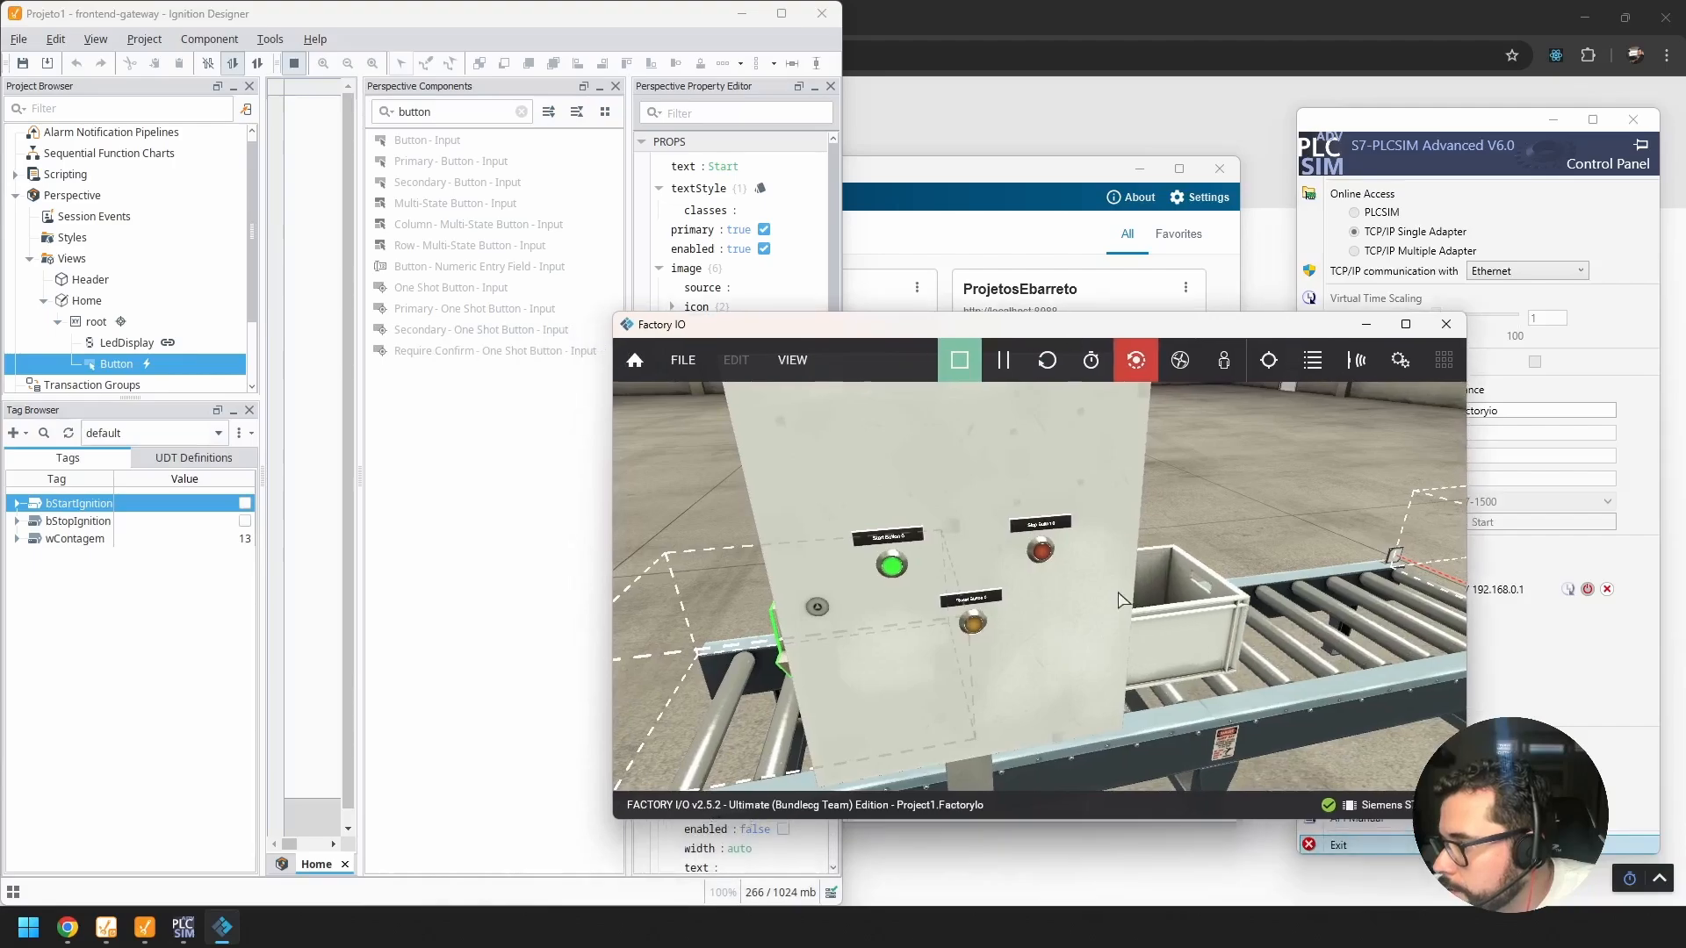
{"action": "scroll", "coordinate": [1098, 594], "scroll_direction": "down", "scroll_amount": 4}
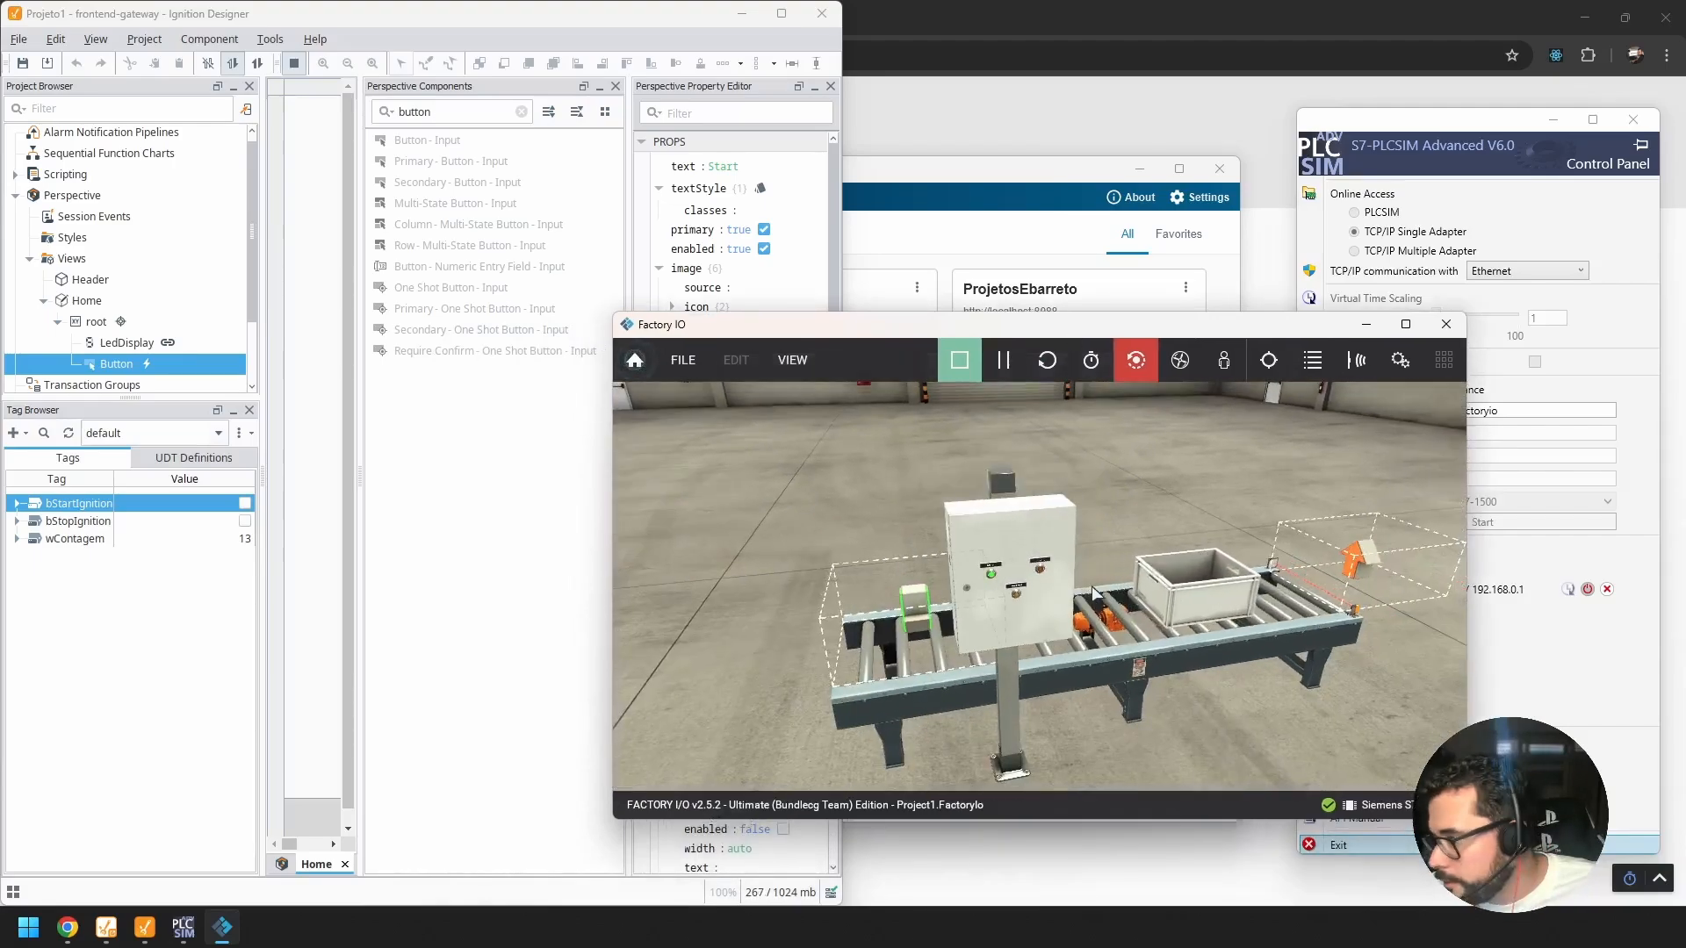
{"action": "left_click", "coordinate": [599, 86]}
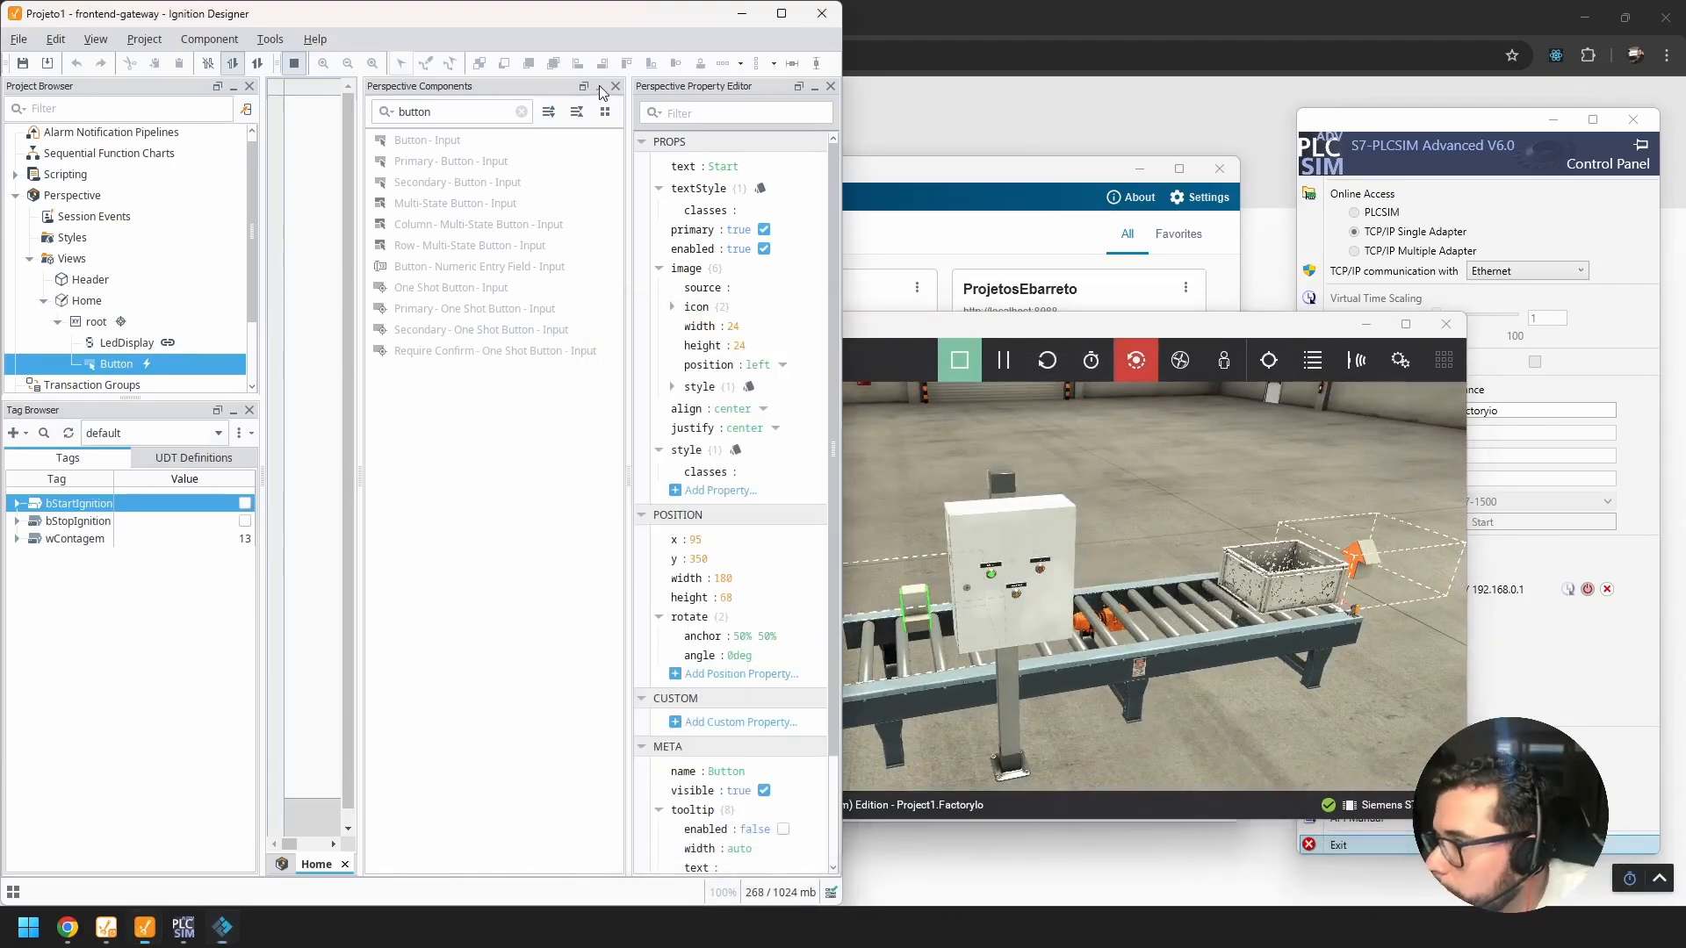
{"action": "left_click", "coordinate": [793, 87]}
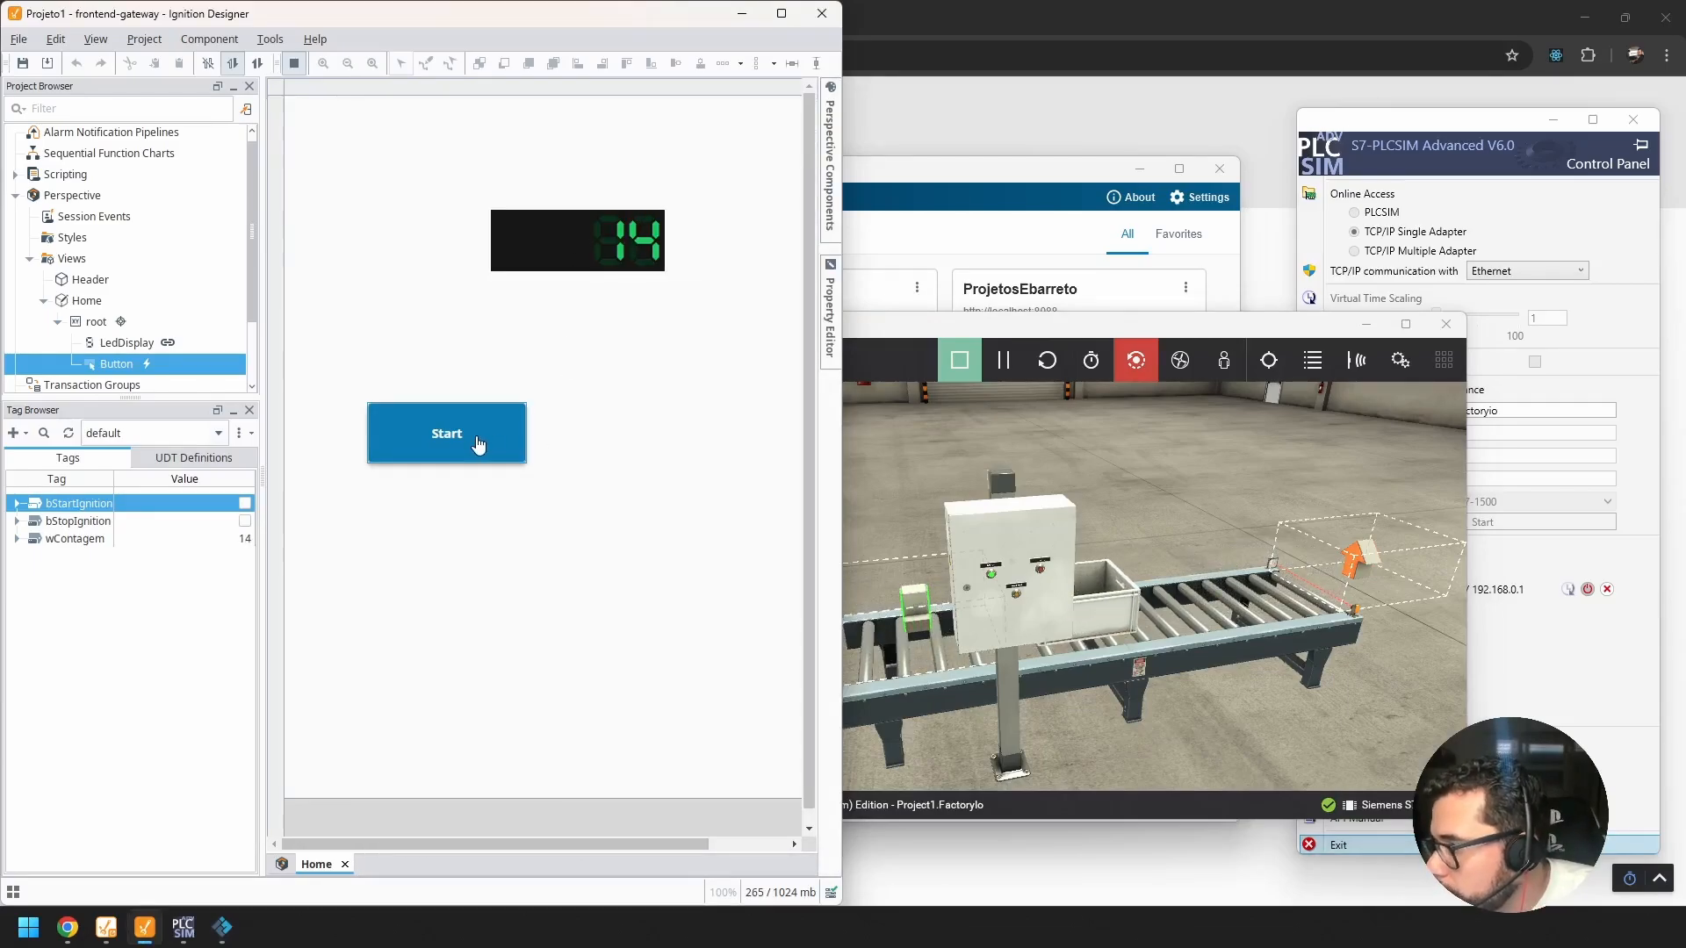
Step: Test the previewed Start button by stopping the conveyor with Factory IO's red stop button and triggering Start, repeating the cycle
{"action": "left_click", "coordinate": [1044, 578]}
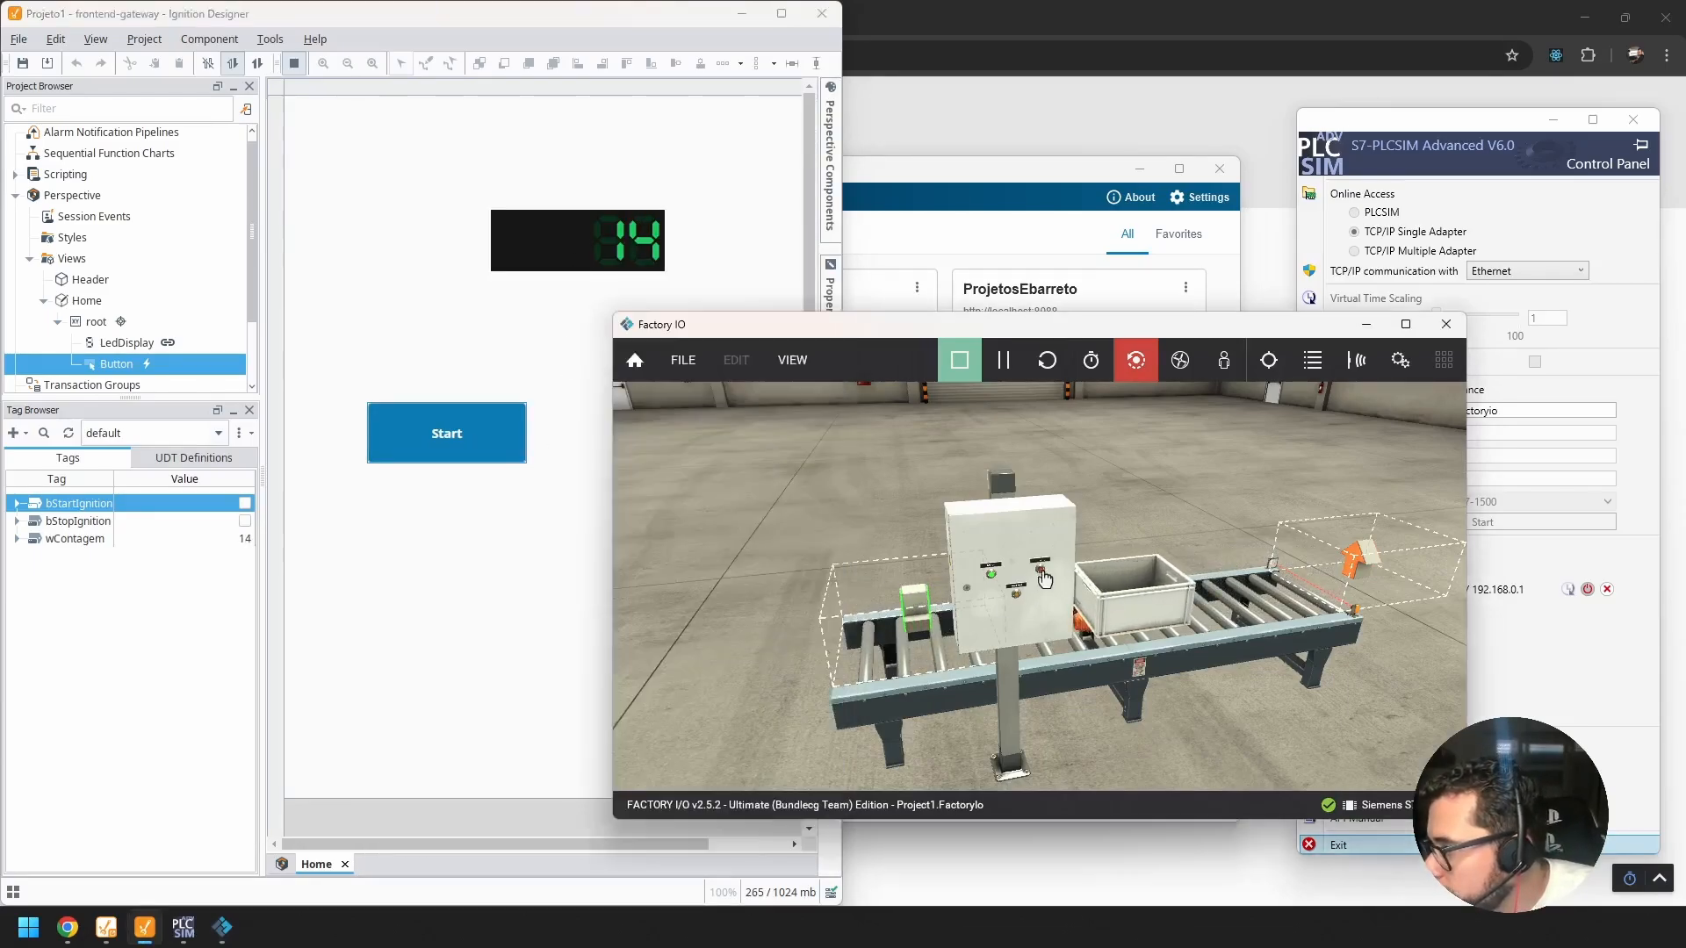
{"action": "left_click", "coordinate": [526, 543]}
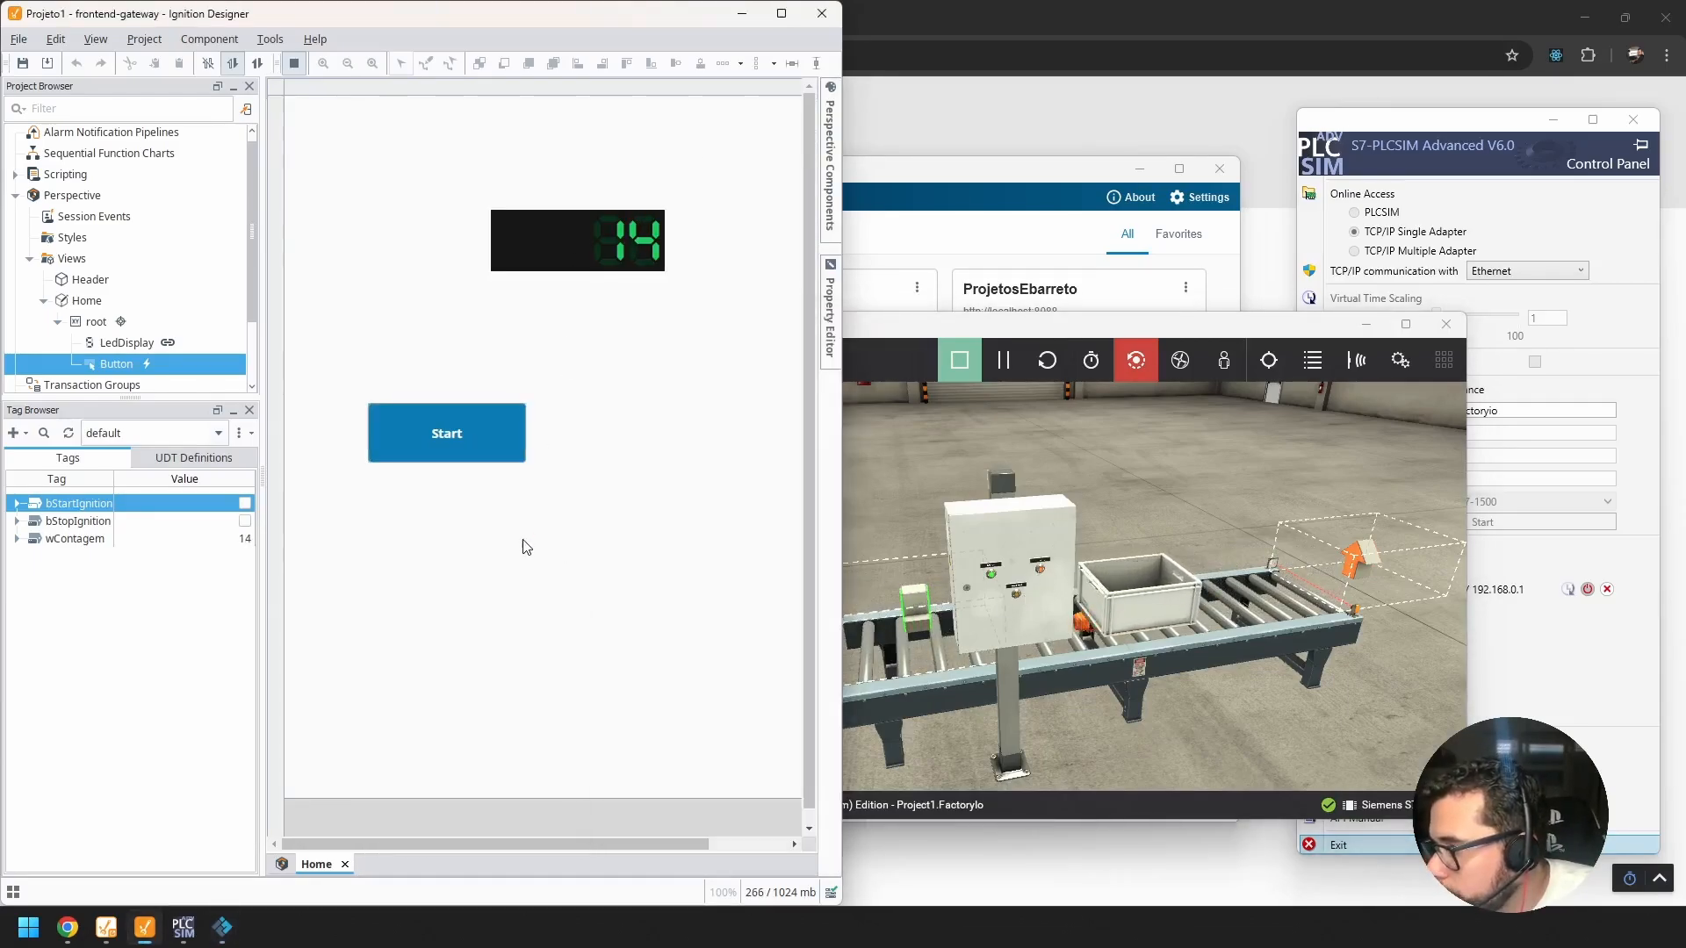
{"action": "left_click", "coordinate": [480, 441]}
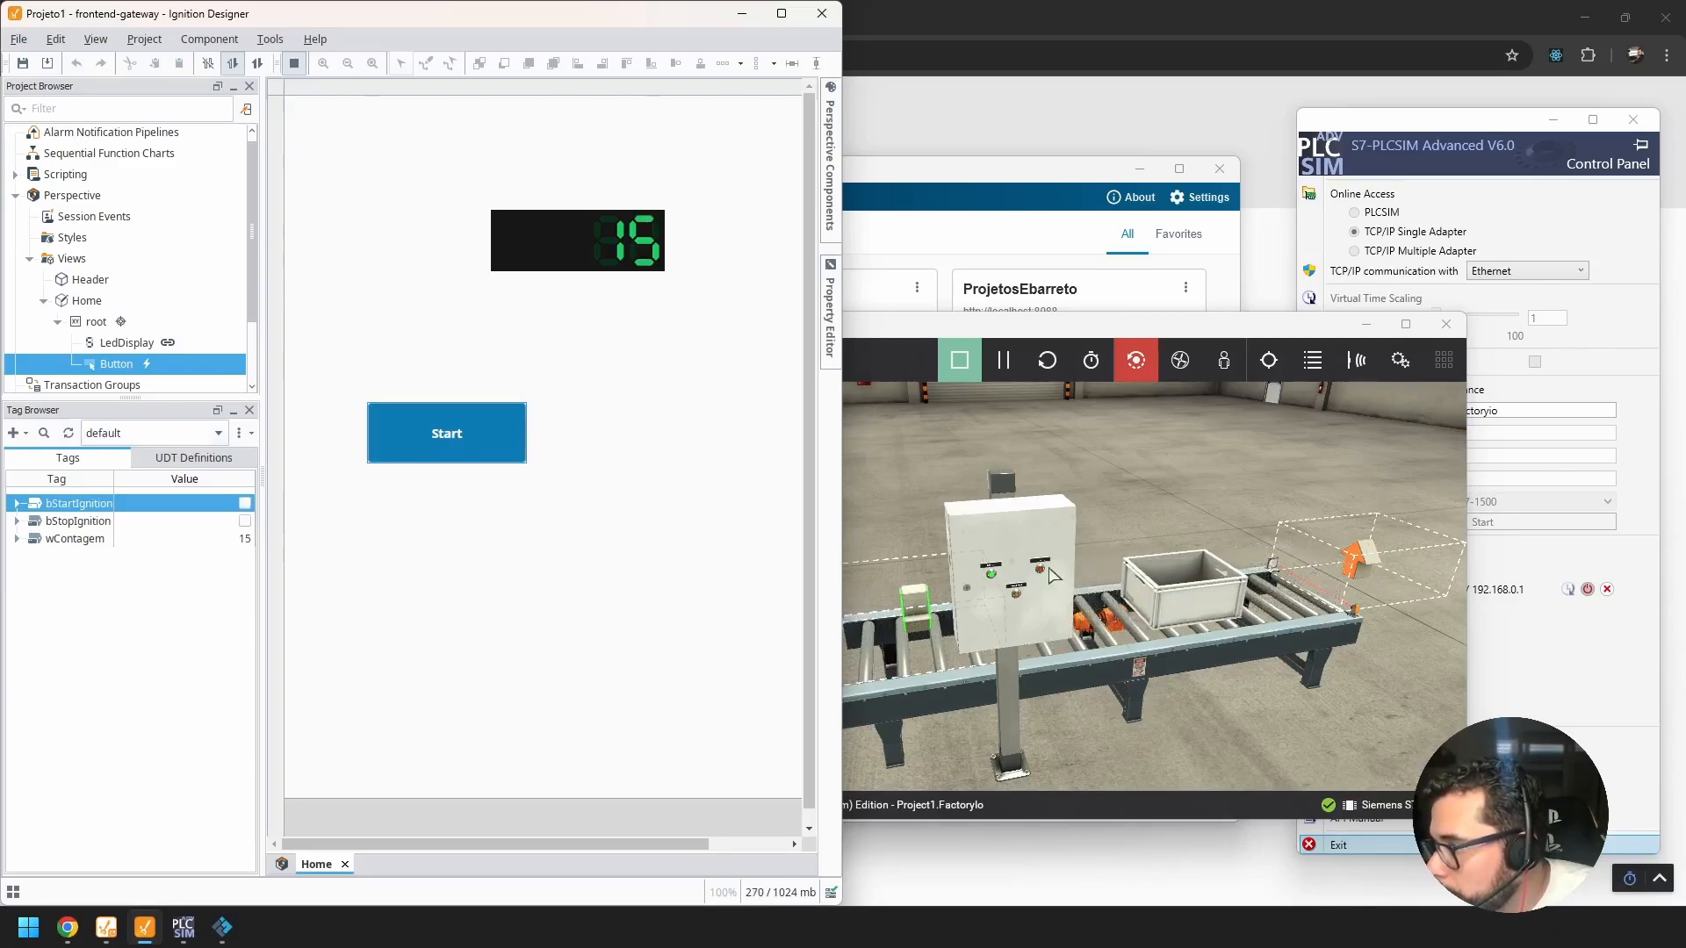
{"action": "left_click", "coordinate": [1041, 571]}
{"action": "left_click", "coordinate": [479, 546]}
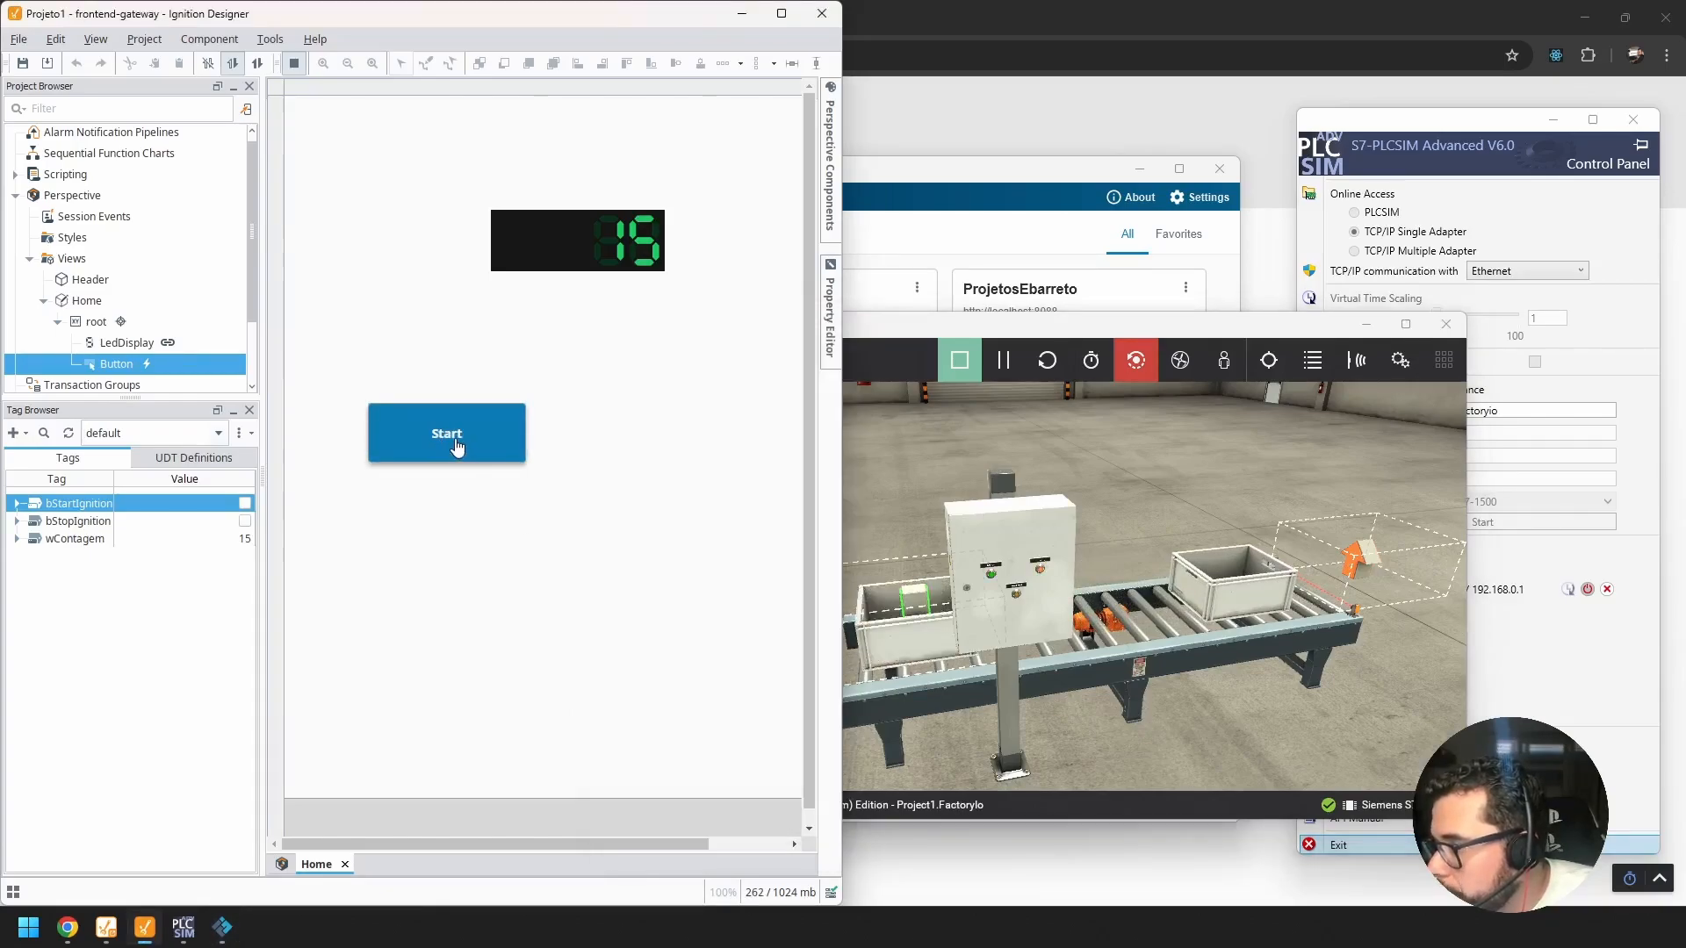
{"action": "left_click", "coordinate": [489, 444]}
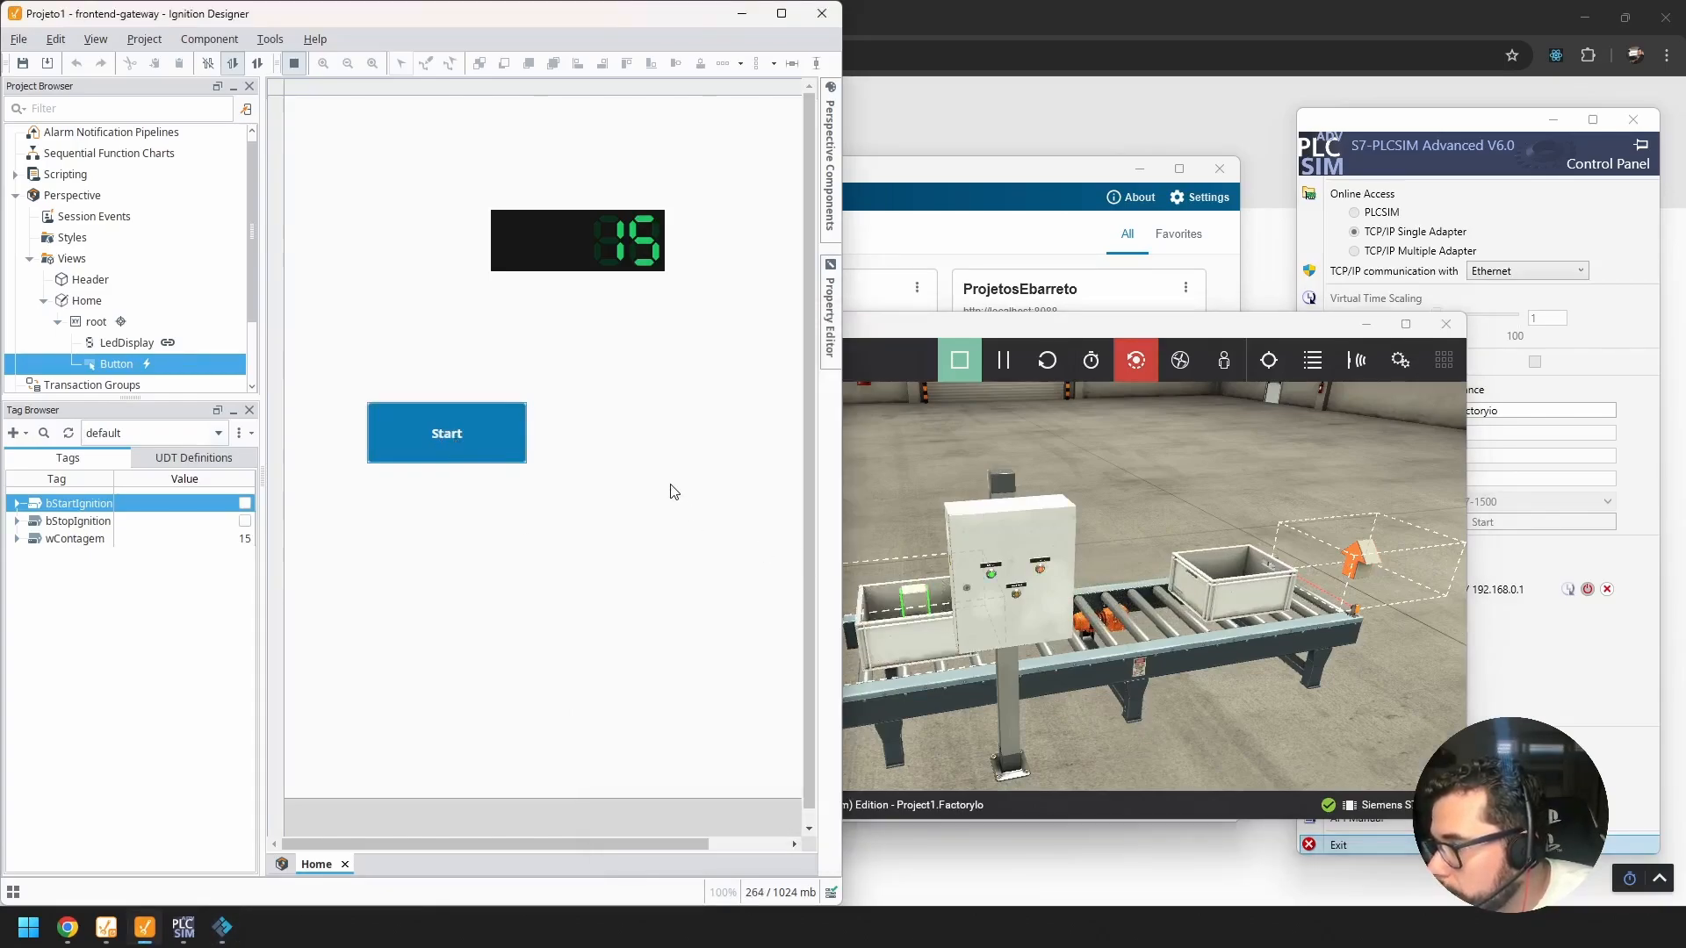
{"action": "left_click", "coordinate": [478, 435]}
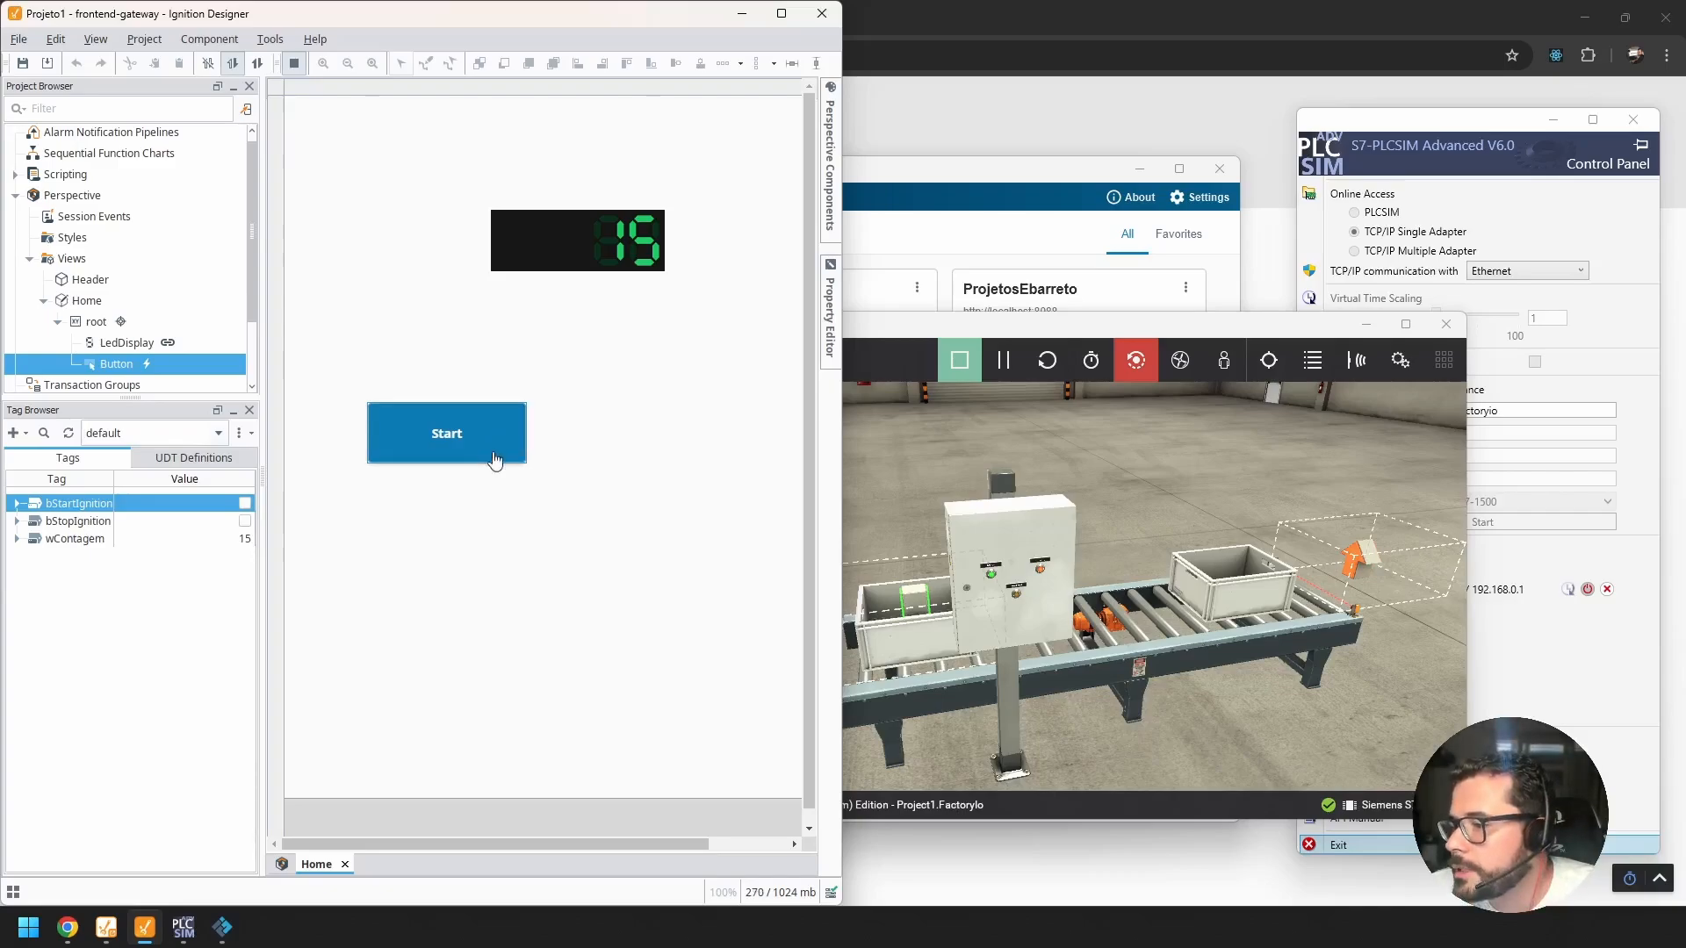
Step: Save the Ignition project and switch to the Projeto 1 session in Chrome
{"action": "left_click", "coordinate": [997, 17]}
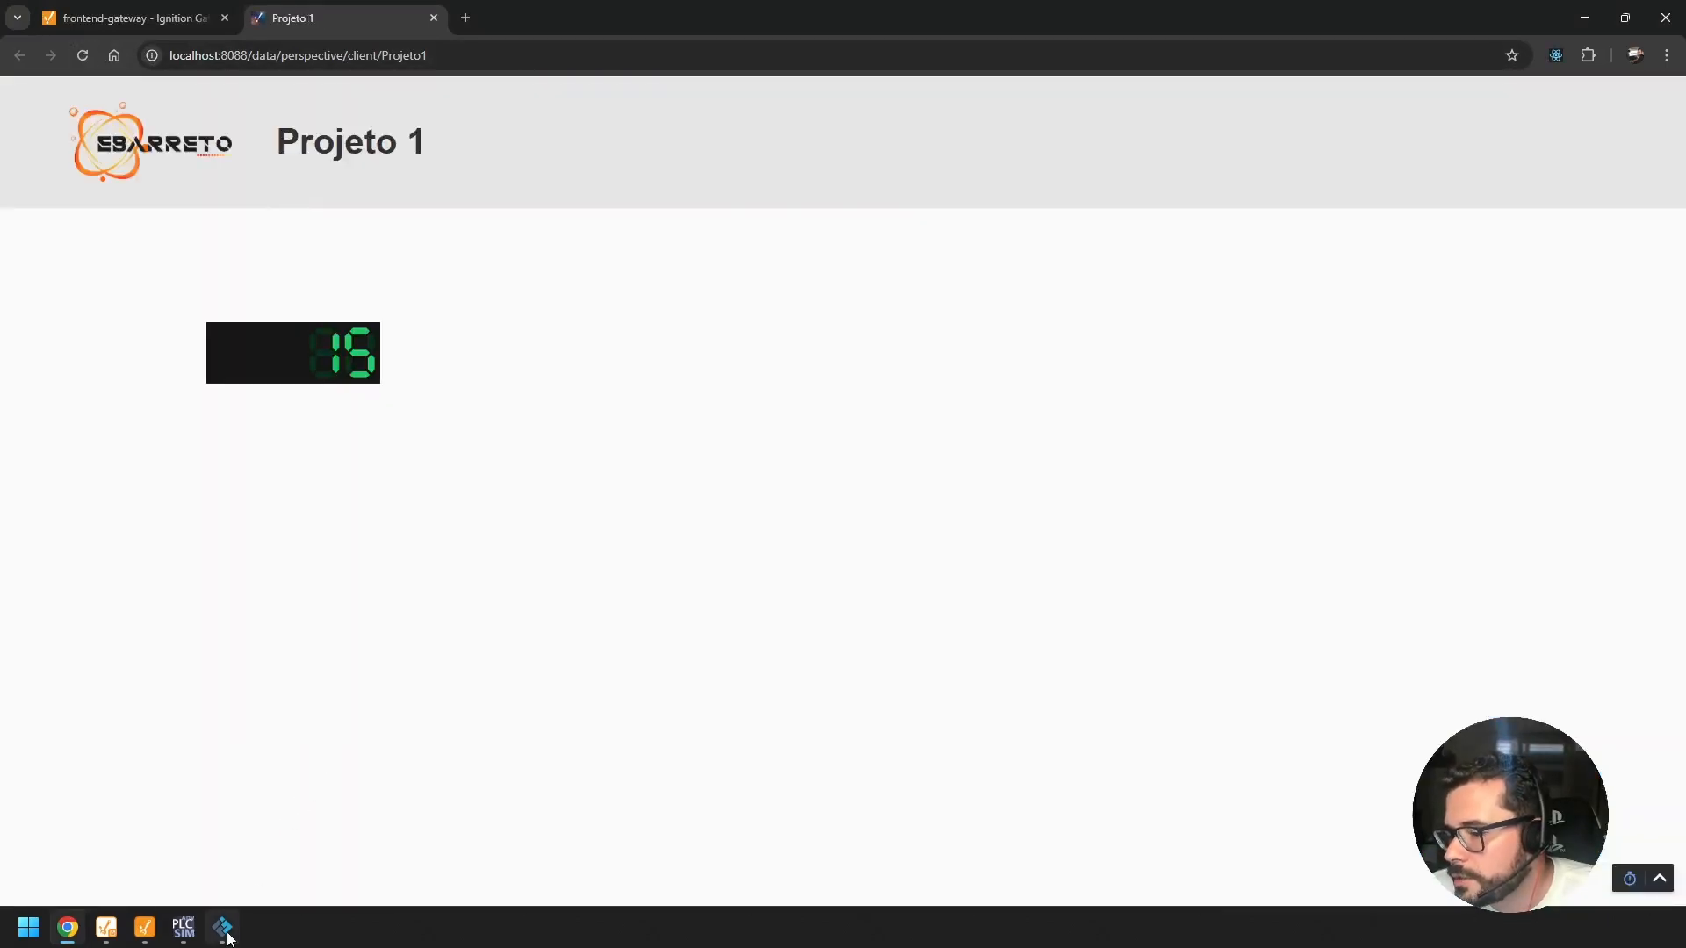
{"action": "left_click", "coordinate": [145, 928]}
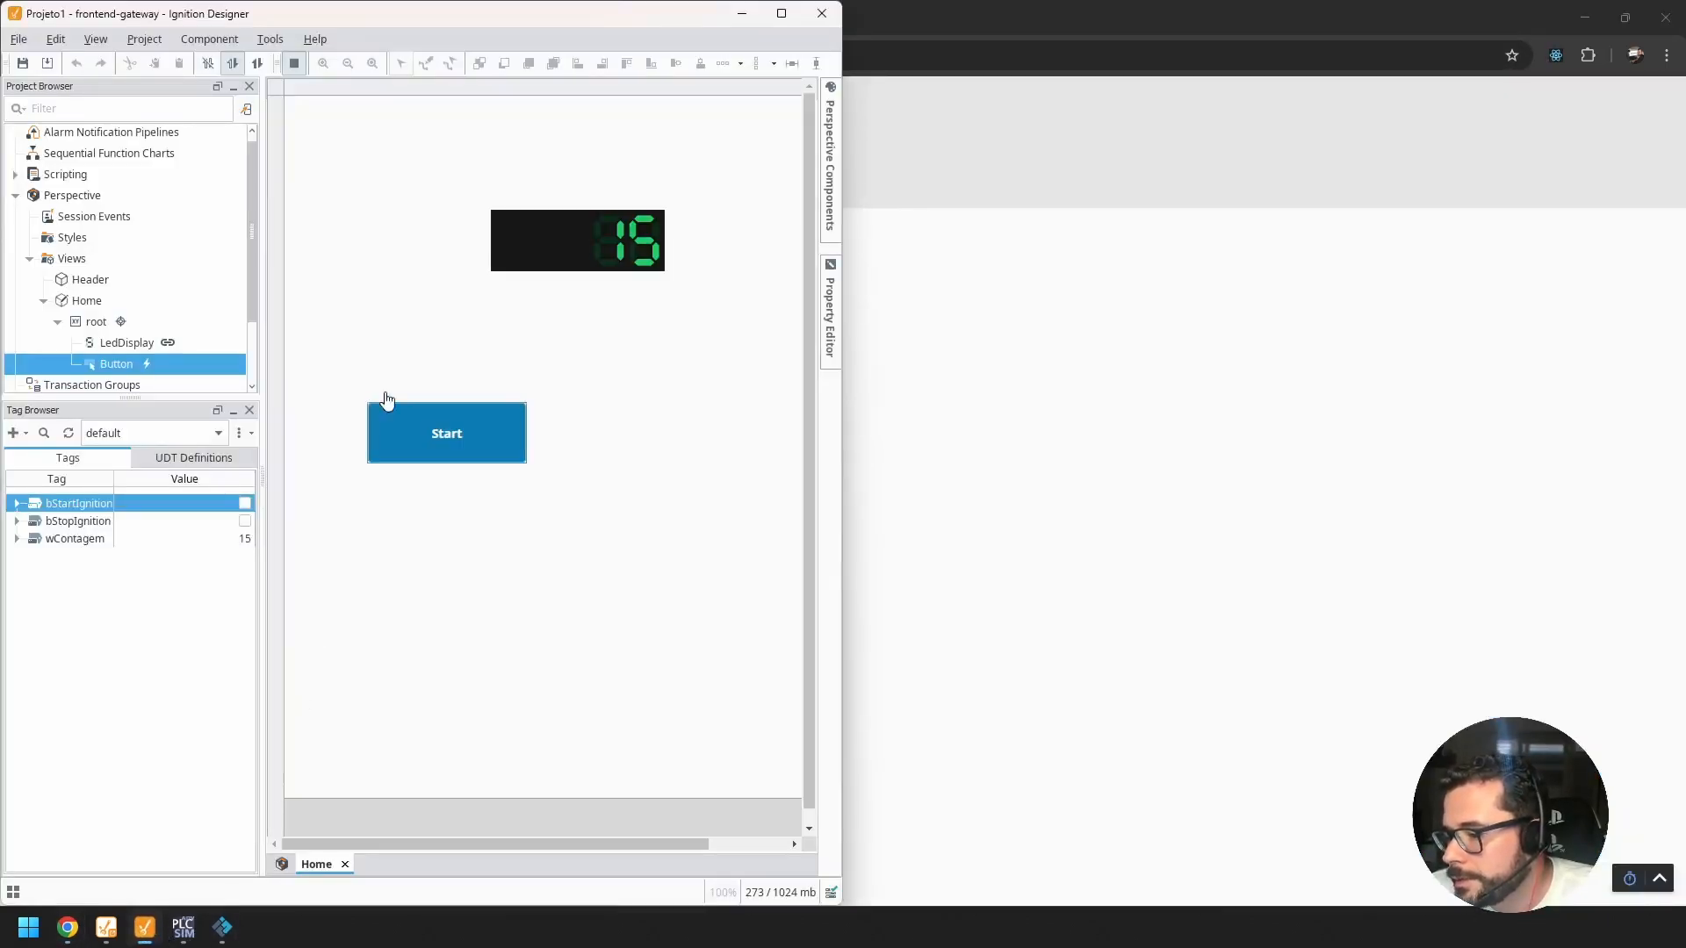
{"action": "left_click", "coordinate": [23, 63]}
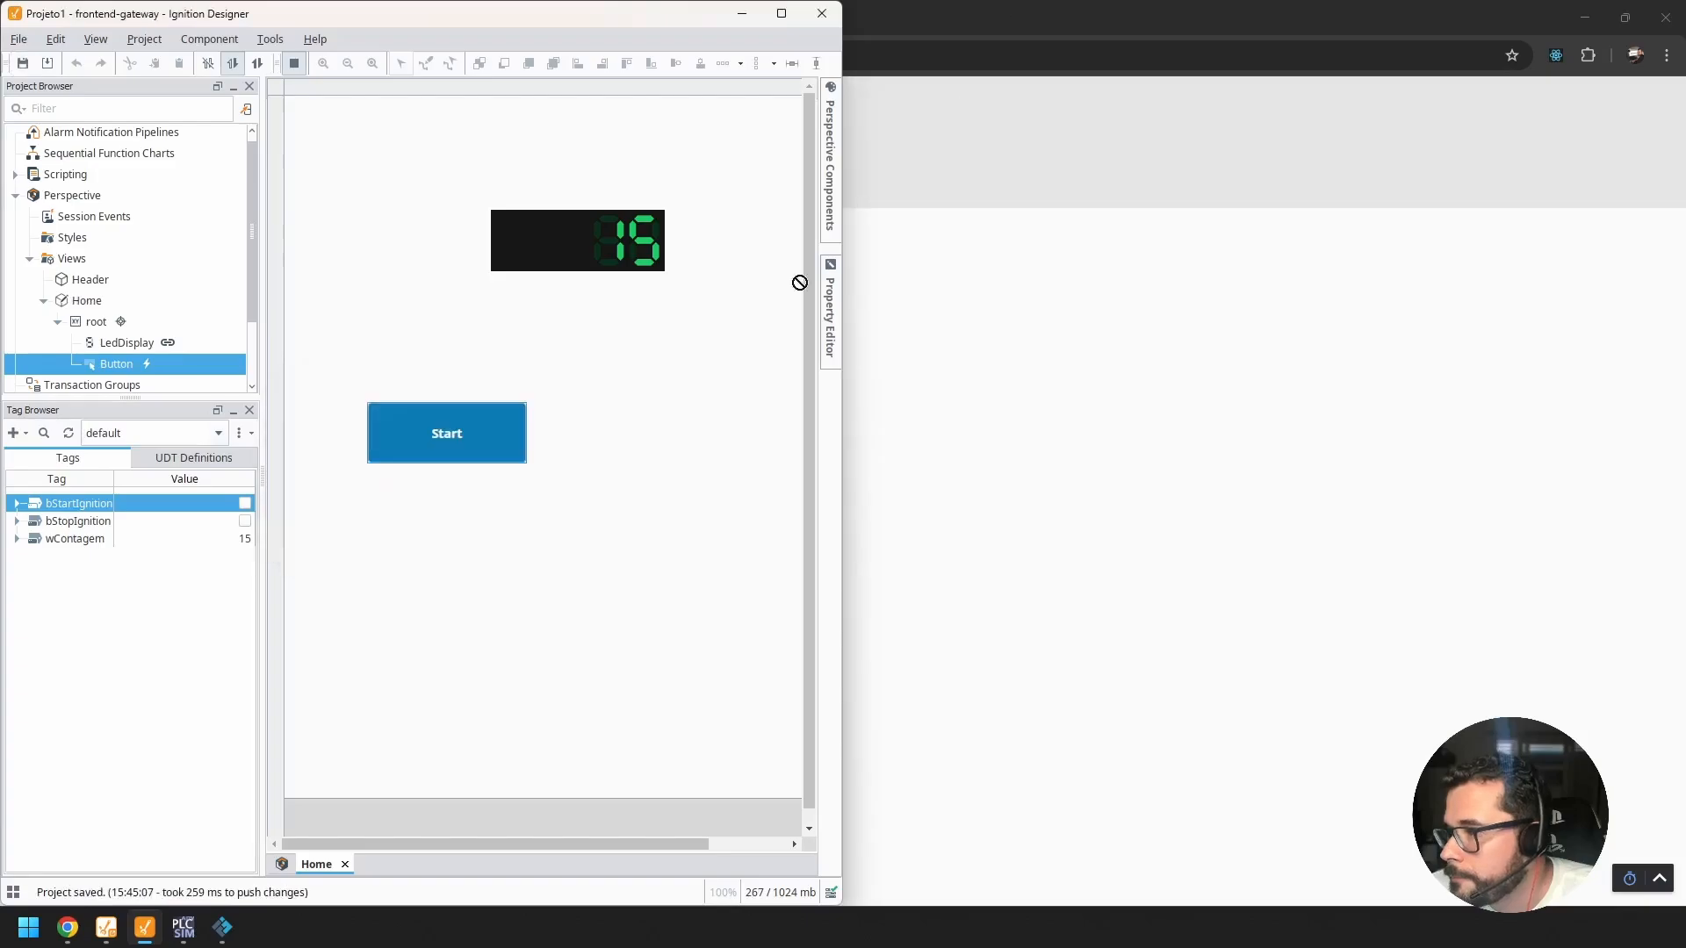
{"action": "left_click", "coordinate": [1057, 8]}
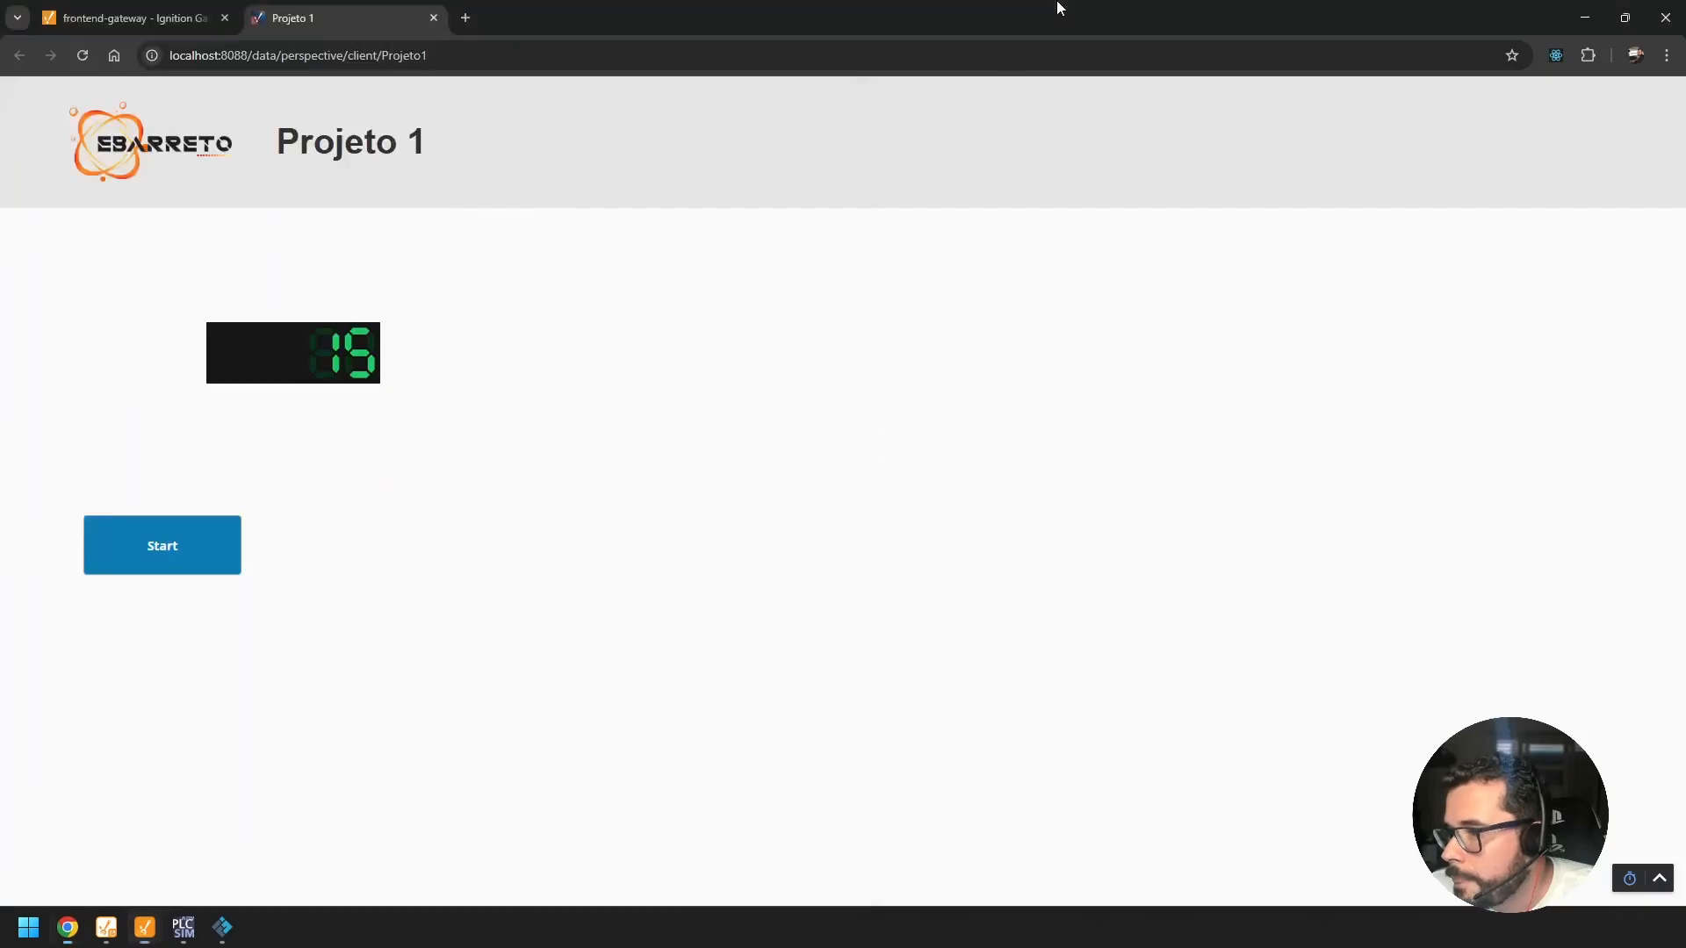
Step: Arrange the Projeto 1 browser session beside Factory IO and trigger its Start button to test the conveyor
{"action": "left_click", "coordinate": [196, 932]}
{"action": "left_click_drag", "start_coordinate": [606, 22], "coordinate": [2, 176]}
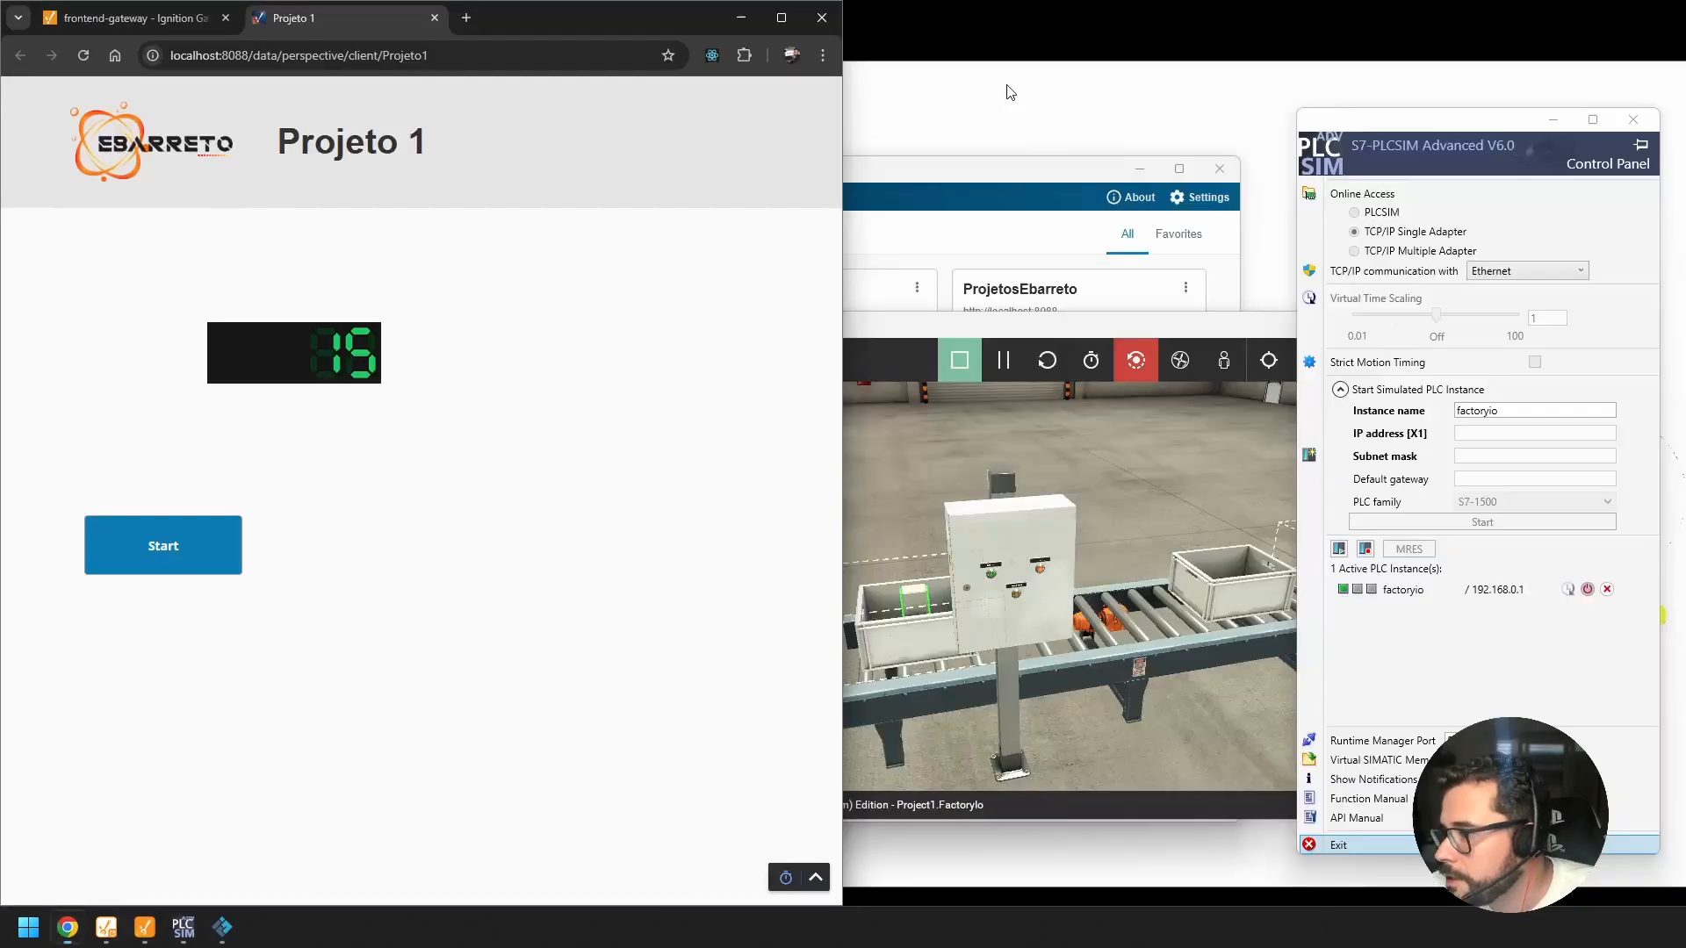
{"action": "left_click", "coordinate": [1013, 140]}
{"action": "left_click", "coordinate": [1132, 331]}
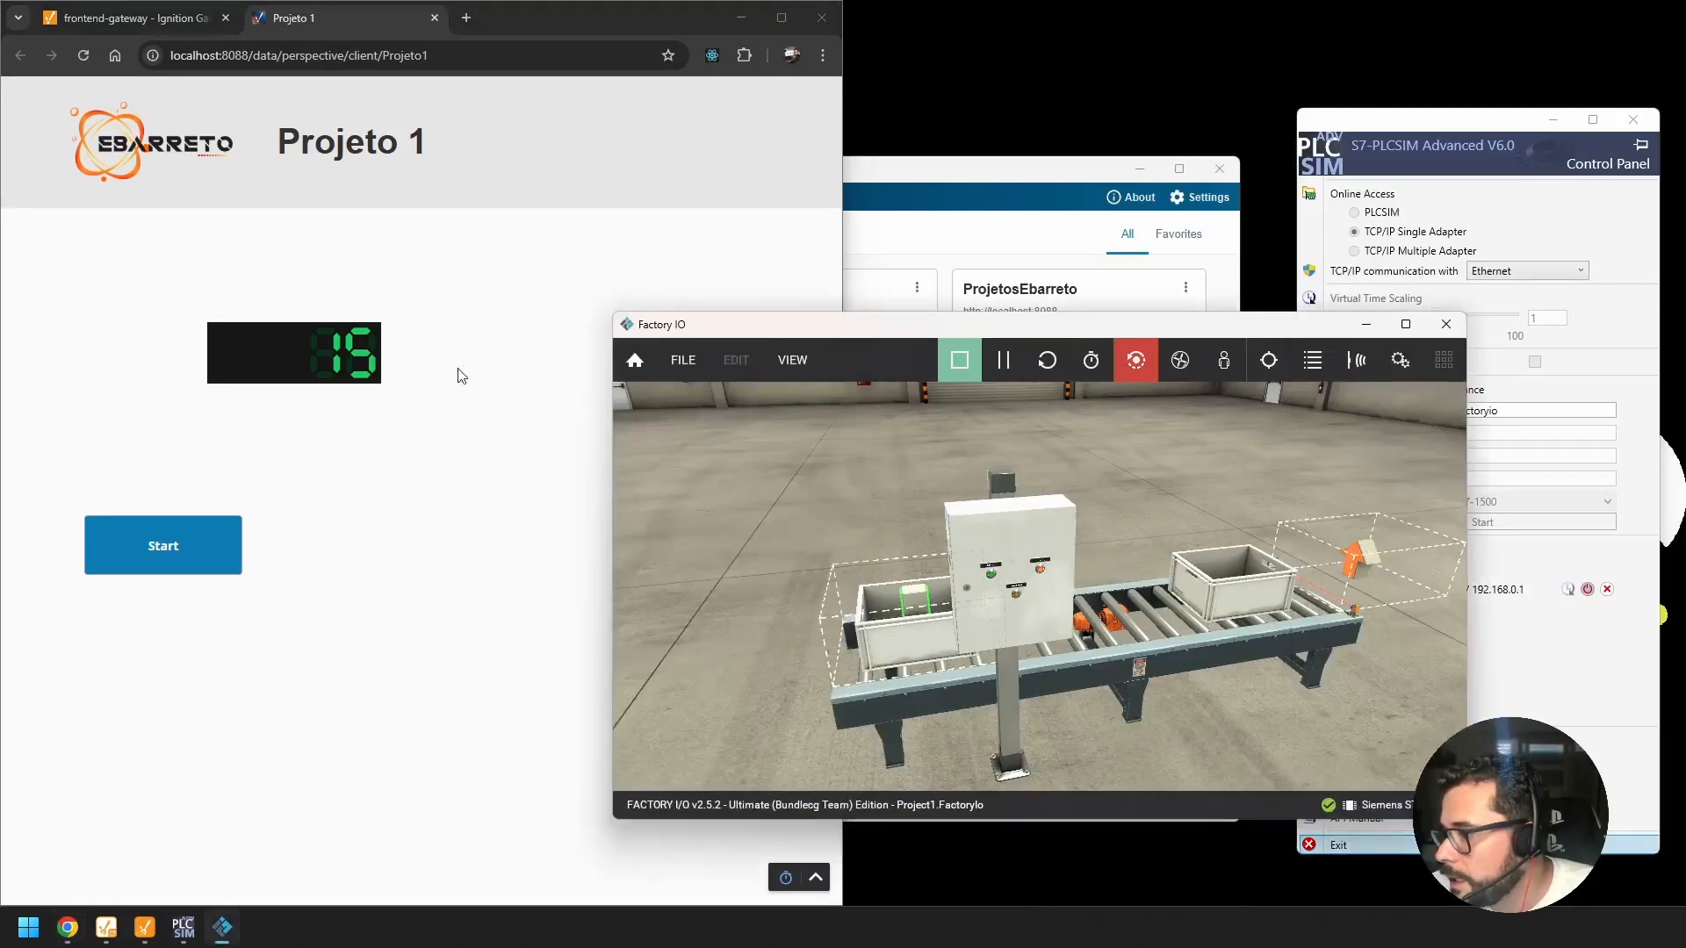
{"action": "left_click", "coordinate": [232, 556]}
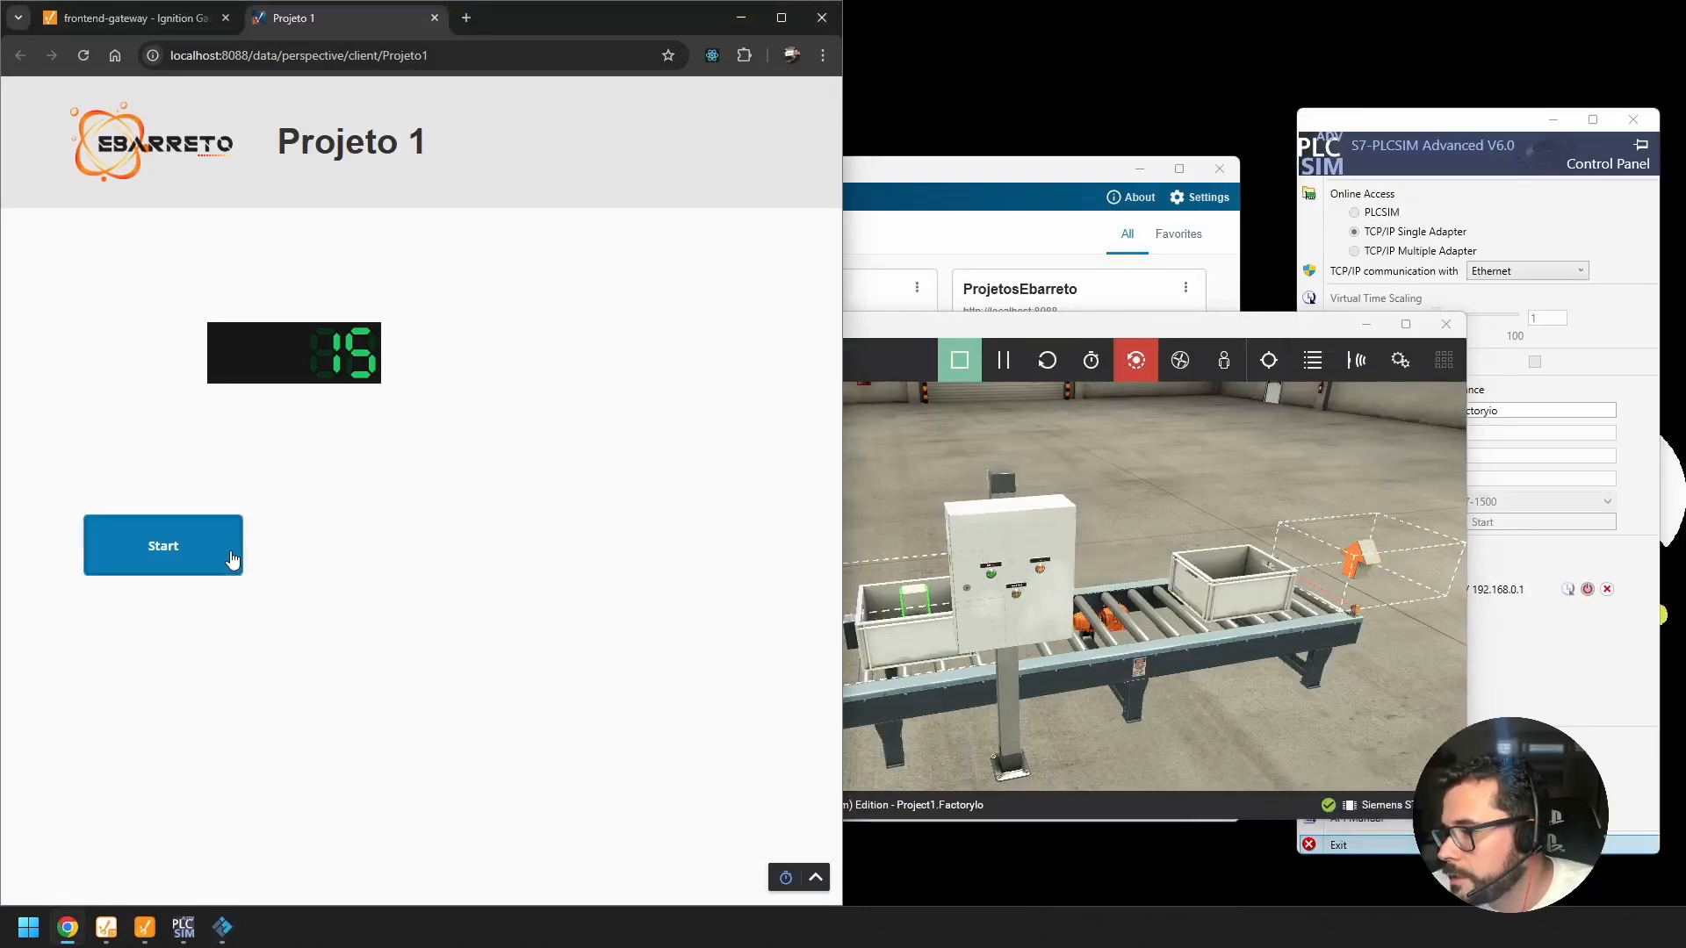
Step: Test the browser session's Start button by starting the conveyor, and stop it with Factory IO's red stop button after repositioning its window
{"action": "left_click", "coordinate": [165, 551]}
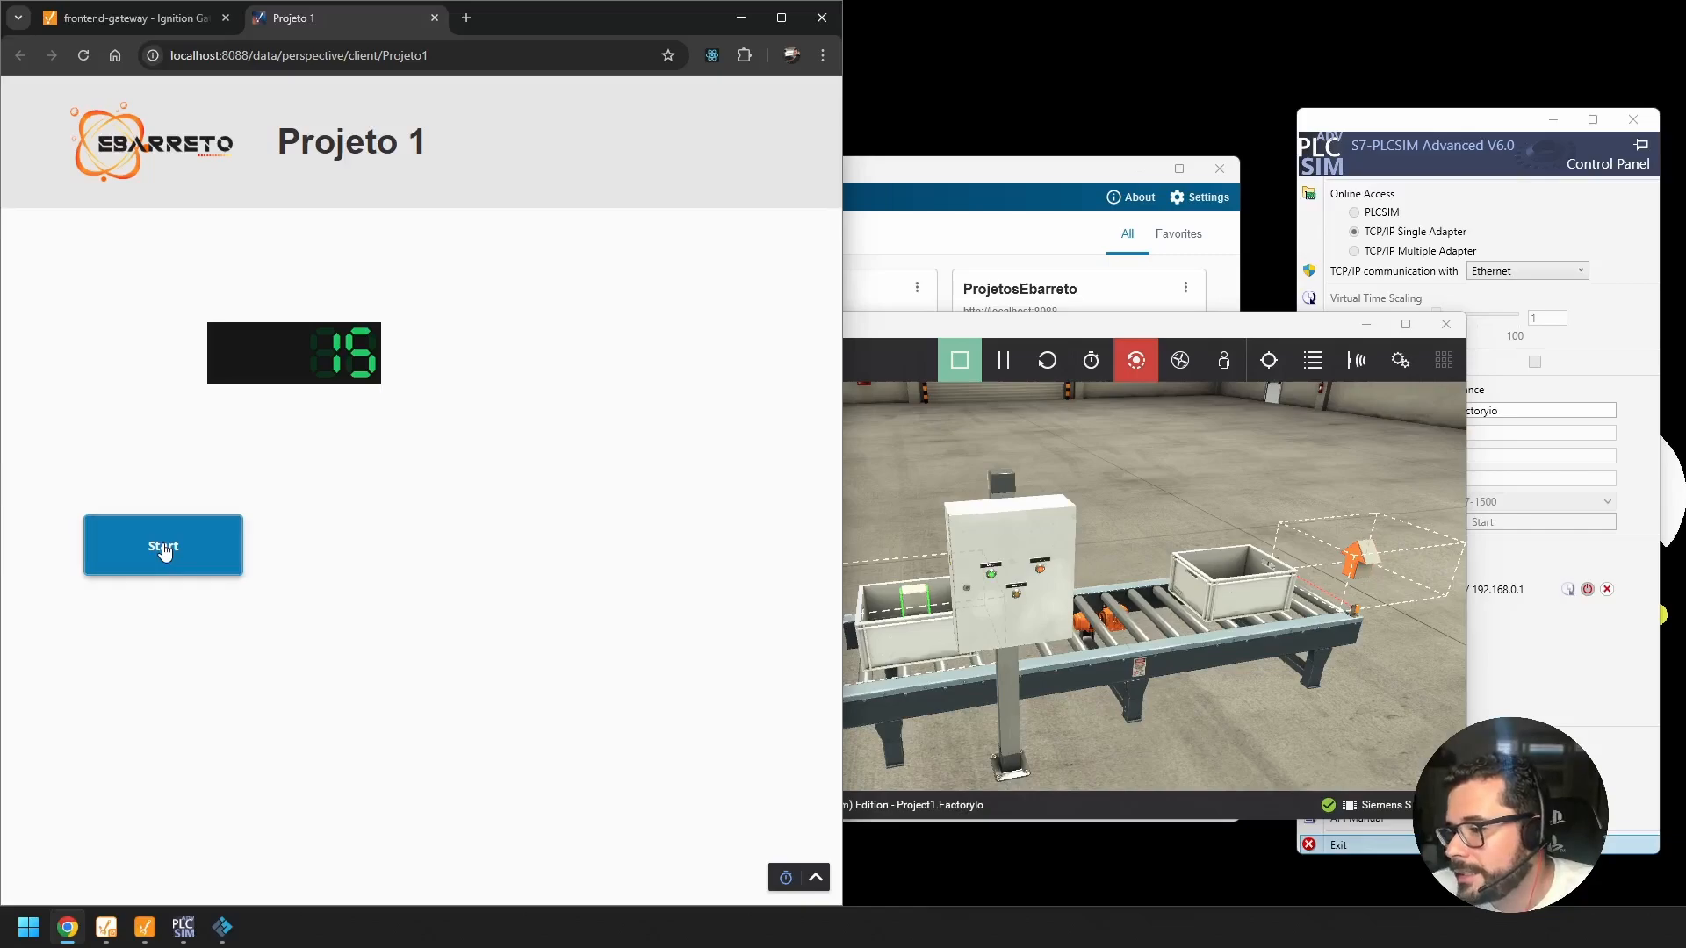
{"action": "left_click", "coordinate": [165, 551]}
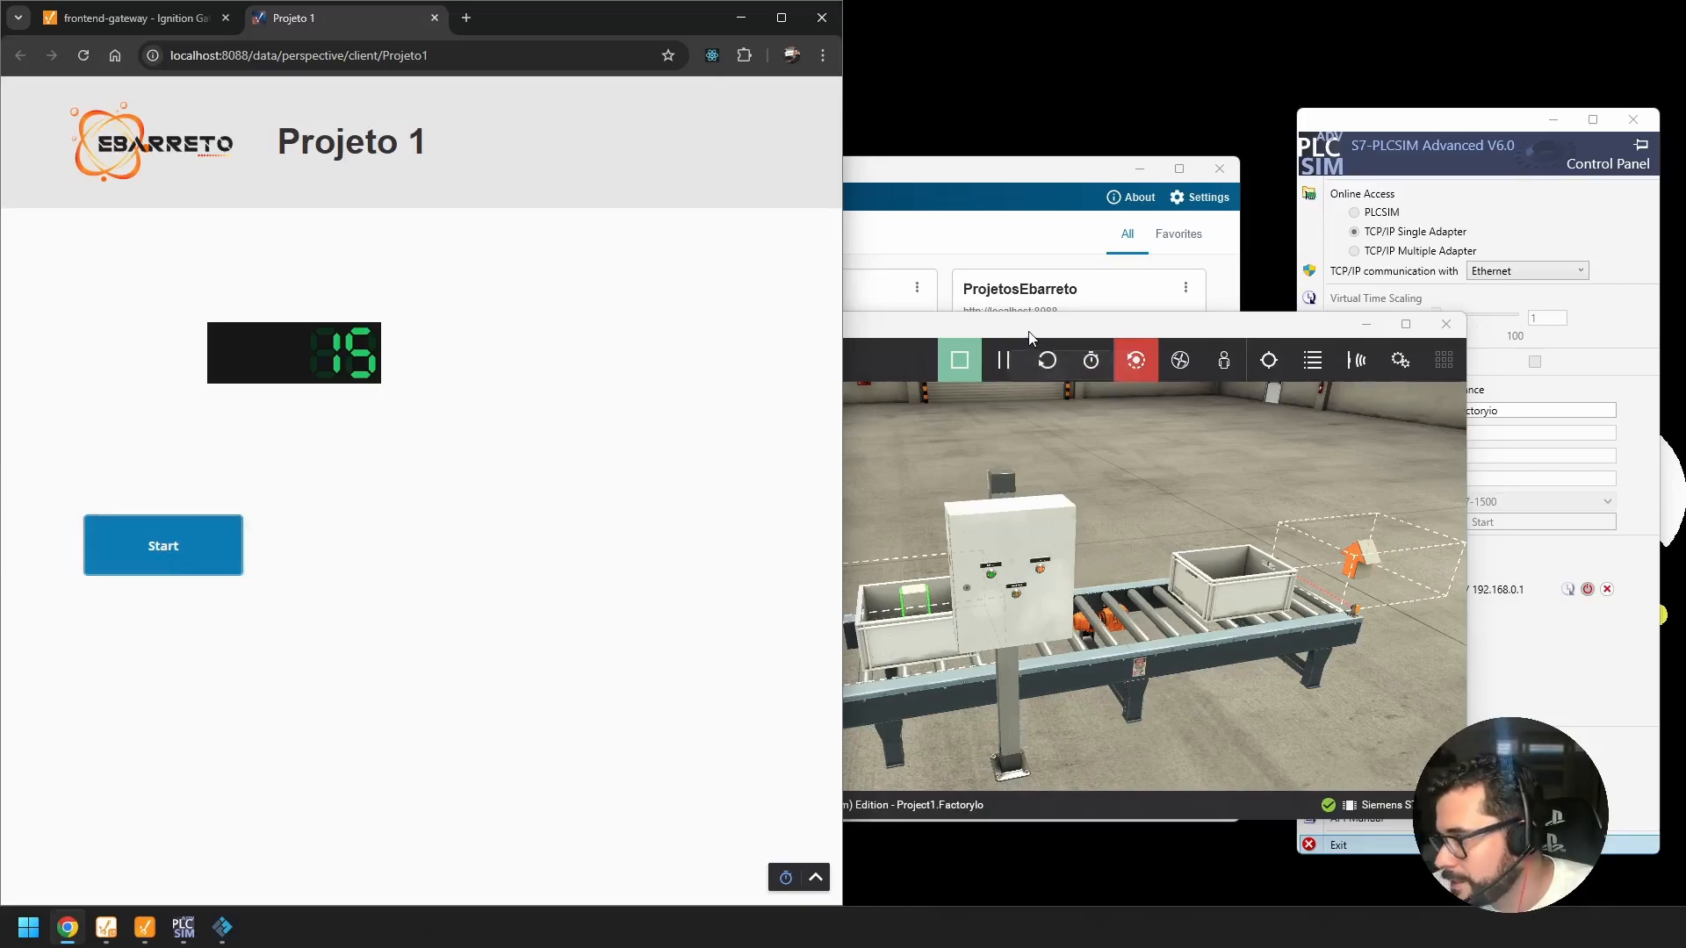
{"action": "left_click_drag", "start_coordinate": [1031, 326], "coordinate": [1121, 292]}
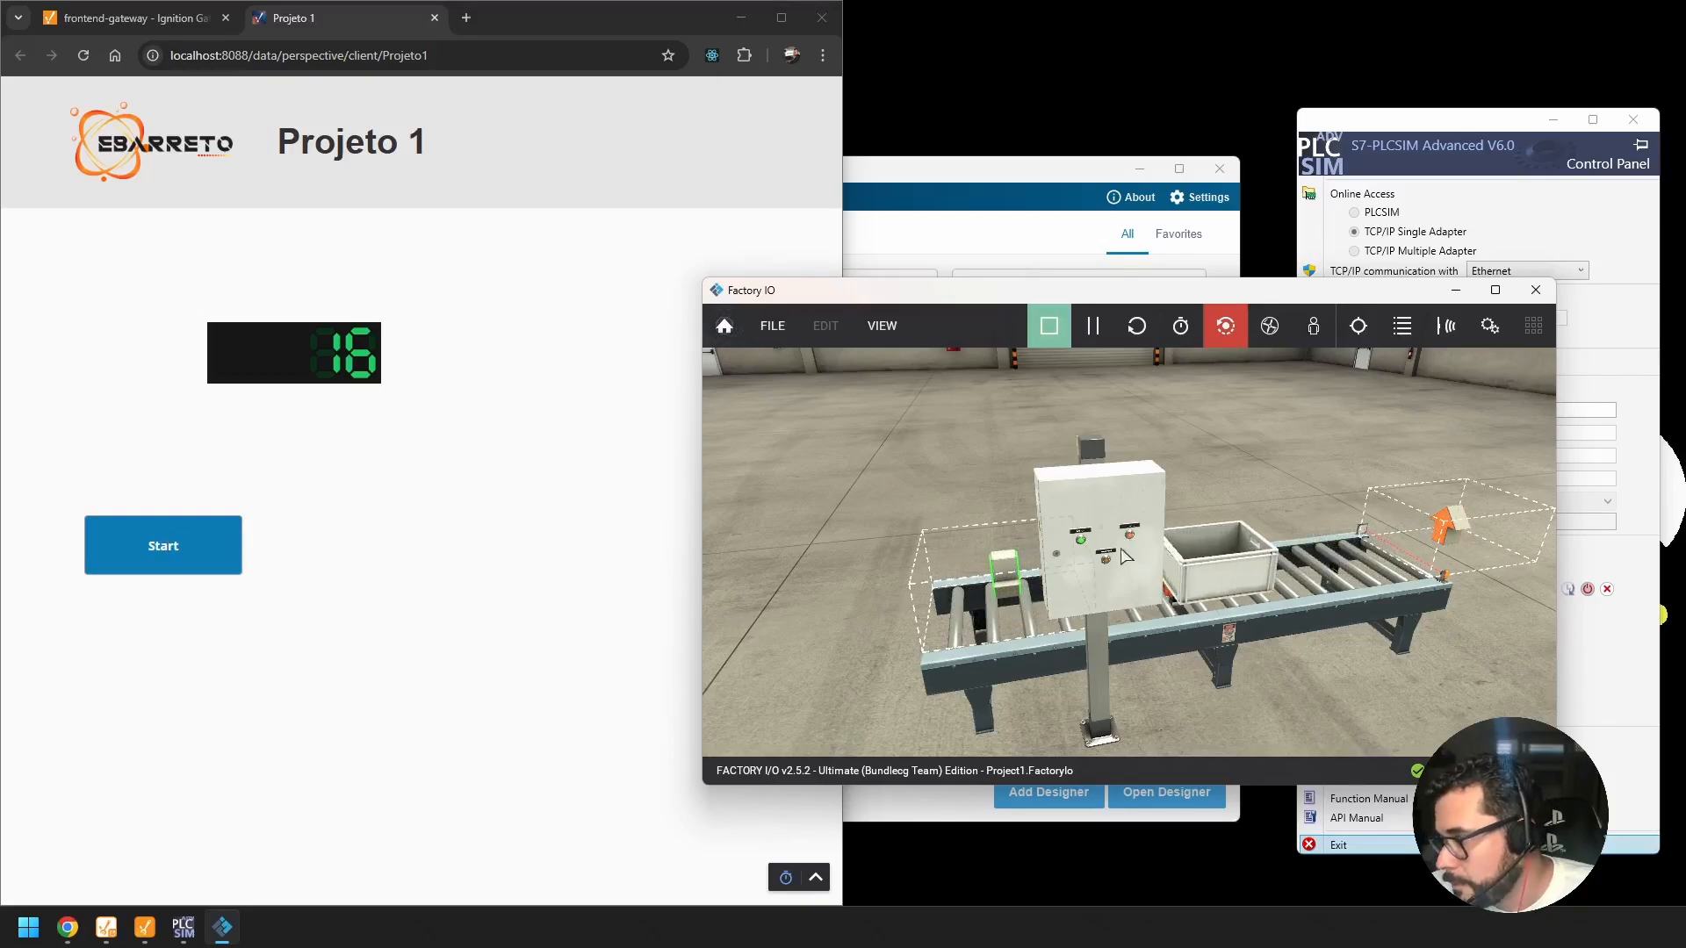
{"action": "left_click", "coordinate": [209, 552]}
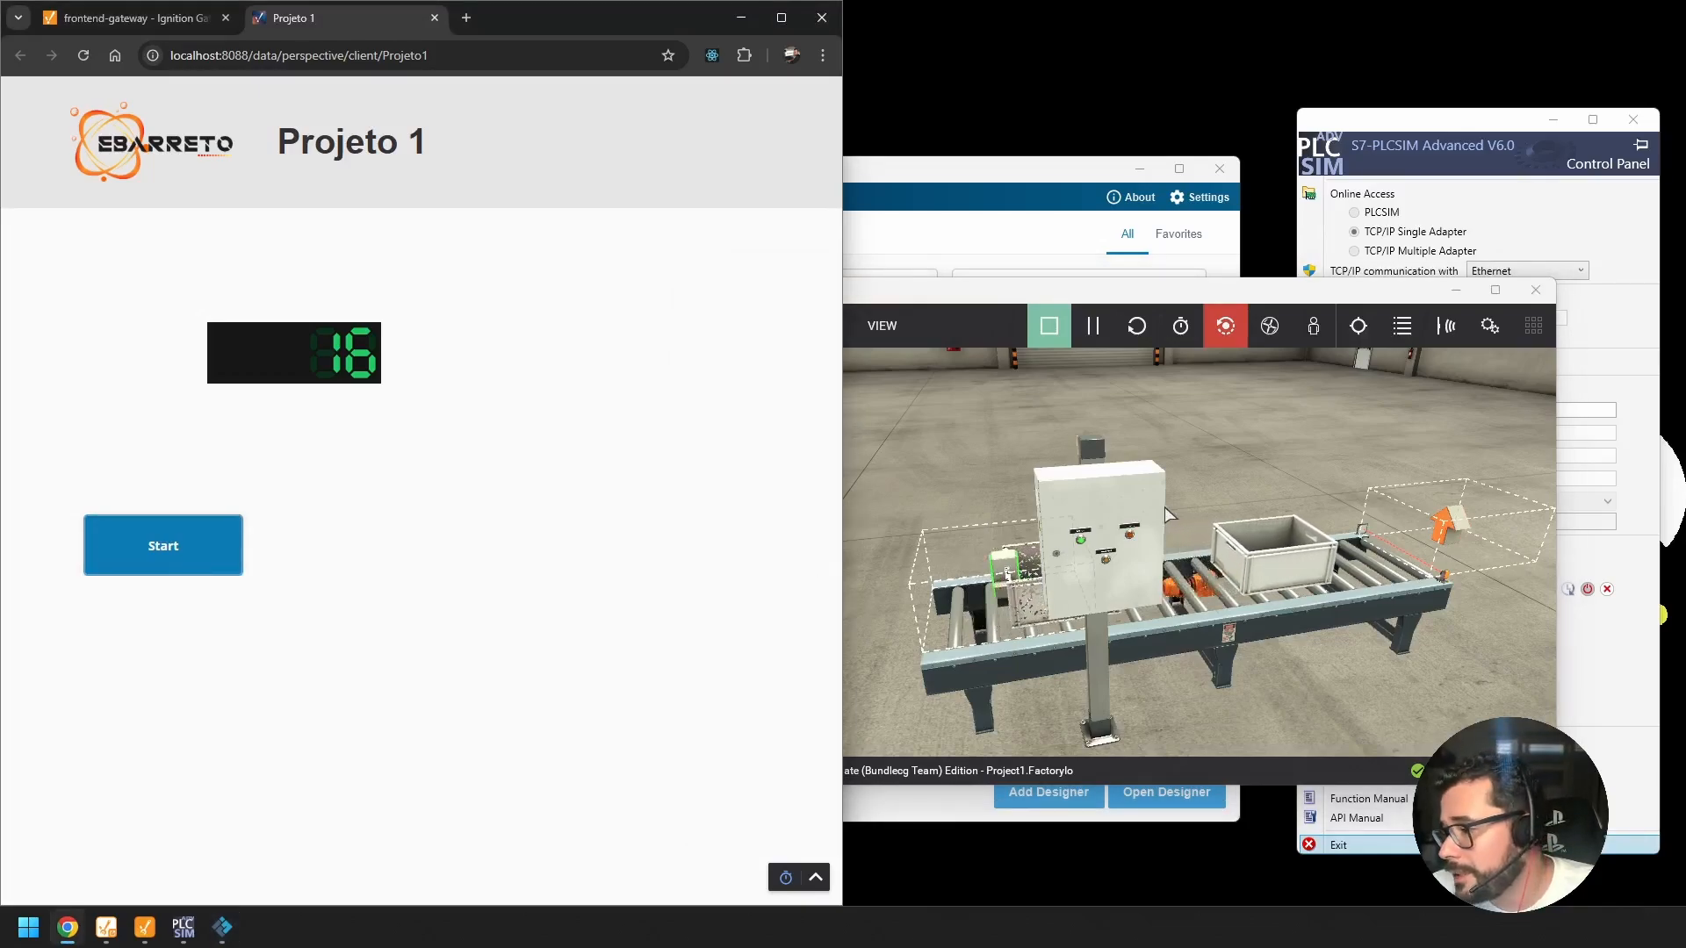
{"action": "left_click", "coordinate": [1133, 562]}
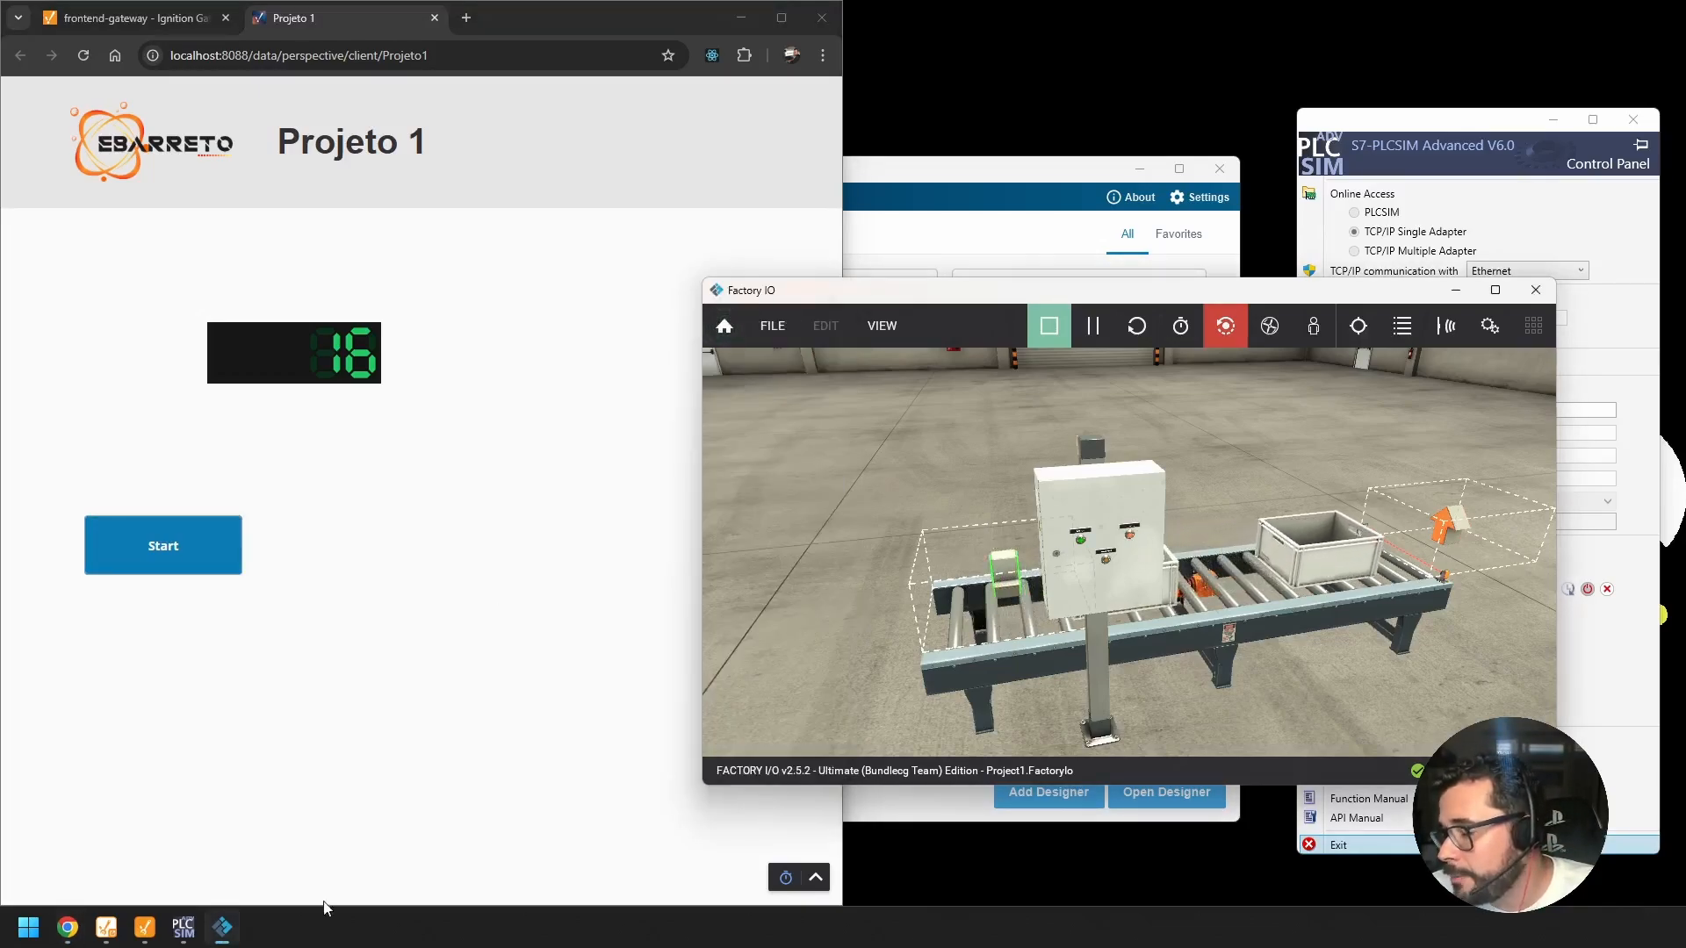
Step: Switch to Ignition Designer, maximize it, keep the Perspective Components palette docked open, and search the palette for "button"
{"action": "left_click", "coordinate": [148, 929]}
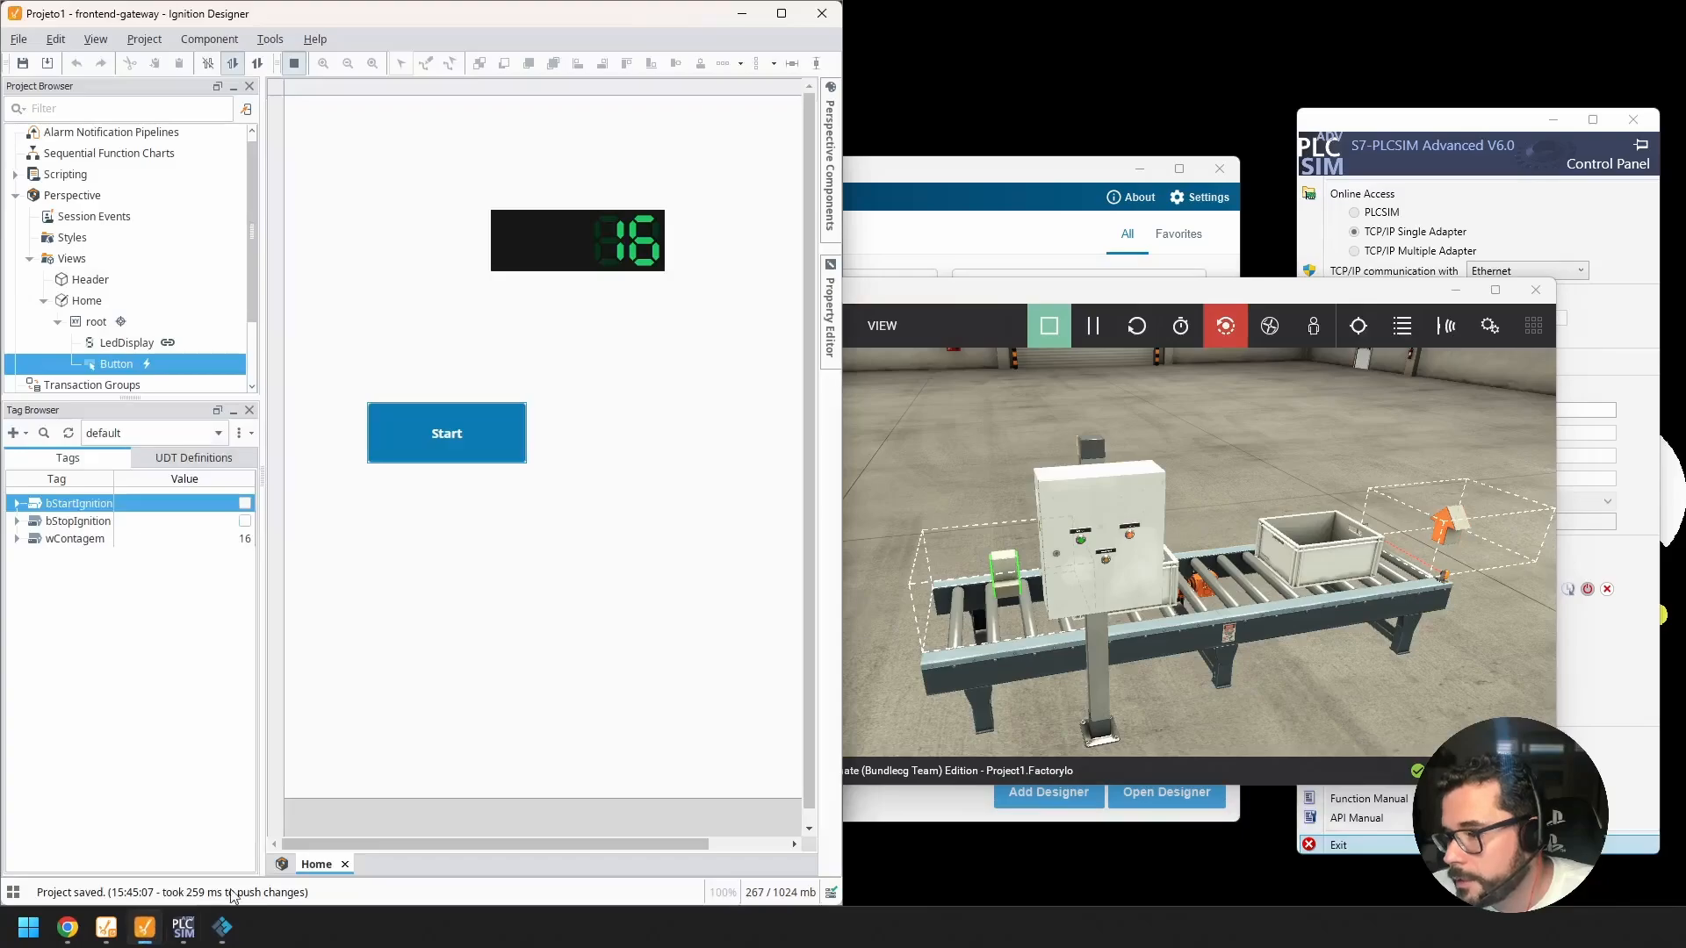
{"action": "left_click", "coordinate": [784, 17]}
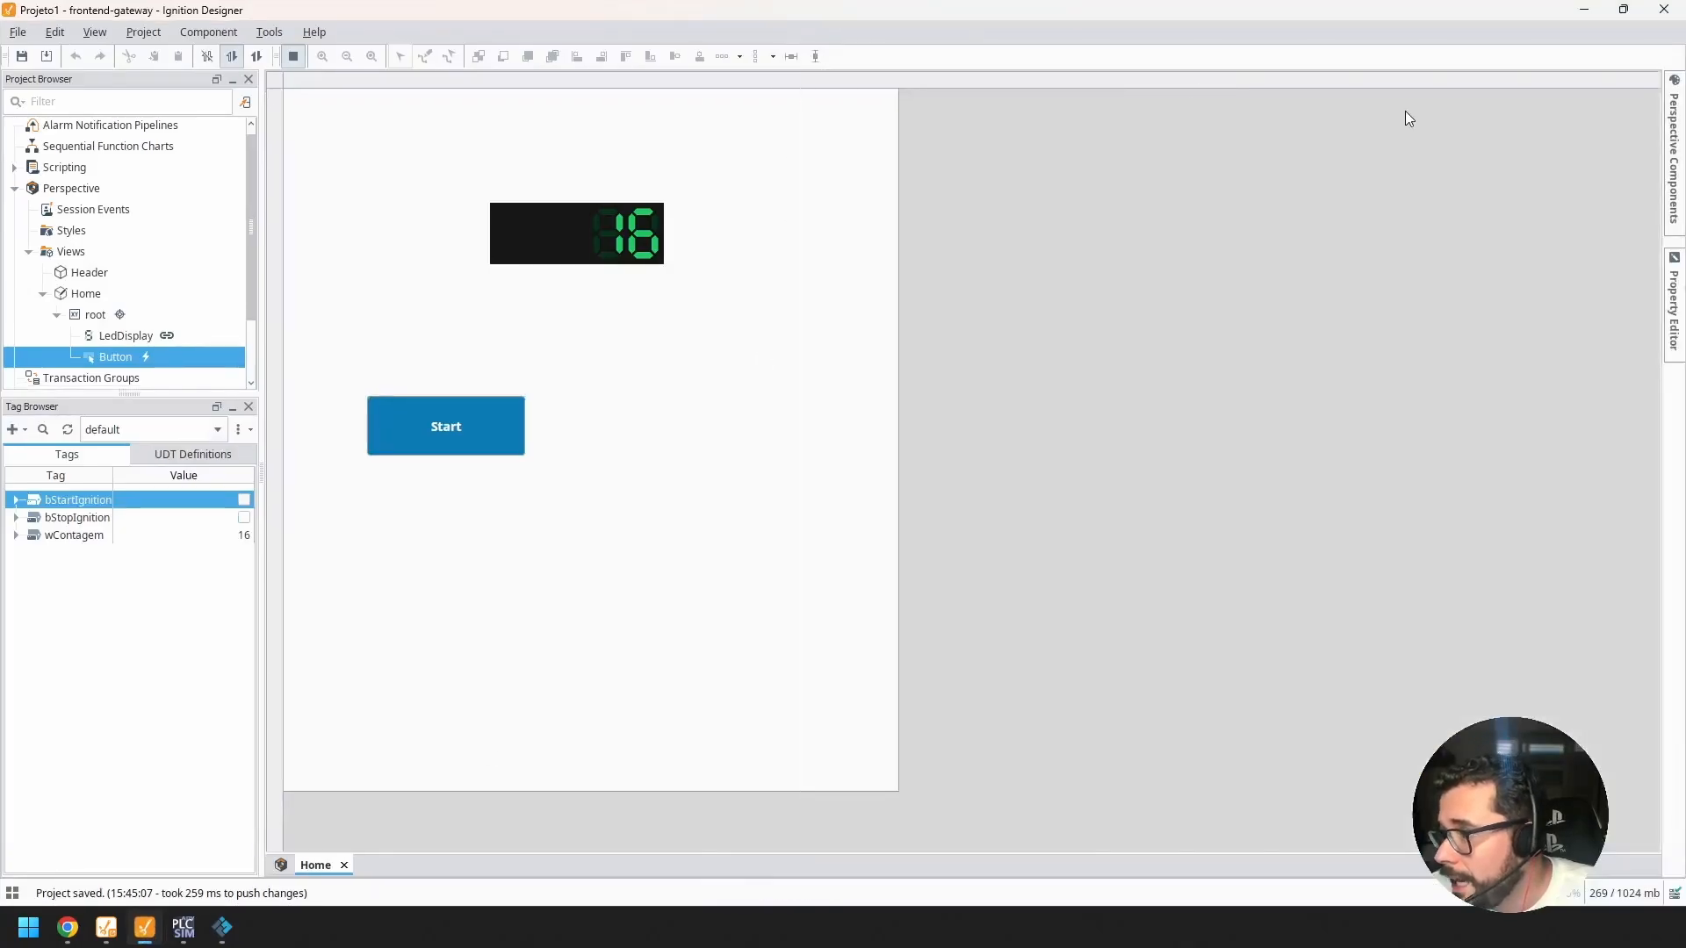
{"action": "left_click", "coordinate": [1675, 103]}
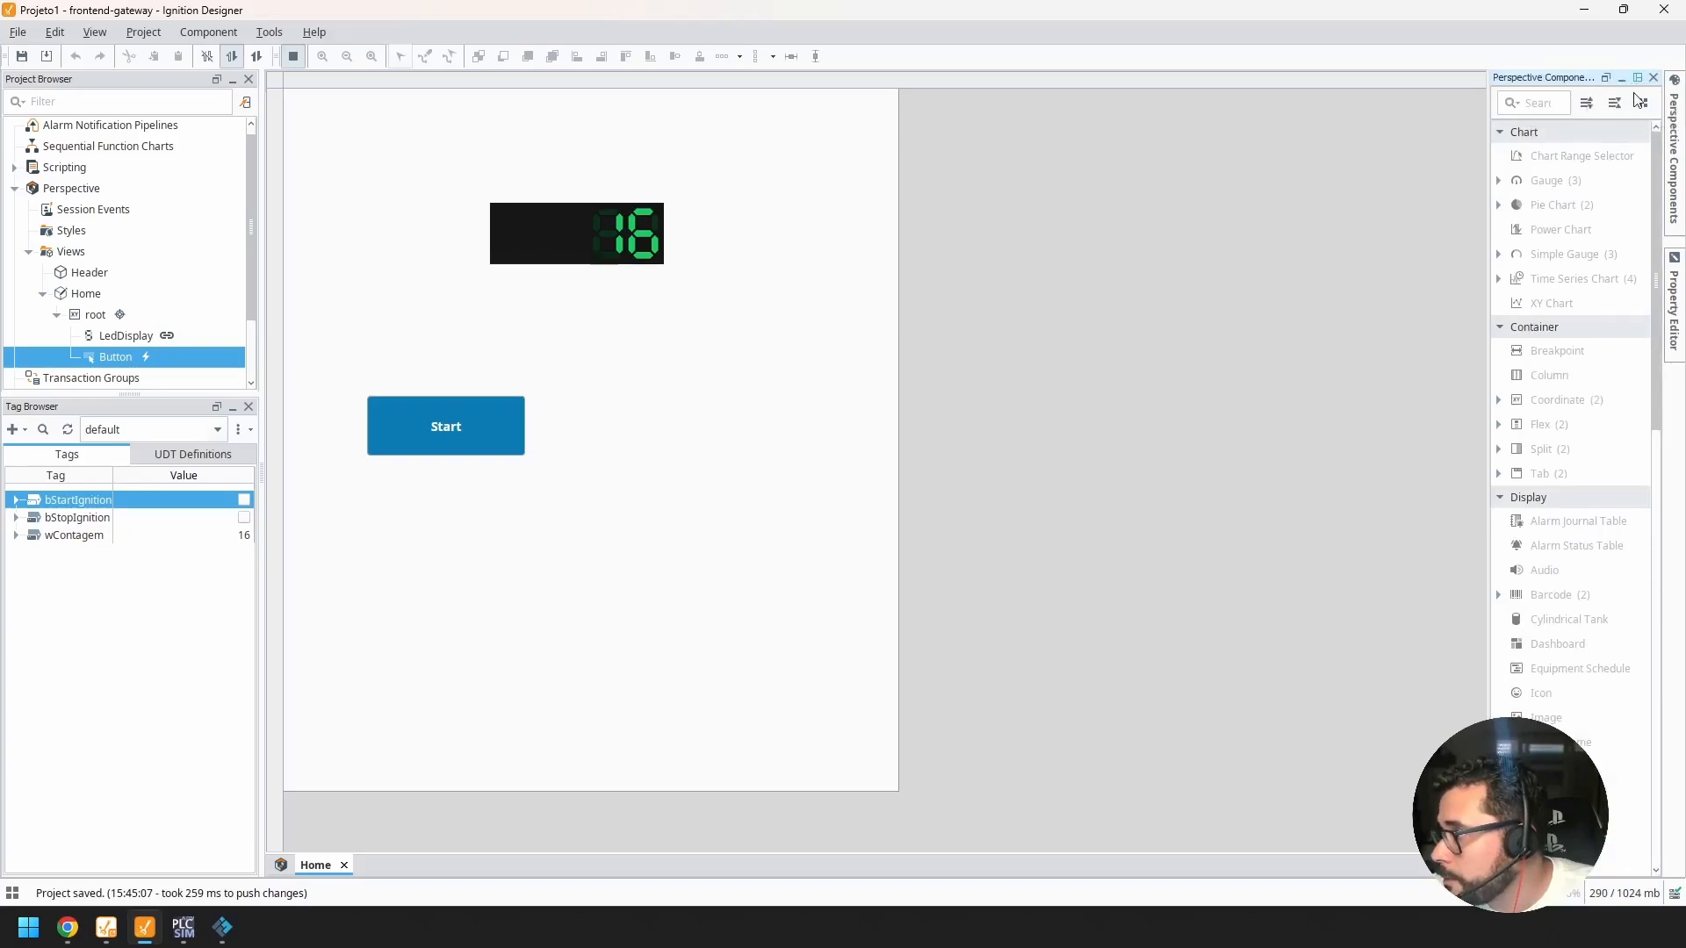
{"action": "left_click", "coordinate": [1638, 78]}
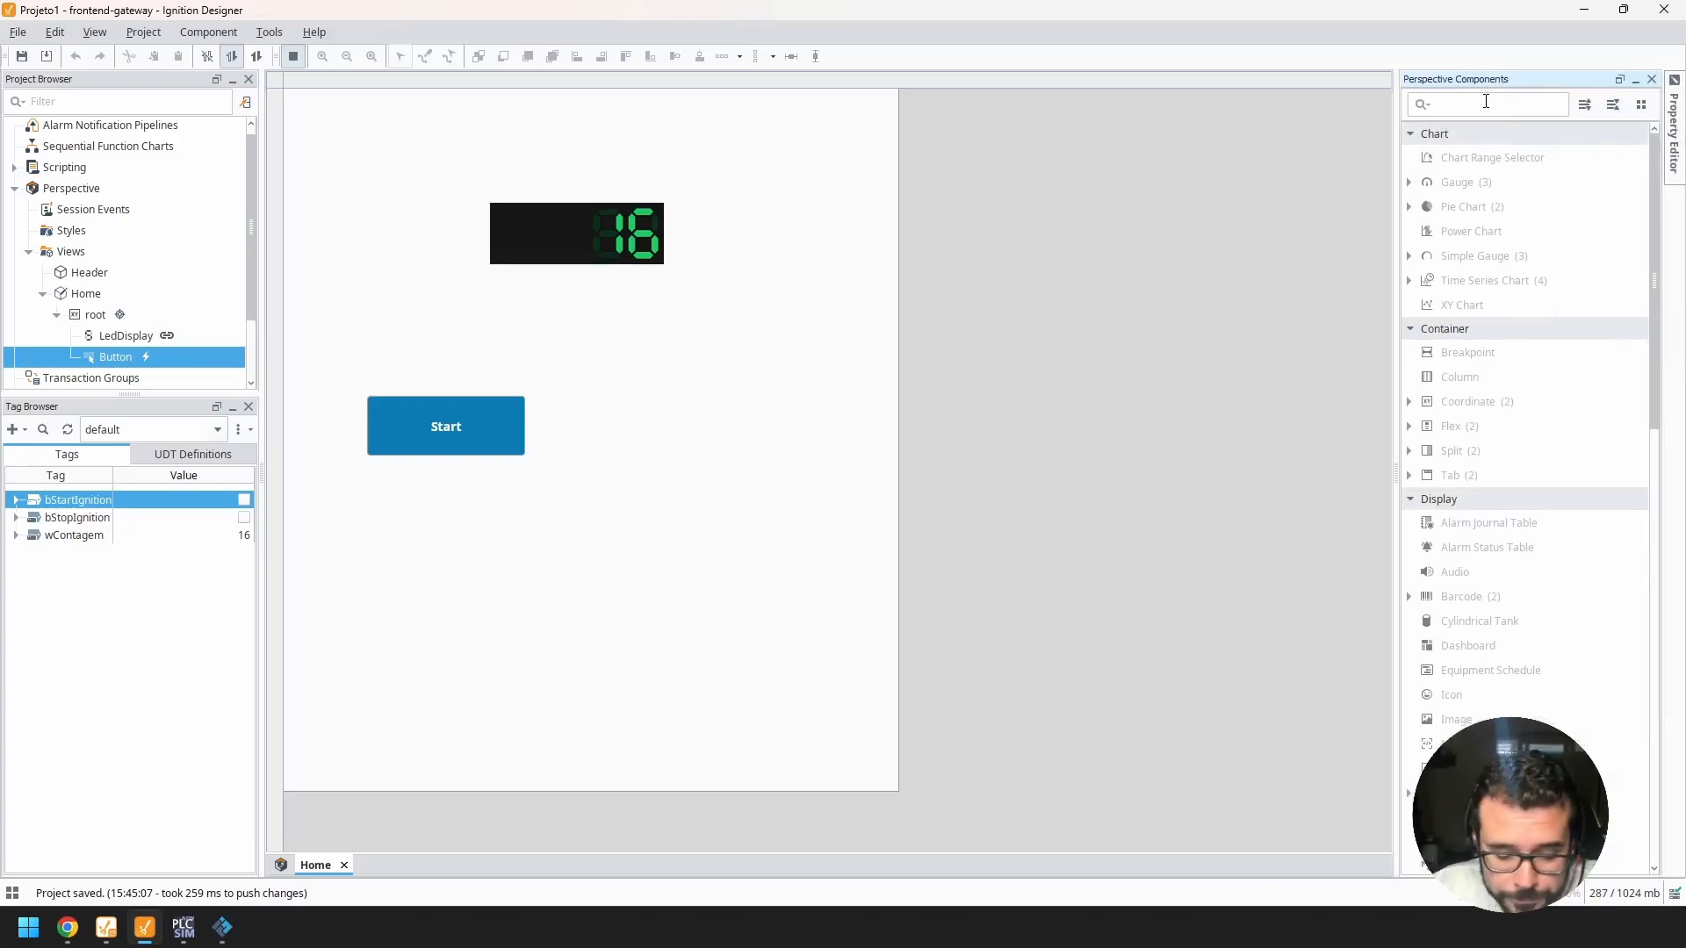
{"action": "type", "text": "button"}
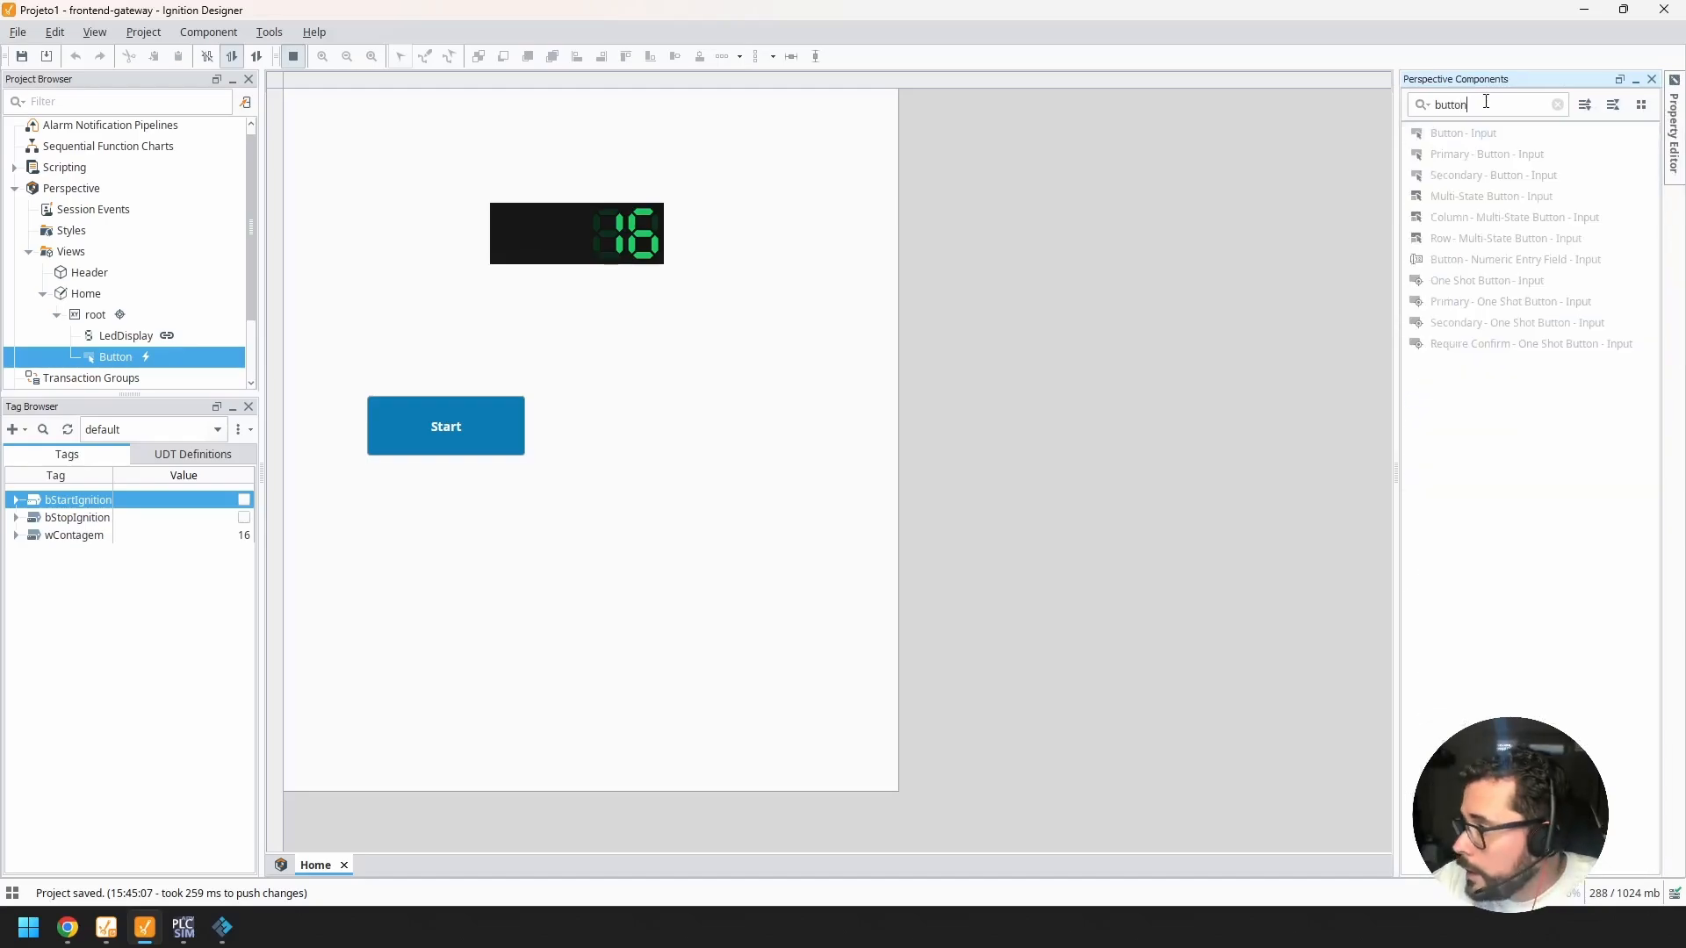
Step: Leave preview mode and place a One Shot Button below the existing Start button in the Home view
{"action": "left_click", "coordinate": [294, 57]}
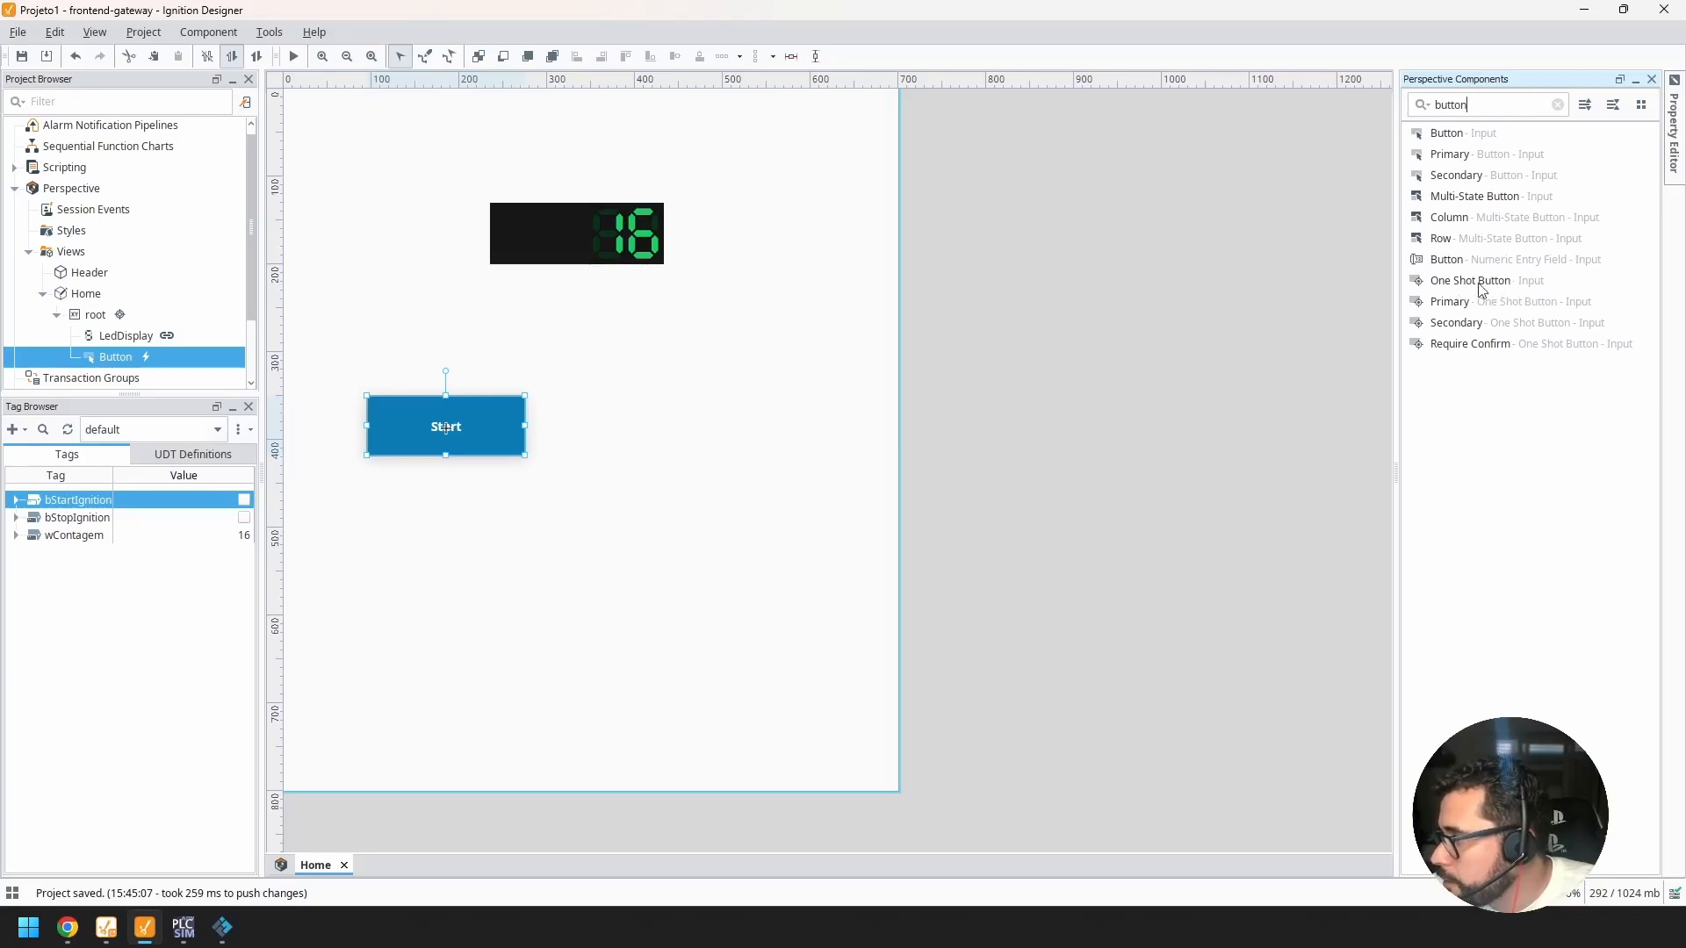
{"action": "left_click_drag", "start_coordinate": [1486, 285], "coordinate": [520, 573]}
{"action": "double_click", "coordinate": [495, 533]}
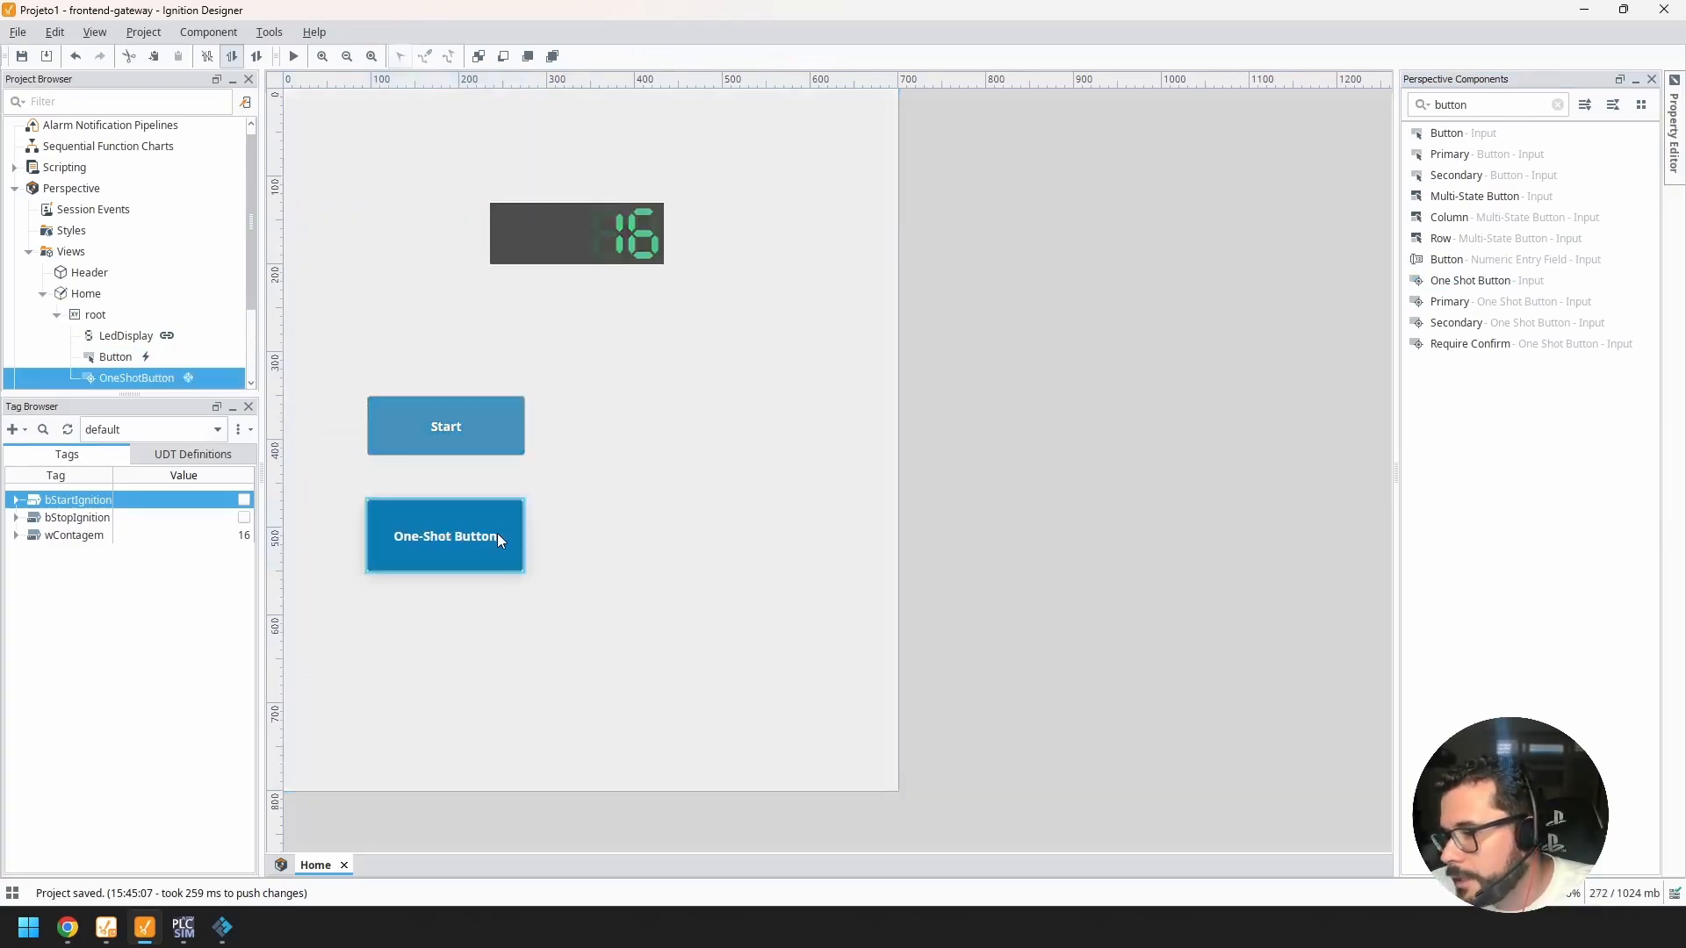
Step: Dock the Perspective Property Editor open and set the One Shot Button's readyState text to "Start"
{"action": "left_click", "coordinate": [1675, 102]}
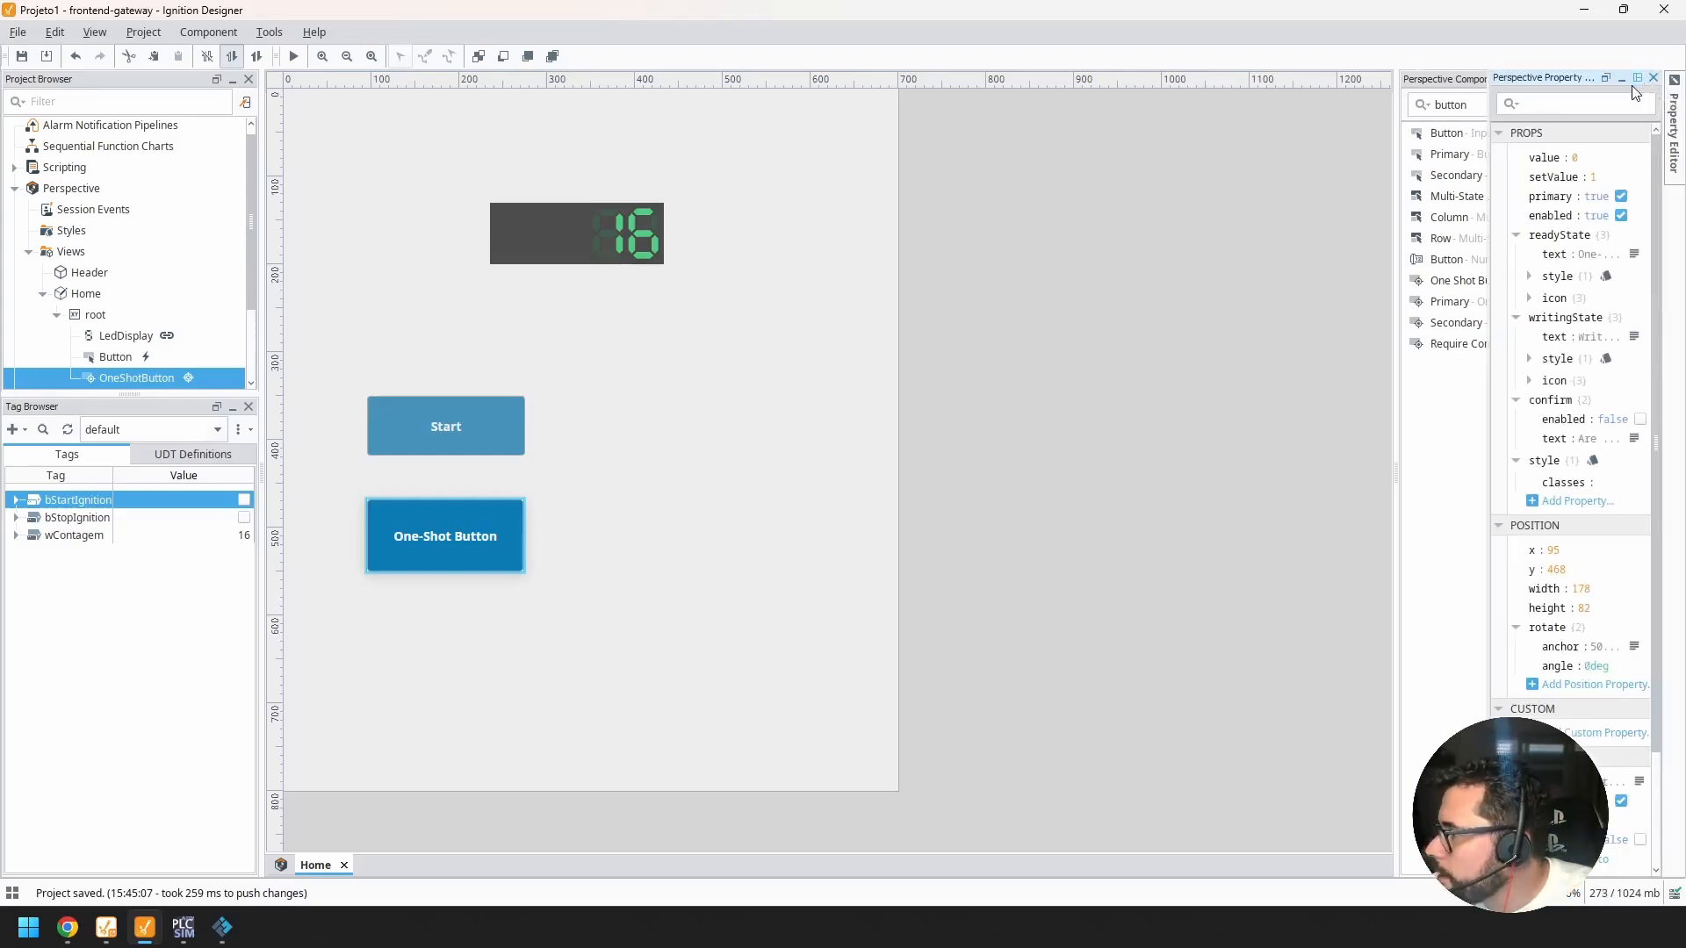
{"action": "left_click", "coordinate": [1636, 81]}
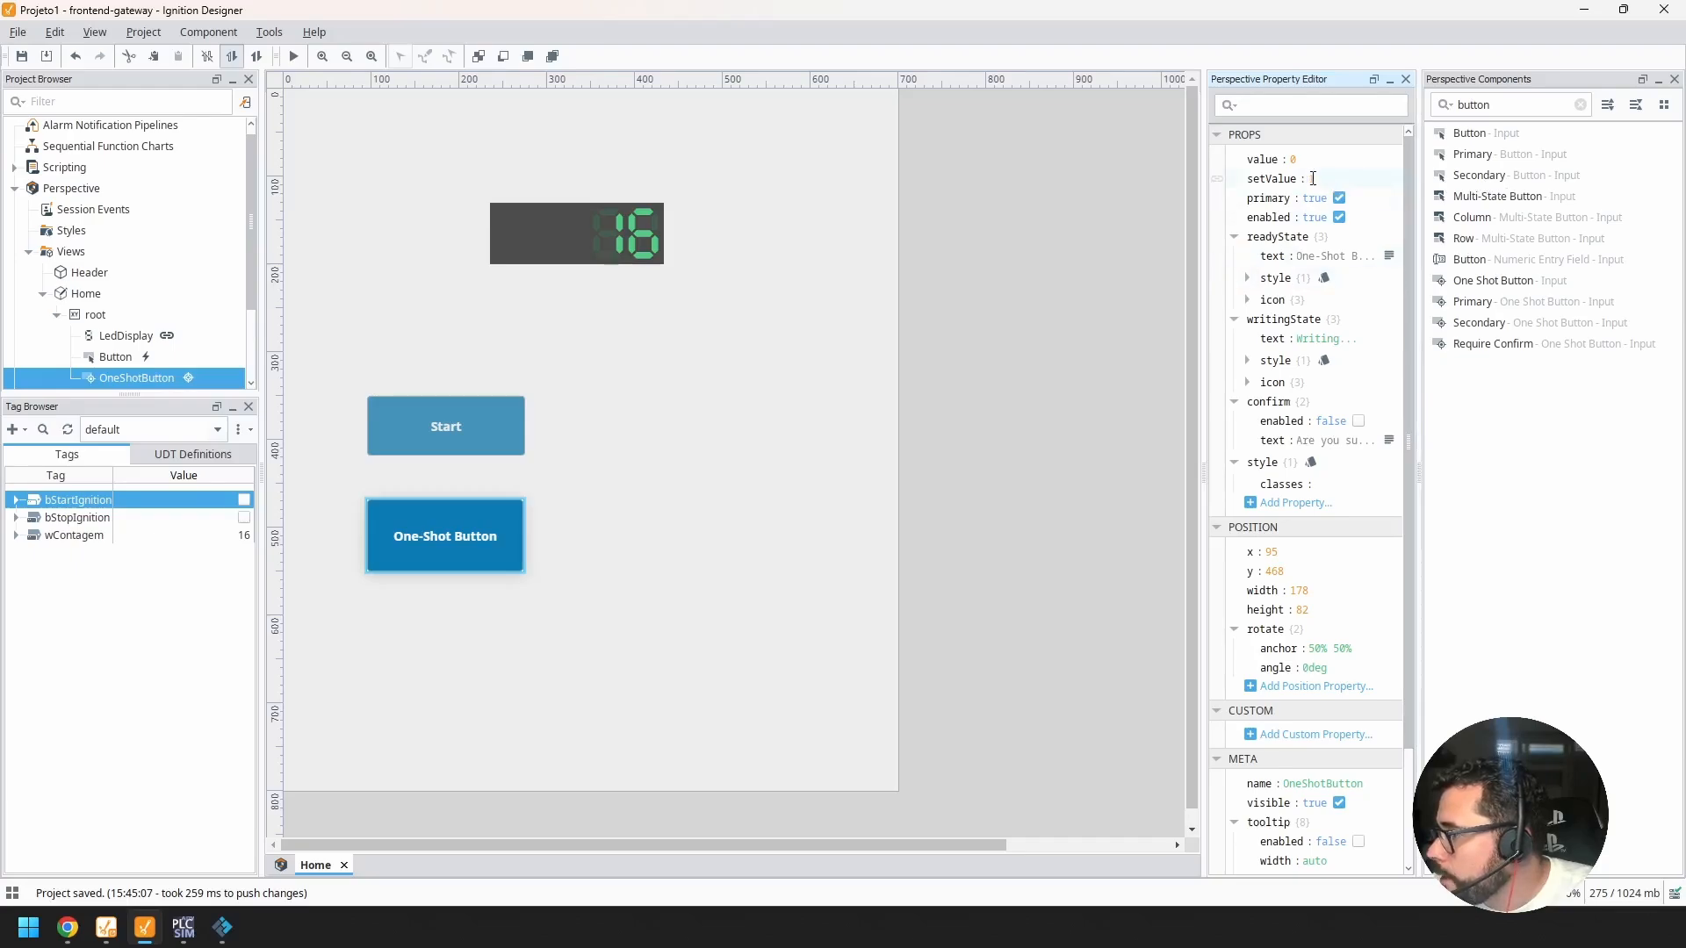
{"action": "left_click", "coordinate": [440, 543]}
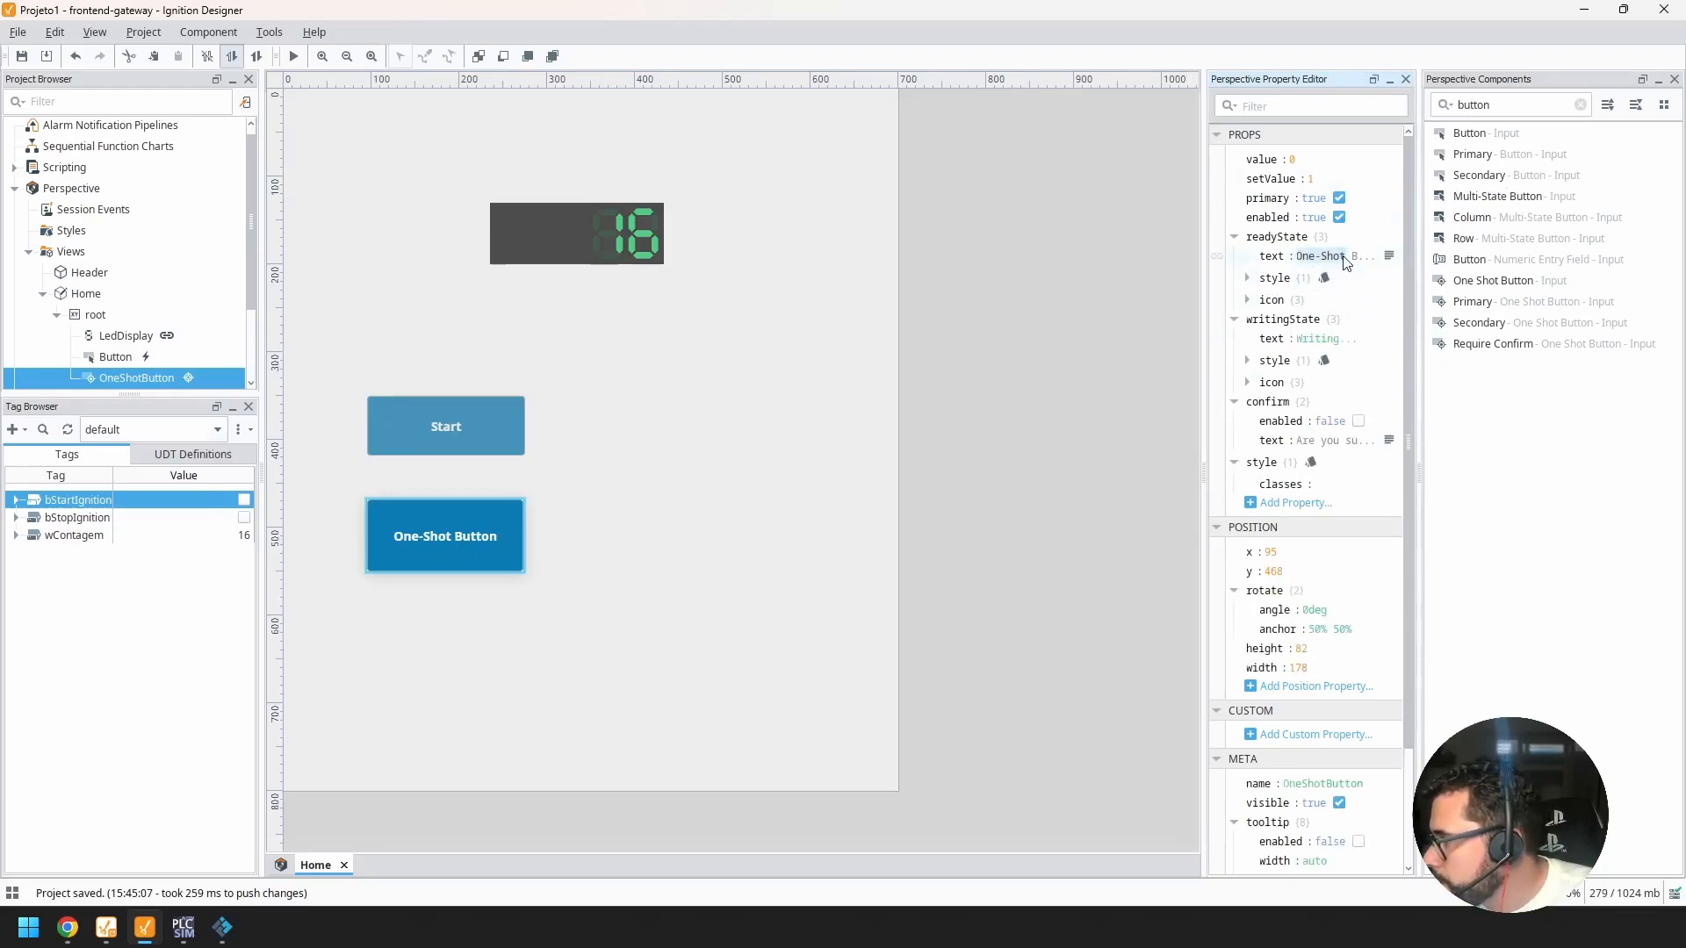
{"action": "left_click", "coordinate": [1389, 256]}
{"action": "key", "text": "ctrl+a"}
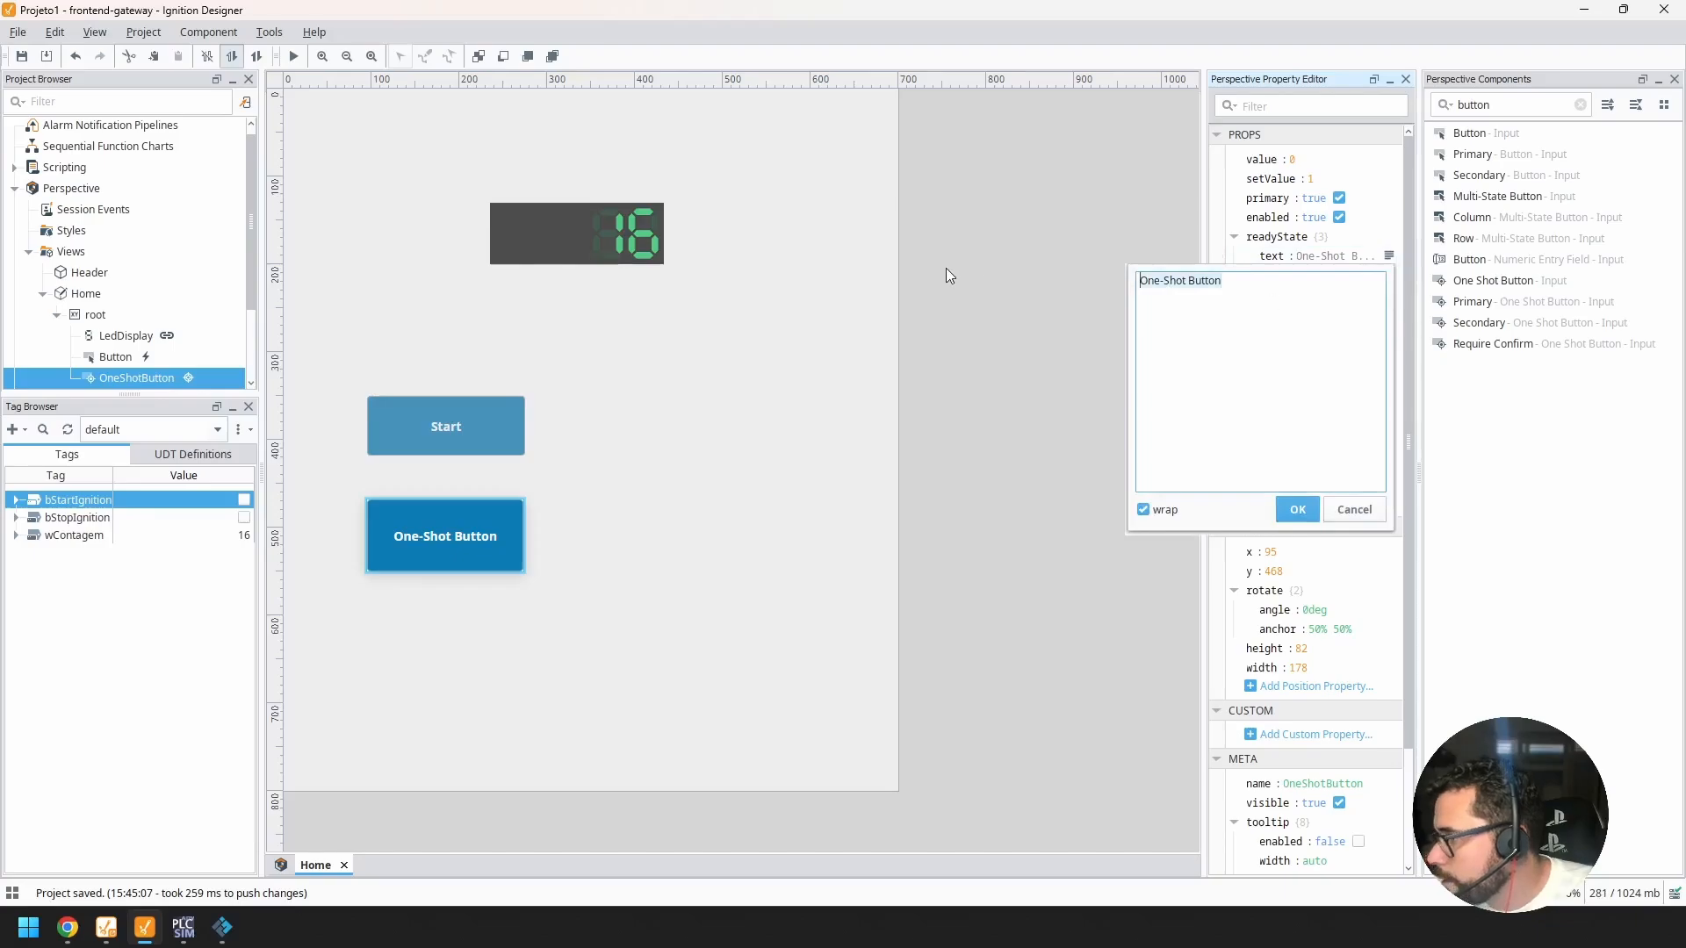
{"action": "type", "text": "Start"}
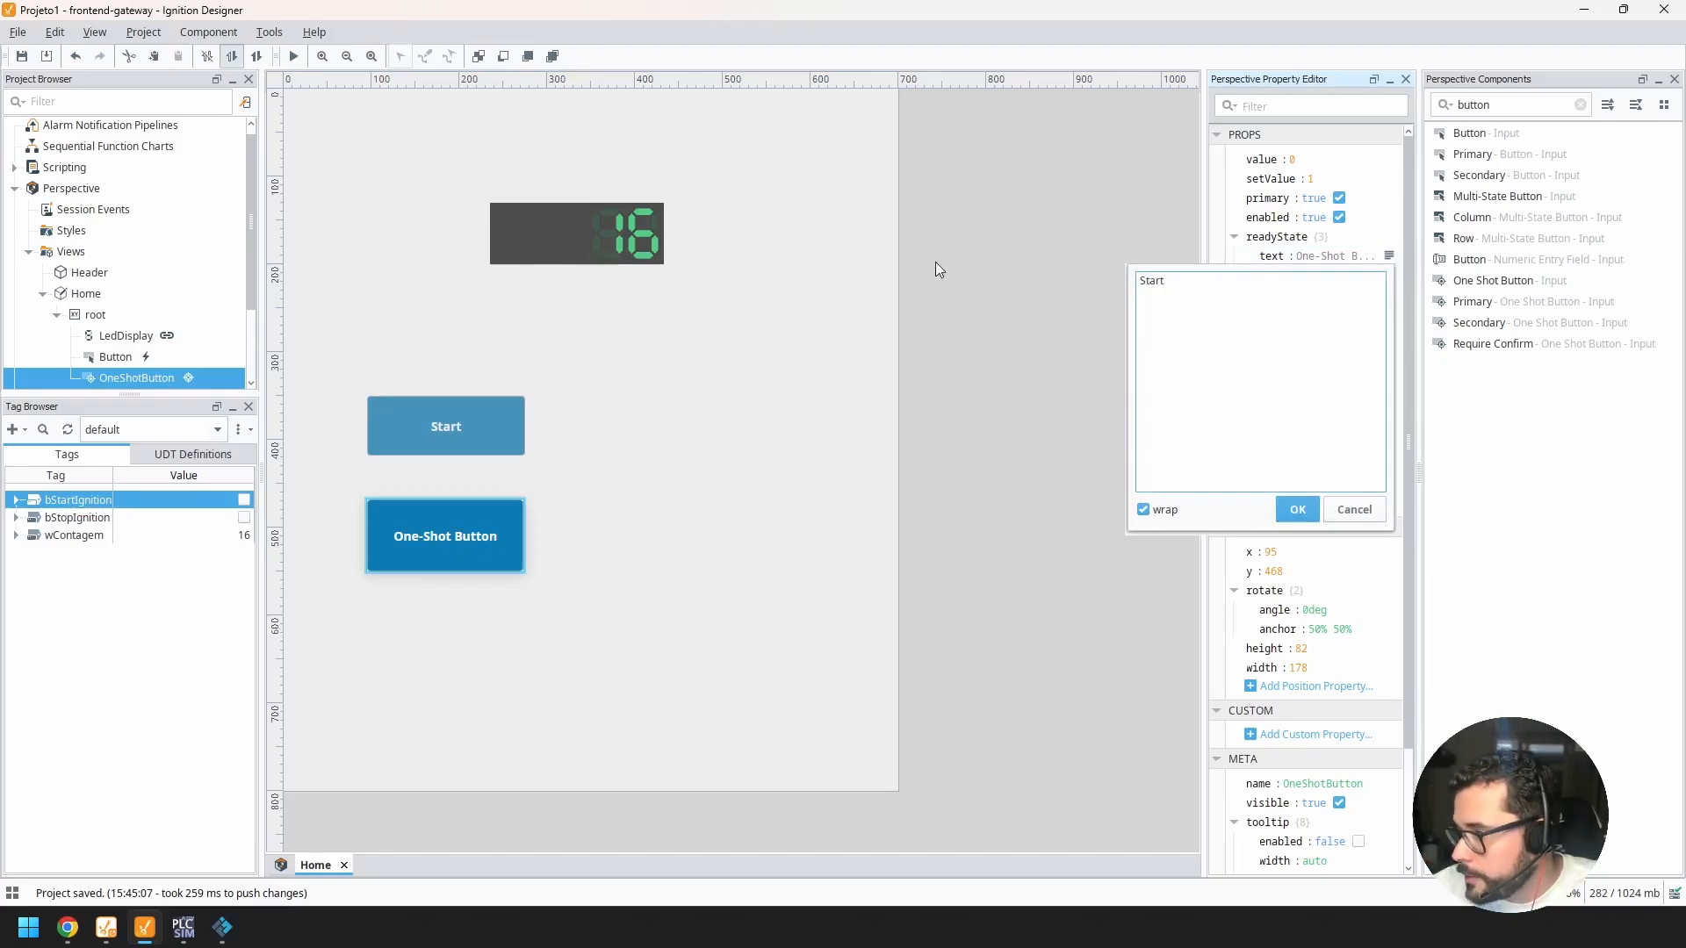
{"action": "left_click", "coordinate": [1299, 510]}
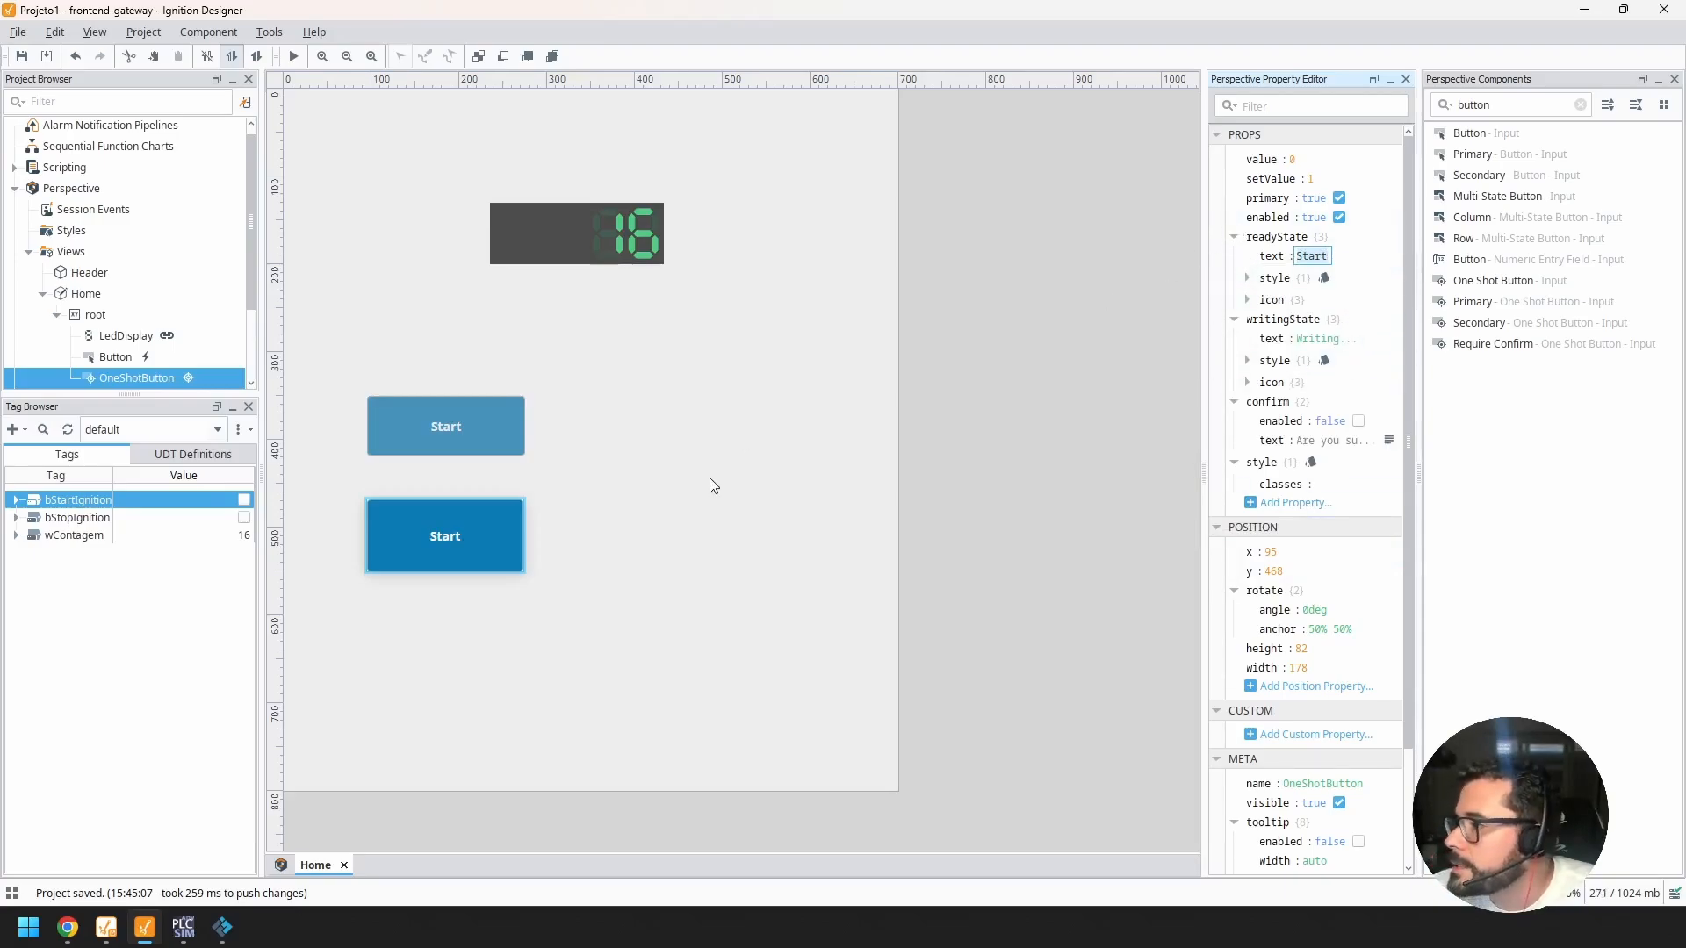
{"action": "left_click", "coordinate": [505, 557]}
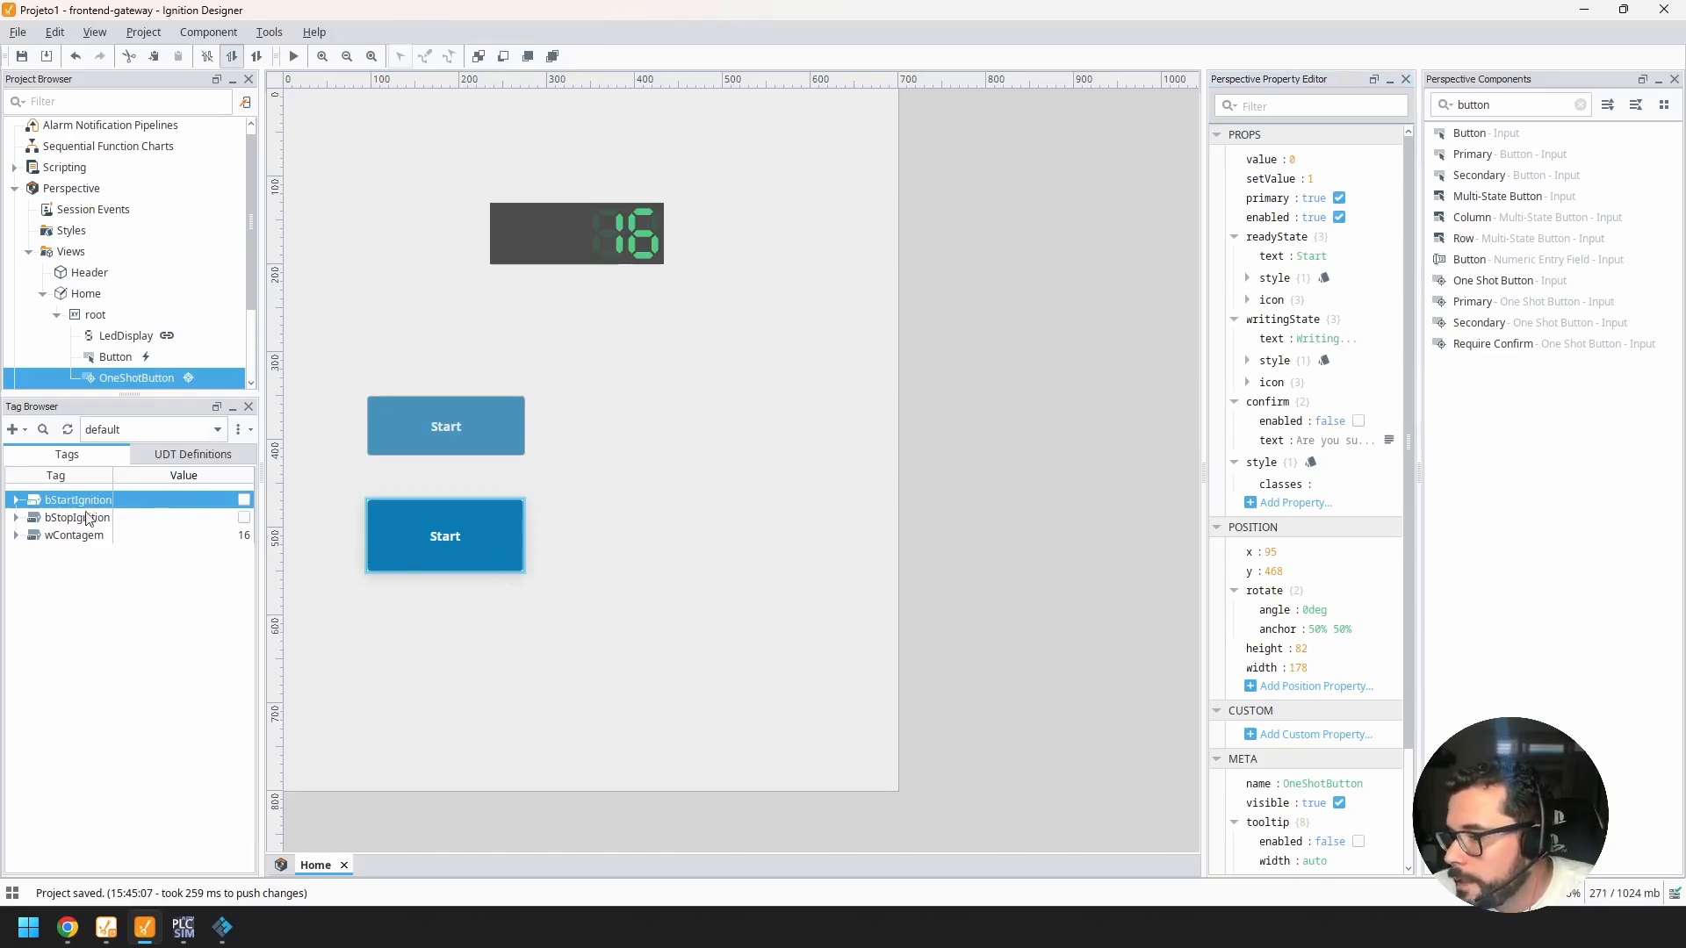
{"action": "left_click_drag", "start_coordinate": [75, 508], "coordinate": [292, 501]}
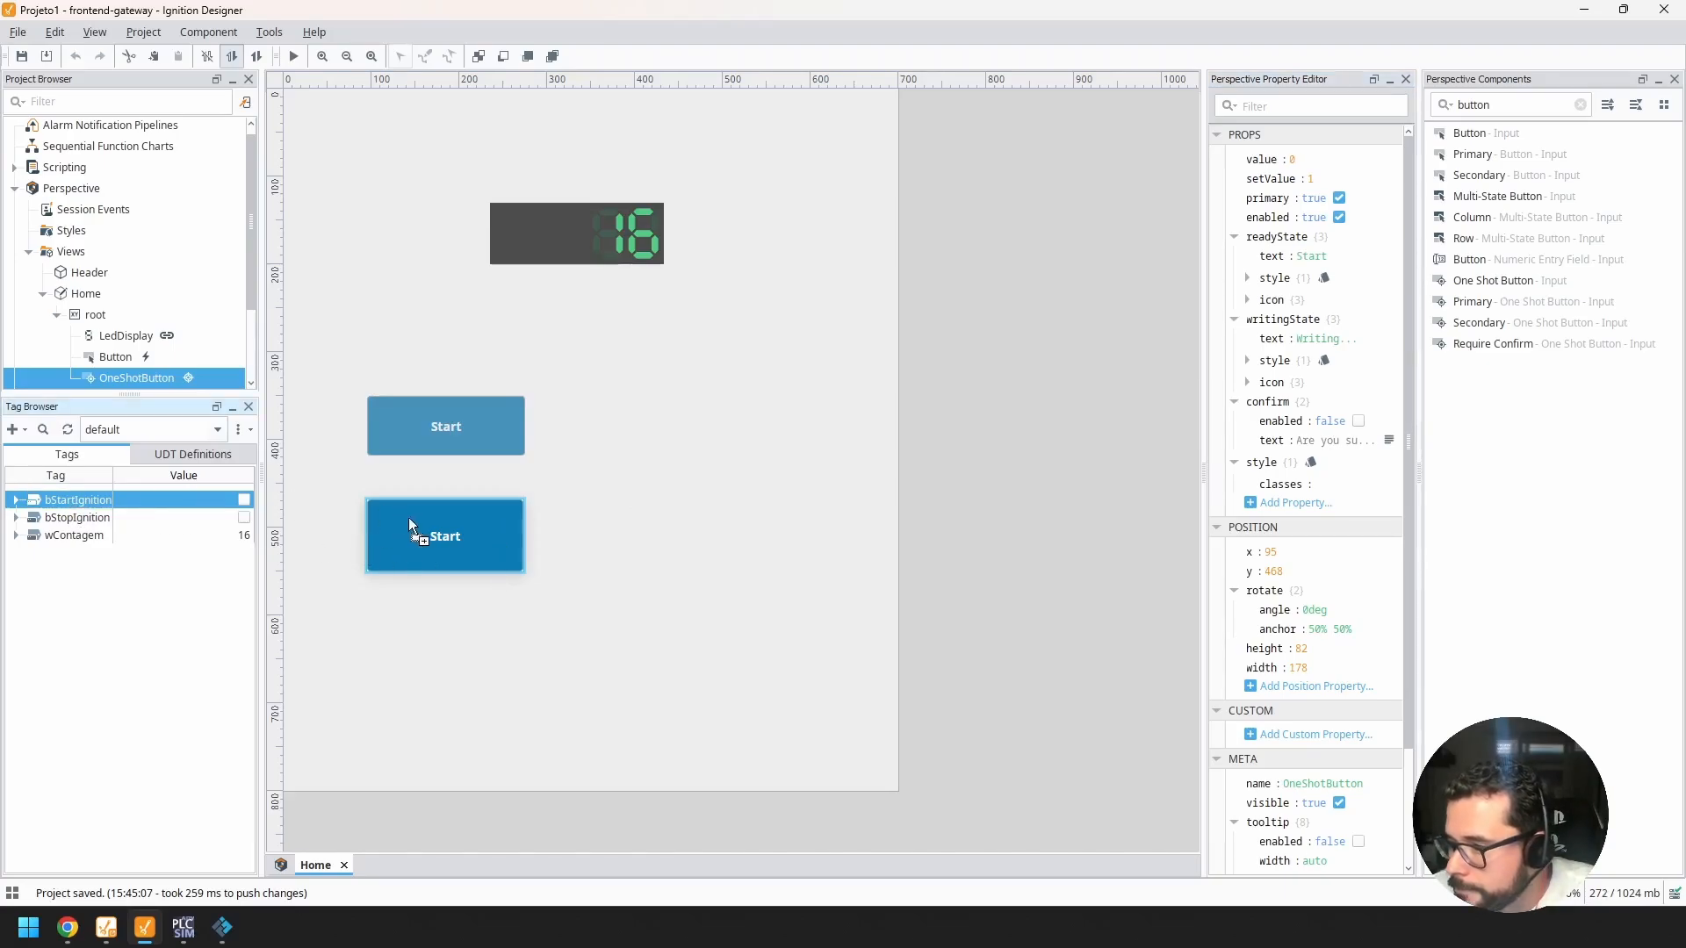
{"action": "left_click_drag", "start_coordinate": [408, 519], "coordinate": [412, 521]}
{"action": "left_click", "coordinate": [658, 562]}
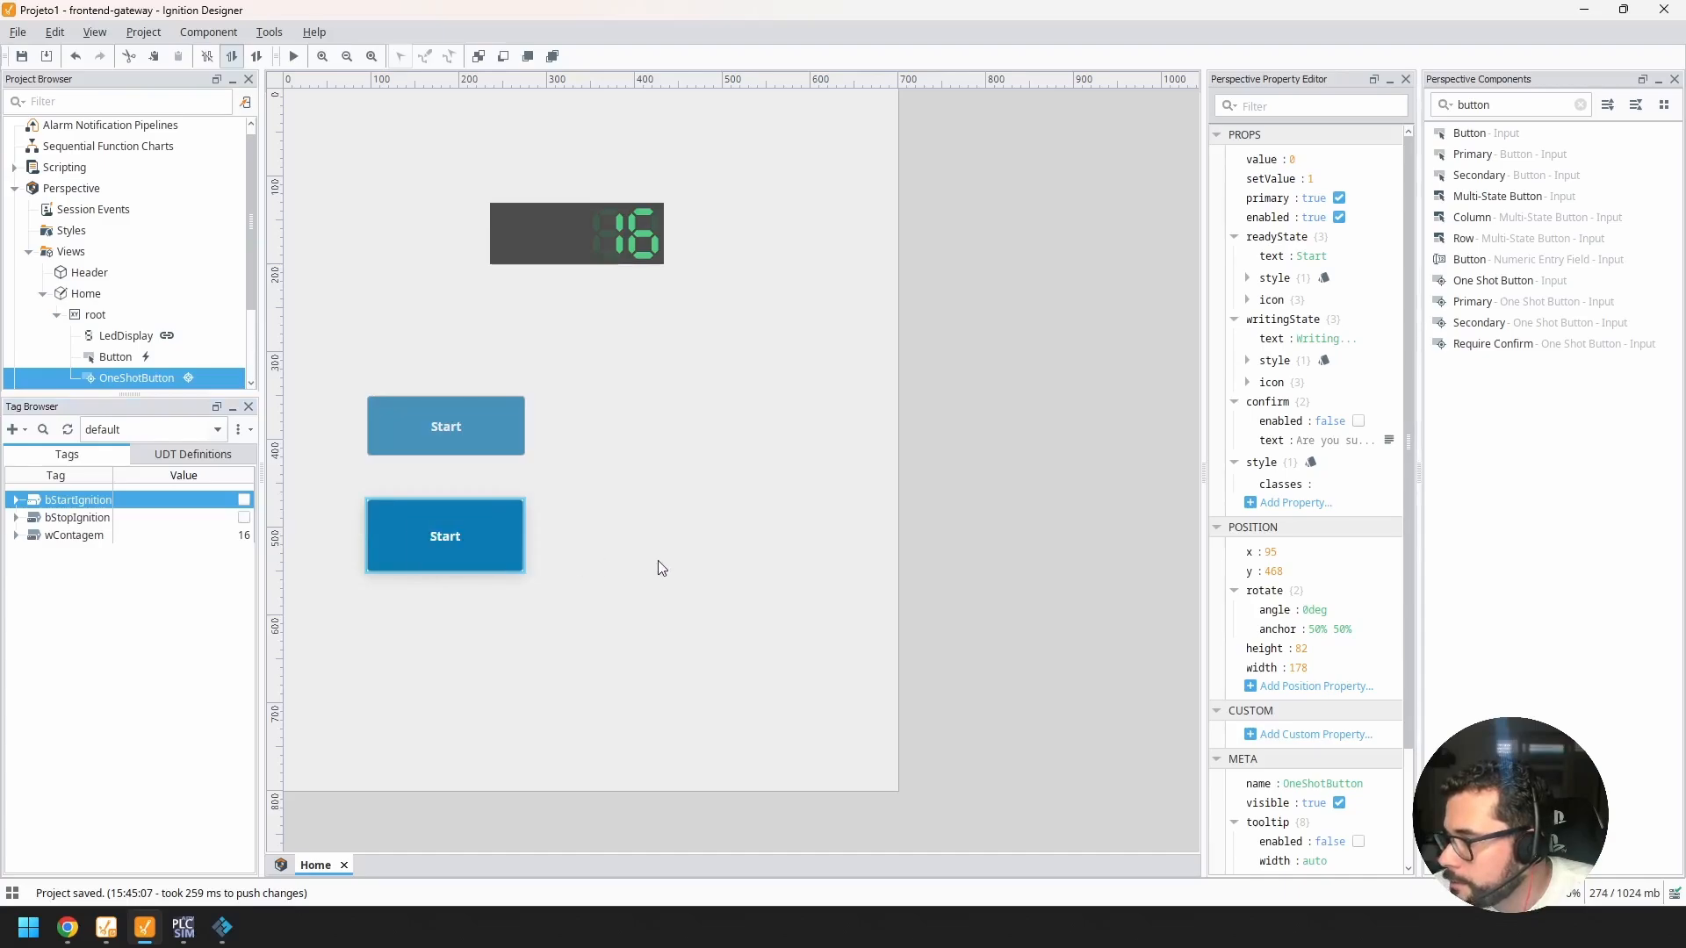
{"action": "left_click", "coordinate": [1223, 161]}
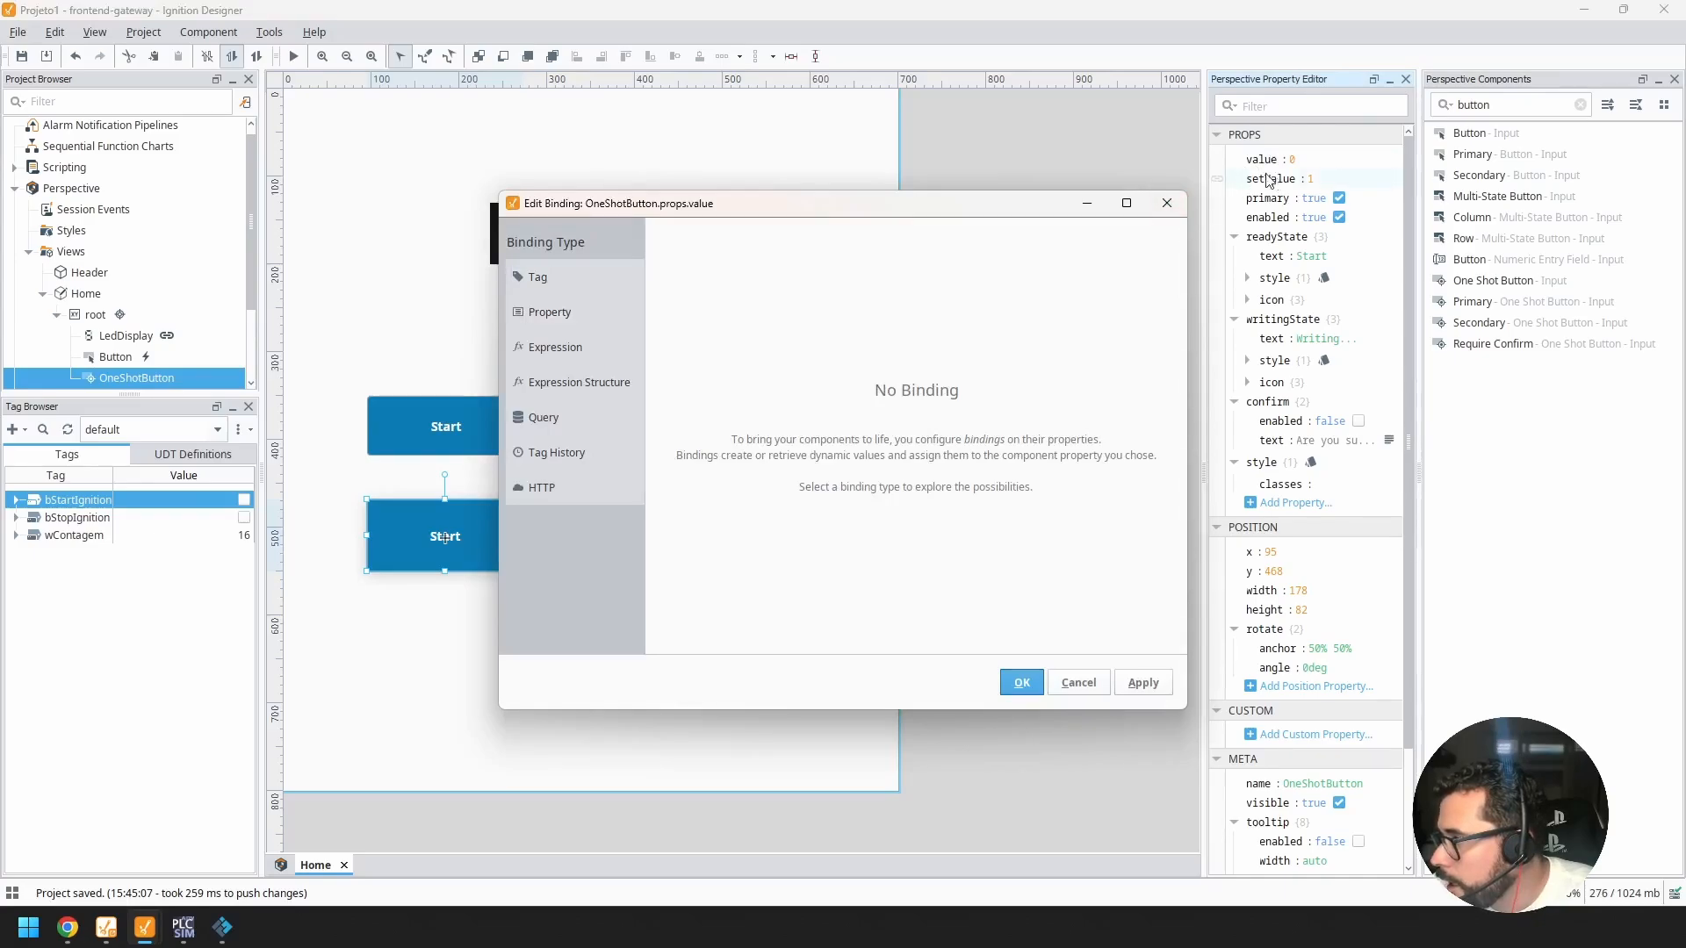
{"action": "left_click", "coordinate": [1167, 203]}
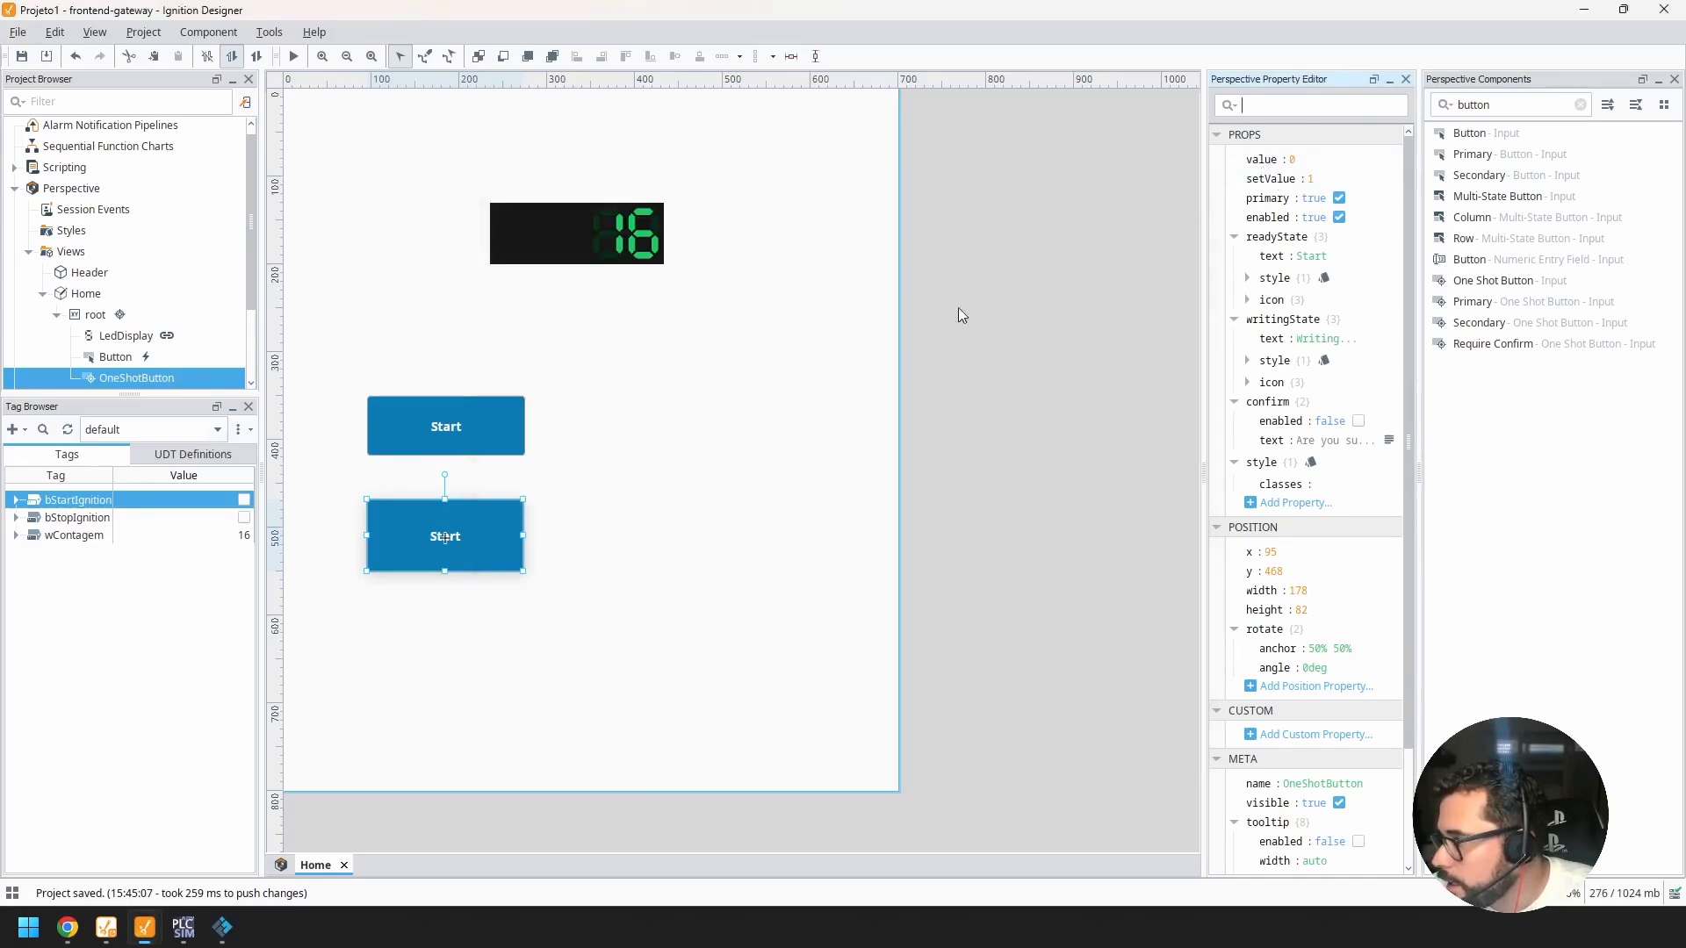
Step: Bind the One Shot Button's value property to the bStartIgnition tag
{"action": "left_click", "coordinate": [58, 501]}
{"action": "left_click_drag", "start_coordinate": [1245, 180], "coordinate": [1260, 166]}
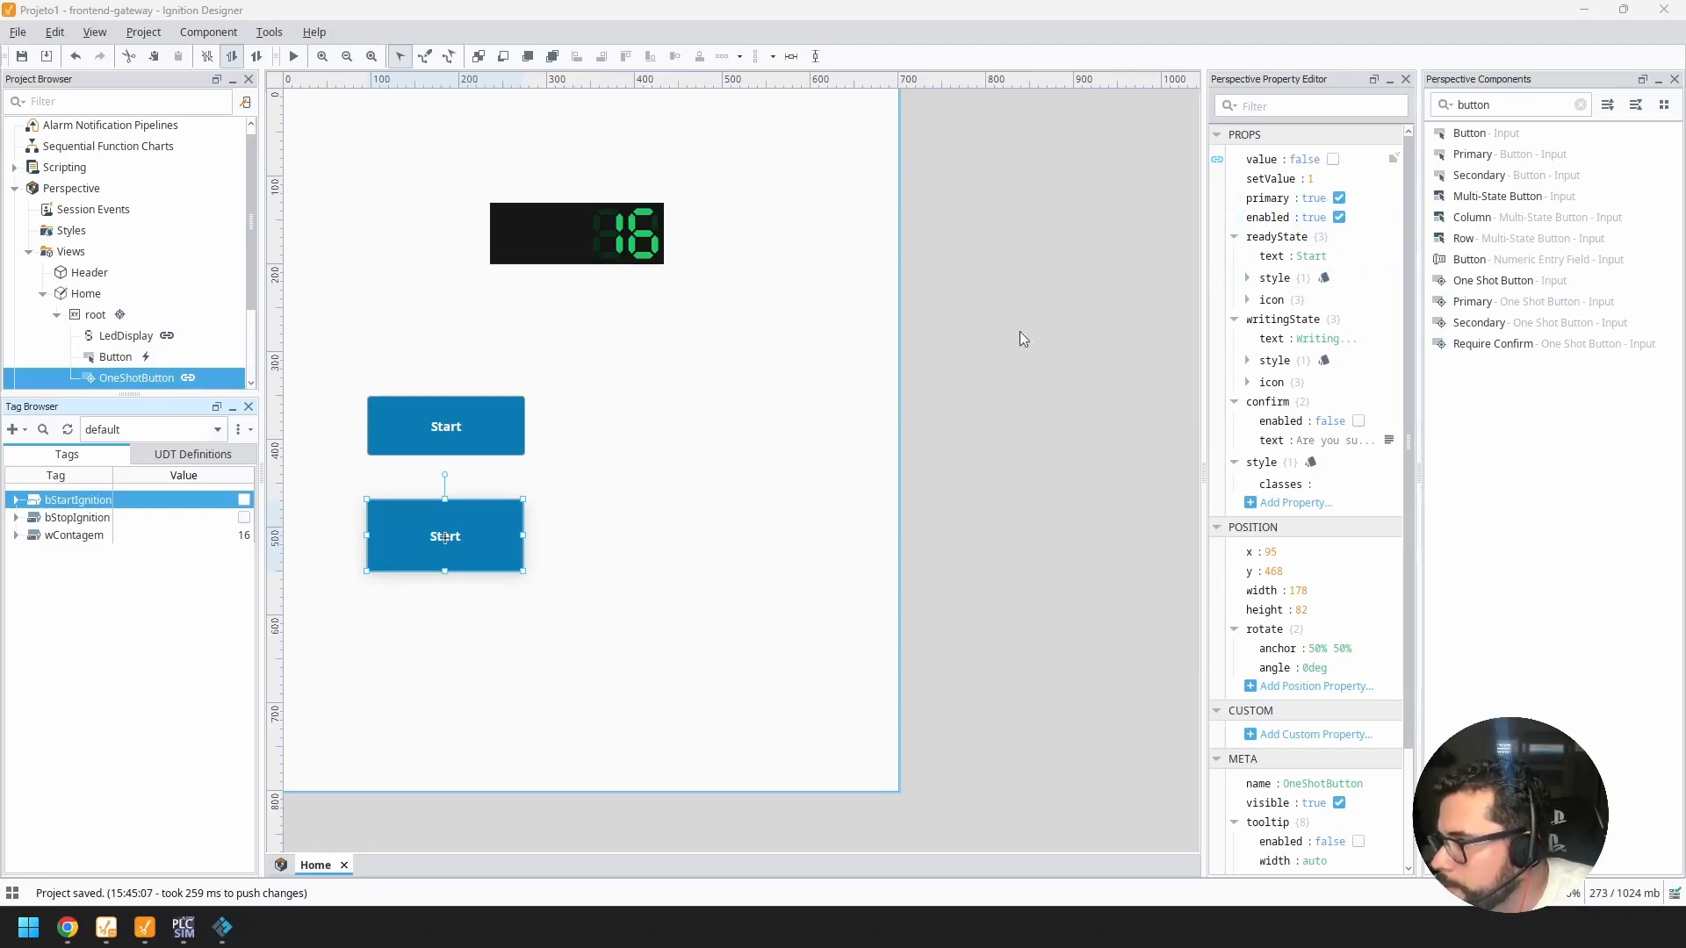
Step: Preview the Home view, arrange Ignition Designer beside Factory IO, and collapse the Designer's Property Editor and Perspective Components panes
{"action": "left_click", "coordinate": [293, 55]}
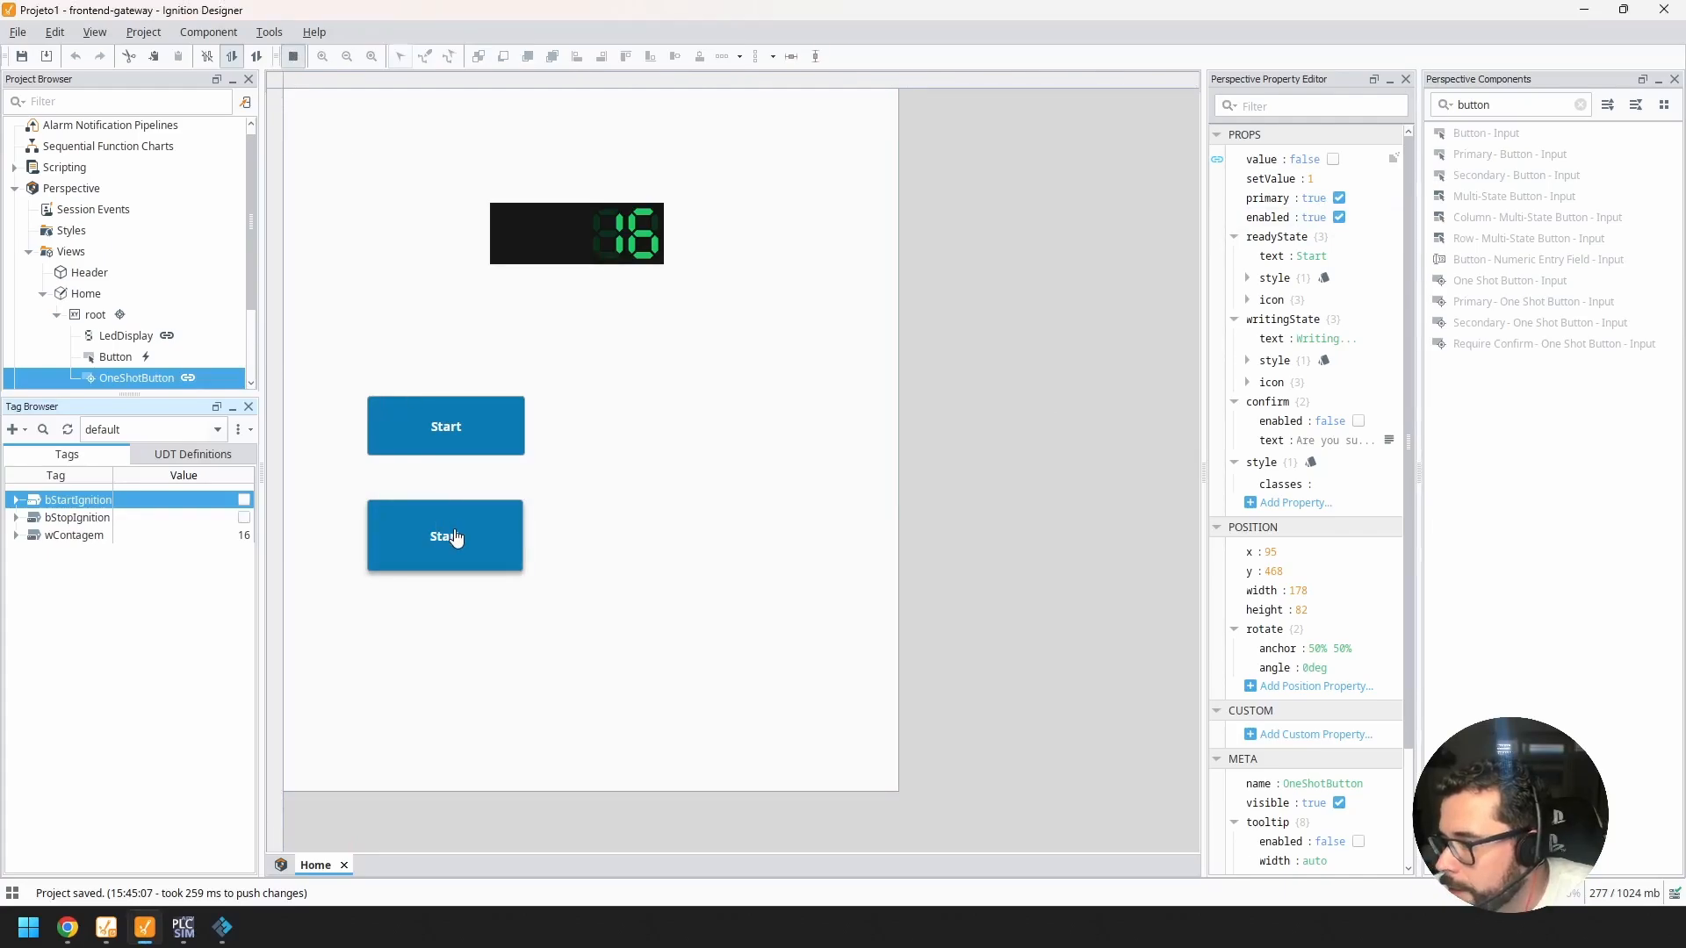
{"action": "left_click", "coordinate": [195, 938]}
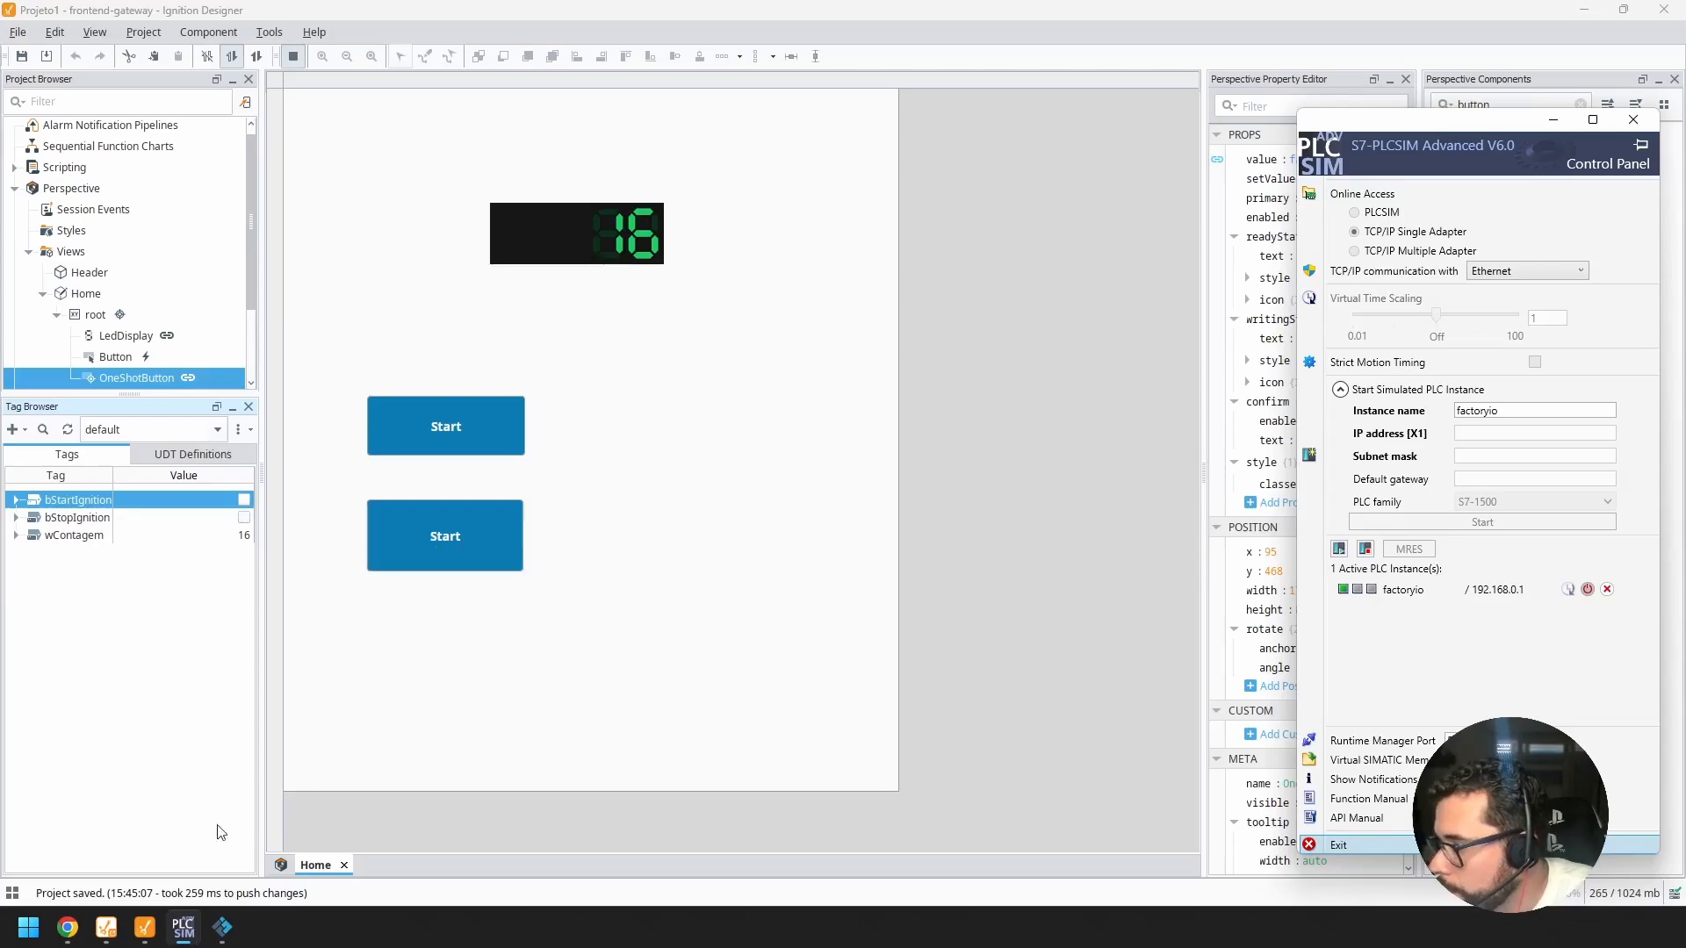
{"action": "left_click", "coordinate": [192, 936]}
{"action": "left_click", "coordinate": [222, 929]}
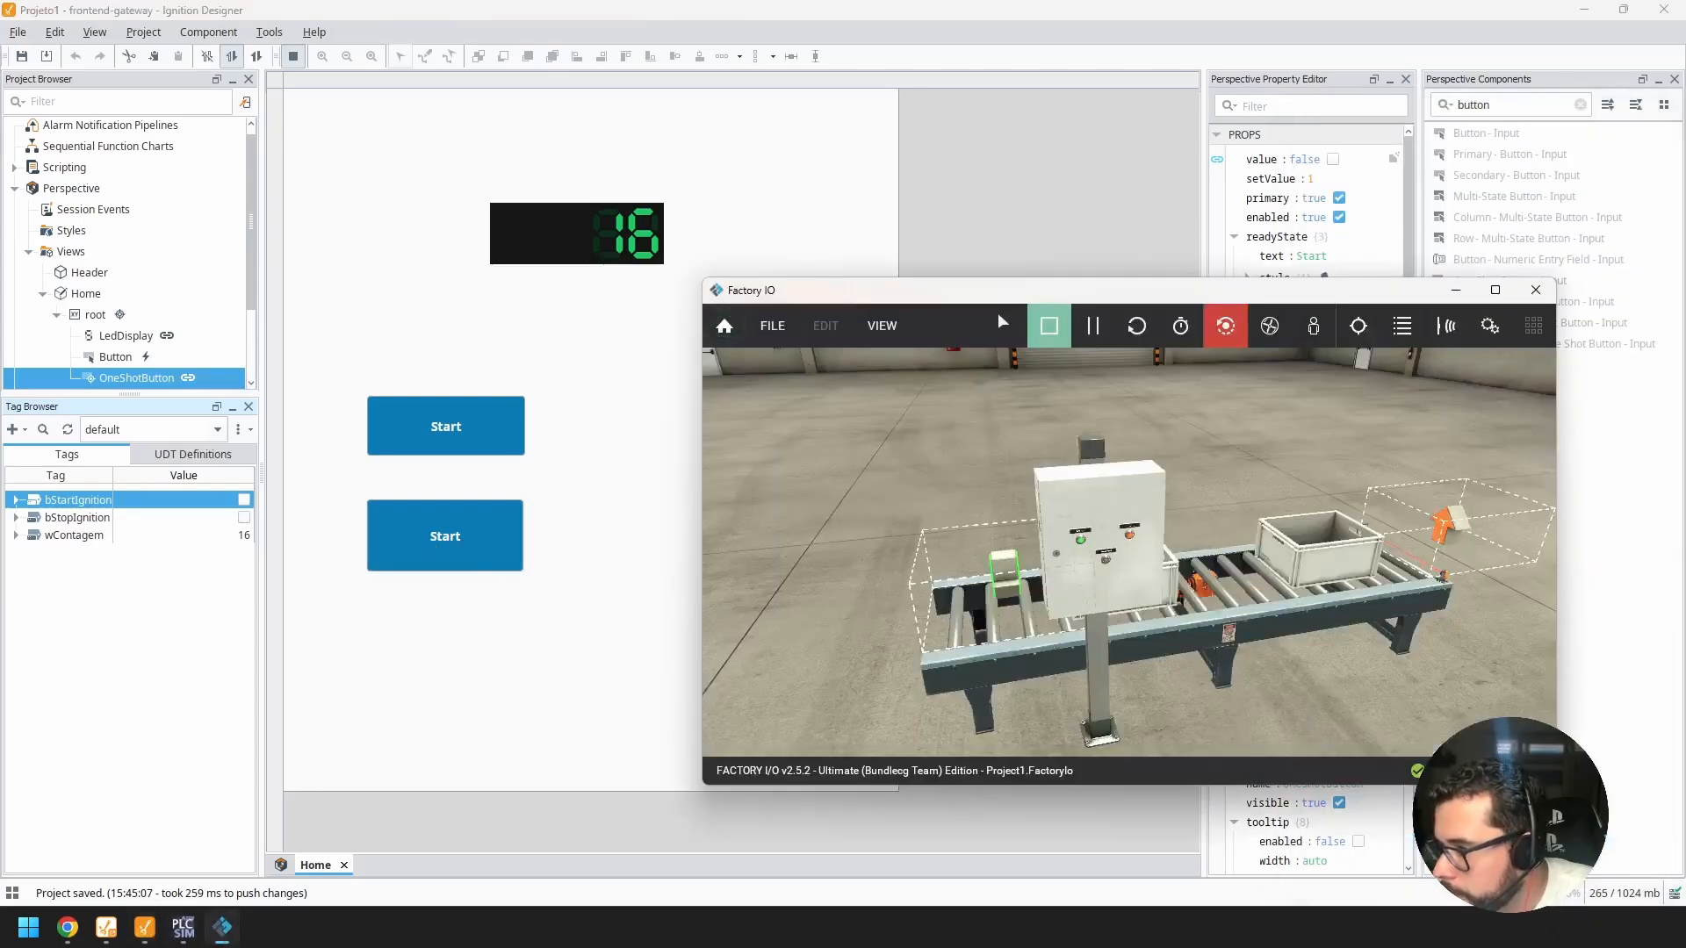
{"action": "left_click", "coordinate": [1026, 7]}
{"action": "left_click_drag", "start_coordinate": [1026, 7], "coordinate": [1, 211]}
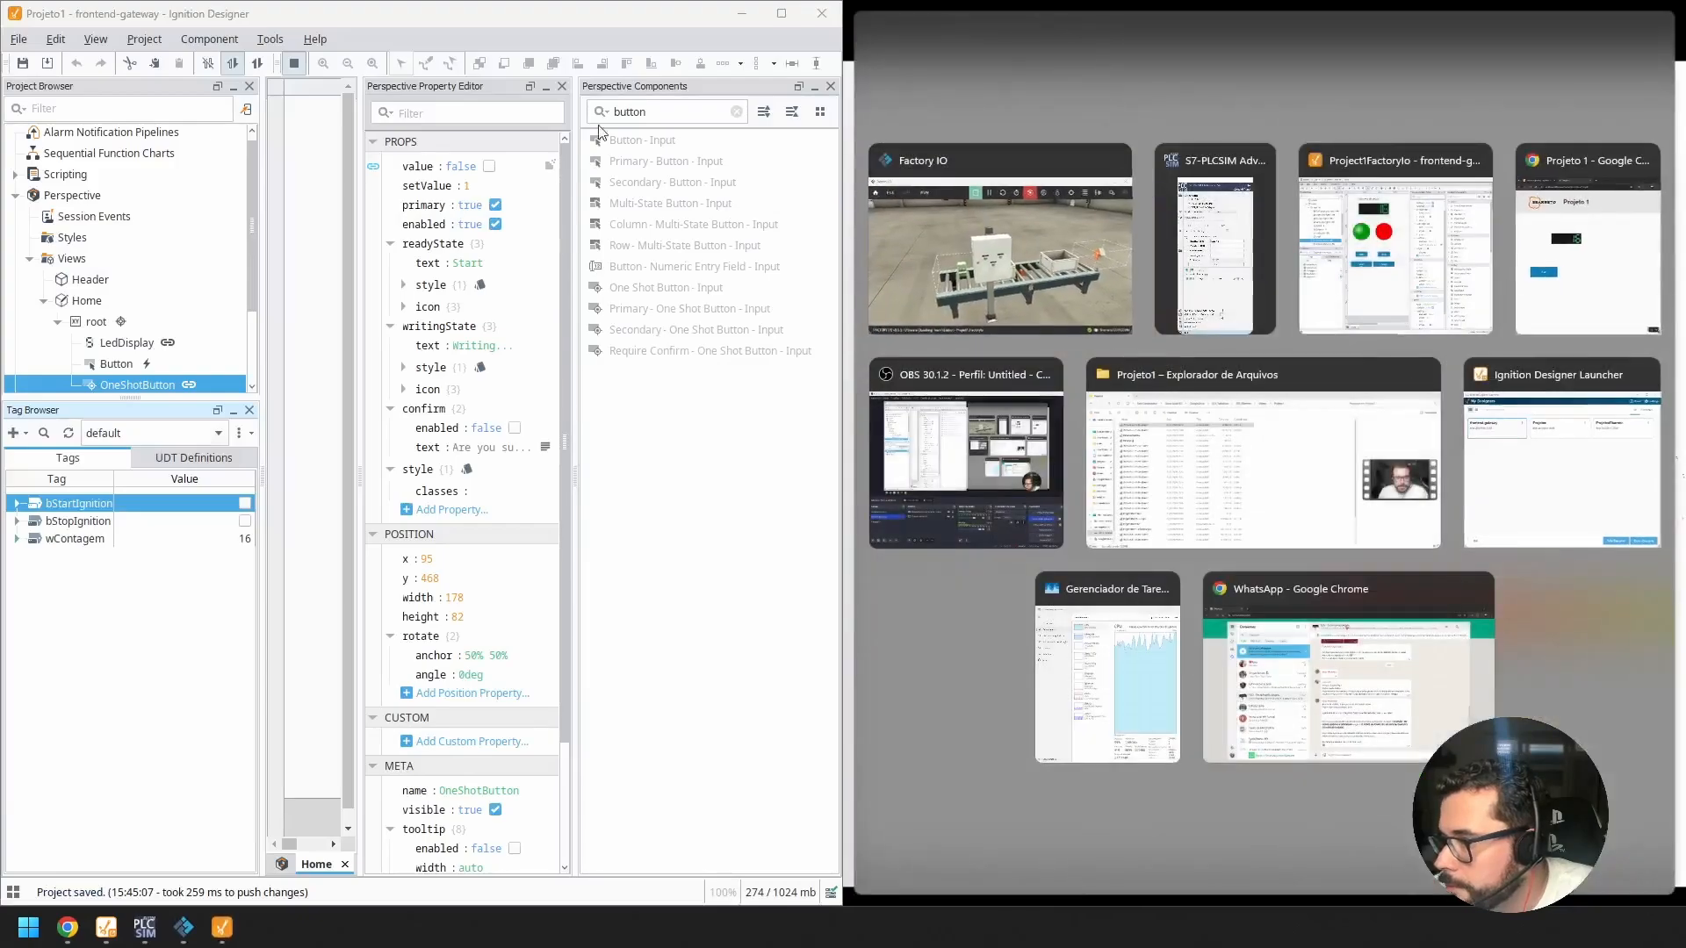
{"action": "left_click", "coordinate": [712, 102]}
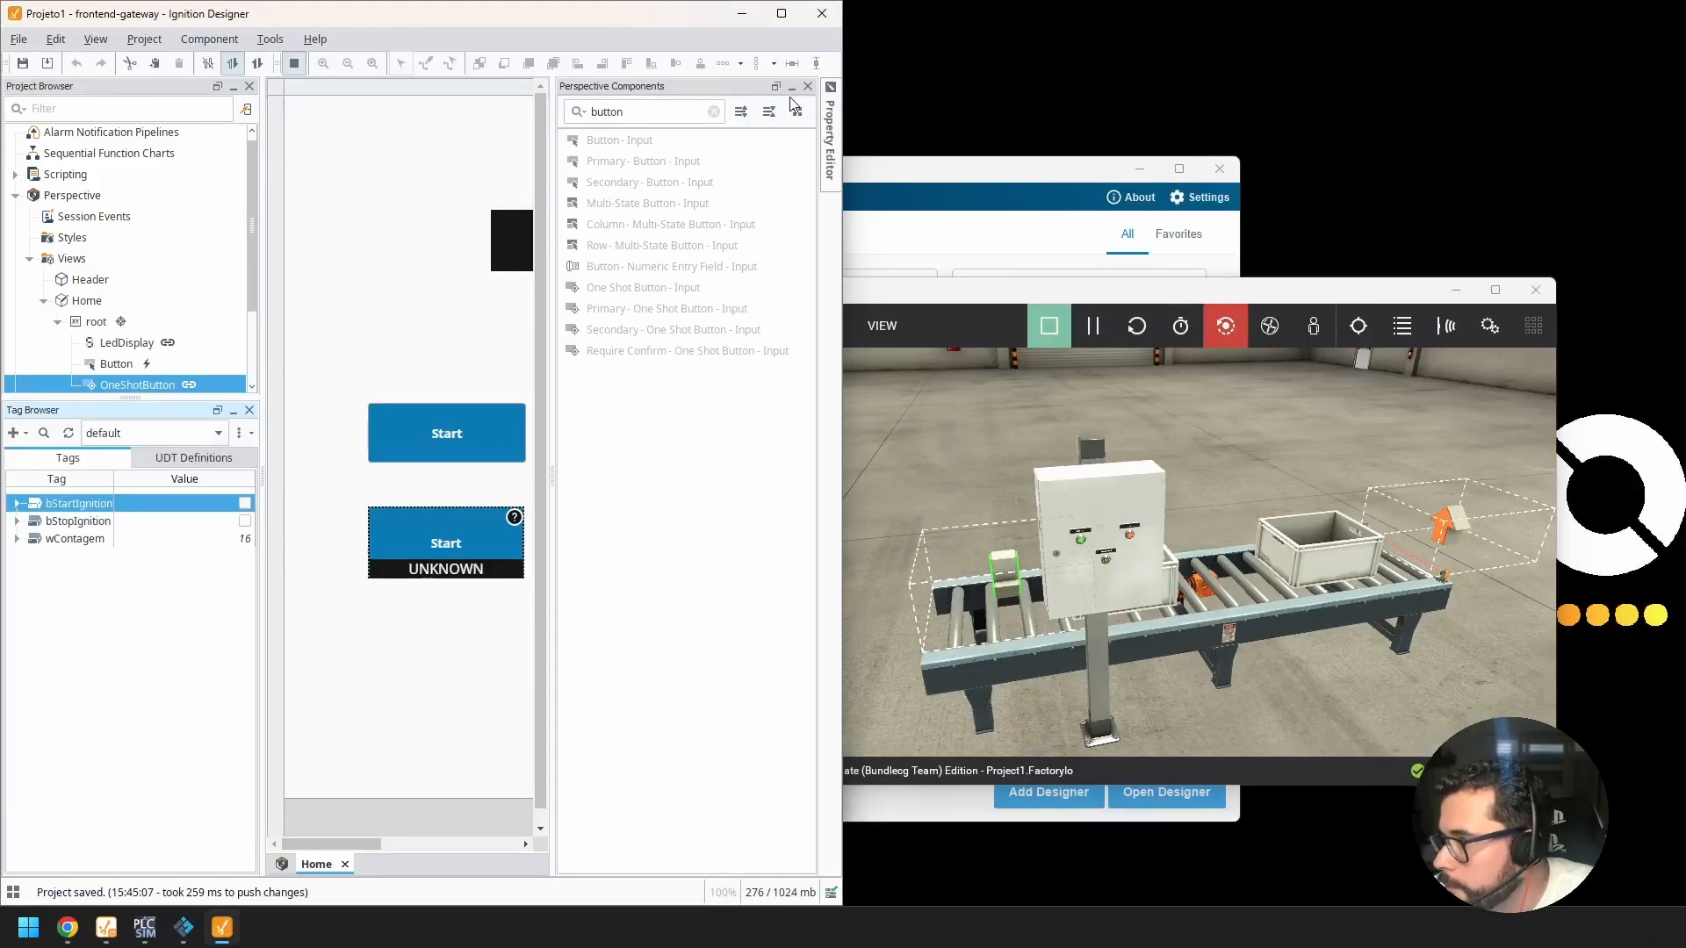
{"action": "left_click", "coordinate": [788, 95]}
{"action": "left_click", "coordinate": [792, 87]}
{"action": "left_click", "coordinate": [1014, 286]}
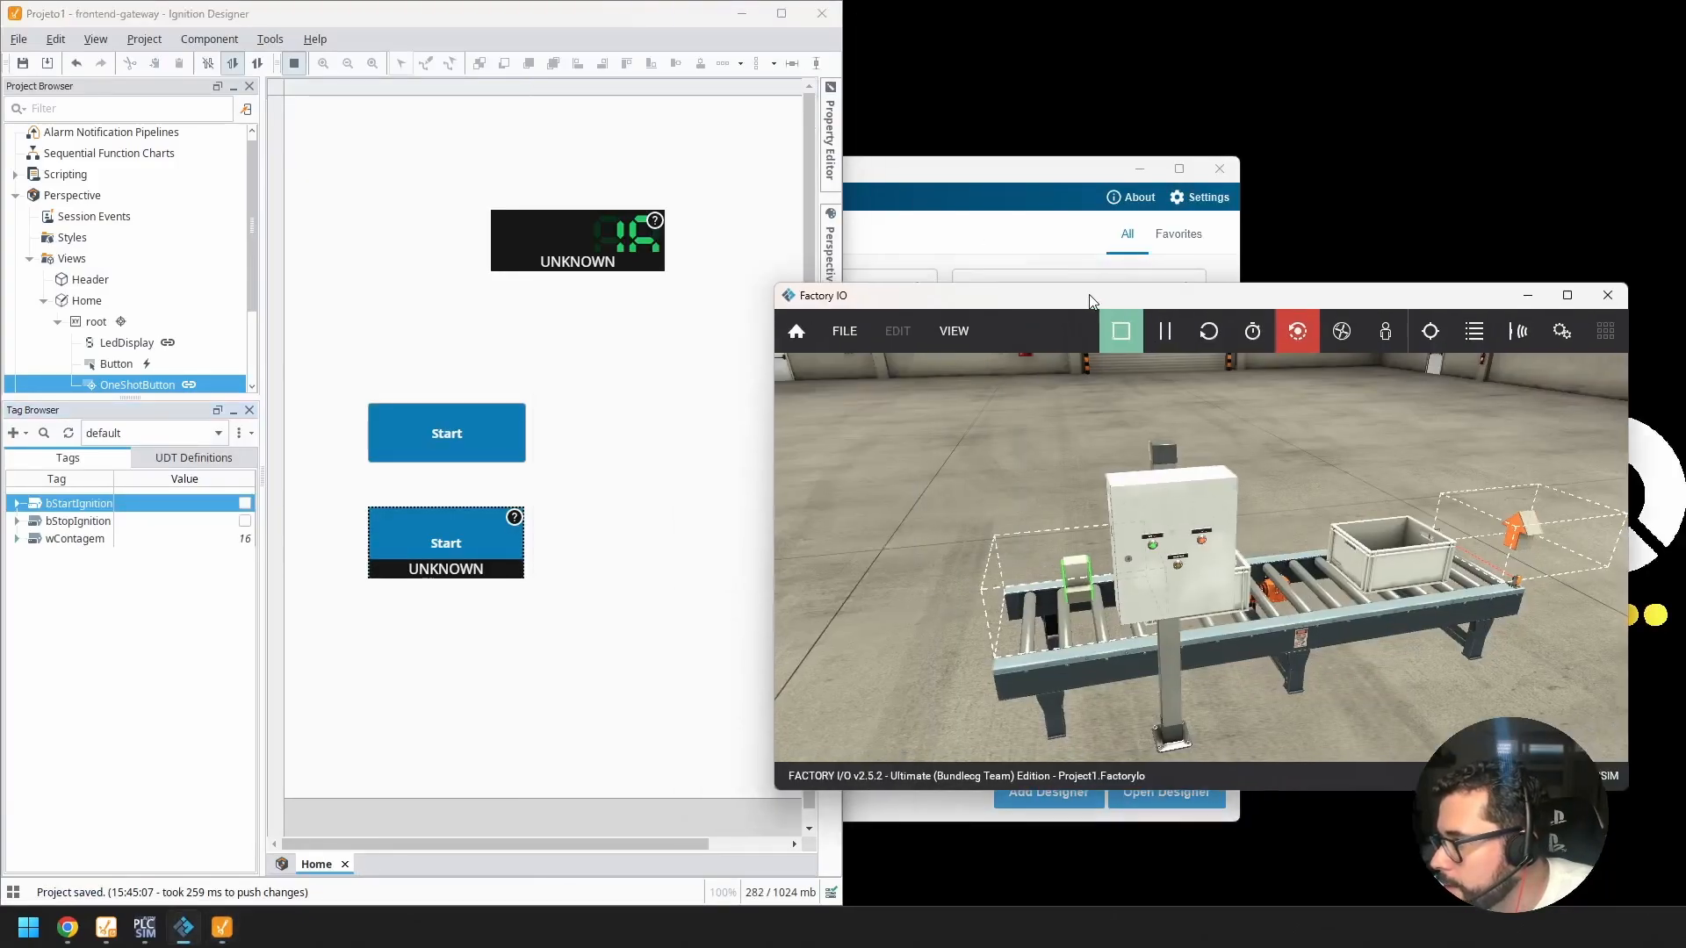
{"action": "left_click", "coordinate": [759, 462]}
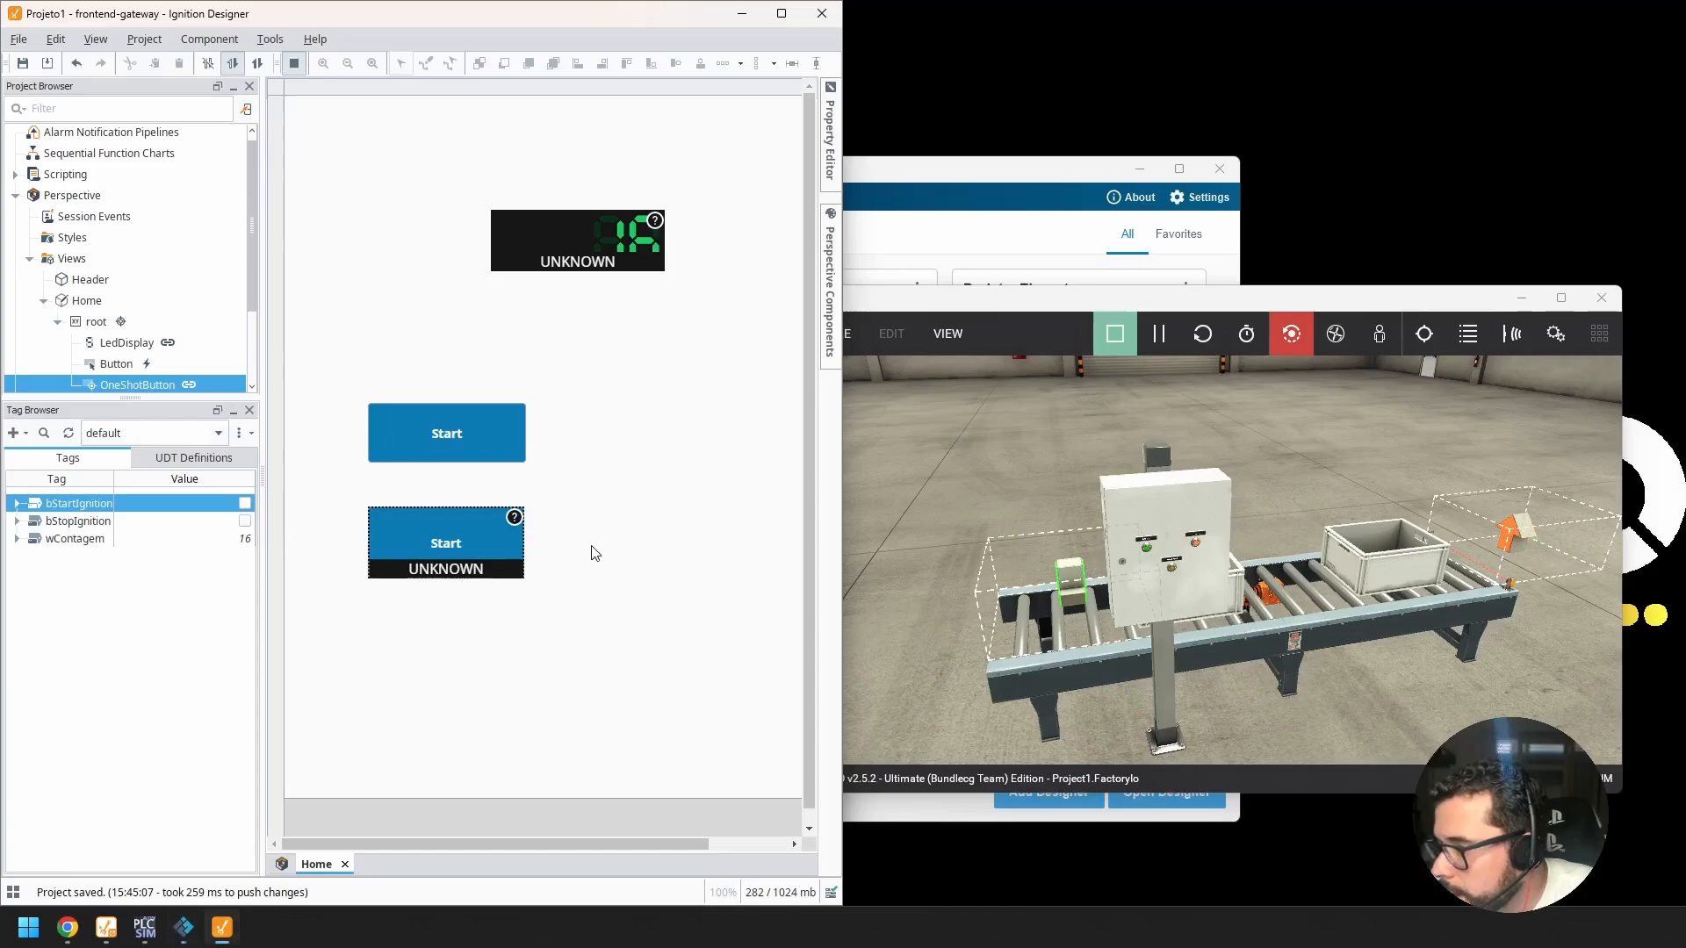
Step: Restart the preview, reposition the Factory IO window to keep the conveyor in view, and trigger the One Shot Start button to test it
{"action": "left_click", "coordinate": [296, 70]}
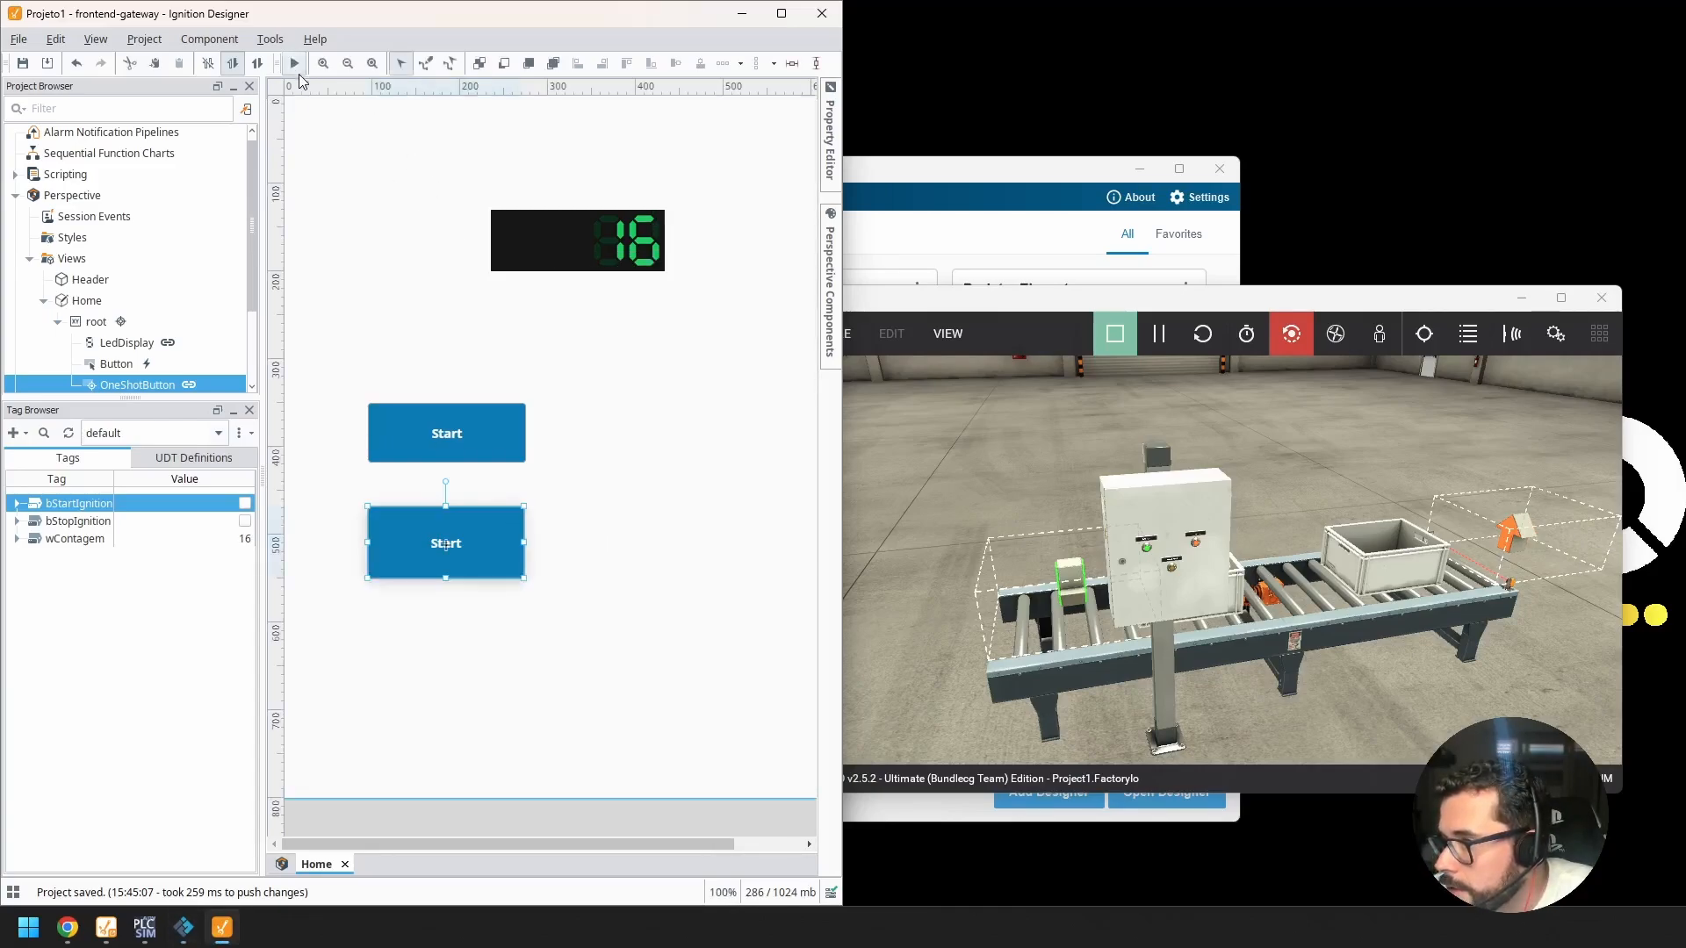
{"action": "left_click", "coordinate": [296, 69]}
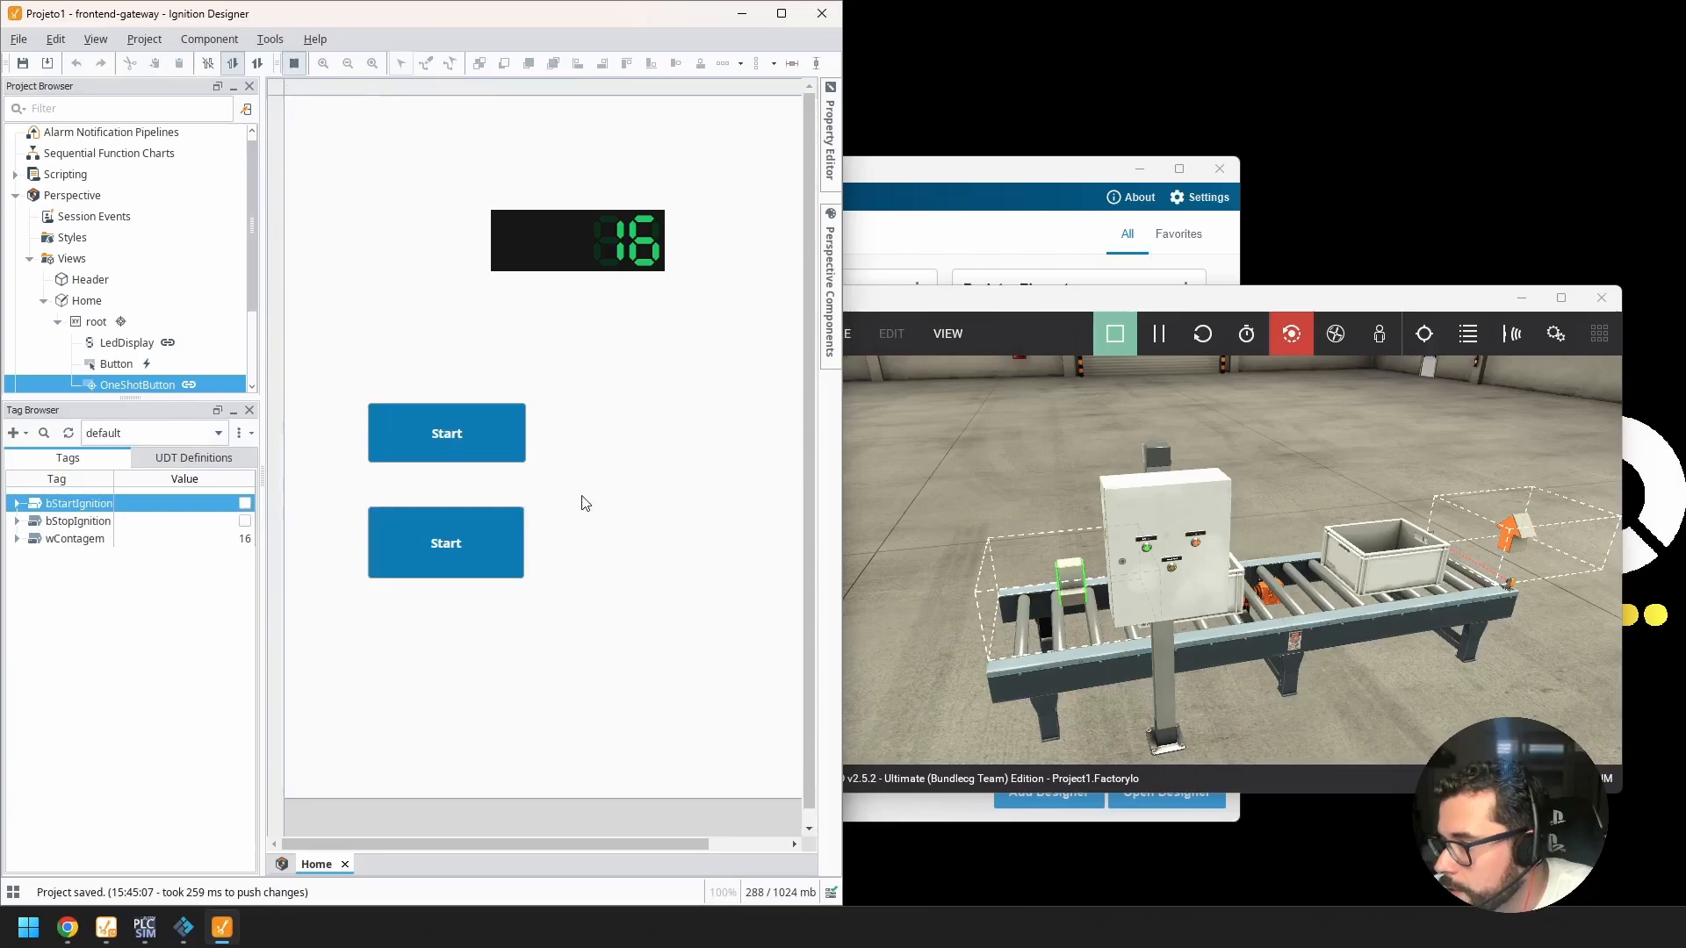
{"action": "left_click_drag", "start_coordinate": [1067, 309], "coordinate": [1078, 274]}
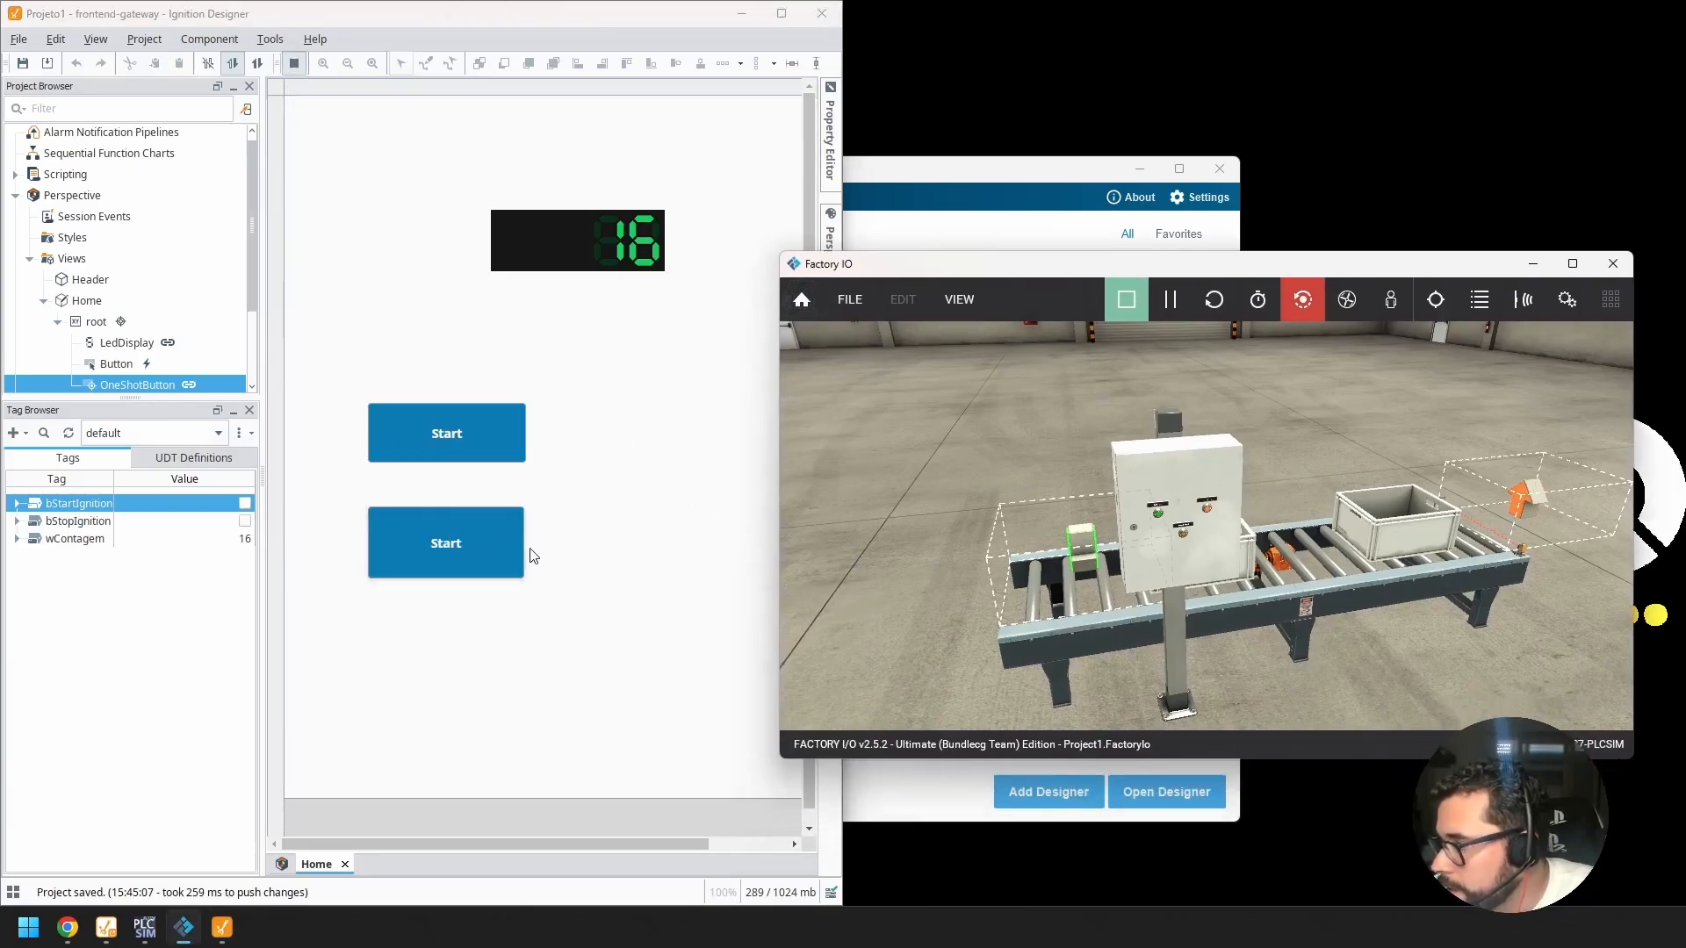
{"action": "left_click", "coordinate": [479, 550]}
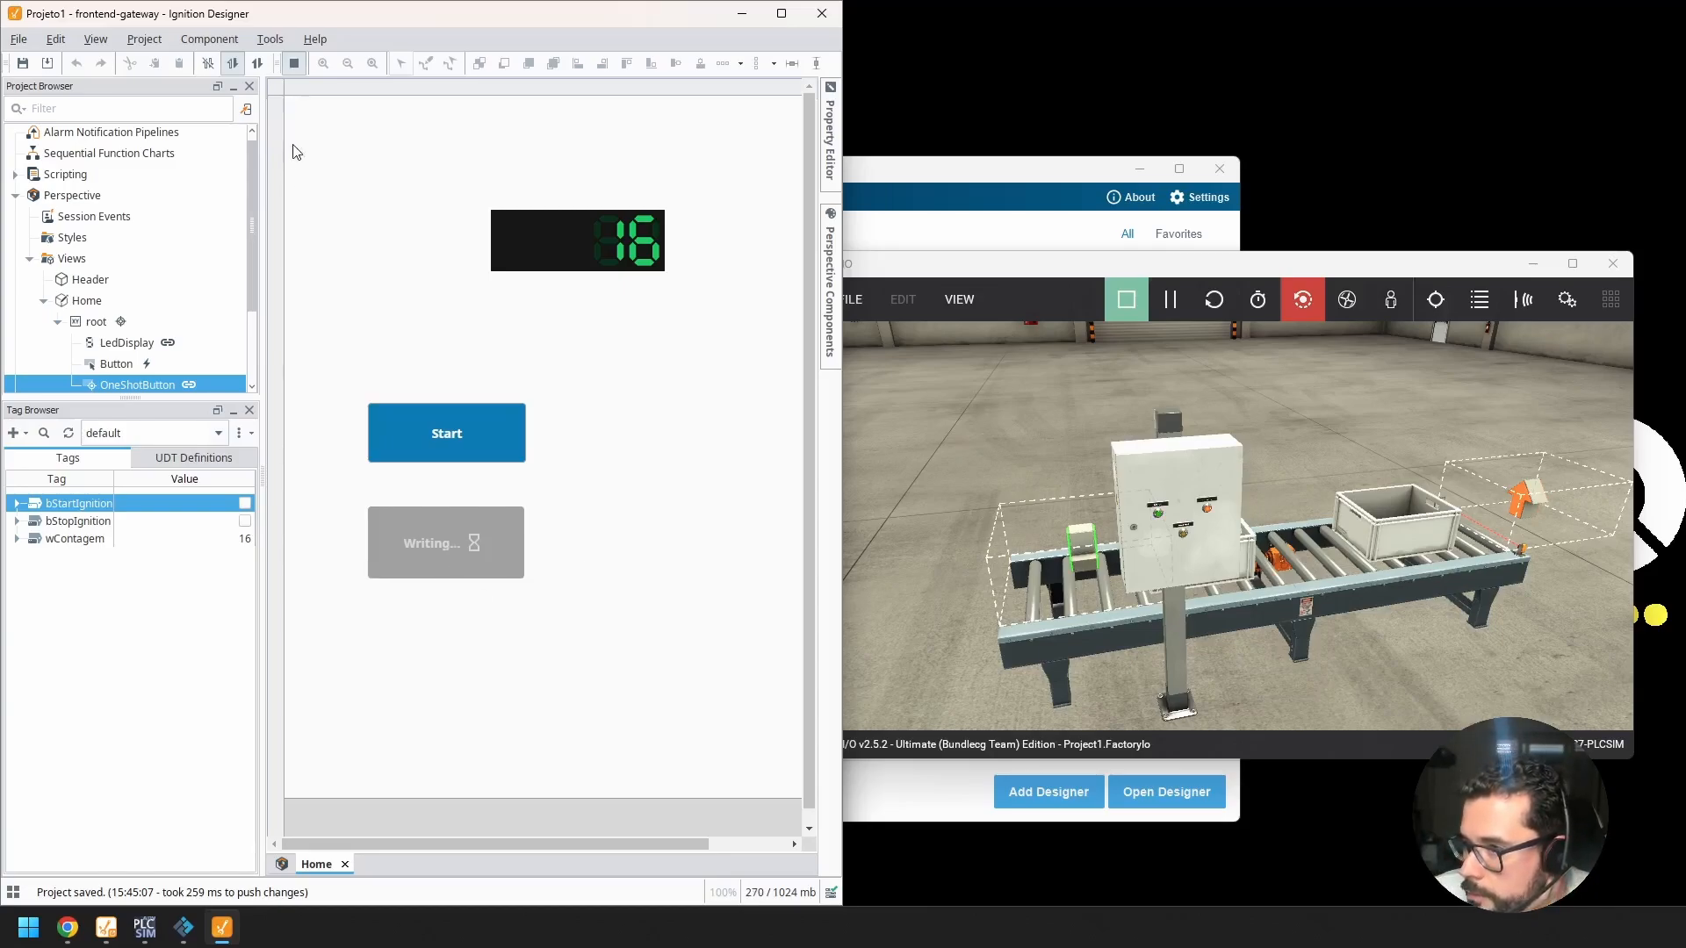
Step: Bring up the S7-PLCSIM Advanced control panel to check the factoryio instance, and trigger the One Shot Start button on the Home view
{"action": "mouse_move", "coordinate": [162, 933]}
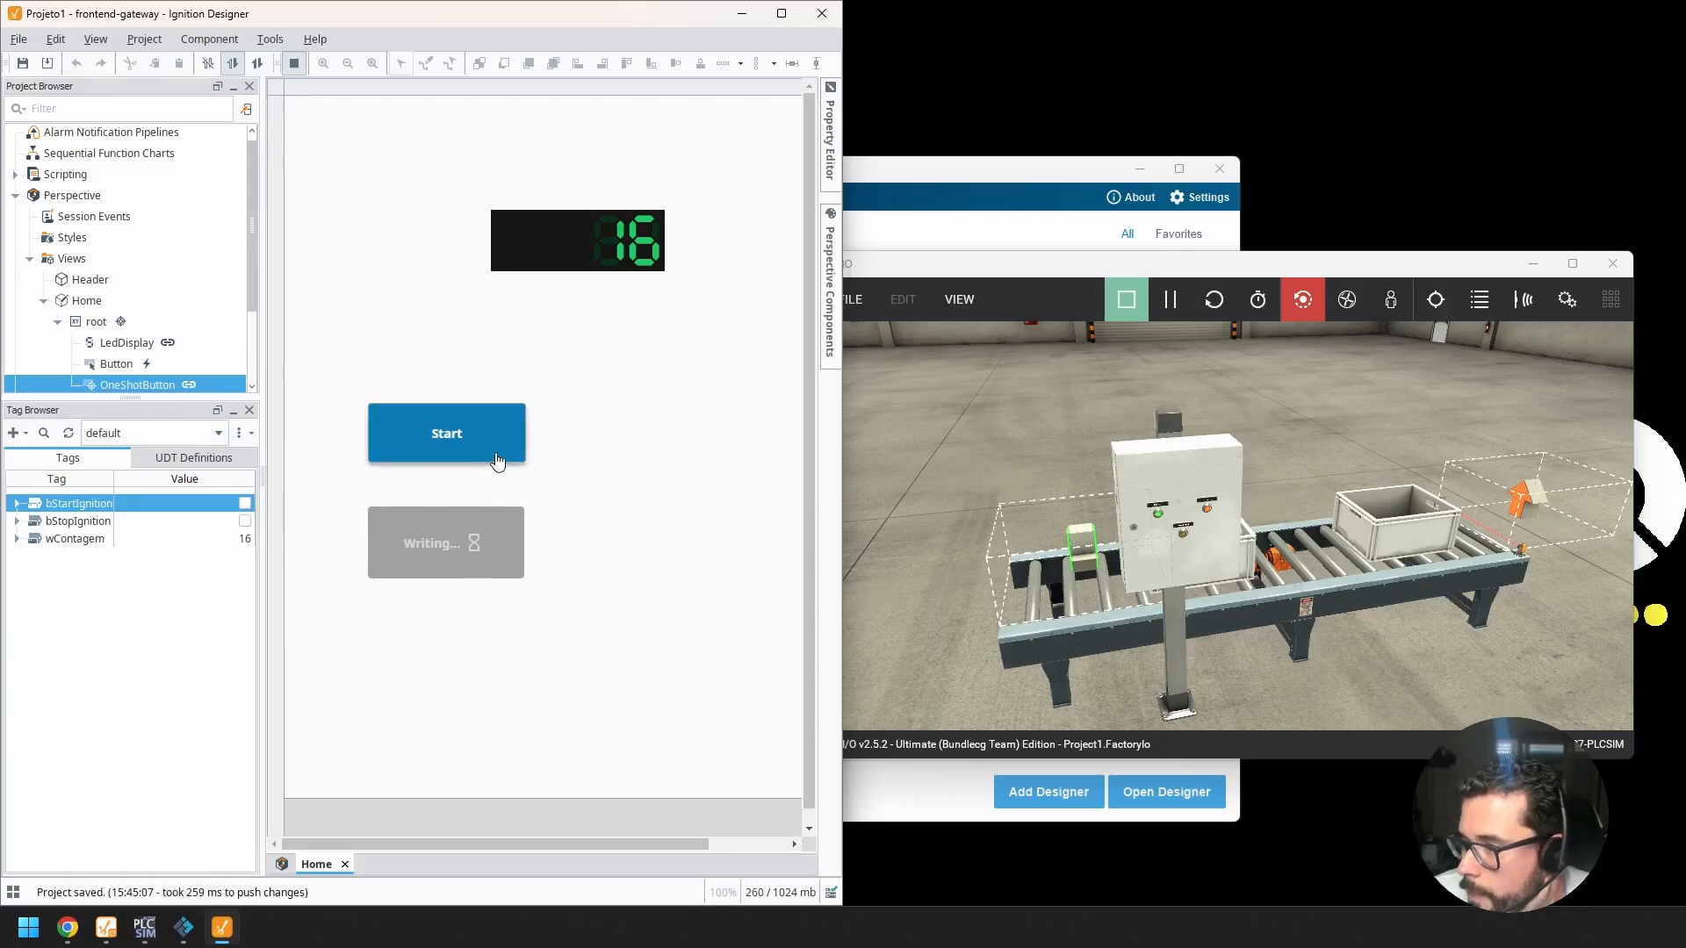
{"action": "left_click", "coordinate": [150, 932]}
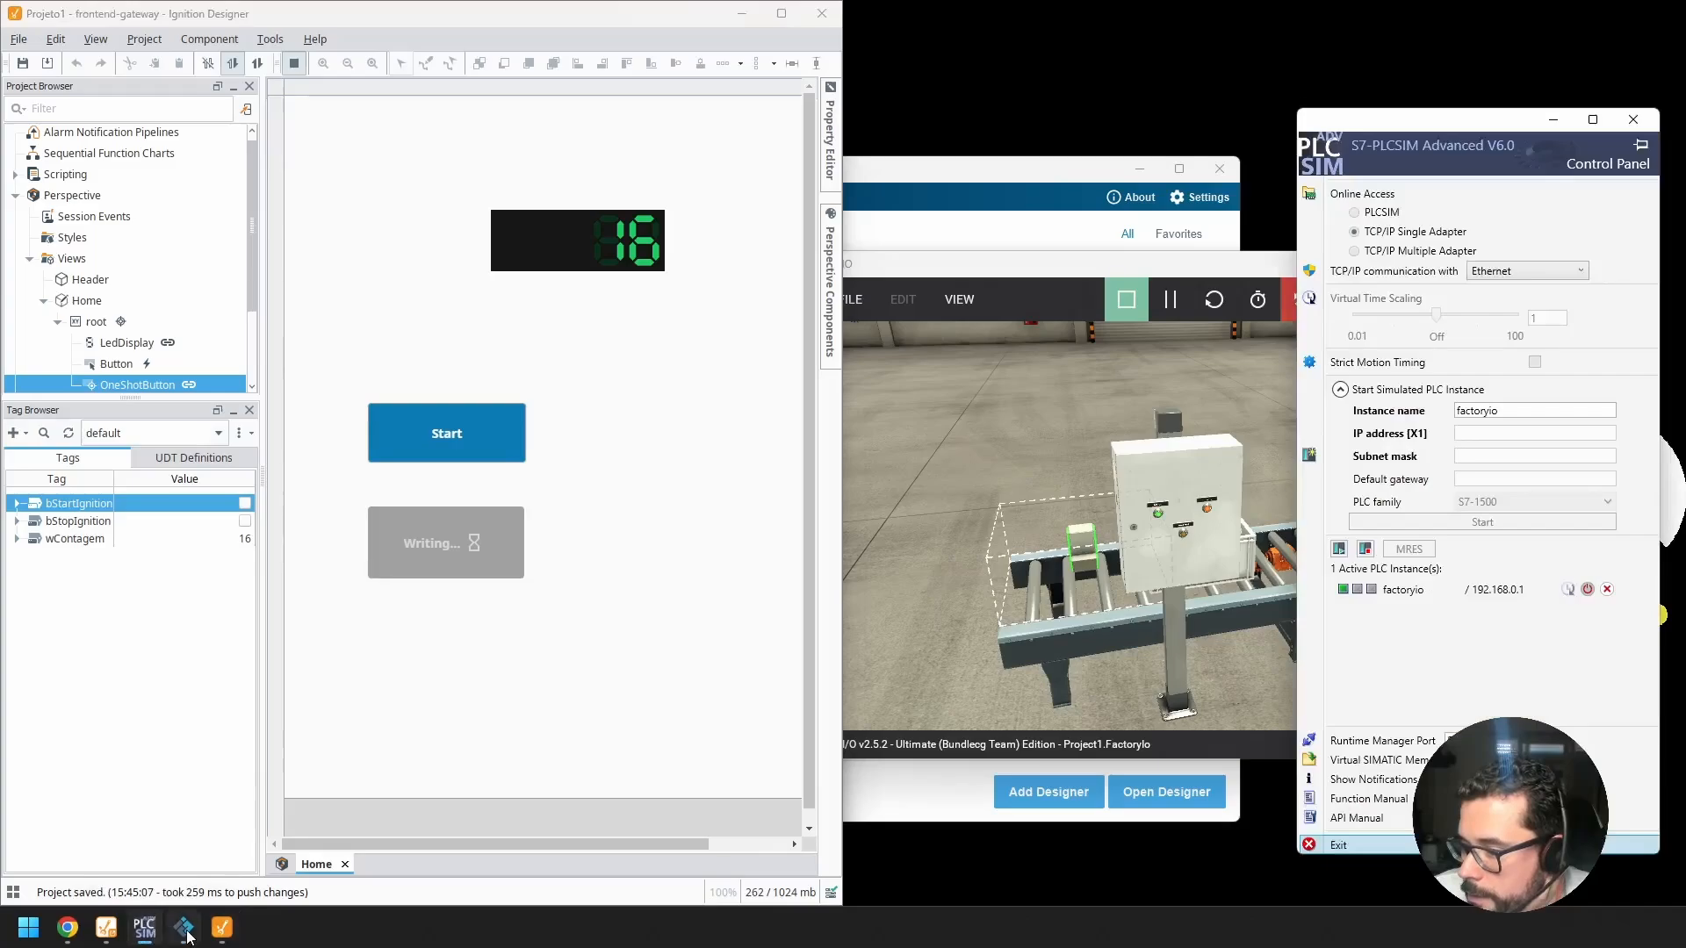
{"action": "mouse_move", "coordinate": [187, 936]}
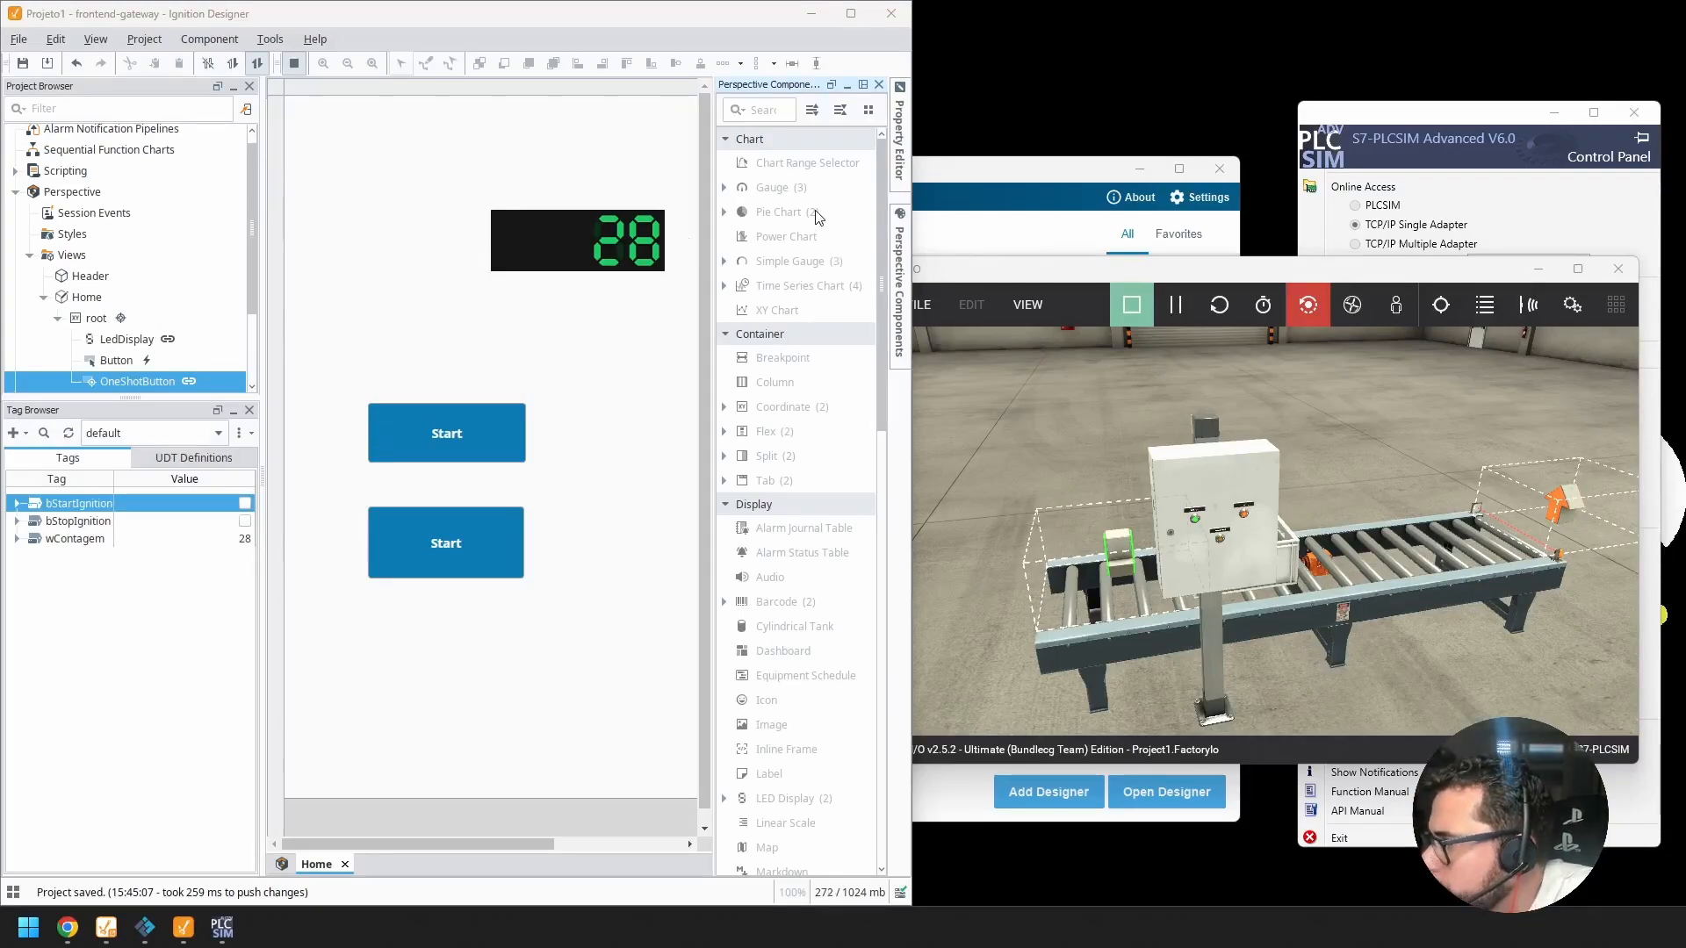
{"action": "left_click", "coordinate": [457, 545]}
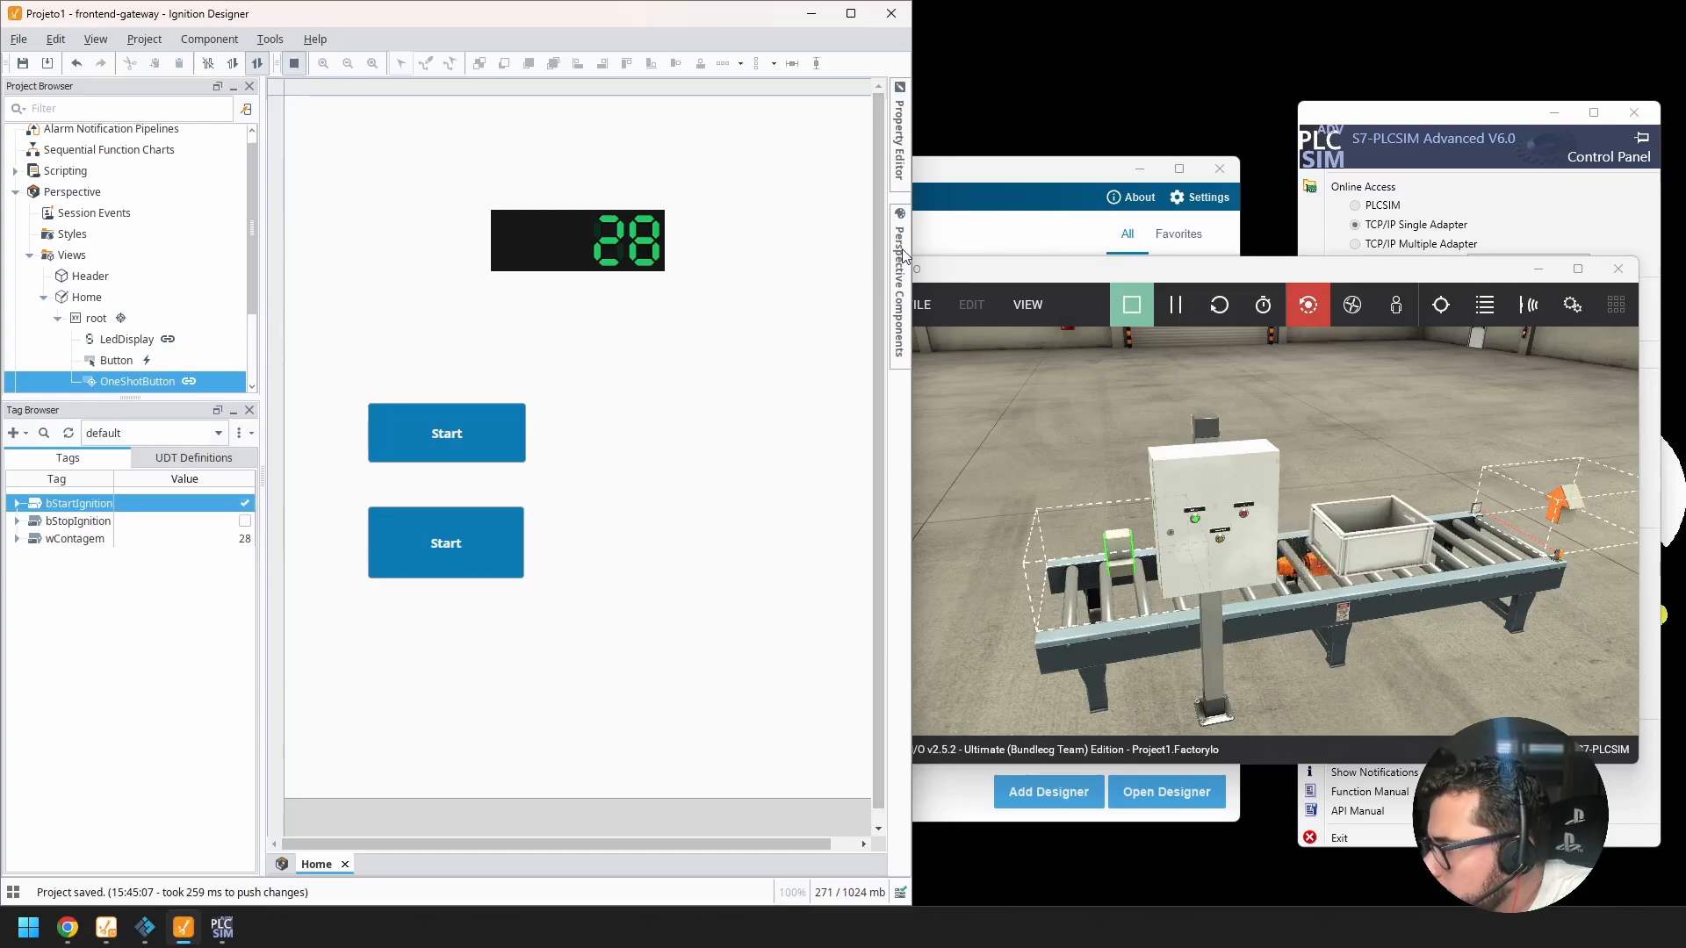
Step: Review the tag binding on the One Shot Button's value property, including its bidirectional option, without changing it
{"action": "mouse_move", "coordinate": [899, 281]}
{"action": "left_click", "coordinate": [899, 141]}
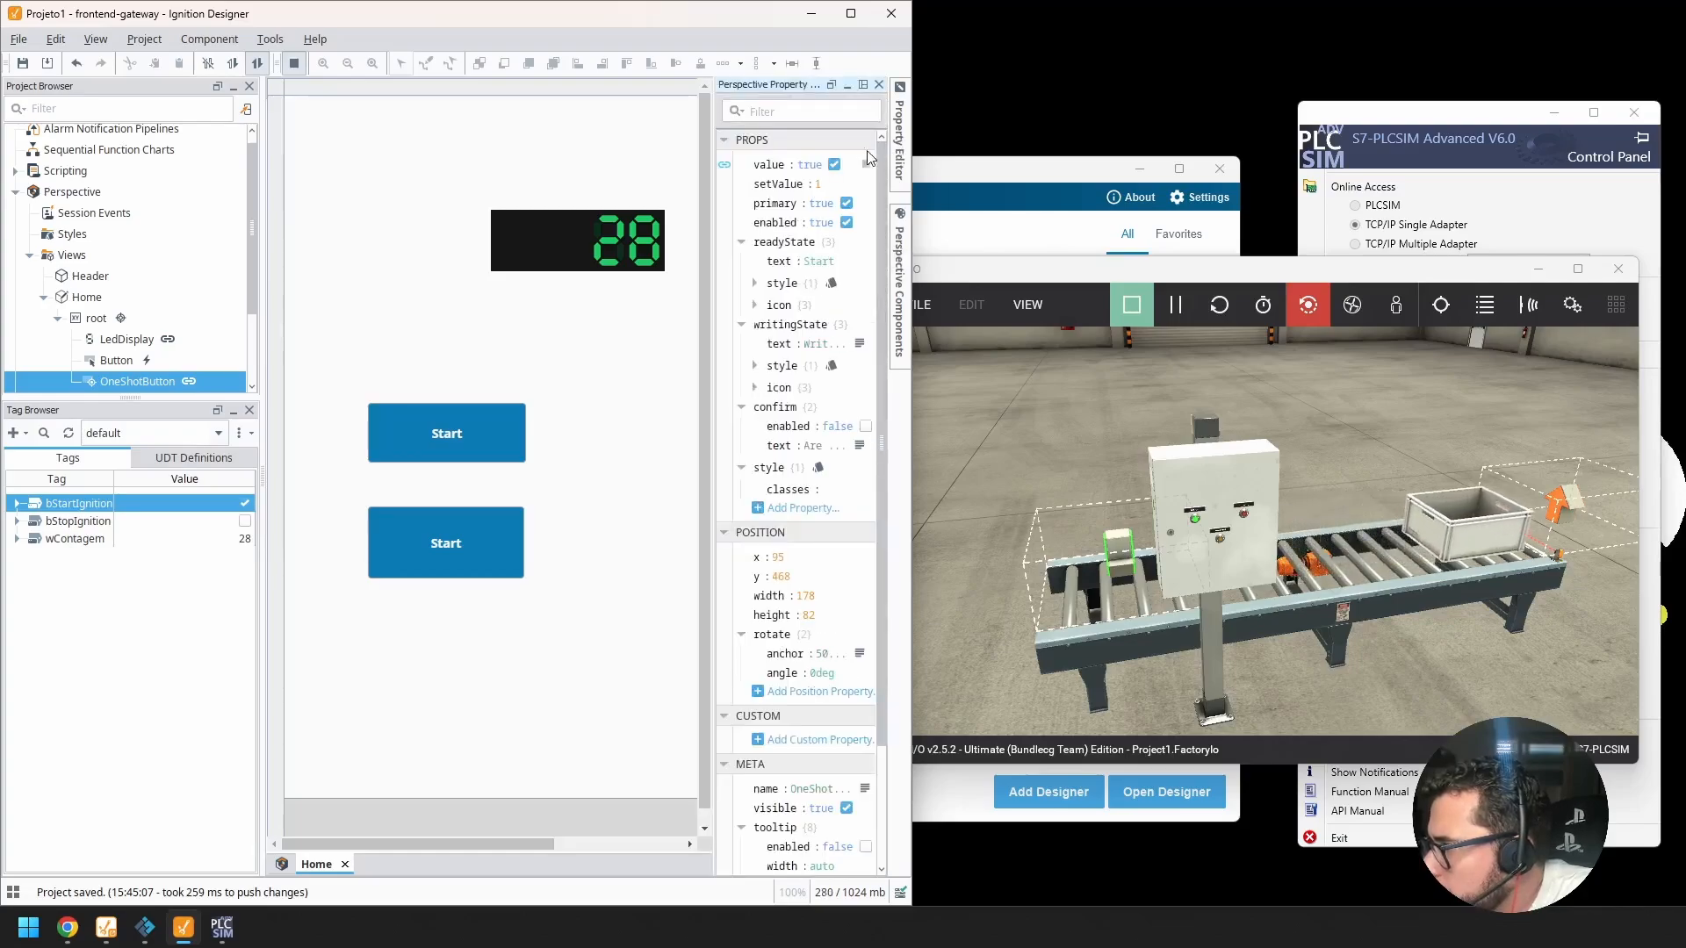
{"action": "left_click", "coordinate": [725, 164]}
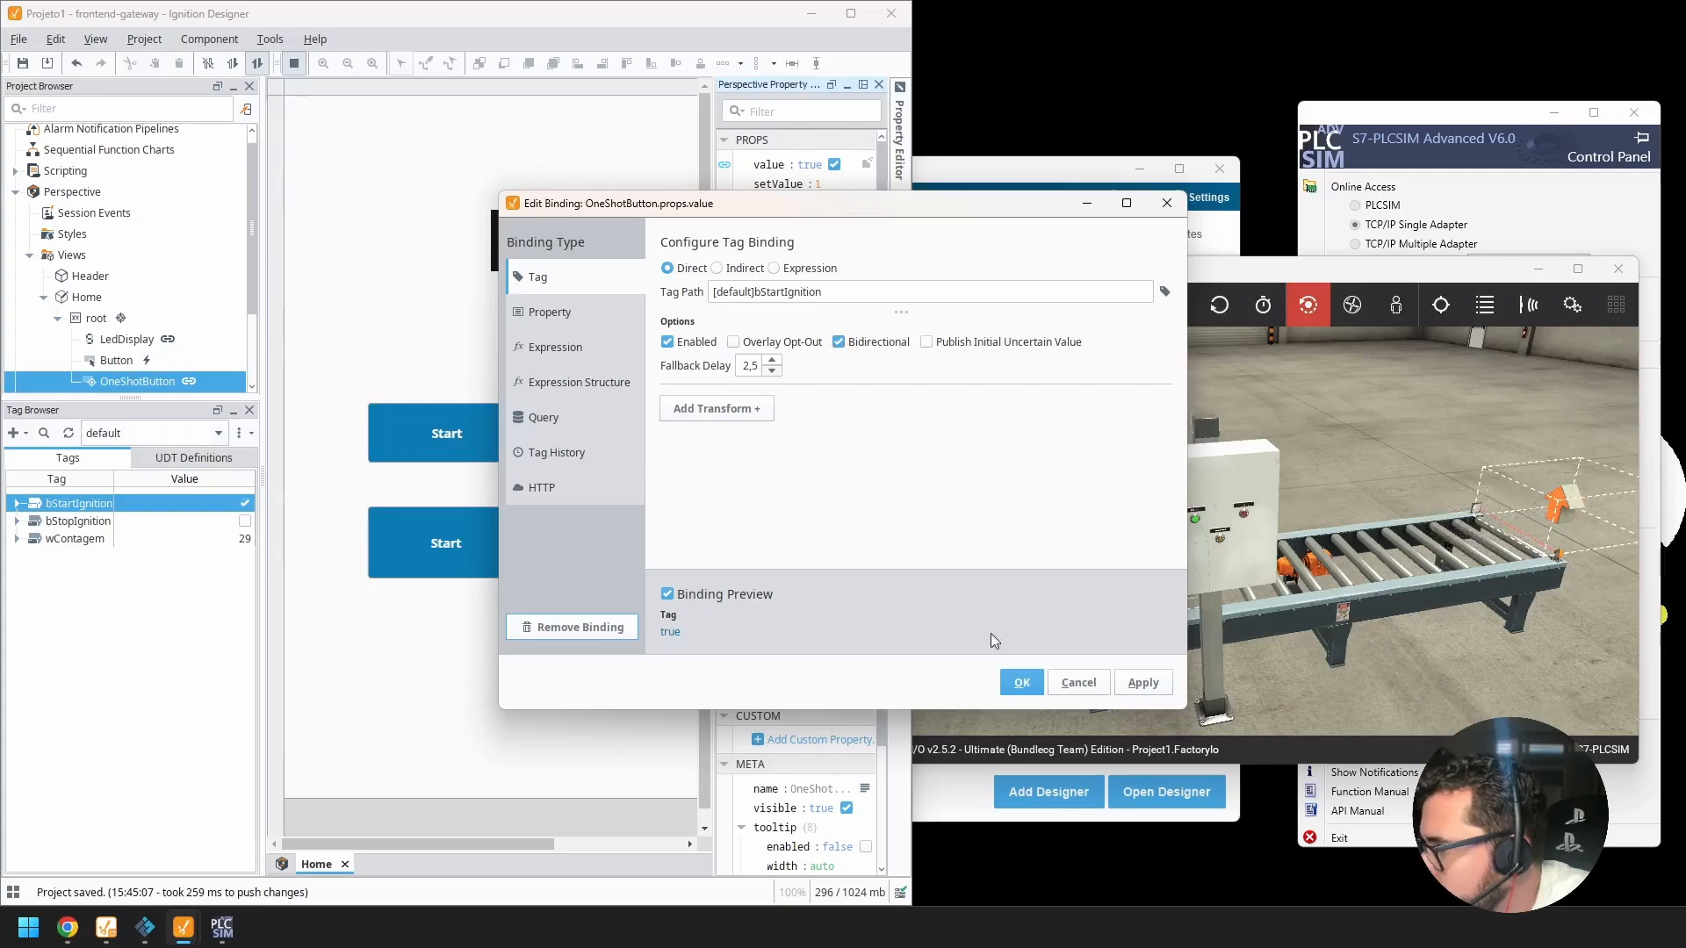
{"action": "left_click", "coordinate": [1082, 684]}
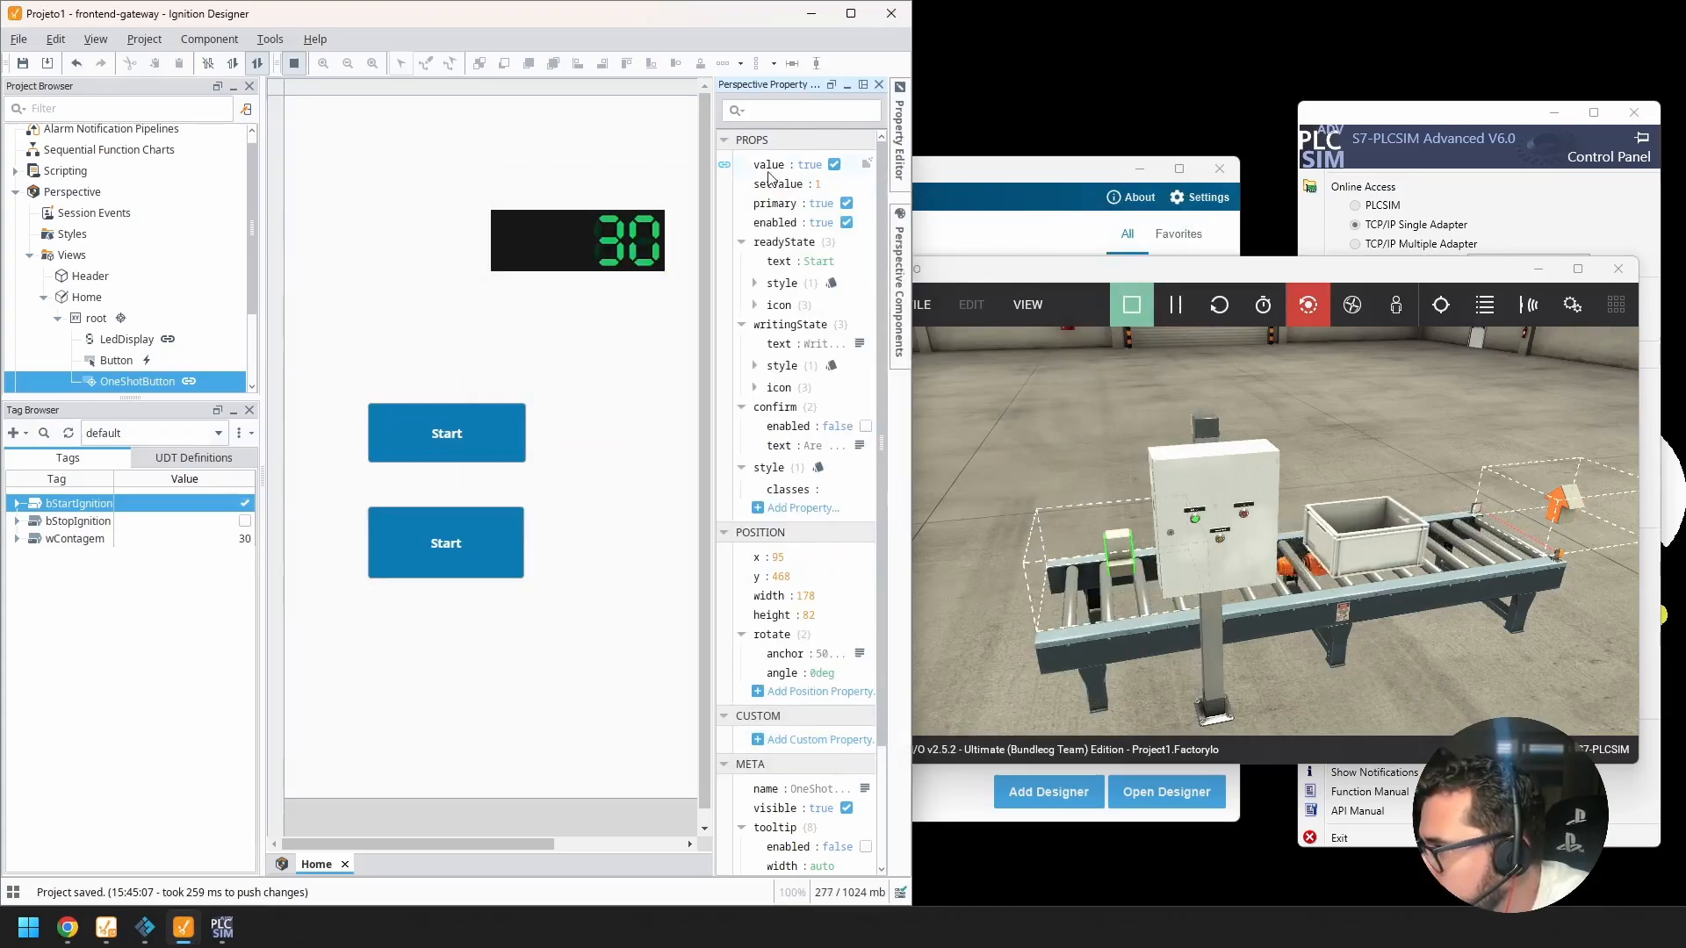
{"action": "left_click", "coordinate": [724, 165]}
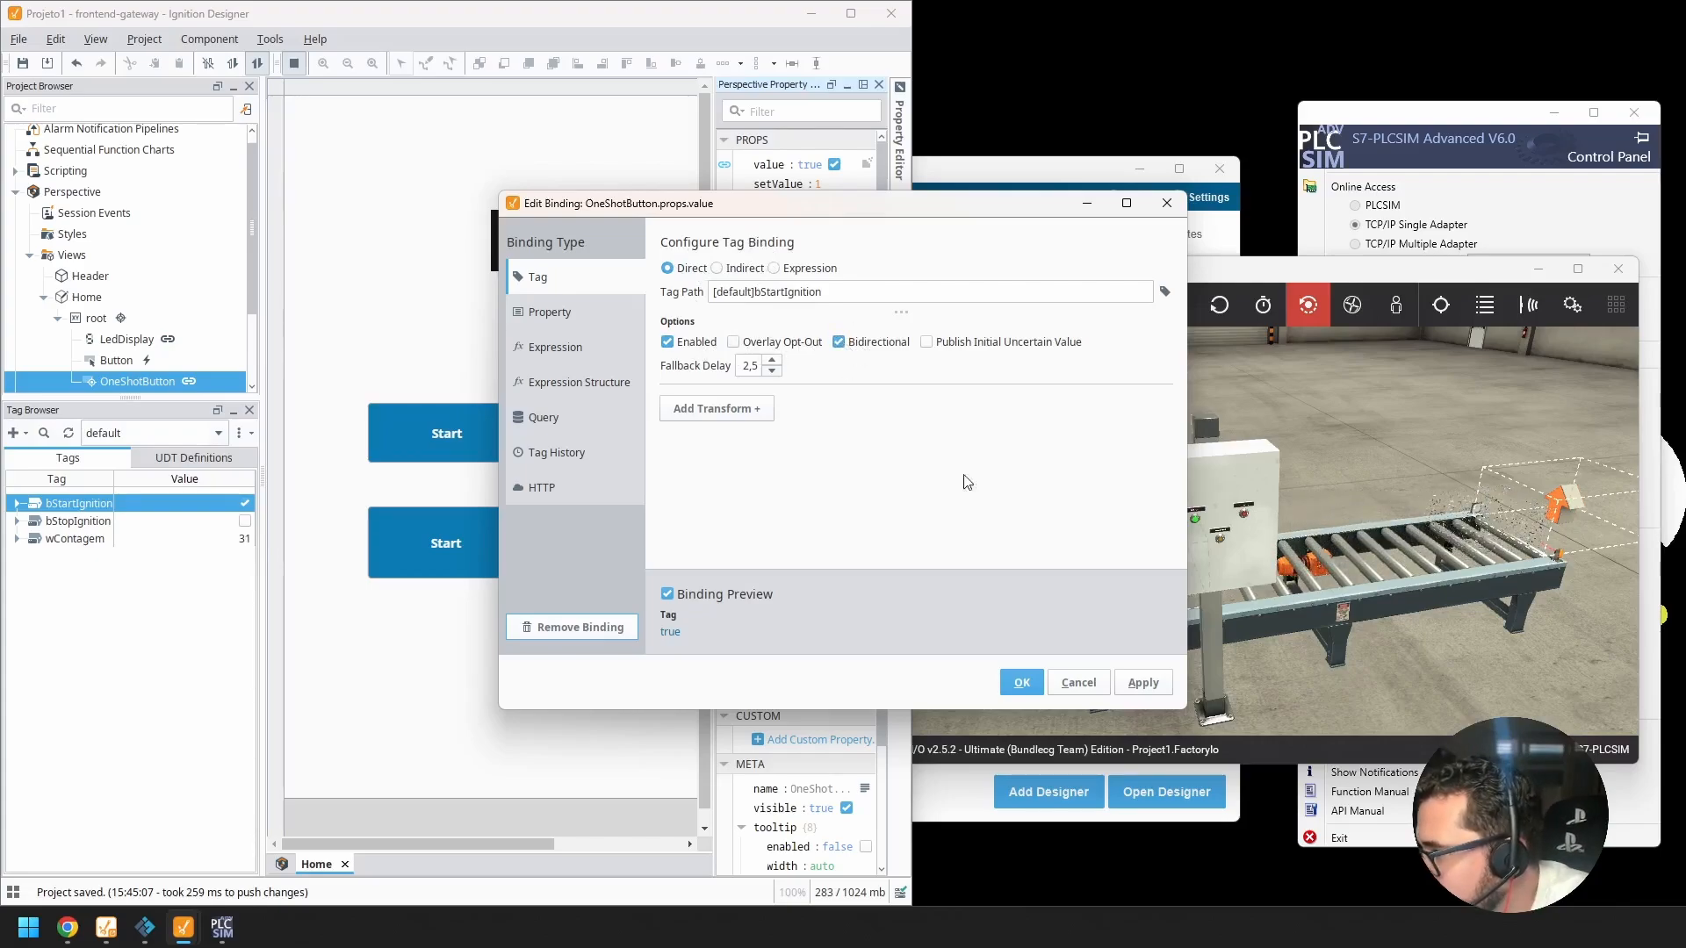
{"action": "left_click", "coordinate": [1099, 682]}
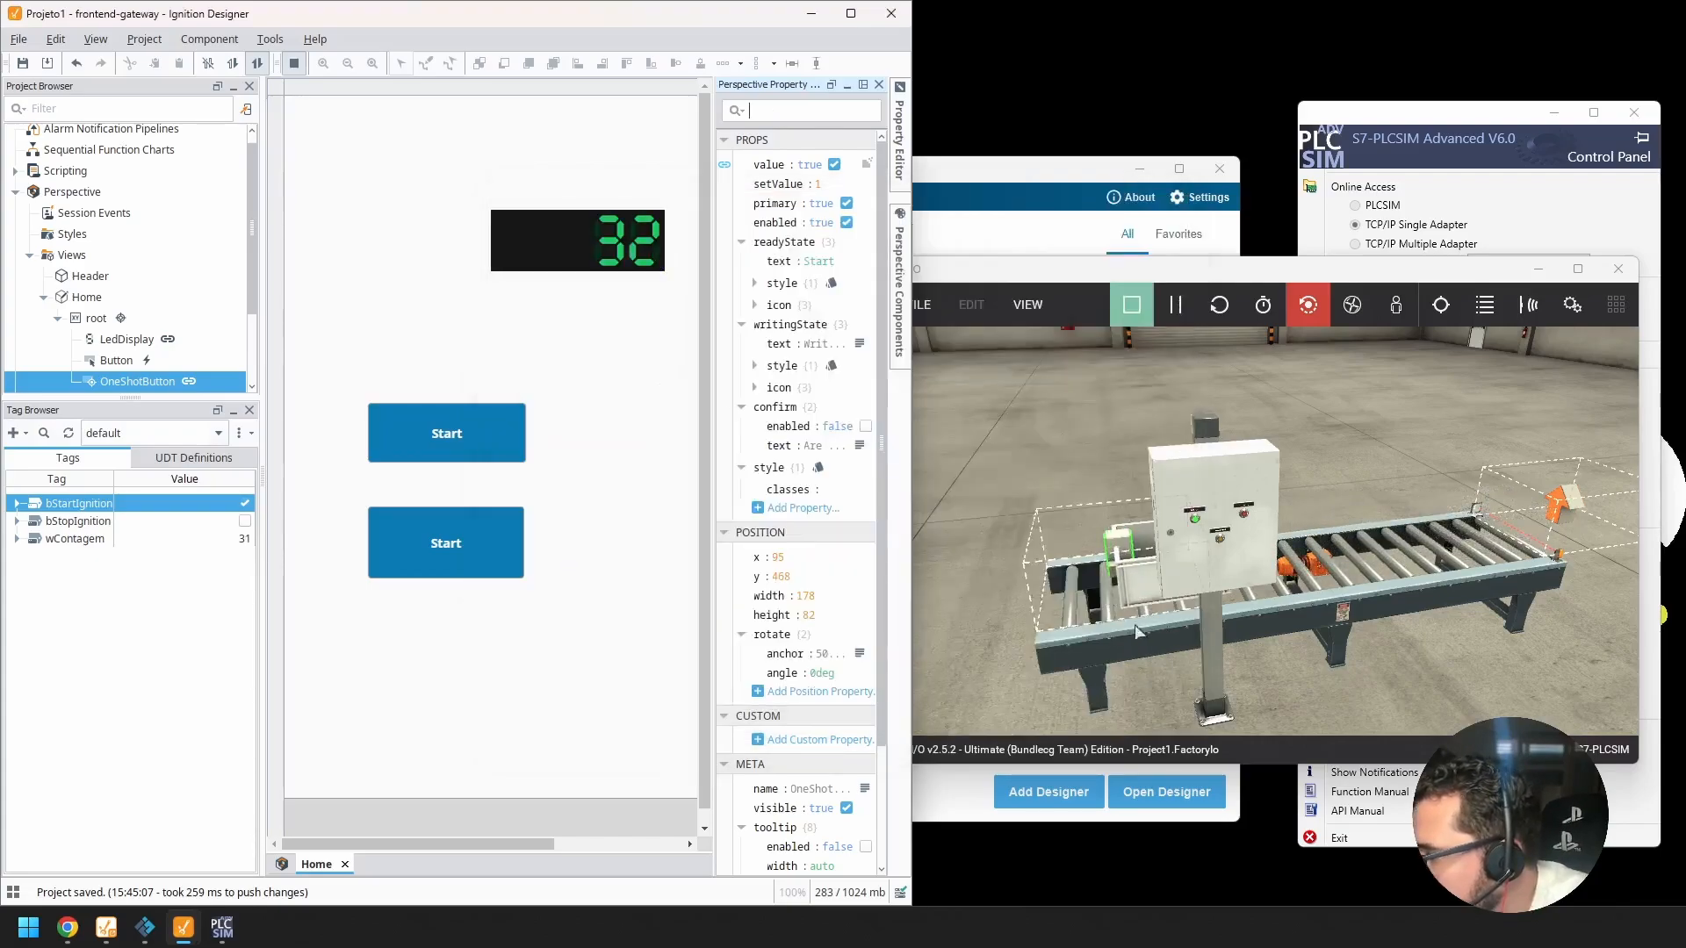
Step: Operate the red push button on the Factory IO control box and reset the bStartIgnition tag to false
{"action": "left_click", "coordinate": [1247, 522]}
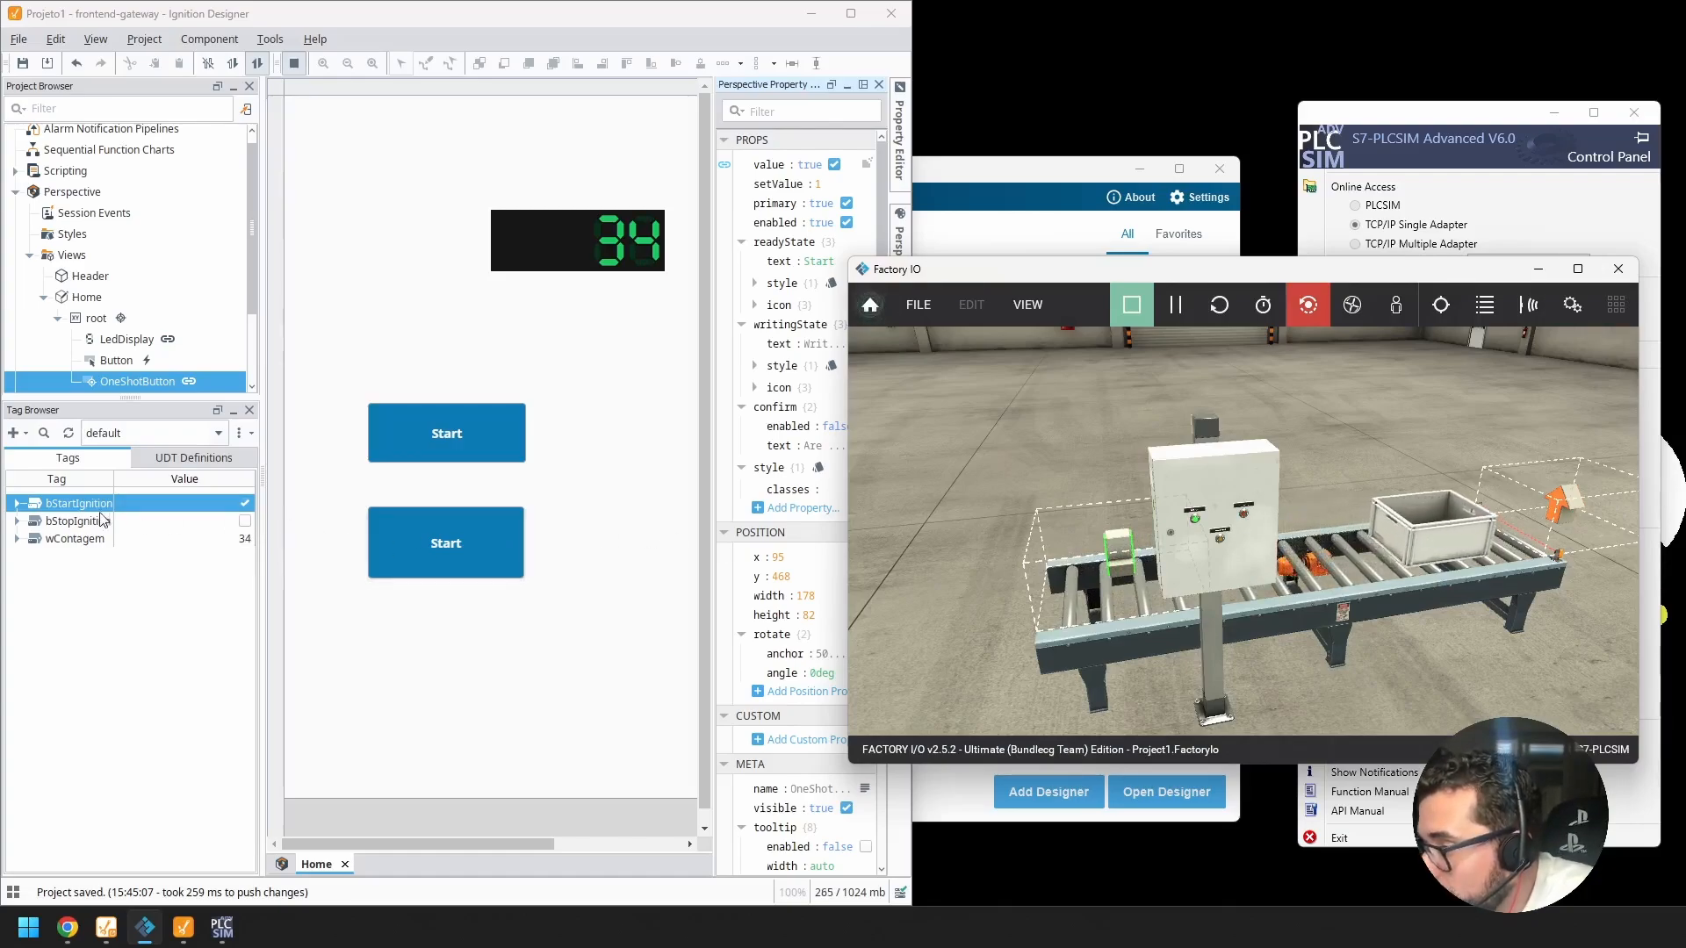
{"action": "left_click", "coordinate": [68, 507]}
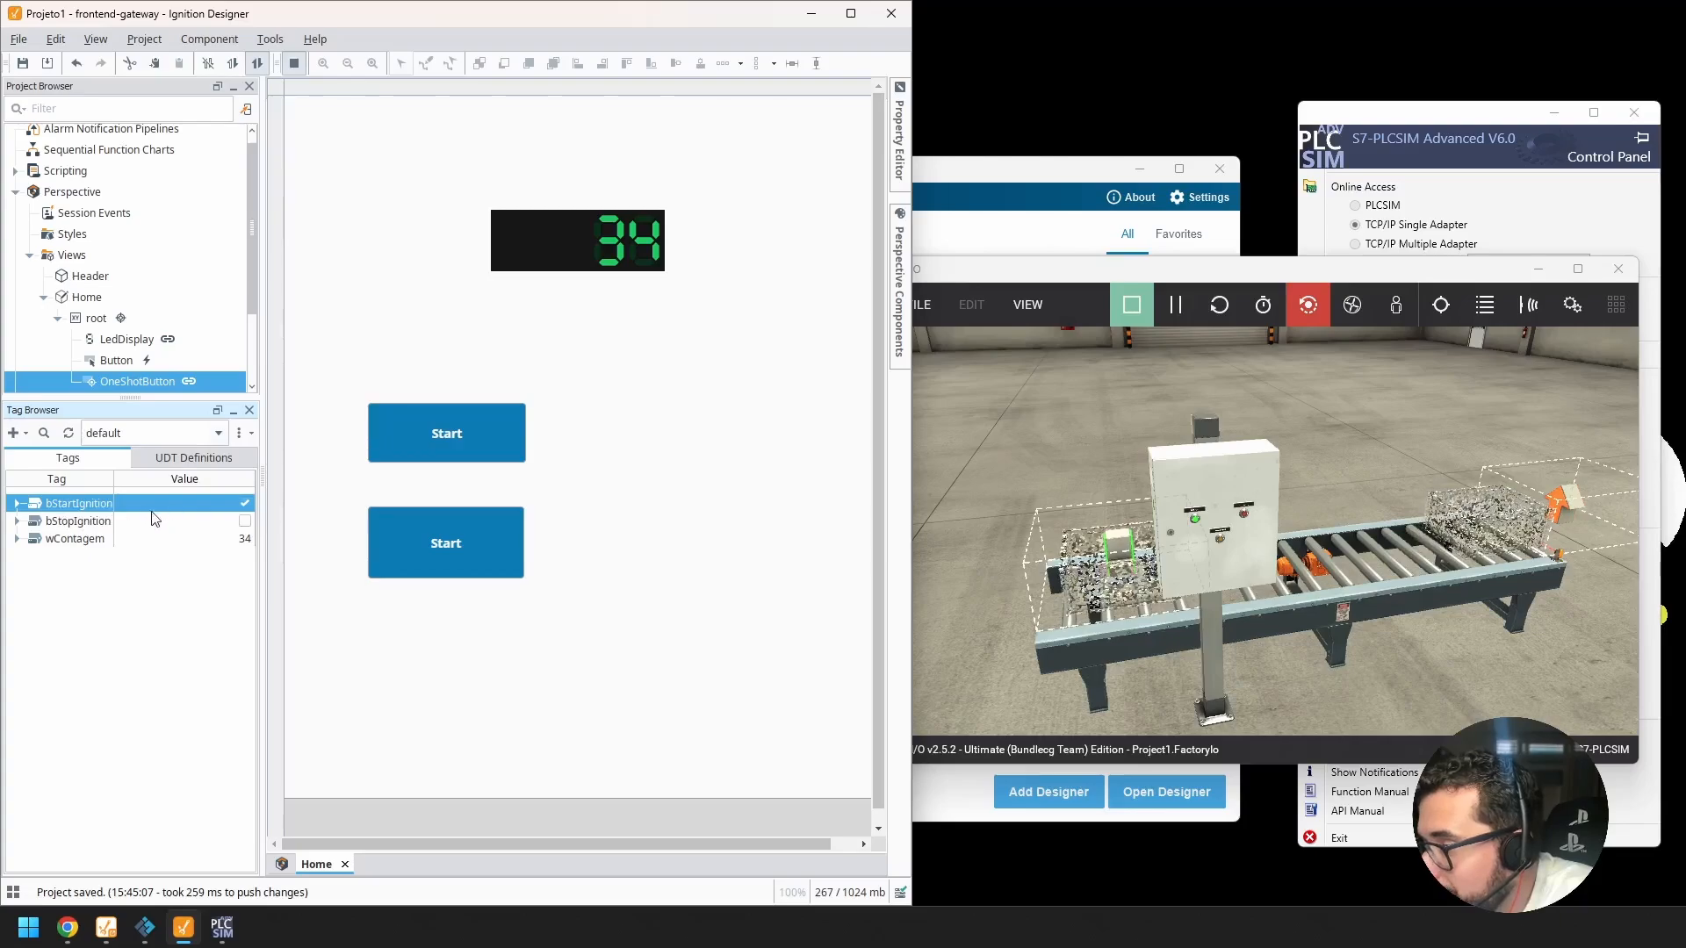
{"action": "left_click", "coordinate": [244, 508]}
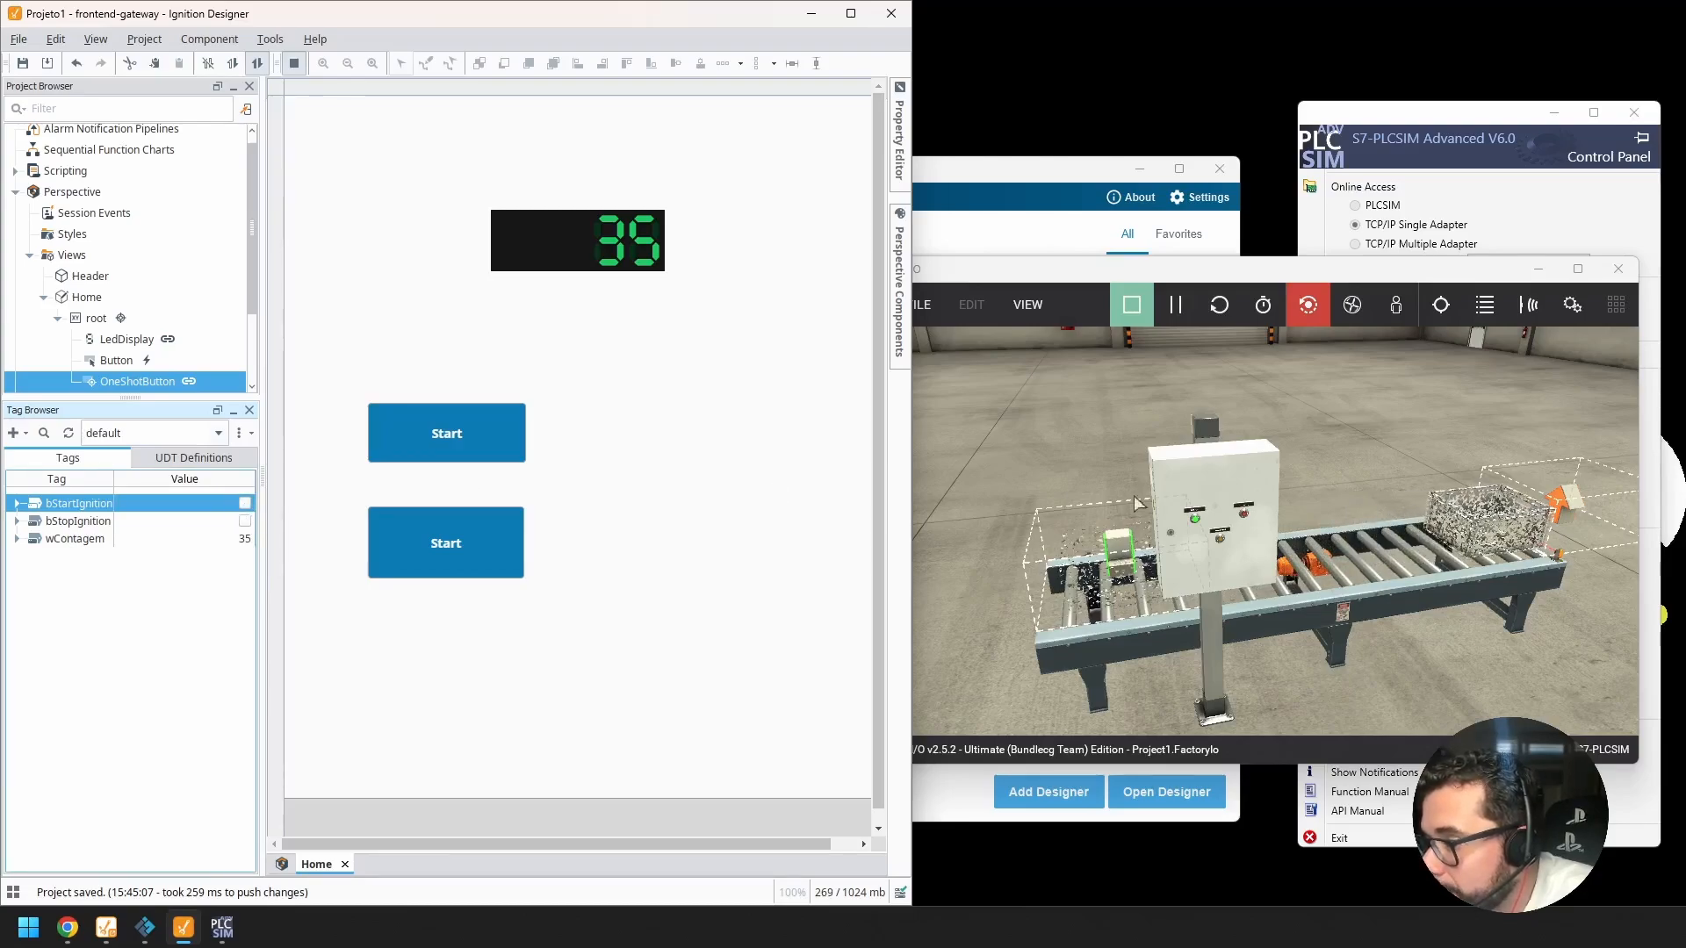
Step: Operate the control box's red push button again and retest the conveyor start with the One Shot Start button
{"action": "left_click", "coordinate": [1247, 525]}
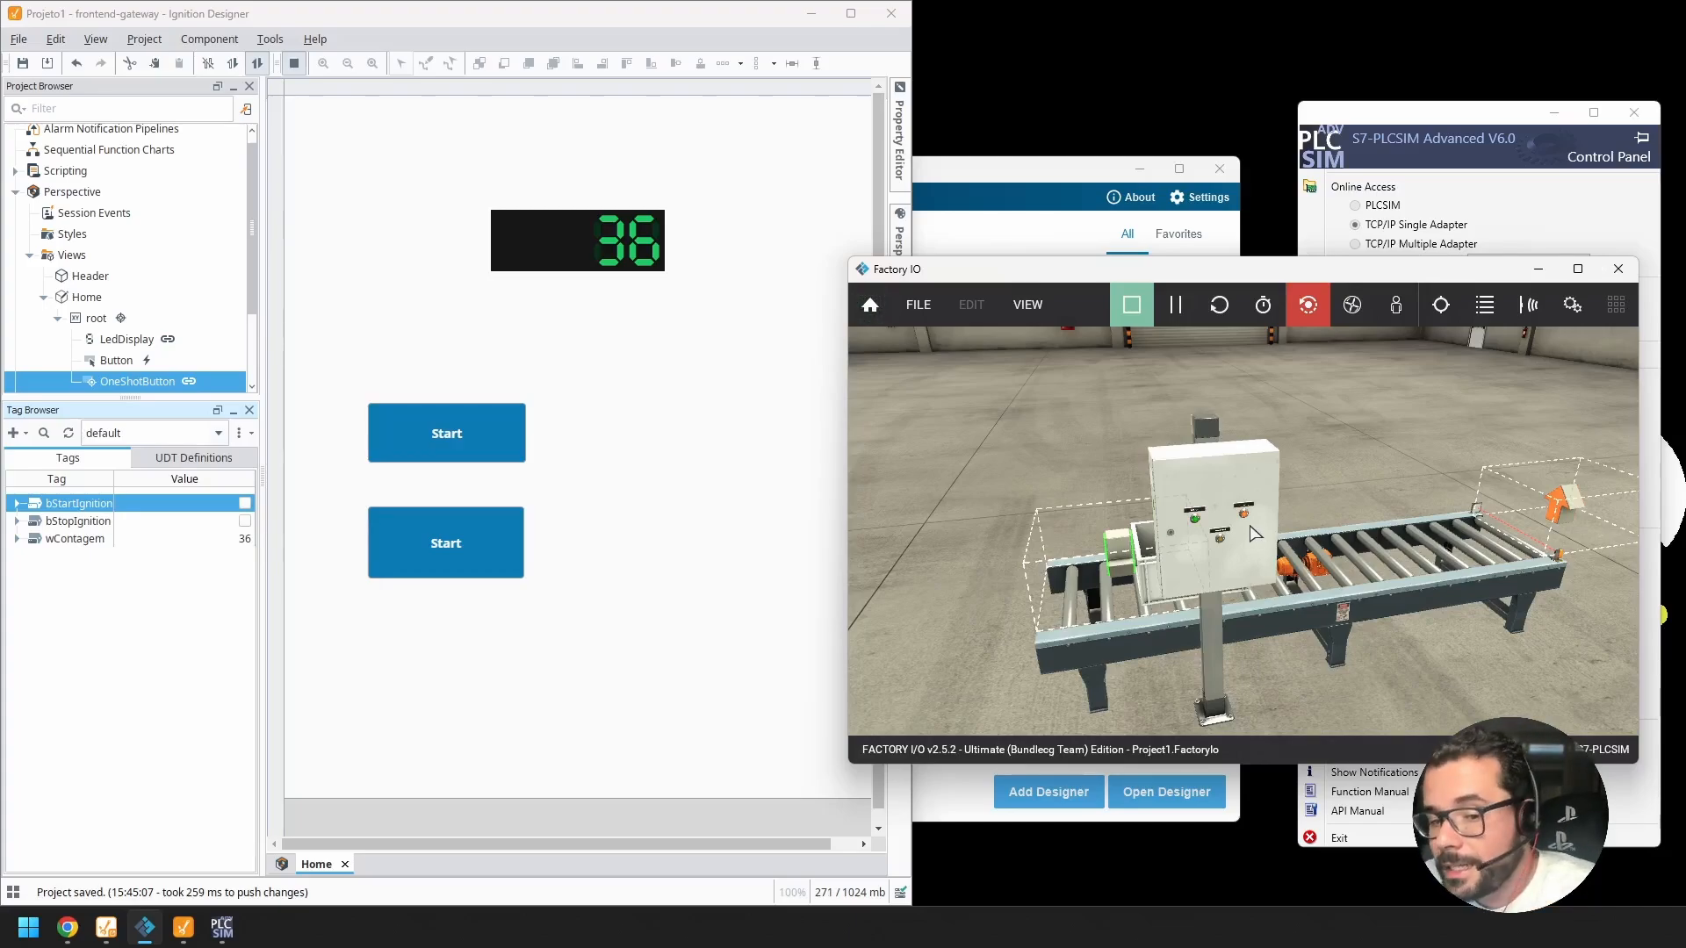
{"action": "left_click", "coordinate": [505, 546]}
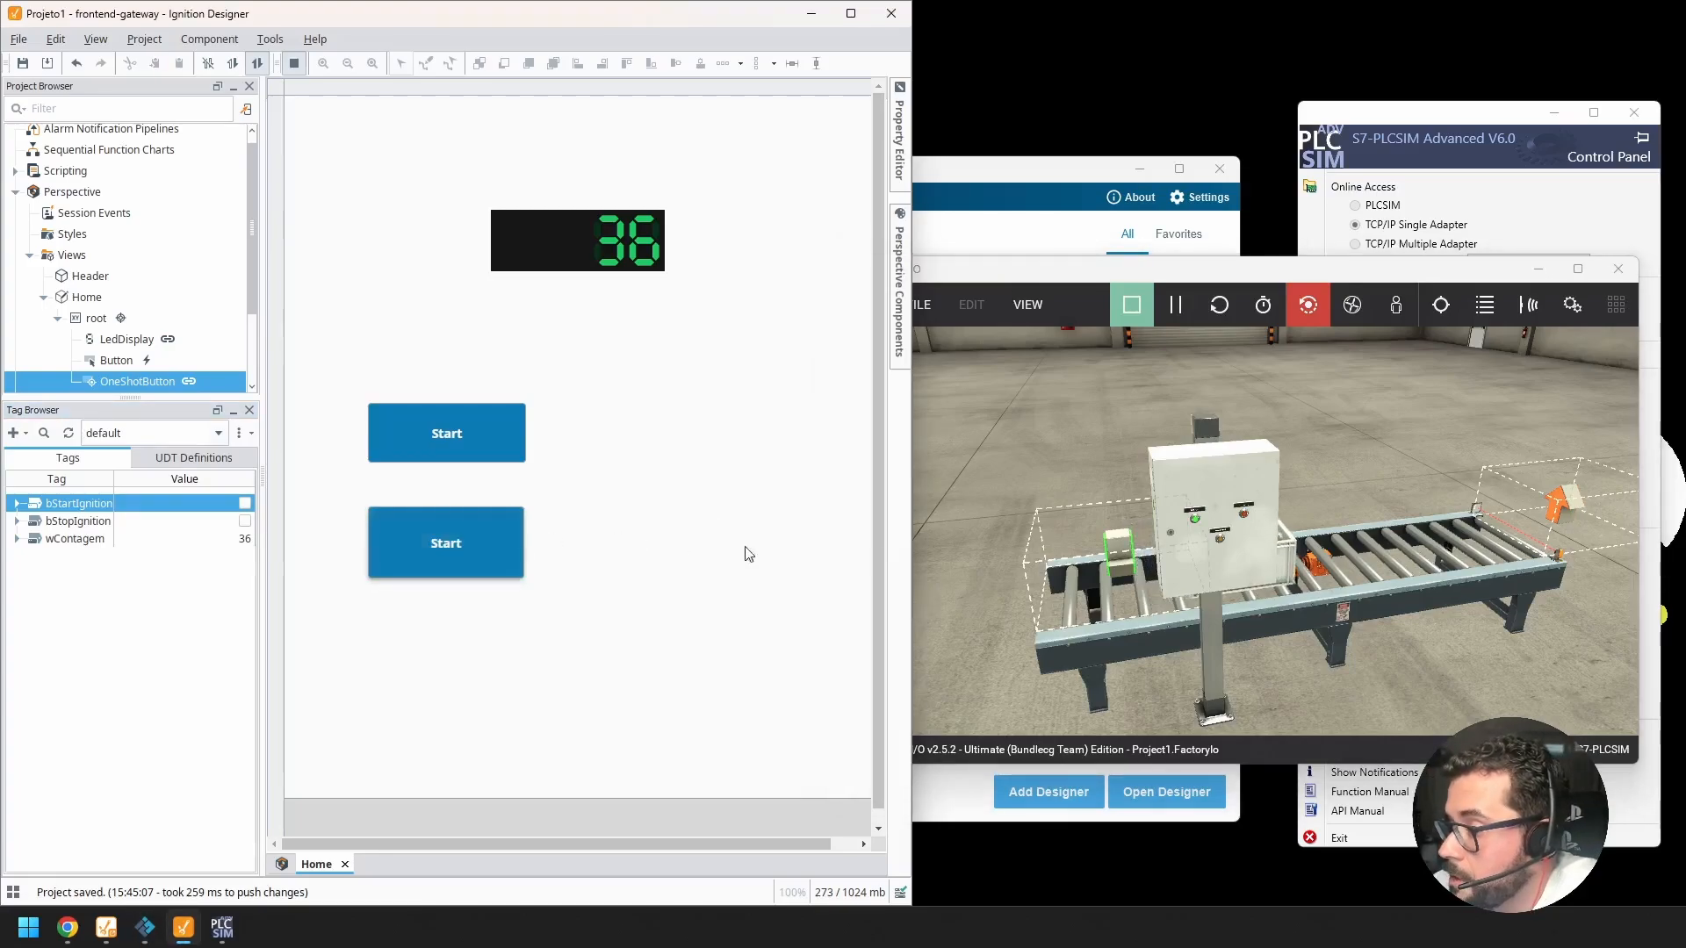
{"action": "left_click", "coordinate": [466, 553]}
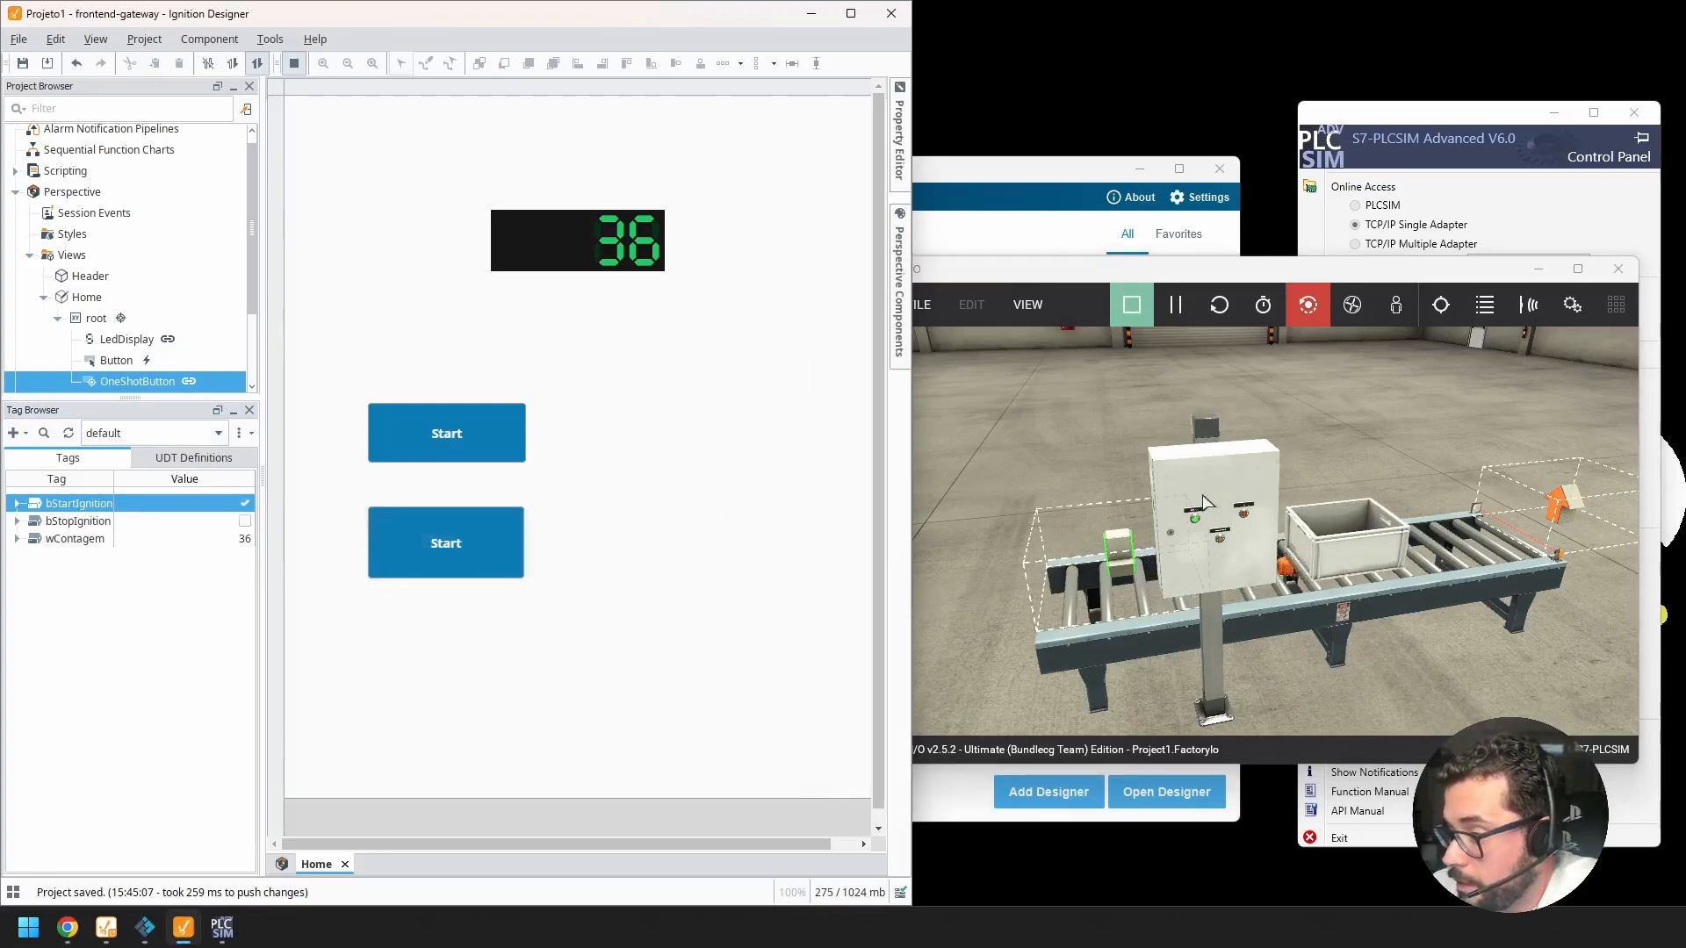
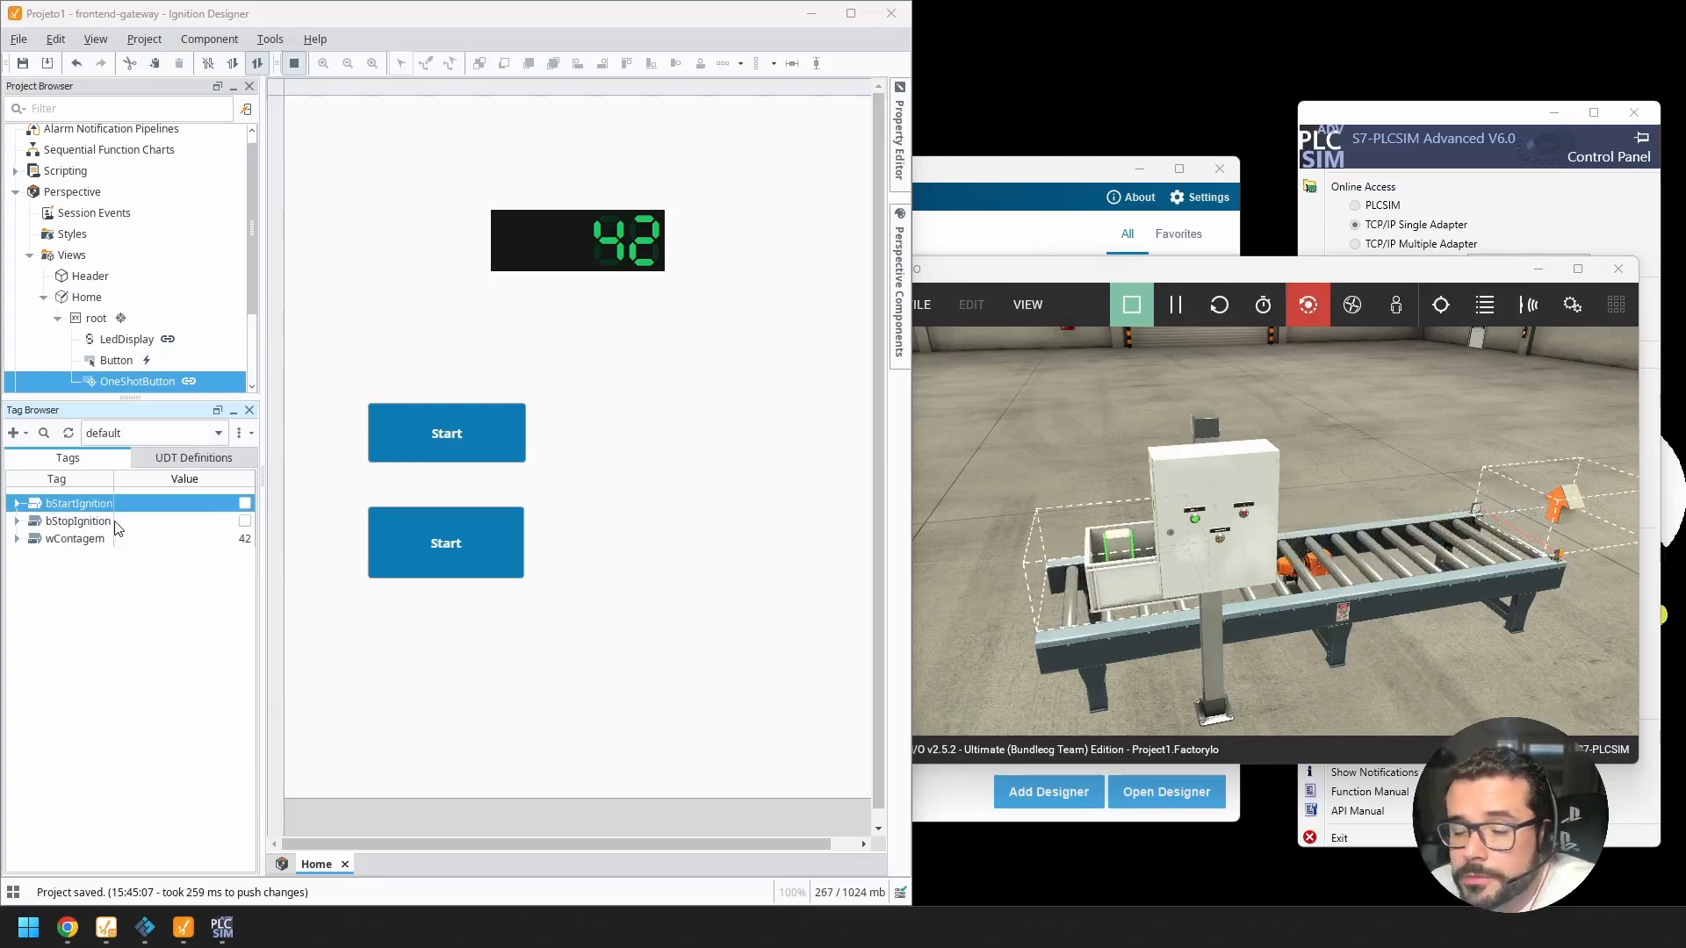
Step: Set the bStopIgnition tag to true and reset it to false to test the stop command
{"action": "left_click", "coordinate": [170, 521]}
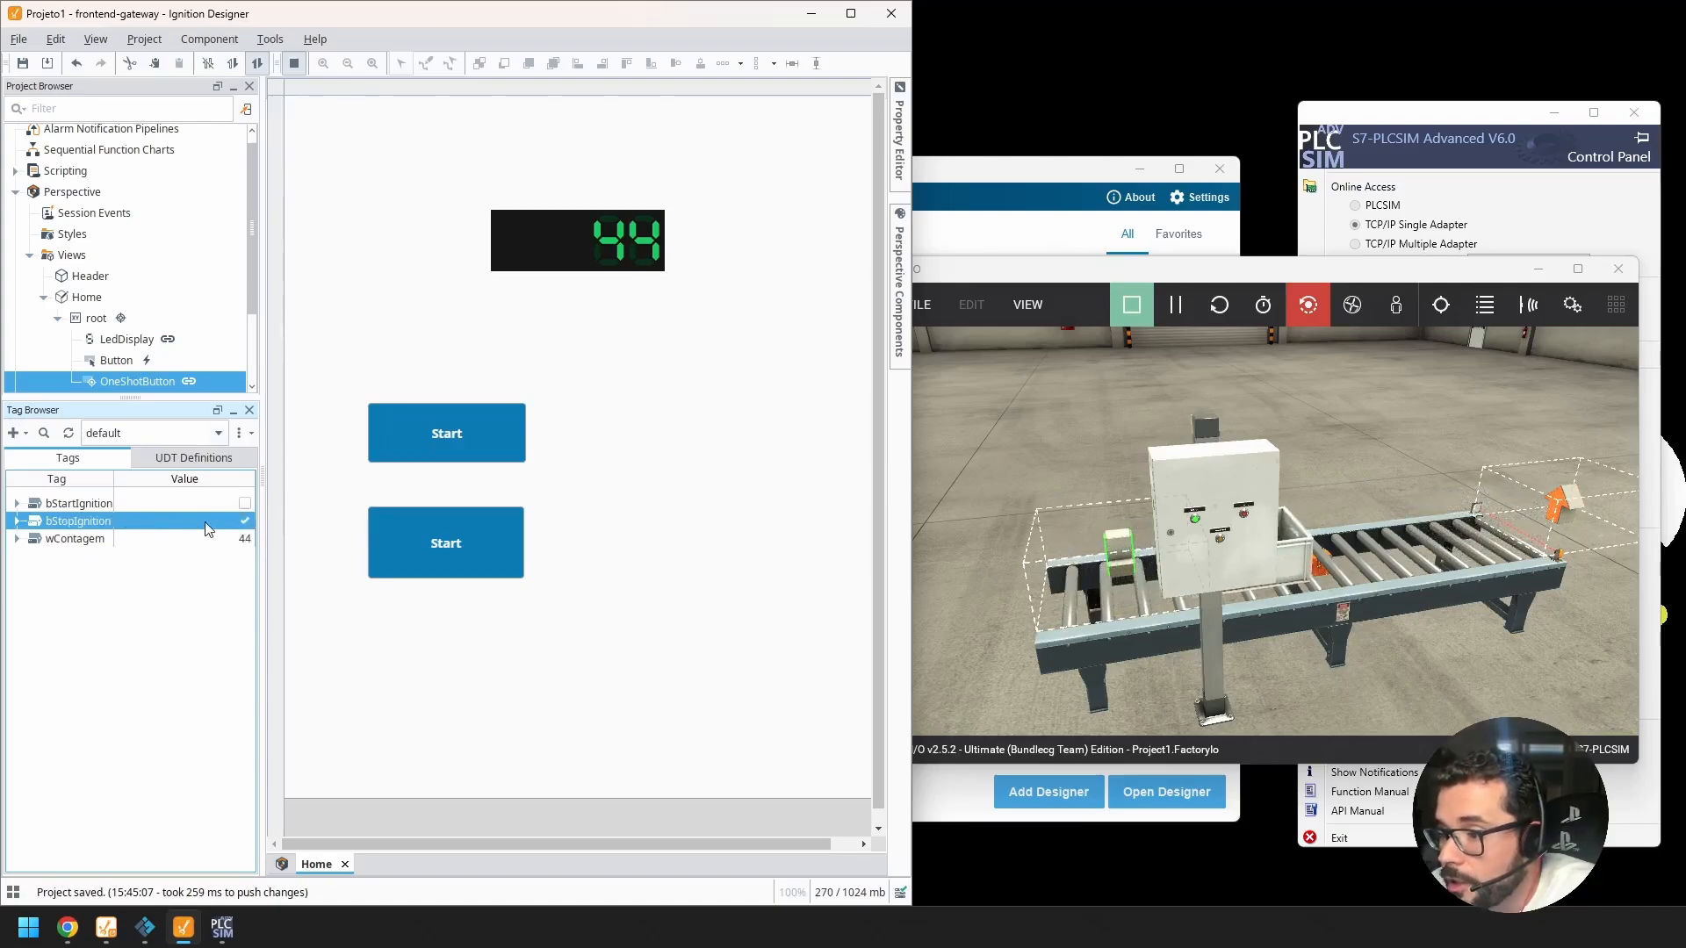
{"action": "left_click", "coordinate": [244, 522]}
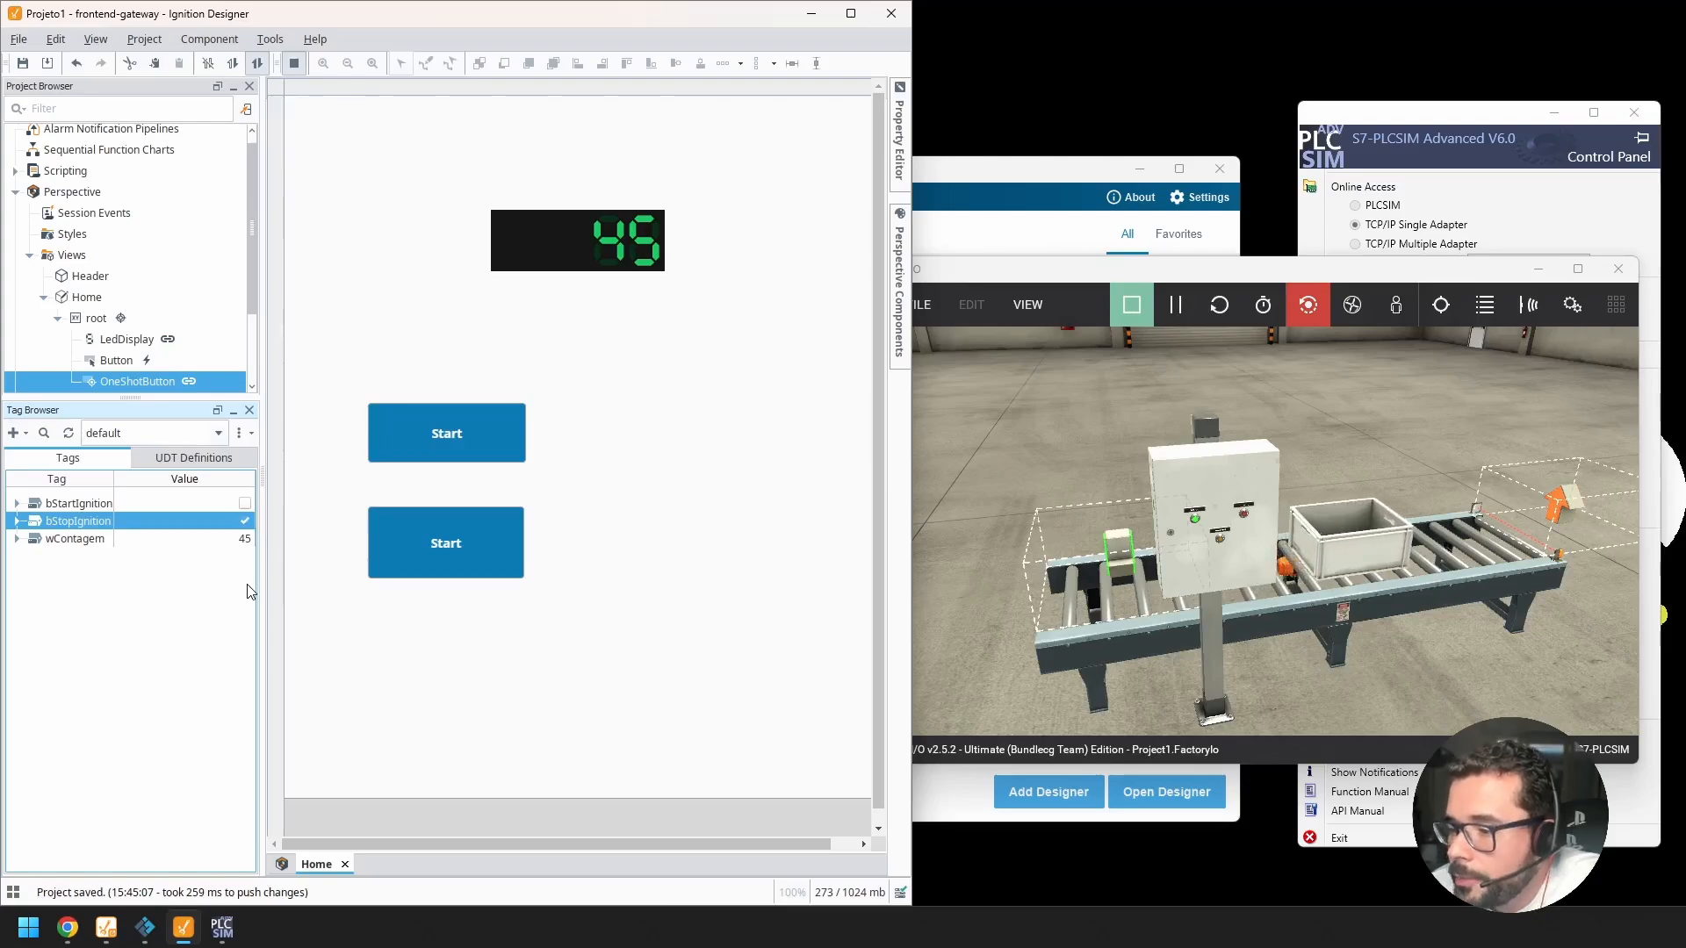
{"action": "left_click", "coordinate": [245, 521]}
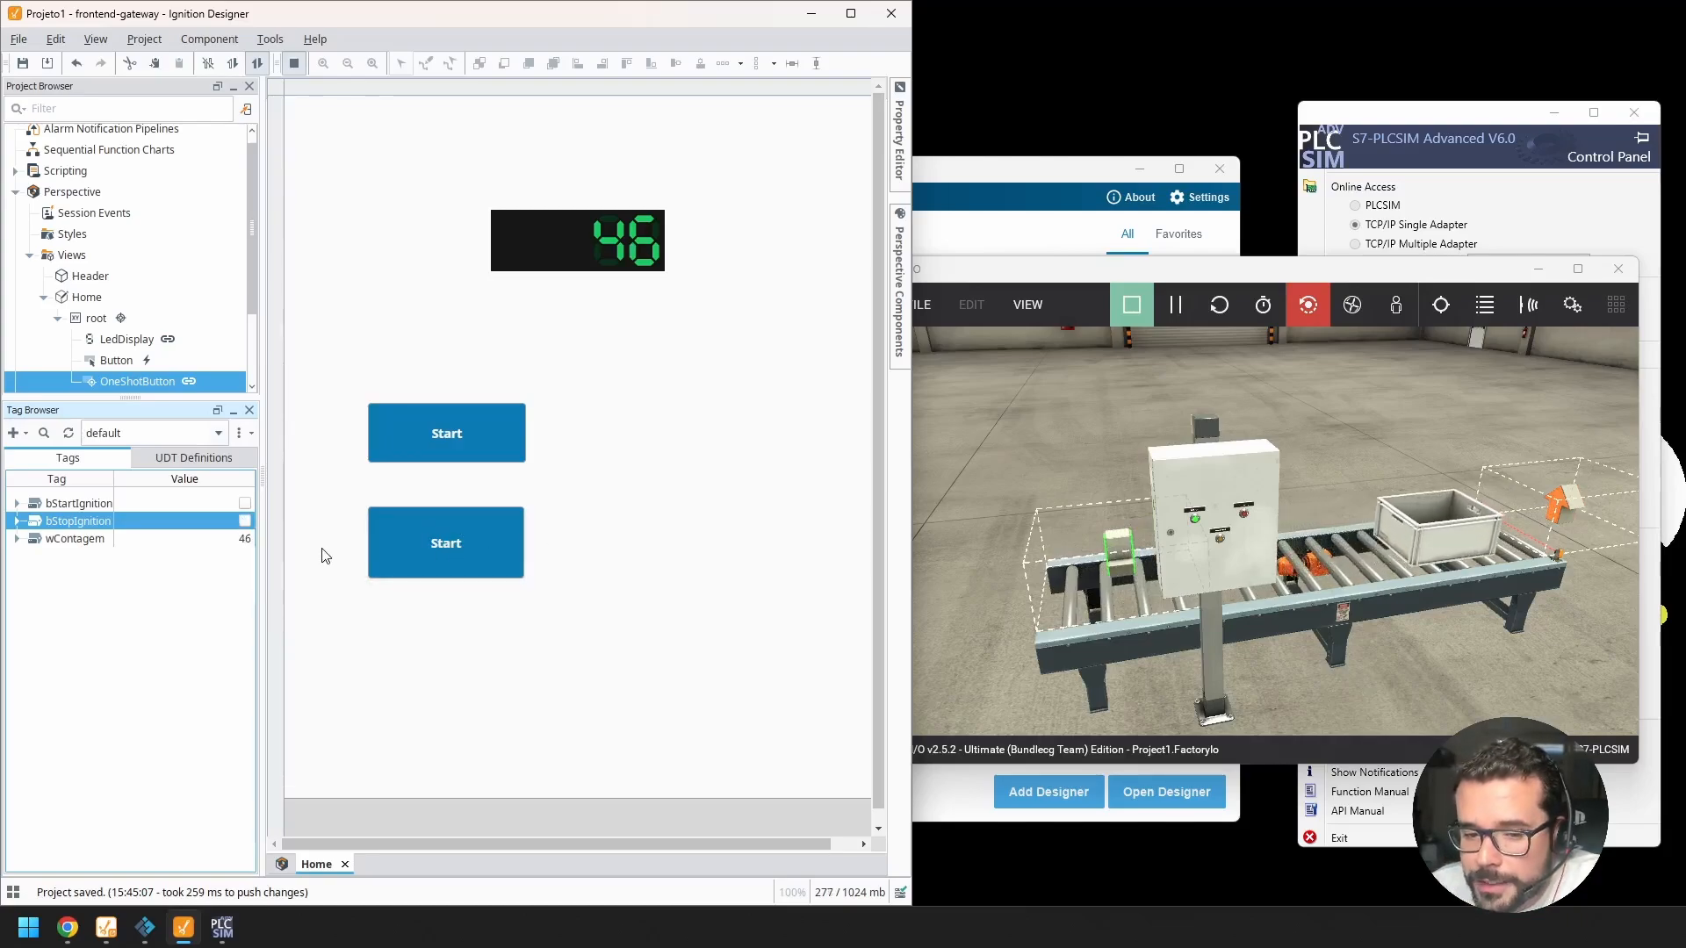
Step: Launch TIA Portal V16
{"action": "left_click", "coordinate": [28, 928]}
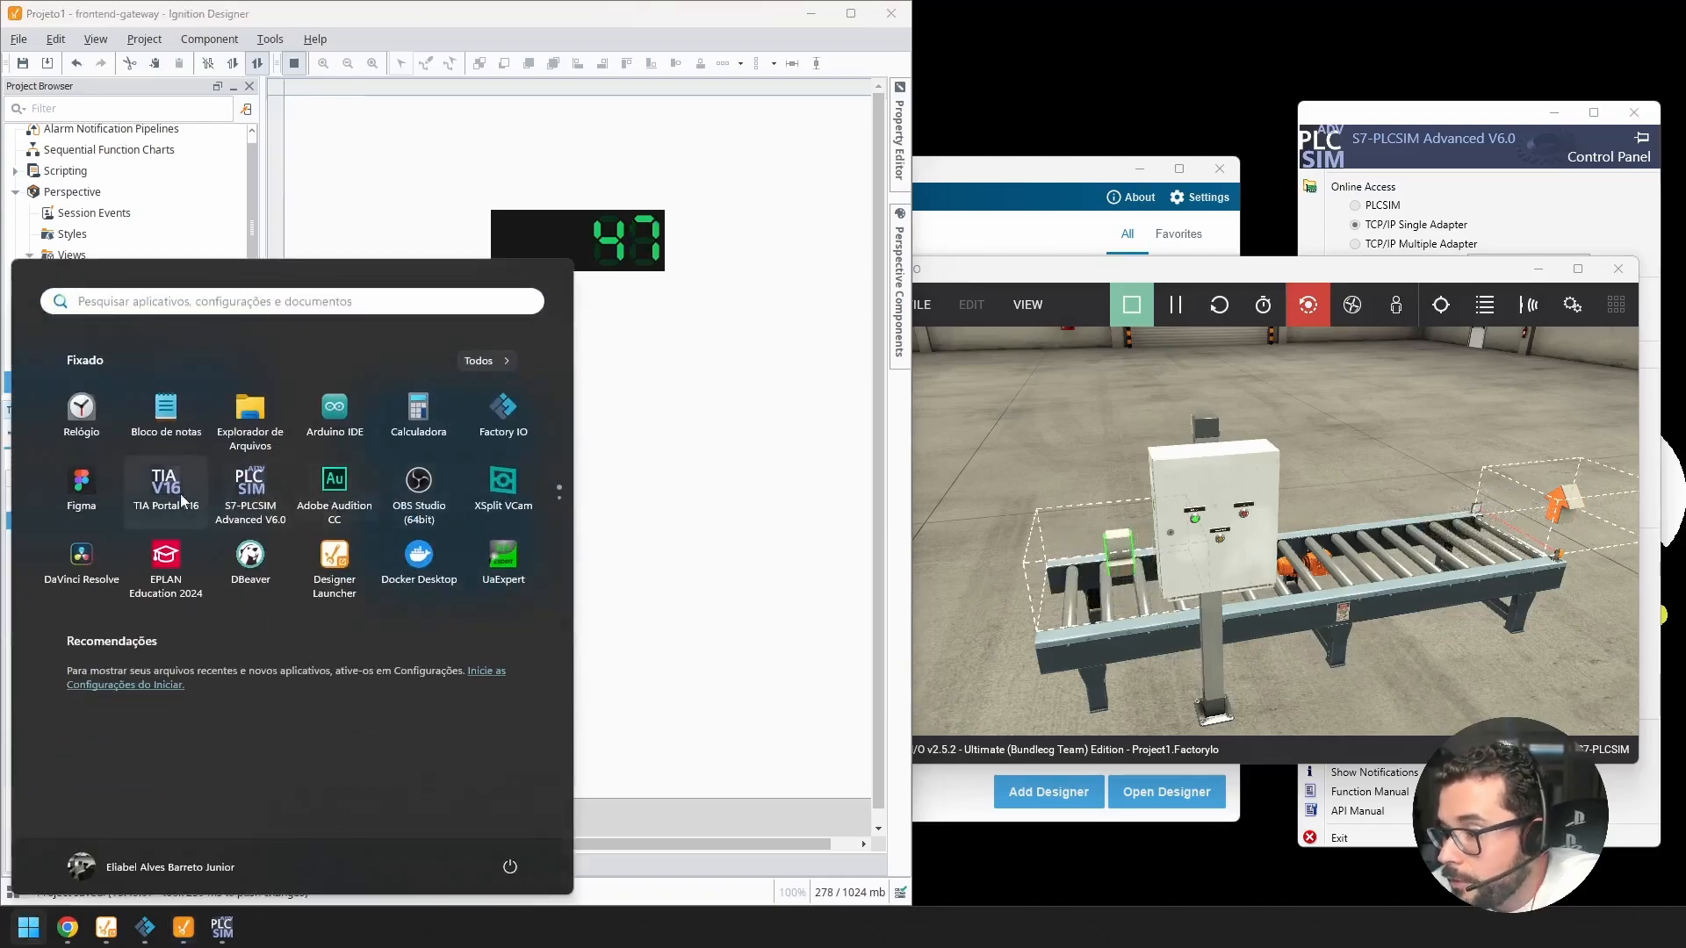
Step: Launch TIA Portal V16 and open the recent Project1.Factoryio project
{"action": "left_click", "coordinate": [186, 507]}
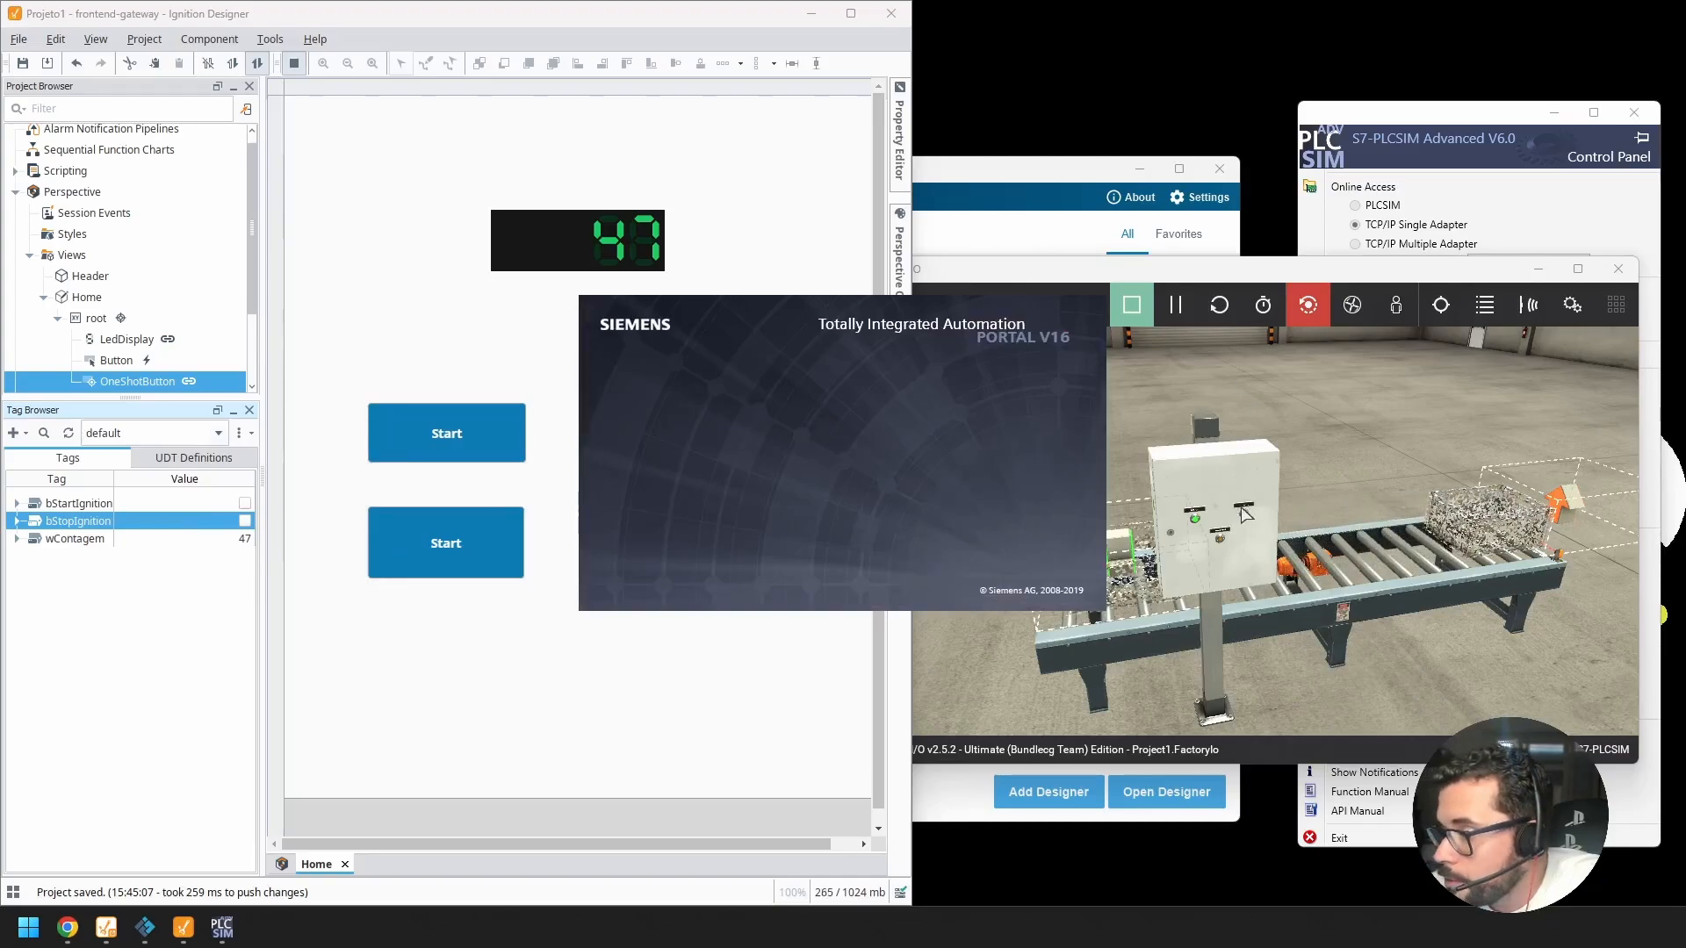
{"action": "left_click", "coordinate": [1185, 520]}
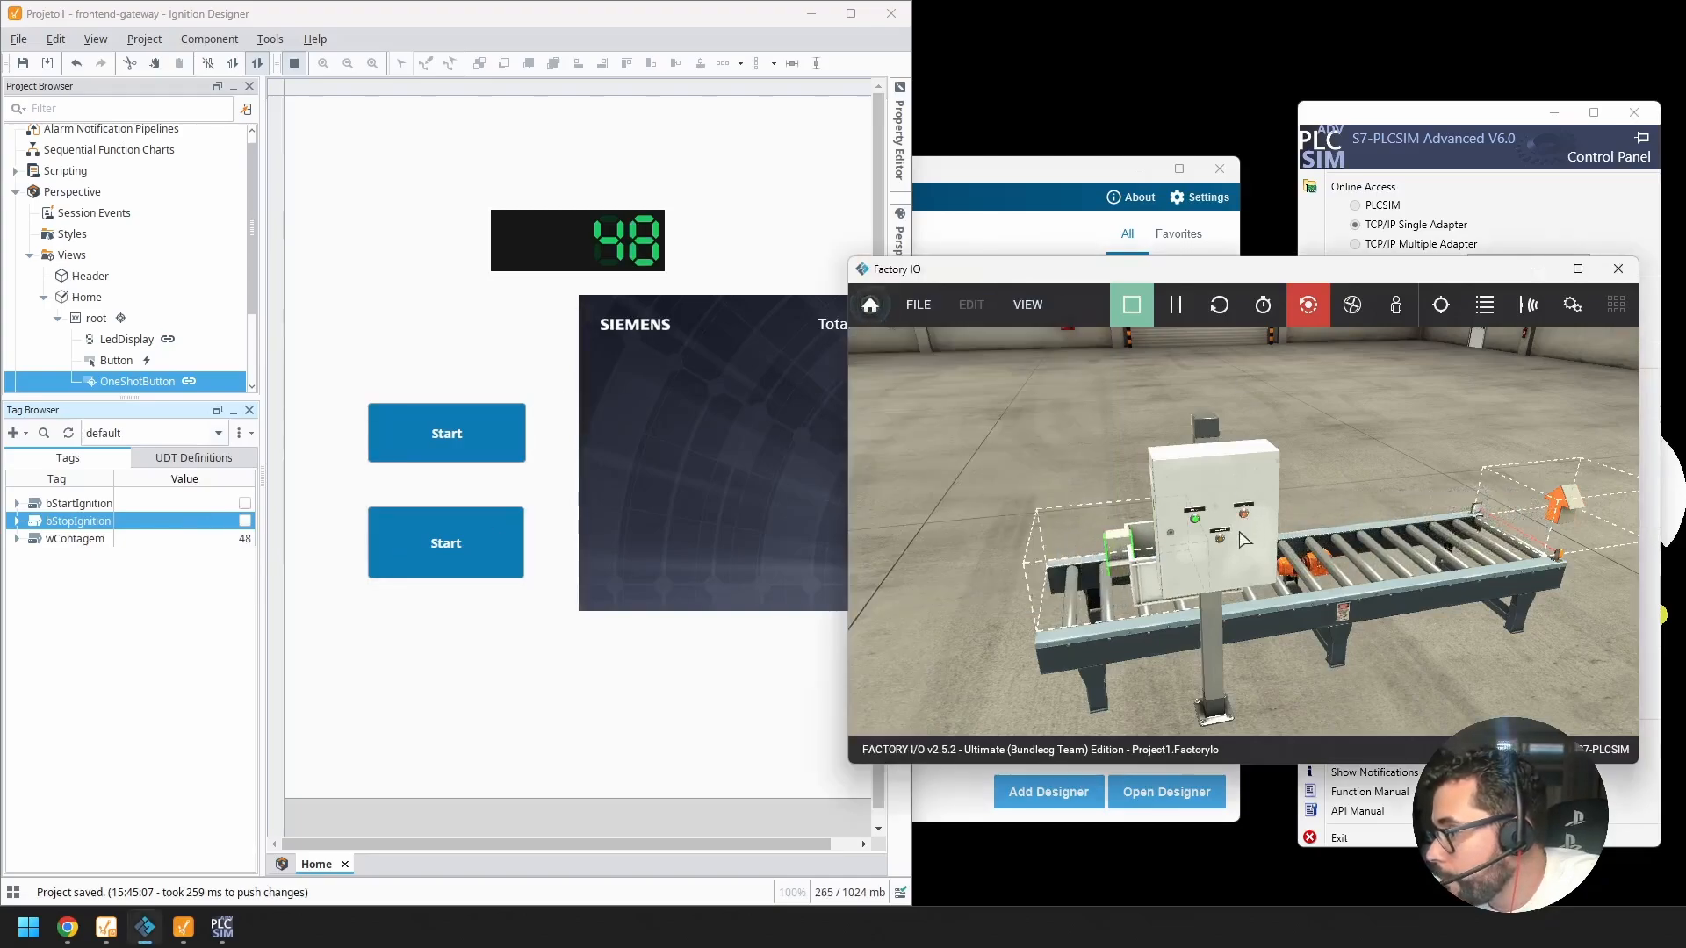
{"action": "left_click", "coordinate": [1051, 177]}
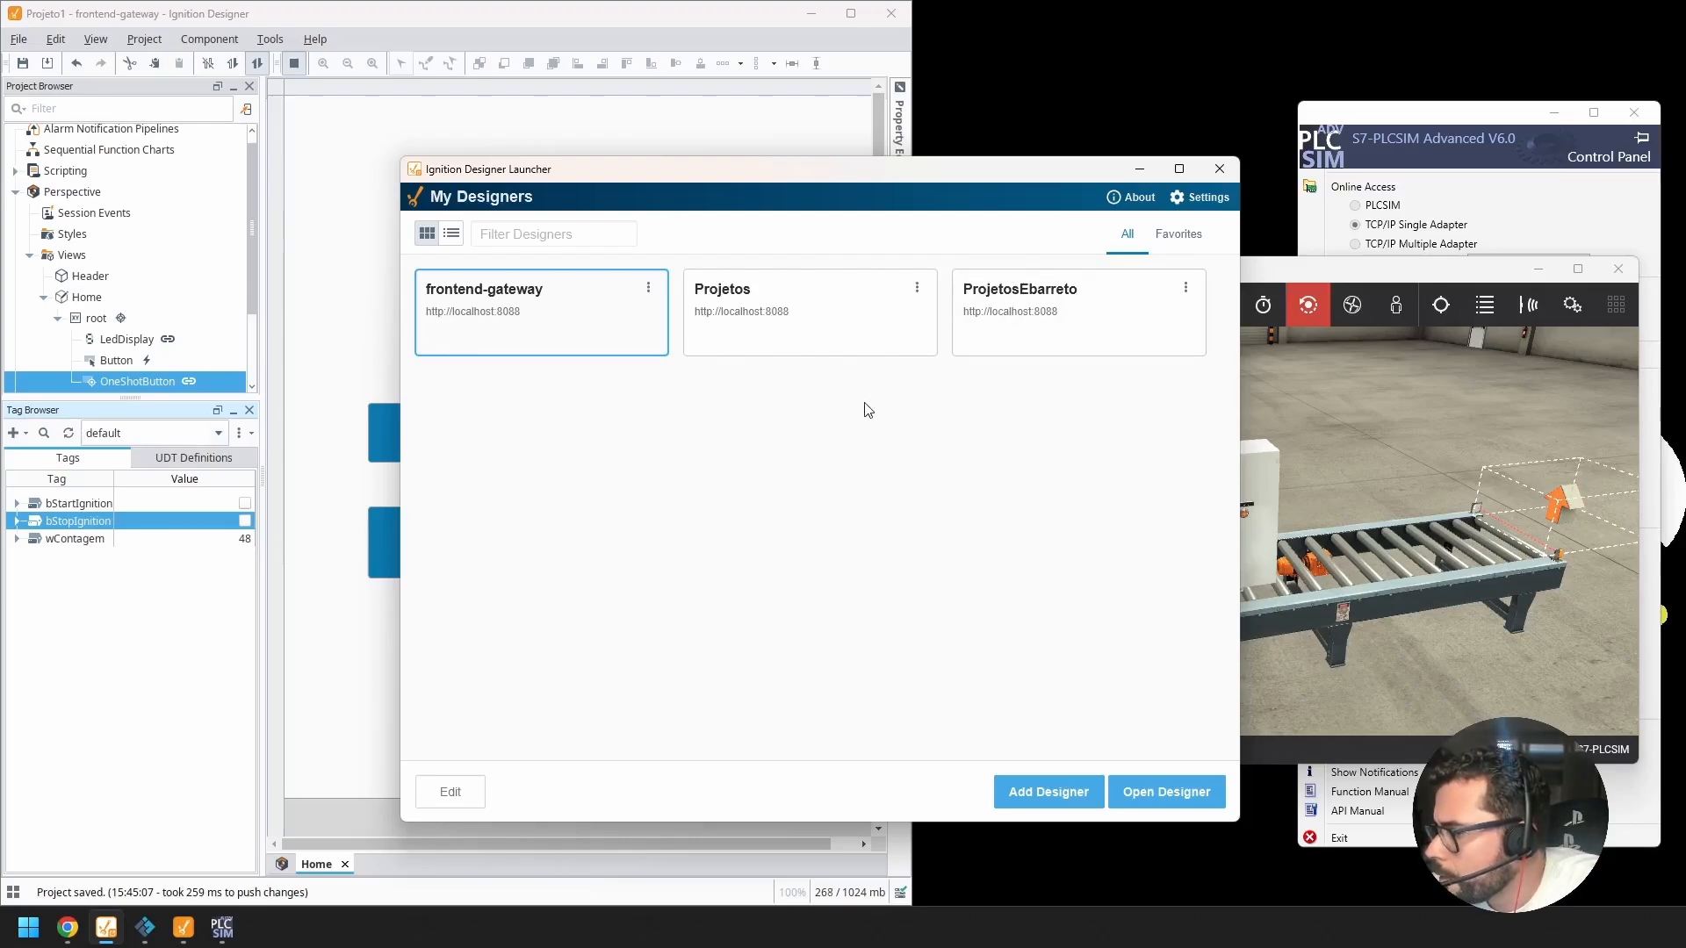
{"action": "left_click", "coordinate": [1201, 175]}
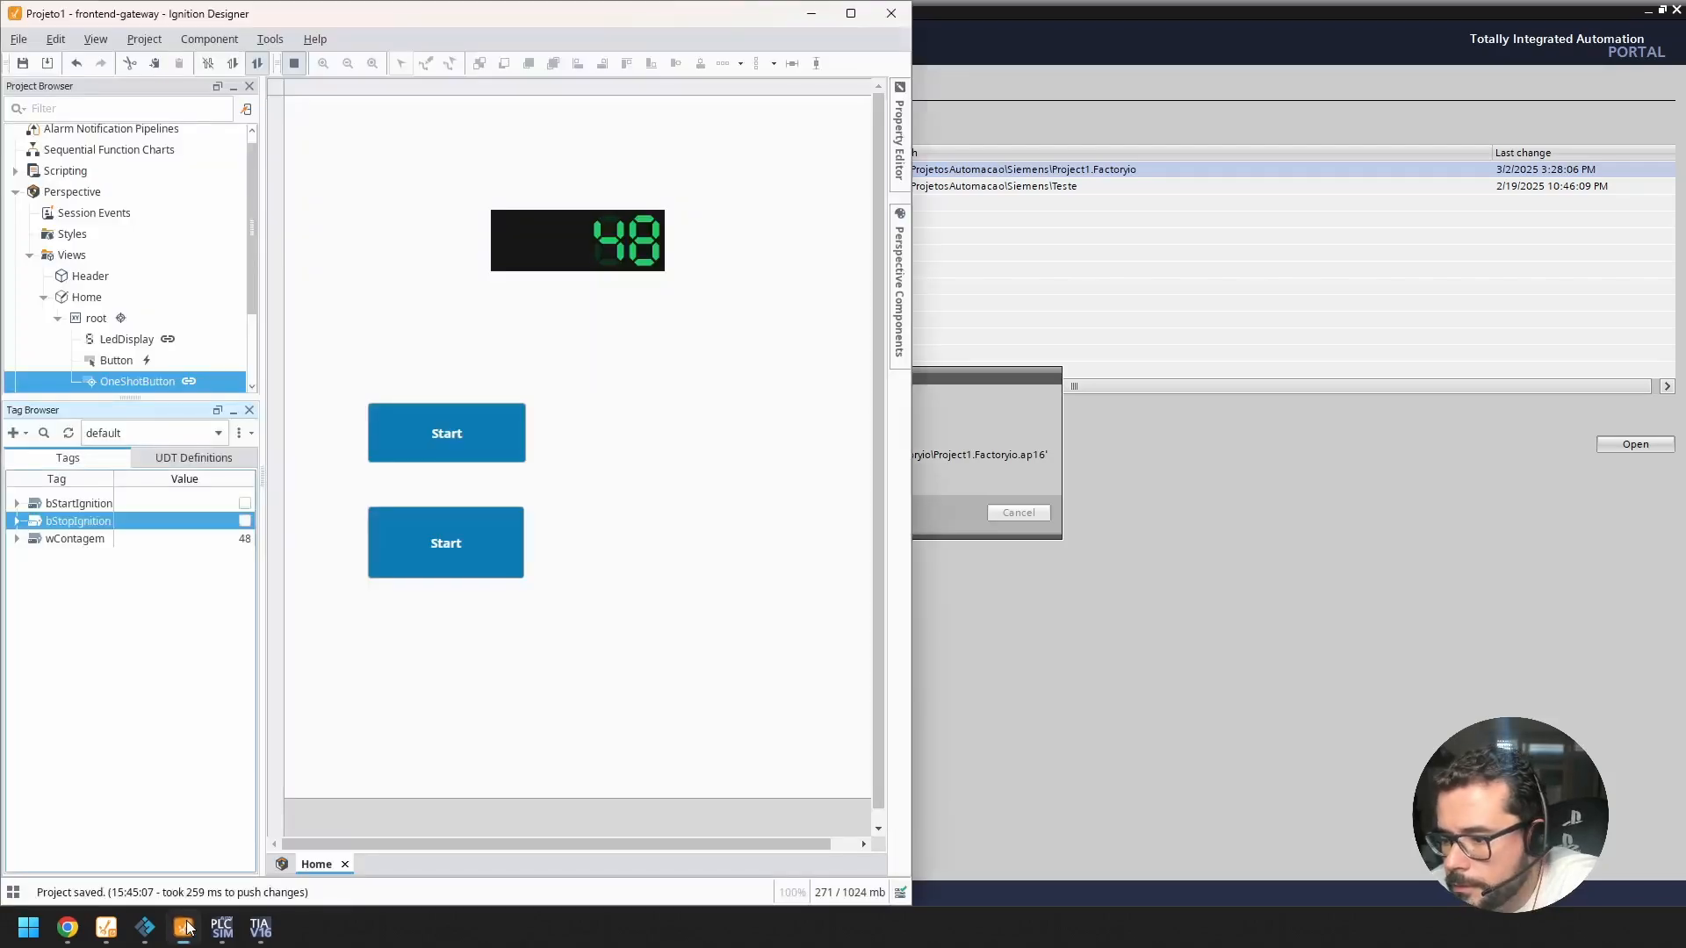
Step: In Ignition Designer, leave preview mode, duplicate the lower Start one-shot button and place the copy beside it at about x 328, y 468
{"action": "left_click", "coordinate": [185, 928]}
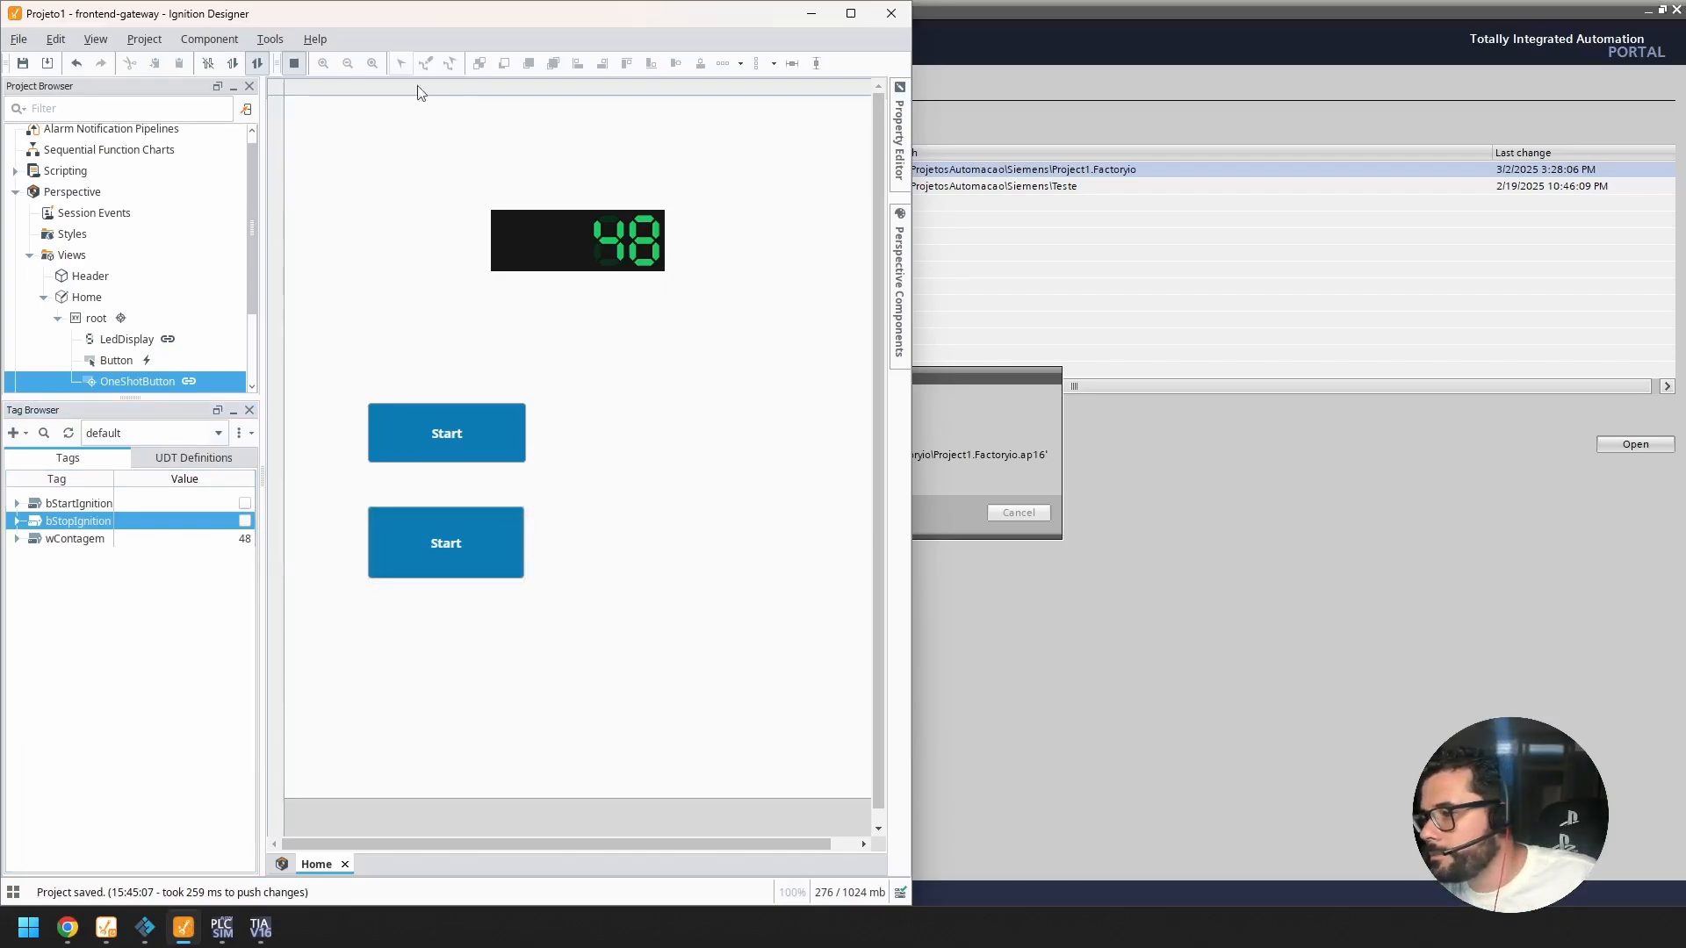
{"action": "left_click", "coordinate": [297, 63]}
{"action": "left_click", "coordinate": [597, 526]}
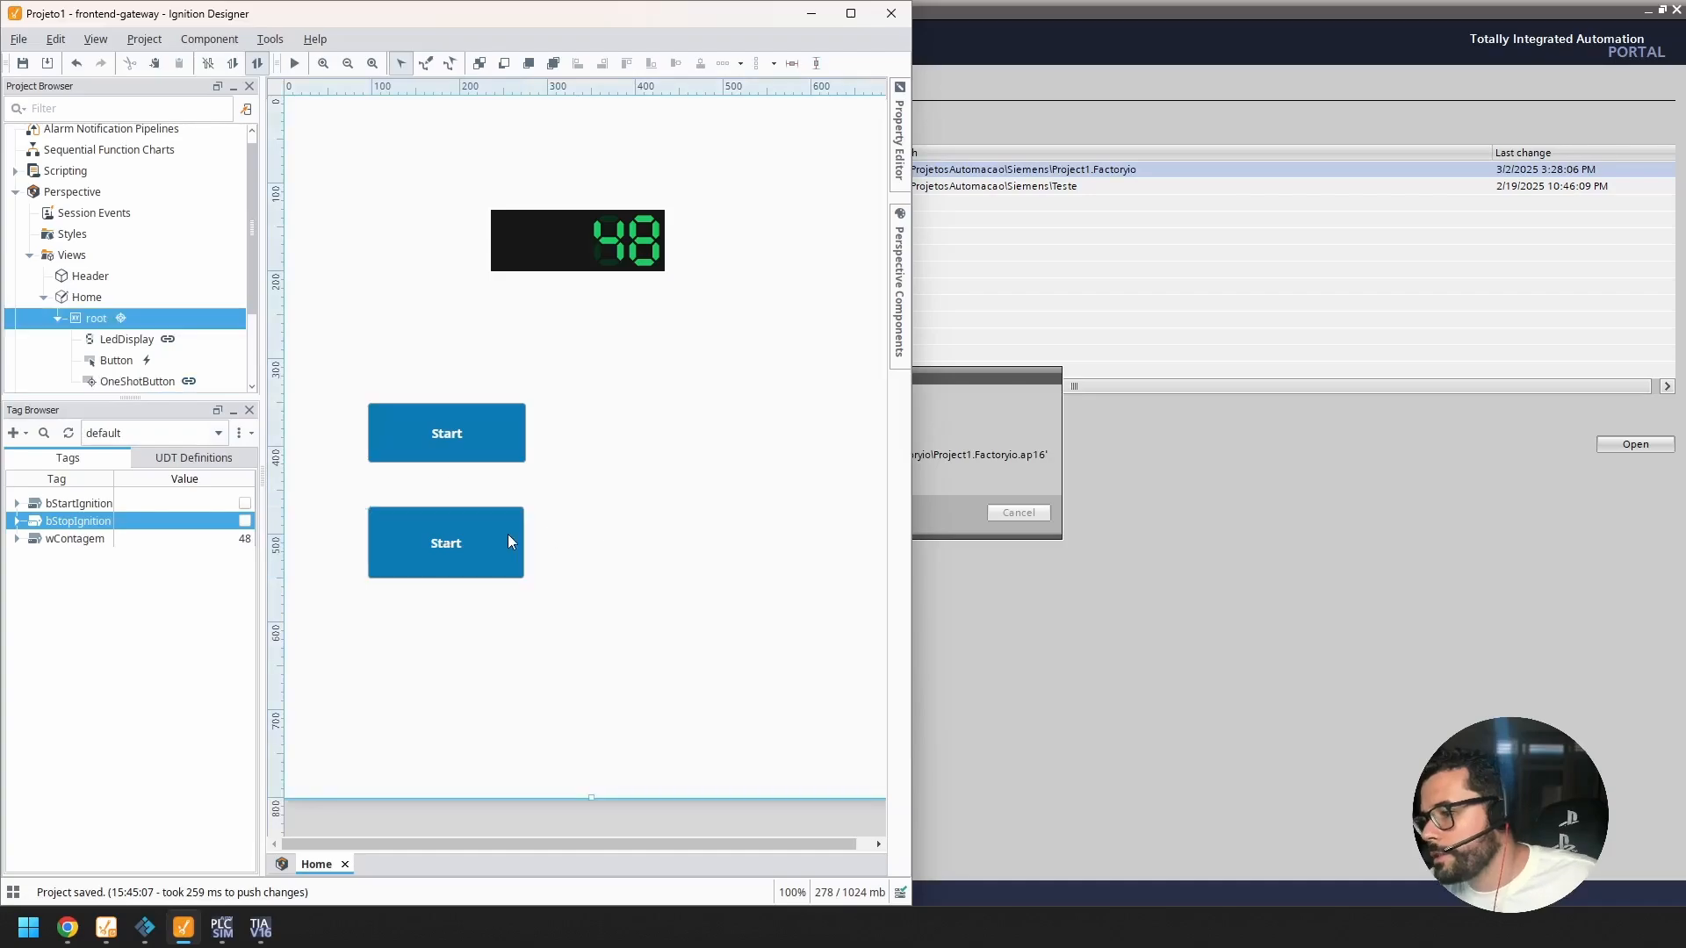
{"action": "left_click", "coordinate": [508, 534]}
{"action": "key", "text": "ctrl+v"}
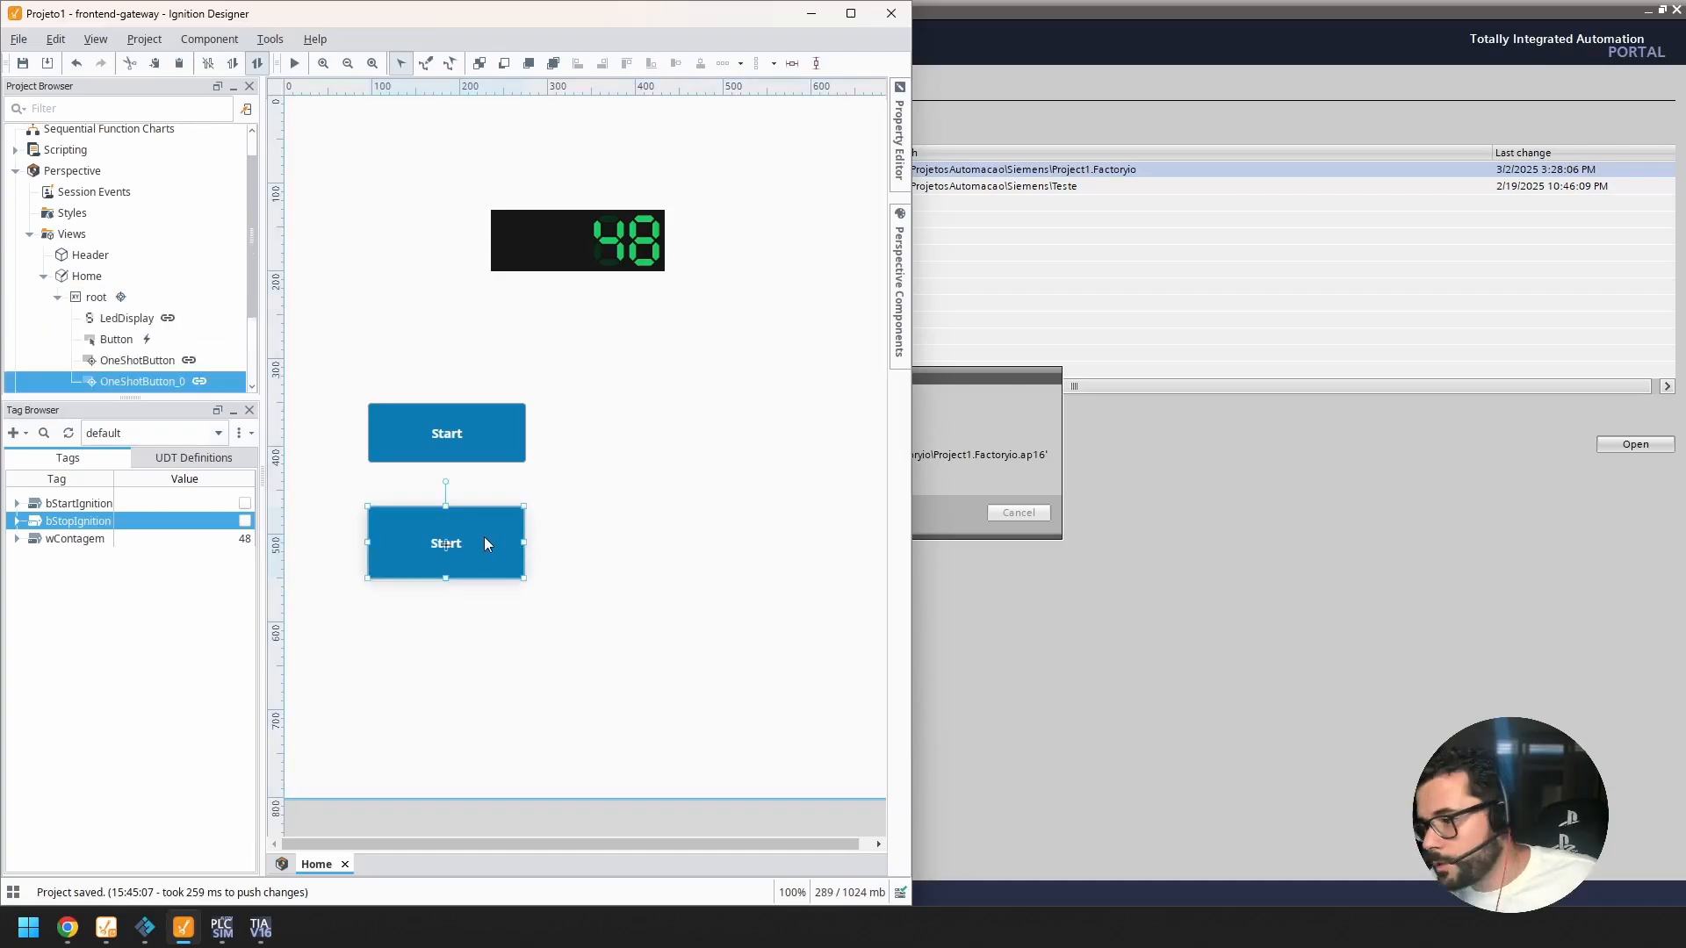
{"action": "left_click", "coordinate": [183, 928]}
{"action": "left_click_drag", "start_coordinate": [481, 530], "coordinate": [687, 529]}
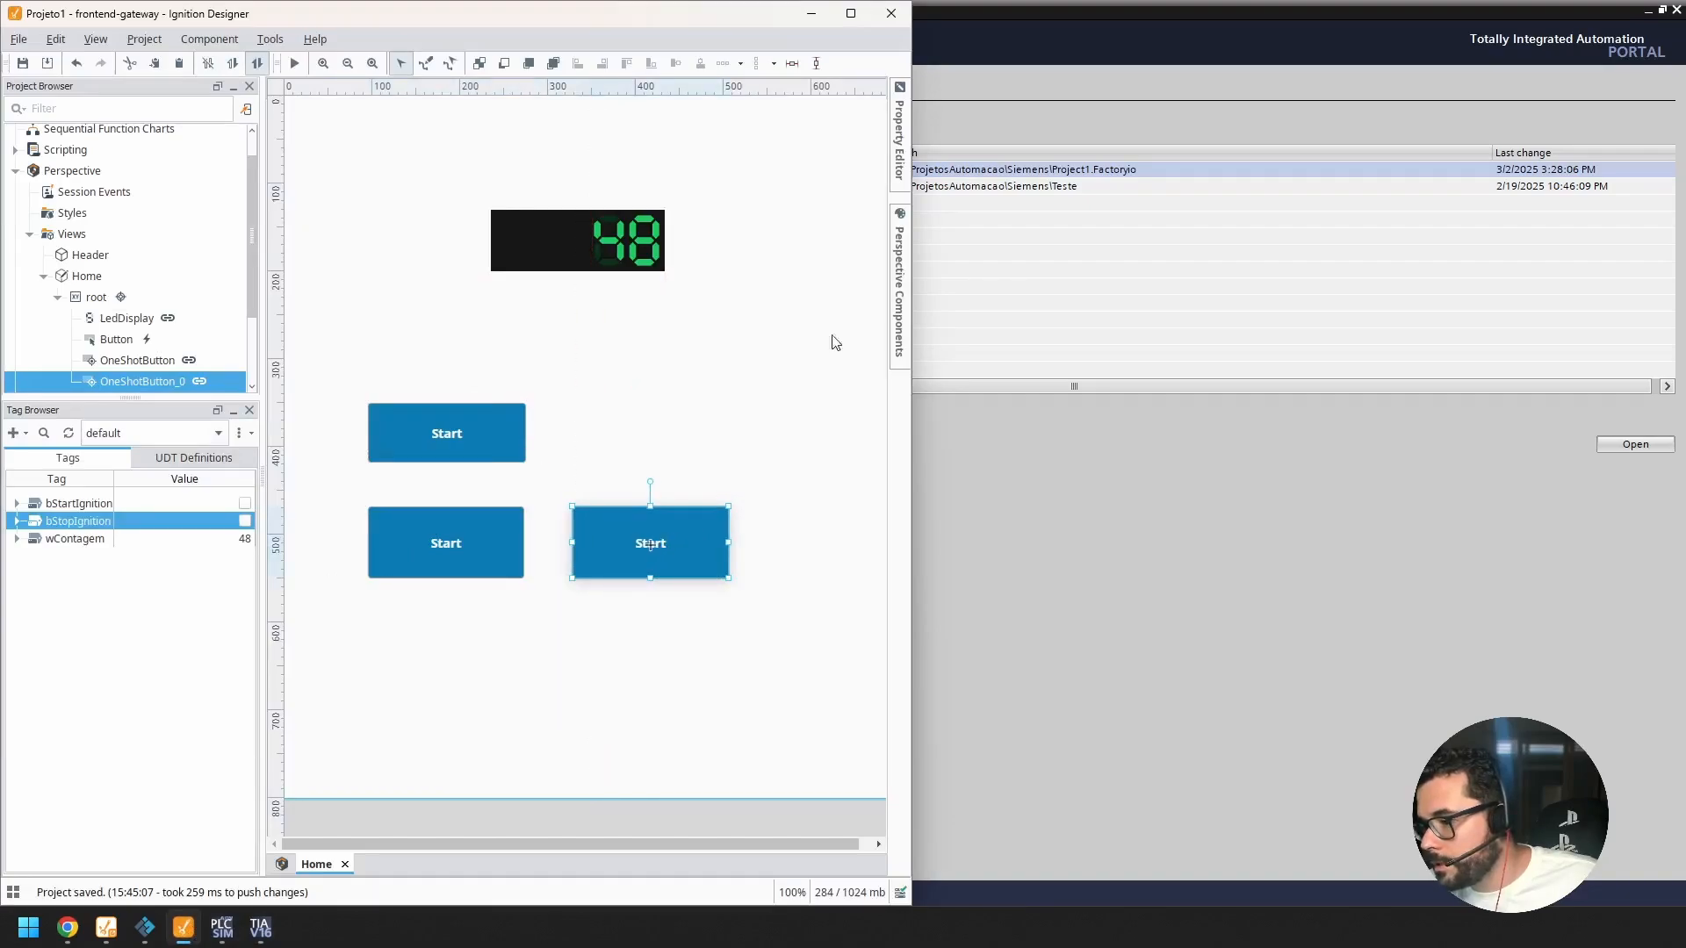
Step: Set the duplicated button's ready-state text to Stop
{"action": "left_click", "coordinate": [896, 150]}
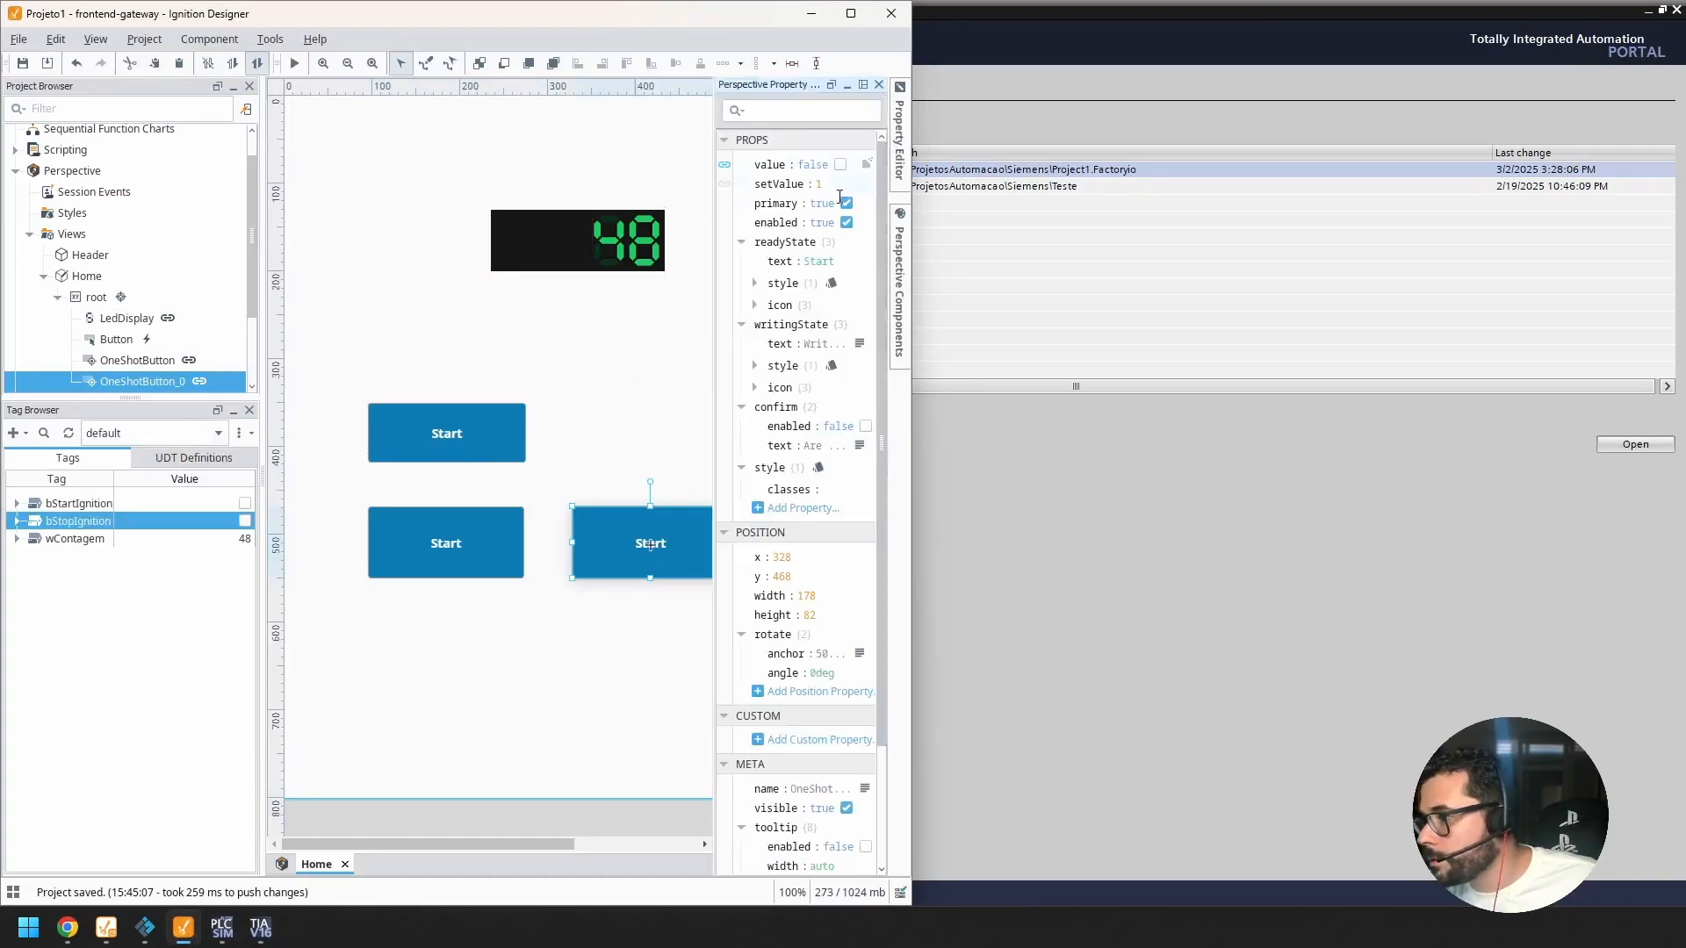
{"action": "left_click", "coordinate": [825, 264]}
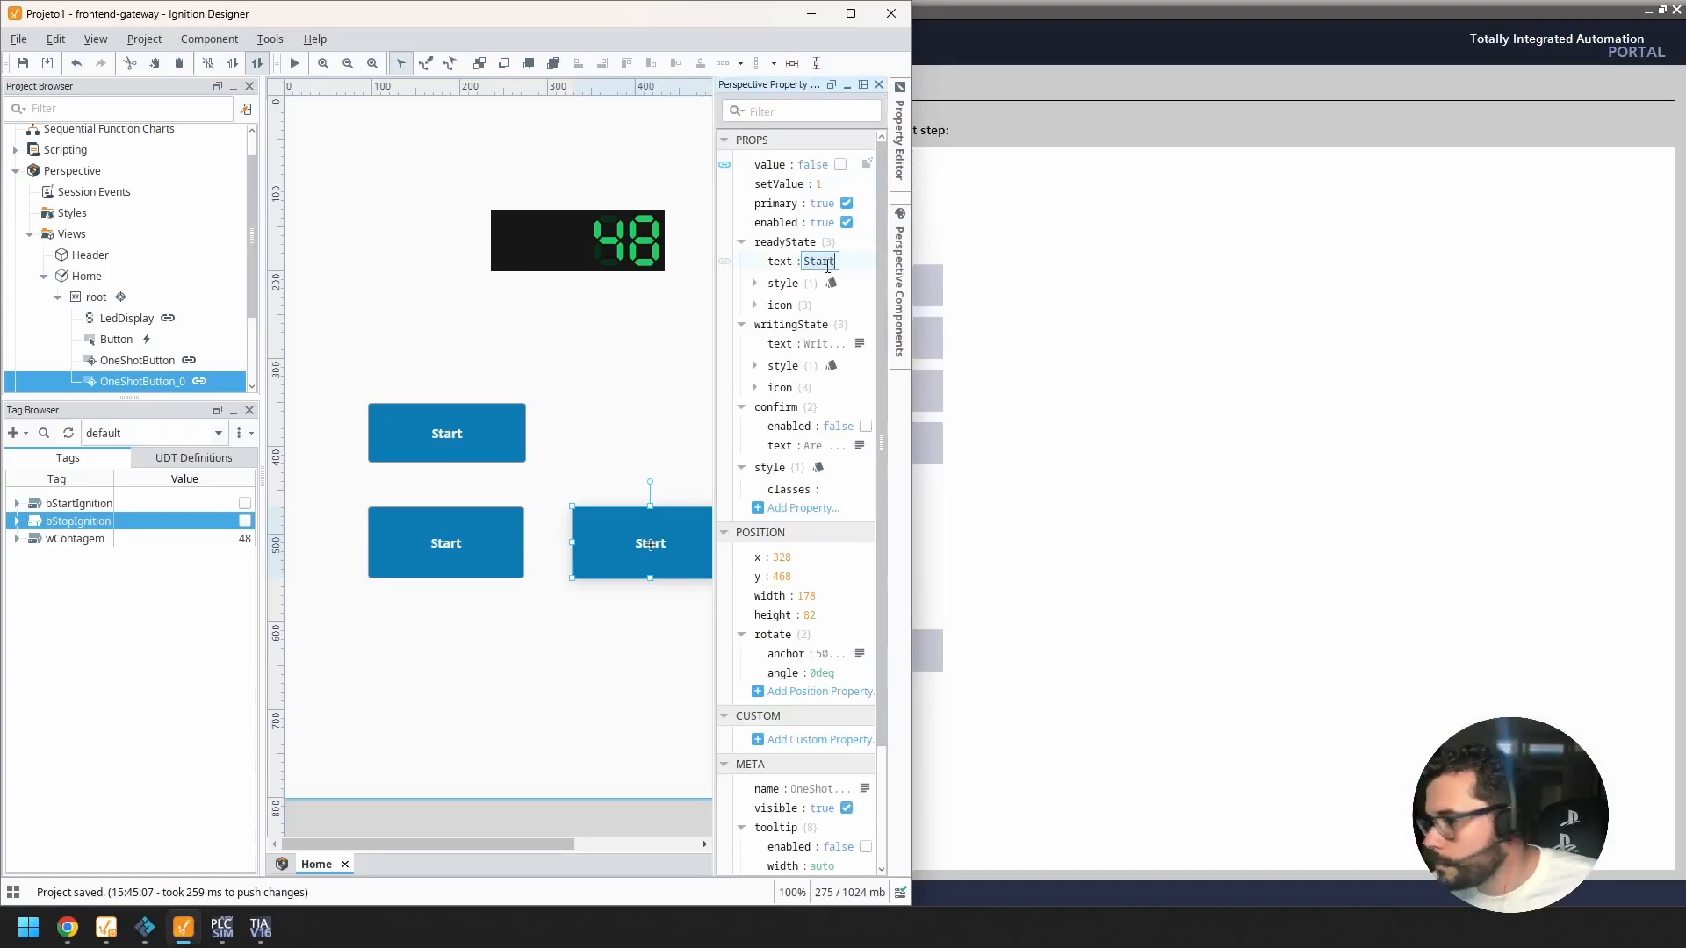
{"action": "type", "text": "Stop"}
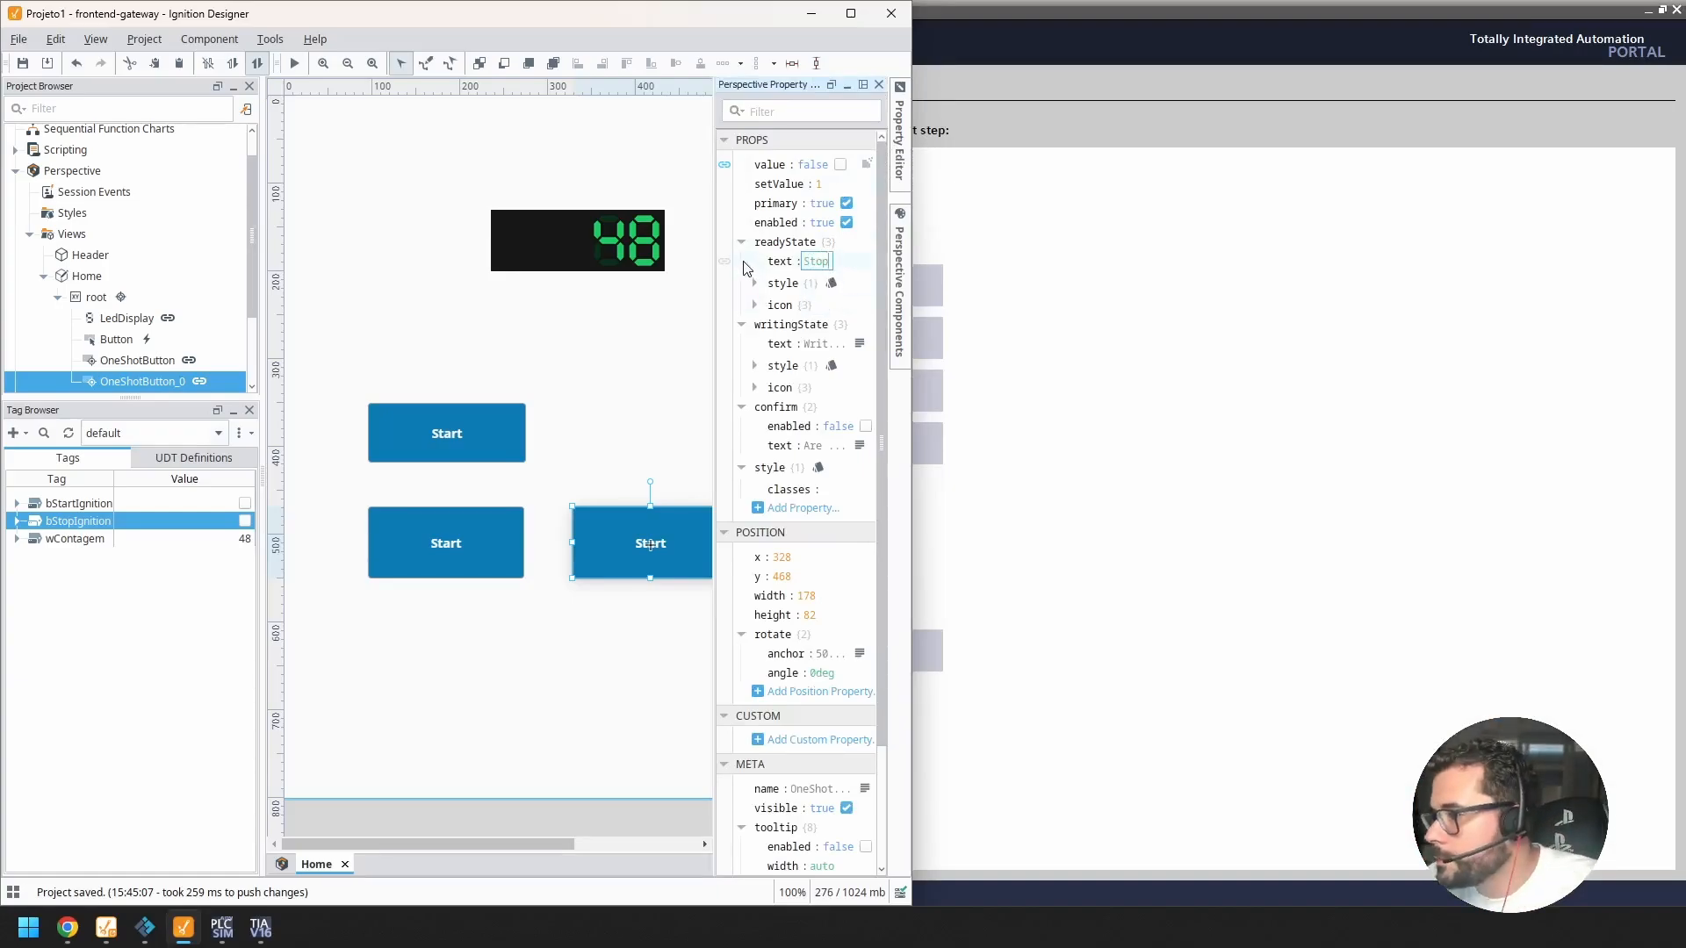
Step: Bind the Stop button's value property to the bStopIgnition tag and make the binding bidirectional
{"action": "left_click_drag", "start_coordinate": [80, 525], "coordinate": [764, 172]}
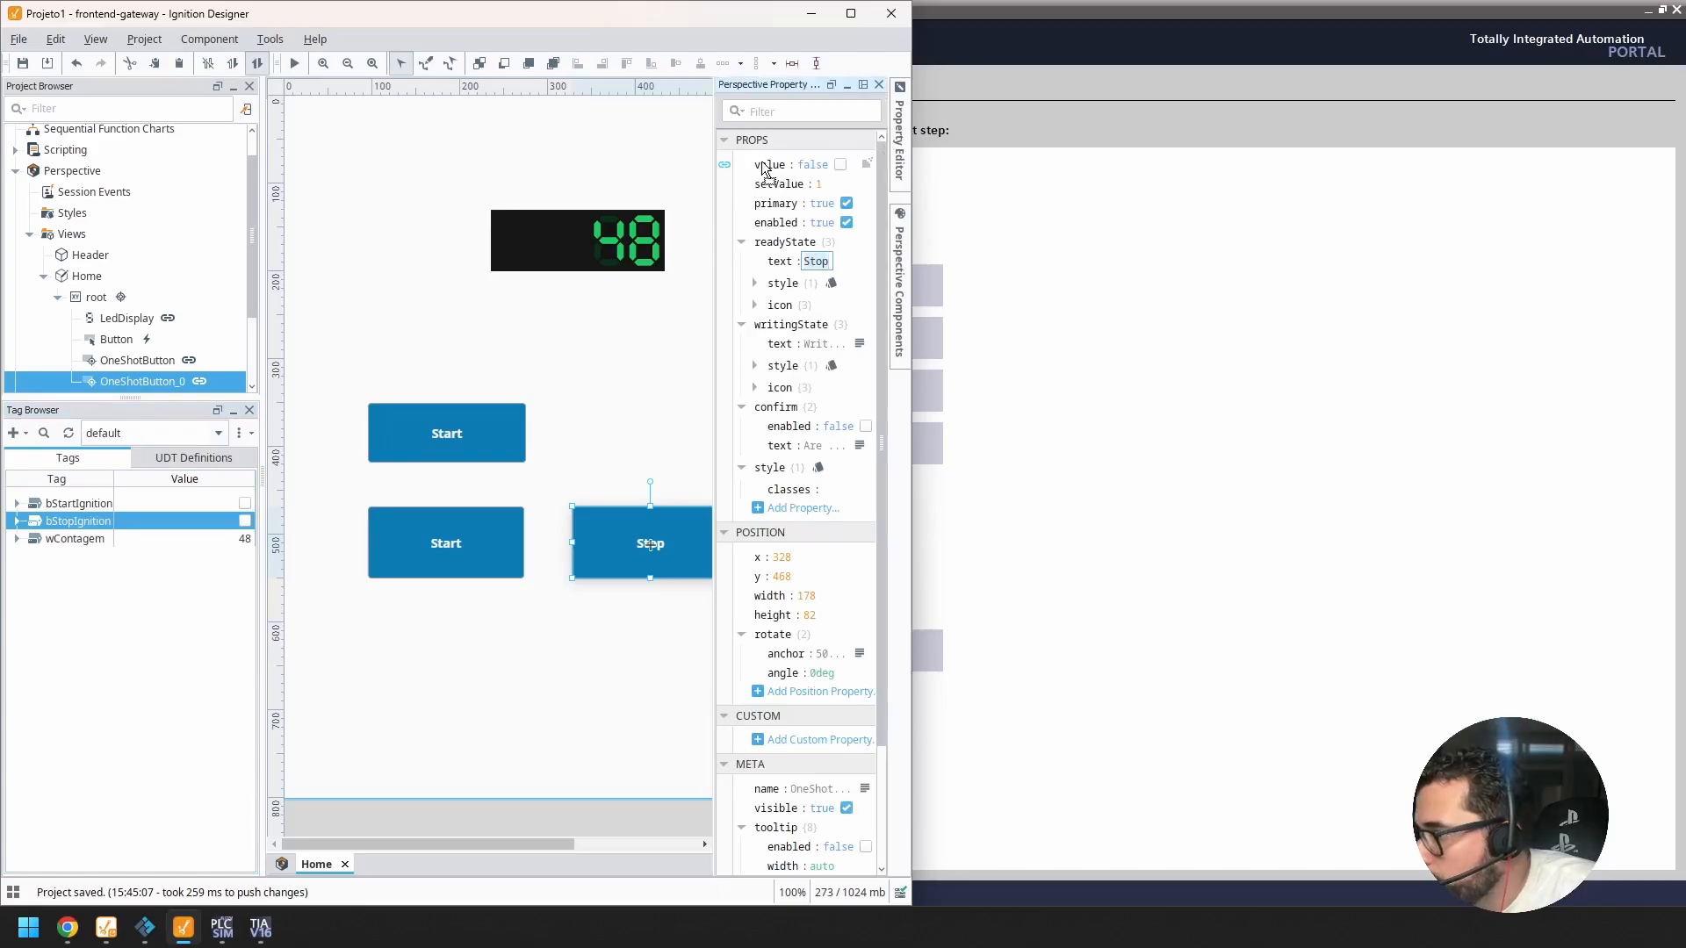
{"action": "left_click", "coordinate": [725, 165]}
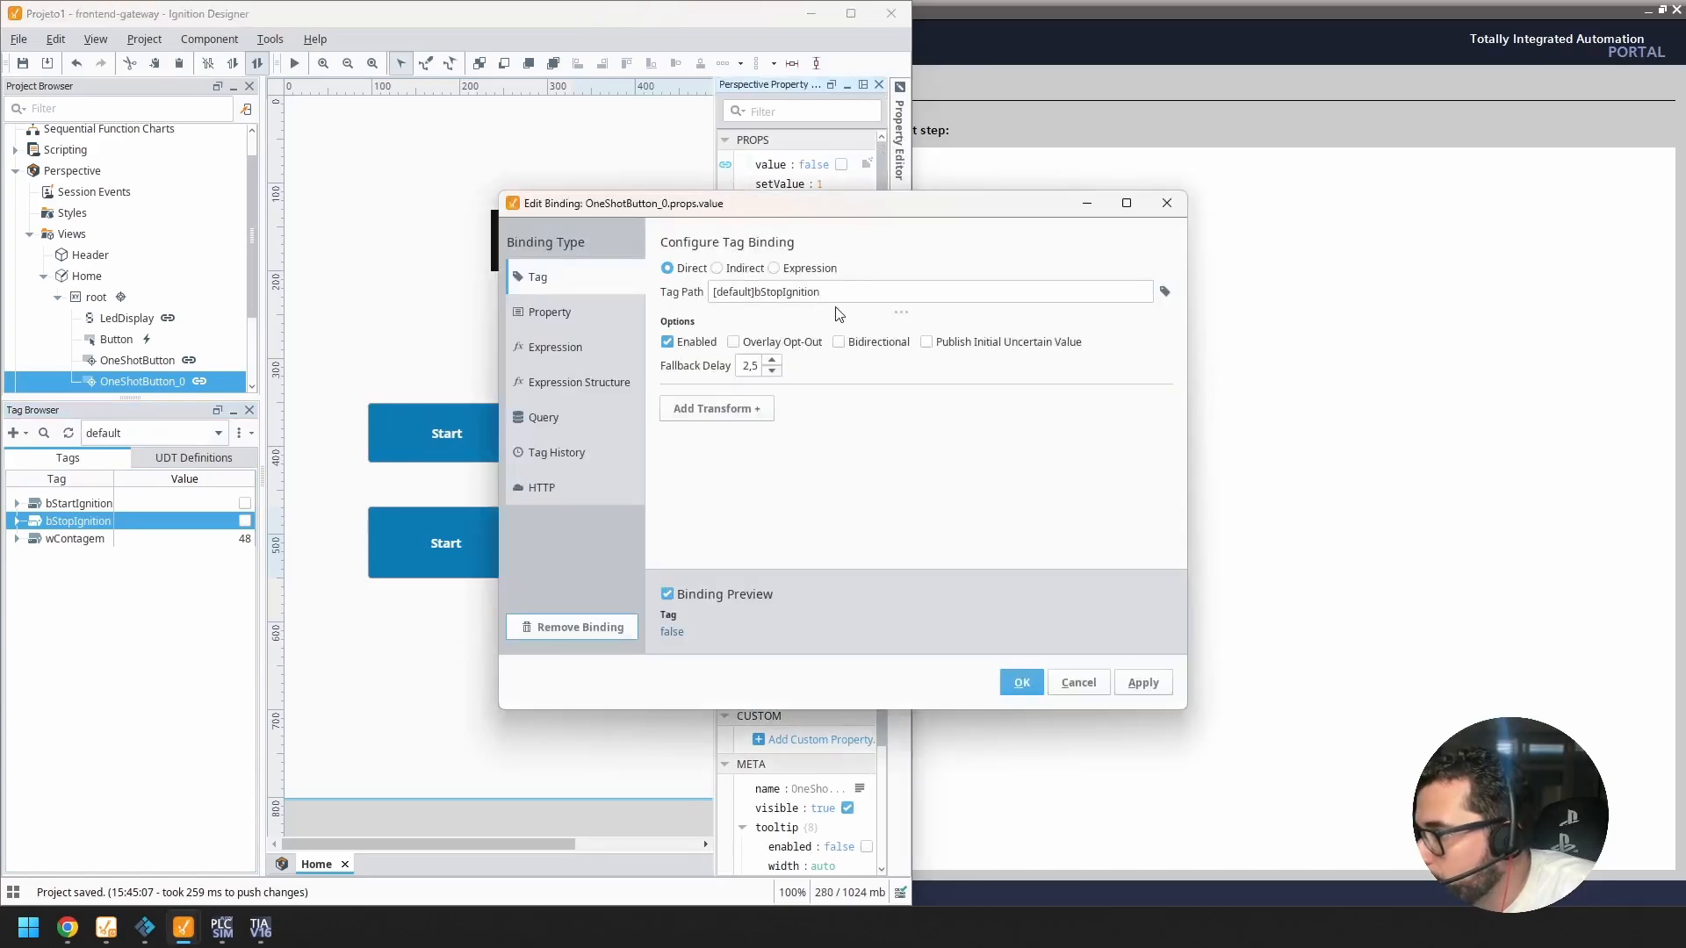
{"action": "left_click", "coordinate": [840, 342]}
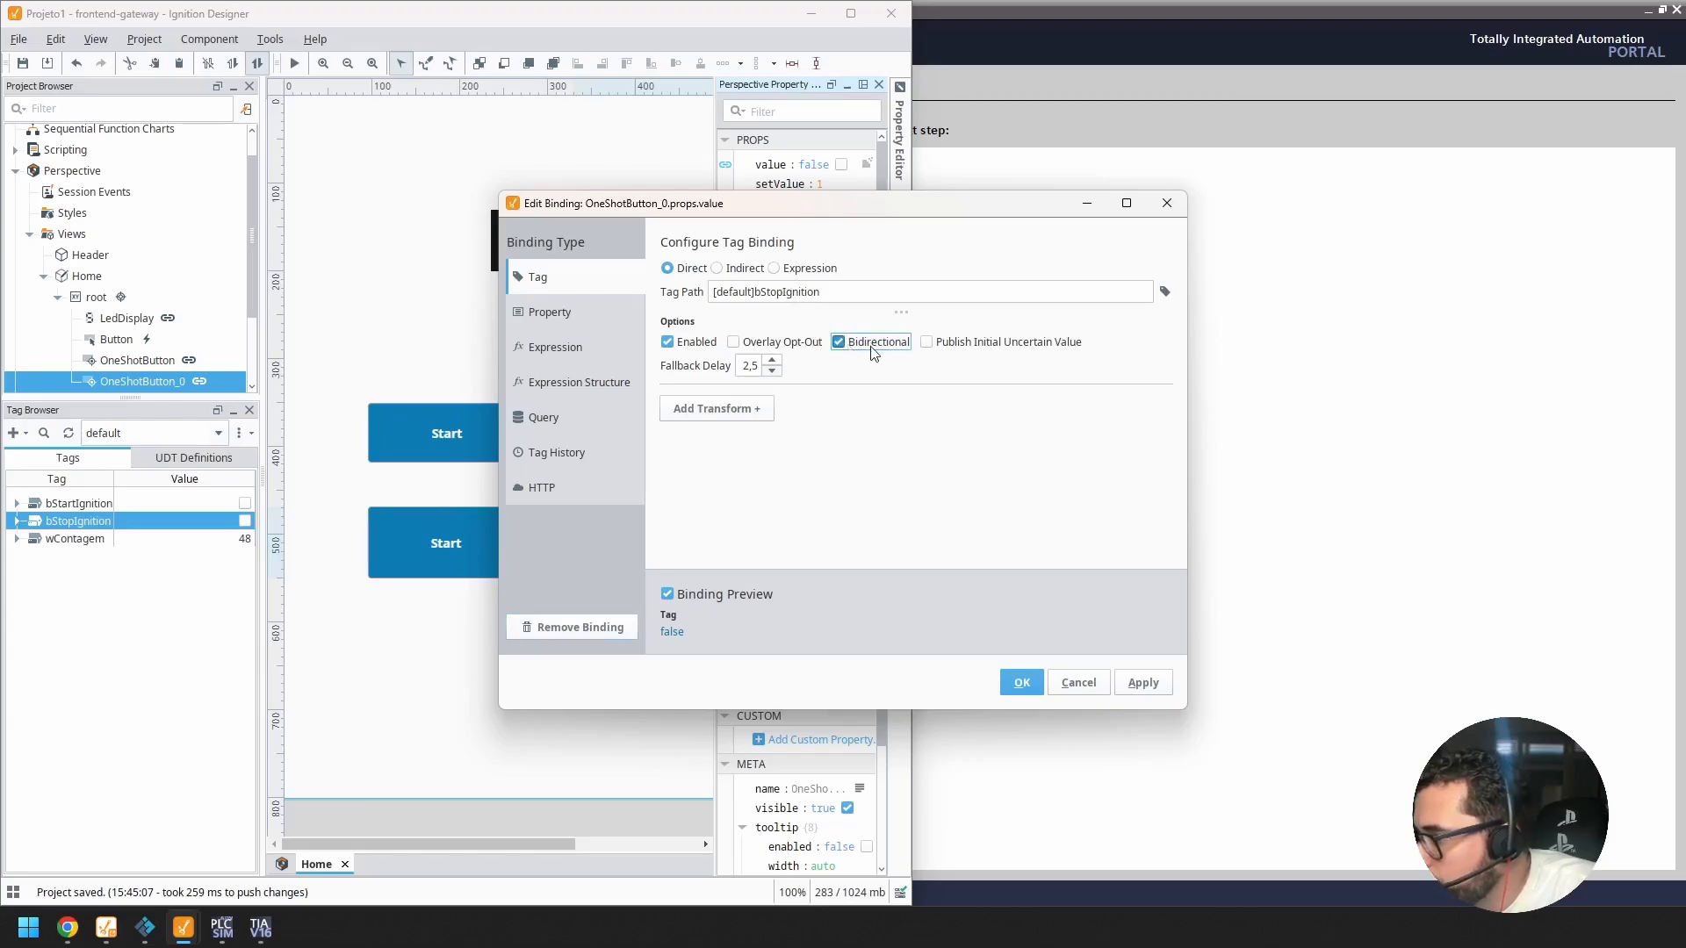
{"action": "left_click", "coordinate": [1020, 691]}
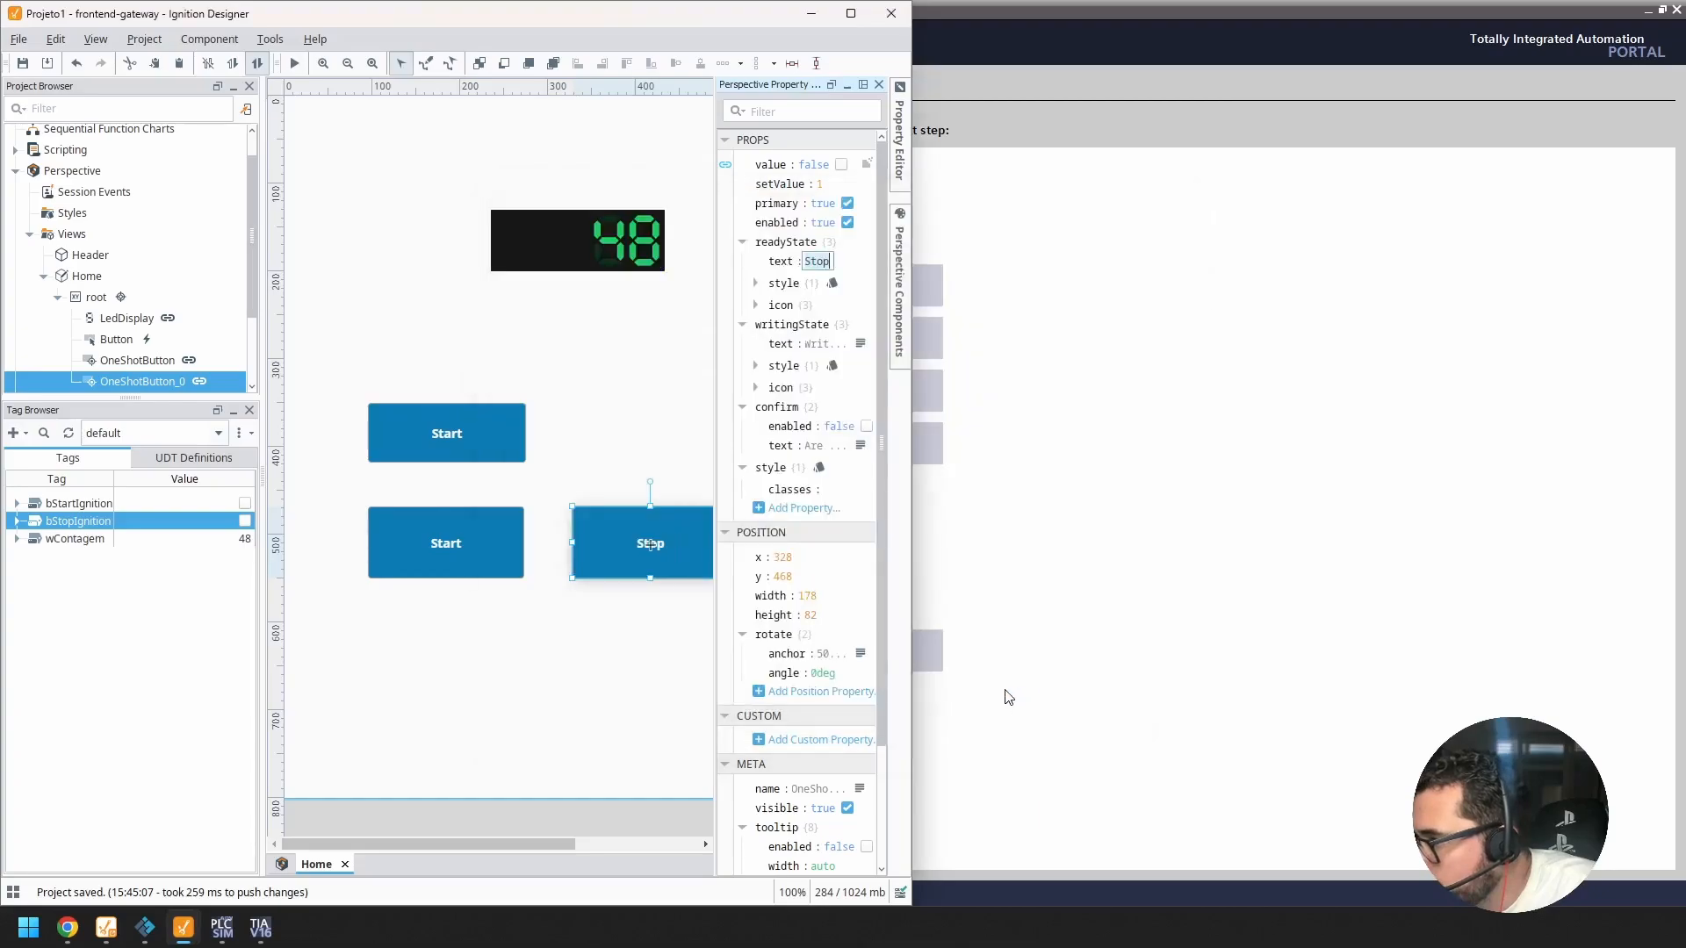
{"action": "left_click", "coordinate": [1168, 634]}
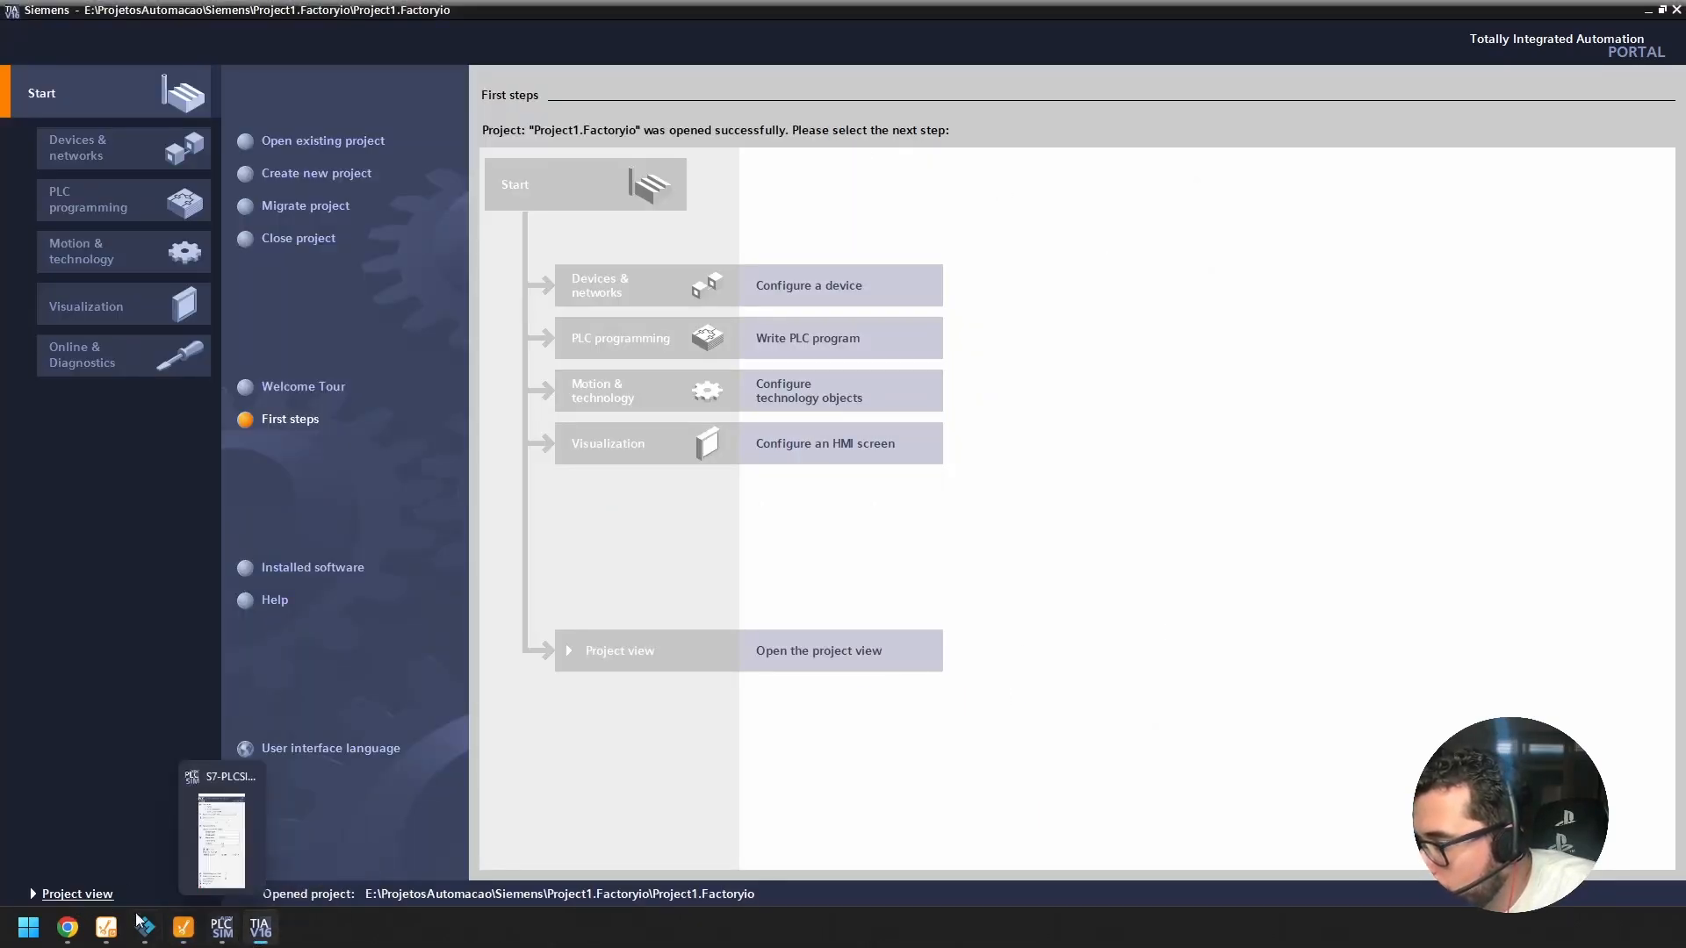
{"action": "mouse_move", "coordinate": [268, 933]}
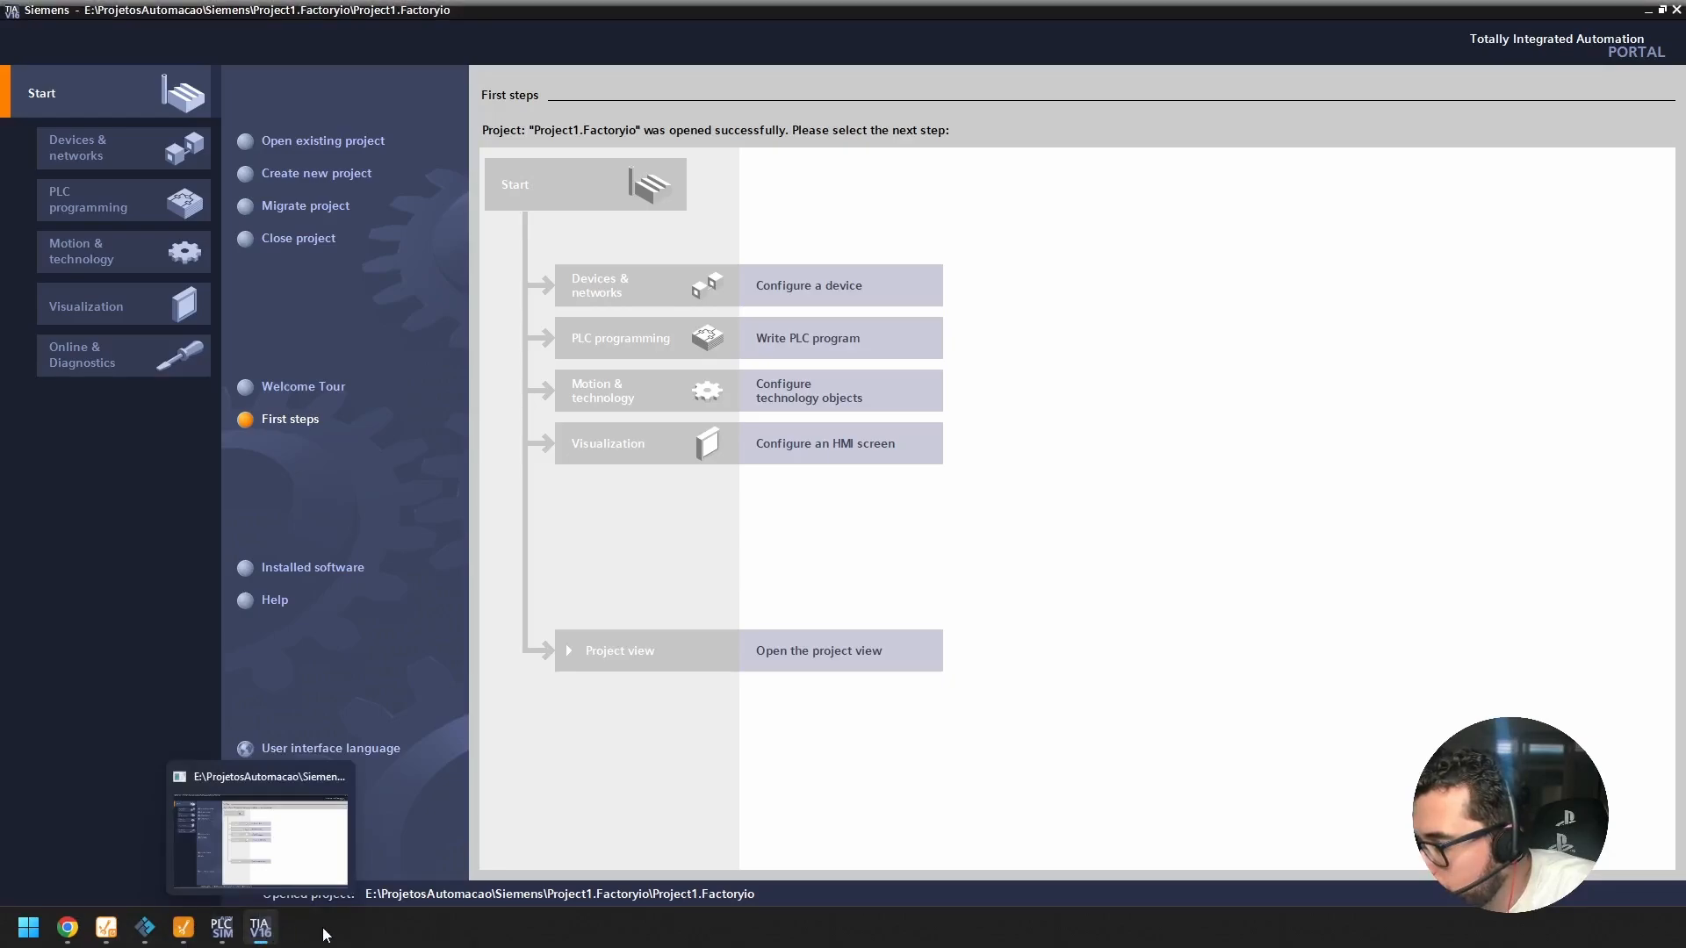
{"action": "left_click", "coordinate": [182, 928]}
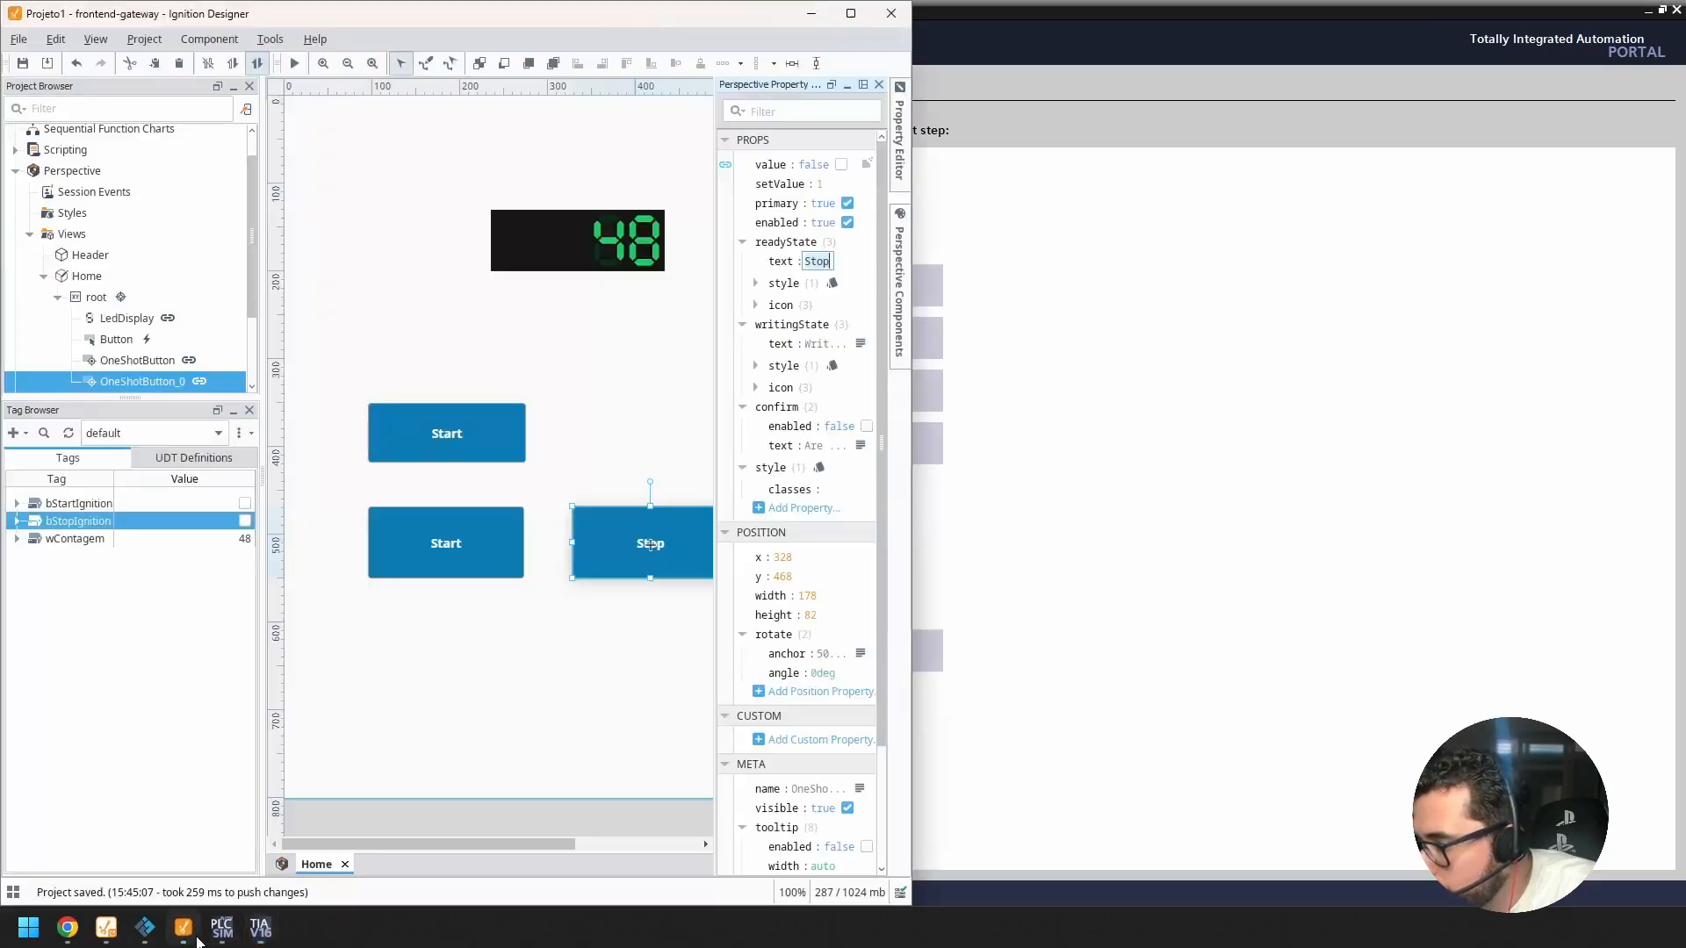
Step: Delete the old upper Start button from the Home view, keeping the two one-shot buttons
{"action": "left_click", "coordinate": [604, 620]}
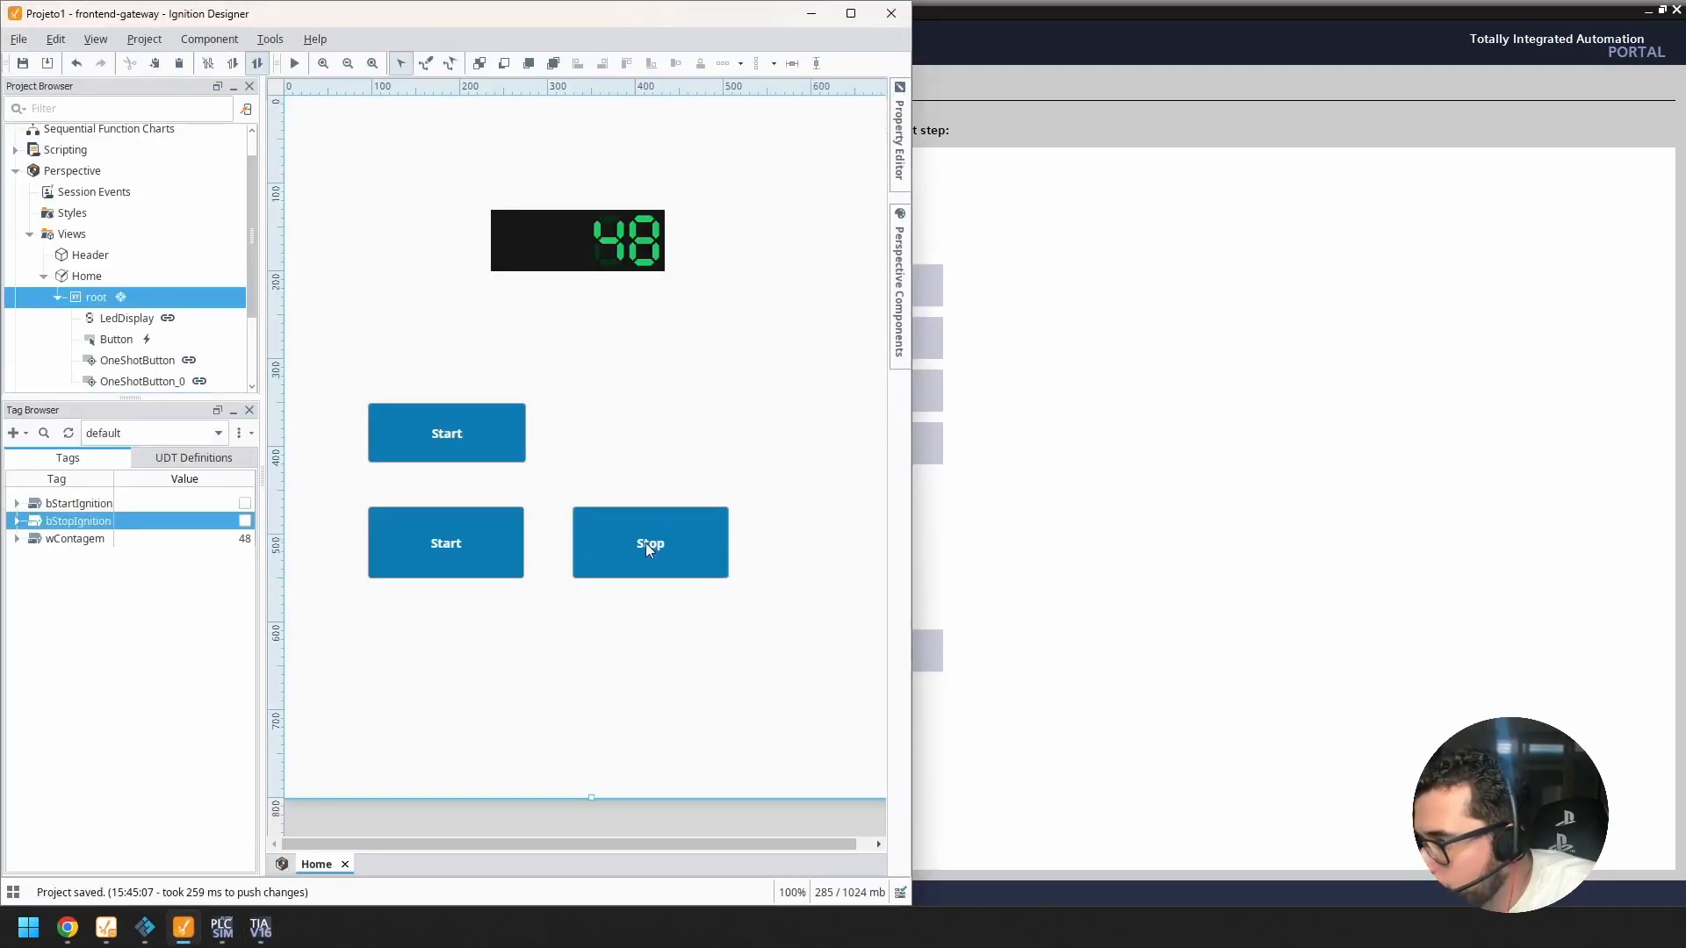
{"action": "left_click", "coordinate": [485, 446]}
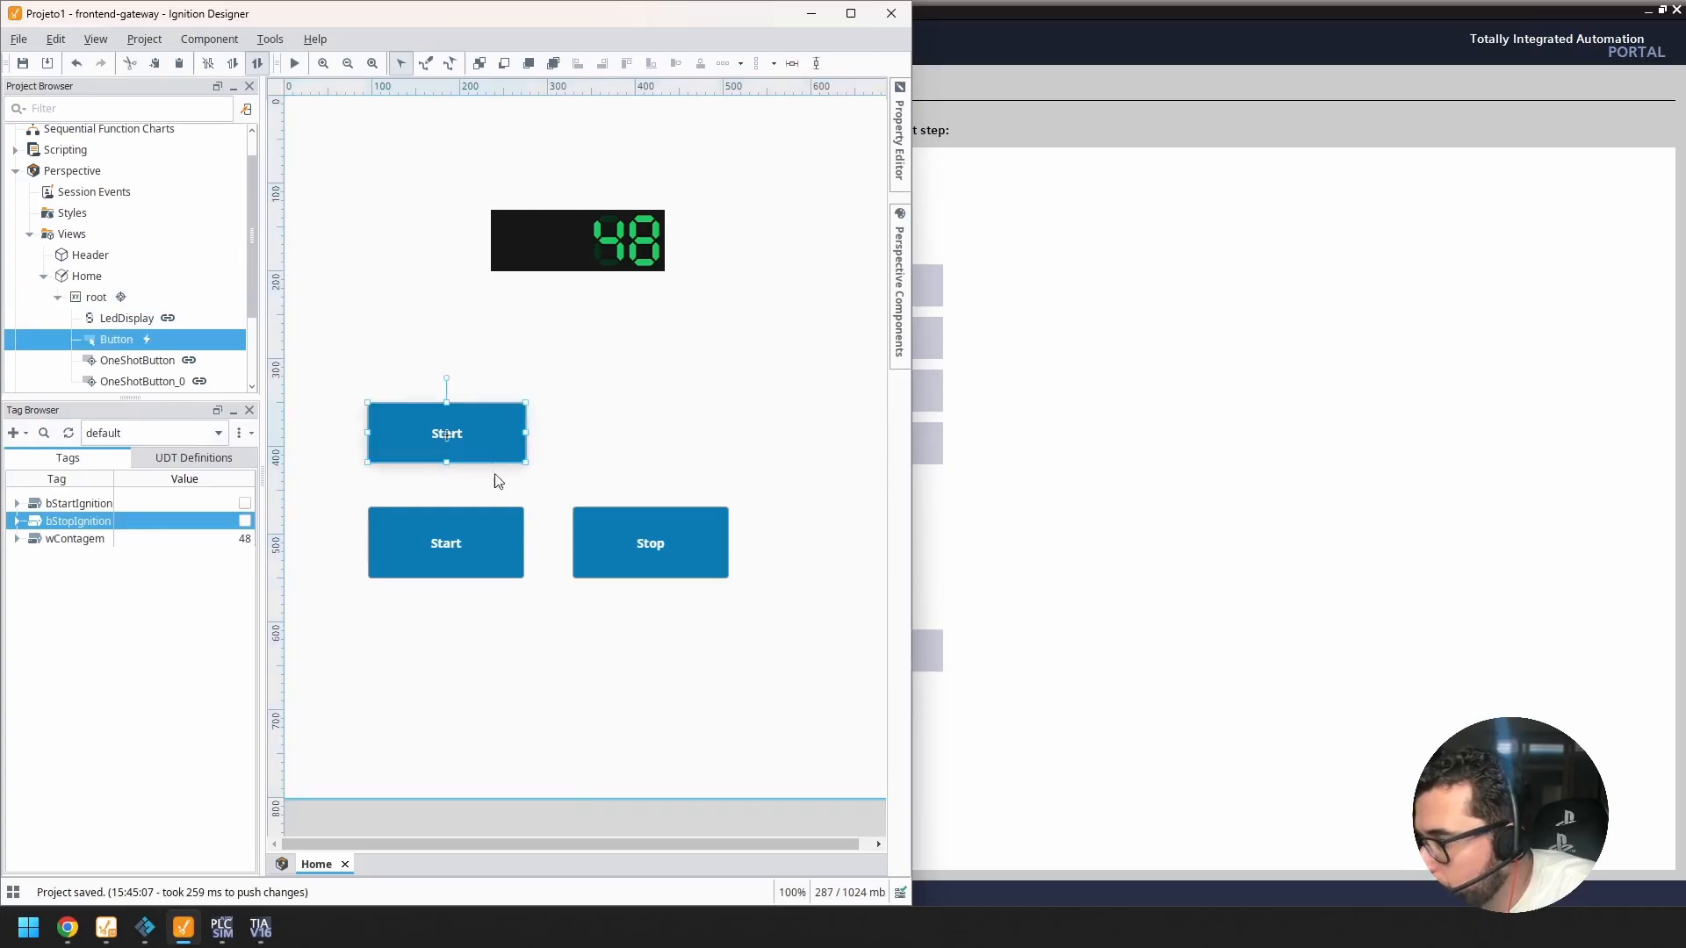
{"action": "key", "text": "Delete"}
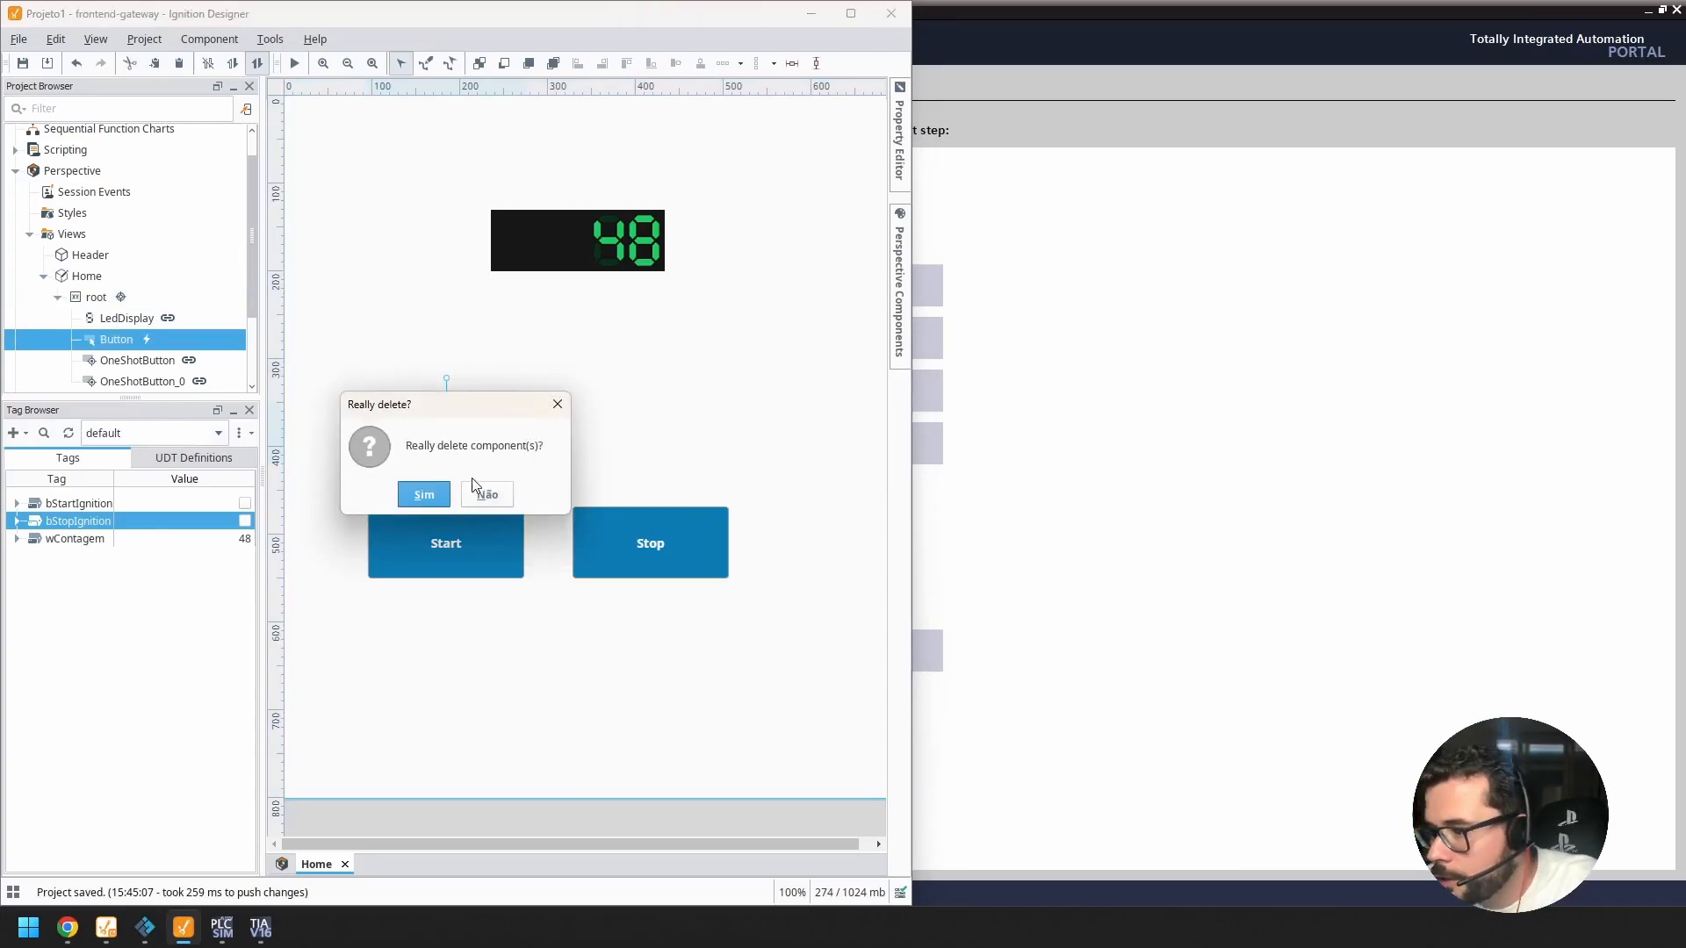
{"action": "left_click", "coordinate": [435, 490]}
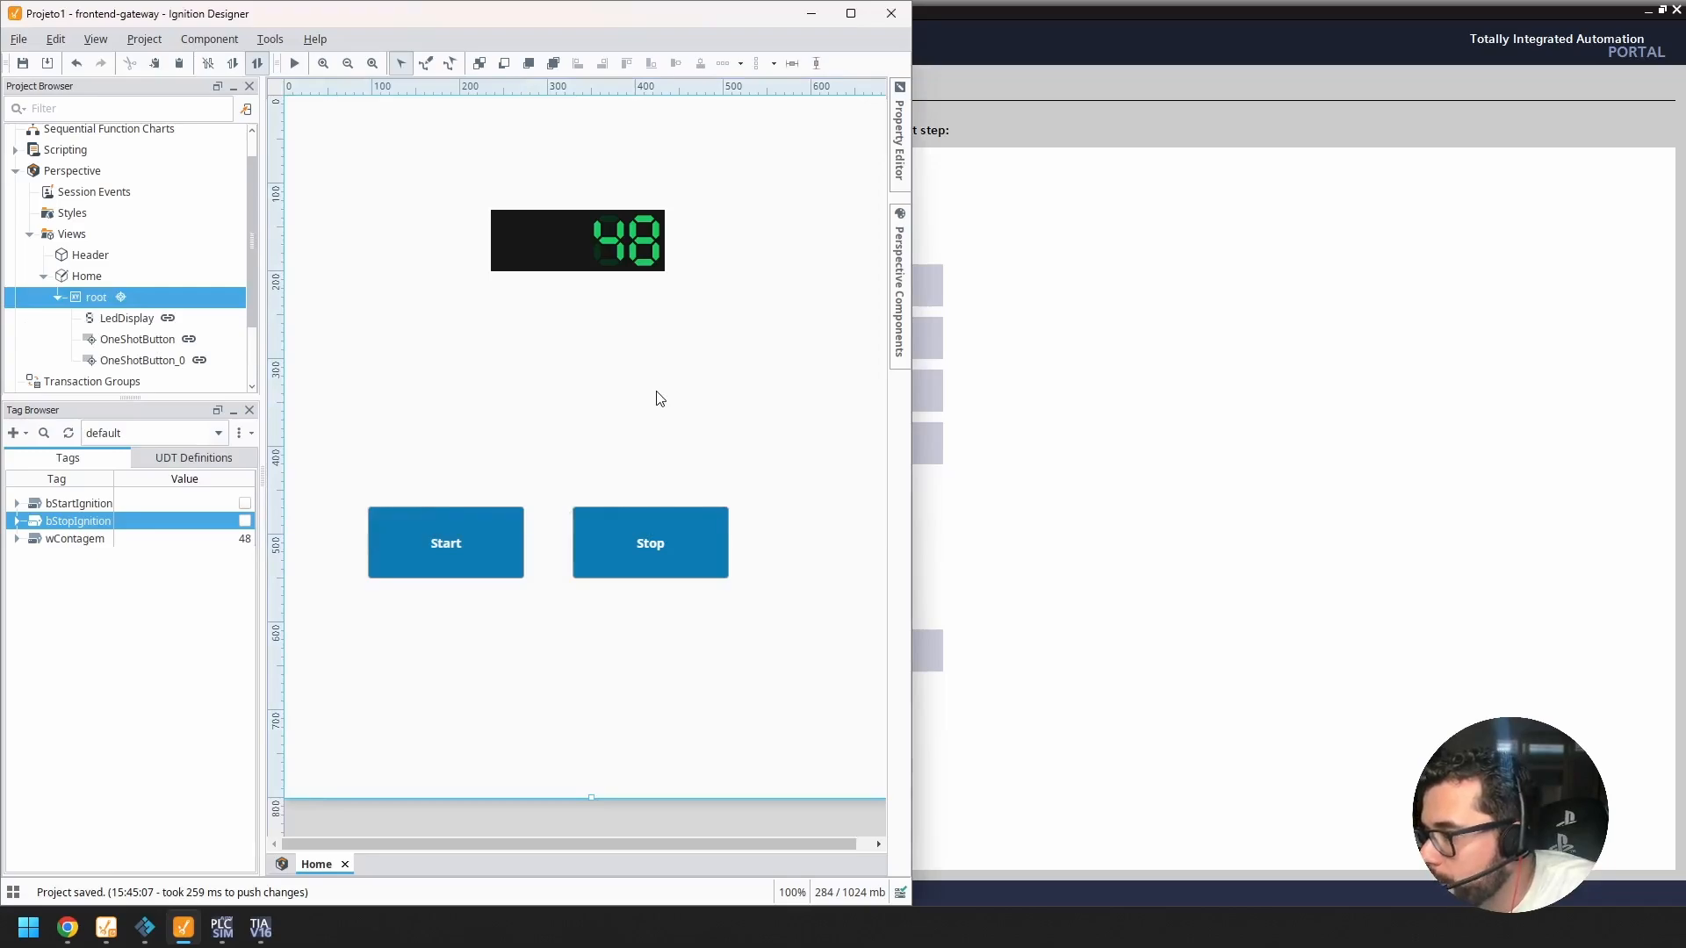
Step: Switch to TIA Portal and open the Main [OB1] program block of PLC_1
{"action": "left_click", "coordinate": [274, 936]}
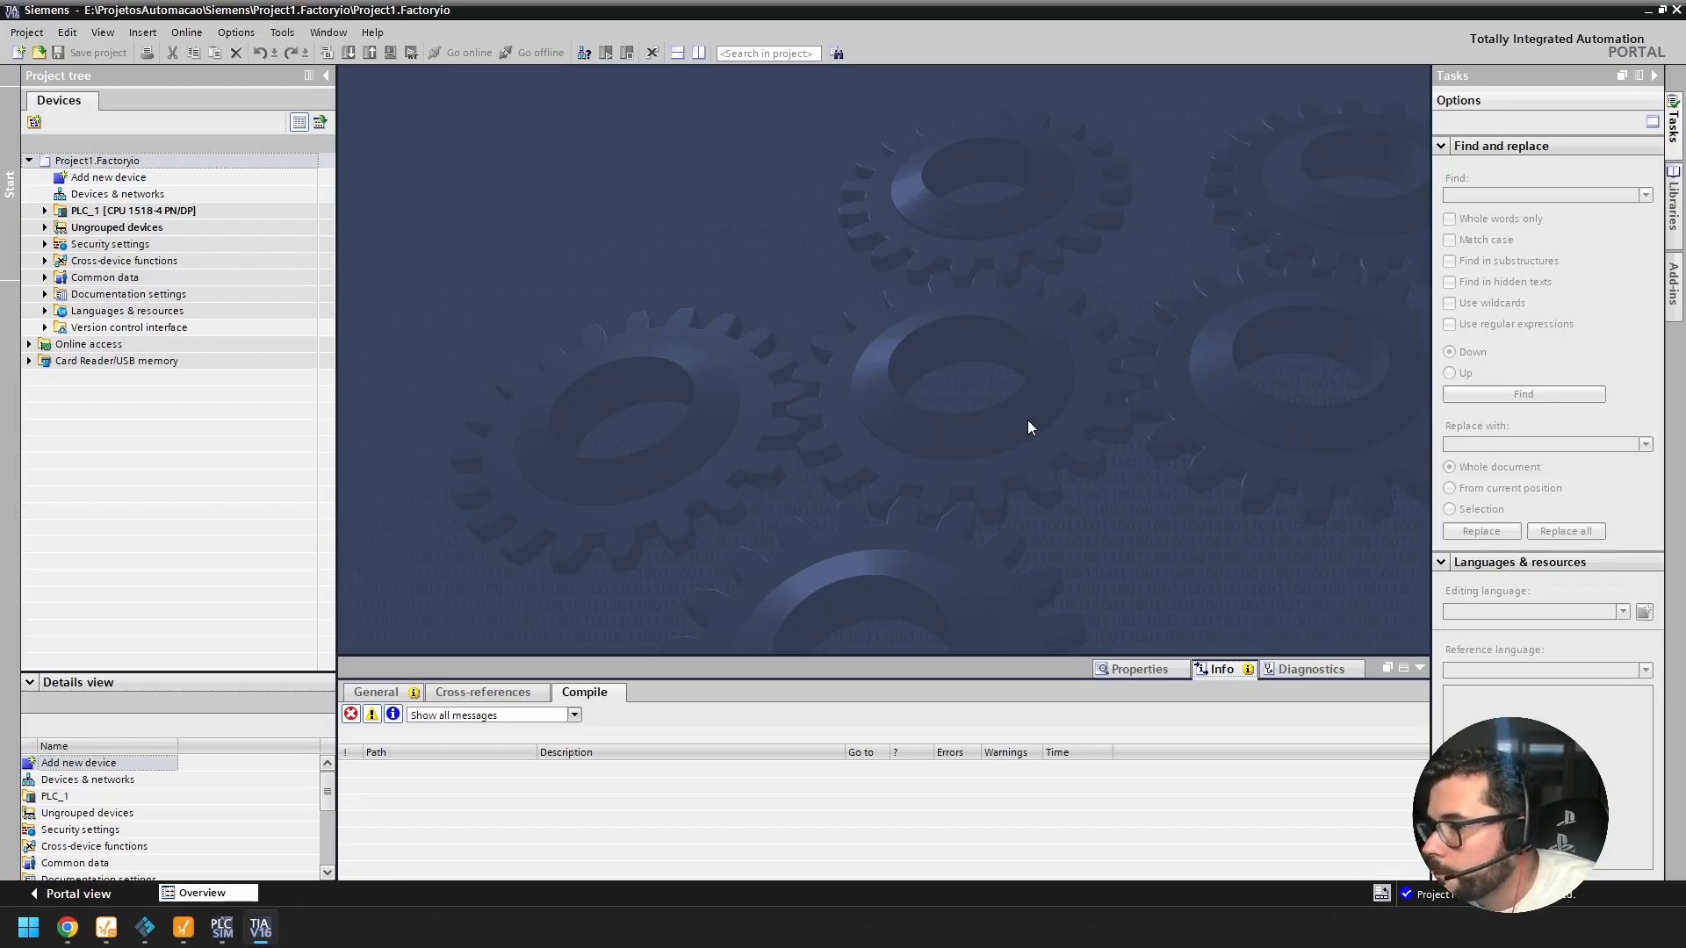
{"action": "left_click", "coordinate": [45, 211]}
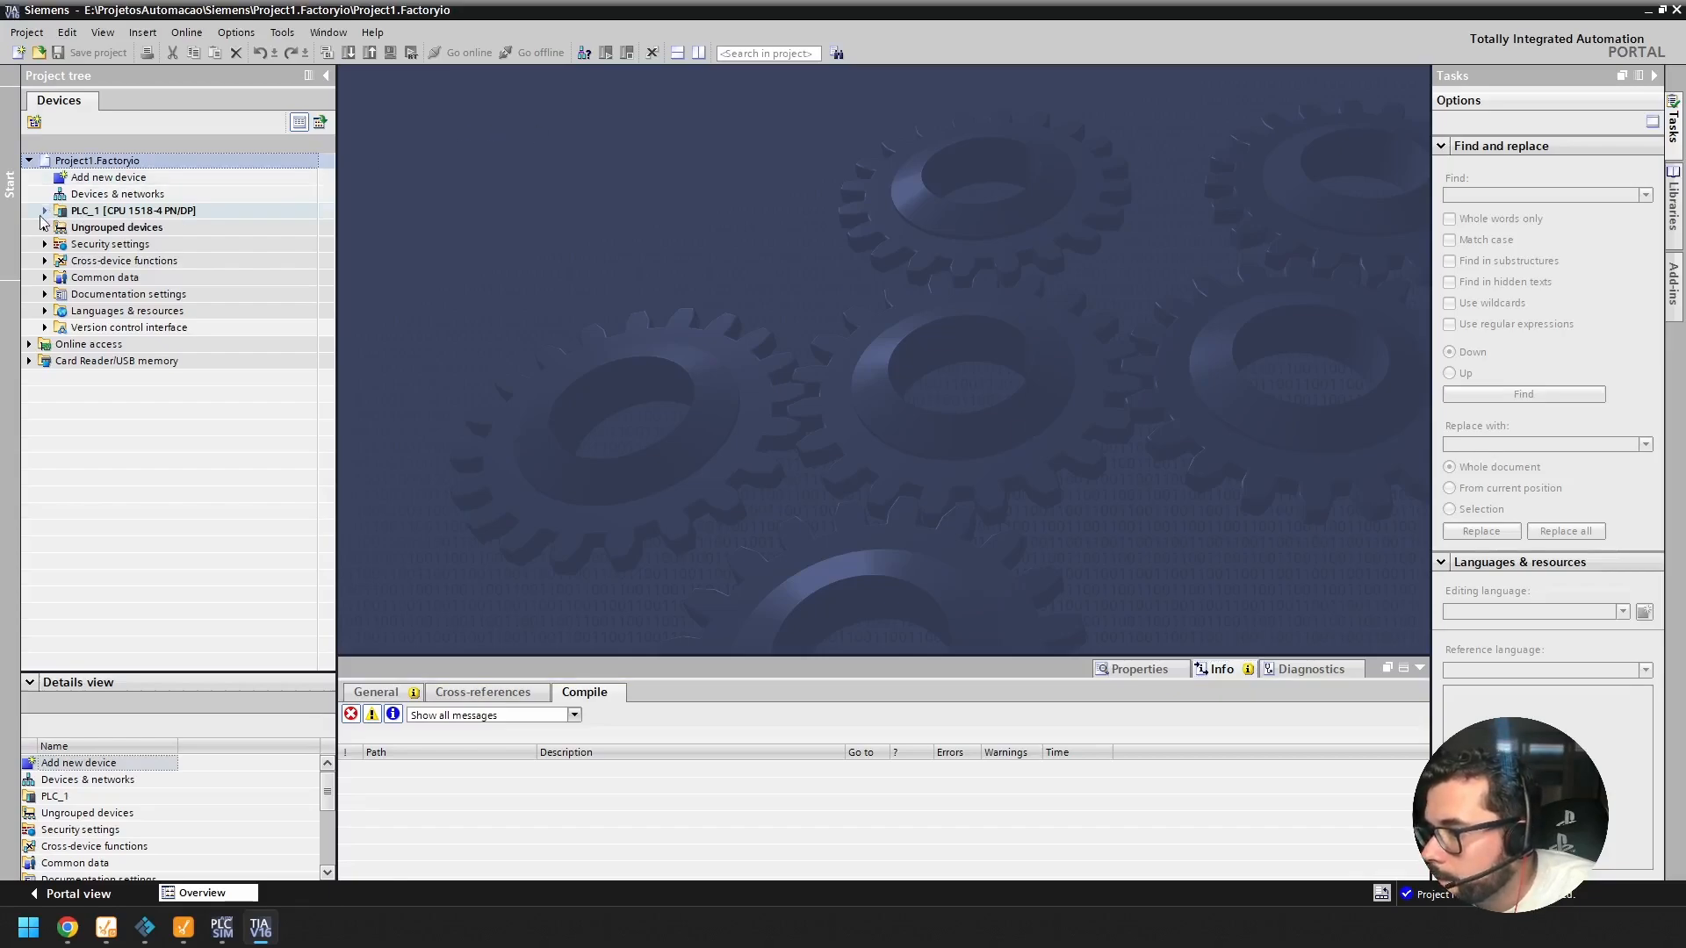
{"action": "left_click", "coordinate": [60, 260]}
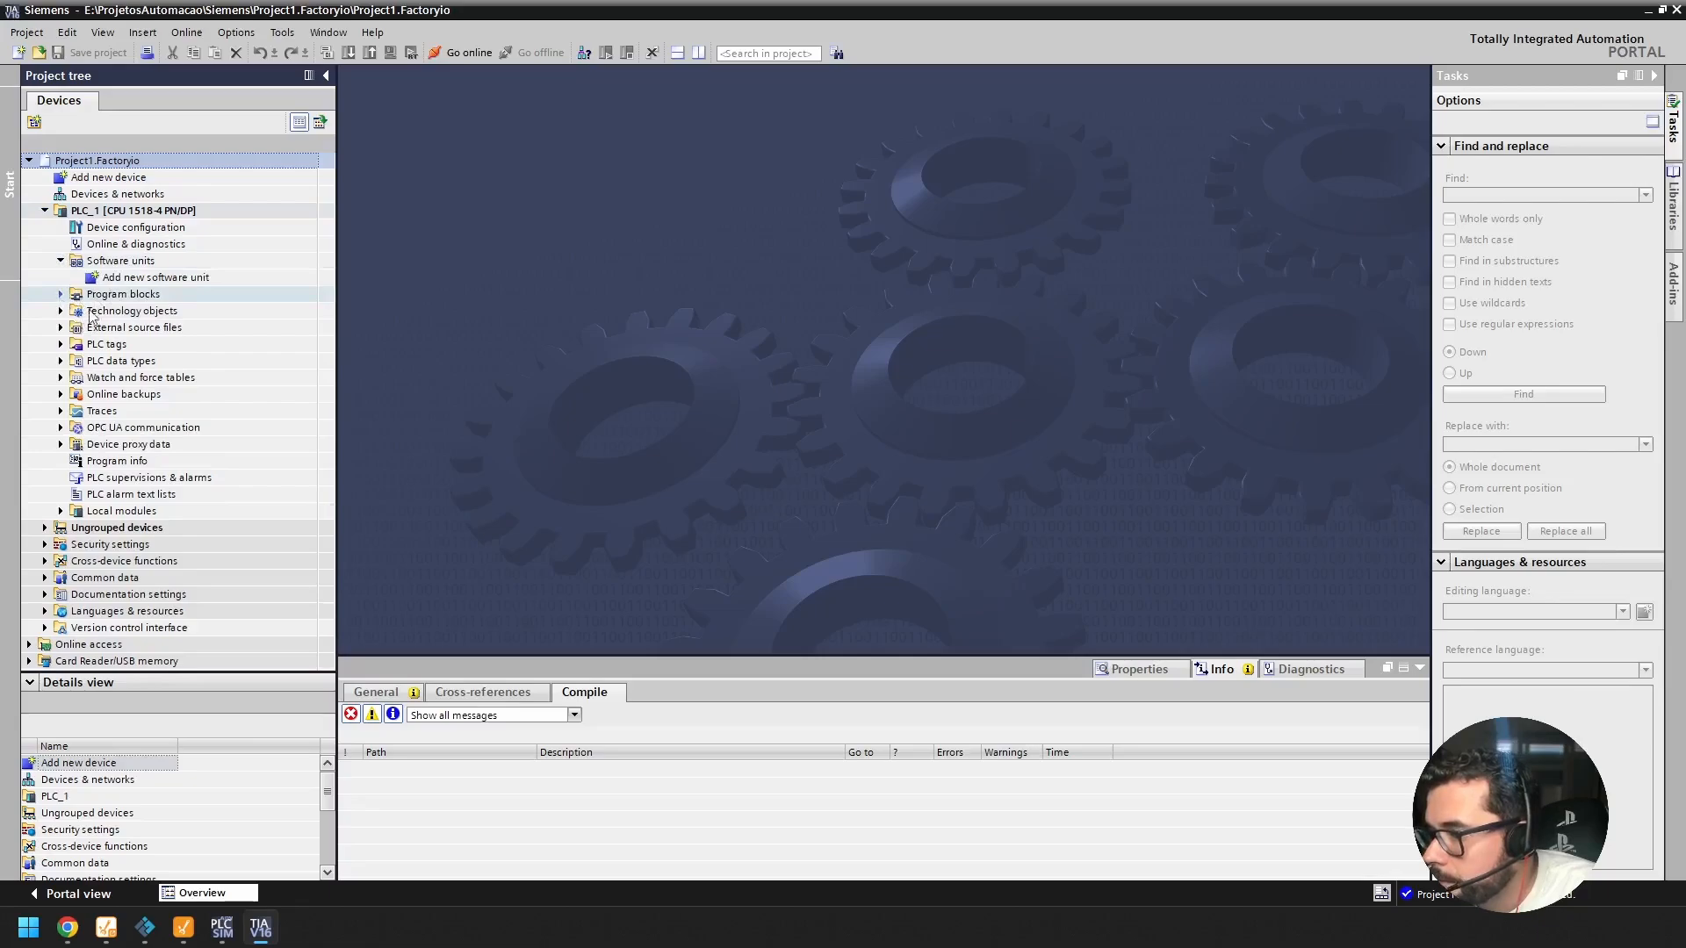
{"action": "double_click", "coordinate": [123, 294]}
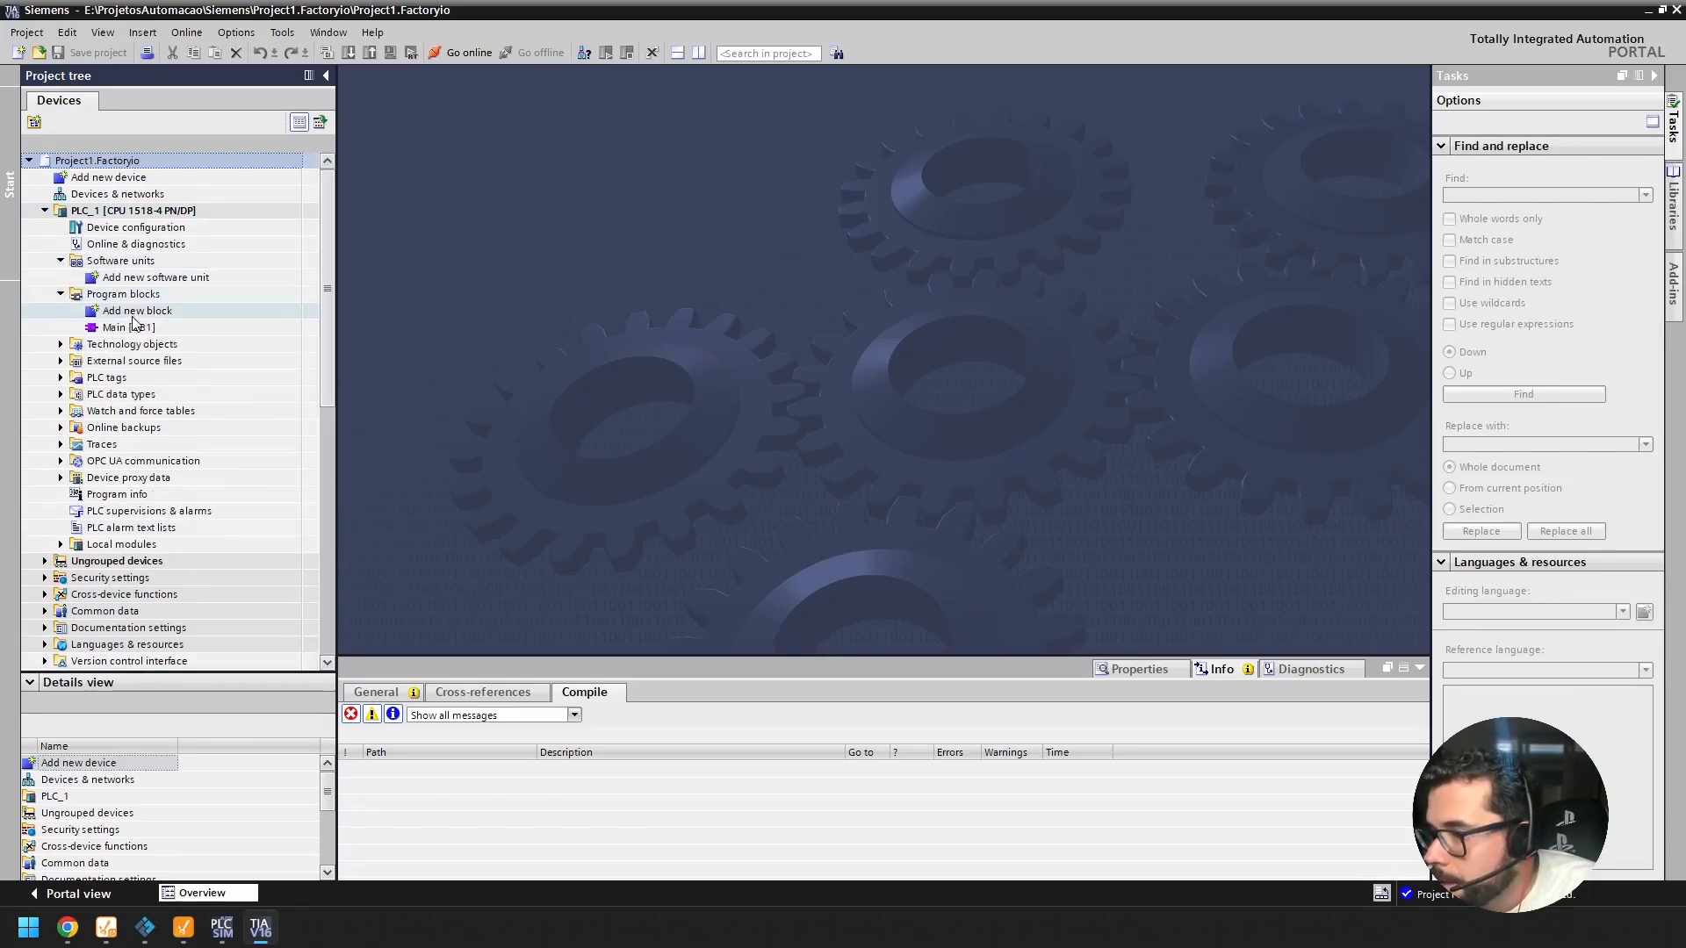
{"action": "double_click", "coordinate": [129, 328]}
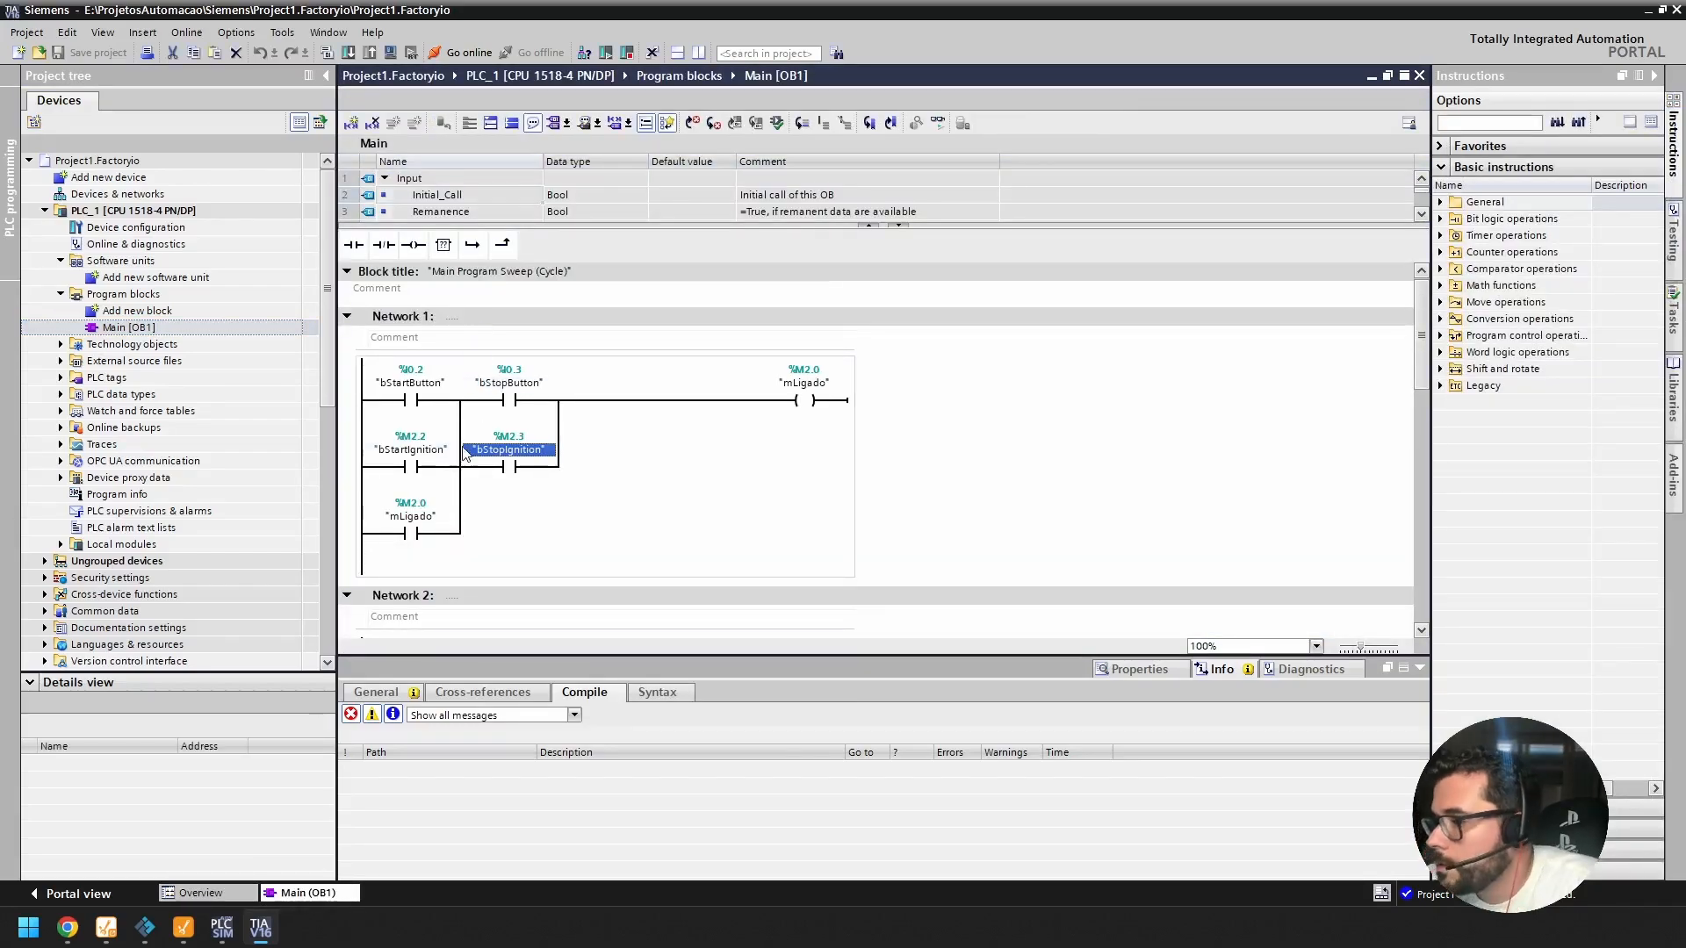
Step: Move the bStopIgnition contact in Network 1 from the parallel branch into series after the bStopButton contact
{"action": "left_click", "coordinate": [511, 465]}
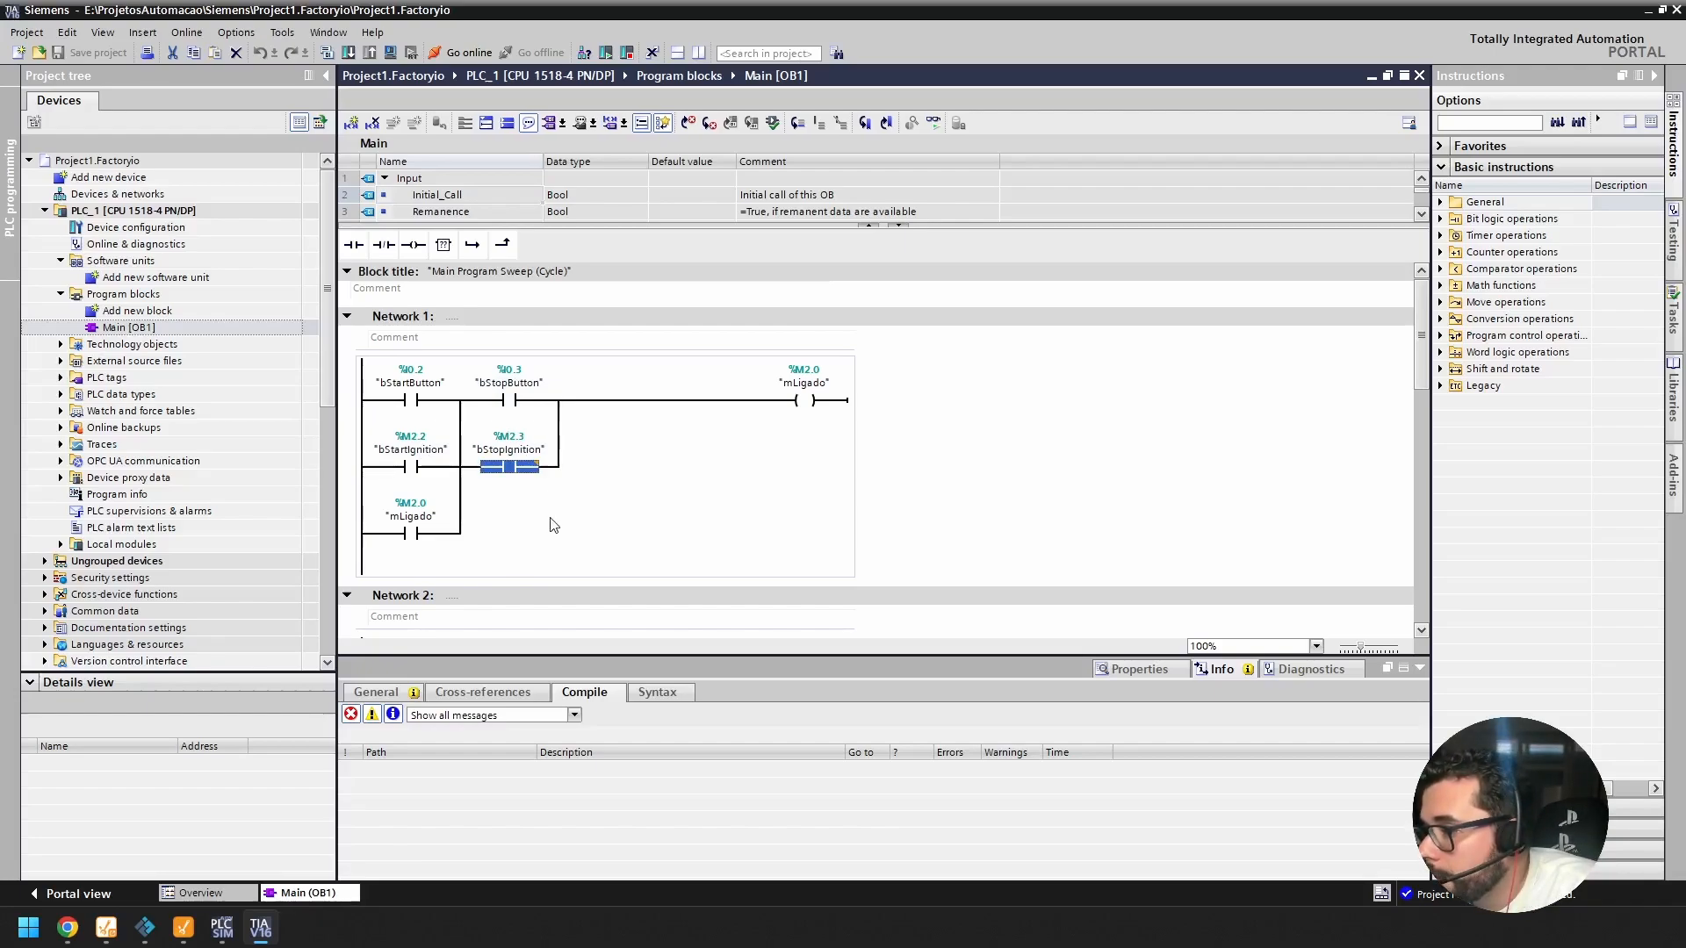
{"action": "left_click", "coordinate": [424, 471]}
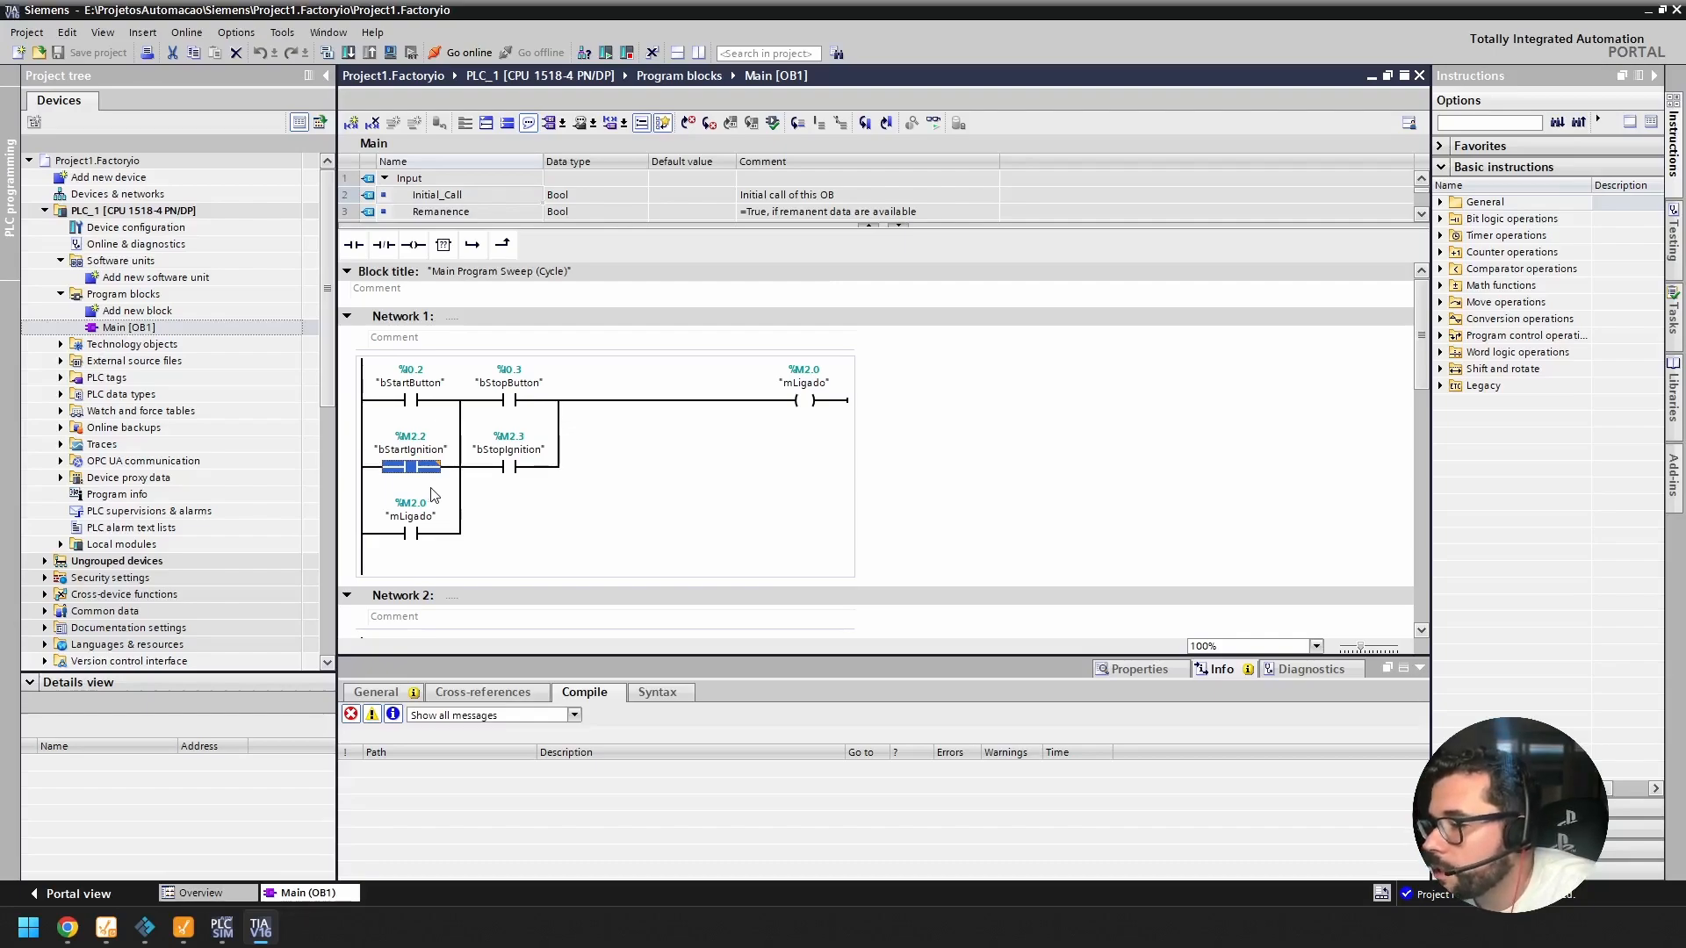
{"action": "left_click", "coordinate": [503, 466]}
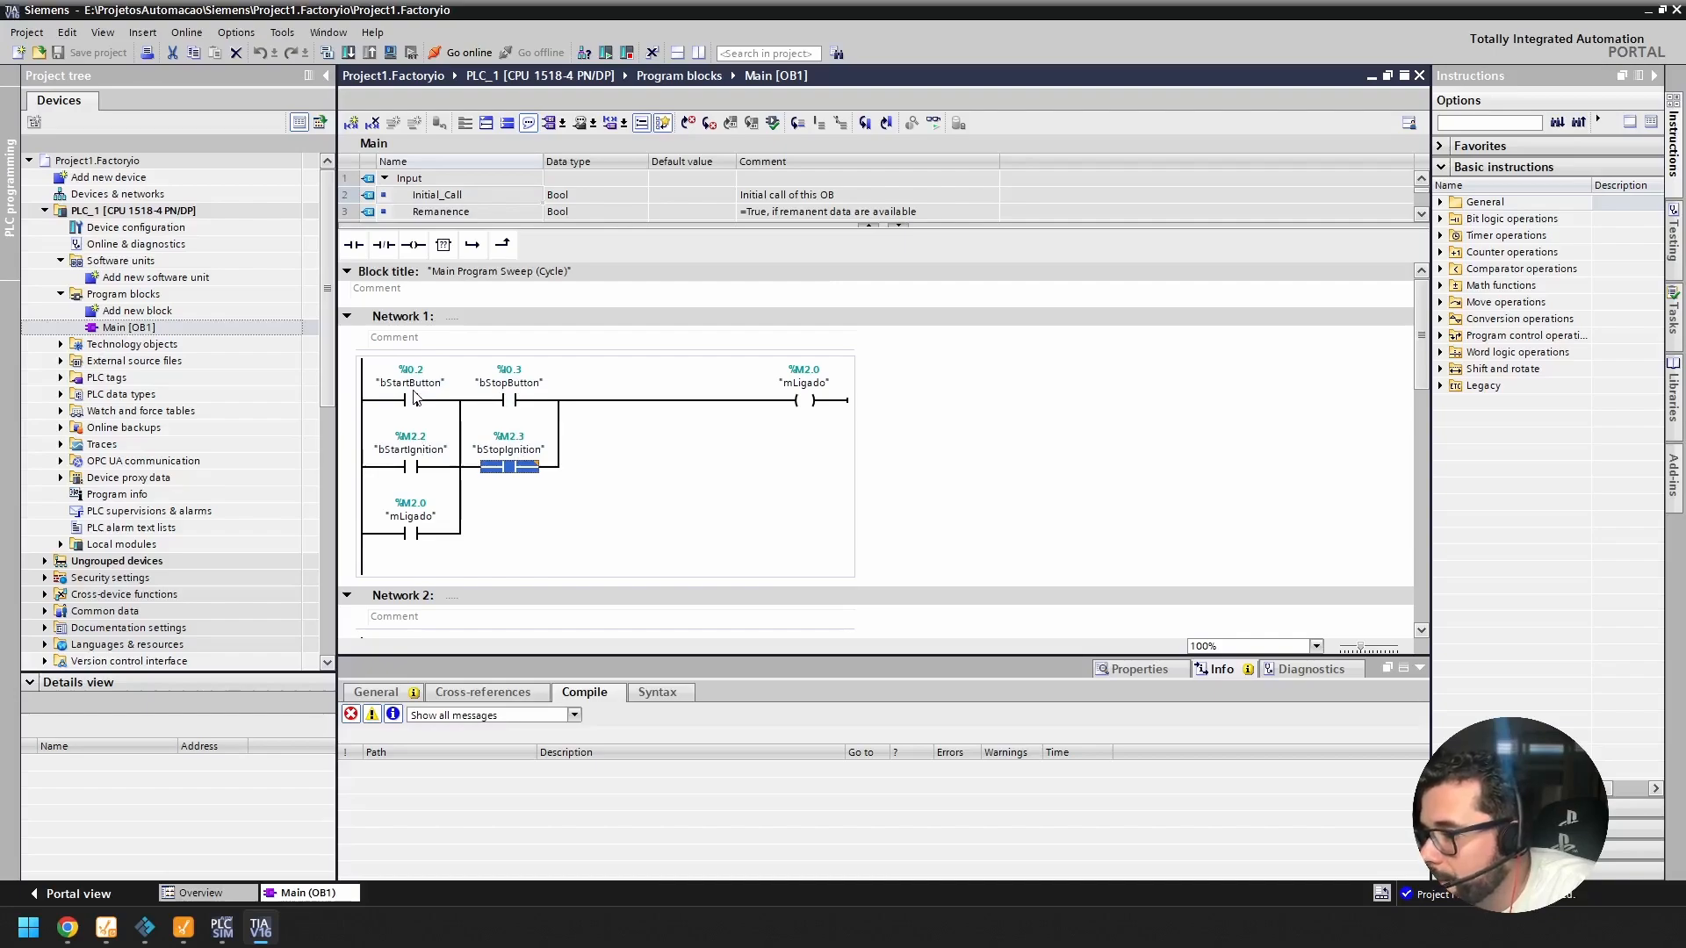
{"action": "left_click_drag", "start_coordinate": [501, 466], "coordinate": [658, 402]}
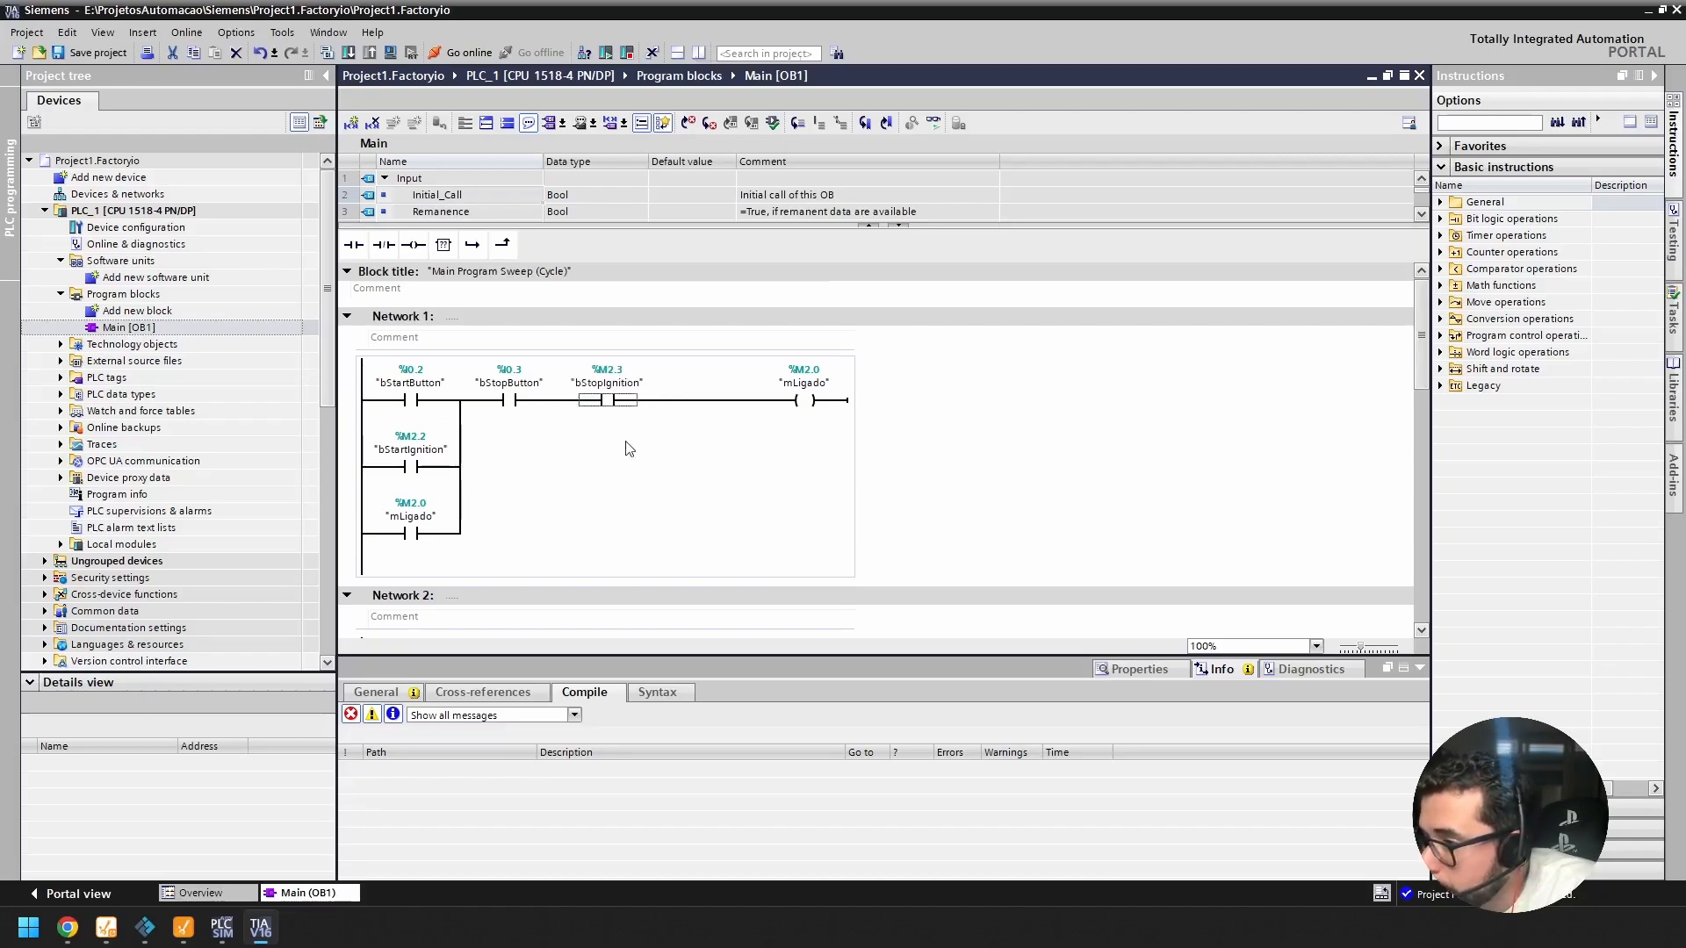
Step: Change the bStopIgnition contact in Network 1 to a normally closed contact
{"action": "left_click", "coordinate": [612, 403]}
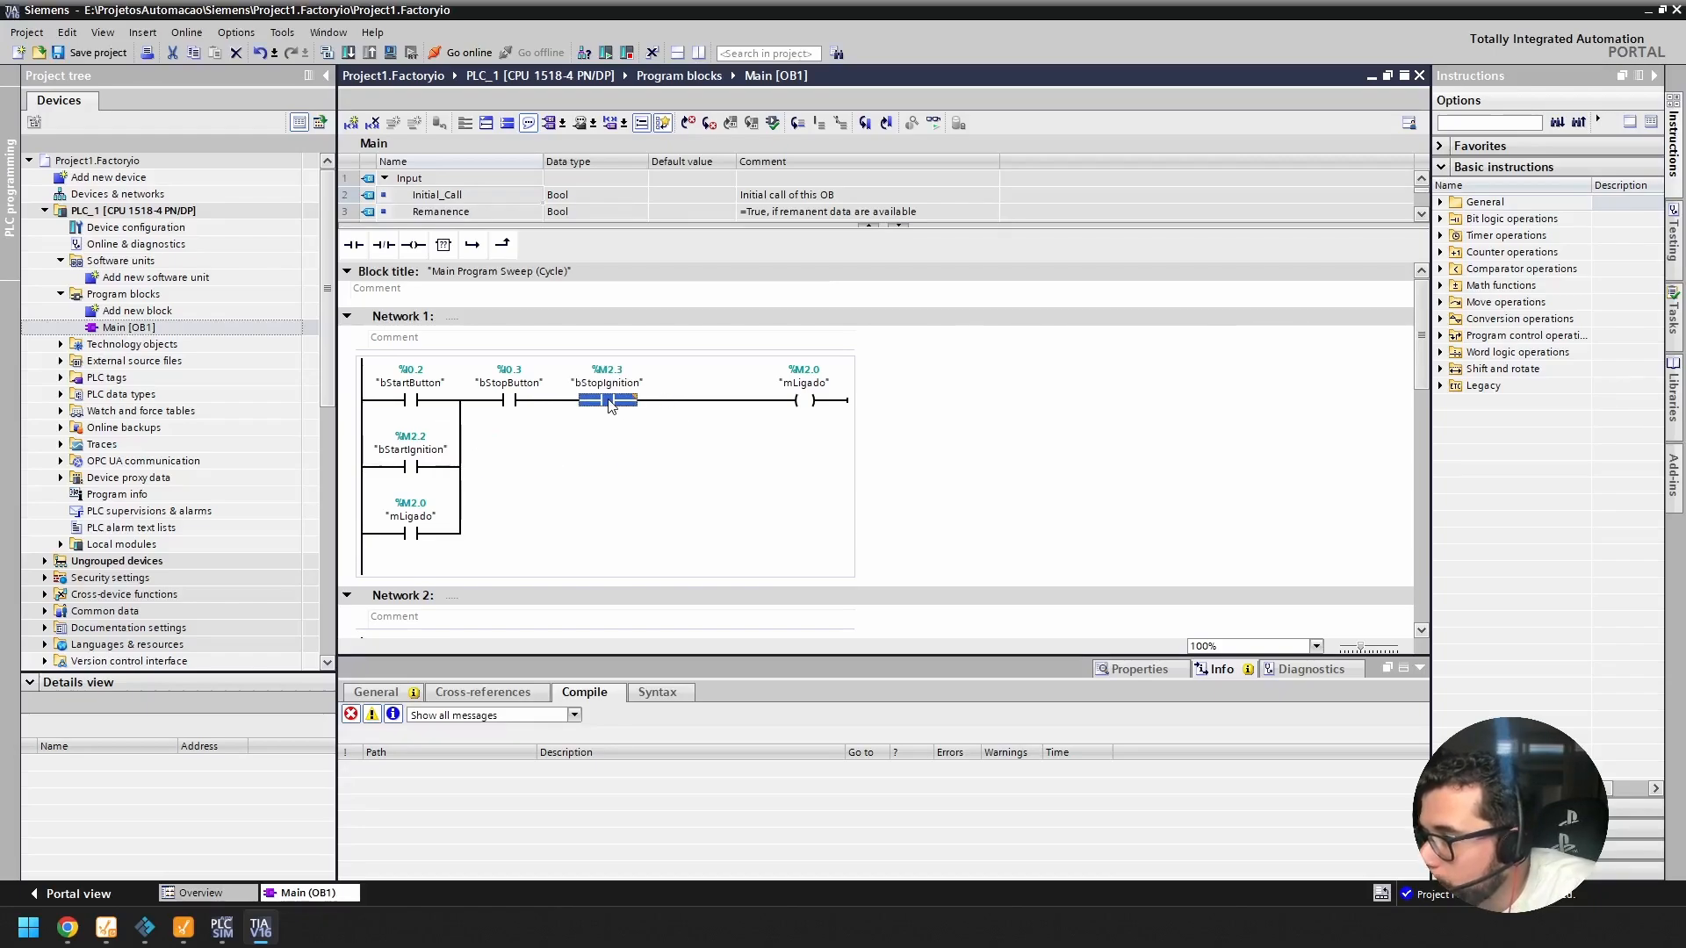
{"action": "right_click", "coordinate": [608, 402]}
{"action": "key", "text": "Escape"}
{"action": "left_click", "coordinate": [630, 401]}
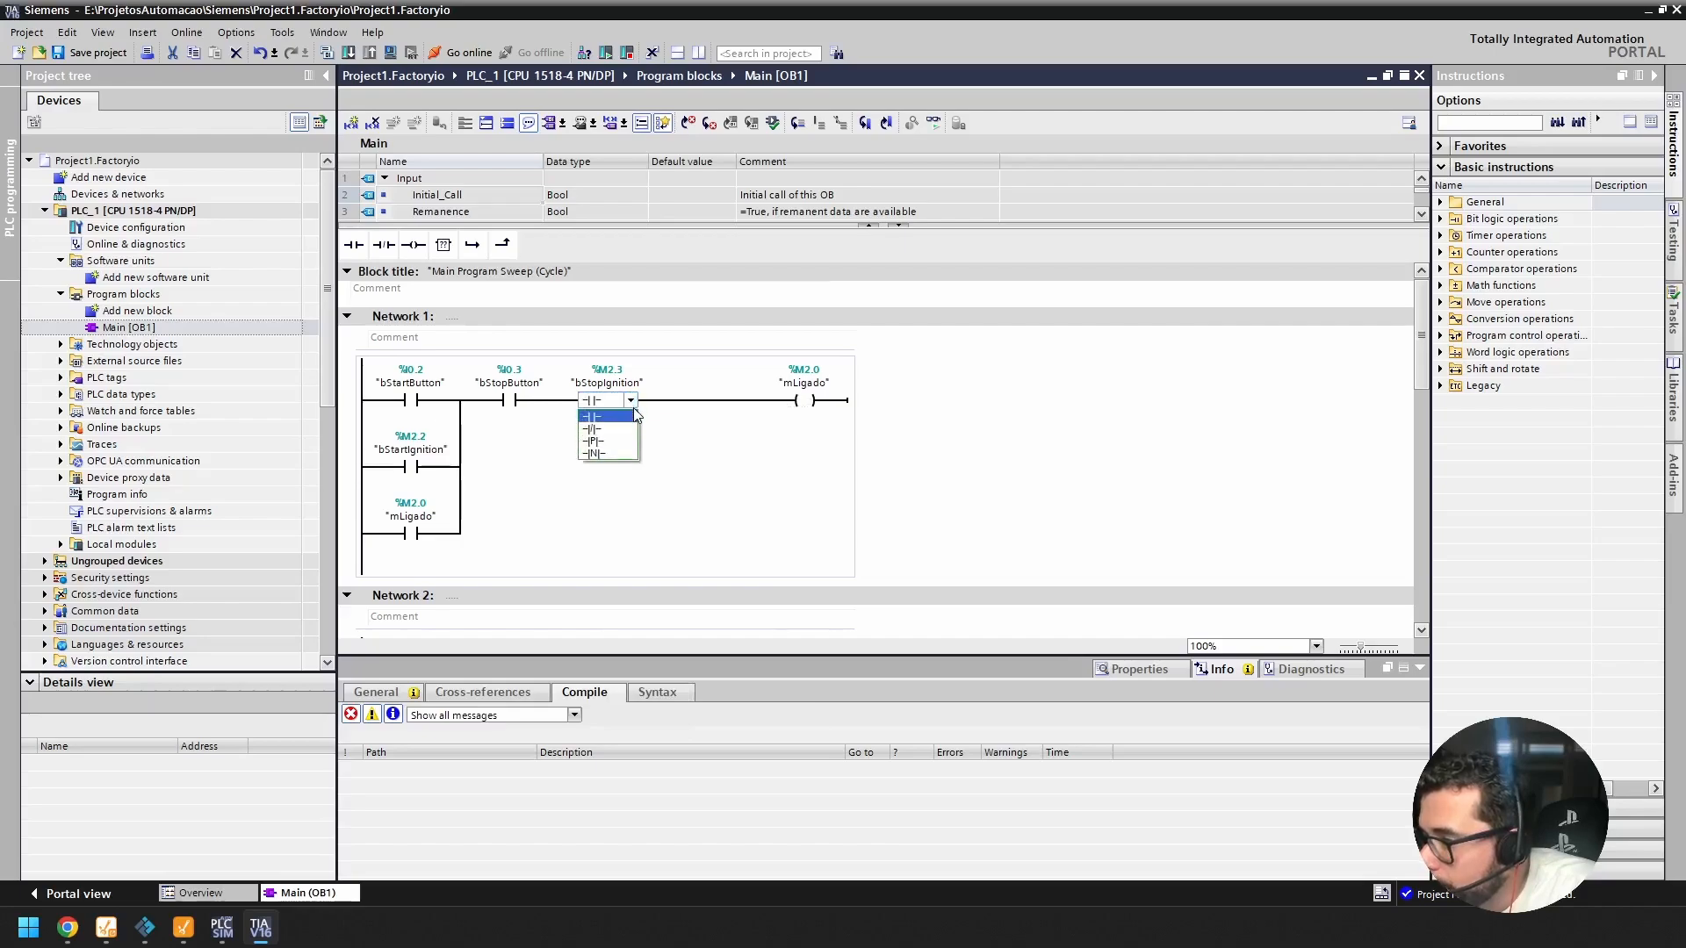
{"action": "left_click", "coordinate": [606, 429]}
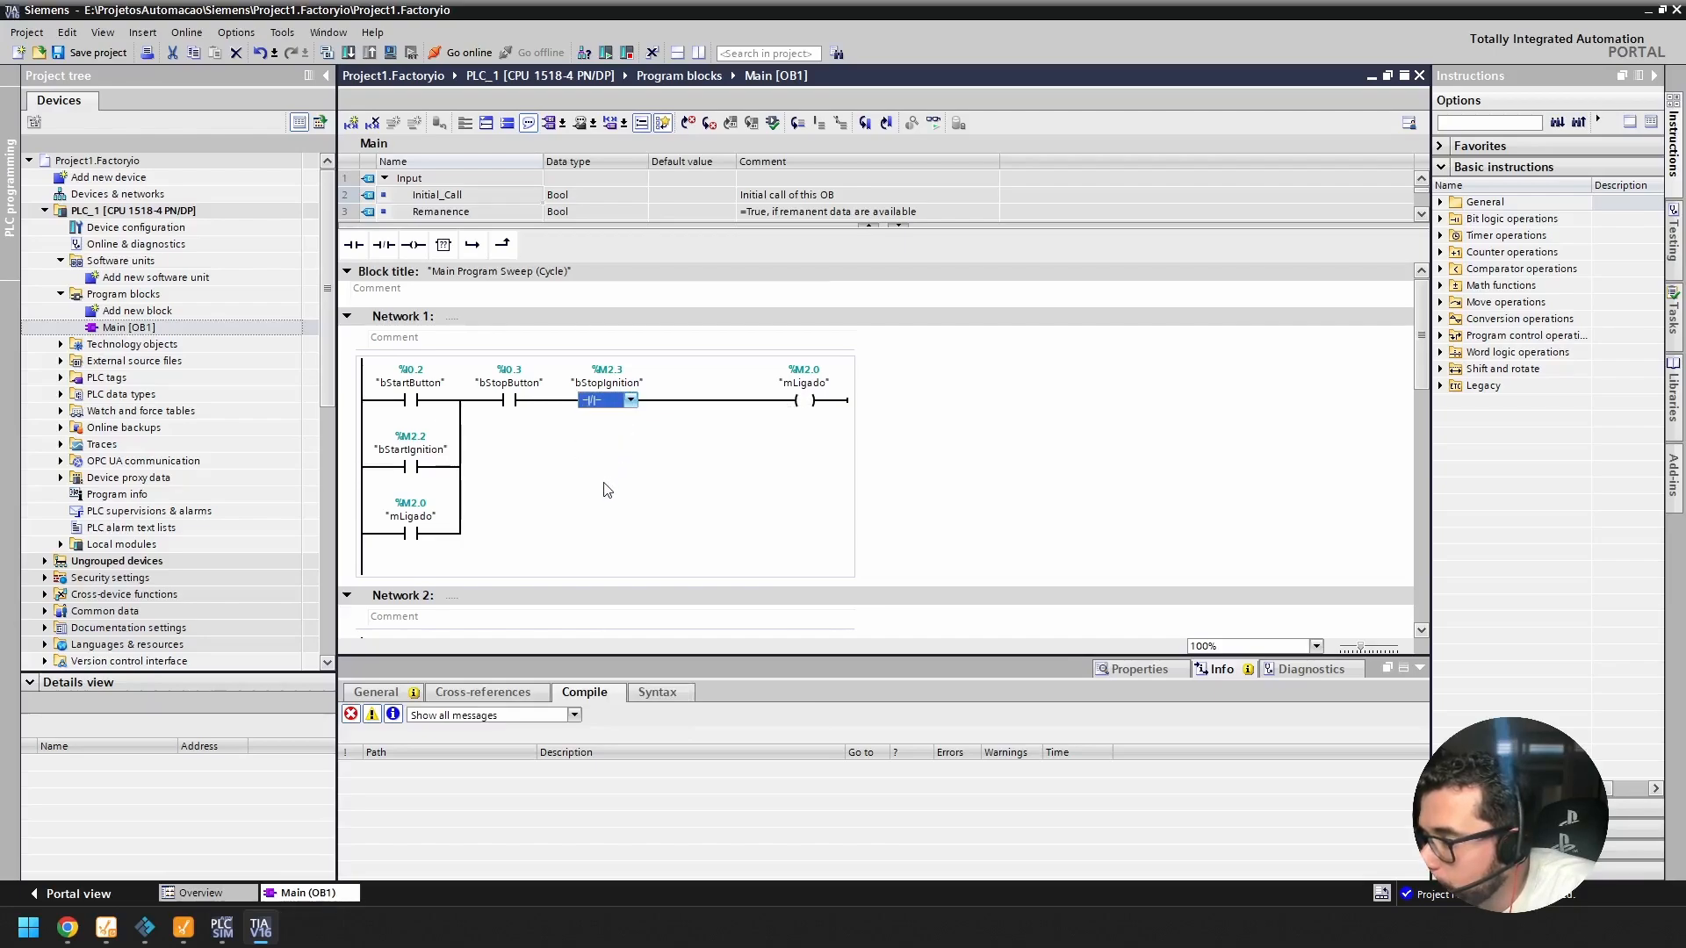
{"action": "left_click", "coordinate": [681, 400]}
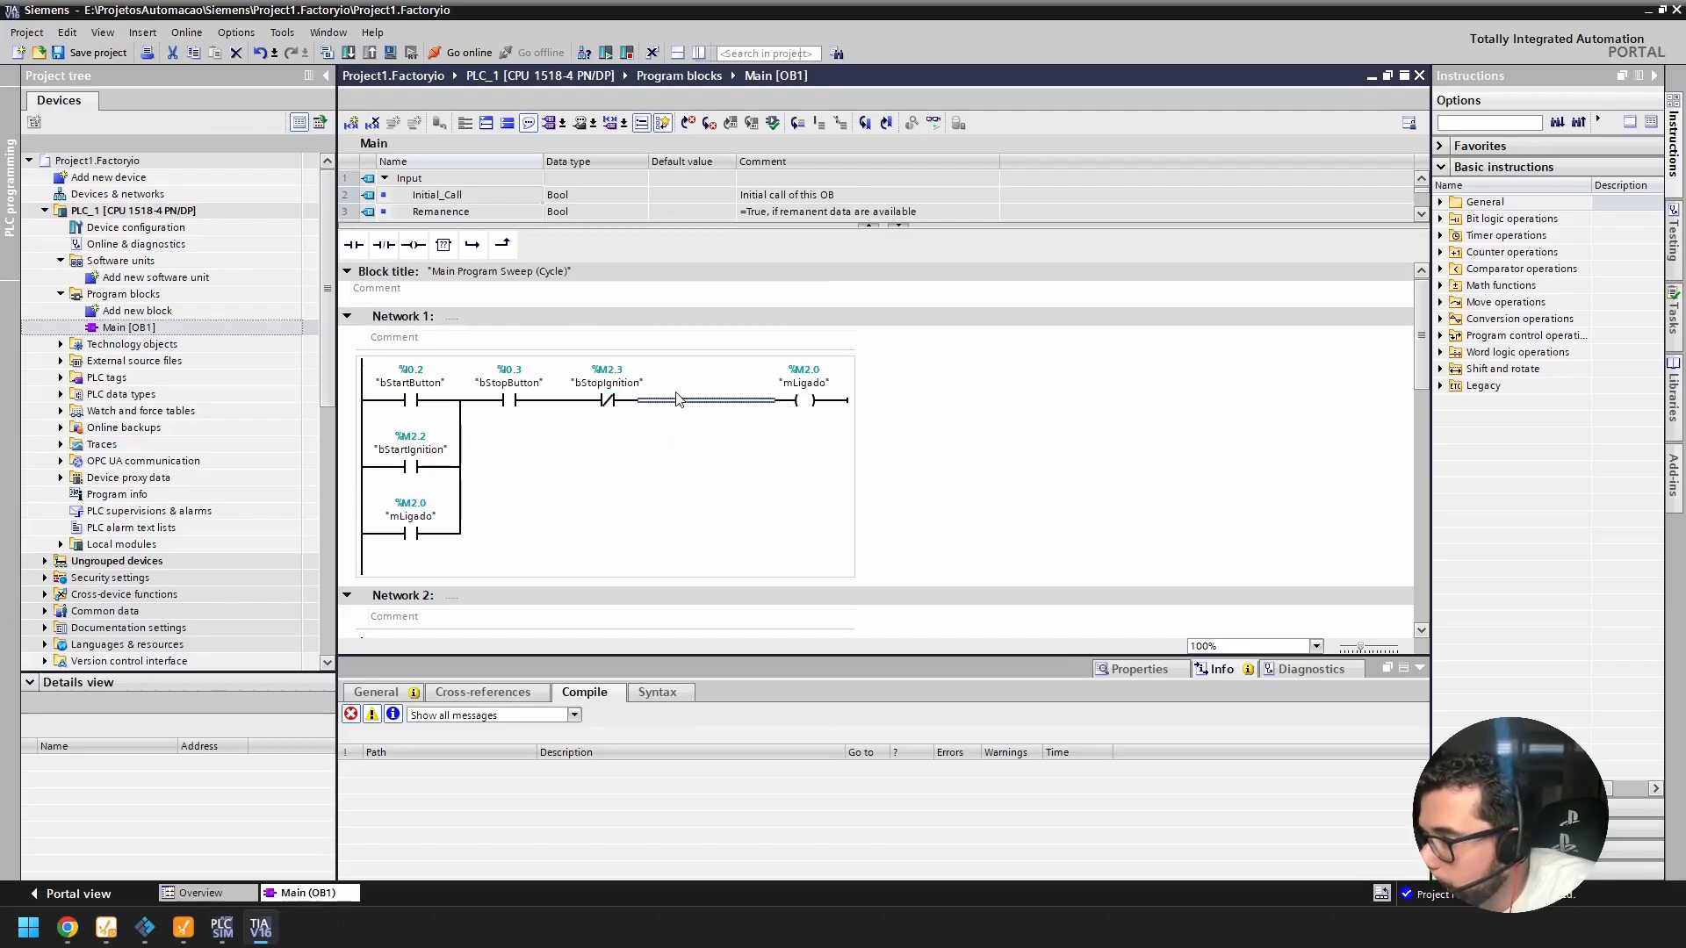
{"action": "left_click", "coordinate": [615, 406]}
{"action": "left_click", "coordinate": [603, 475]}
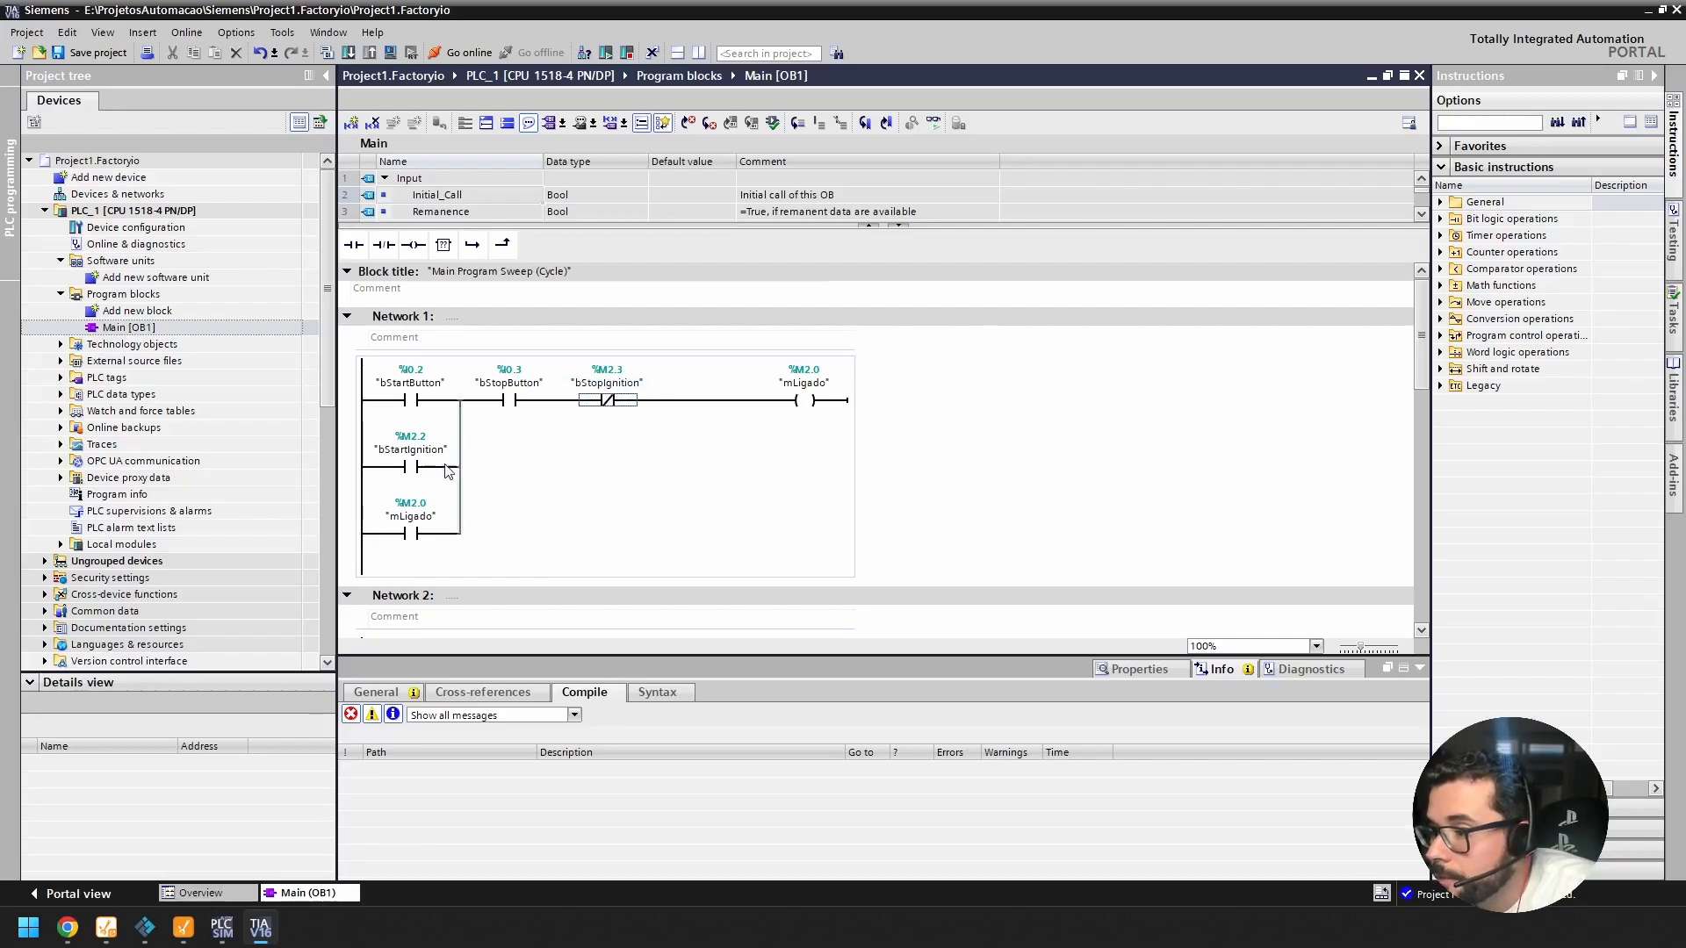
{"action": "left_click", "coordinate": [606, 399]}
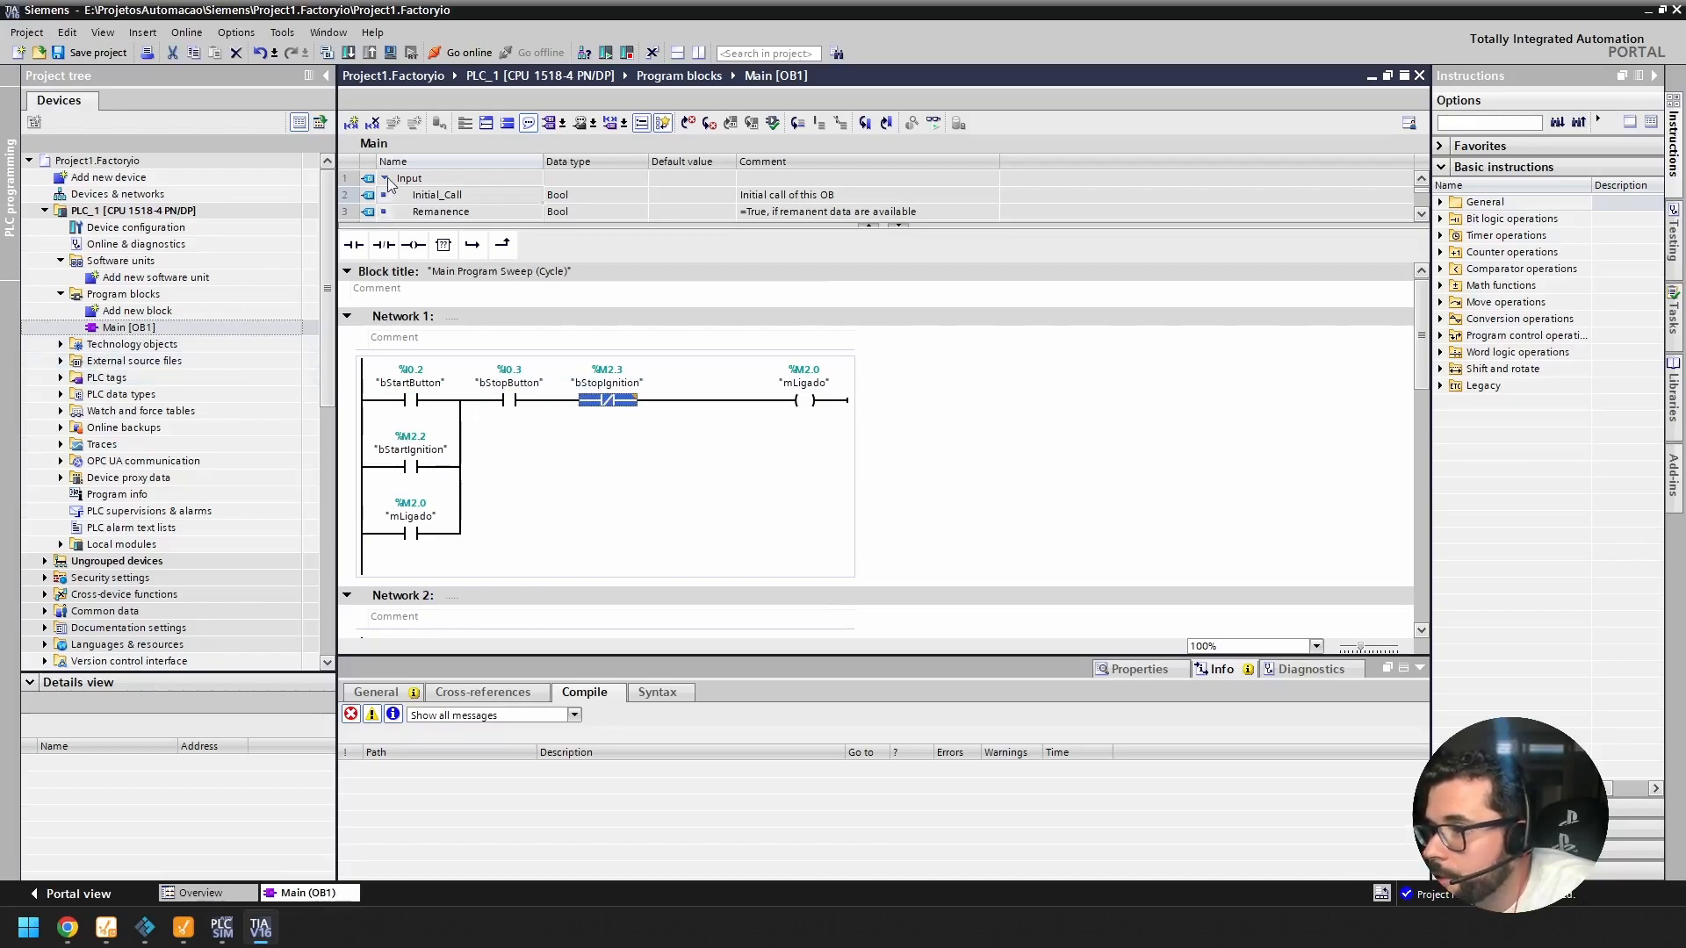
Step: Download only the software changes of Main [OB1] to the simulated PLC and load them
{"action": "double_click", "coordinate": [202, 330]}
{"action": "right_click", "coordinate": [203, 329]}
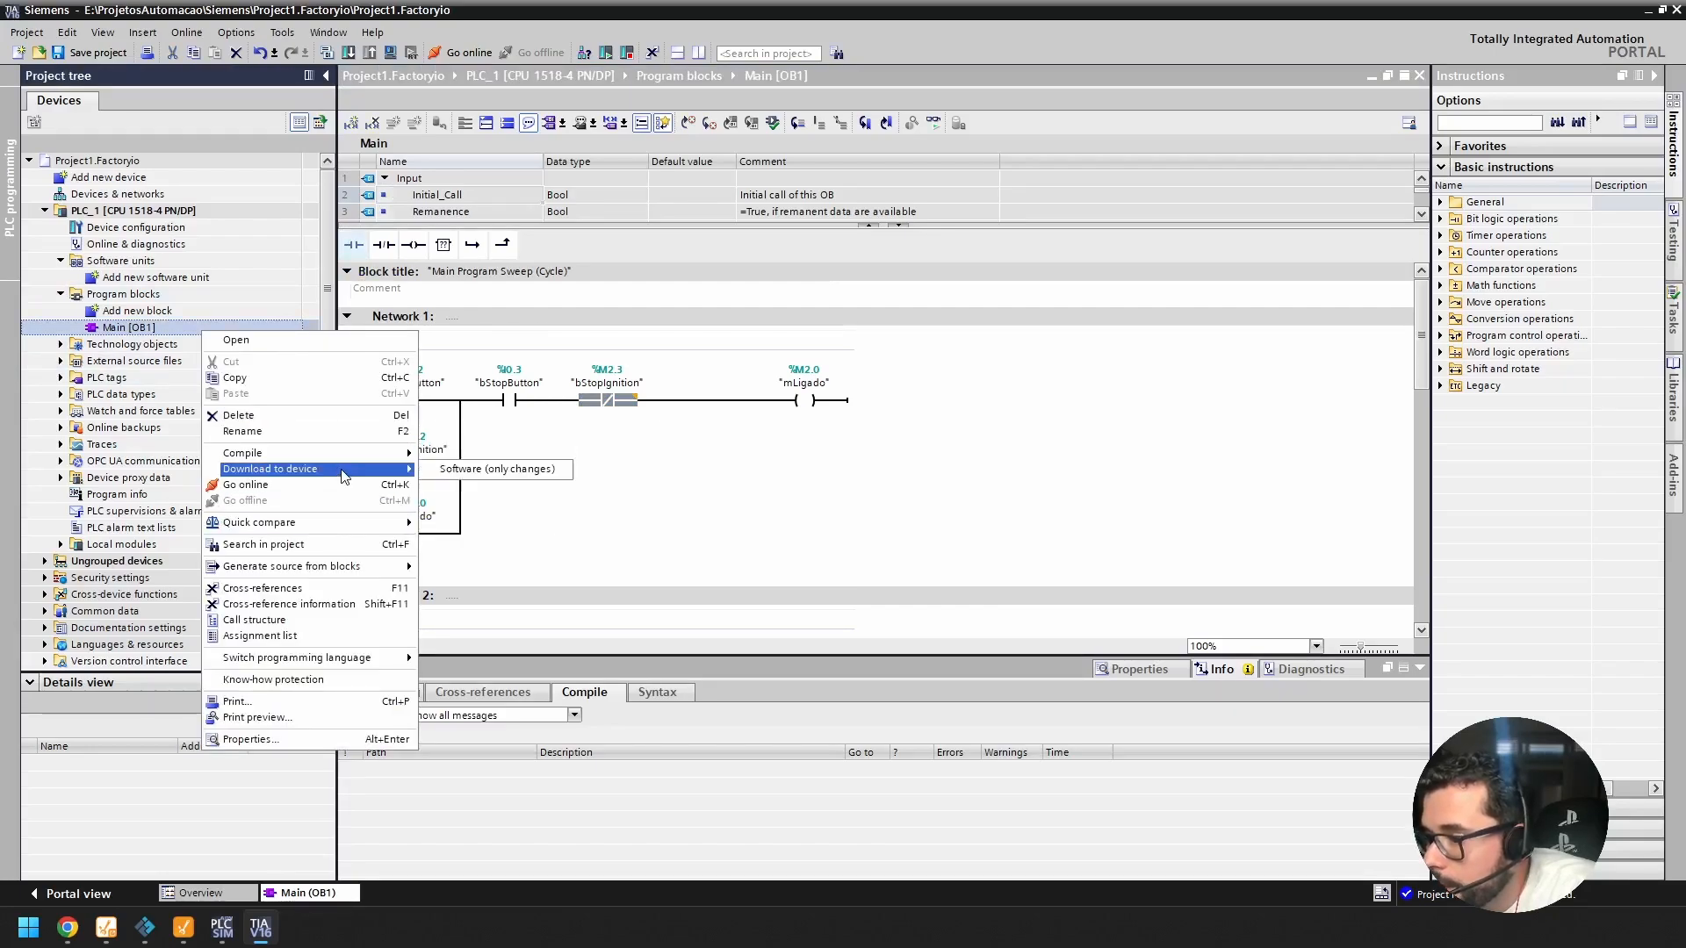
{"action": "left_click", "coordinate": [485, 469]}
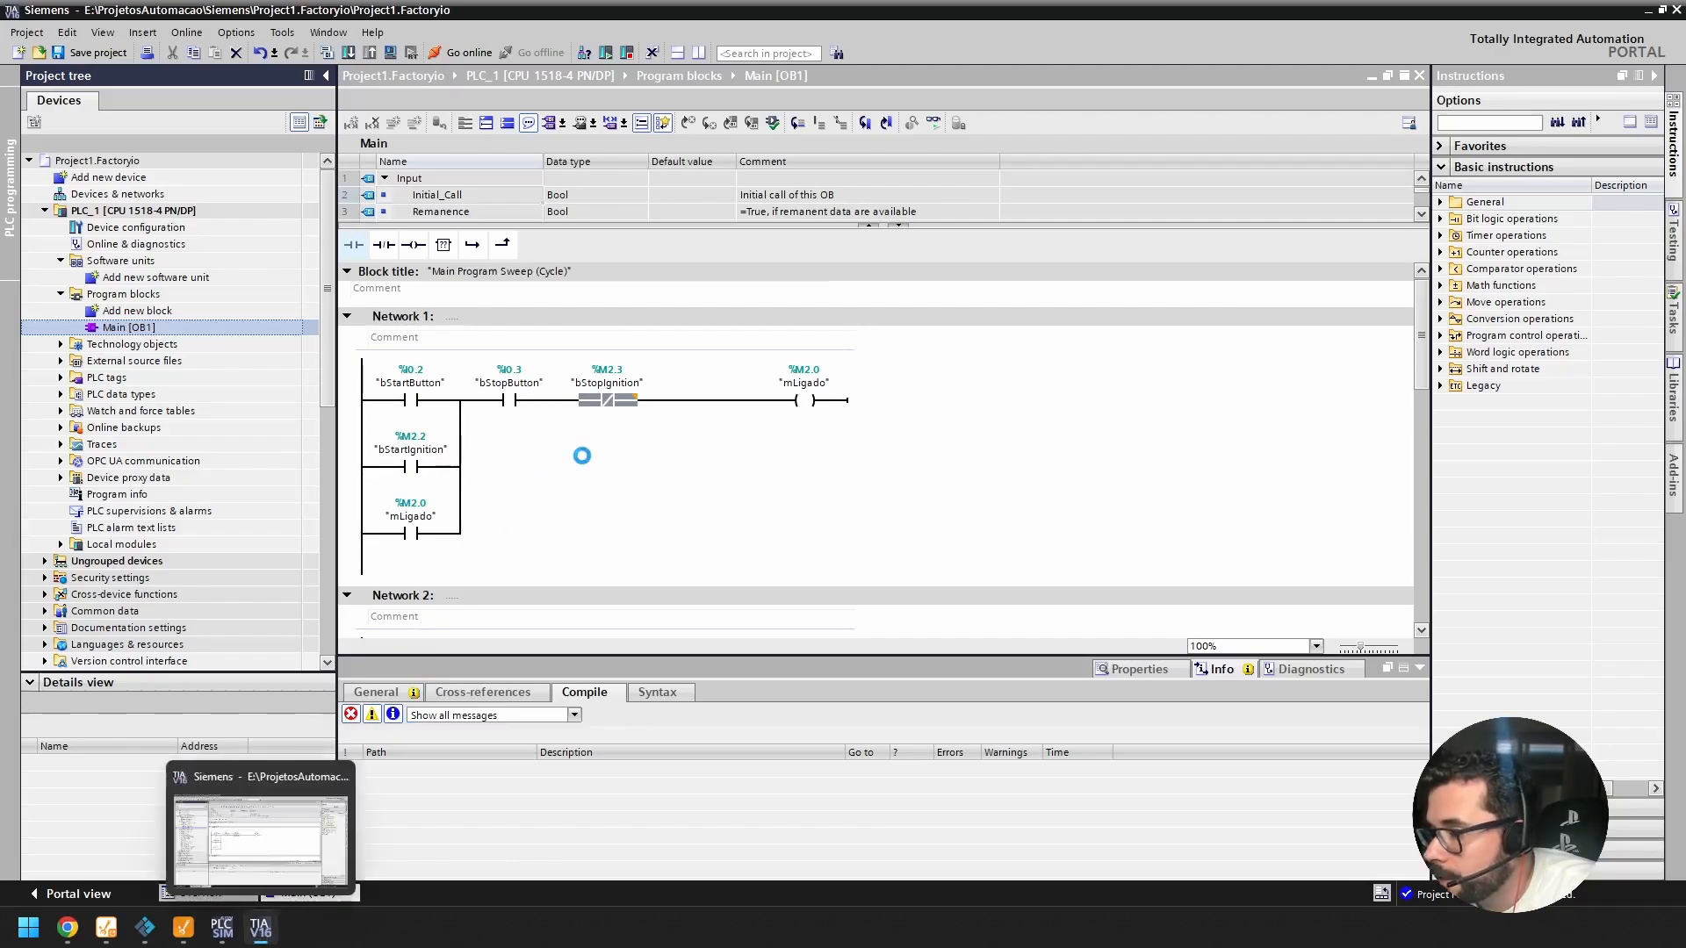
{"action": "left_click", "coordinate": [222, 929]}
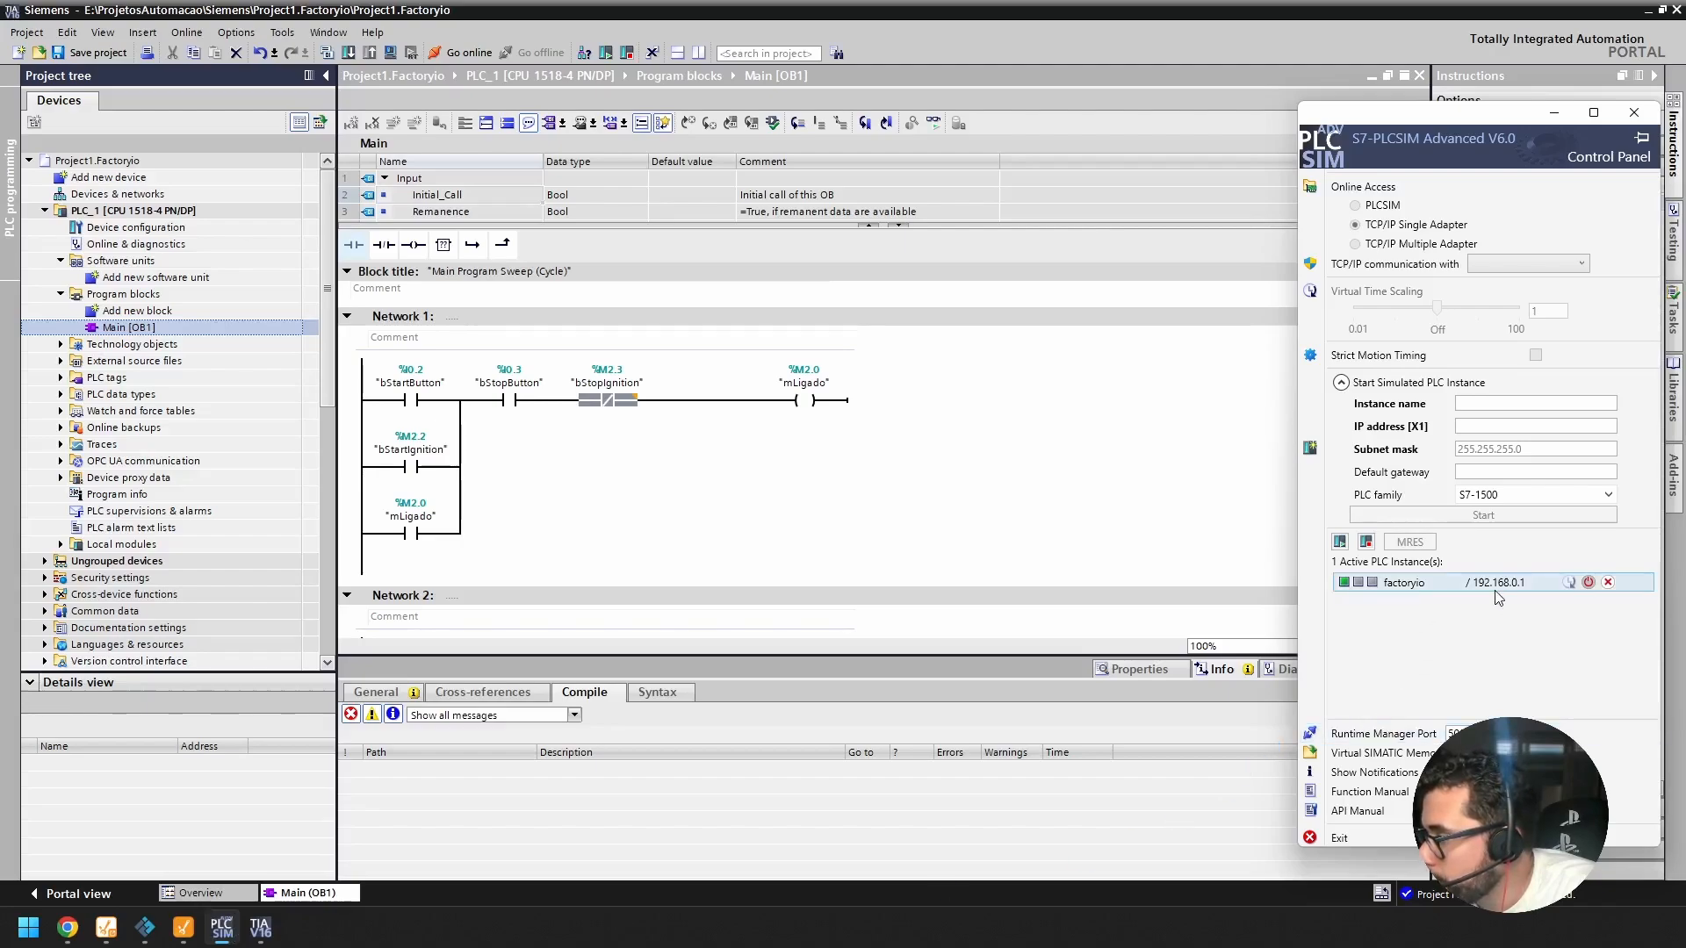
{"action": "mouse_move", "coordinate": [223, 933]}
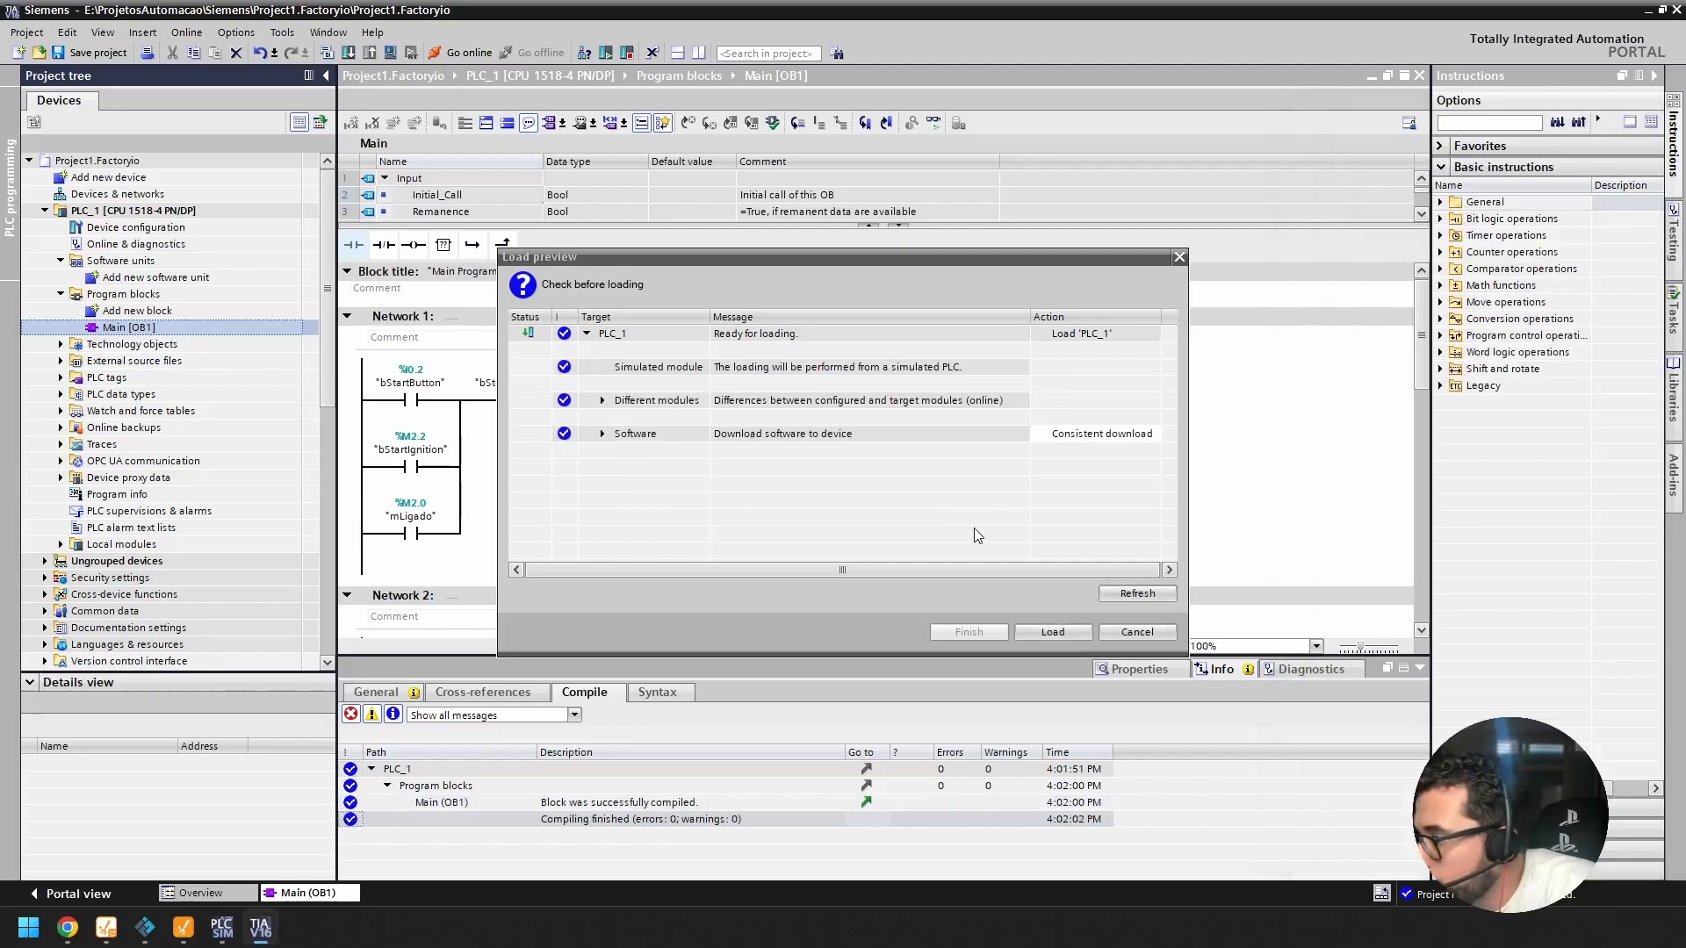
{"action": "left_click", "coordinate": [1055, 636]}
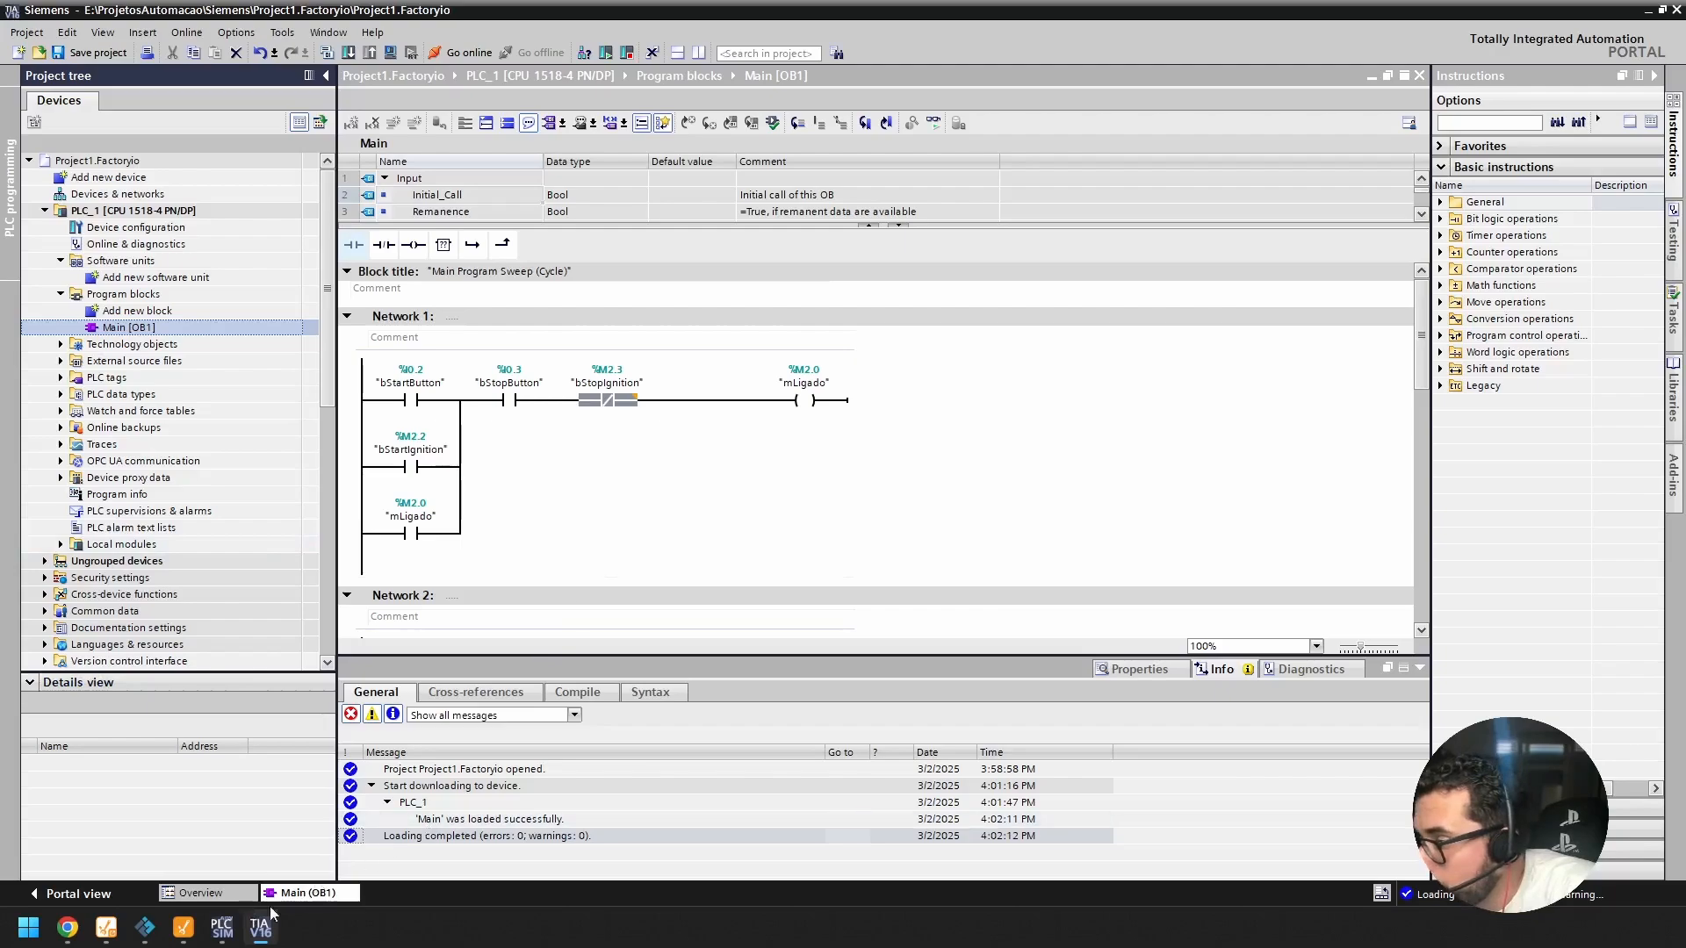
Step: Turn on online monitoring of the Main block and place the Ignition Designer window beside the ladder logic
{"action": "left_click", "coordinate": [700, 529]}
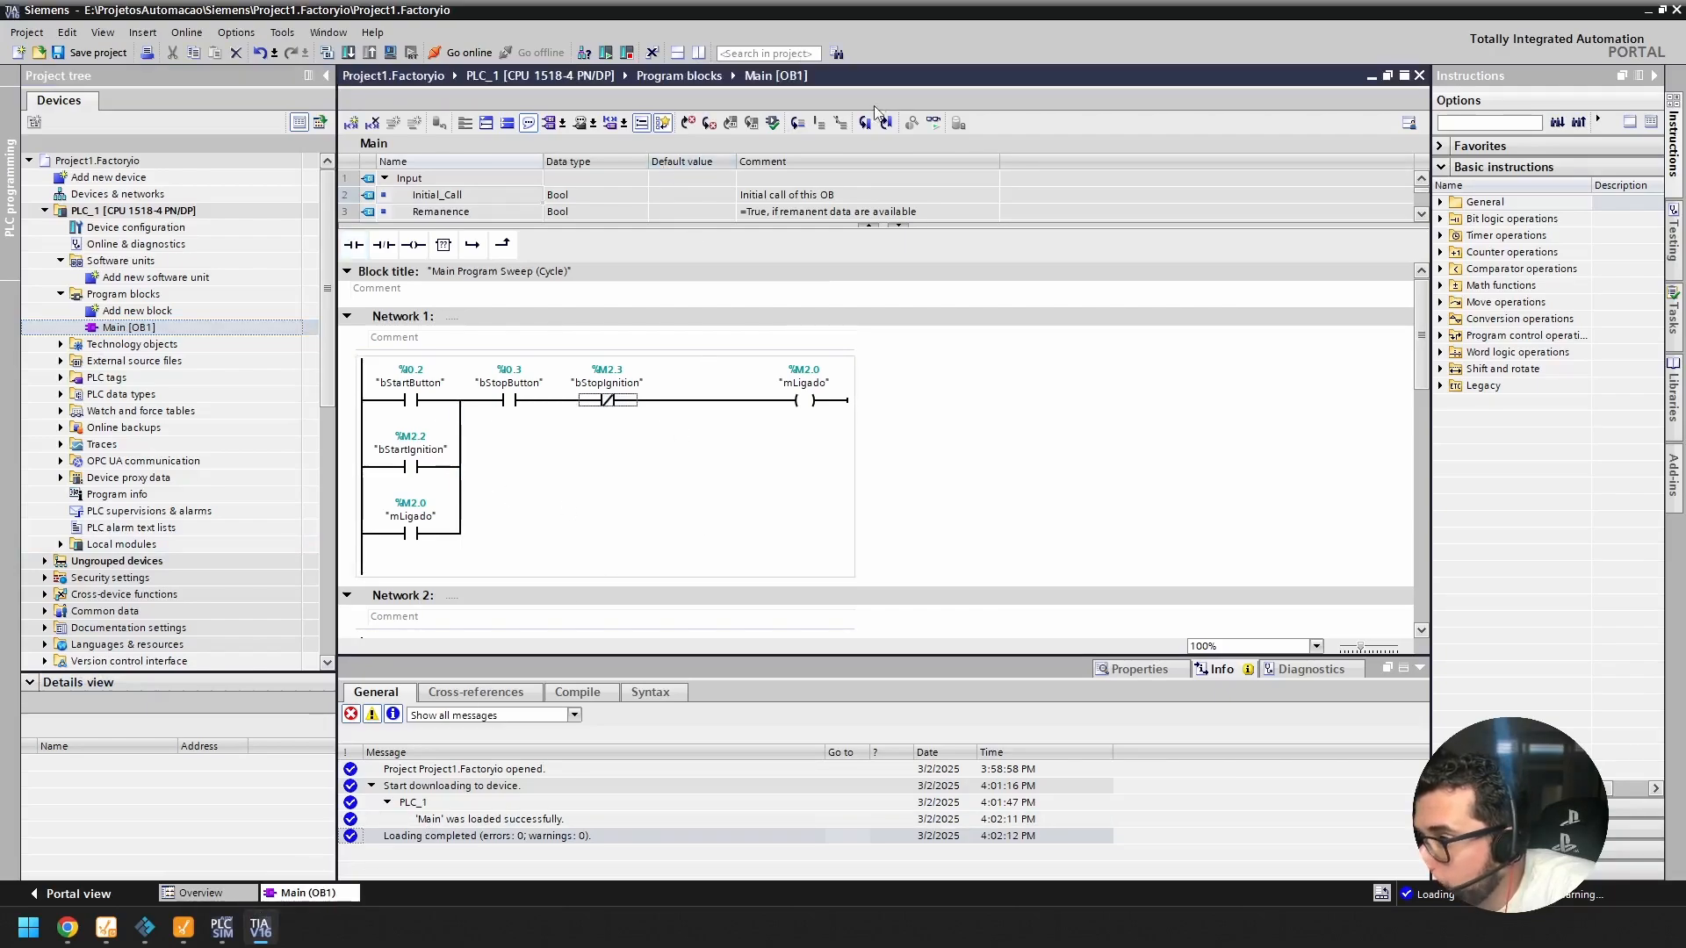
{"action": "left_click", "coordinate": [934, 122]}
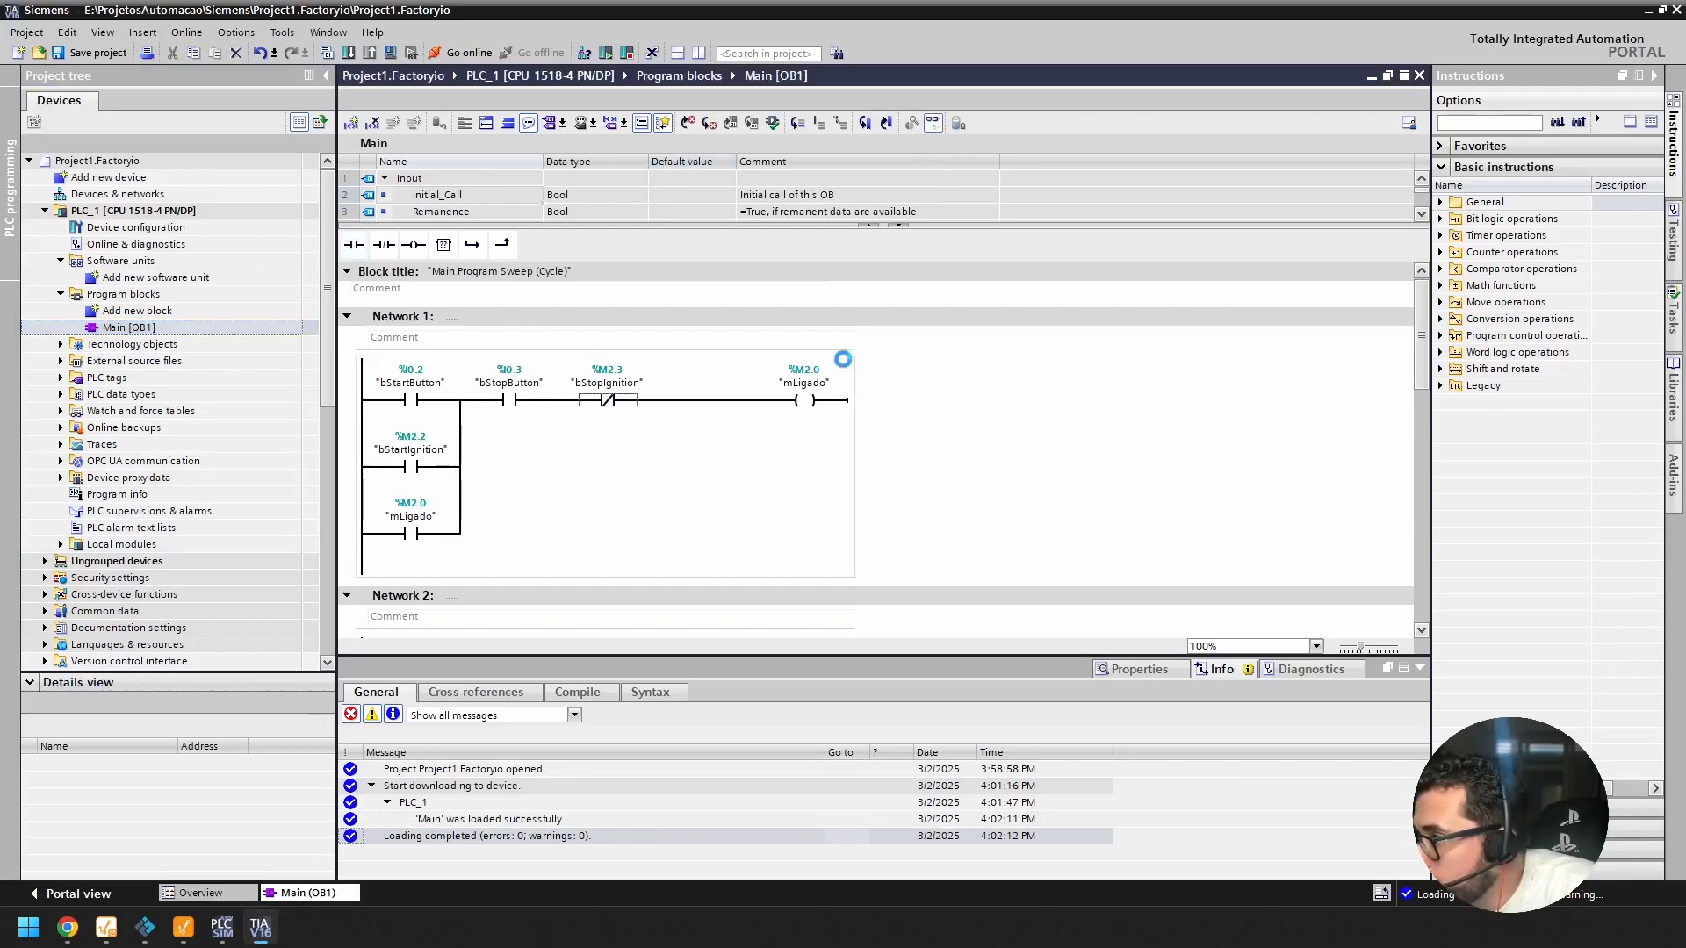
{"action": "left_click", "coordinate": [183, 928]}
{"action": "left_click_drag", "start_coordinate": [682, 8], "coordinate": [1341, 75]}
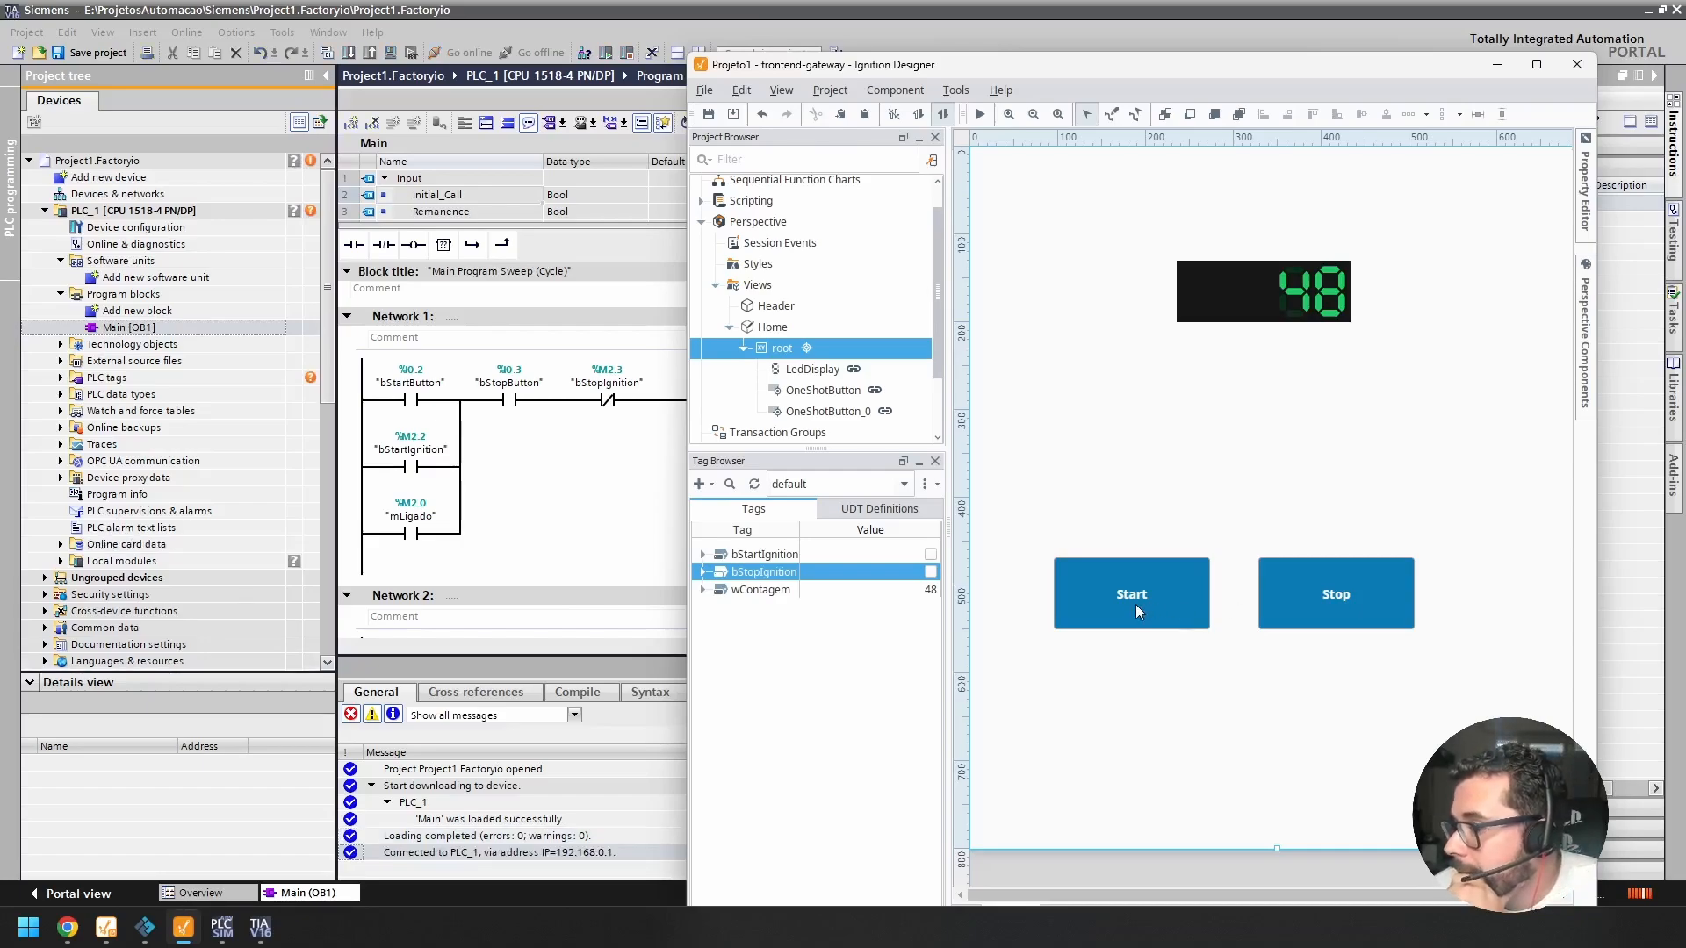
{"action": "left_click", "coordinate": [623, 501]}
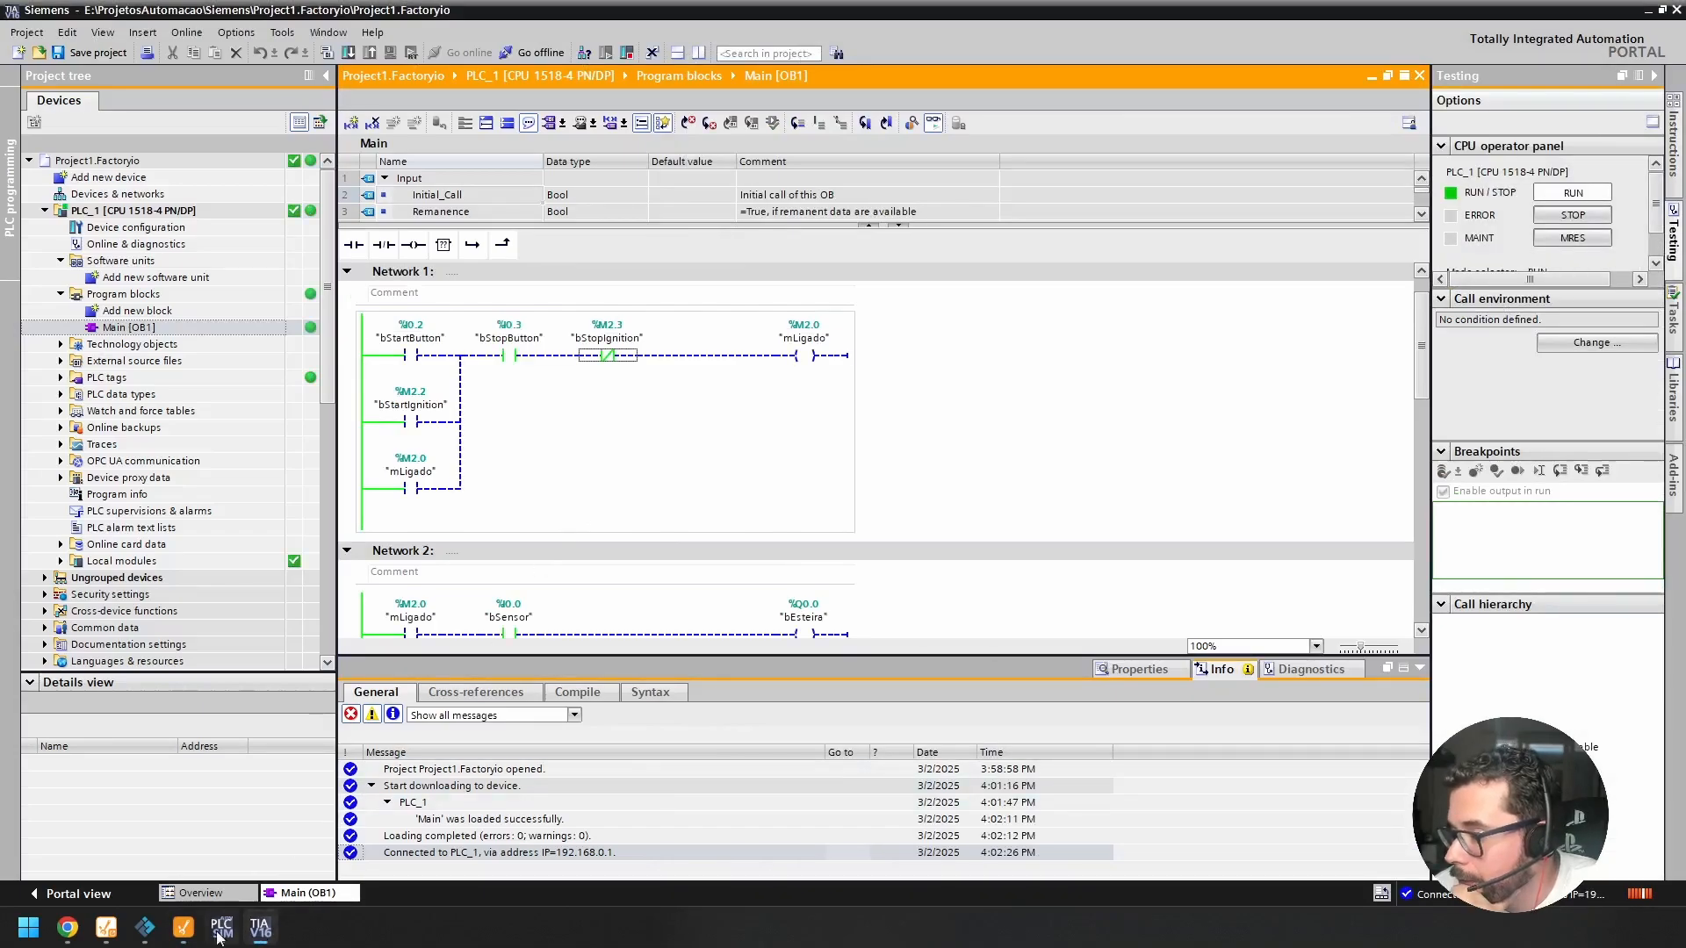
{"action": "left_click", "coordinate": [183, 927]}
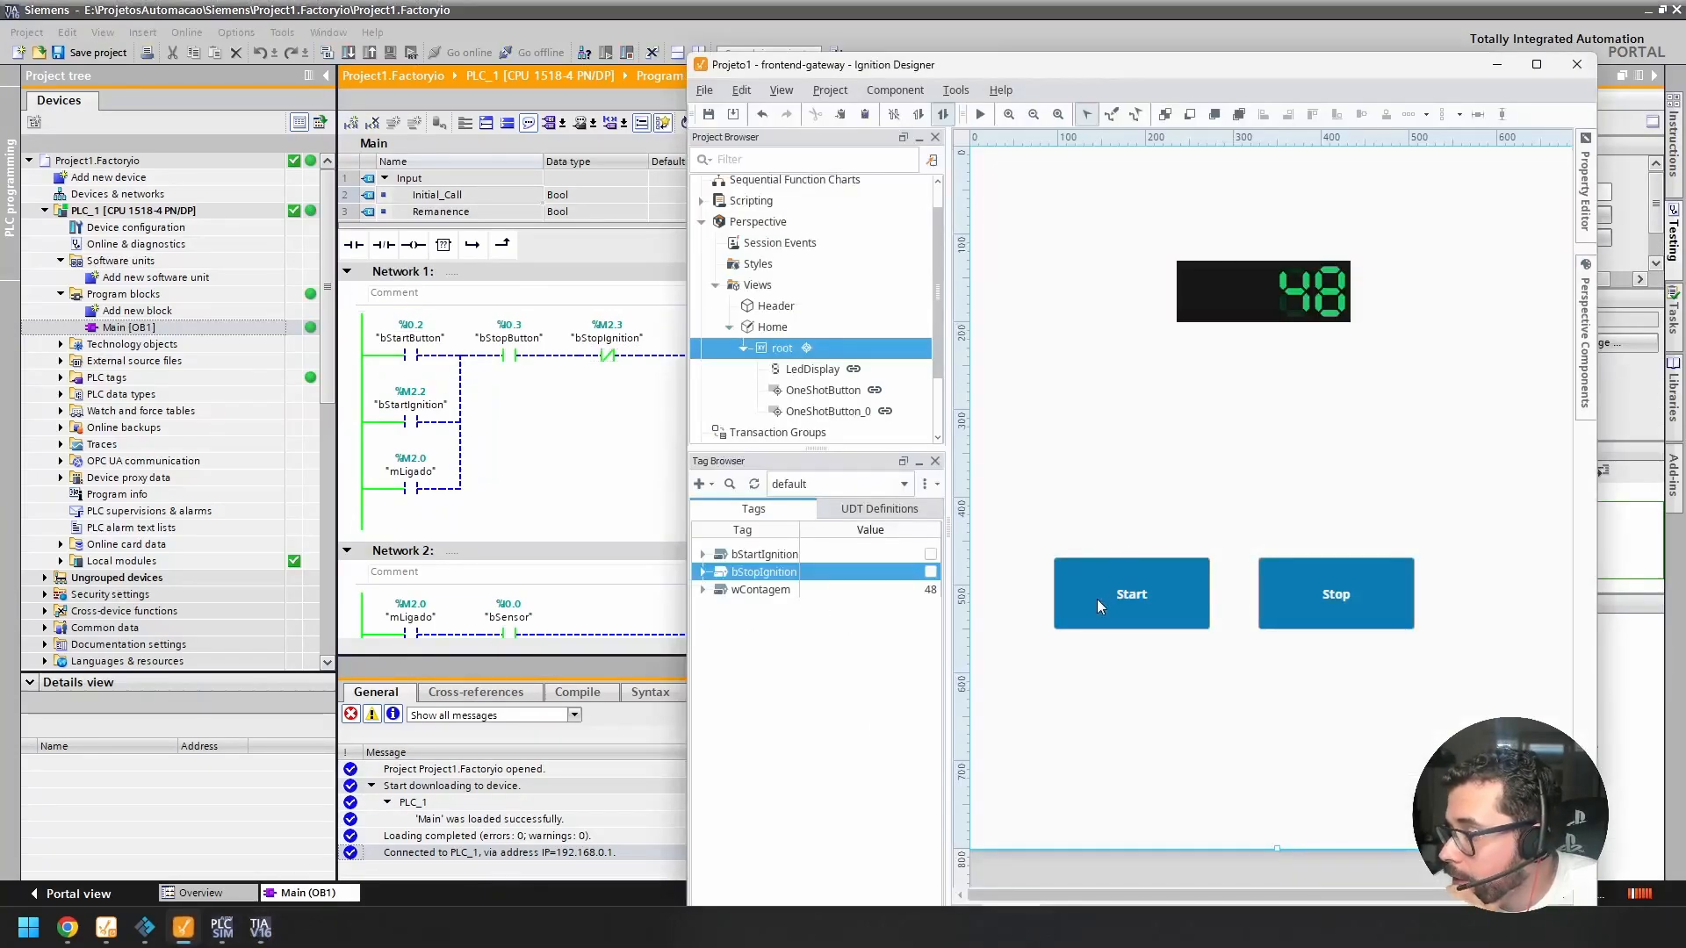
Step: Preview the Home view, trigger its Start button, and reset the bStartIgnition tag to false
{"action": "left_click", "coordinate": [1098, 599]}
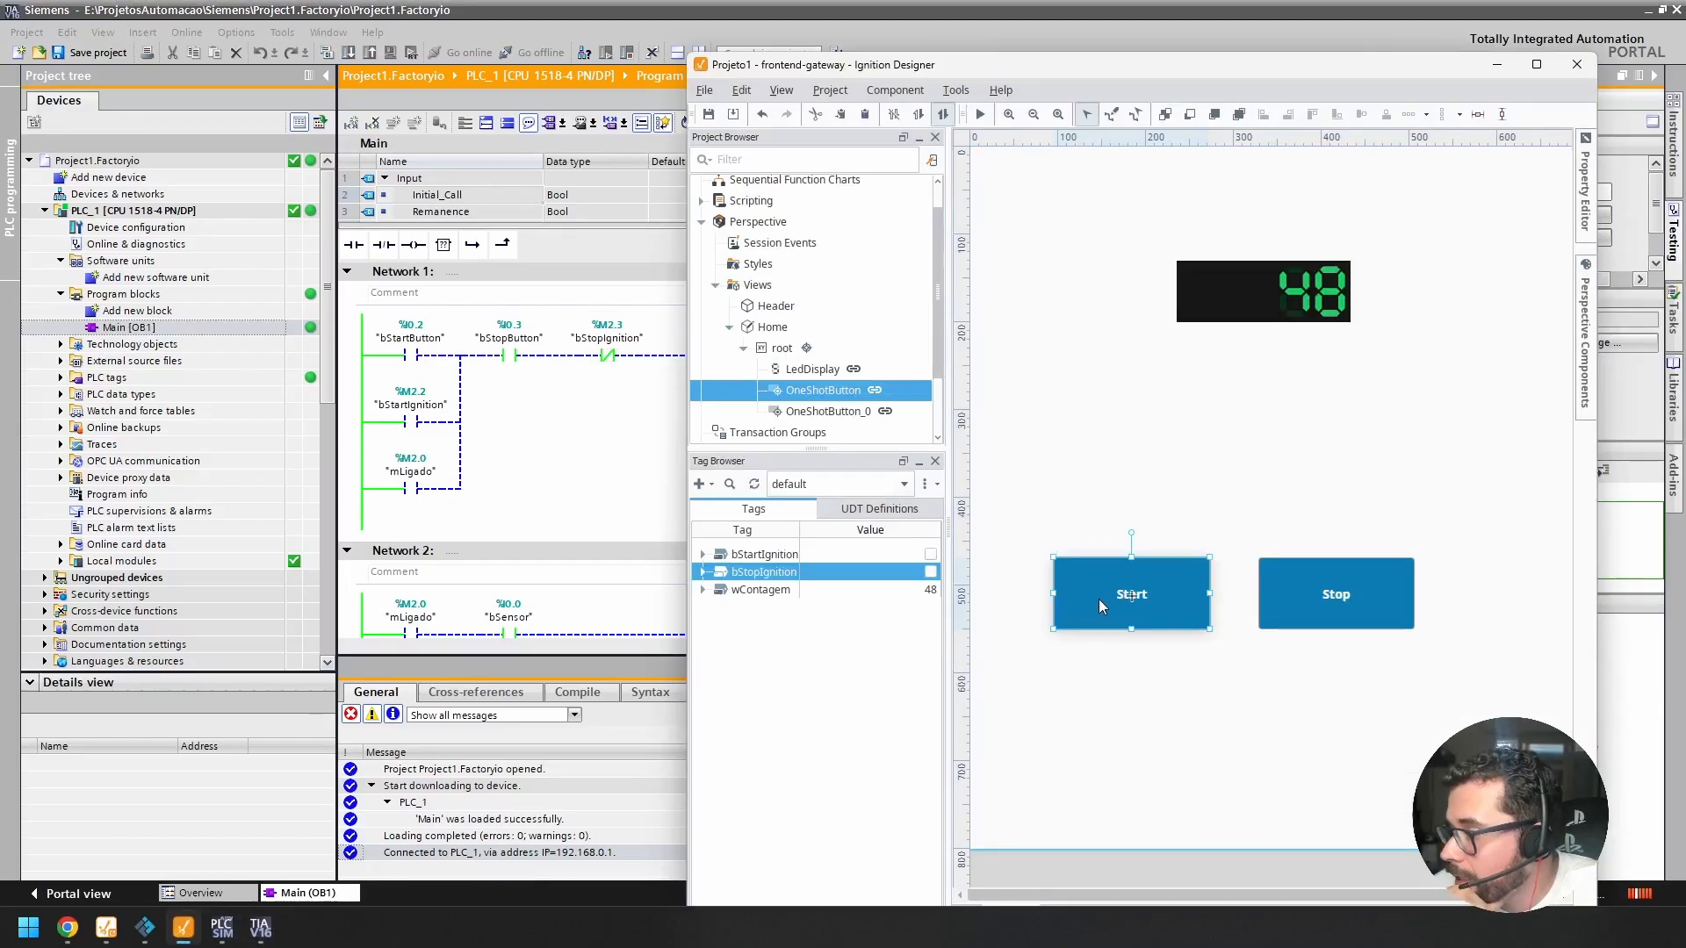
{"action": "left_click", "coordinate": [980, 115]}
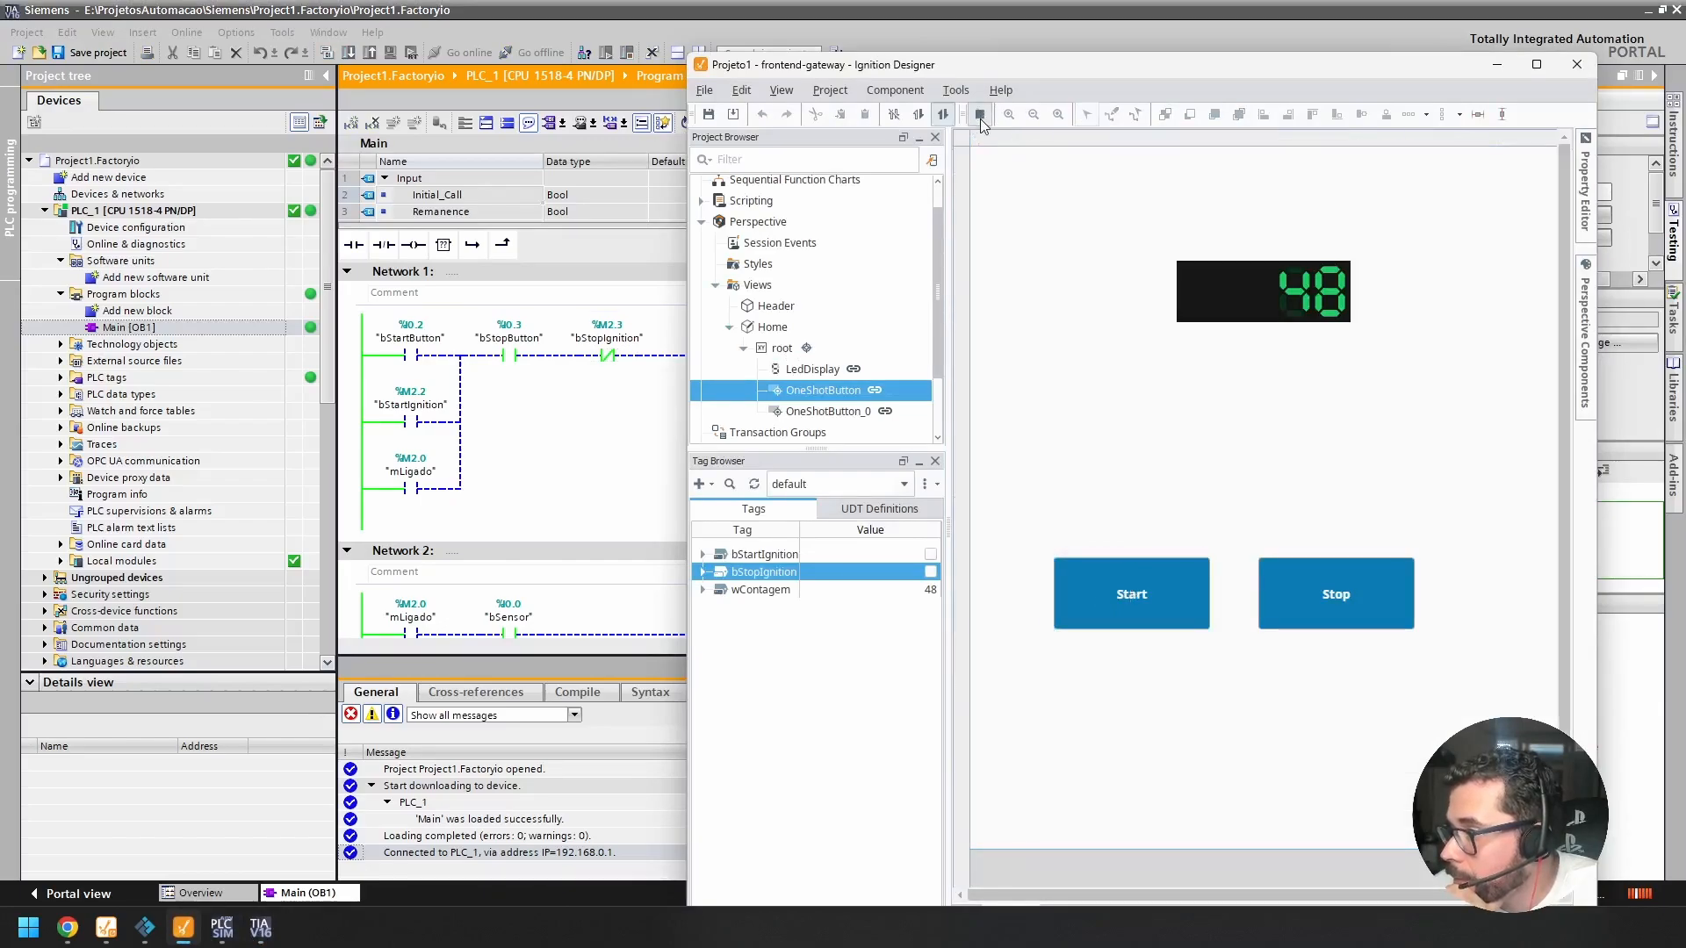
{"action": "left_click", "coordinate": [1105, 594]}
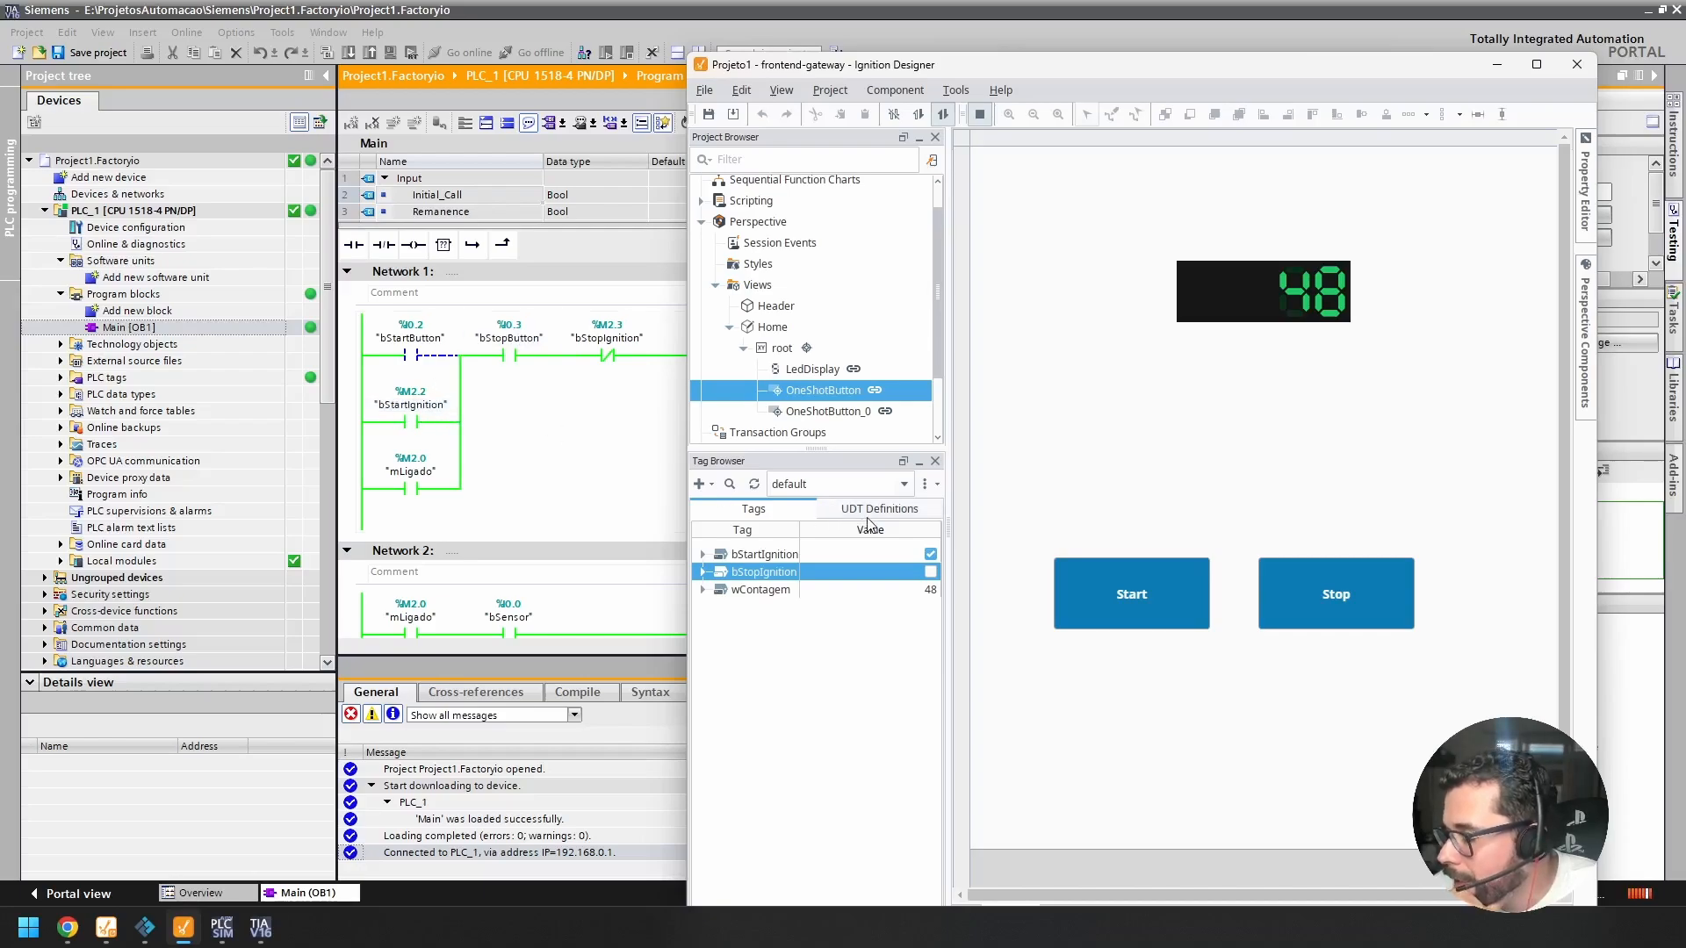
{"action": "left_click", "coordinate": [931, 557]}
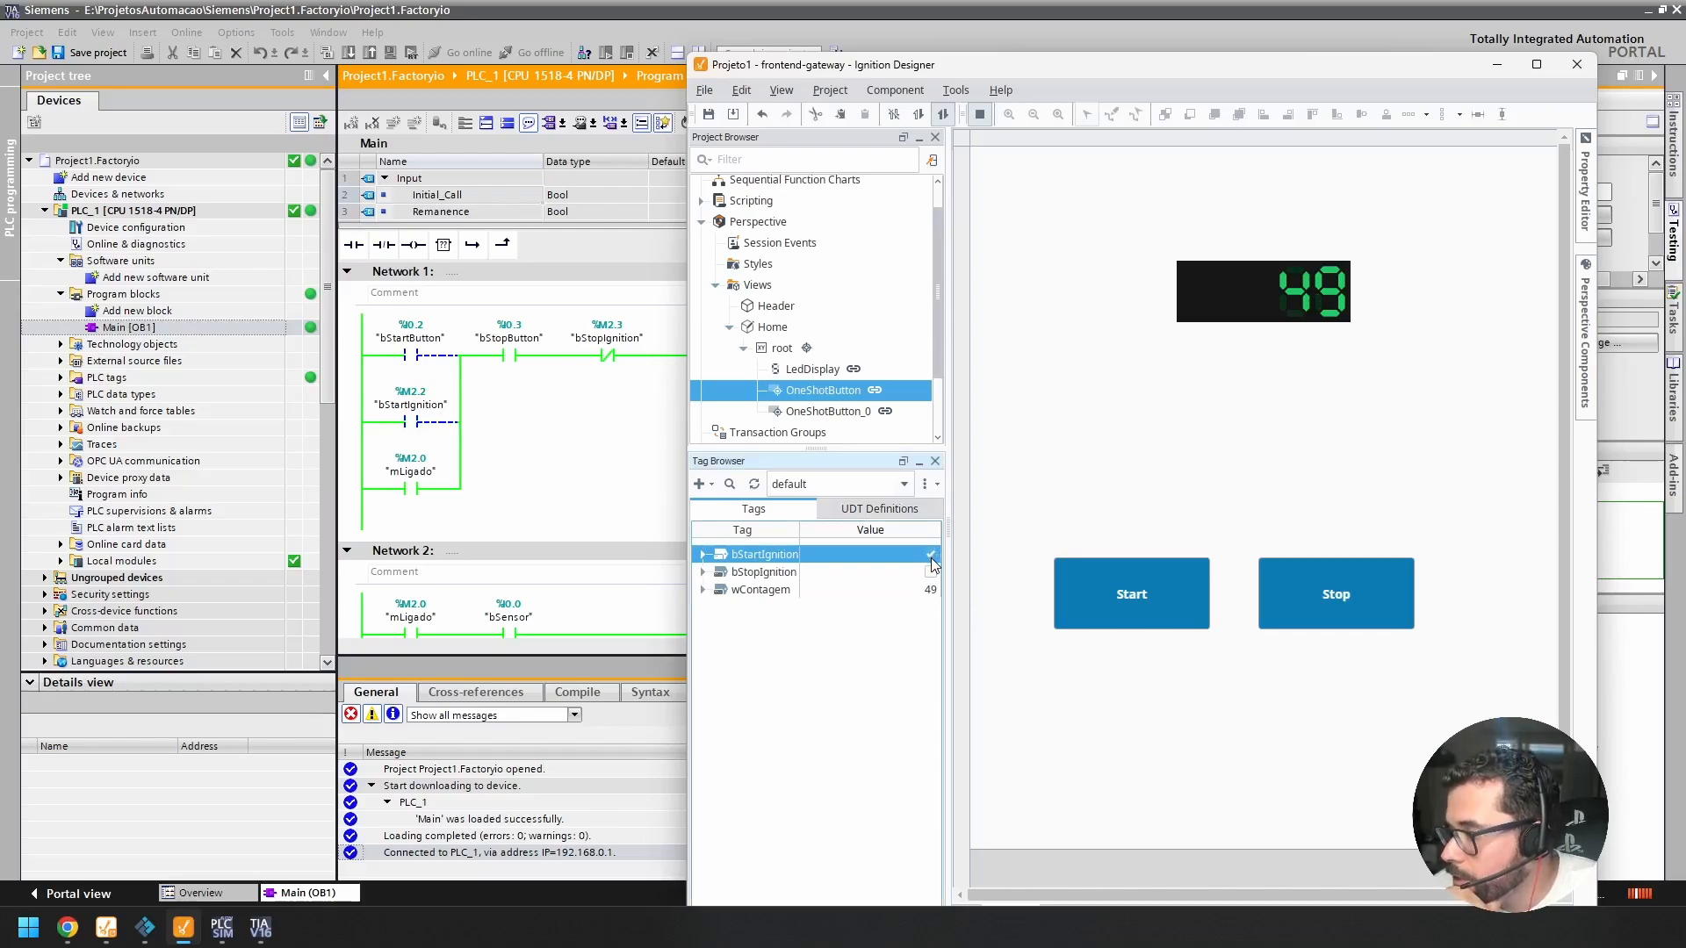
{"action": "left_click", "coordinate": [932, 559]}
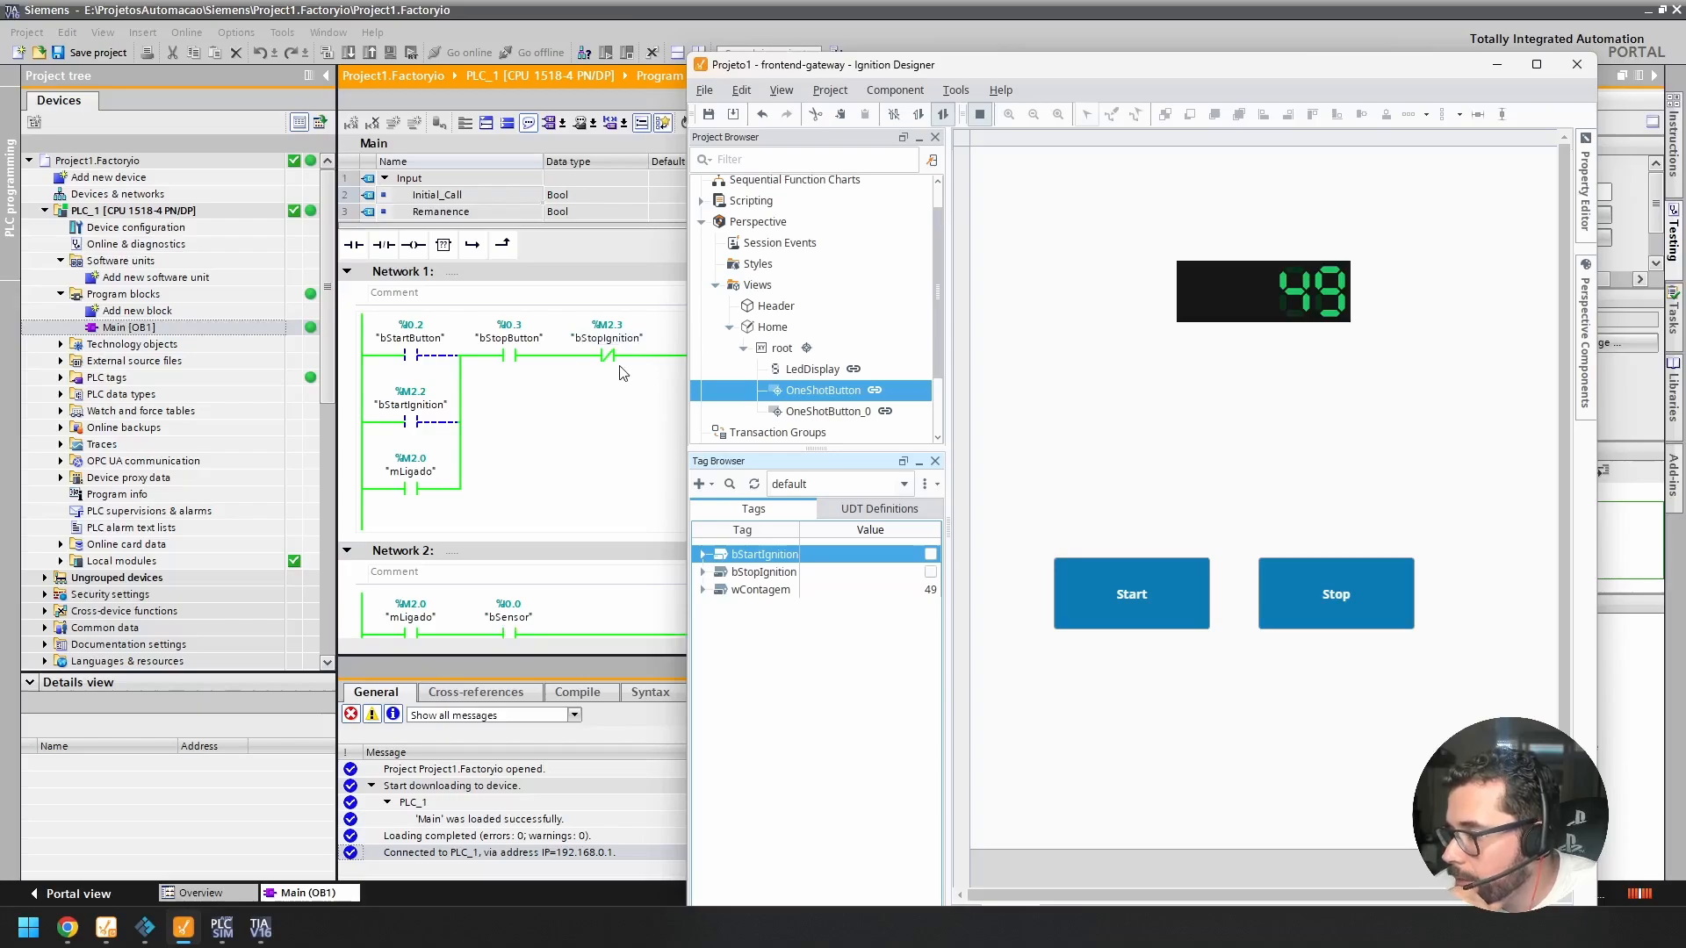
Step: Trigger Stop and Start once each in the preview, and check how Network 1 responds in TIA Portal
{"action": "left_click", "coordinate": [1308, 591]}
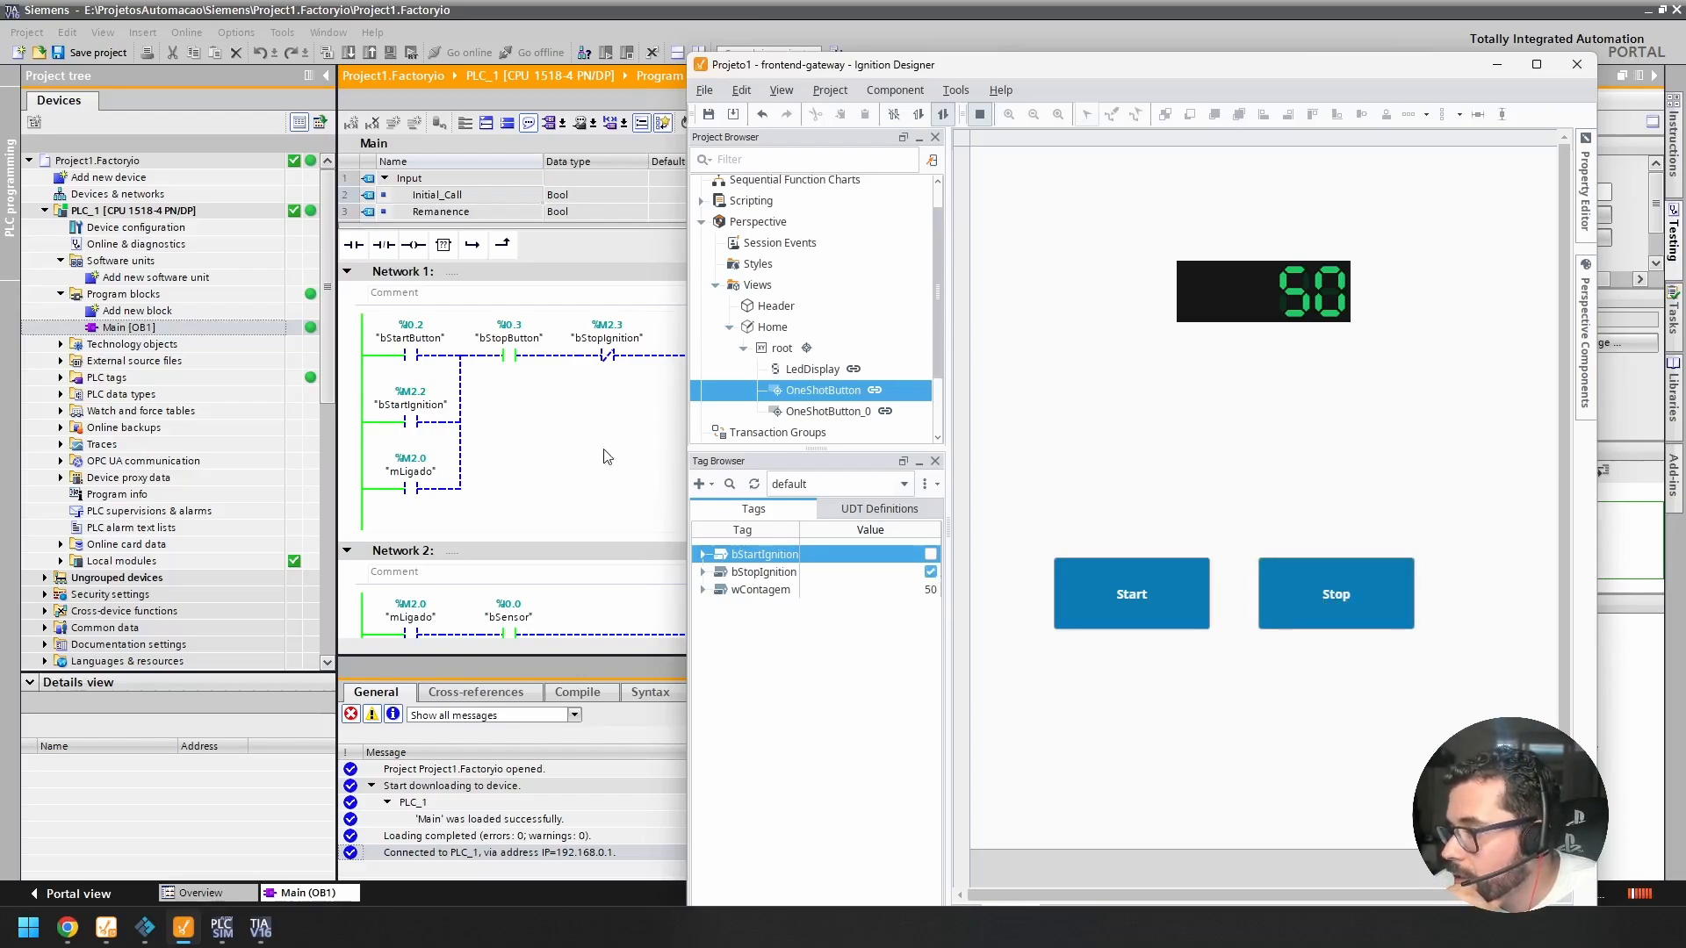
{"action": "left_click", "coordinate": [1101, 613]}
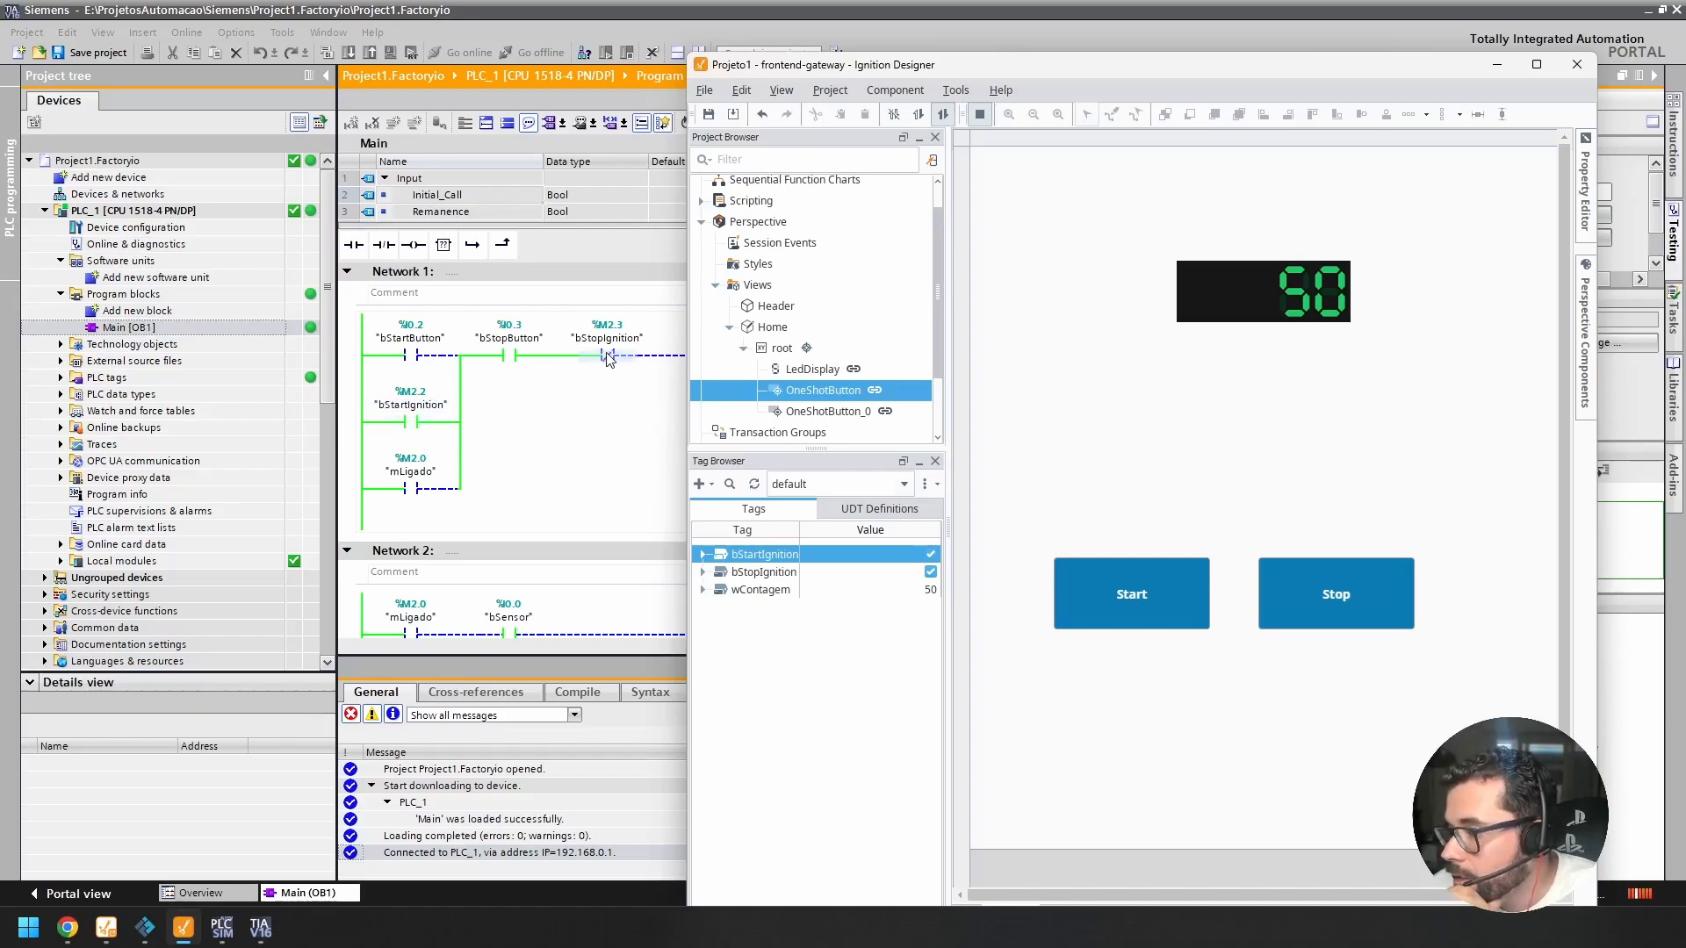
{"action": "left_click", "coordinate": [608, 386]}
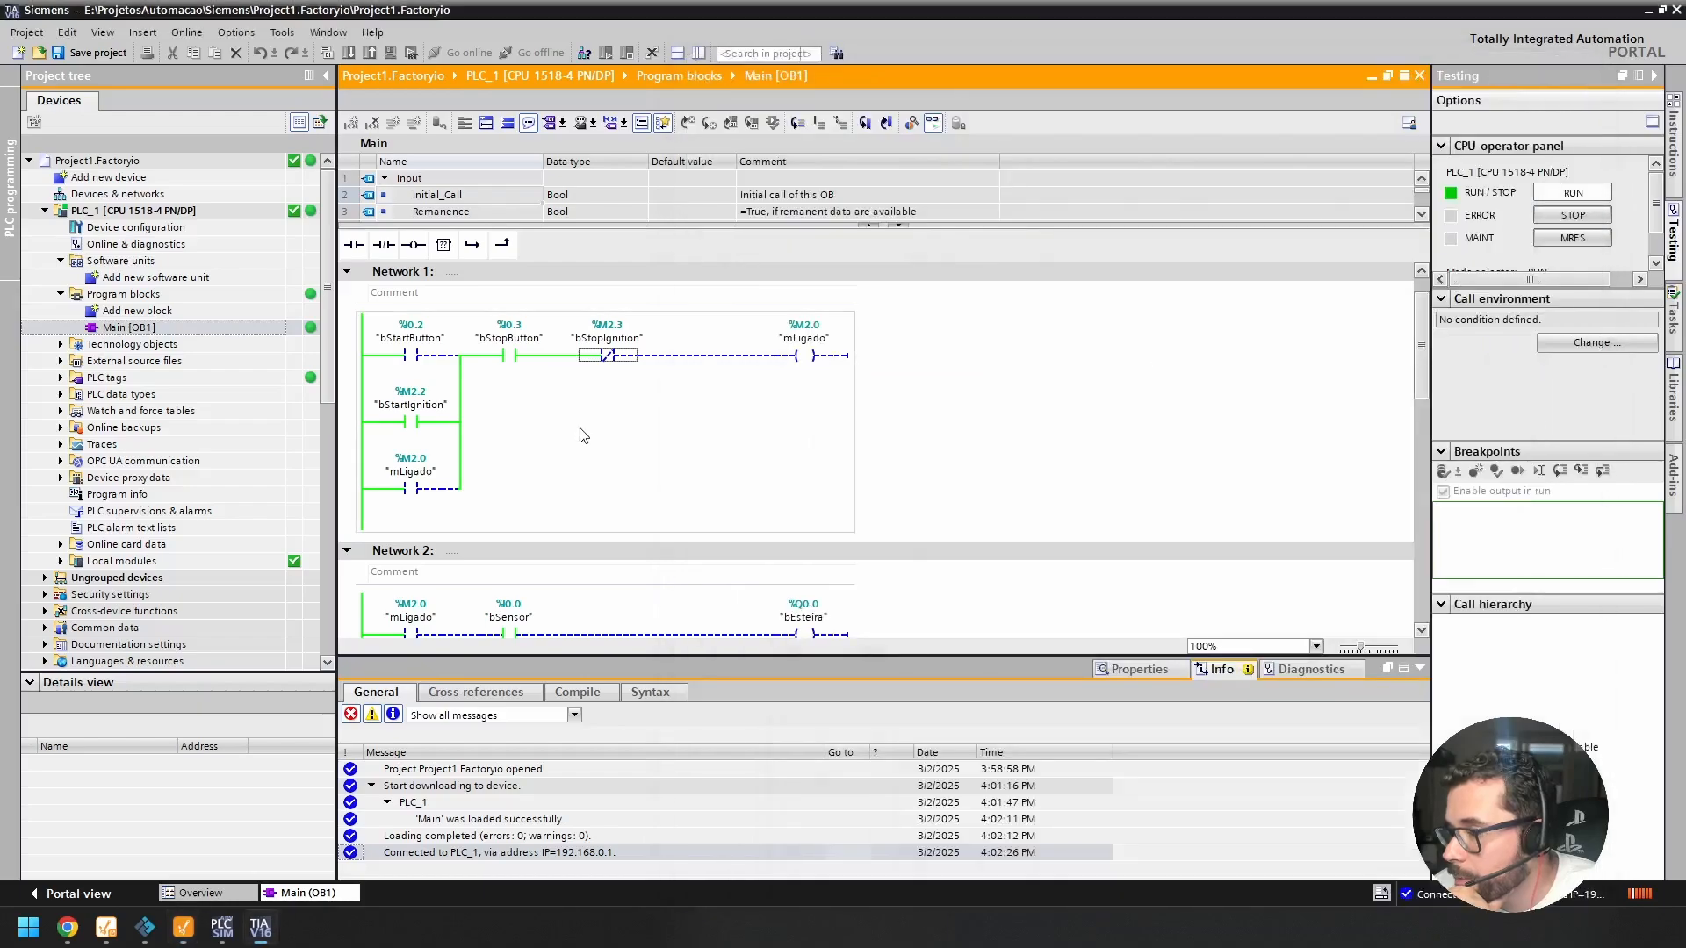
Step: Turn off monitoring and add a normally open contact assigned to bStartIgnition in Network 5
{"action": "scroll", "coordinate": [714, 489], "scroll_direction": "down", "scroll_amount": 10}
{"action": "scroll", "coordinate": [722, 495], "scroll_direction": "down", "scroll_amount": 3}
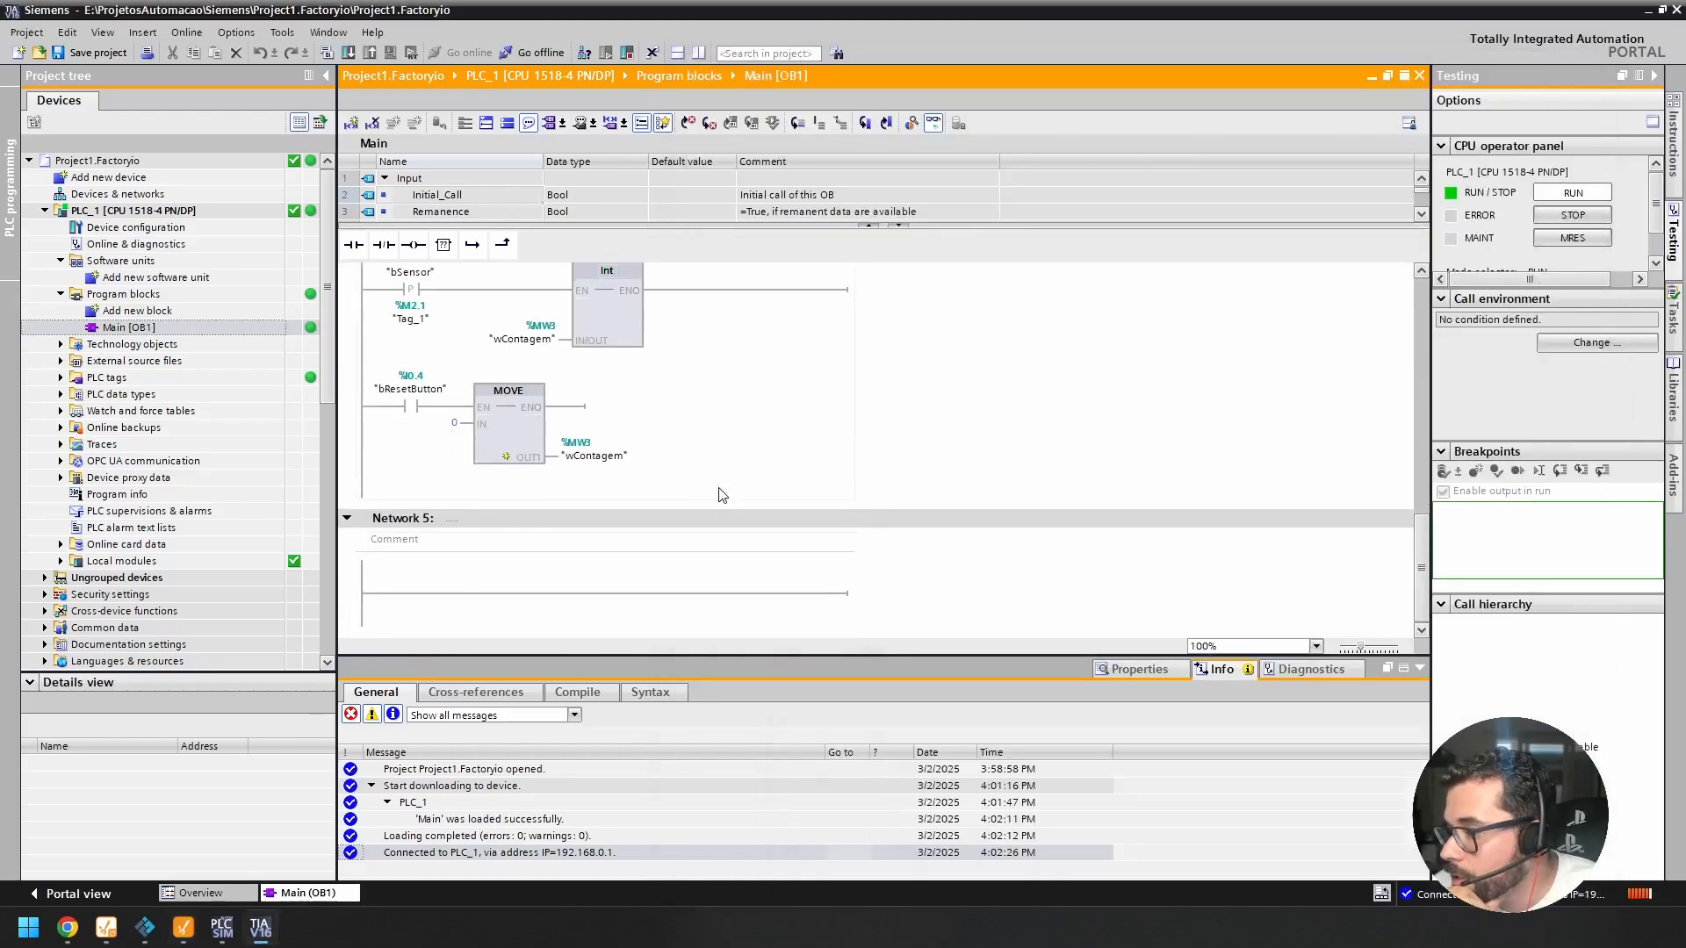
{"action": "left_click", "coordinate": [933, 124]}
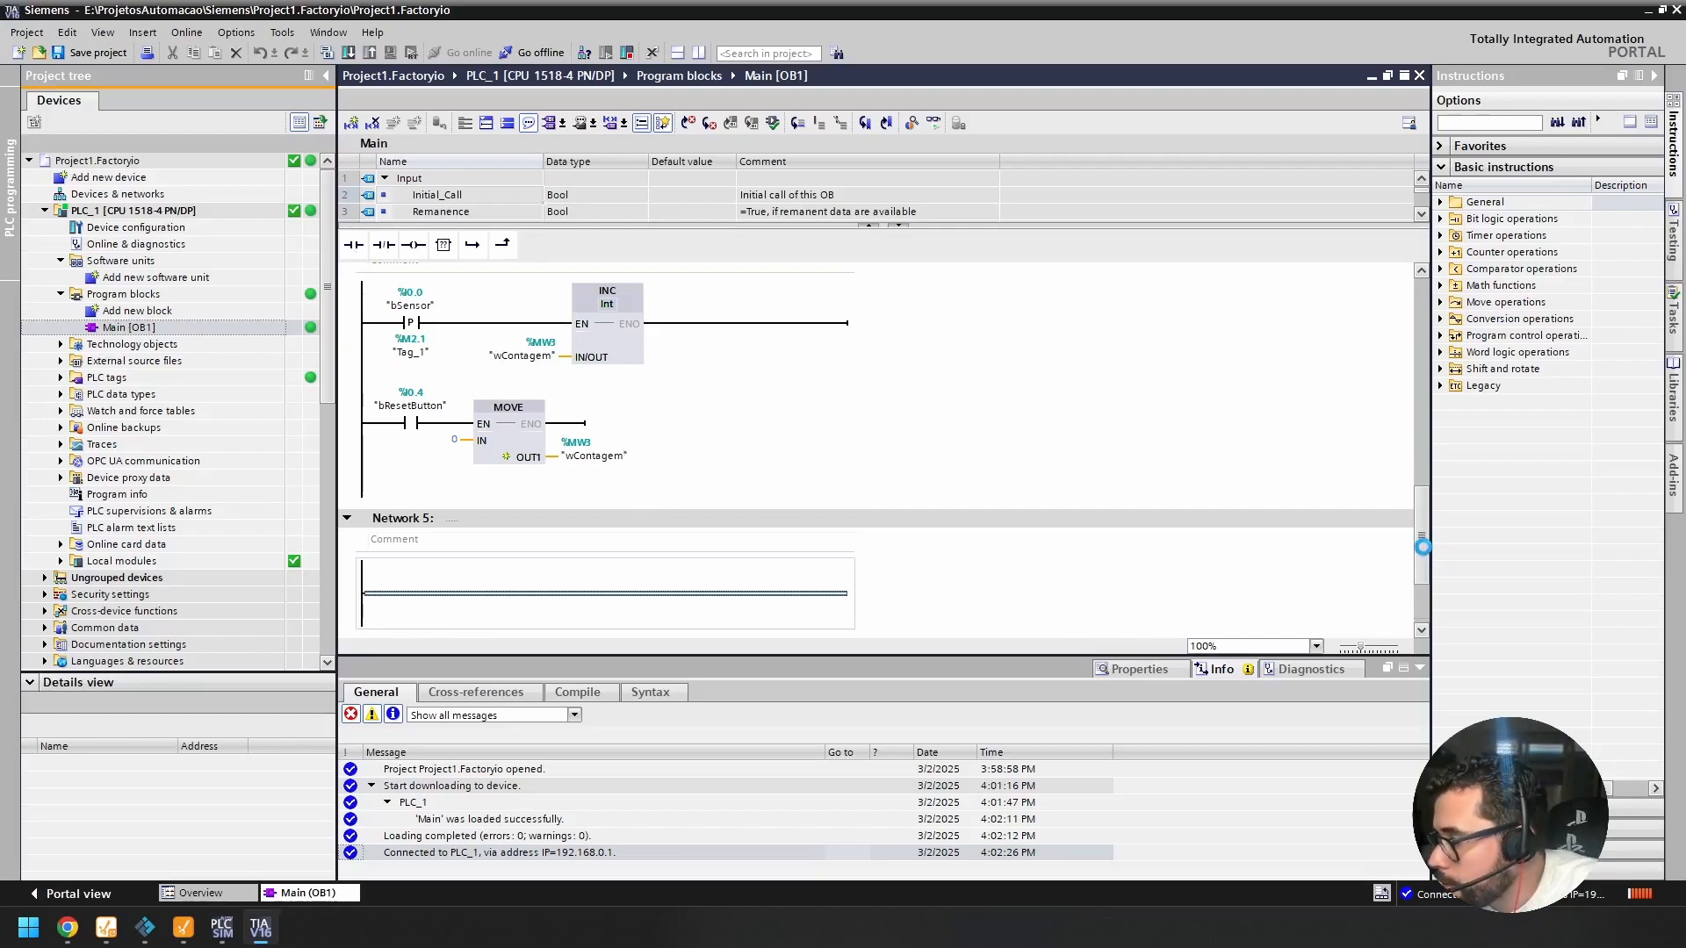
{"action": "left_click_drag", "start_coordinate": [354, 244], "coordinate": [451, 596]}
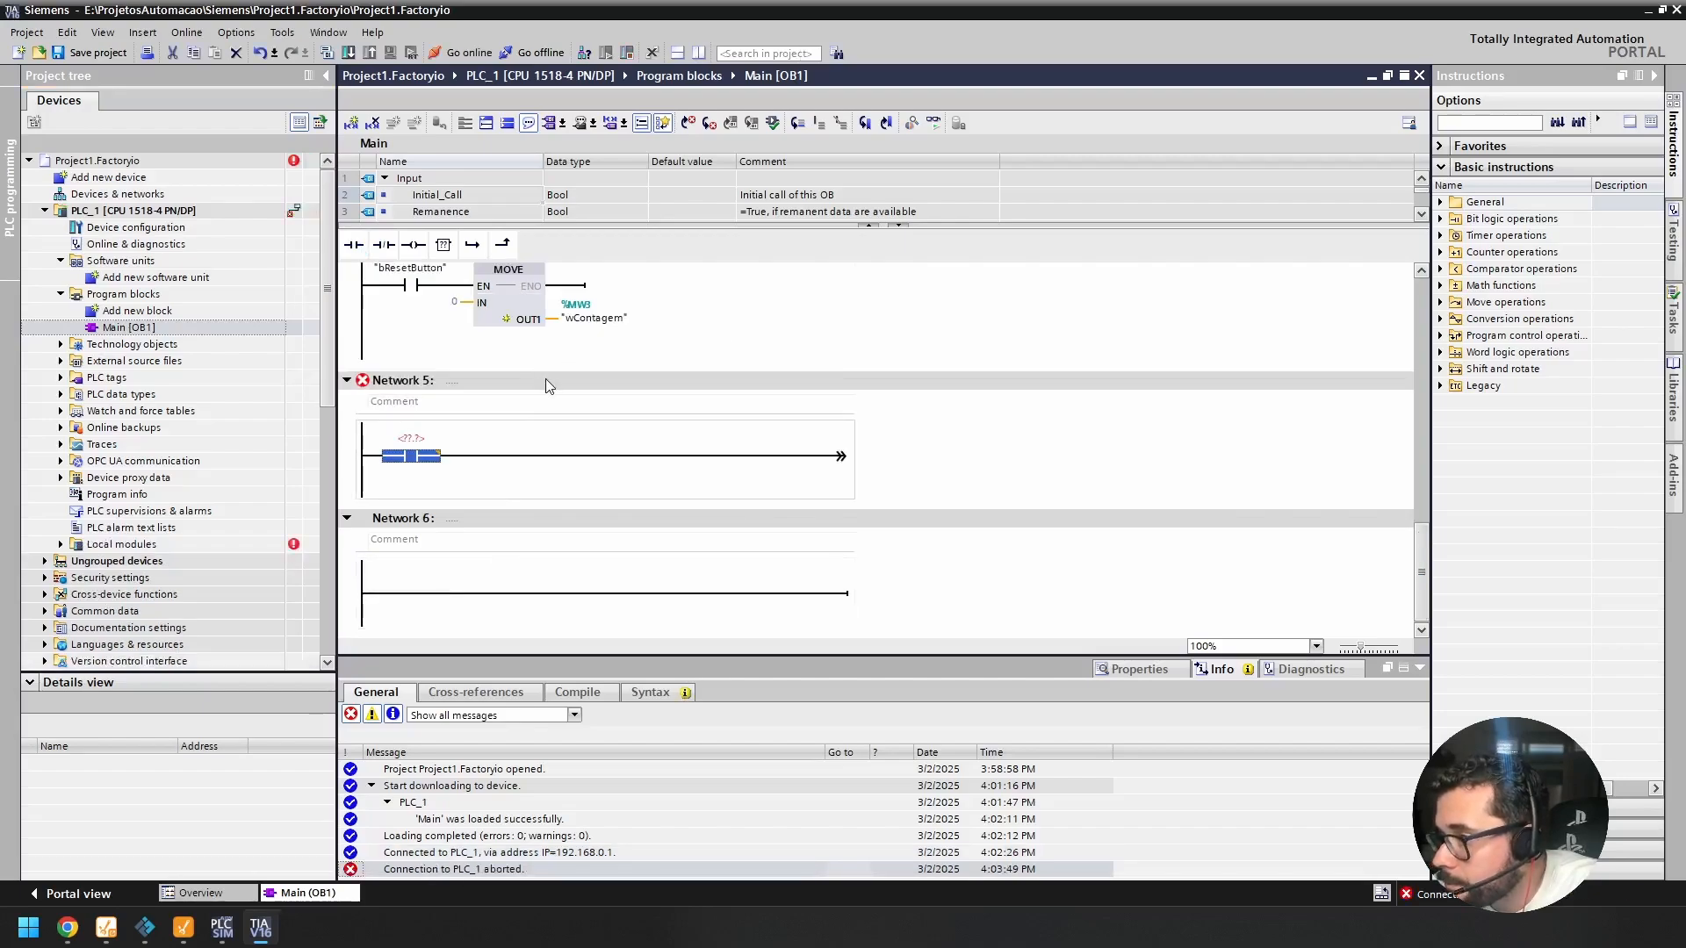
{"action": "double_click", "coordinate": [419, 452]}
{"action": "type", "text": "b"}
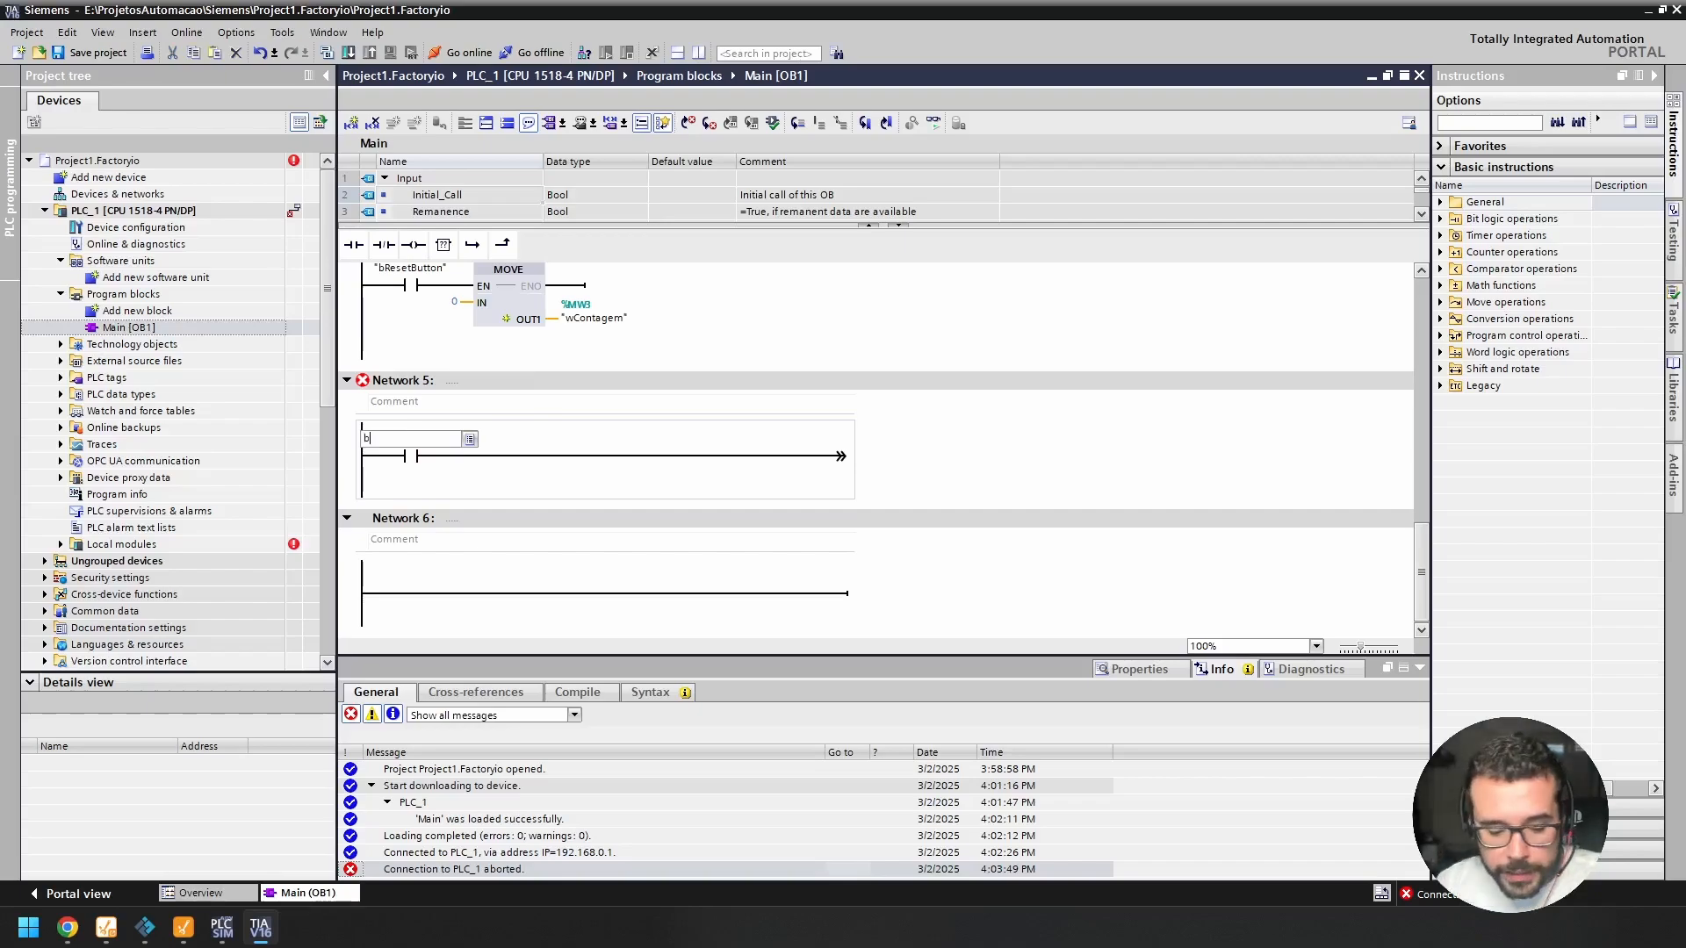
{"action": "type", "text": "start"}
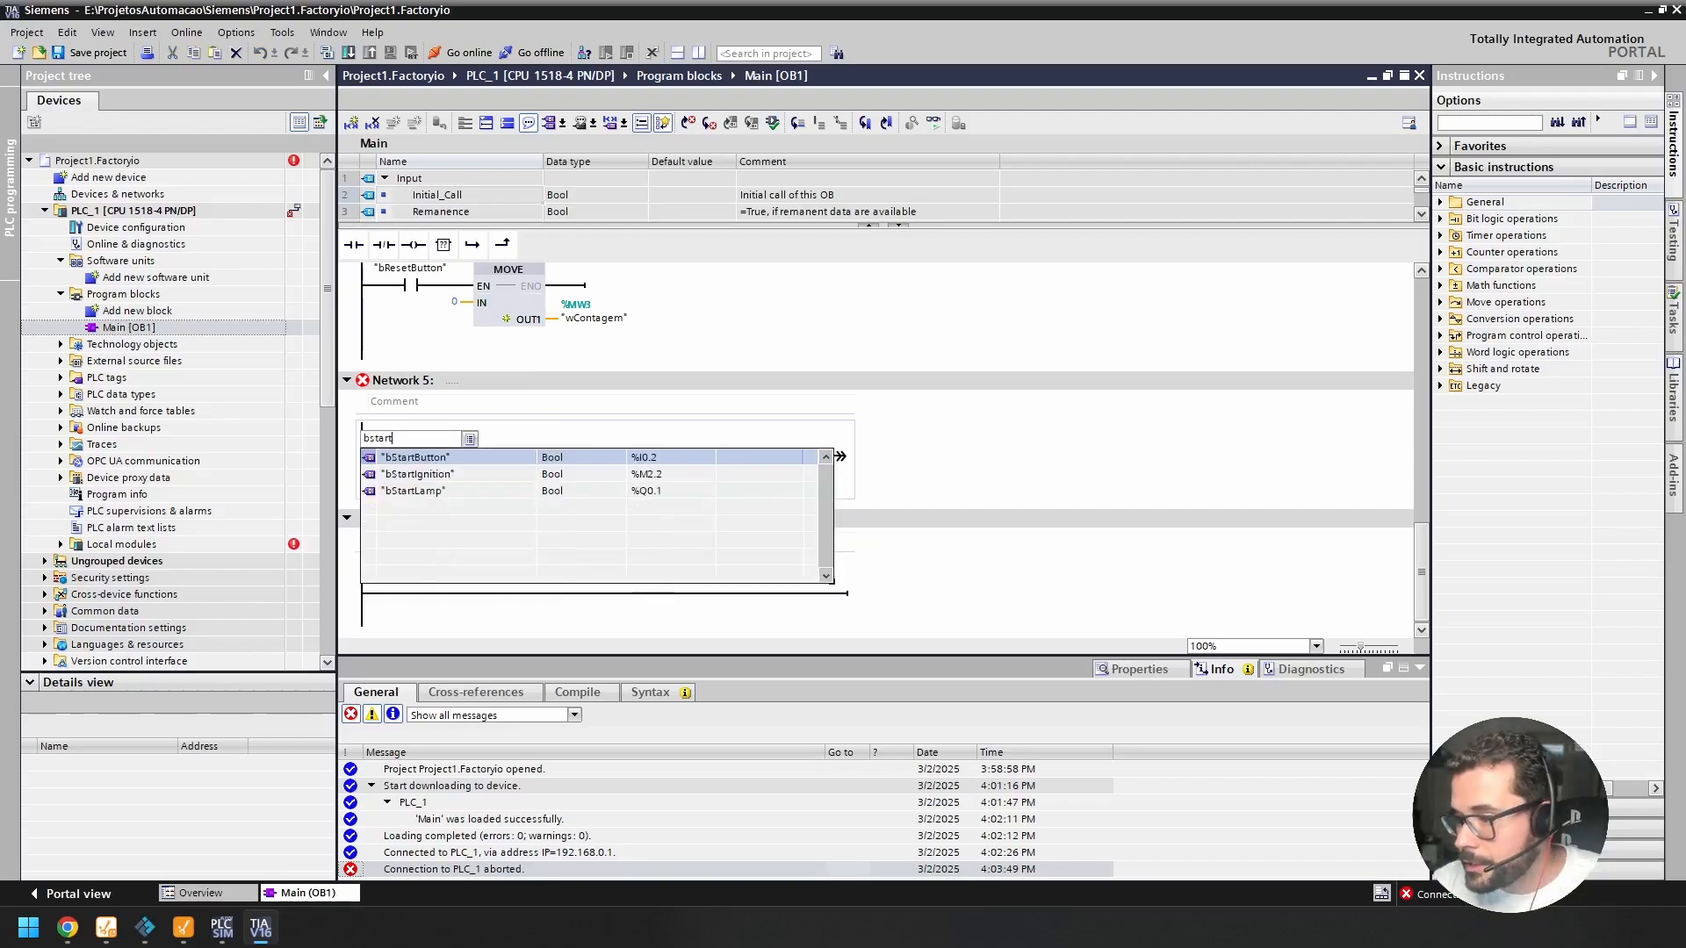
{"action": "key", "text": "Down"}
{"action": "key", "text": "Return"}
Step: Insert a TON timer after the bStartIgnition contact in Network 5, with an automatically numbered single-instance data block
{"action": "left_click", "coordinate": [444, 456]}
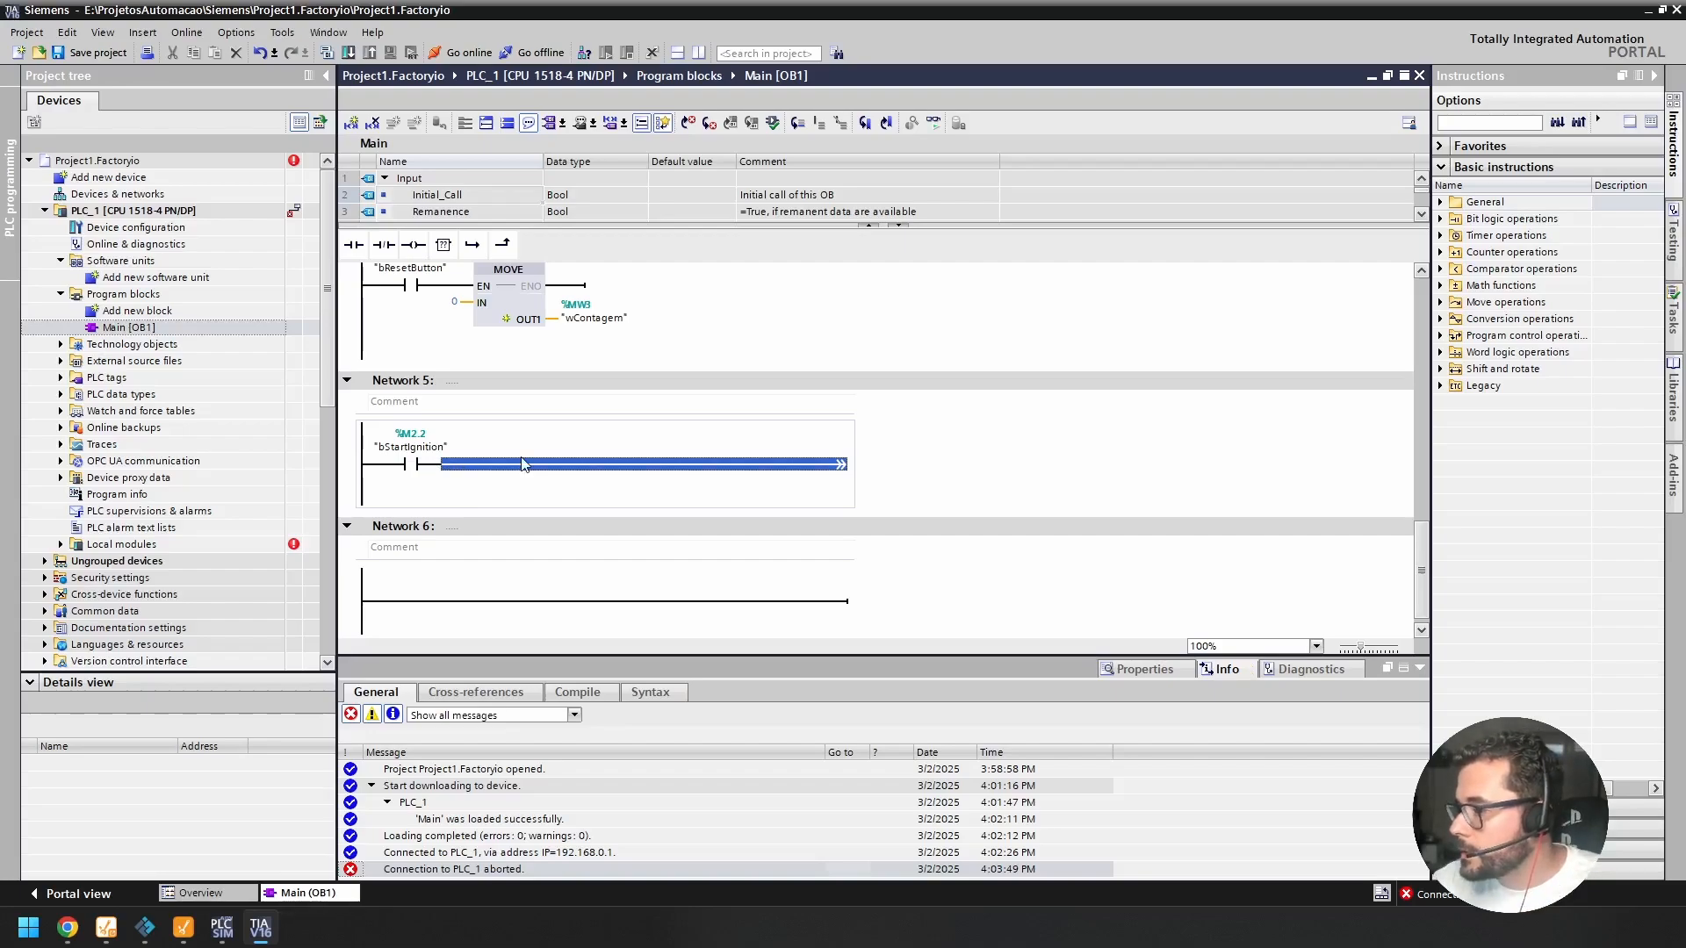
{"action": "left_click", "coordinate": [1440, 235]}
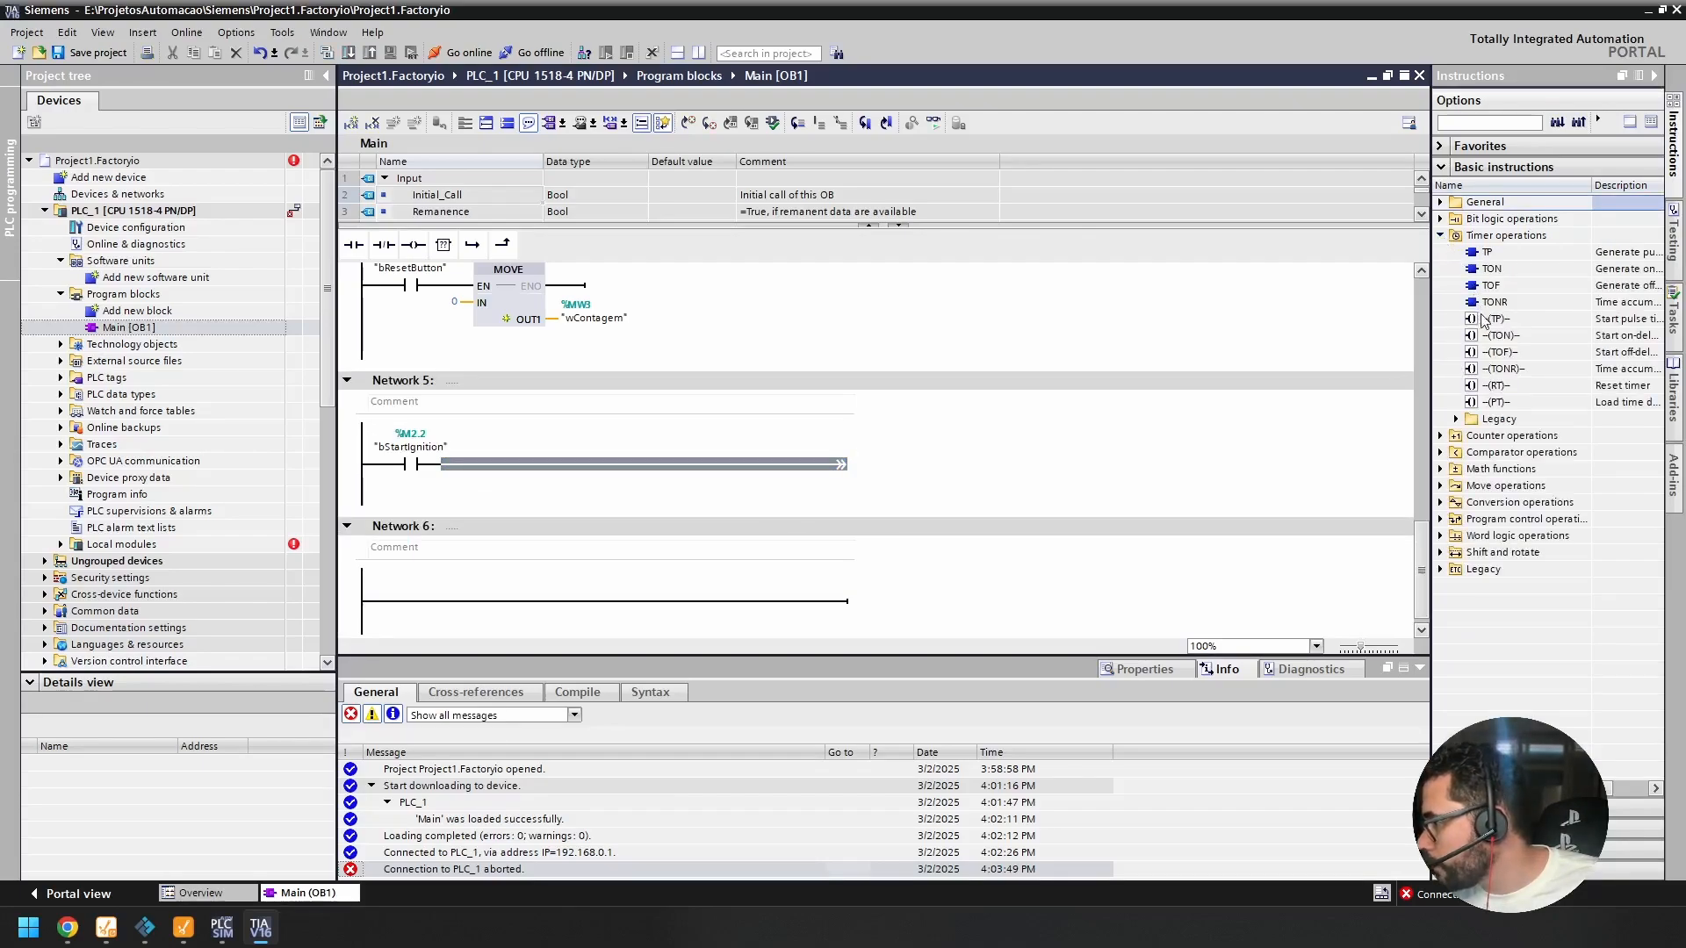
{"action": "mouse_move", "coordinate": [1499, 271]}
{"action": "left_mouse_down"}
{"action": "mouse_move", "coordinate": [1428, 341]}
{"action": "mouse_move", "coordinate": [605, 481]}
{"action": "mouse_move", "coordinate": [489, 474]}
{"action": "mouse_move", "coordinate": [647, 470]}
{"action": "left_mouse_up"}
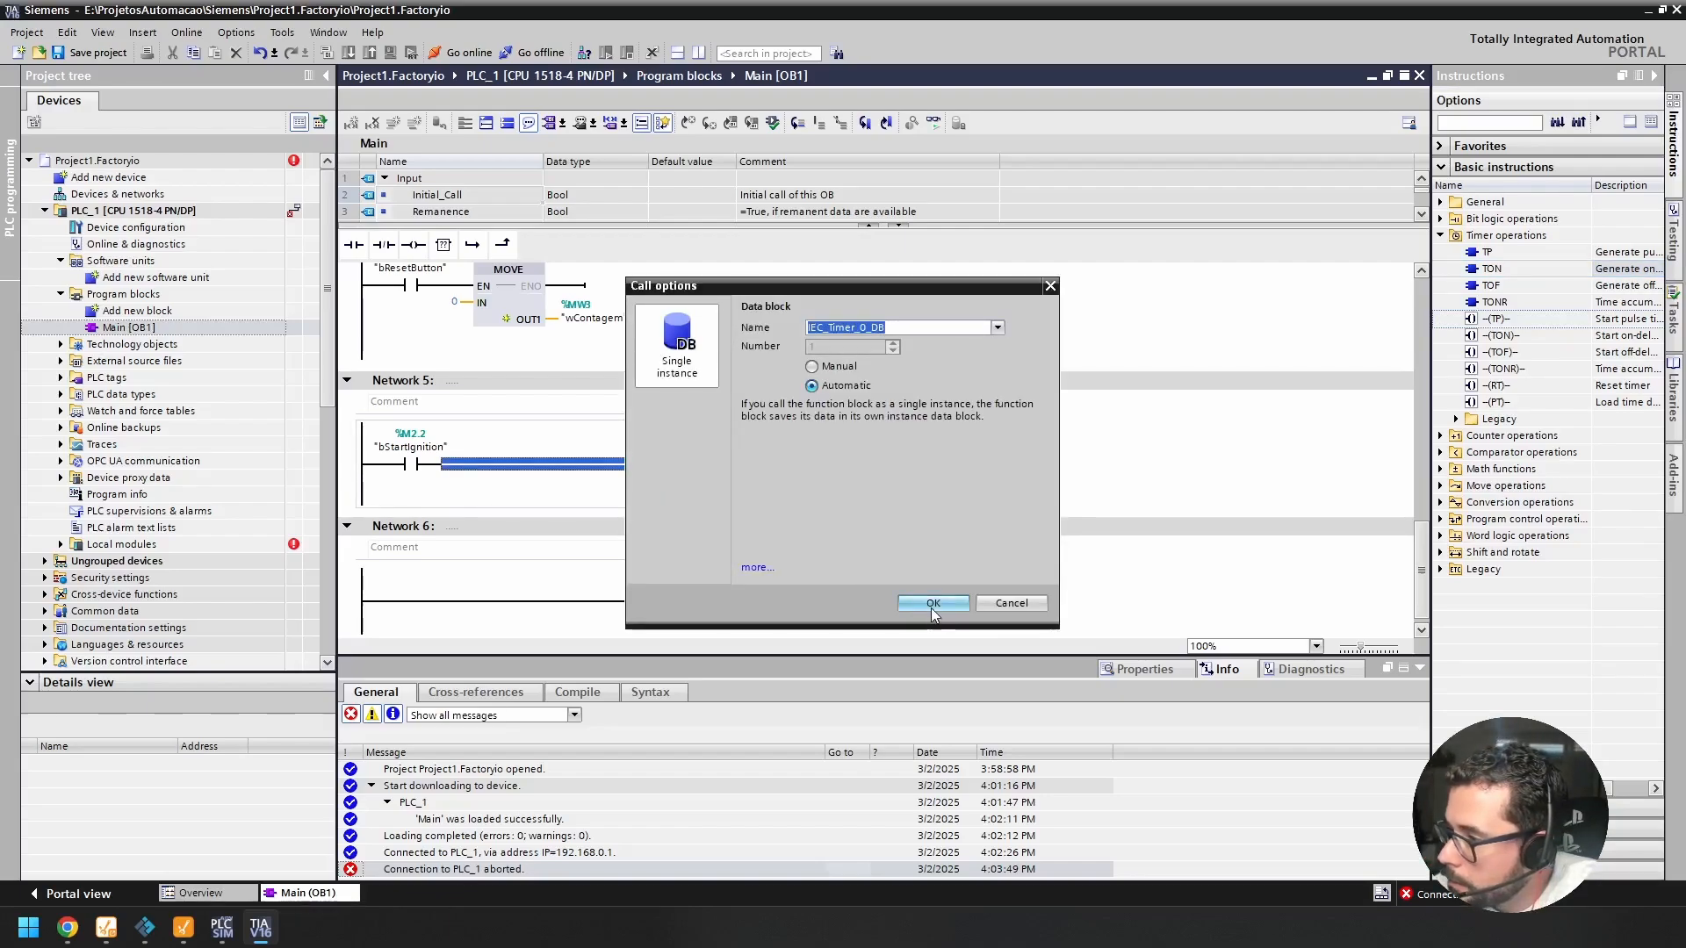
{"action": "left_click", "coordinate": [946, 604]}
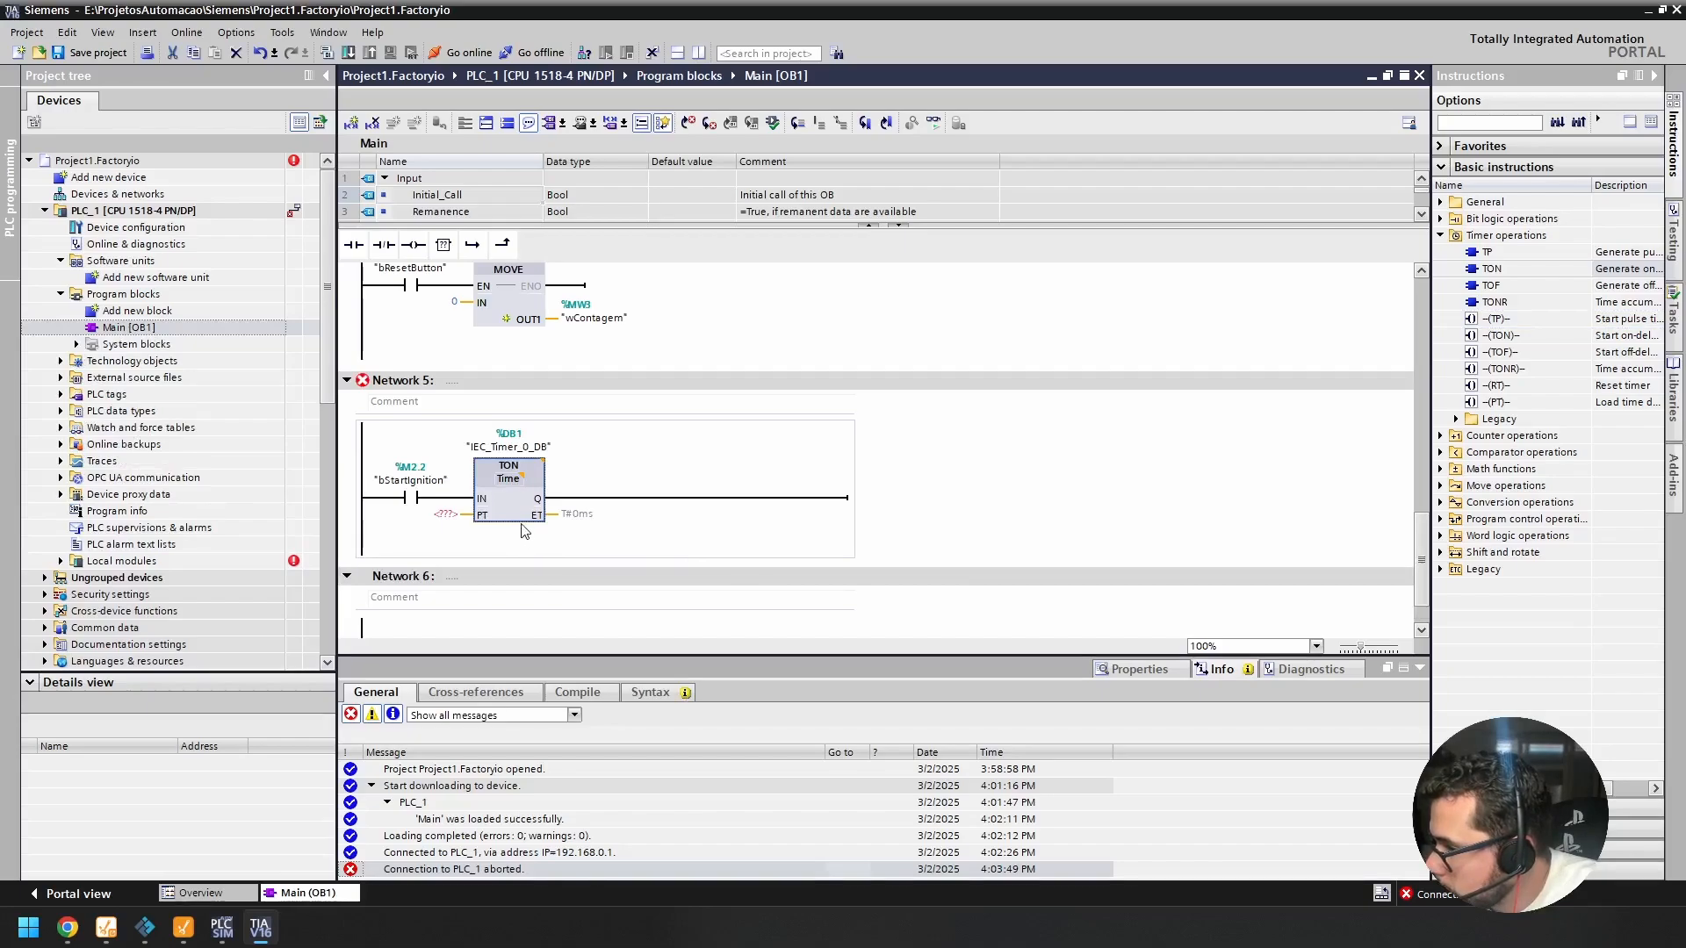
Step: Add an output coil after the TON timer in Network 5 and assign it to bStartIgnition
{"action": "left_click", "coordinate": [606, 498]}
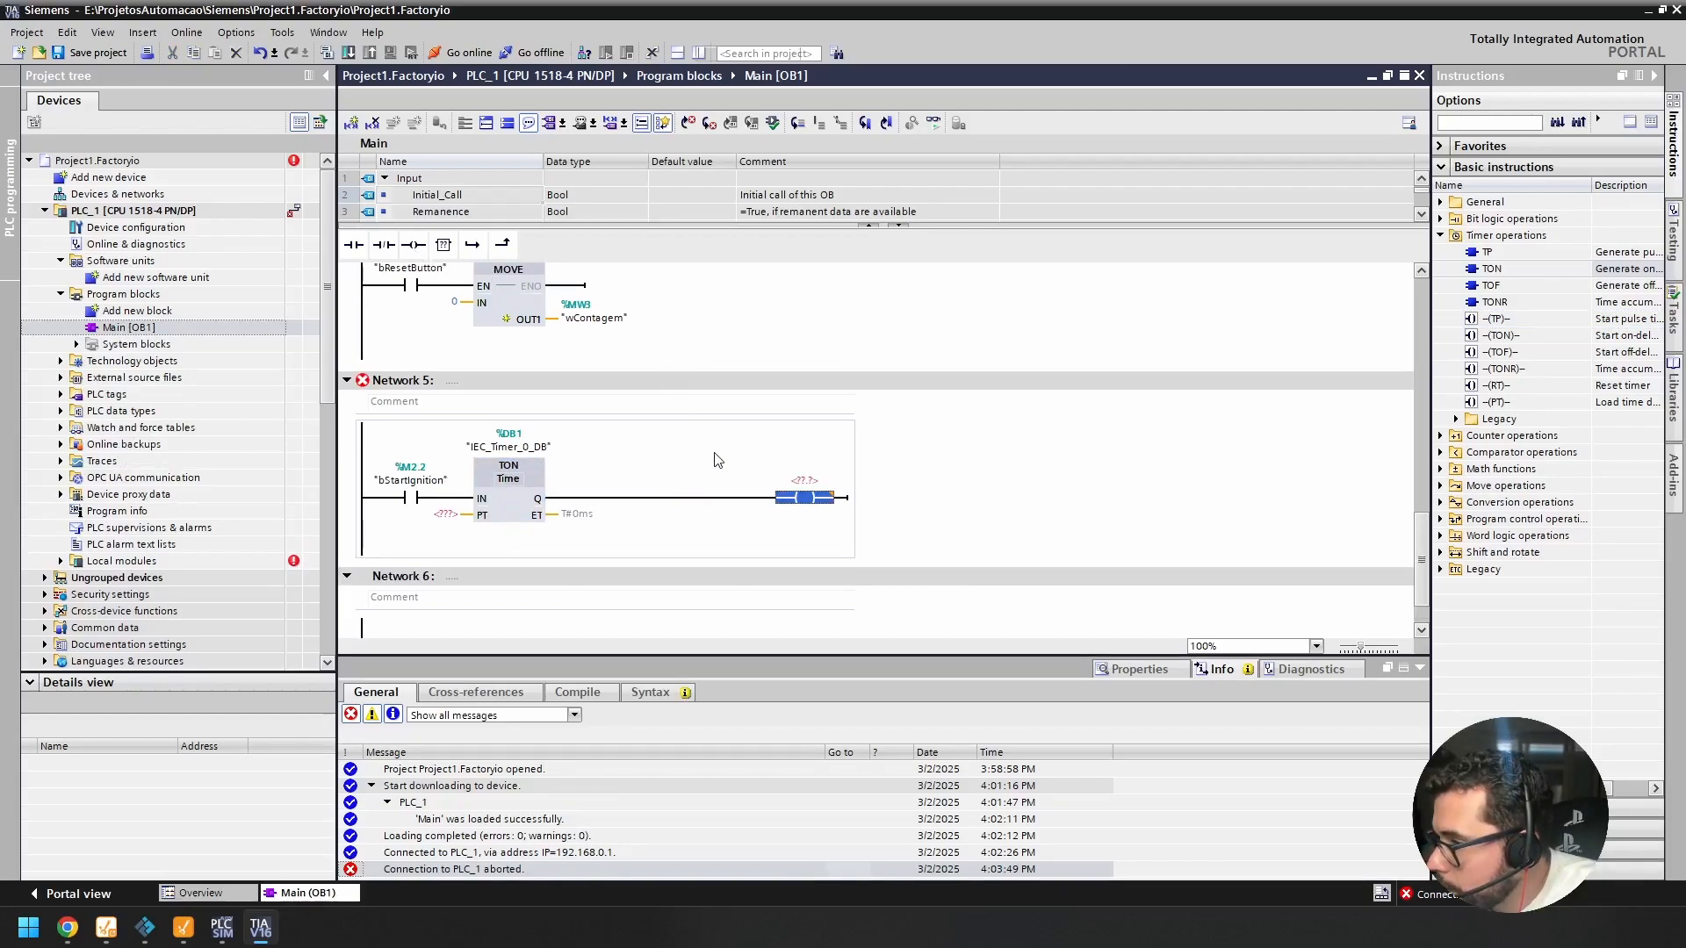
{"action": "left_click", "coordinate": [414, 245]}
{"action": "double_click", "coordinate": [804, 482]}
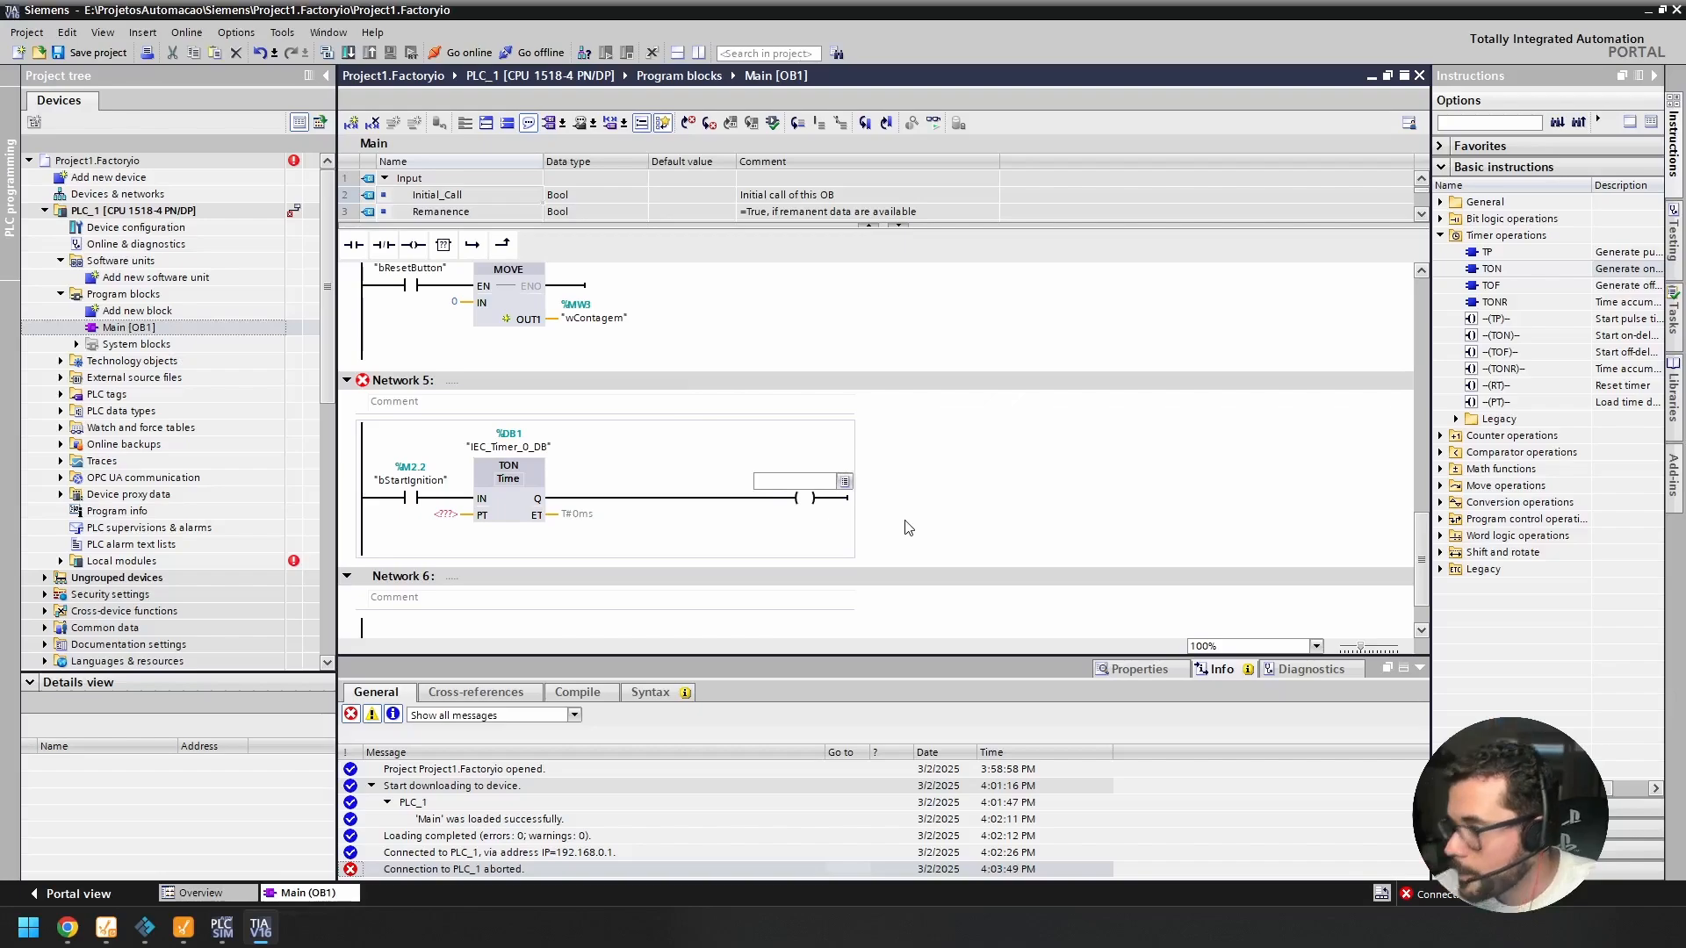
{"action": "type", "text": "bstart"}
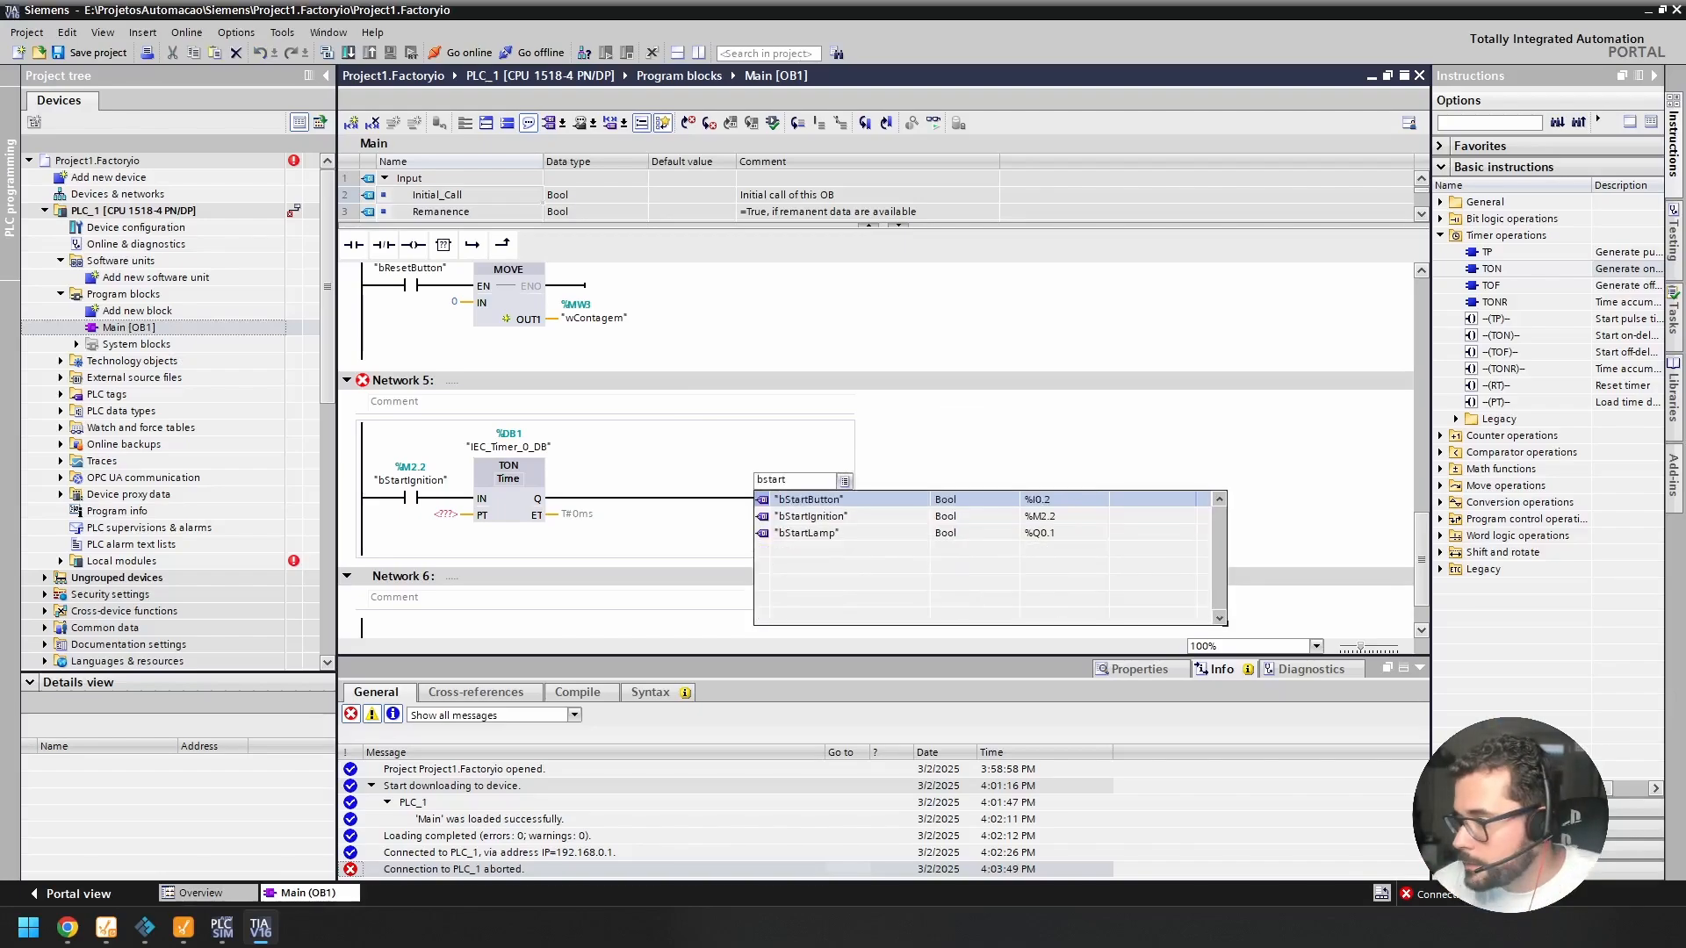
{"action": "key", "text": "Down"}
{"action": "key", "text": "Return"}
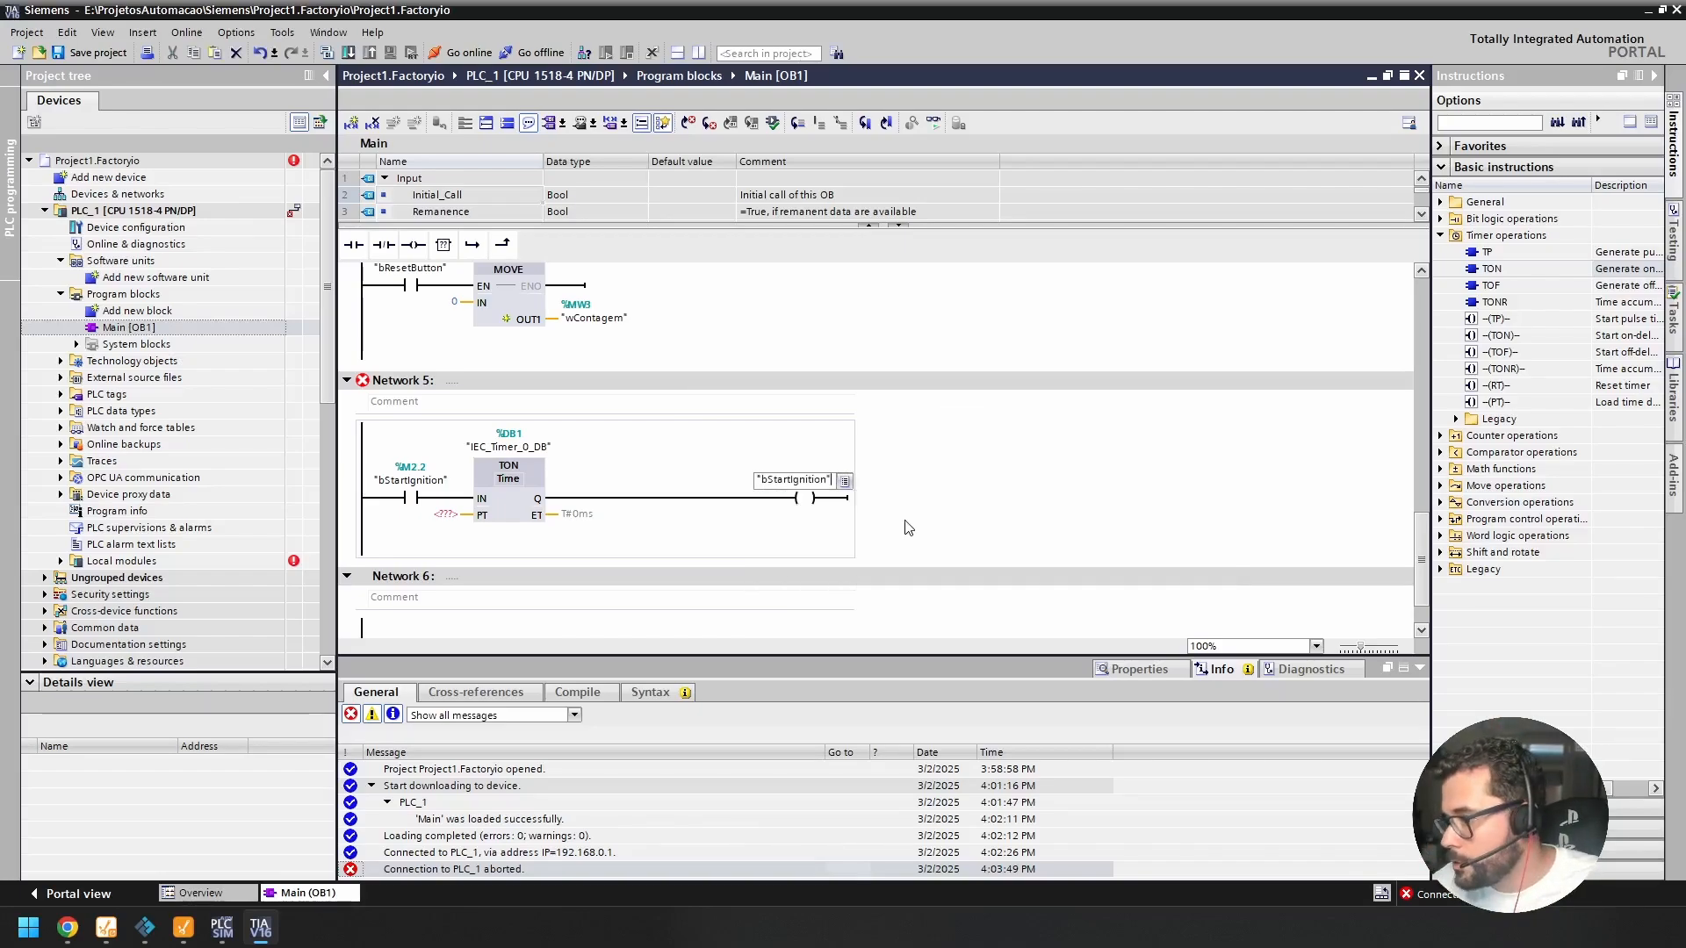
Step: Change the bStartIgnition output coil in Network 5 to a reset coil (R)
{"action": "right_click", "coordinate": [805, 499]}
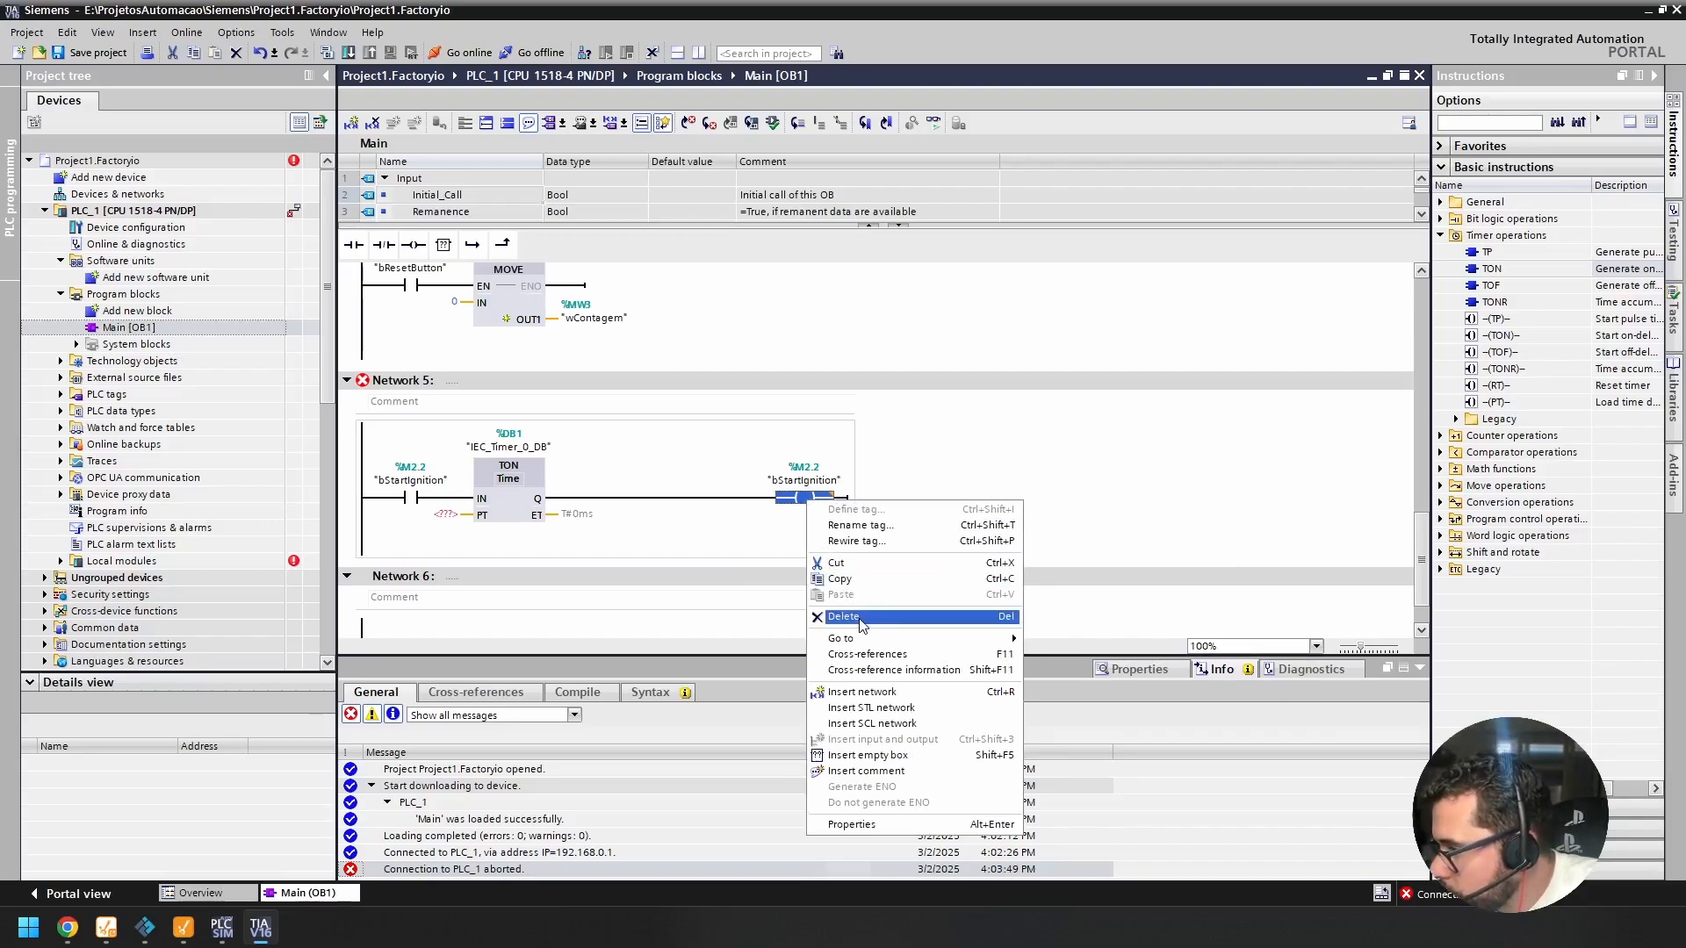
{"action": "left_click", "coordinate": [805, 499]}
{"action": "left_click", "coordinate": [804, 498]}
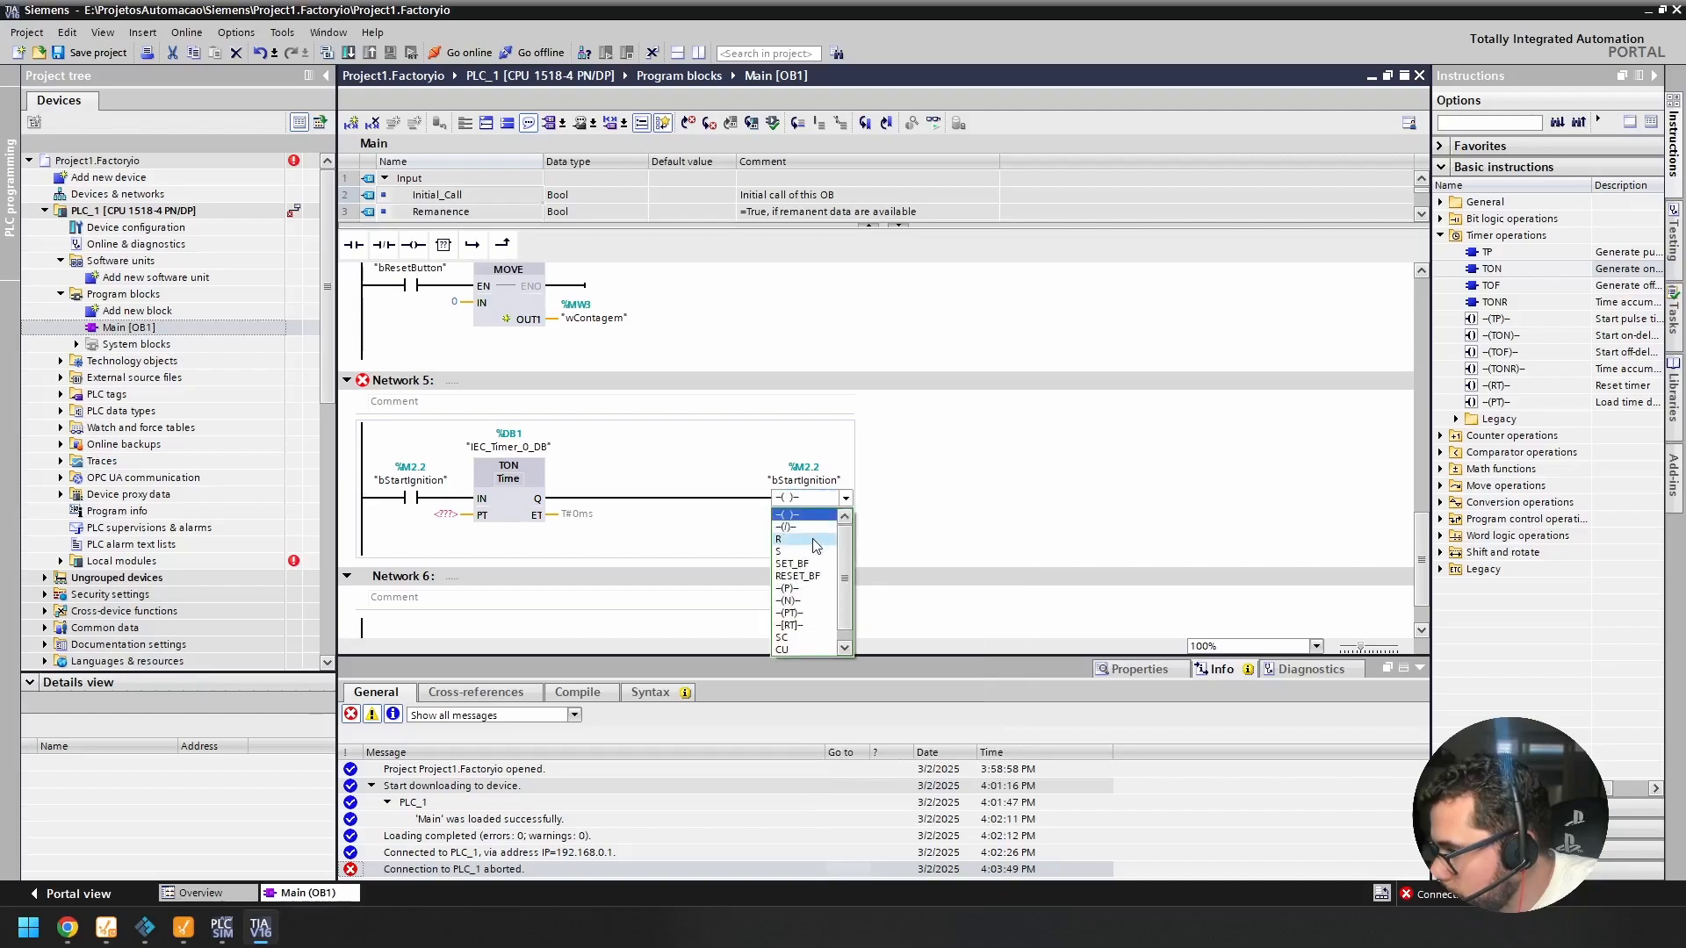
{"action": "scroll", "coordinate": [813, 539], "scroll_direction": "down", "scroll_amount": 1}
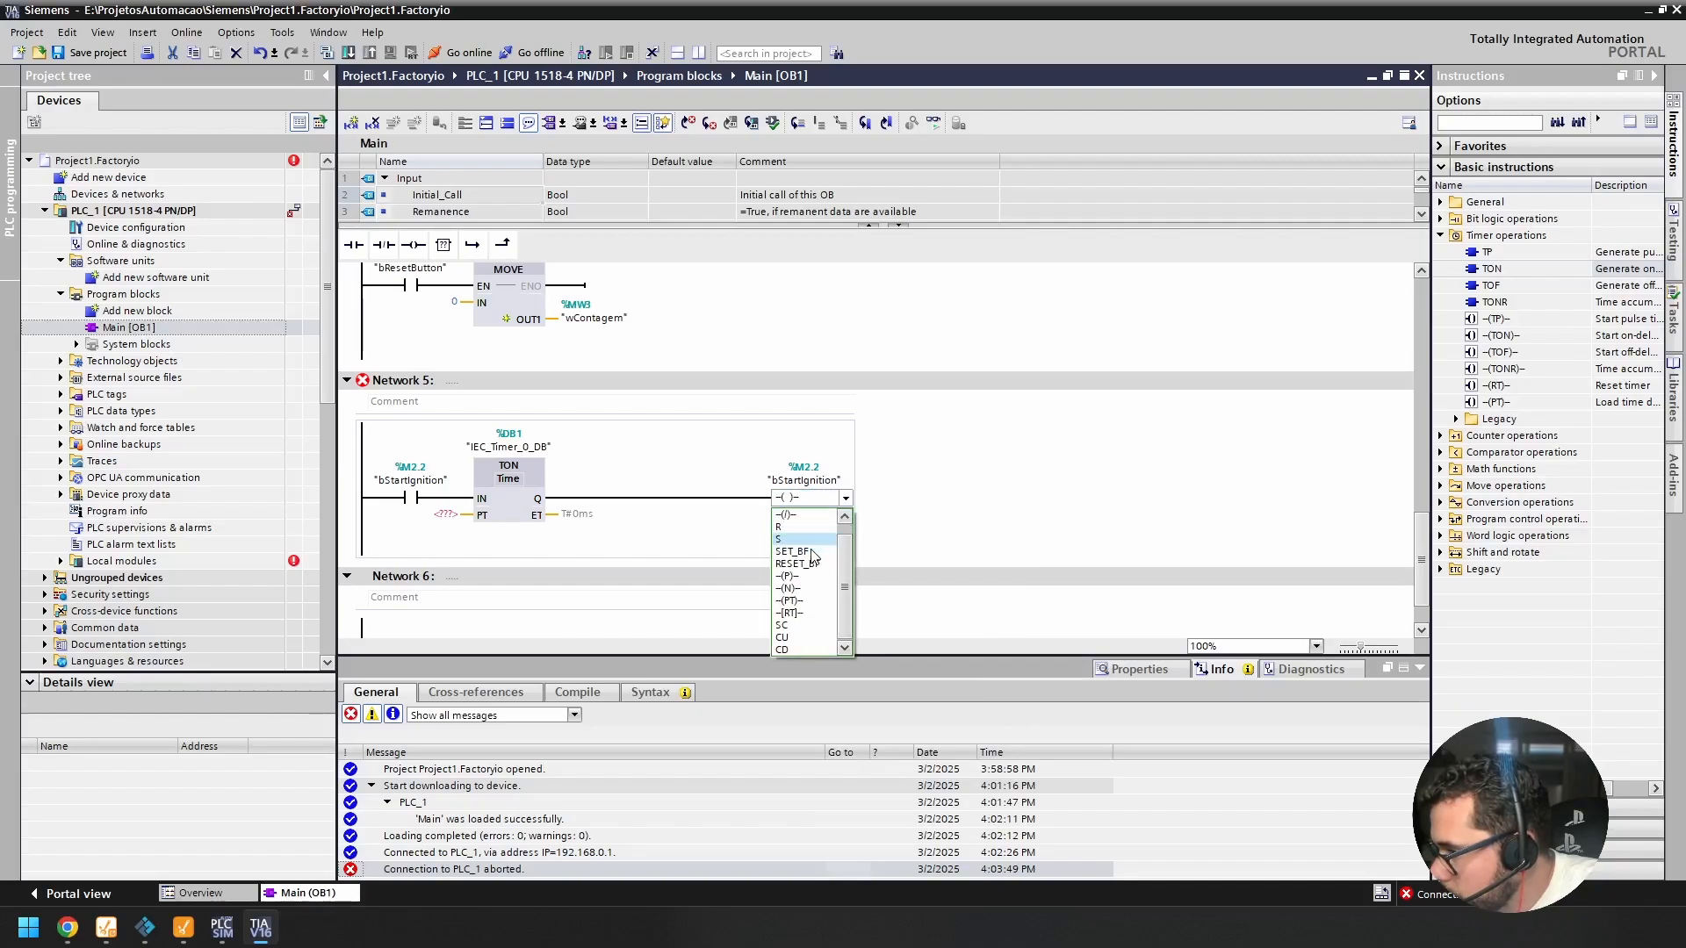
{"action": "left_click", "coordinate": [811, 528]}
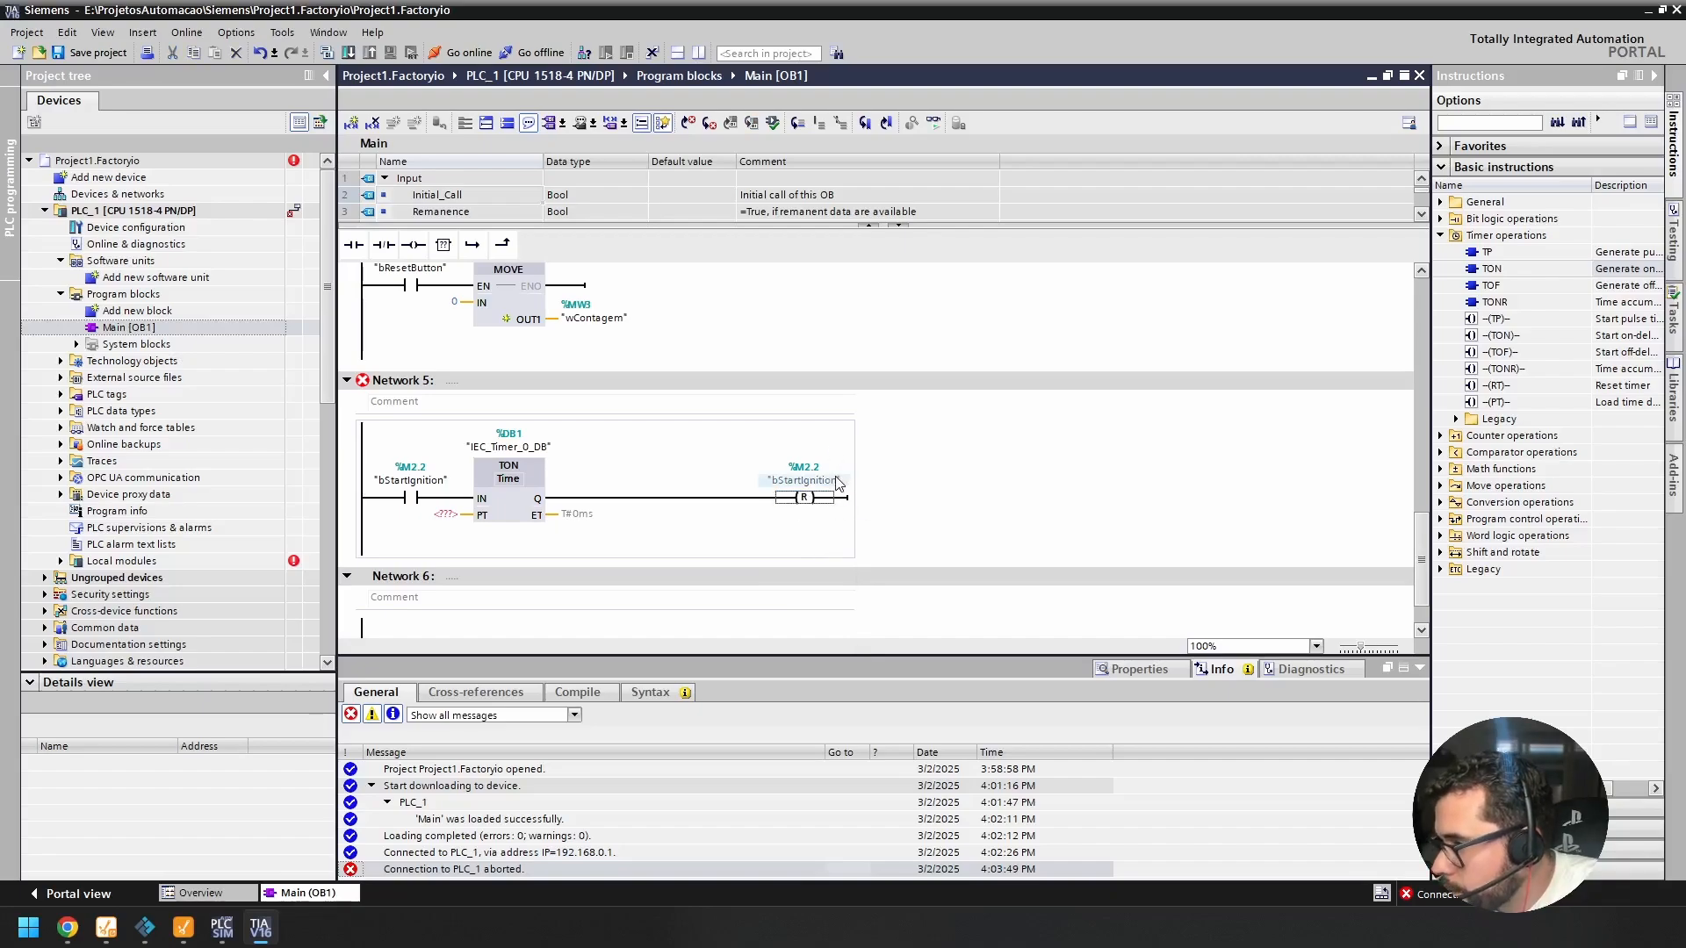
Step: Set the preset time PT of the Network 5 TON timer to 1 s
{"action": "right_click", "coordinate": [449, 513]}
{"action": "left_click", "coordinate": [440, 515]}
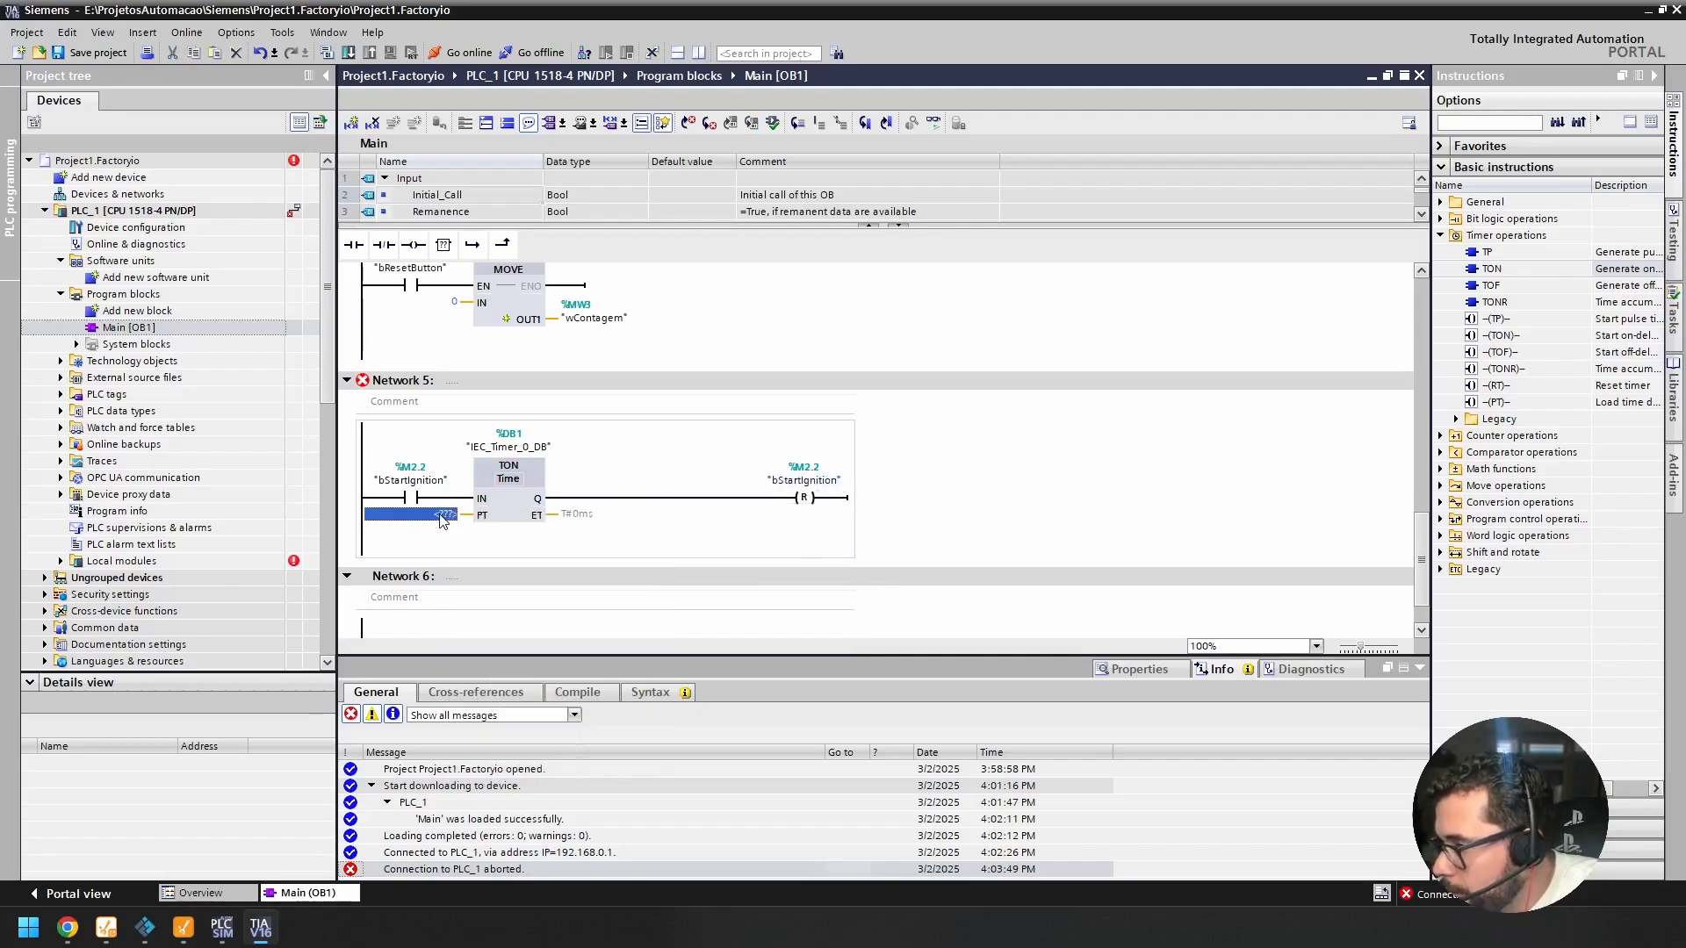
{"action": "left_click", "coordinate": [442, 518]}
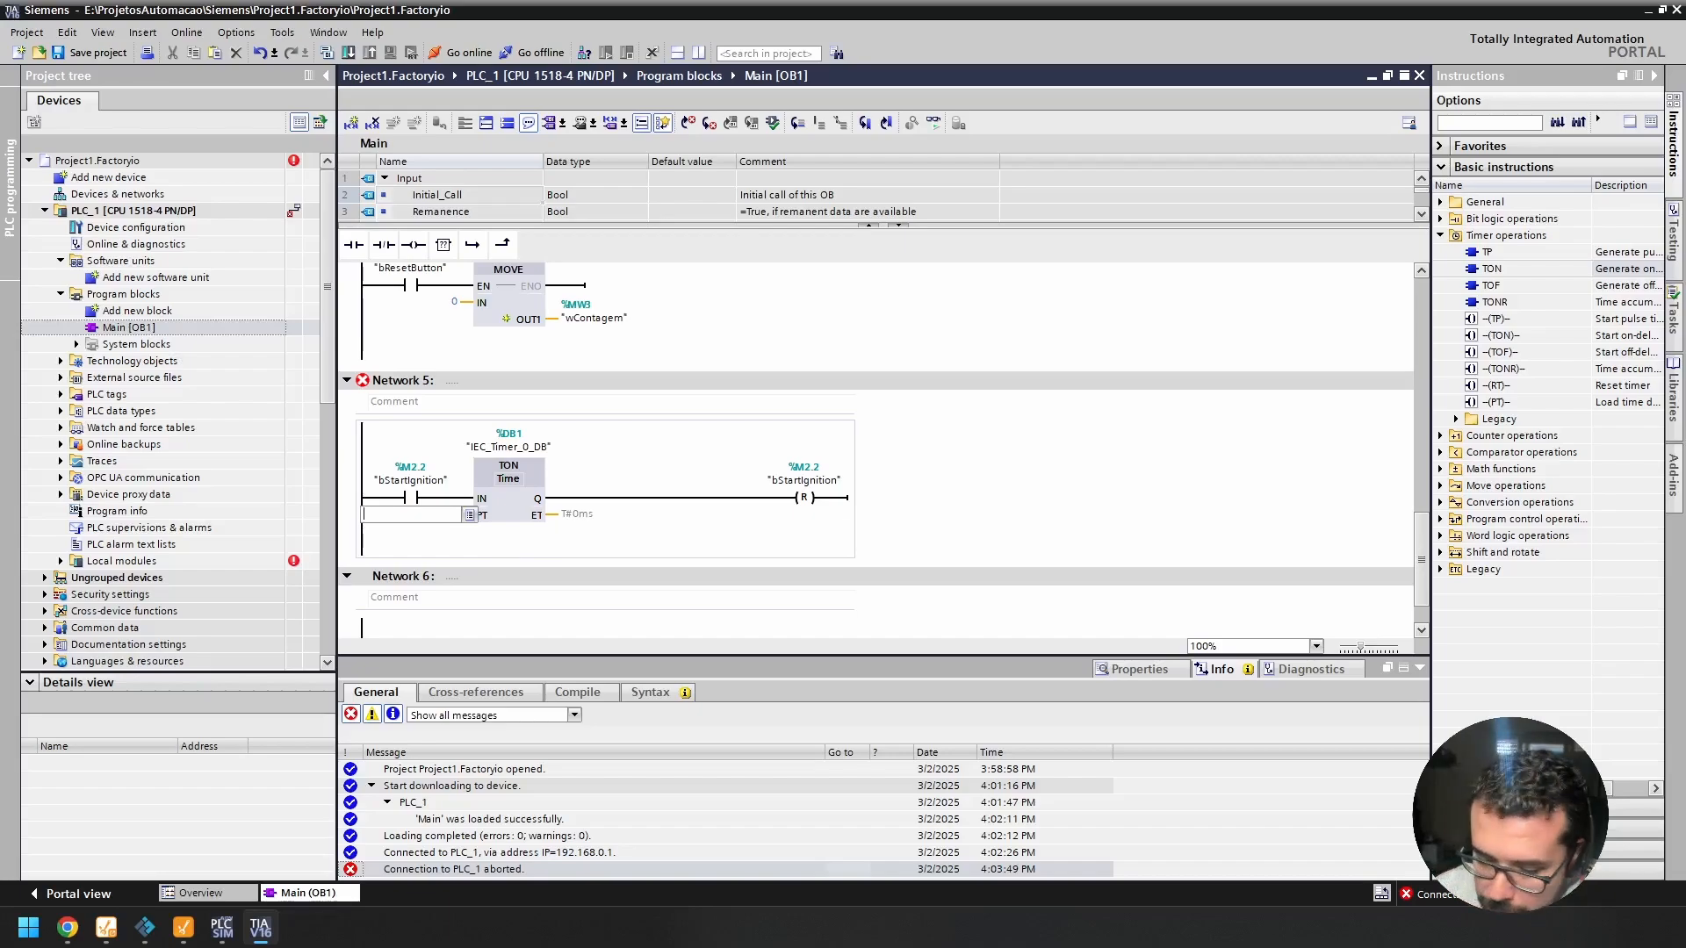
{"action": "type", "text": "1"}
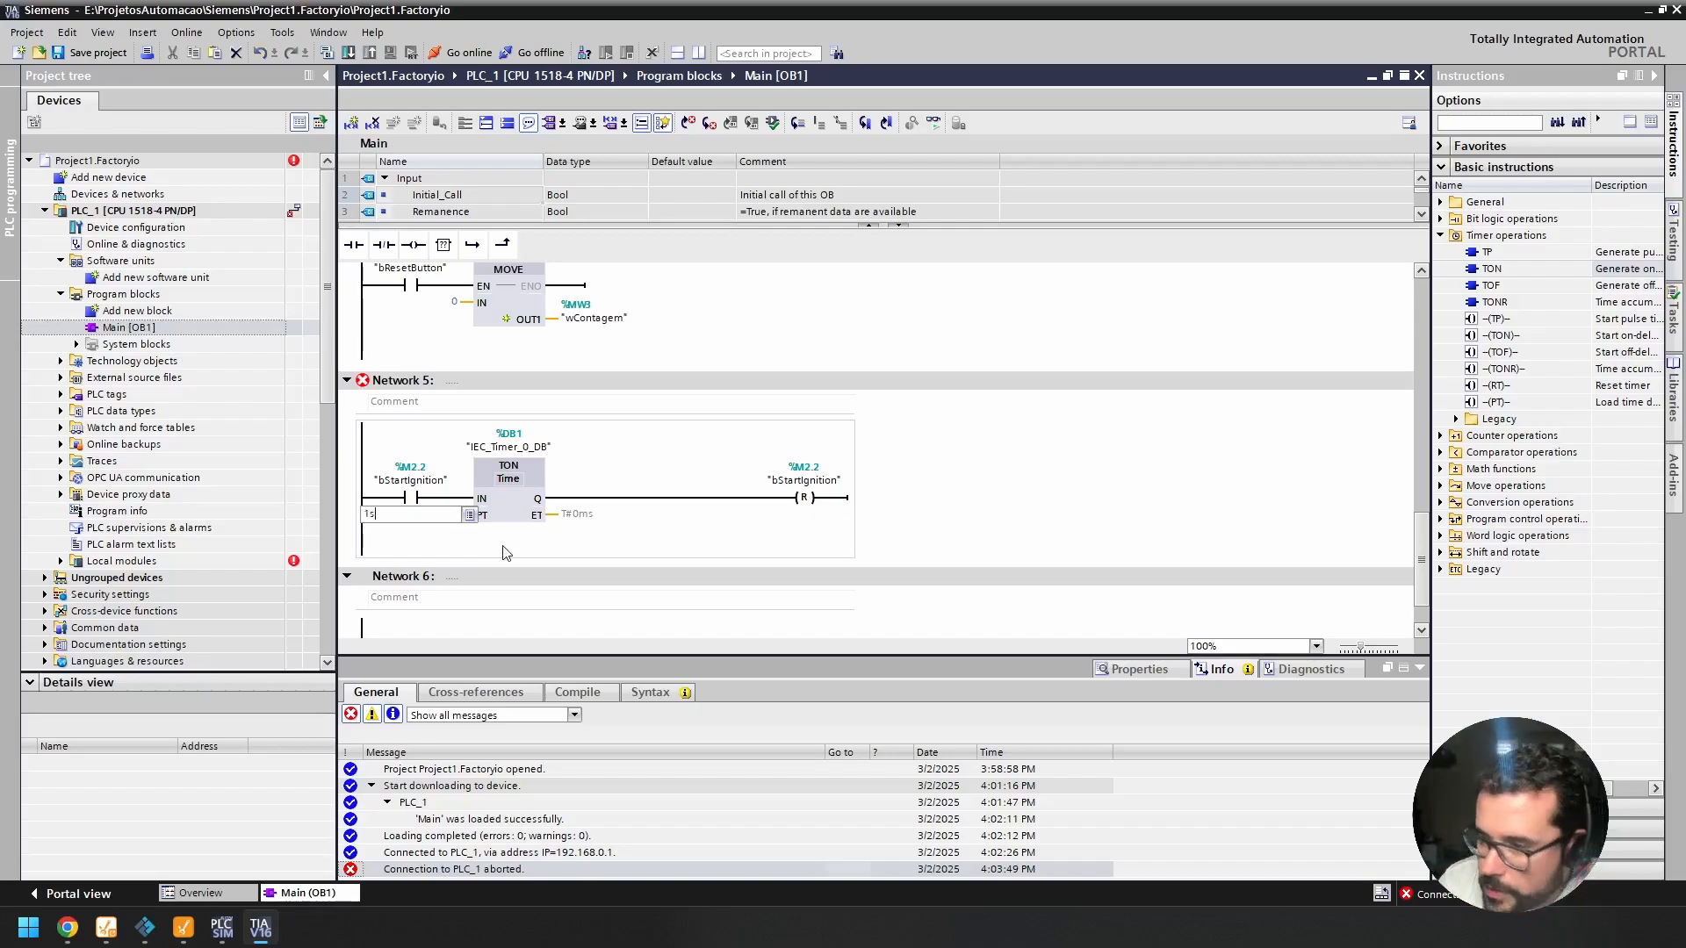
{"action": "type", "text": "s"}
{"action": "key", "text": "Return"}
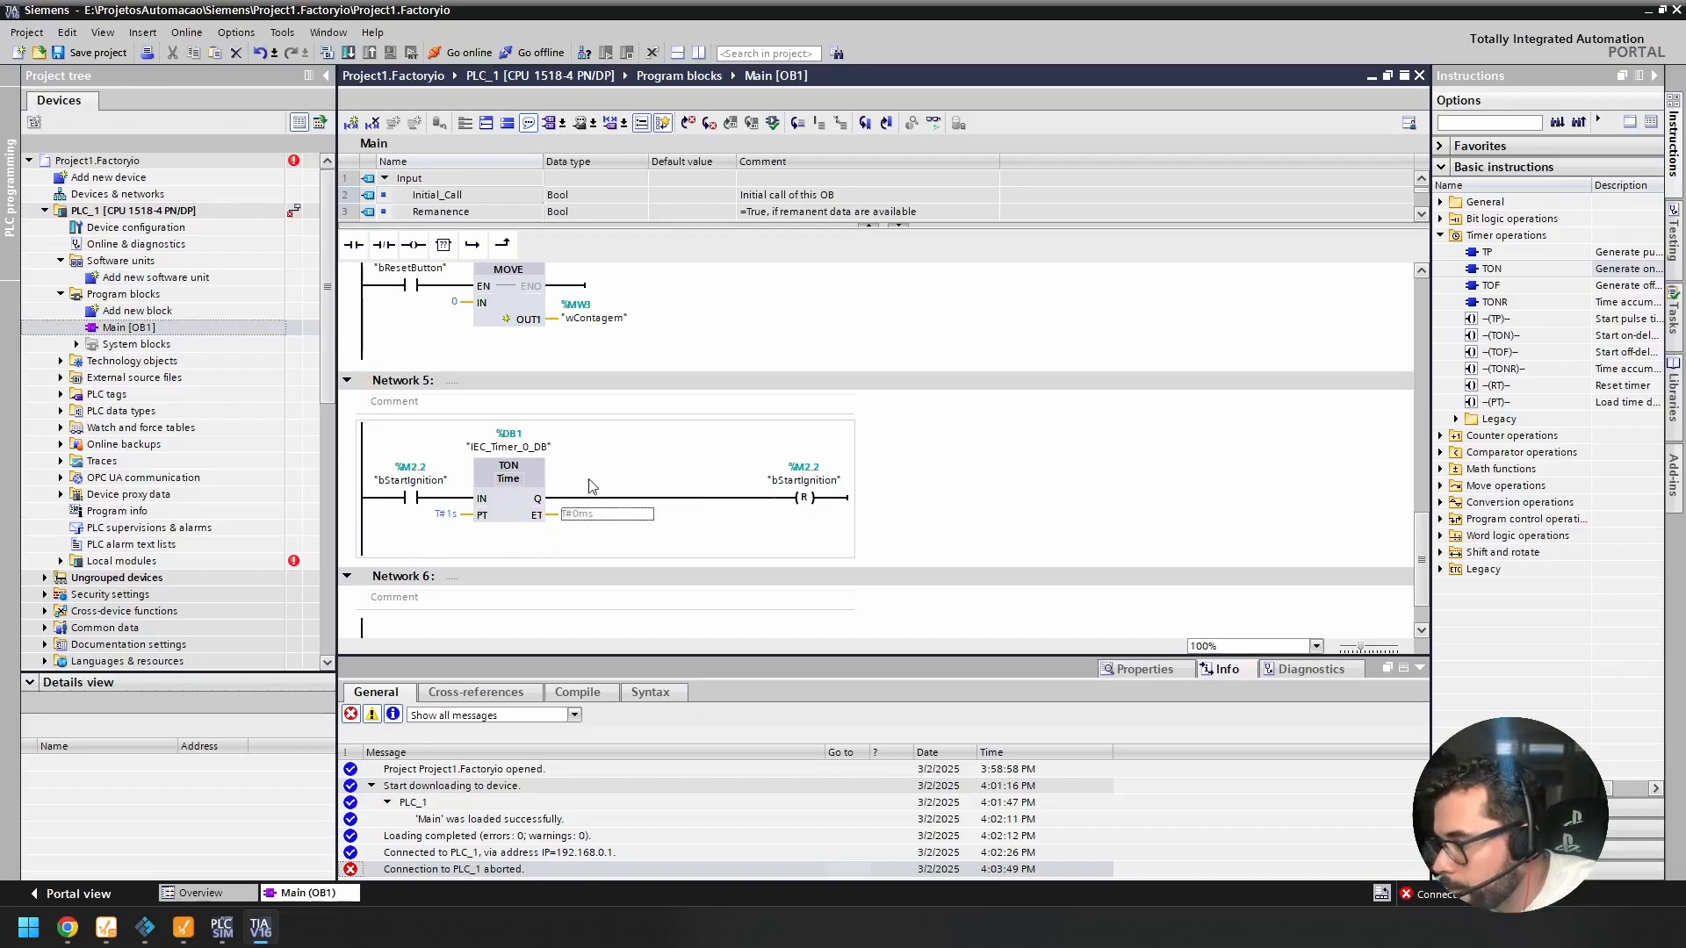
{"action": "left_click", "coordinate": [528, 490]}
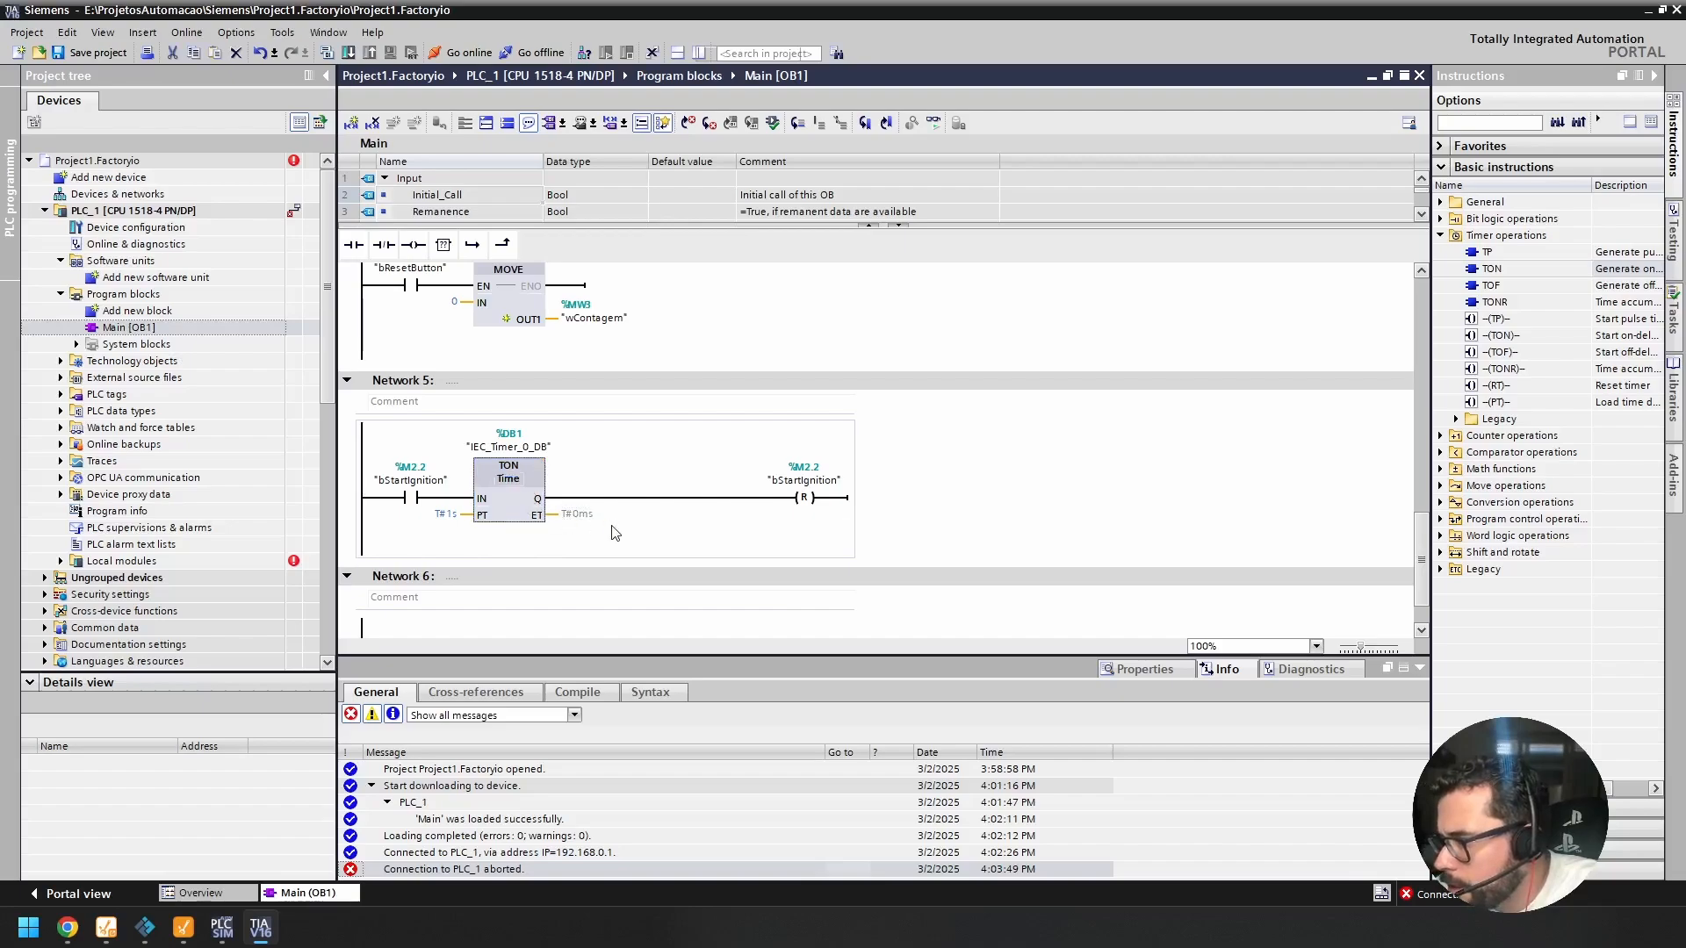
Step: Copy the contact, TON timer and reset coil of Network 5 into Network 6
{"action": "scroll", "coordinate": [542, 558], "scroll_direction": "down", "scroll_amount": 1}
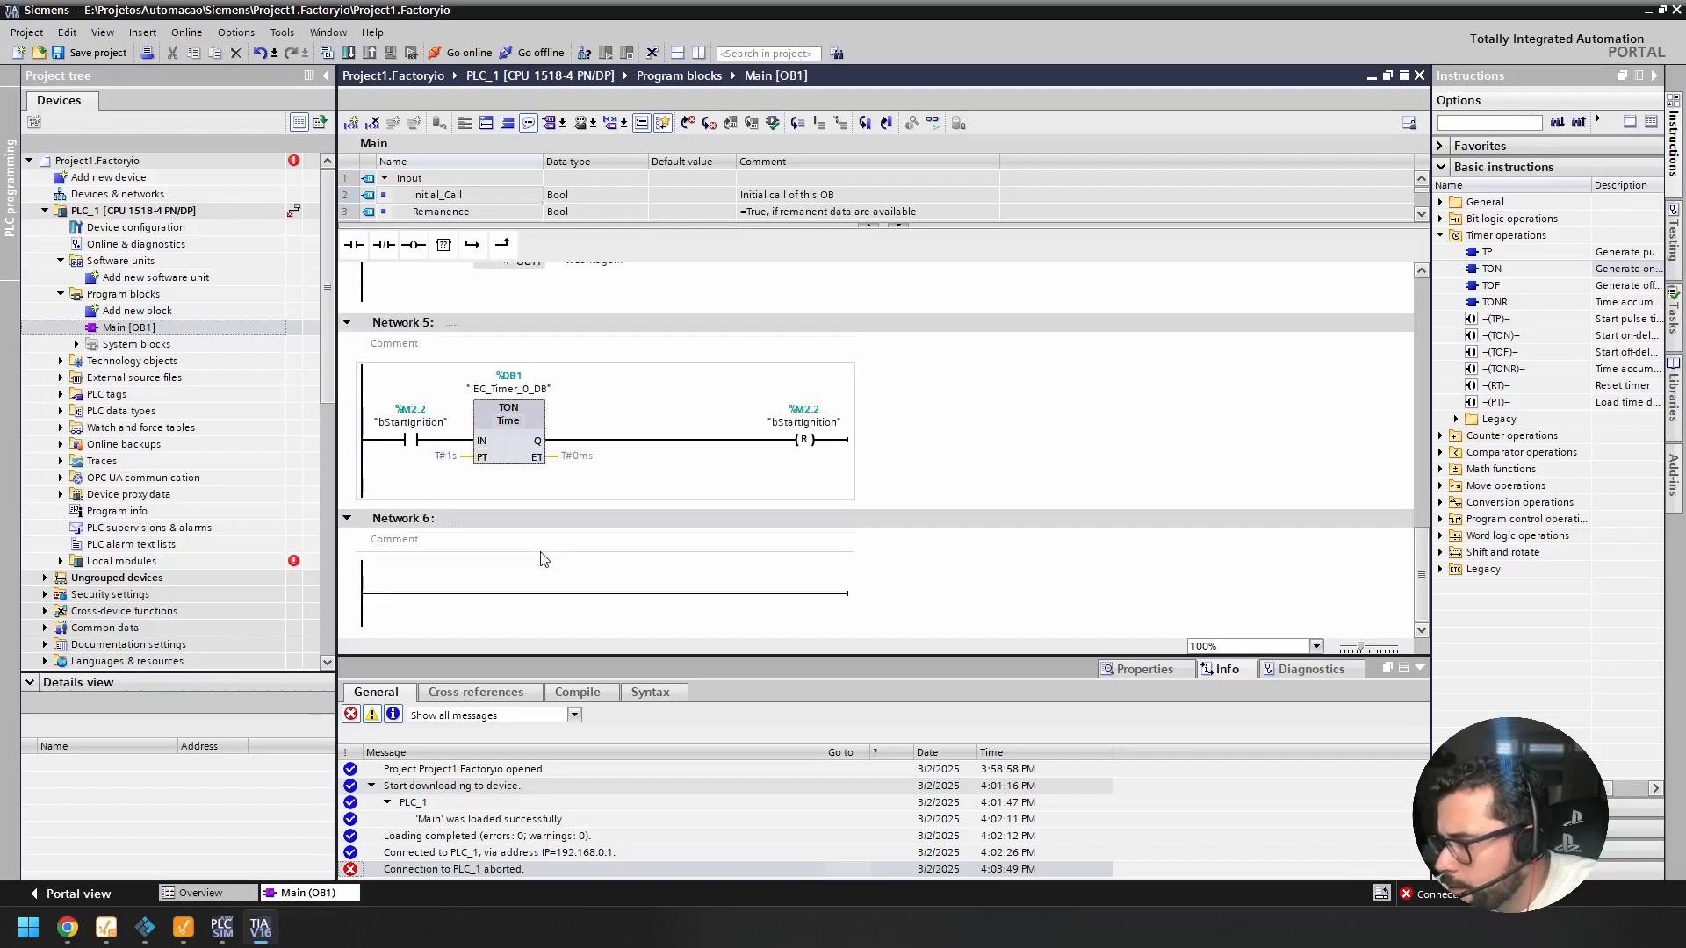
{"action": "left_click", "coordinate": [411, 442]}
{"action": "left_click", "coordinate": [811, 446], "text": "shift"}
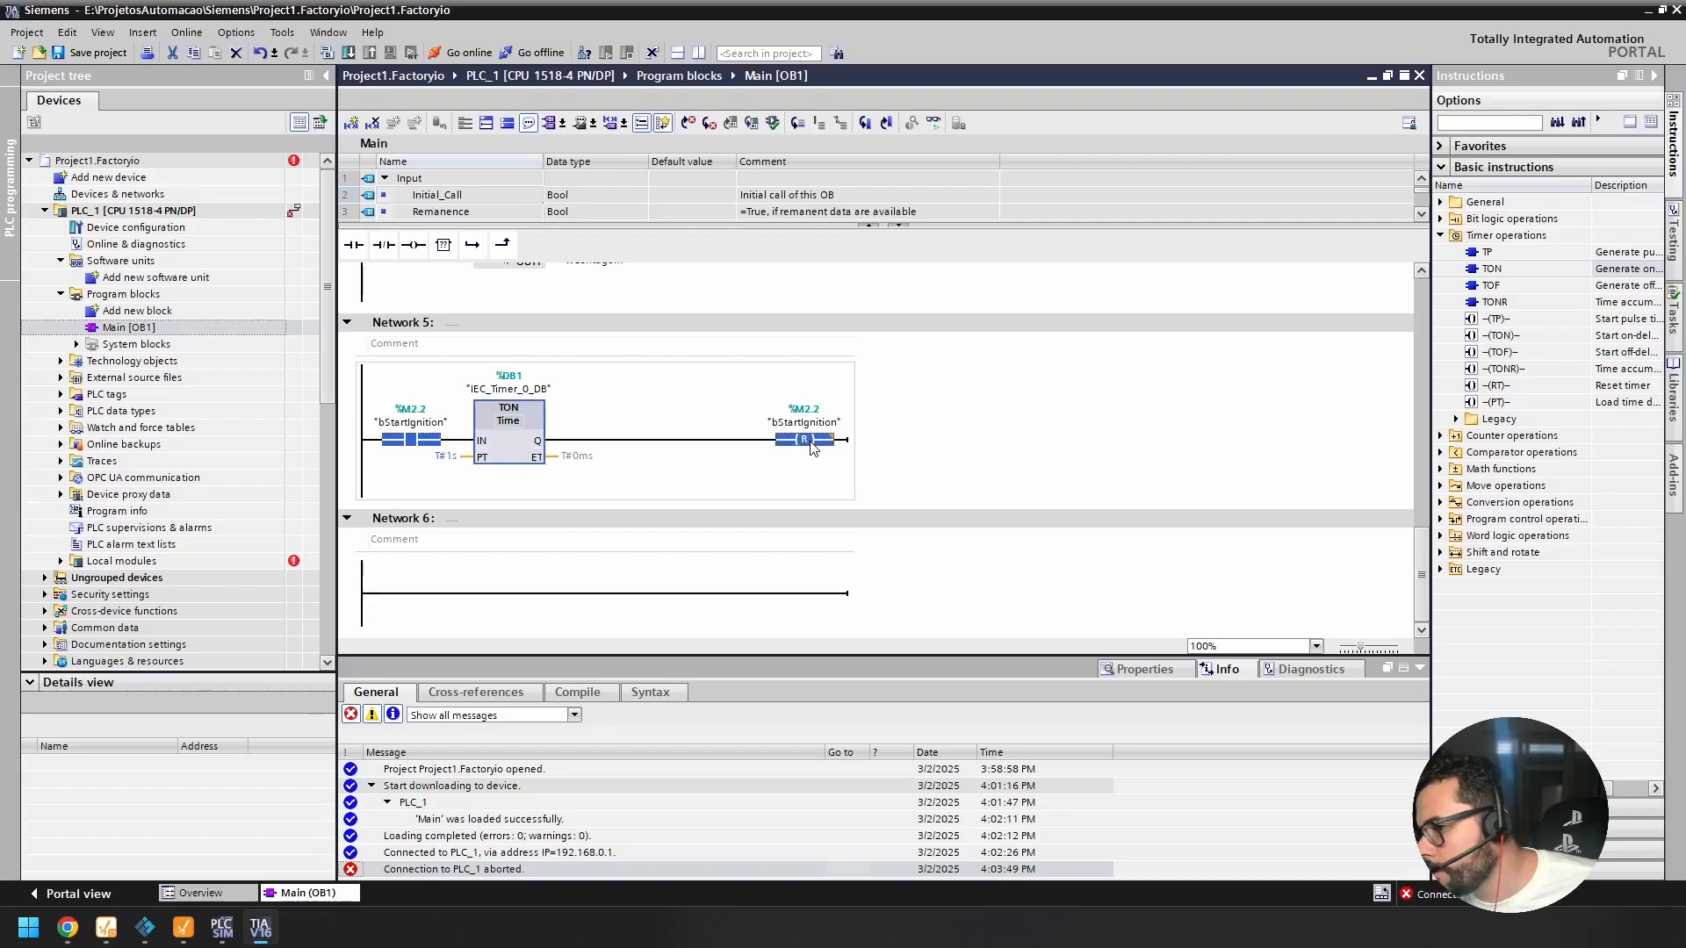
{"action": "key", "text": "ctrl+v"}
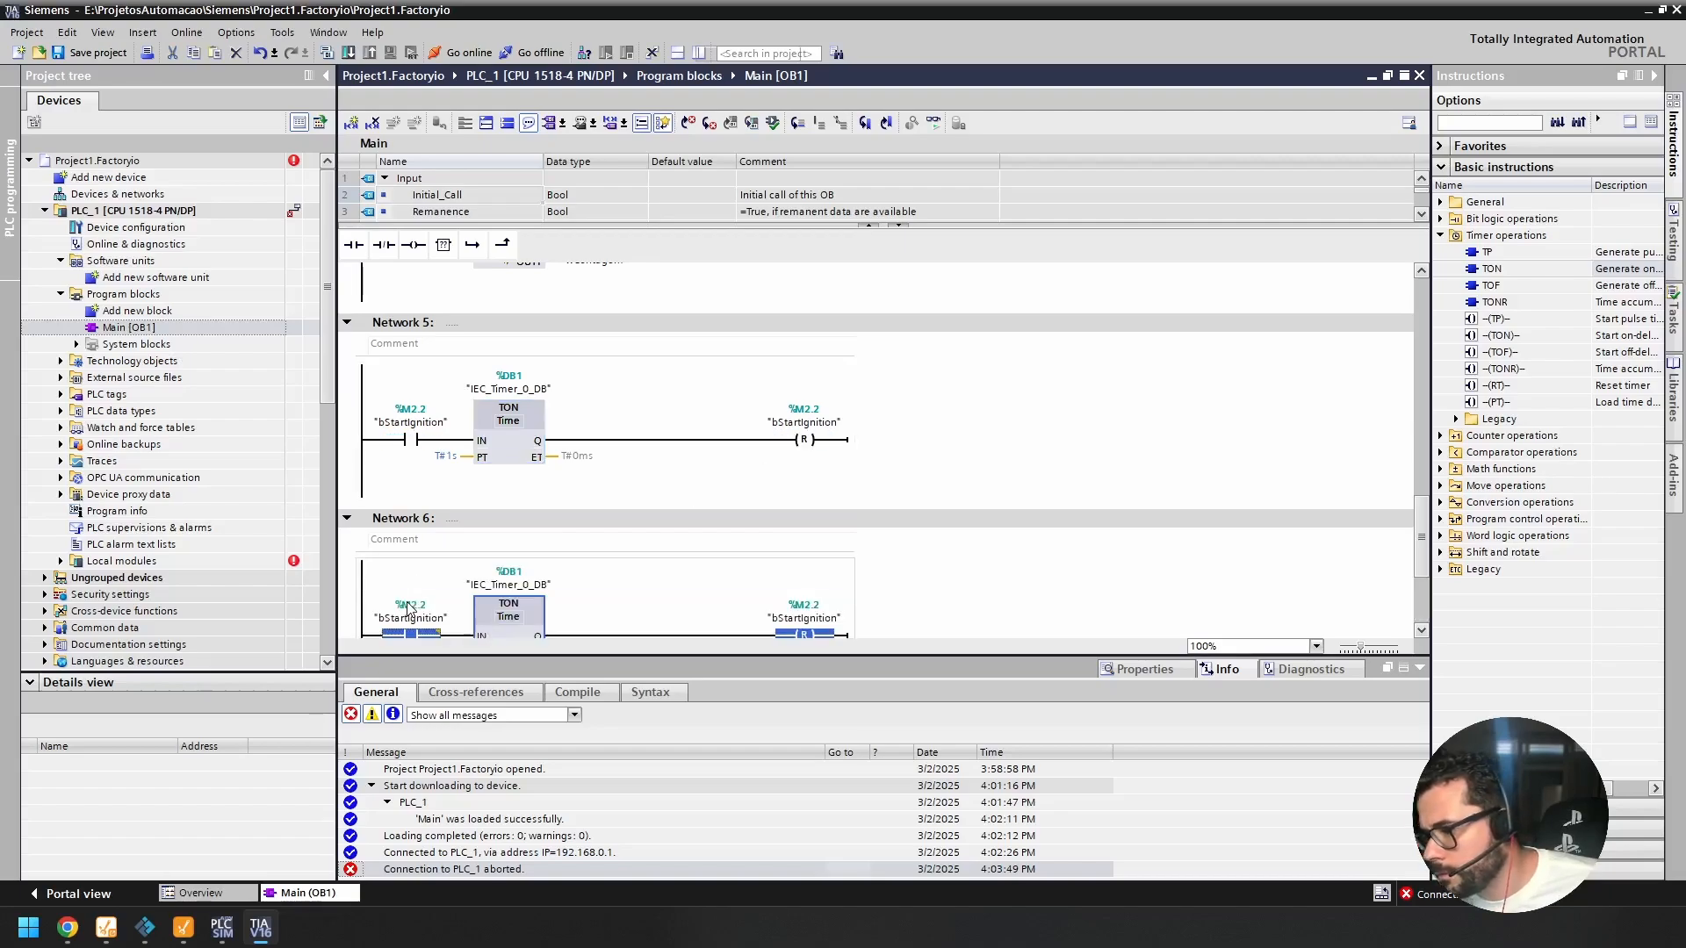
Step: Reassign the normally open contact in Network 6 to the bStopIgnition tag
{"action": "scroll", "coordinate": [474, 606], "scroll_direction": "down", "scroll_amount": 3}
{"action": "double_click", "coordinate": [430, 423]}
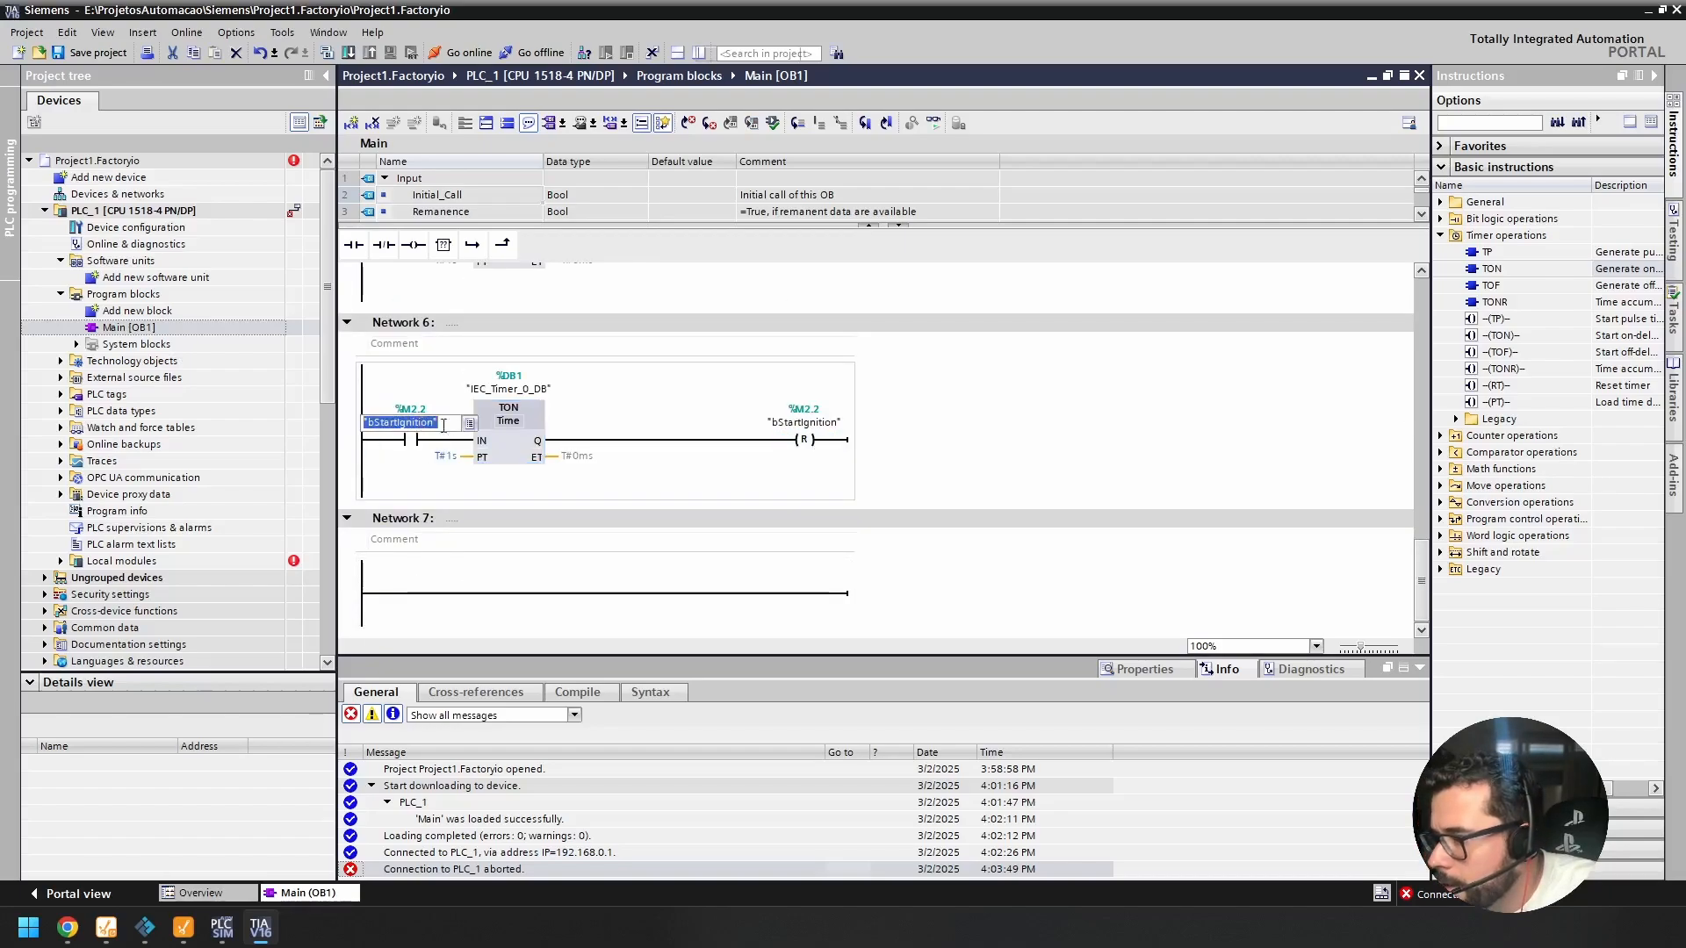
{"action": "type", "text": "bstop"}
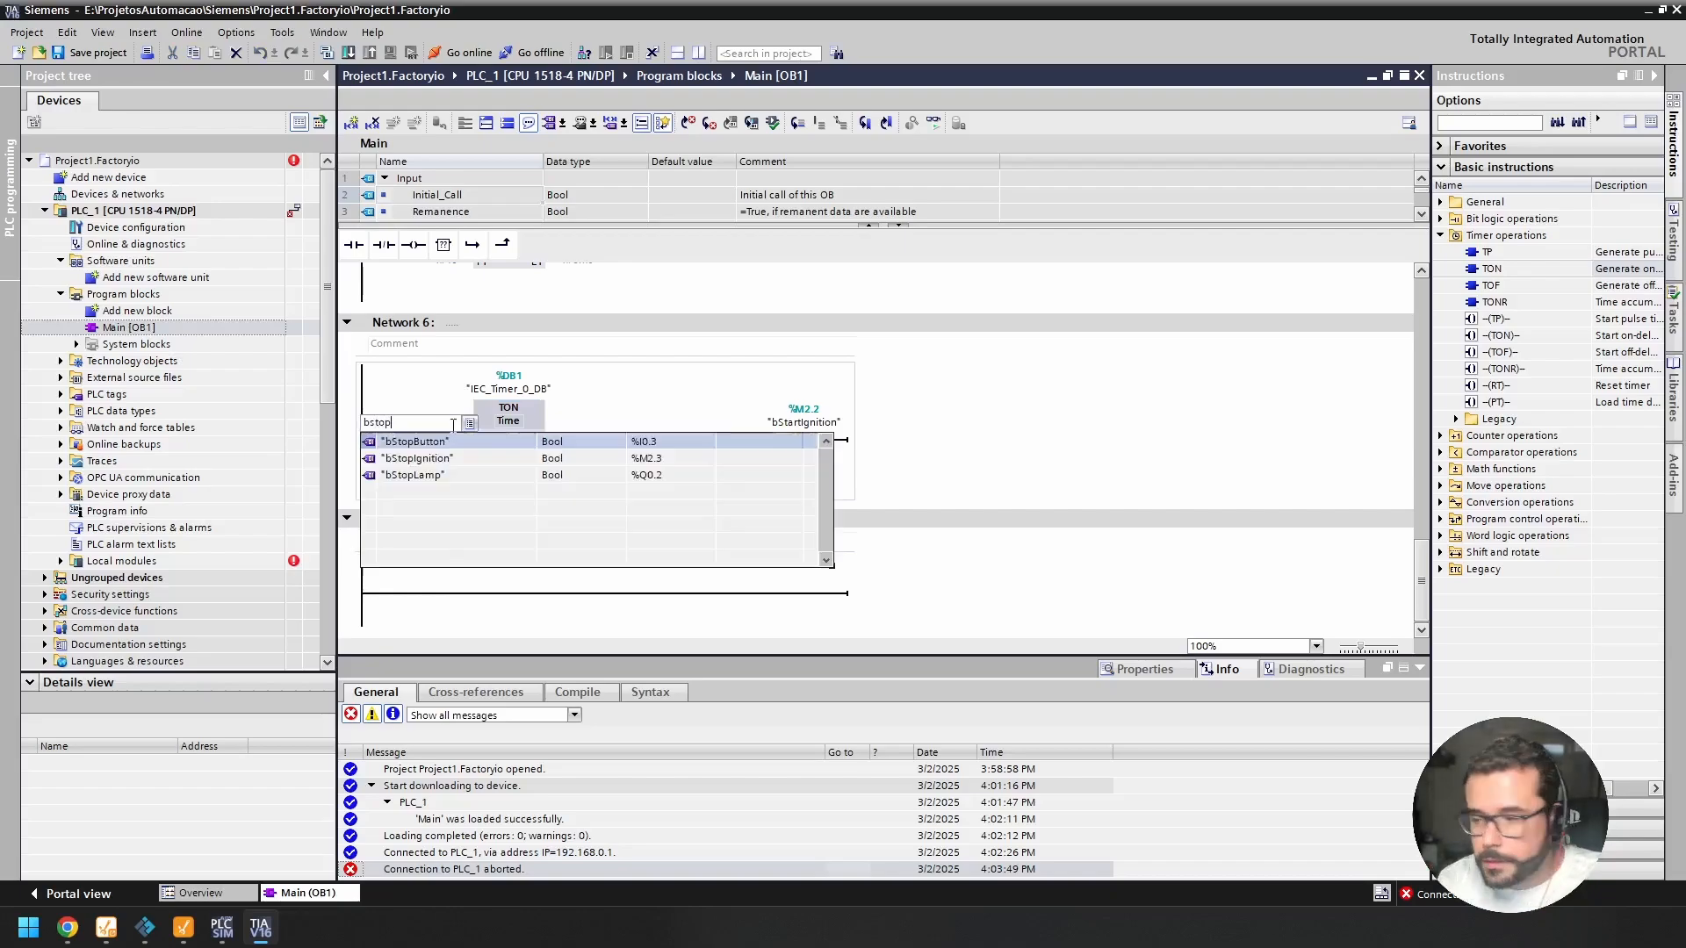
{"action": "key", "text": "Down"}
{"action": "key", "text": "Return"}
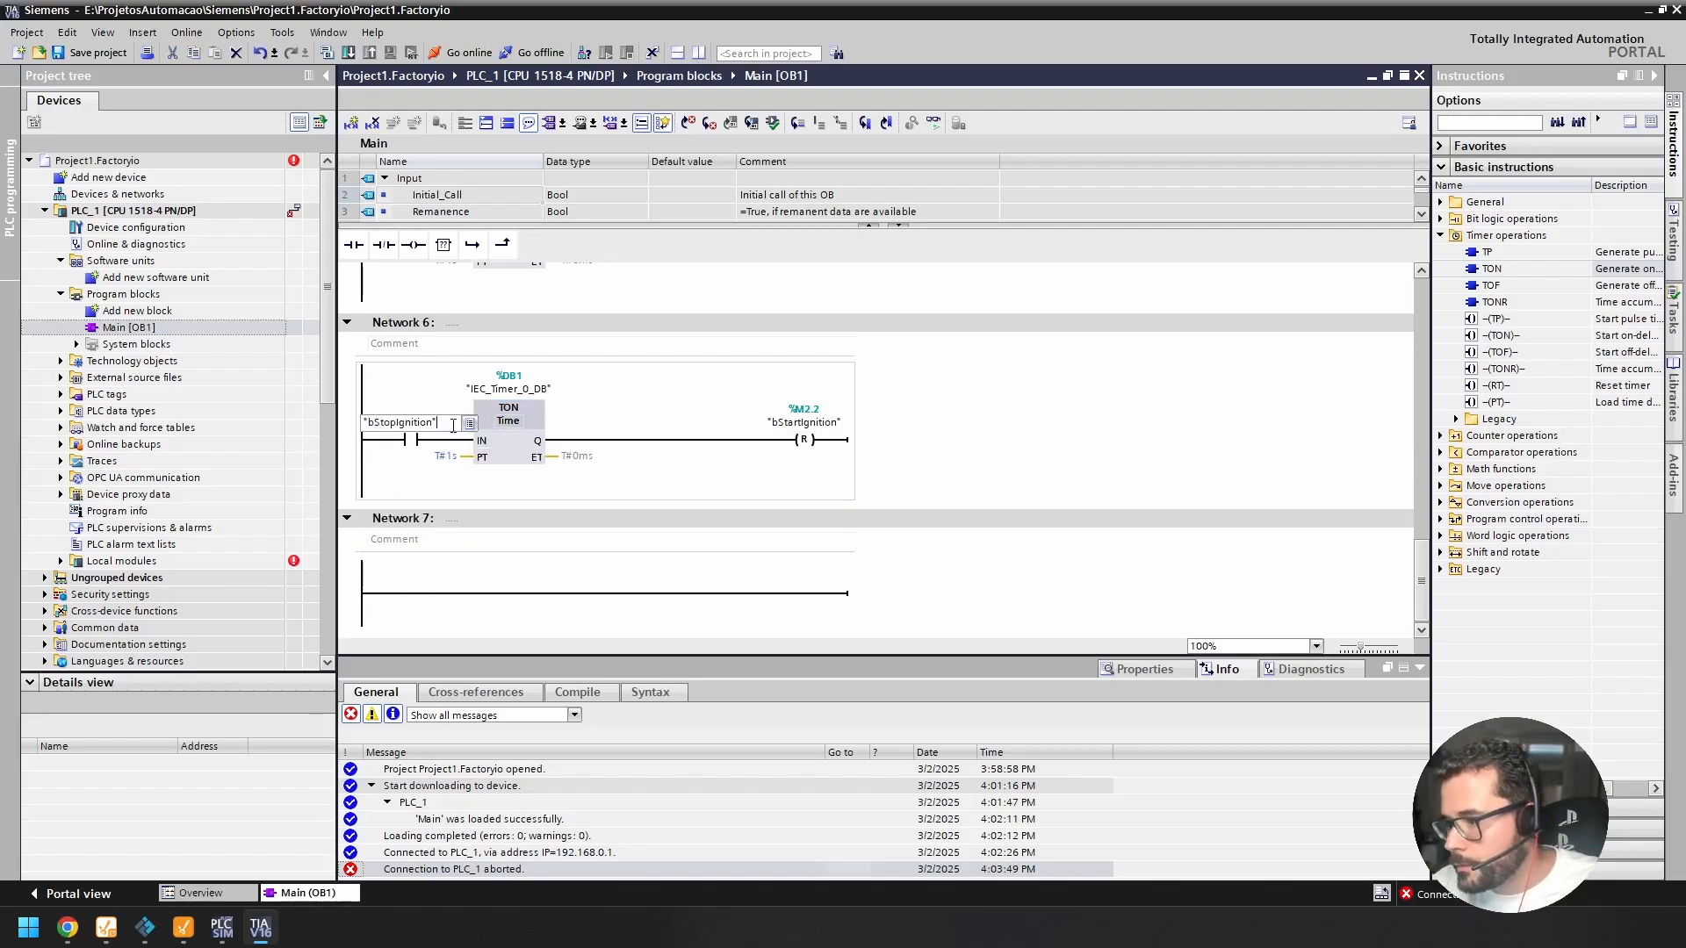
{"action": "key", "text": "Return"}
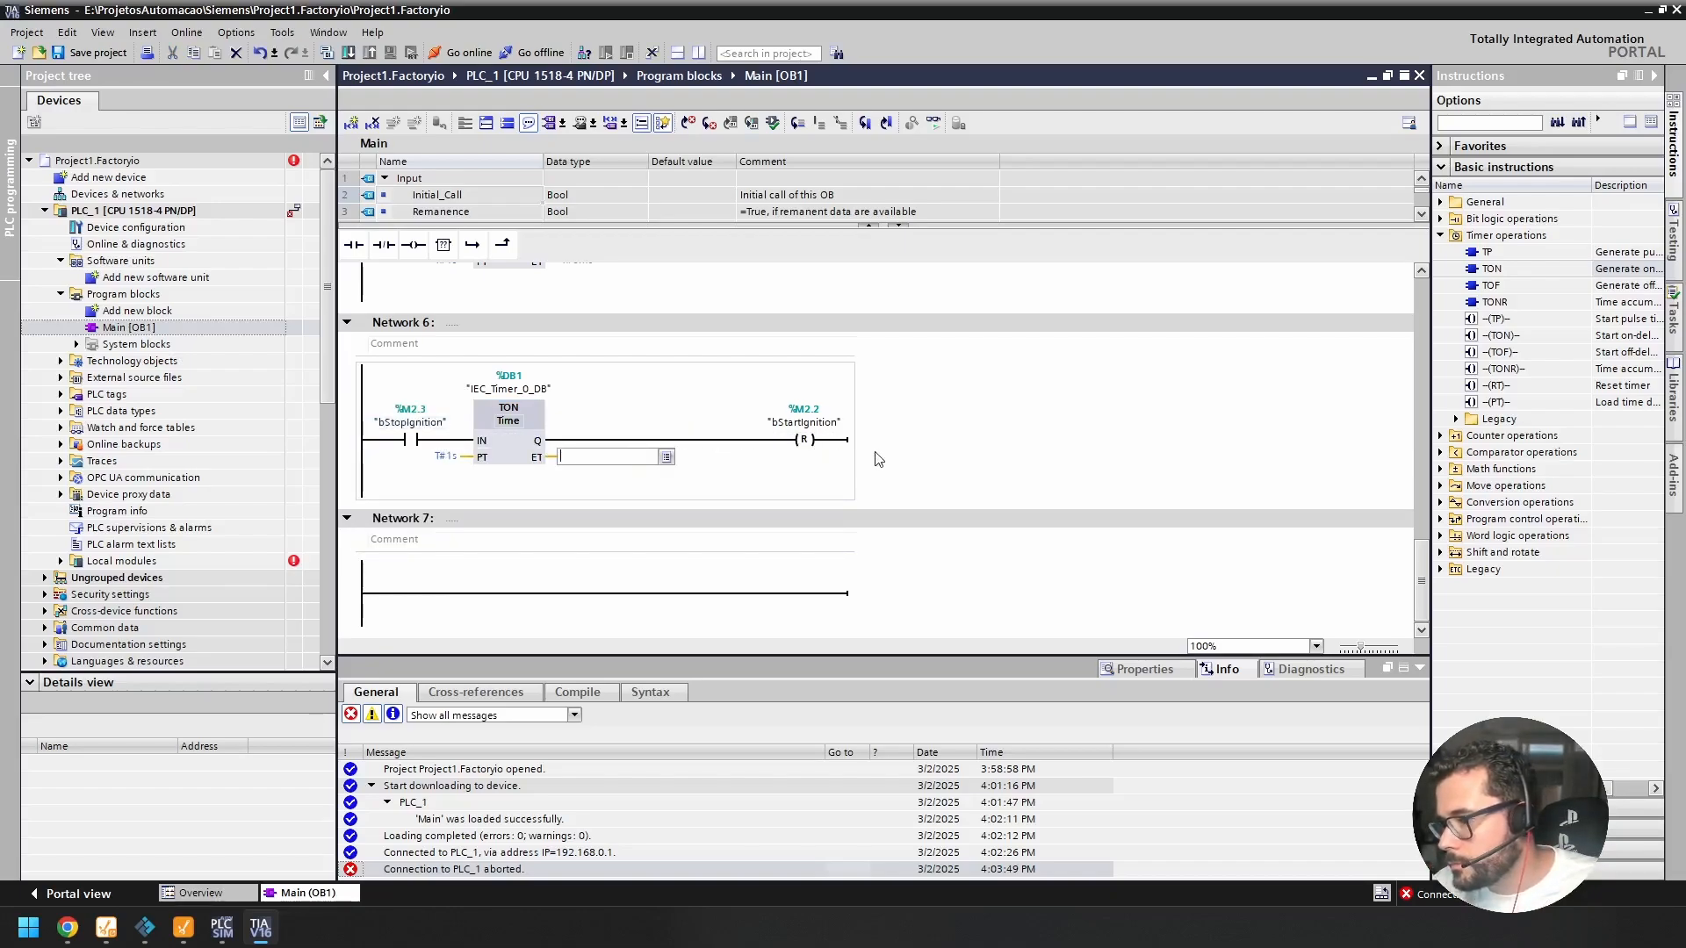
Step: Reassign the reset coil in Network 6 to the bStopIgnition tag
{"action": "key", "text": "Return"}
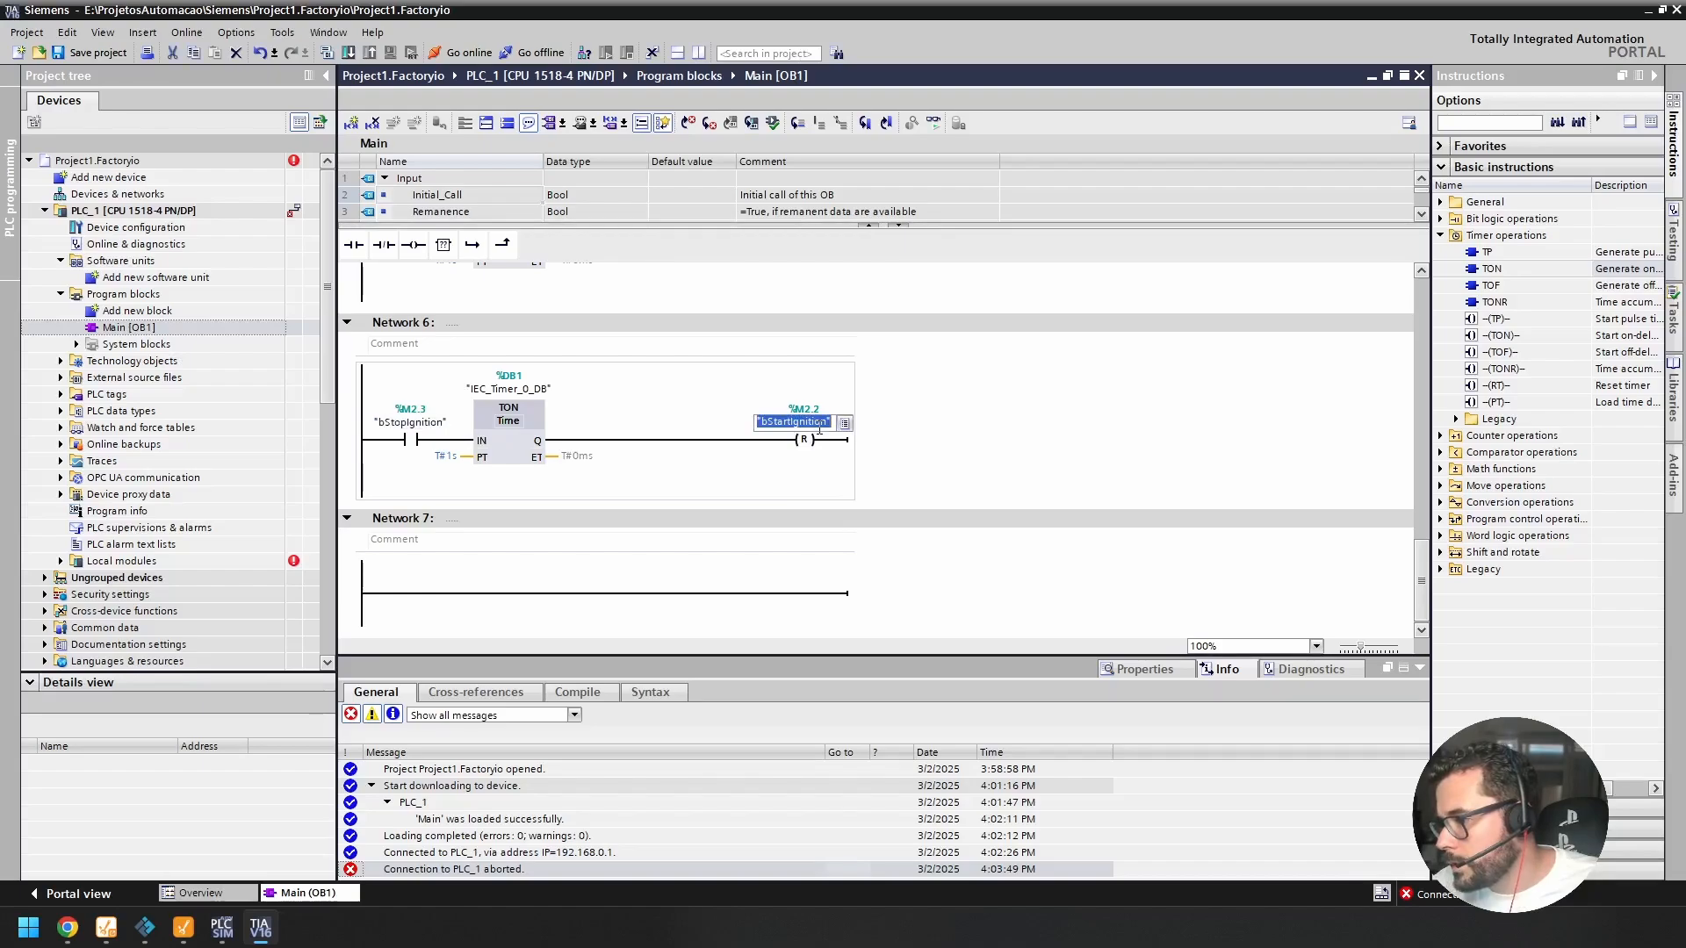
{"action": "type", "text": "bstop"}
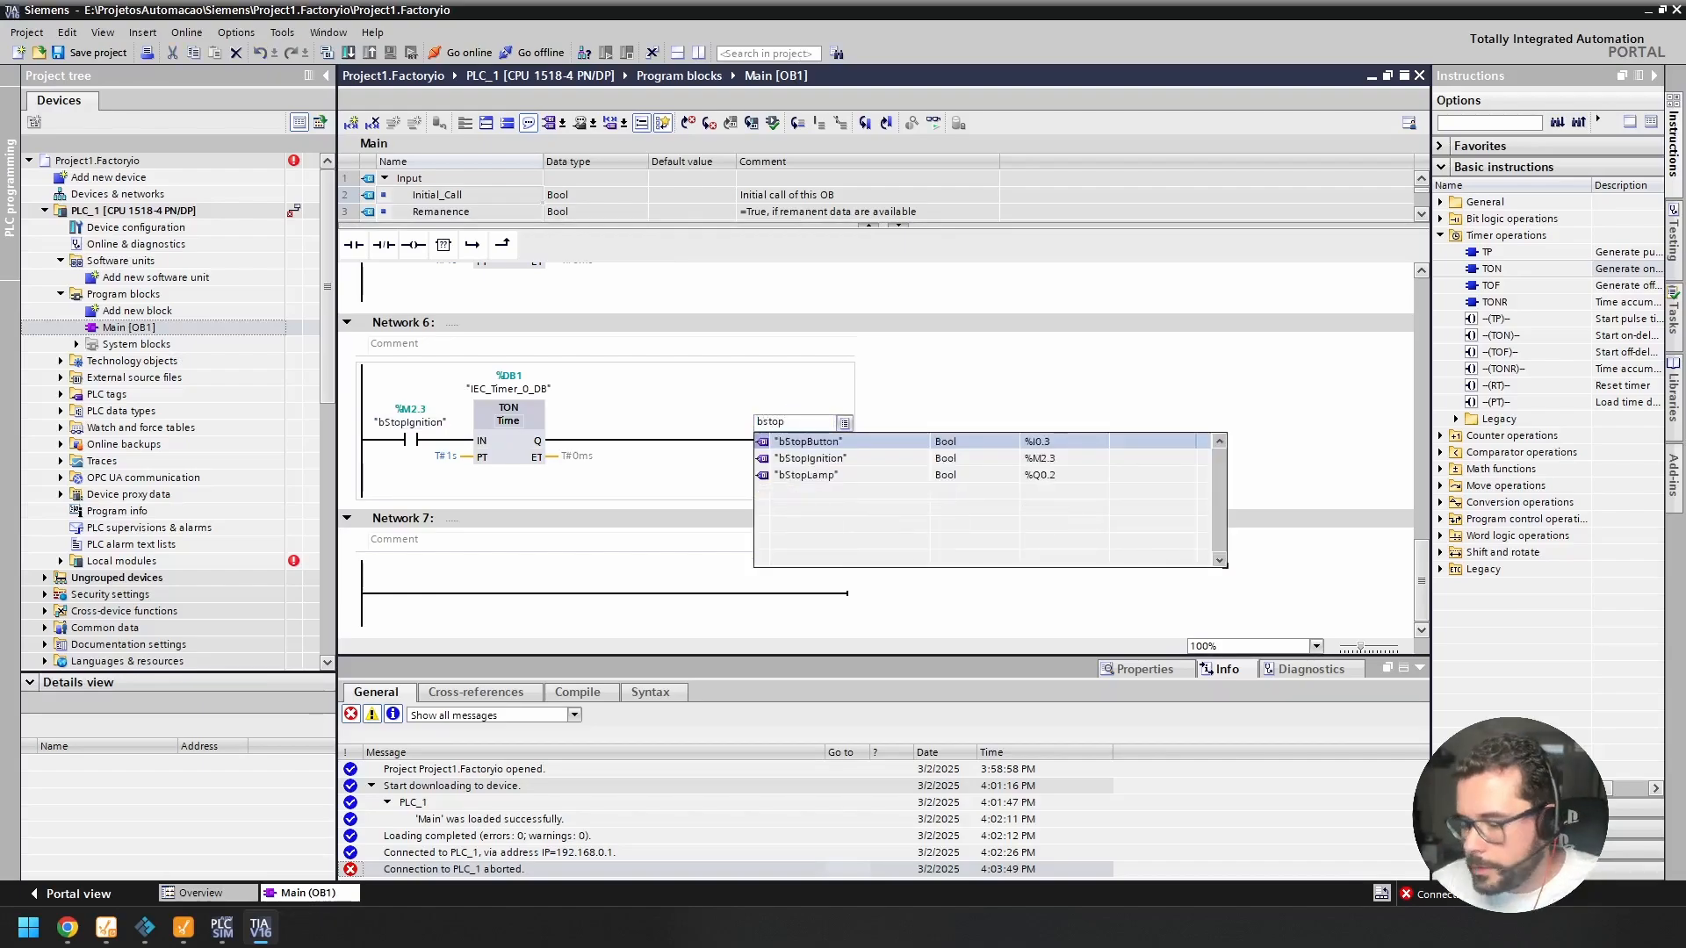
{"action": "key", "text": "Down"}
{"action": "key", "text": "Return"}
{"action": "key", "text": "Return"}
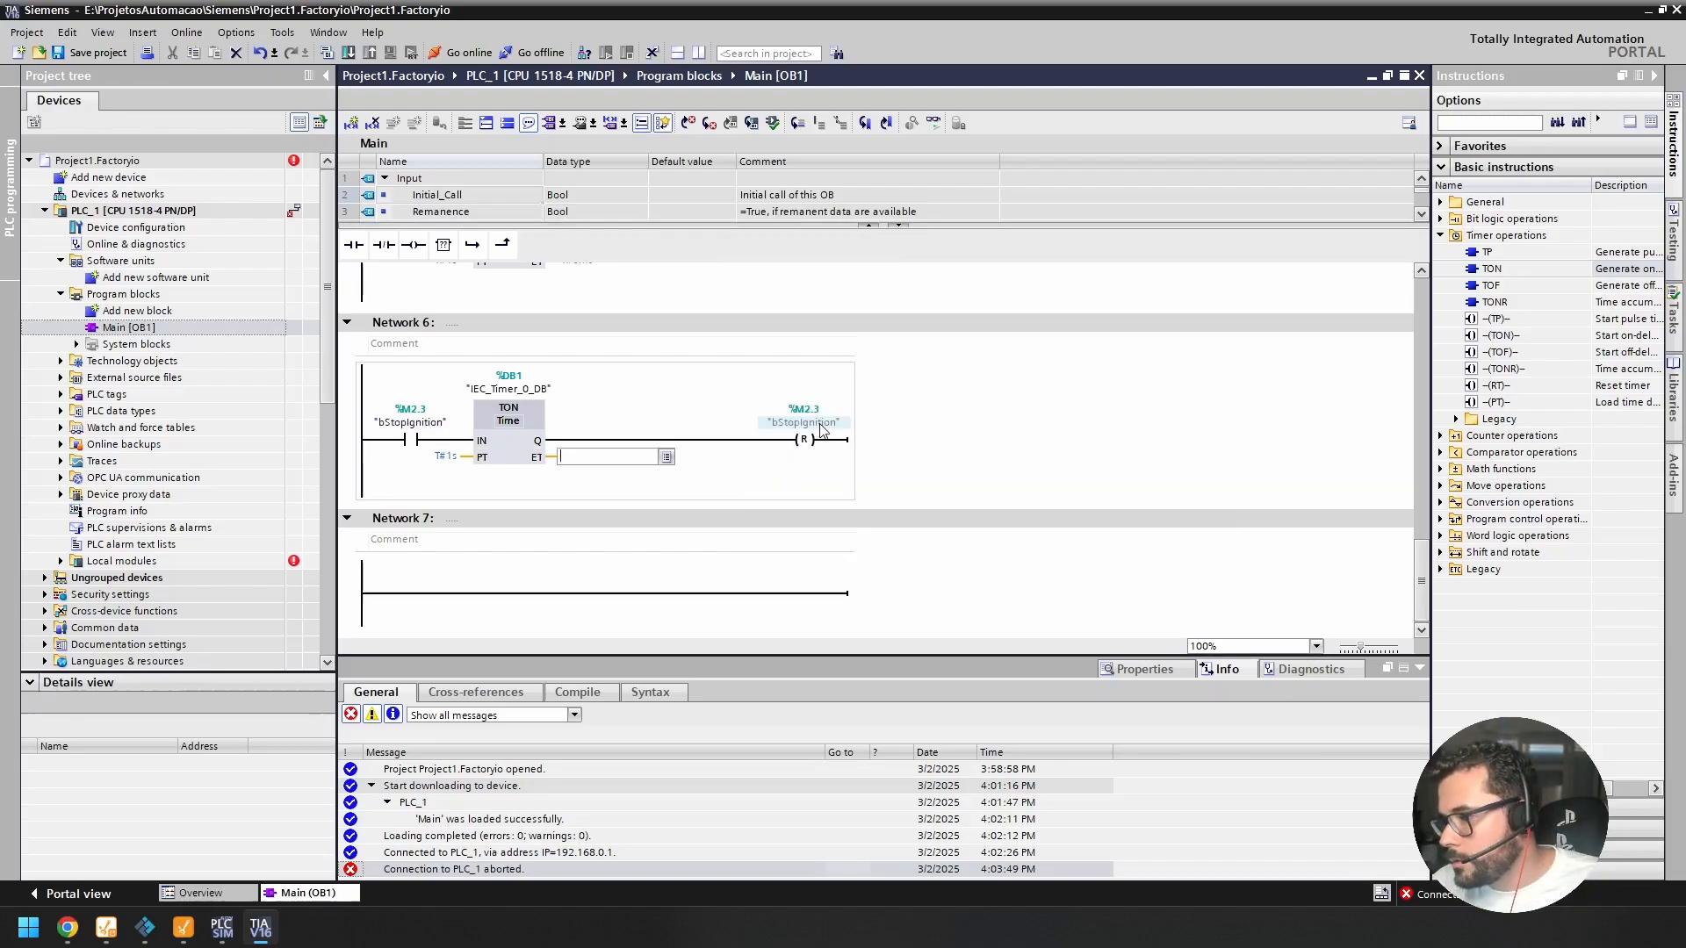
Step: Replace the copied timer in Network 6 with a new TON timer that has its own automatically numbered single-instance data block
{"action": "scroll", "coordinate": [792, 425], "scroll_direction": "up", "scroll_amount": 2}
{"action": "left_click", "coordinate": [535, 496]}
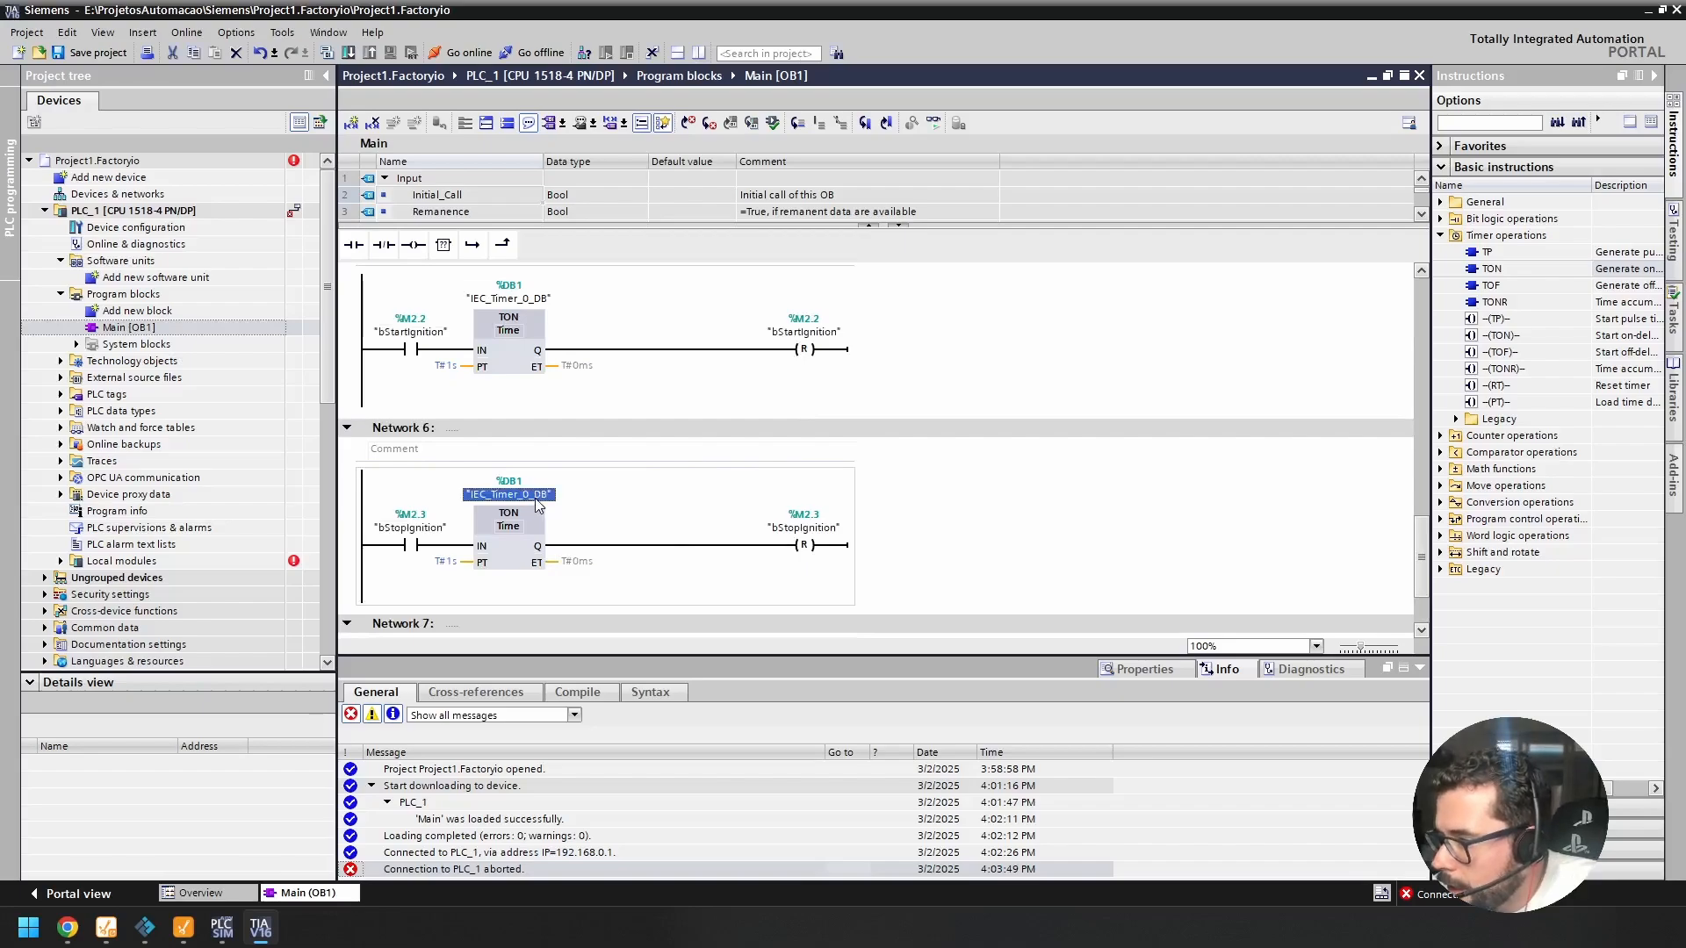
{"action": "left_click", "coordinate": [541, 545]}
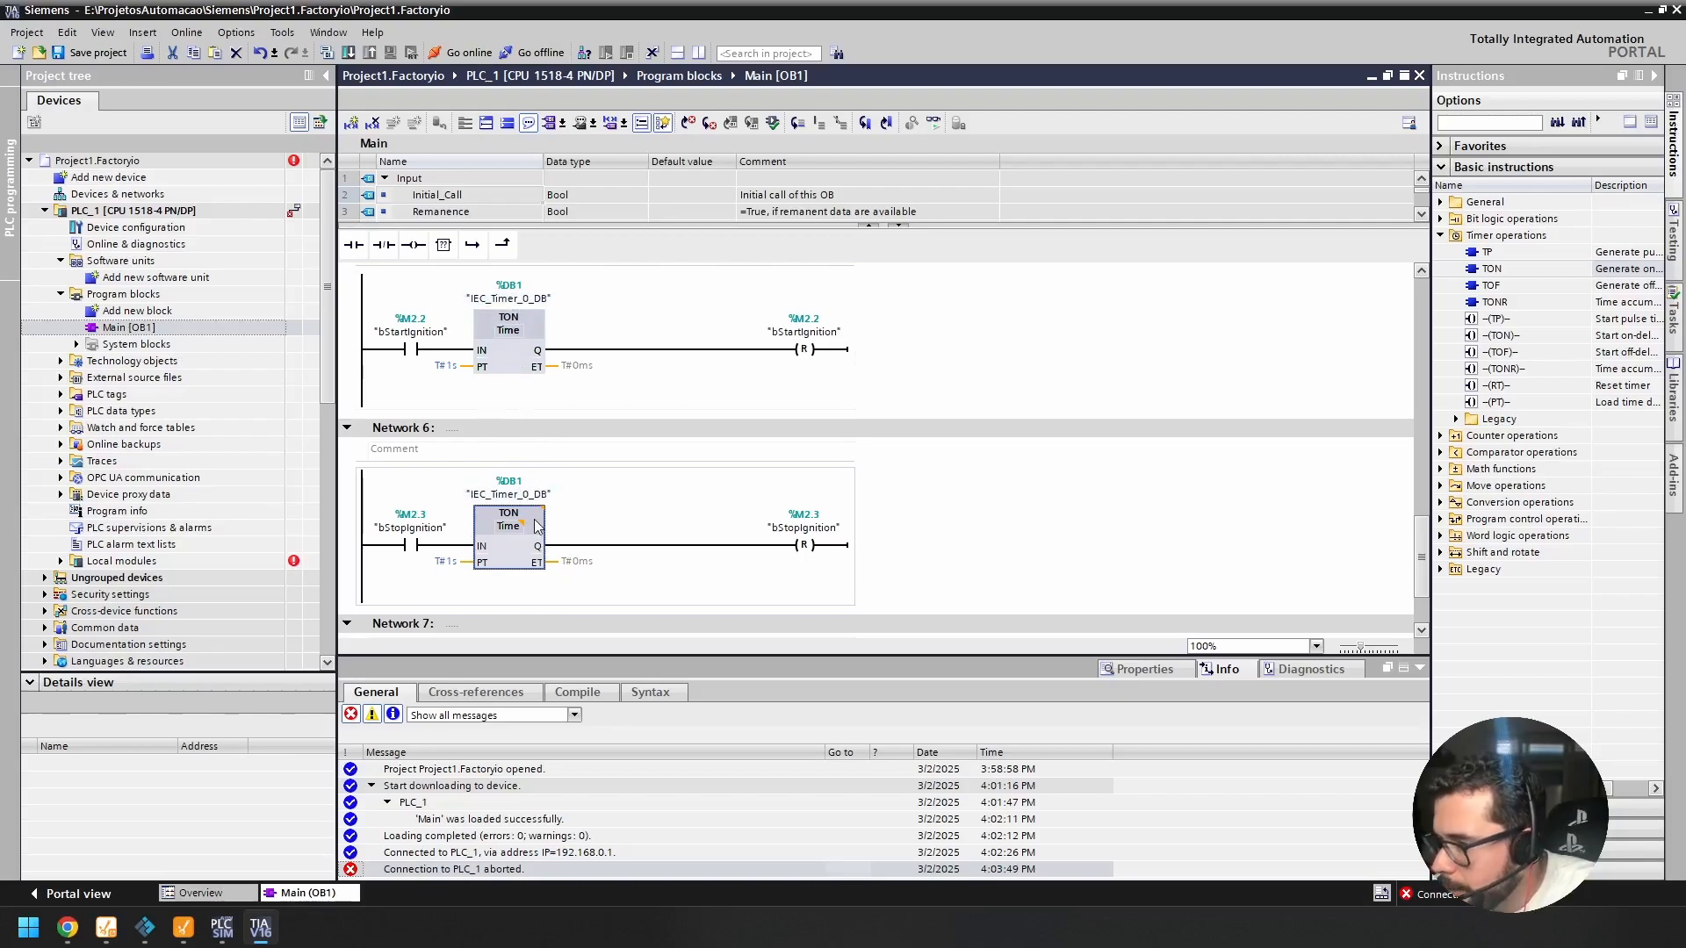
{"action": "key", "text": "Delete"}
{"action": "mouse_move", "coordinate": [1488, 268]}
{"action": "left_mouse_down"}
{"action": "mouse_move", "coordinate": [930, 538]}
{"action": "mouse_move", "coordinate": [616, 489]}
{"action": "mouse_move", "coordinate": [613, 516]}
{"action": "left_mouse_up"}
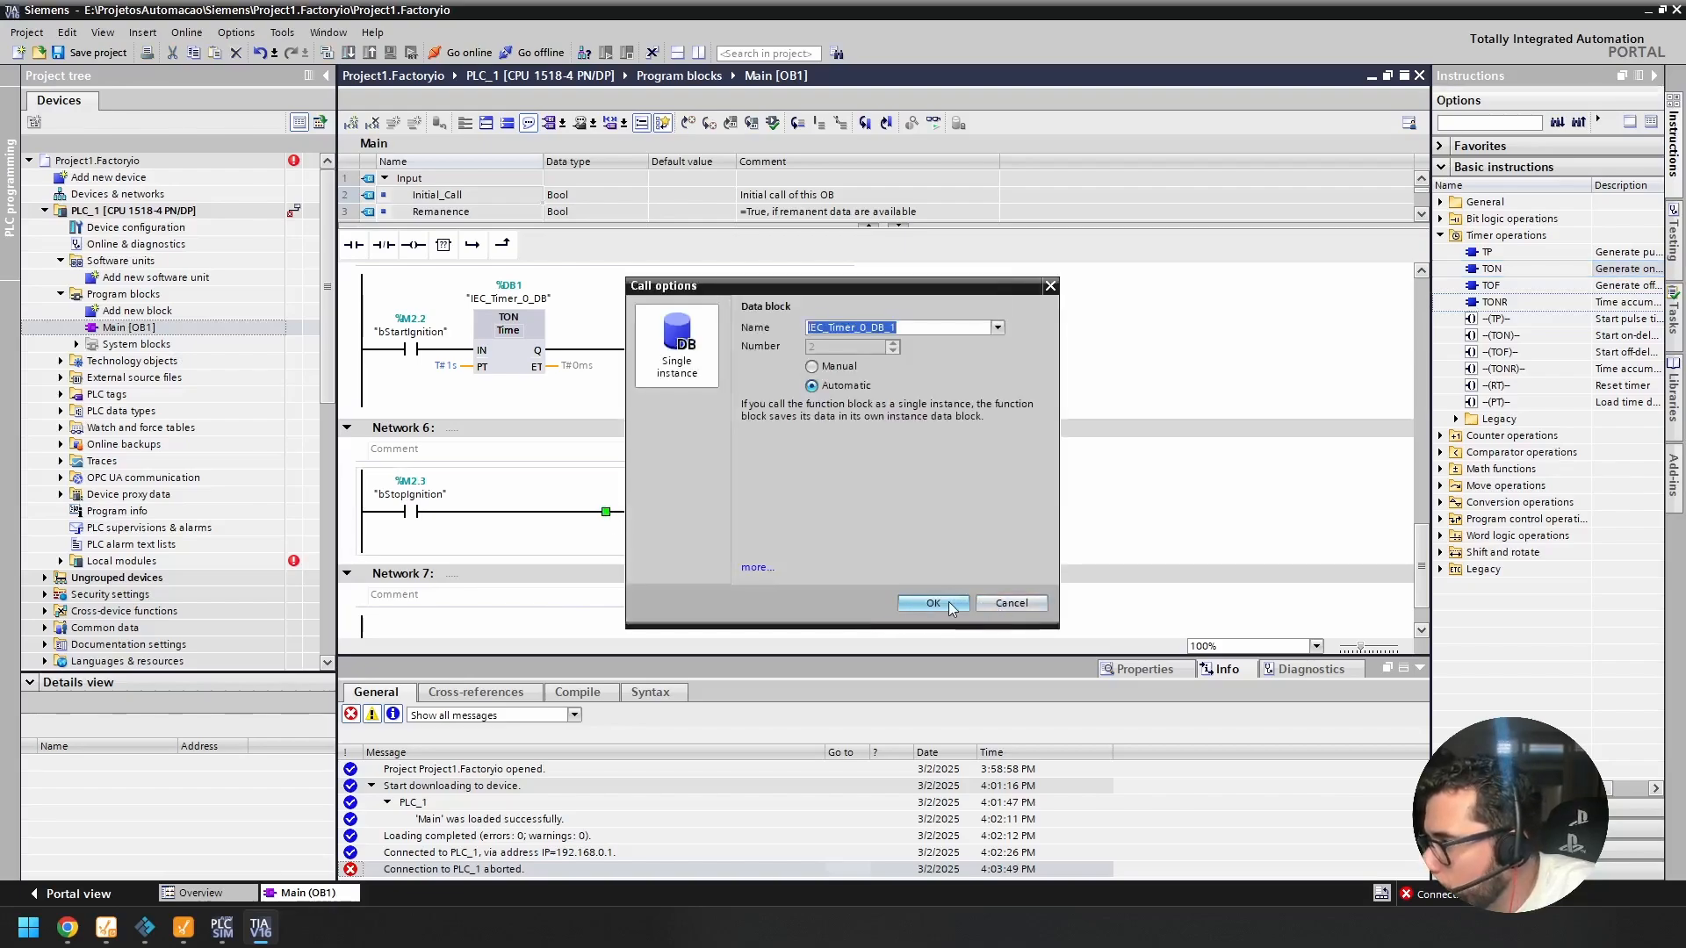
{"action": "left_click", "coordinate": [933, 603]}
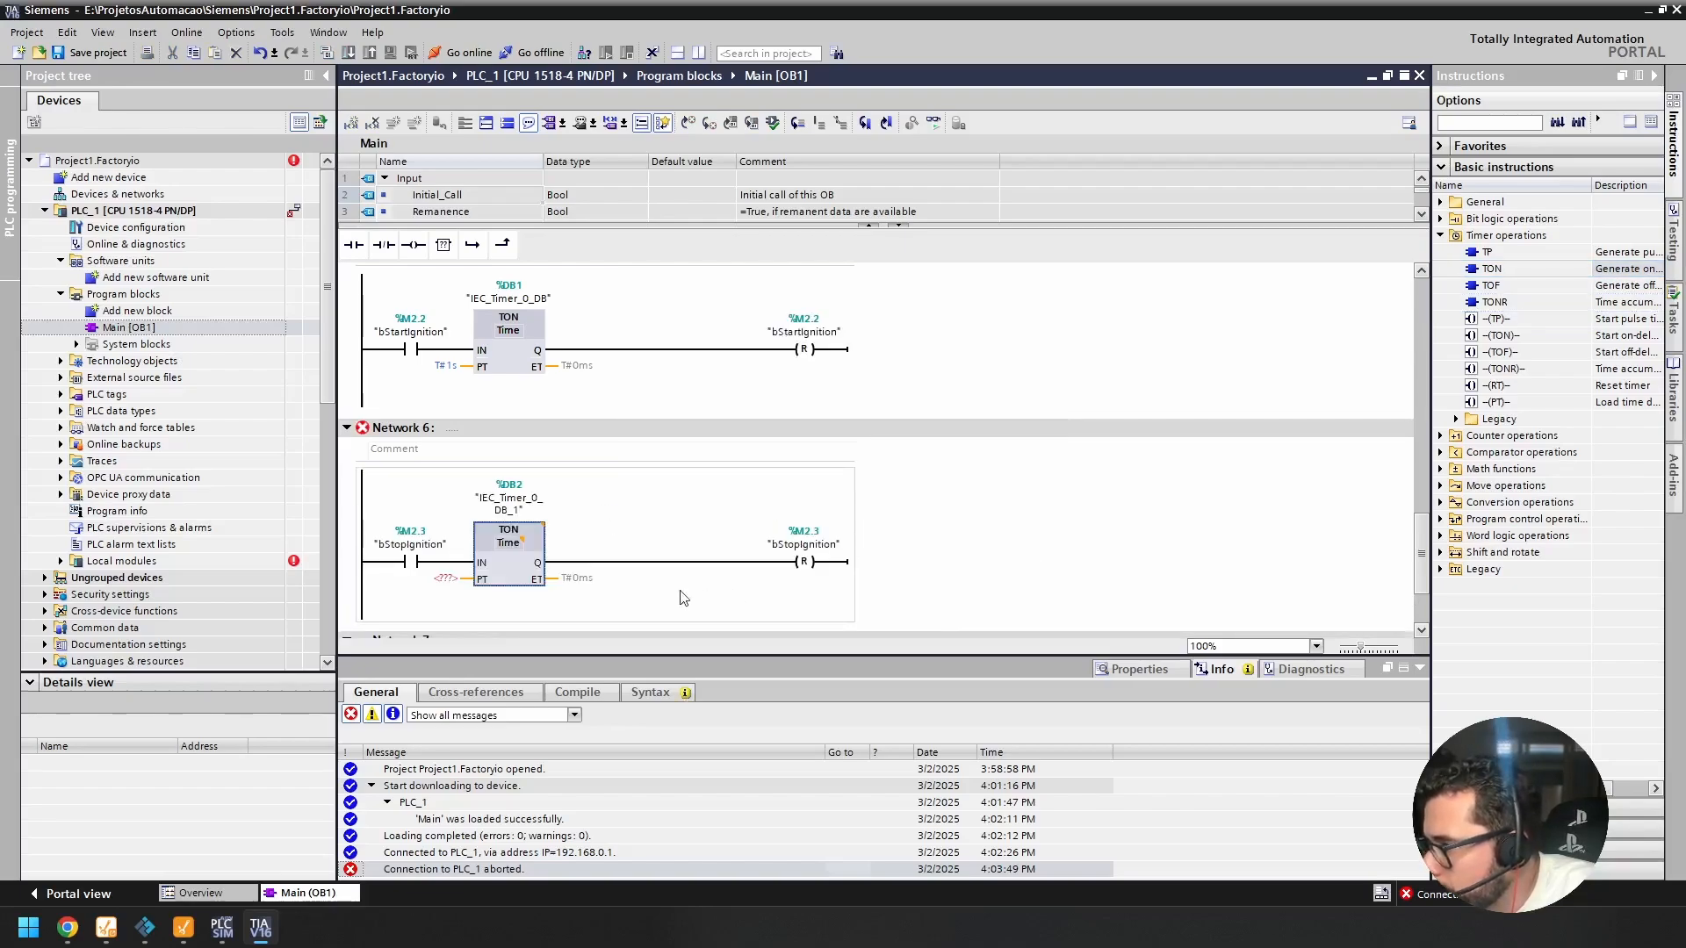
Step: Set the preset time PT of the new Network 6 TON timer to T#1s
{"action": "left_click", "coordinate": [444, 581]}
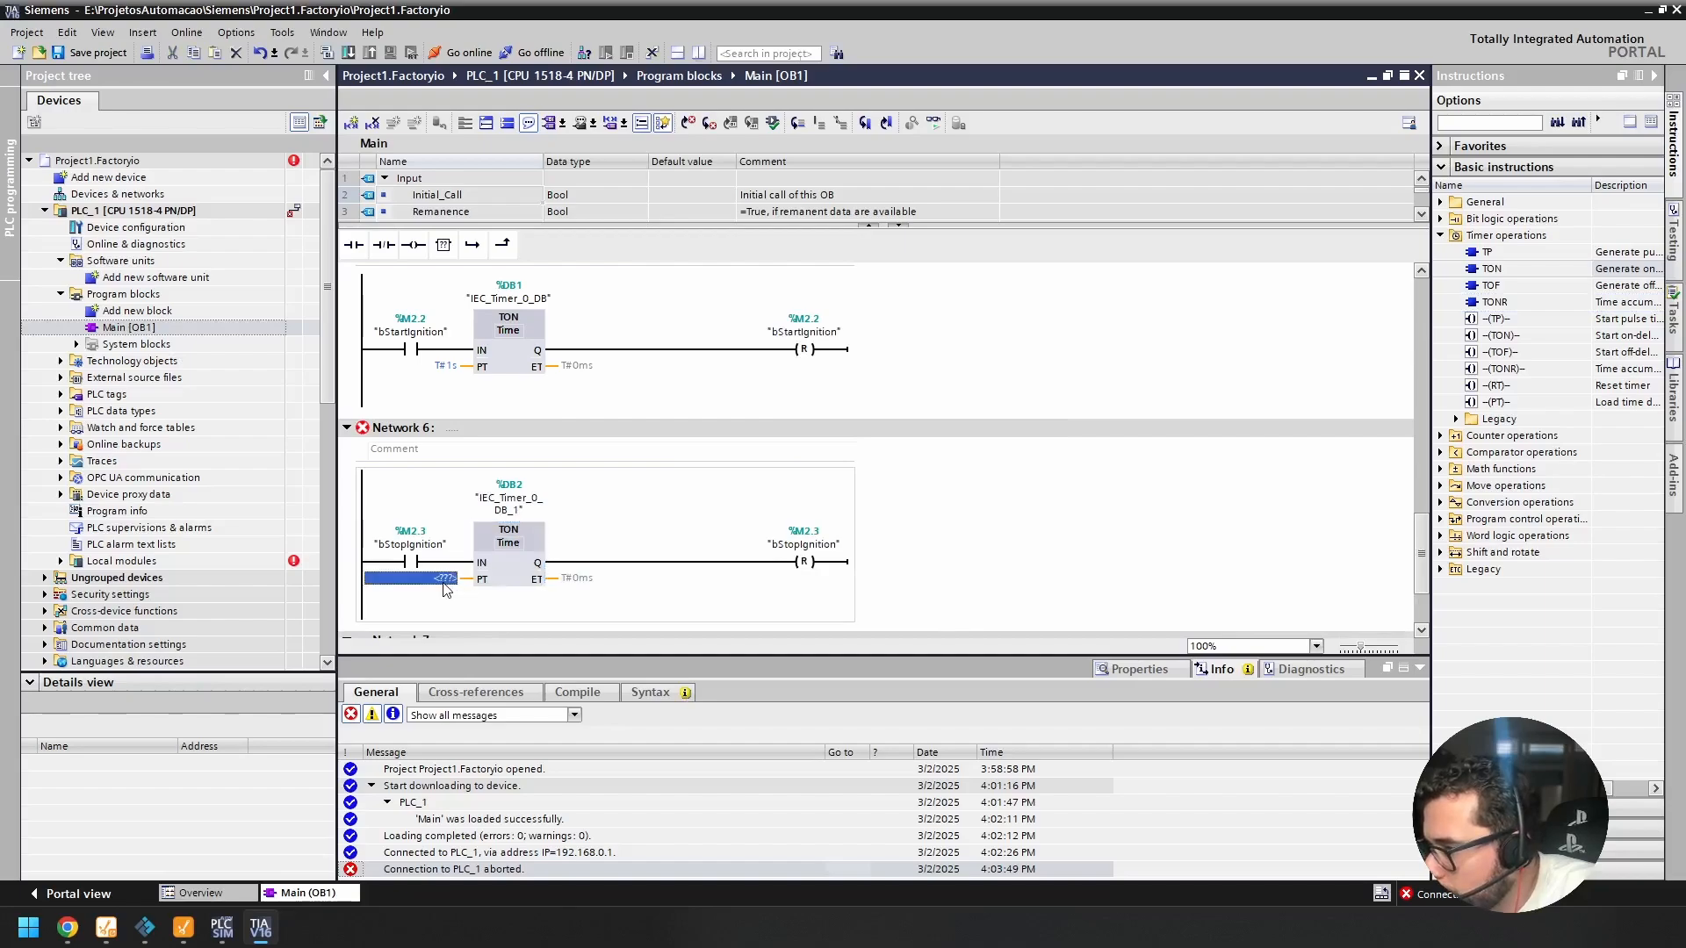
{"action": "type", "text": "T#1s"}
{"action": "key", "text": "Return"}
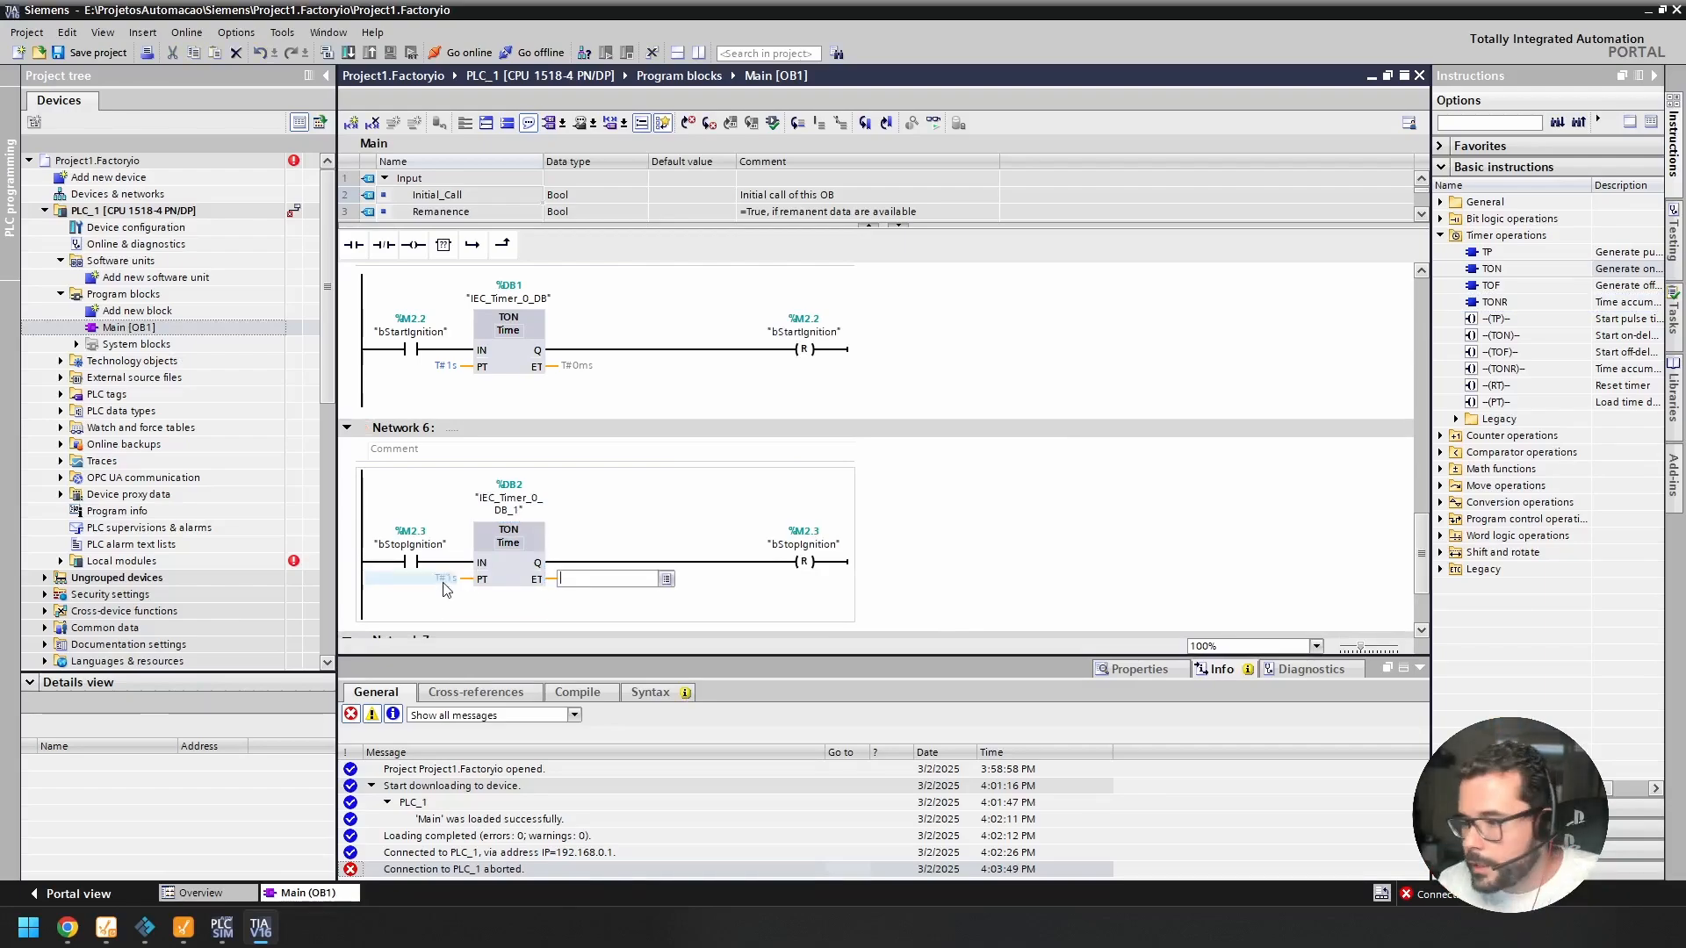
{"action": "left_click", "coordinate": [1014, 558]}
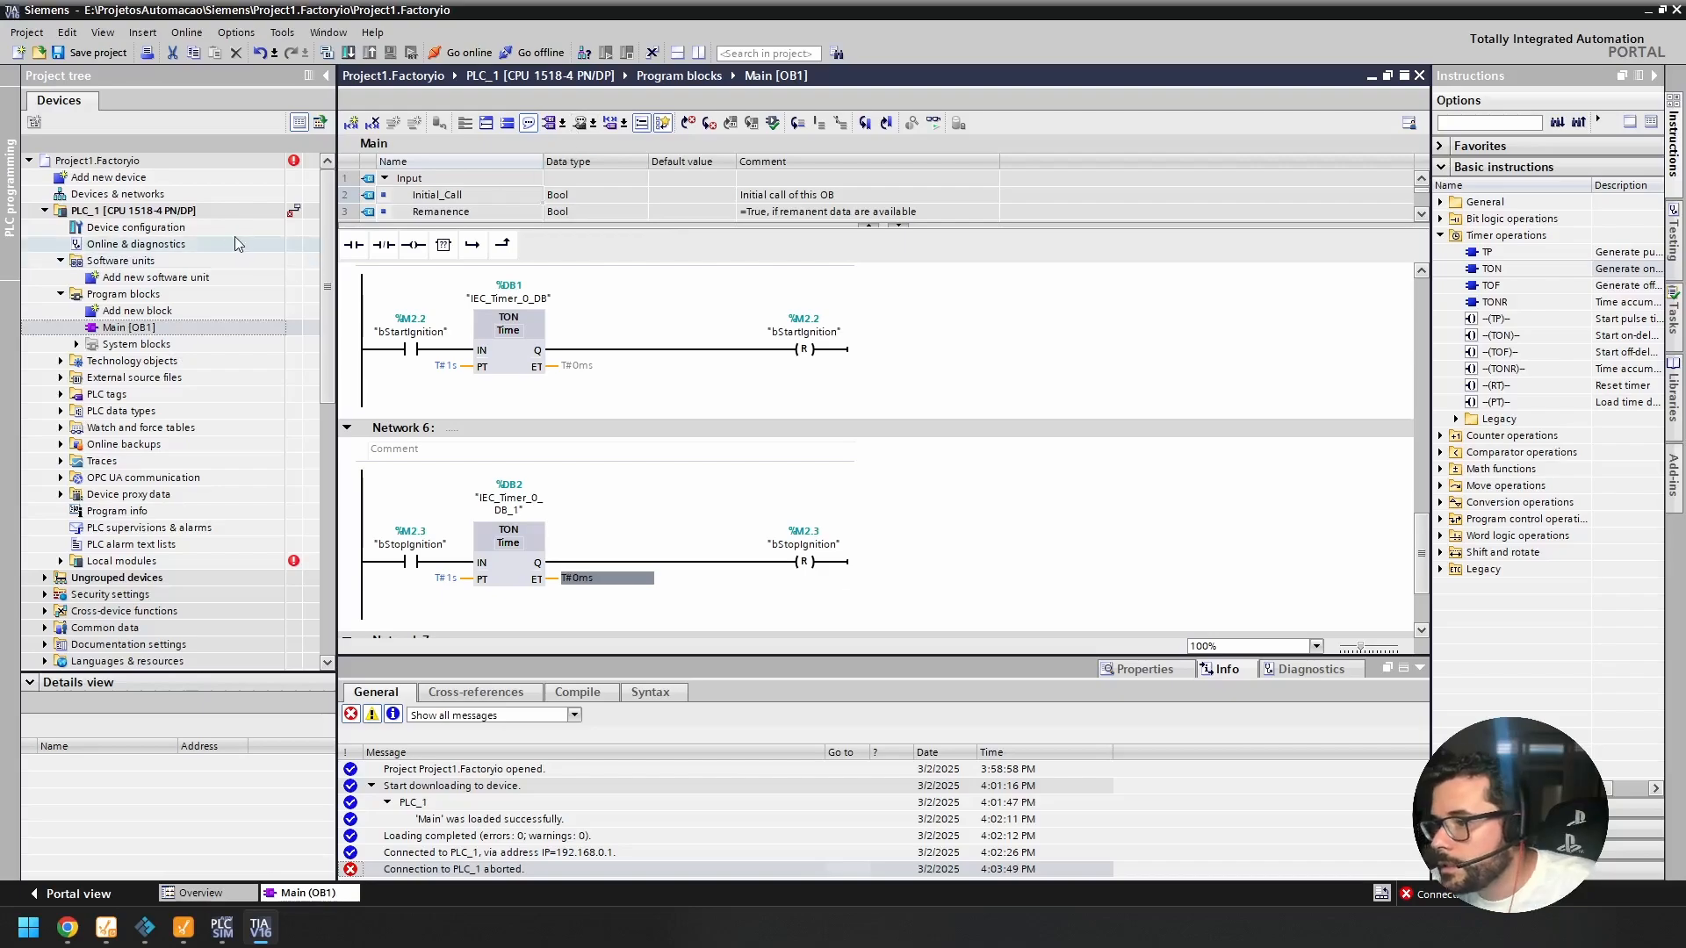
Step: Compile the PLC_1 software with the rebuild all option and enlarge the area with the compile results
{"action": "right_click", "coordinate": [151, 327]}
{"action": "mouse_move", "coordinate": [278, 452]}
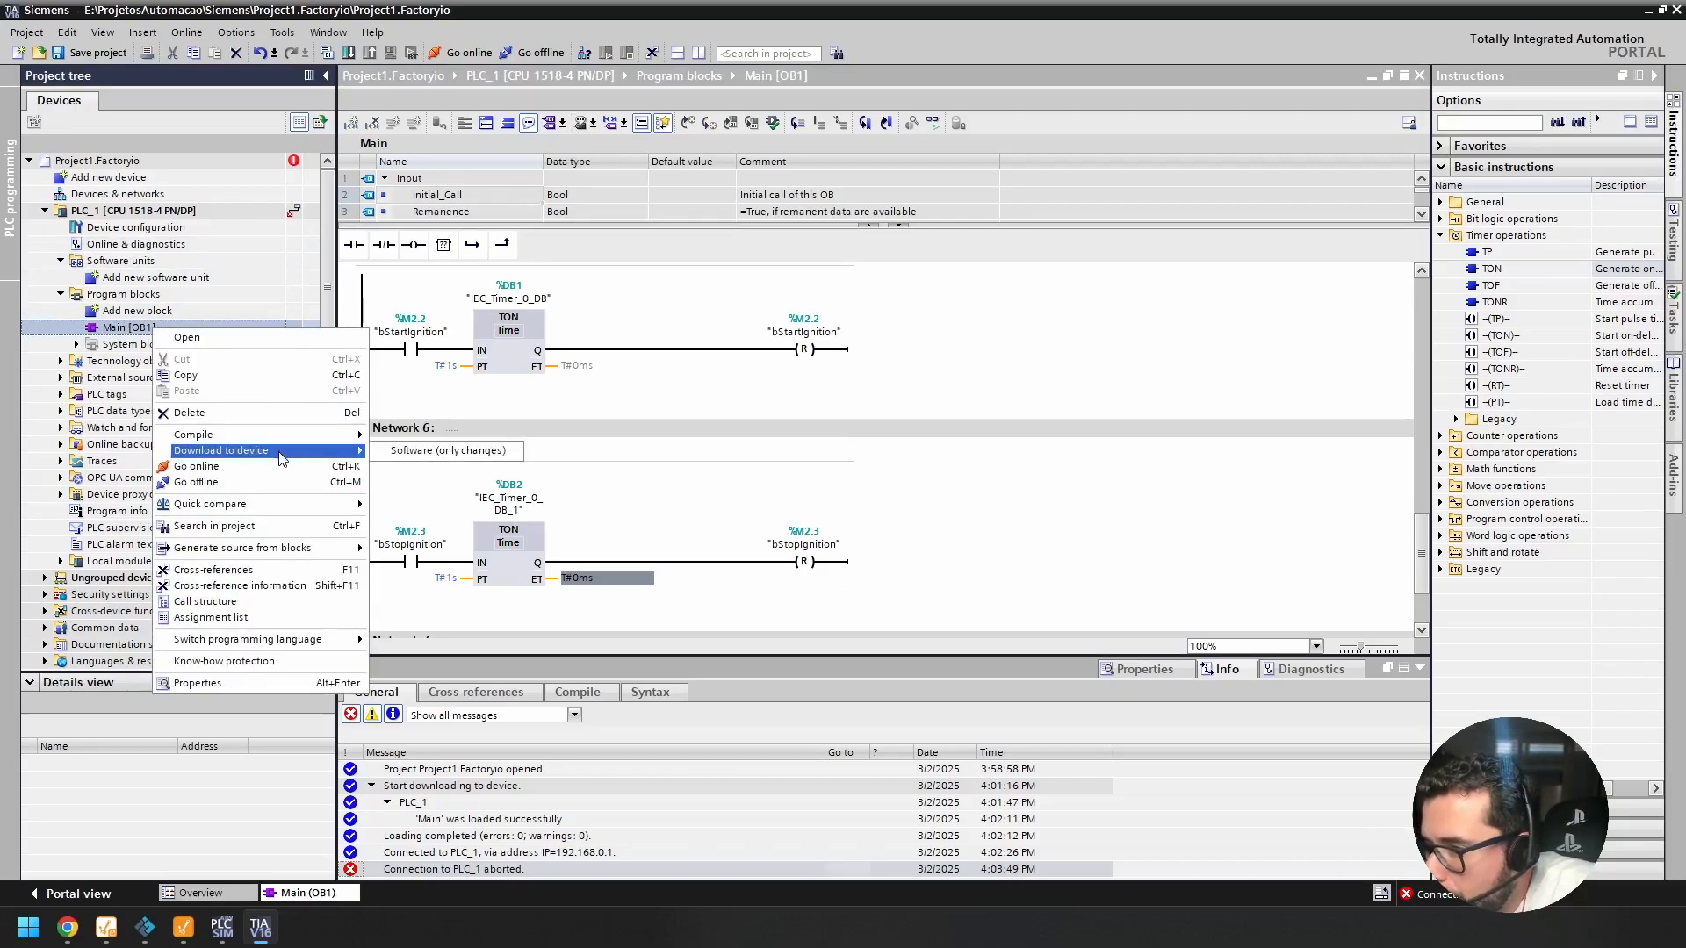
{"action": "left_click", "coordinate": [149, 211]}
{"action": "right_click", "coordinate": [147, 212]}
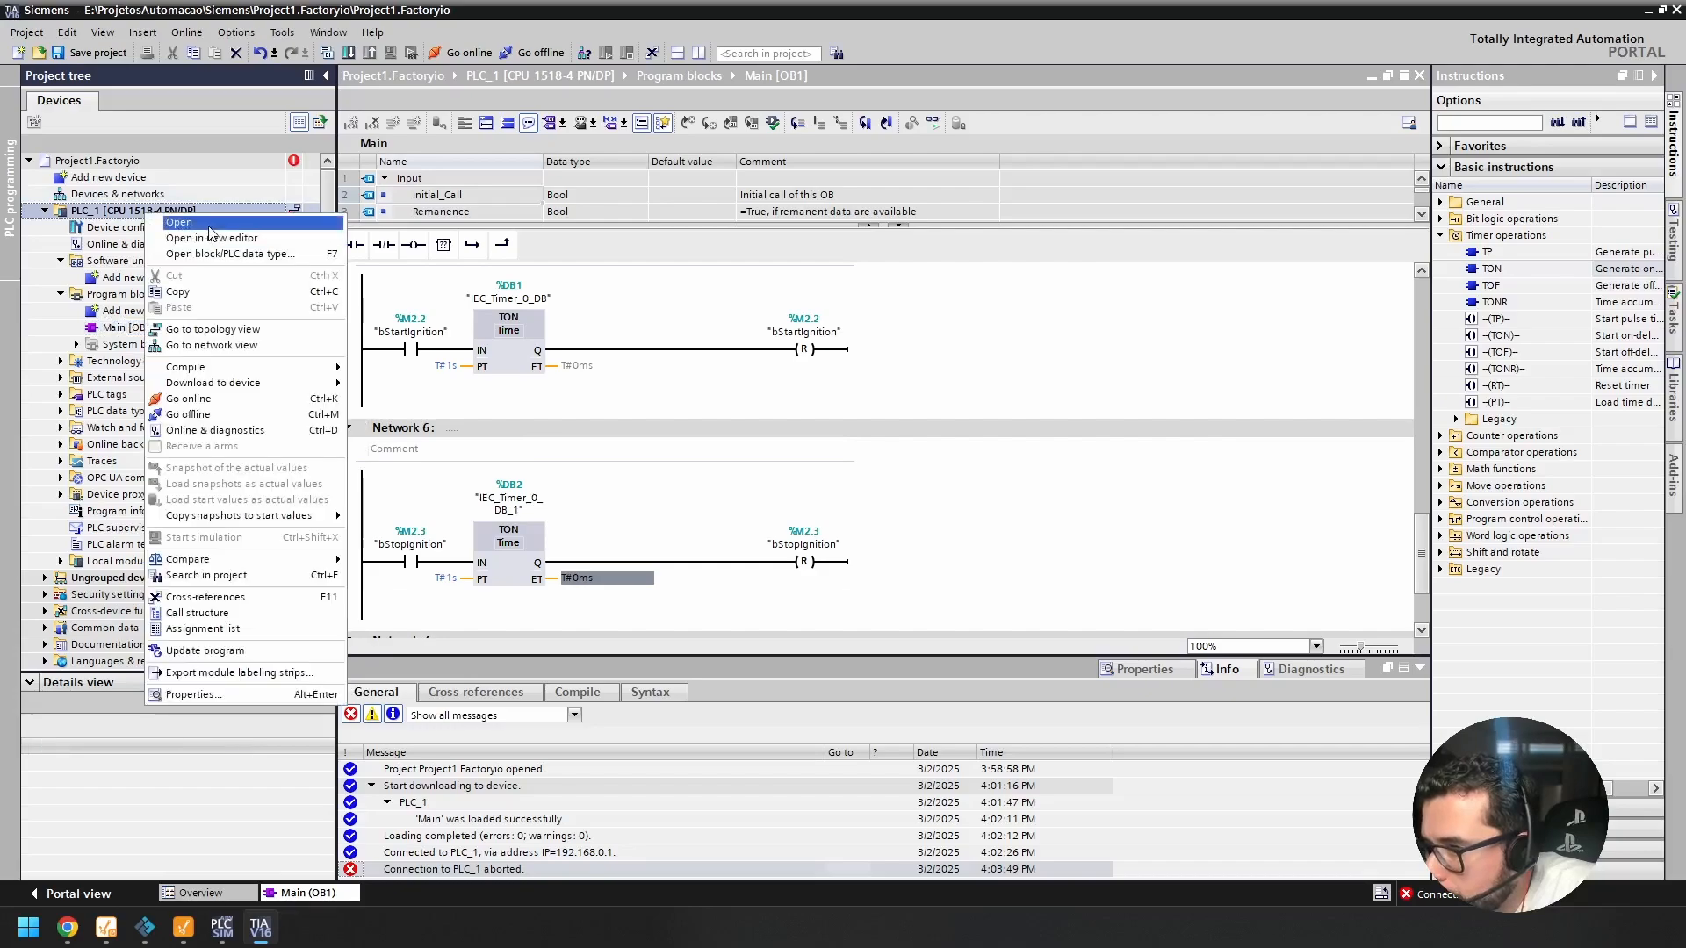
{"action": "mouse_move", "coordinate": [308, 375]}
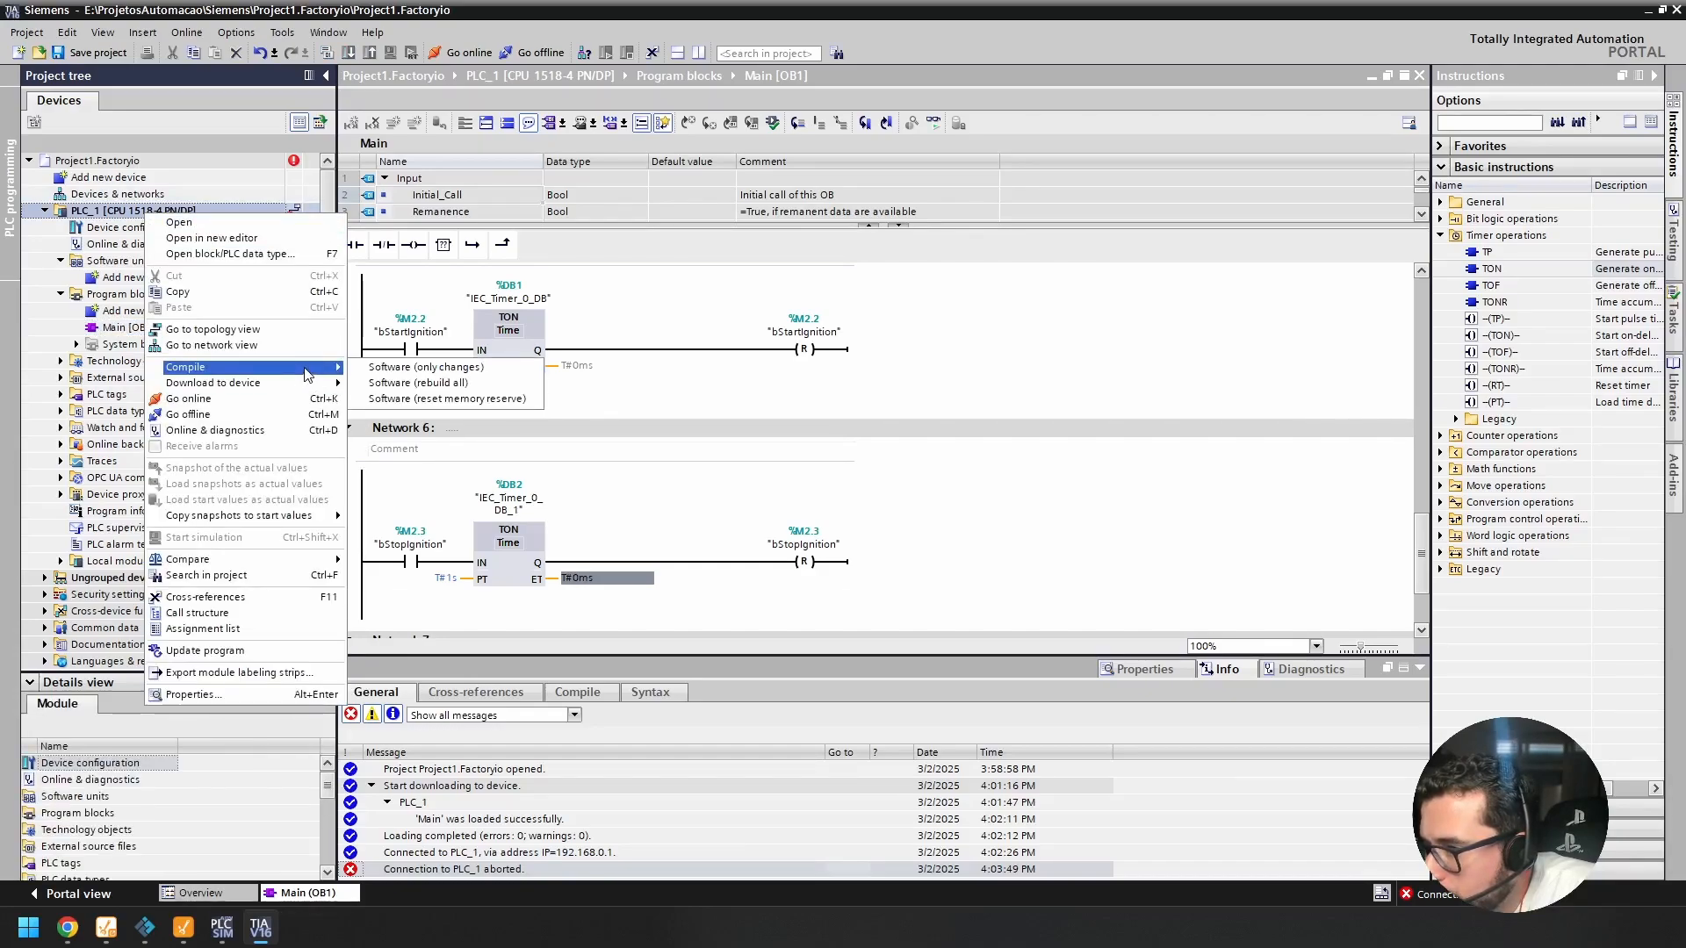
{"action": "left_click", "coordinate": [481, 384]}
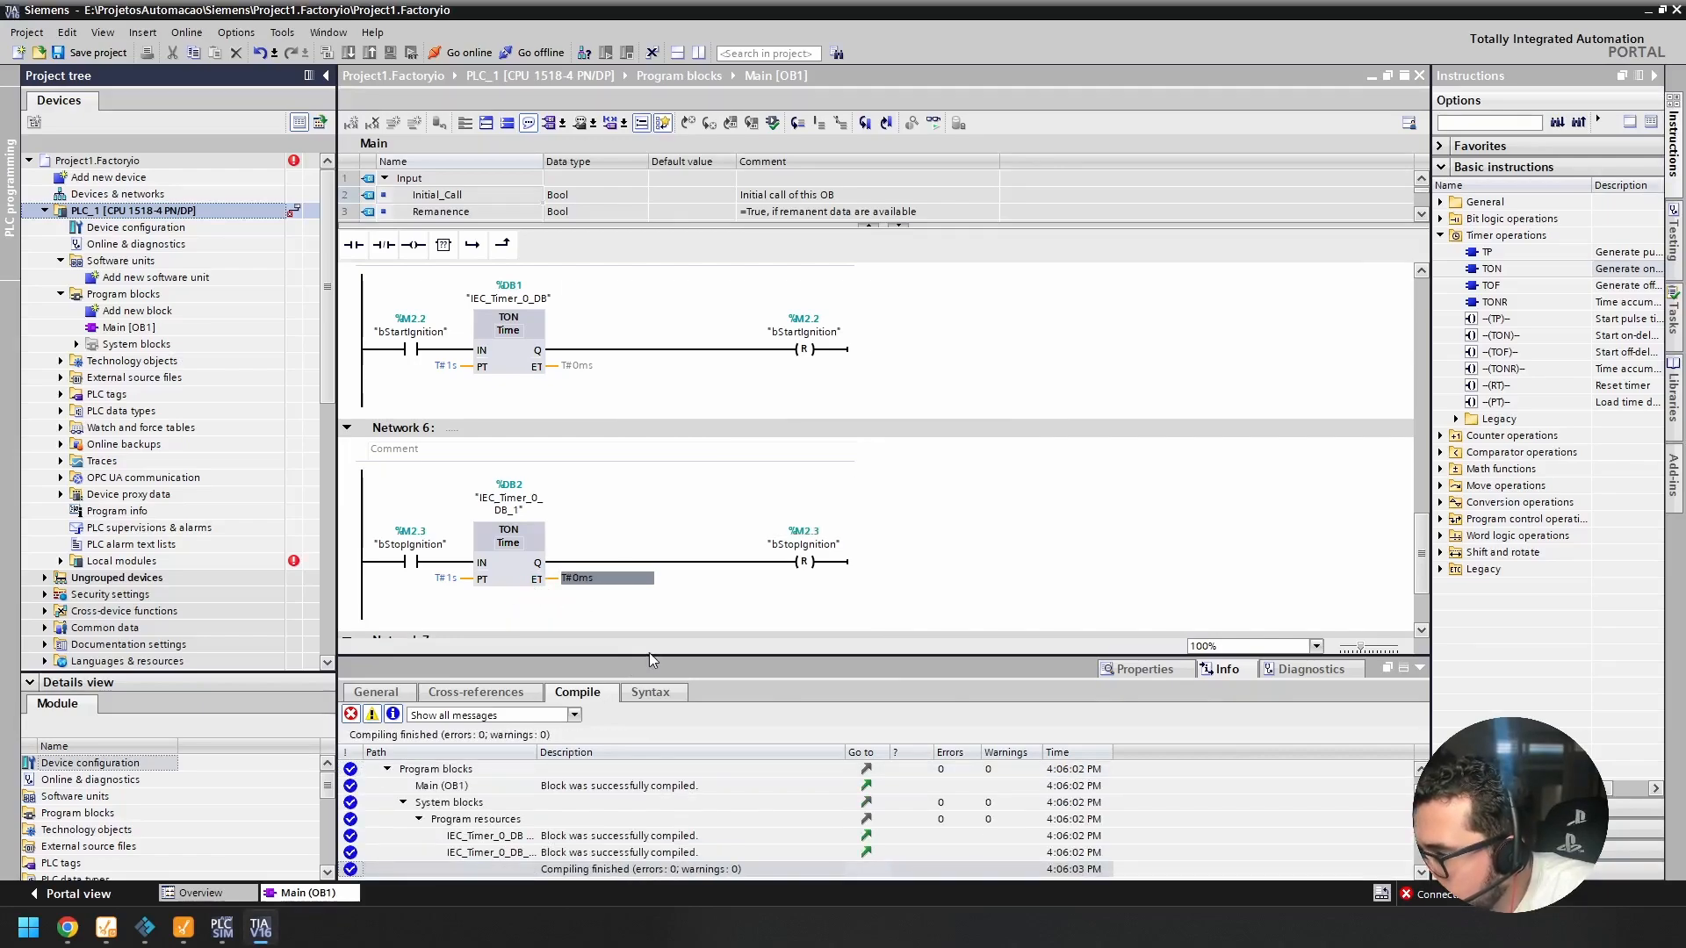
{"action": "left_click_drag", "start_coordinate": [649, 657], "coordinate": [659, 583]}
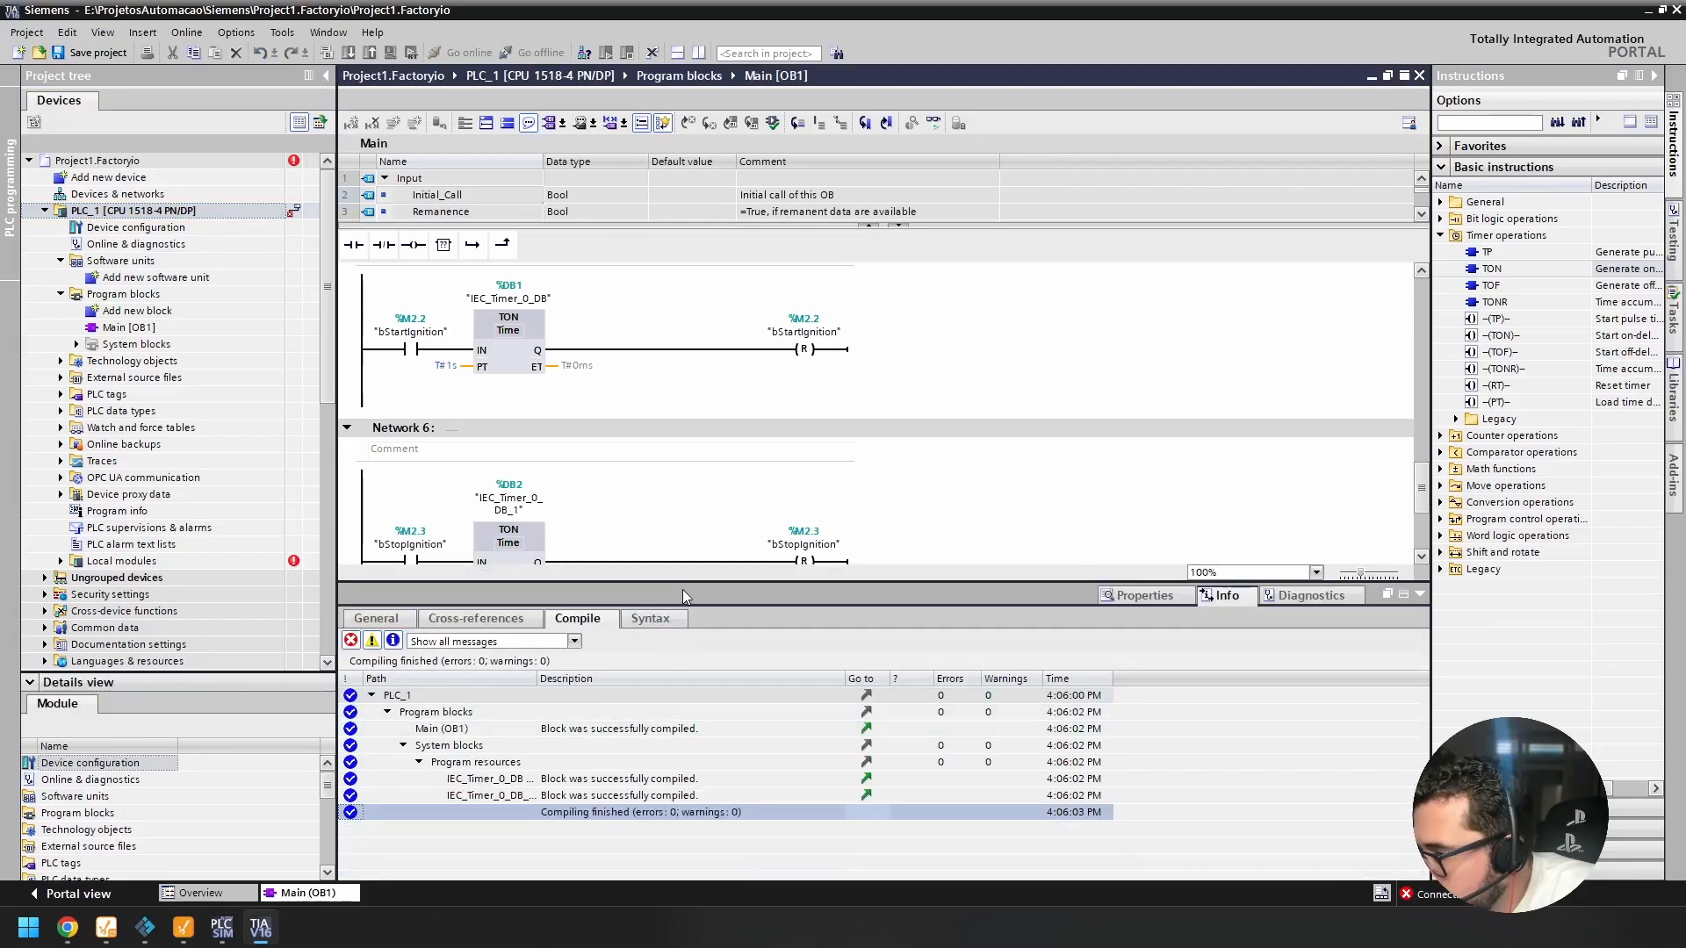
Step: Try to download only the software changes to PLC_1, expand the Program check in the load preview and cancel the download
{"action": "right_click", "coordinate": [234, 212]}
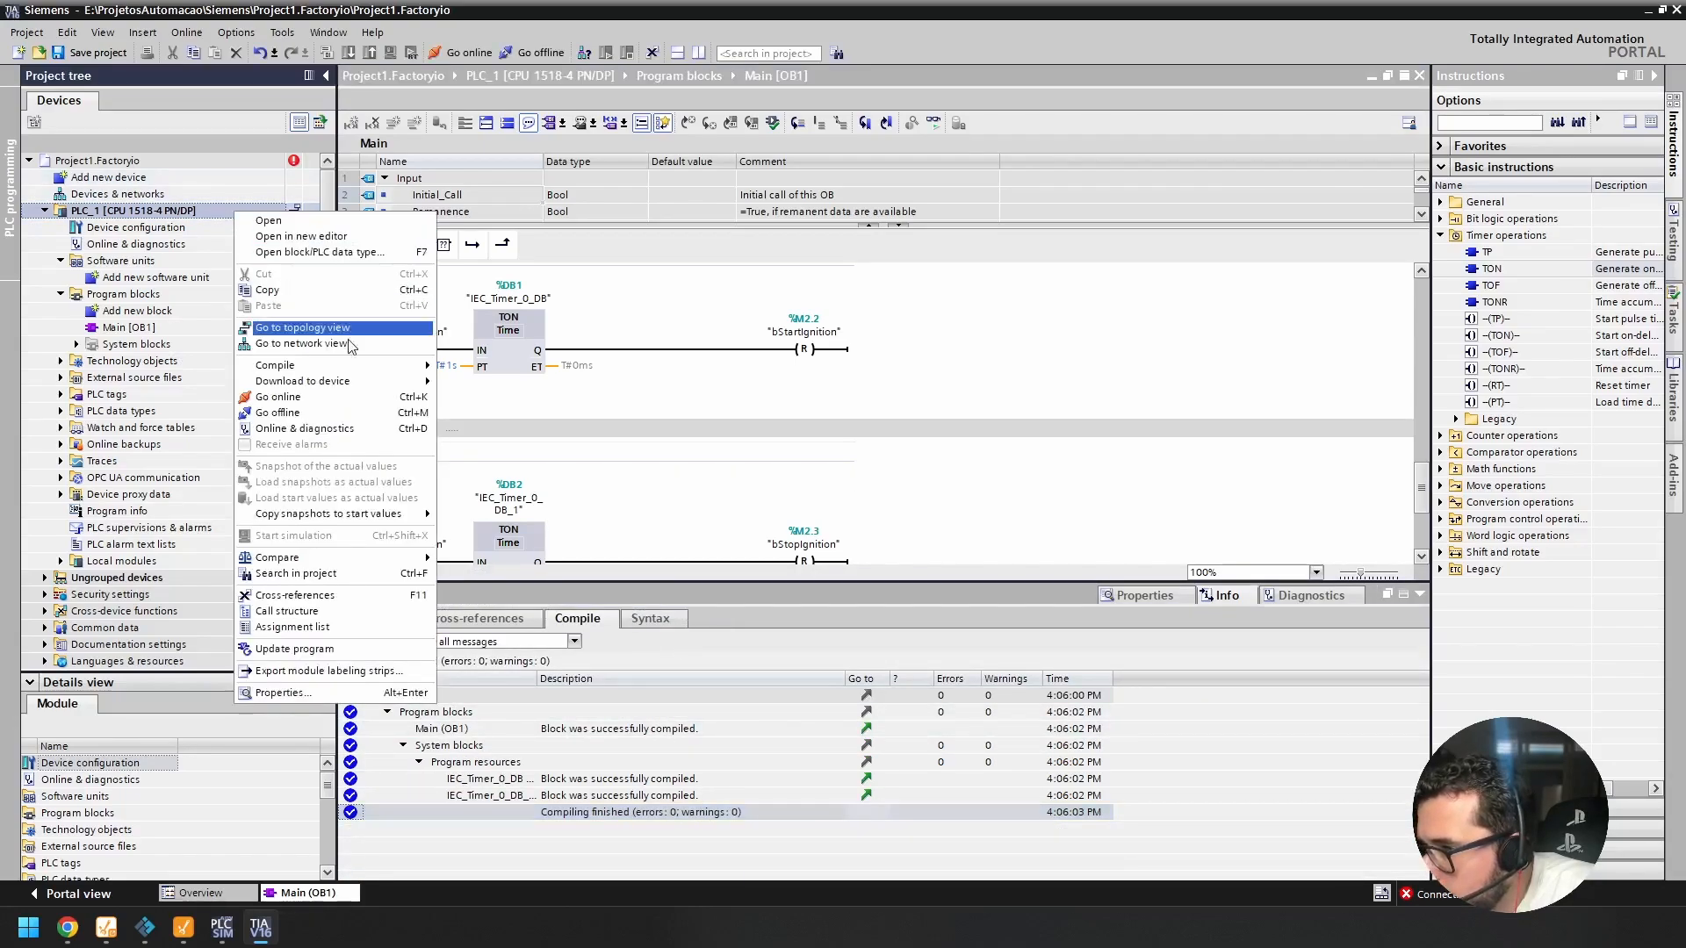
{"action": "mouse_move", "coordinate": [358, 389]}
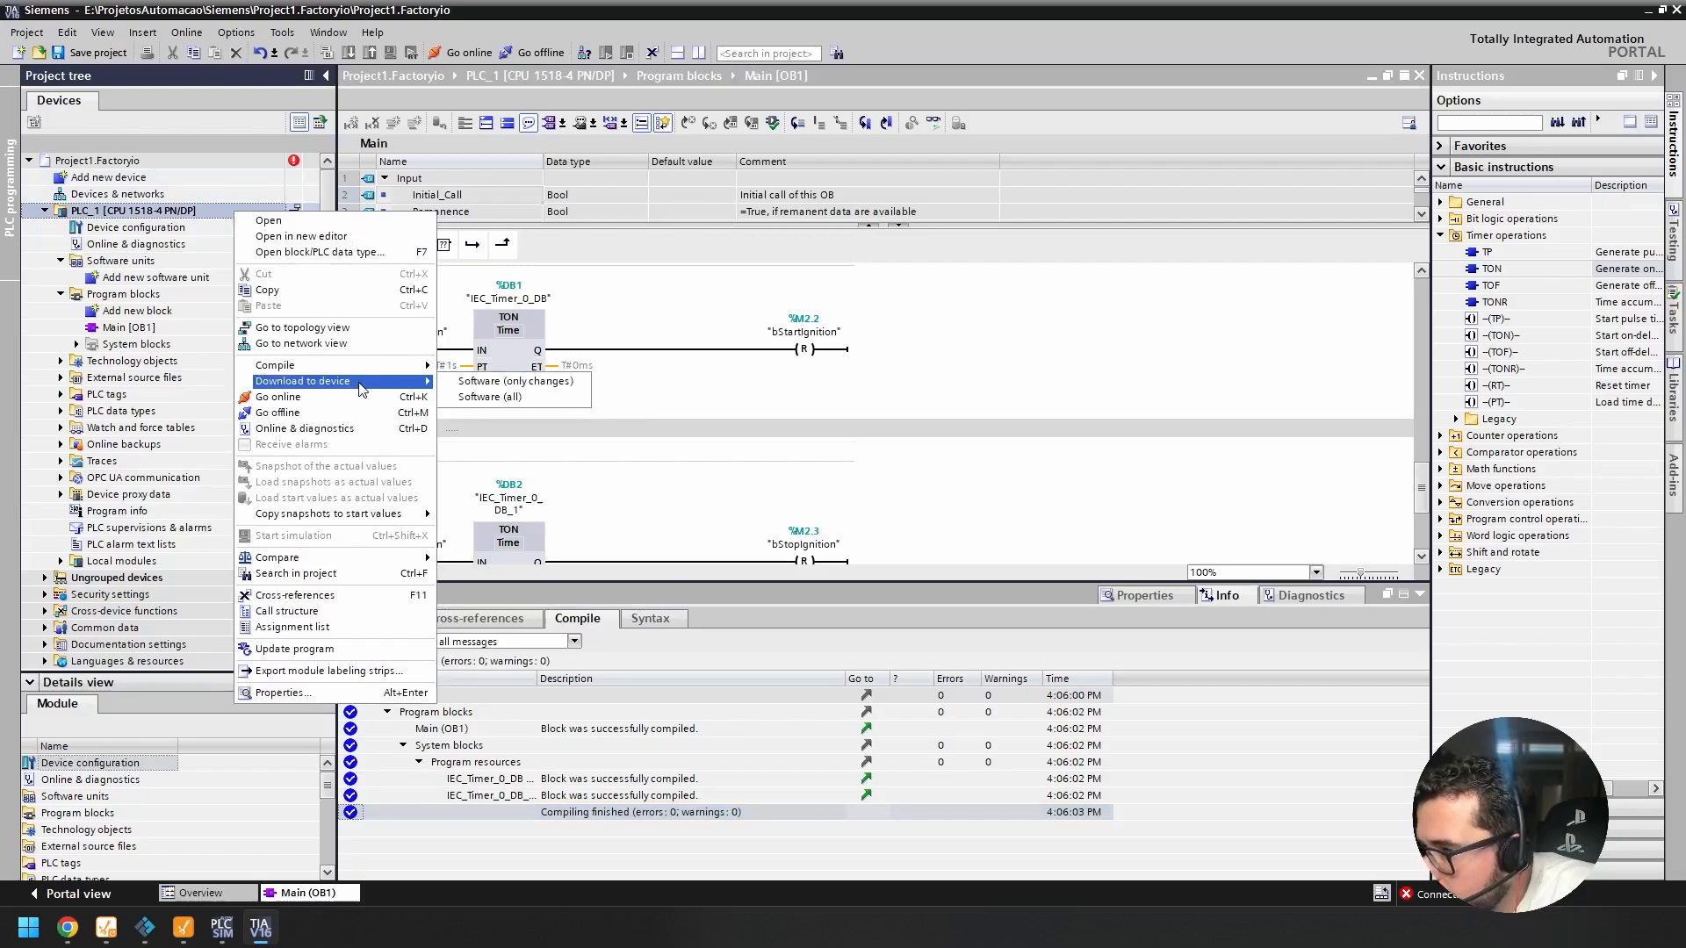
{"action": "left_click", "coordinate": [480, 383]}
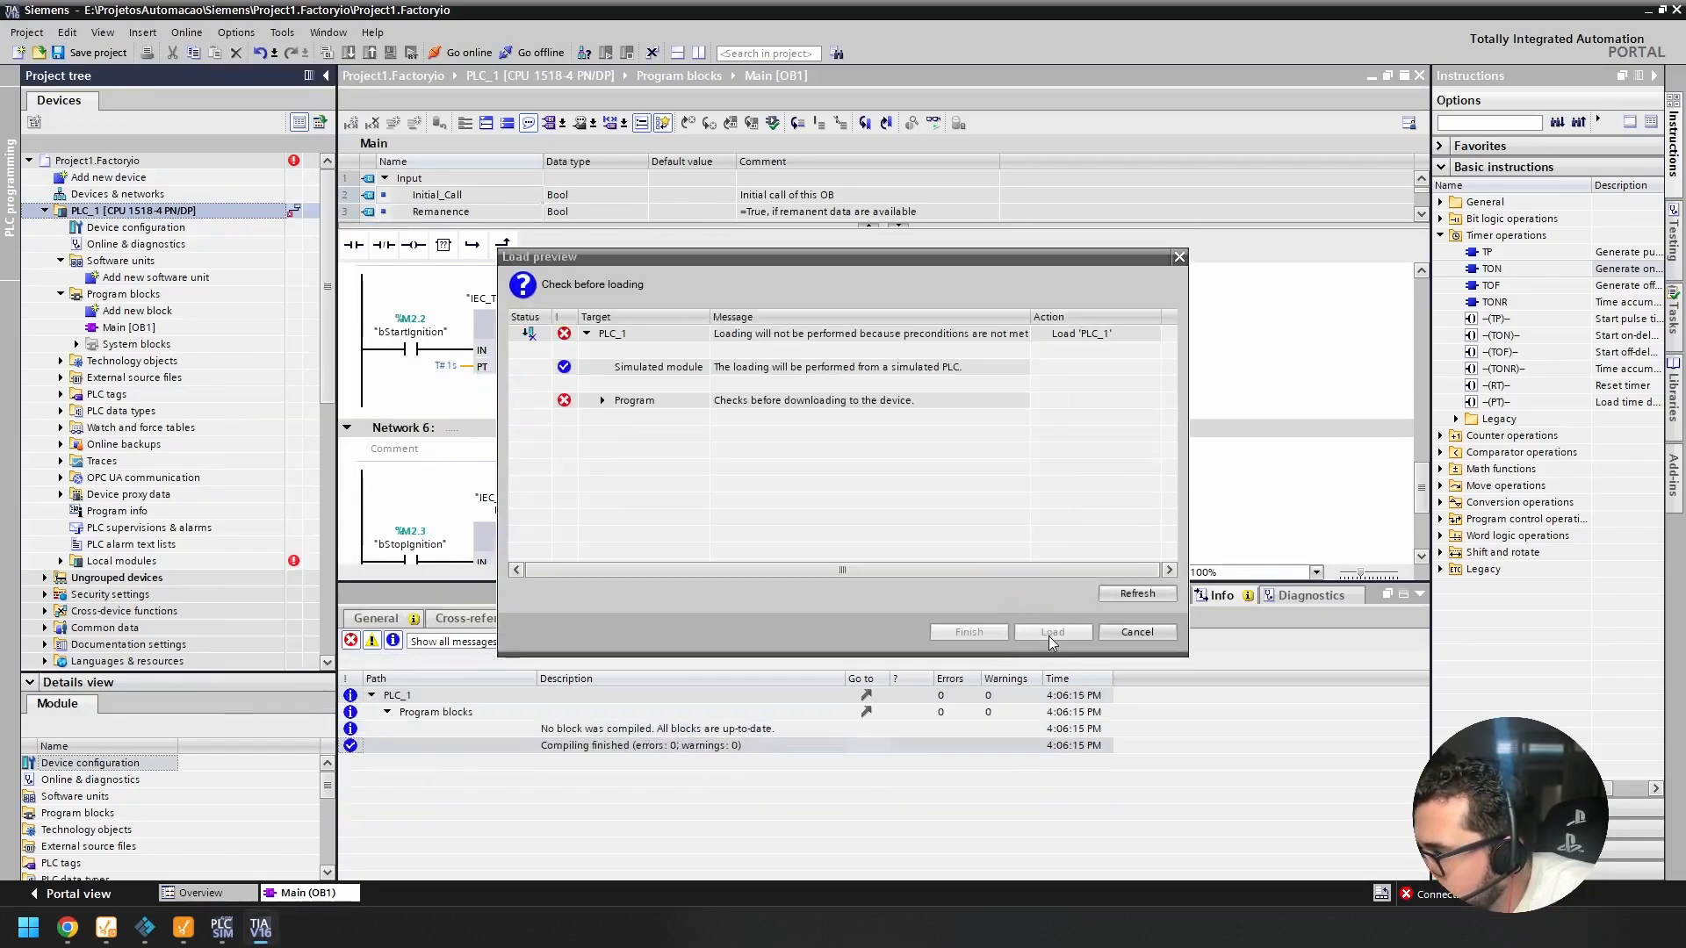
{"action": "left_click", "coordinate": [604, 401]}
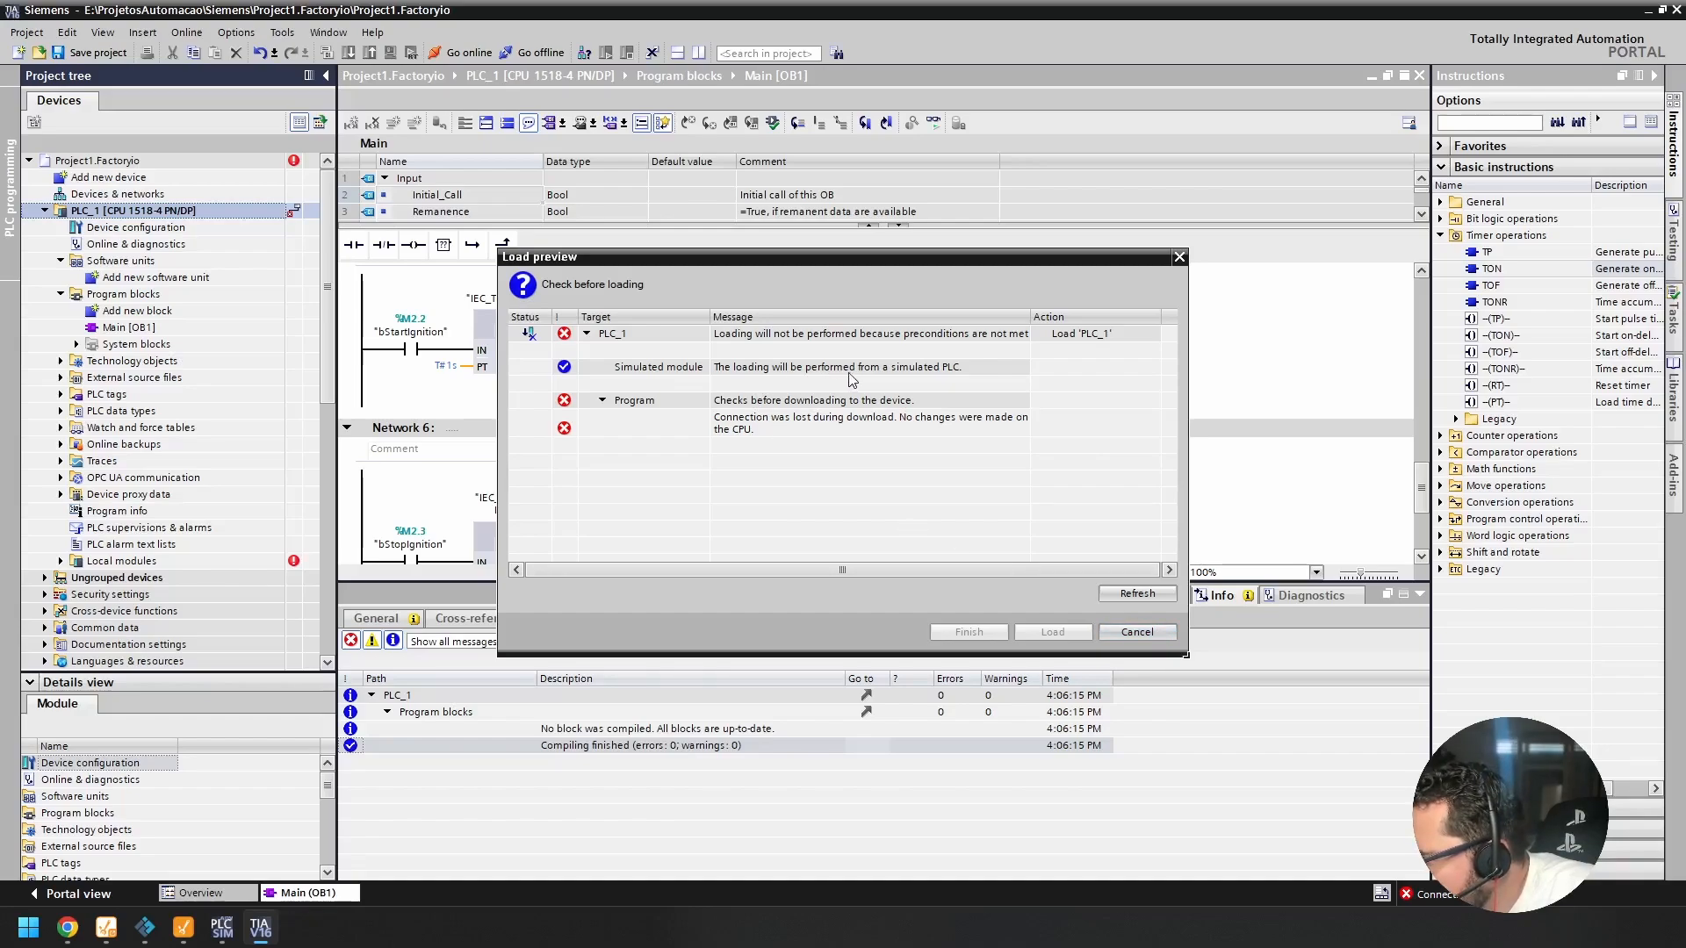
{"action": "left_click", "coordinate": [1137, 632]}
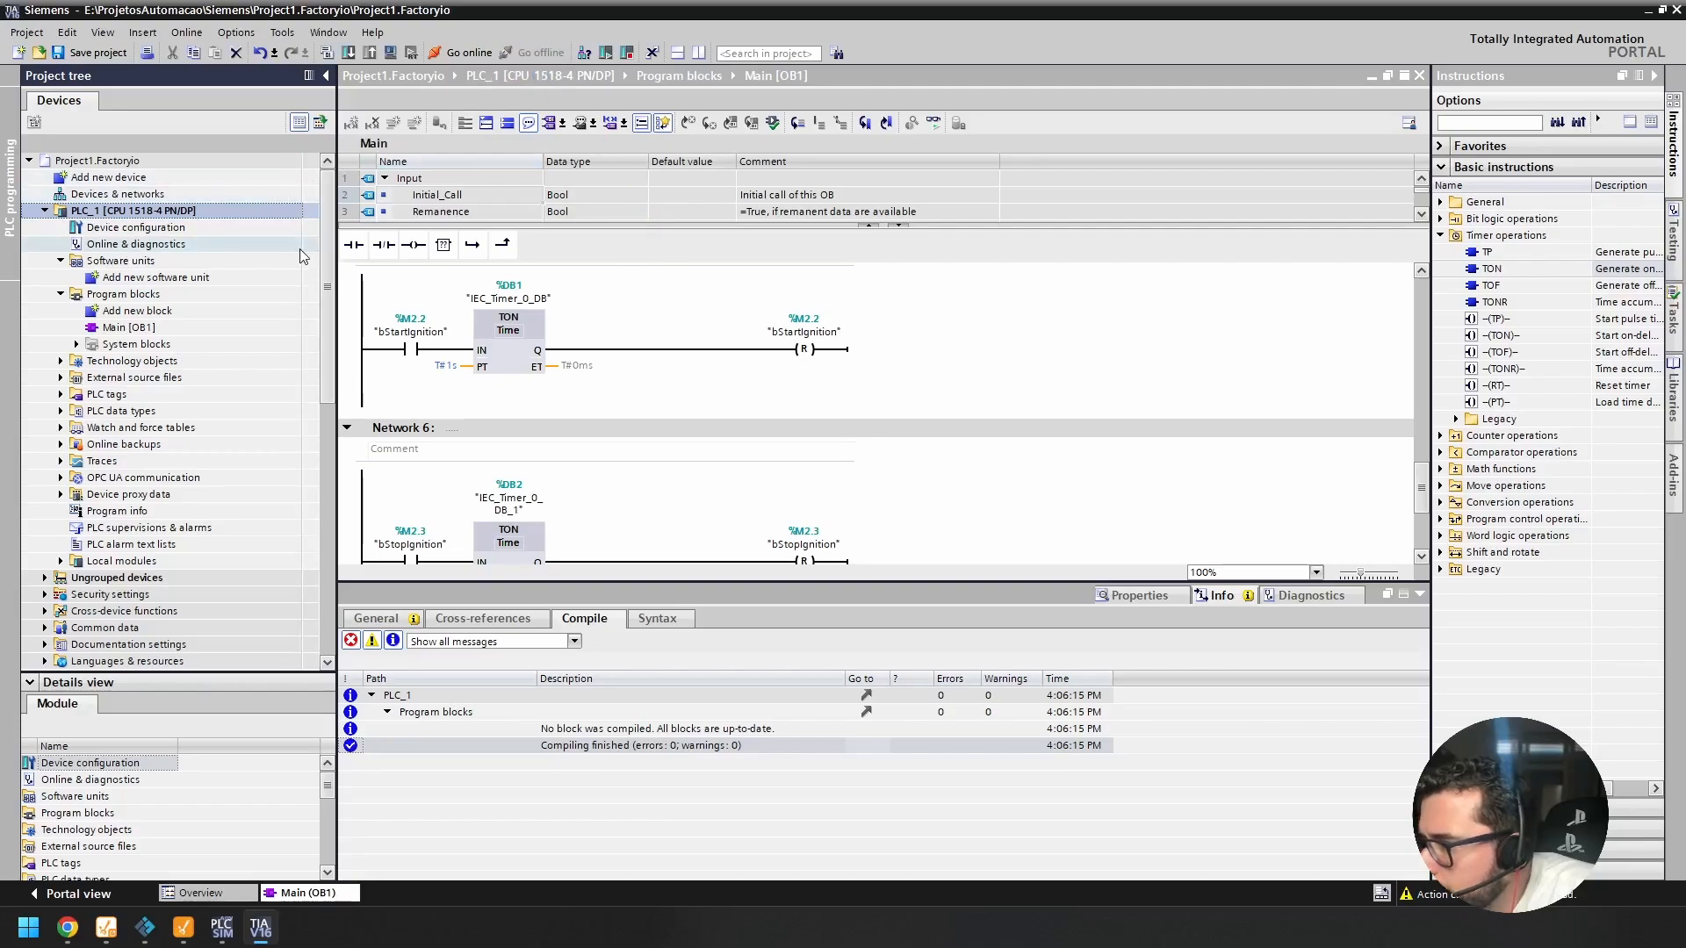
Step: Download only the software changes to PLC_1, with the Stop modules action set to Stop all, and finish the load
{"action": "right_click", "coordinate": [240, 210]}
{"action": "mouse_move", "coordinate": [345, 425]}
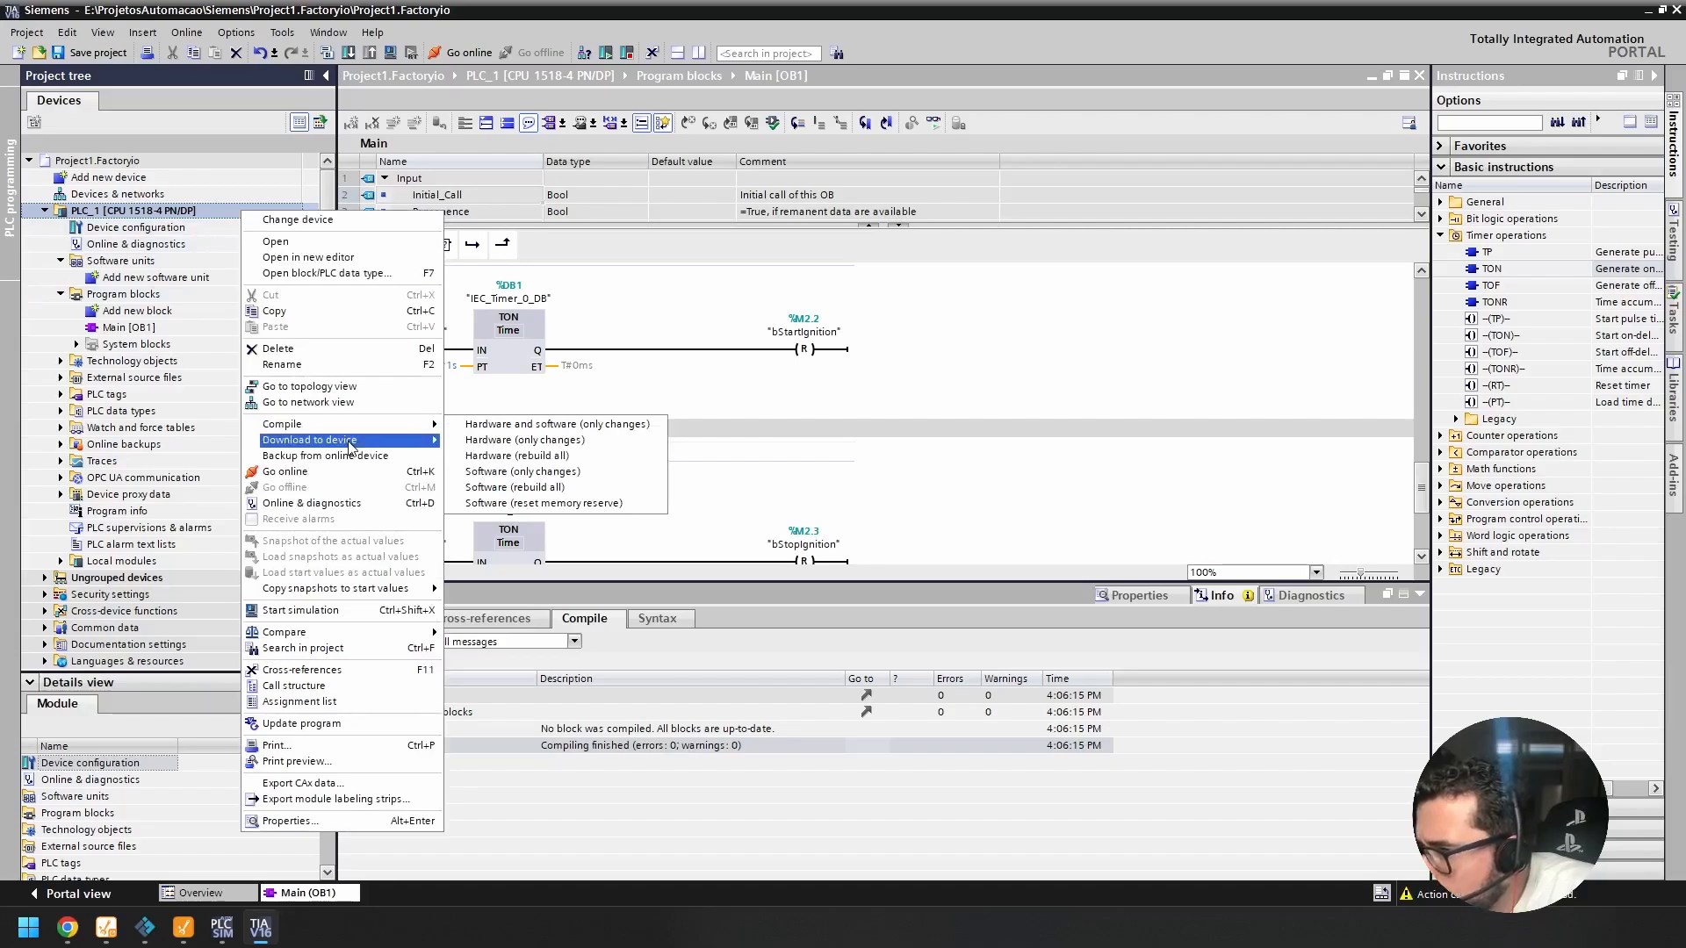
{"action": "left_click", "coordinate": [525, 473]}
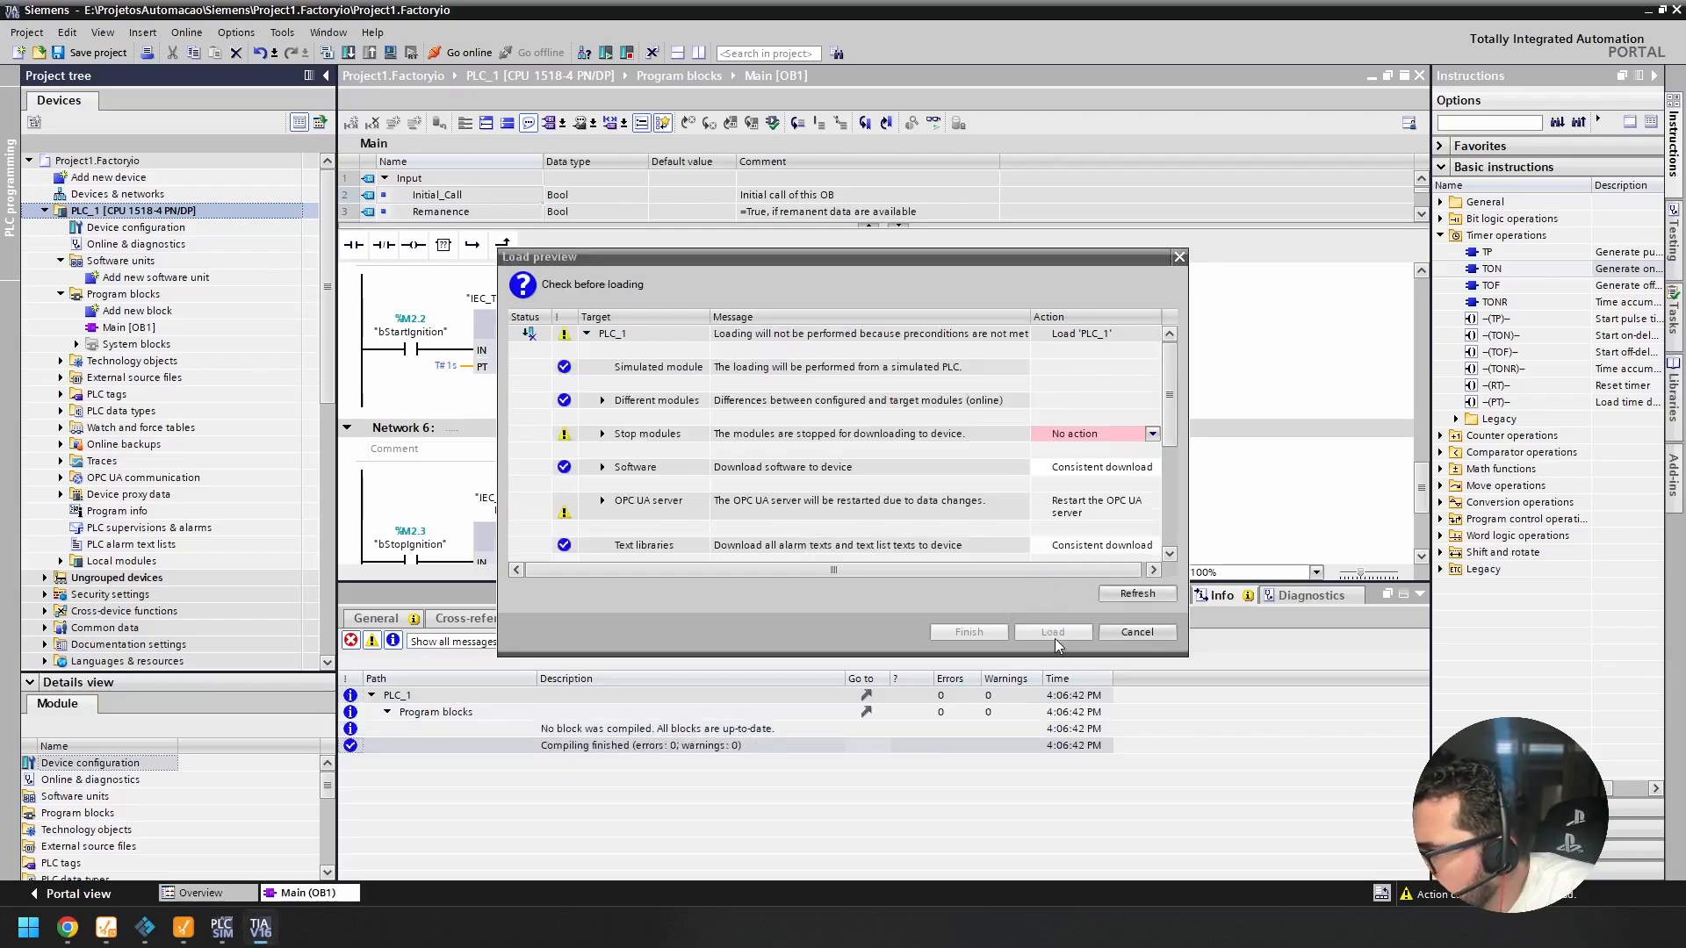
{"action": "left_click", "coordinate": [1152, 435]}
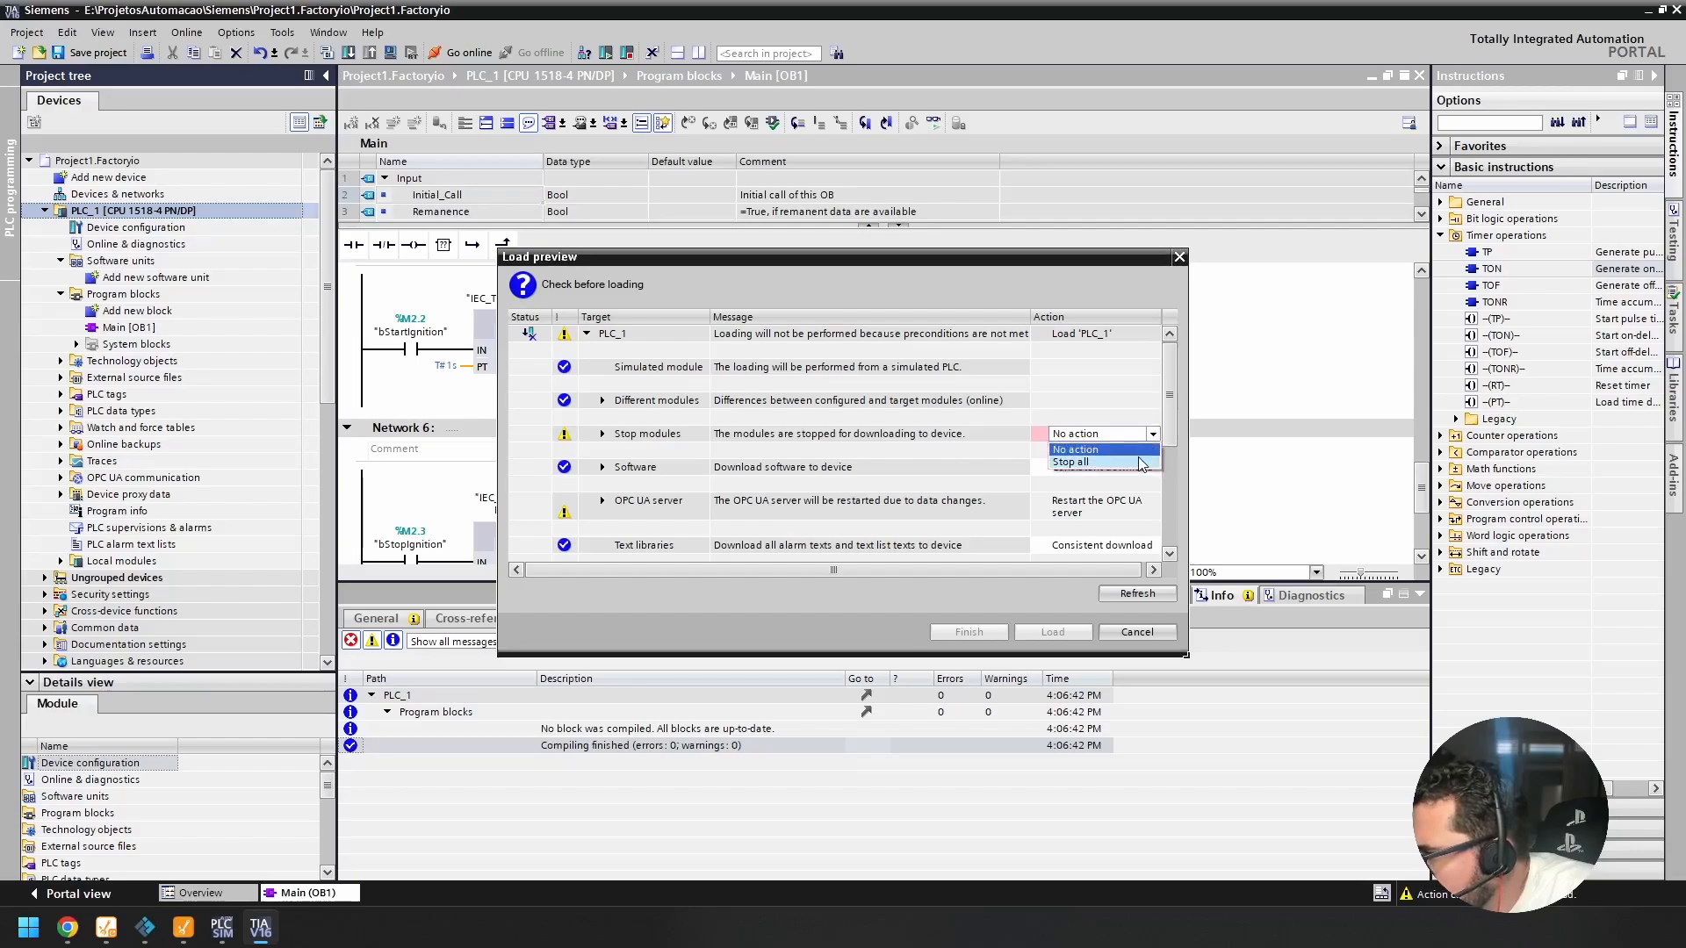
{"action": "left_click", "coordinate": [1141, 462]}
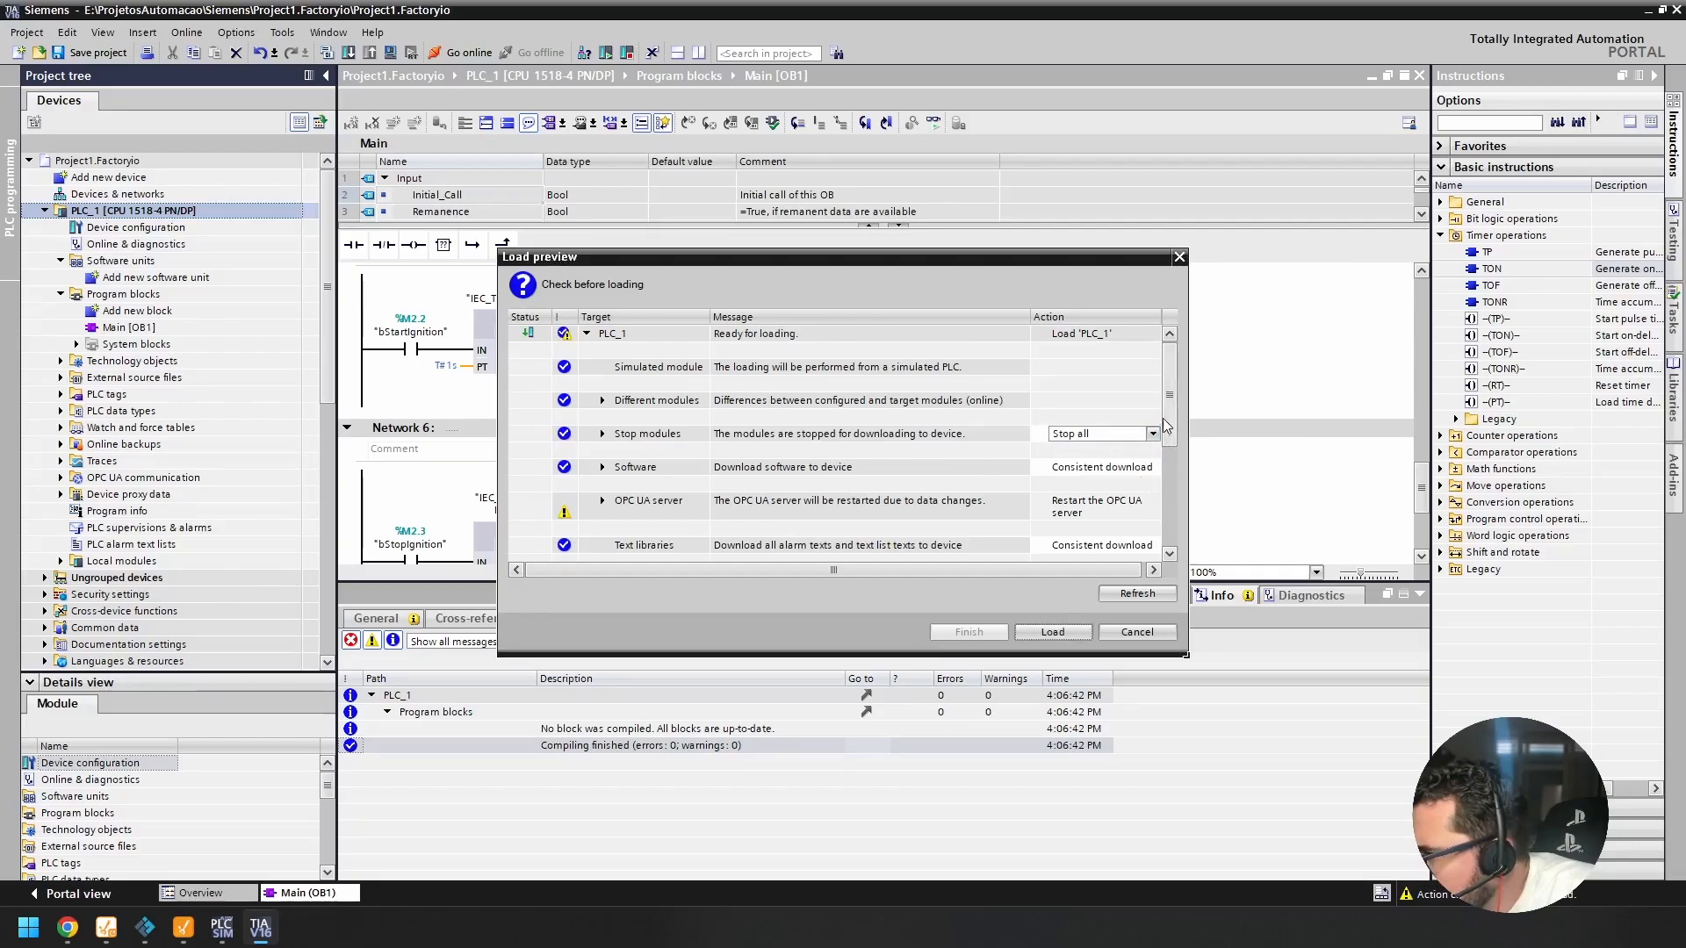
{"action": "left_click_drag", "start_coordinate": [1169, 409], "coordinate": [1137, 550]}
{"action": "left_click", "coordinate": [1066, 622]}
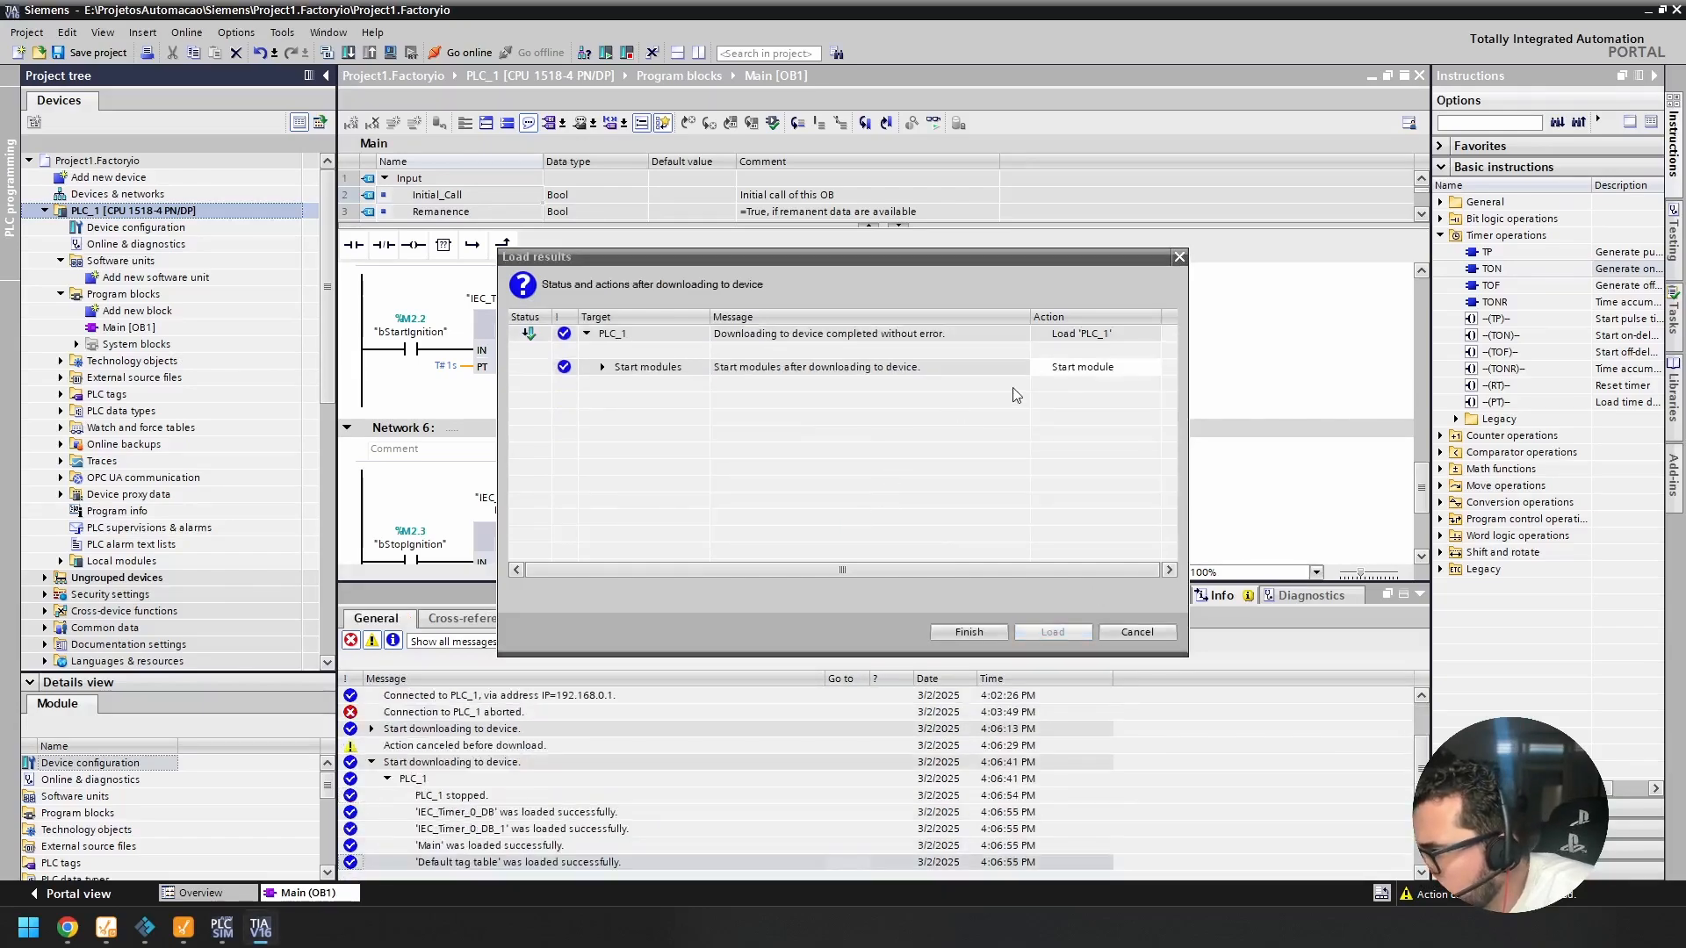
{"action": "left_click", "coordinate": [1001, 629]}
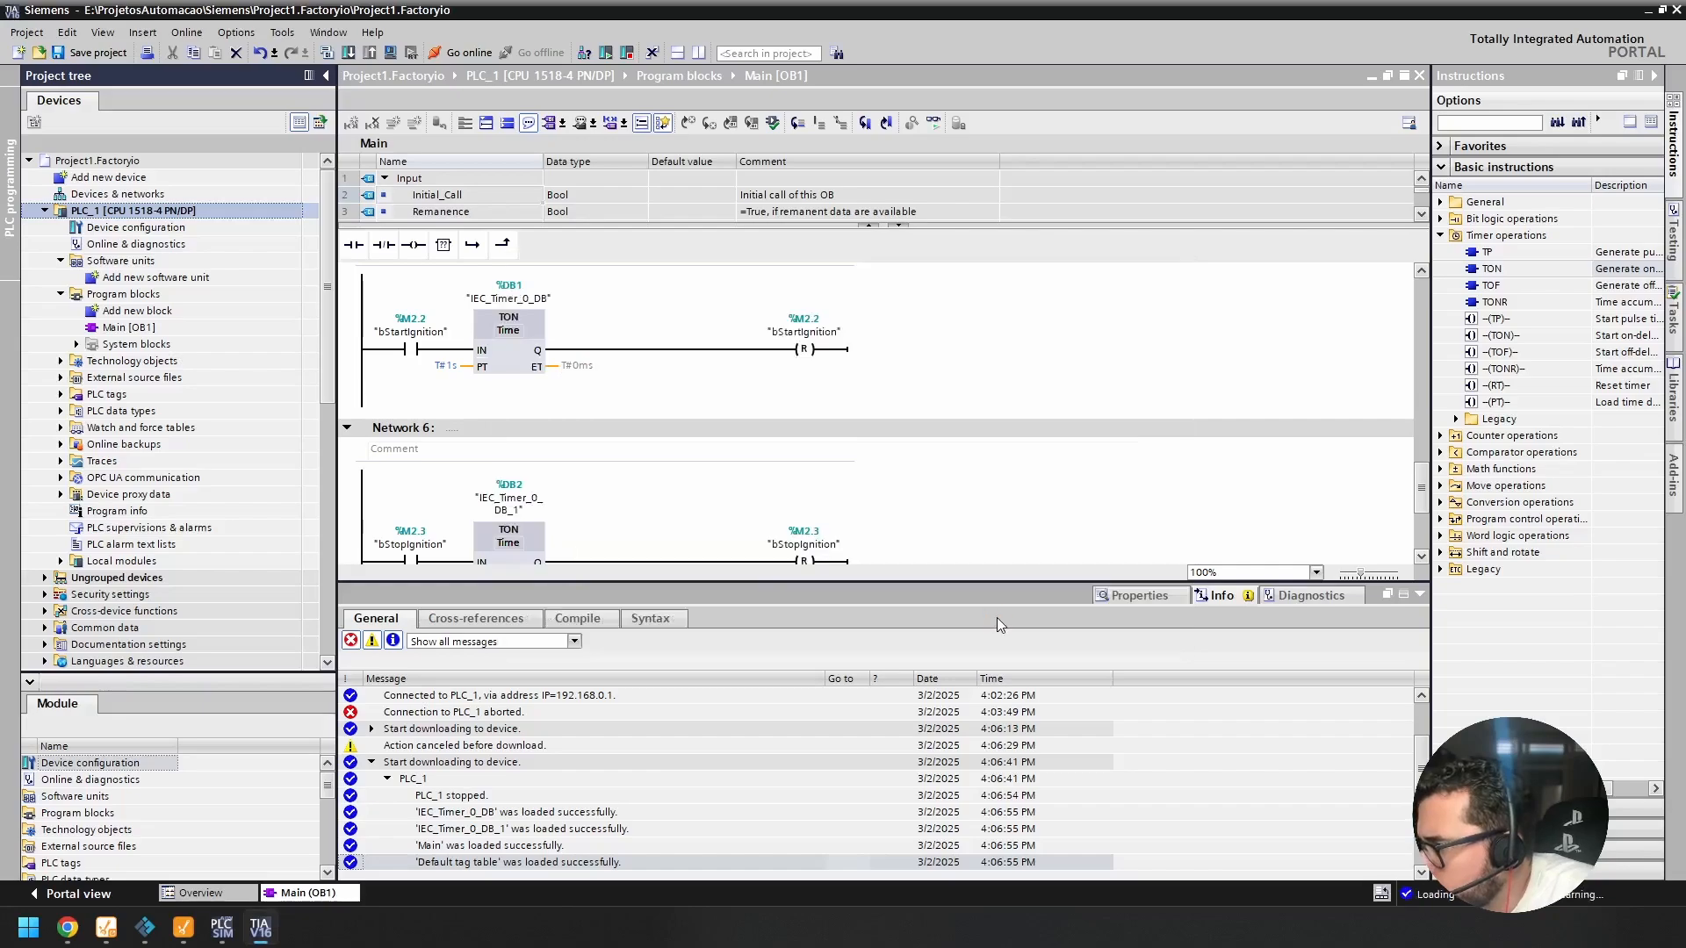
{"action": "left_click", "coordinate": [518, 779]}
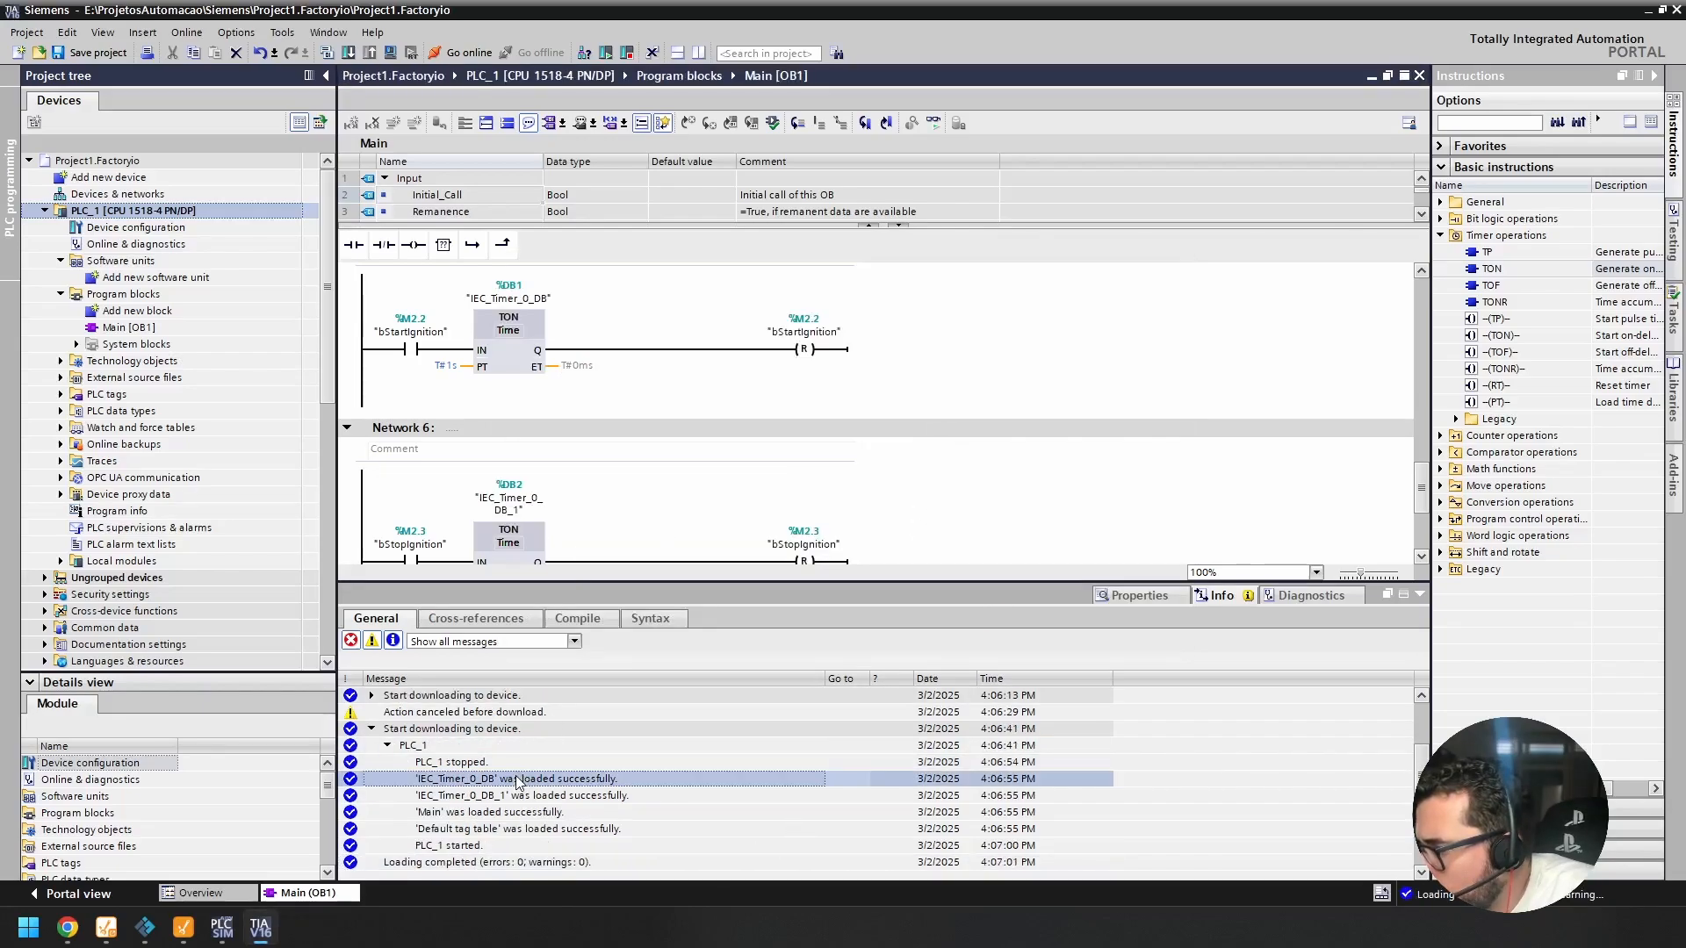
{"action": "left_click", "coordinate": [497, 797]}
{"action": "left_click", "coordinate": [532, 779]}
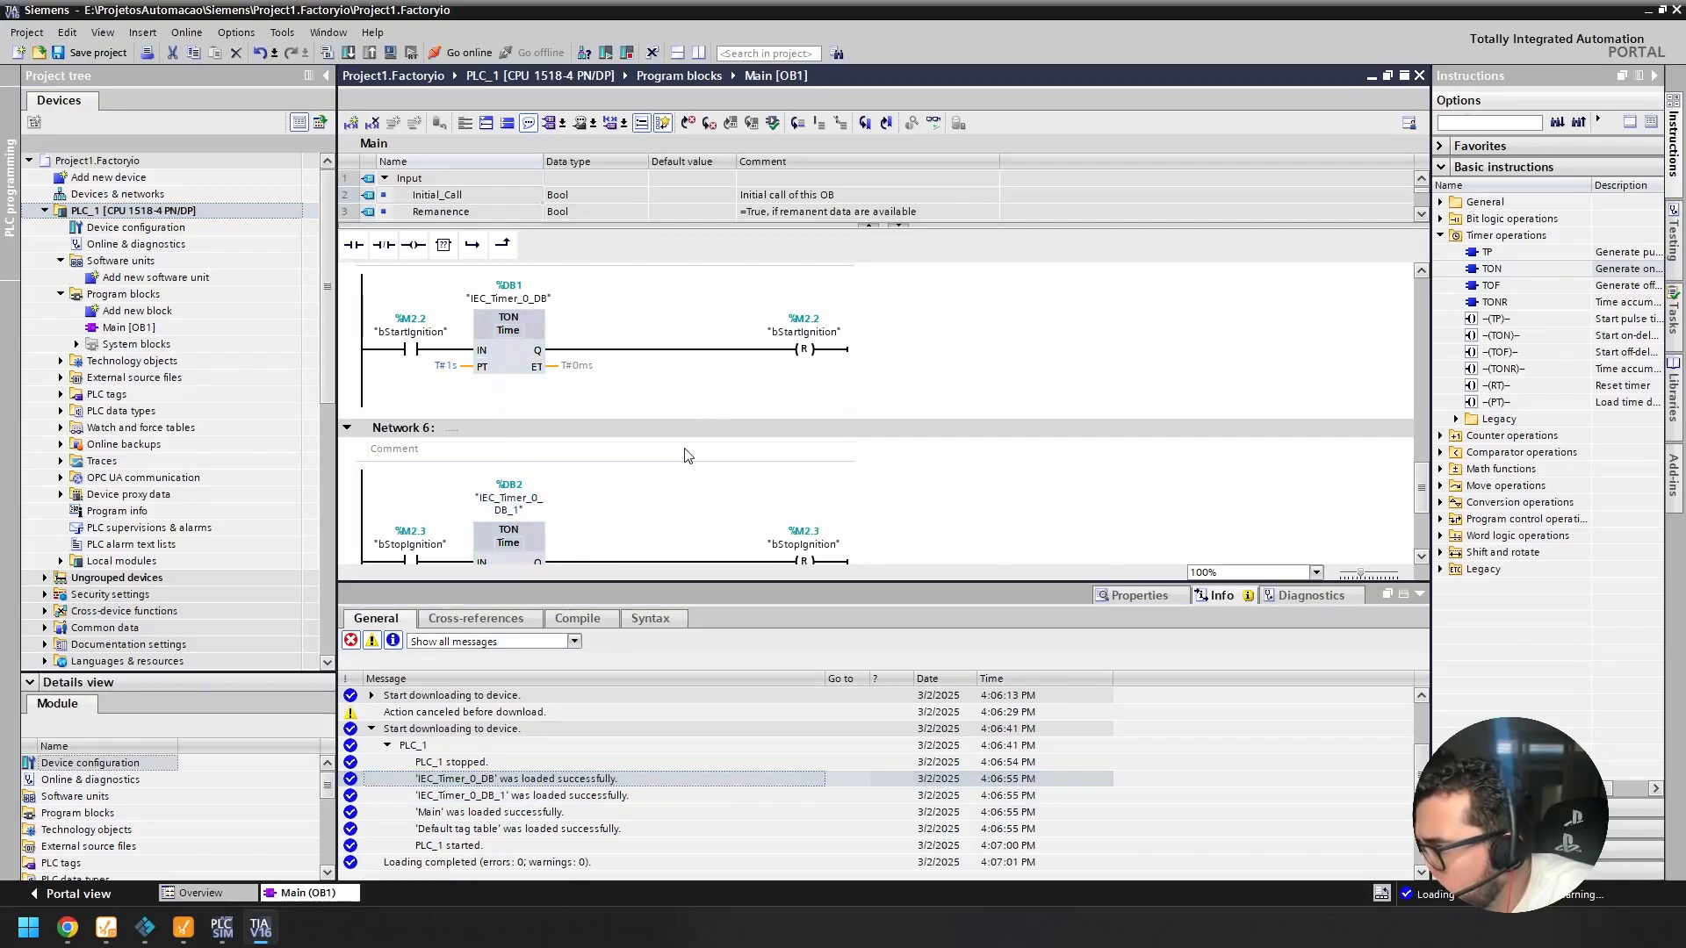
Step: Show Network 5 of Main with online monitoring on, place Ignition Designer beside it and trigger the Start button
{"action": "mouse_move", "coordinate": [233, 936]}
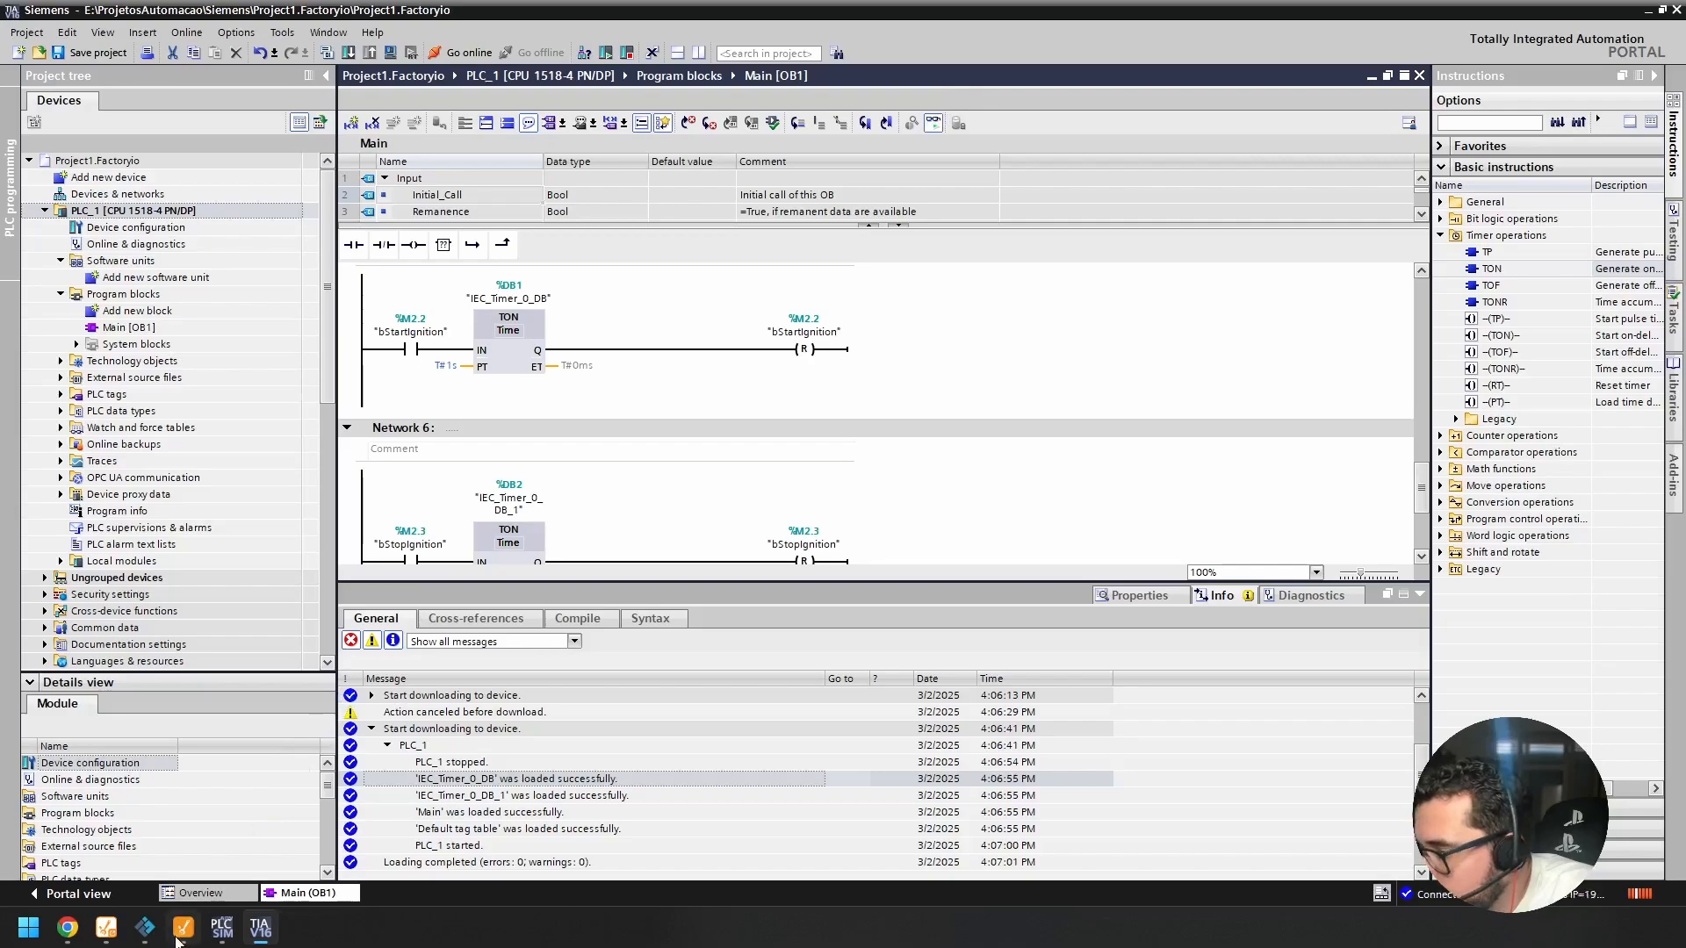
{"action": "left_click", "coordinate": [178, 936]}
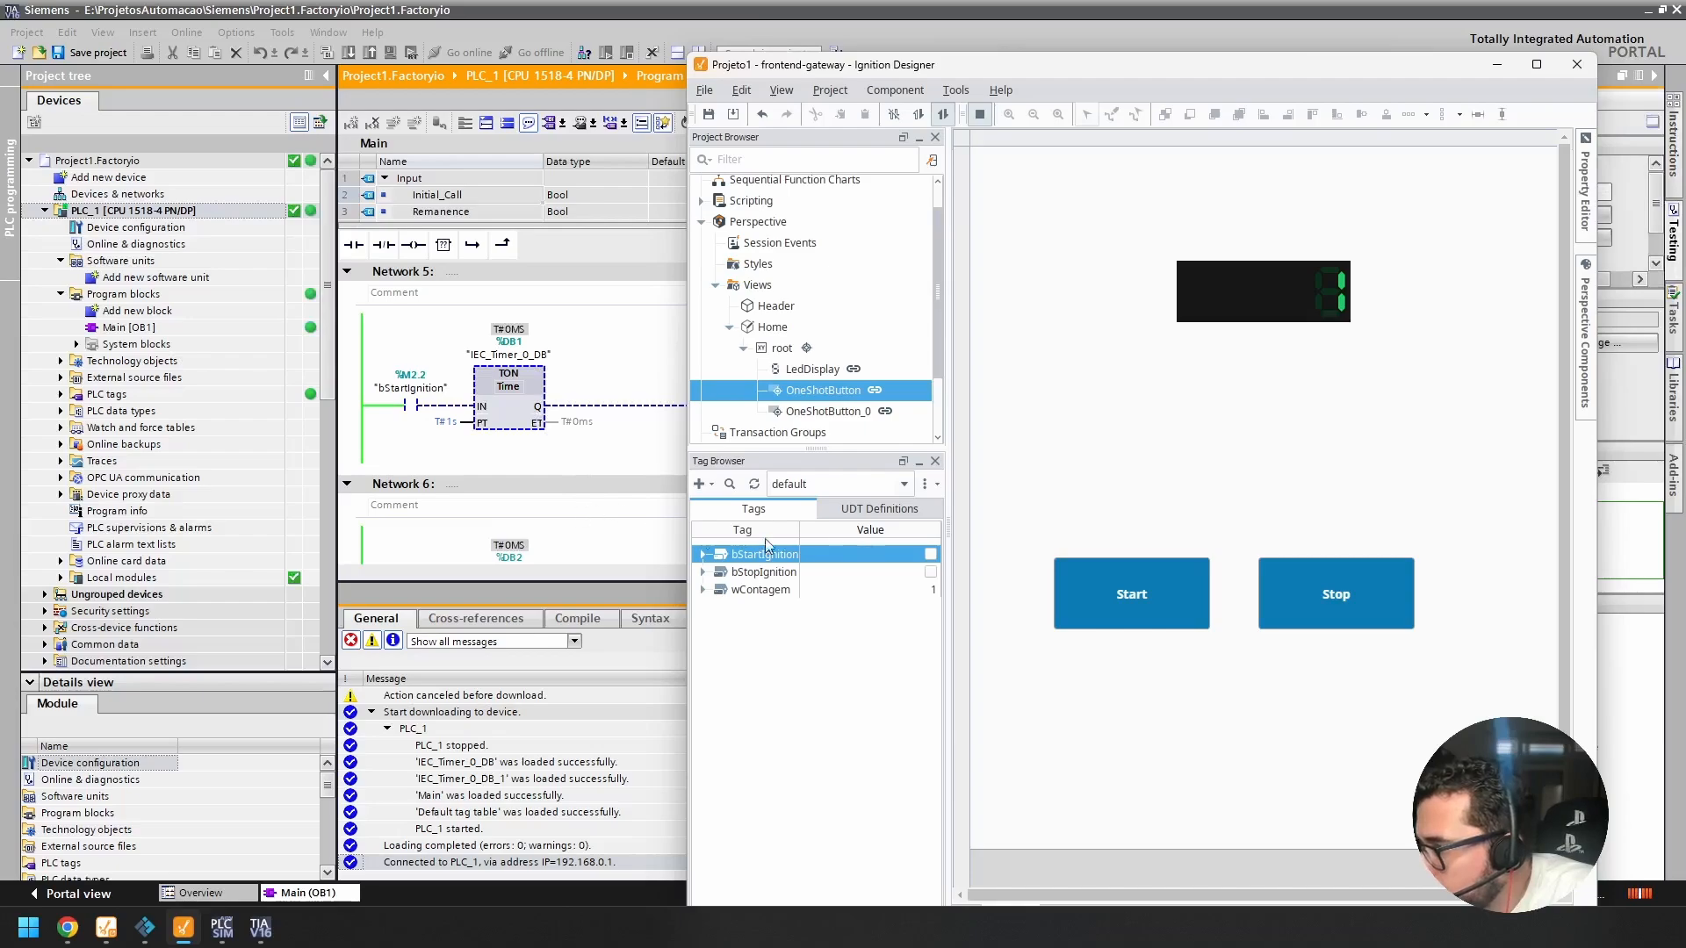
{"action": "left_click", "coordinate": [573, 506]}
{"action": "scroll", "coordinate": [620, 504], "scroll_direction": "down", "scroll_amount": 3}
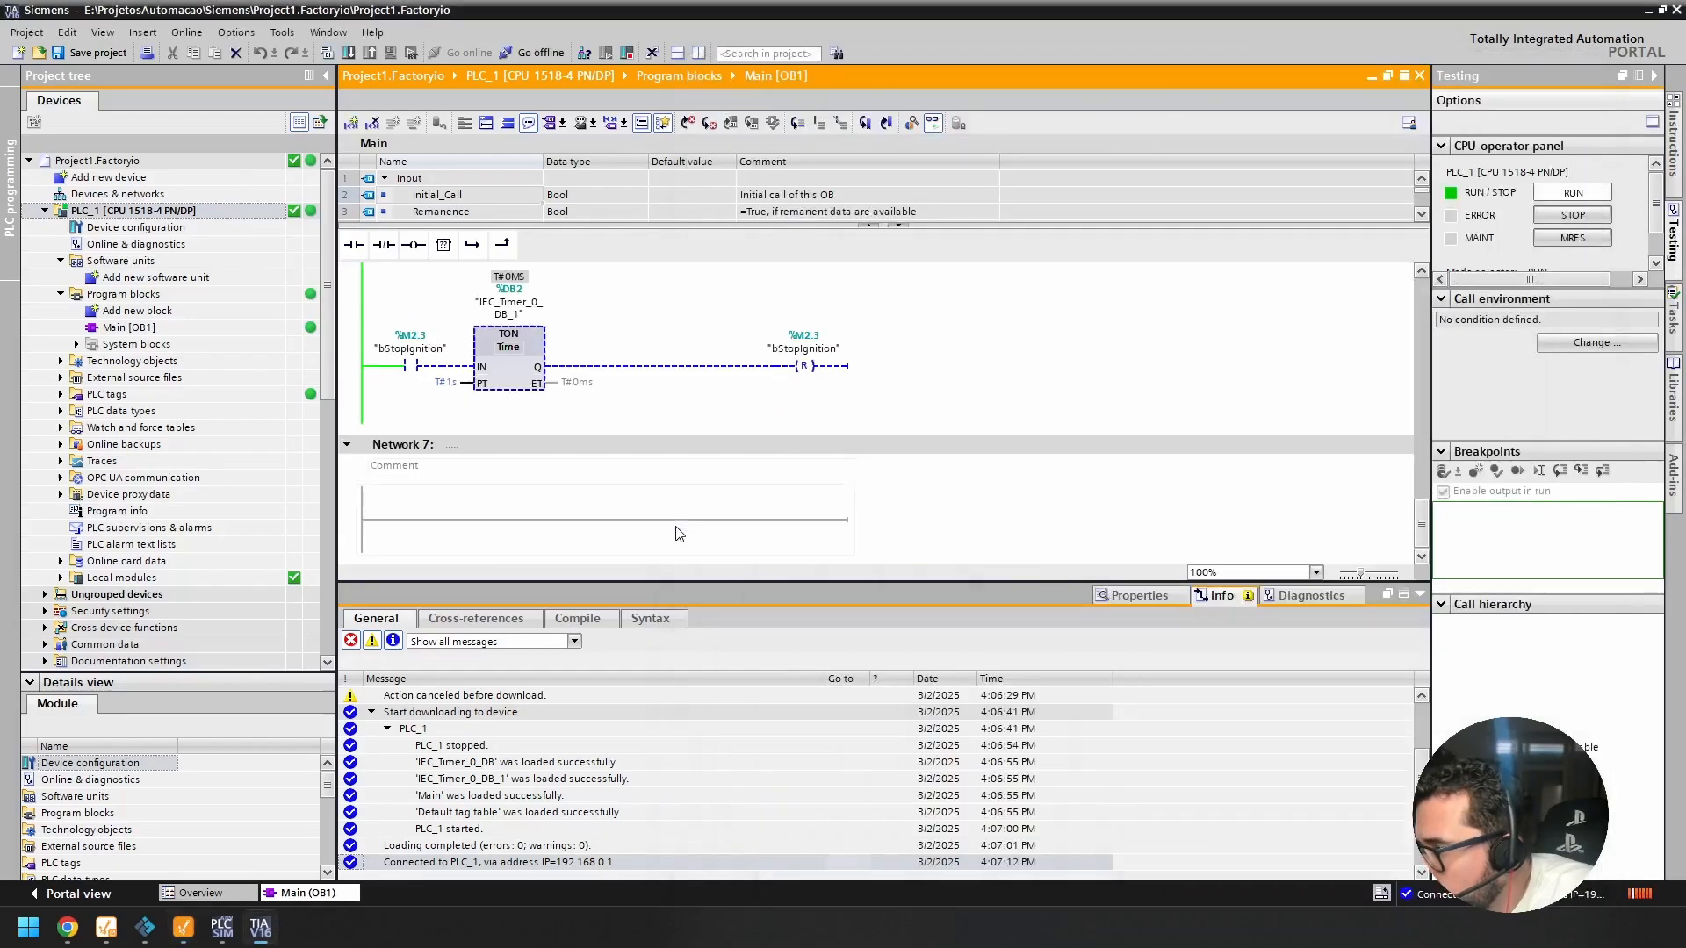
{"action": "scroll", "coordinate": [676, 525], "scroll_direction": "up", "scroll_amount": 1}
{"action": "scroll", "coordinate": [676, 525], "scroll_direction": "up", "scroll_amount": 2}
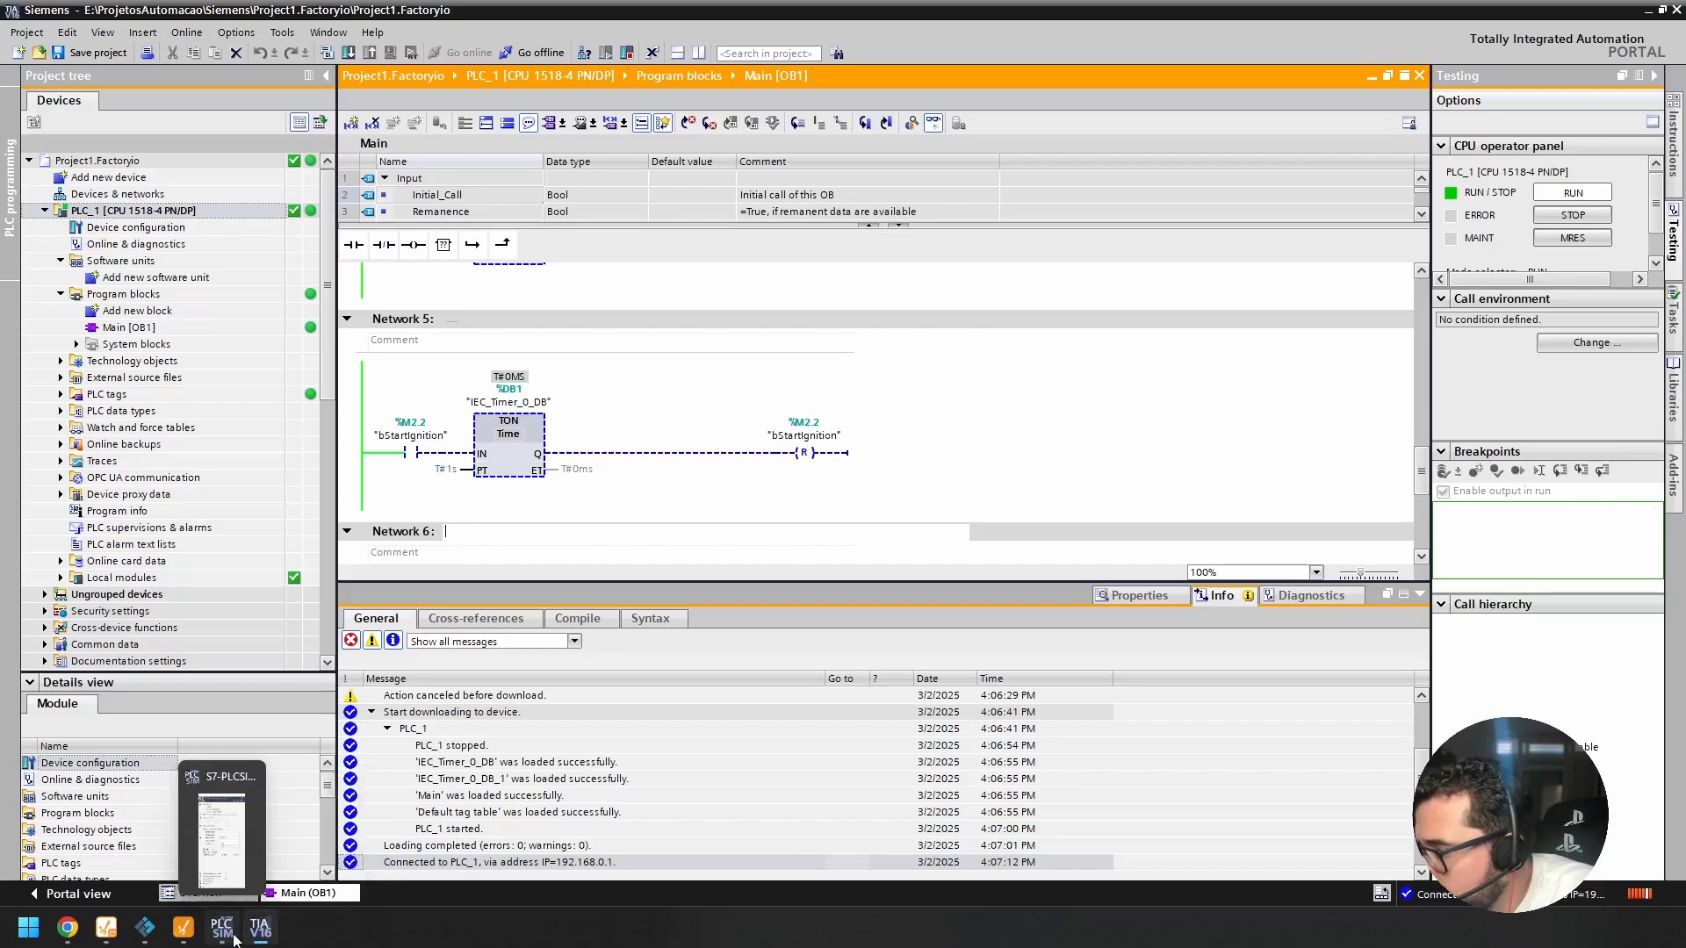
{"action": "left_click", "coordinate": [182, 927]}
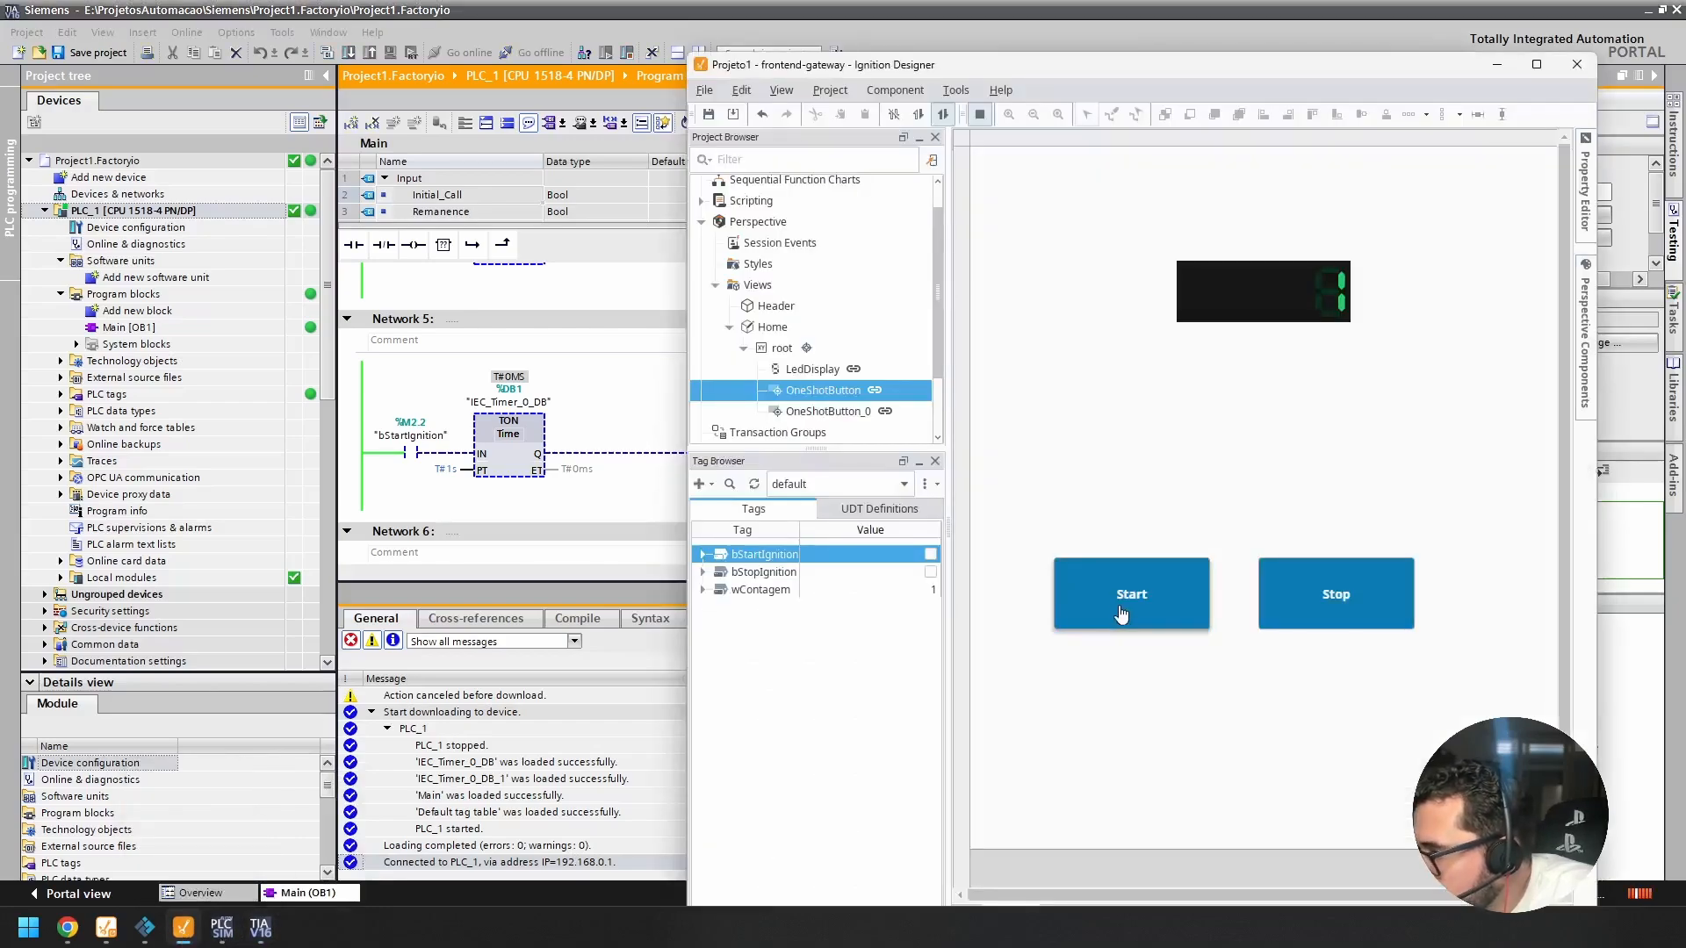
{"action": "left_click_drag", "start_coordinate": [1012, 64], "coordinate": [1059, 40]}
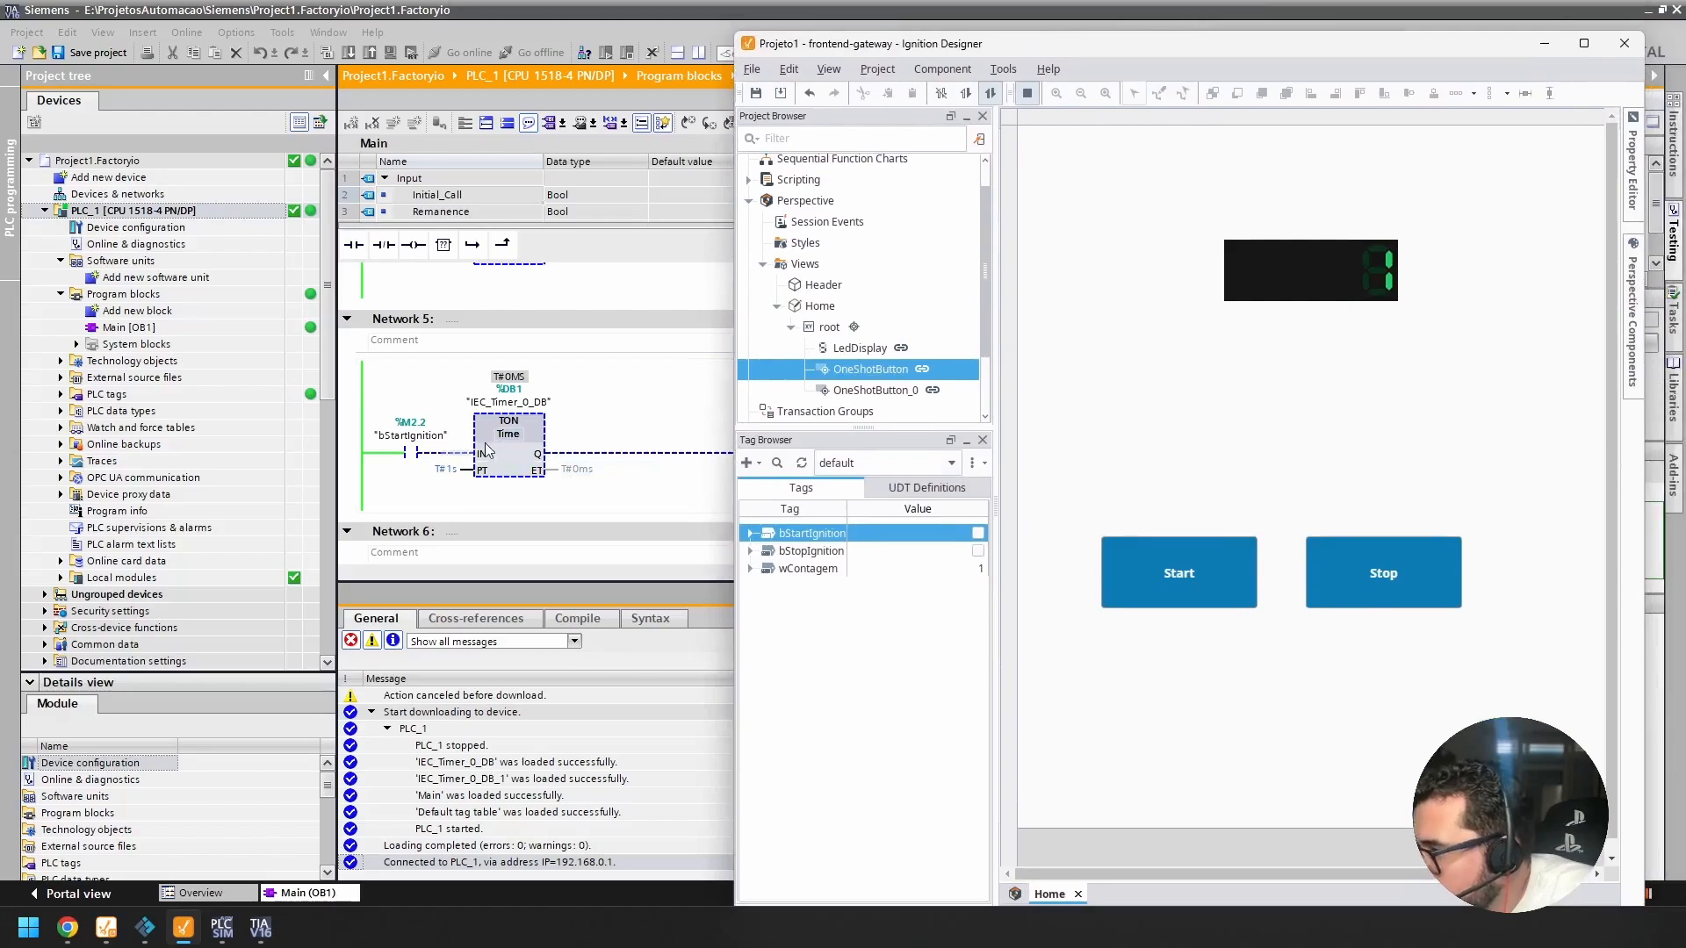
{"action": "left_click", "coordinate": [1164, 564]}
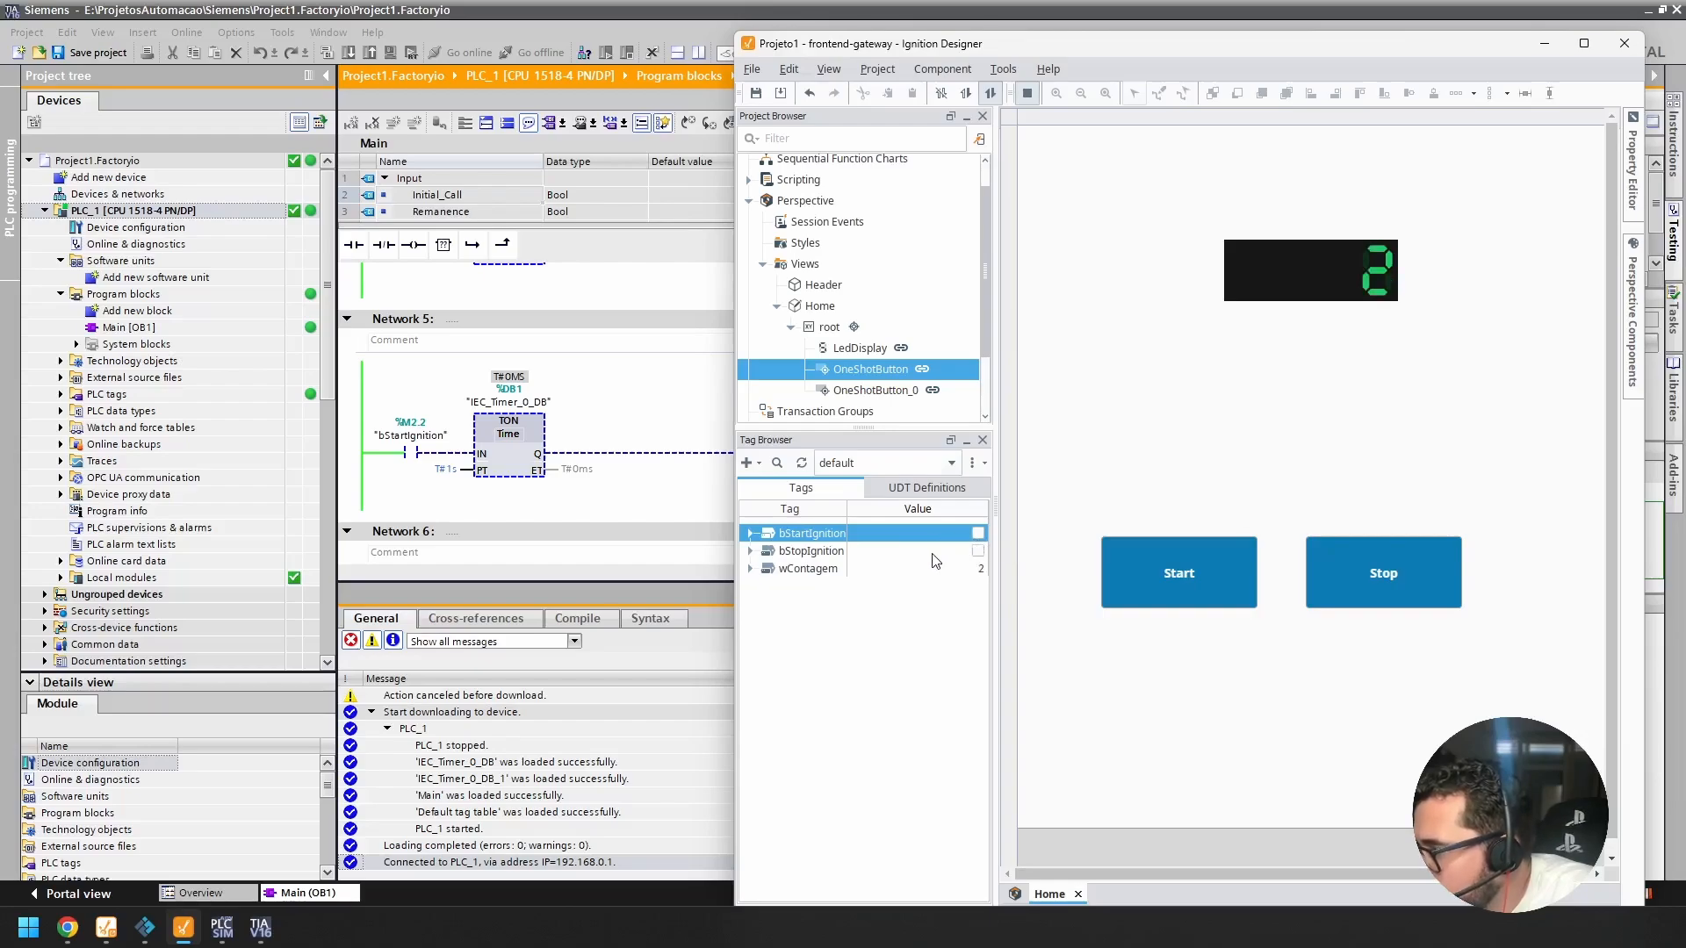
Step: Bring the monitored Network 6 into view in TIA Portal and trigger the Stop button in Ignition Designer
{"action": "left_click", "coordinate": [613, 507]}
{"action": "scroll", "coordinate": [615, 505], "scroll_direction": "down", "scroll_amount": 3}
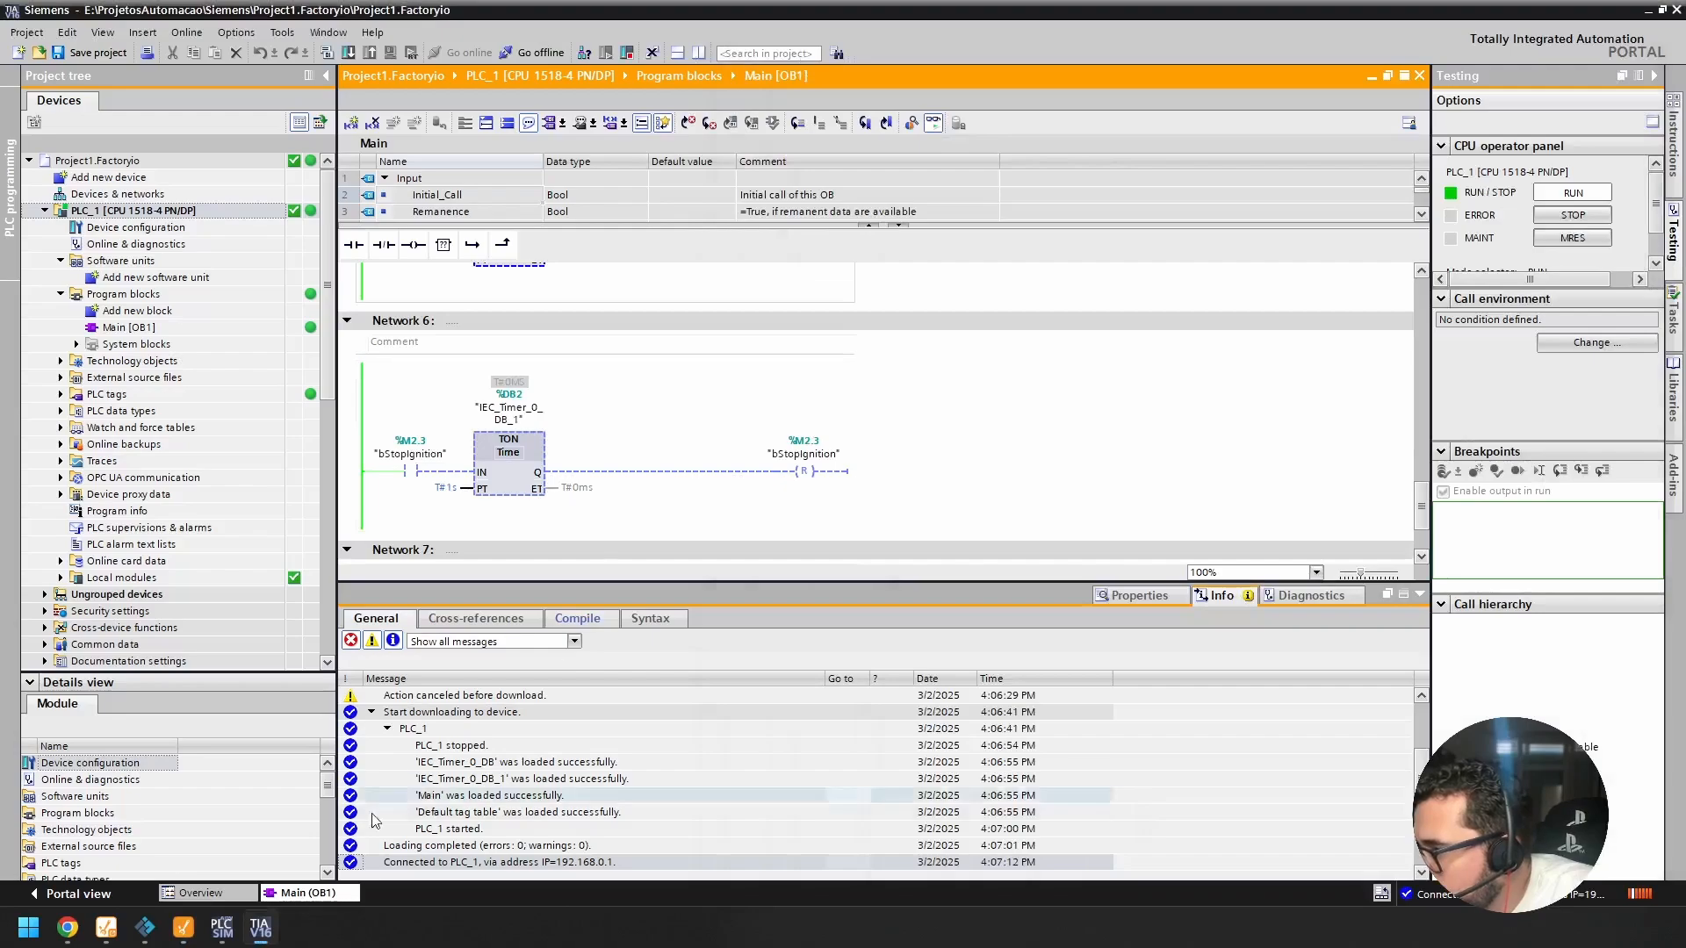
{"action": "left_click", "coordinate": [182, 927]}
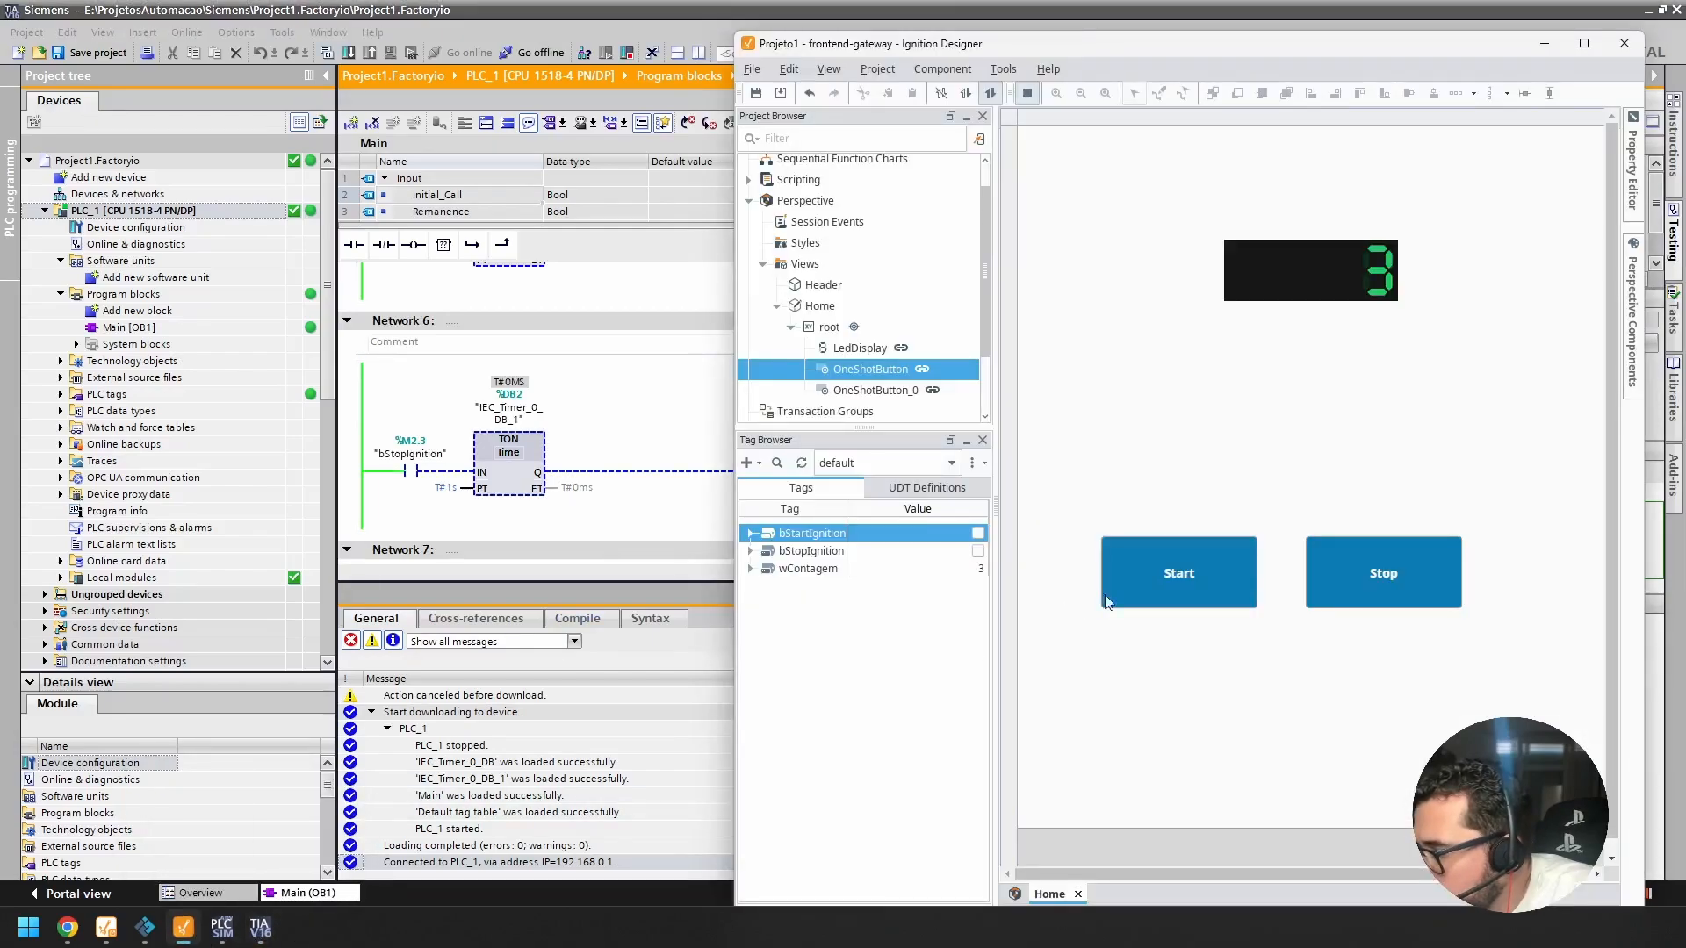
{"action": "left_click", "coordinate": [1396, 572]}
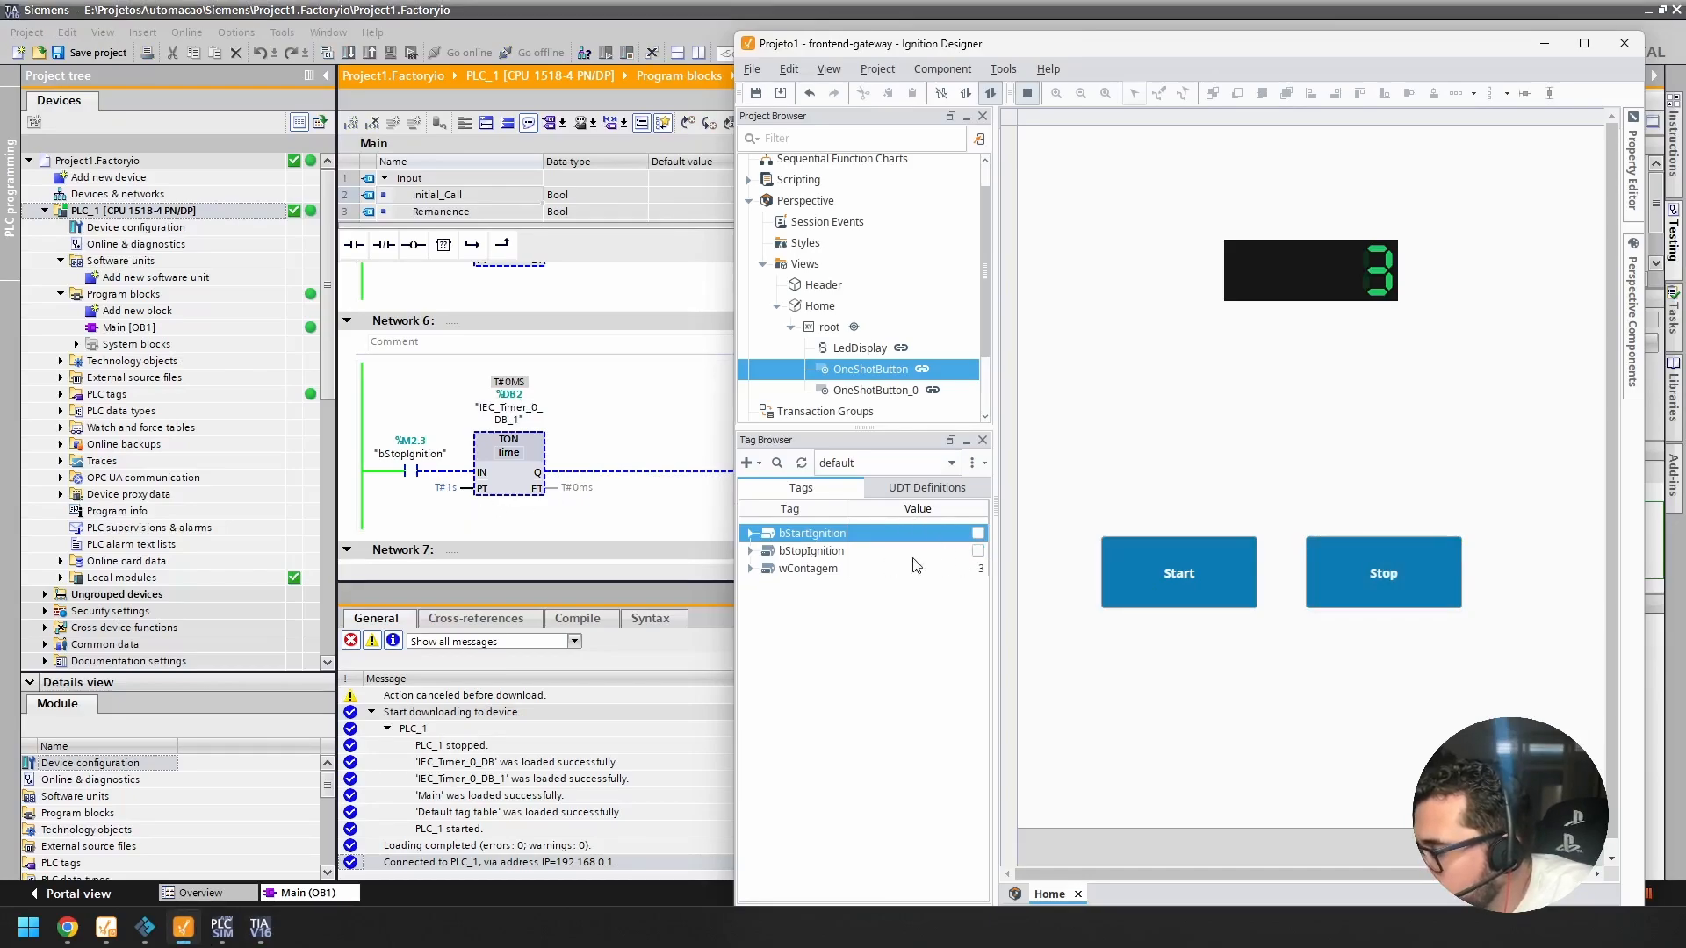
Step: Look at Network 1 of Main, then minimize TIA Portal and arrange Ignition Designer beside the Factory IO conveyor scene
{"action": "left_click", "coordinate": [606, 459]}
{"action": "scroll", "coordinate": [608, 461], "scroll_direction": "up", "scroll_amount": 8}
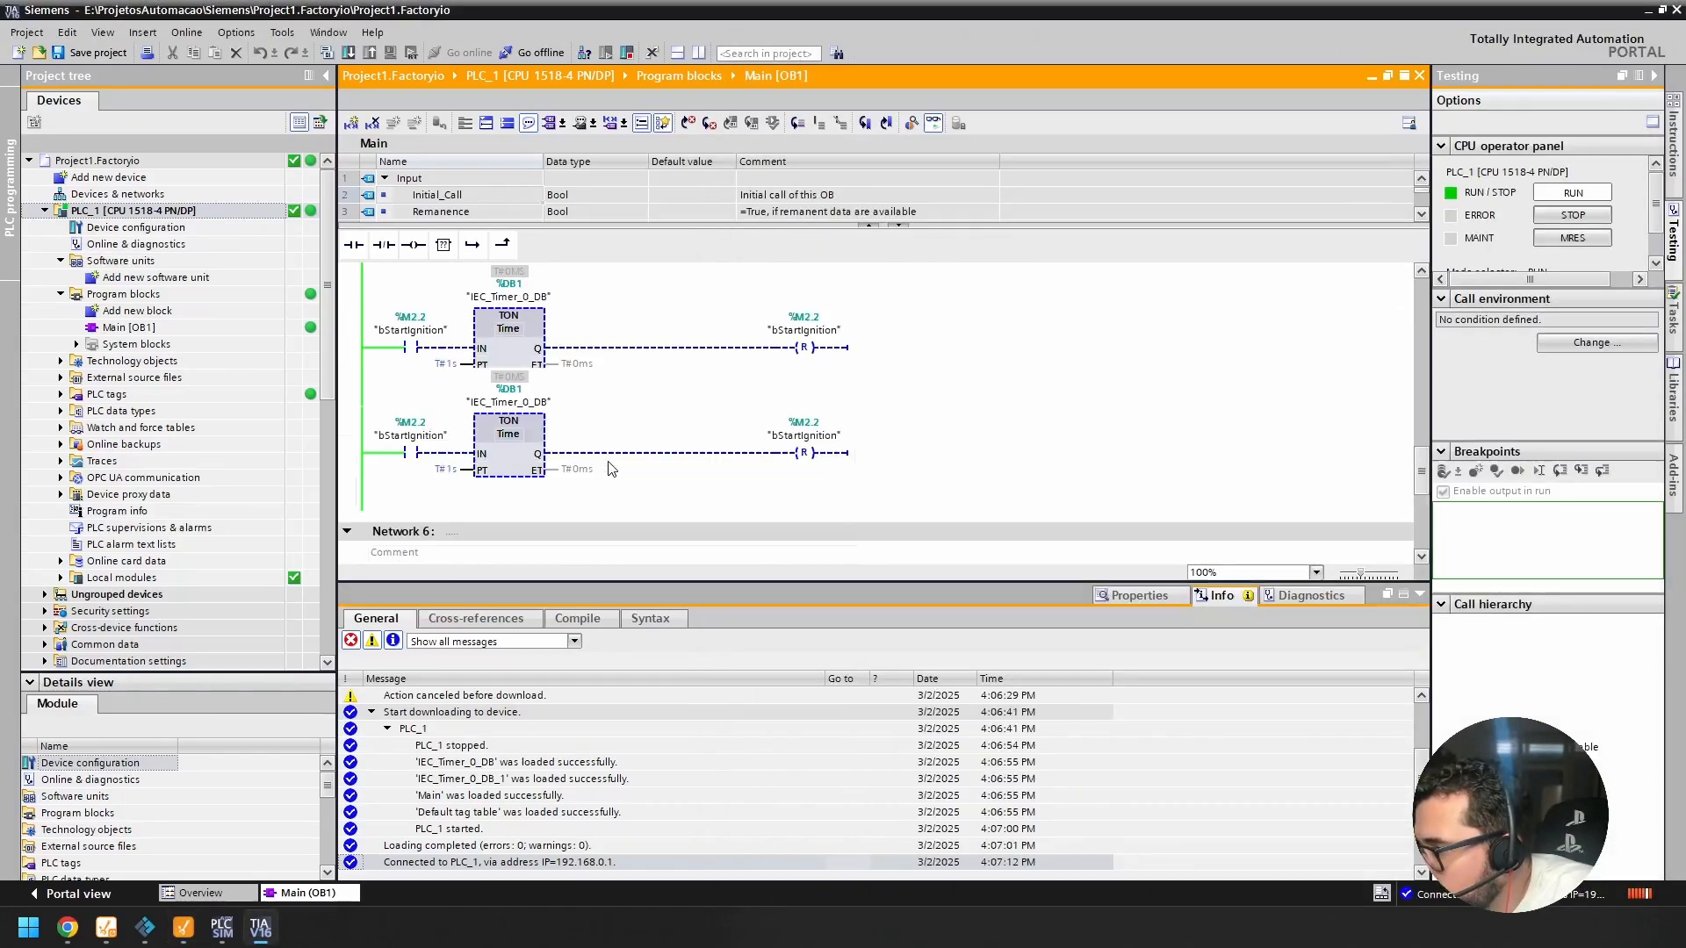
{"action": "scroll", "coordinate": [607, 461], "scroll_direction": "up", "scroll_amount": 6}
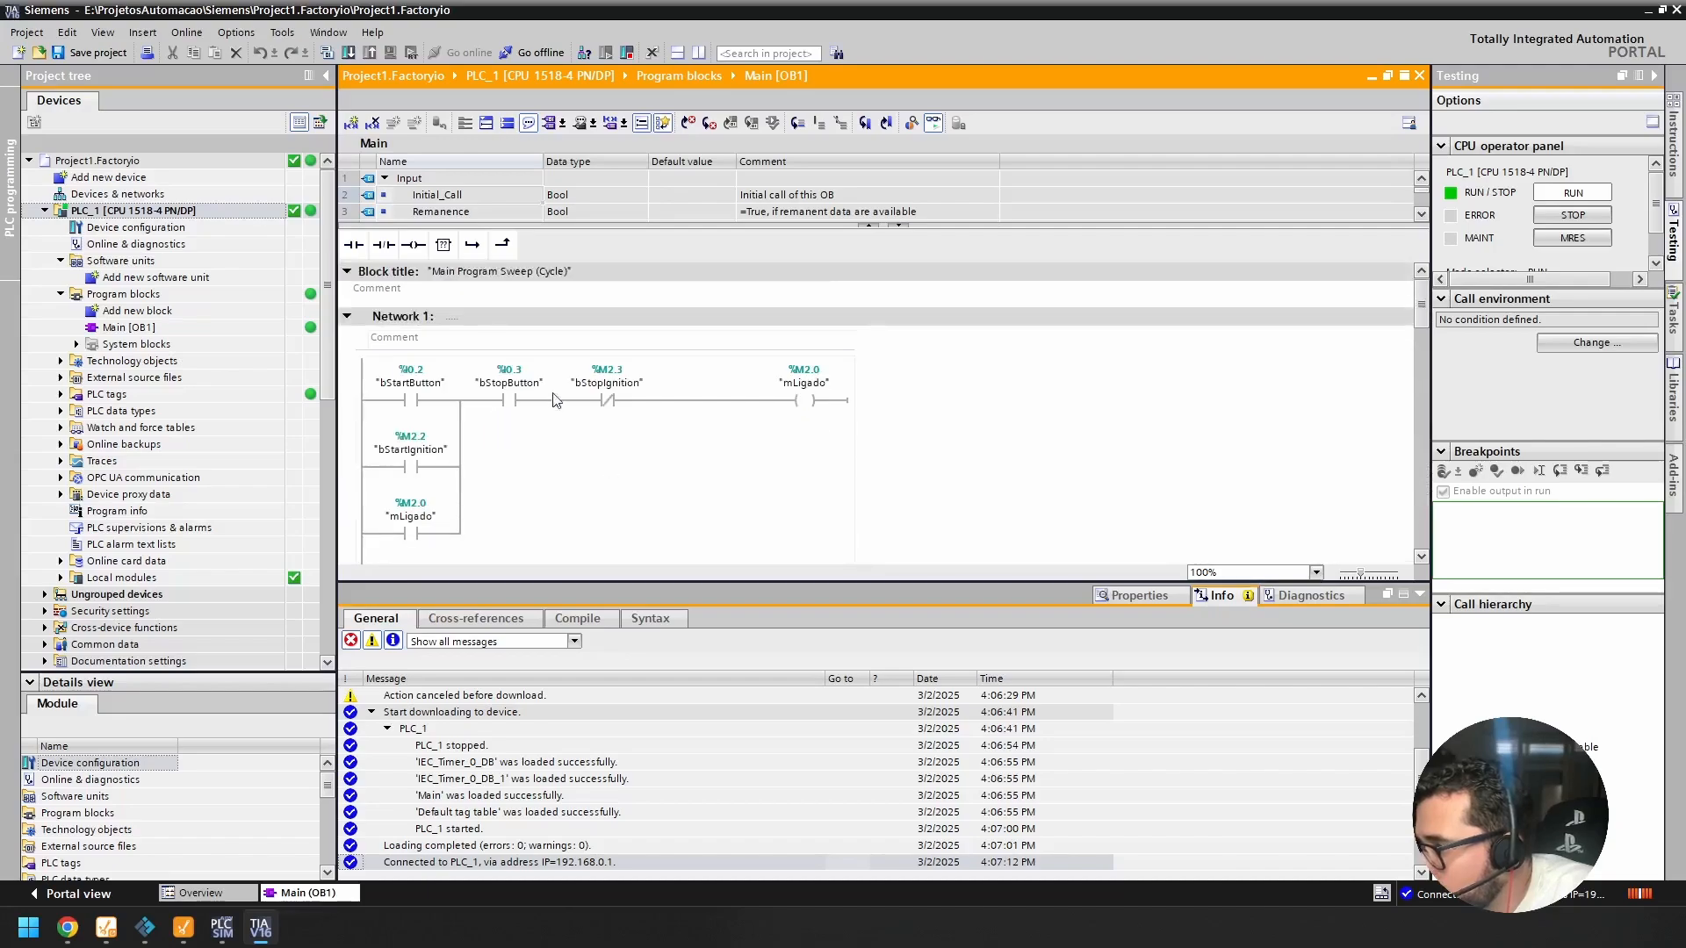
{"action": "left_click", "coordinate": [1648, 12]}
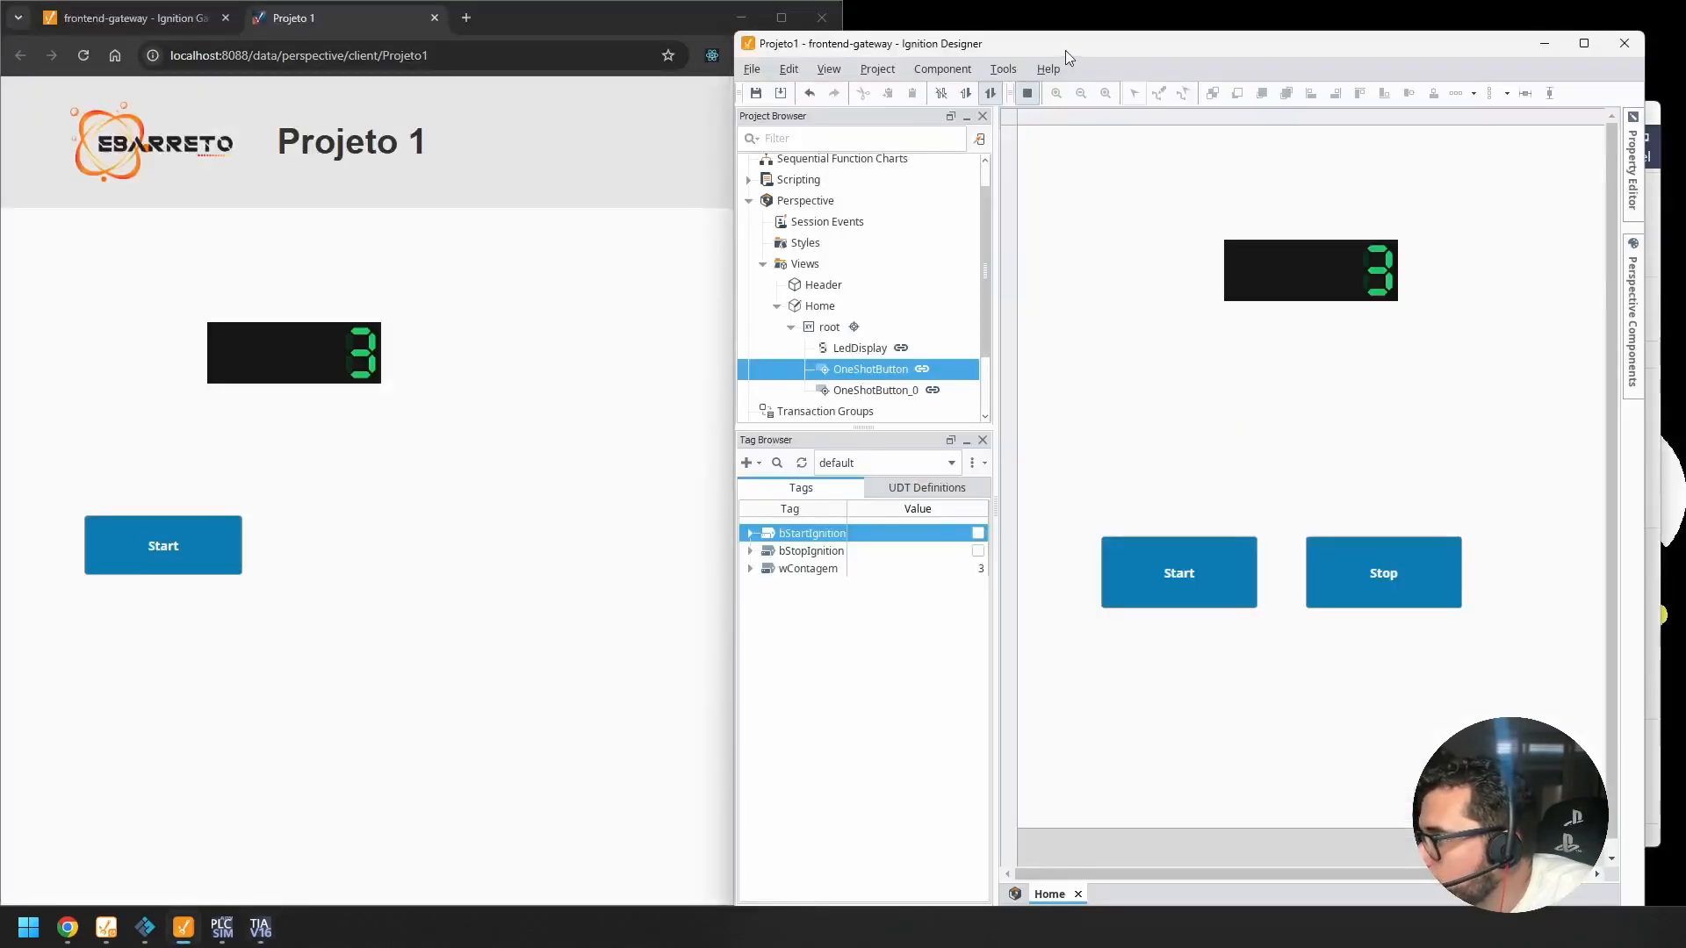
{"action": "left_click_drag", "start_coordinate": [1066, 50], "coordinate": [334, 65]}
{"action": "left_click", "coordinate": [1120, 267]}
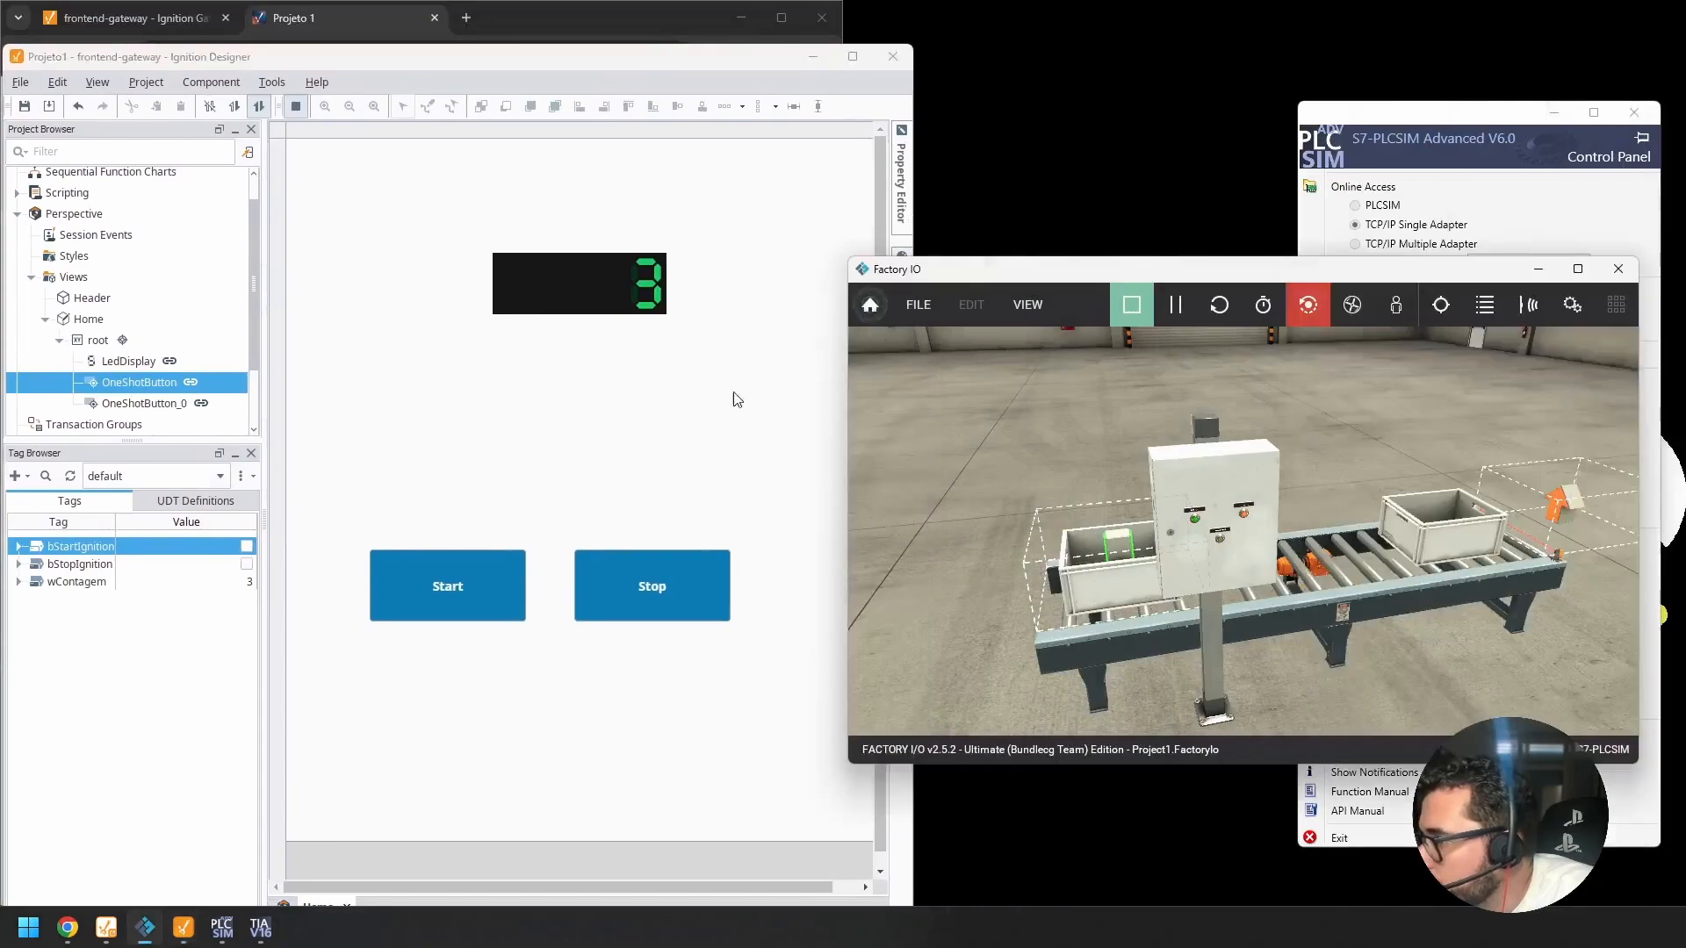
Step: Test the conveyor from the Ignition Home view by starting it, stopping it and starting it again
{"action": "left_click", "coordinate": [444, 604]}
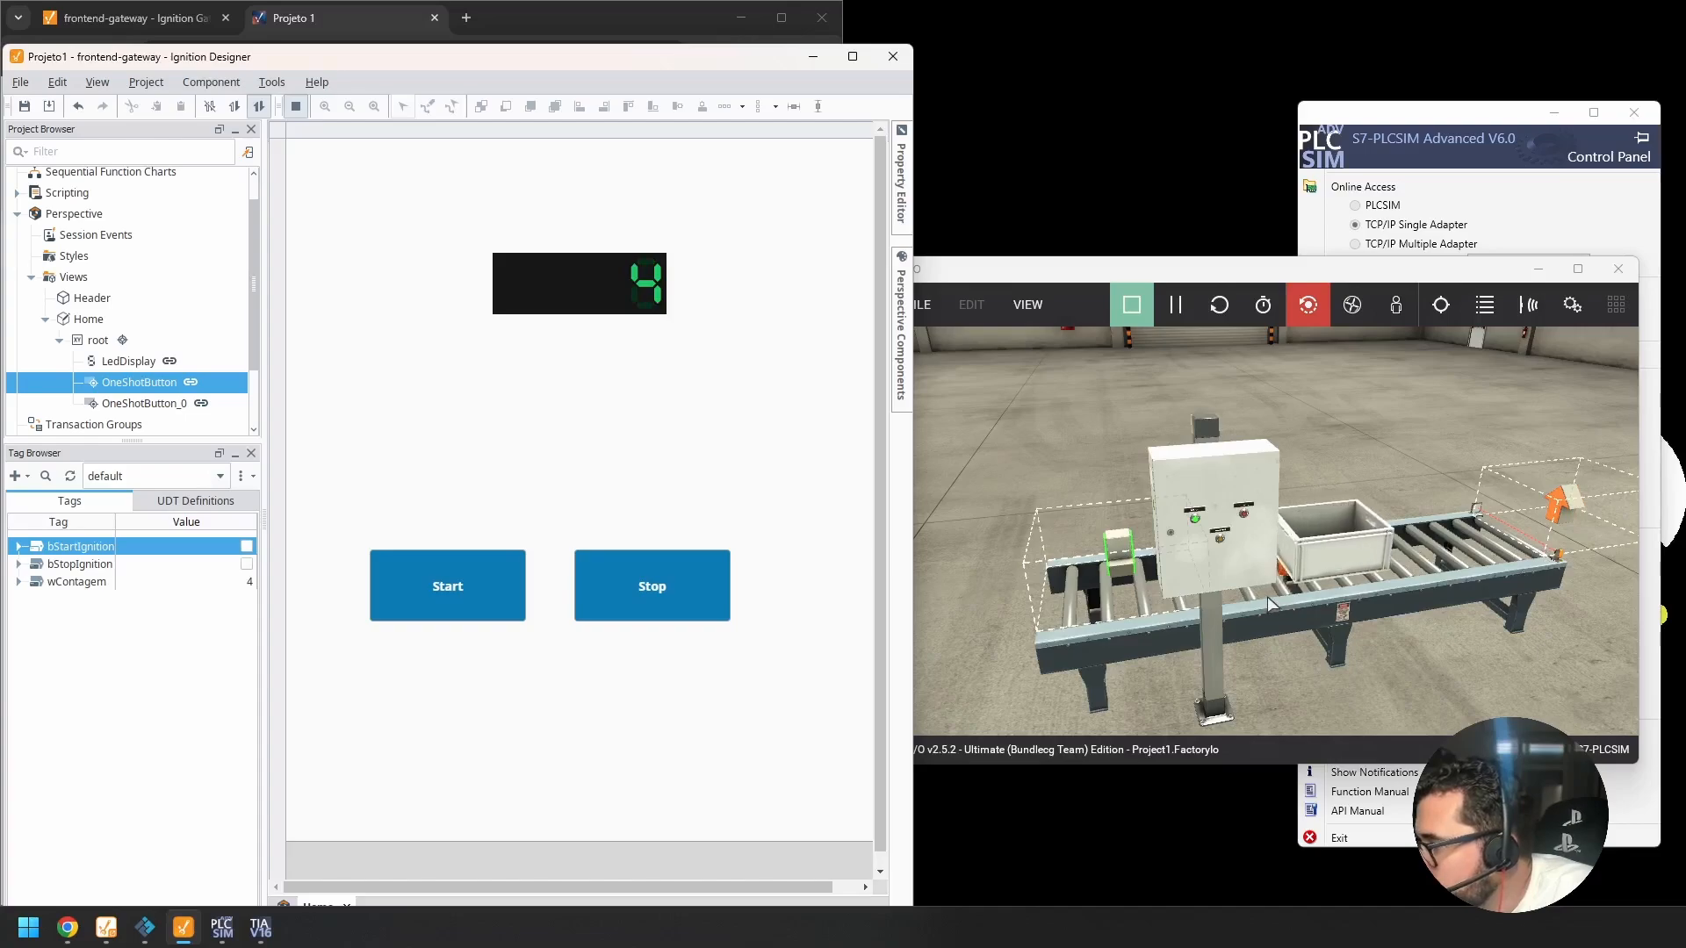
{"action": "left_click", "coordinate": [648, 583]}
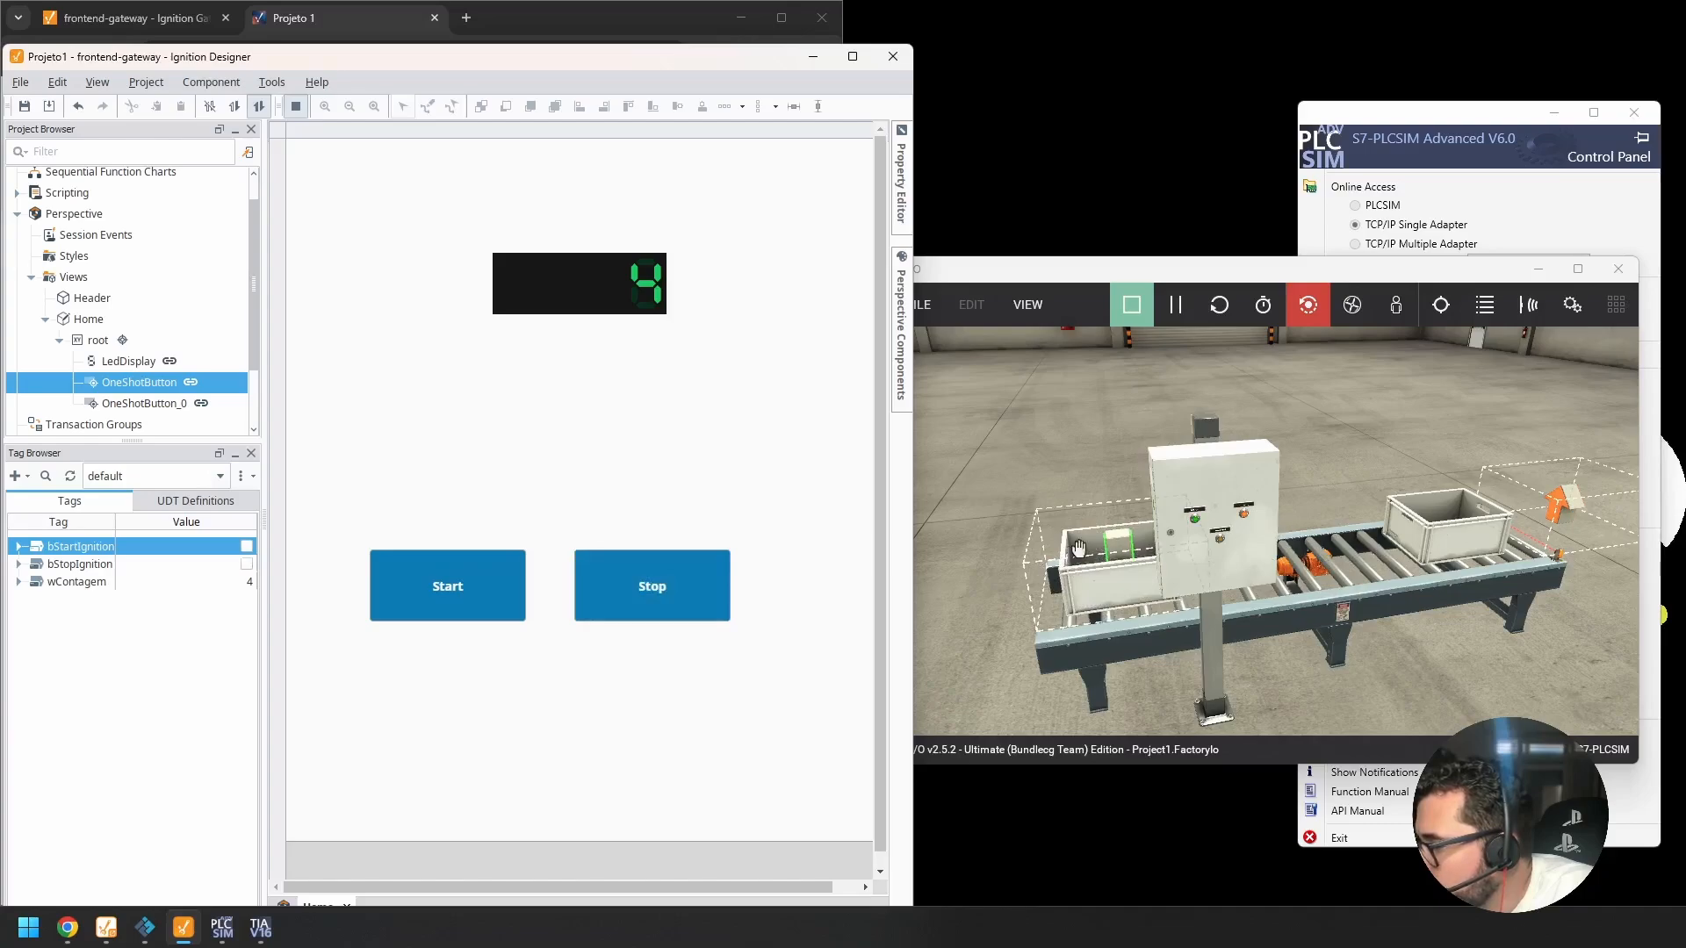
{"action": "left_click", "coordinate": [489, 583]}
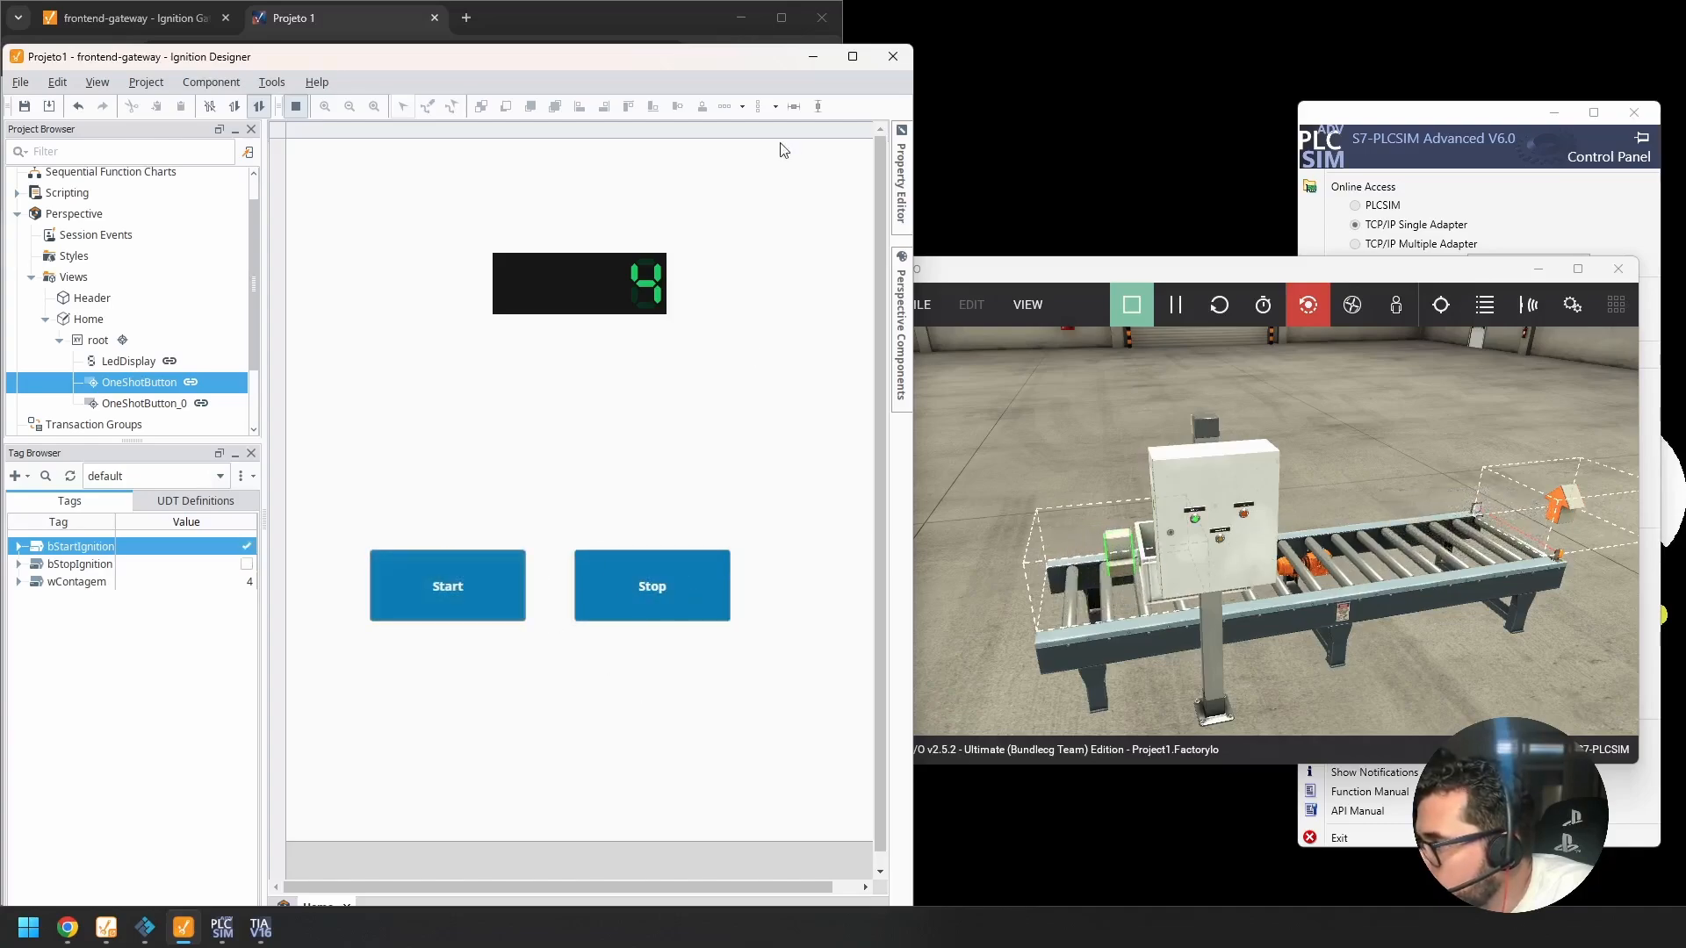
Step: Maximize Ignition Designer, stop the conveyor with the Stop button and switch the Home view from preview to design mode
{"action": "left_click_drag", "start_coordinate": [708, 57], "coordinate": [705, 13]}
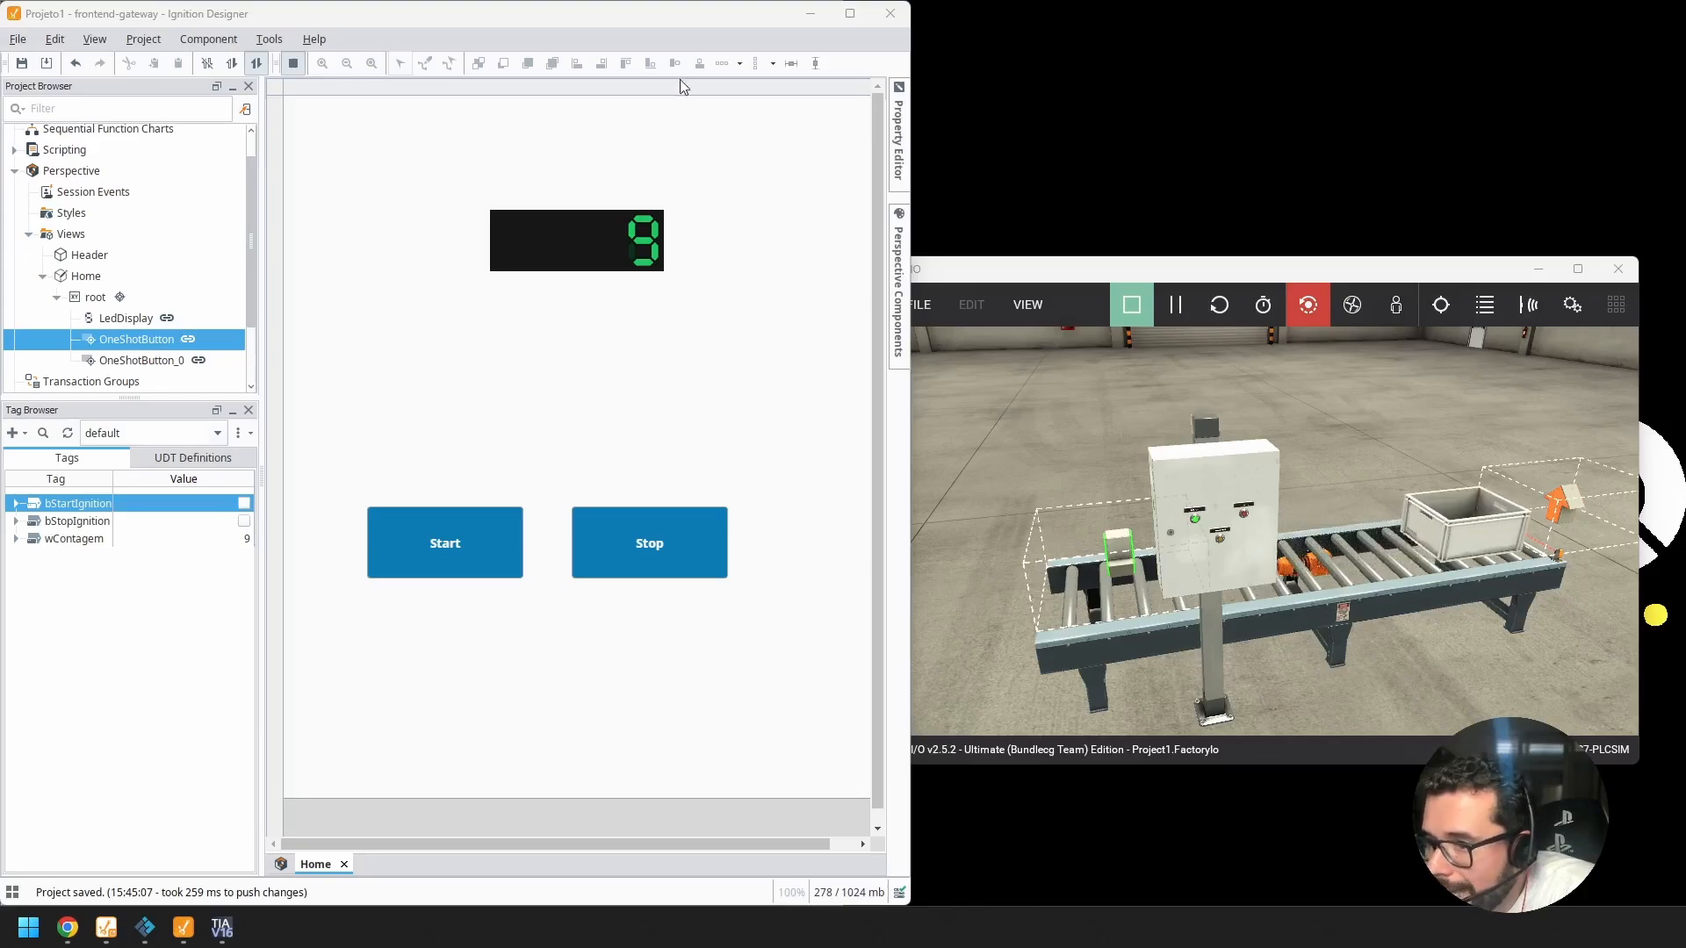
{"action": "left_click", "coordinate": [850, 13]}
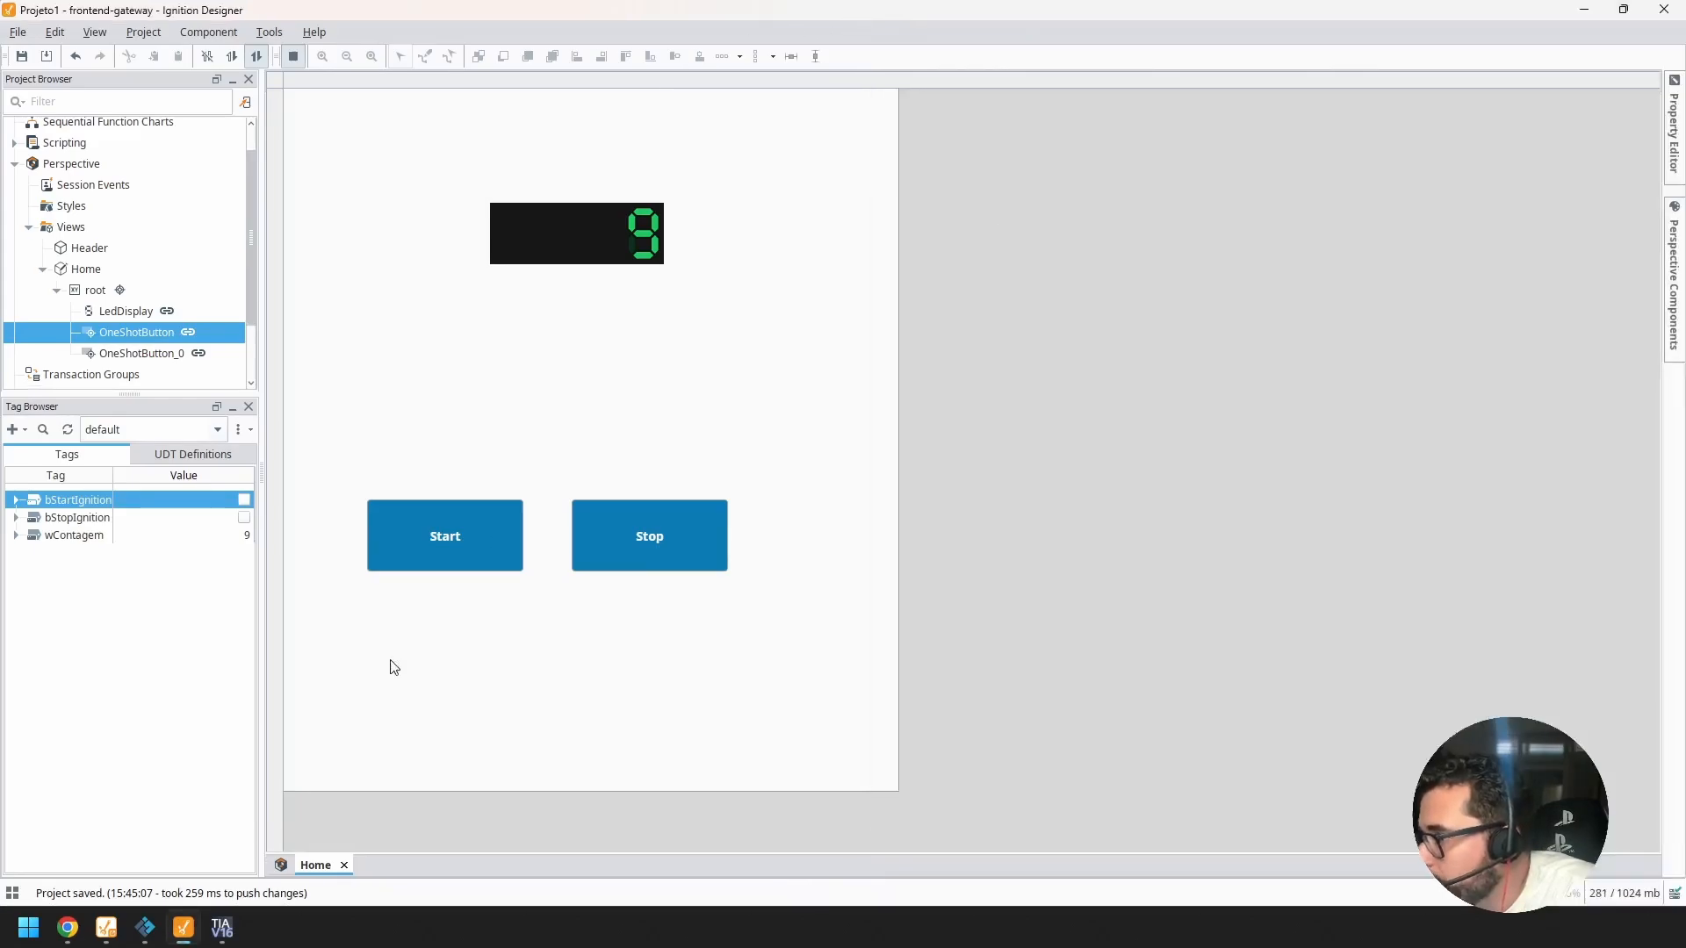
{"action": "mouse_move", "coordinate": [217, 933]}
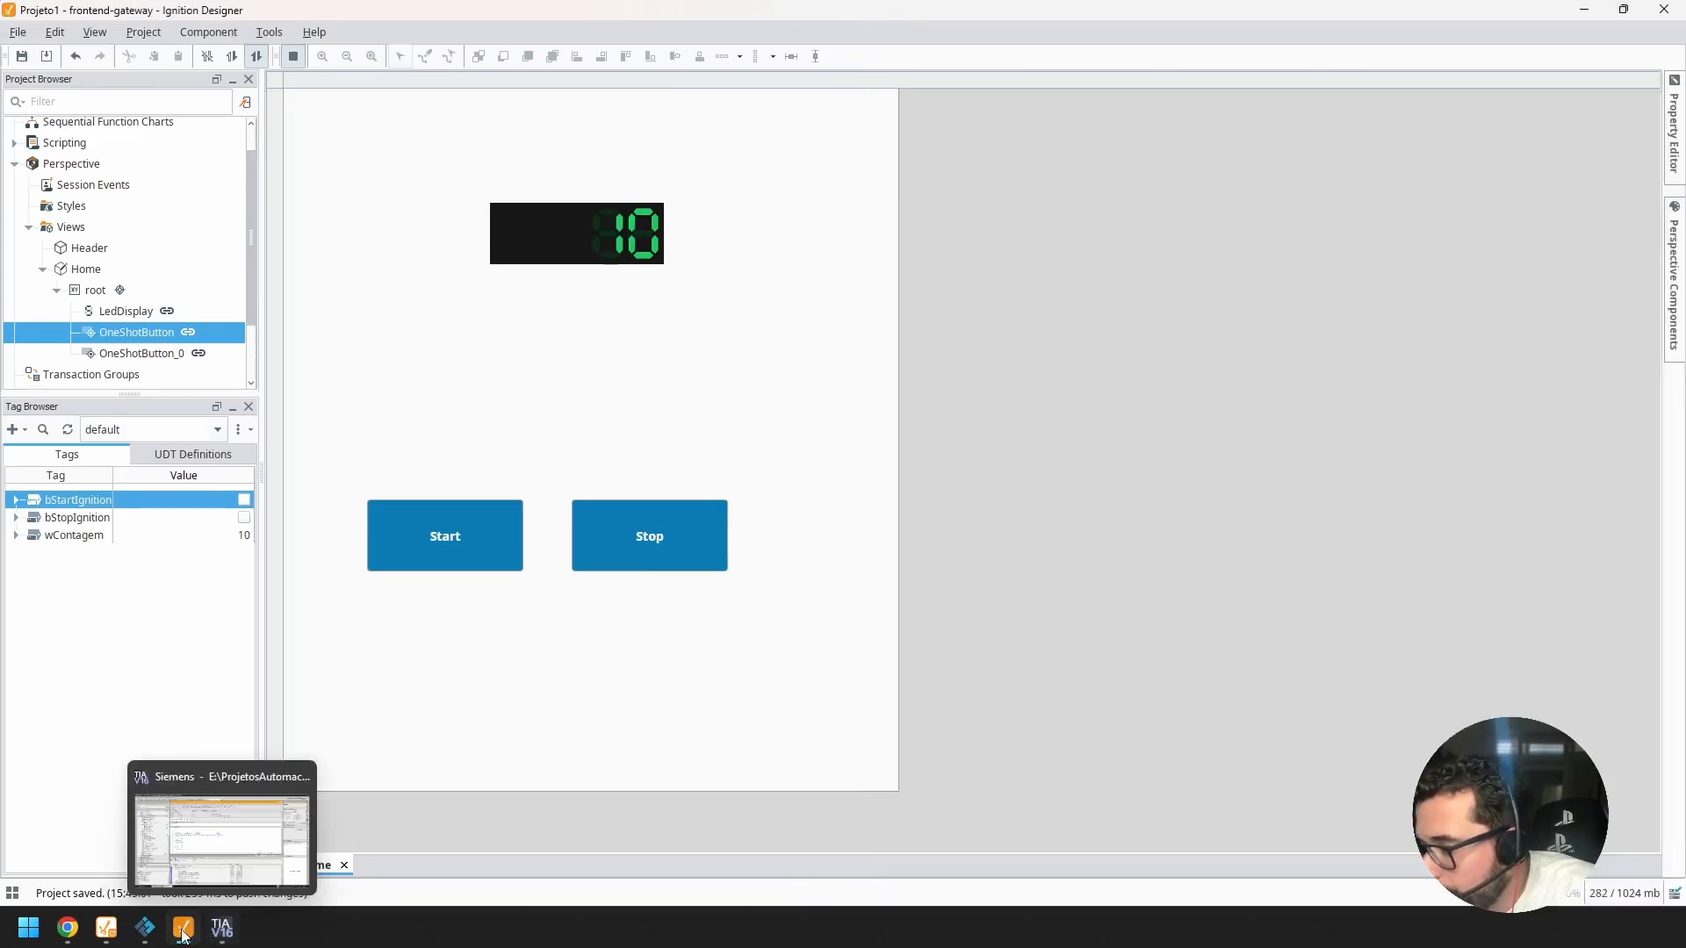
{"action": "left_click", "coordinate": [145, 928]}
{"action": "left_click", "coordinate": [700, 556]}
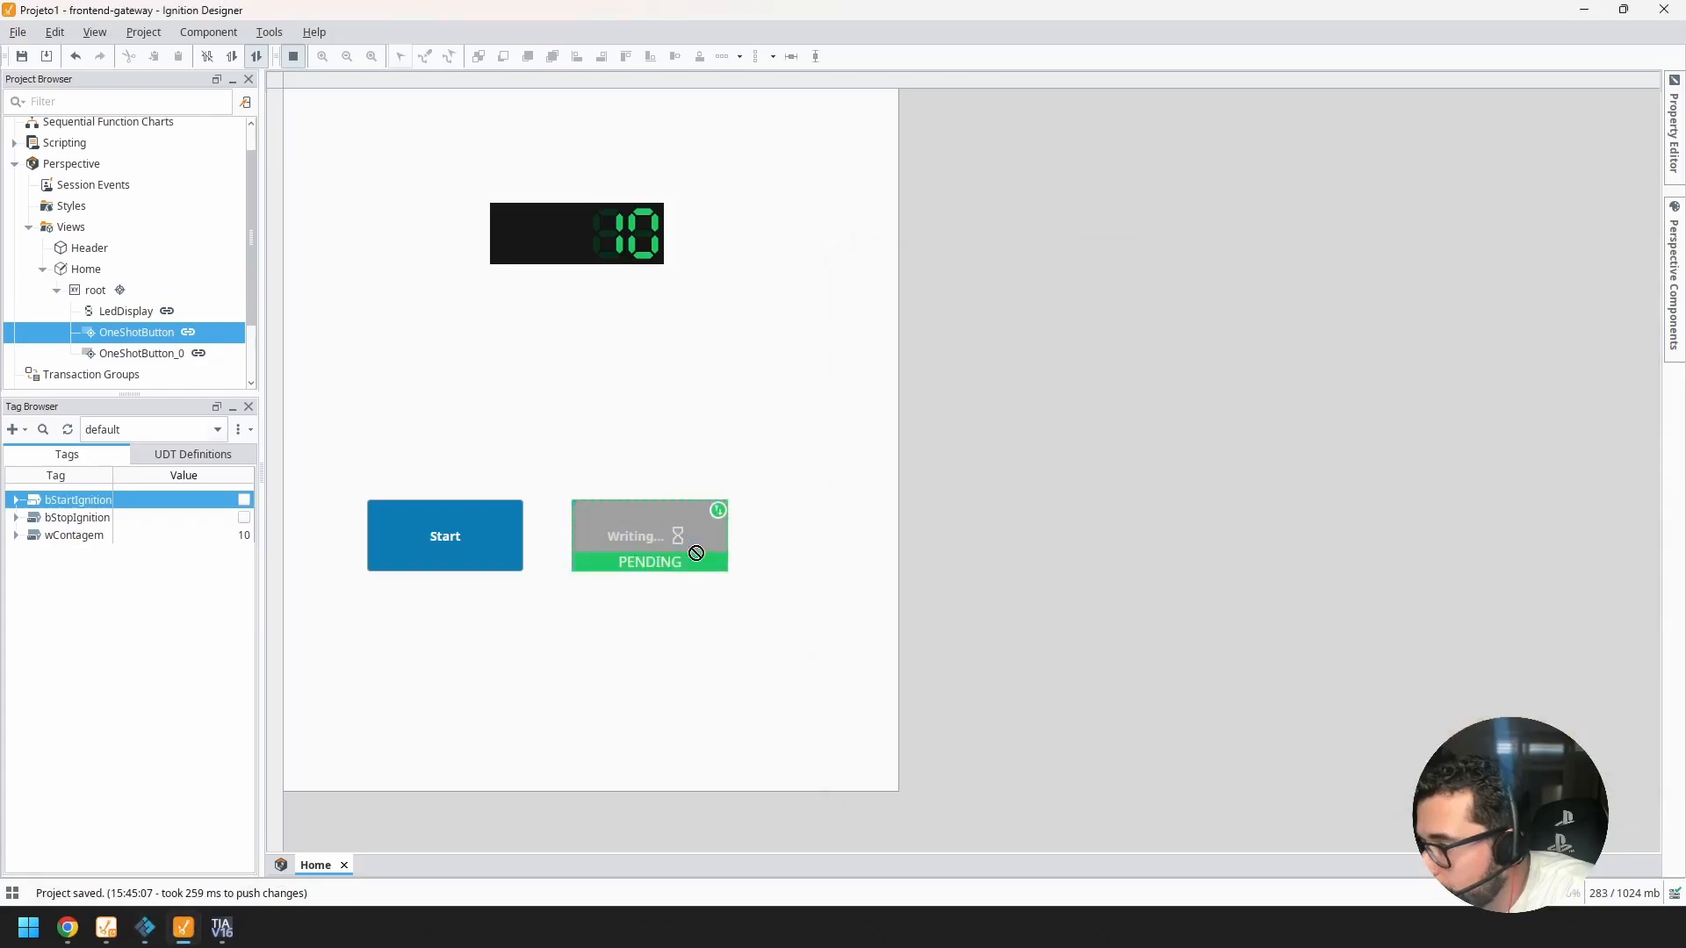
{"action": "left_click", "coordinate": [294, 56]}
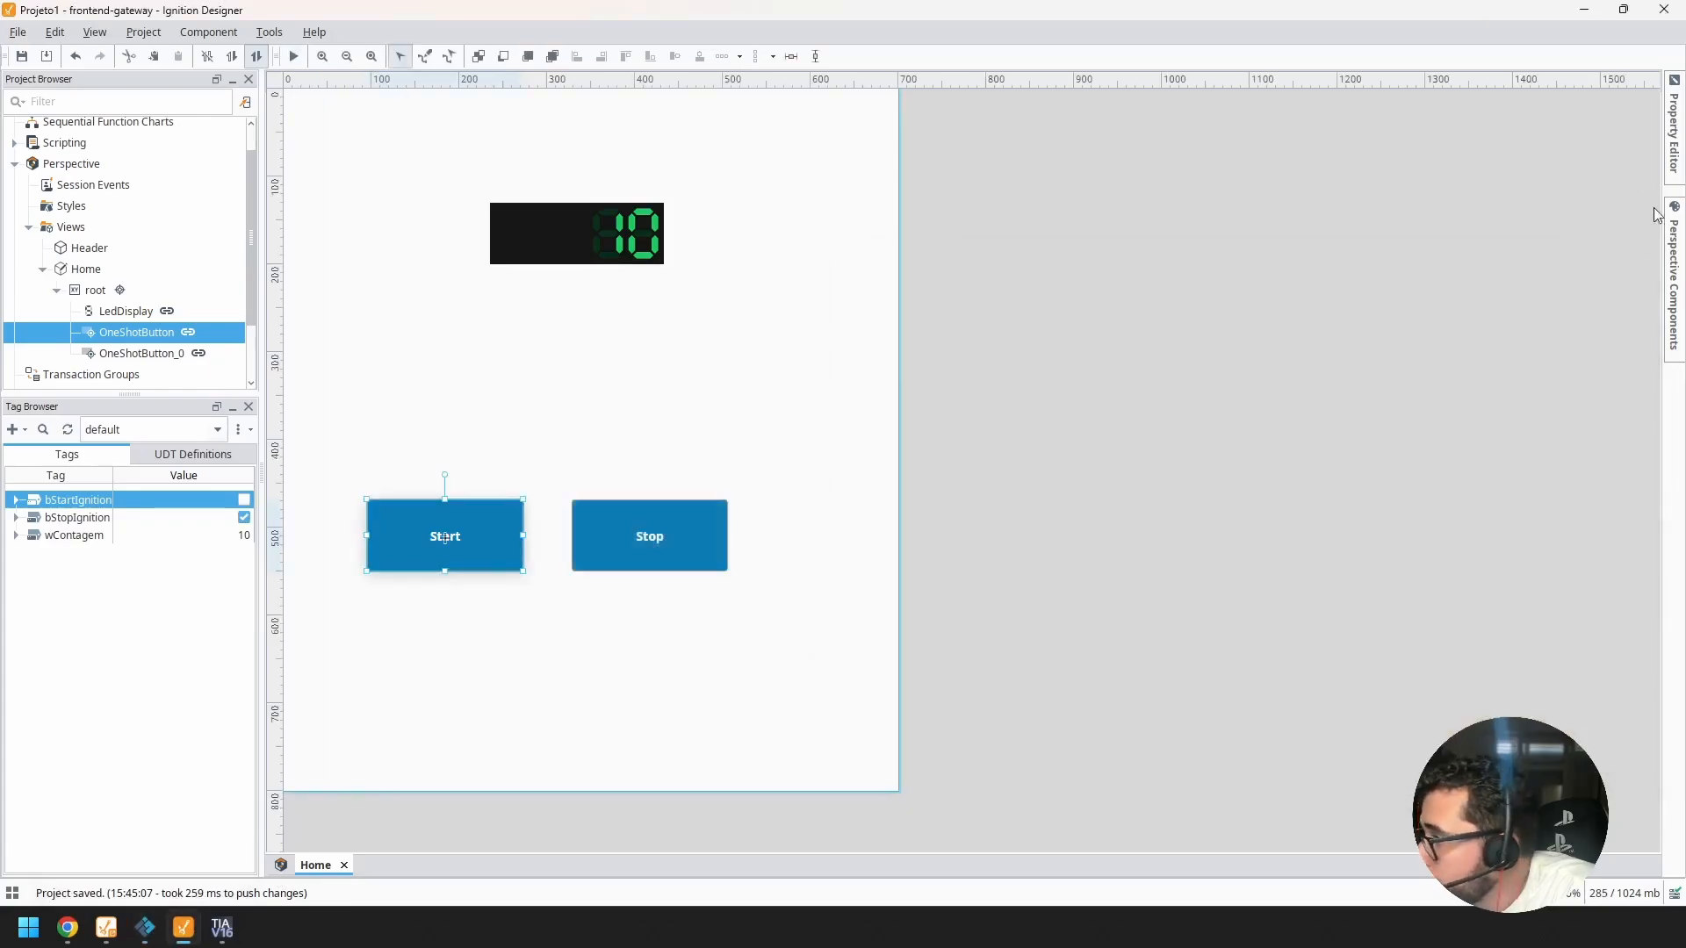
Step: Pin the Perspective Components palette open and look through its component categories, including Display, Embedding, Input and Navigation
{"action": "left_click", "coordinate": [1677, 248]}
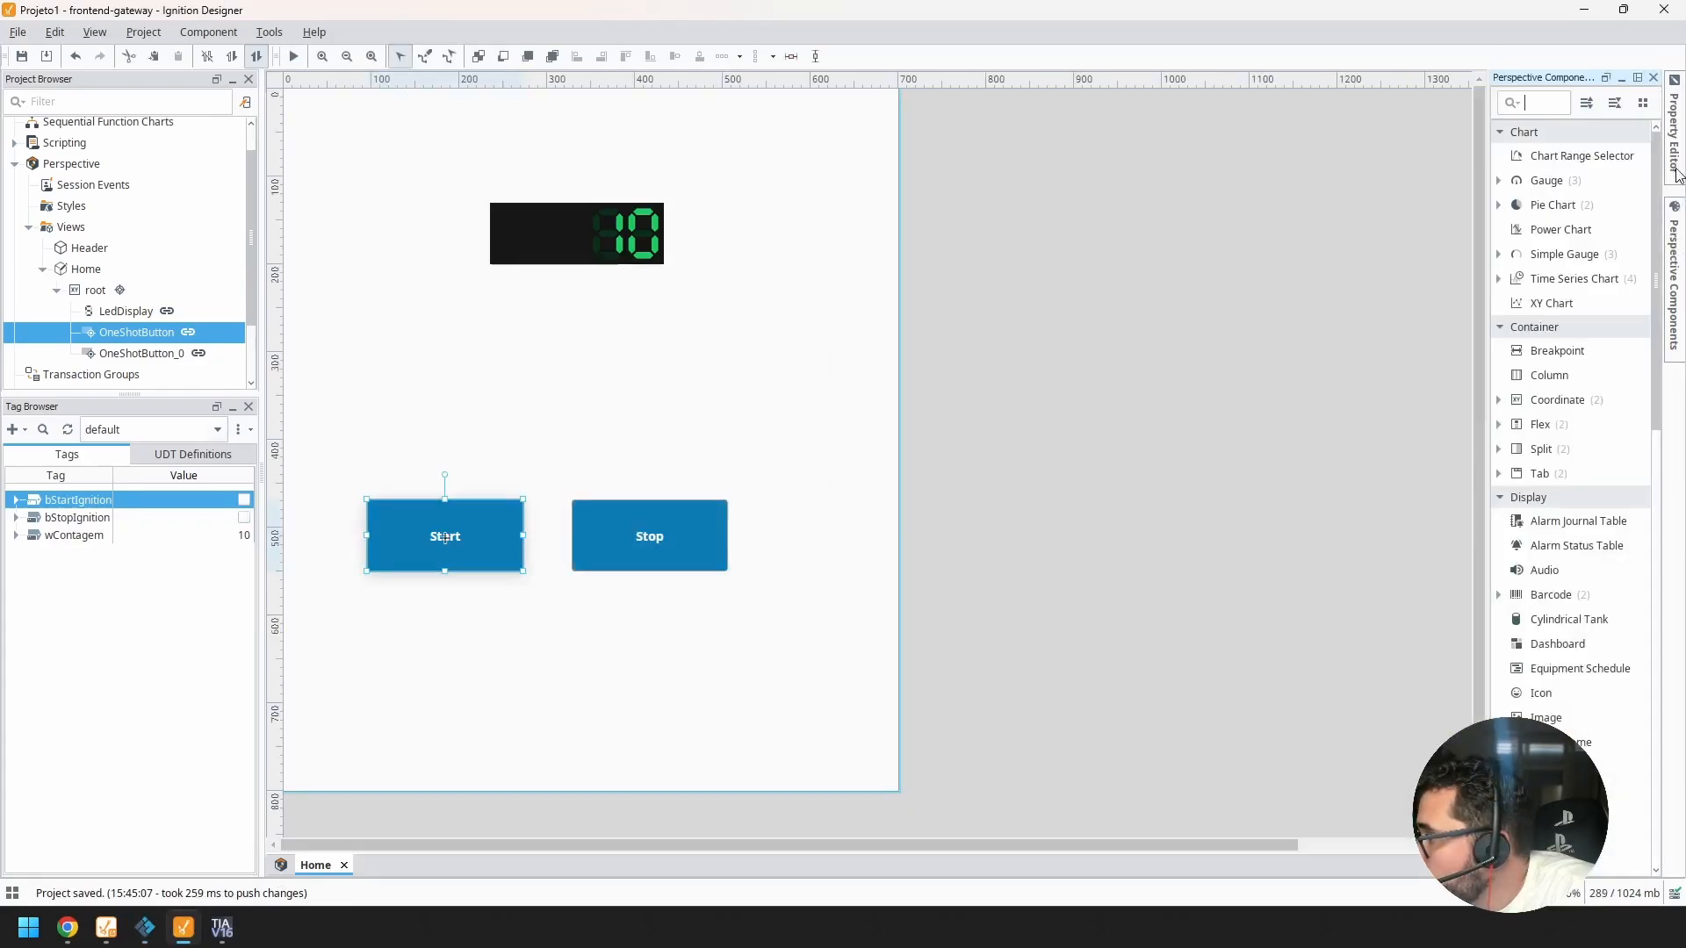
{"action": "left_click", "coordinate": [1637, 78]}
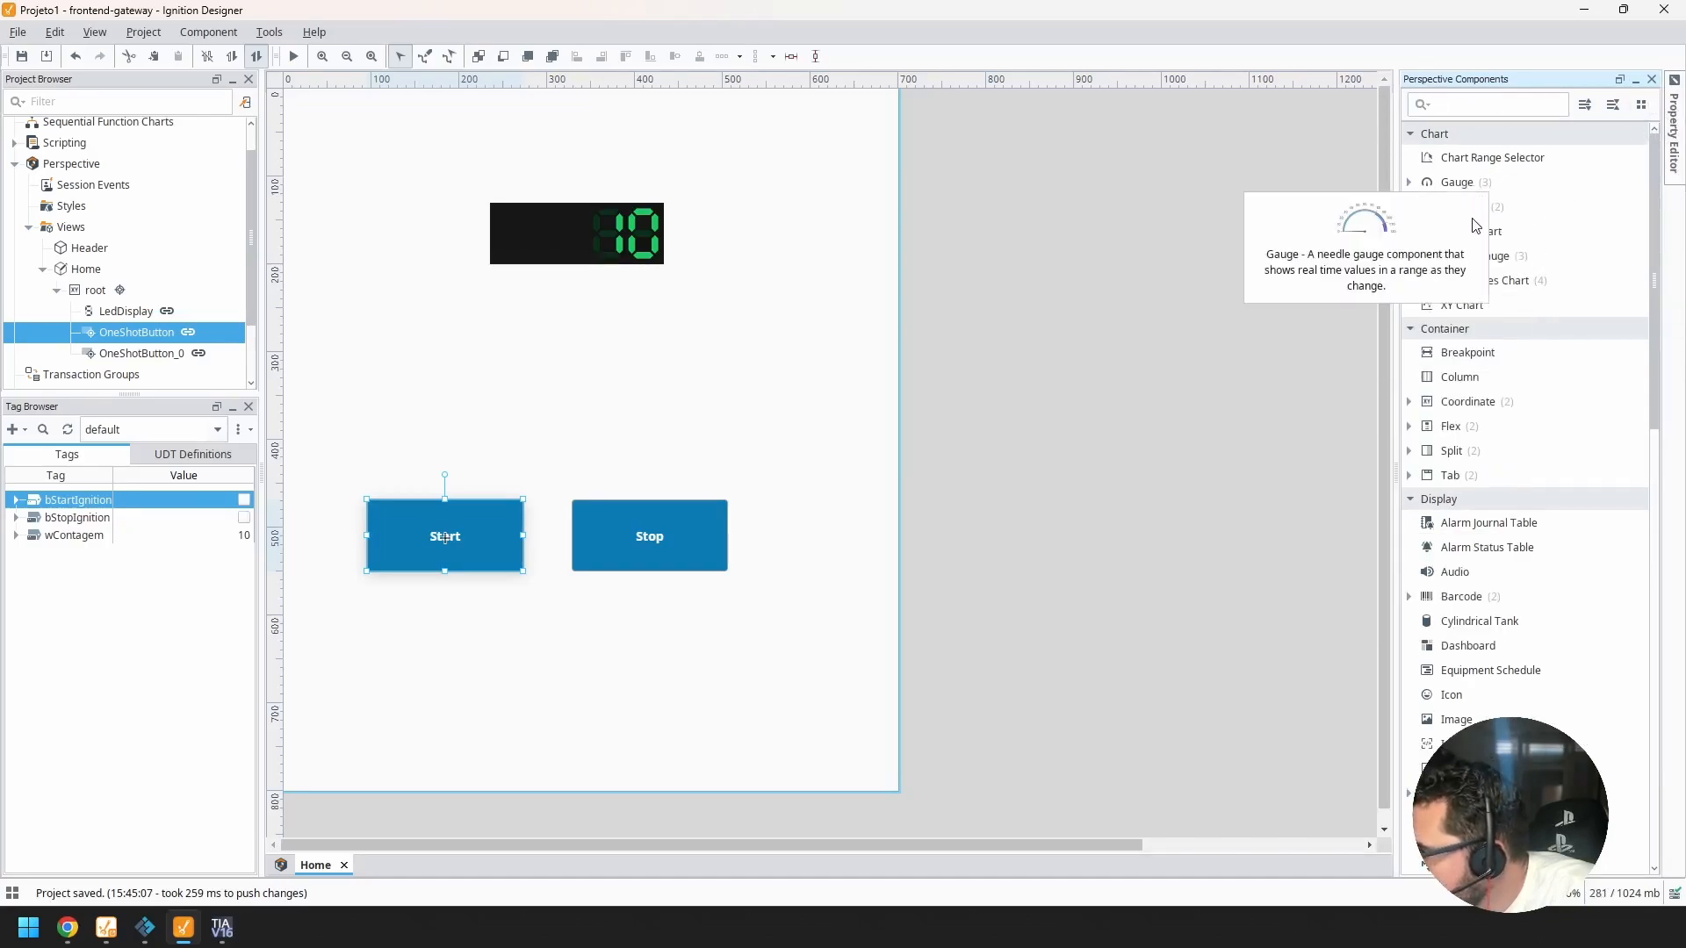
{"action": "scroll", "coordinate": [1504, 434], "scroll_direction": "down", "scroll_amount": 3}
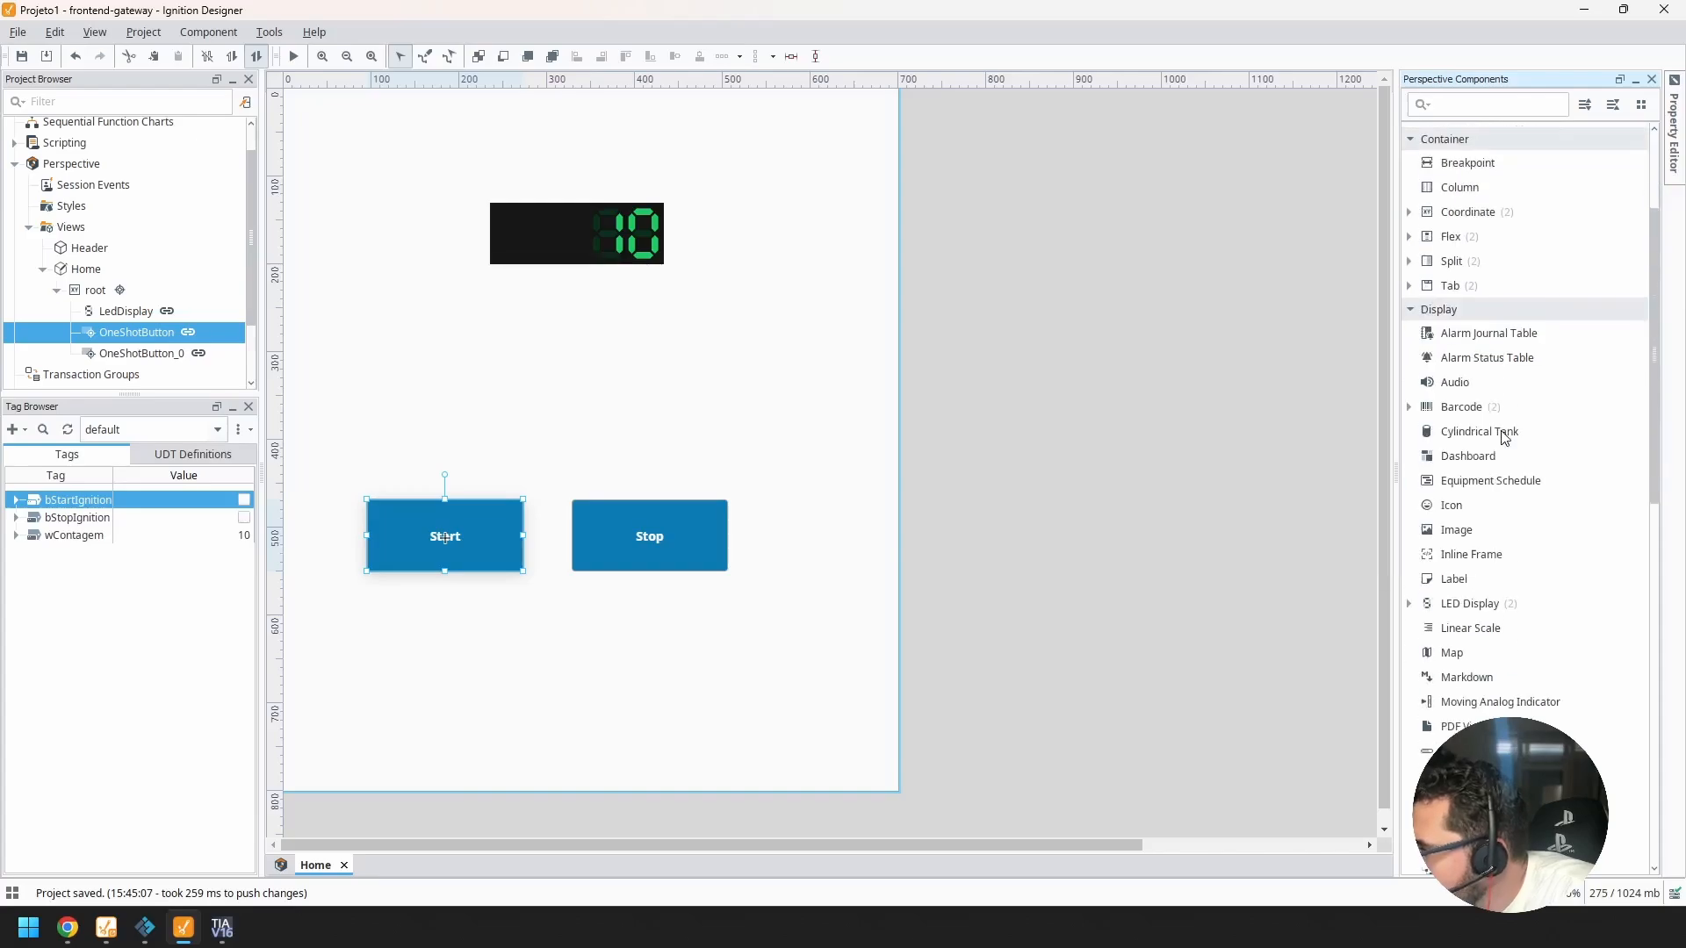
{"action": "scroll", "coordinate": [1504, 437], "scroll_direction": "down", "scroll_amount": 1}
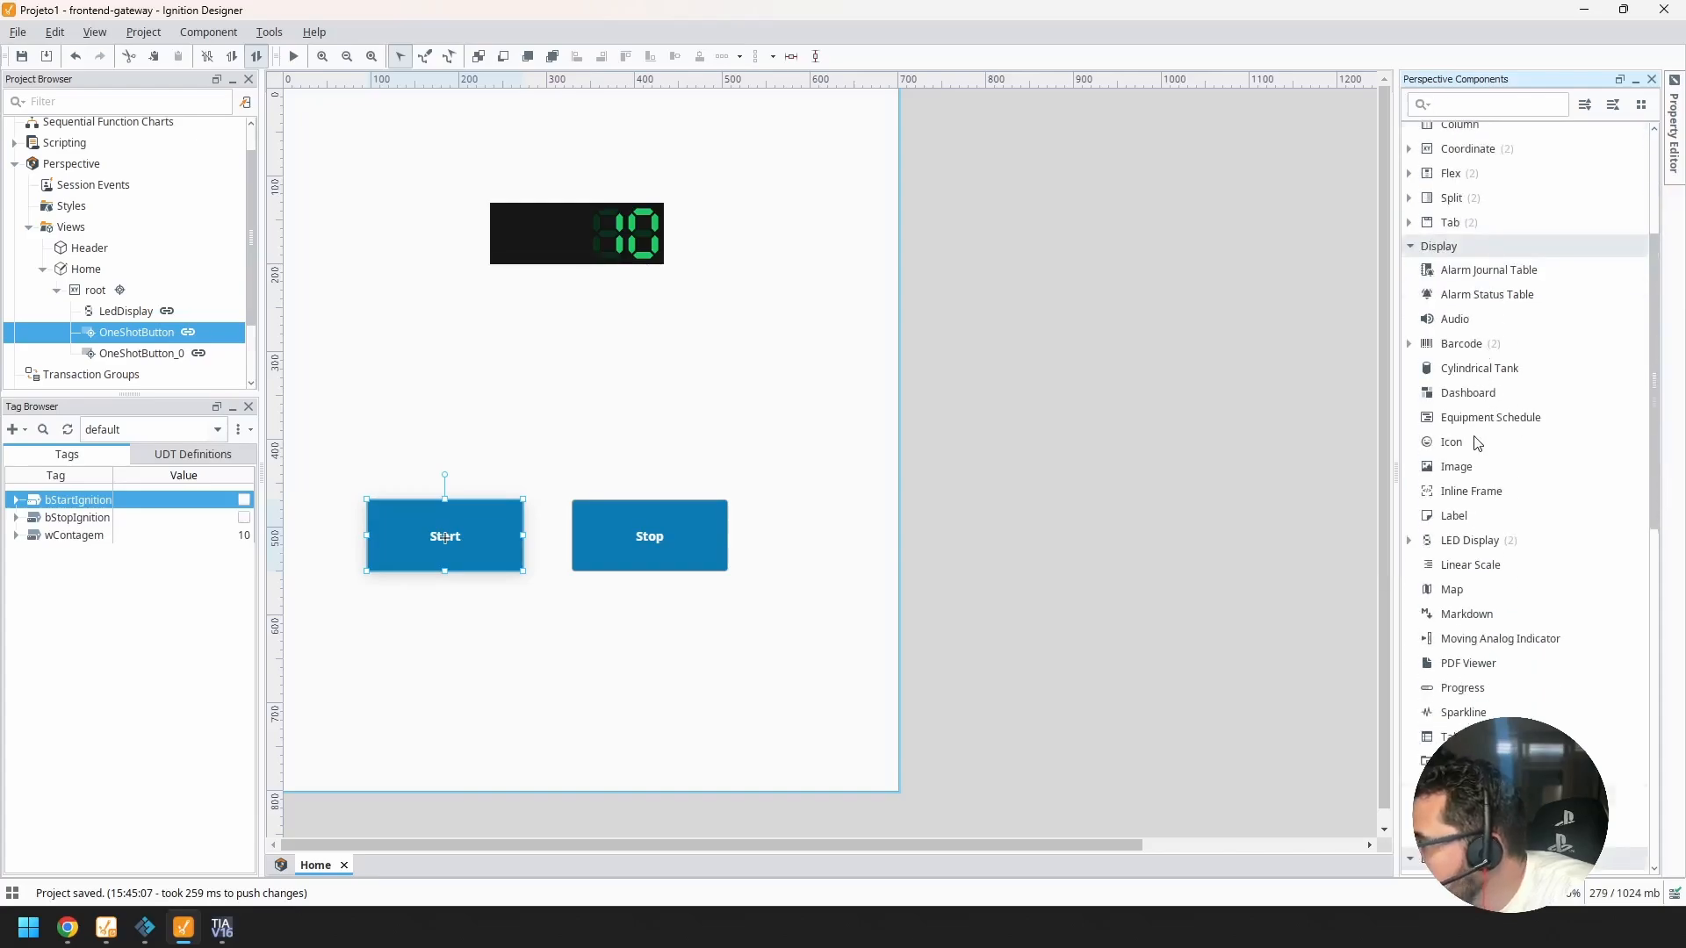
{"action": "scroll", "coordinate": [1478, 443], "scroll_direction": "down", "scroll_amount": 7}
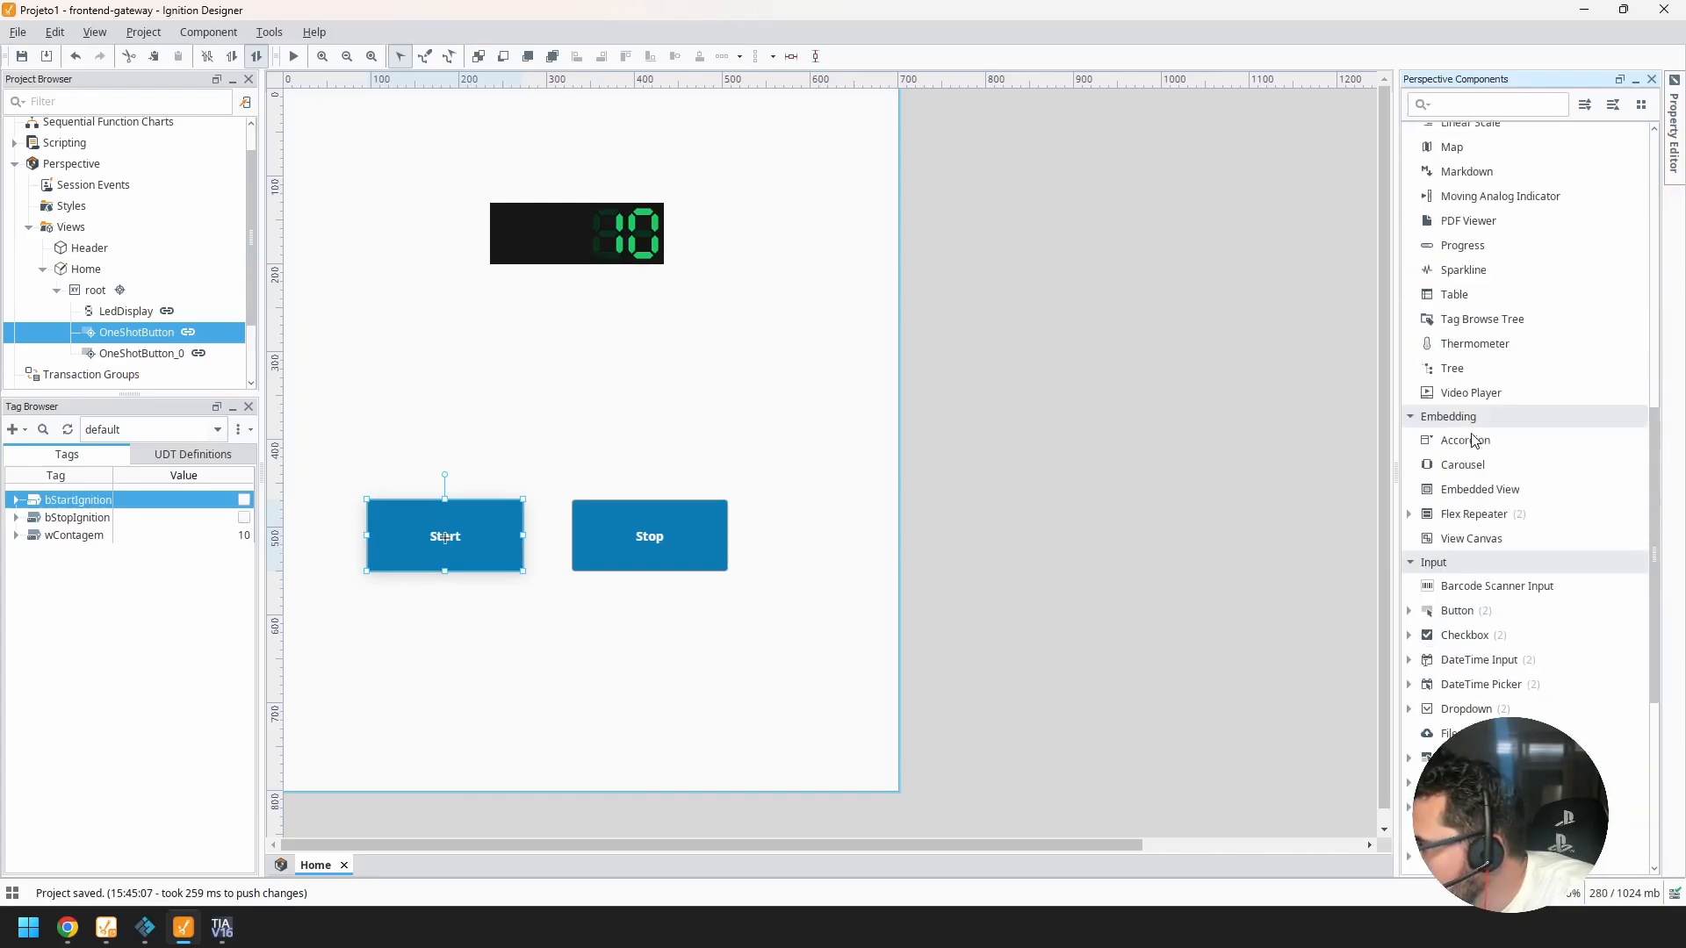
{"action": "scroll", "coordinate": [1460, 507], "scroll_direction": "down", "scroll_amount": 3}
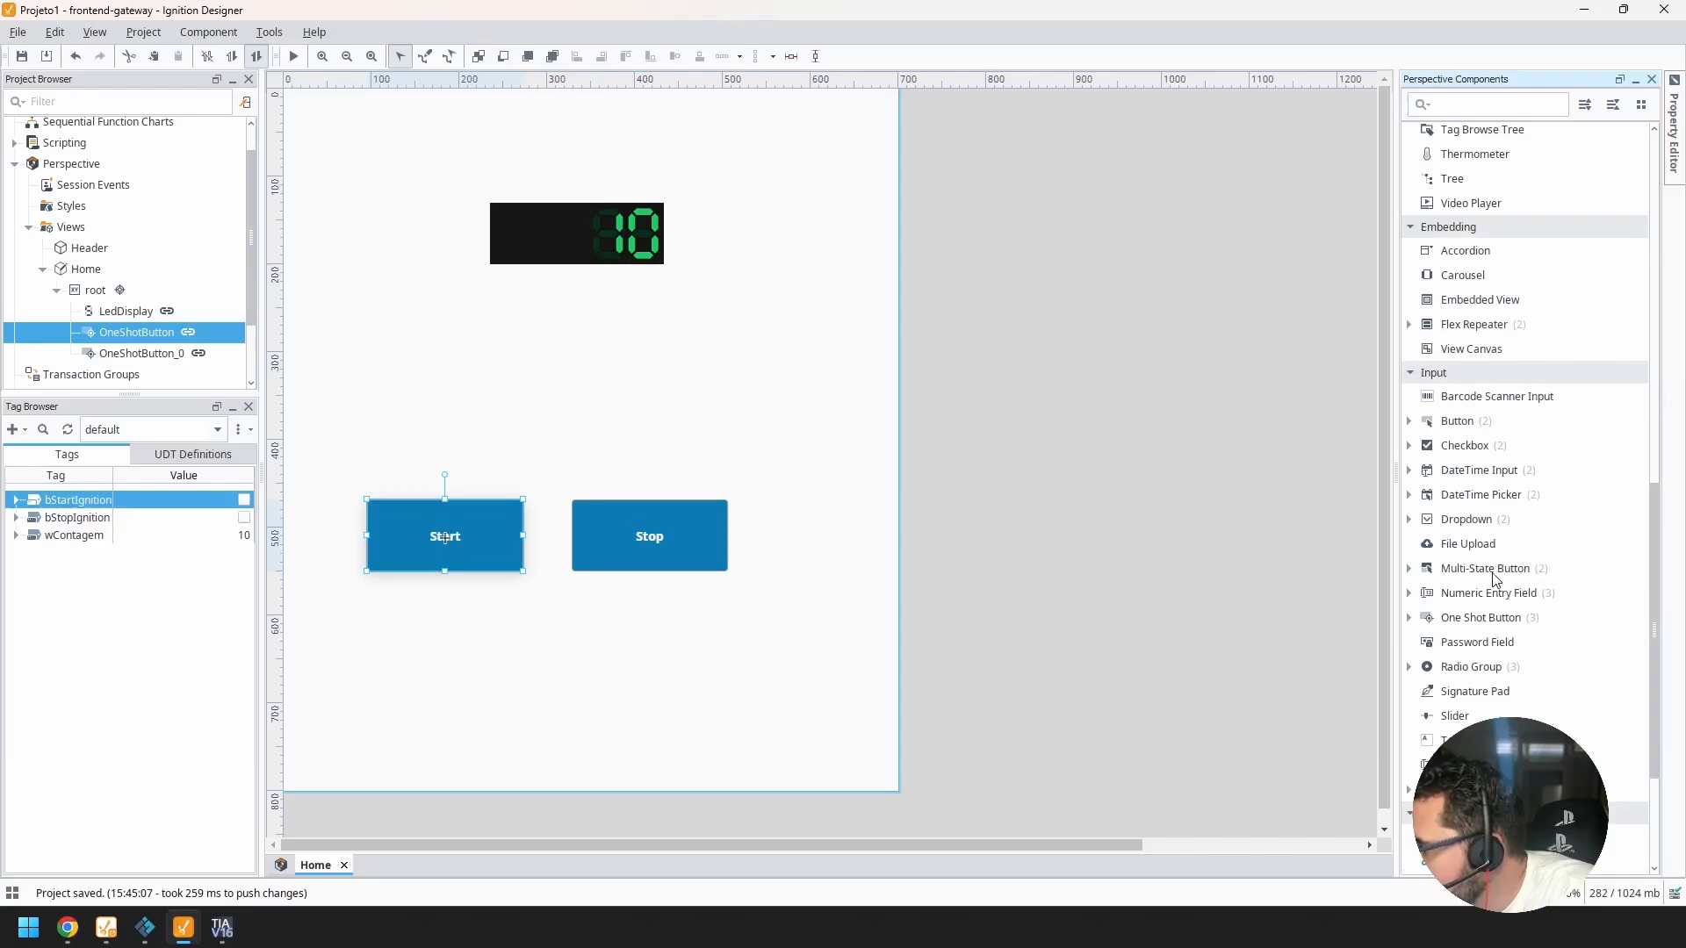
{"action": "scroll", "coordinate": [1514, 645], "scroll_direction": "down", "scroll_amount": 3}
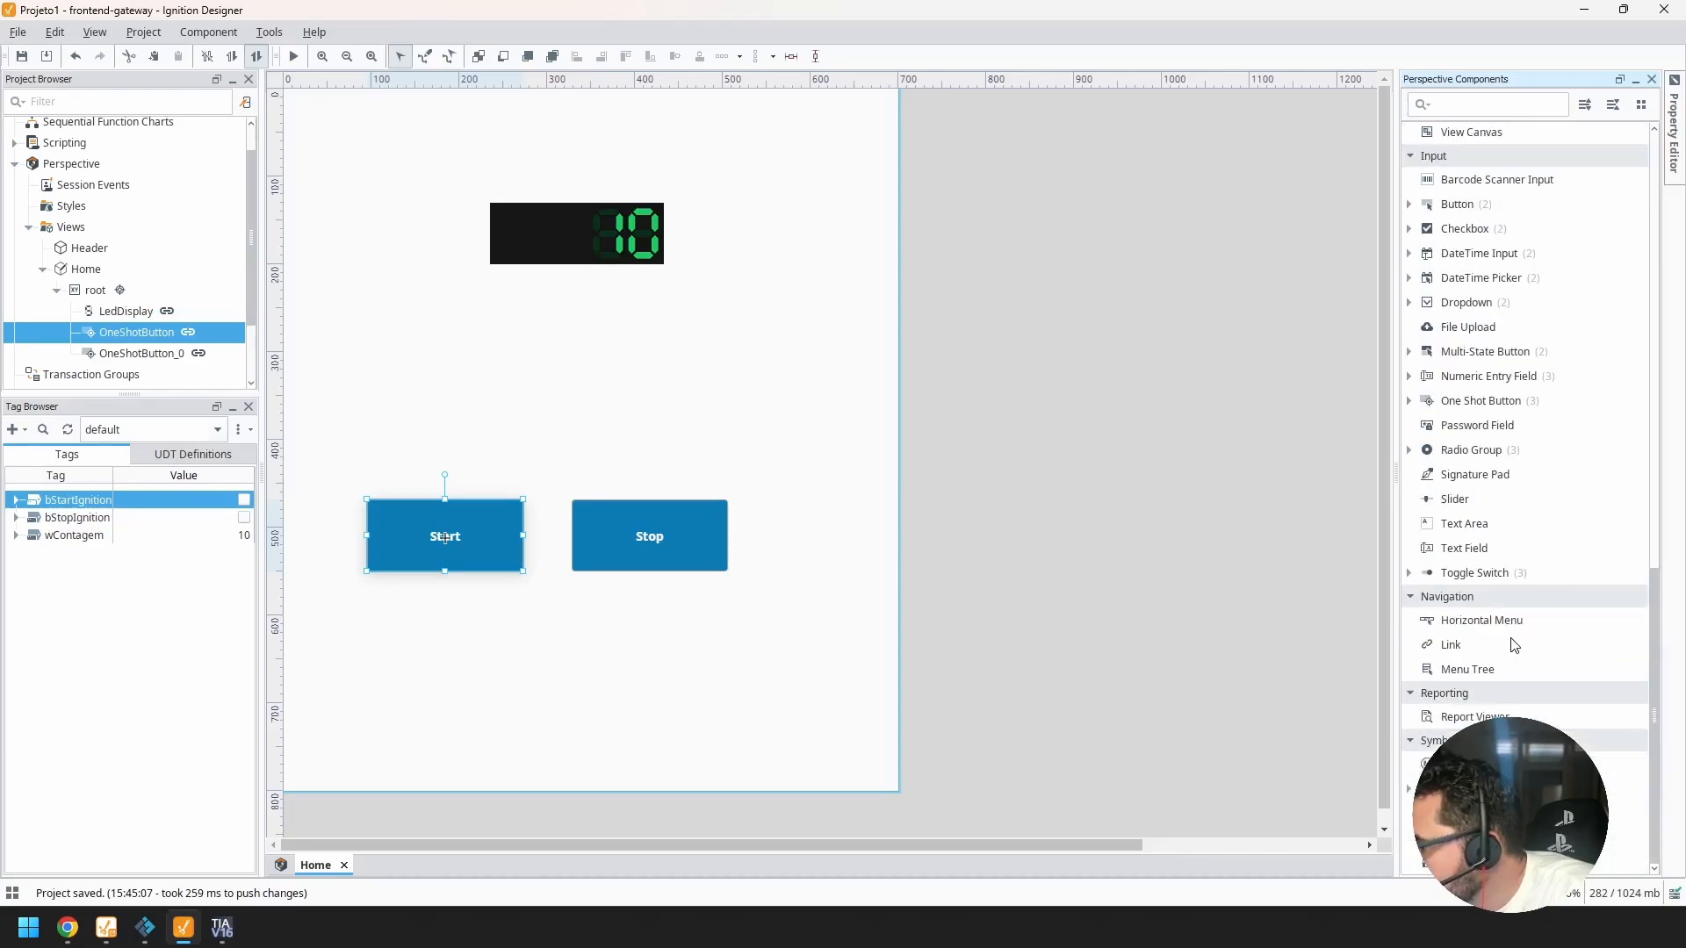
{"action": "scroll", "coordinate": [1469, 714], "scroll_direction": "up", "scroll_amount": 6}
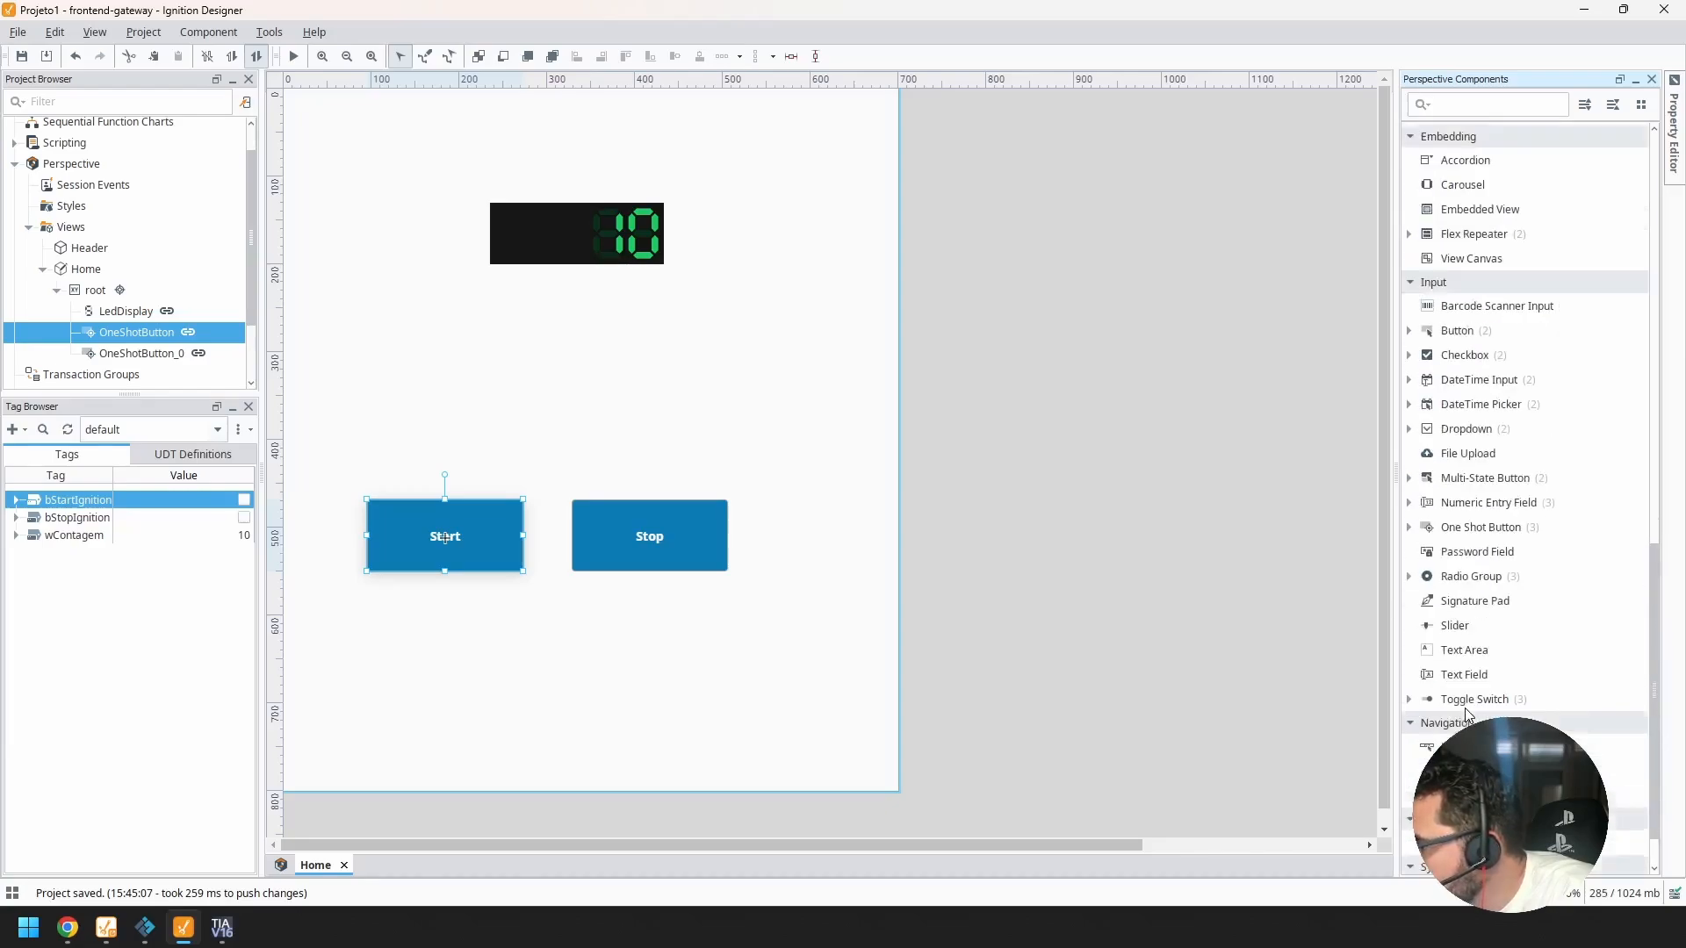
{"action": "scroll", "coordinate": [1469, 714], "scroll_direction": "up", "scroll_amount": 4}
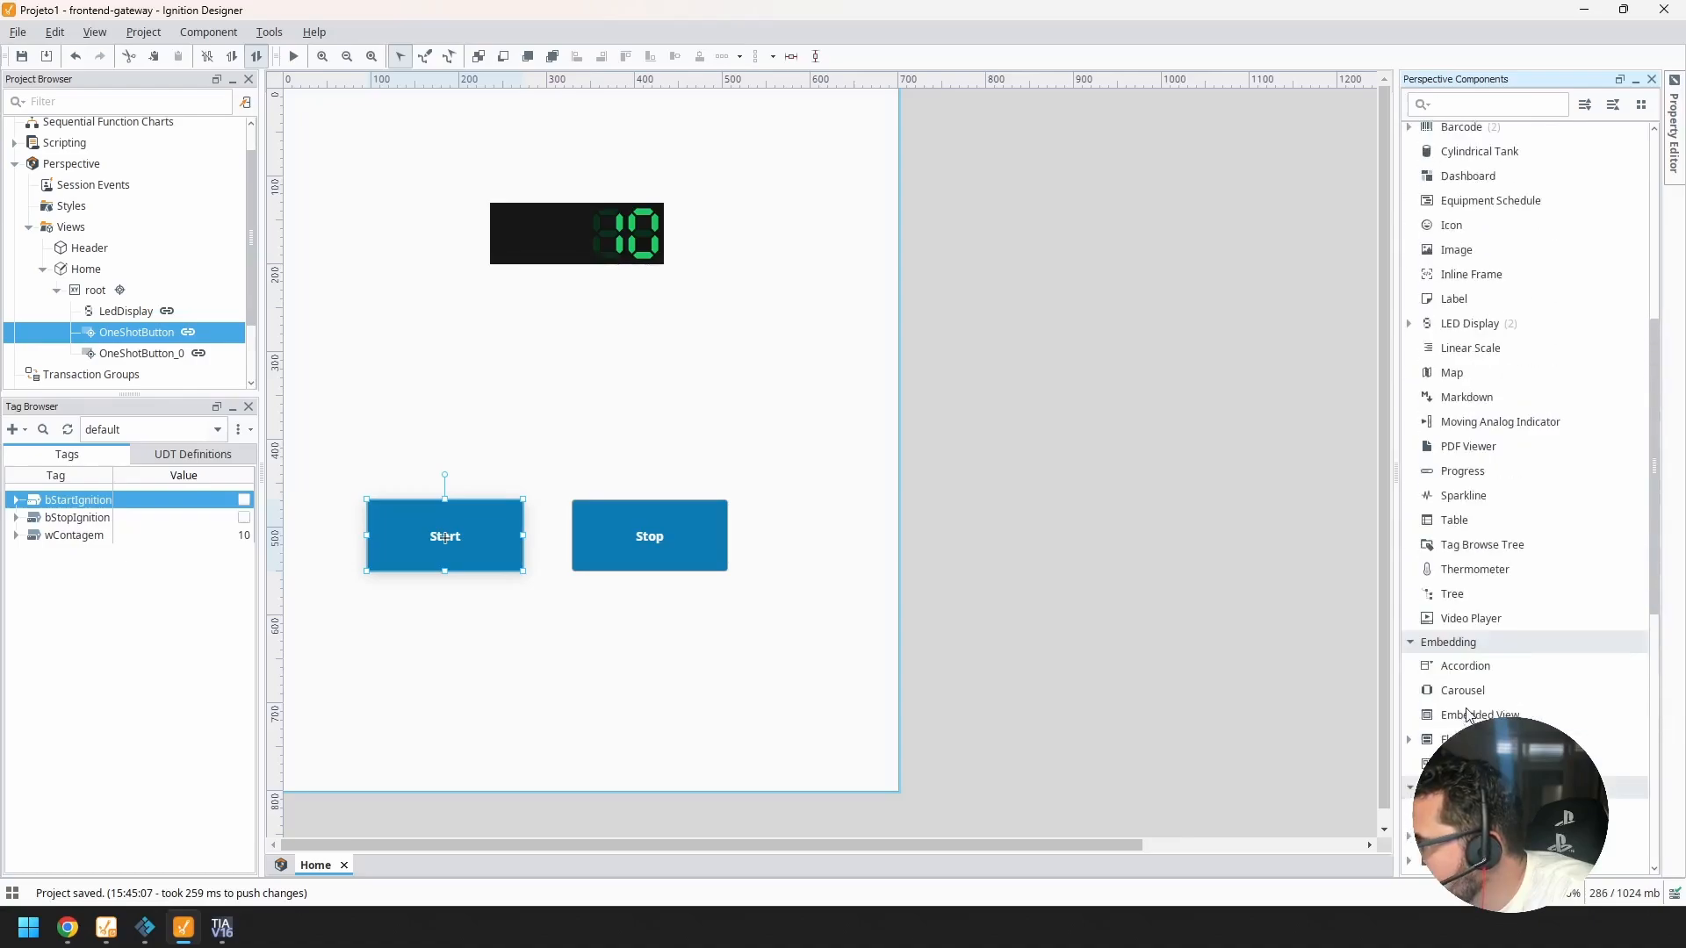
{"action": "scroll", "coordinate": [1467, 714], "scroll_direction": "up", "scroll_amount": 5}
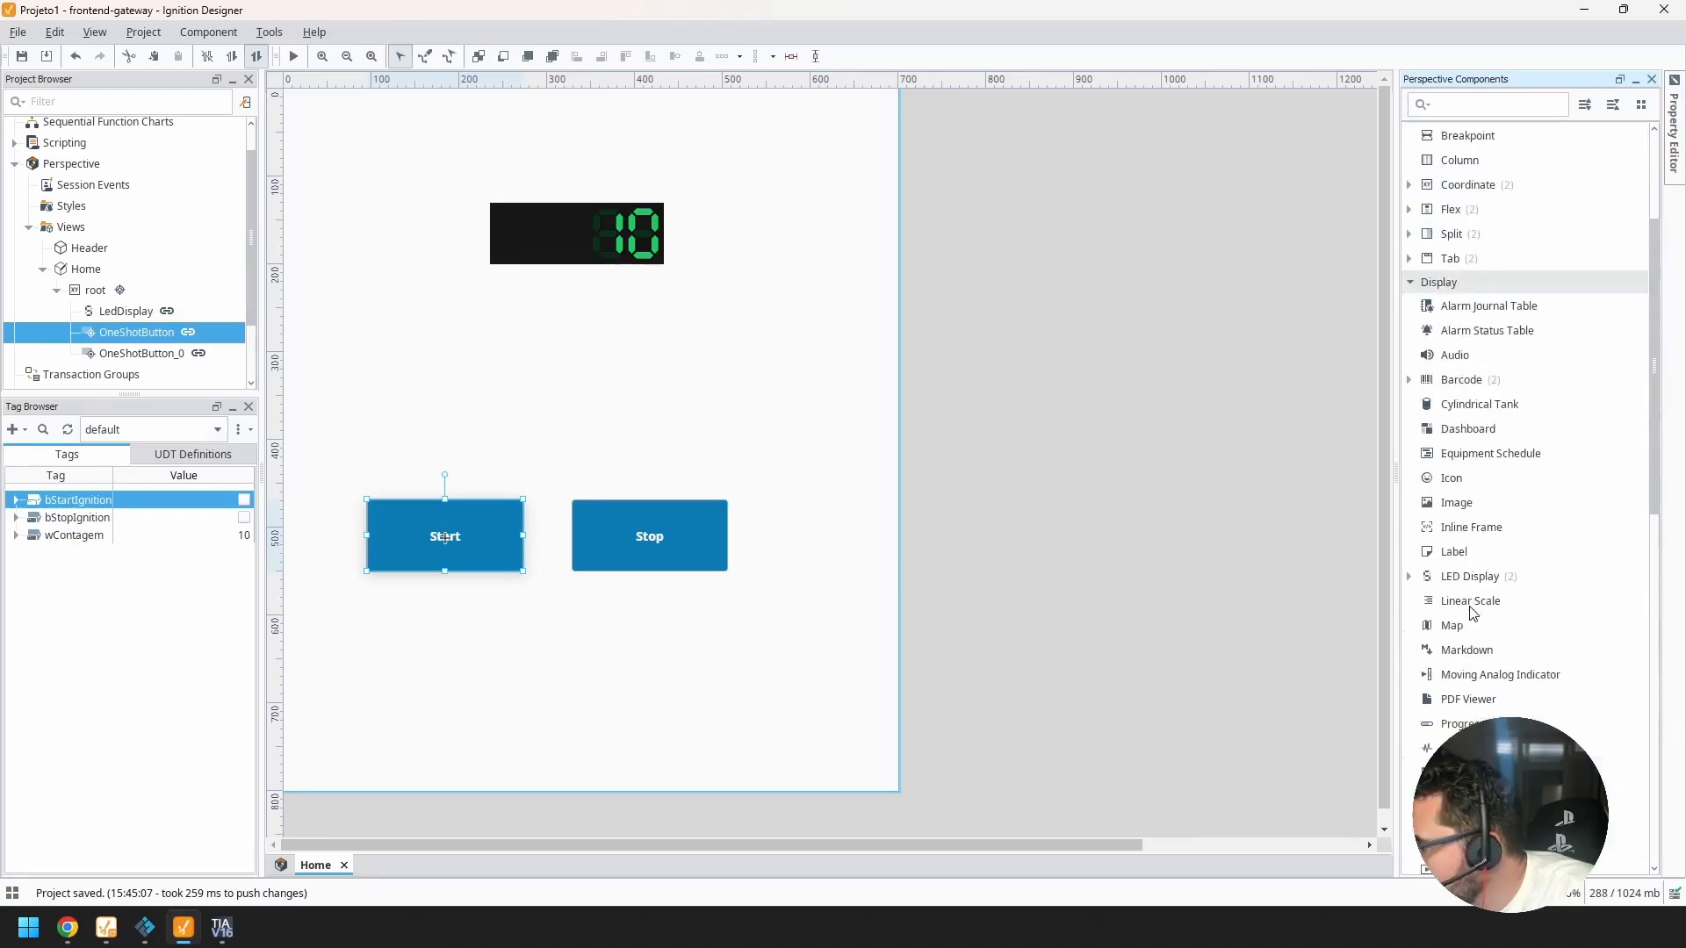
{"action": "scroll", "coordinate": [1474, 614], "scroll_direction": "up", "scroll_amount": 1}
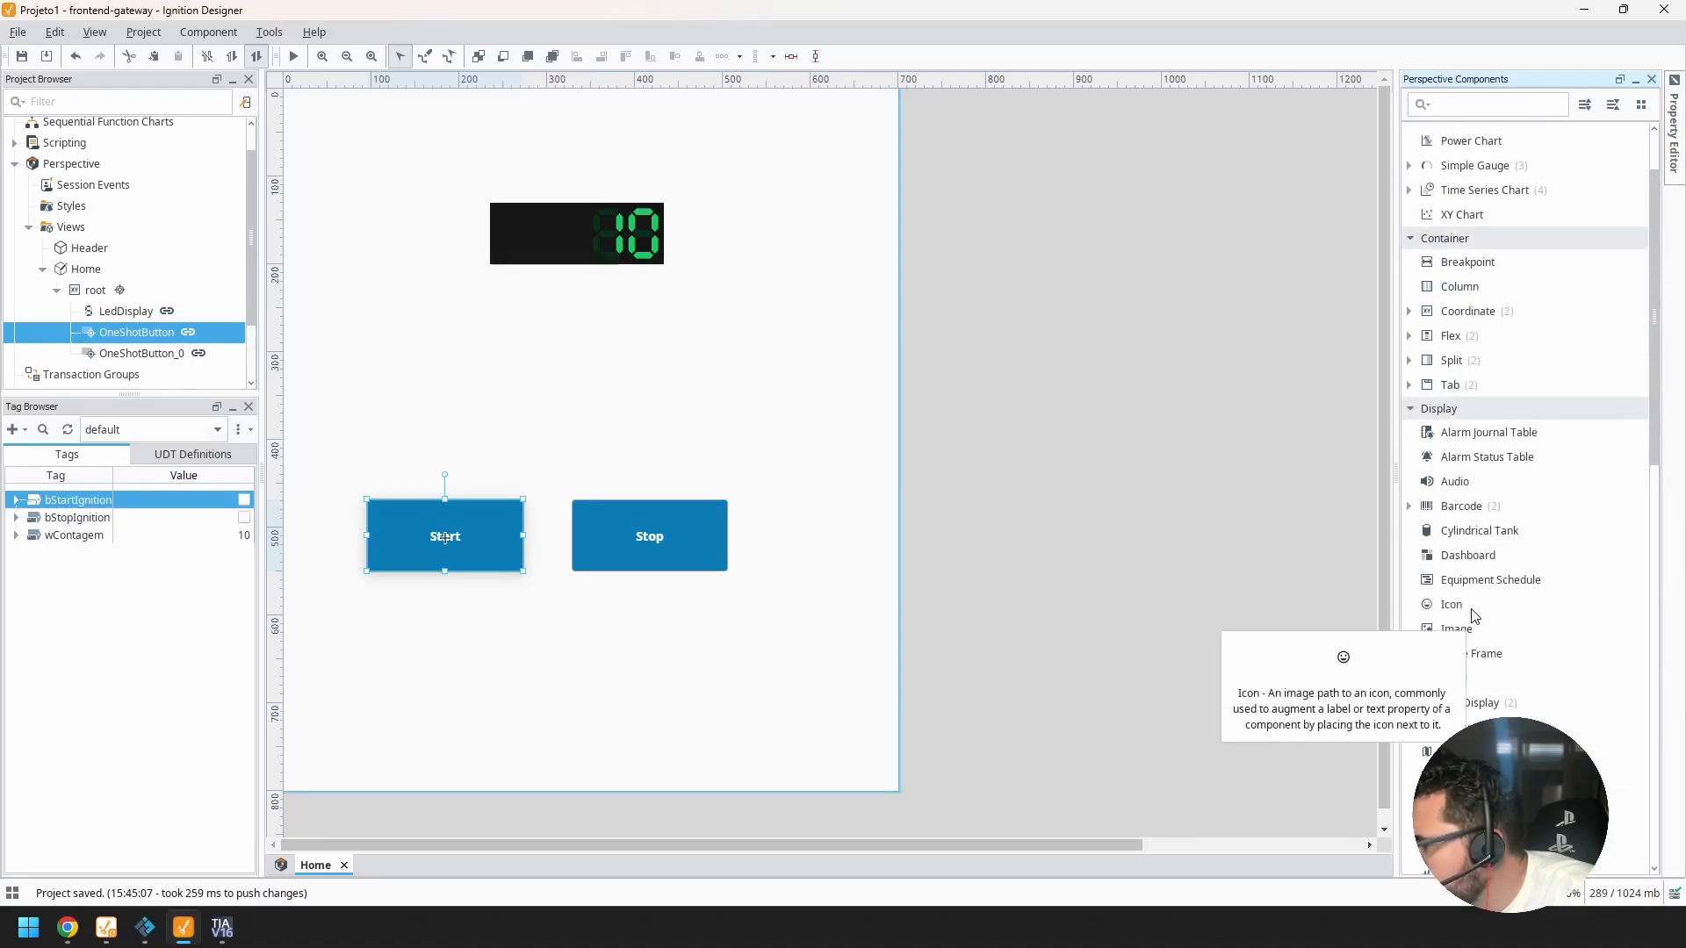
{"action": "scroll", "coordinate": [1474, 615], "scroll_direction": "up", "scroll_amount": 1}
{"action": "mouse_move", "coordinate": [1669, 169]}
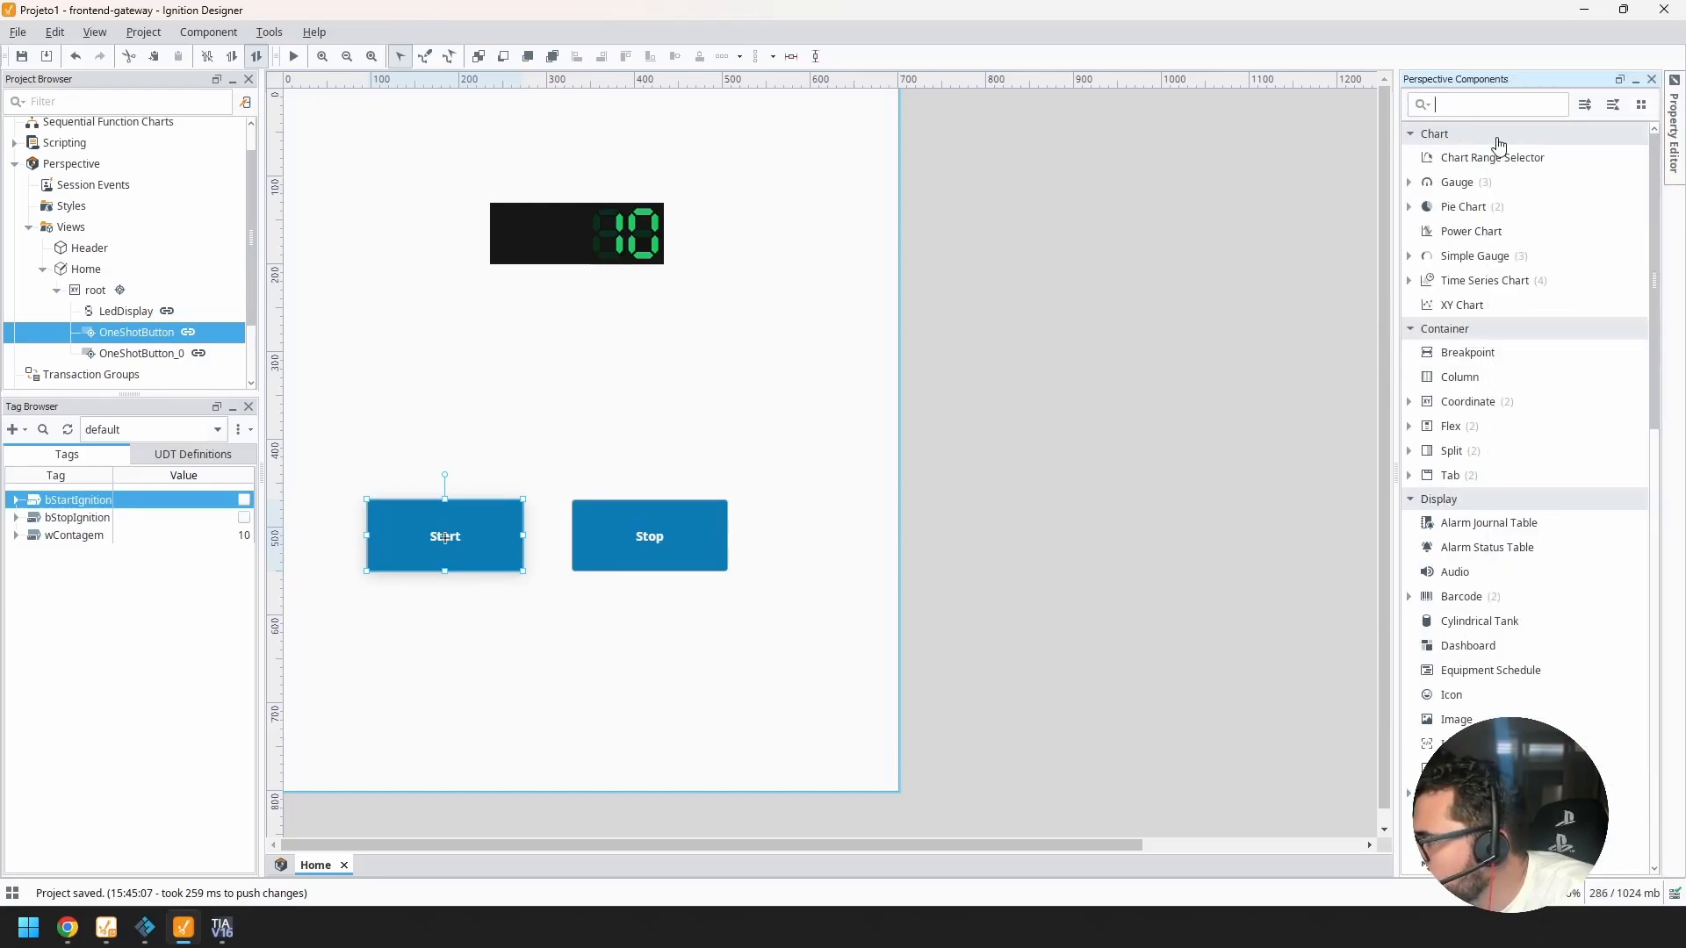
{"action": "left_click", "coordinate": [1436, 104]}
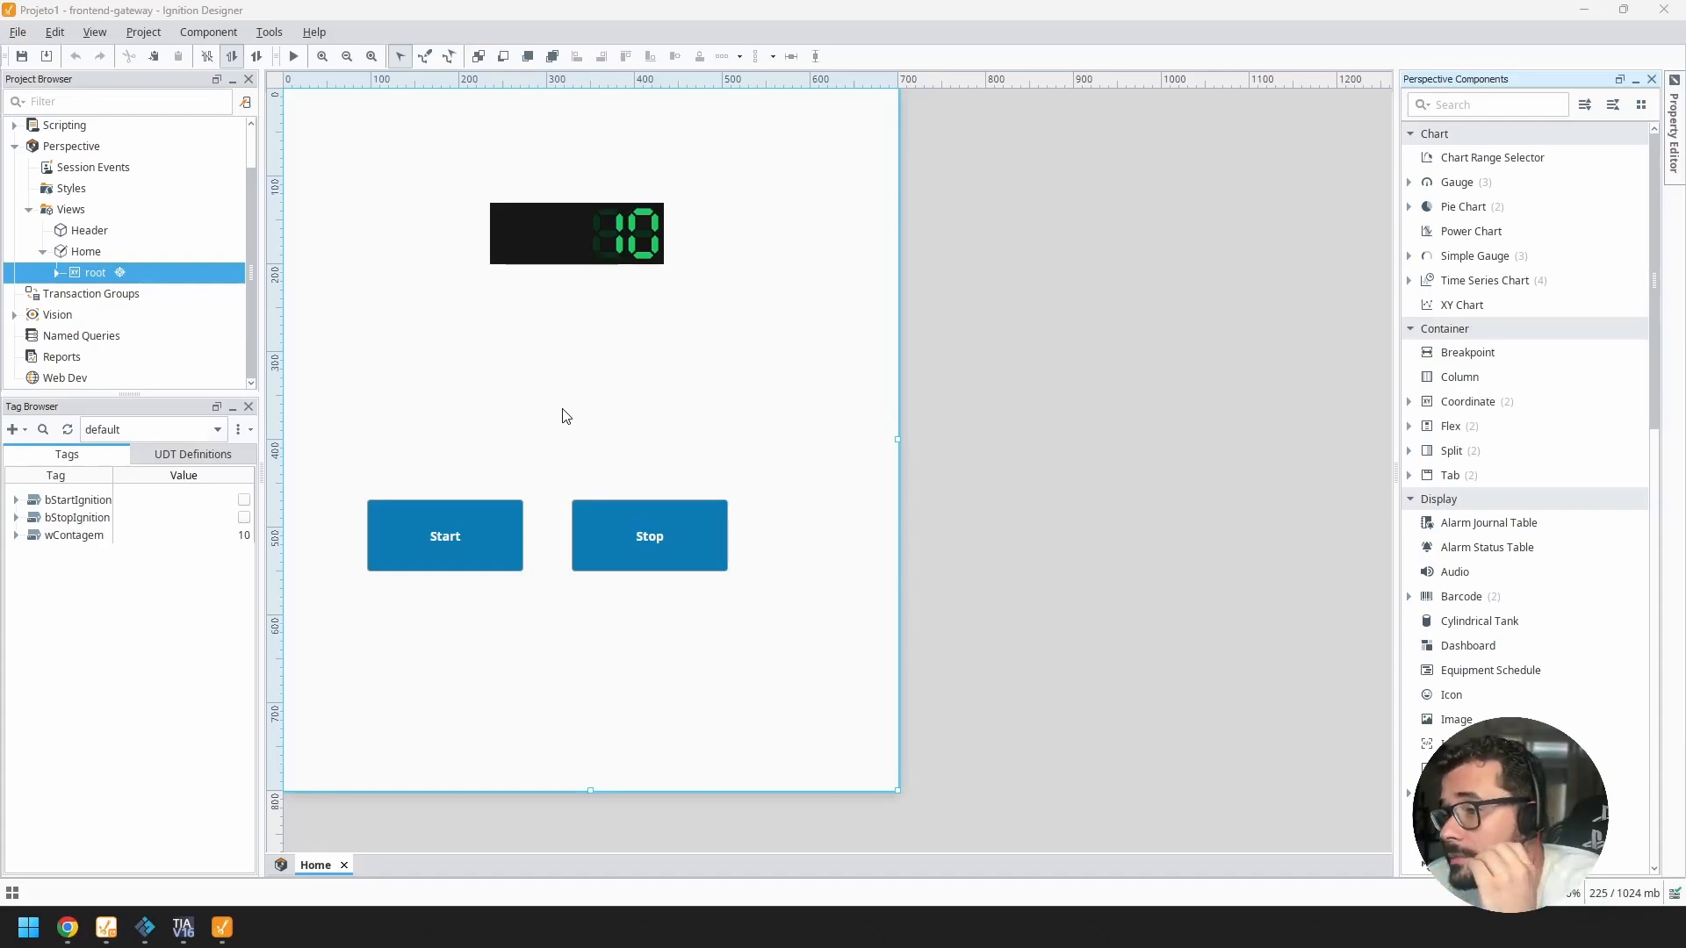
Step: Open the Symbol Factory, move its window clear of the LED display and glance through the 3-D Pushbuttons Etc symbols
{"action": "left_click", "coordinate": [217, 39]}
{"action": "mouse_move", "coordinate": [260, 39]}
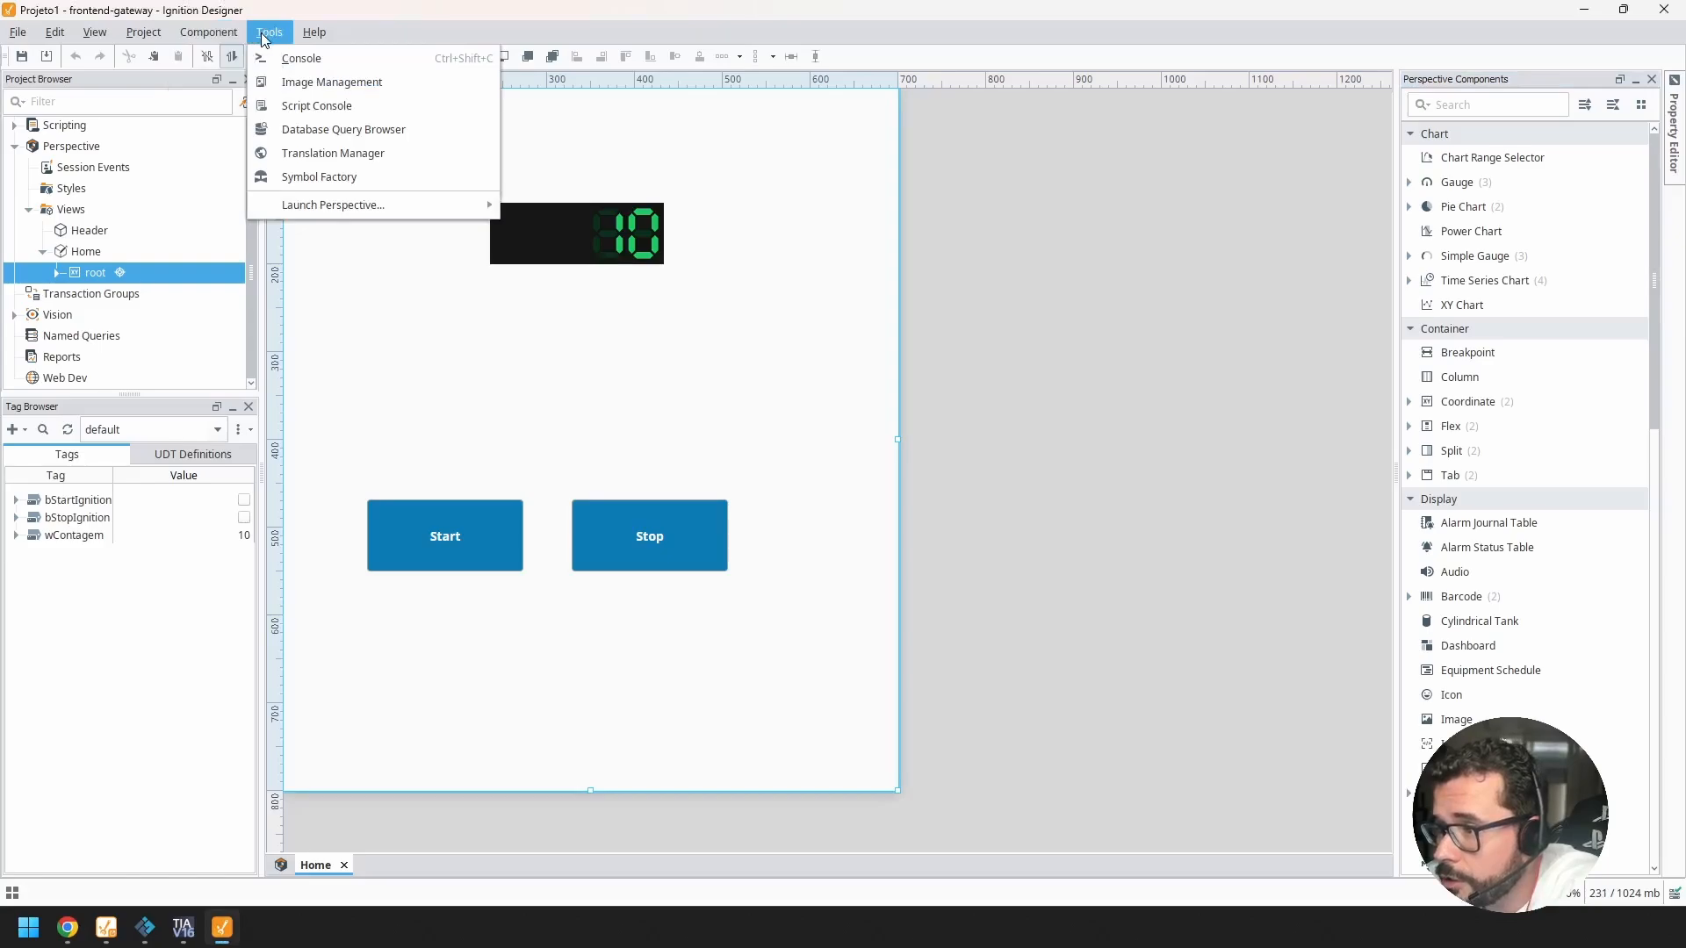
{"action": "left_click", "coordinate": [318, 176]}
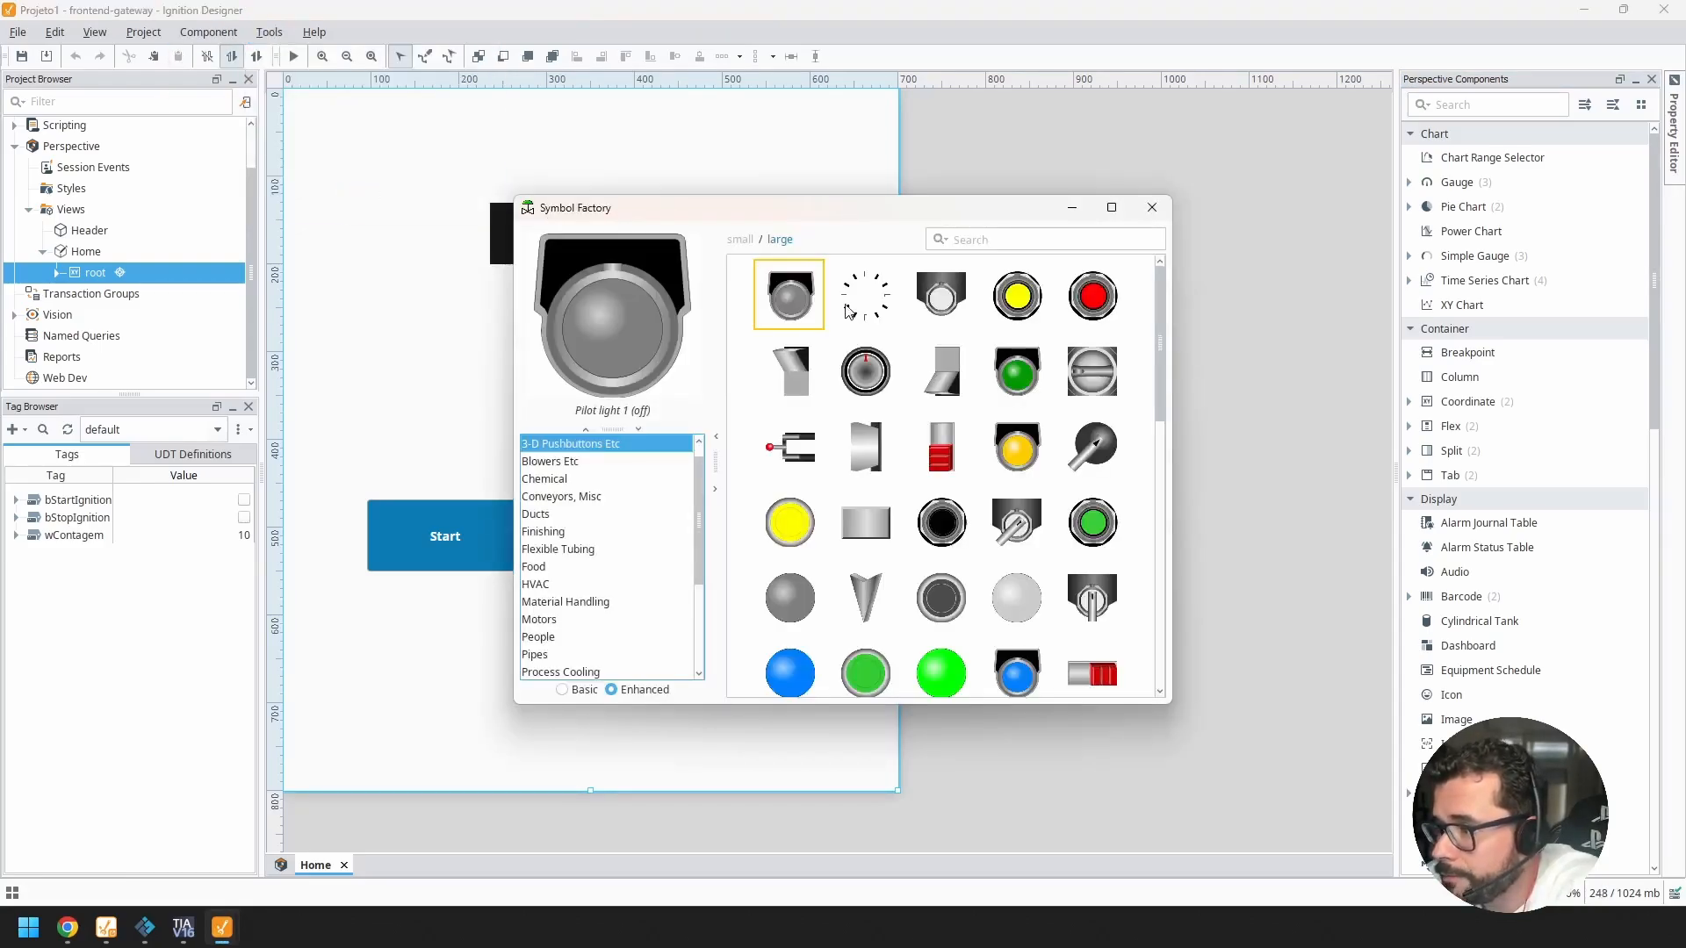
{"action": "left_click_drag", "start_coordinate": [933, 218], "coordinate": [1114, 132]}
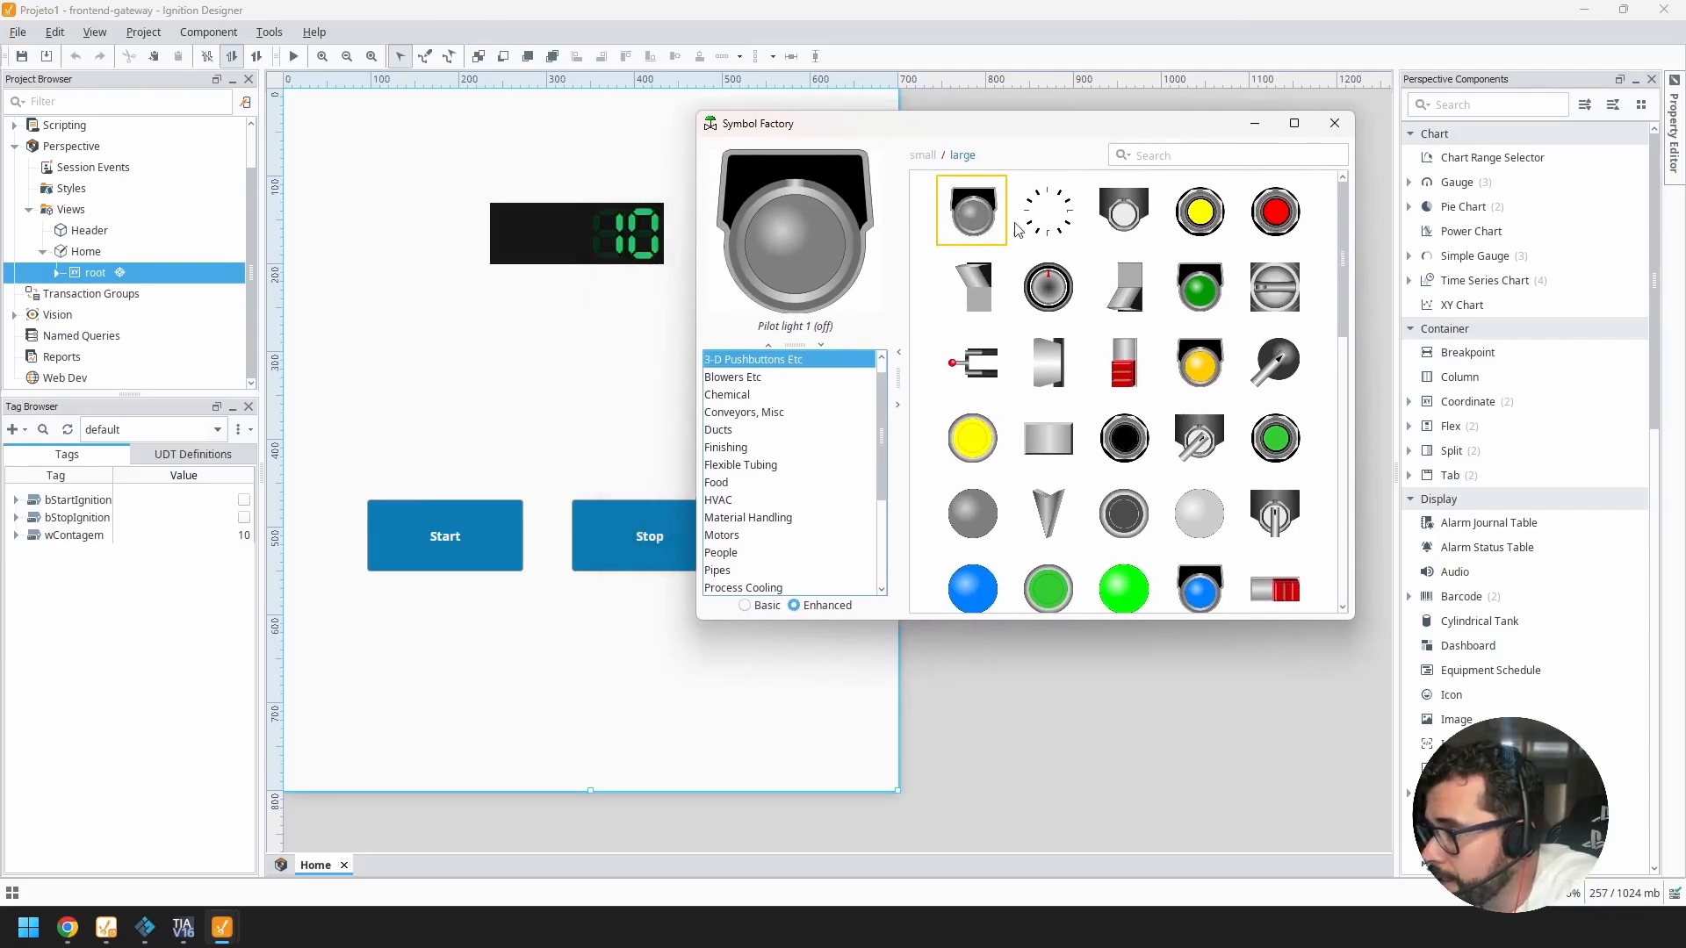
{"action": "scroll", "coordinate": [1079, 485], "scroll_direction": "down", "scroll_amount": 5}
{"action": "scroll", "coordinate": [1114, 507], "scroll_direction": "up", "scroll_amount": 5}
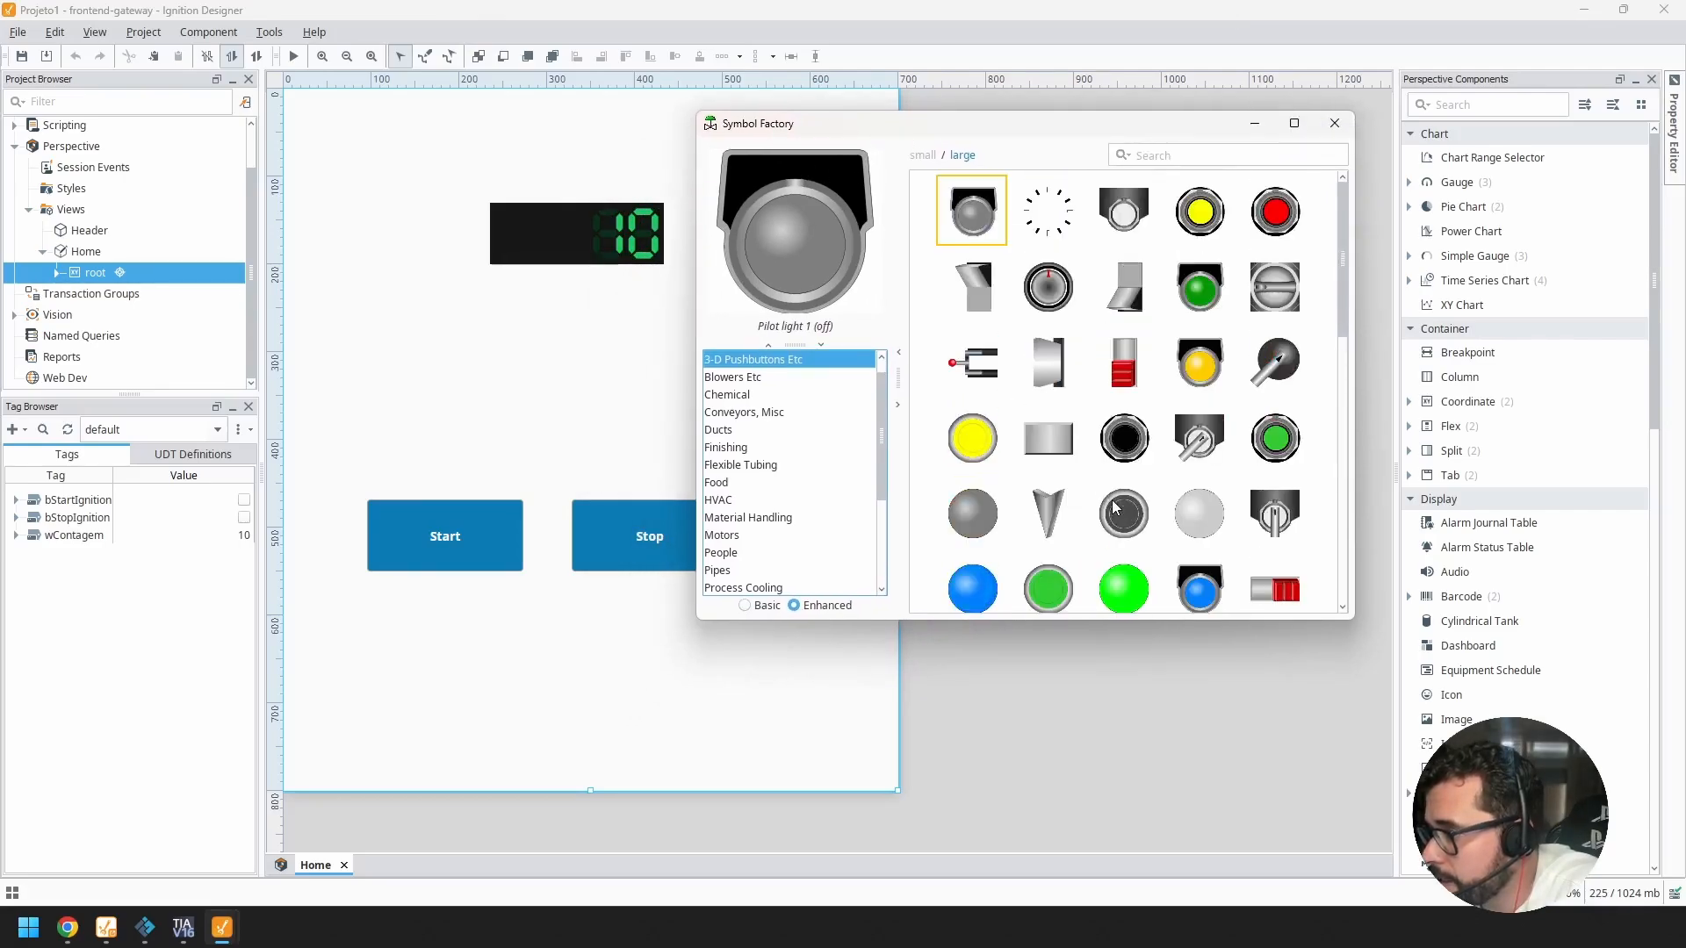
Step: Browse the enhanced symbols in the Blowers Etc, Chemical, Conveyors, Misc, Ducts and Finishing categories
{"action": "left_click", "coordinate": [809, 379]}
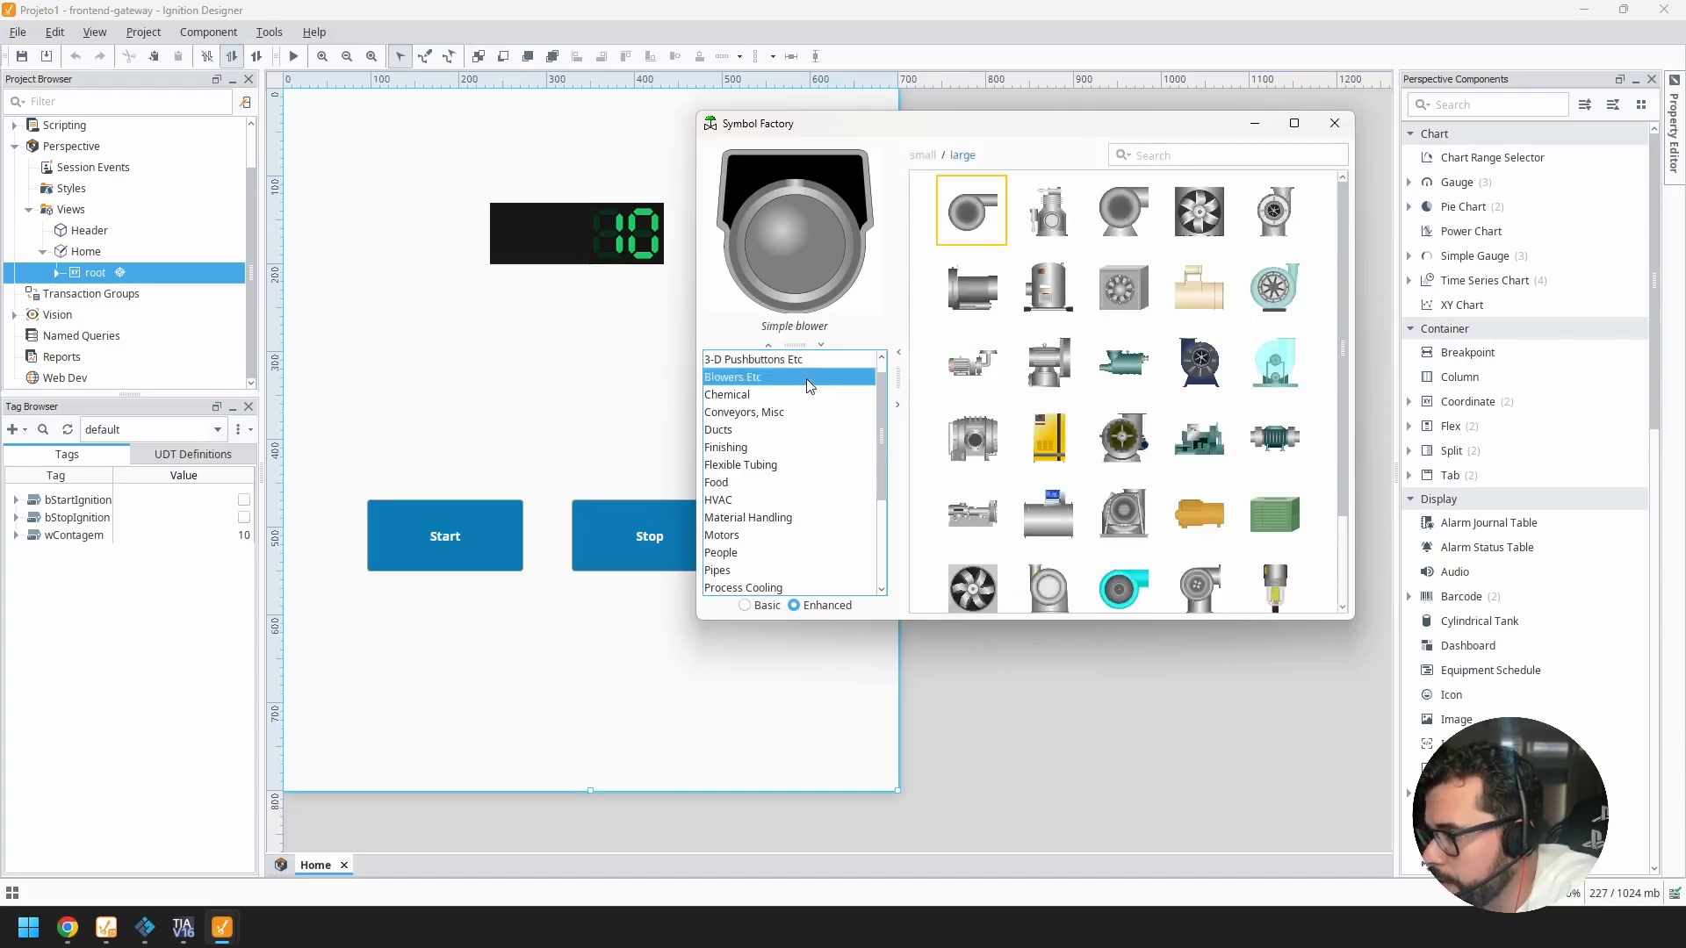
{"action": "scroll", "coordinate": [1057, 255], "scroll_direction": "down", "scroll_amount": 2}
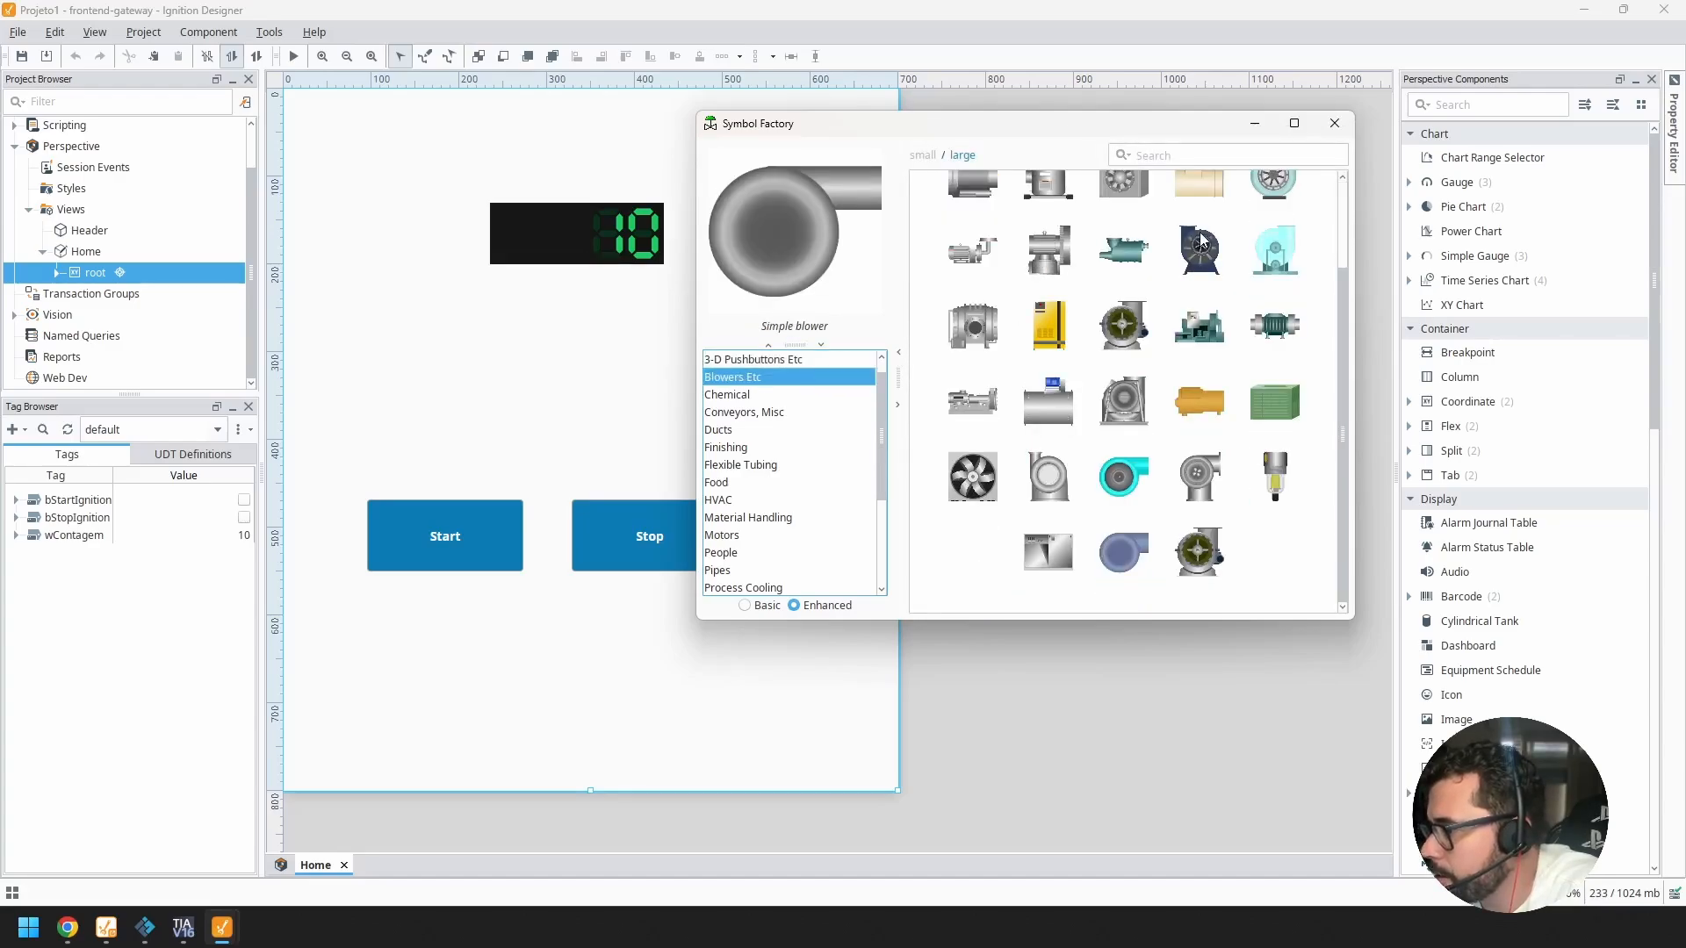
{"action": "scroll", "coordinate": [1194, 255], "scroll_direction": "up", "scroll_amount": 2}
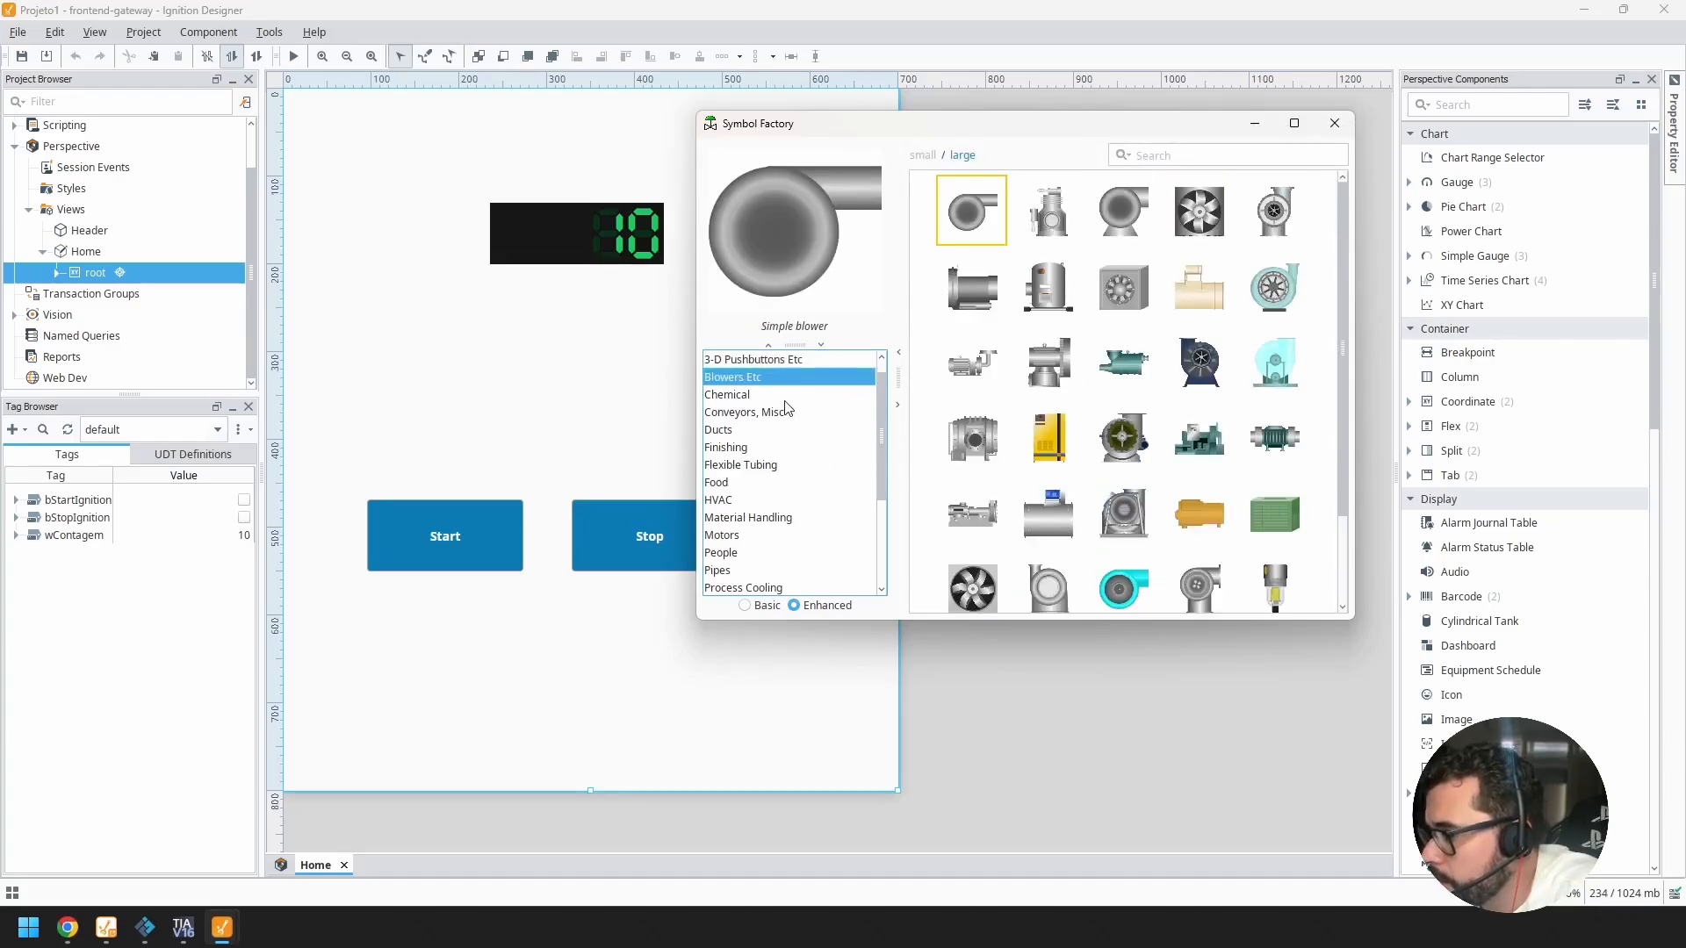
{"action": "left_click", "coordinate": [752, 394]}
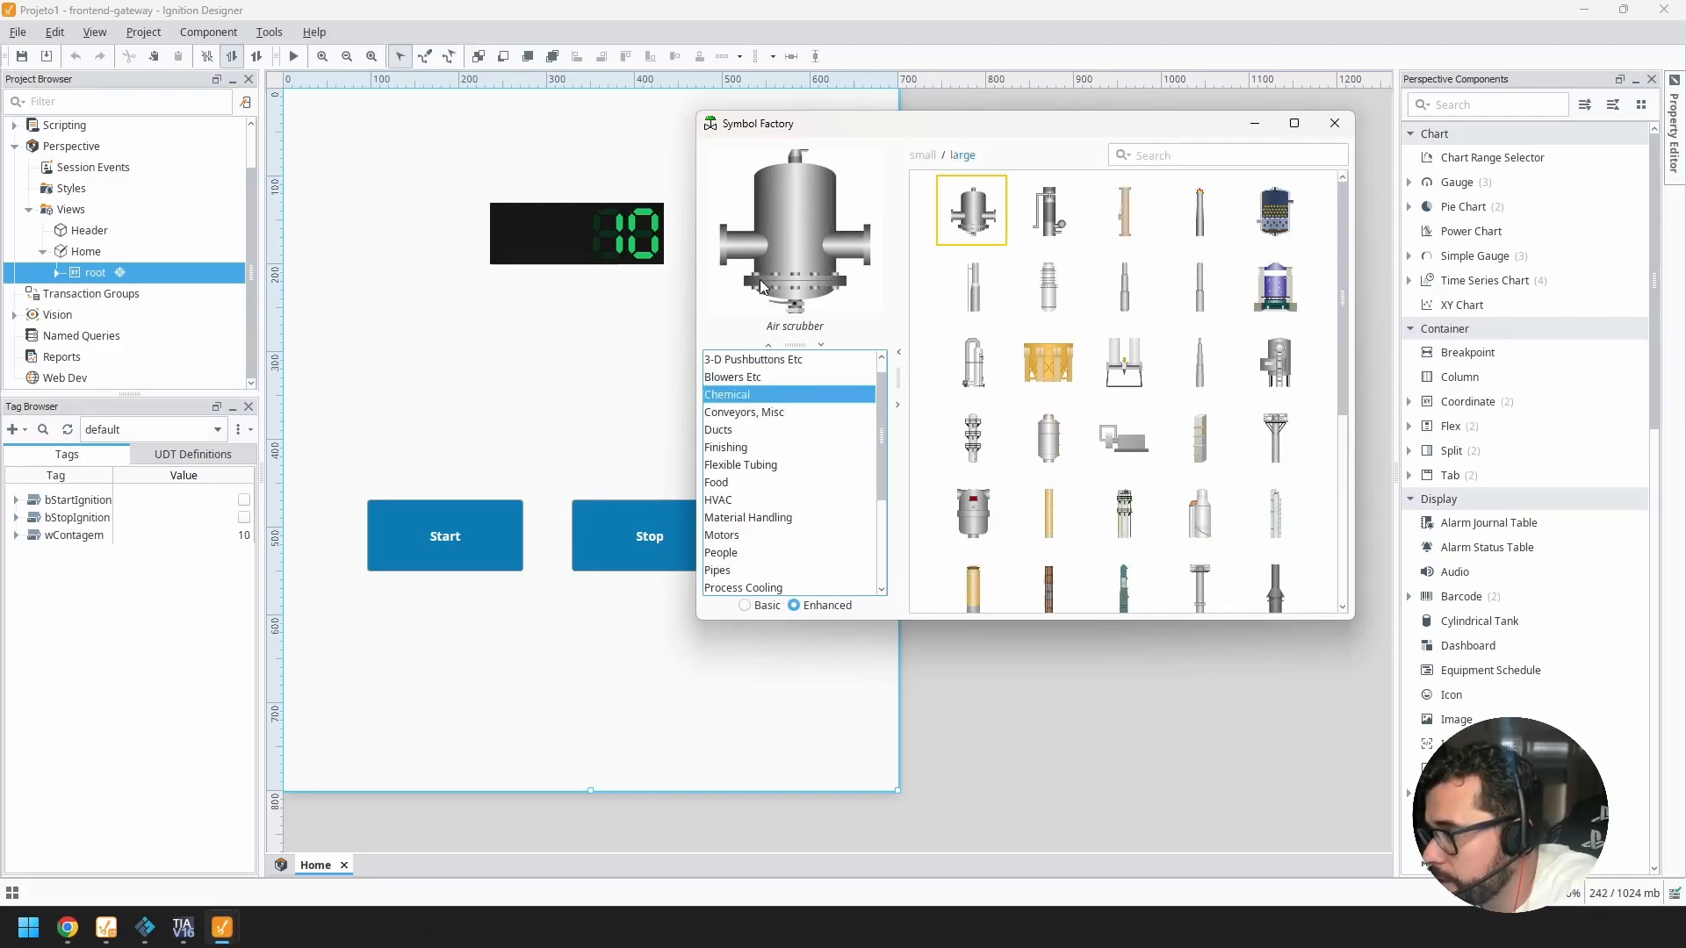
{"action": "left_click", "coordinate": [806, 410]}
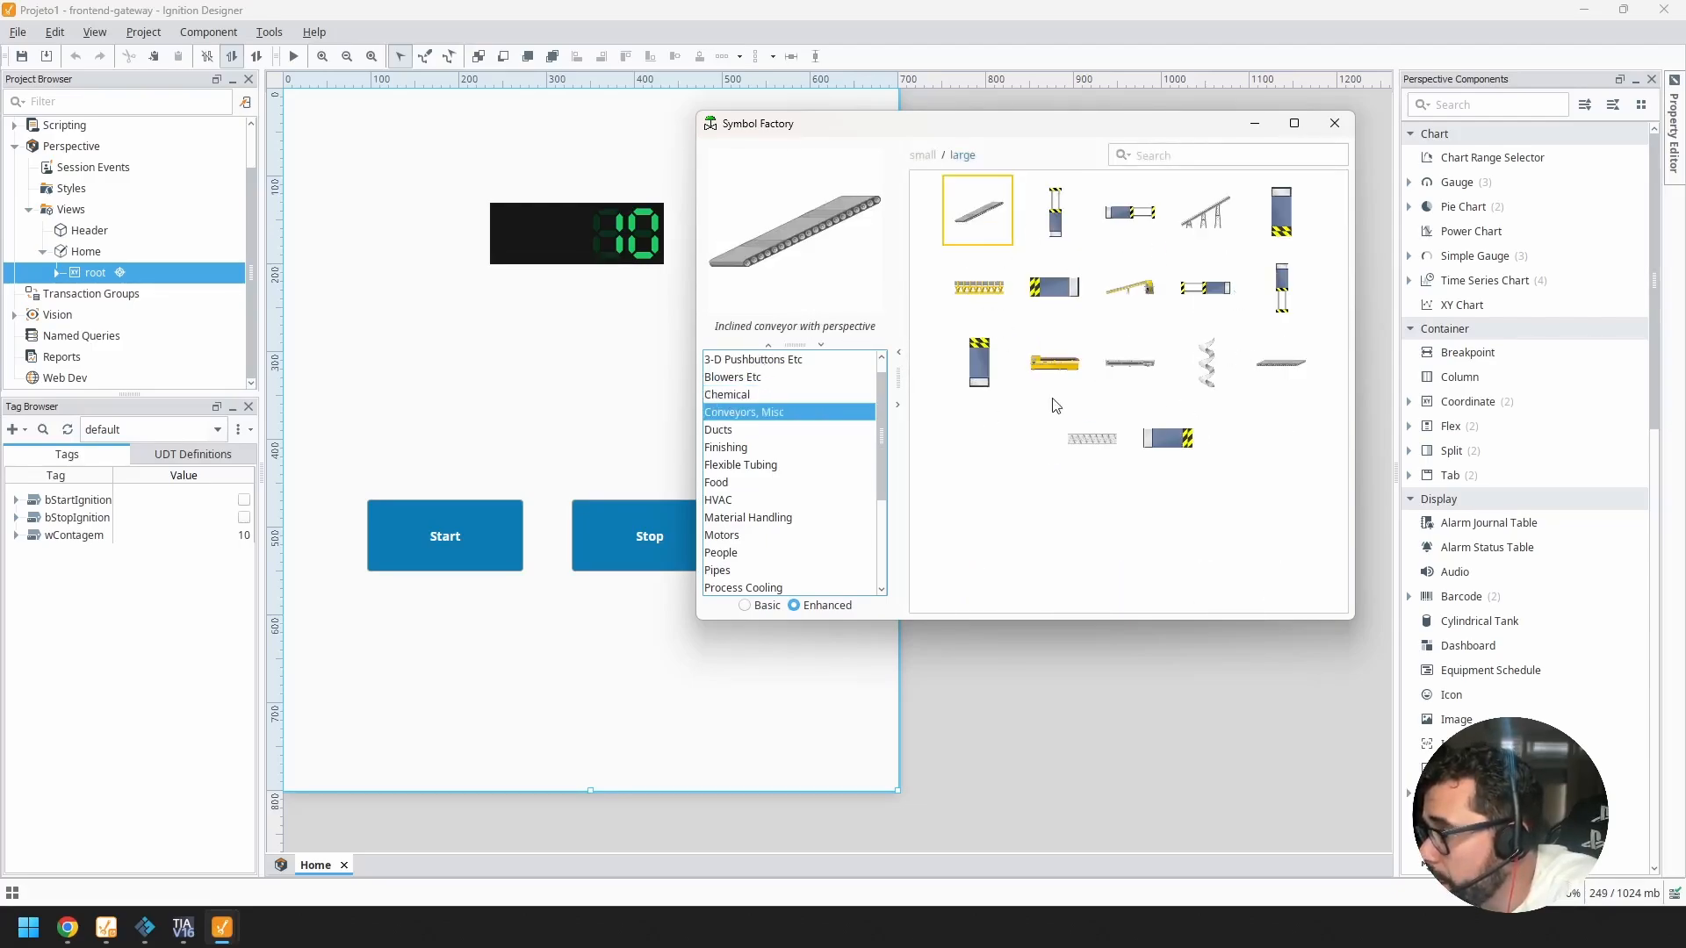
{"action": "left_click", "coordinate": [781, 432]}
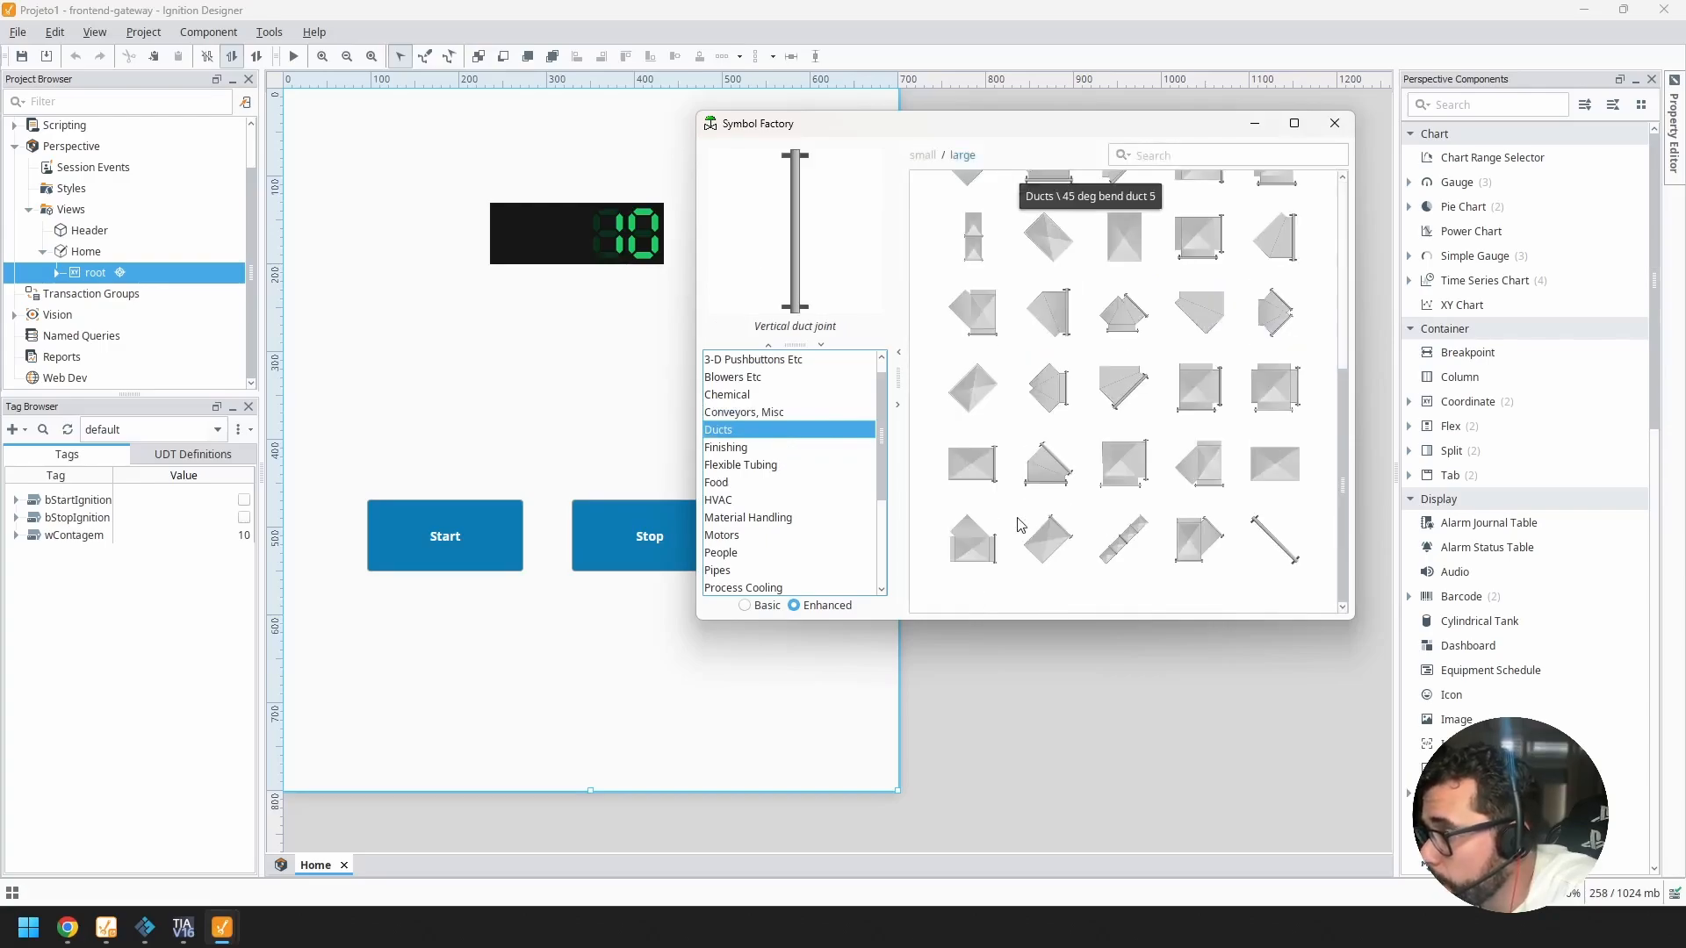
{"action": "left_click", "coordinate": [817, 449]}
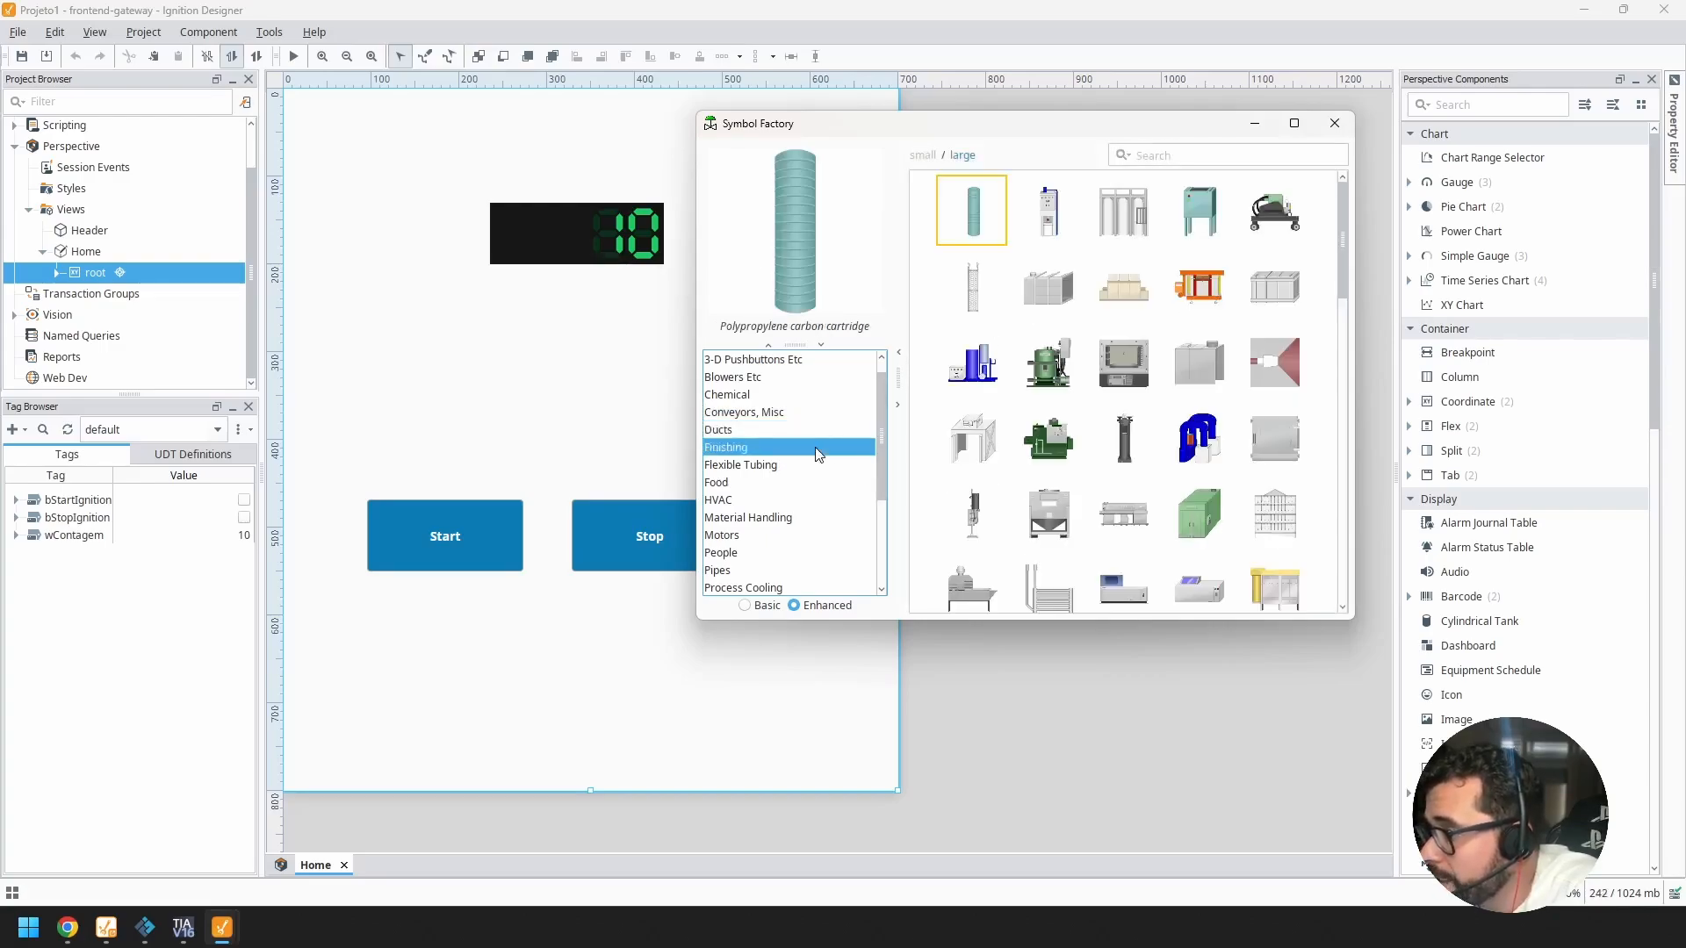
{"action": "scroll", "coordinate": [830, 497], "scroll_direction": "down", "scroll_amount": 1}
Step: Browse the enhanced symbols in the People, Pipes, Process Cooling, Process Heating, Pumps and Renewable Energy categories
{"action": "left_click", "coordinate": [828, 500]}
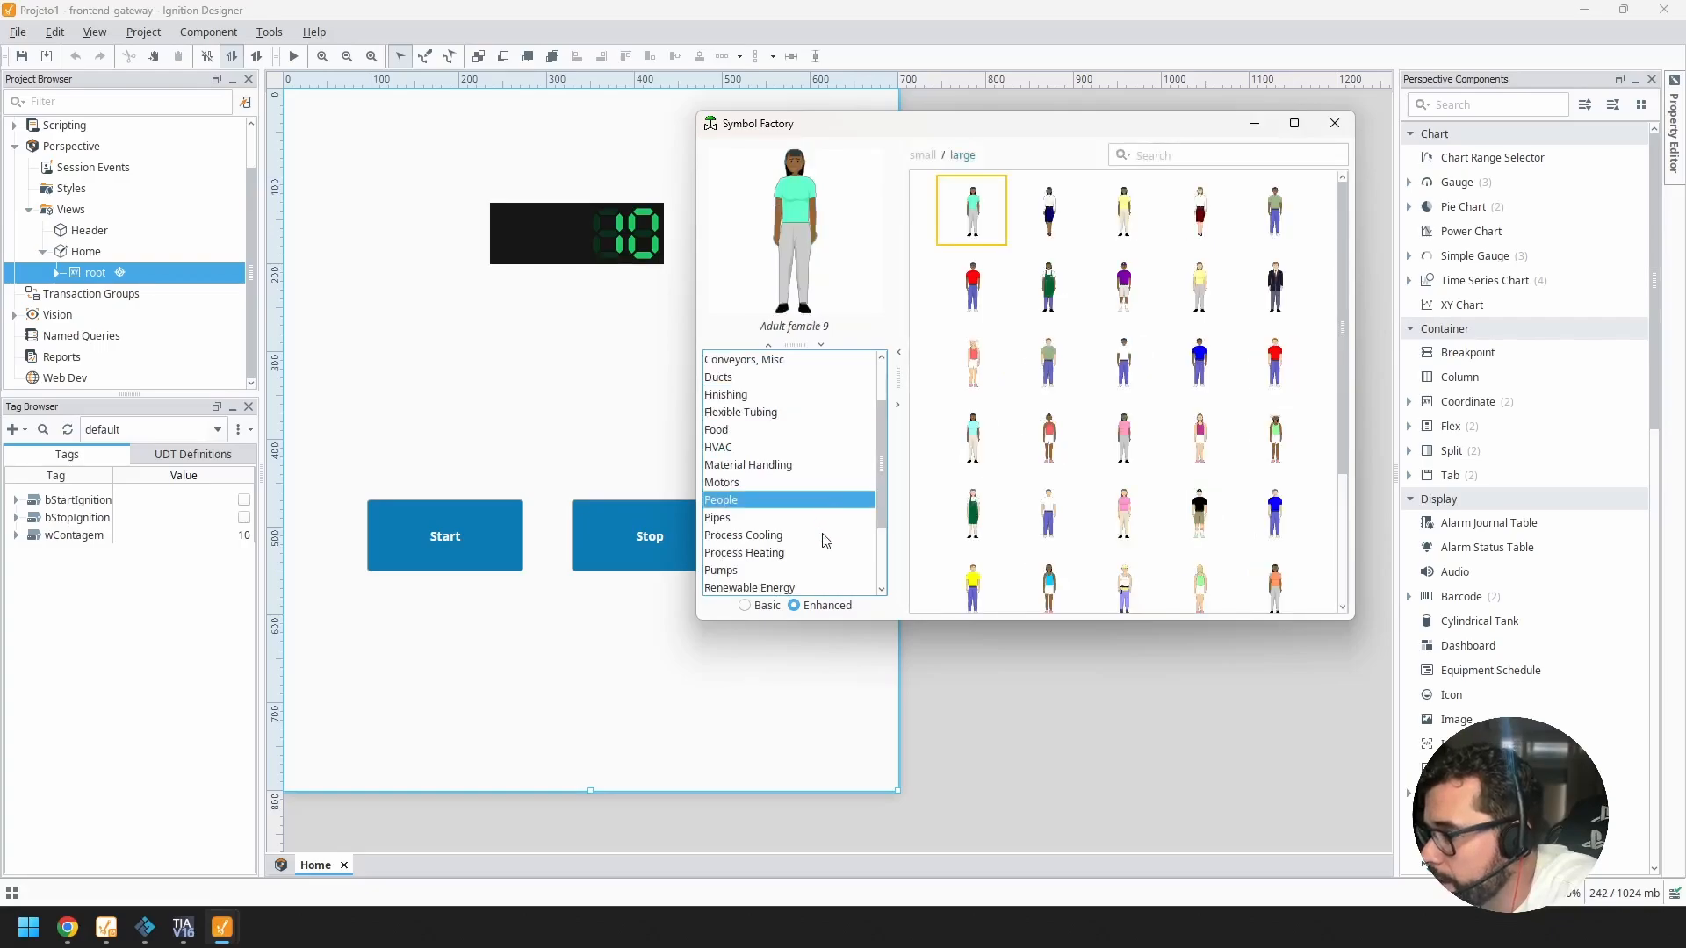
{"action": "left_click", "coordinate": [822, 534]}
{"action": "left_click", "coordinate": [813, 497]}
{"action": "left_click", "coordinate": [810, 517]}
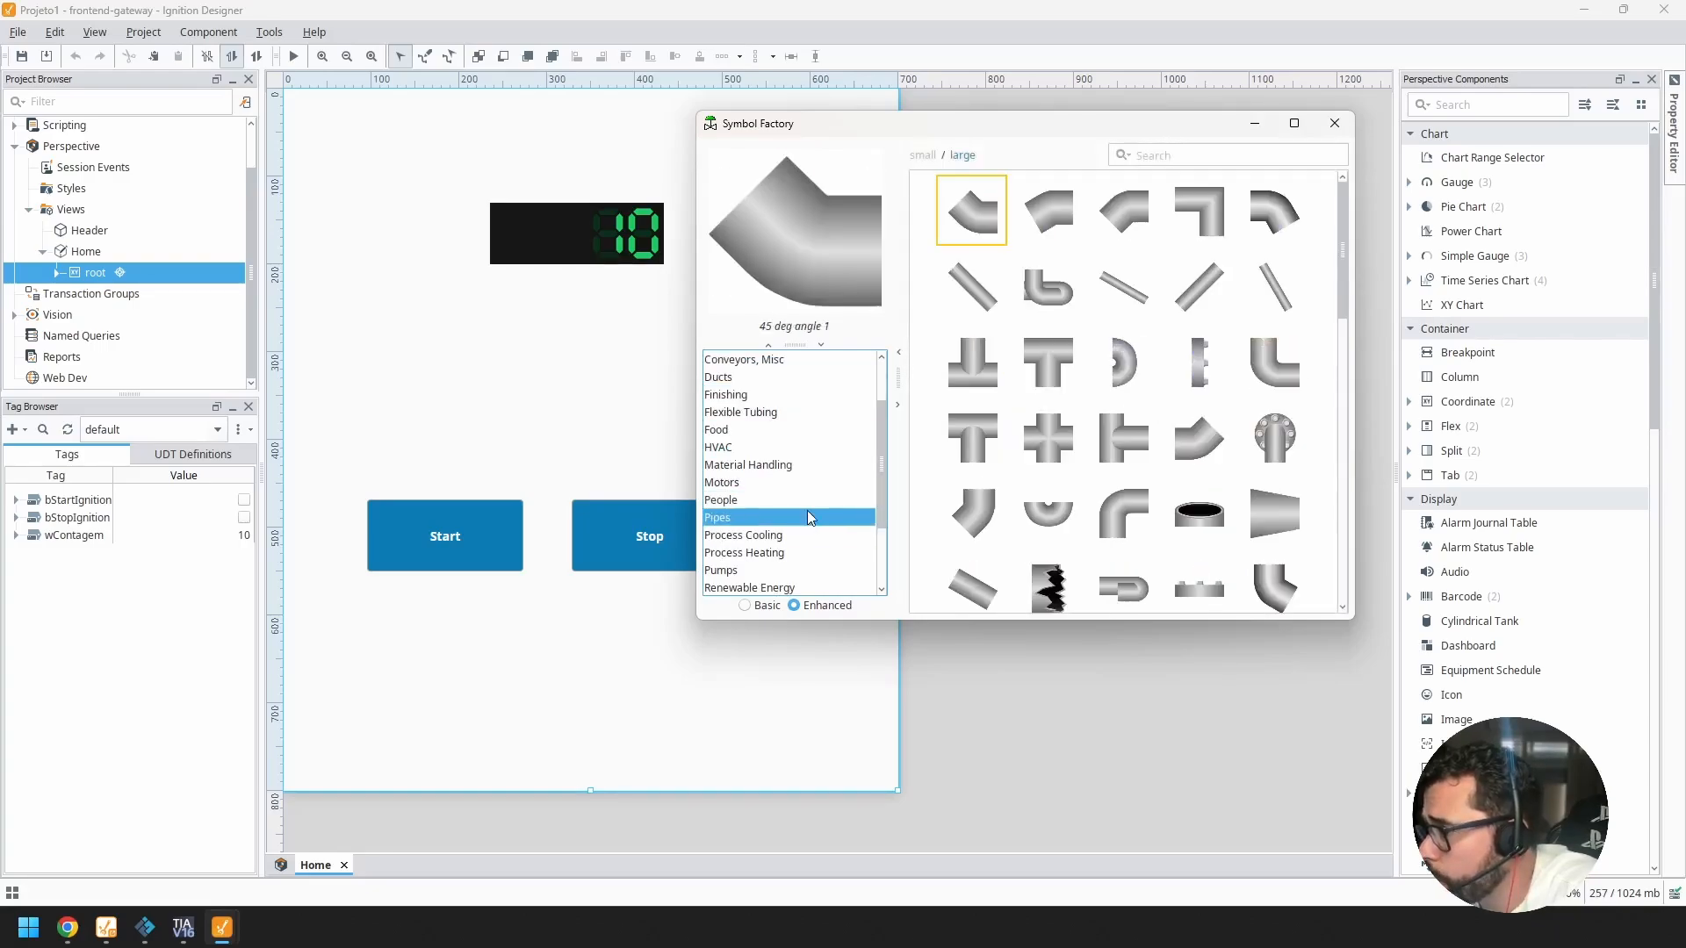
{"action": "left_click", "coordinate": [828, 532]}
{"action": "left_click", "coordinate": [829, 514]}
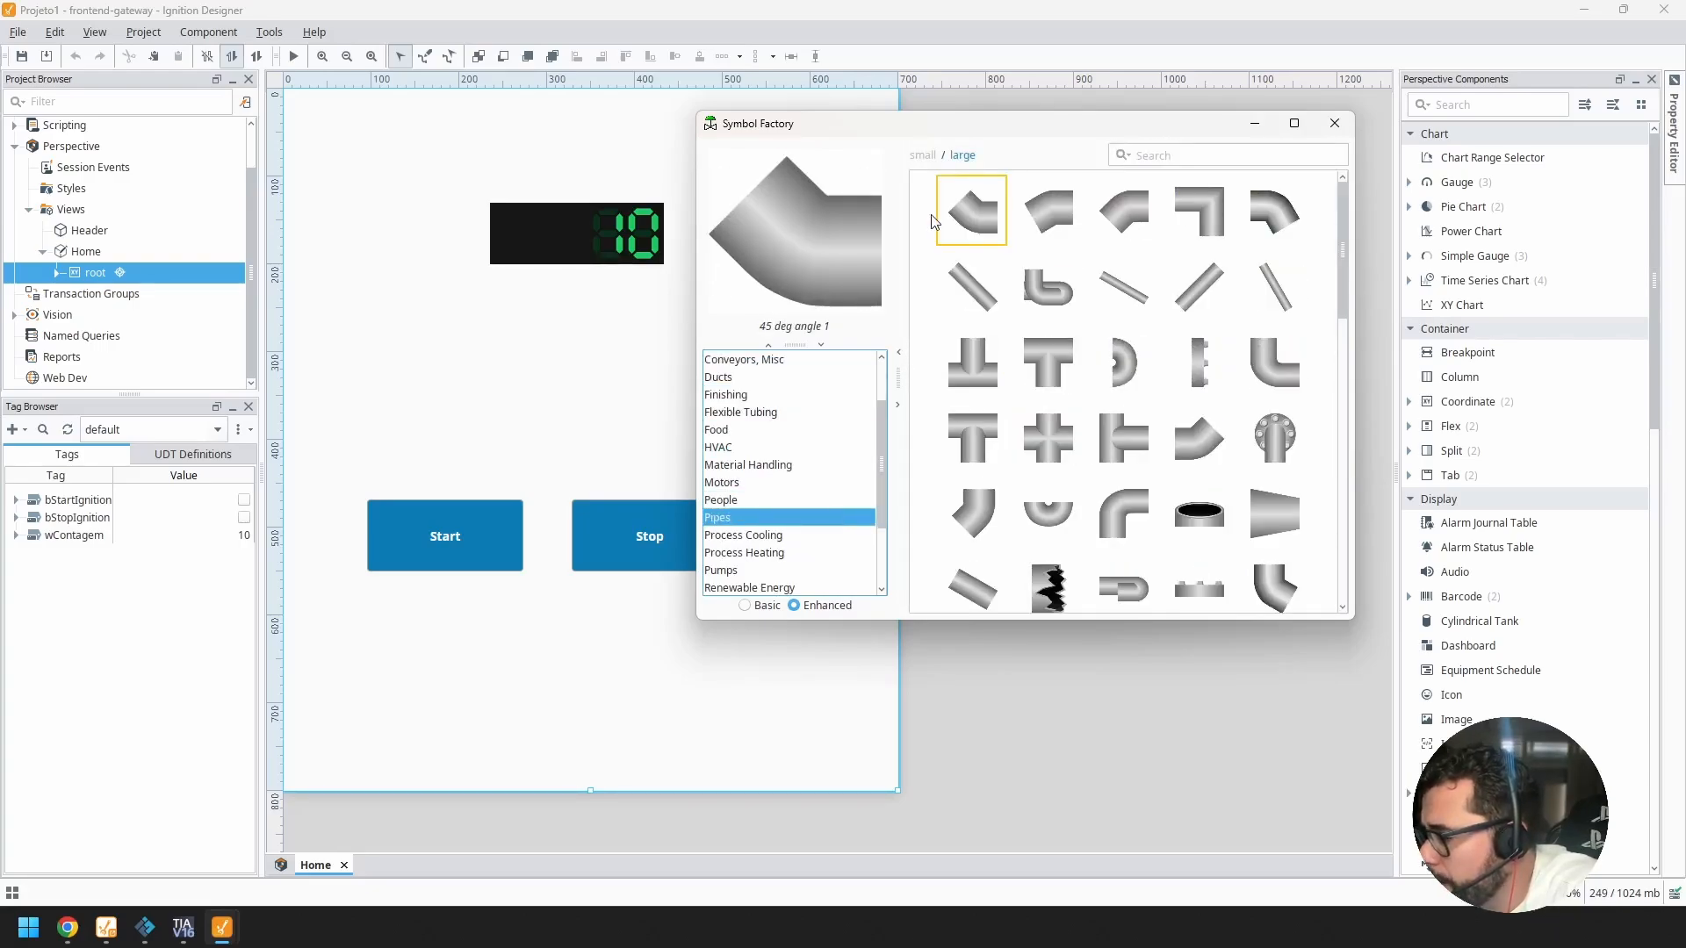
{"action": "left_click", "coordinate": [828, 535]}
{"action": "left_click", "coordinate": [828, 553]}
{"action": "left_click", "coordinate": [830, 570]}
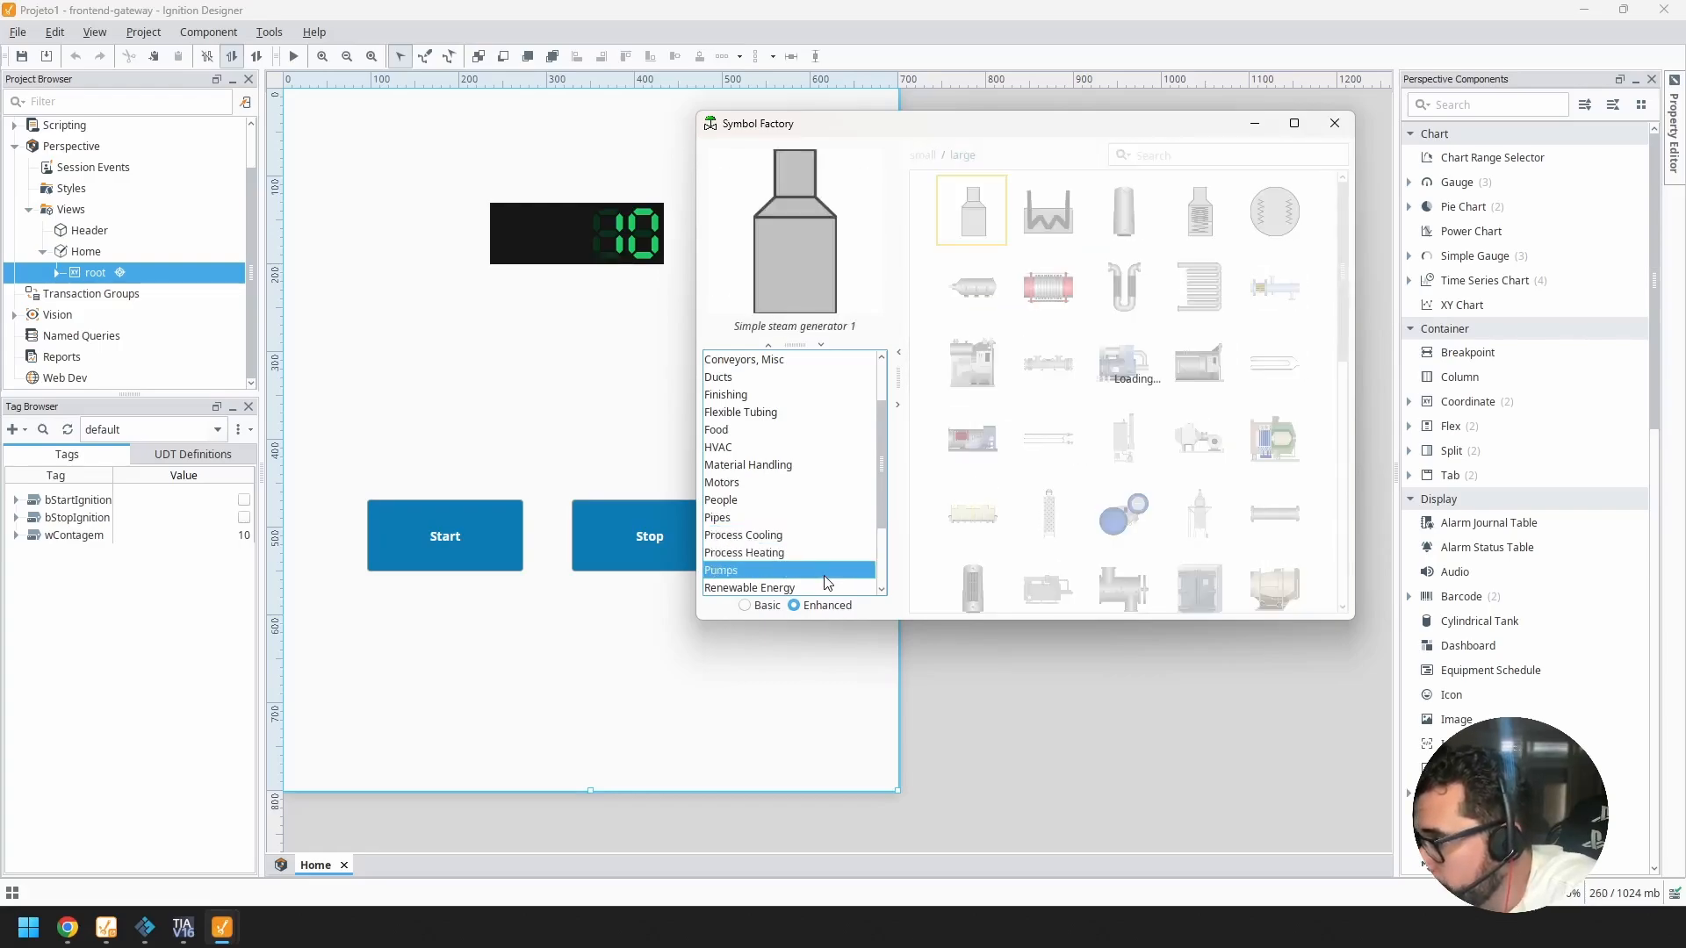
{"action": "left_click", "coordinate": [832, 587]}
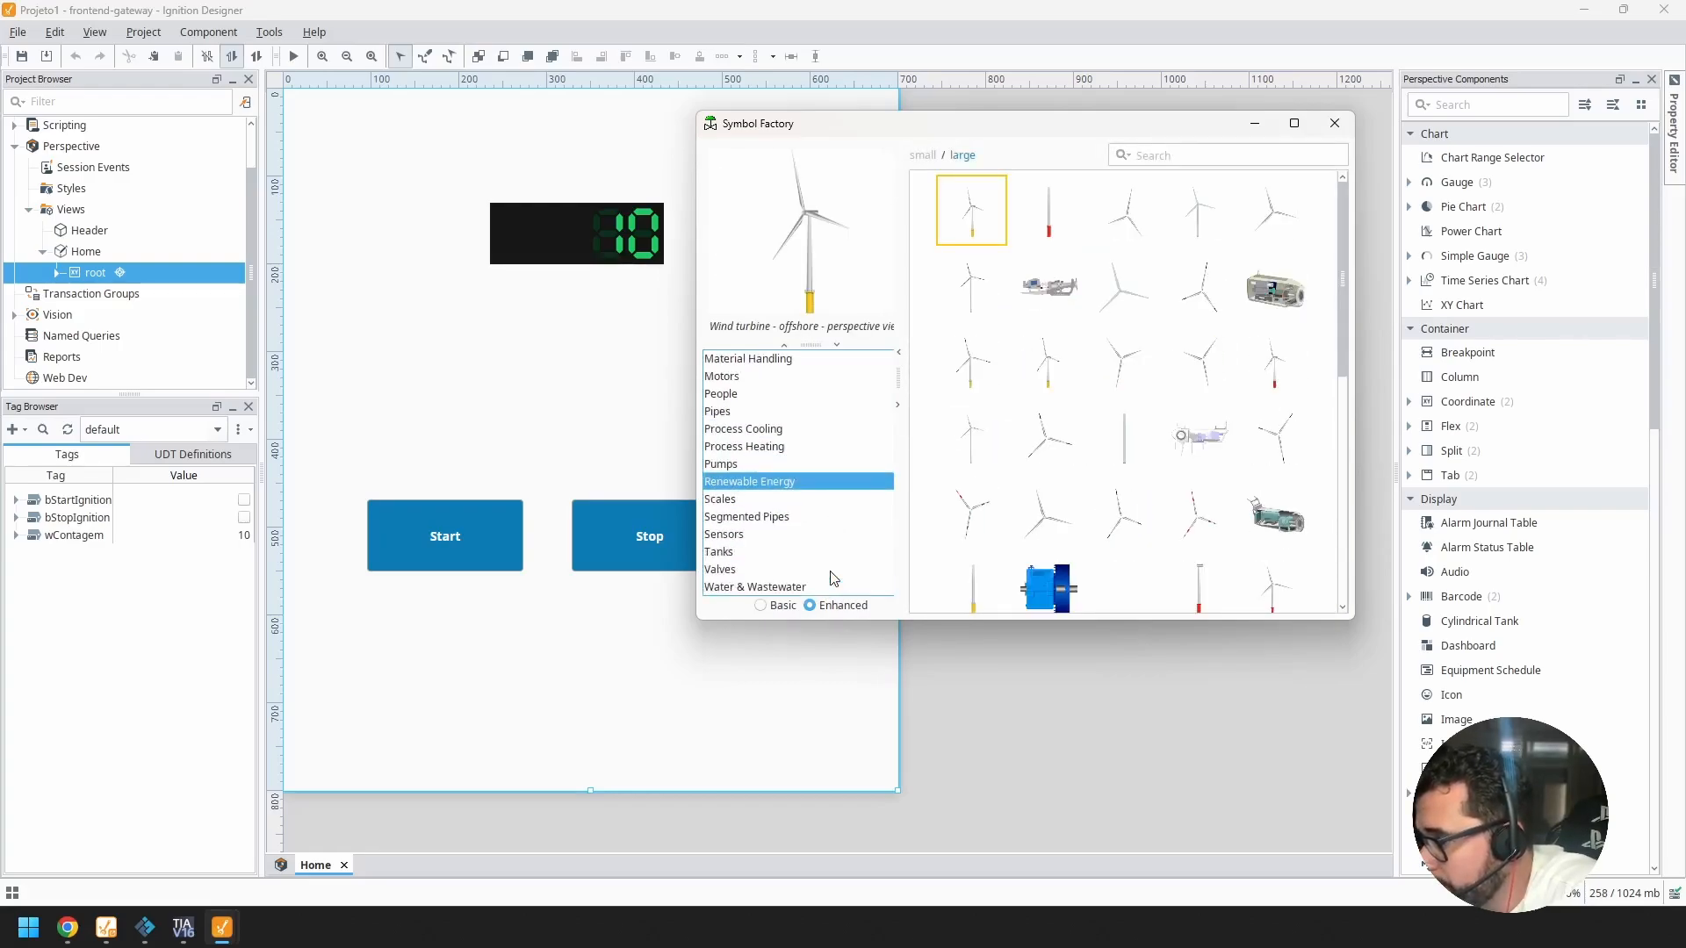
Step: Return to the 3-D Pushbuttons Etc category and examine its full range of pushbutton and pilot light symbols
{"action": "scroll", "coordinate": [832, 578], "scroll_direction": "up", "scroll_amount": 4}
{"action": "left_click", "coordinate": [814, 379]}
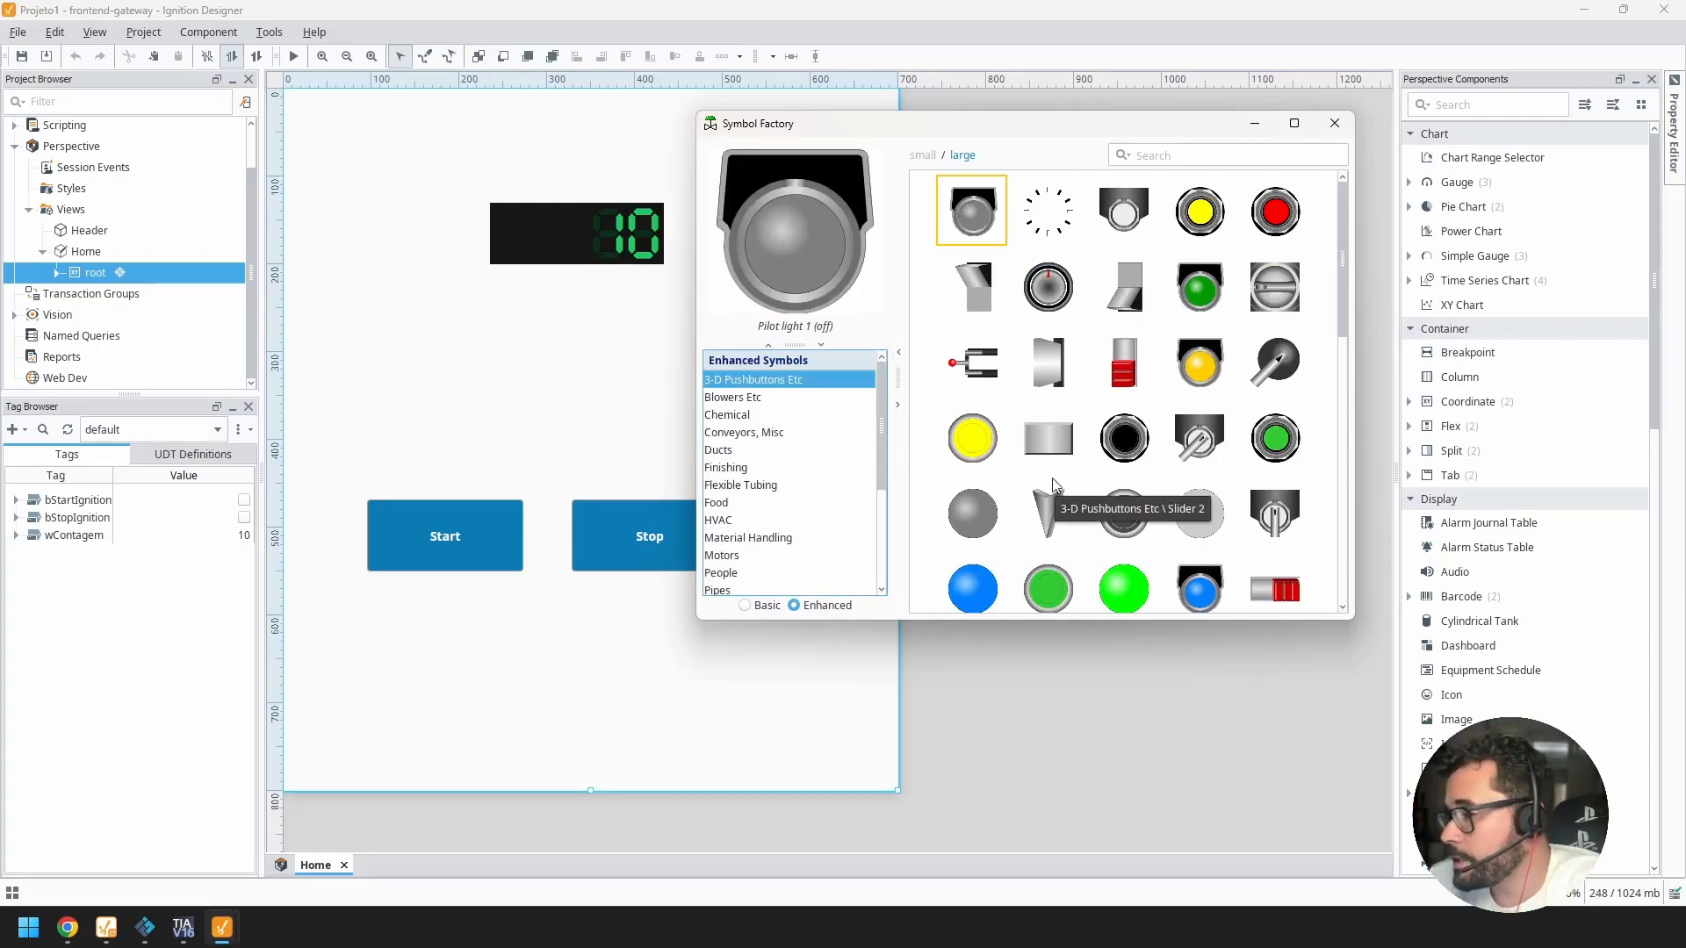
{"action": "scroll", "coordinate": [1053, 485], "scroll_direction": "down", "scroll_amount": 5}
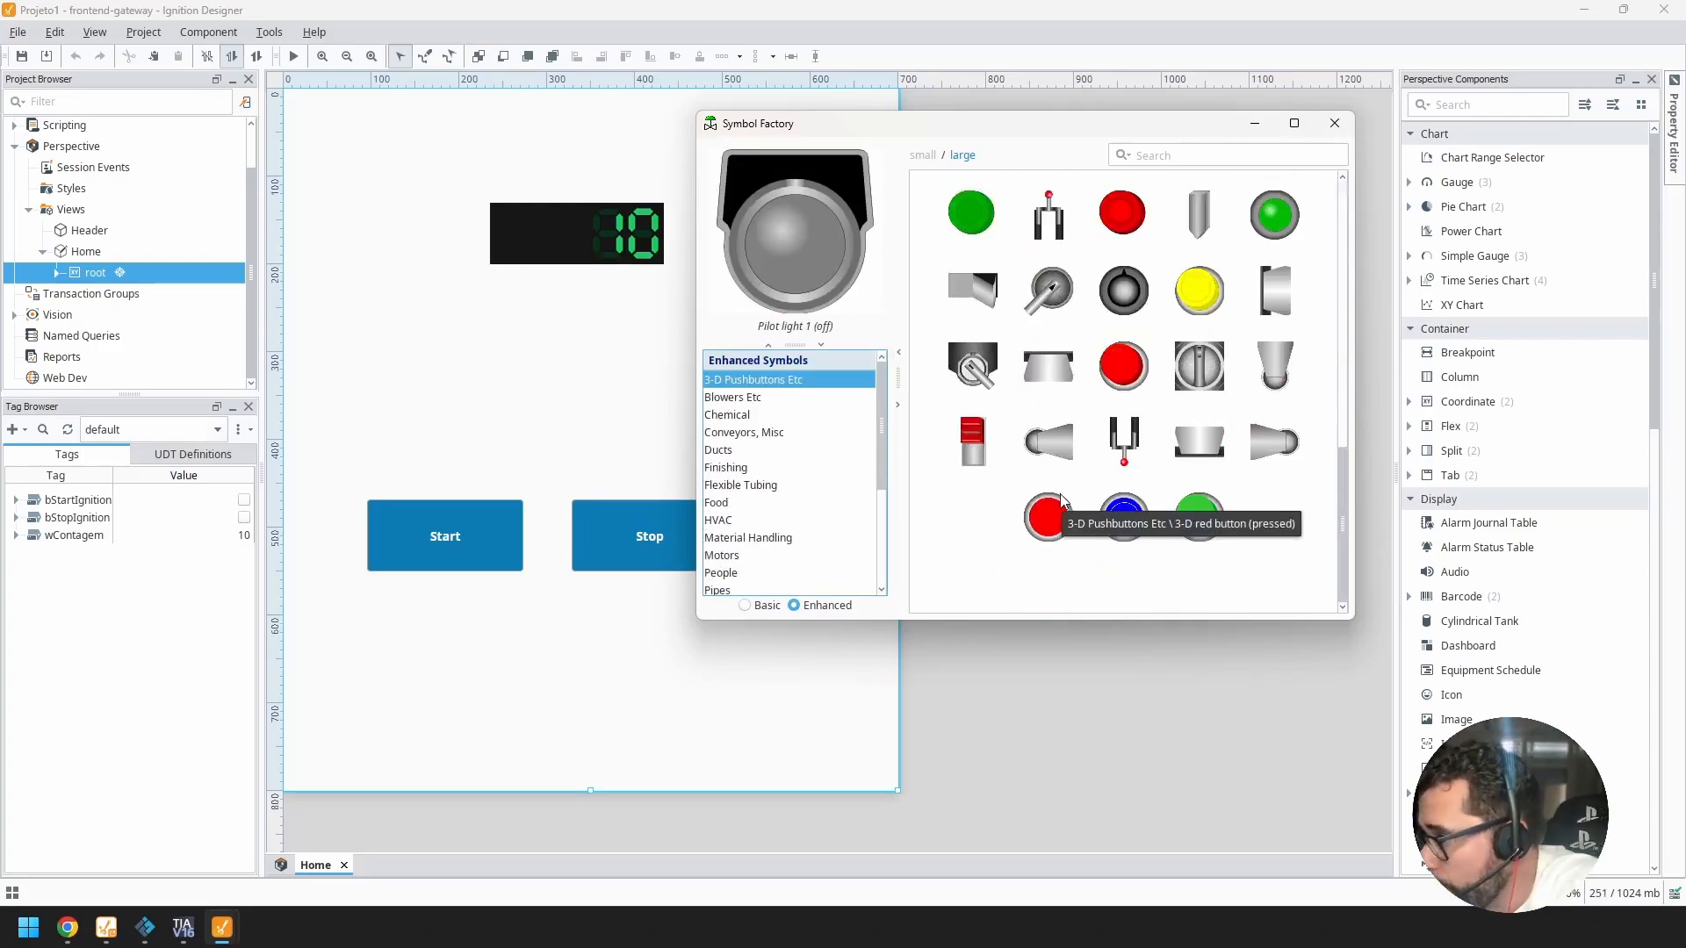
{"action": "scroll", "coordinate": [1061, 498], "scroll_direction": "up", "scroll_amount": 3}
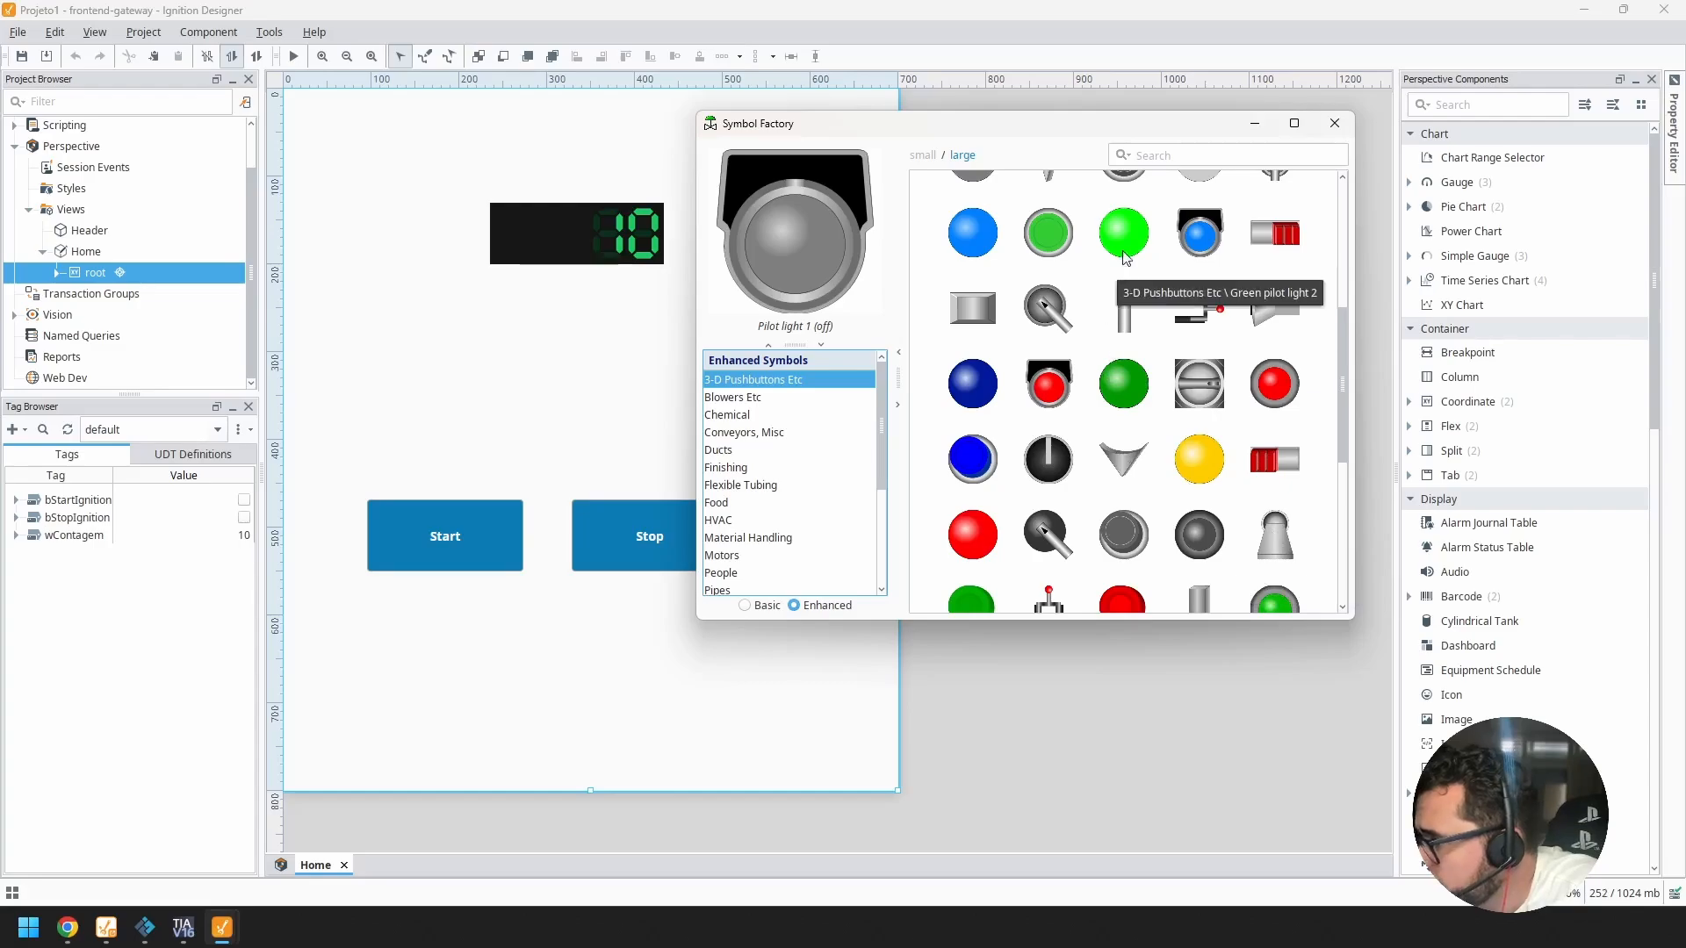
{"action": "scroll", "coordinate": [1156, 487], "scroll_direction": "down", "scroll_amount": 3}
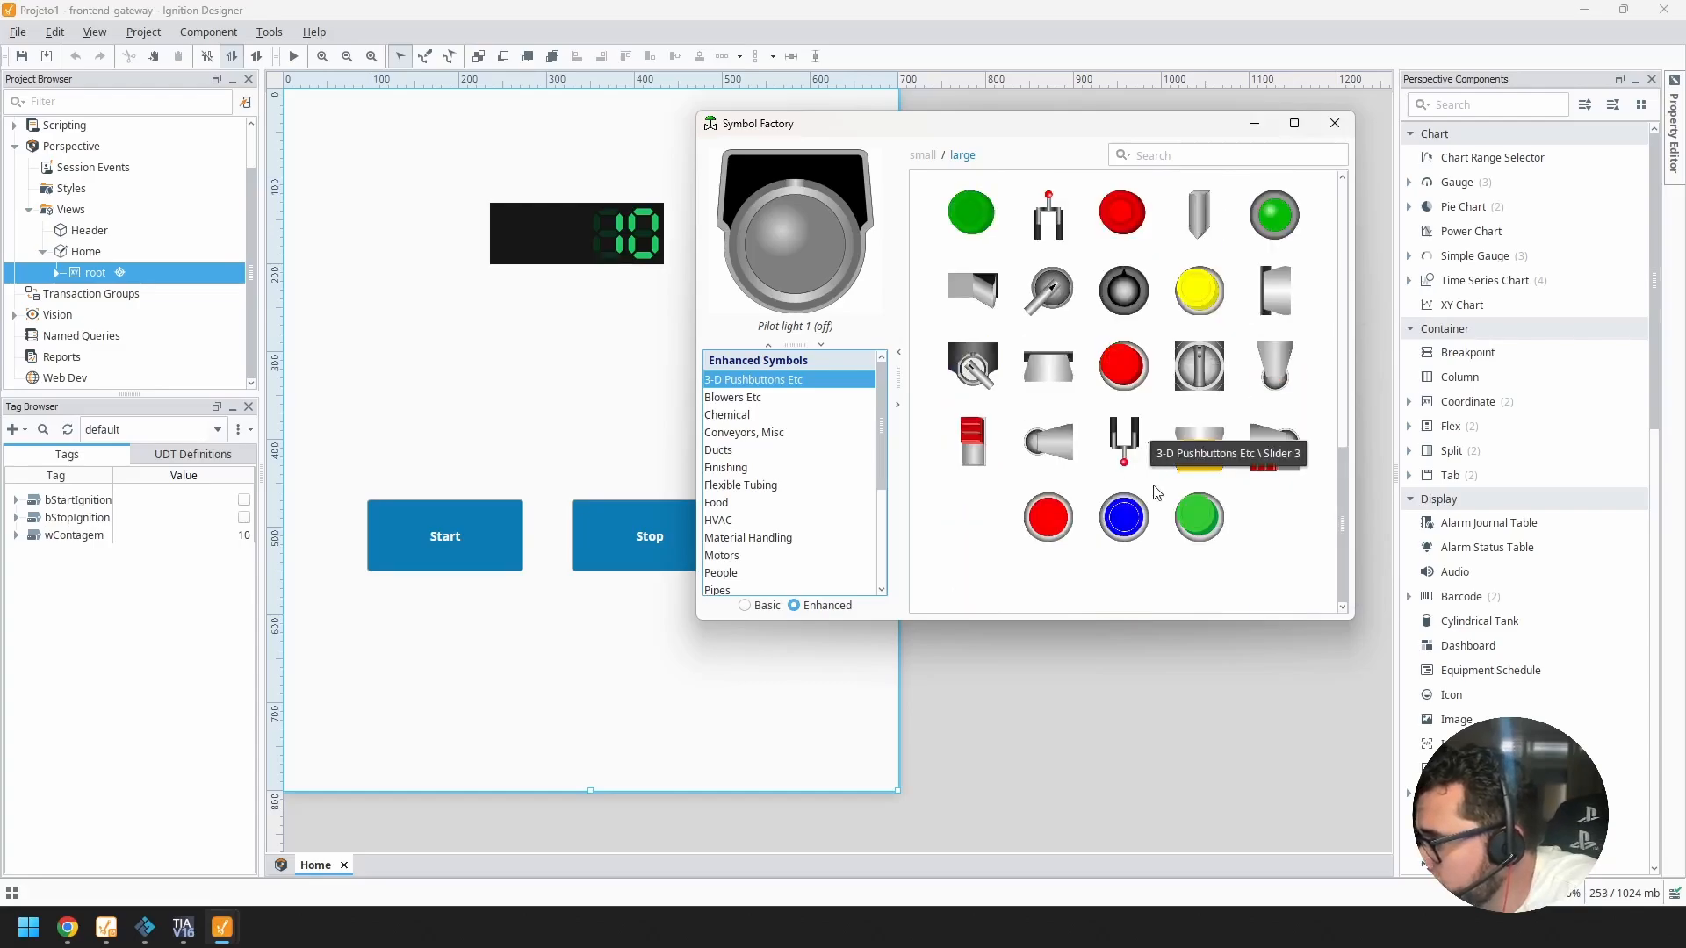
{"action": "scroll", "coordinate": [1156, 492], "scroll_direction": "up", "scroll_amount": 10}
{"action": "scroll", "coordinate": [1155, 492], "scroll_direction": "down", "scroll_amount": 5}
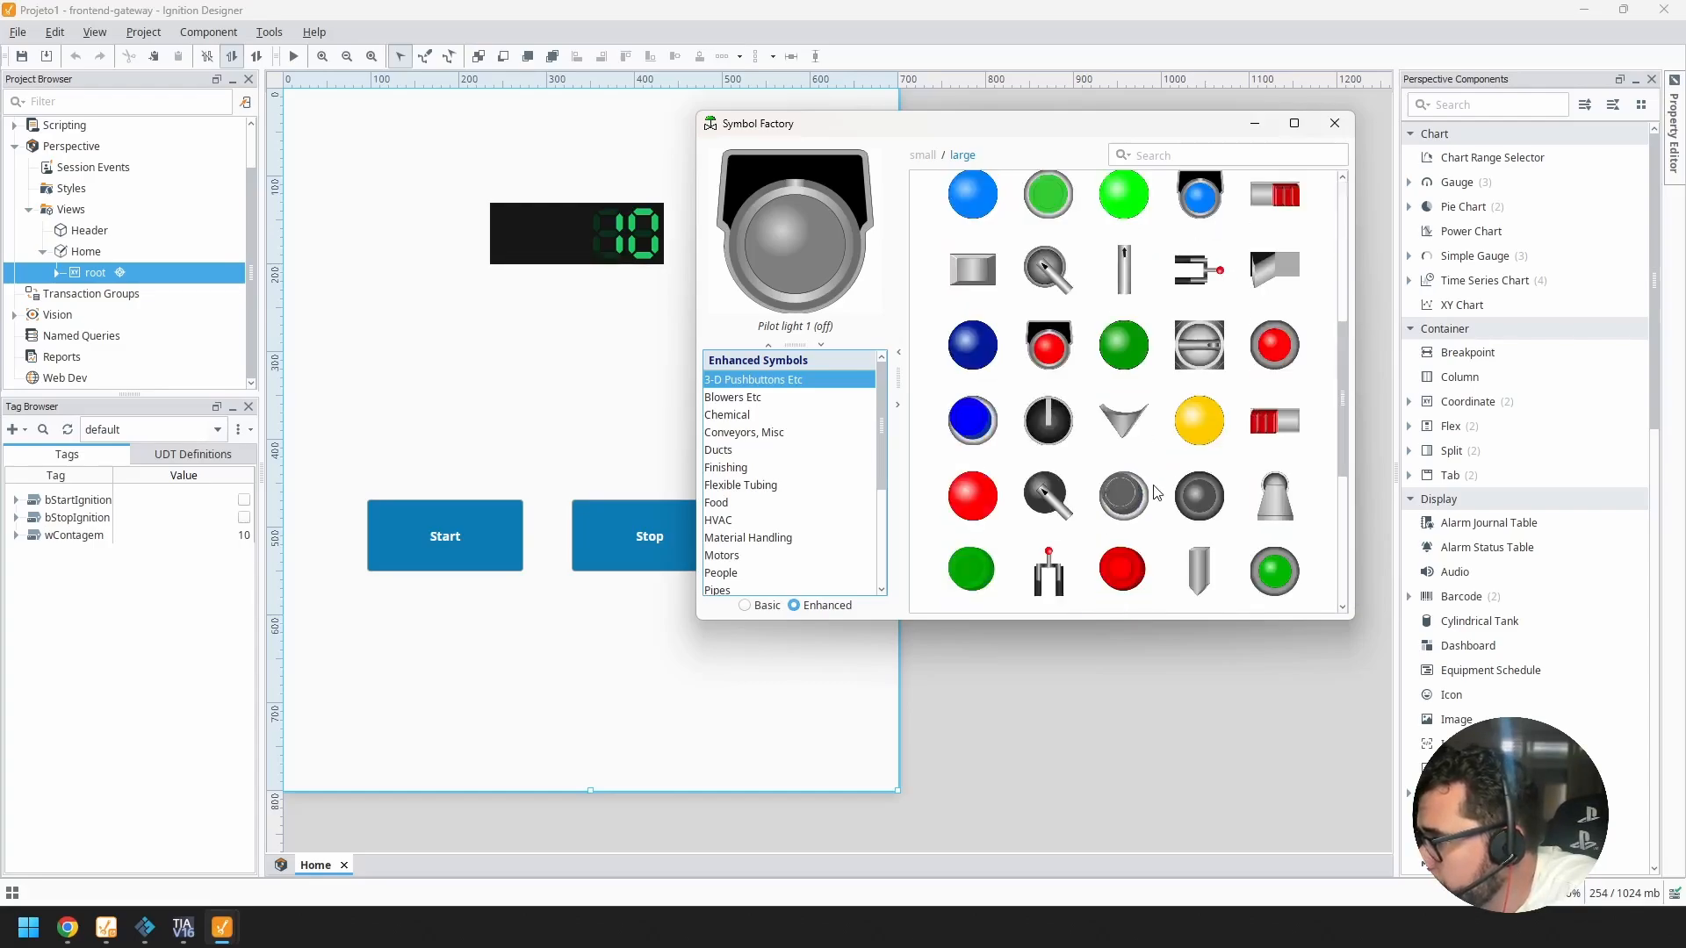
{"action": "scroll", "coordinate": [1155, 492], "scroll_direction": "down", "scroll_amount": 3}
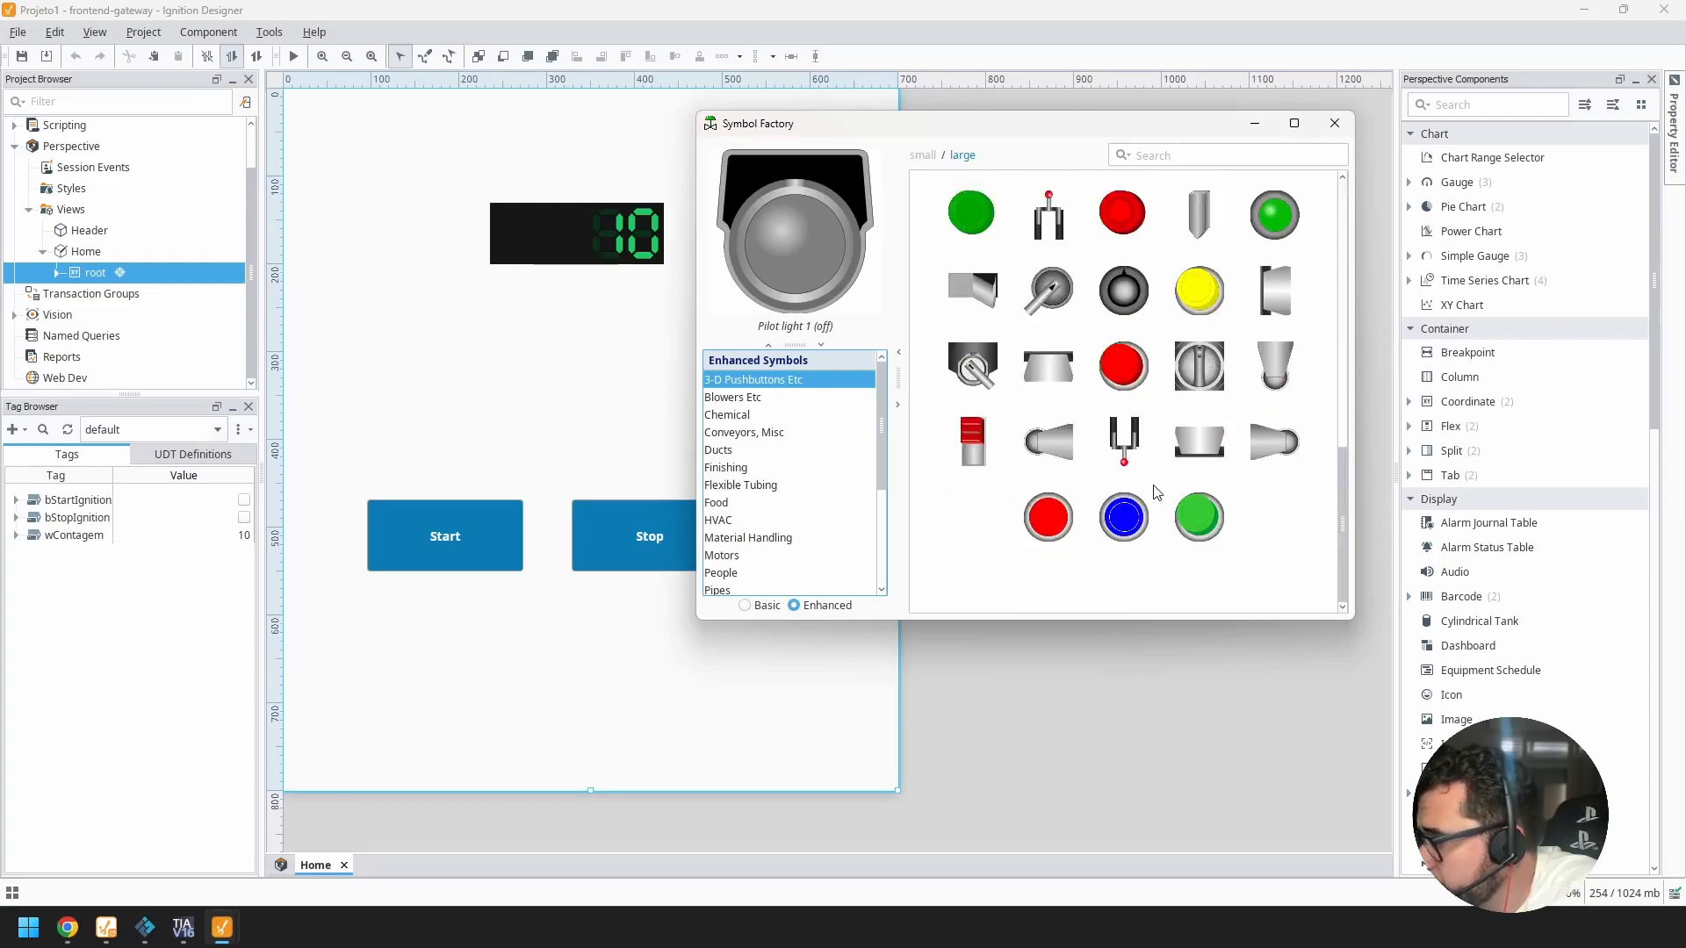
Step: Place the Green pilot light 2 and Dark green pilot light 2 symbols side by side above the Start and Stop buttons
{"action": "scroll", "coordinate": [1155, 492], "scroll_direction": "up", "scroll_amount": 4}
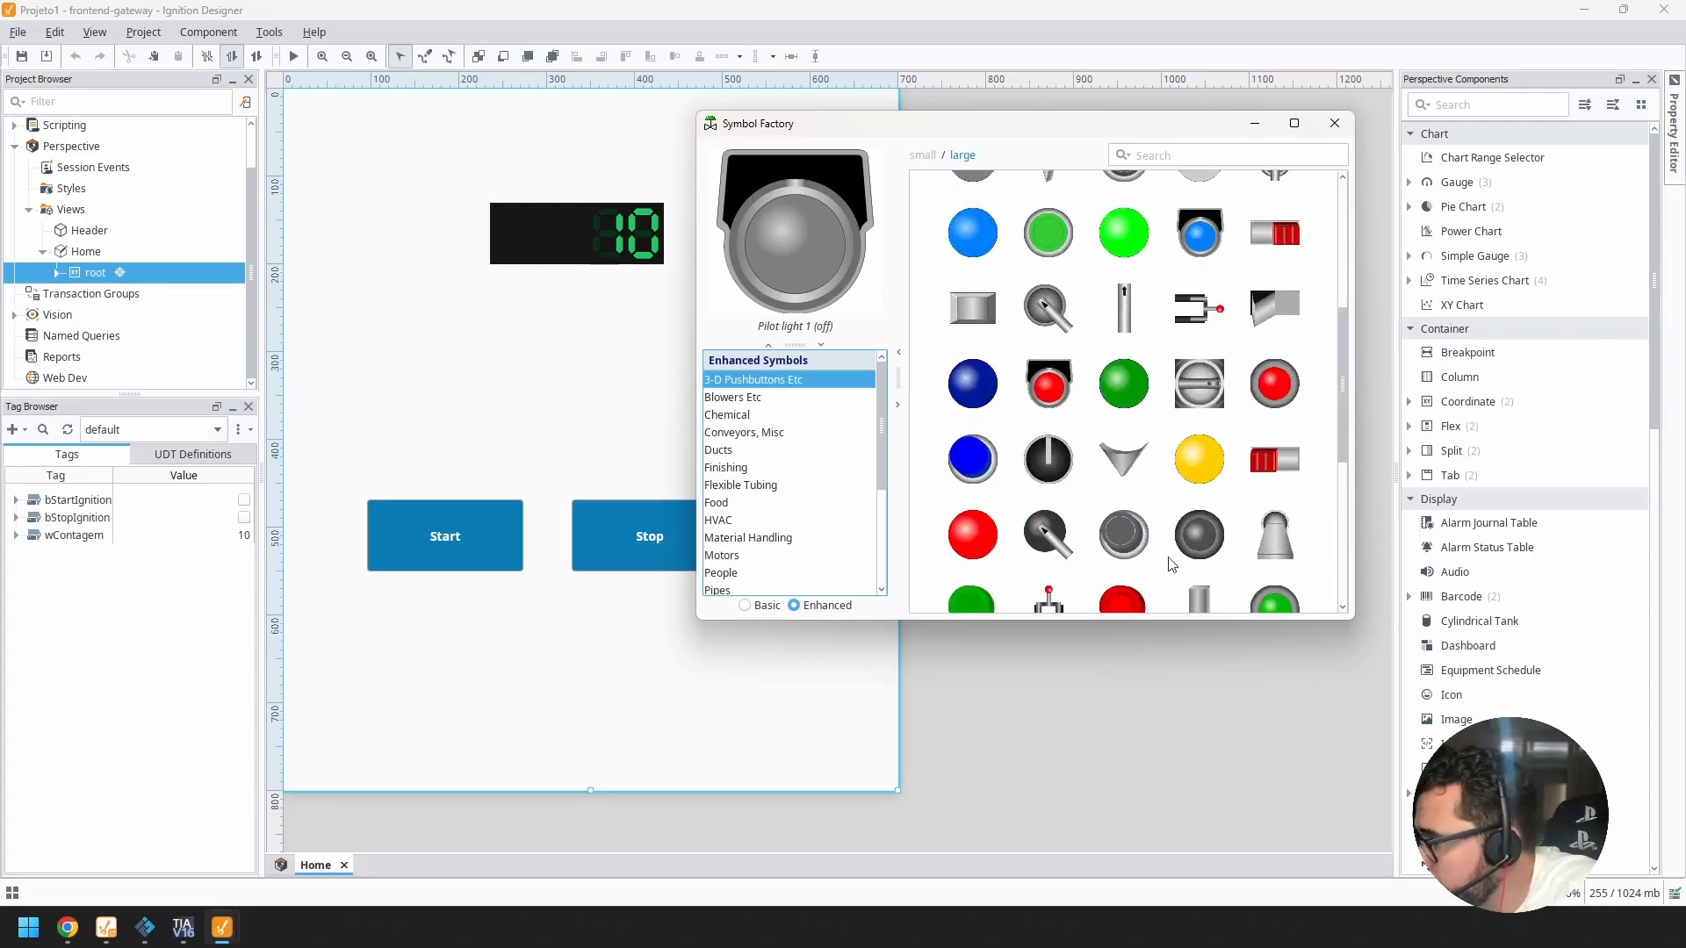
{"action": "left_click_drag", "start_coordinate": [1127, 231], "coordinate": [797, 392]}
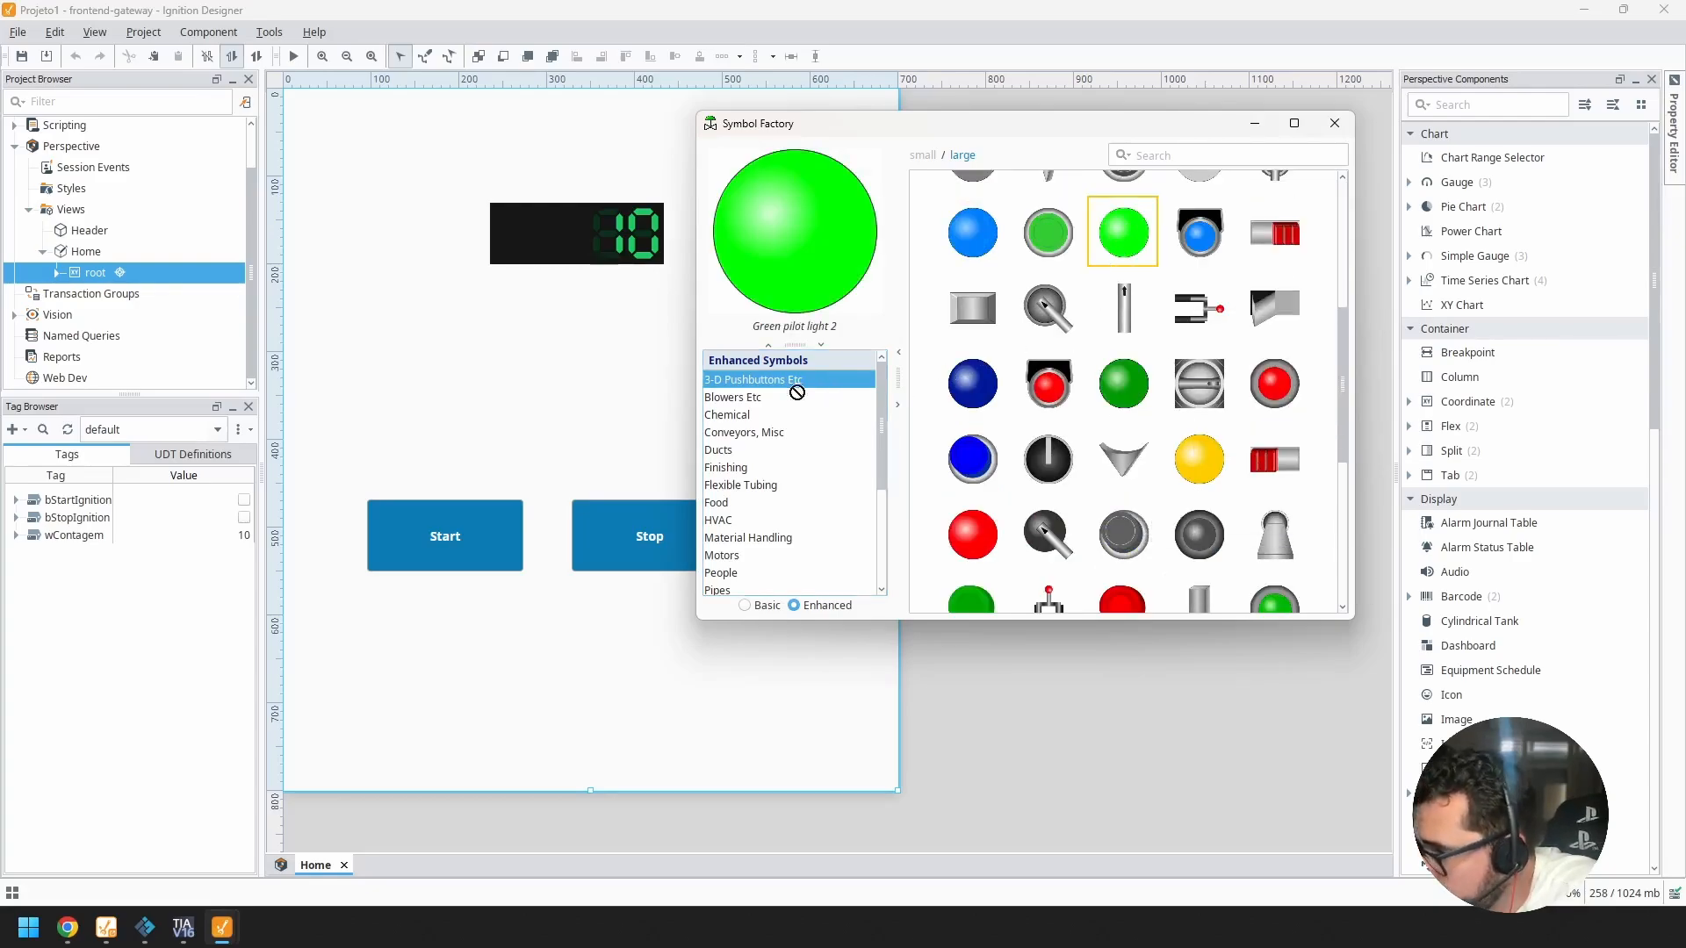
{"action": "left_click_drag", "start_coordinate": [386, 351], "coordinate": [410, 354]}
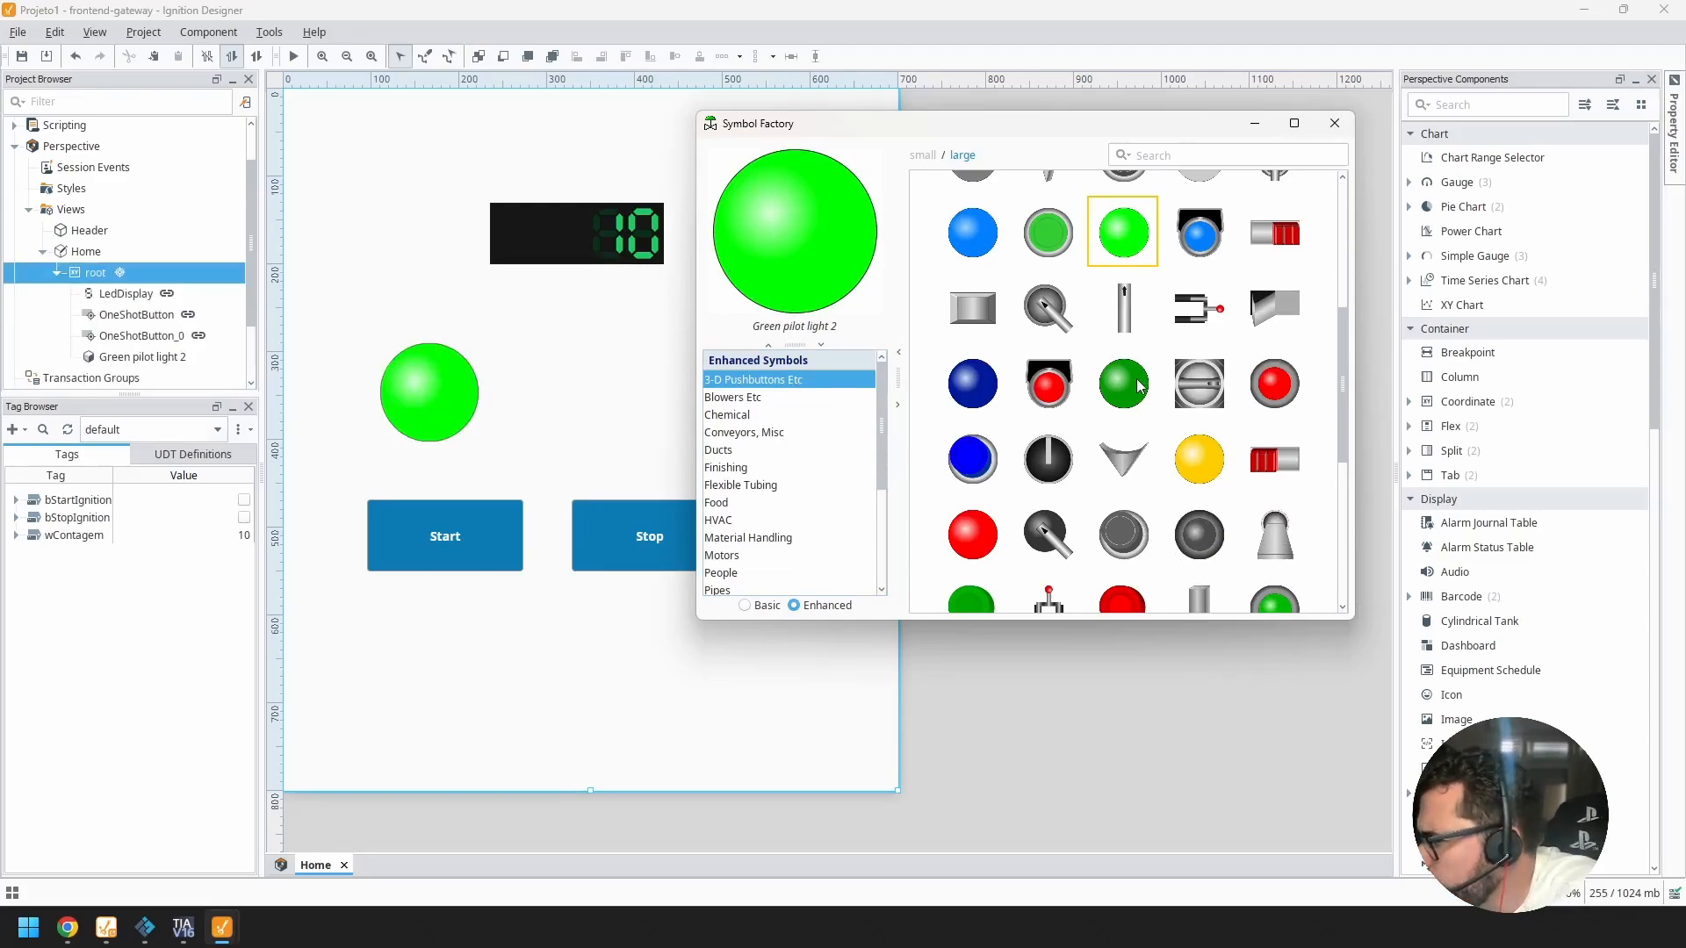
{"action": "left_click_drag", "start_coordinate": [1139, 387], "coordinate": [592, 430]}
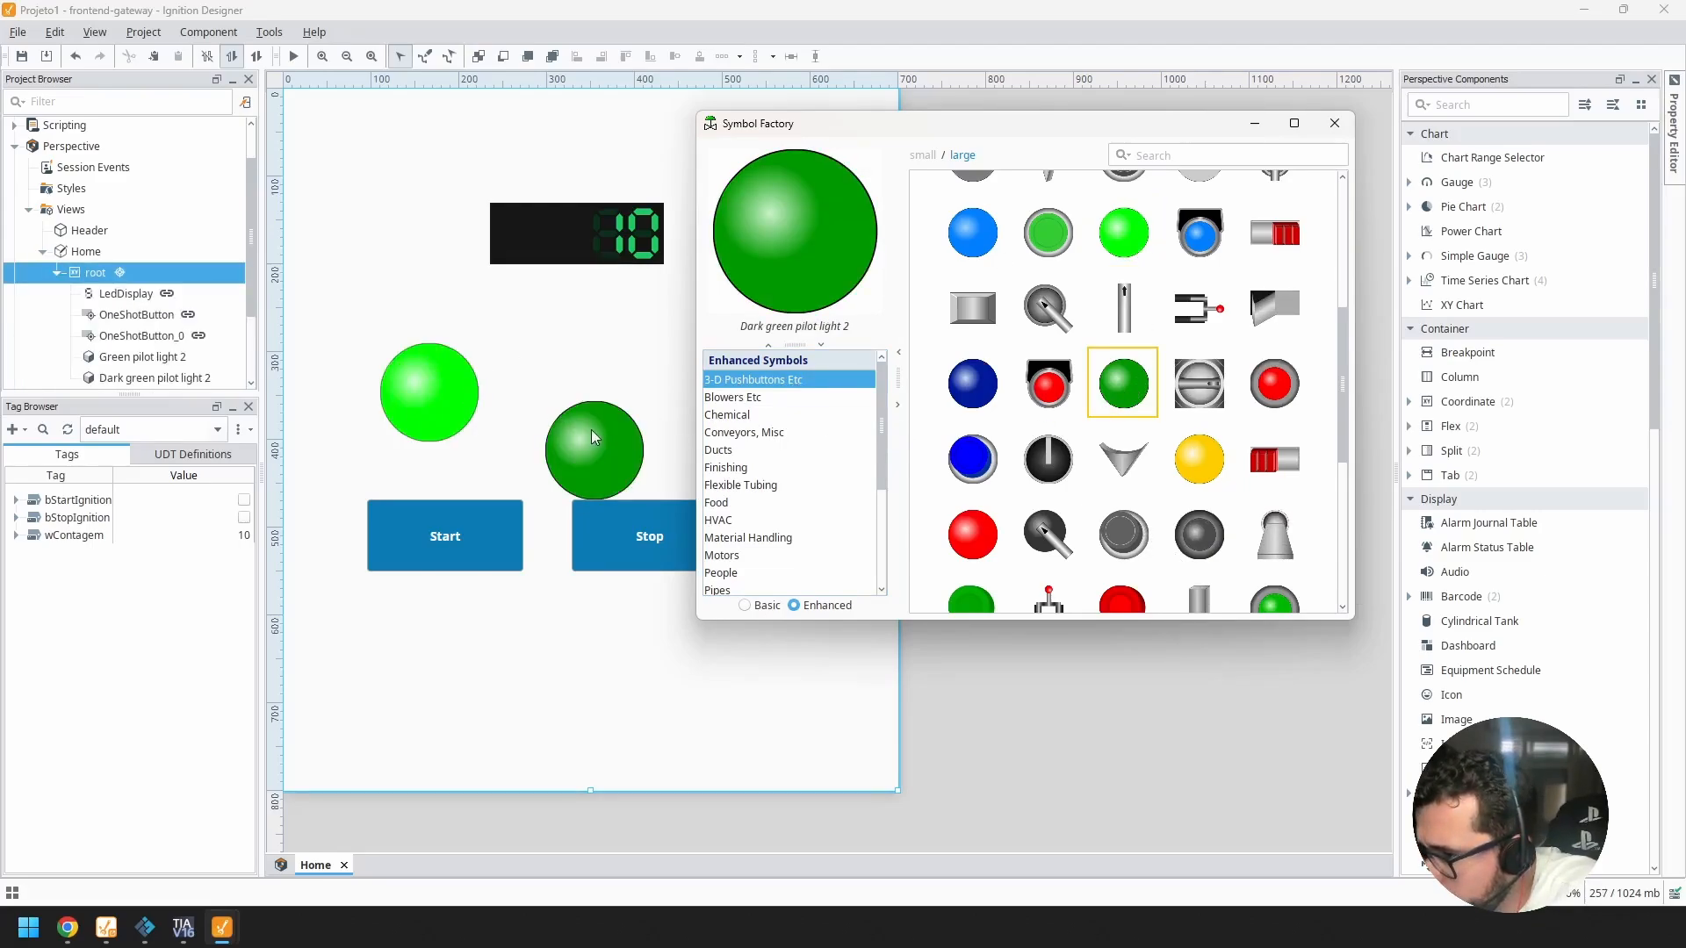
{"action": "left_click", "coordinate": [609, 467]}
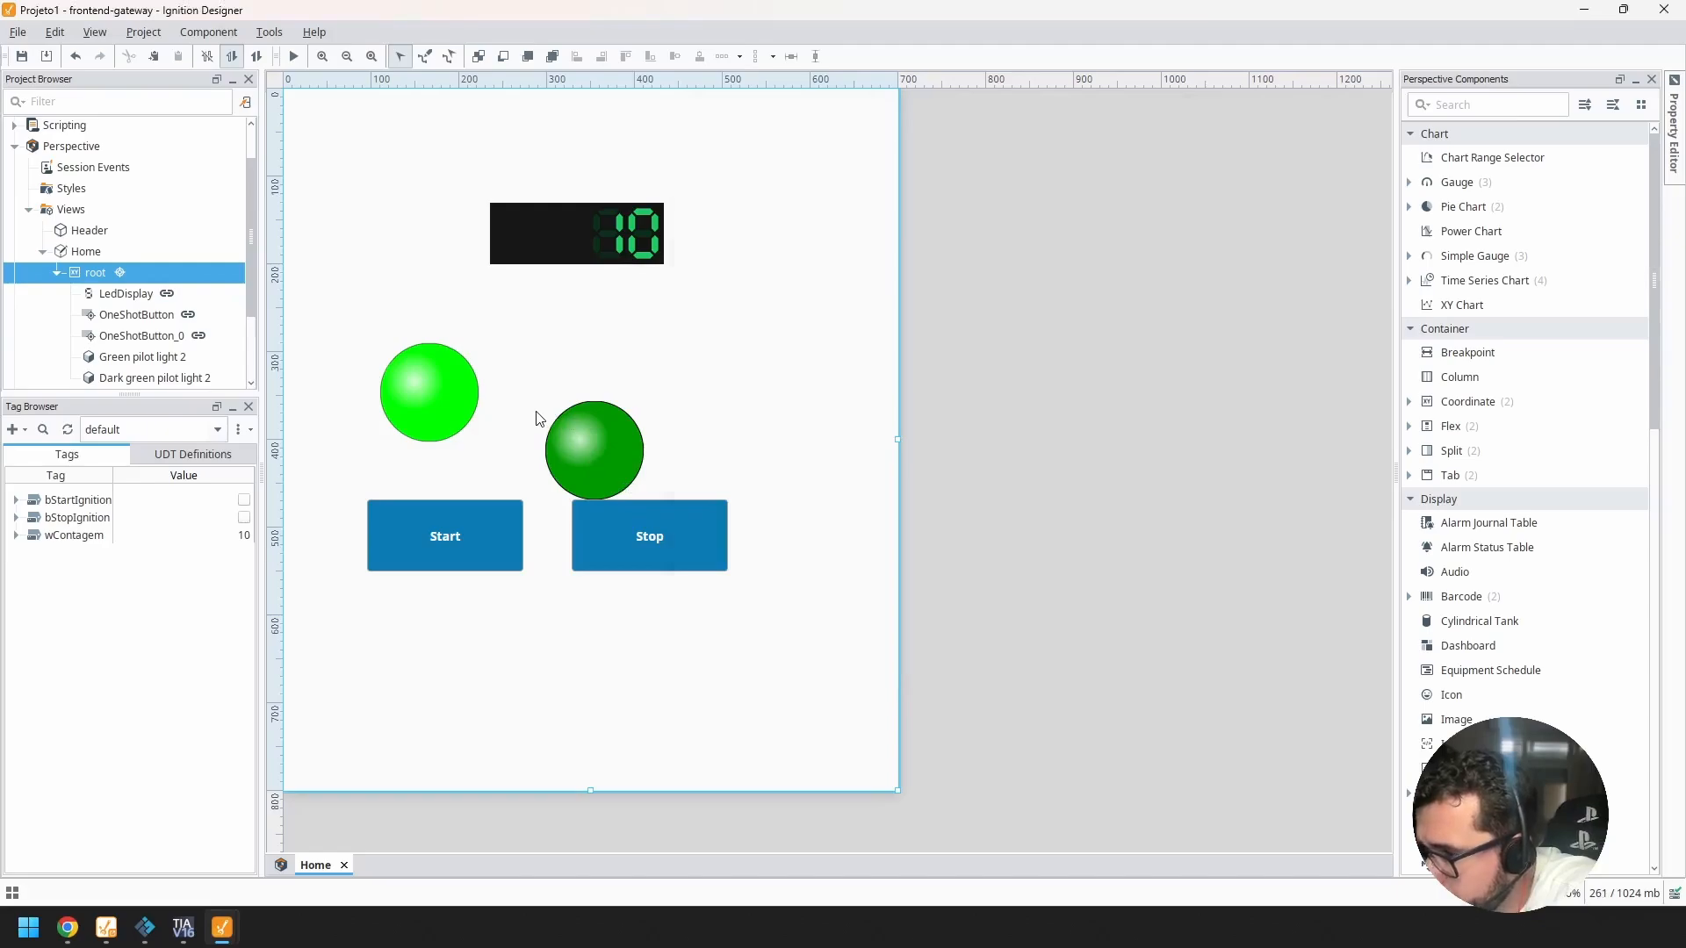
{"action": "left_click_drag", "start_coordinate": [568, 444], "coordinate": [547, 415]}
Step: Add the Red pilot light 2 symbol from the Symbol Factory beside the dark green light, above the Stop button
{"action": "mouse_move", "coordinate": [221, 928]}
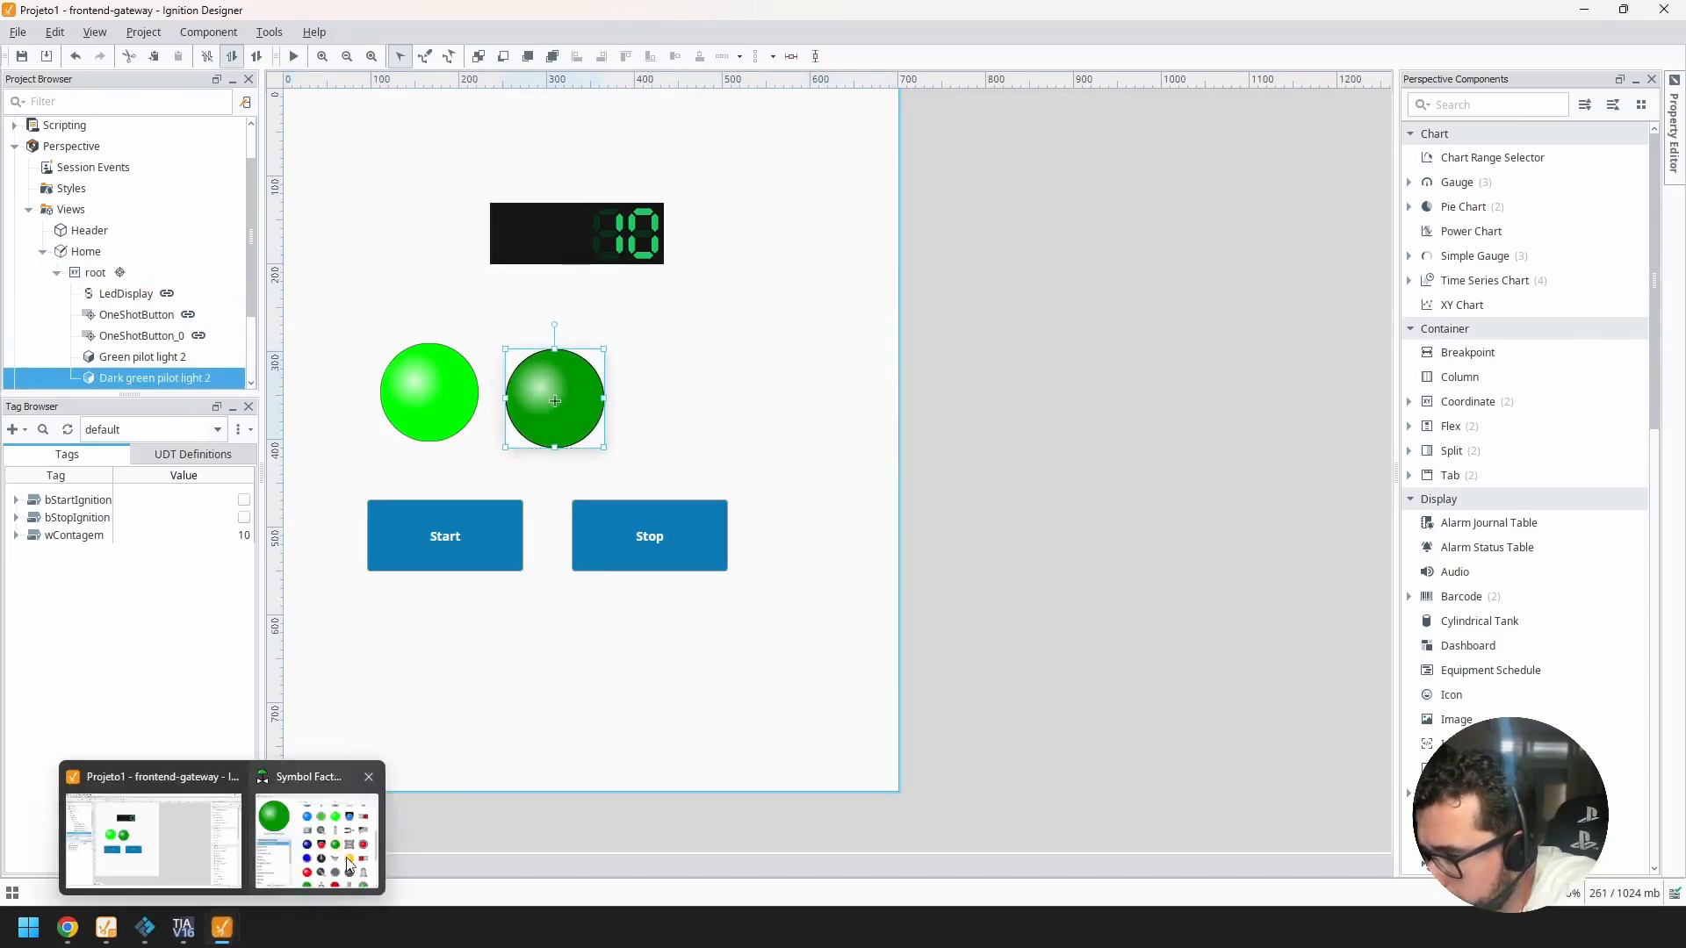
{"action": "left_click", "coordinate": [349, 865]}
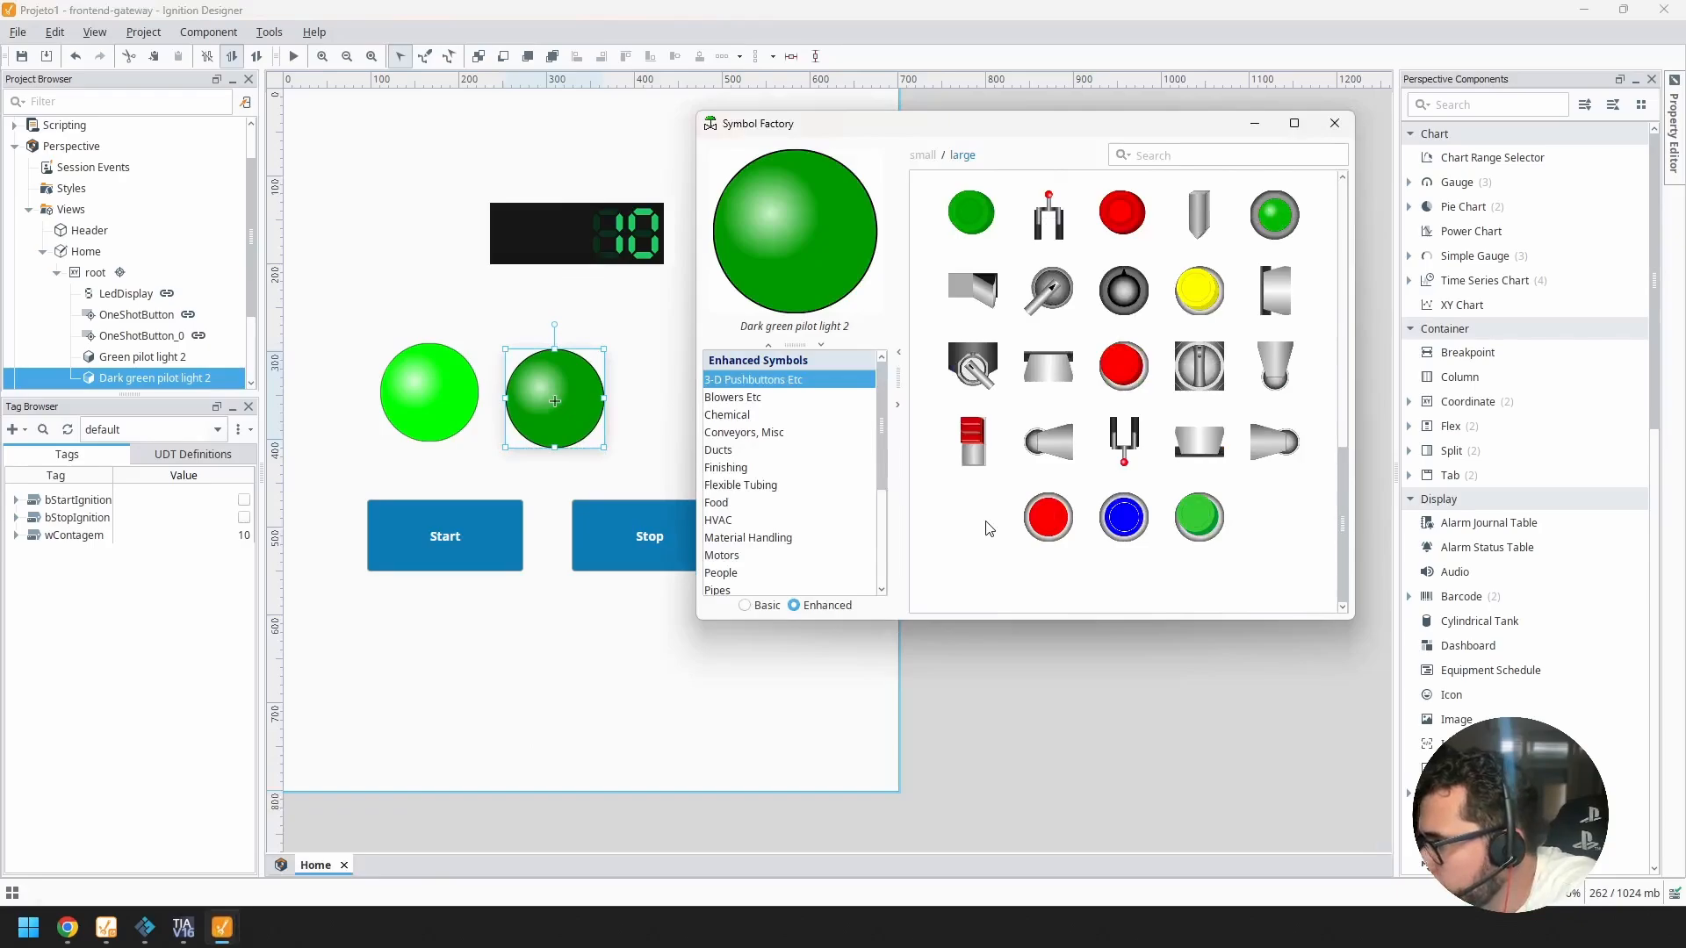
{"action": "scroll", "coordinate": [990, 527], "scroll_direction": "up", "scroll_amount": 5}
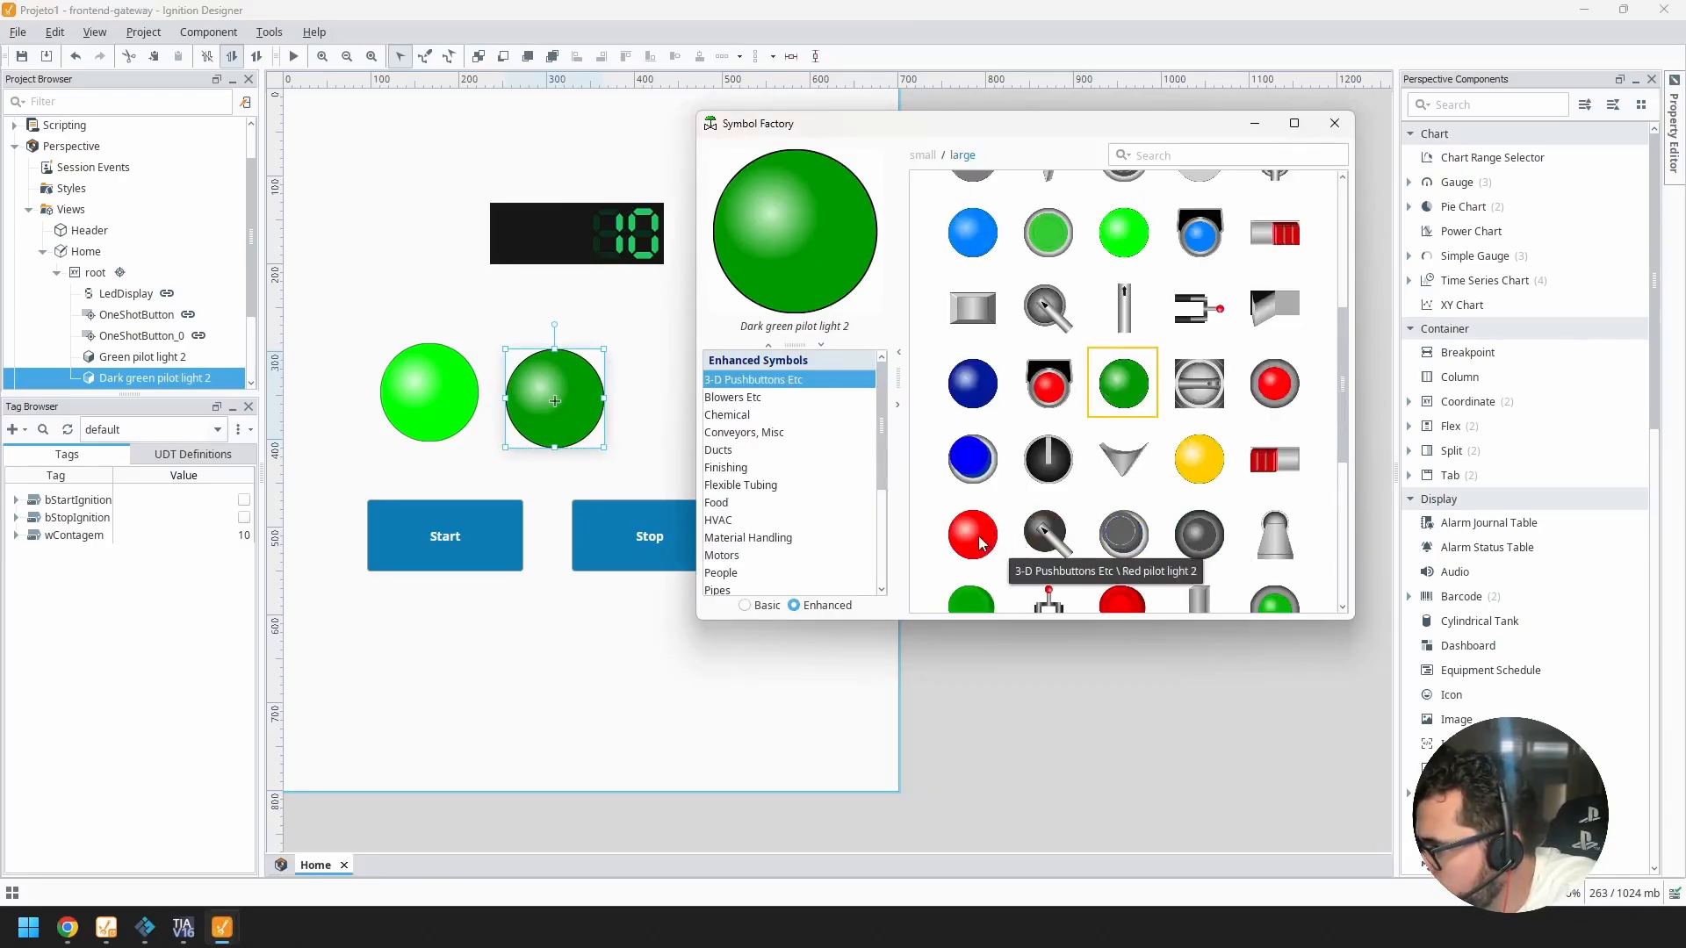
{"action": "left_click_drag", "start_coordinate": [981, 542], "coordinate": [646, 381]}
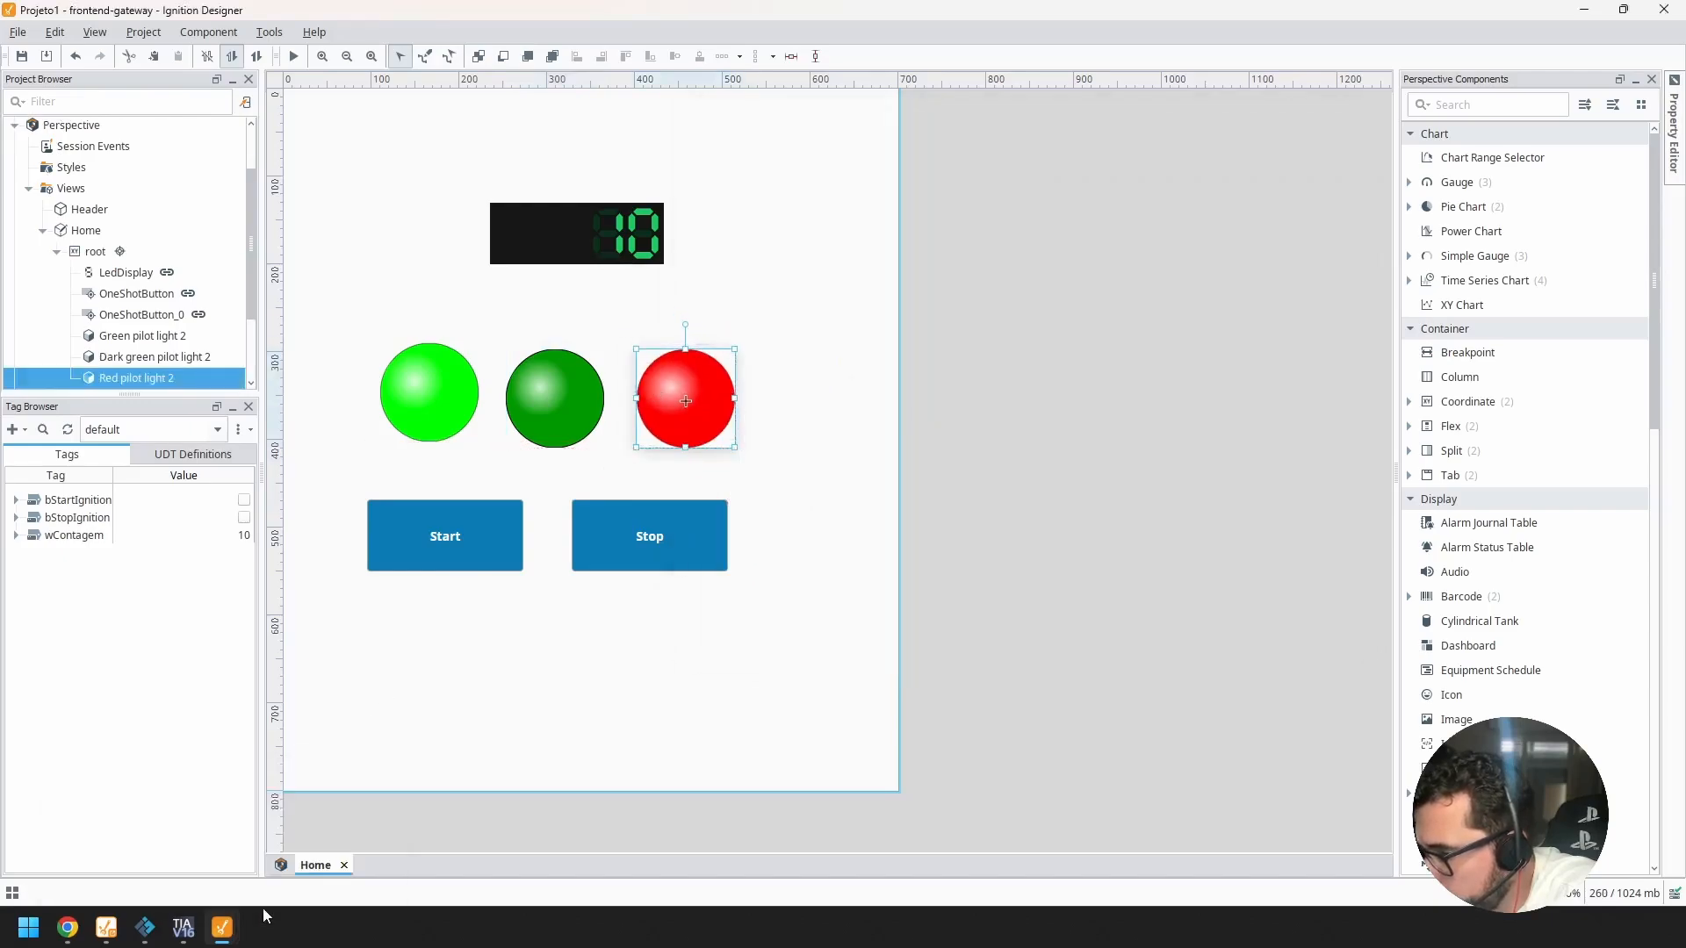
Step: Return to the Symbol Factory and look through the 3-D Pushbuttons Etc symbols for another pilot light
{"action": "mouse_move", "coordinate": [223, 927]}
{"action": "left_click", "coordinate": [343, 812]}
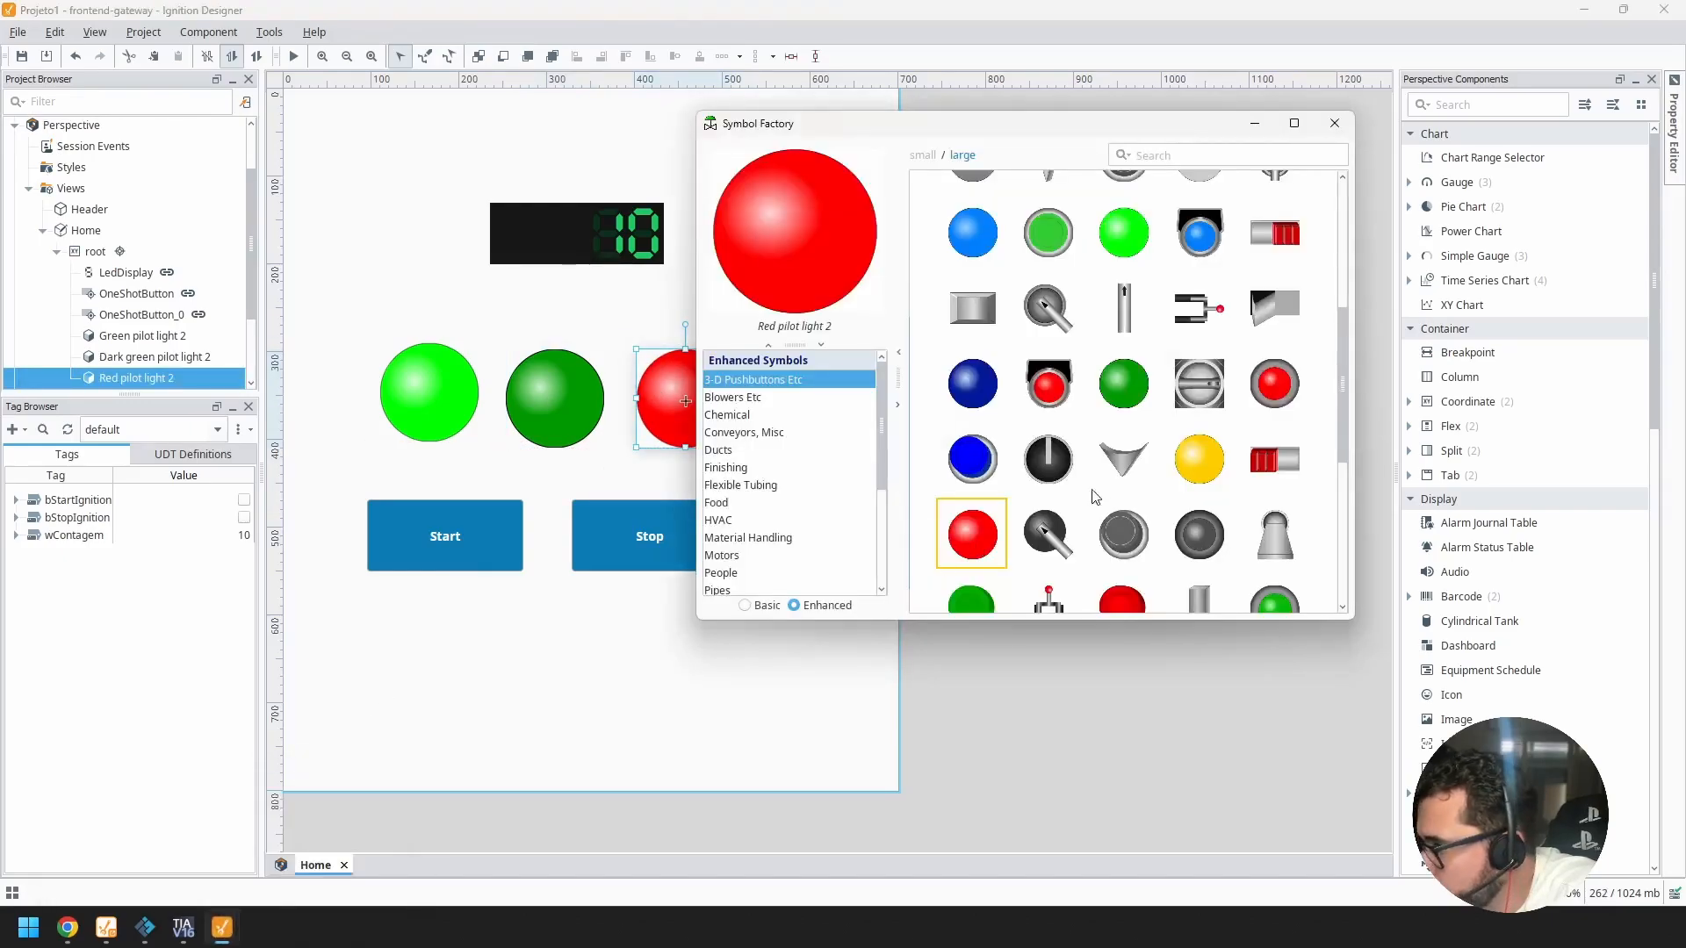
{"action": "scroll", "coordinate": [1098, 494], "scroll_direction": "down", "scroll_amount": 5}
{"action": "scroll", "coordinate": [1106, 427], "scroll_direction": "up", "scroll_amount": 4}
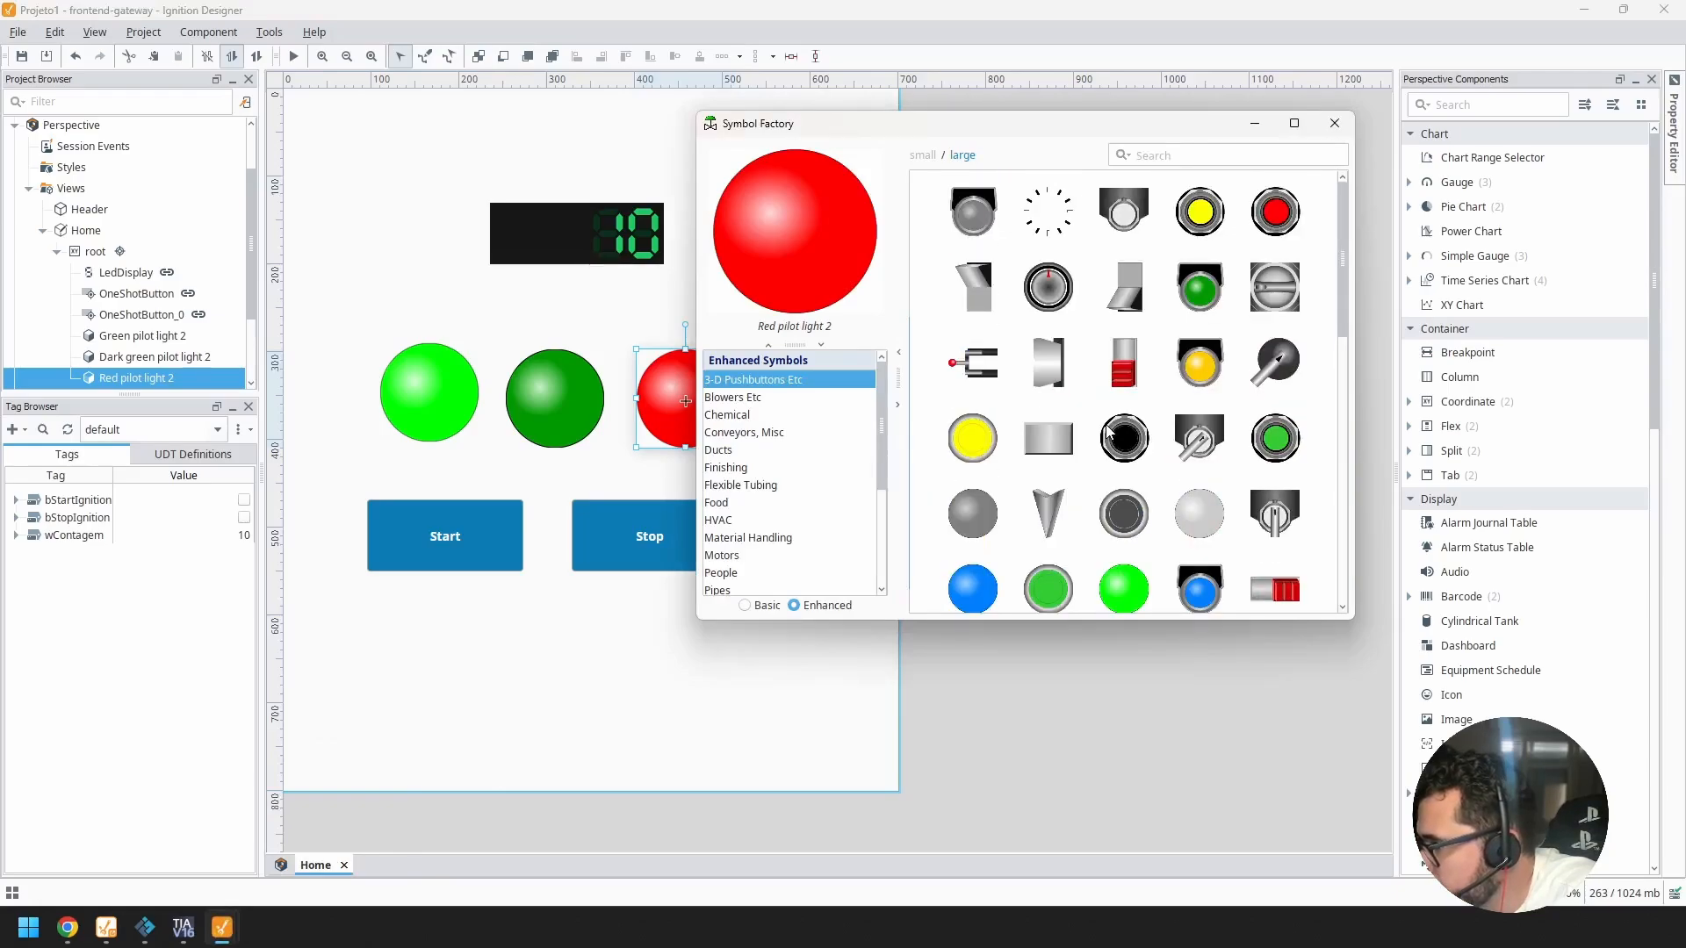
{"action": "scroll", "coordinate": [1108, 431], "scroll_direction": "down", "scroll_amount": 5}
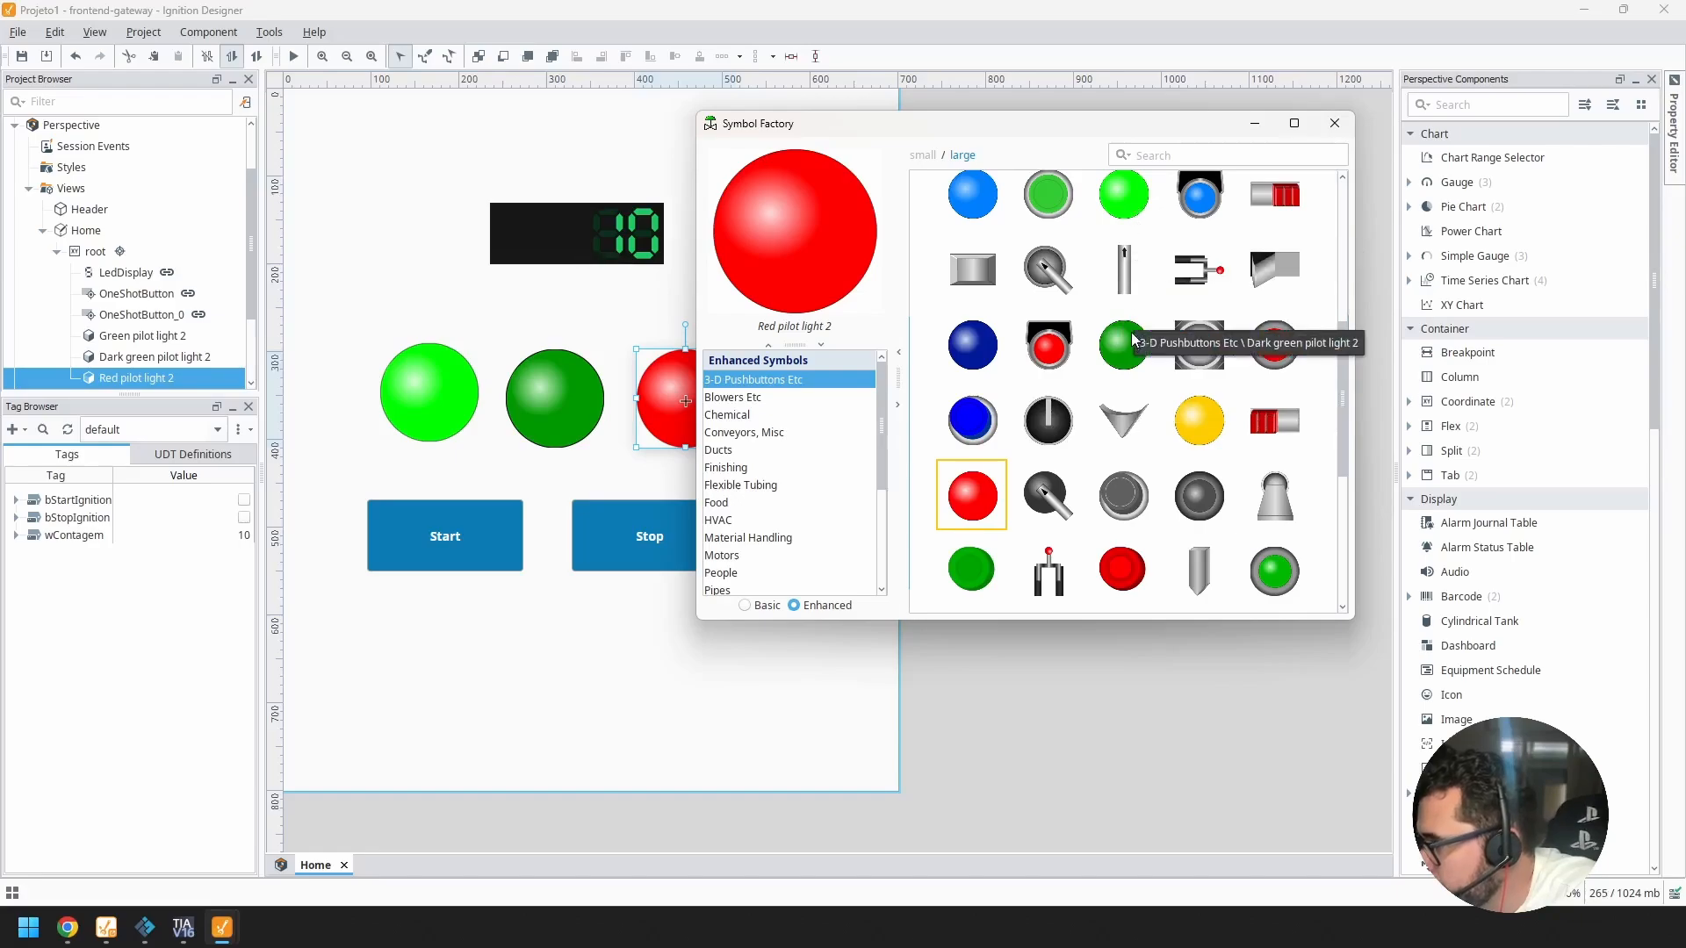
Step: Close the Symbol Factory, duplicate the dark green pilot light and place the copy to the right of the red light
{"action": "left_click", "coordinate": [559, 400]}
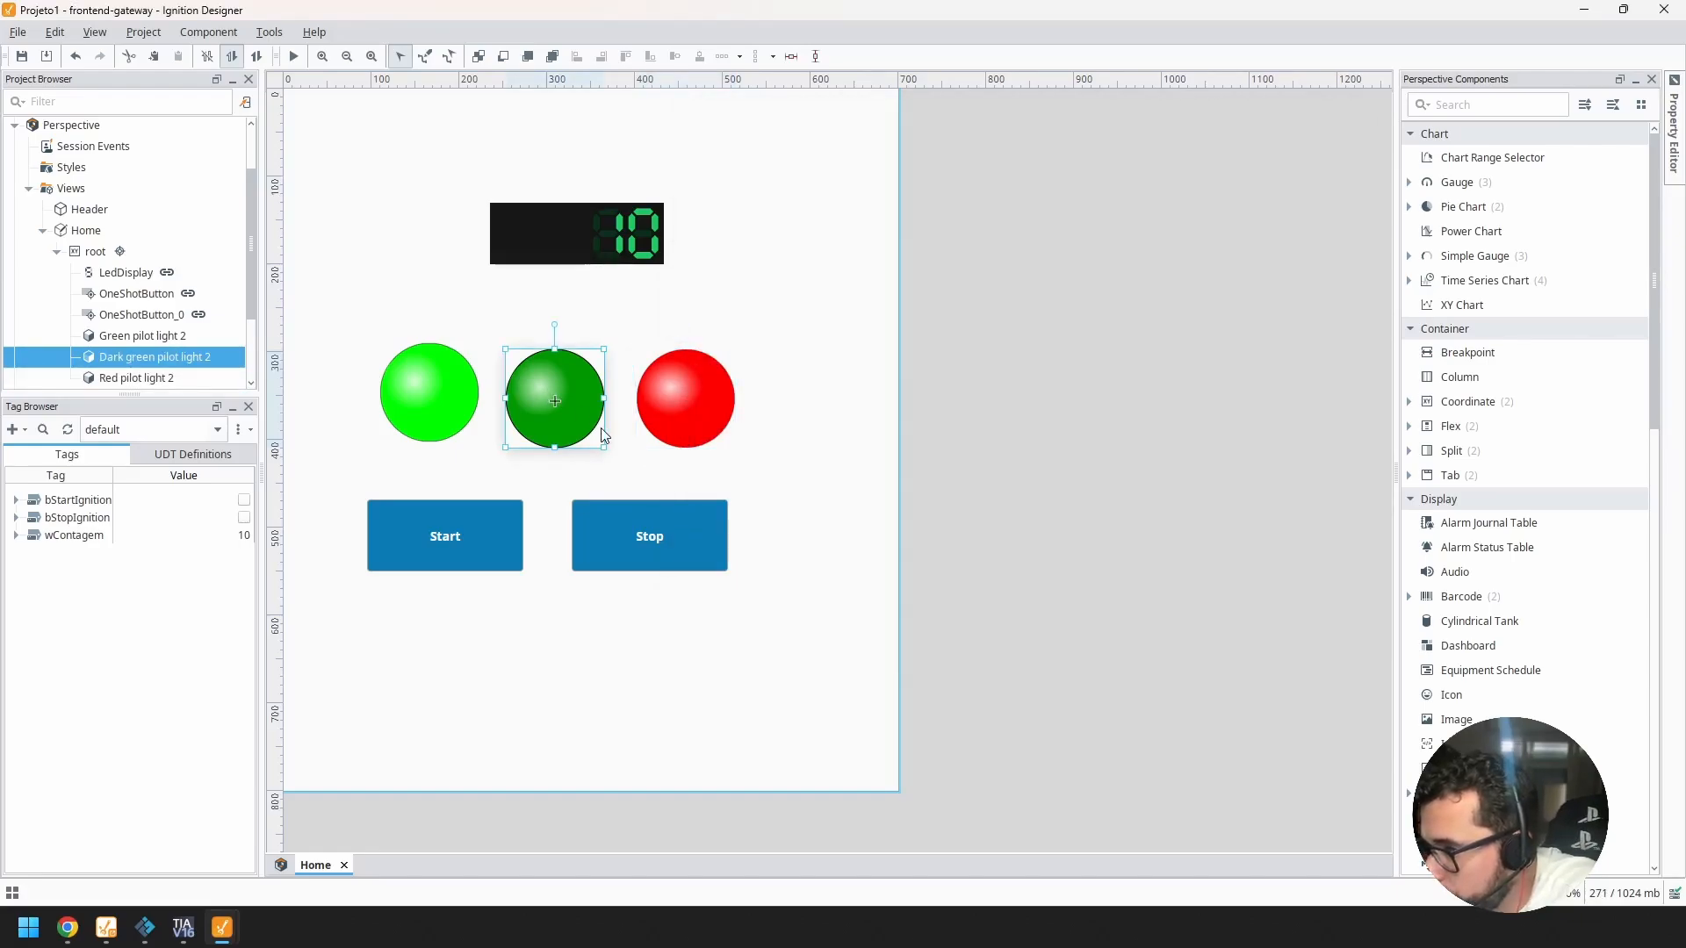
{"action": "right_click", "coordinate": [571, 409]}
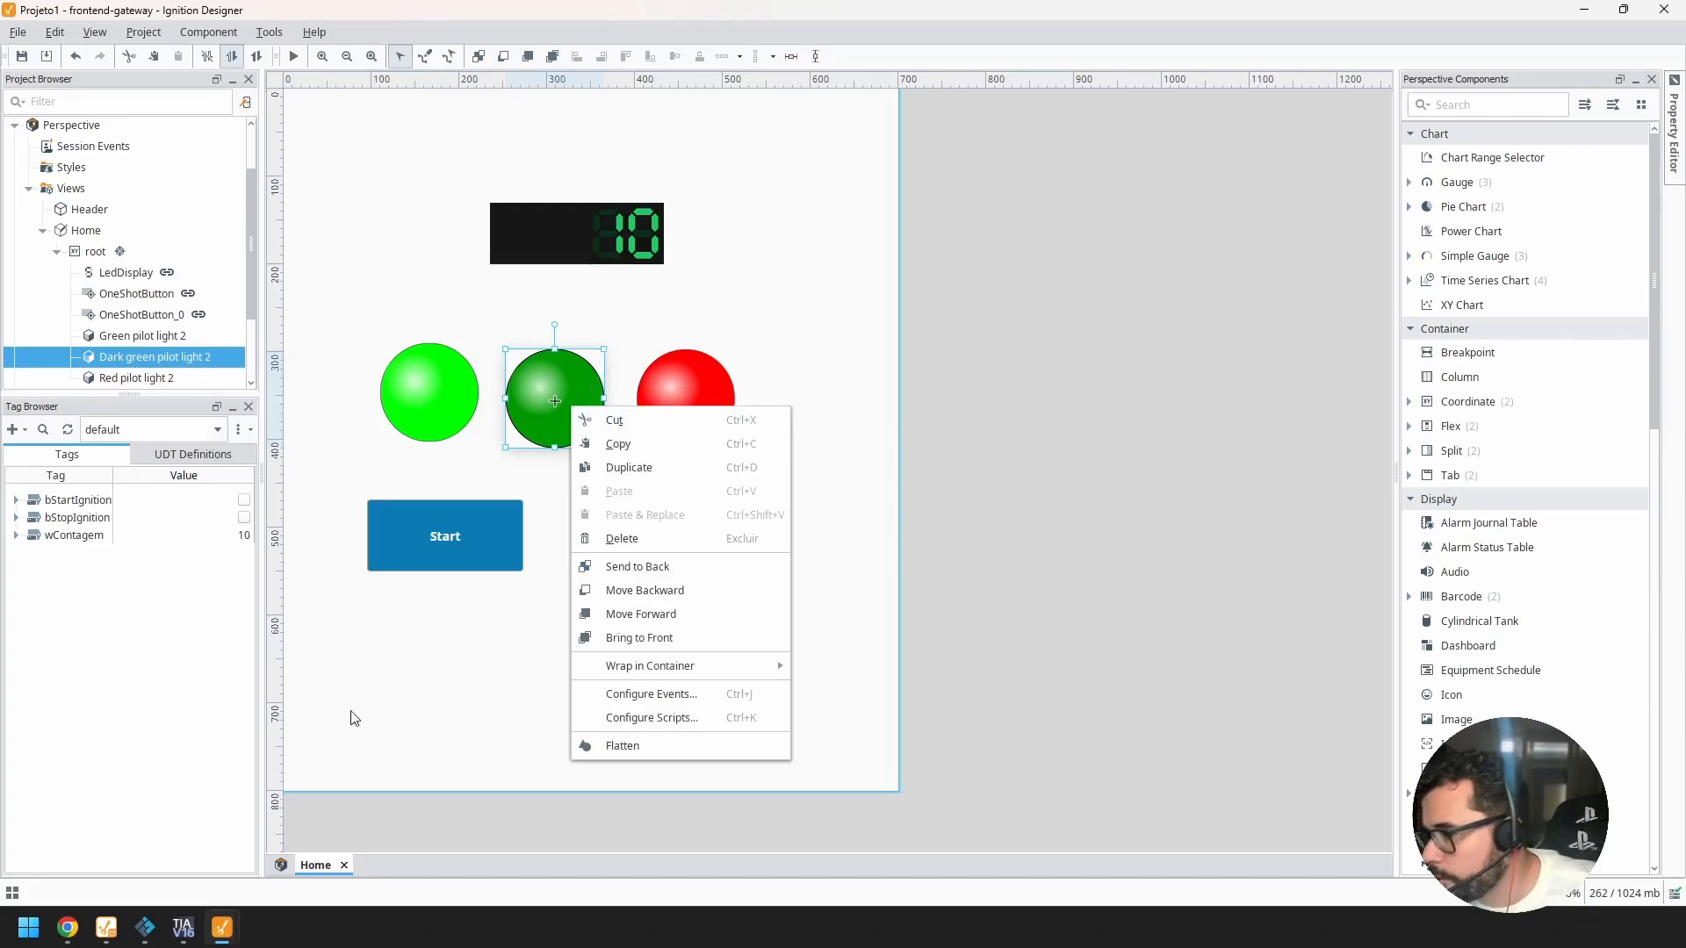
{"action": "mouse_move", "coordinate": [227, 927]}
{"action": "left_click", "coordinate": [360, 830]}
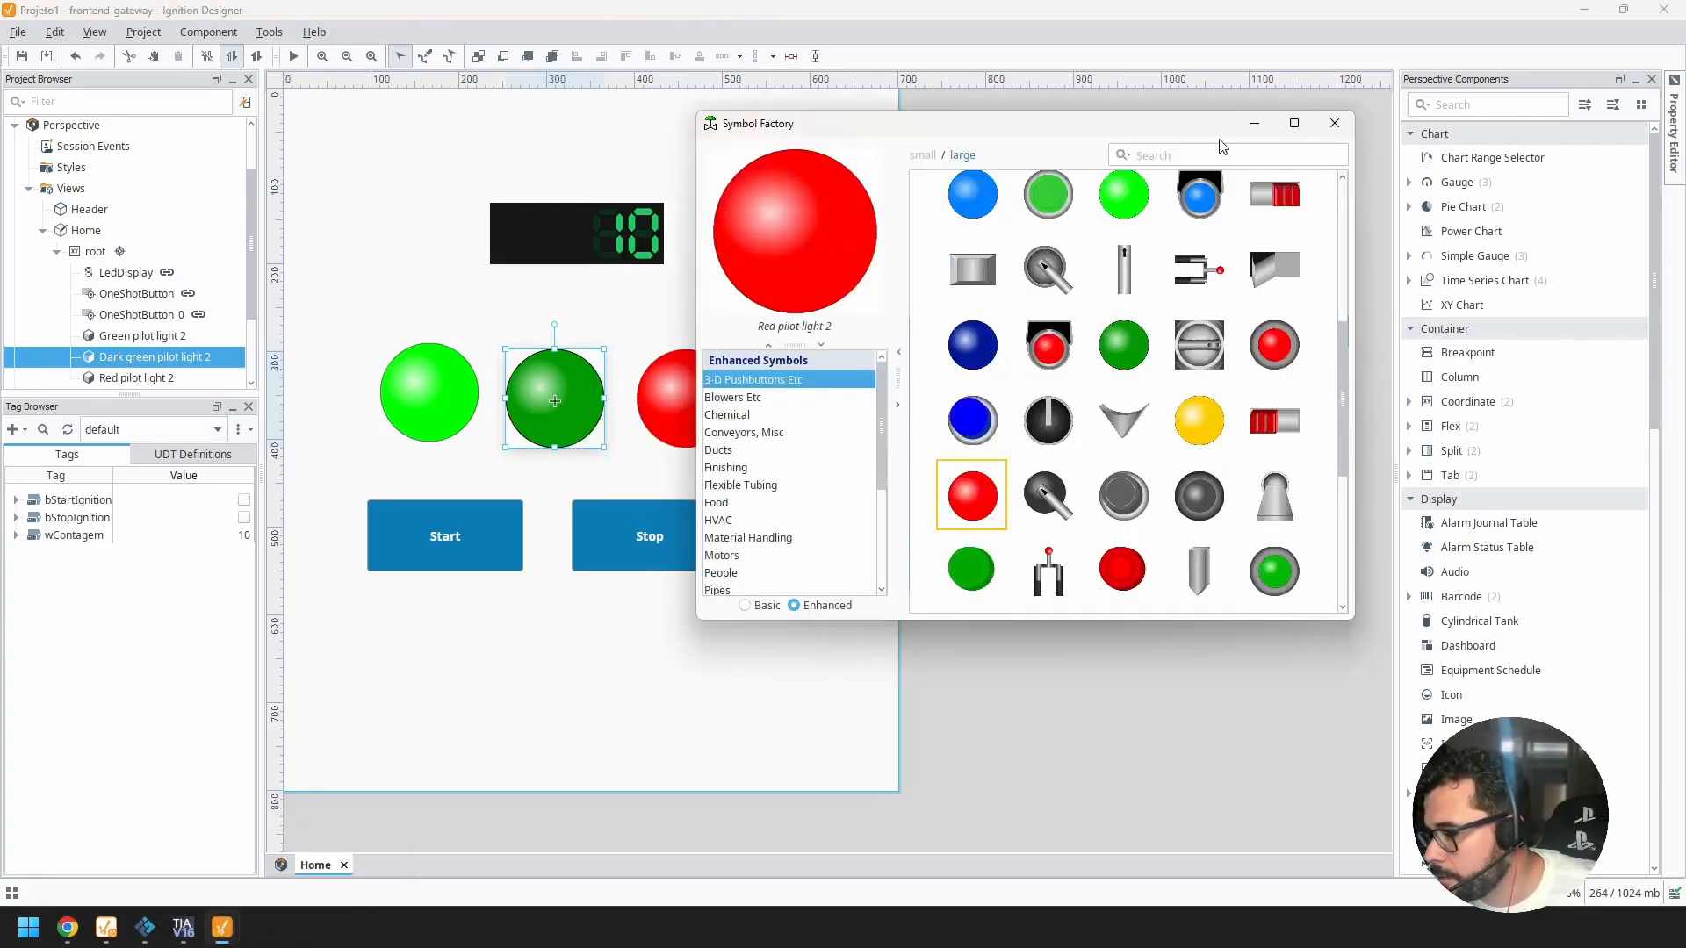
{"action": "left_click", "coordinate": [1335, 123]}
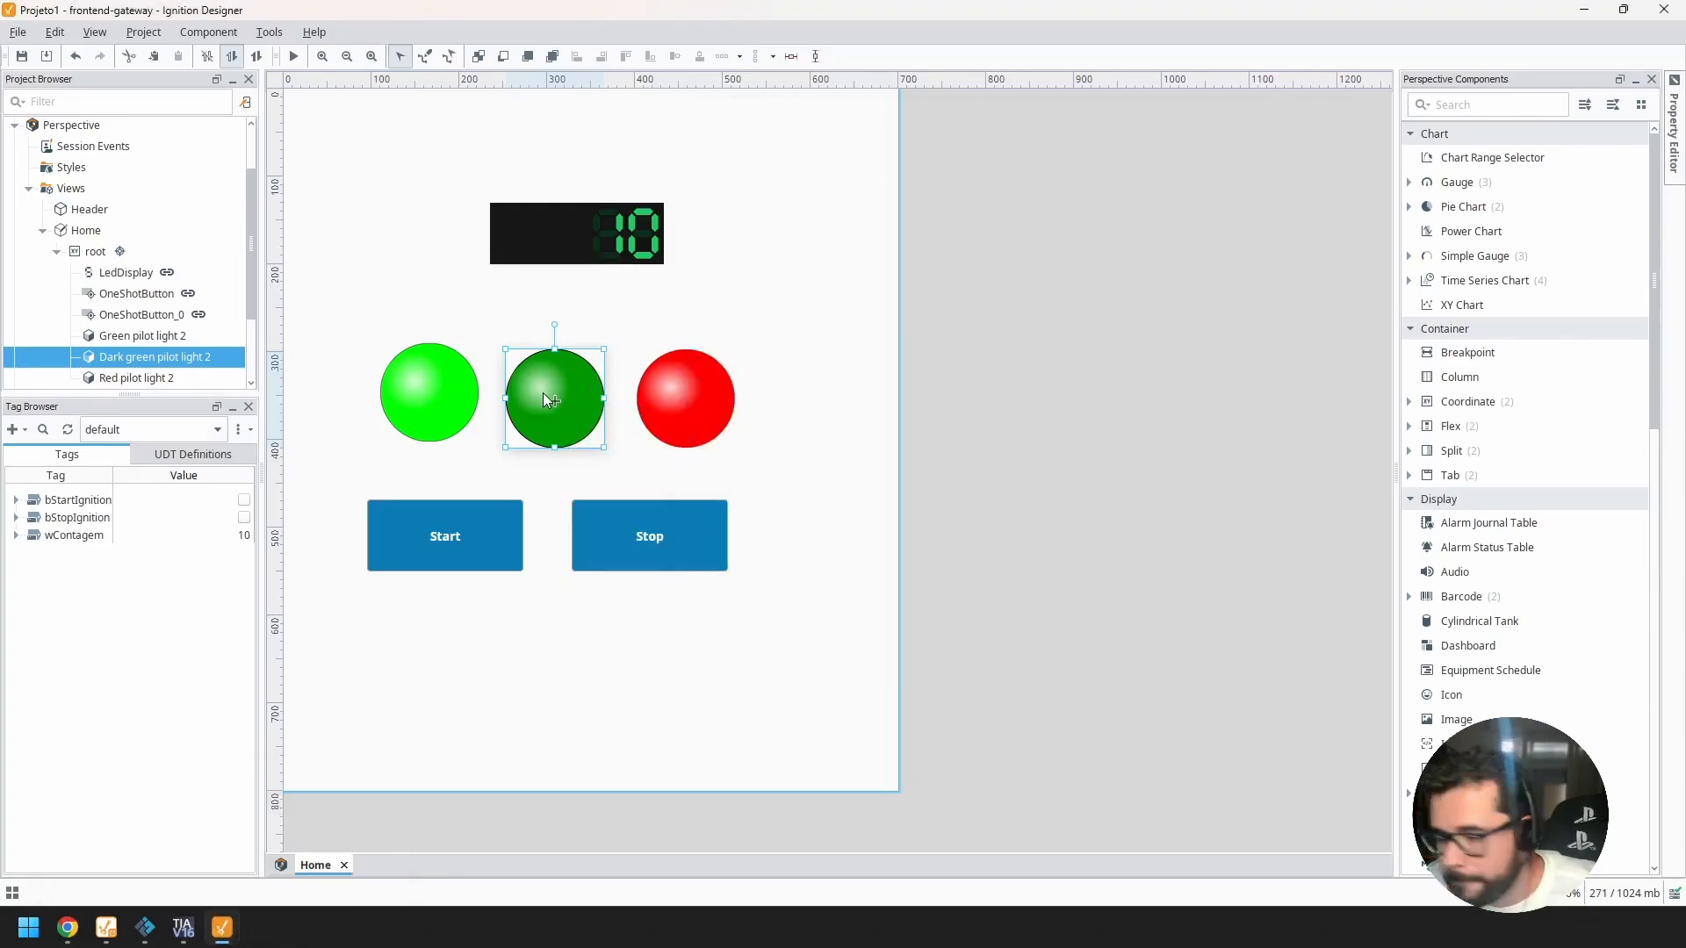
{"action": "key", "text": "ctrl+d"}
{"action": "left_click_drag", "start_coordinate": [562, 397], "coordinate": [809, 402]}
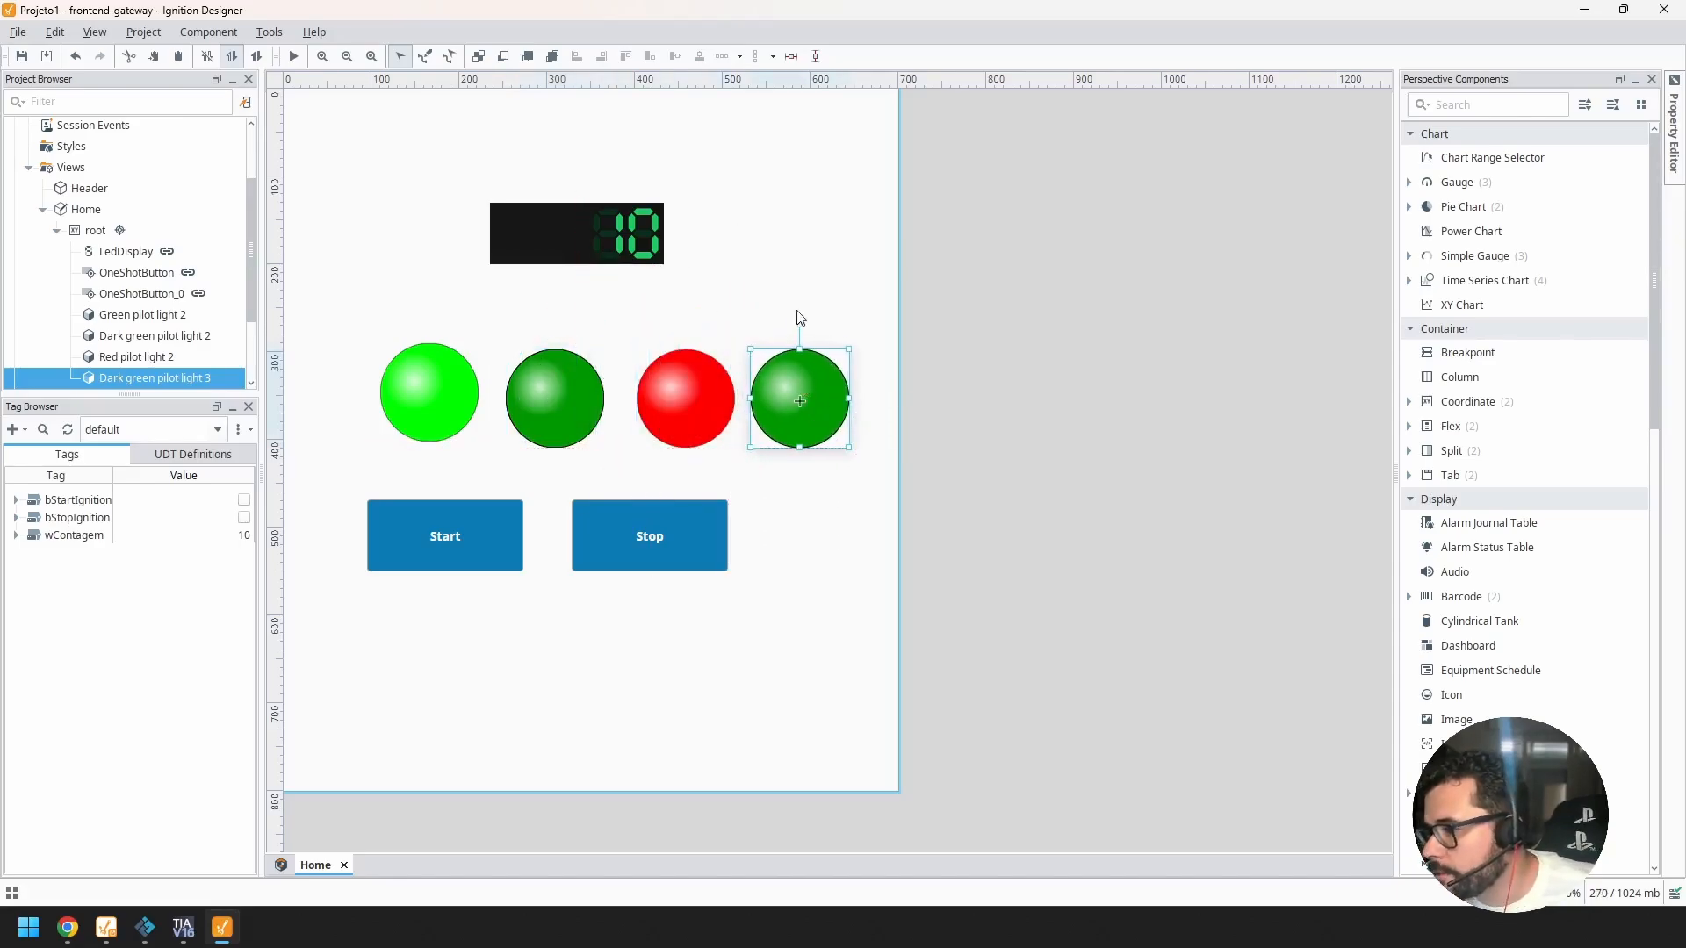
{"action": "left_click", "coordinate": [796, 290]}
{"action": "left_click", "coordinate": [799, 369]}
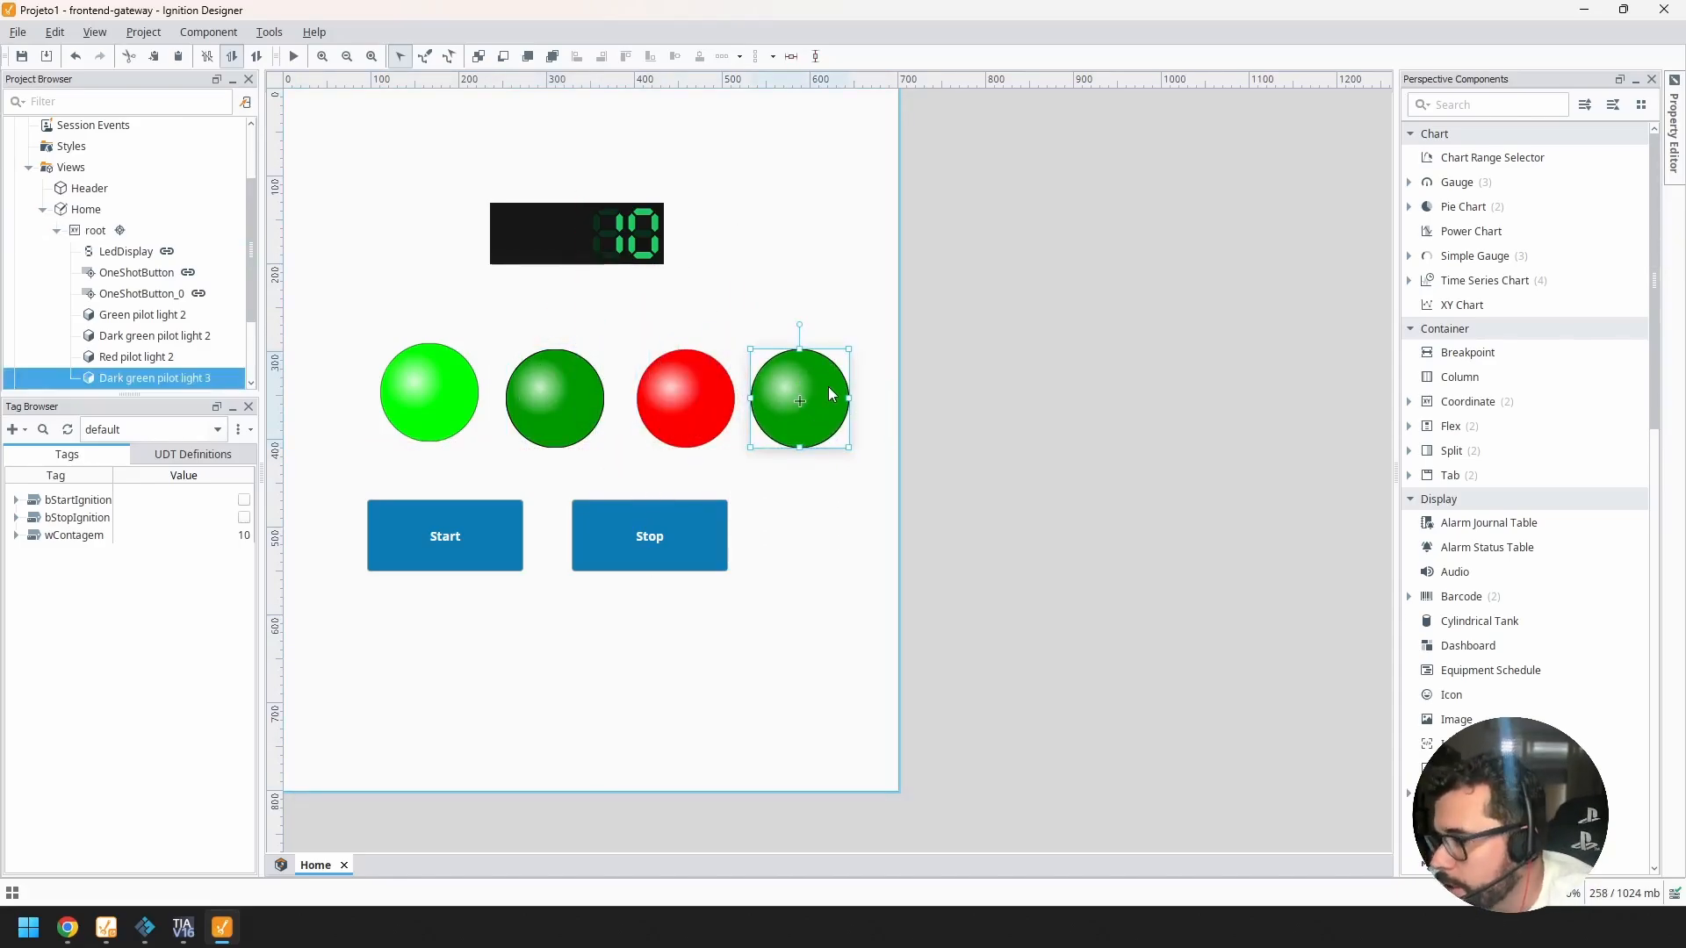
Step: Show the duplicated light's properties in a docked, widened Property Editor and expand its elements 0 and 1
{"action": "double_click", "coordinate": [832, 395]}
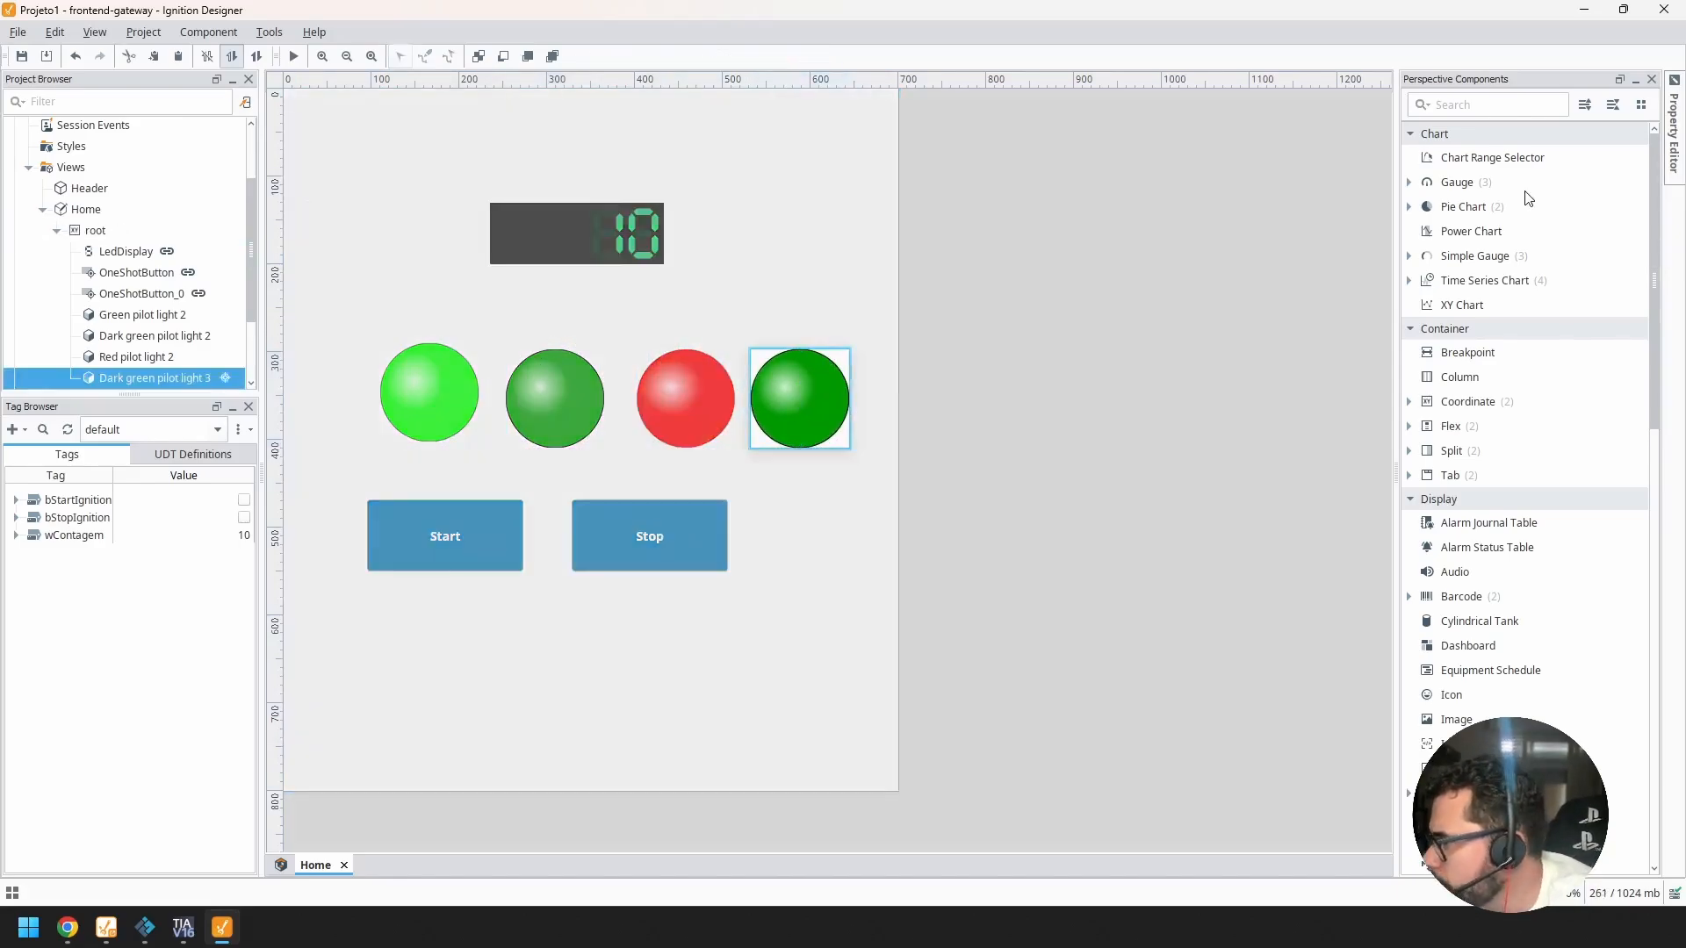
{"action": "left_click", "coordinate": [1671, 103]}
{"action": "left_click", "coordinate": [1638, 81]}
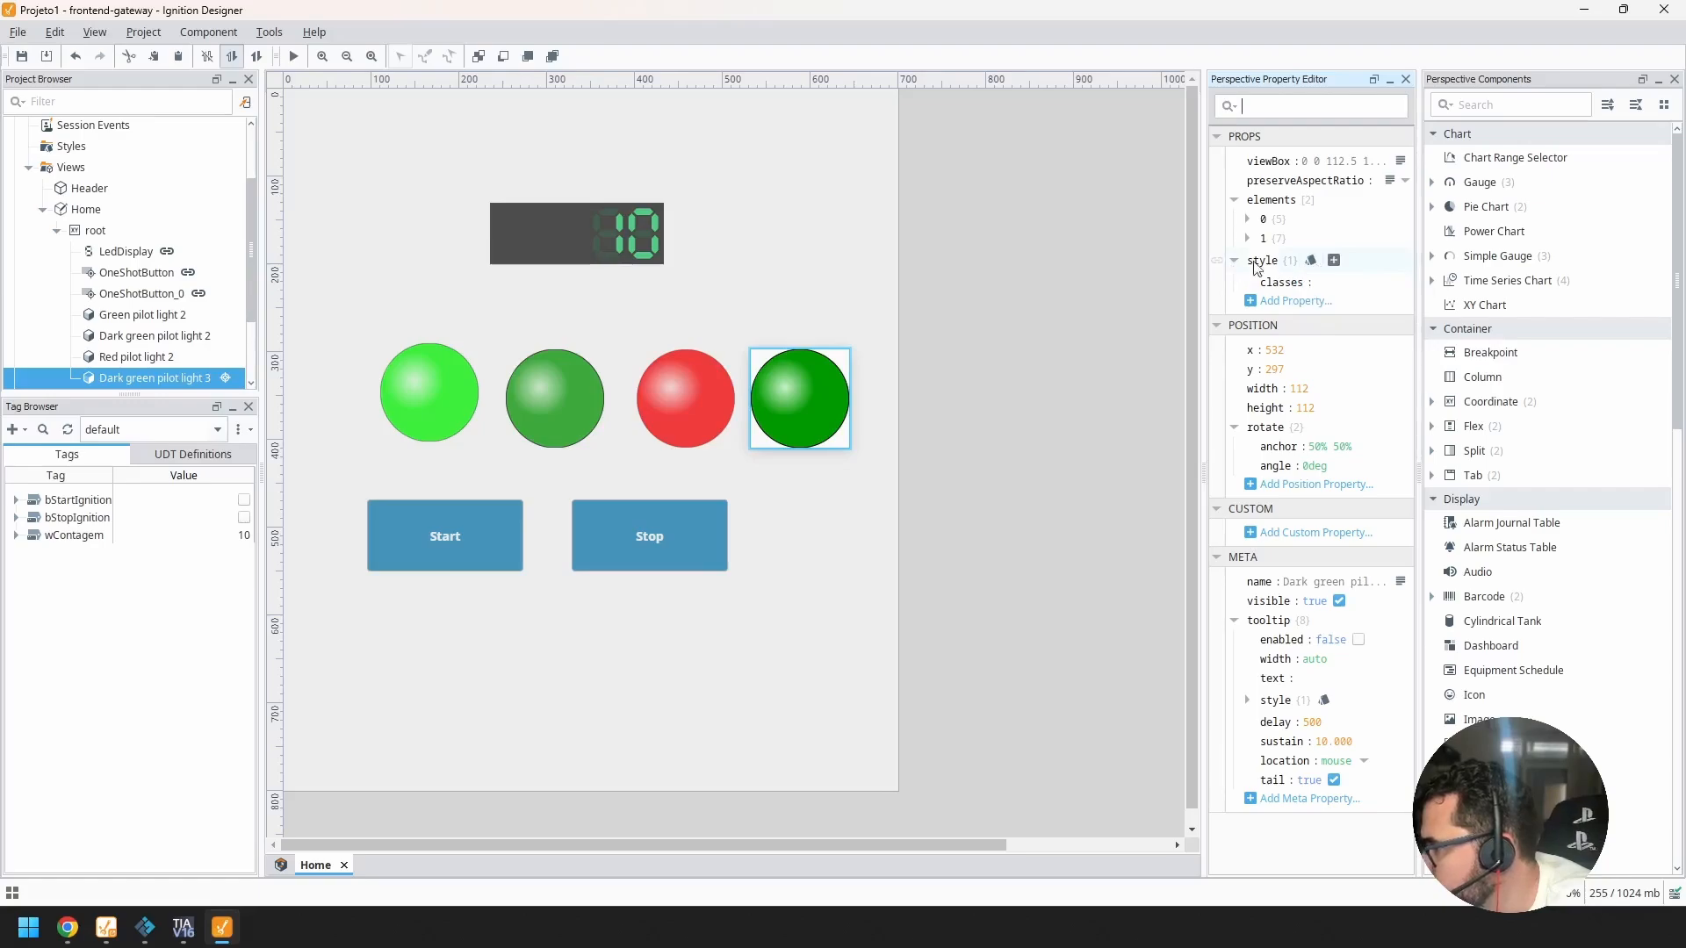
{"action": "left_click", "coordinate": [1248, 220]}
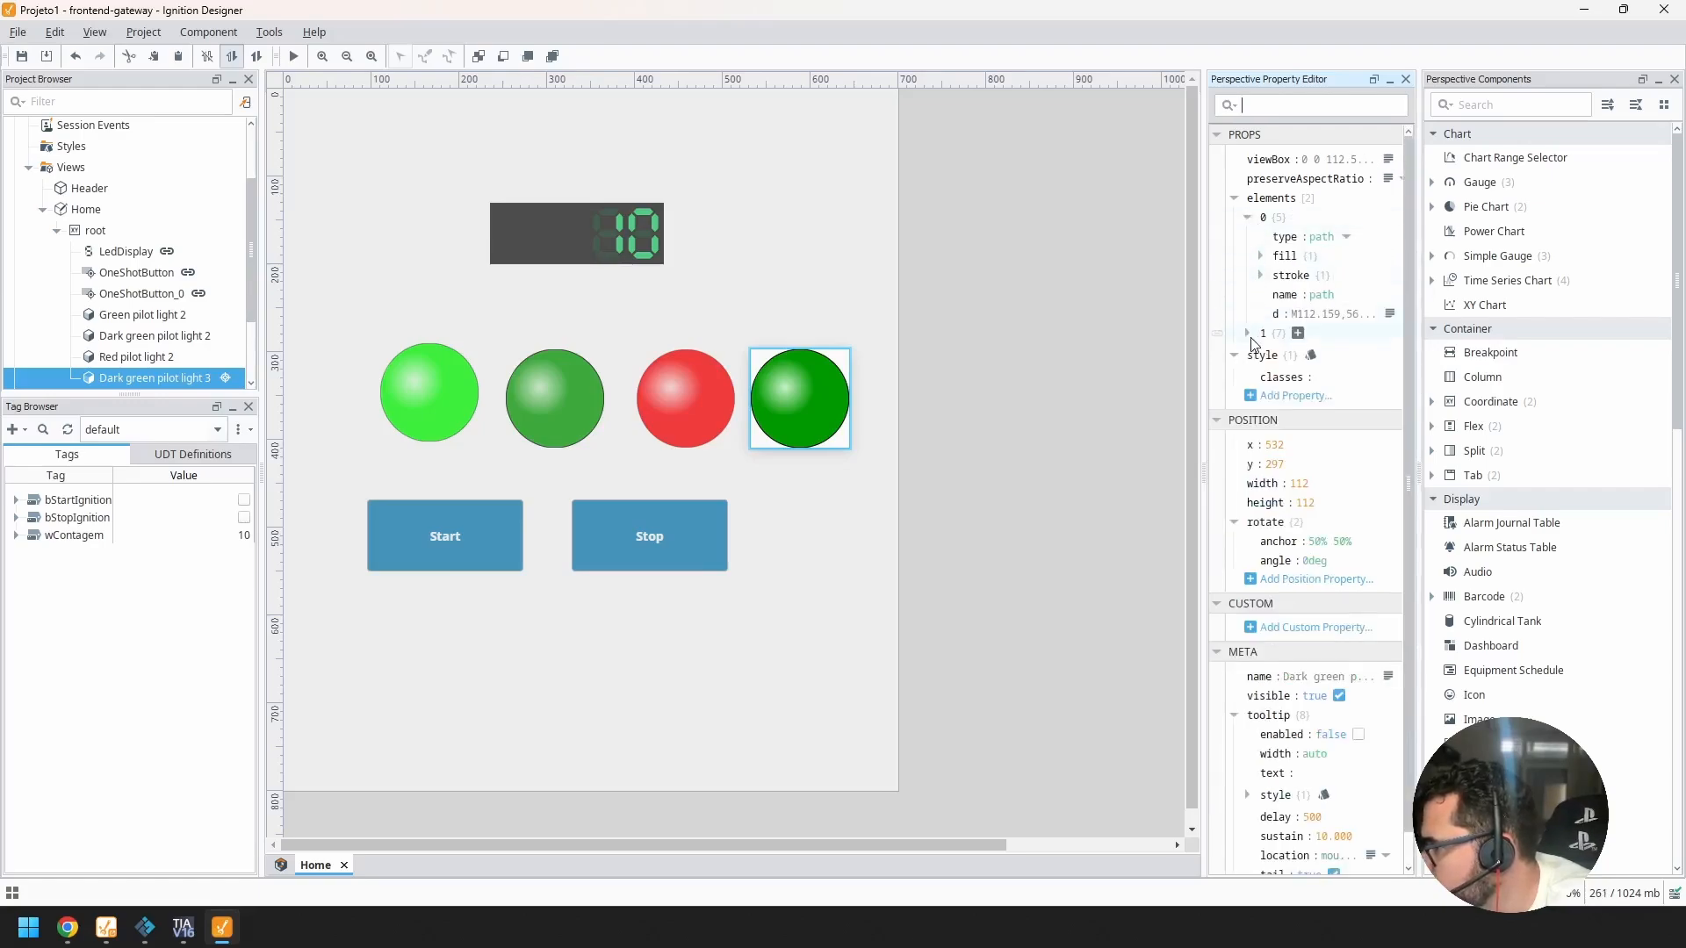
{"action": "left_click", "coordinate": [1247, 334]}
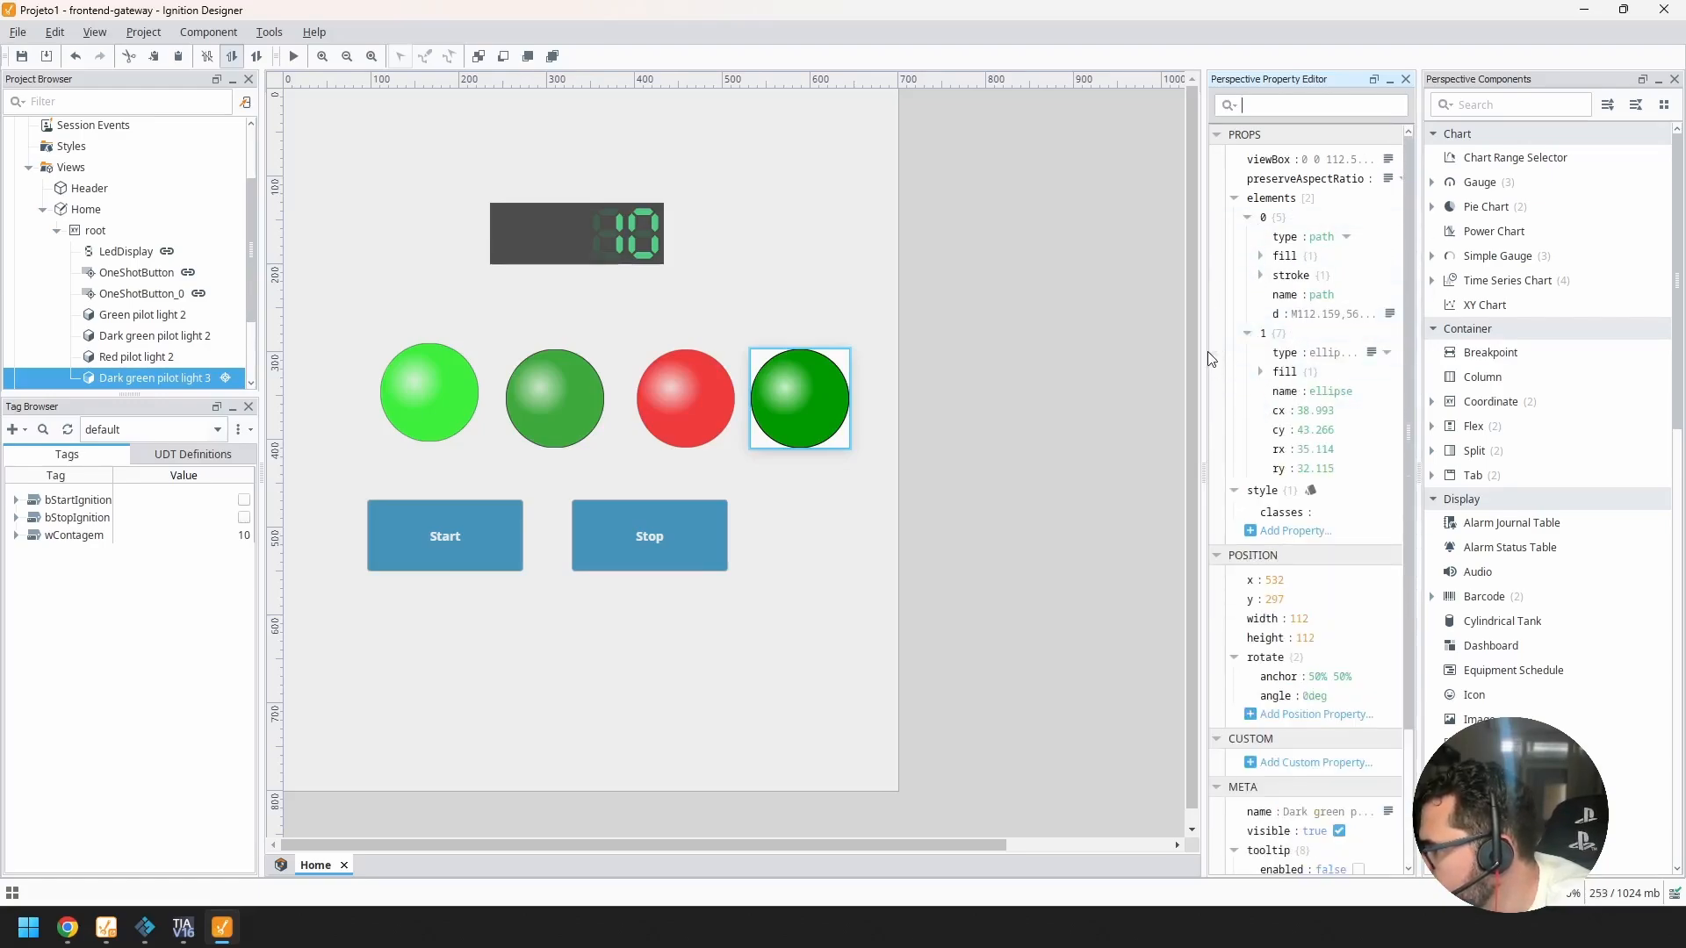
{"action": "left_click_drag", "start_coordinate": [1205, 350], "coordinate": [983, 350]}
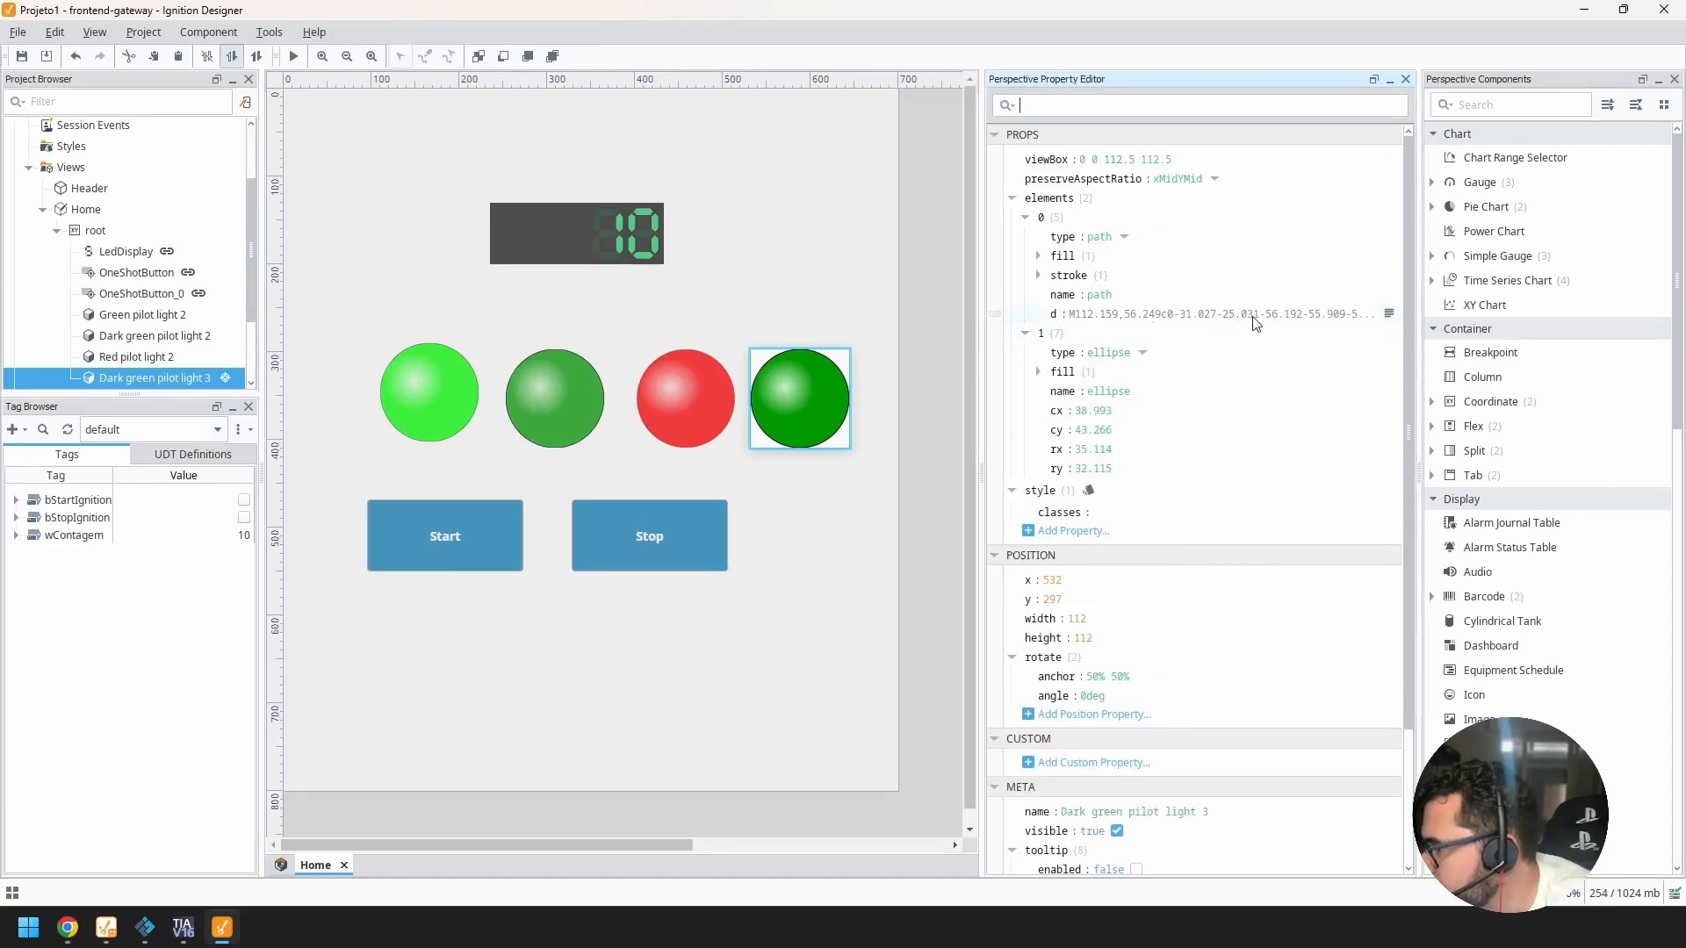
{"action": "left_click", "coordinate": [1164, 316]}
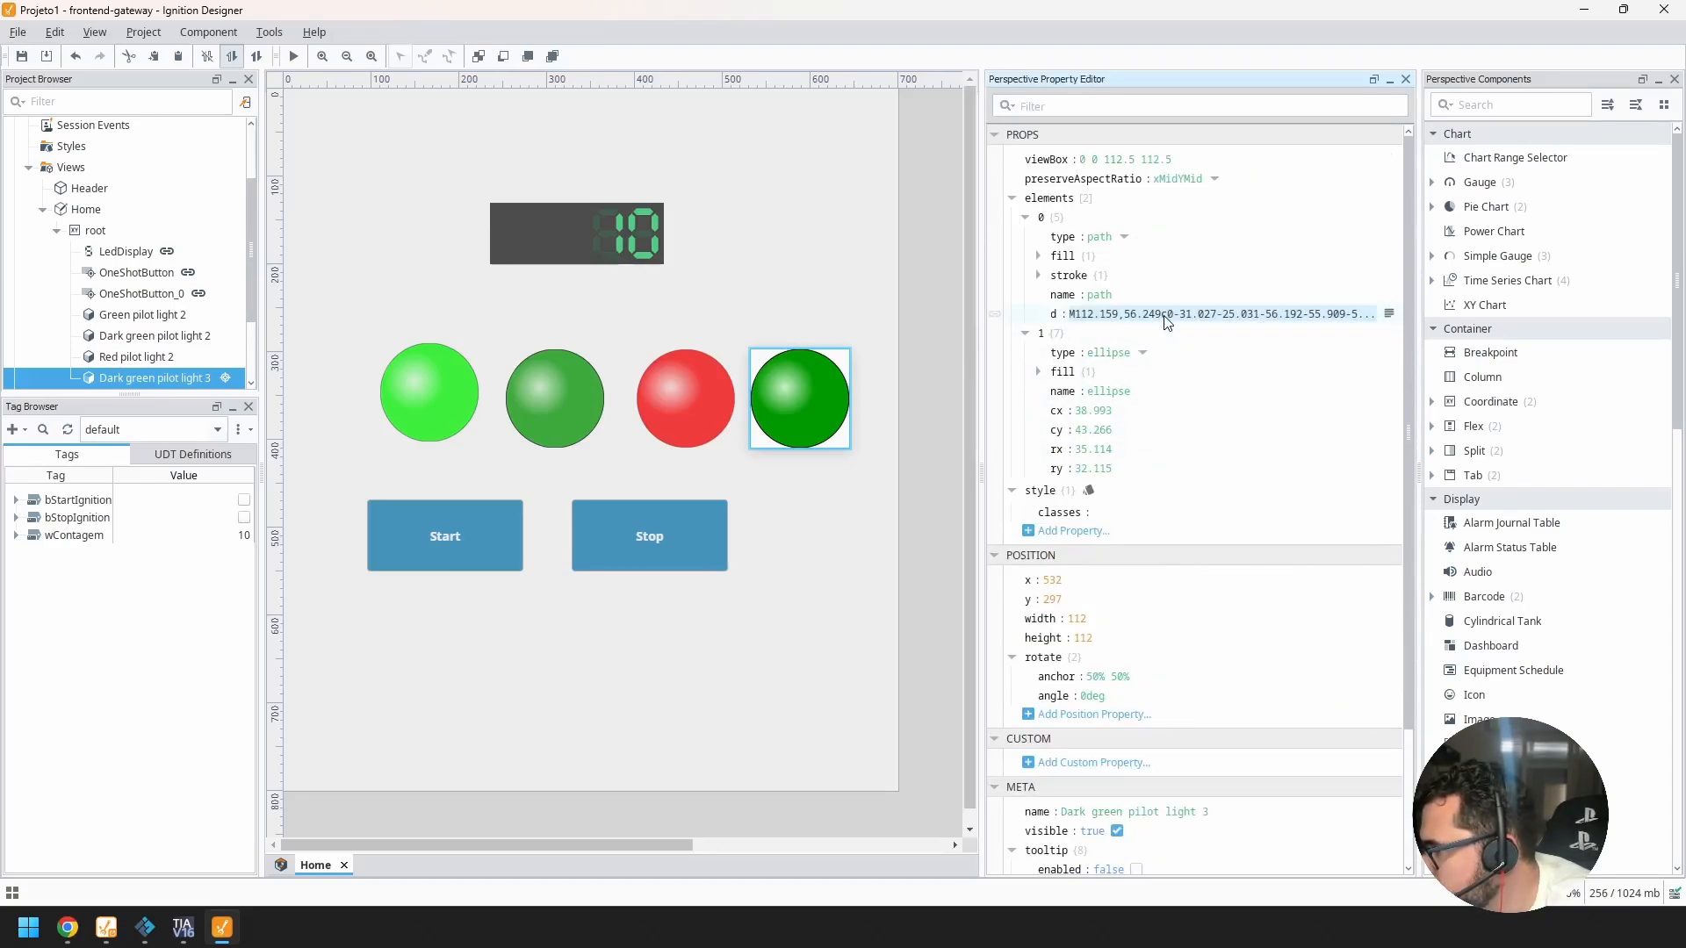
Step: Set the fill paint of element 0 of the duplicated pilot light to the dark red #99000B
{"action": "left_click", "coordinate": [1038, 256]}
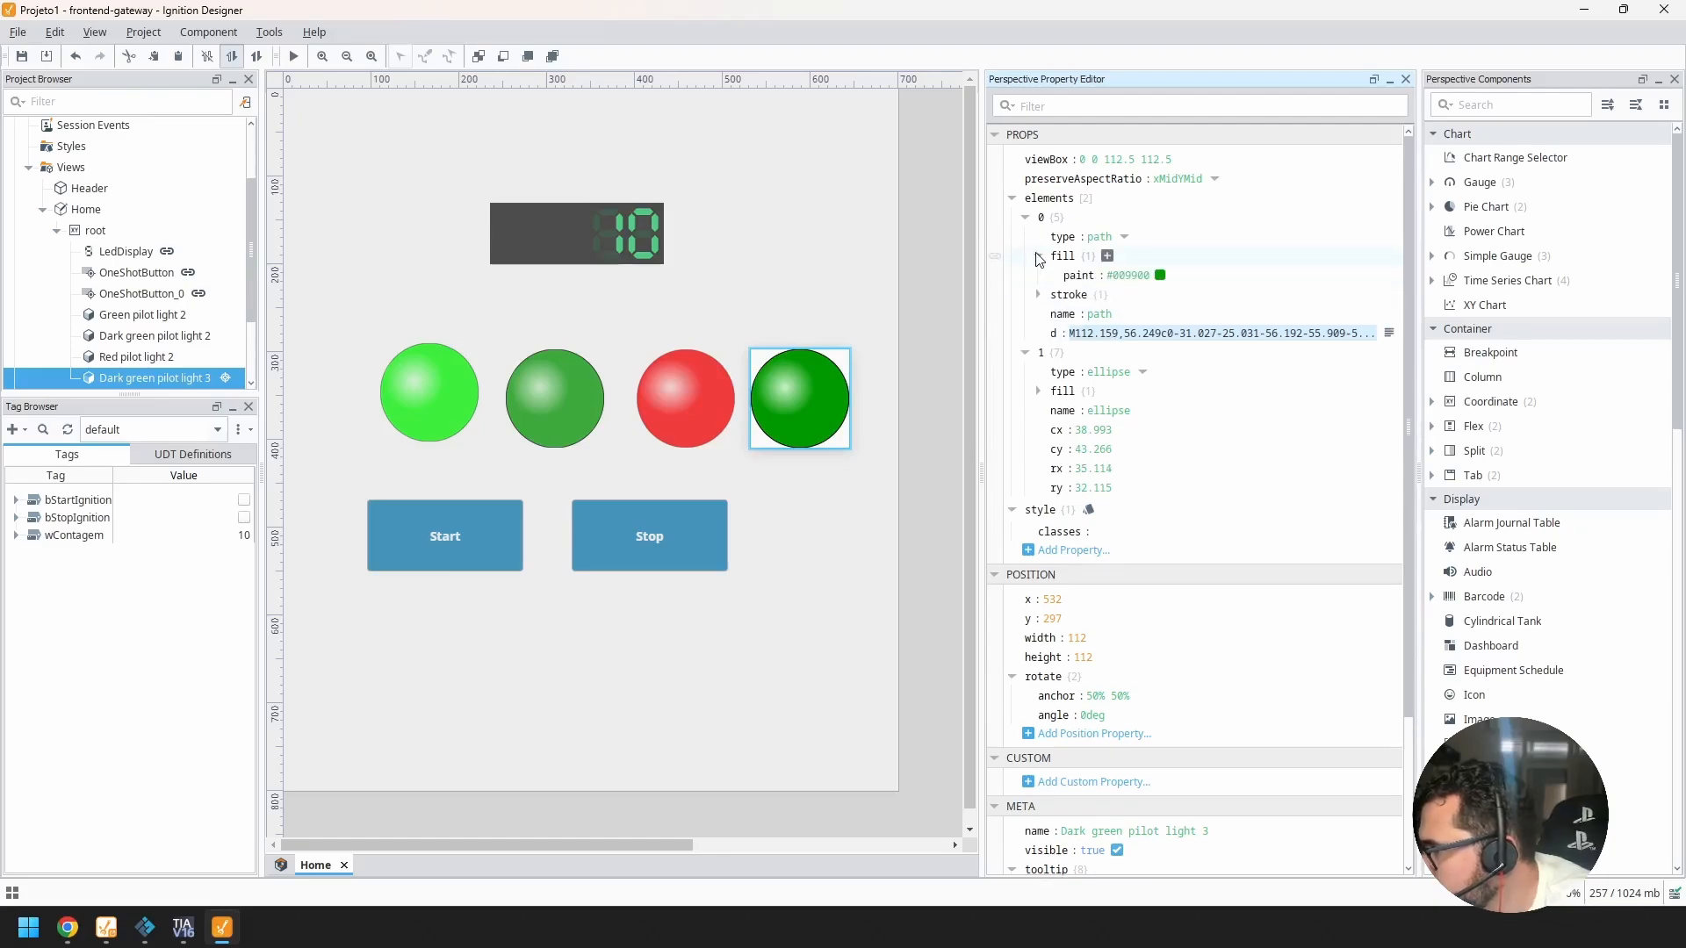
{"action": "left_click", "coordinate": [1160, 277]}
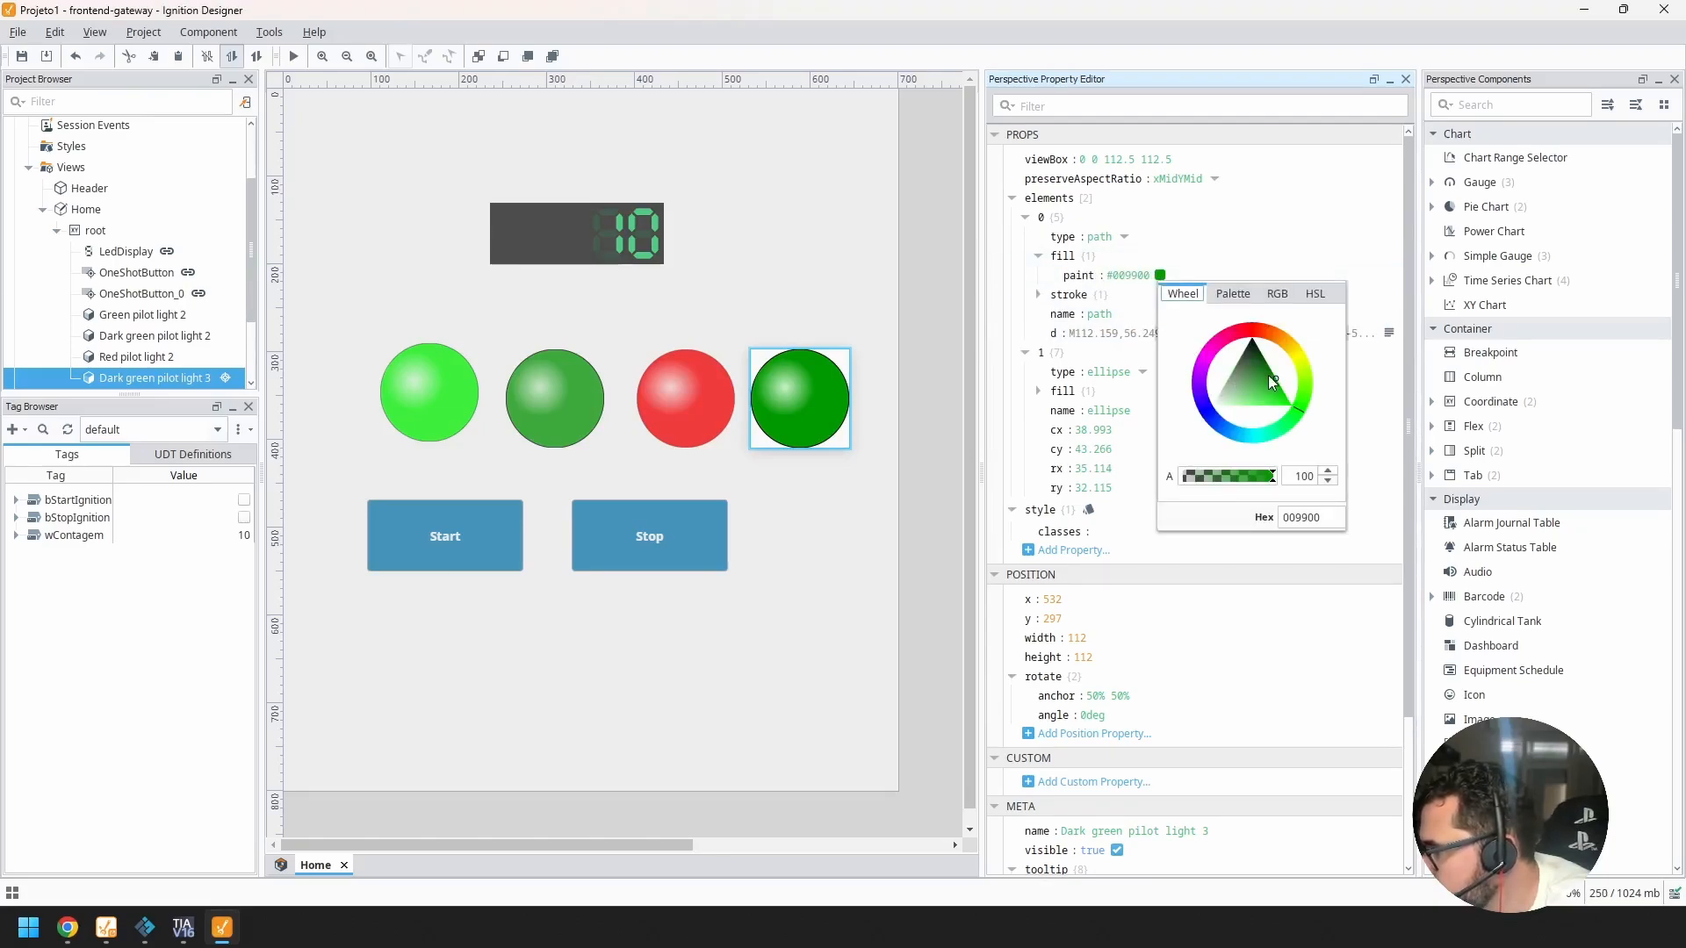
{"action": "left_click", "coordinate": [1258, 343]}
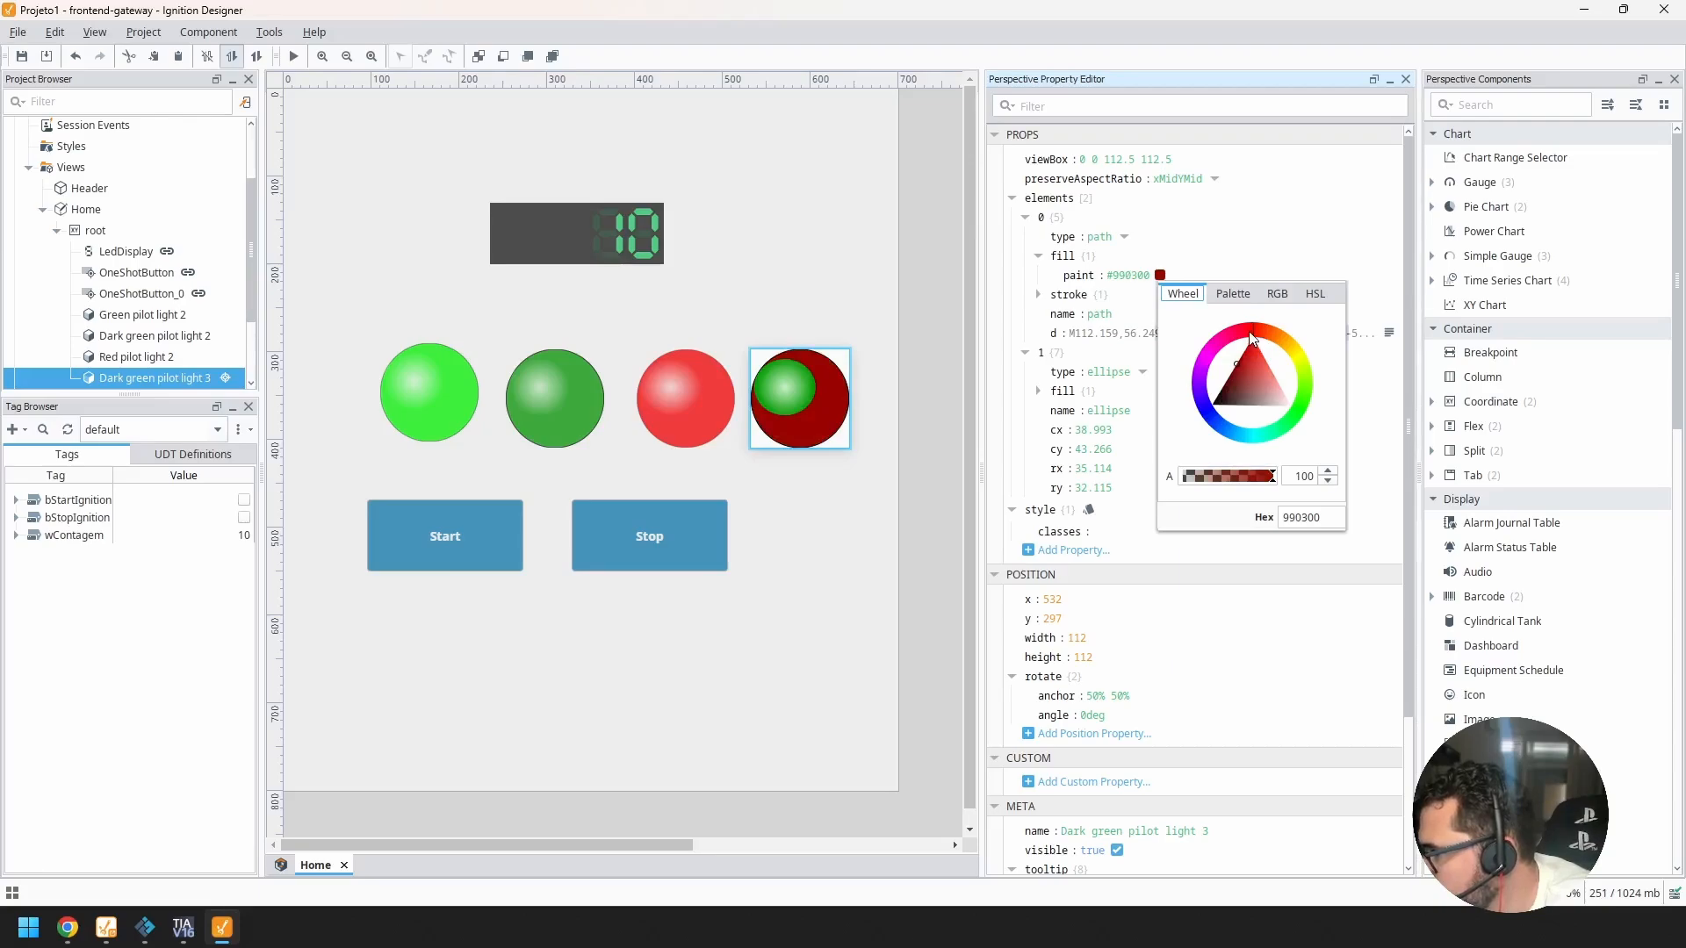
{"action": "left_click", "coordinate": [1263, 344]}
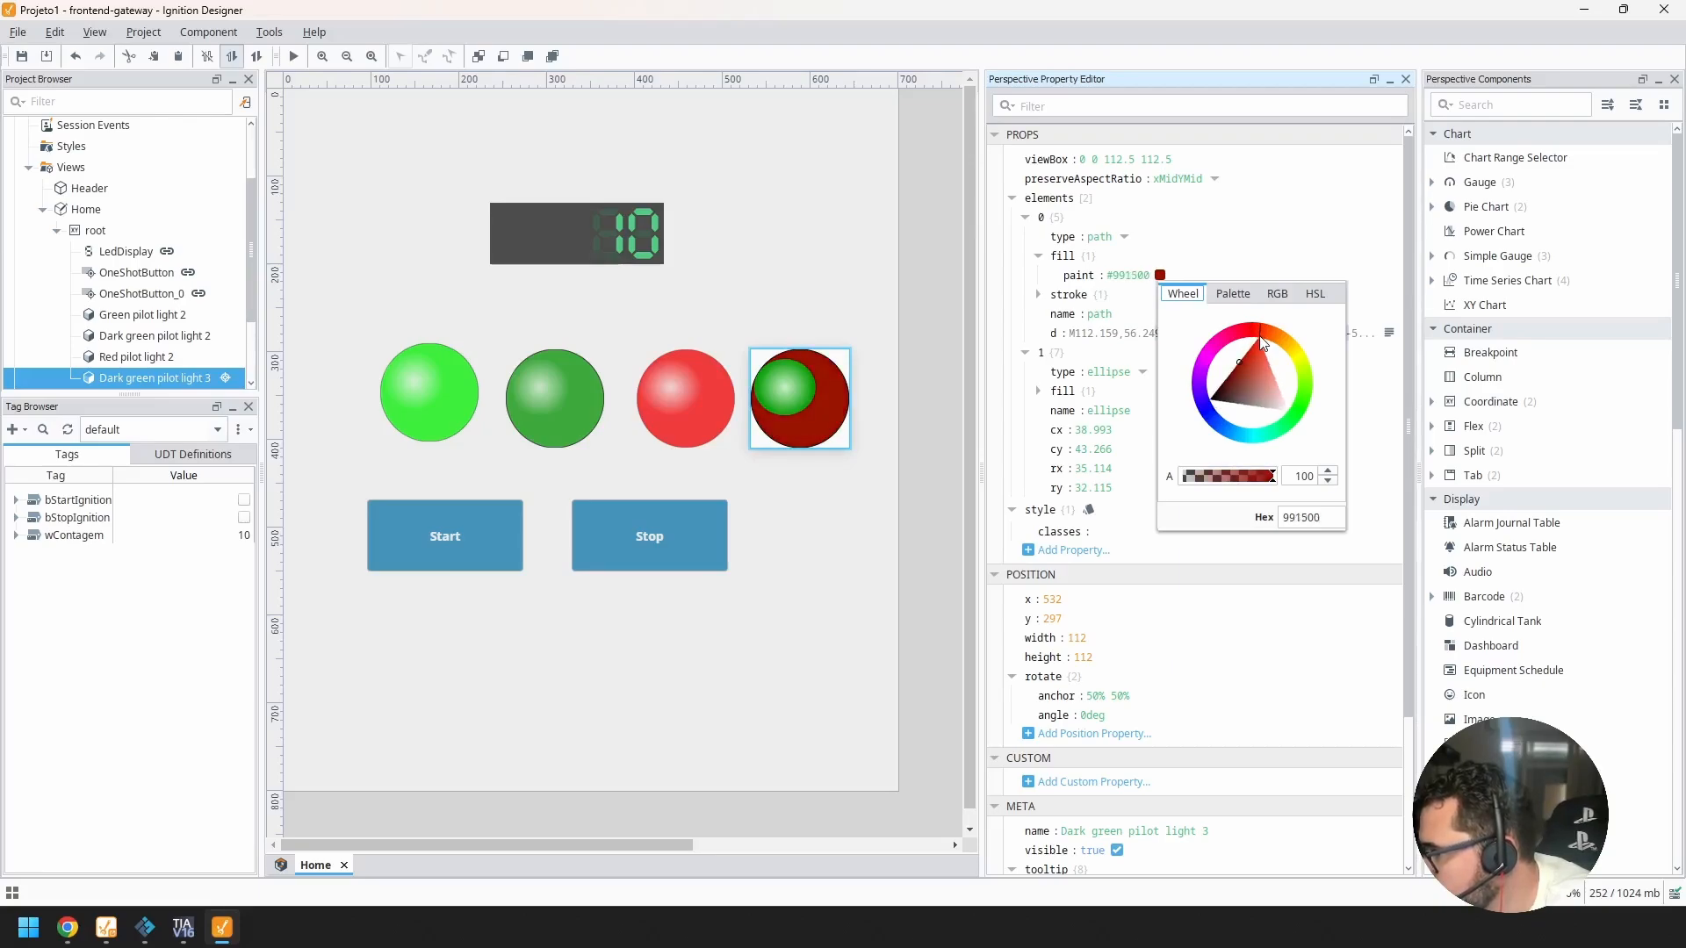
{"action": "left_click_drag", "start_coordinate": [1262, 344], "coordinate": [1251, 341]}
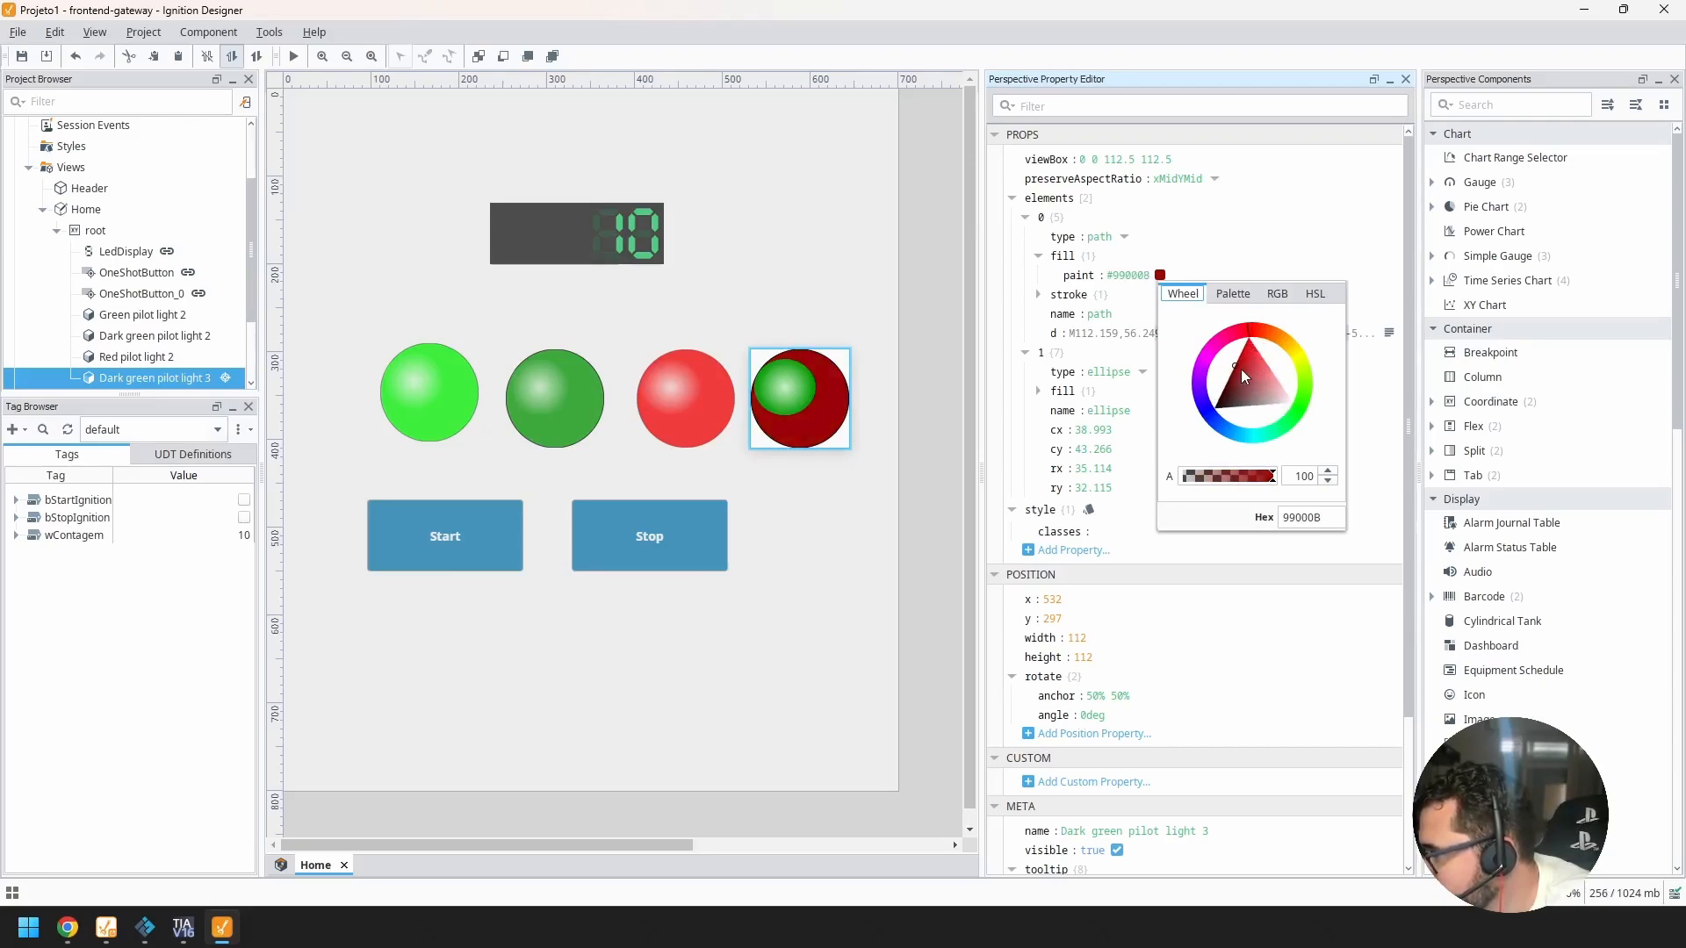
Step: Expand the fill paint of element 1 of the duplicated pilot light down to the styles of gradient stops 0 and 1
{"action": "left_click", "coordinate": [1038, 395]}
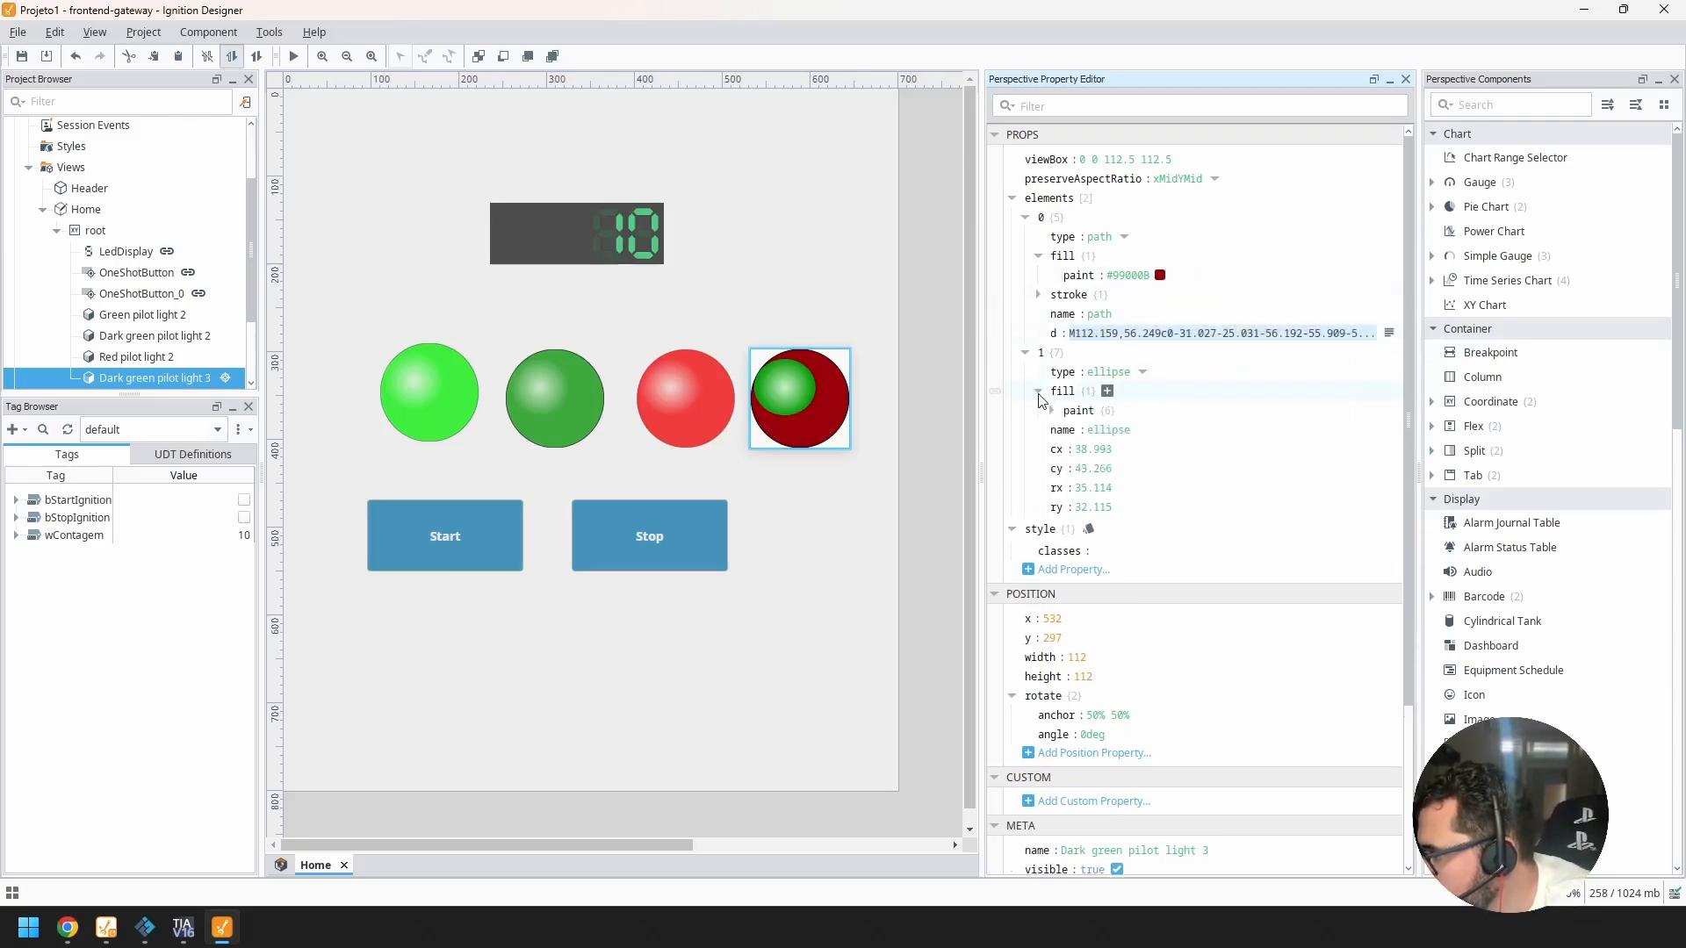
{"action": "left_click", "coordinate": [1039, 392]}
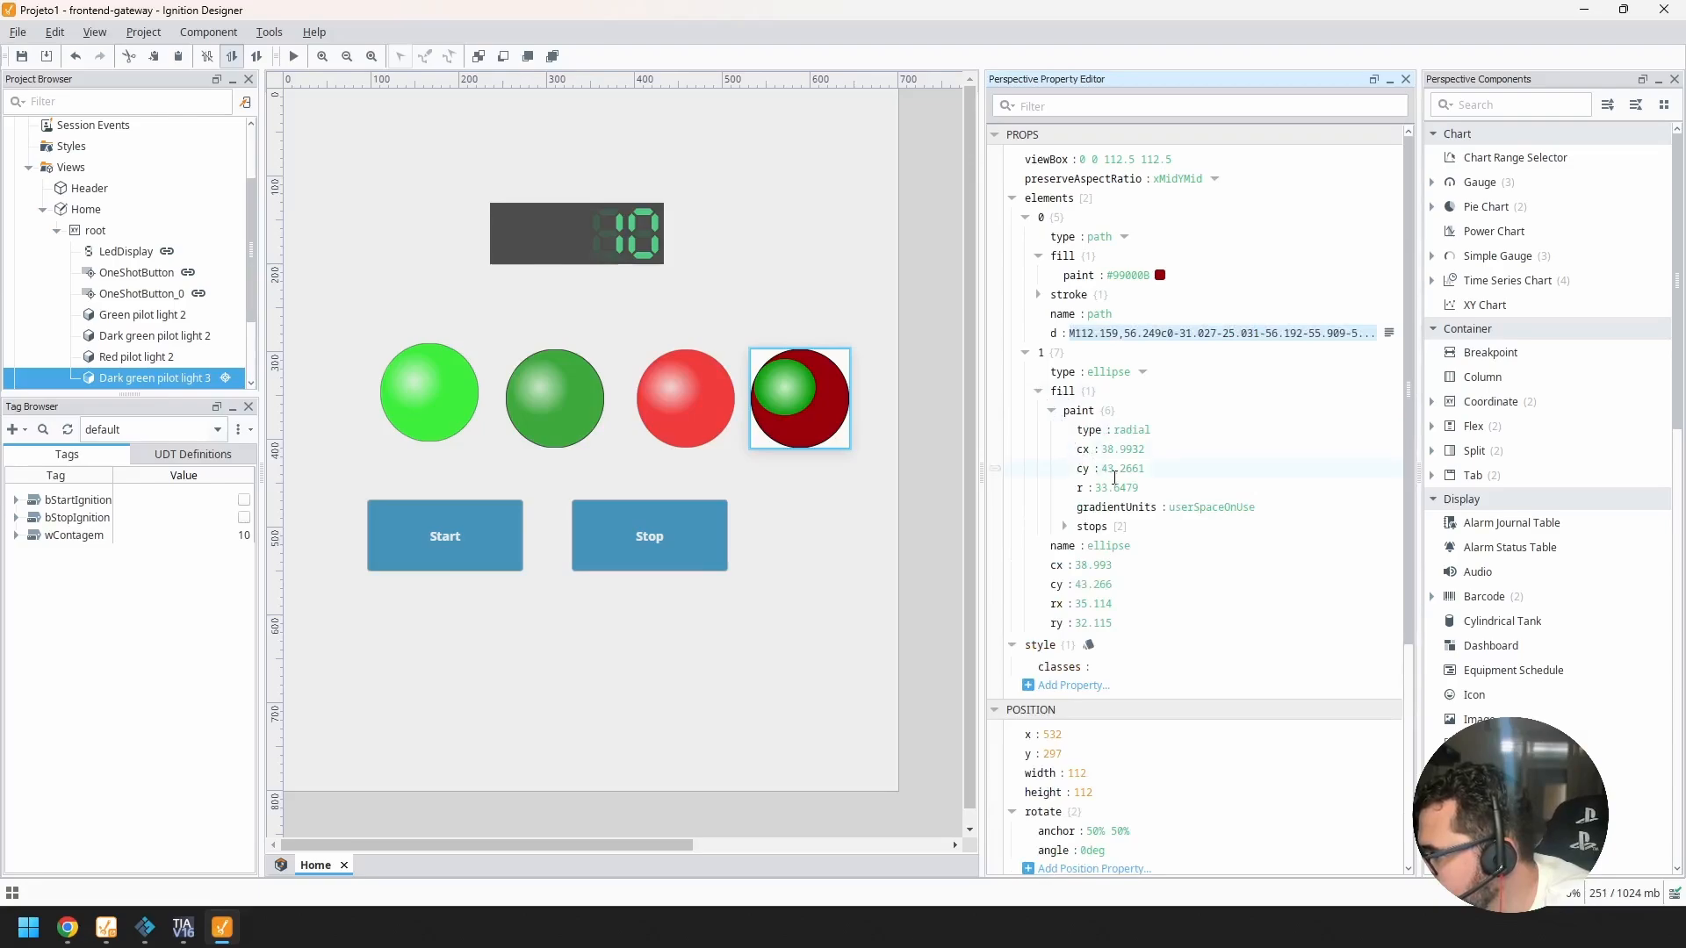
{"action": "left_click", "coordinate": [1064, 526]}
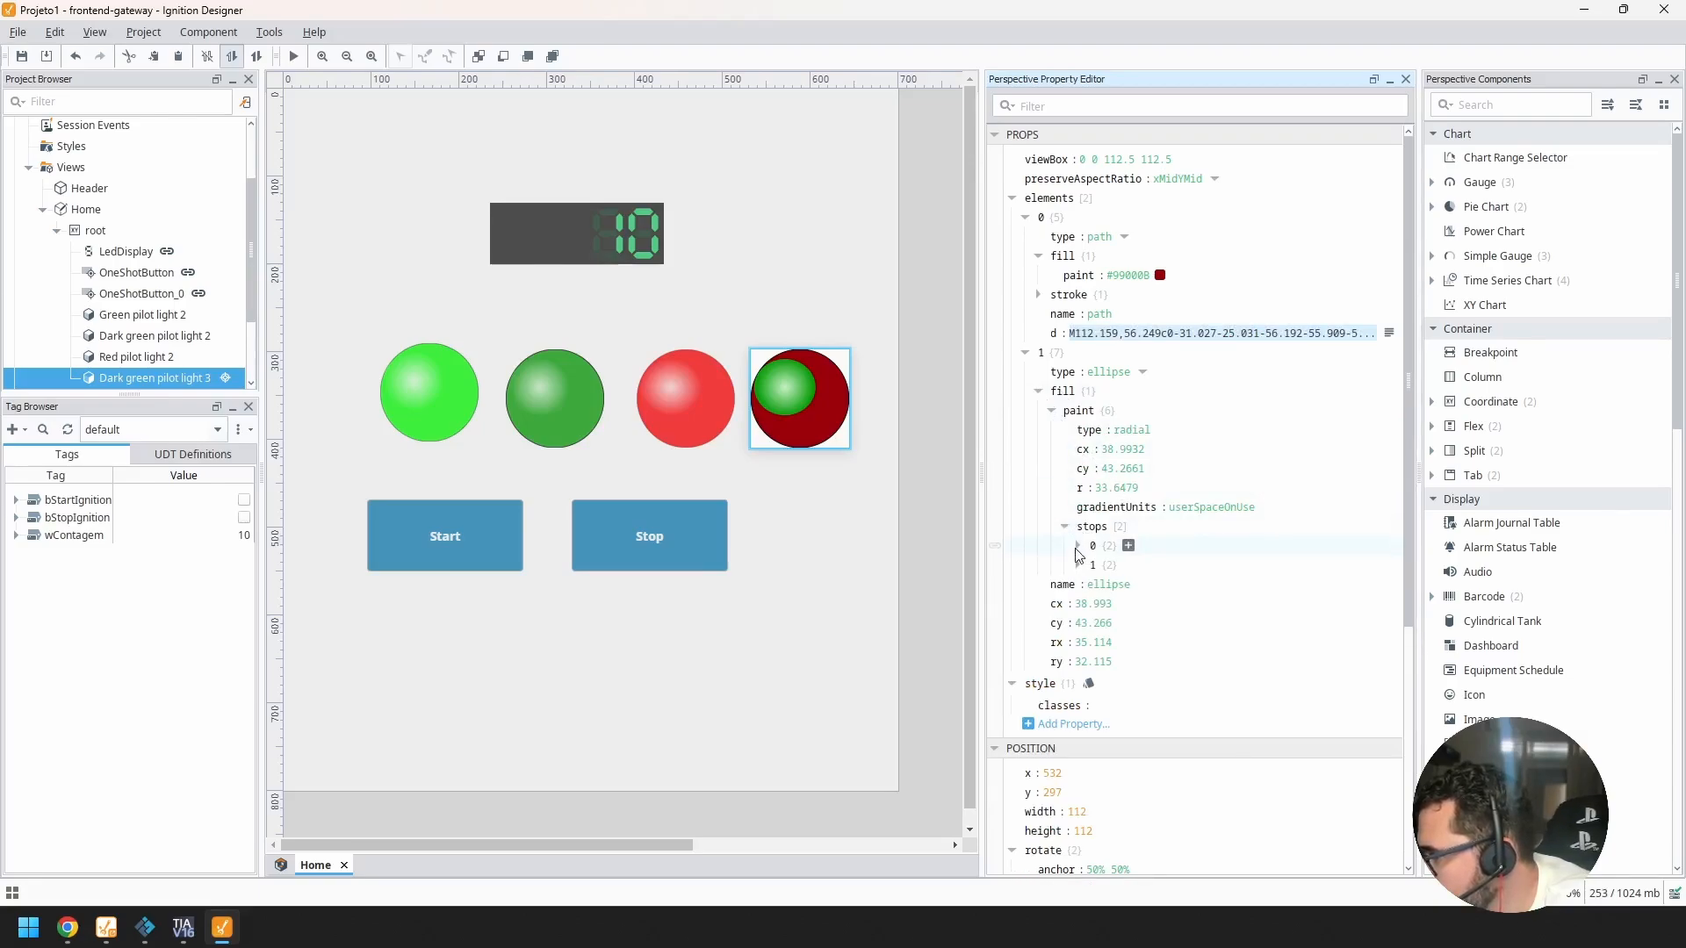
{"action": "left_click", "coordinate": [1077, 547]}
{"action": "left_click", "coordinate": [1079, 605]}
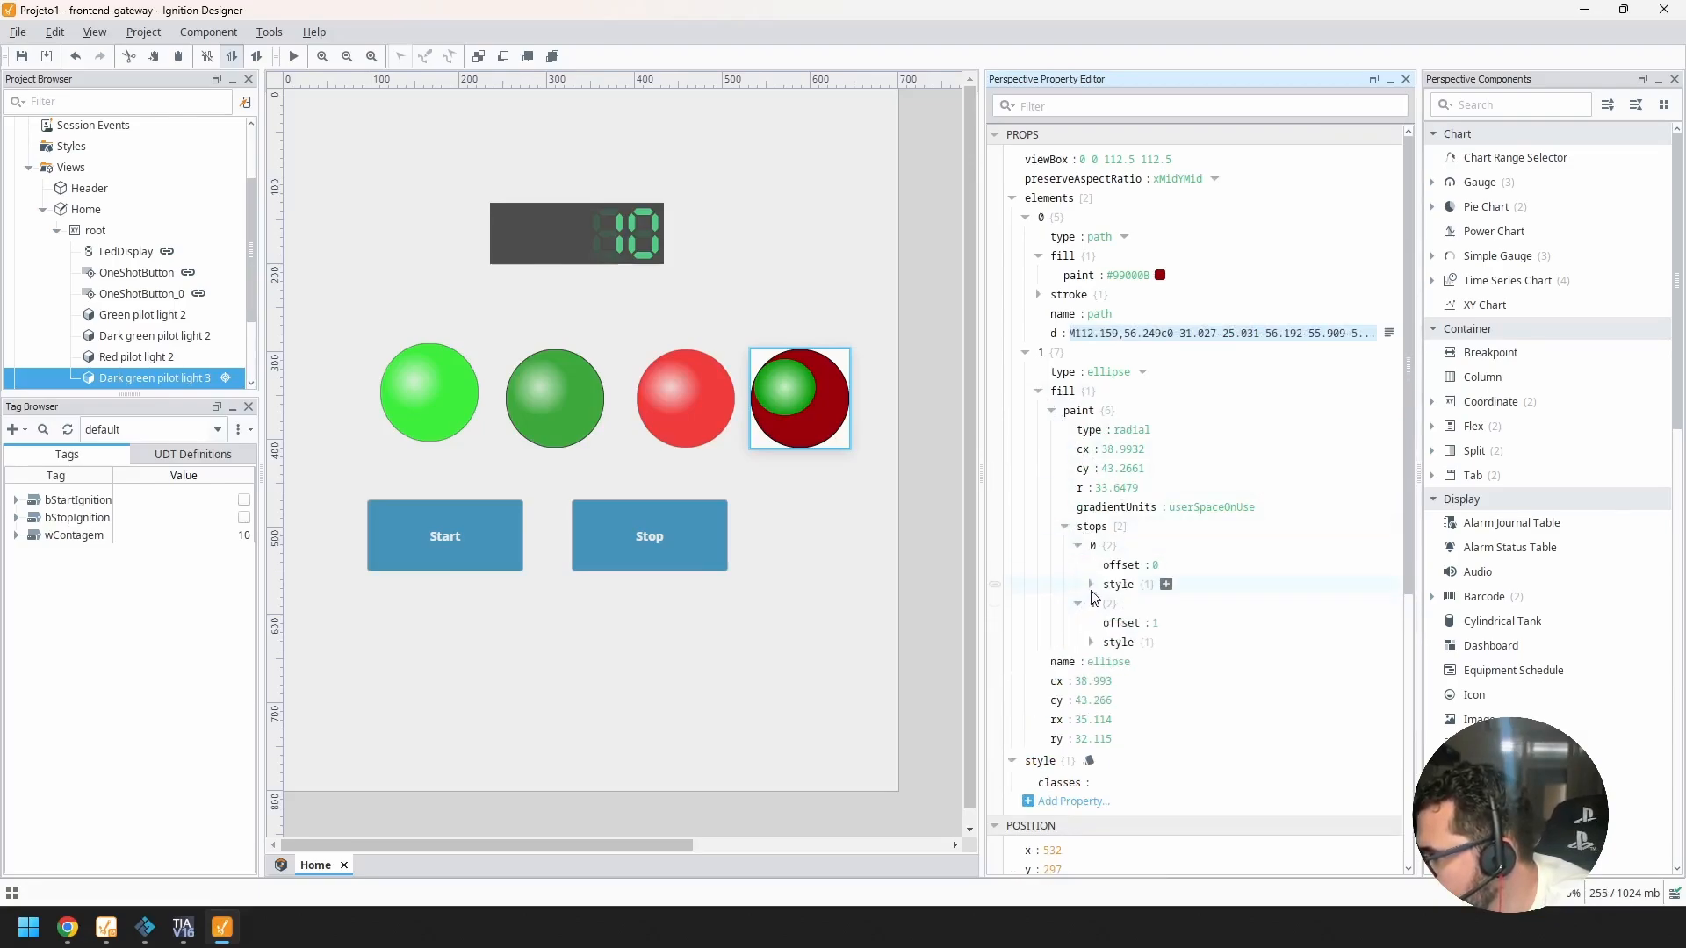
{"action": "left_click", "coordinate": [1090, 584]}
{"action": "left_click", "coordinate": [1092, 662]}
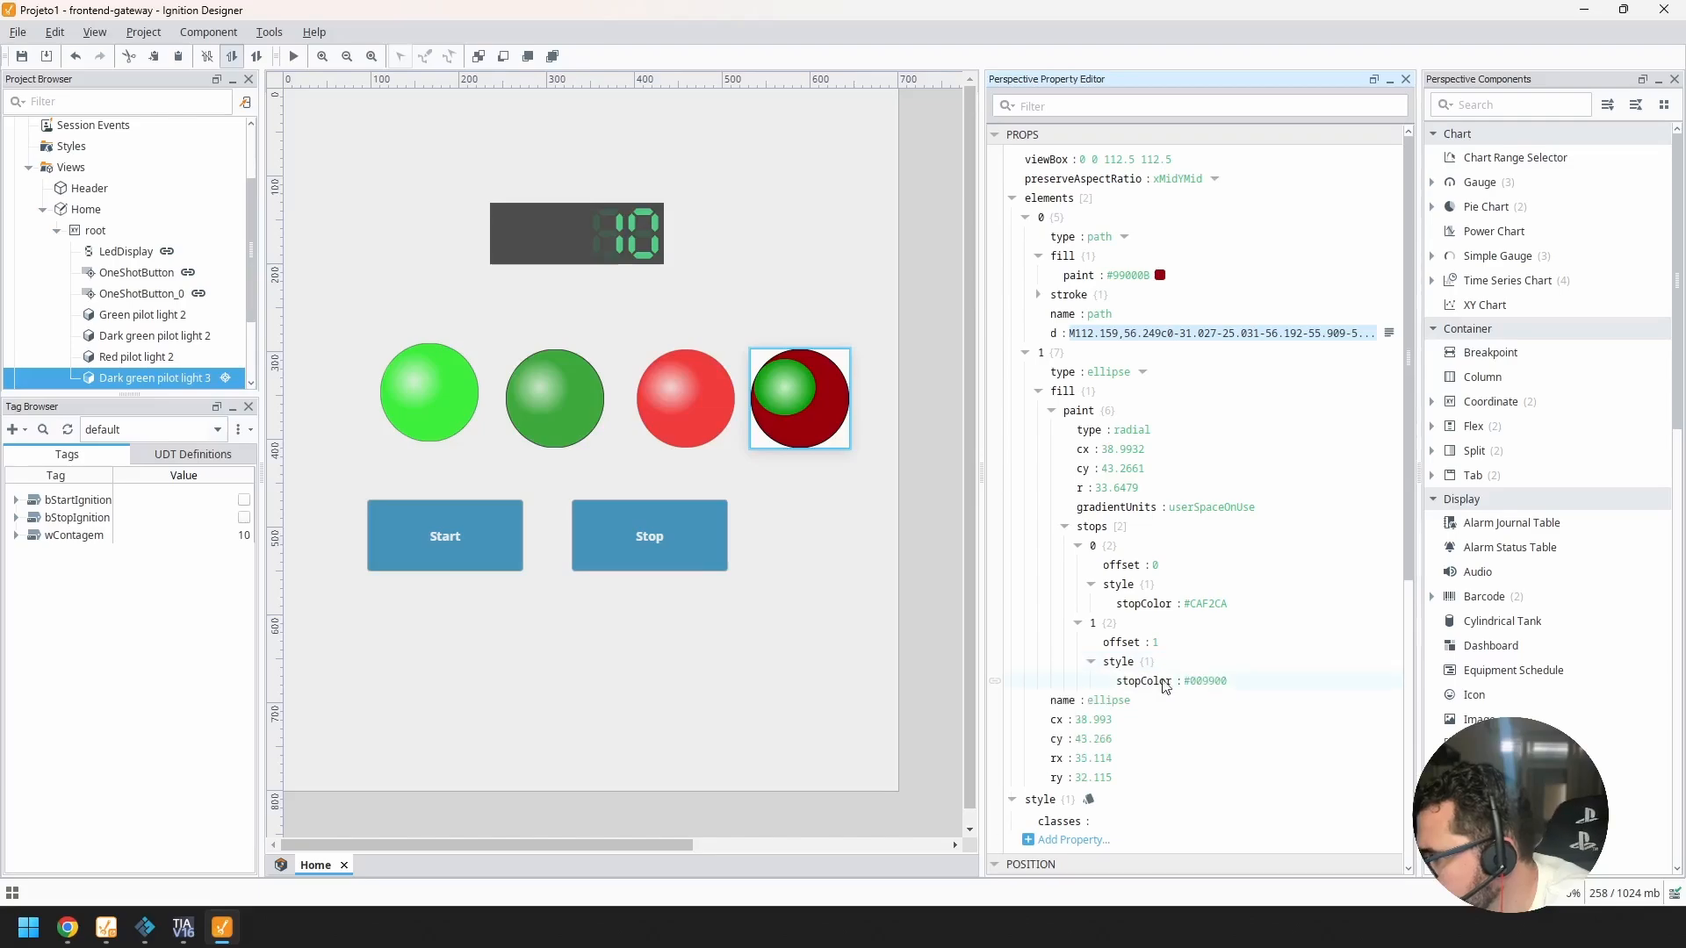
Step: Copy element 0's fill colour #99000B into the stopColor of gradient stop 1, leaving the colour of stop 0 as it is
{"action": "left_click", "coordinate": [1215, 682]}
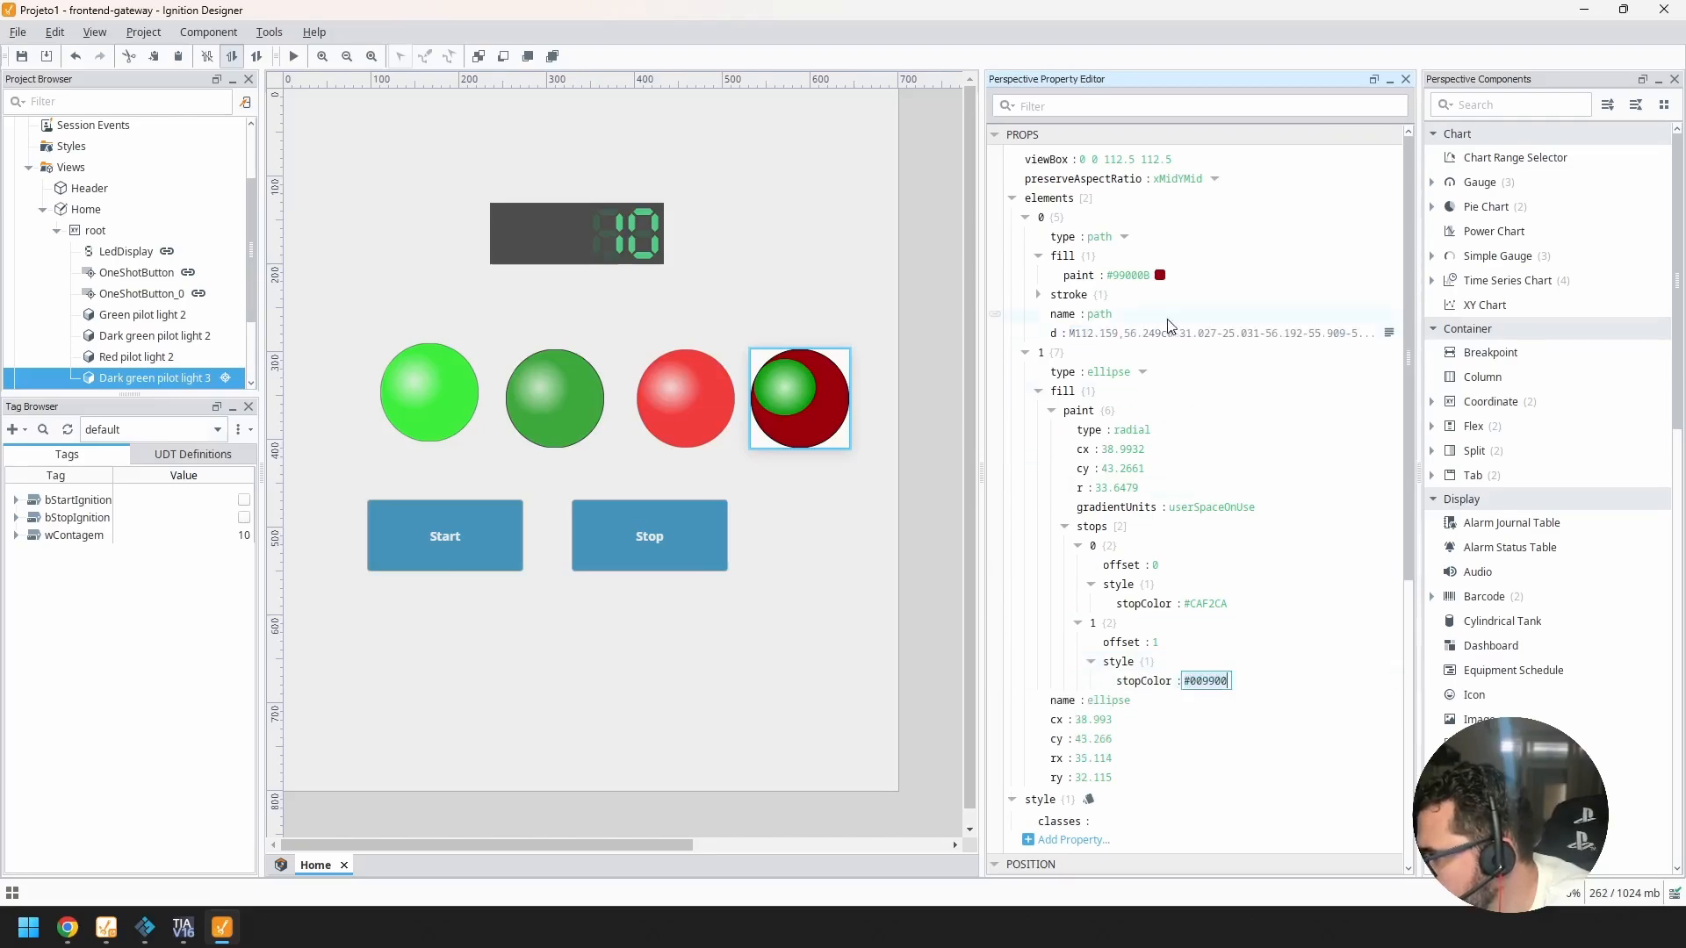
{"action": "left_click", "coordinate": [1129, 275]}
{"action": "key", "text": "ctrl+c"}
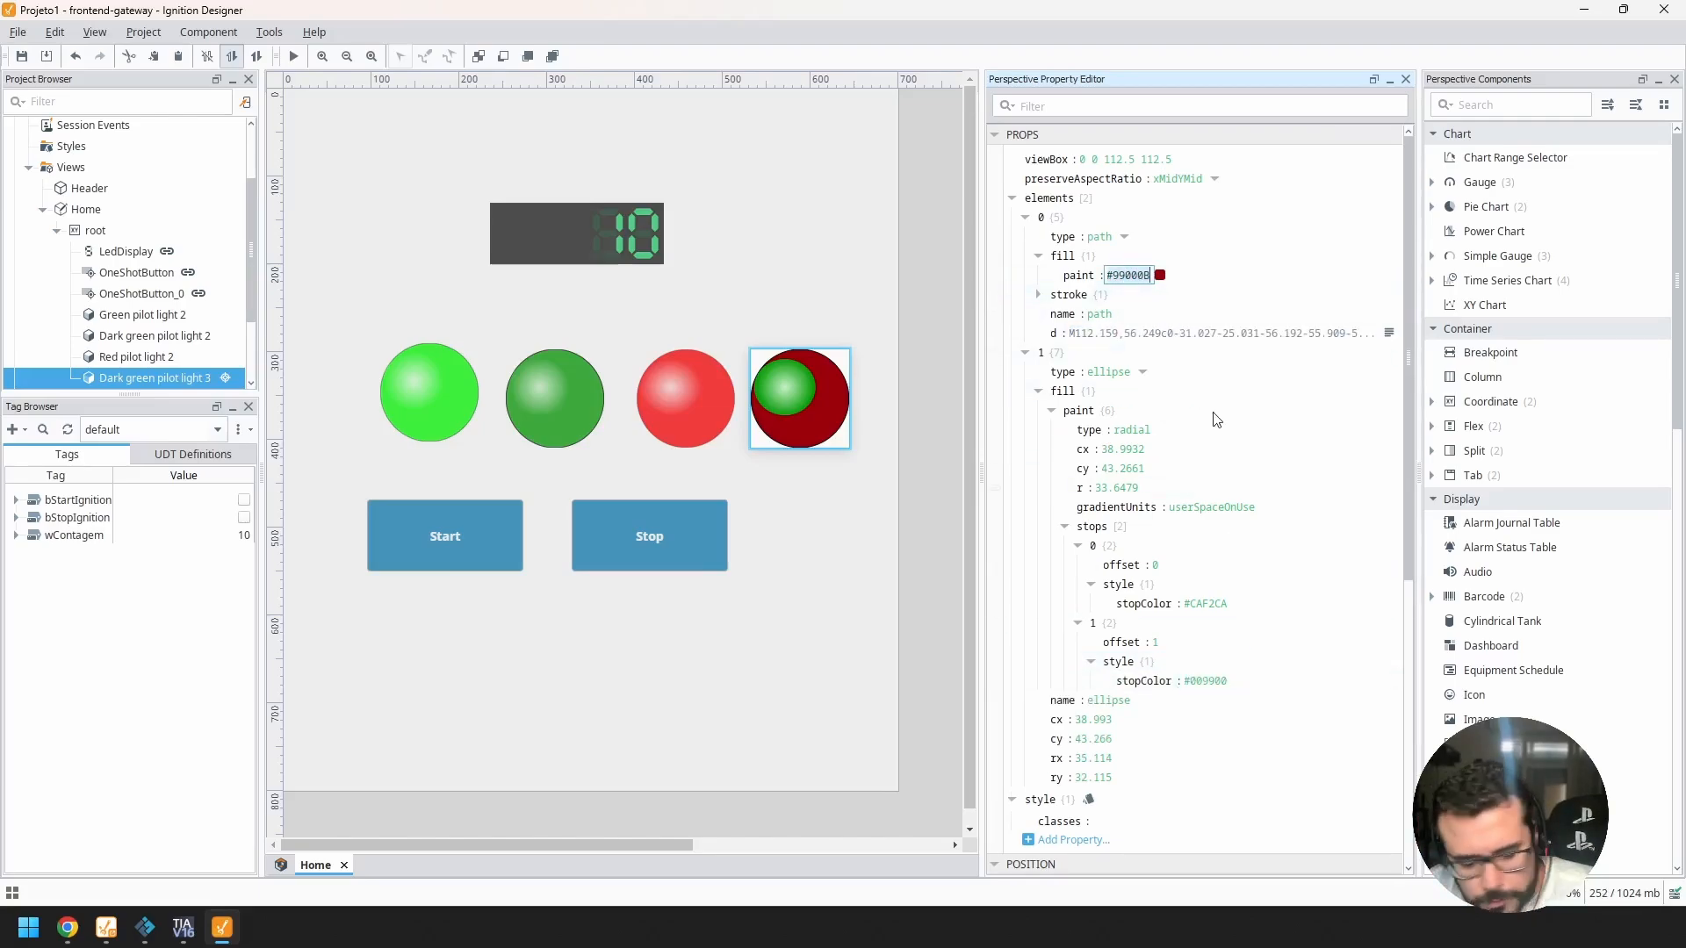
{"action": "left_click", "coordinate": [1206, 682]}
{"action": "key", "text": "ctrl+v"}
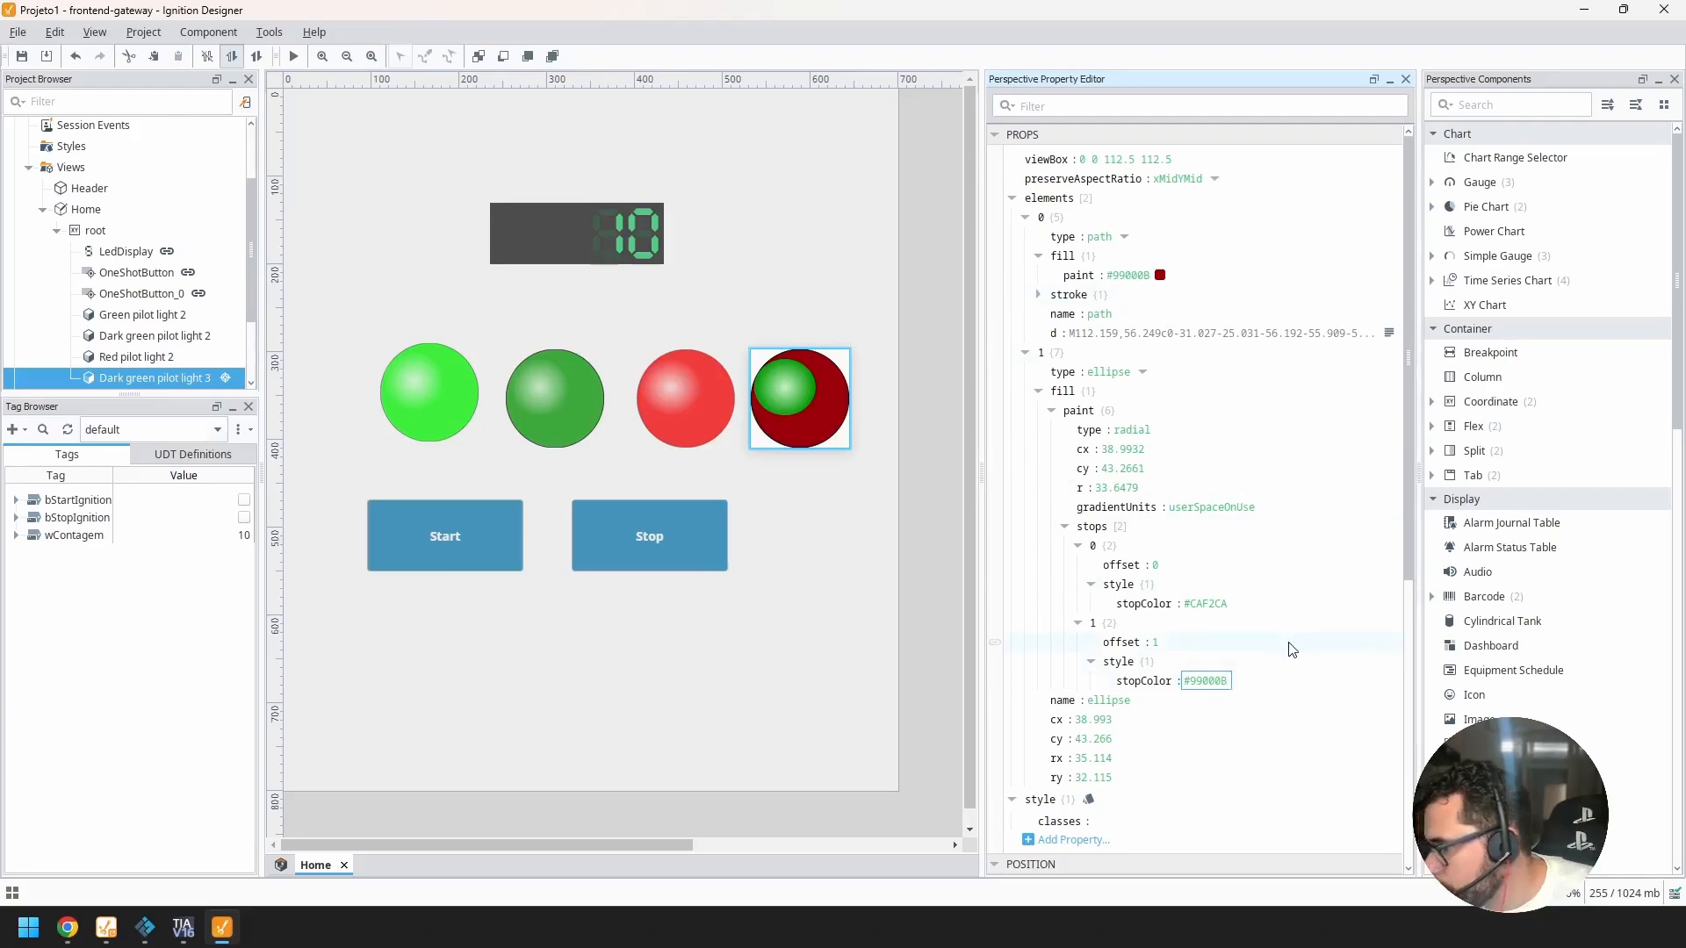
{"action": "left_click", "coordinate": [1205, 605]}
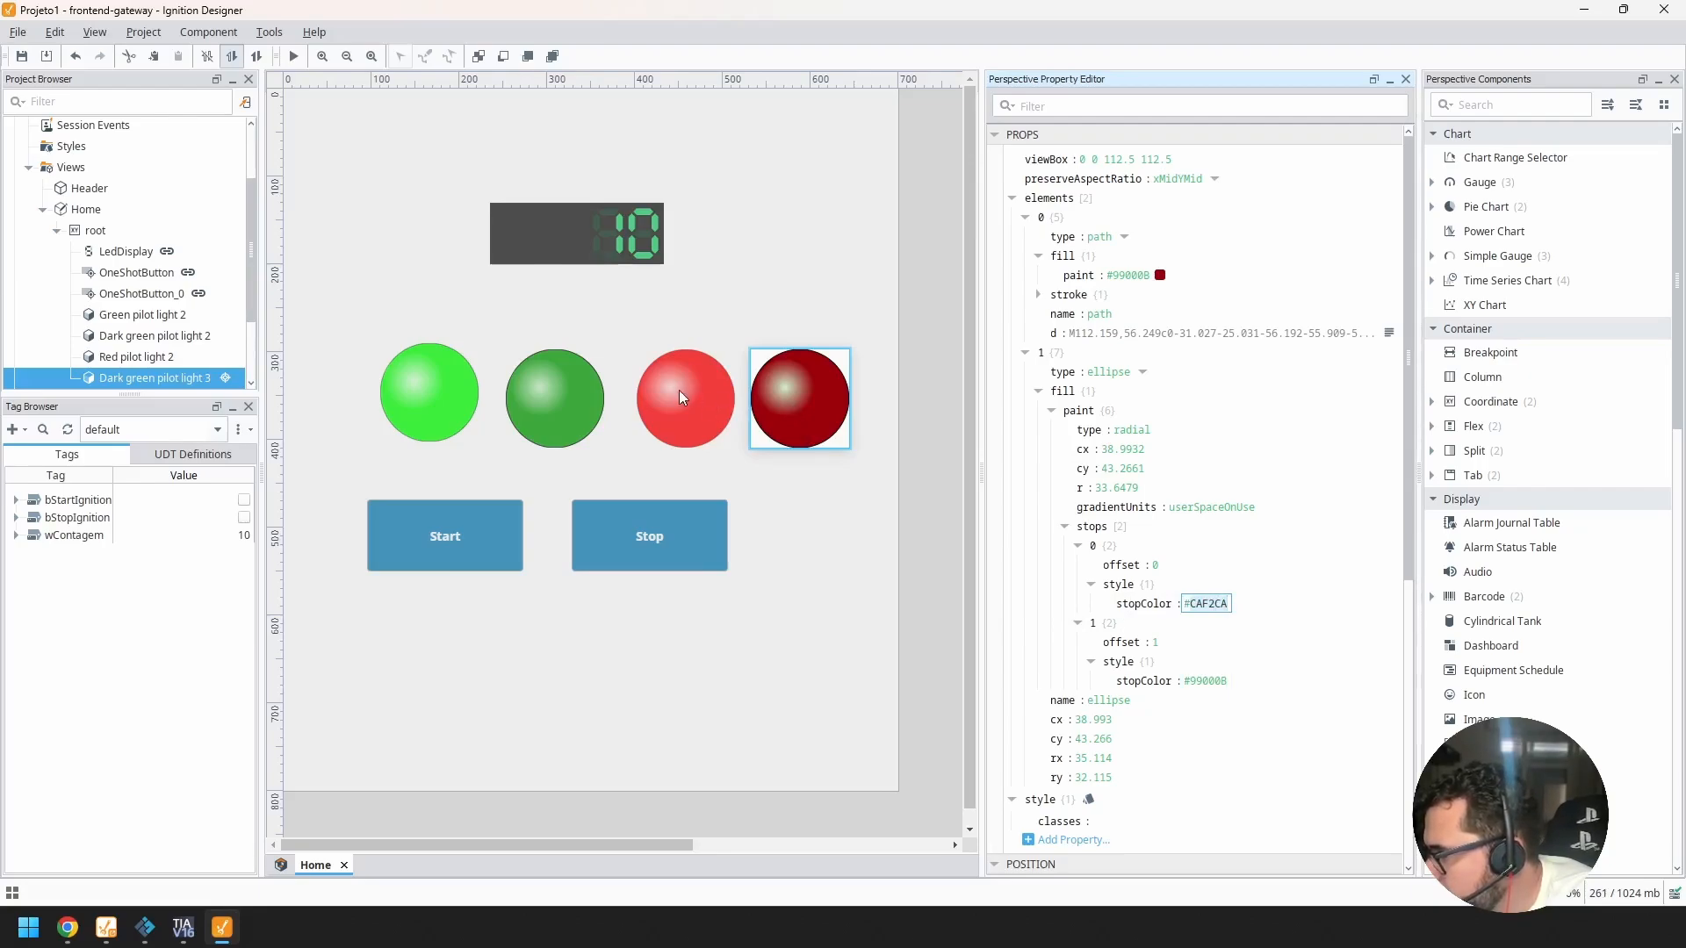
{"action": "left_click", "coordinate": [1203, 604]}
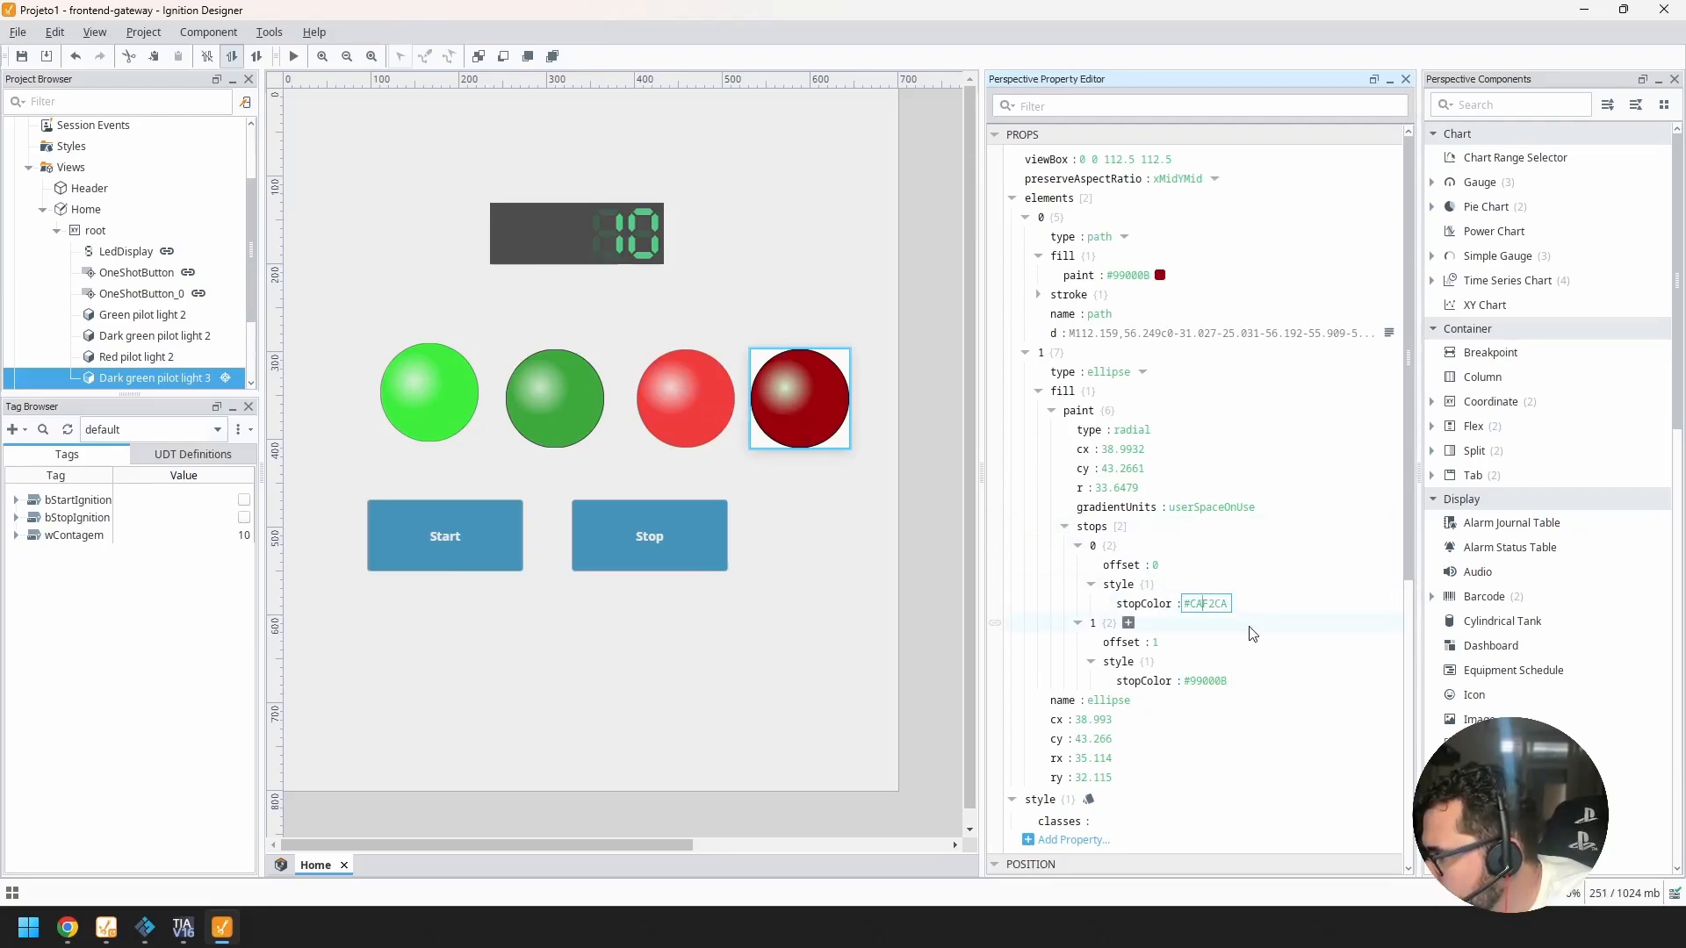
{"action": "left_click", "coordinate": [1198, 608]}
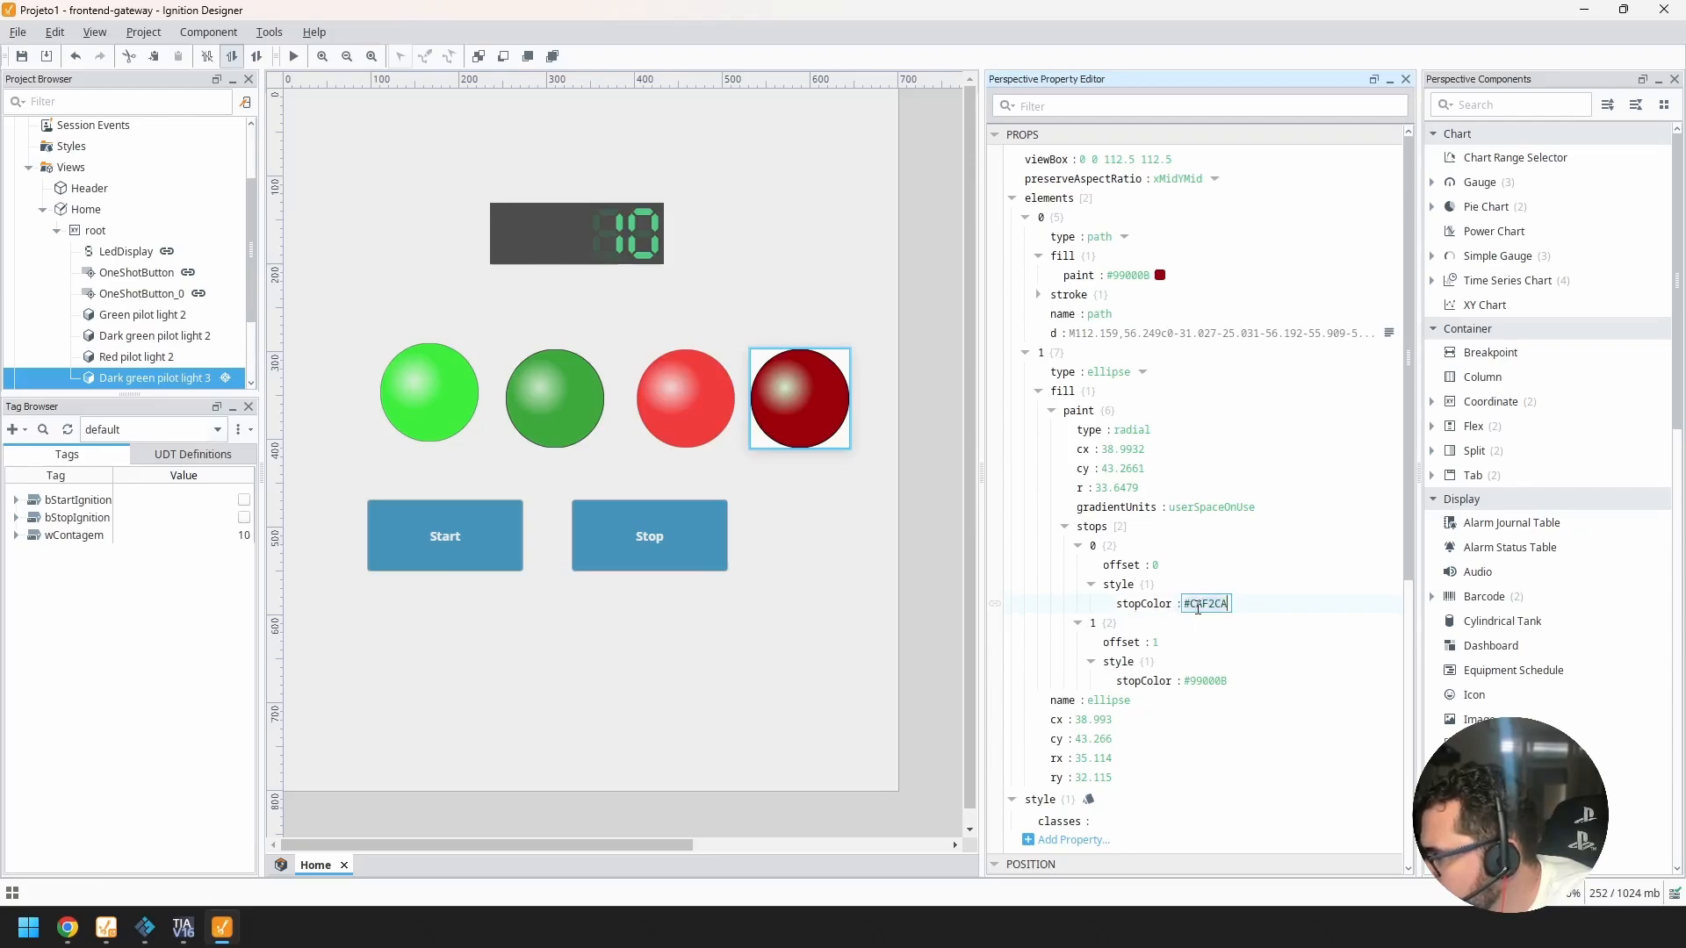
{"action": "left_click", "coordinate": [823, 559]}
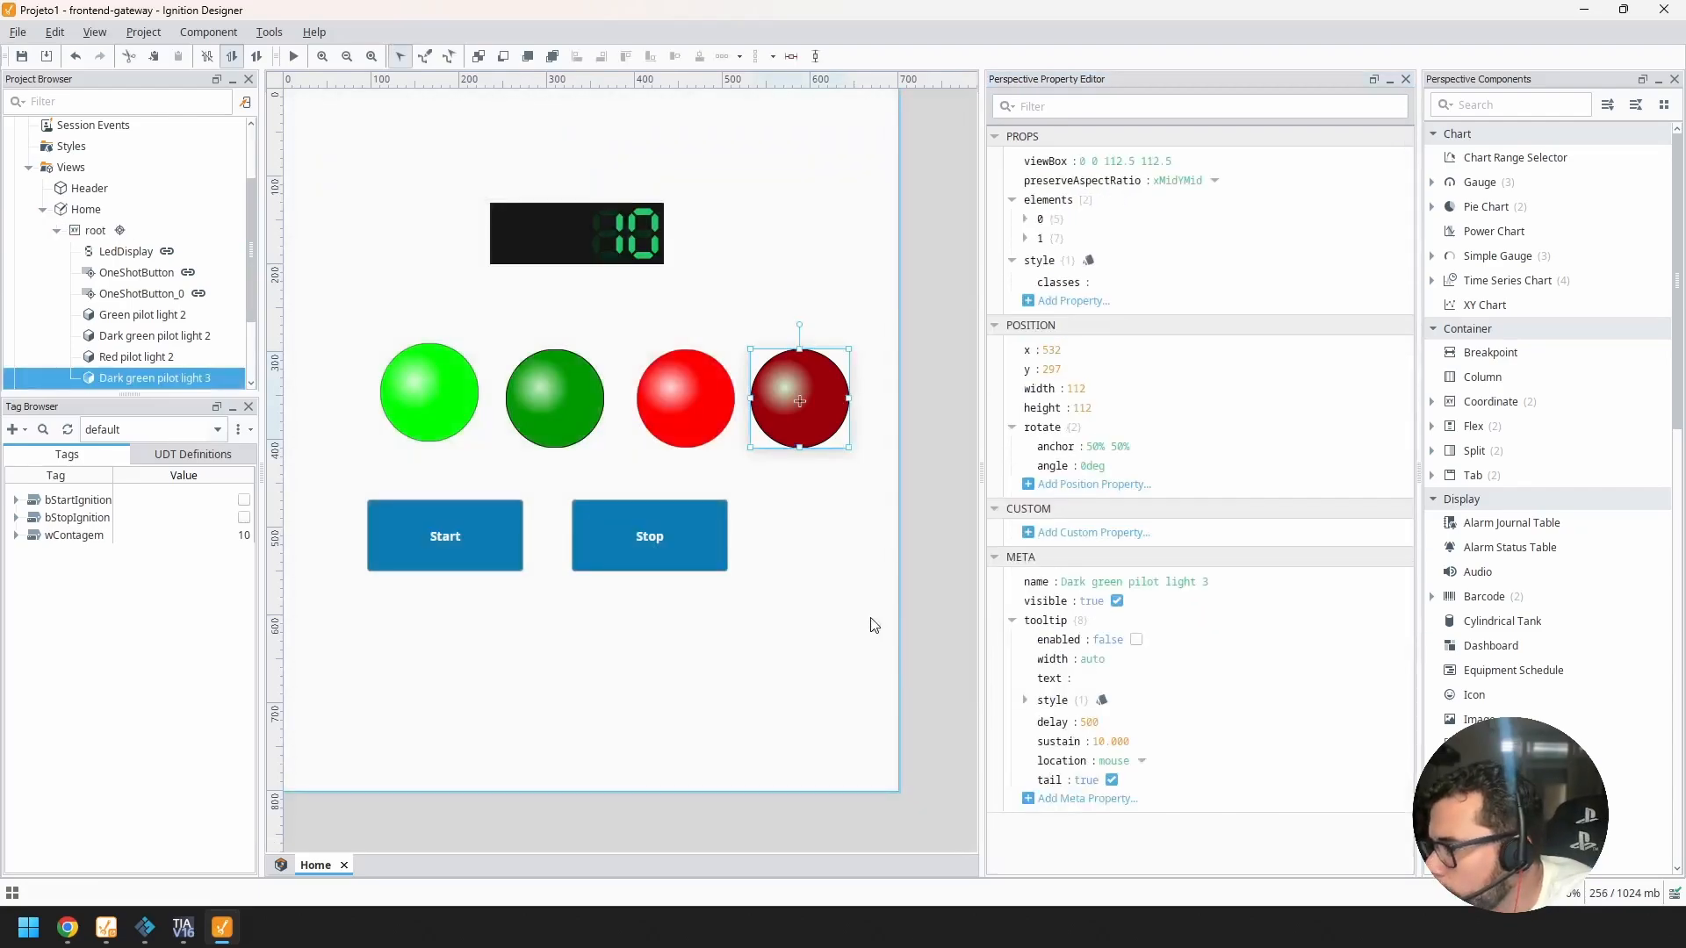
Step: Compare the bright red and green pilot lights with their dark counterparts by selecting them in turn
{"action": "left_click", "coordinate": [692, 411]}
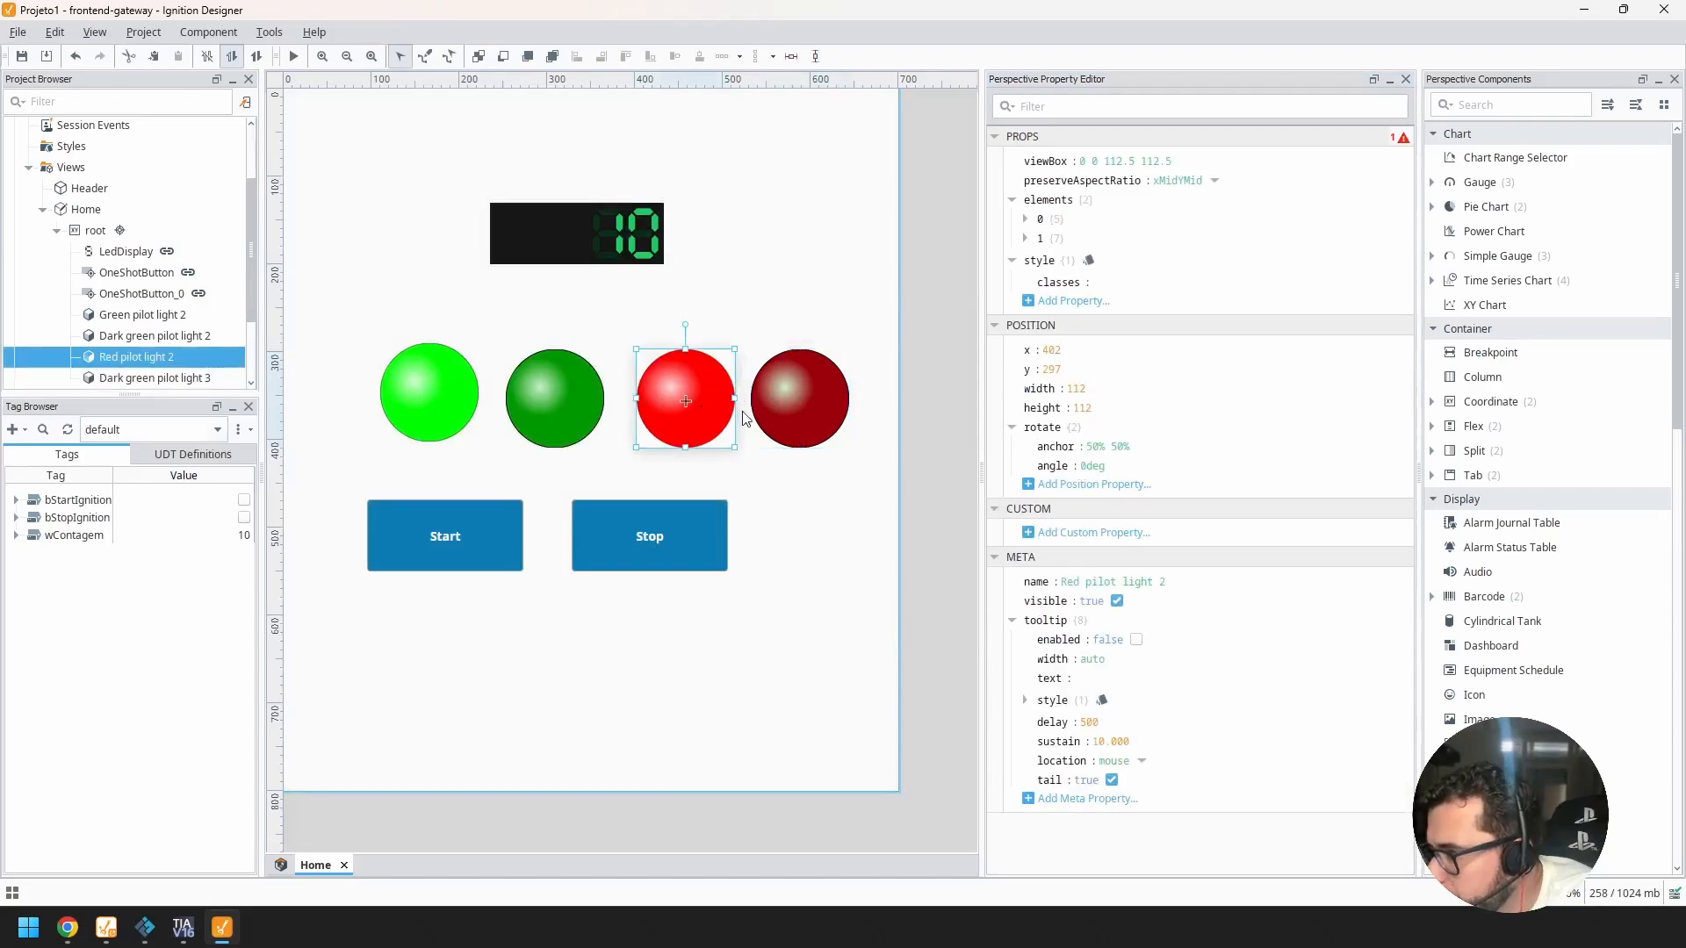
{"action": "left_click", "coordinate": [794, 407]}
{"action": "left_click", "coordinate": [583, 395]}
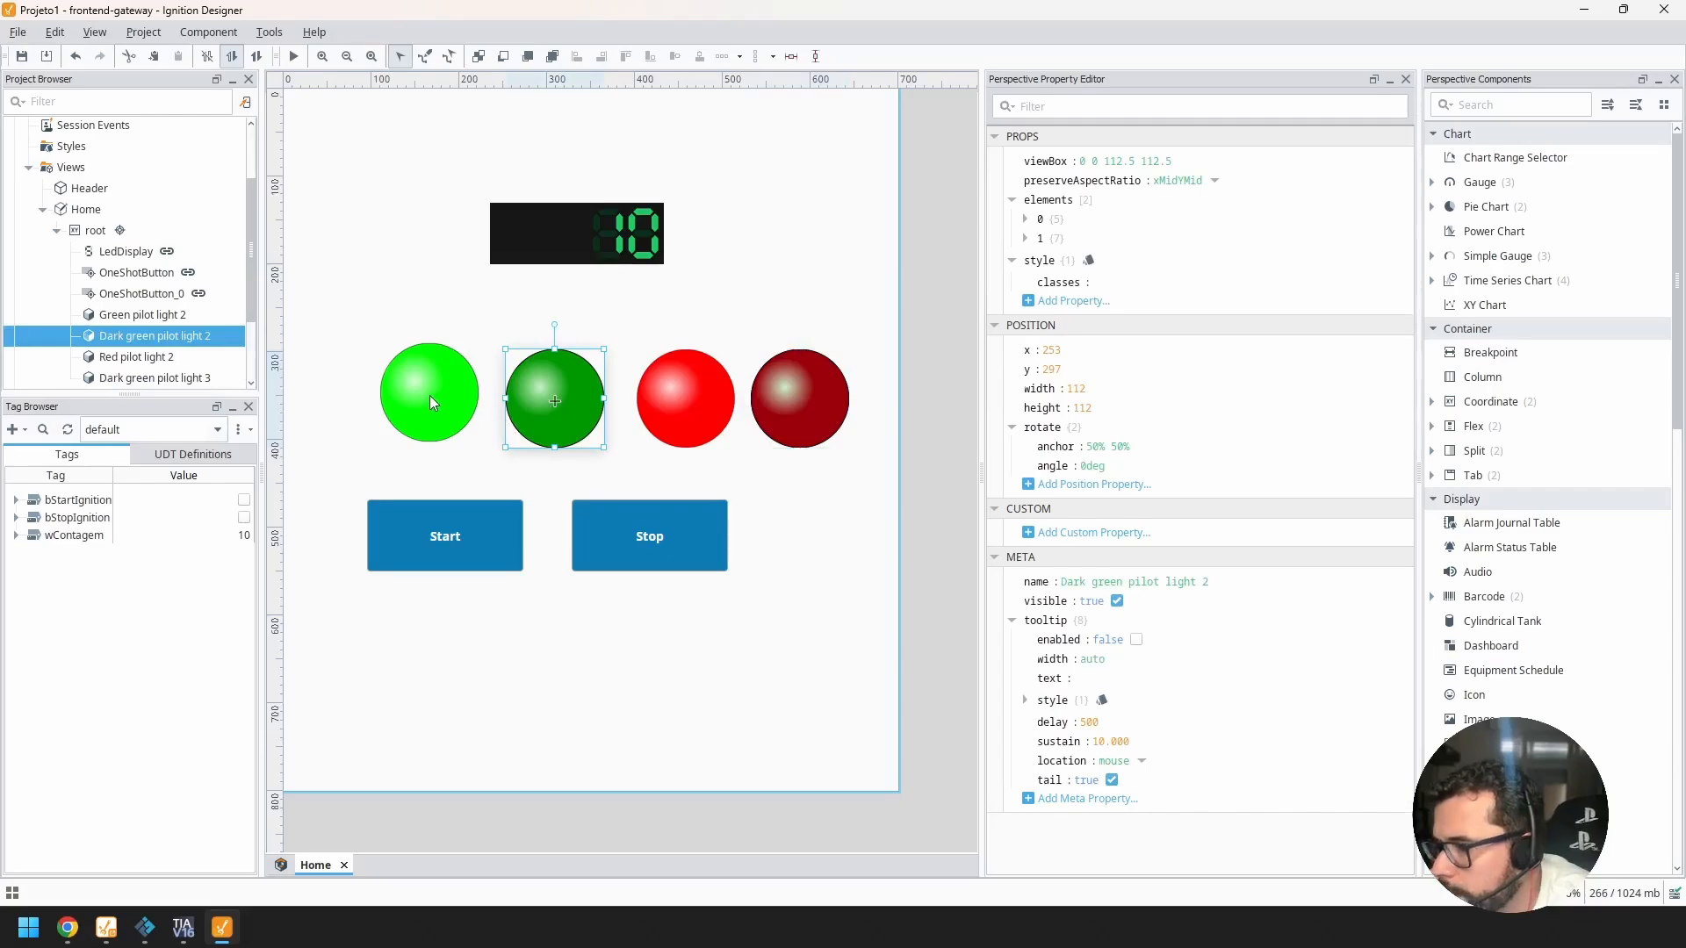
{"action": "left_click", "coordinate": [418, 395]}
{"action": "left_click", "coordinate": [530, 402]}
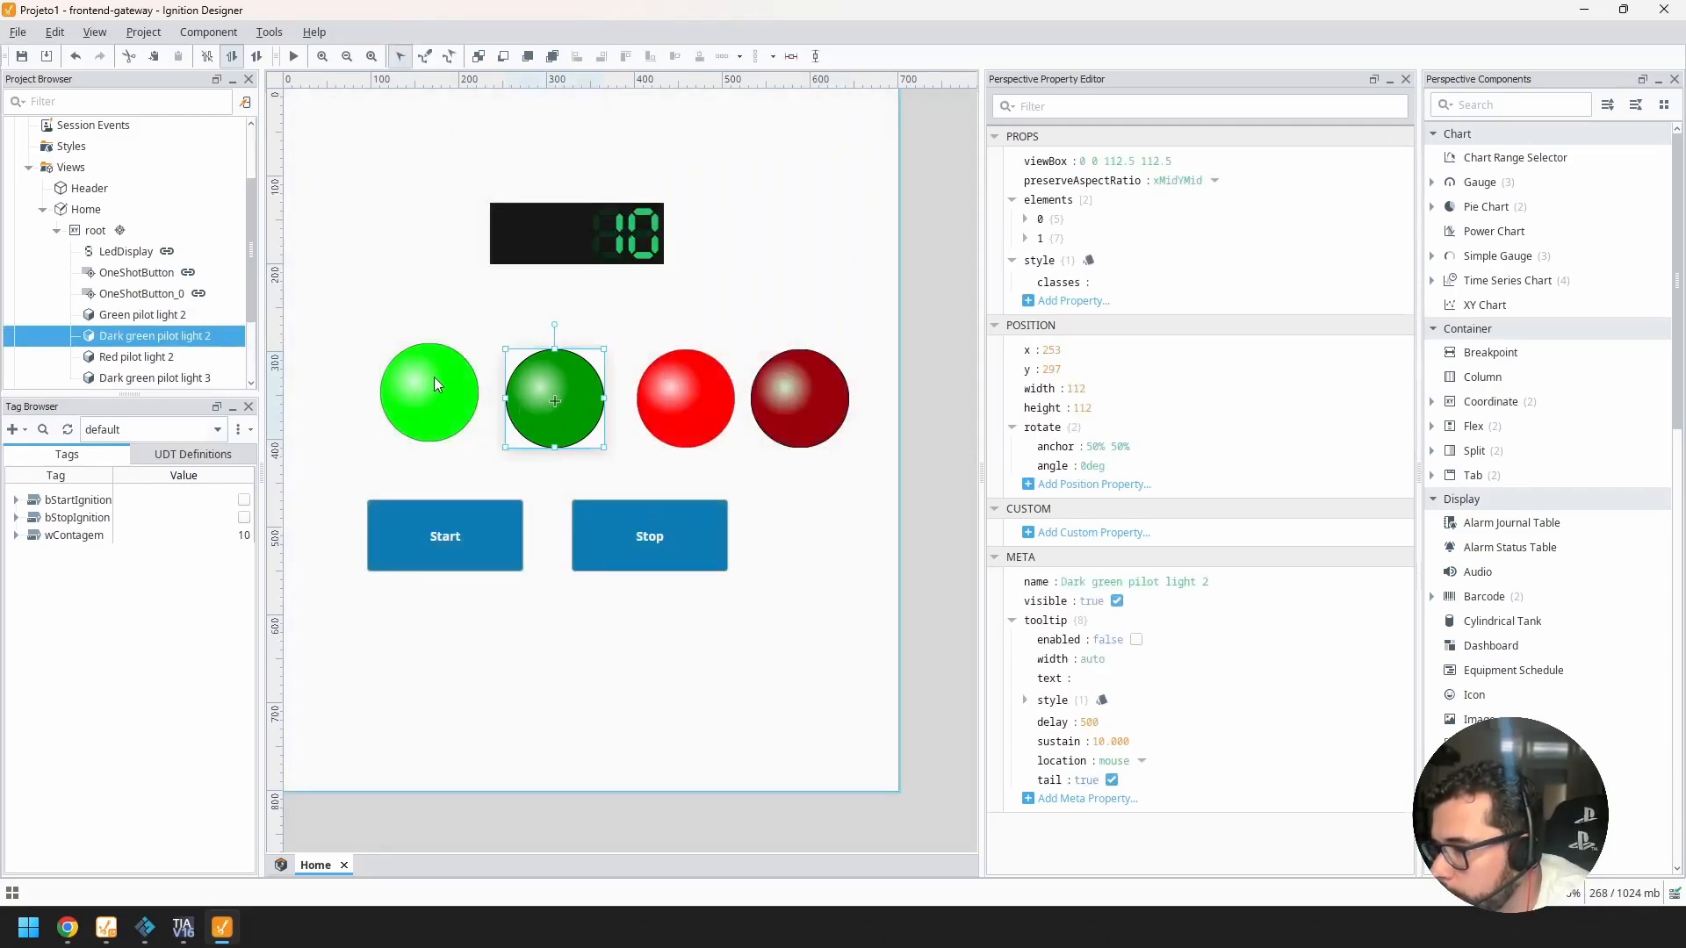
{"action": "left_click", "coordinate": [437, 382]}
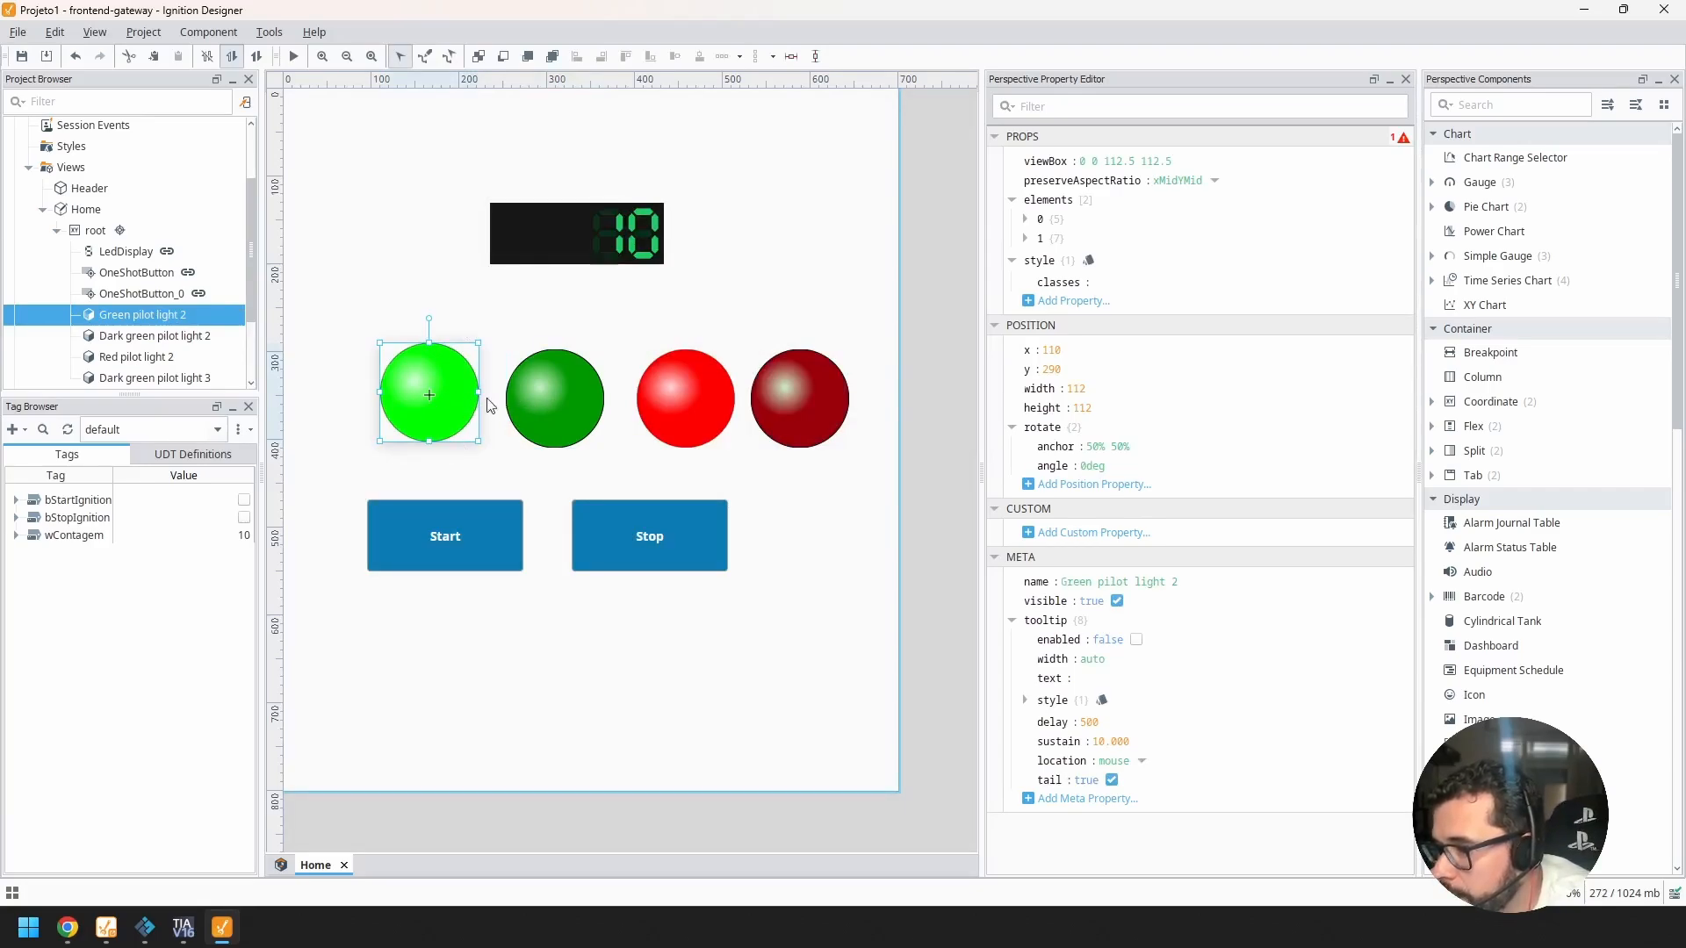
Step: Import the bStartLamp and bStopLamp output tags of PLC_1 from the Projeto1 OPC server and refresh the tag list
{"action": "left_click", "coordinate": [14, 429]}
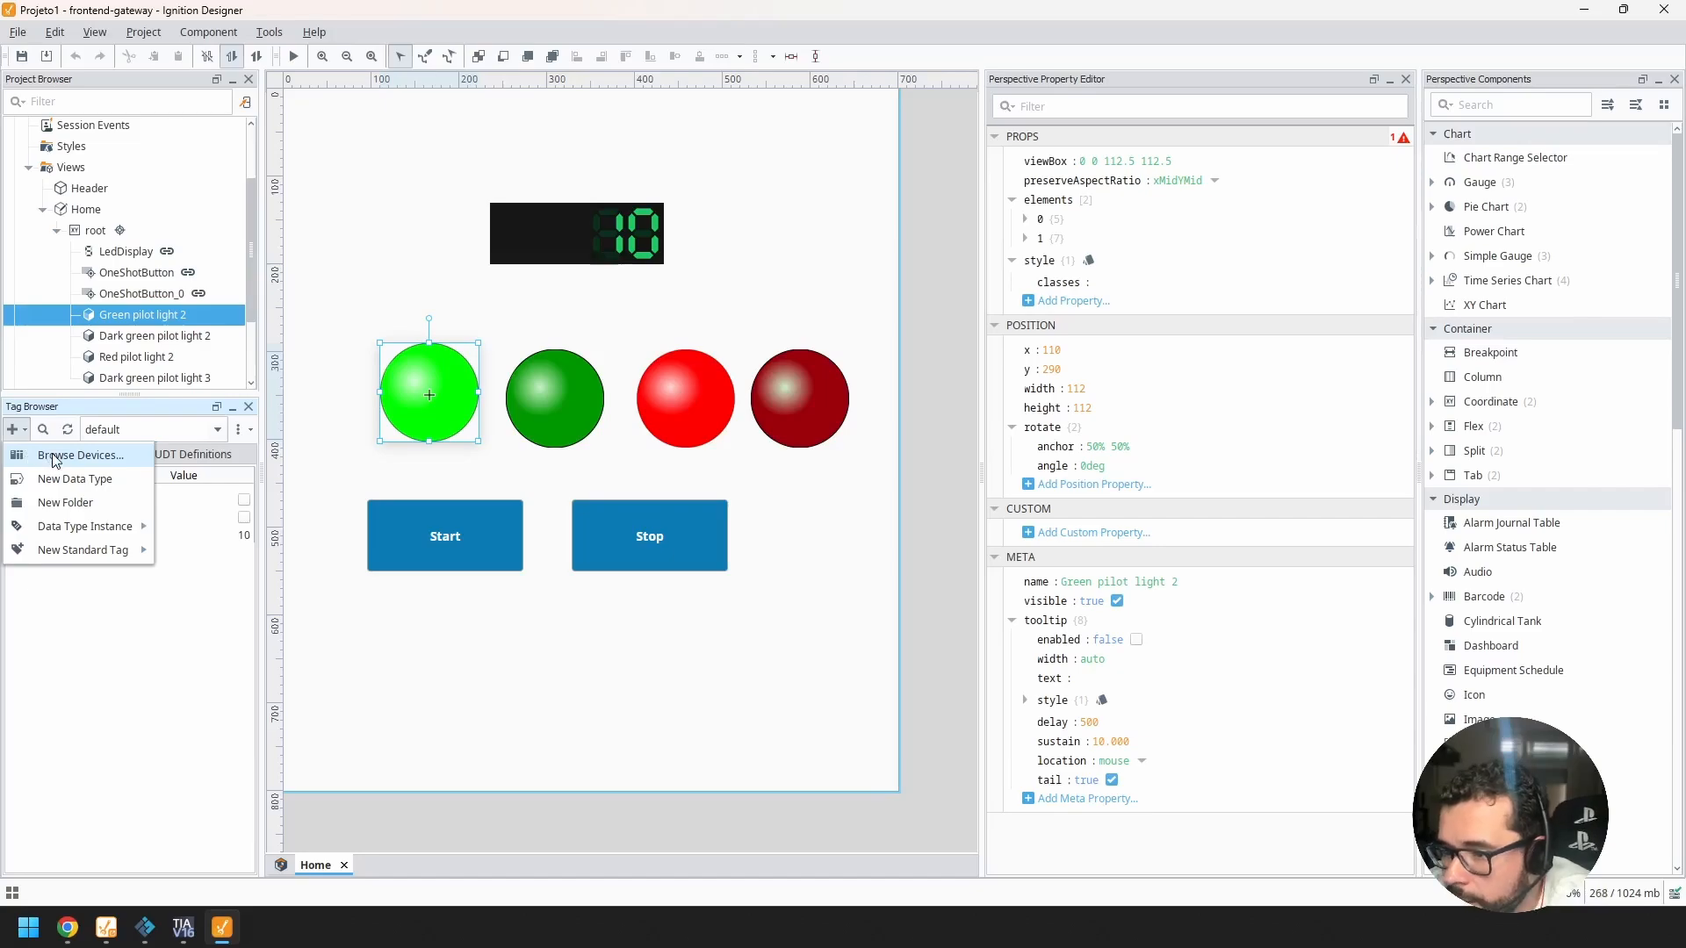
{"action": "left_click", "coordinate": [54, 456]}
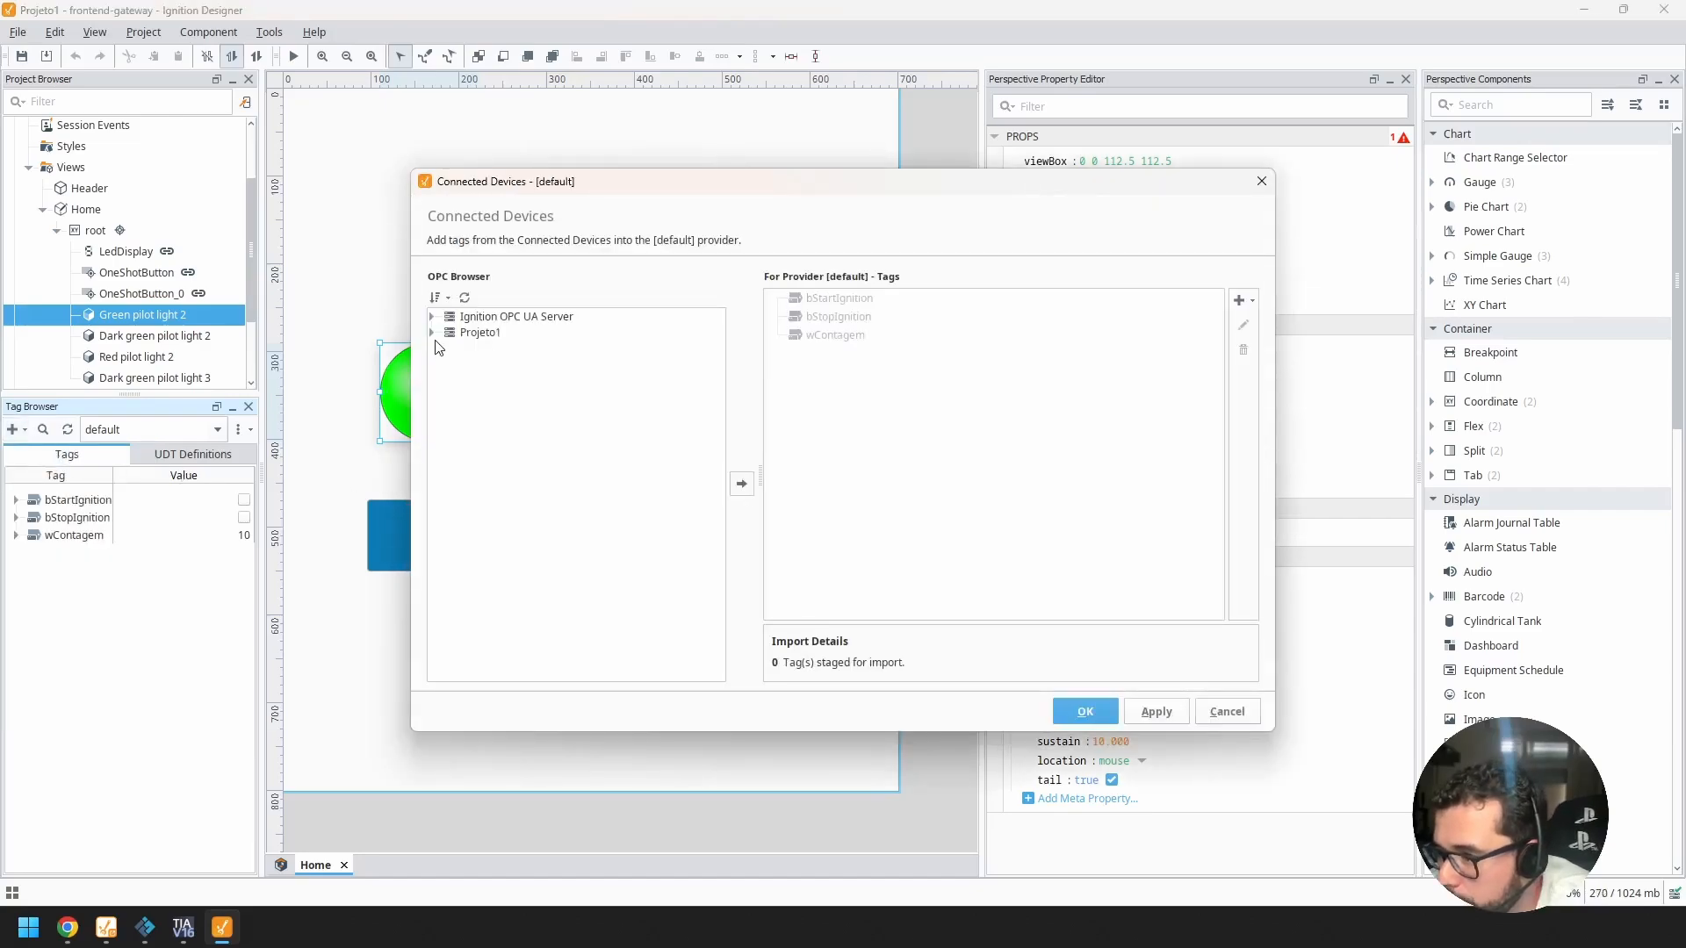
{"action": "left_click", "coordinate": [431, 332]}
{"action": "left_click", "coordinate": [446, 363]}
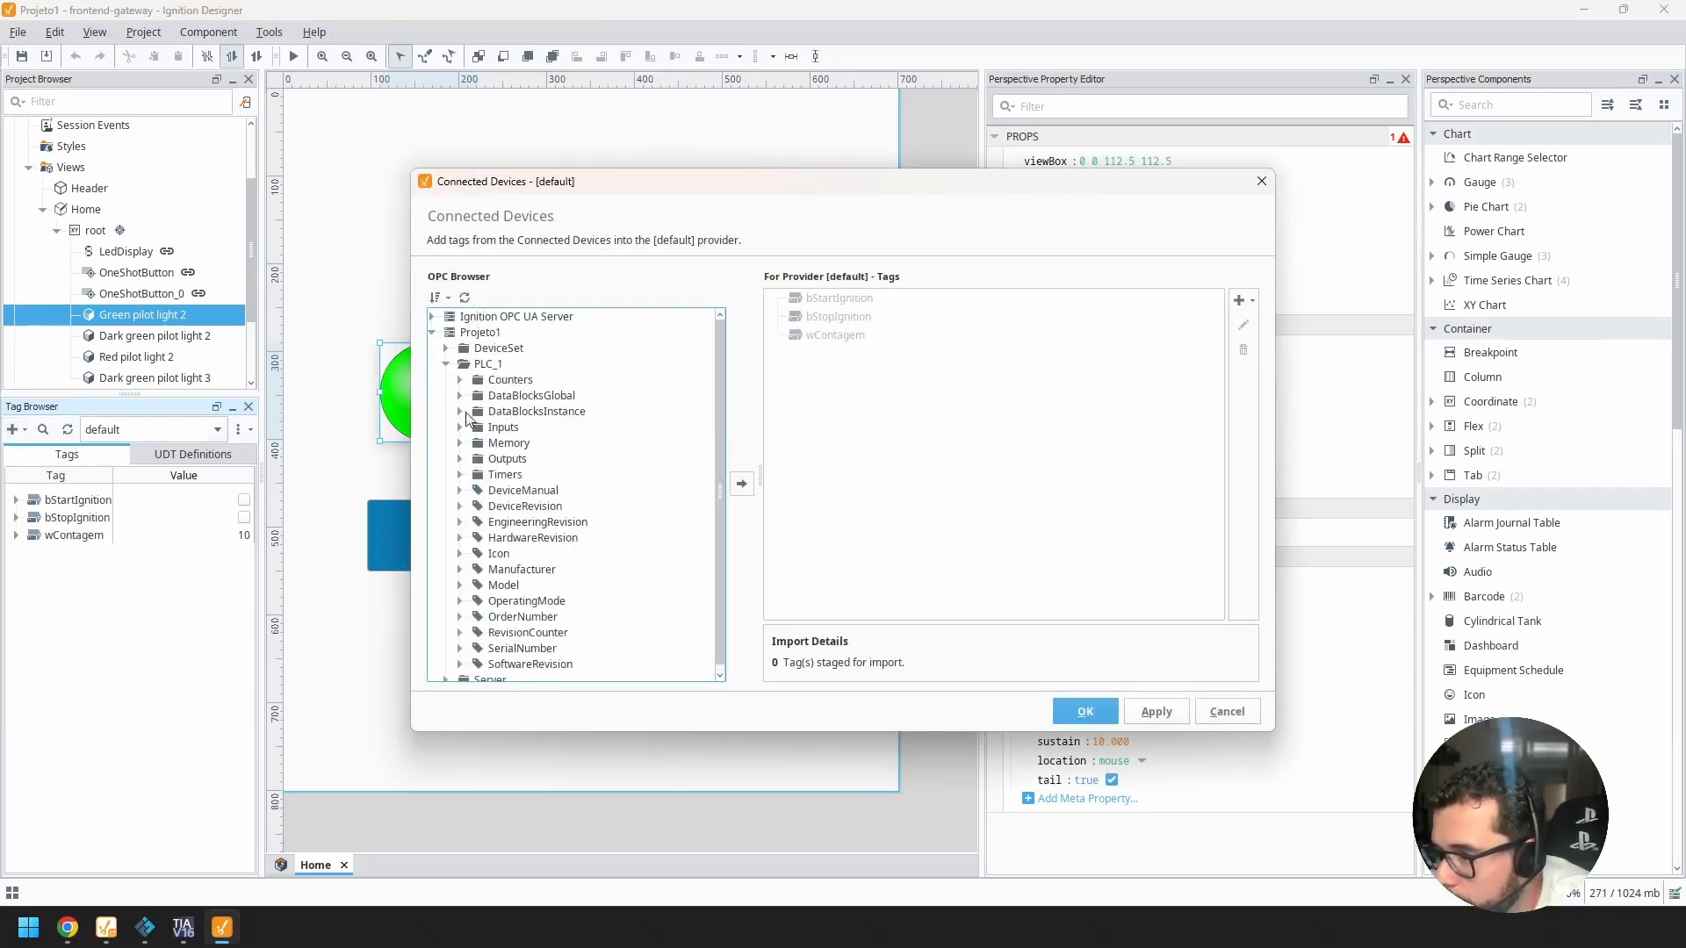
{"action": "left_click", "coordinate": [460, 458]}
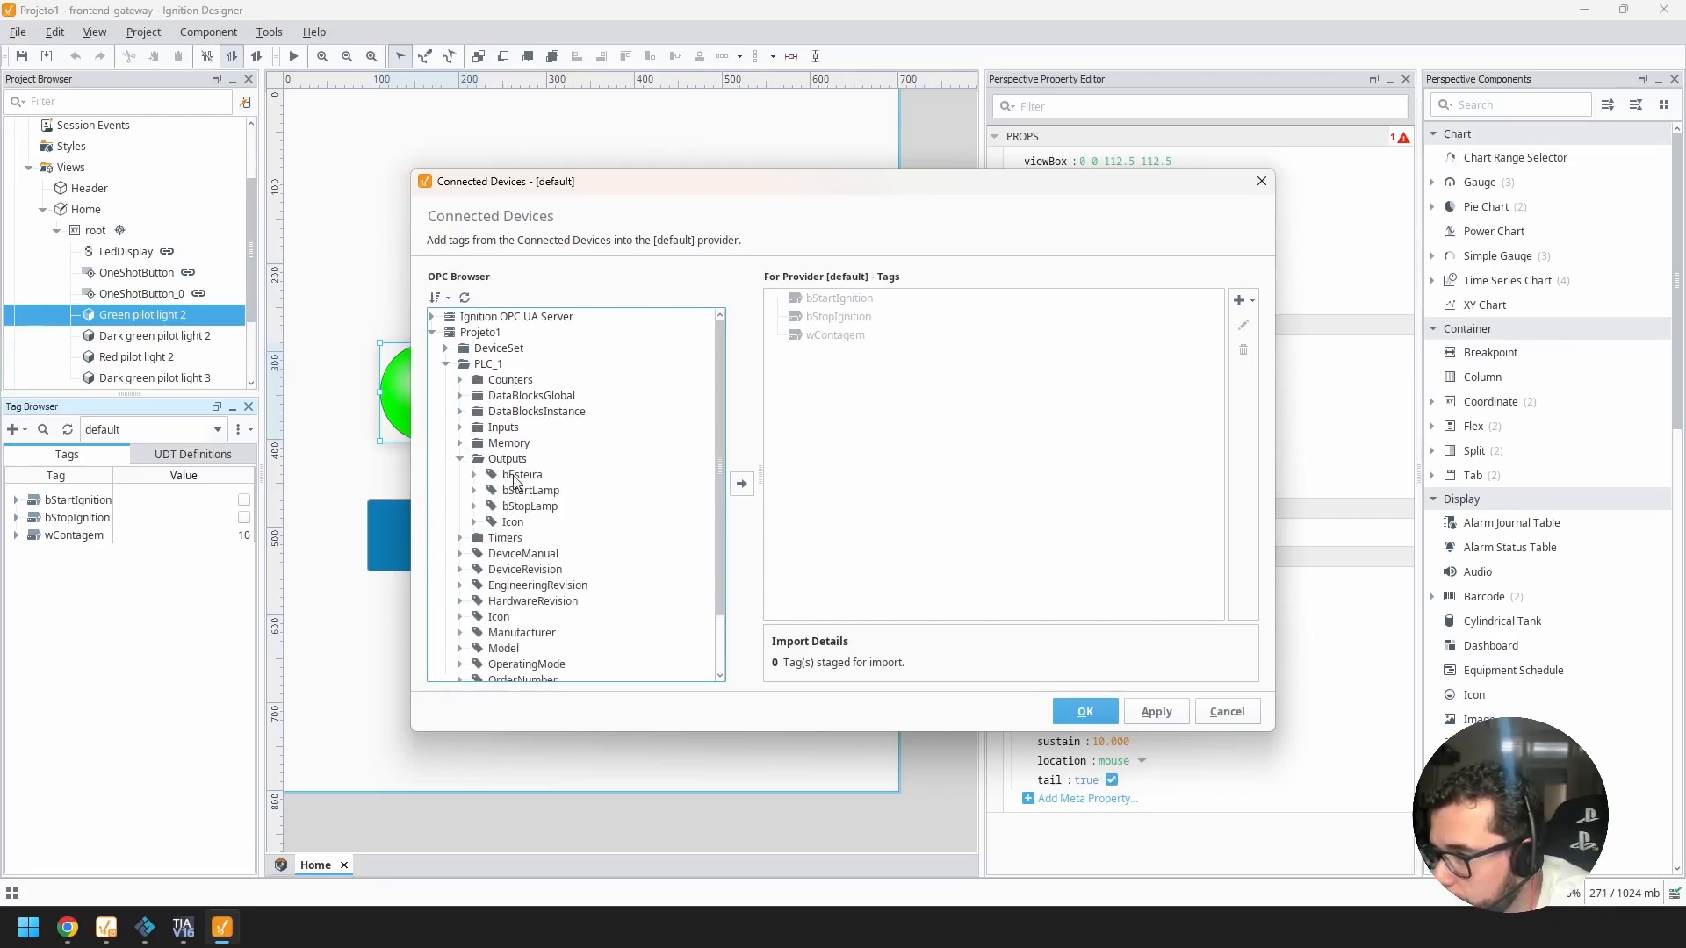
{"action": "left_click_drag", "start_coordinate": [530, 490], "coordinate": [881, 475]}
{"action": "left_click", "coordinate": [1085, 711]}
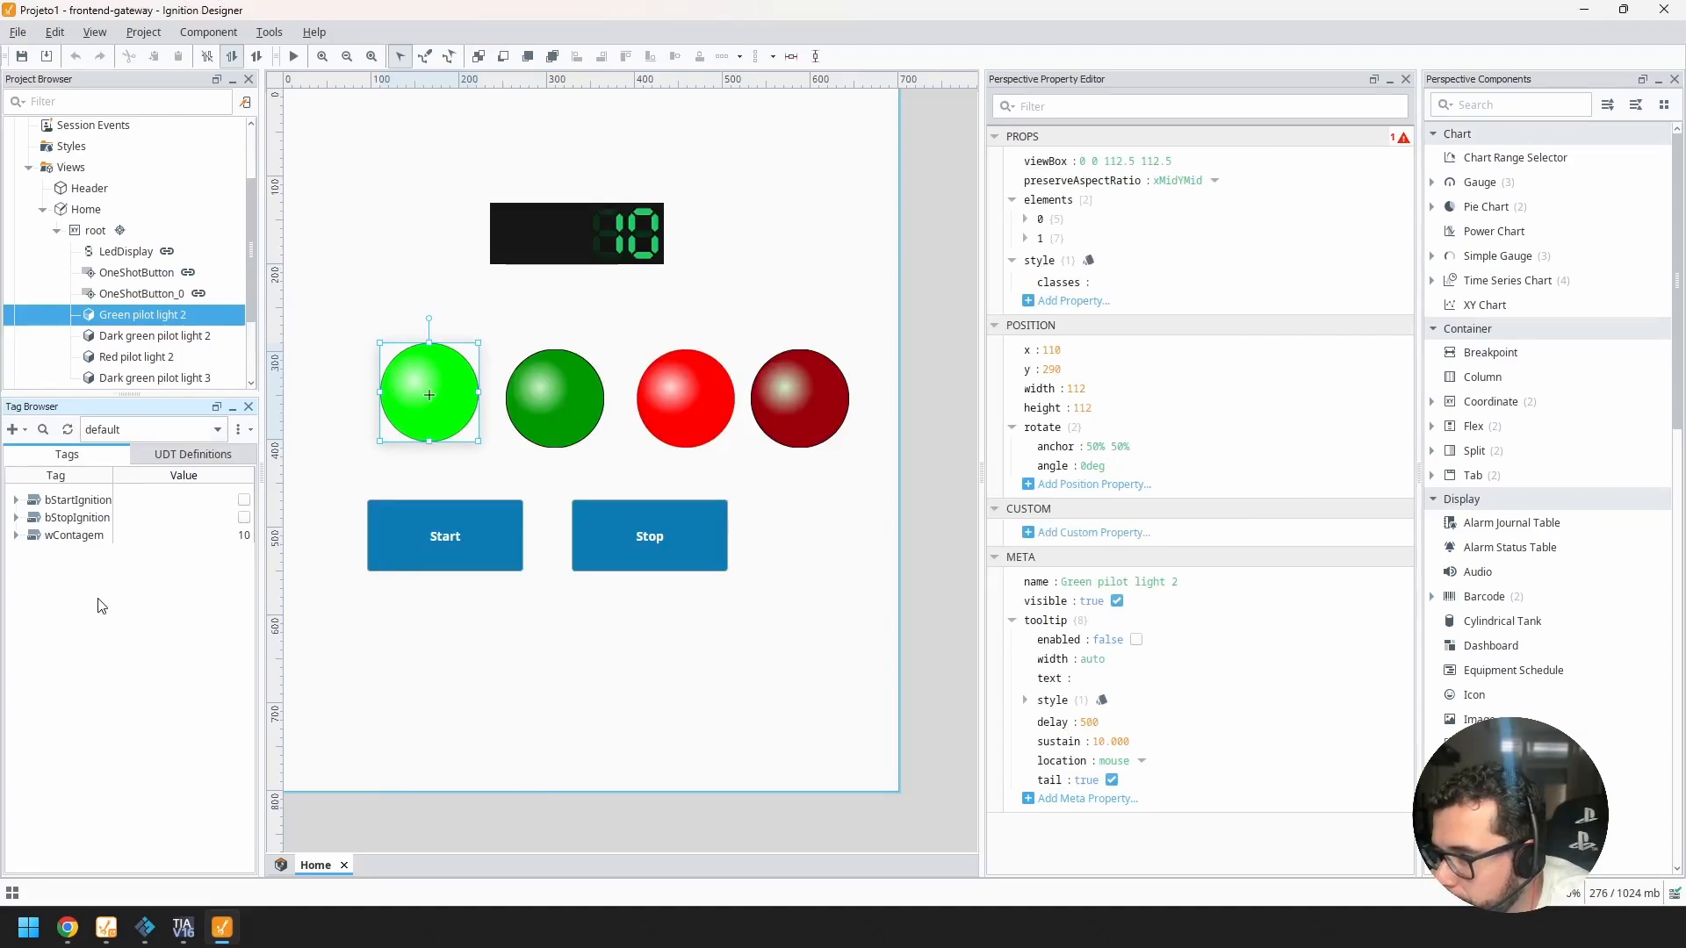
{"action": "left_click", "coordinate": [67, 431]}
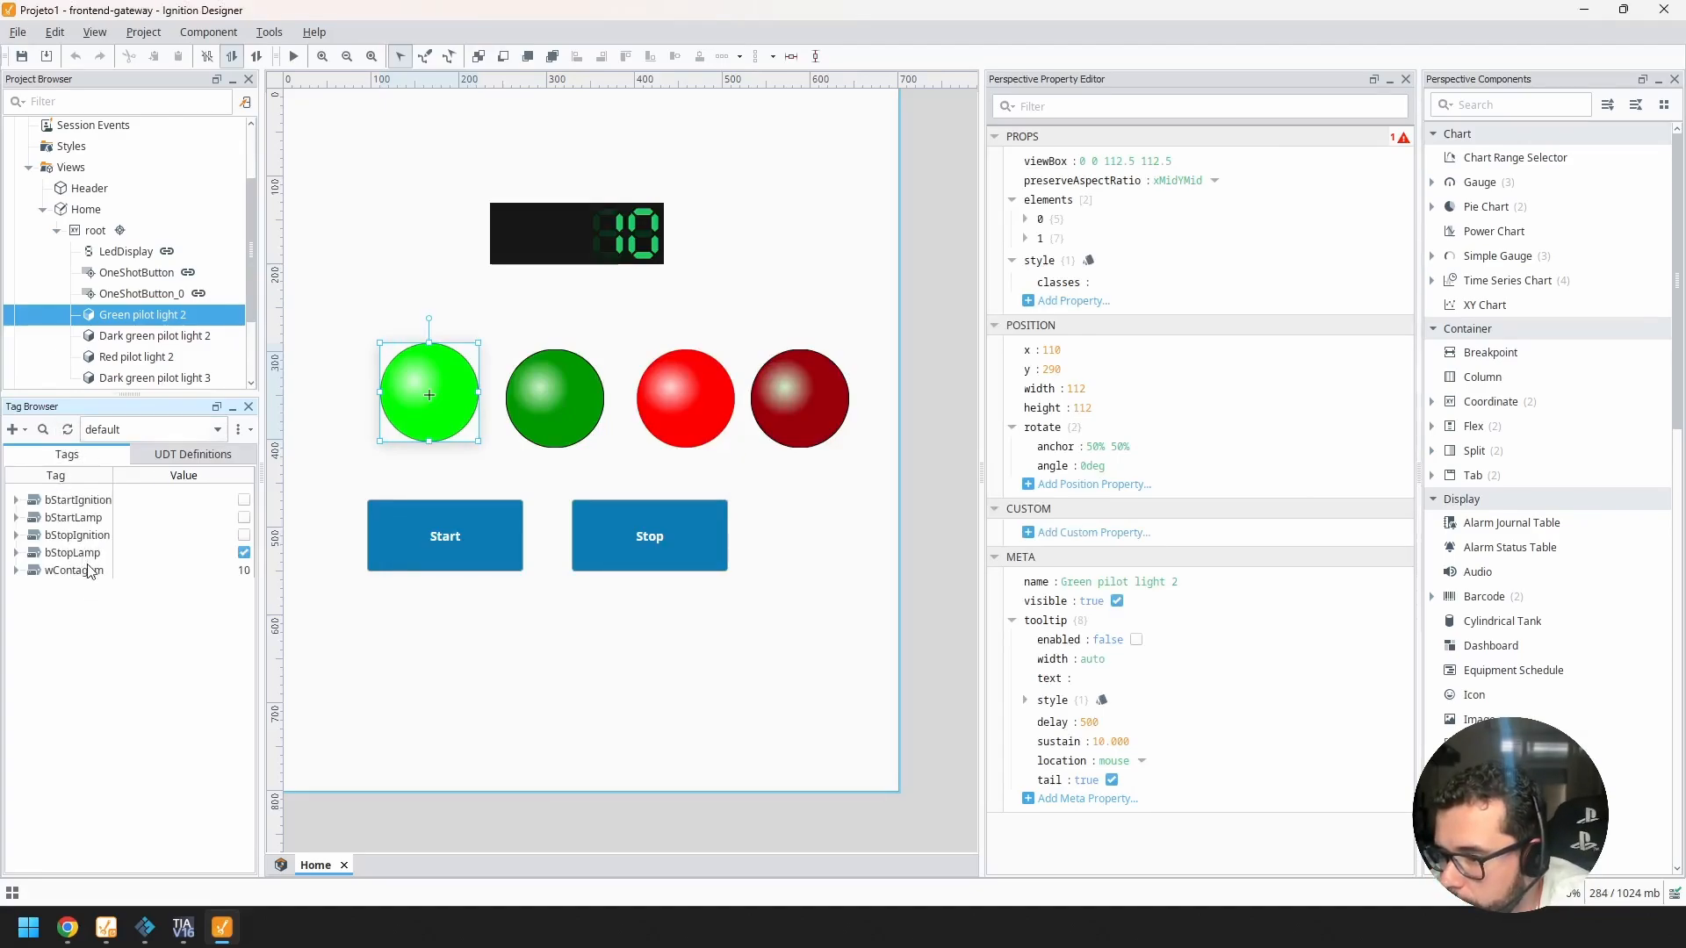
Step: Move the dark green pilot light closer to the bright green one, level with it at about x 235
{"action": "left_click", "coordinate": [73, 521]}
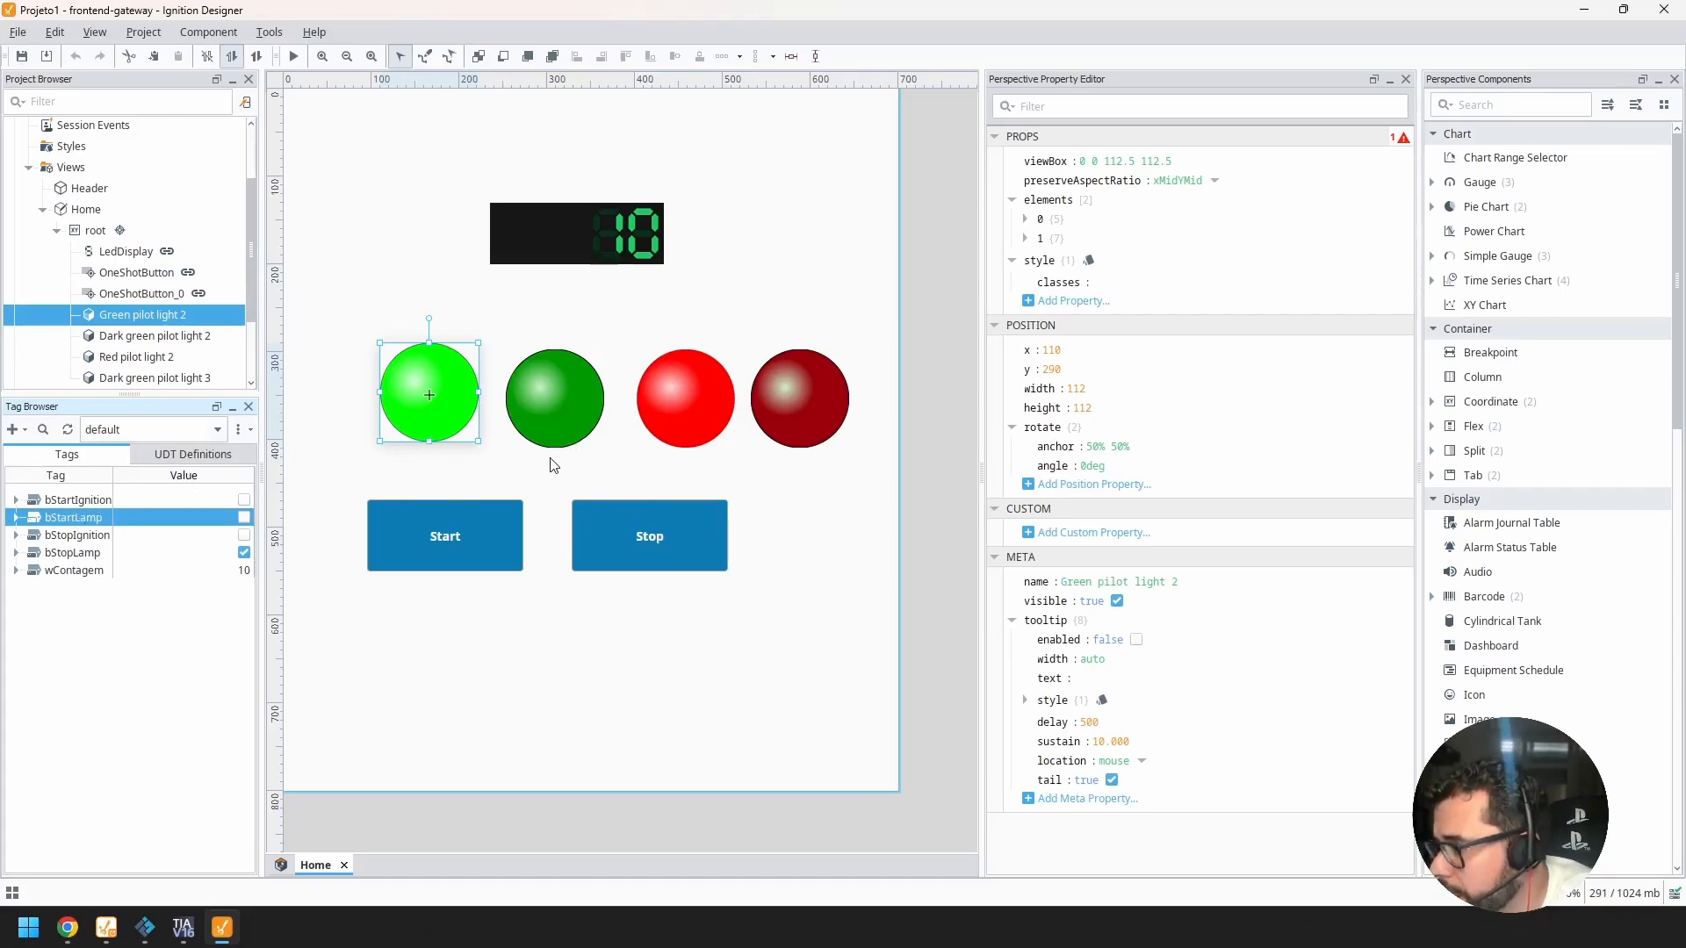
{"action": "left_click_drag", "start_coordinate": [550, 401], "coordinate": [534, 407]}
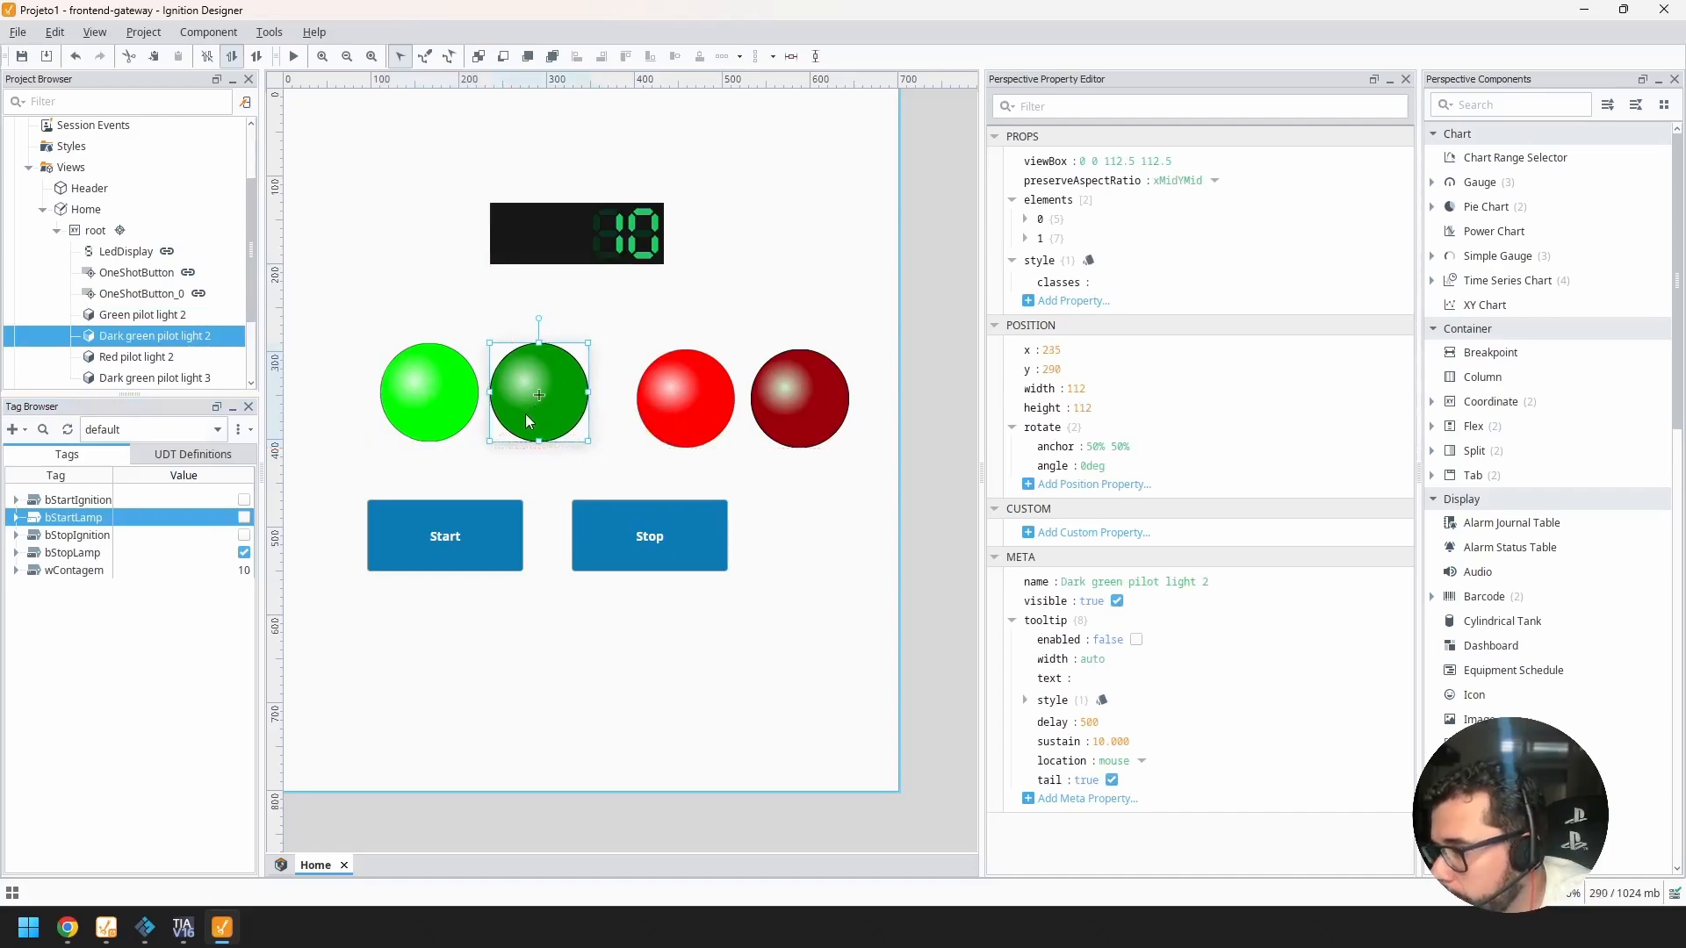
Step: Toggle the bright green pilot light's visible property off and on several times, leaving it set to true
{"action": "left_click", "coordinate": [465, 439]}
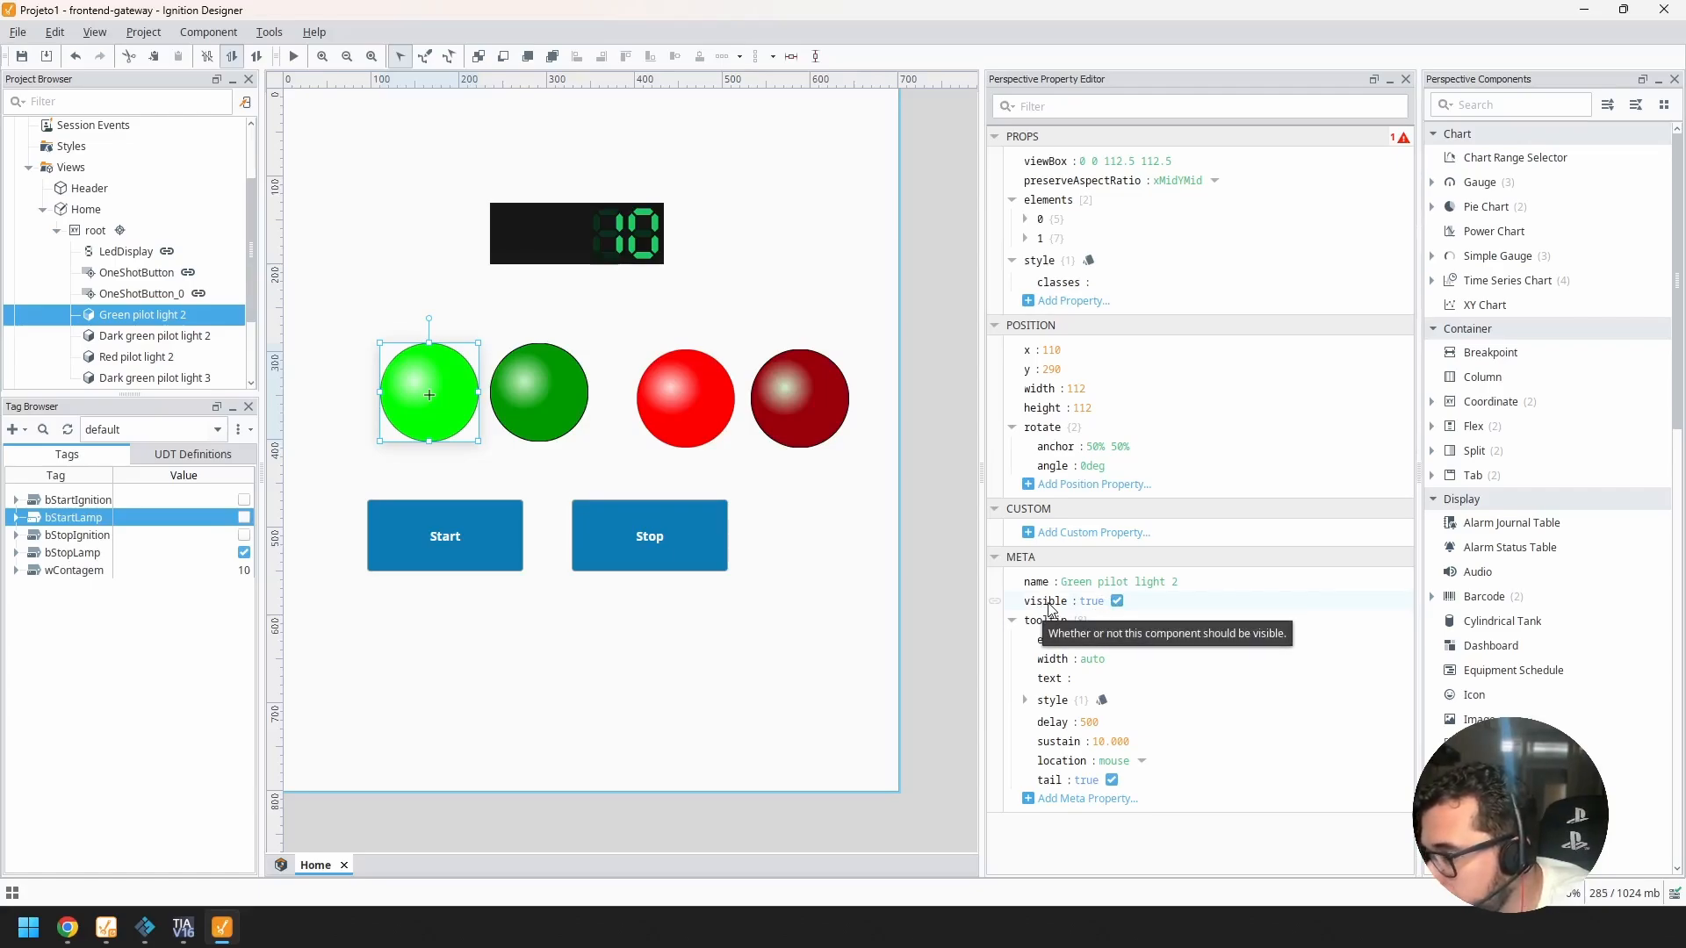
{"action": "left_click", "coordinate": [1117, 602]}
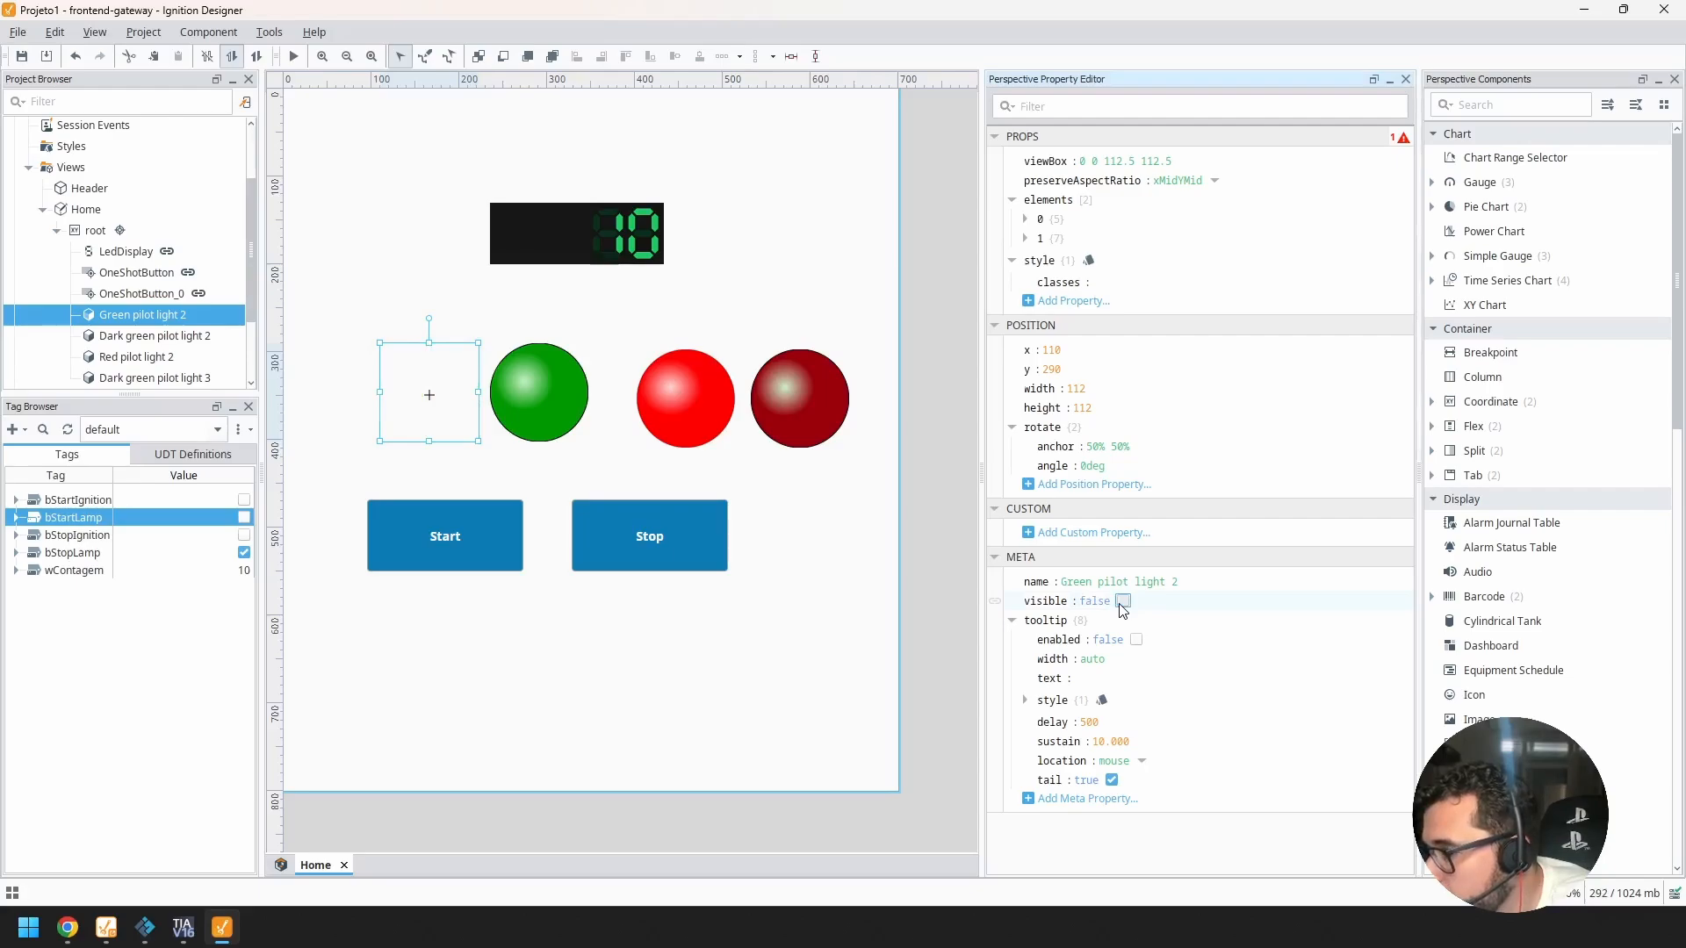
{"action": "left_click", "coordinate": [1121, 604]}
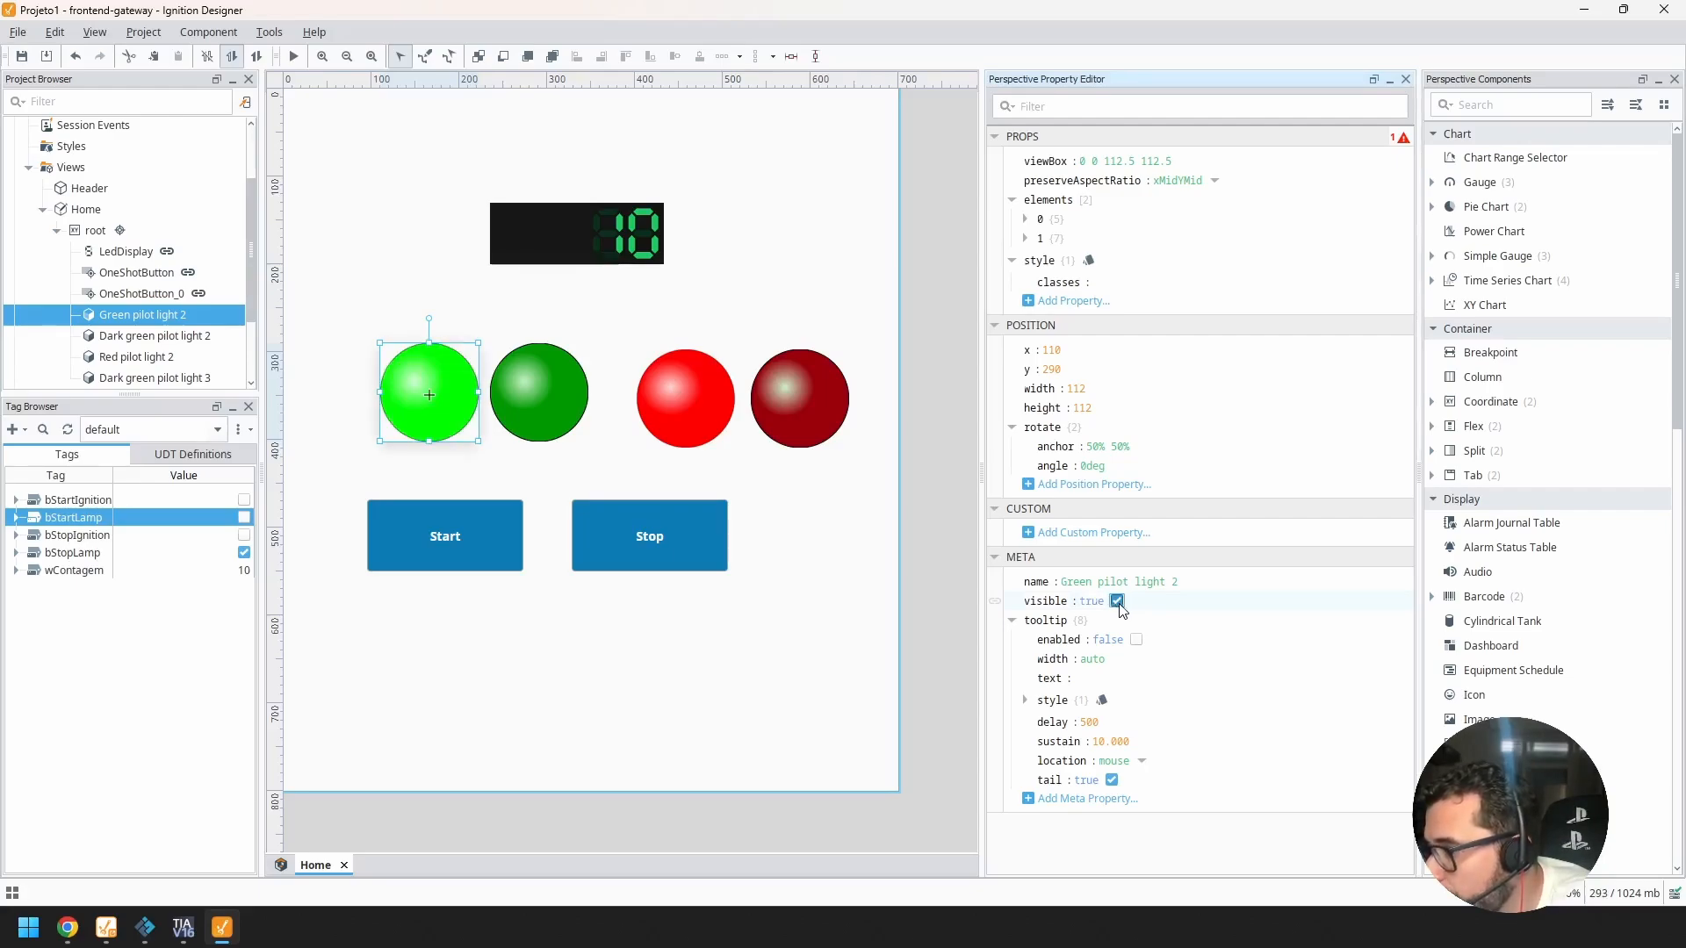
{"action": "left_click", "coordinate": [1121, 603]}
{"action": "left_click", "coordinate": [1122, 603]}
{"action": "left_click", "coordinate": [1122, 603]}
{"action": "left_click", "coordinate": [1122, 604]}
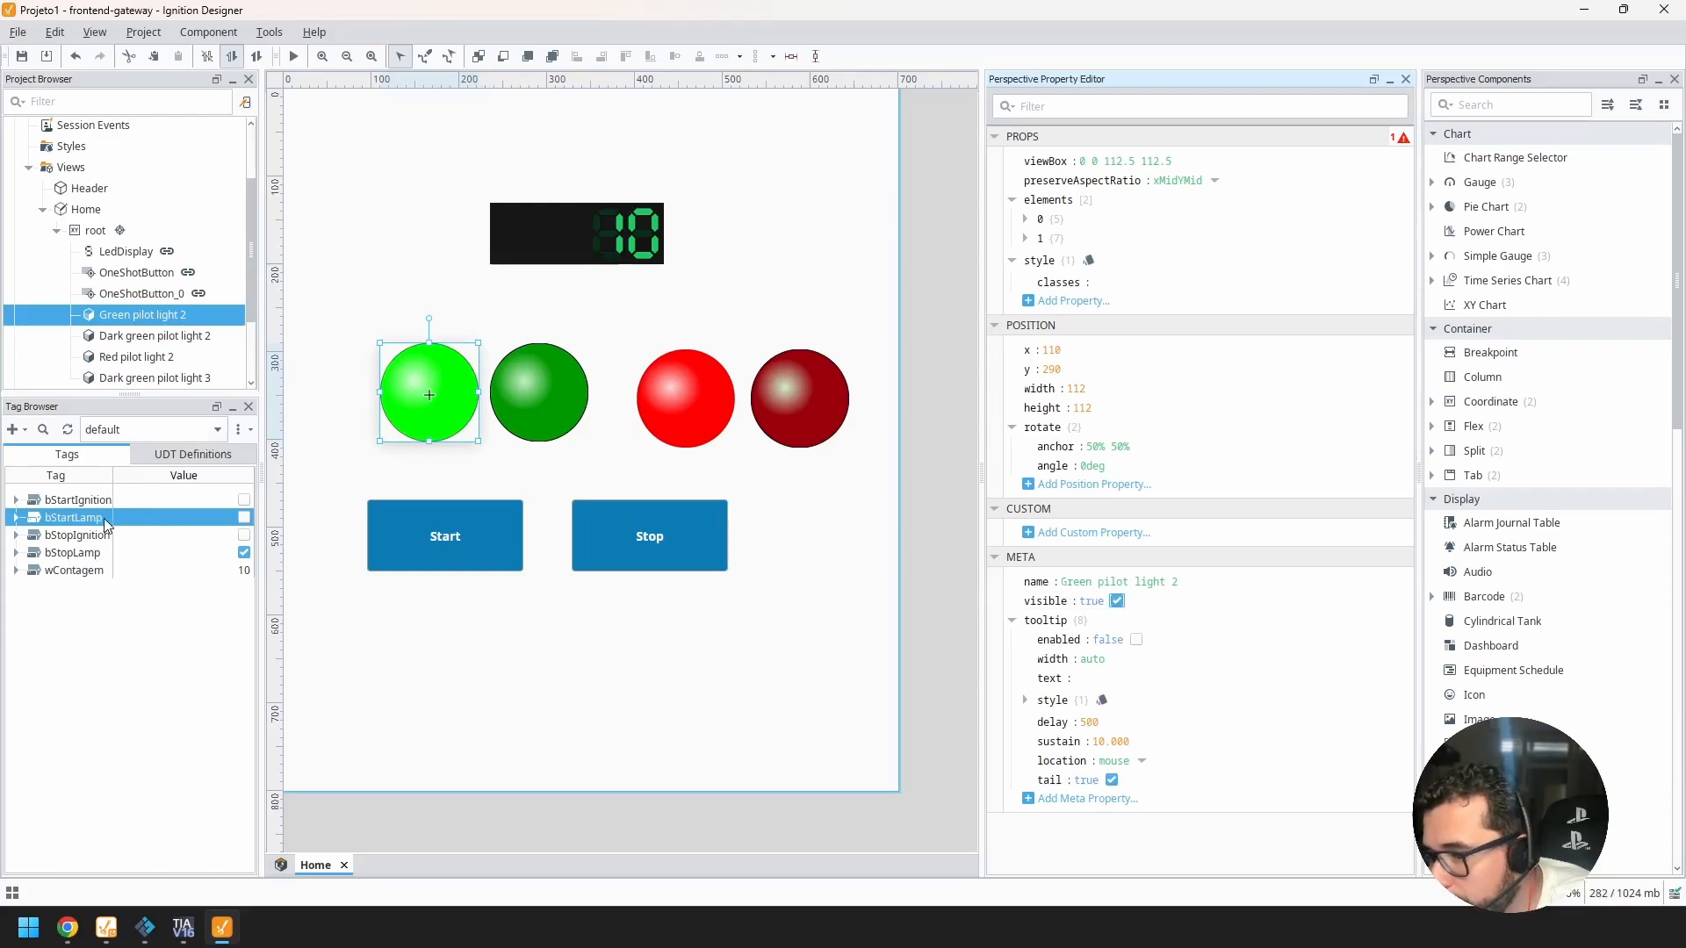
Step: Bind the bright green pilot light's visible property to the bStartLamp tag and open the binding to check its tag path
{"action": "left_click_drag", "start_coordinate": [103, 518], "coordinate": [1041, 609]}
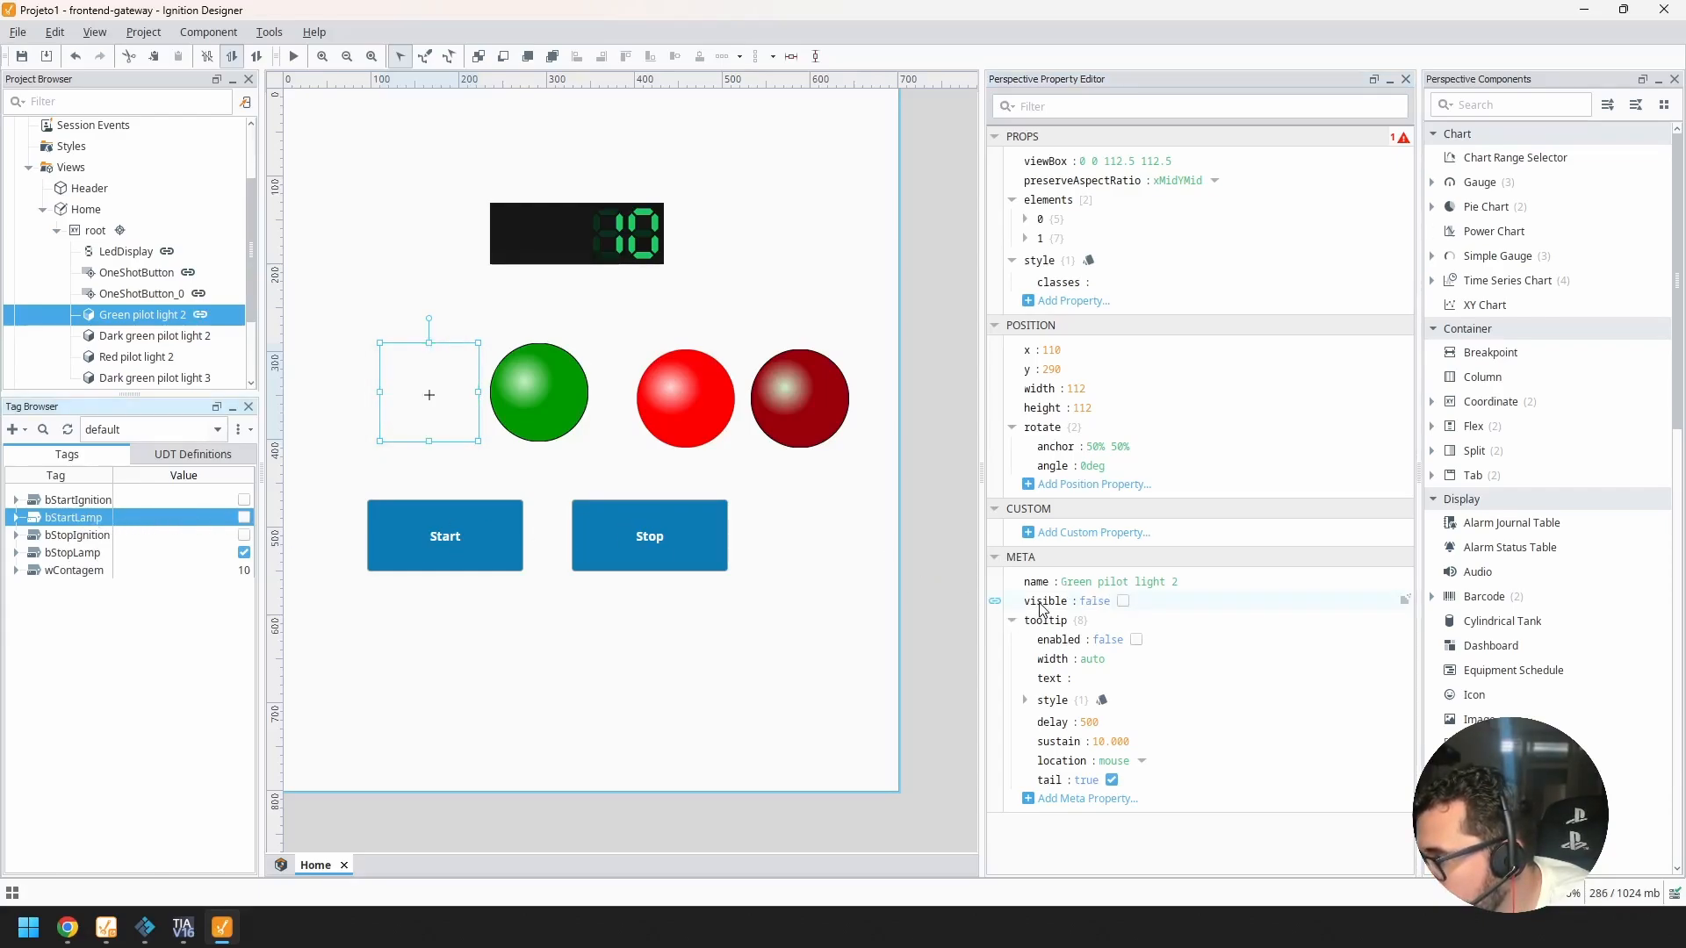
{"action": "left_click", "coordinate": [996, 602]}
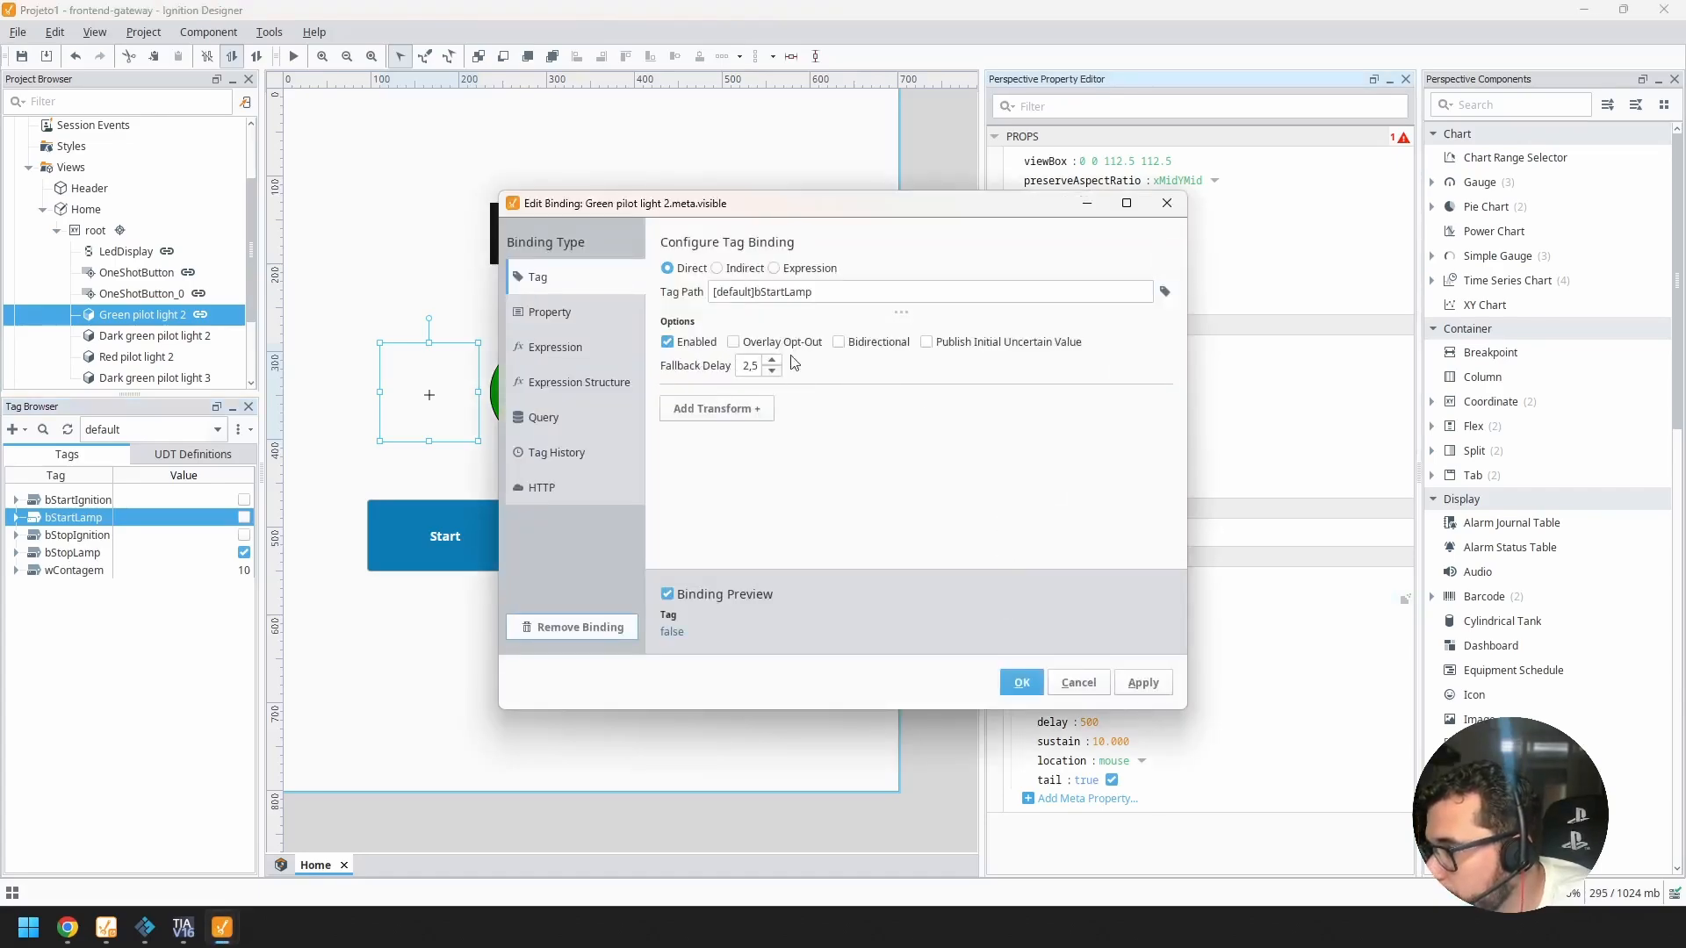
{"action": "left_click", "coordinate": [807, 296]}
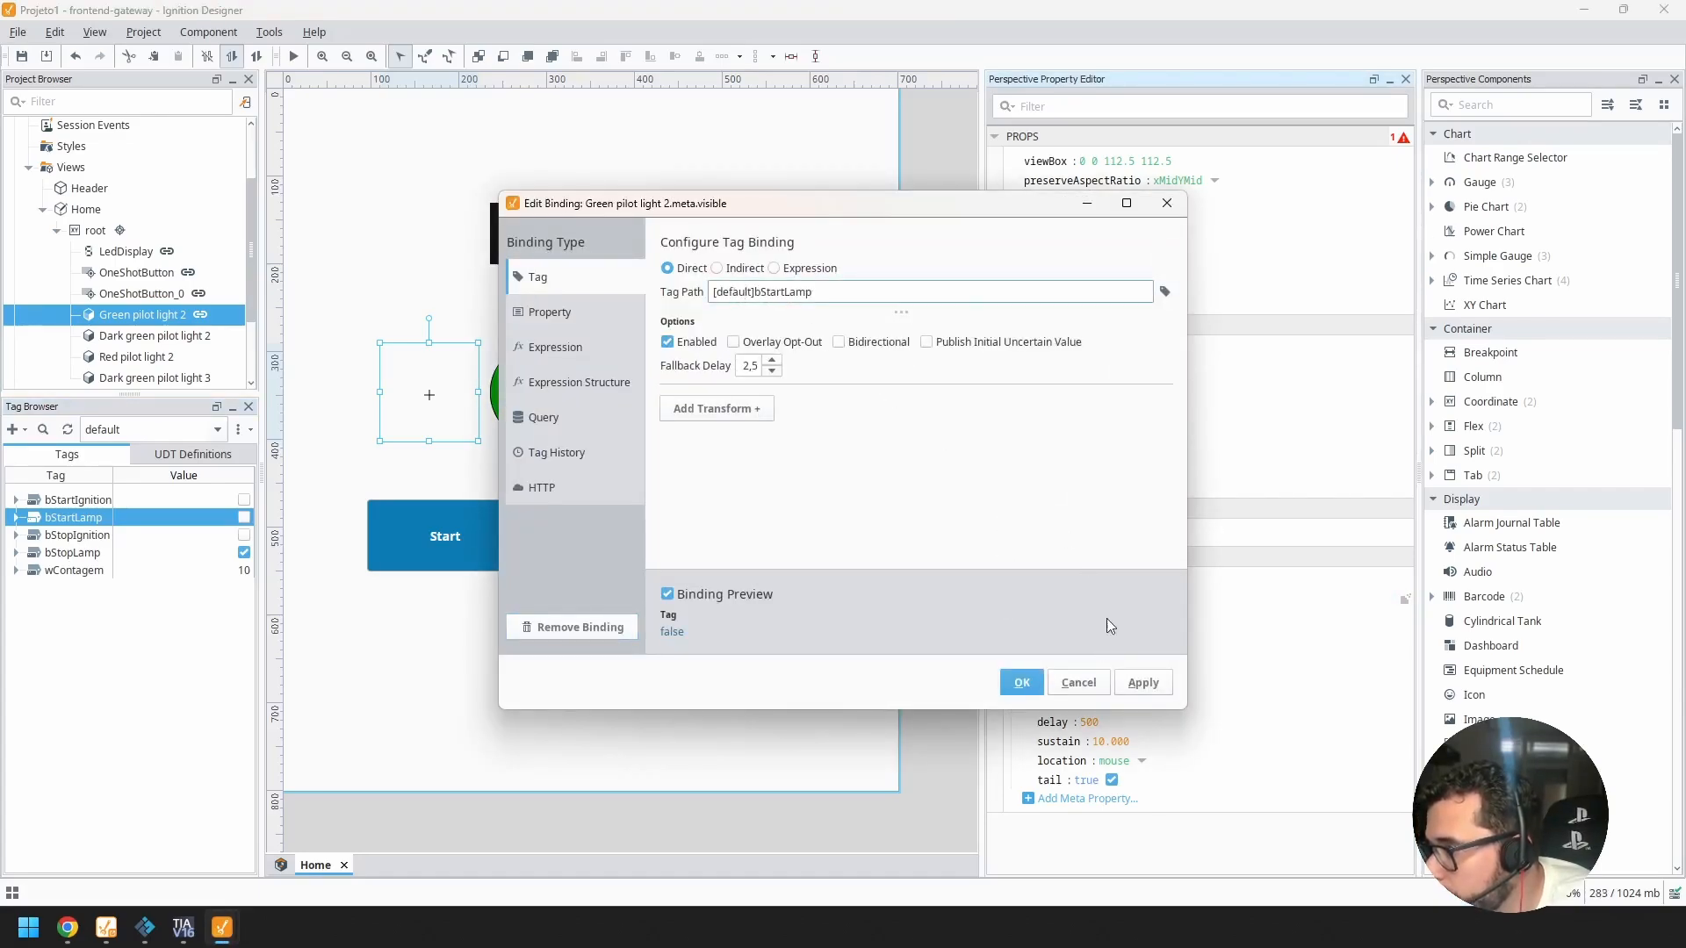
Step: Switch to Factory I/O, start and stop the conveyor from its control panel to test the light binding, and return to Ignition Designer
{"action": "left_click", "coordinate": [145, 928]}
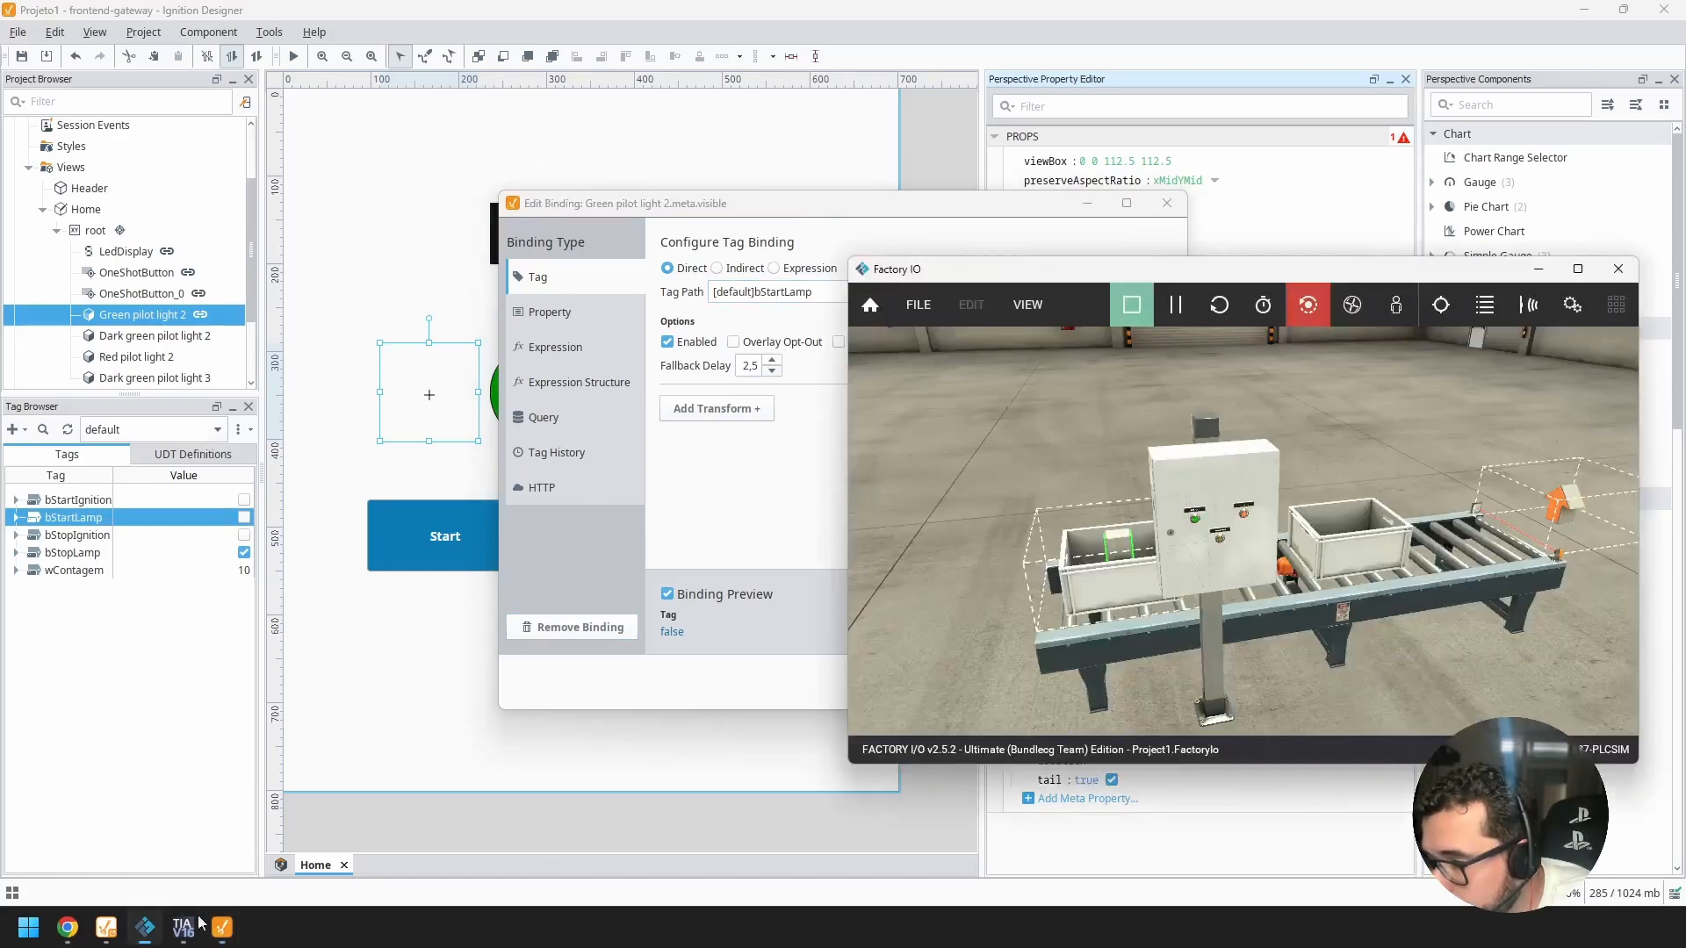
{"action": "left_click", "coordinate": [1198, 524]}
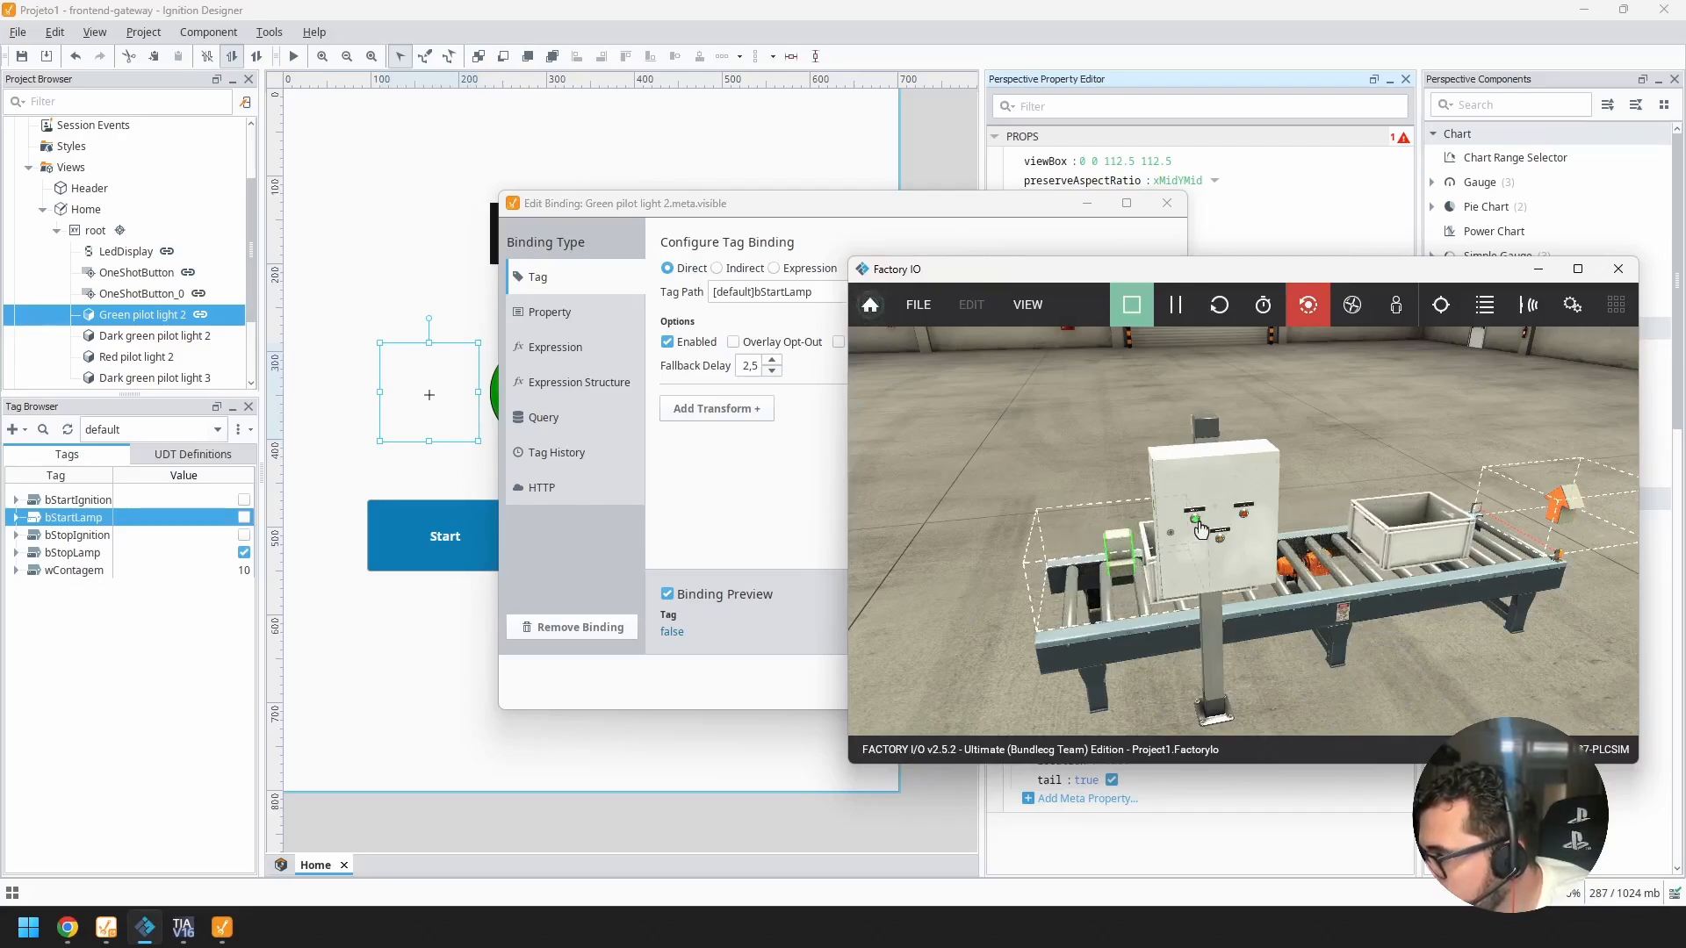
{"action": "left_click", "coordinate": [1245, 520]}
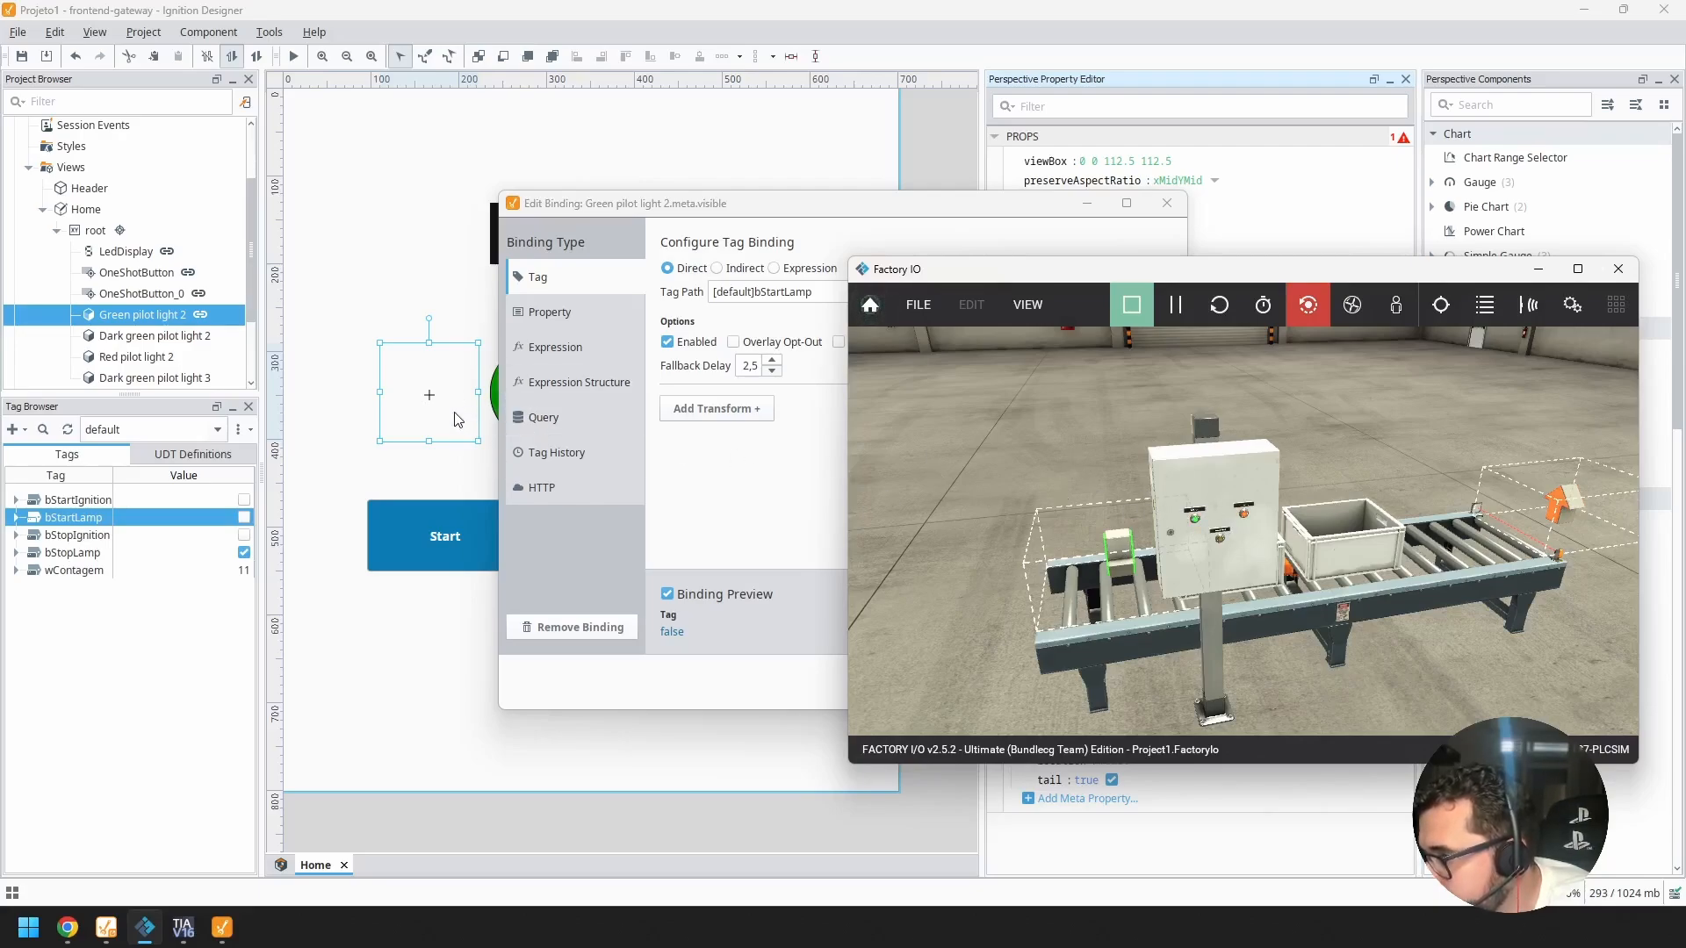
{"action": "left_click", "coordinate": [368, 658]}
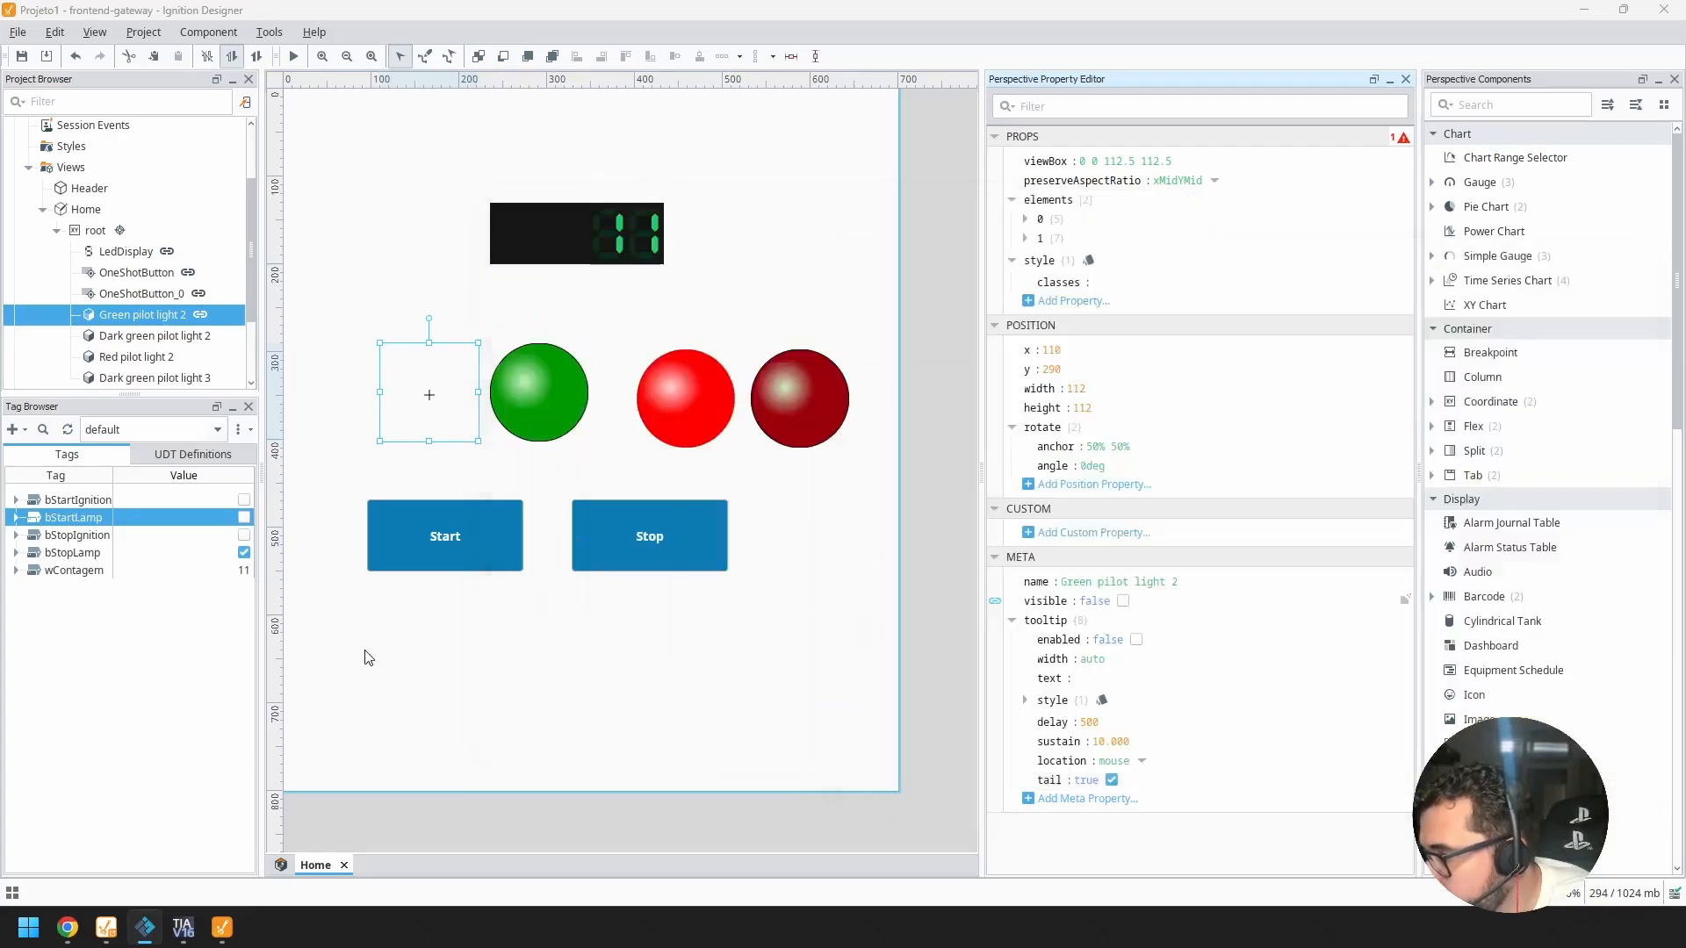
Step: Bind the dark green pilot light's visible property to the bStartLamp tag and open that binding for editing
{"action": "left_click", "coordinate": [373, 663]}
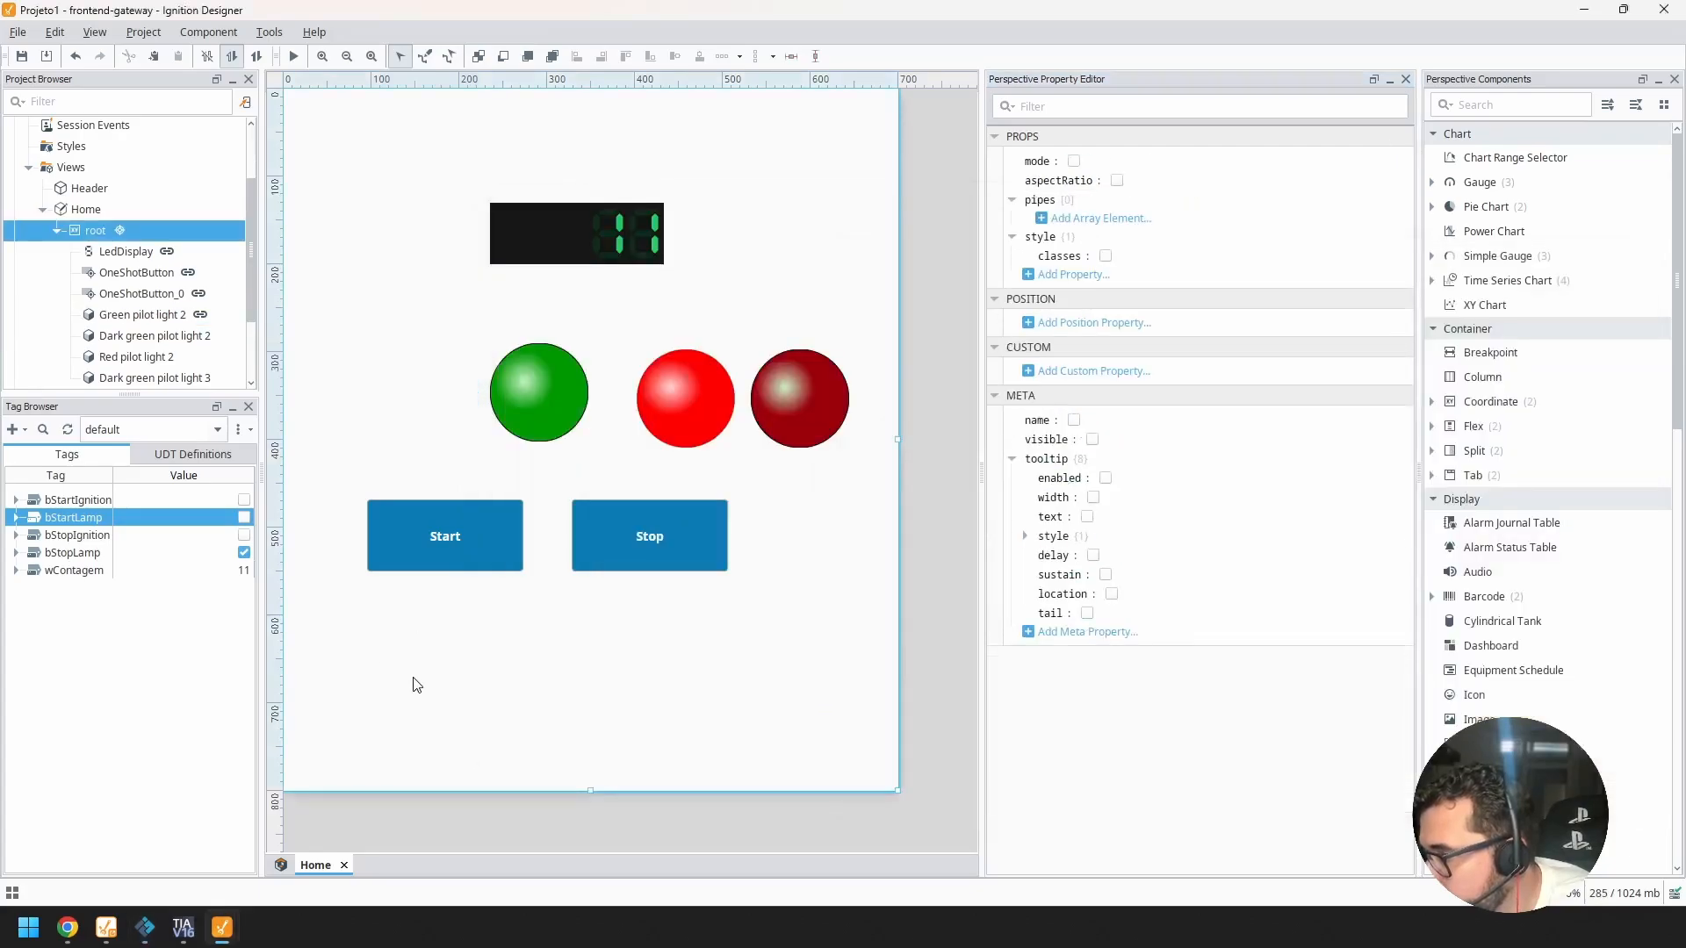
{"action": "left_click", "coordinate": [525, 484]}
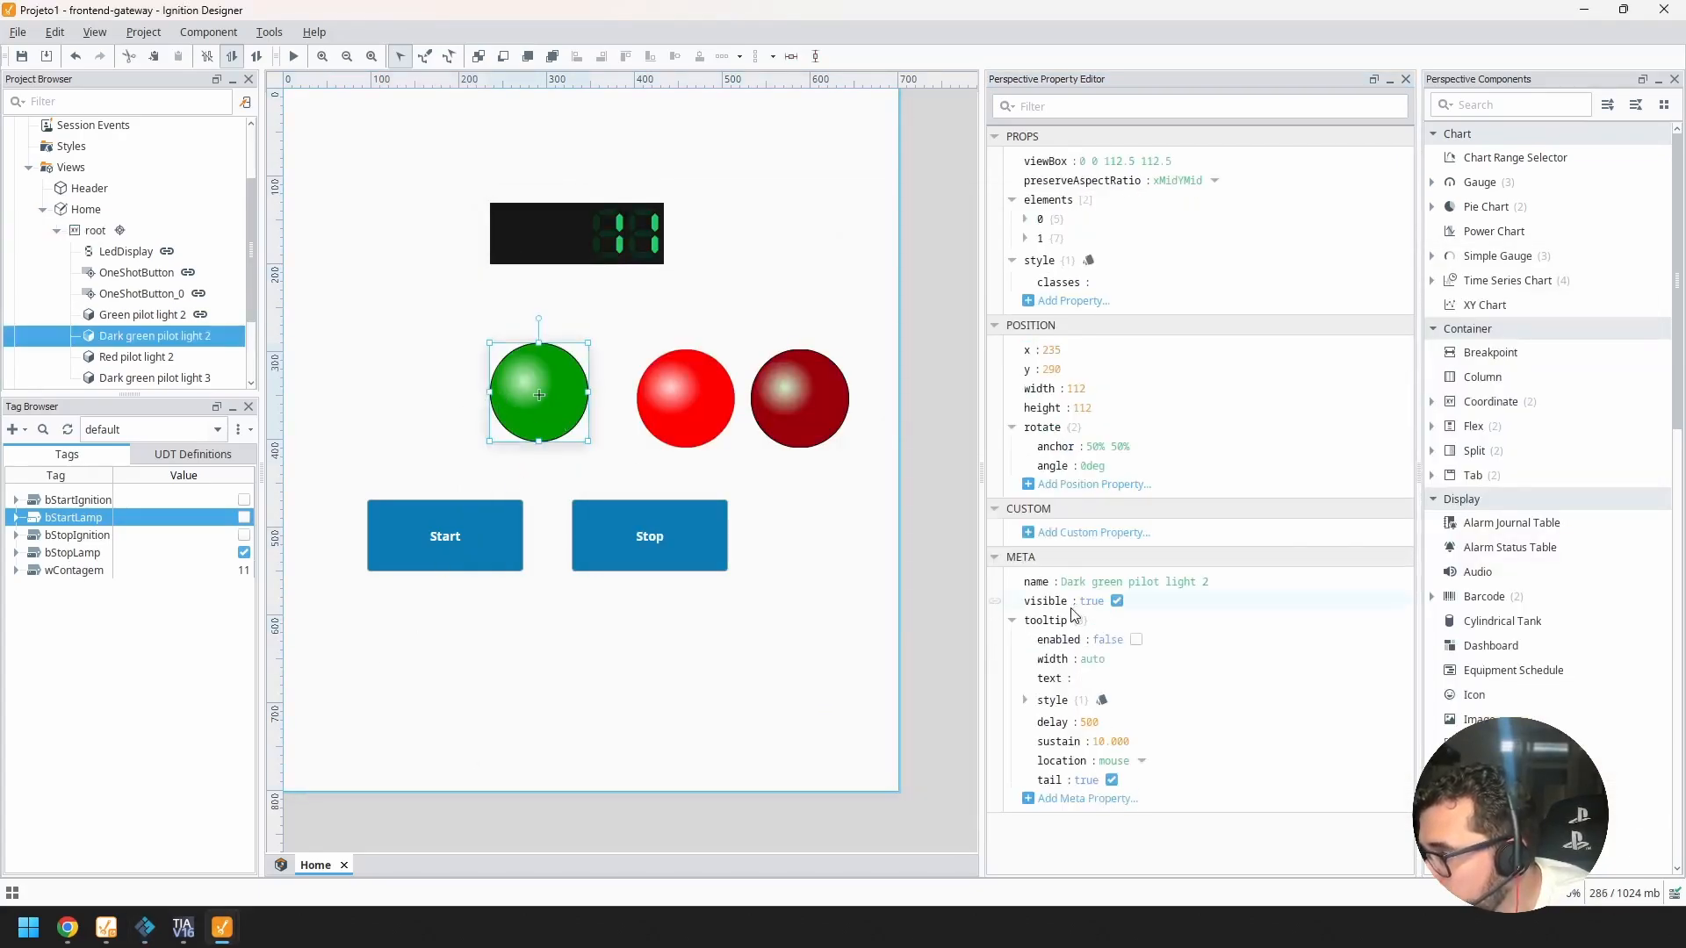
{"action": "left_click_drag", "start_coordinate": [83, 520], "coordinate": [1001, 606]}
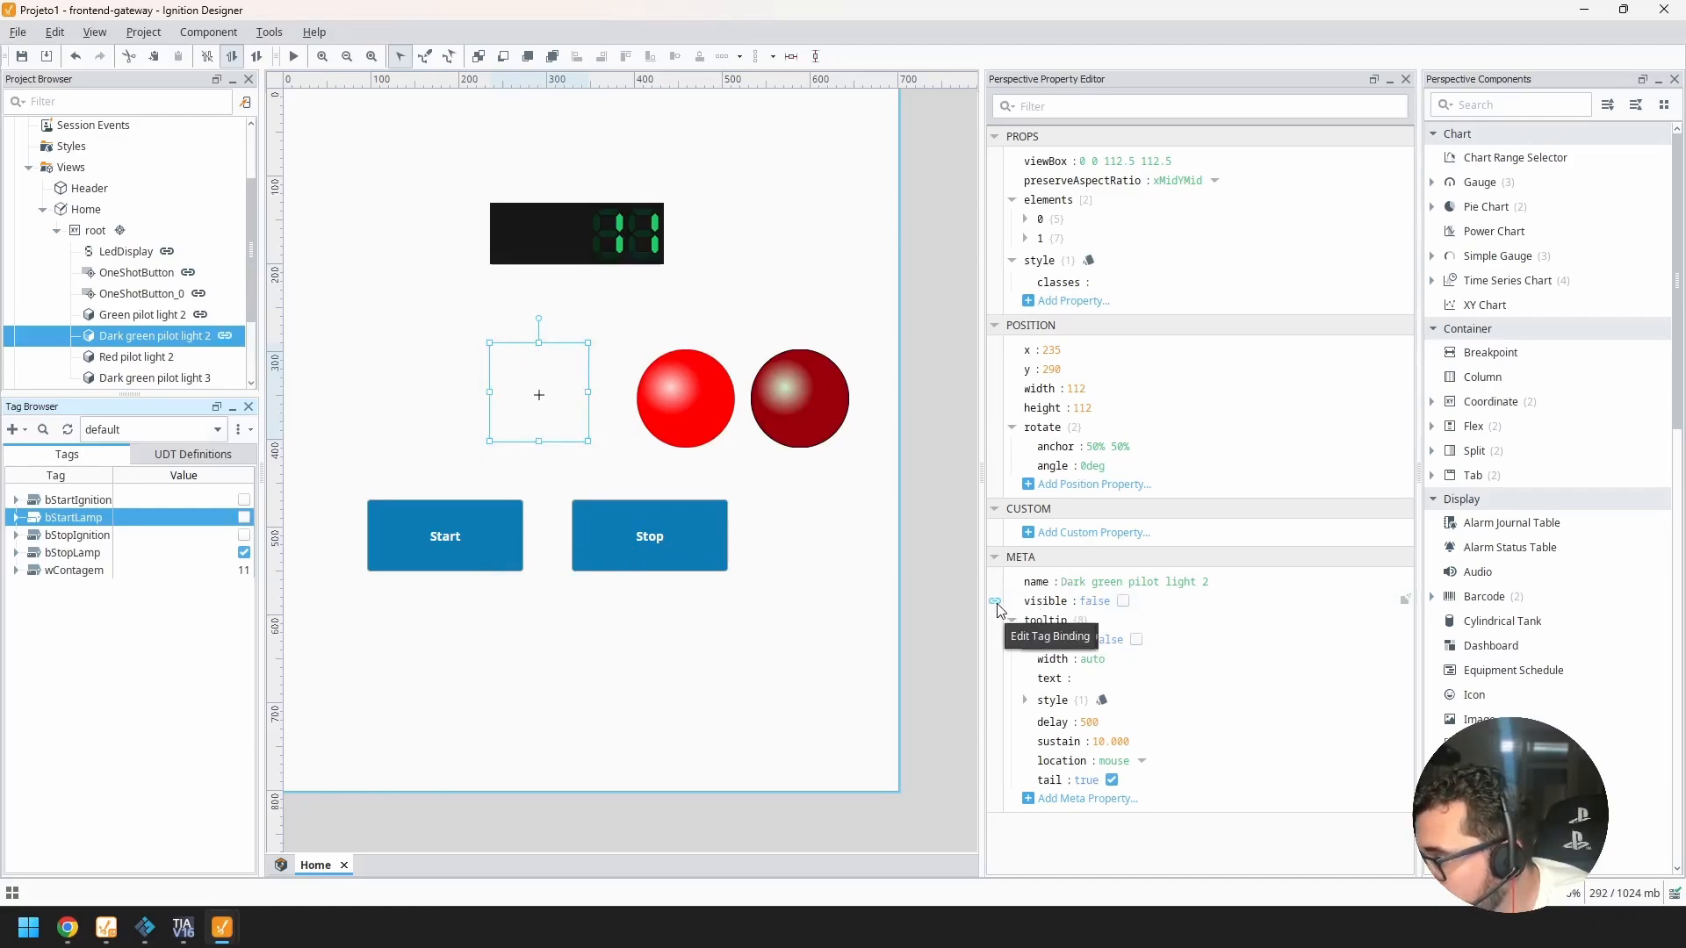
{"action": "left_click", "coordinate": [996, 602]}
{"action": "left_click_drag", "start_coordinate": [904, 204], "coordinate": [1096, 200]}
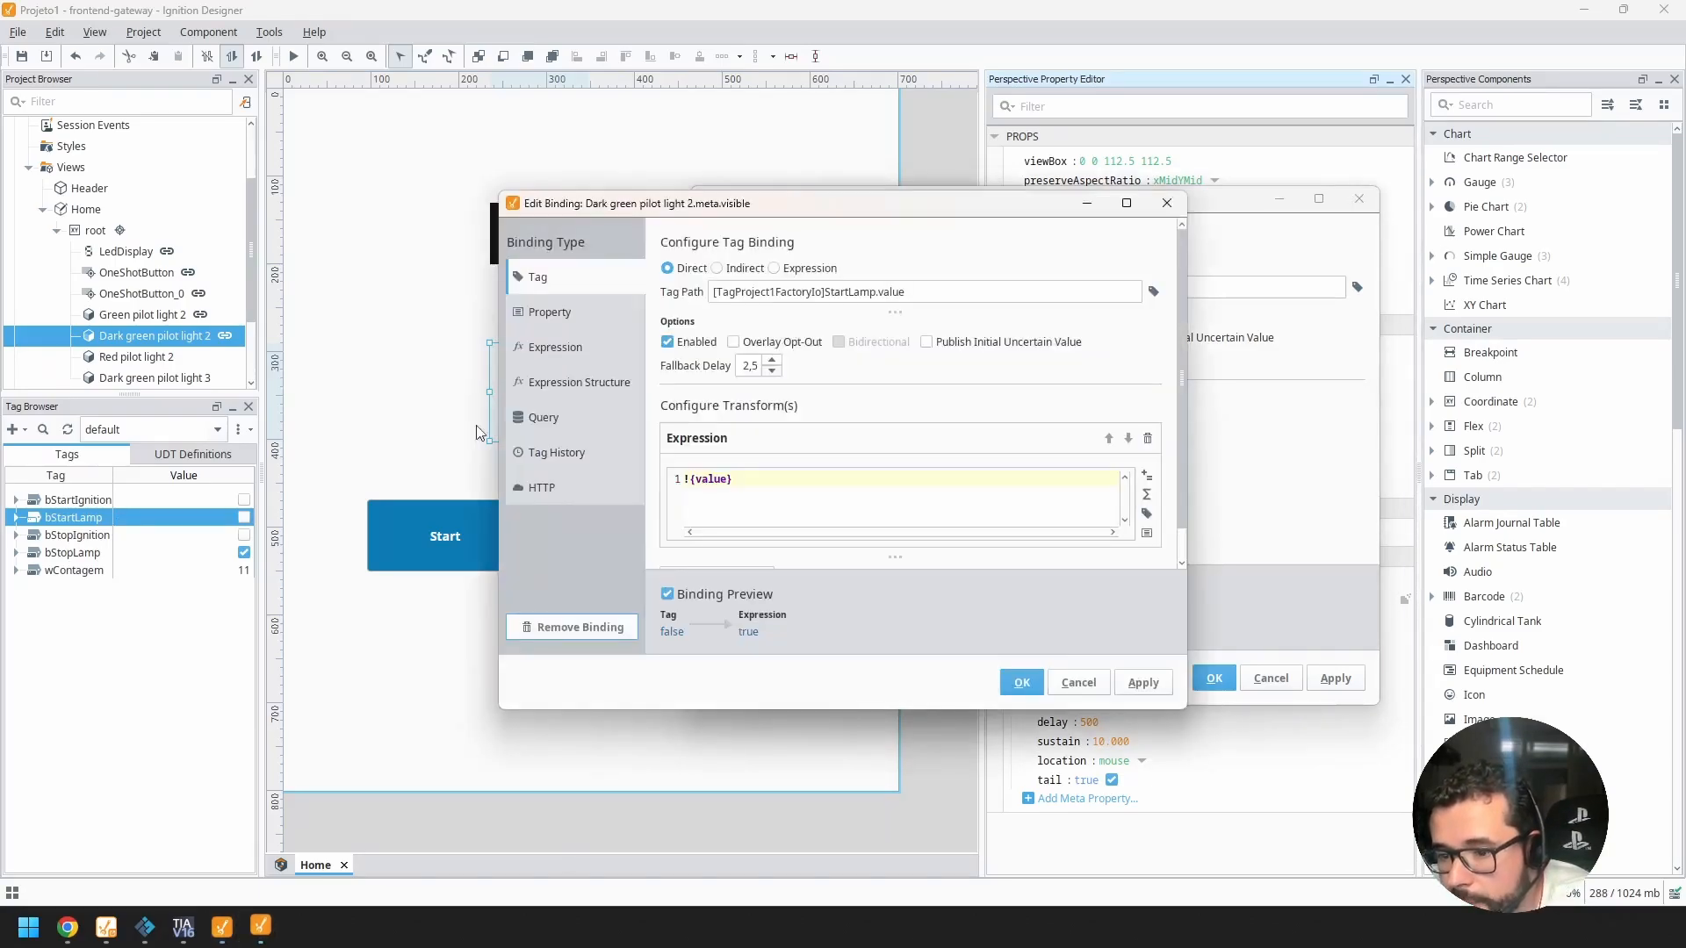
{"action": "left_click_drag", "start_coordinate": [747, 208], "coordinate": [0, 237]}
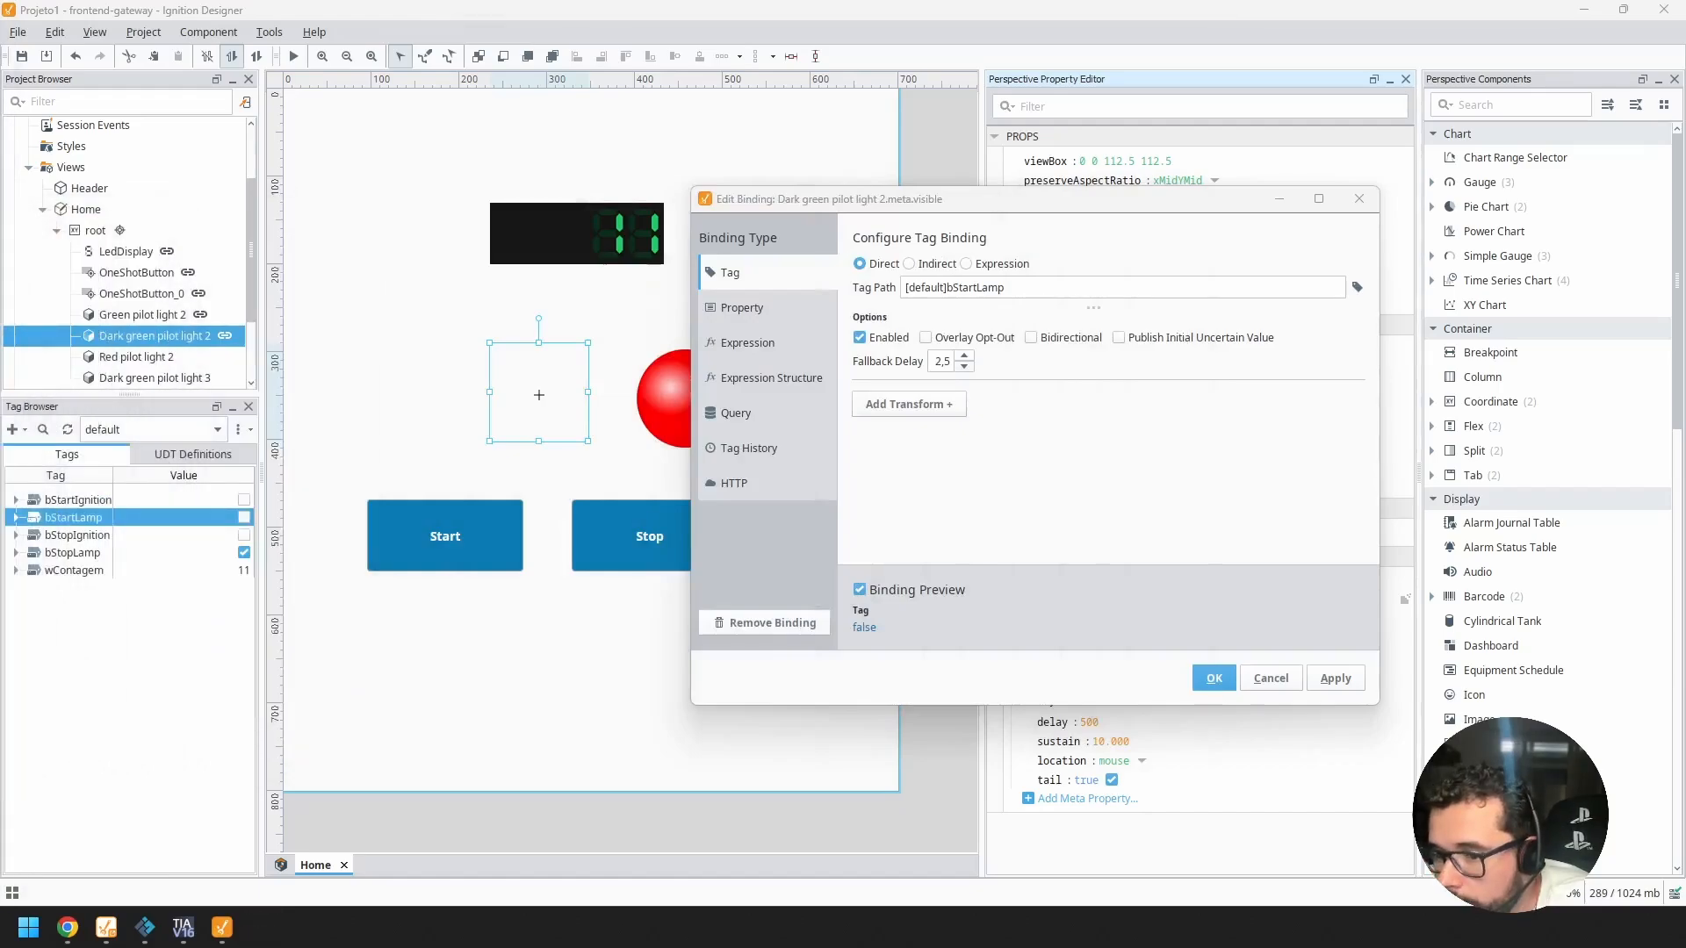
Step: Add an Expression transform of !{value} to the dark green light's bStartLamp binding and apply it
{"action": "left_click", "coordinate": [904, 404]}
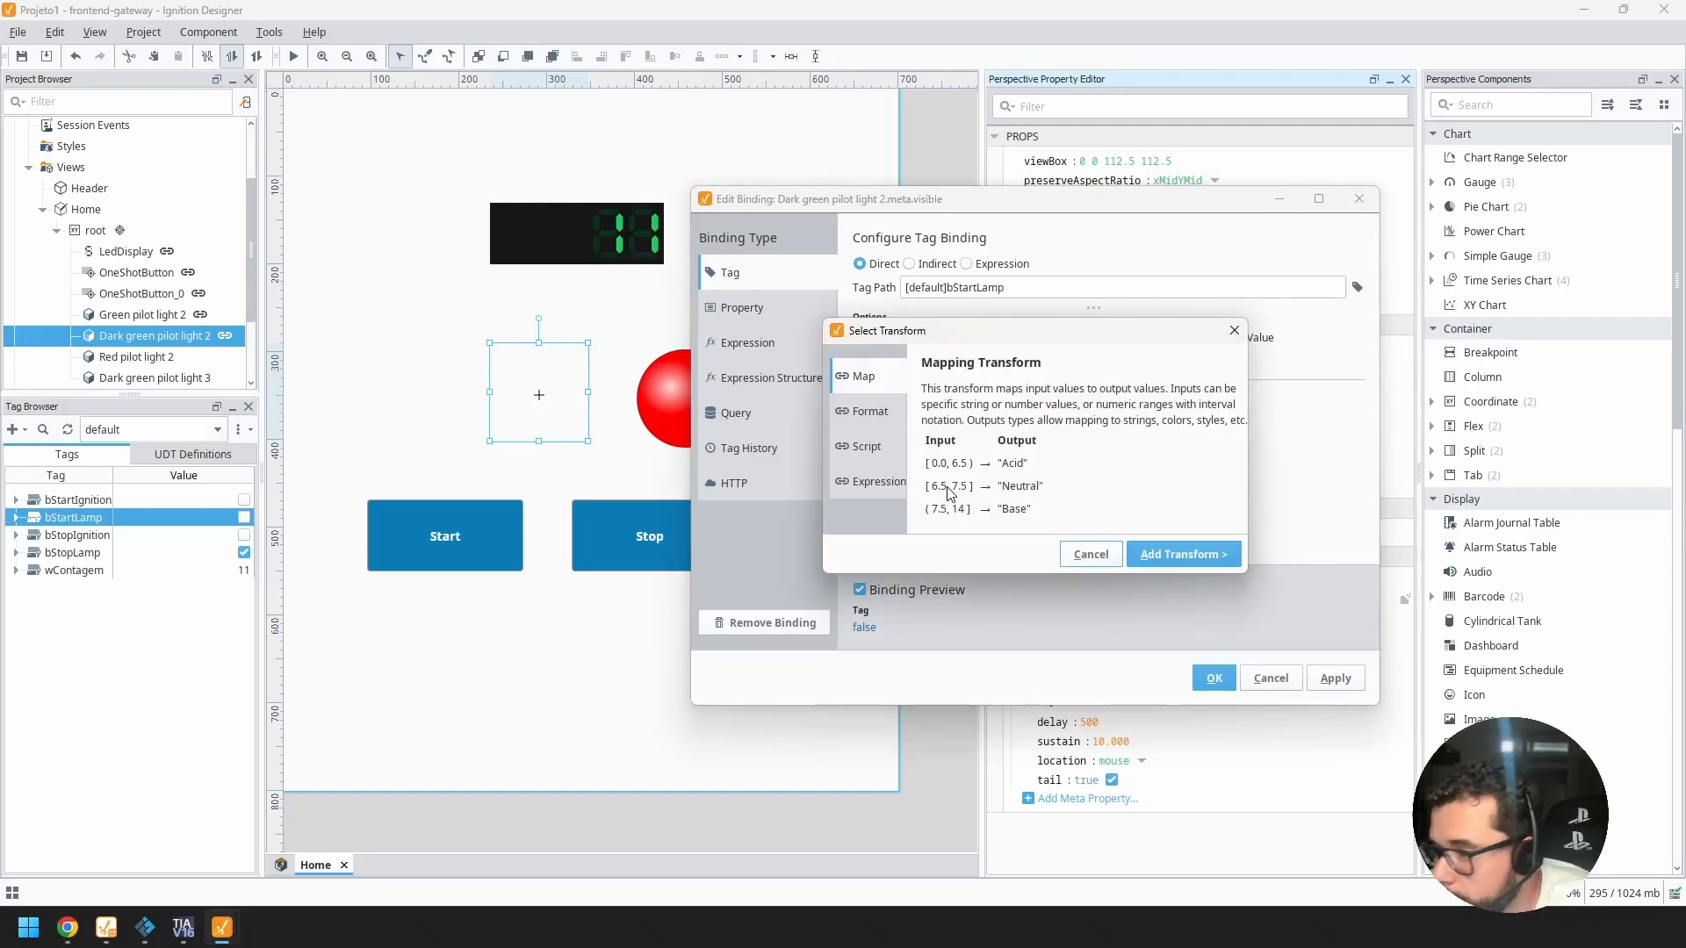
{"action": "left_click", "coordinate": [891, 483]}
{"action": "left_click", "coordinate": [1166, 555]}
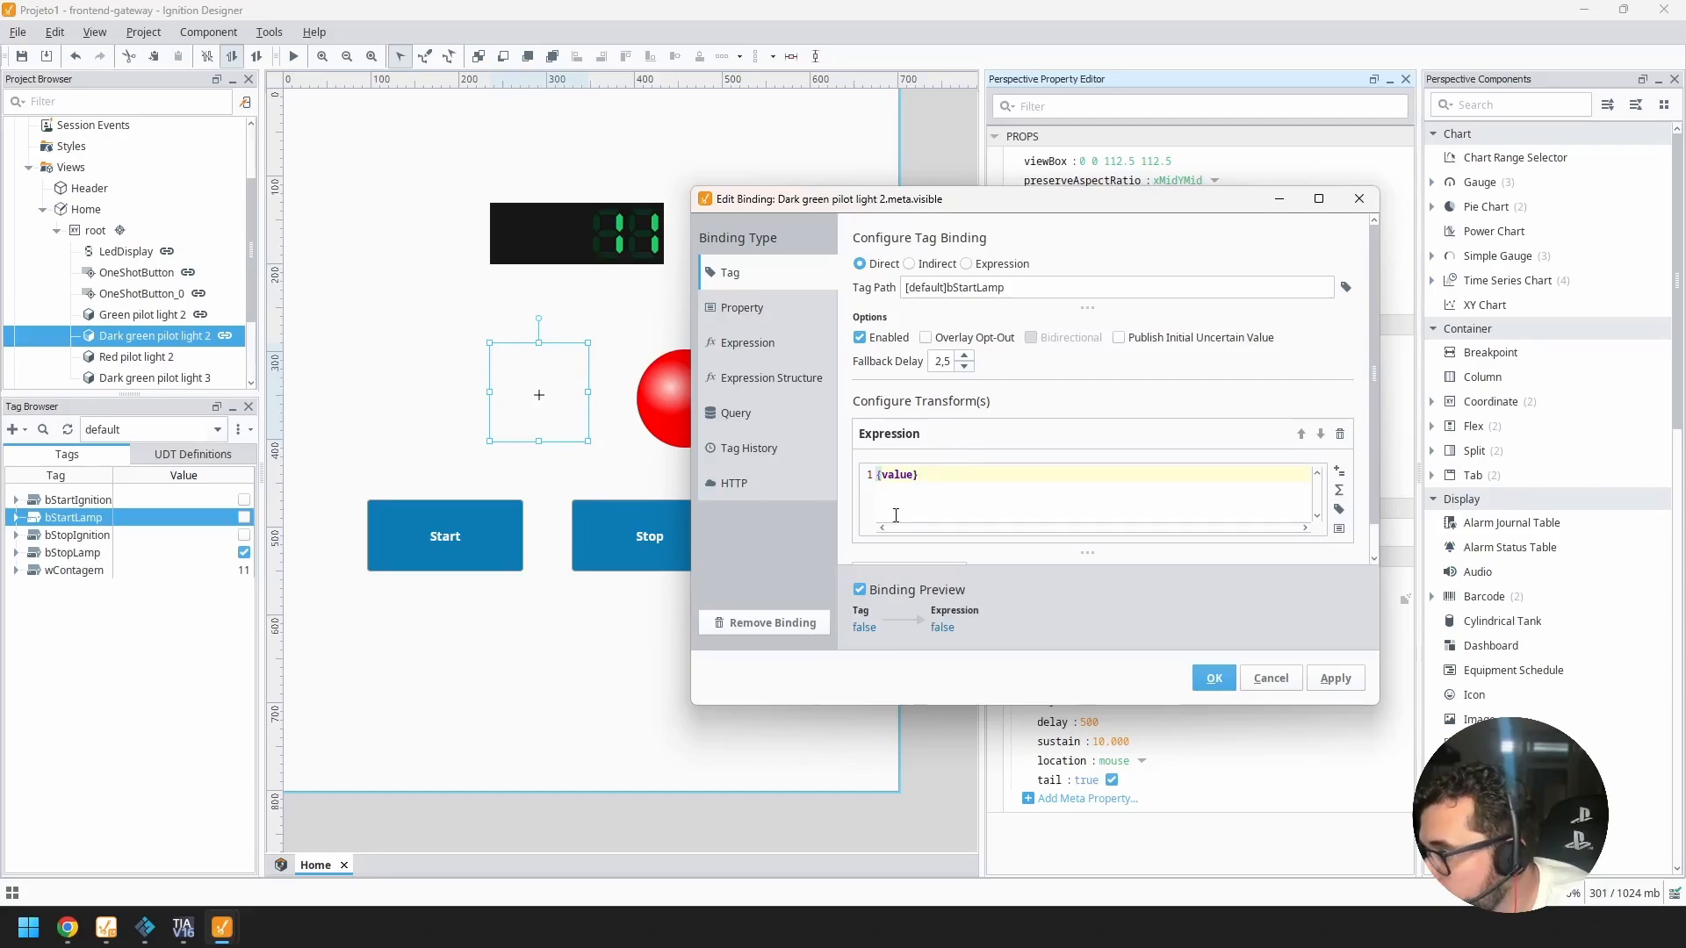
{"action": "double_click", "coordinate": [897, 478]}
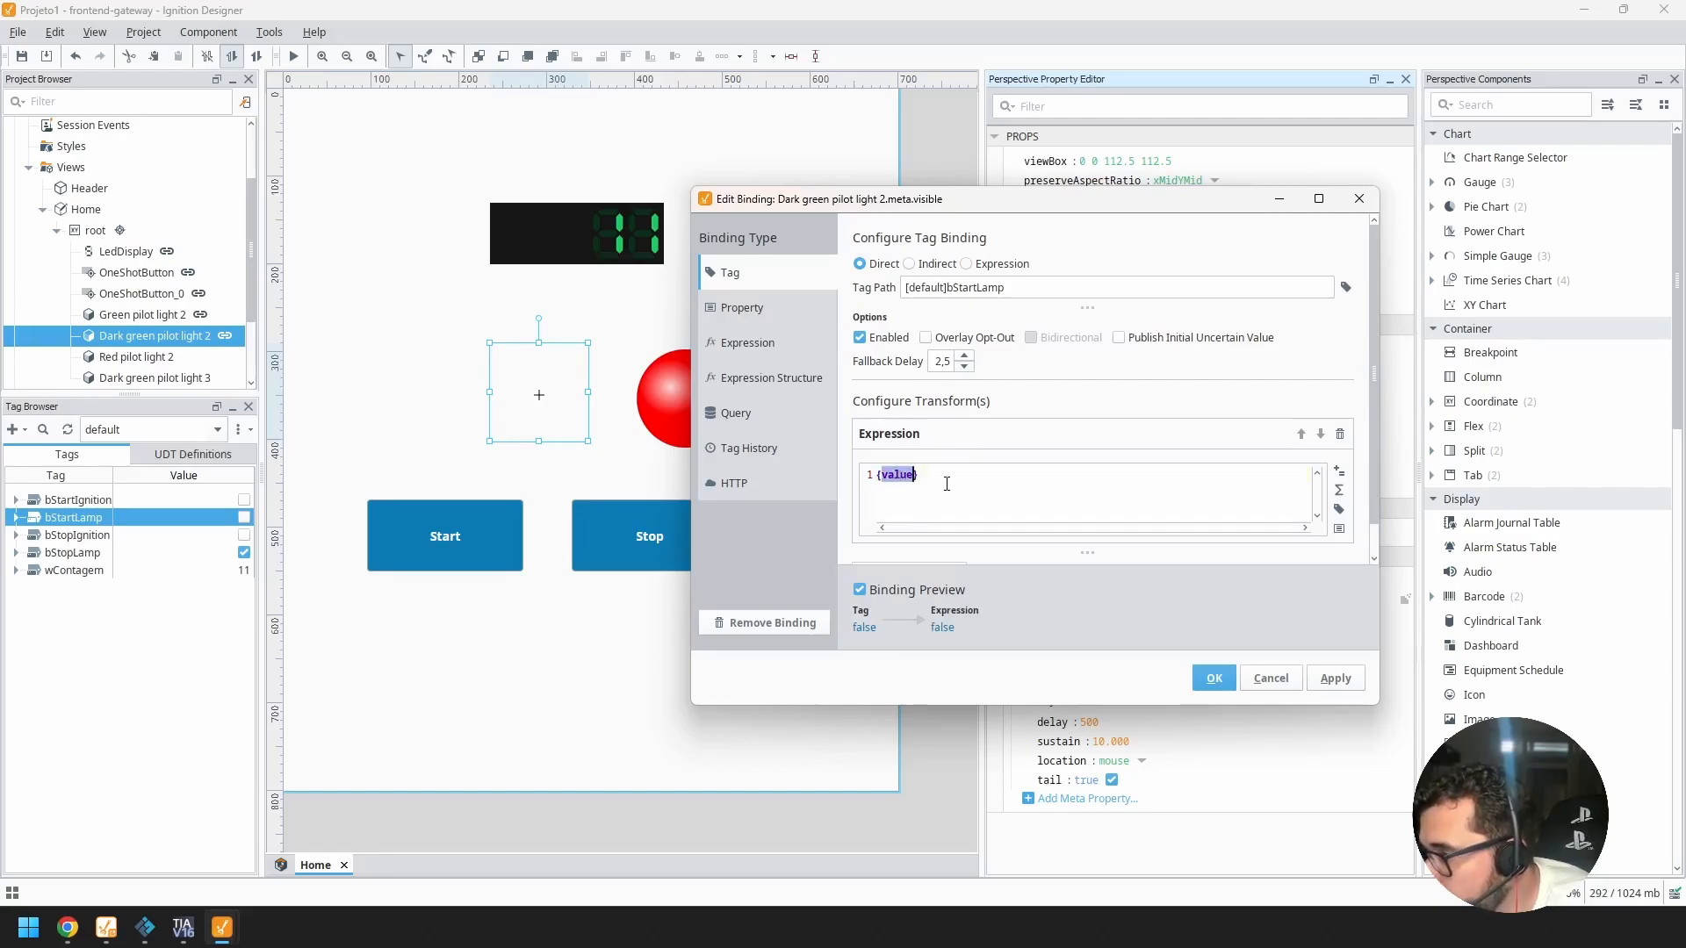
{"action": "left_click", "coordinate": [974, 475]}
{"action": "key", "text": "Home"}
{"action": "type", "text": "!"}
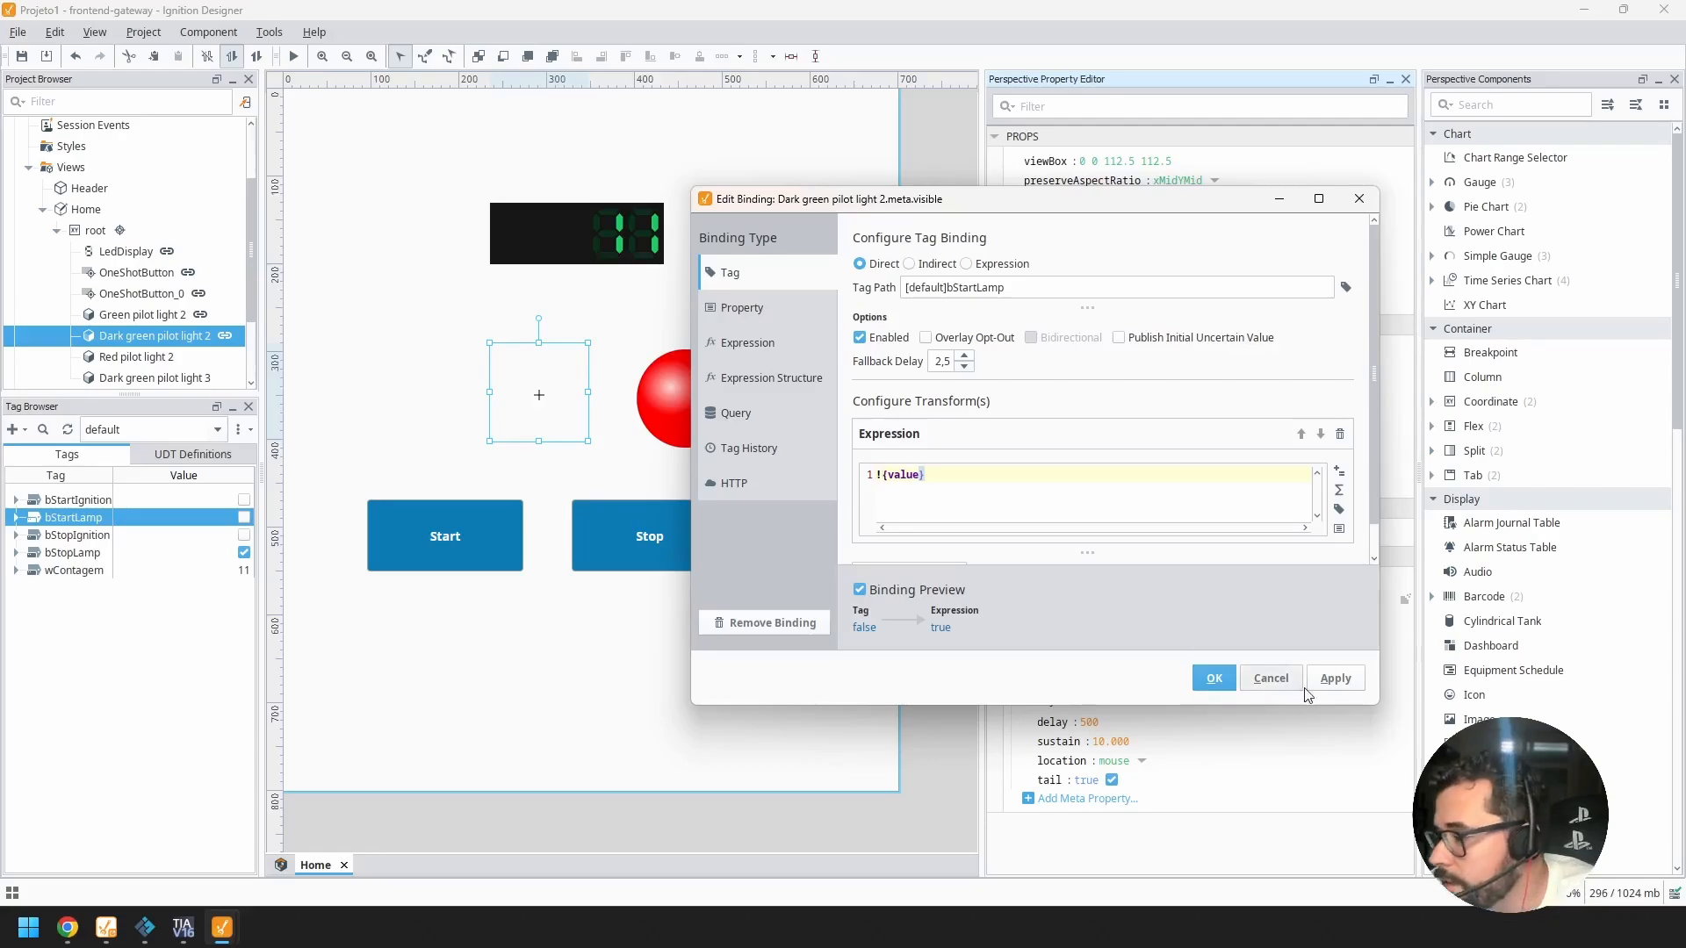
{"action": "left_click", "coordinate": [1336, 680]}
{"action": "left_click", "coordinate": [1212, 681]}
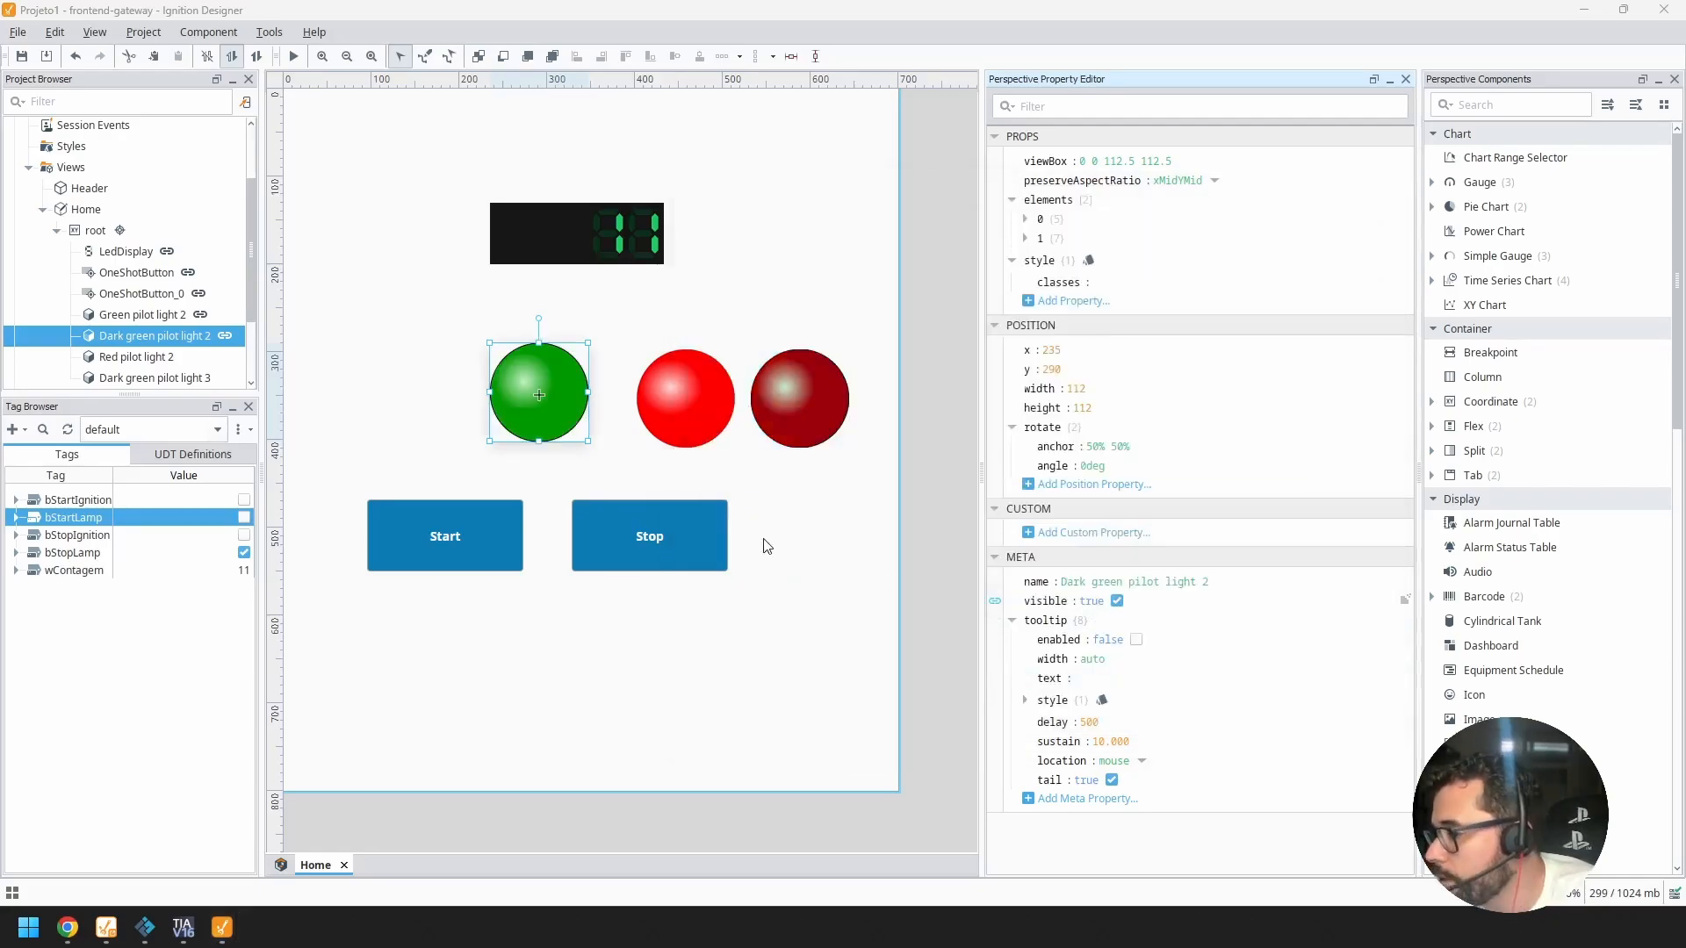
Step: Preview the view and operate Start and then Stop to test how the two green pilot lights switch
{"action": "left_click", "coordinate": [244, 529]}
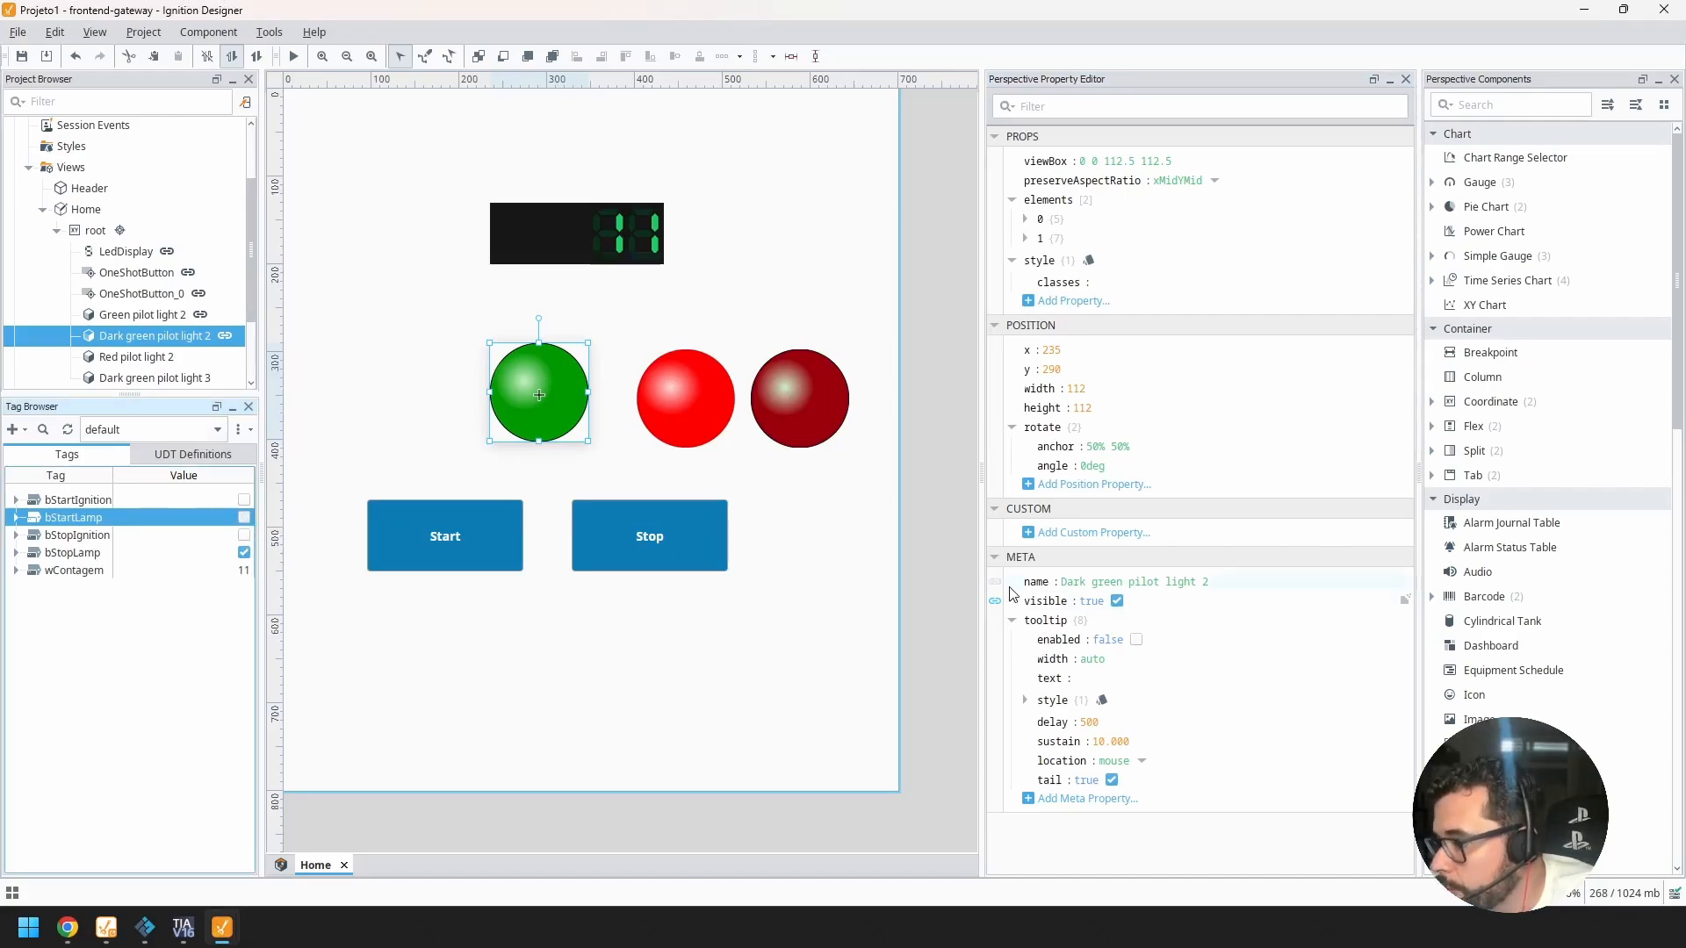
{"action": "left_click", "coordinate": [294, 55]}
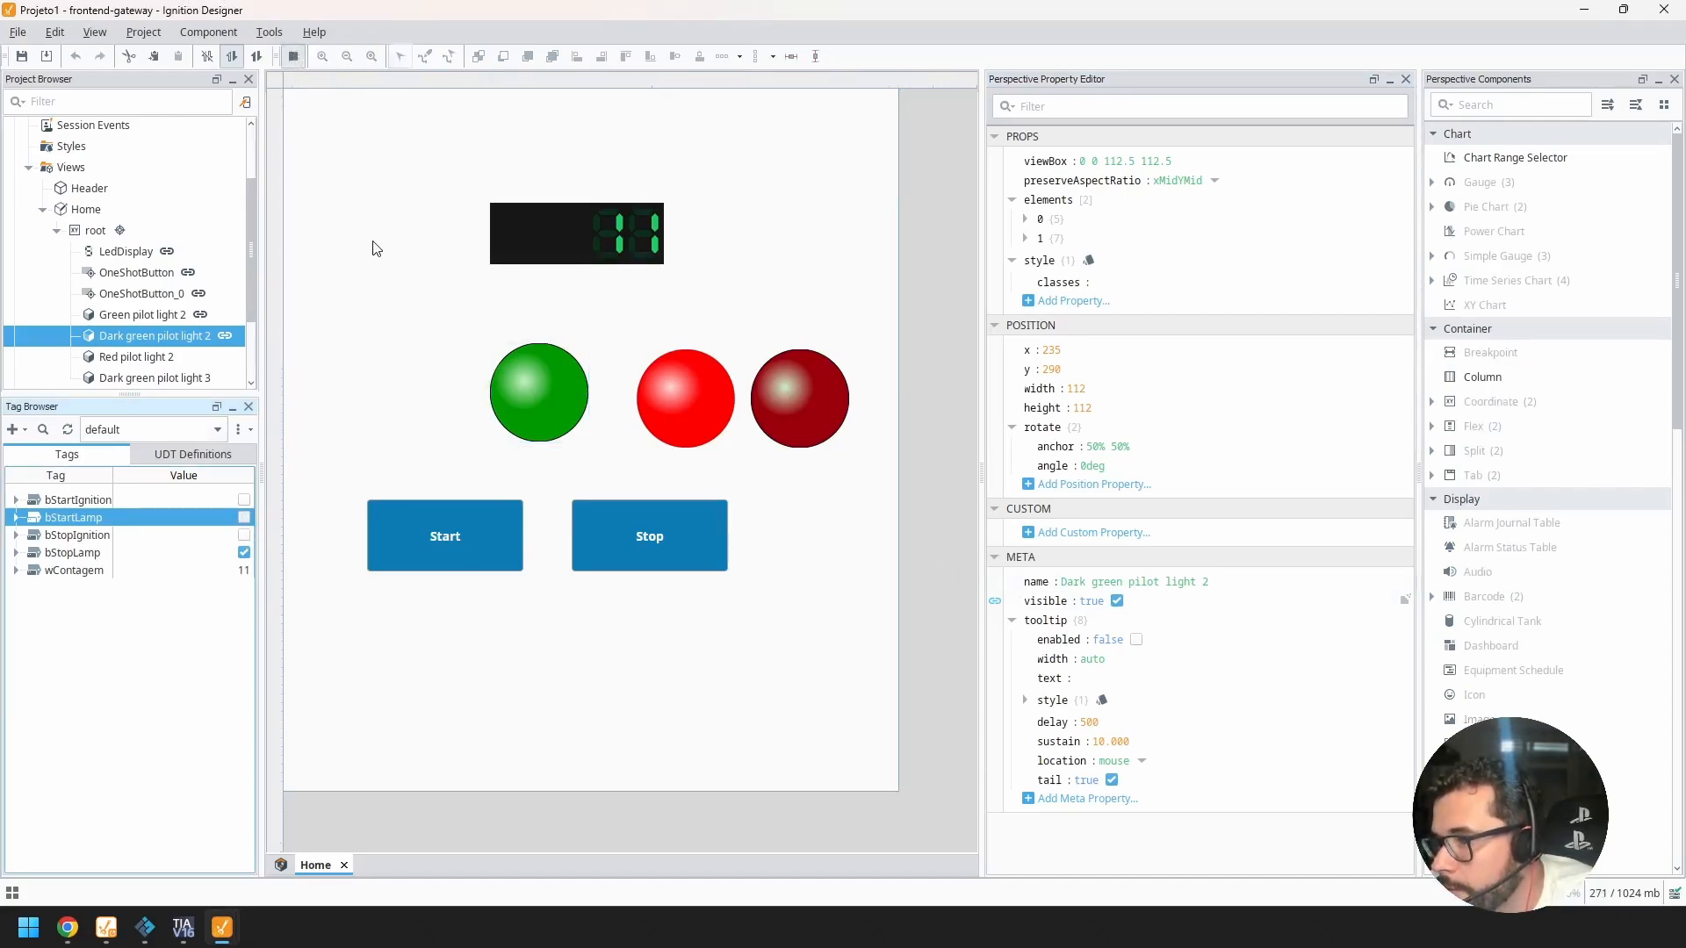
{"action": "left_click", "coordinate": [478, 533]}
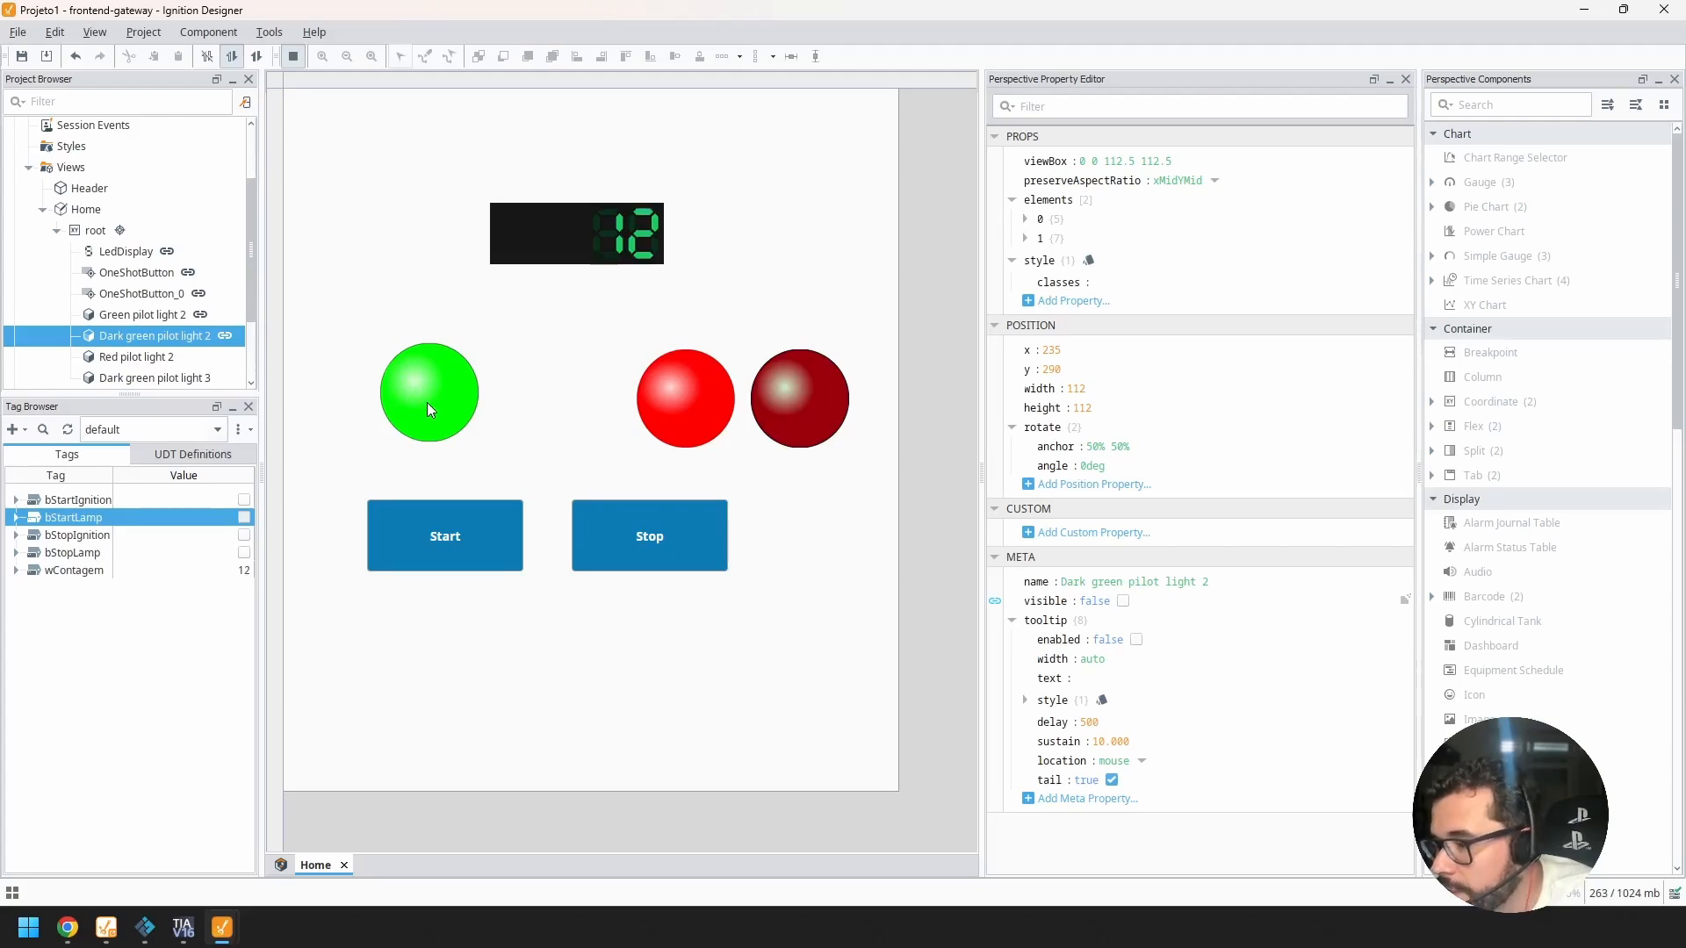
{"action": "left_click", "coordinate": [654, 556]}
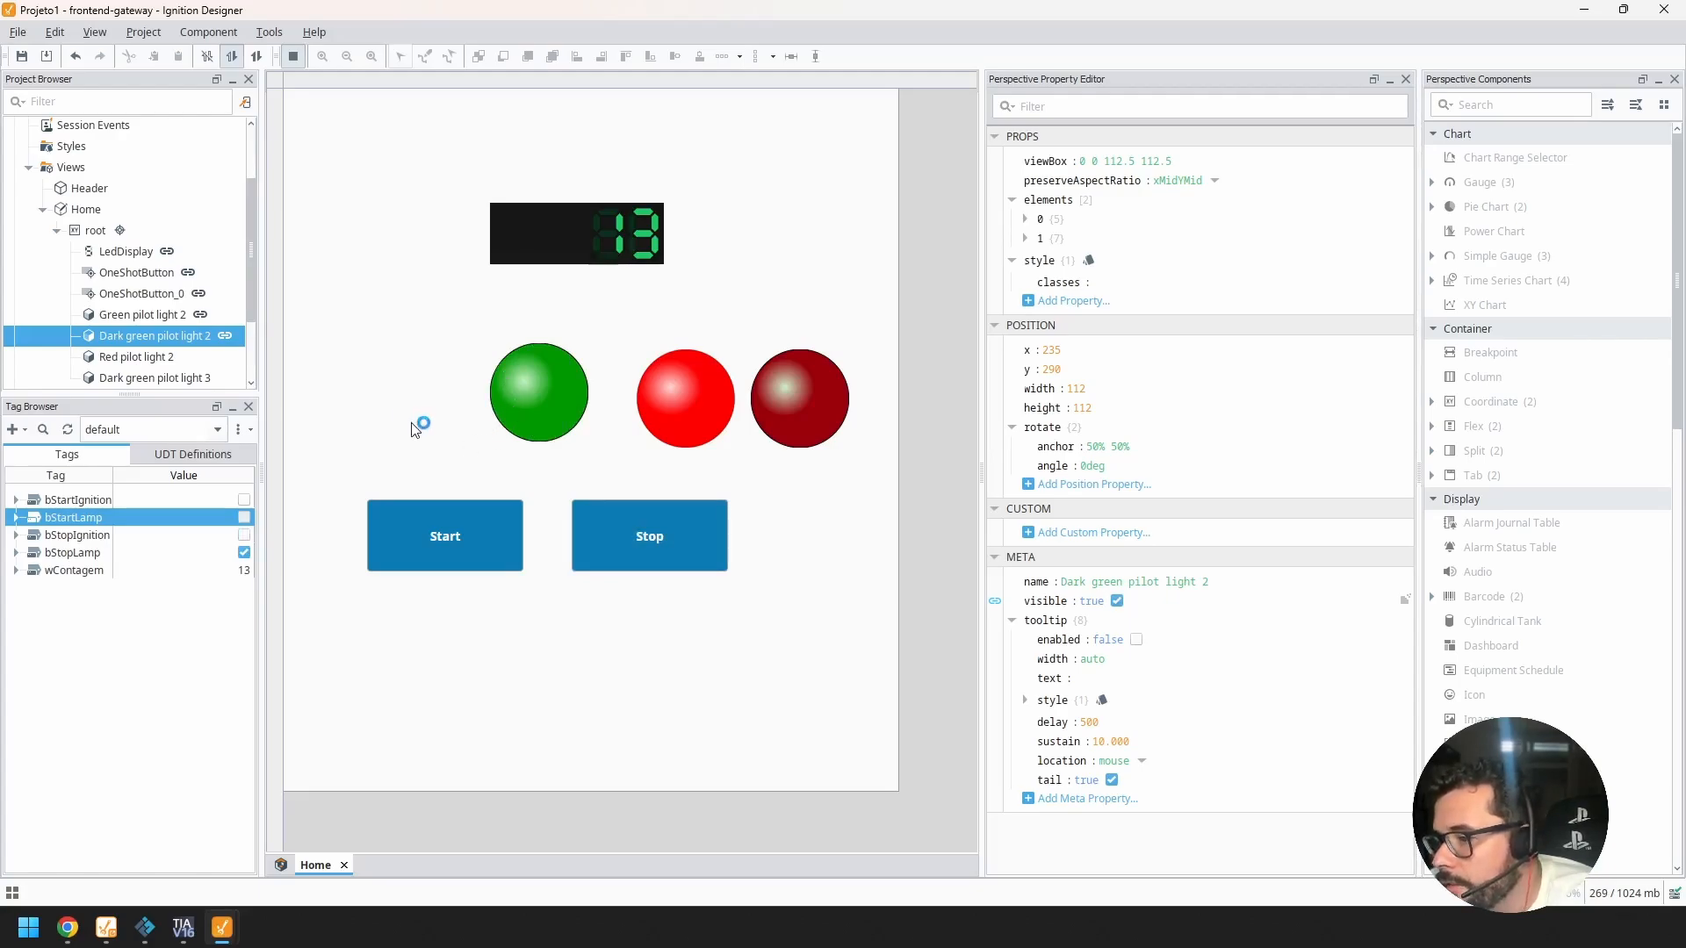
Step: End the preview and align the centers of the bright and dark green pilot lights so they overlap at x 110
{"action": "left_click", "coordinate": [165, 378]}
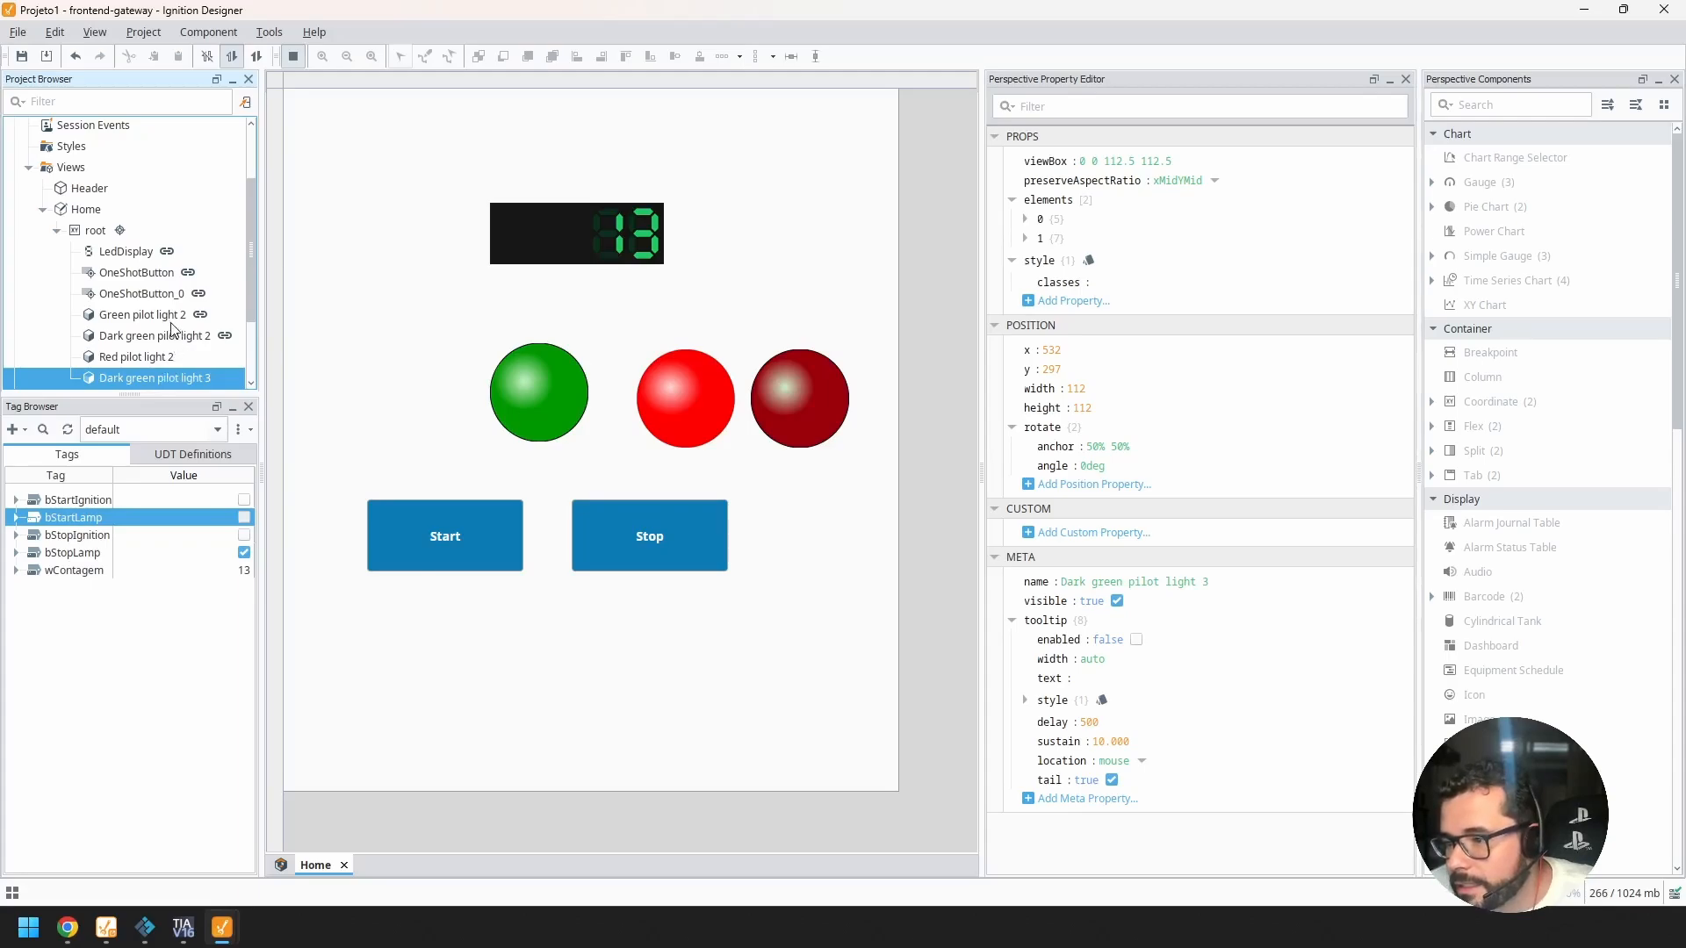
{"action": "left_click", "coordinate": [165, 318]}
{"action": "left_click", "coordinate": [170, 338], "text": "ctrl"}
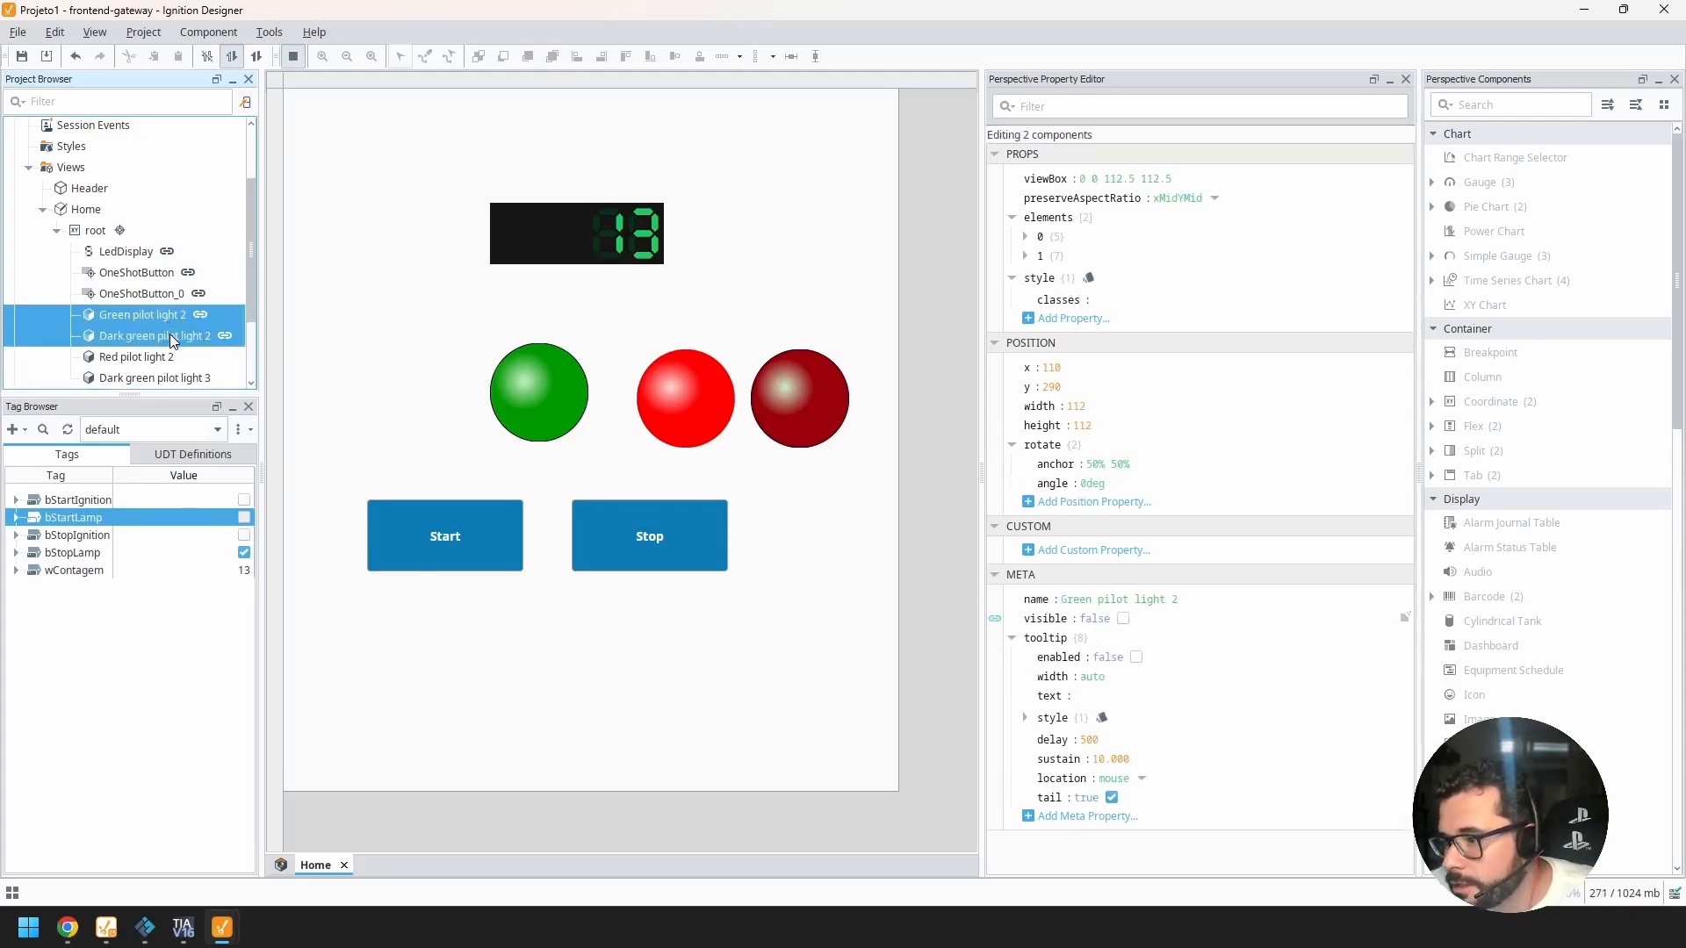
{"action": "left_click", "coordinate": [295, 55]}
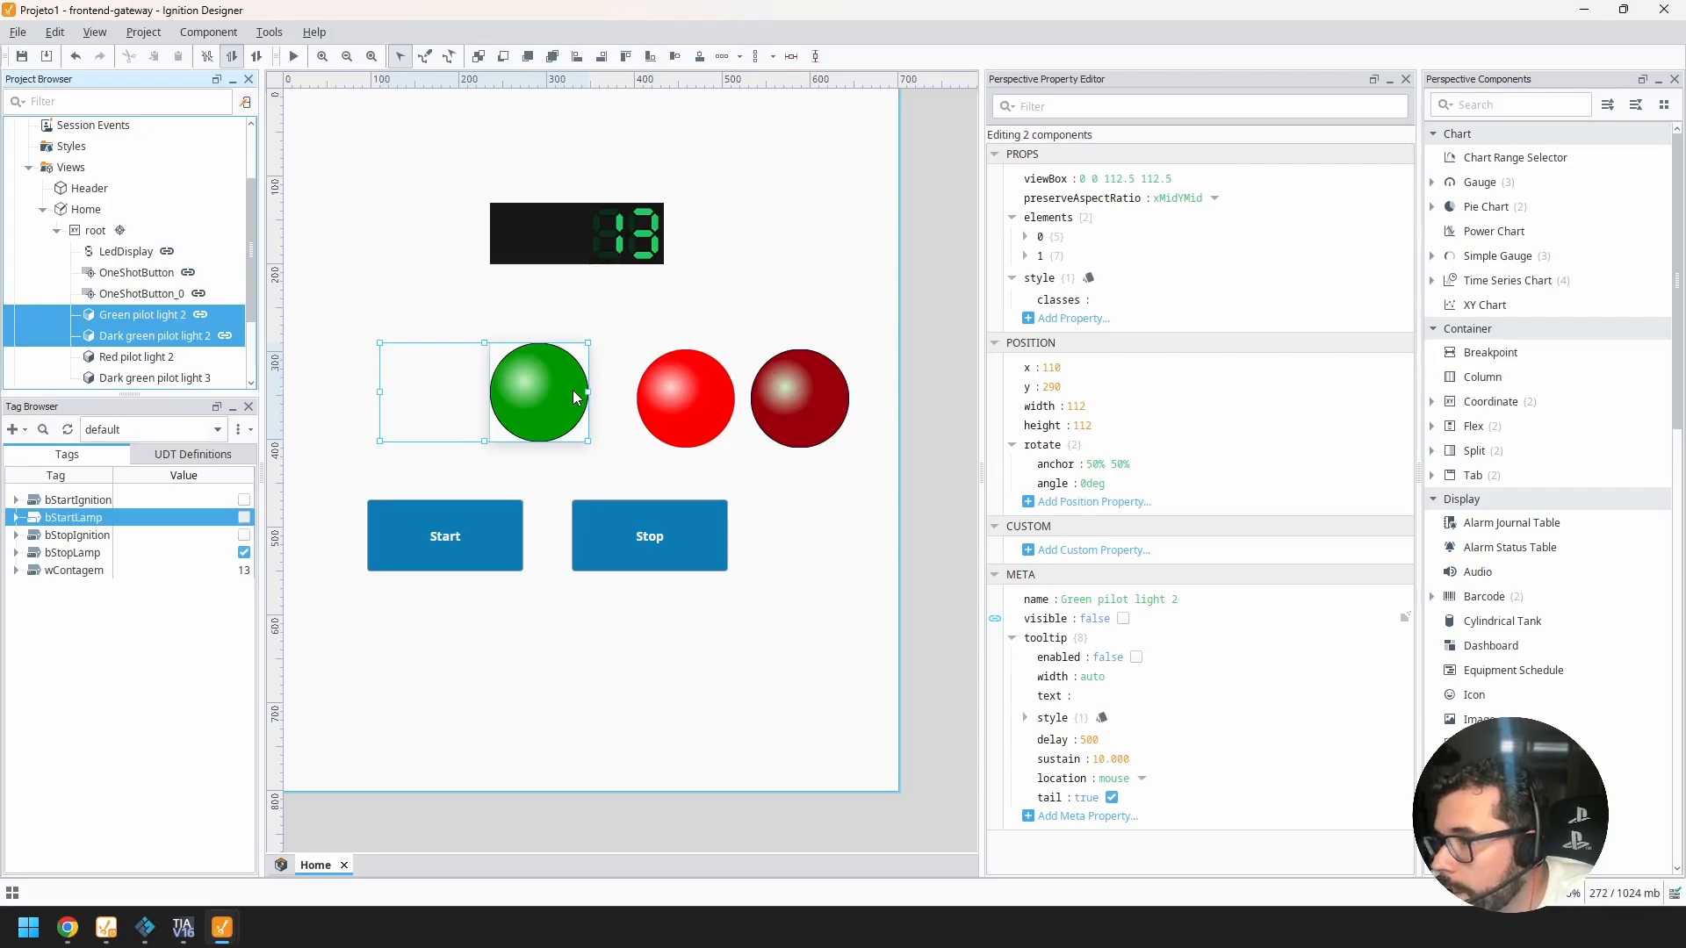
{"action": "left_click", "coordinate": [739, 57]}
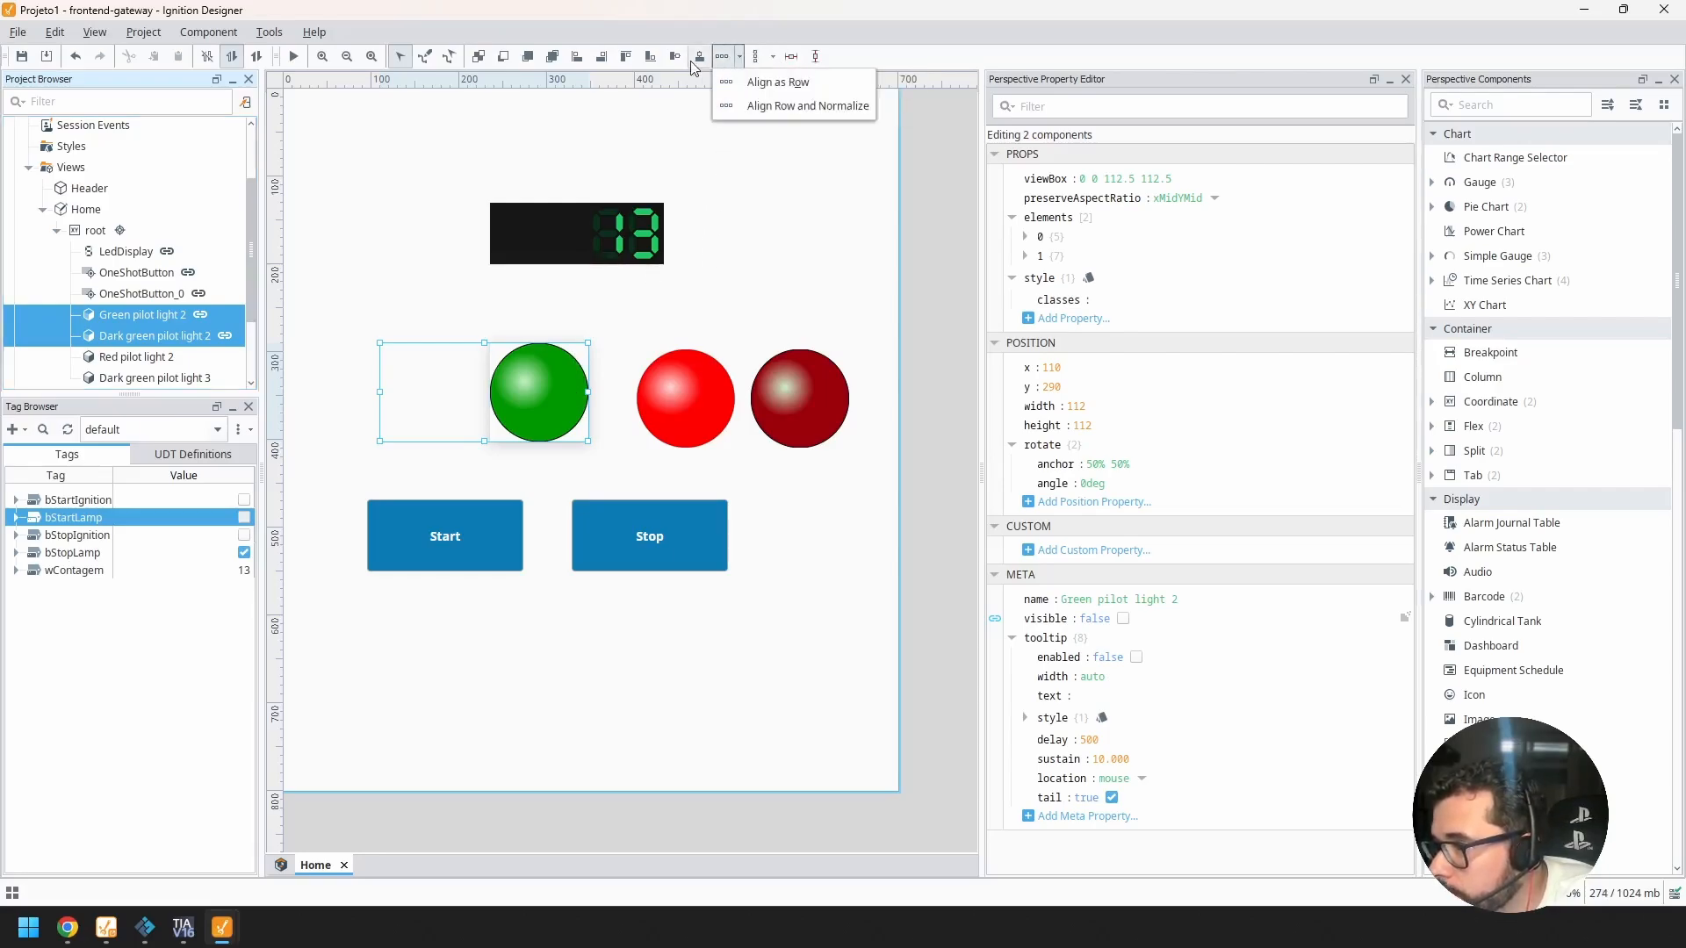
{"action": "left_click", "coordinate": [684, 35]}
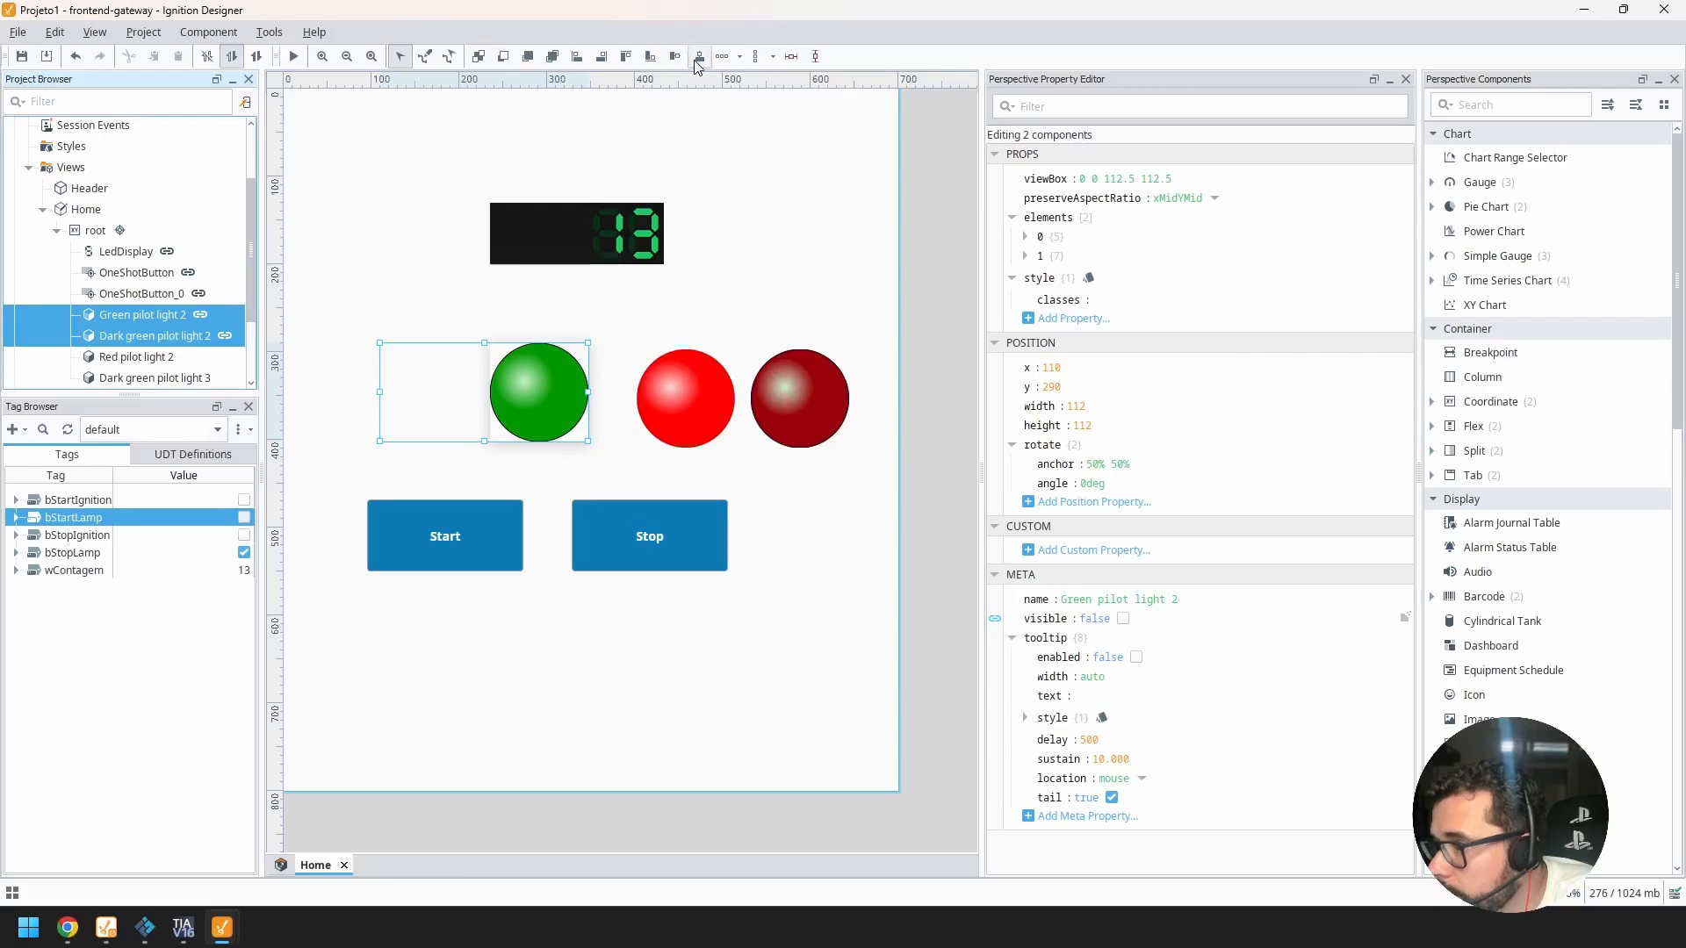
{"action": "left_click", "coordinate": [696, 60]}
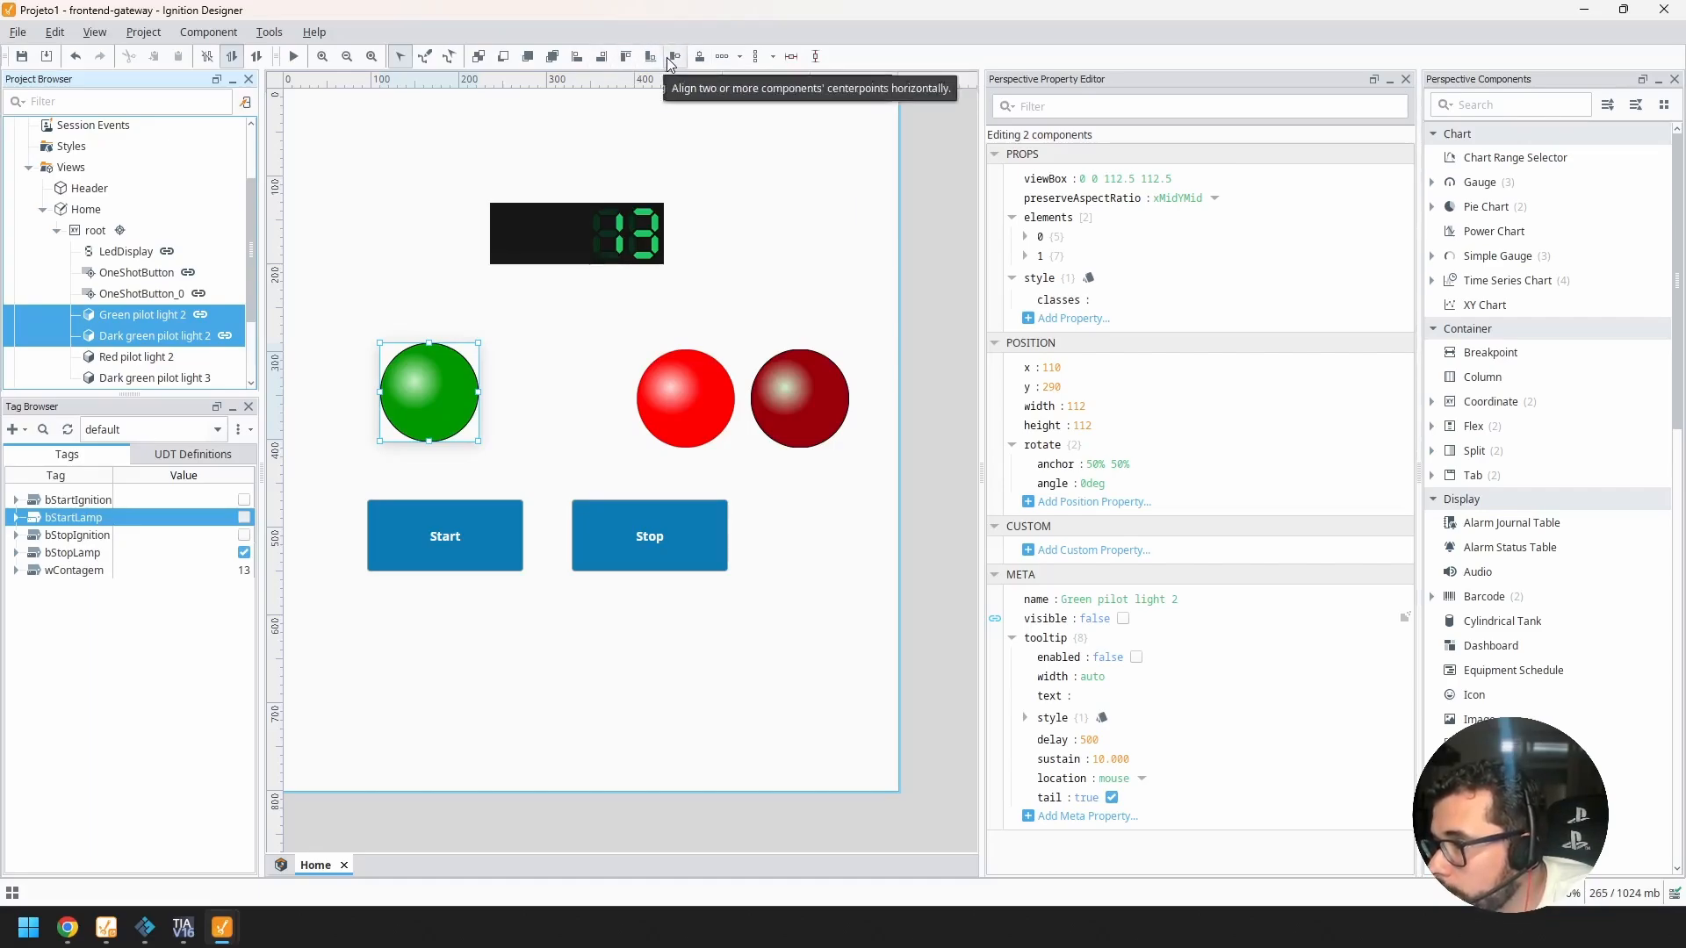
{"action": "left_click", "coordinate": [519, 379]}
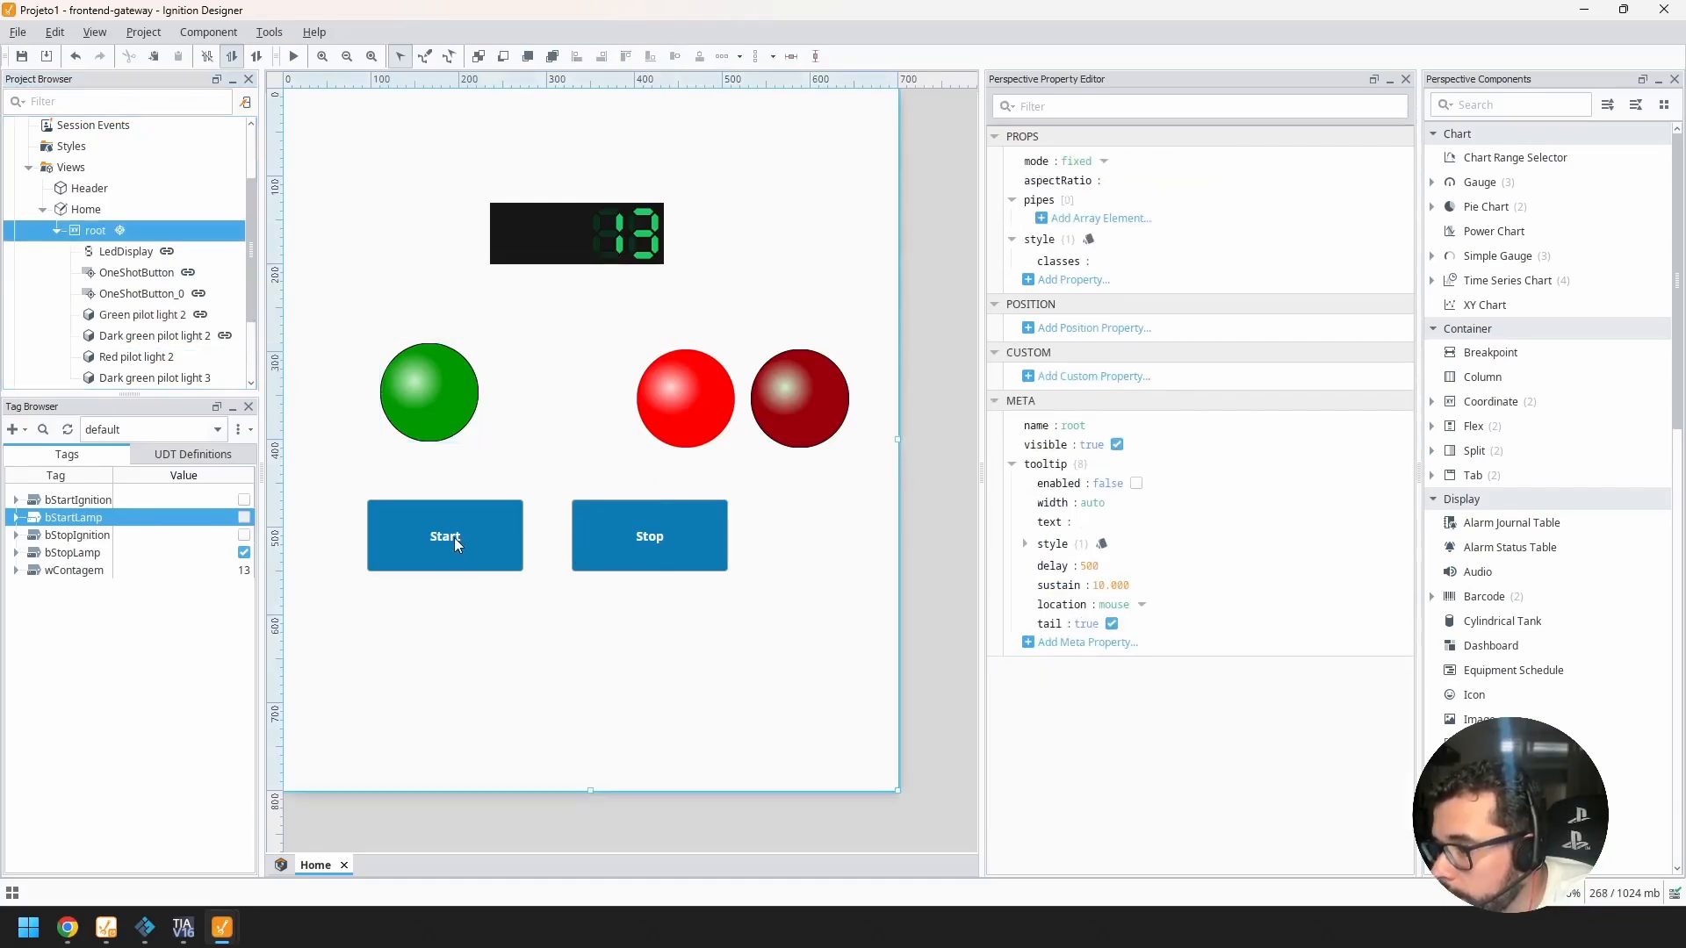
Step: Preview the view again, start and stop the conveyor to test the overlapped green lights, and return to design mode
{"action": "left_click", "coordinate": [292, 56]}
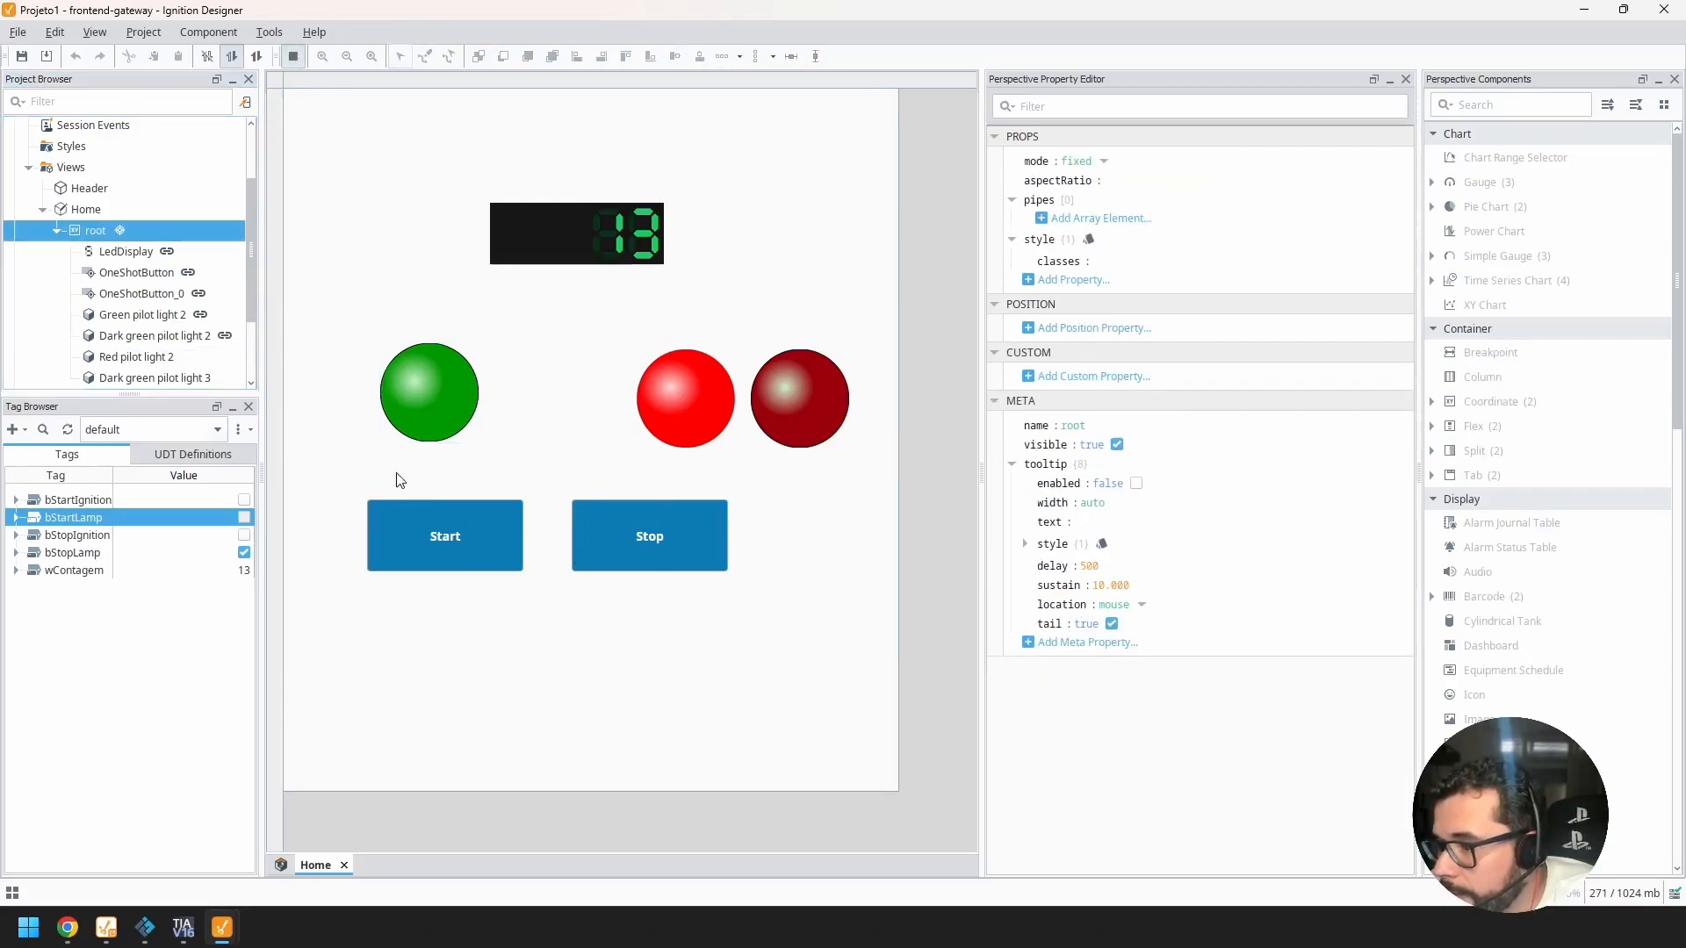
{"action": "left_click", "coordinate": [410, 527]}
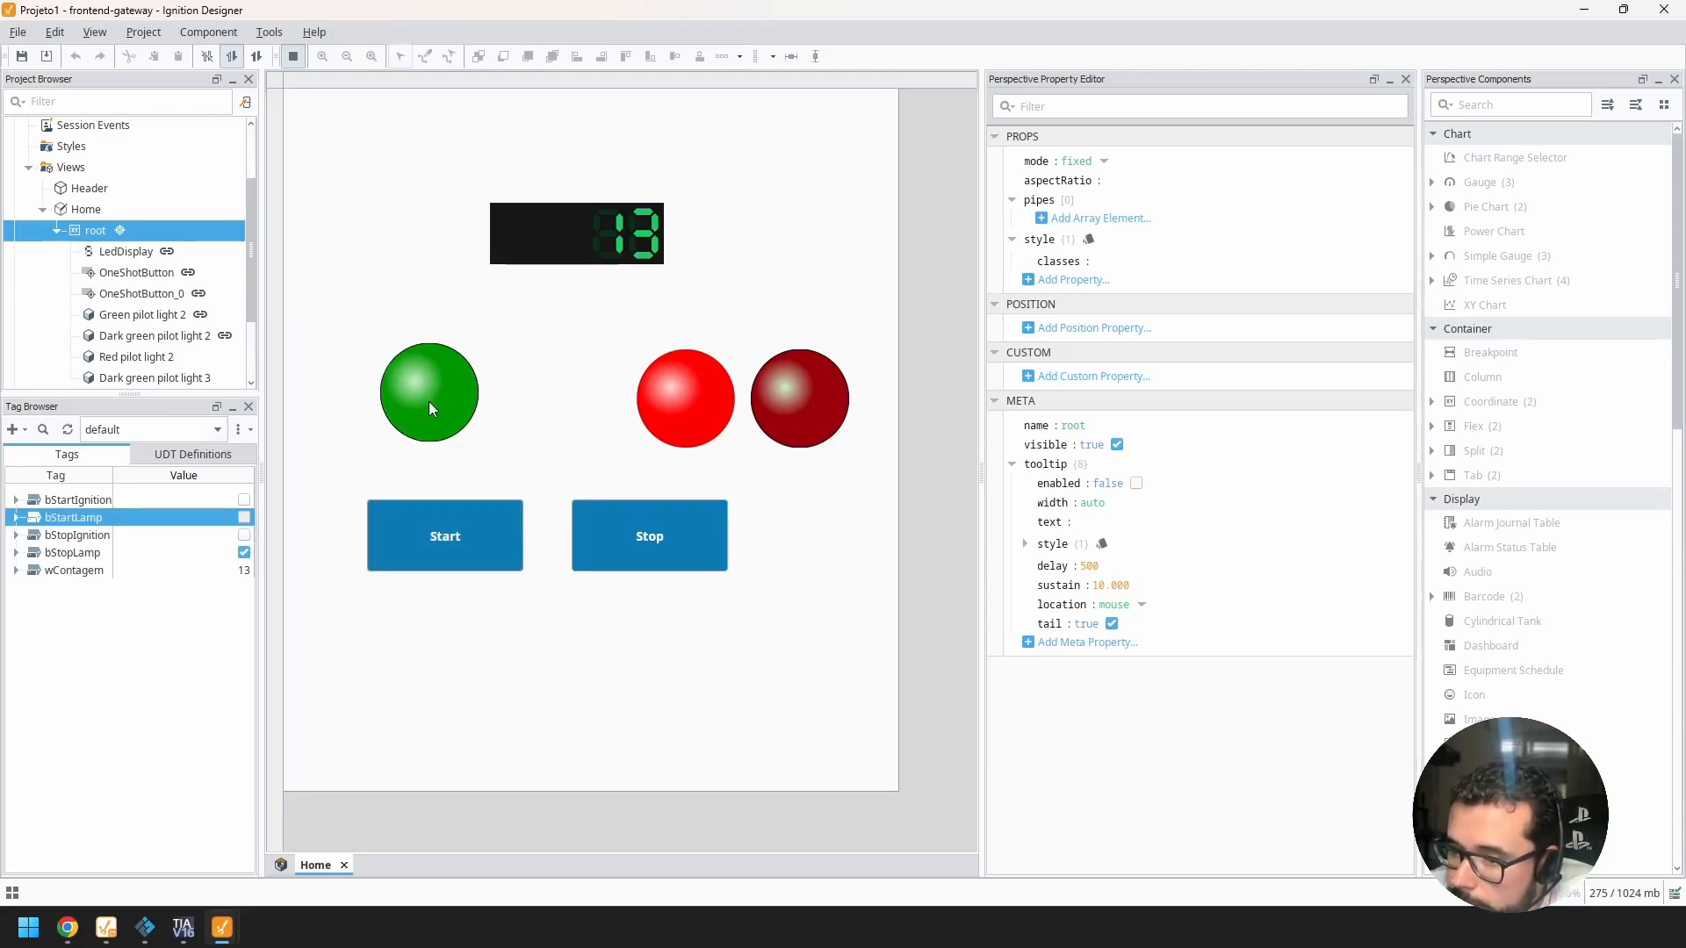
{"action": "left_click", "coordinate": [472, 536]}
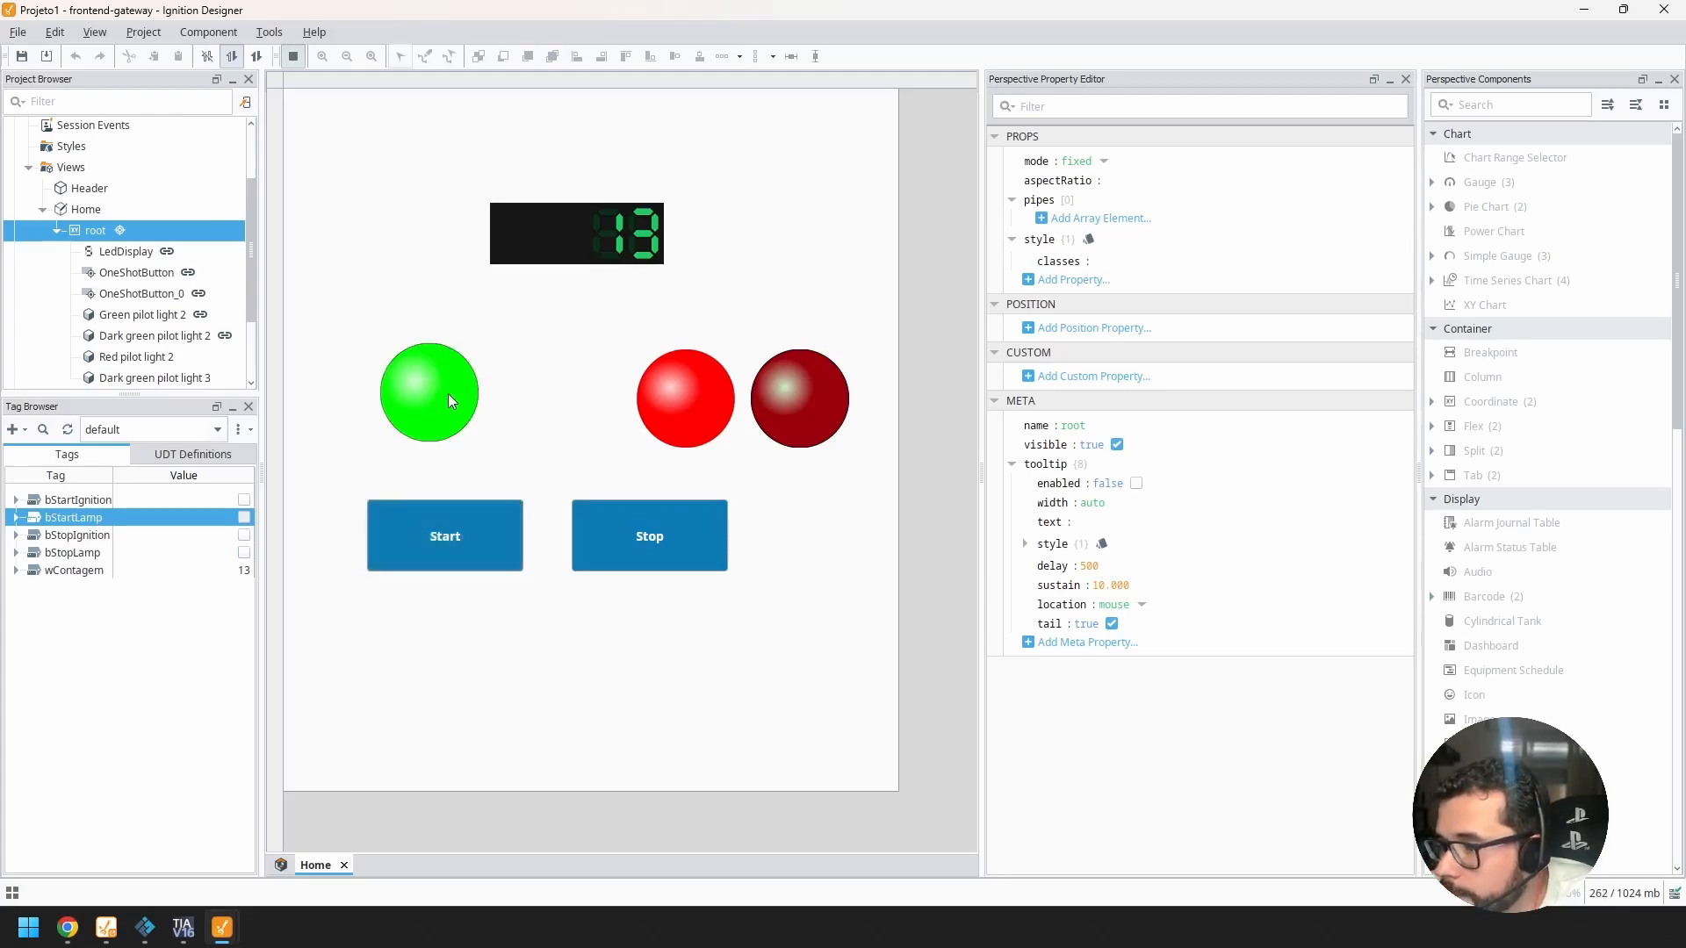
{"action": "left_click", "coordinate": [647, 544]}
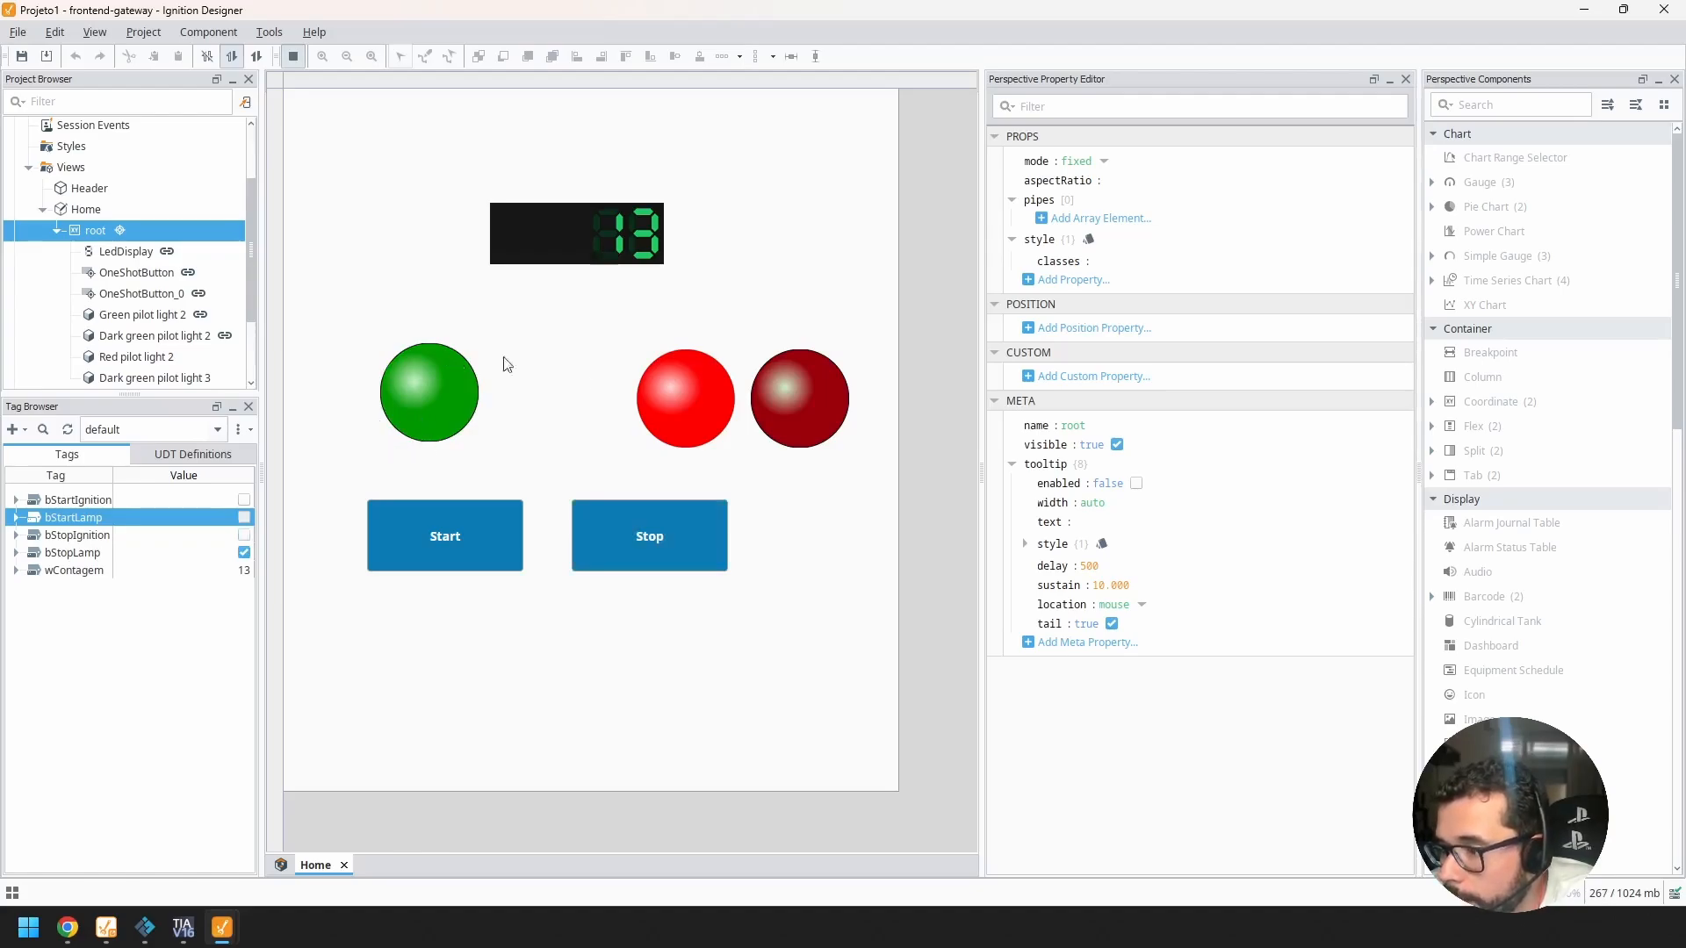
{"action": "left_click", "coordinate": [294, 56]}
Step: Shift the bright red pilot light slightly to about x 394 and bind its visible property to the bStopLamp tag
{"action": "left_click", "coordinate": [675, 442]}
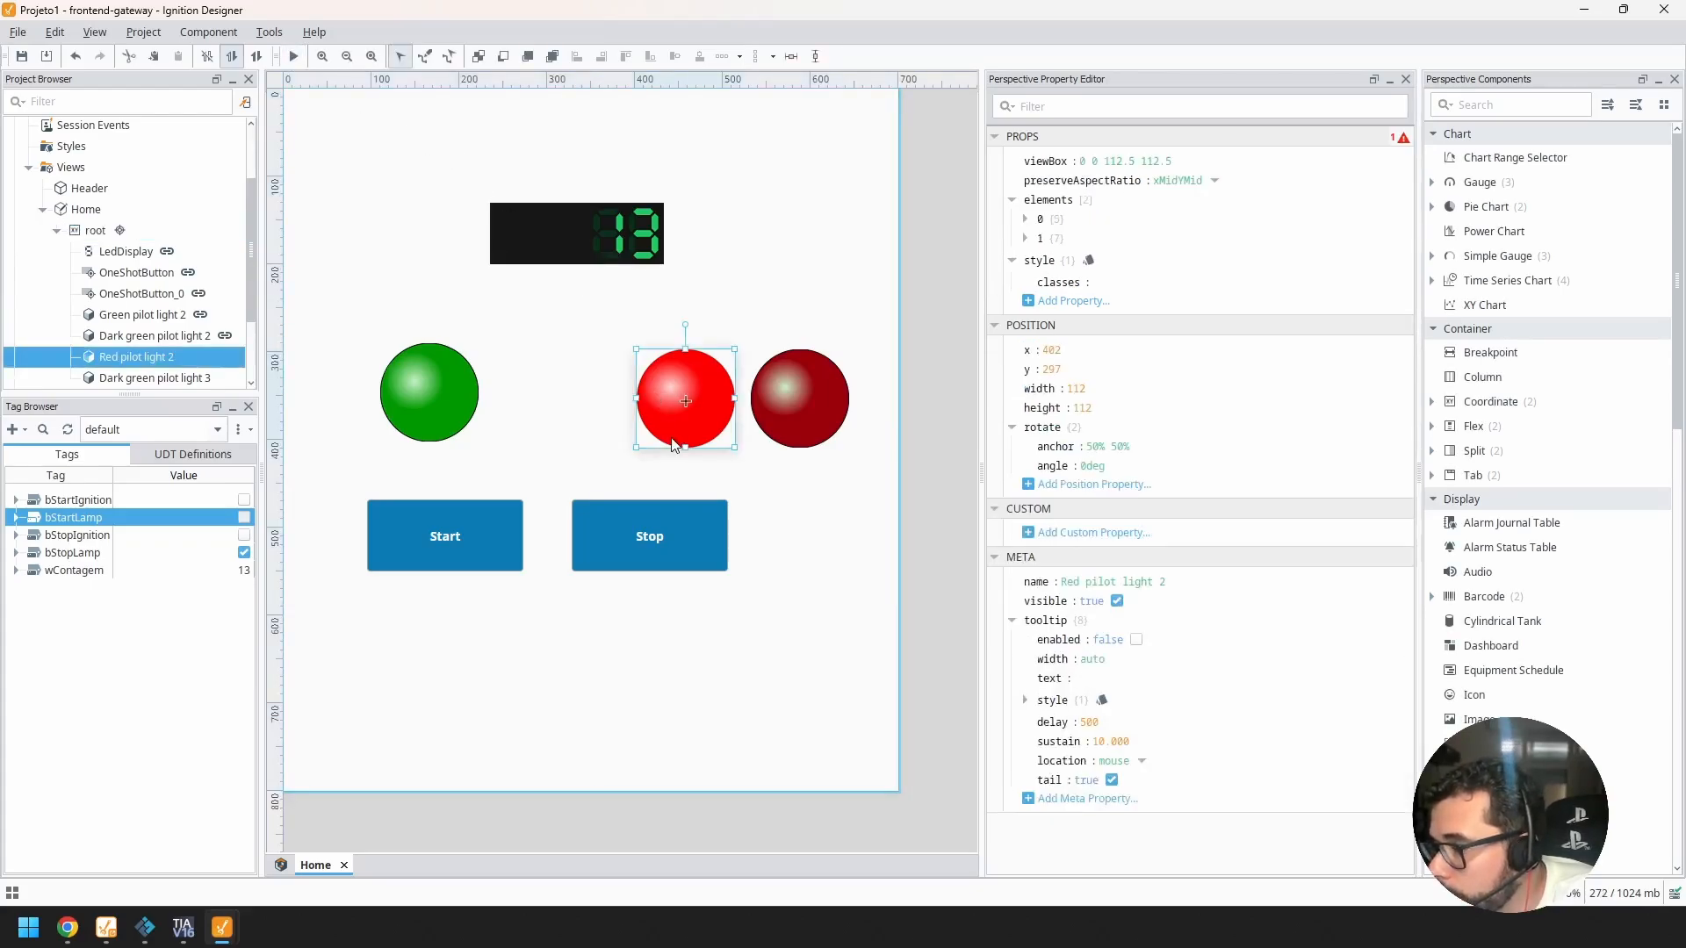
{"action": "left_click_drag", "start_coordinate": [651, 409], "coordinate": [645, 409]}
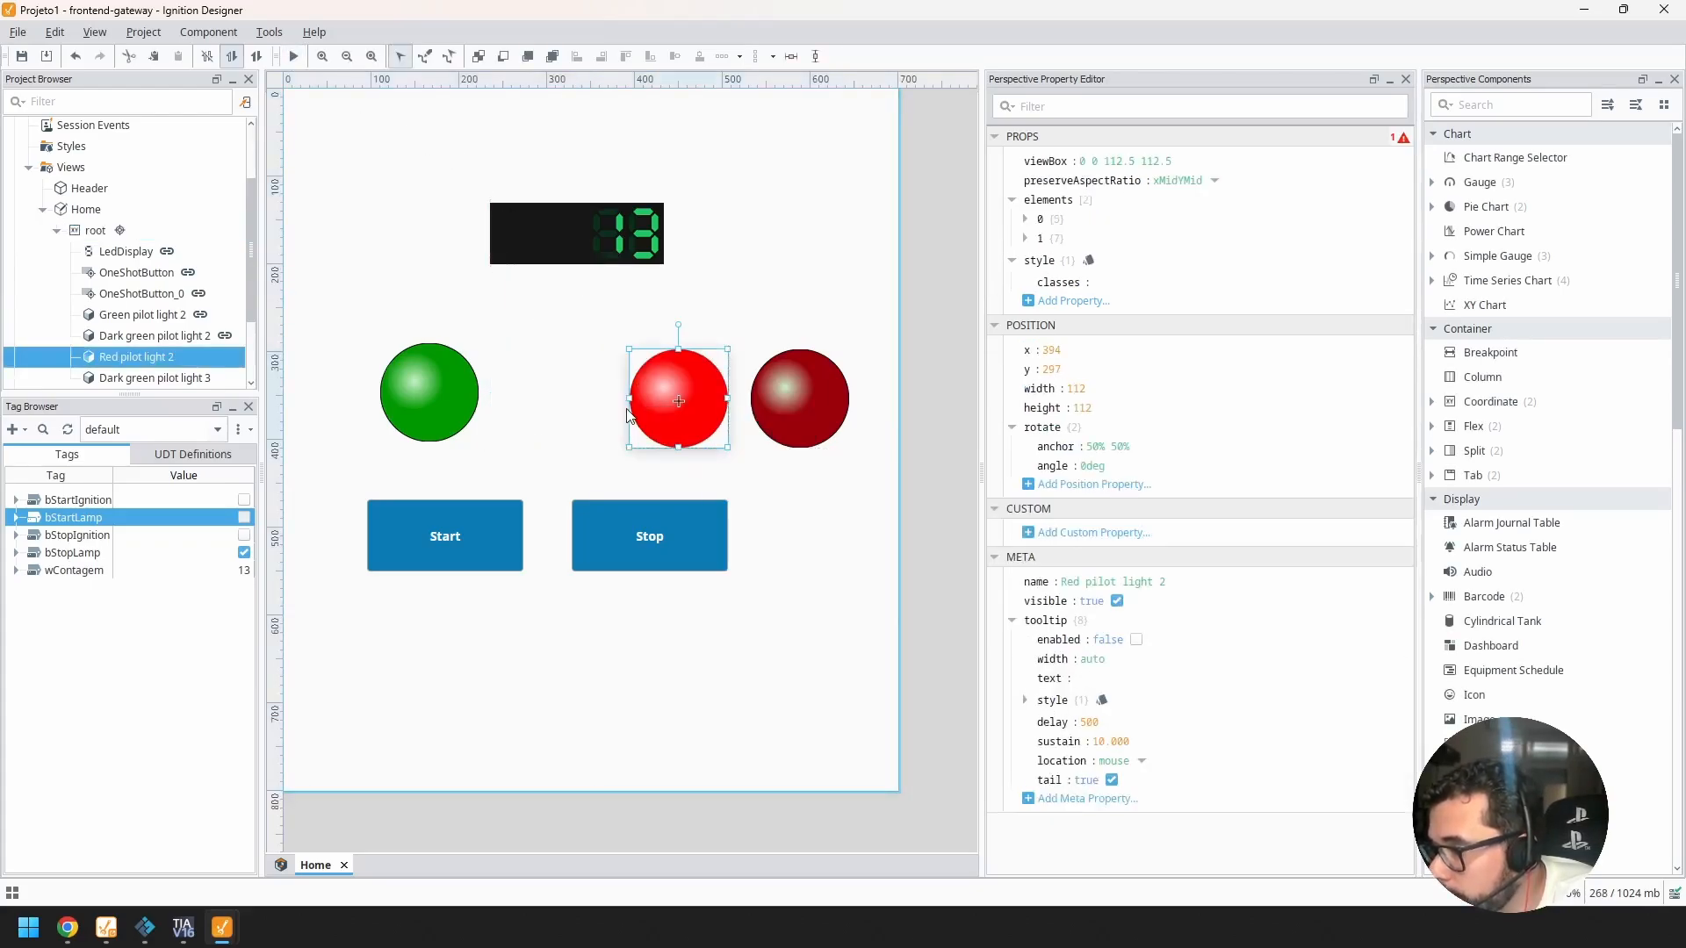
{"action": "left_click", "coordinate": [83, 553]}
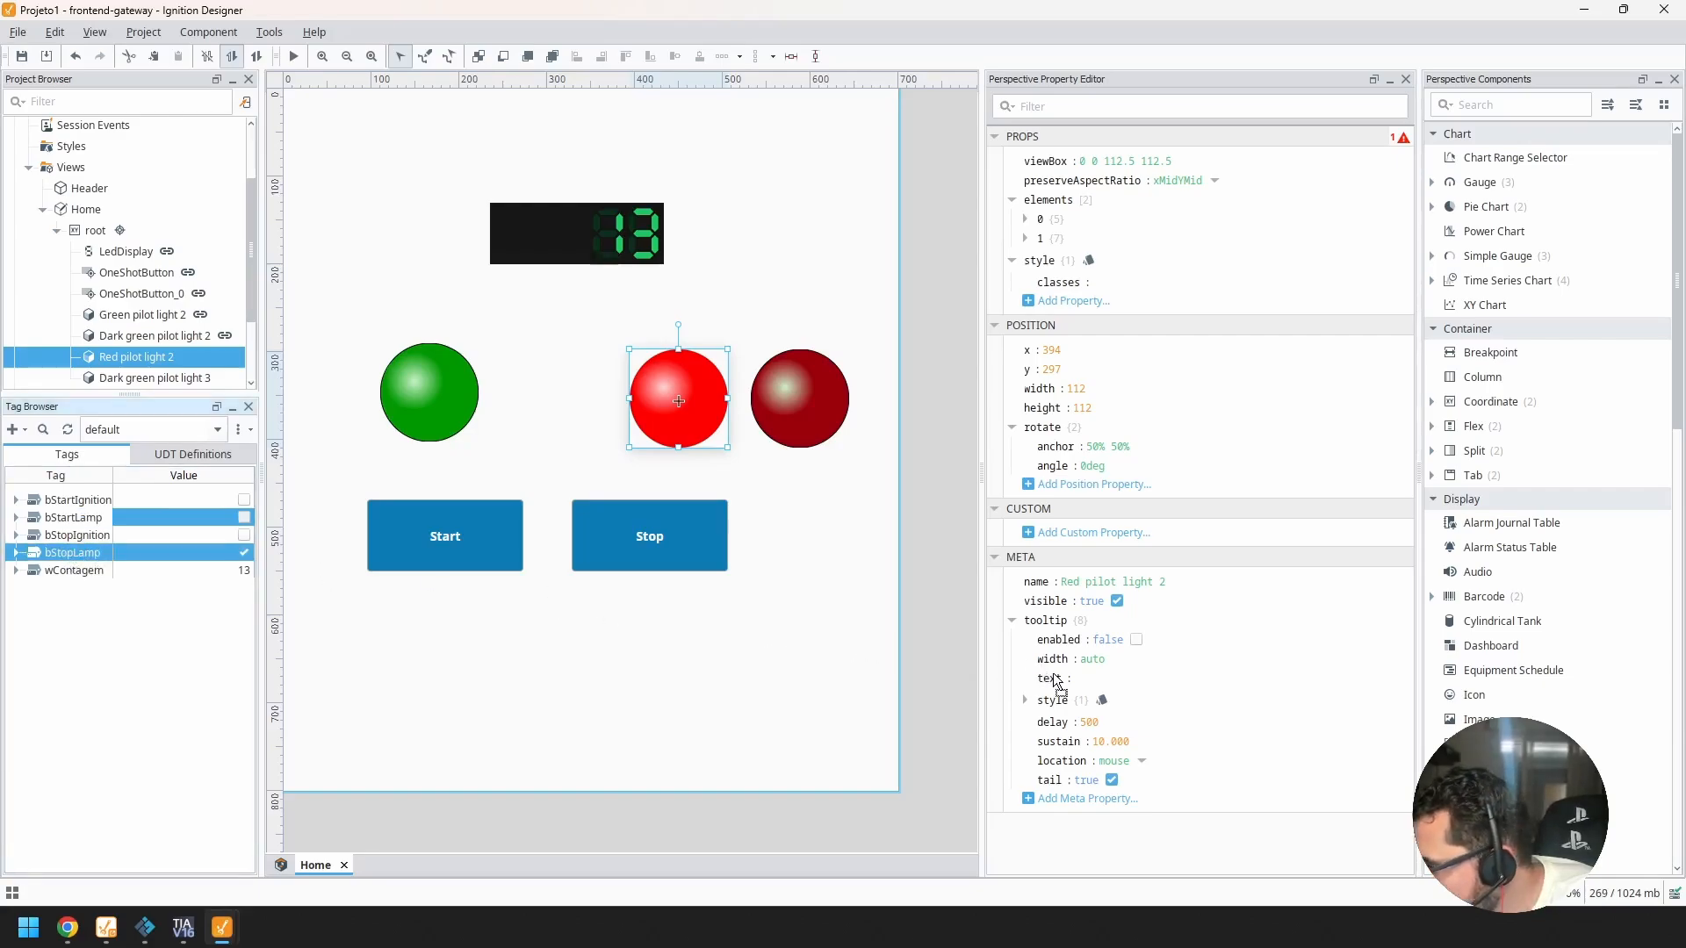
{"action": "left_click_drag", "start_coordinate": [1057, 682], "coordinate": [1057, 603]}
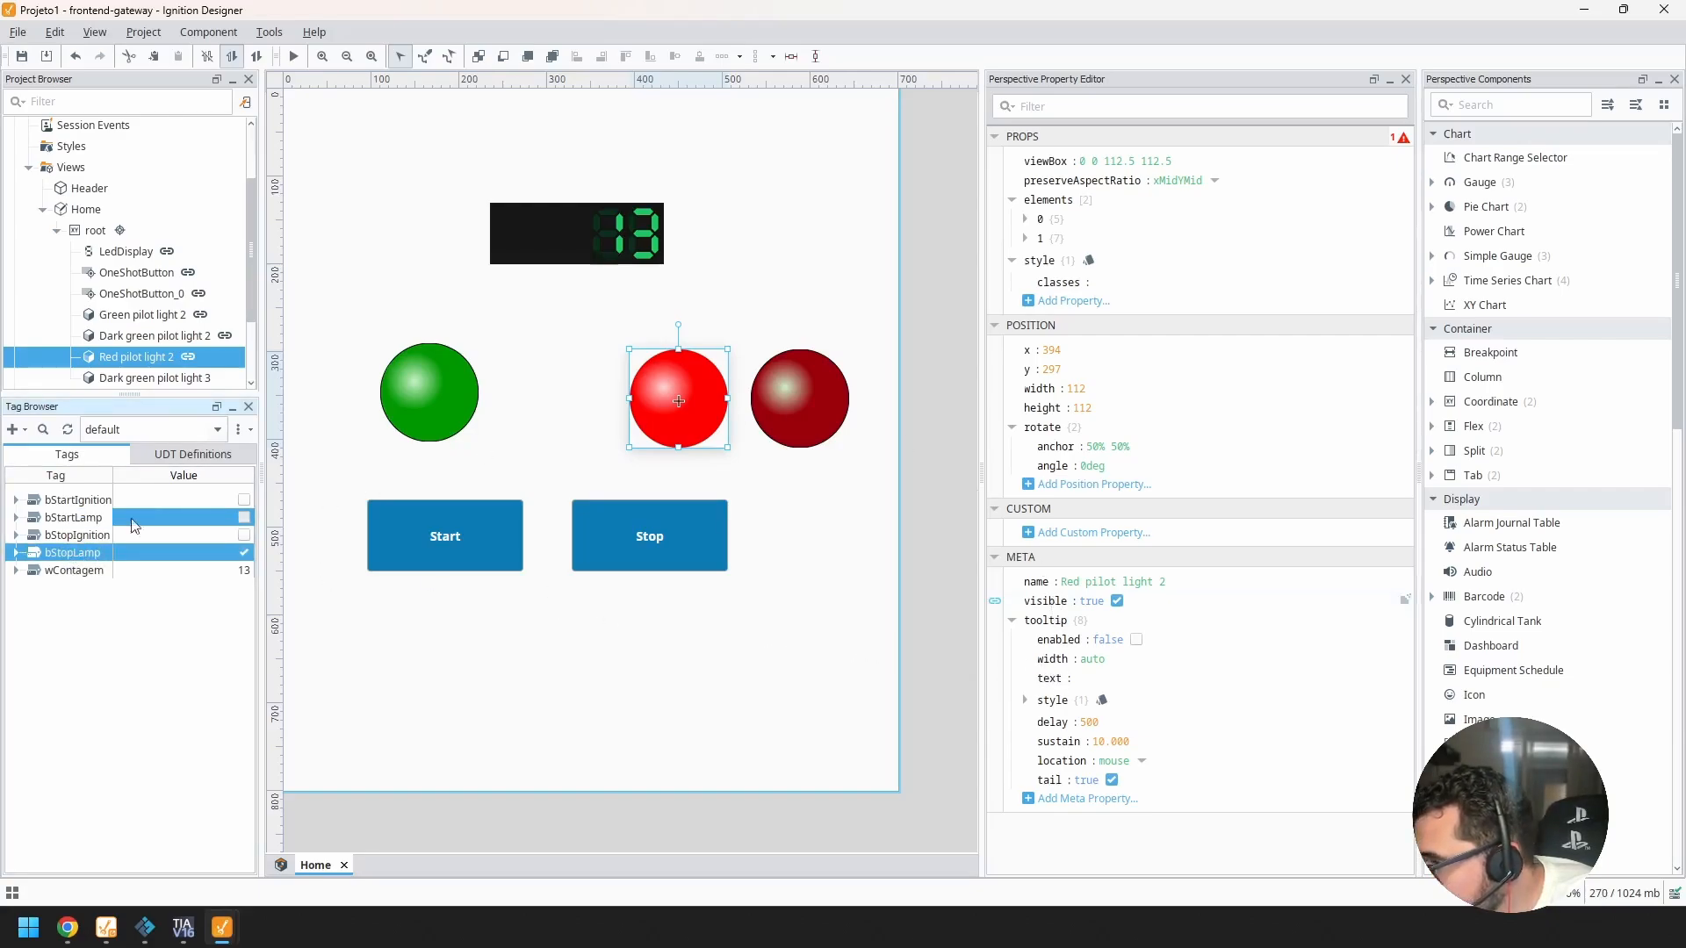
Step: Bind the dark red pilot light's visible property to the bStopLamp tag and open that binding for editing
{"action": "left_click", "coordinate": [785, 397]}
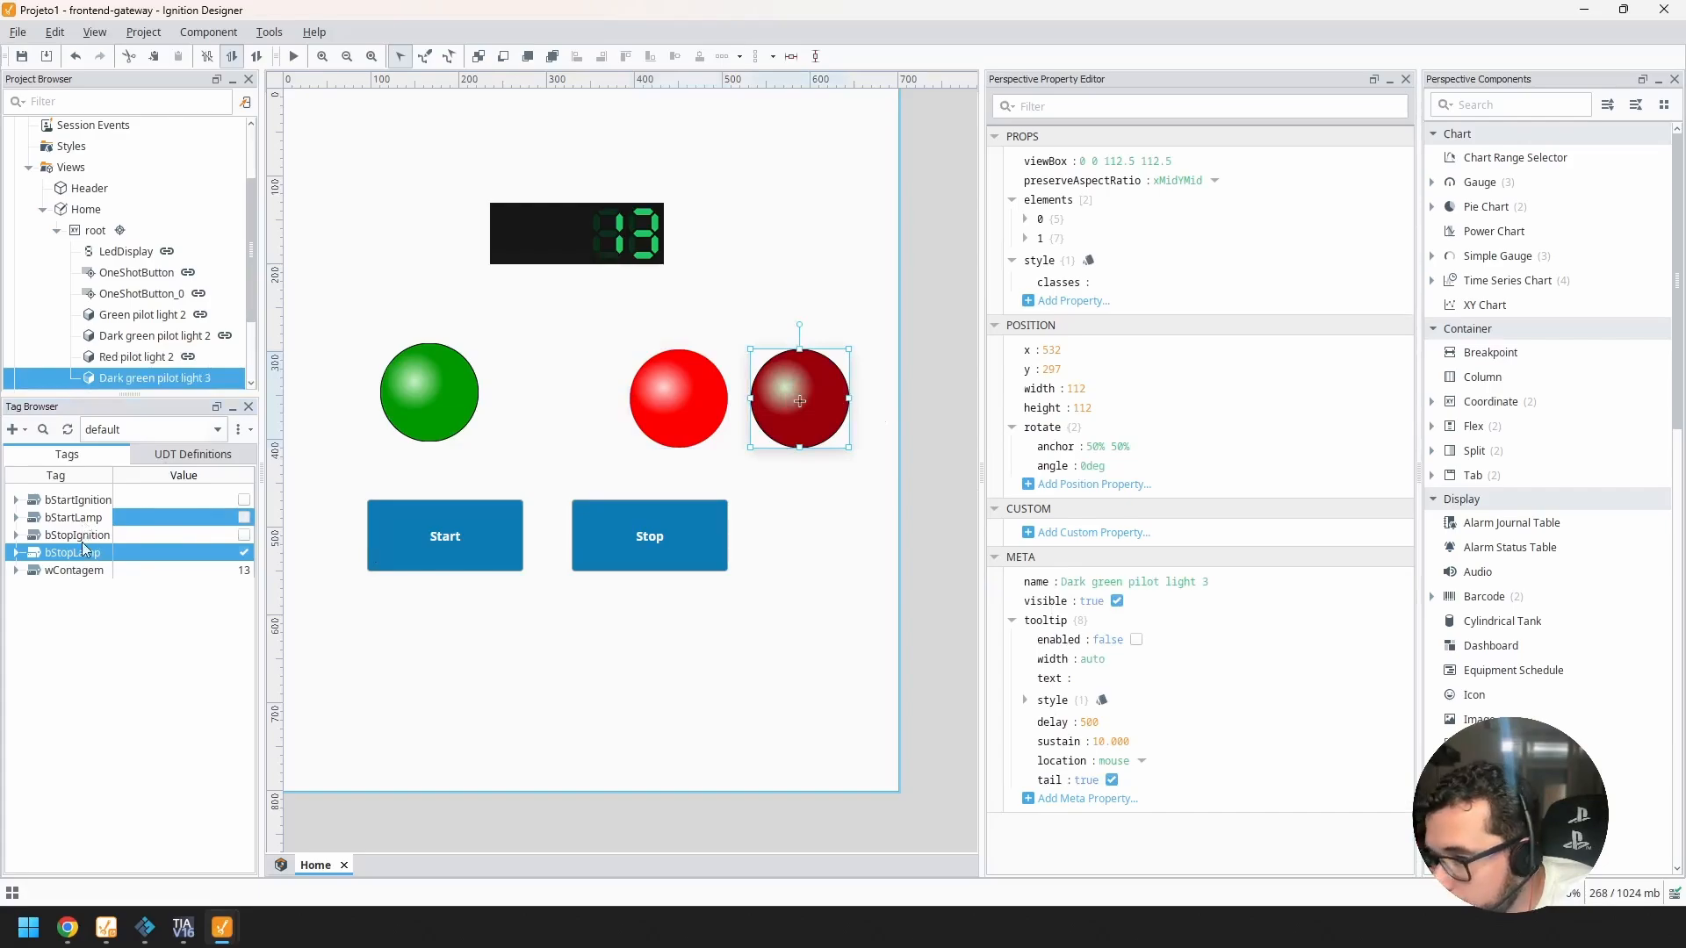
{"action": "left_click", "coordinate": [91, 555]}
{"action": "left_click_drag", "start_coordinate": [88, 552], "coordinate": [997, 609]}
{"action": "left_click", "coordinate": [995, 604]}
Step: Add an Expression transform of !{value} to the dark red light's bStopLamp binding and confirm it
{"action": "left_click", "coordinate": [909, 402]}
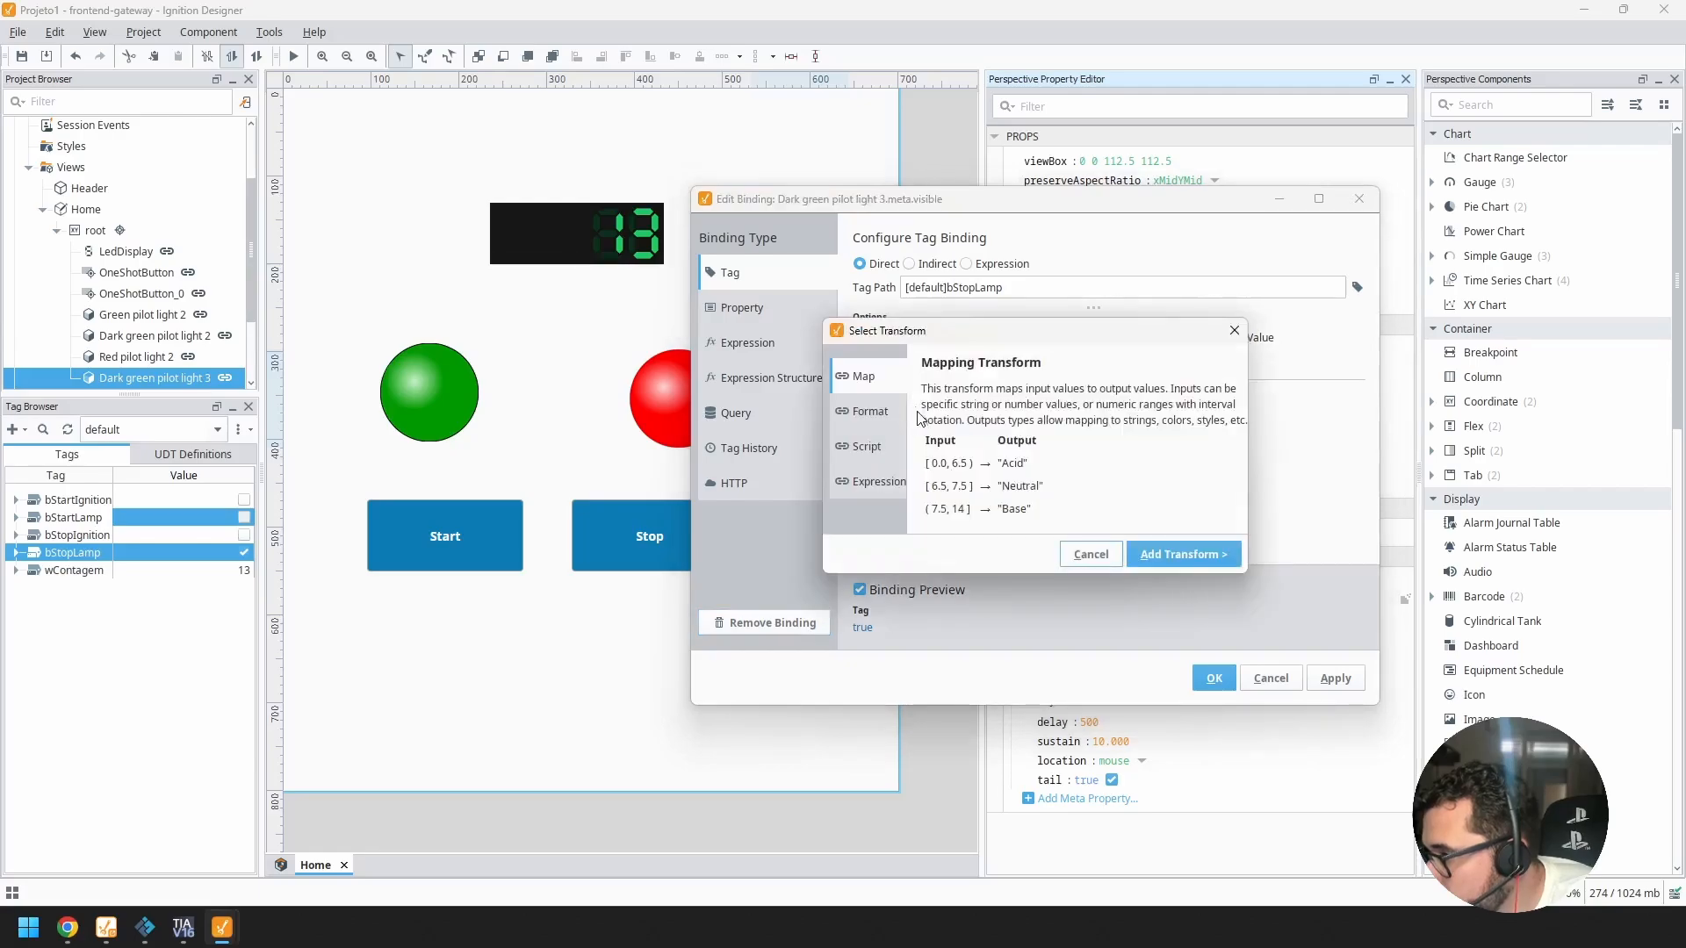
{"action": "left_click", "coordinate": [878, 482]}
{"action": "left_click", "coordinate": [1168, 554]}
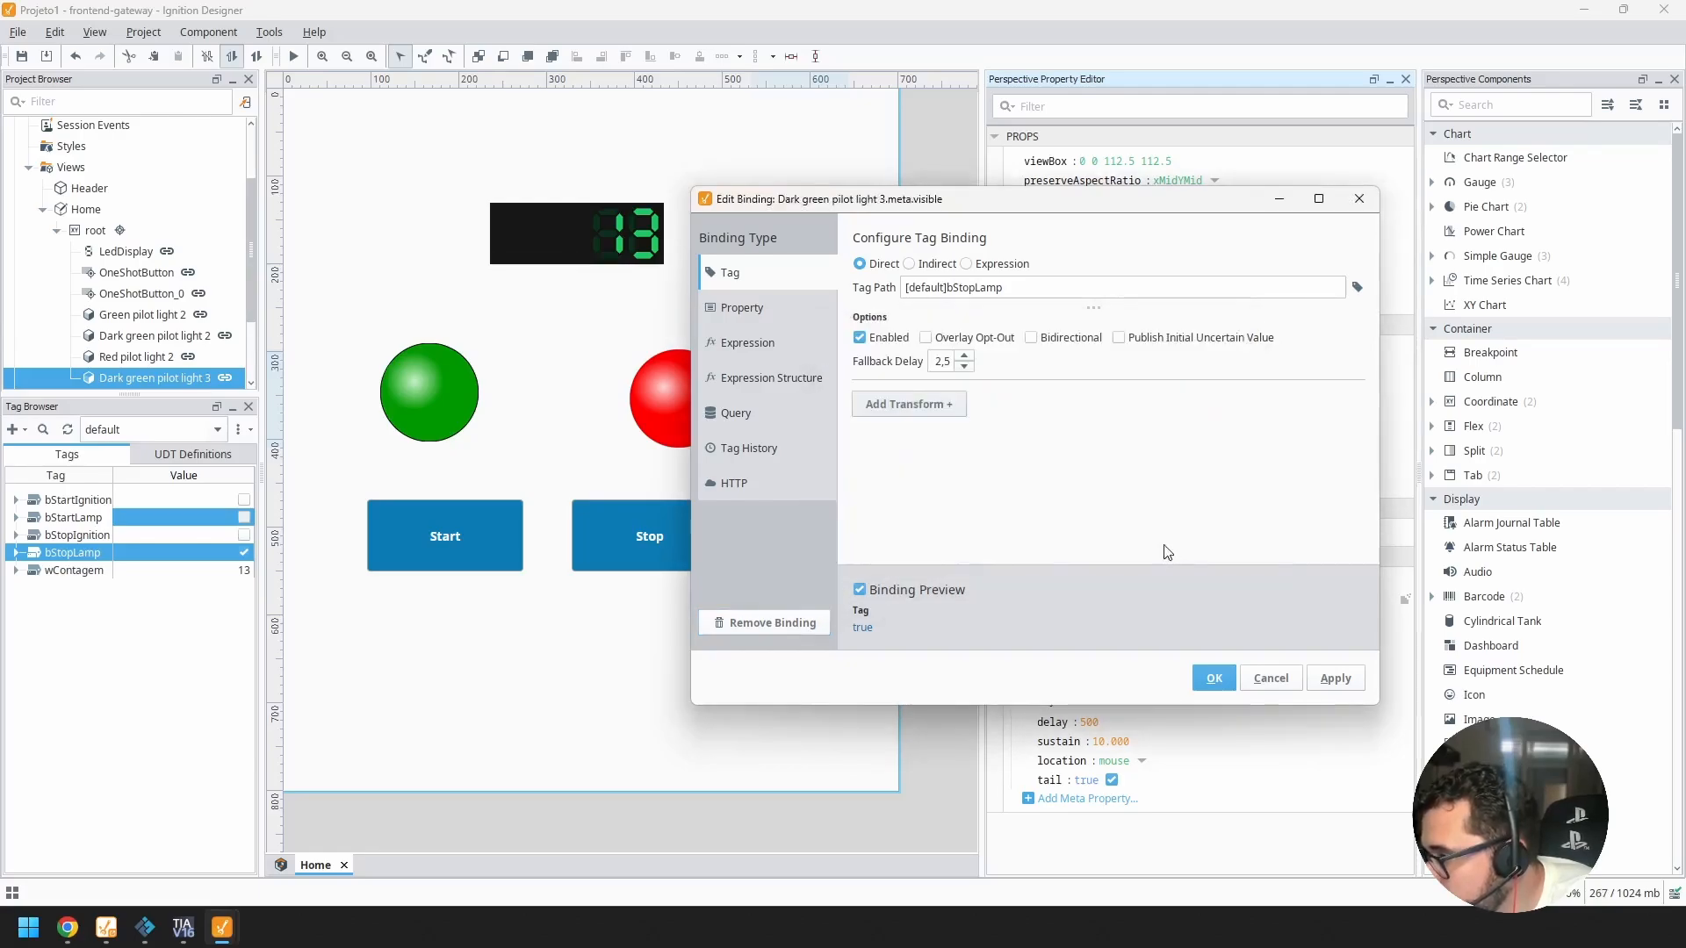
{"action": "left_click", "coordinate": [1004, 474]}
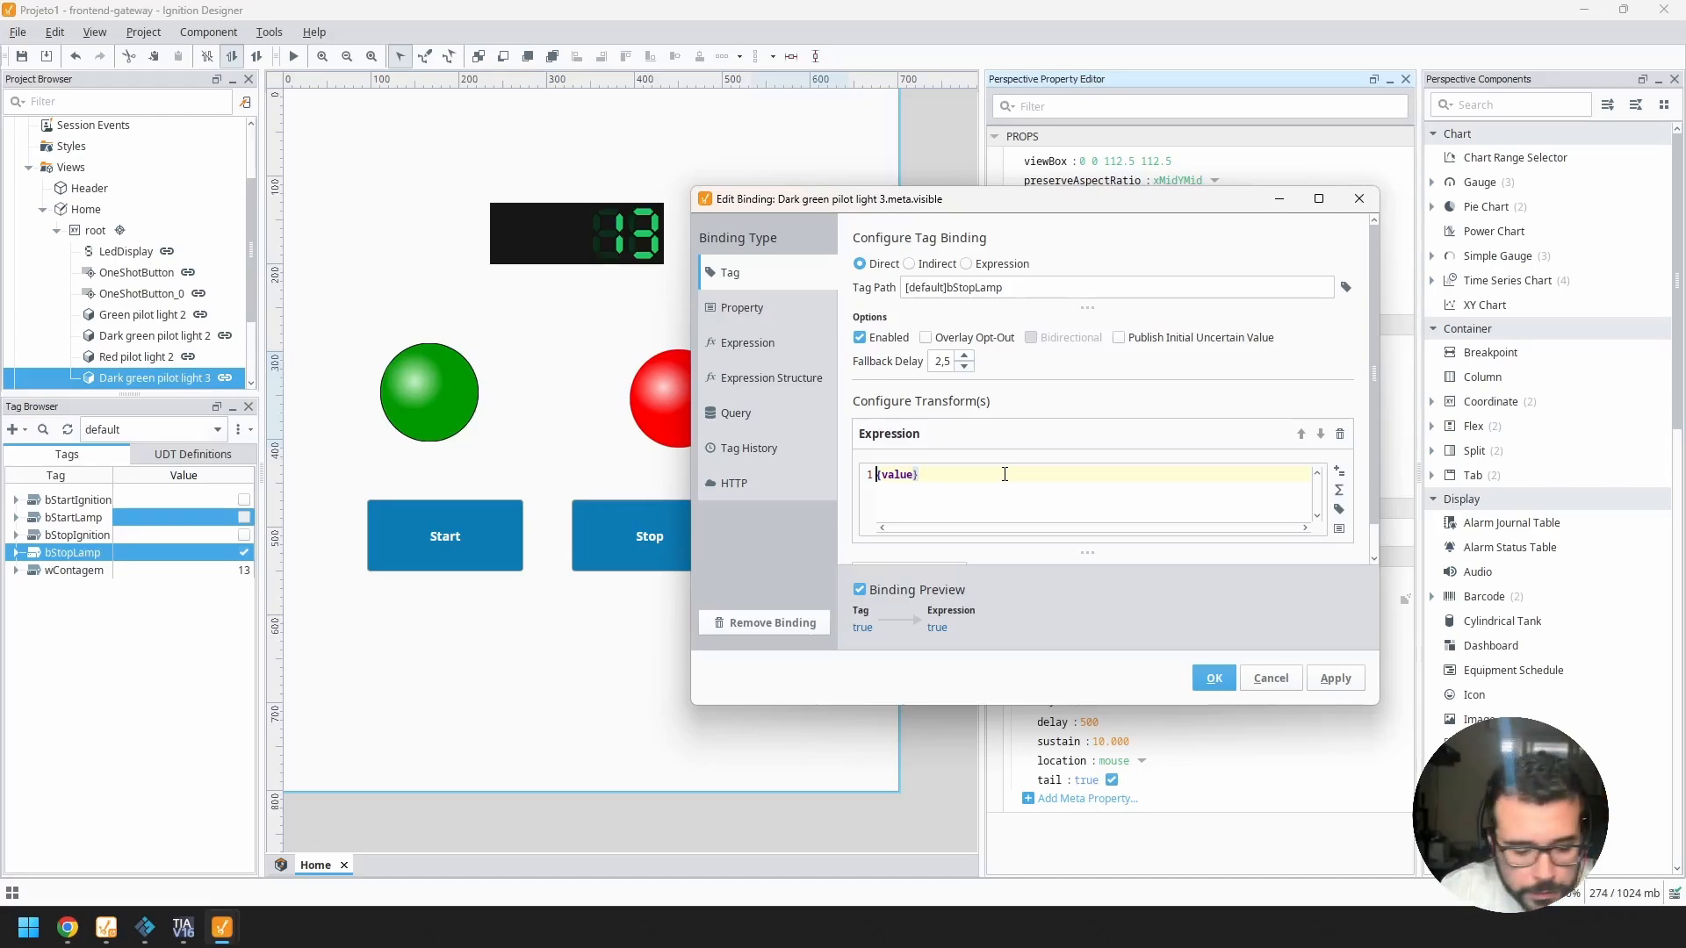
{"action": "type", "text": "!"}
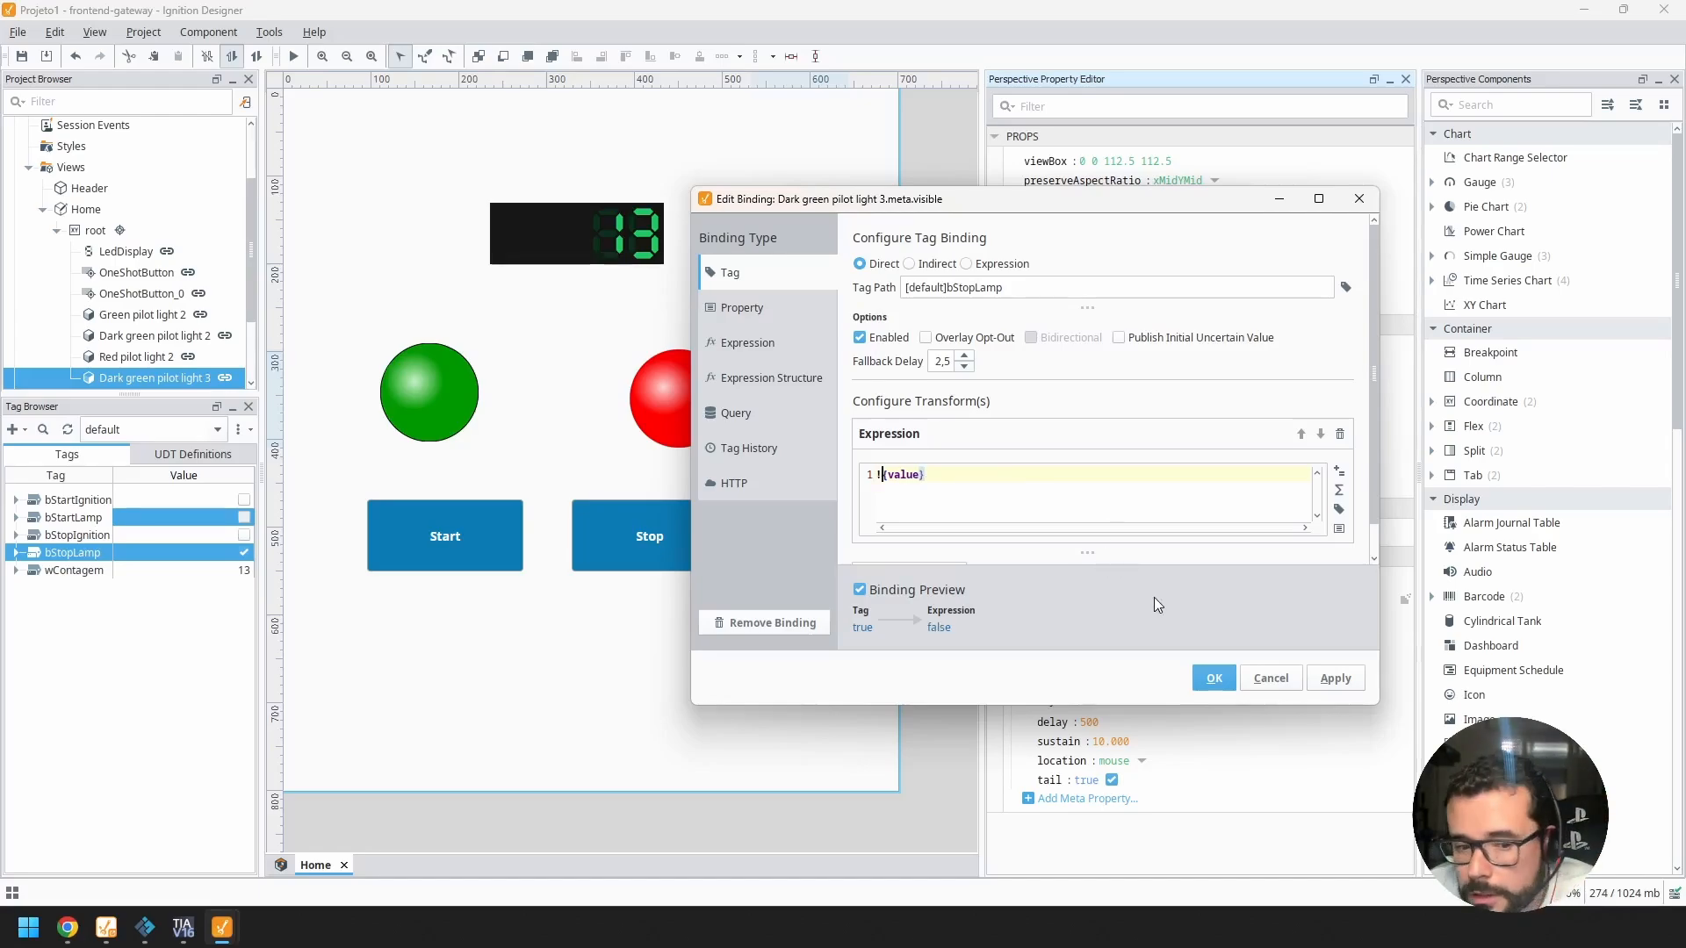
{"action": "left_click", "coordinate": [1216, 679]}
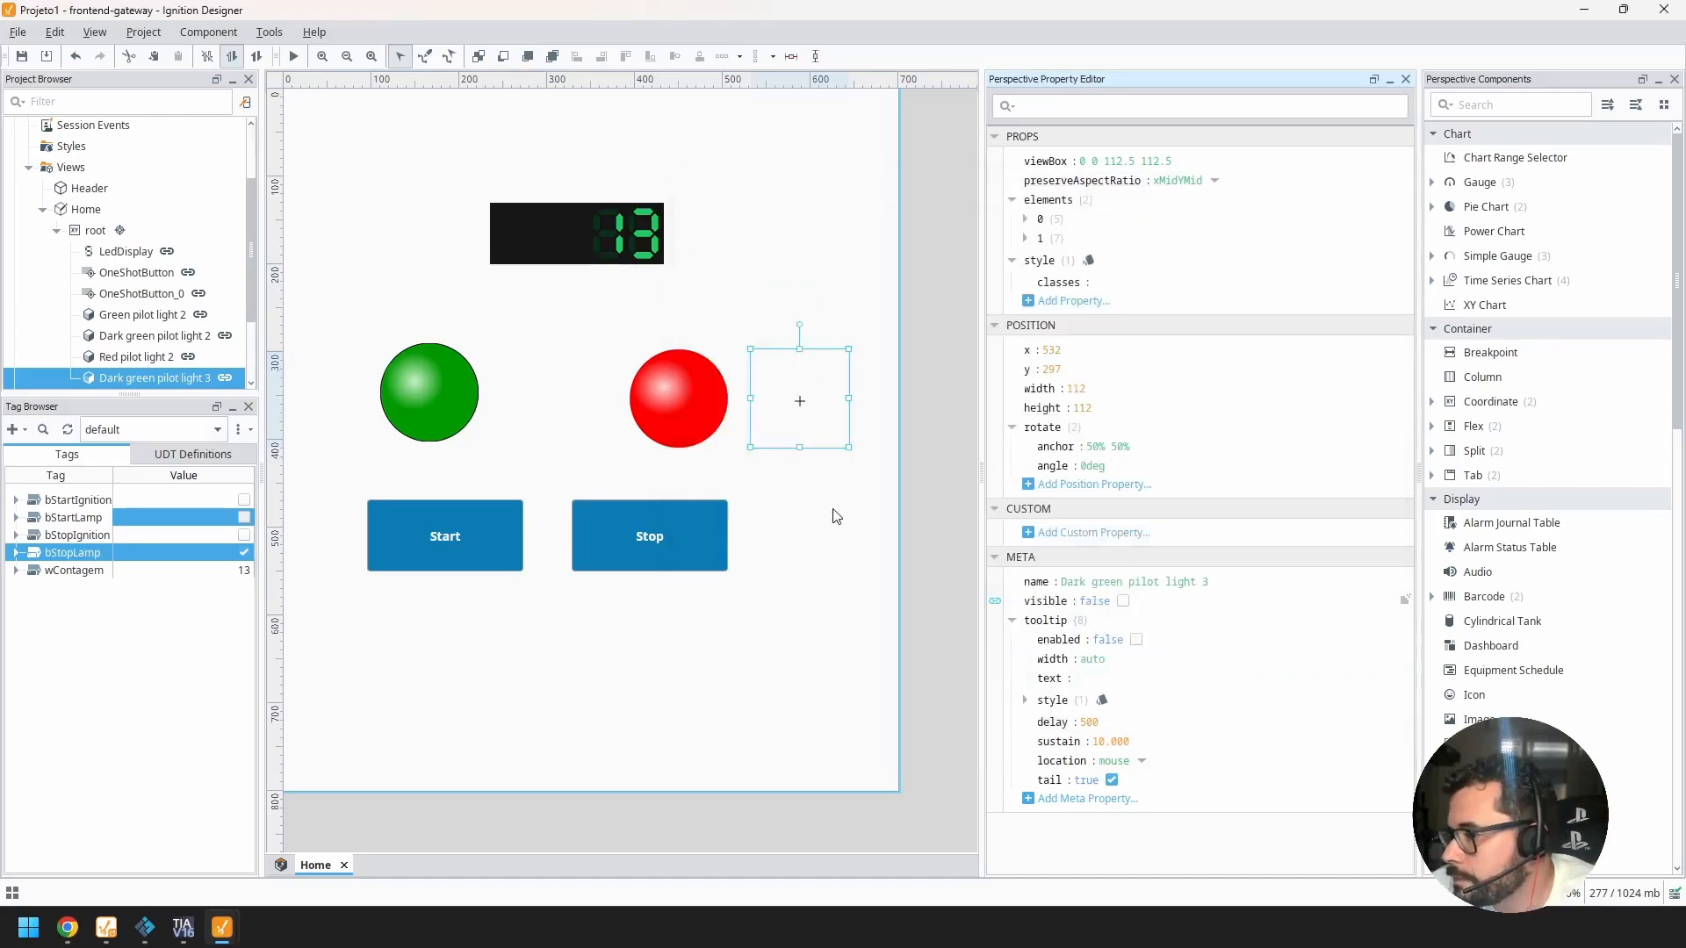
Step: Align the bright and dark red pilot lights on top of each other and move the pair above the Stop button to x 361, y 290
{"action": "left_click", "coordinate": [703, 404]}
{"action": "left_click", "coordinate": [769, 409]}
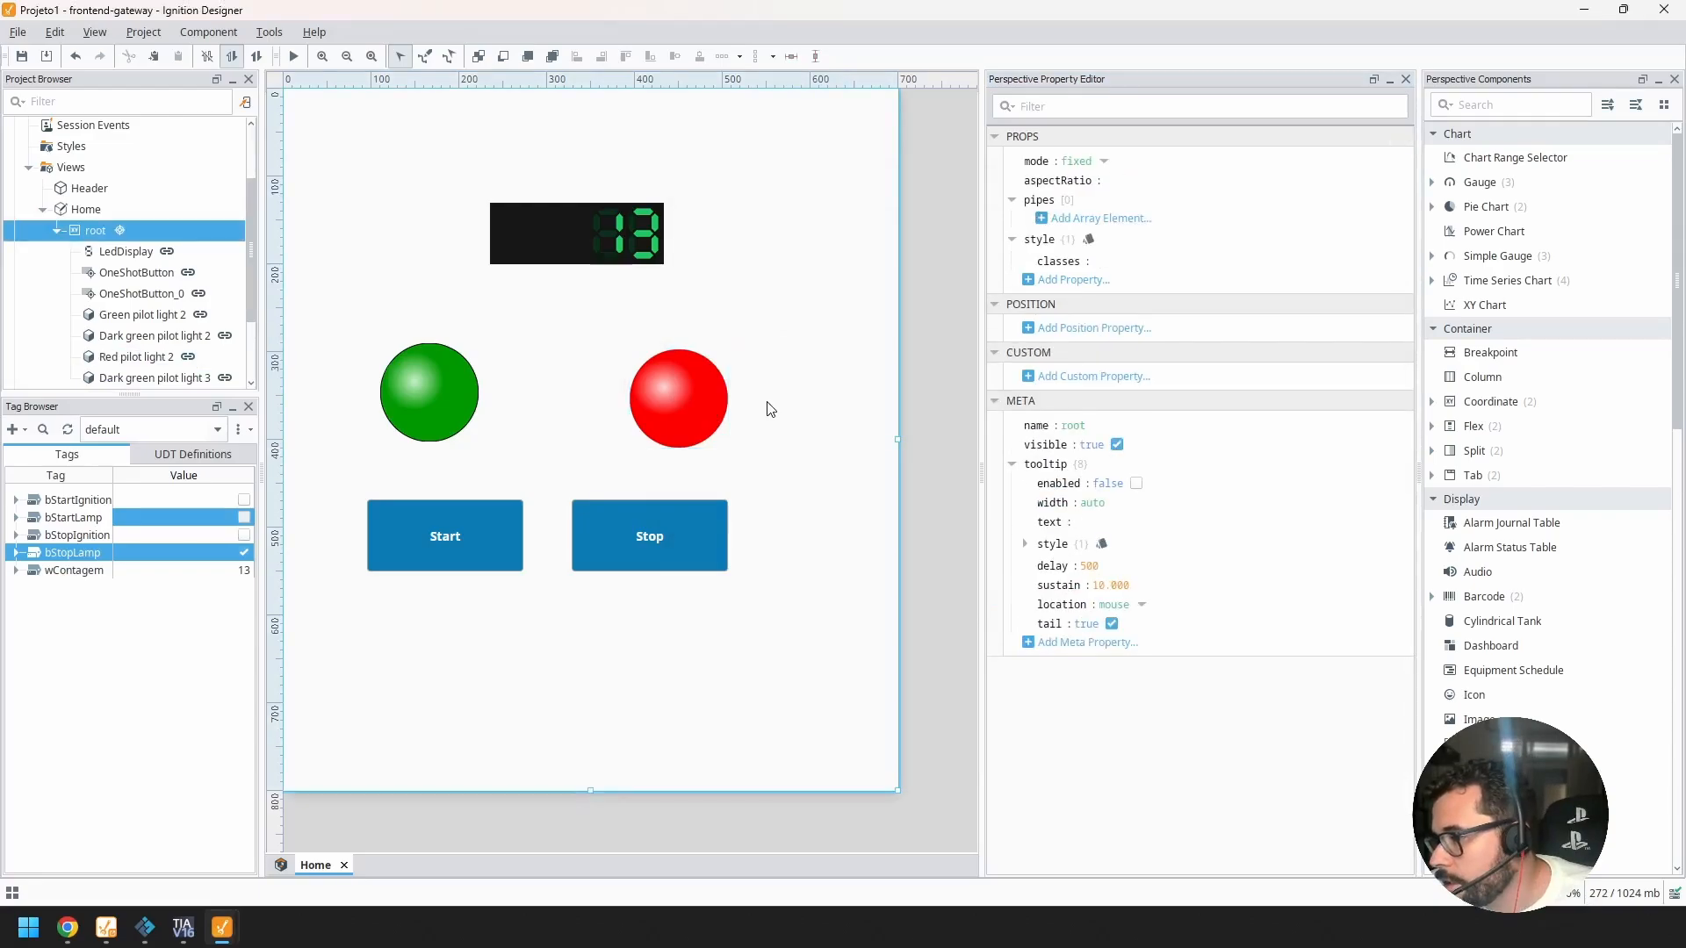
{"action": "scroll", "coordinate": [145, 349], "scroll_direction": "down", "scroll_amount": 2}
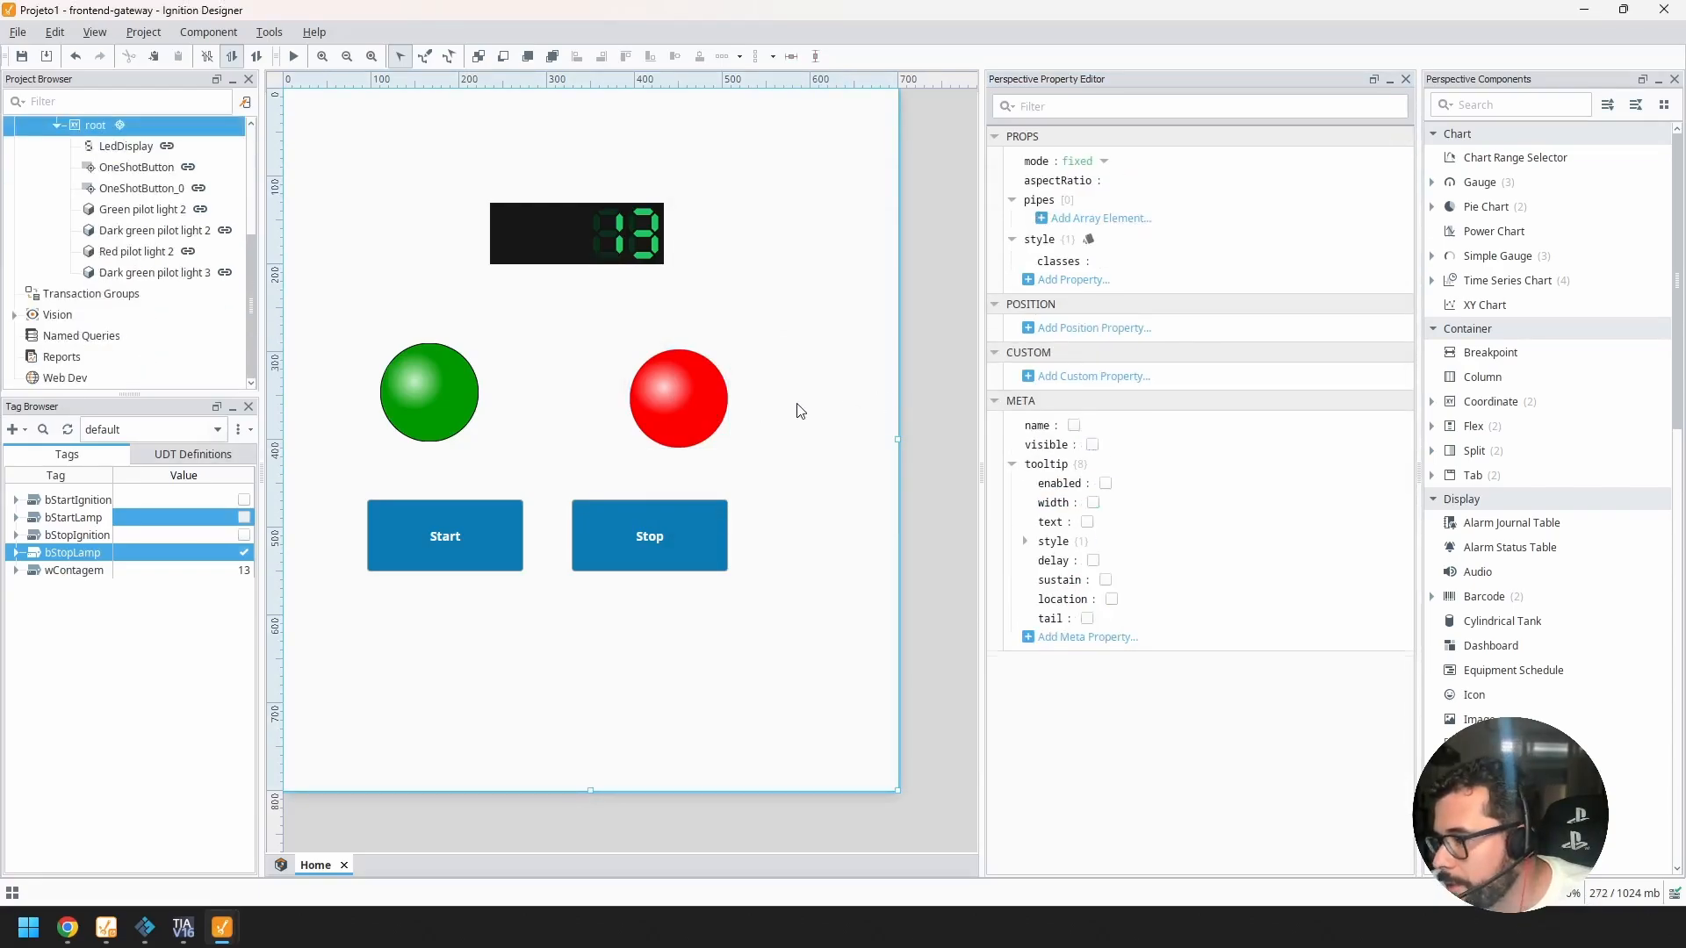
{"action": "left_click_drag", "start_coordinate": [764, 330], "coordinate": [894, 465]}
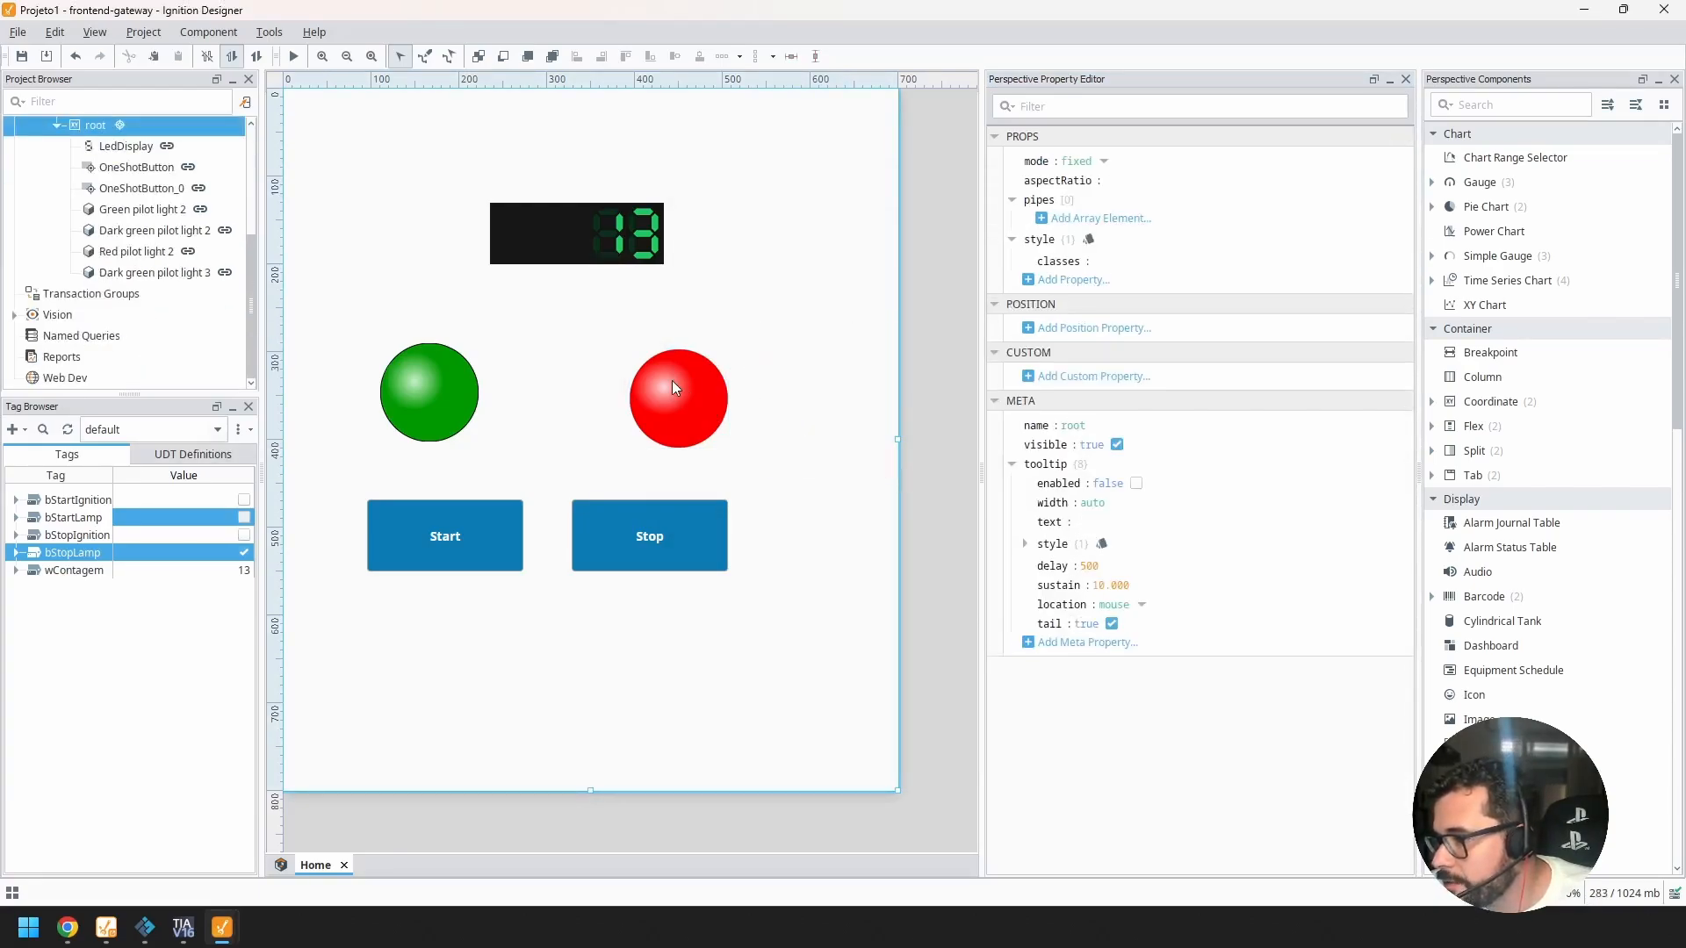
{"action": "left_click", "coordinate": [172, 274]}
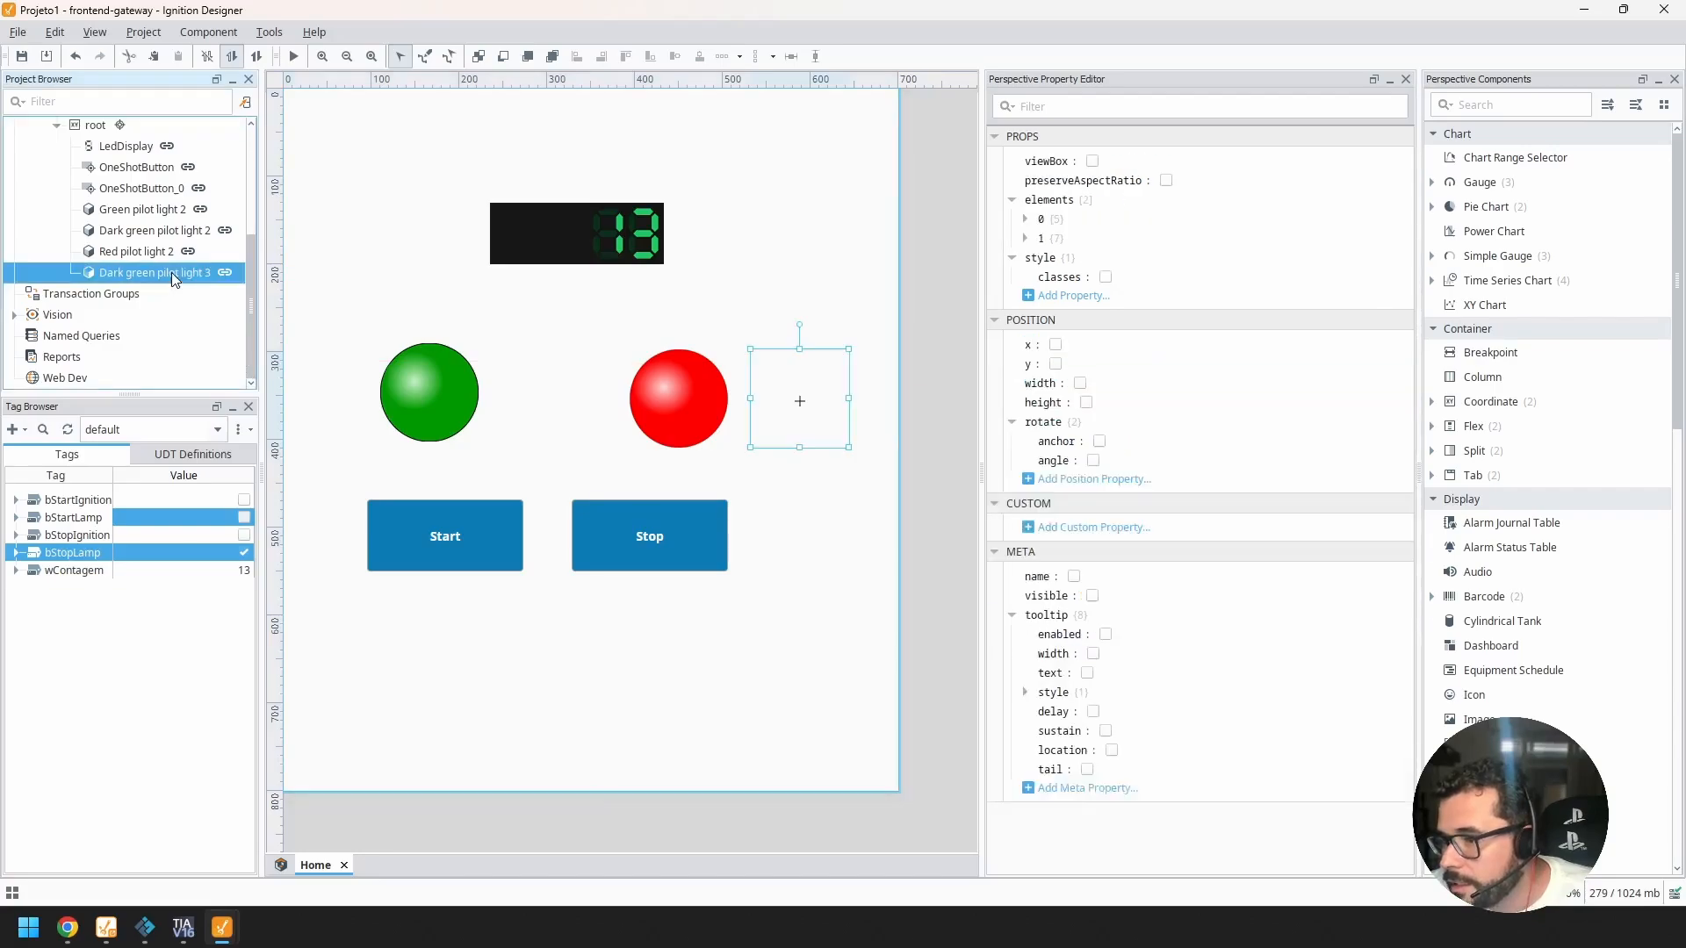
{"action": "left_click", "coordinate": [151, 257], "text": "ctrl"}
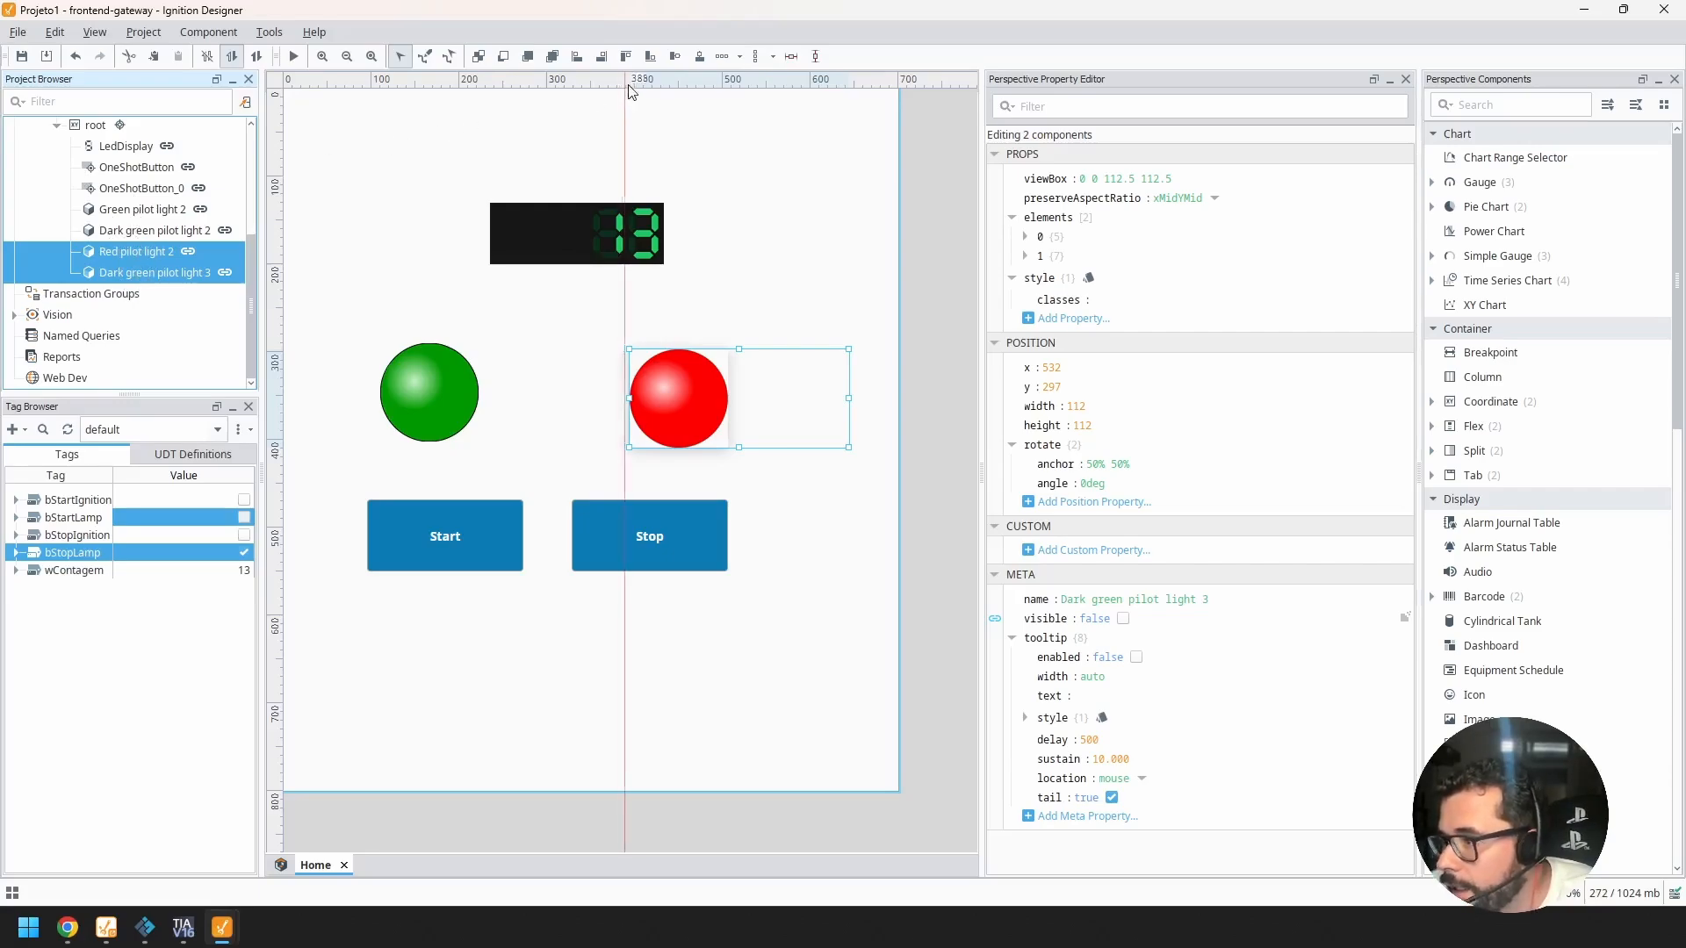
{"action": "left_click", "coordinate": [675, 57]}
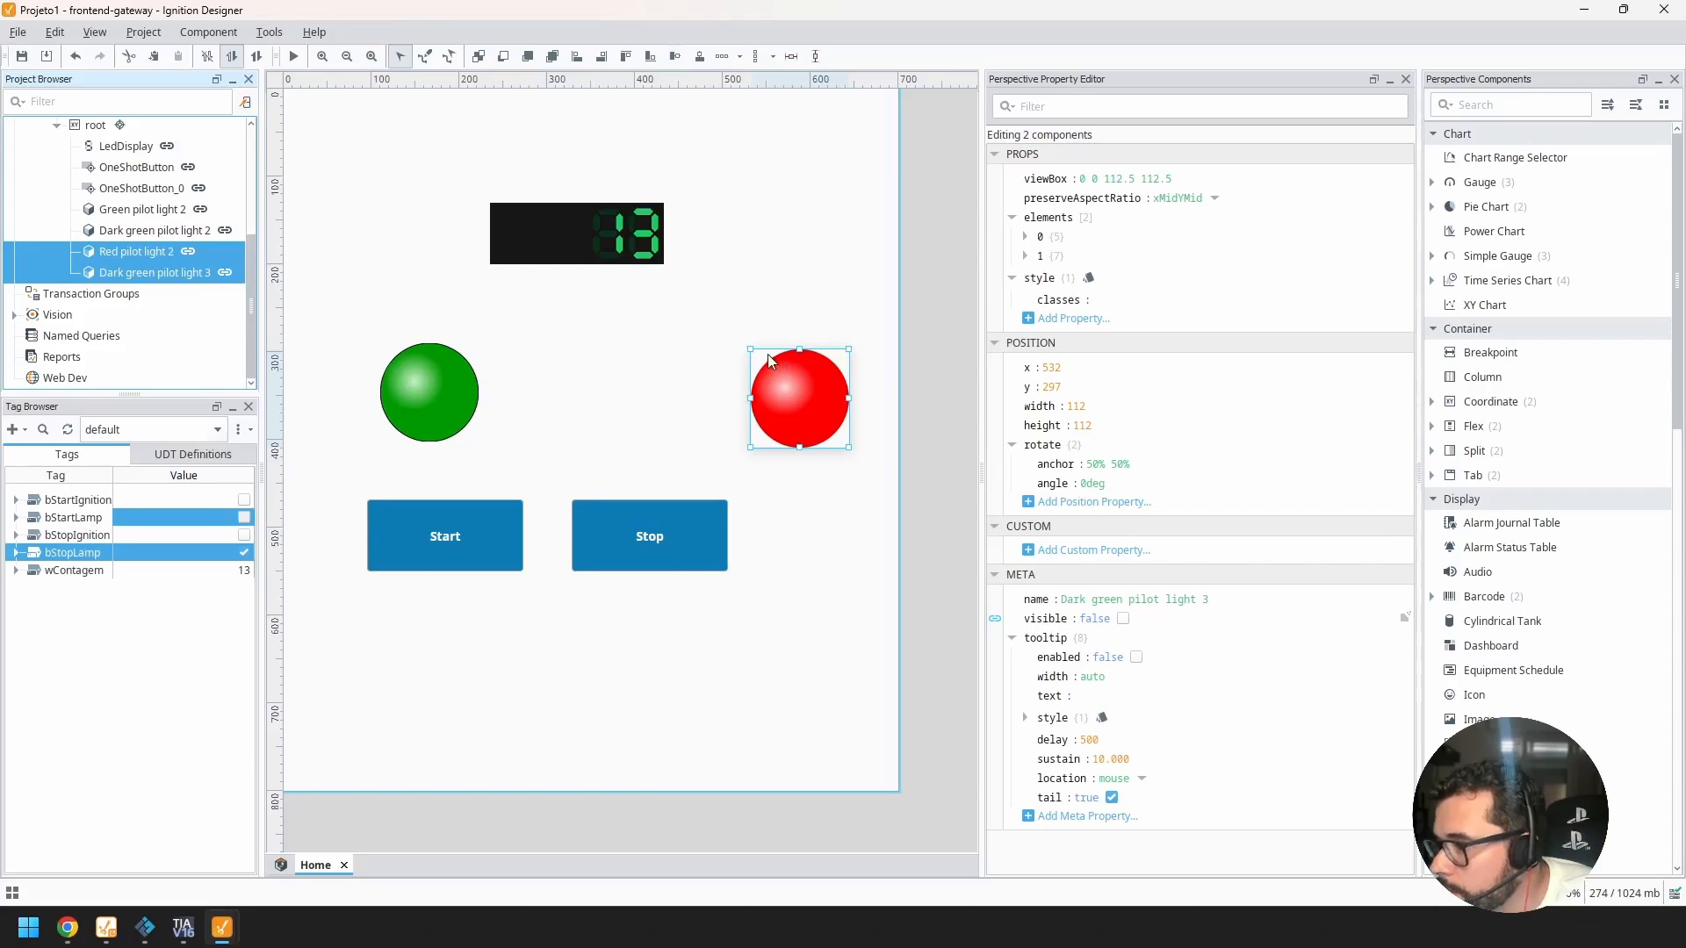
{"action": "left_click_drag", "start_coordinate": [768, 354], "coordinate": [645, 390]}
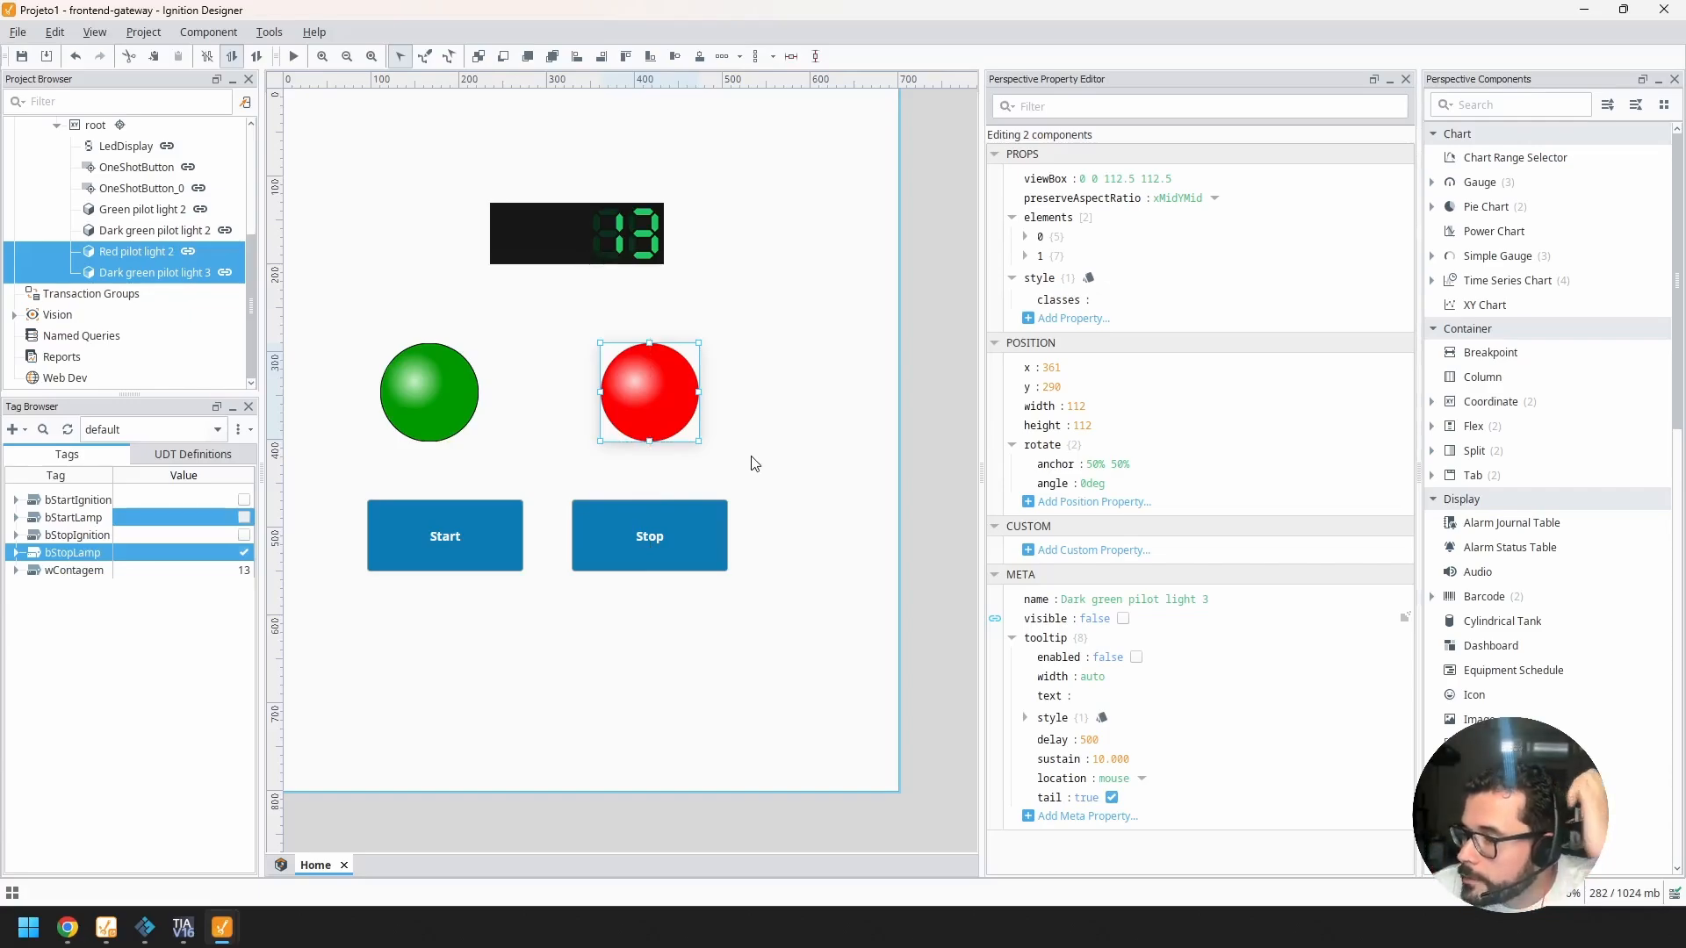
Step: Preview the view with Factory IO alongside, test the overlapped red lights by running and stopping the conveyor, and return to Ignition Designer
{"action": "left_click", "coordinate": [293, 56]}
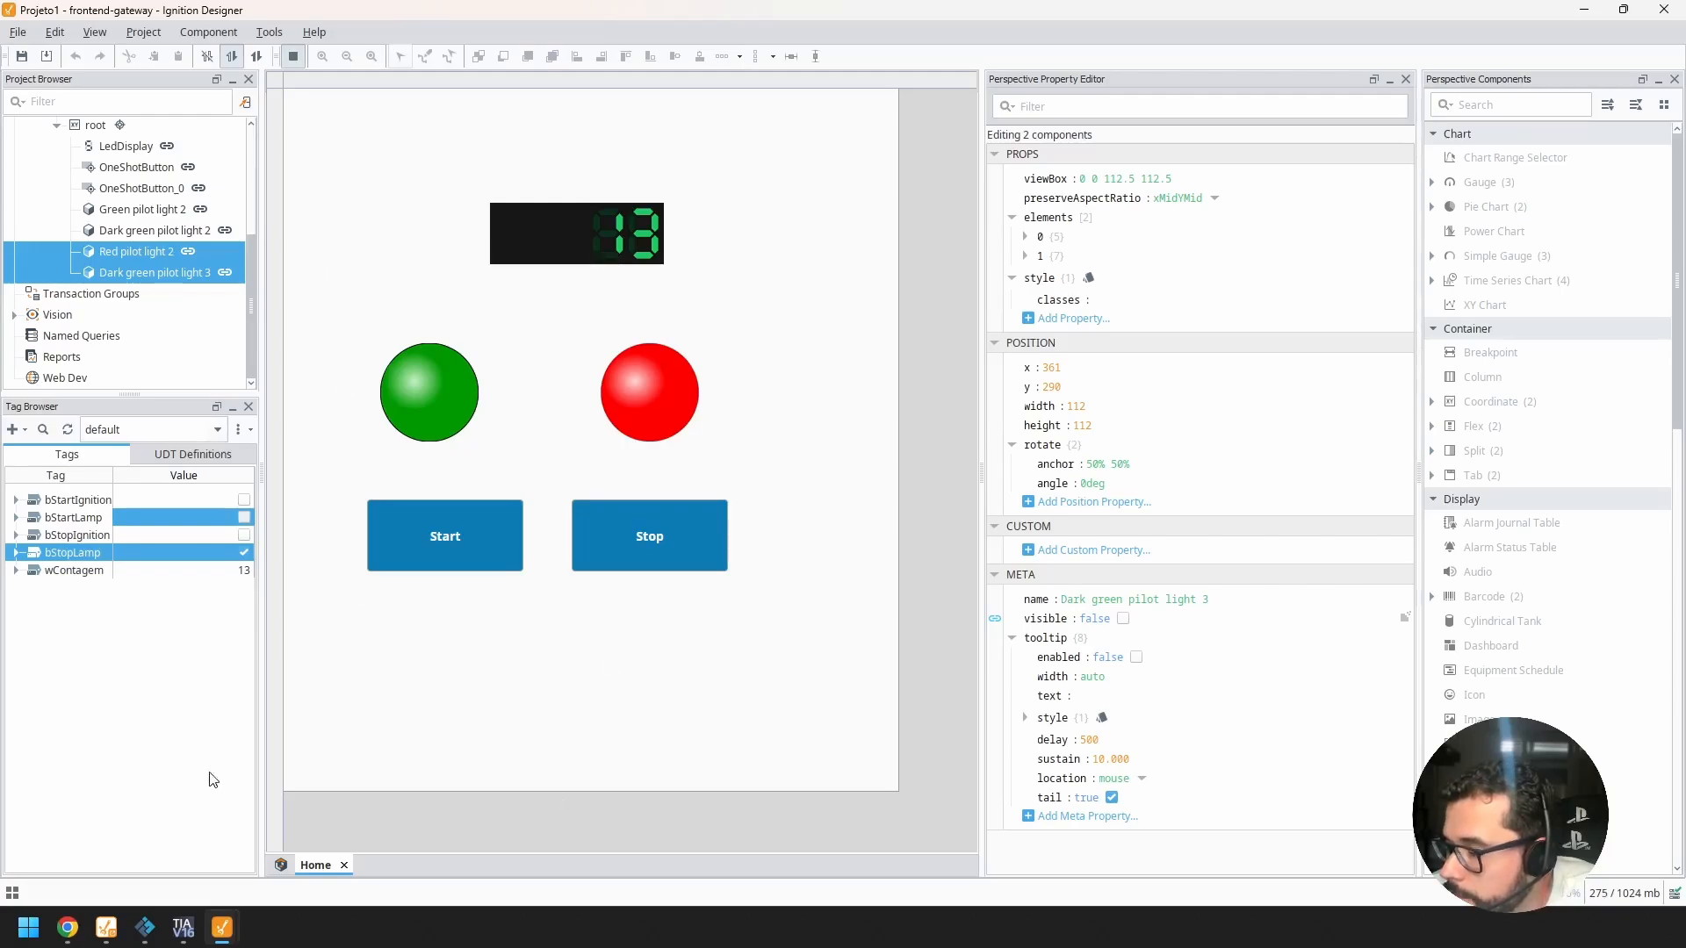
{"action": "mouse_move", "coordinate": [232, 943]}
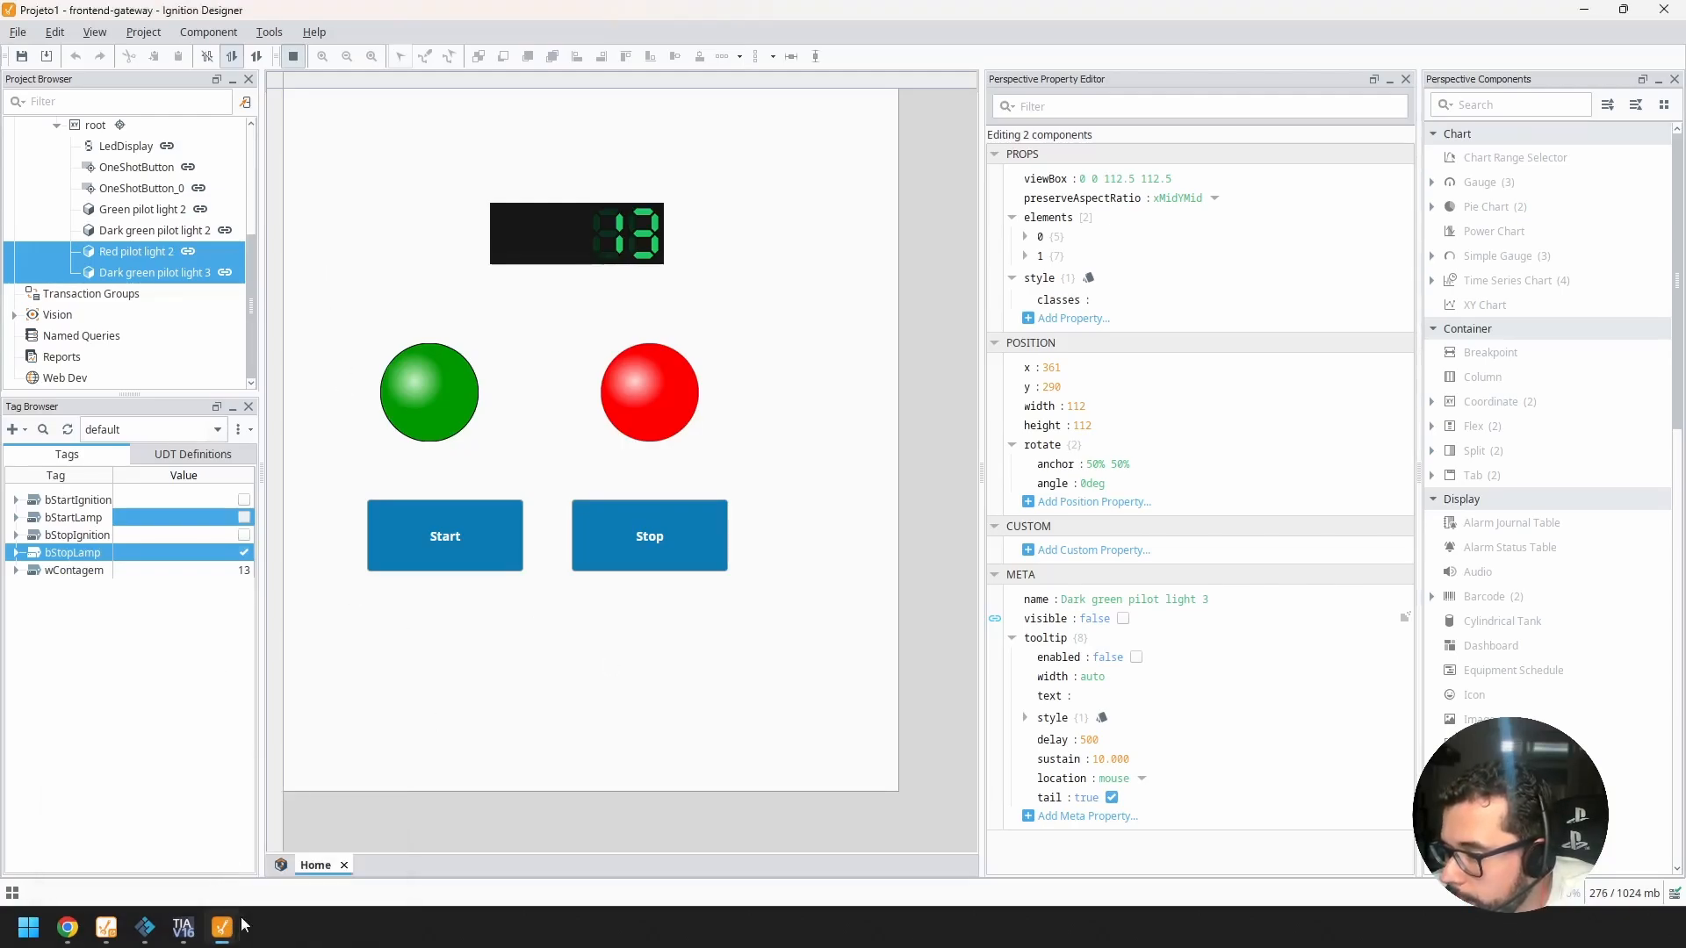
{"action": "left_click", "coordinate": [144, 932]}
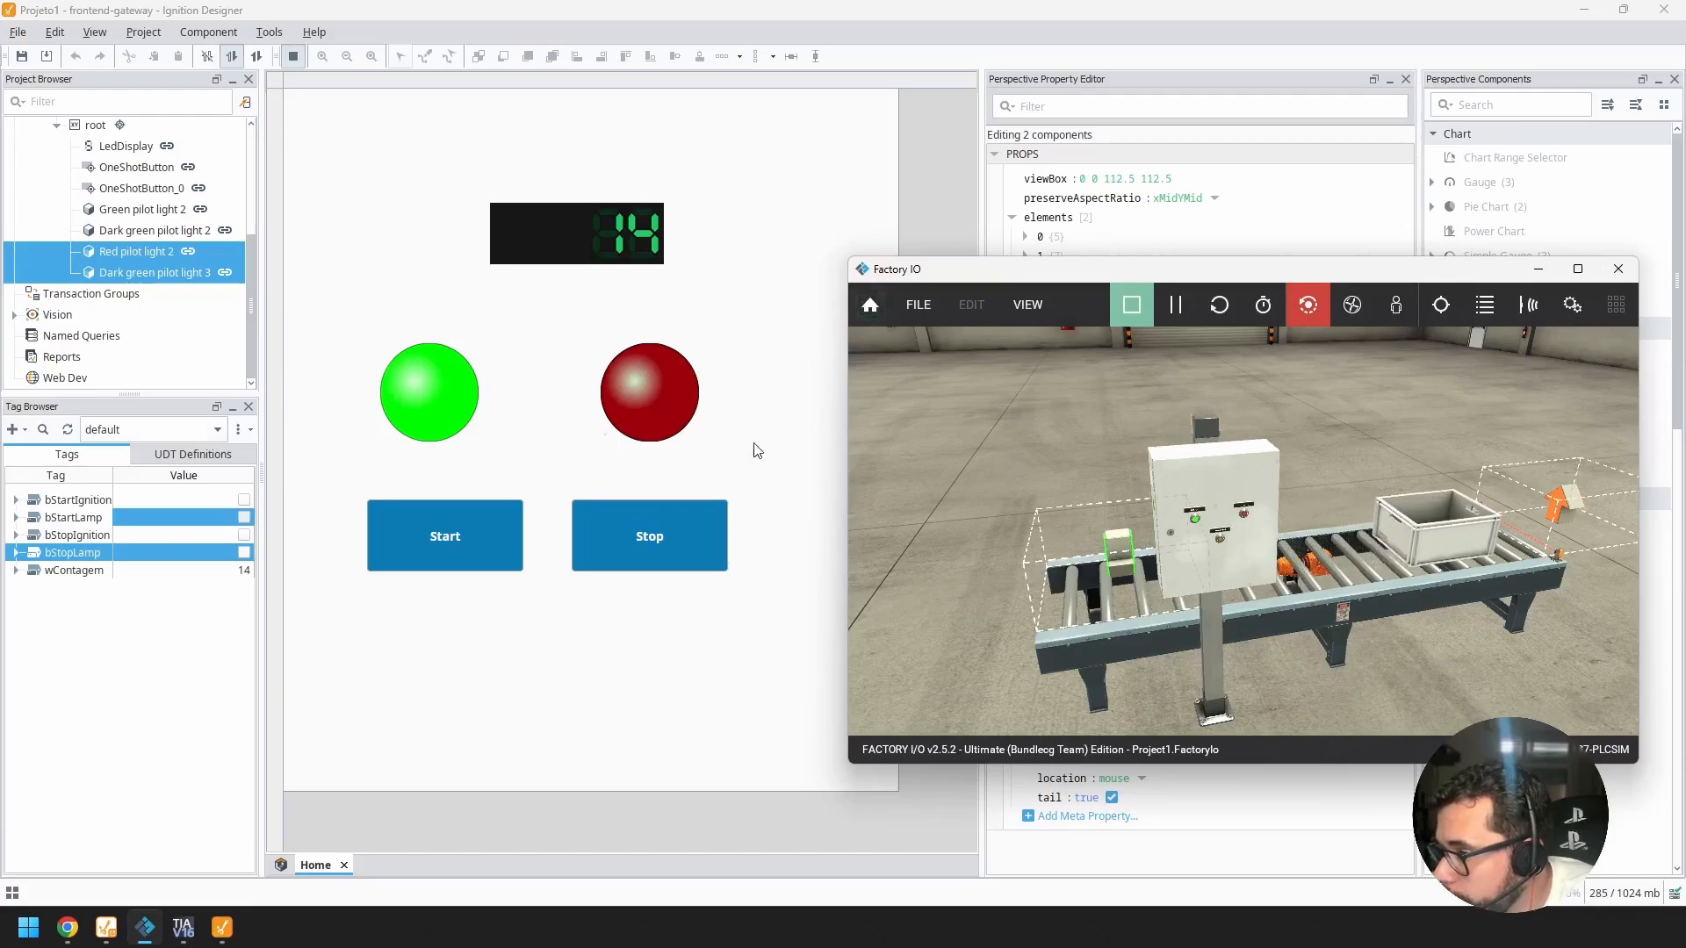
{"action": "left_click", "coordinate": [1247, 523]}
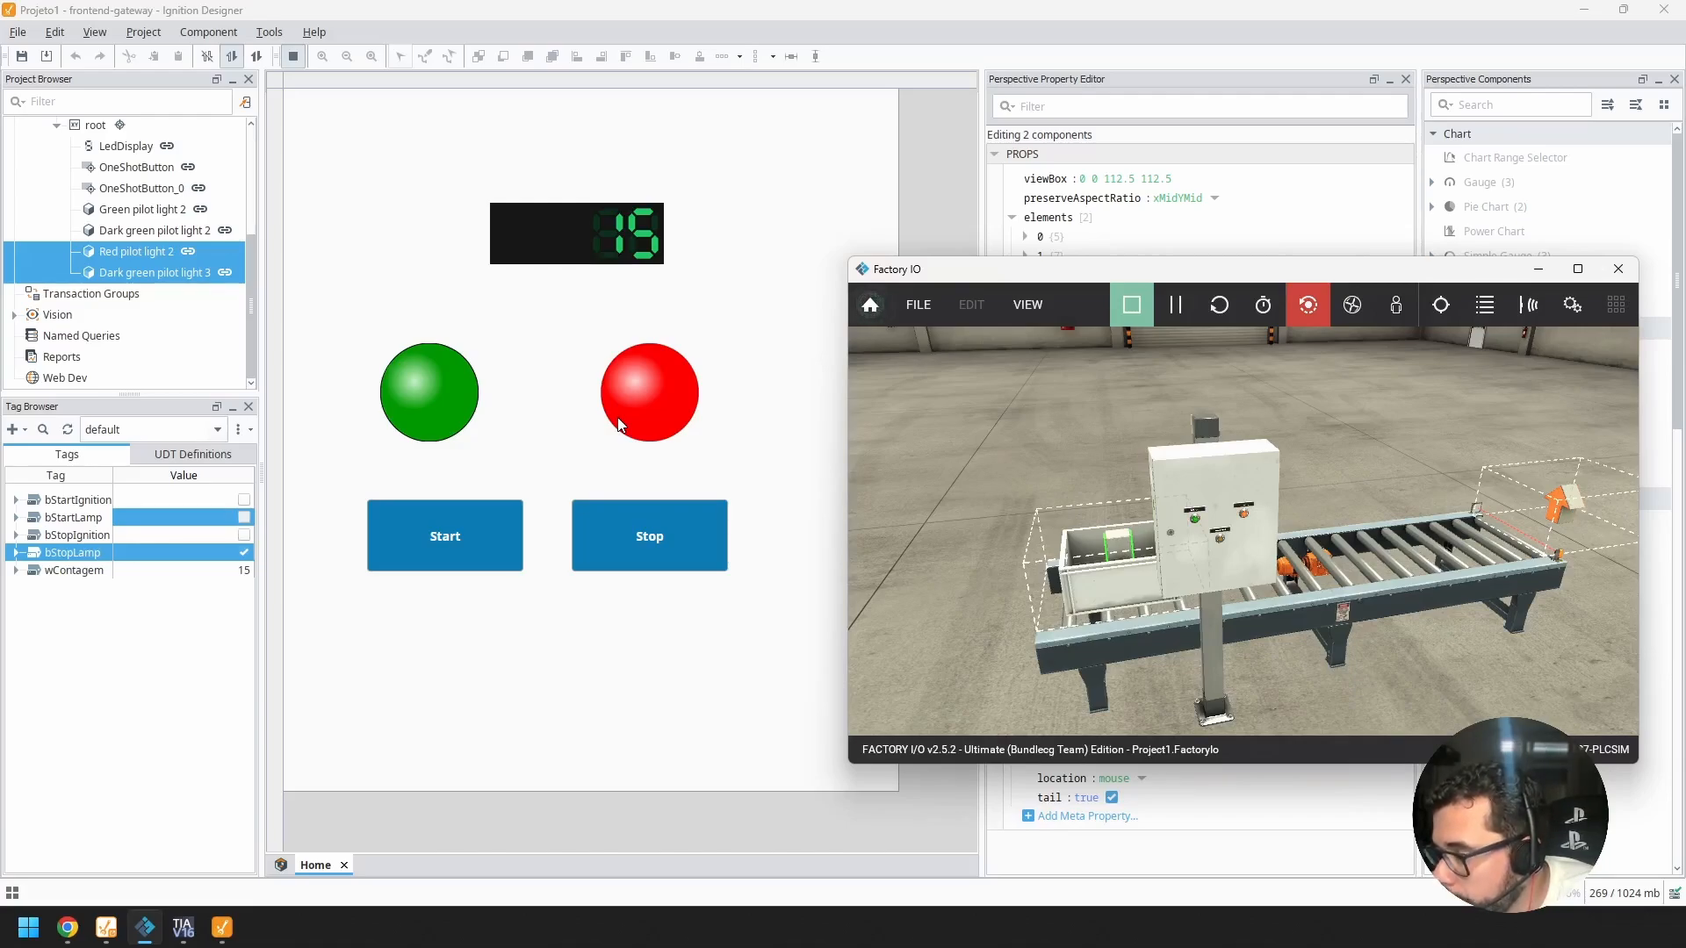
{"action": "left_click", "coordinate": [639, 448]}
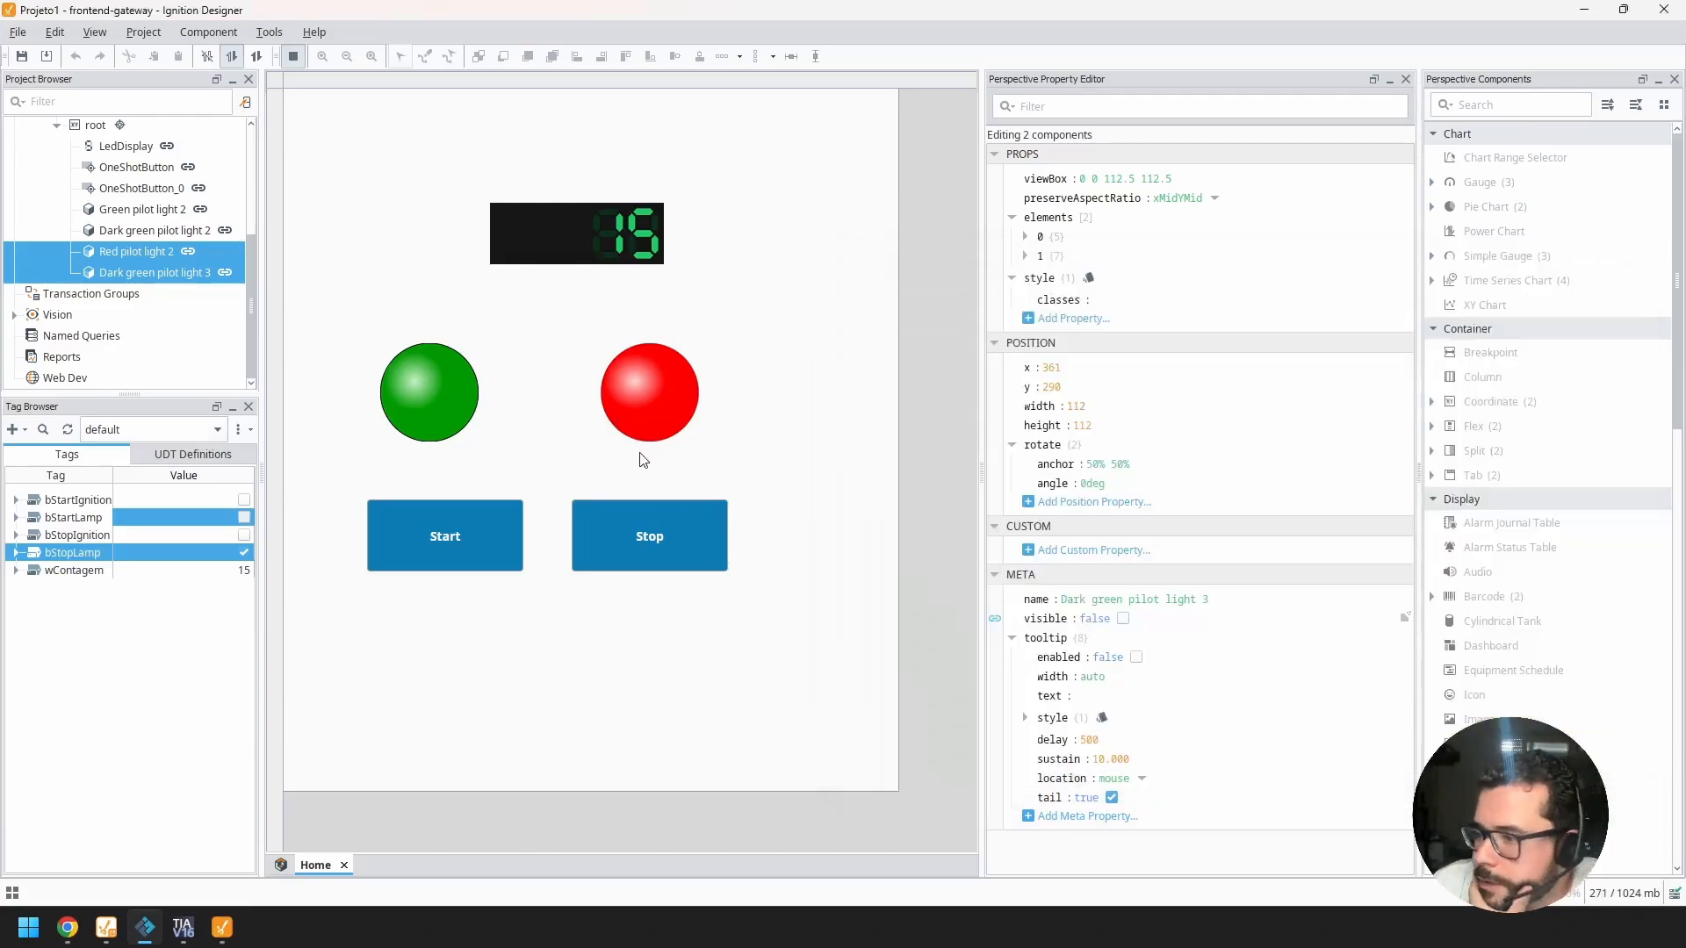
Step: Save the project and switch to the running Projeto 1 session in Chrome
{"action": "left_click", "coordinate": [22, 56]}
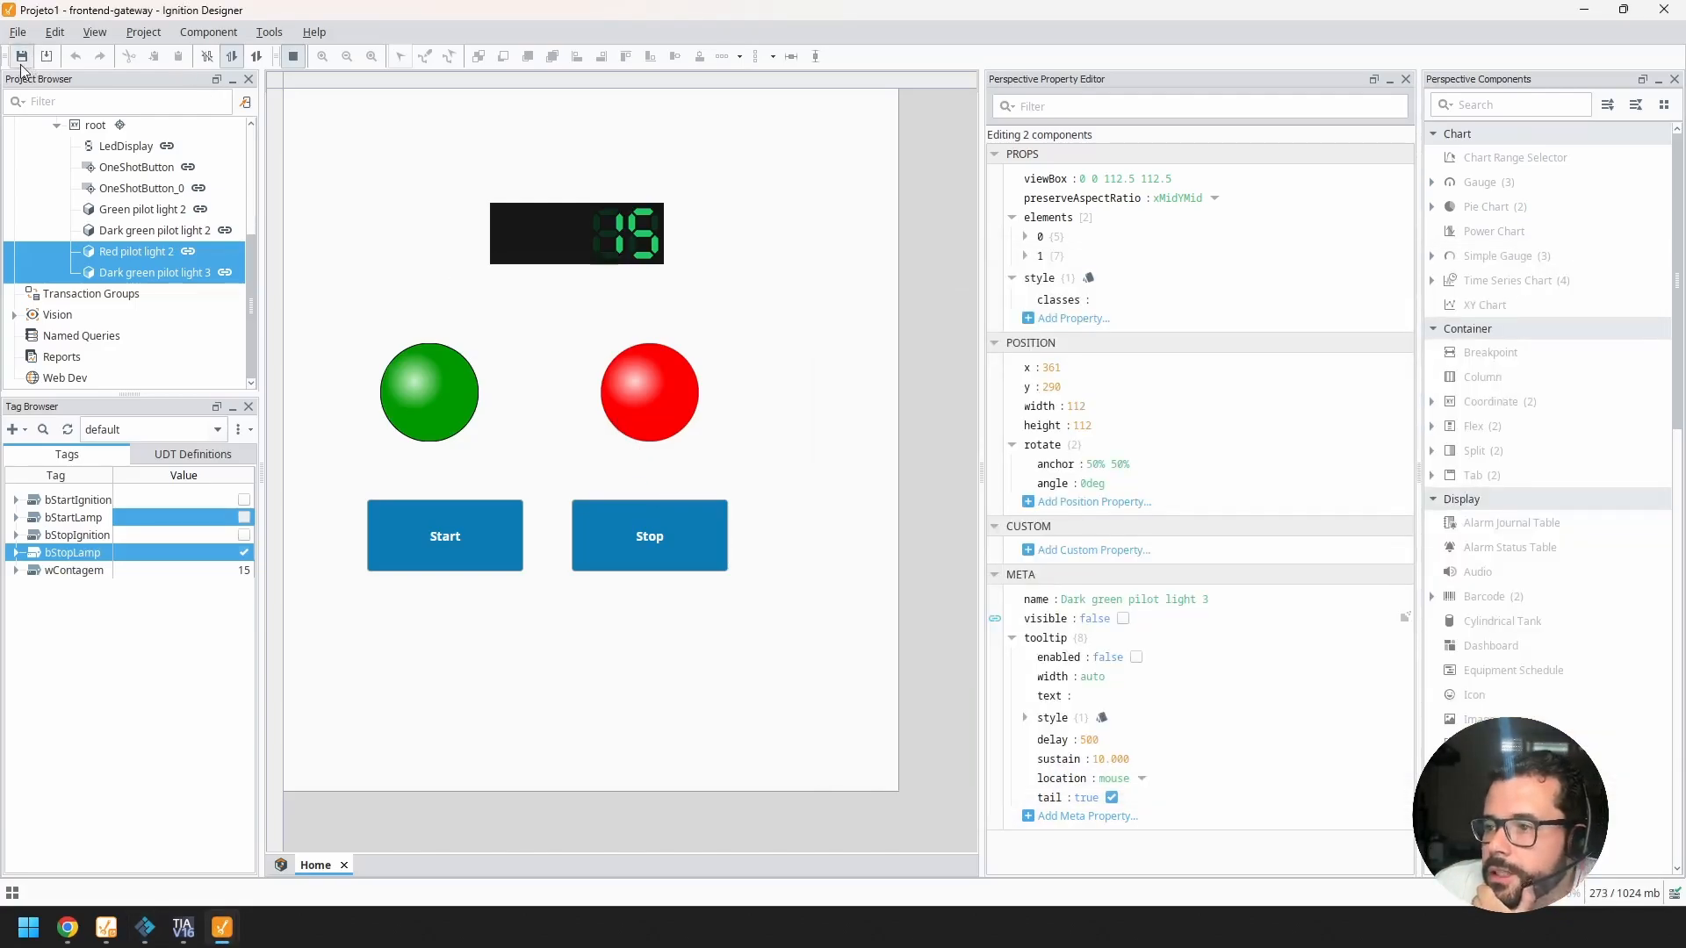
{"action": "left_click", "coordinate": [28, 928]}
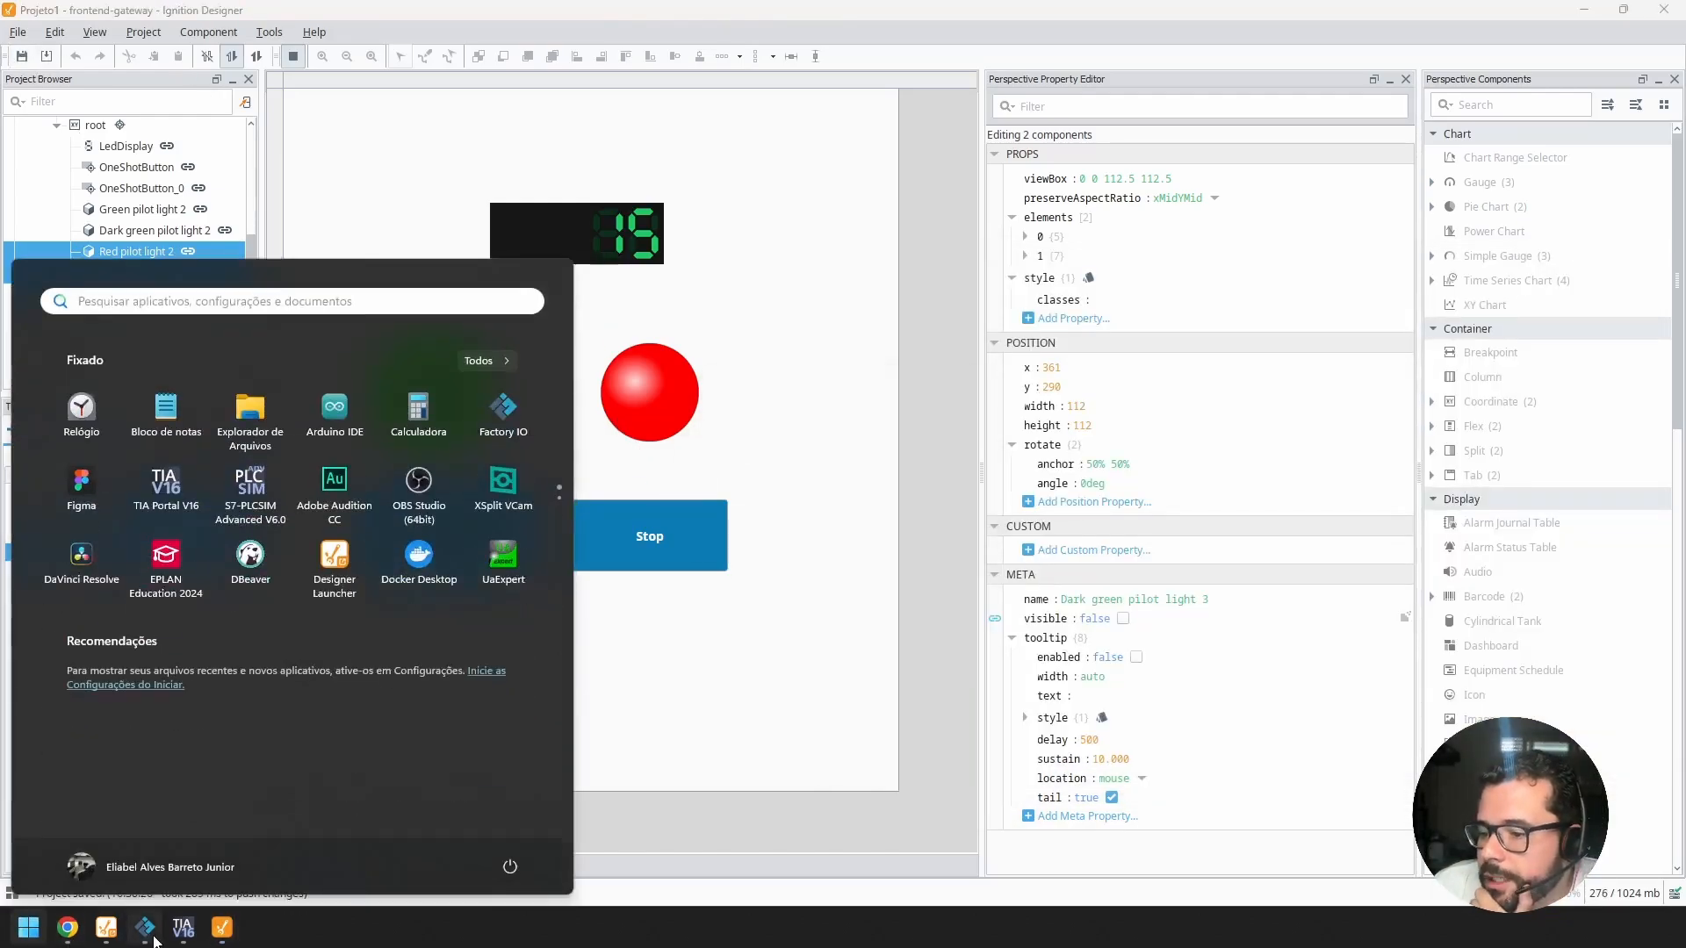
{"action": "left_click", "coordinate": [70, 931]}
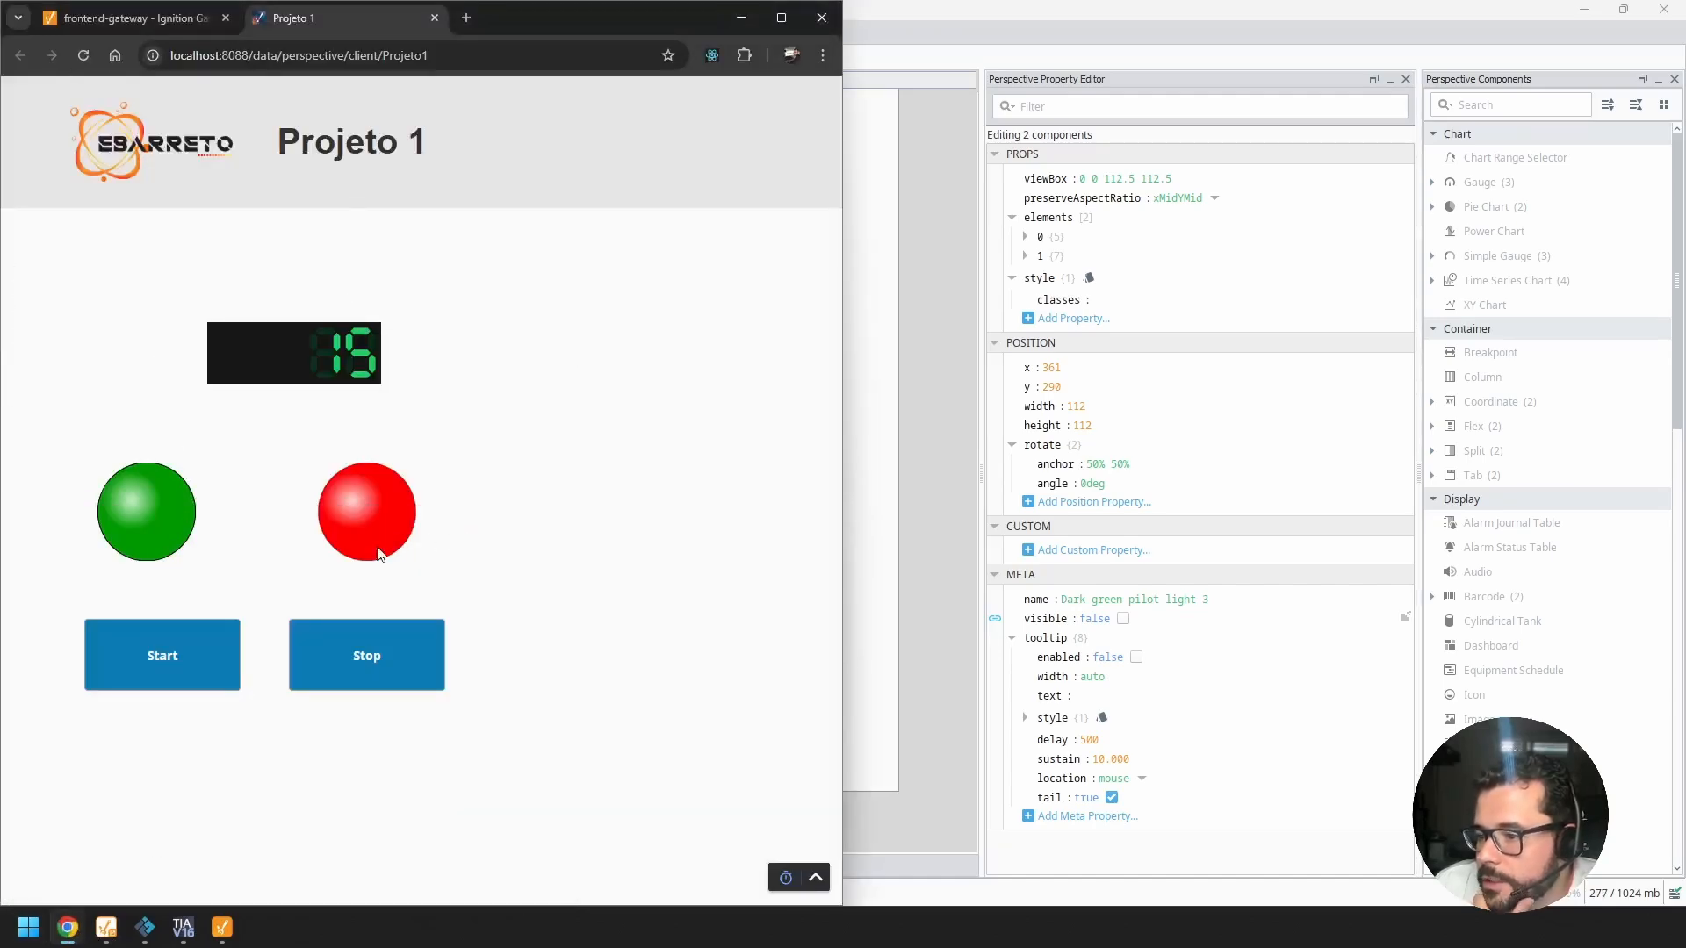
Step: Minimize Ignition Designer, move the Factory IO window closer to the Chrome session, and start and stop the conveyor from the session's buttons
{"action": "left_click", "coordinate": [1598, 13]}
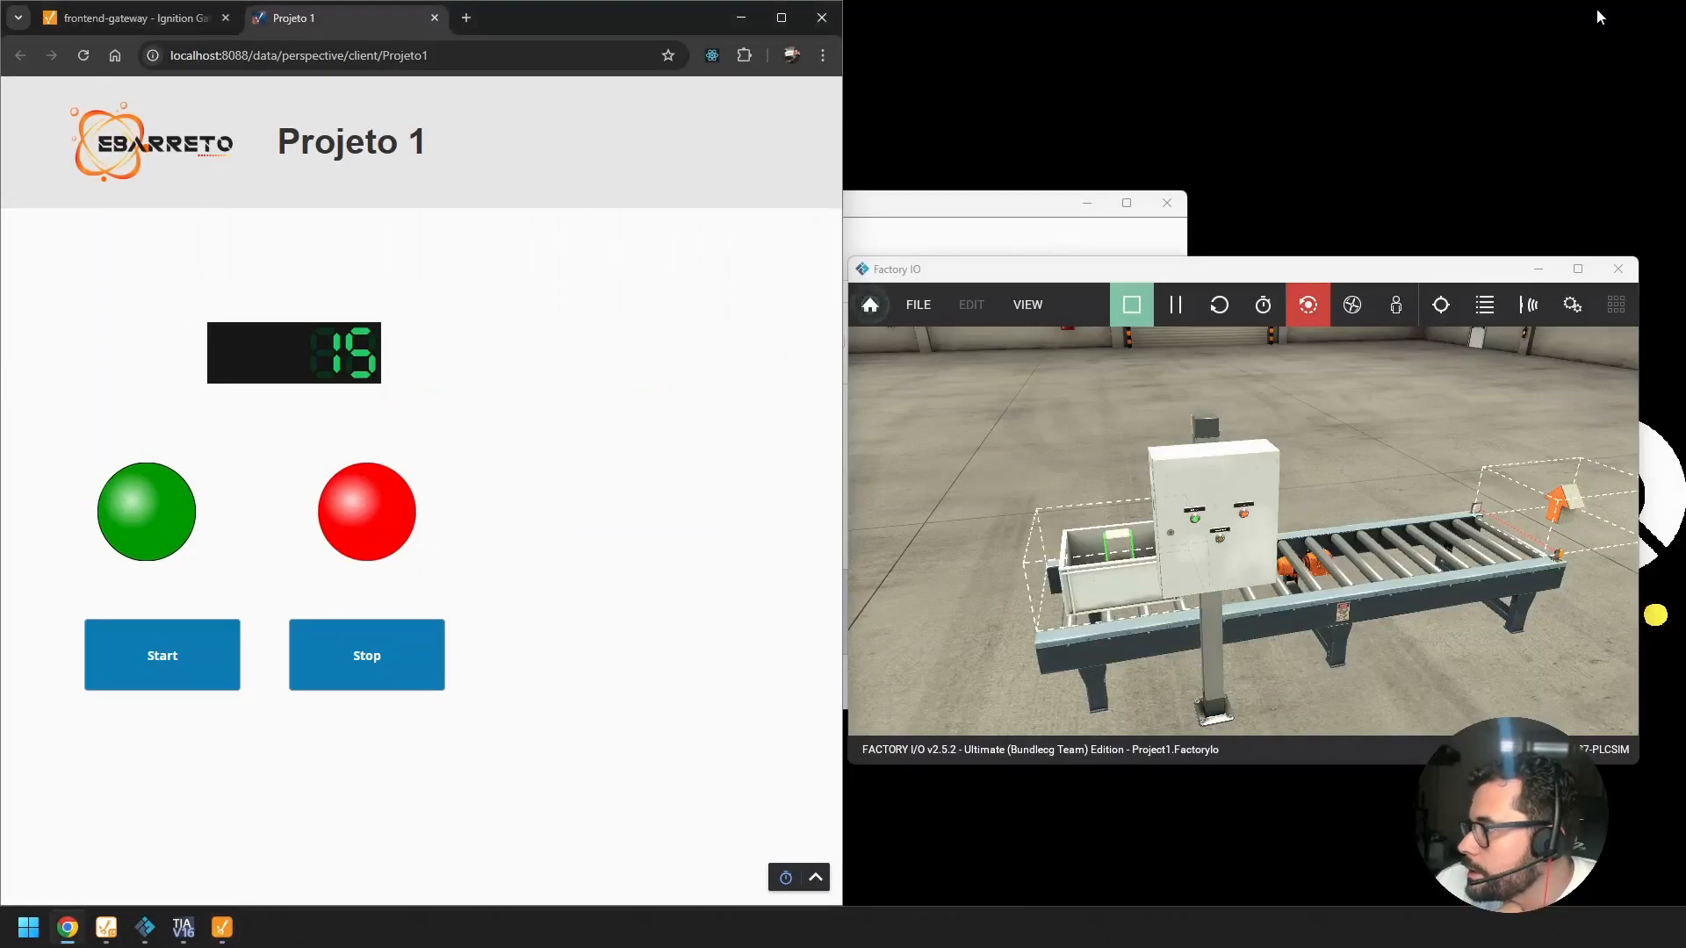
{"action": "left_click", "coordinate": [1292, 296]}
{"action": "left_click_drag", "start_coordinate": [1291, 296], "coordinate": [1104, 355]}
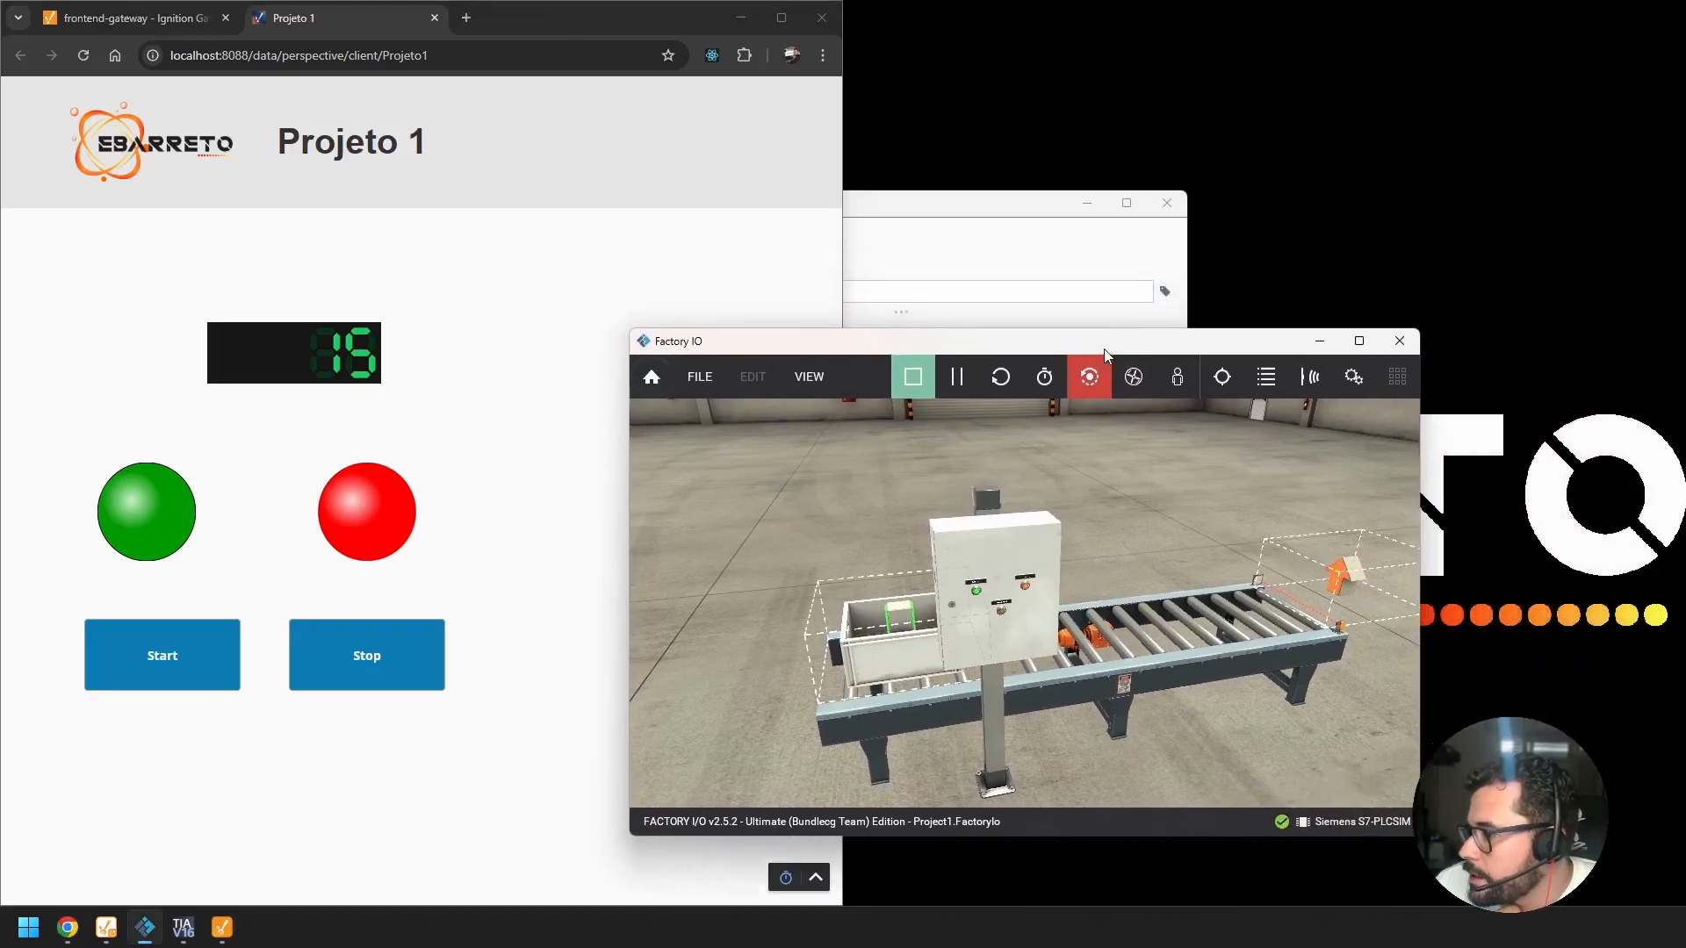
{"action": "left_click", "coordinate": [181, 677]}
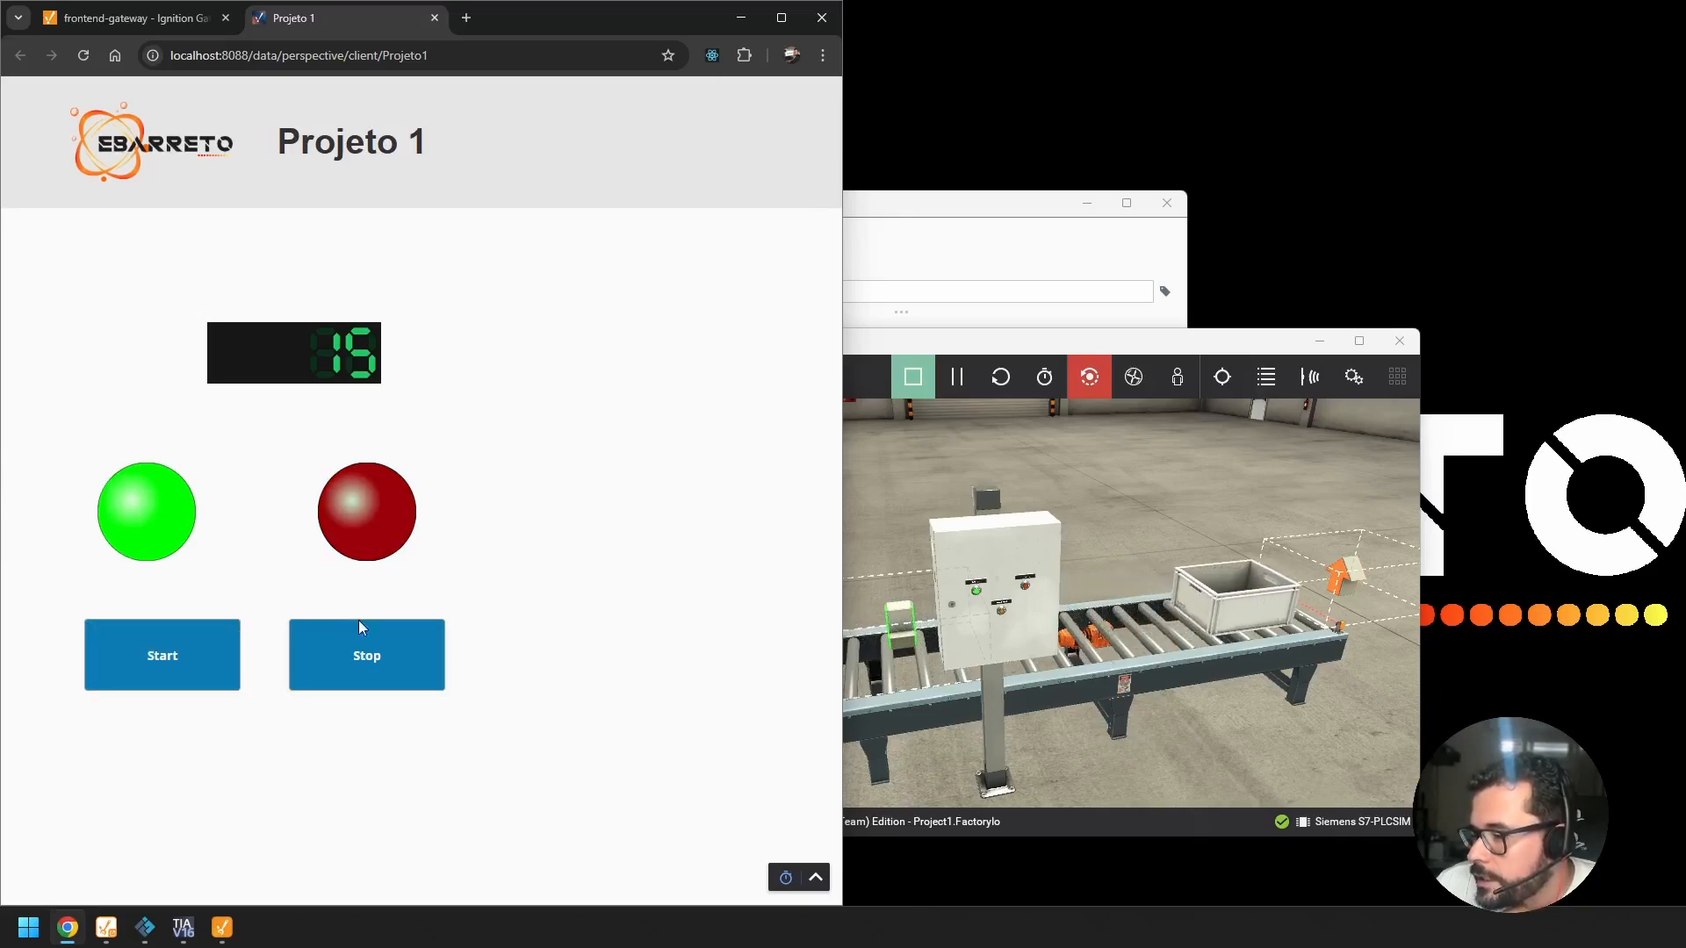
{"action": "left_click", "coordinate": [398, 675]}
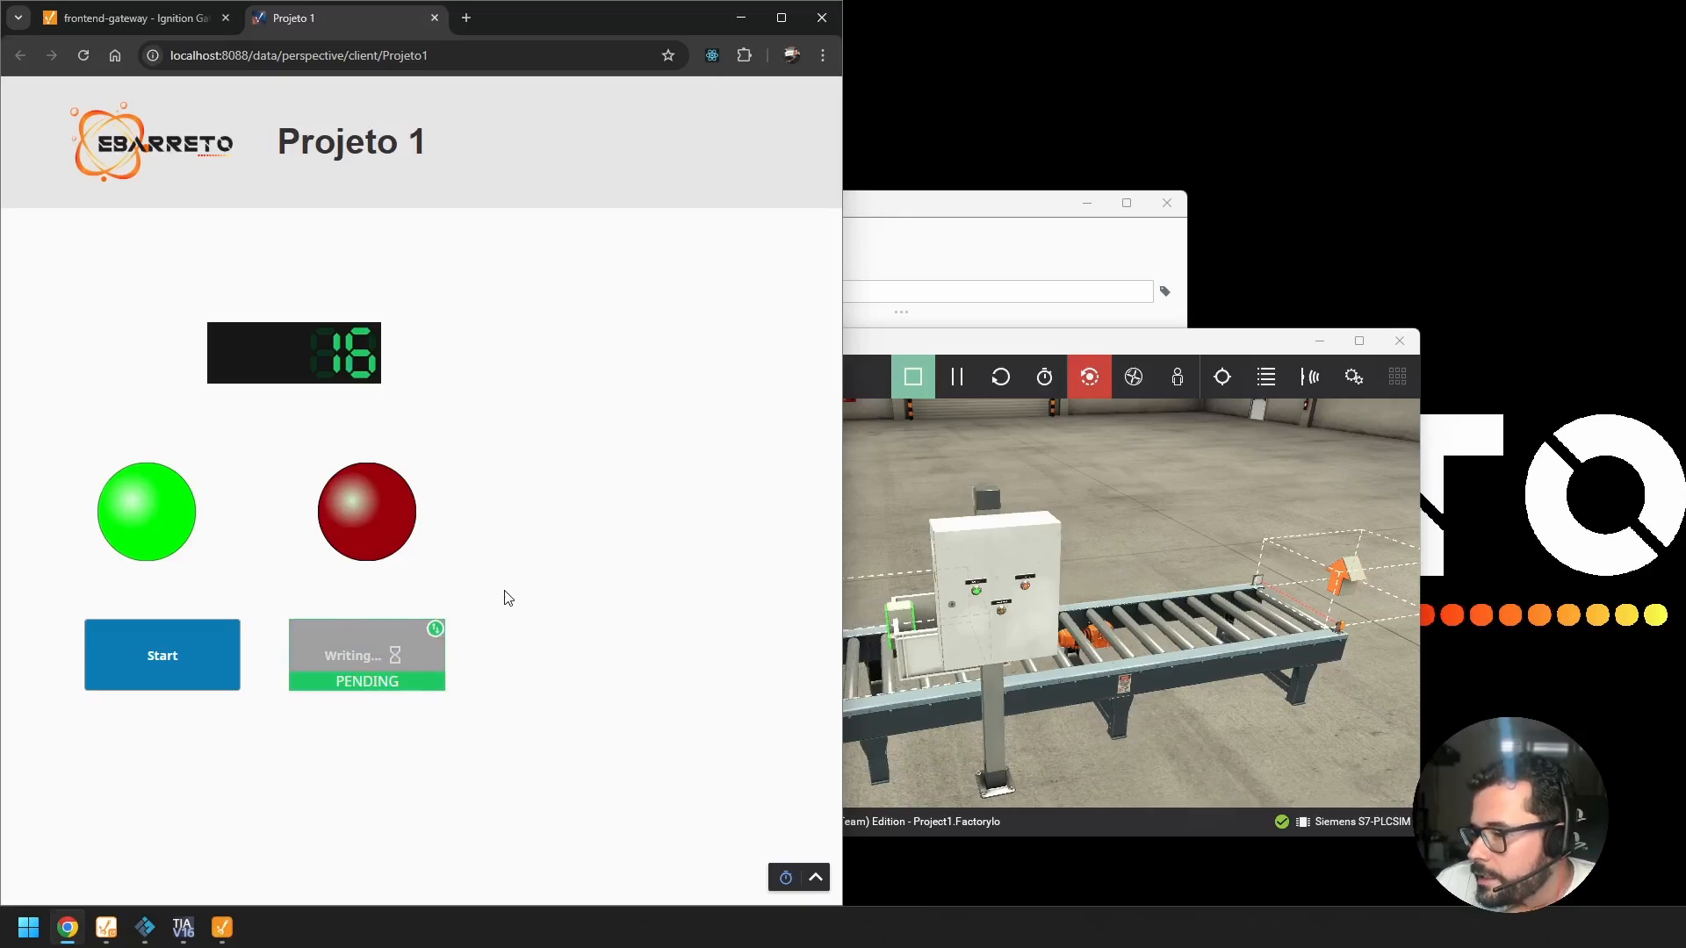